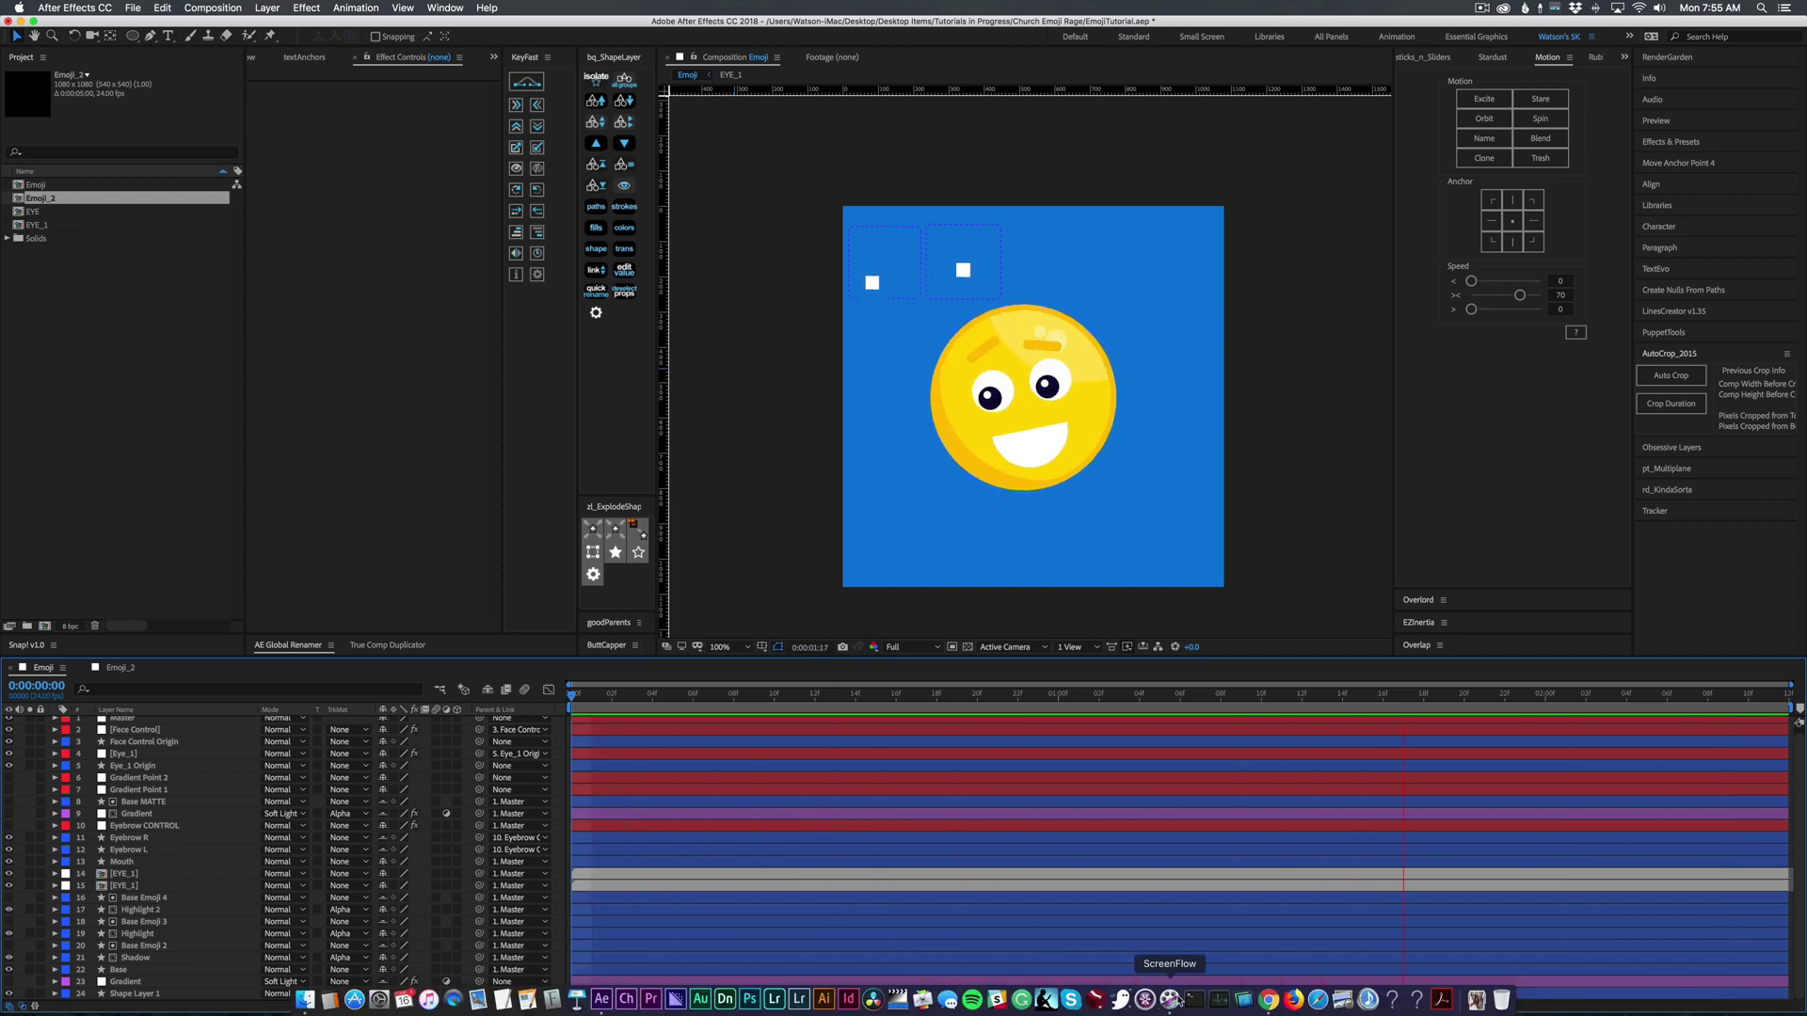
Switch to Chrome and look over the Joysticks 'n Sliders and Auto Crop product pages on aescripts.com.
click(1268, 988)
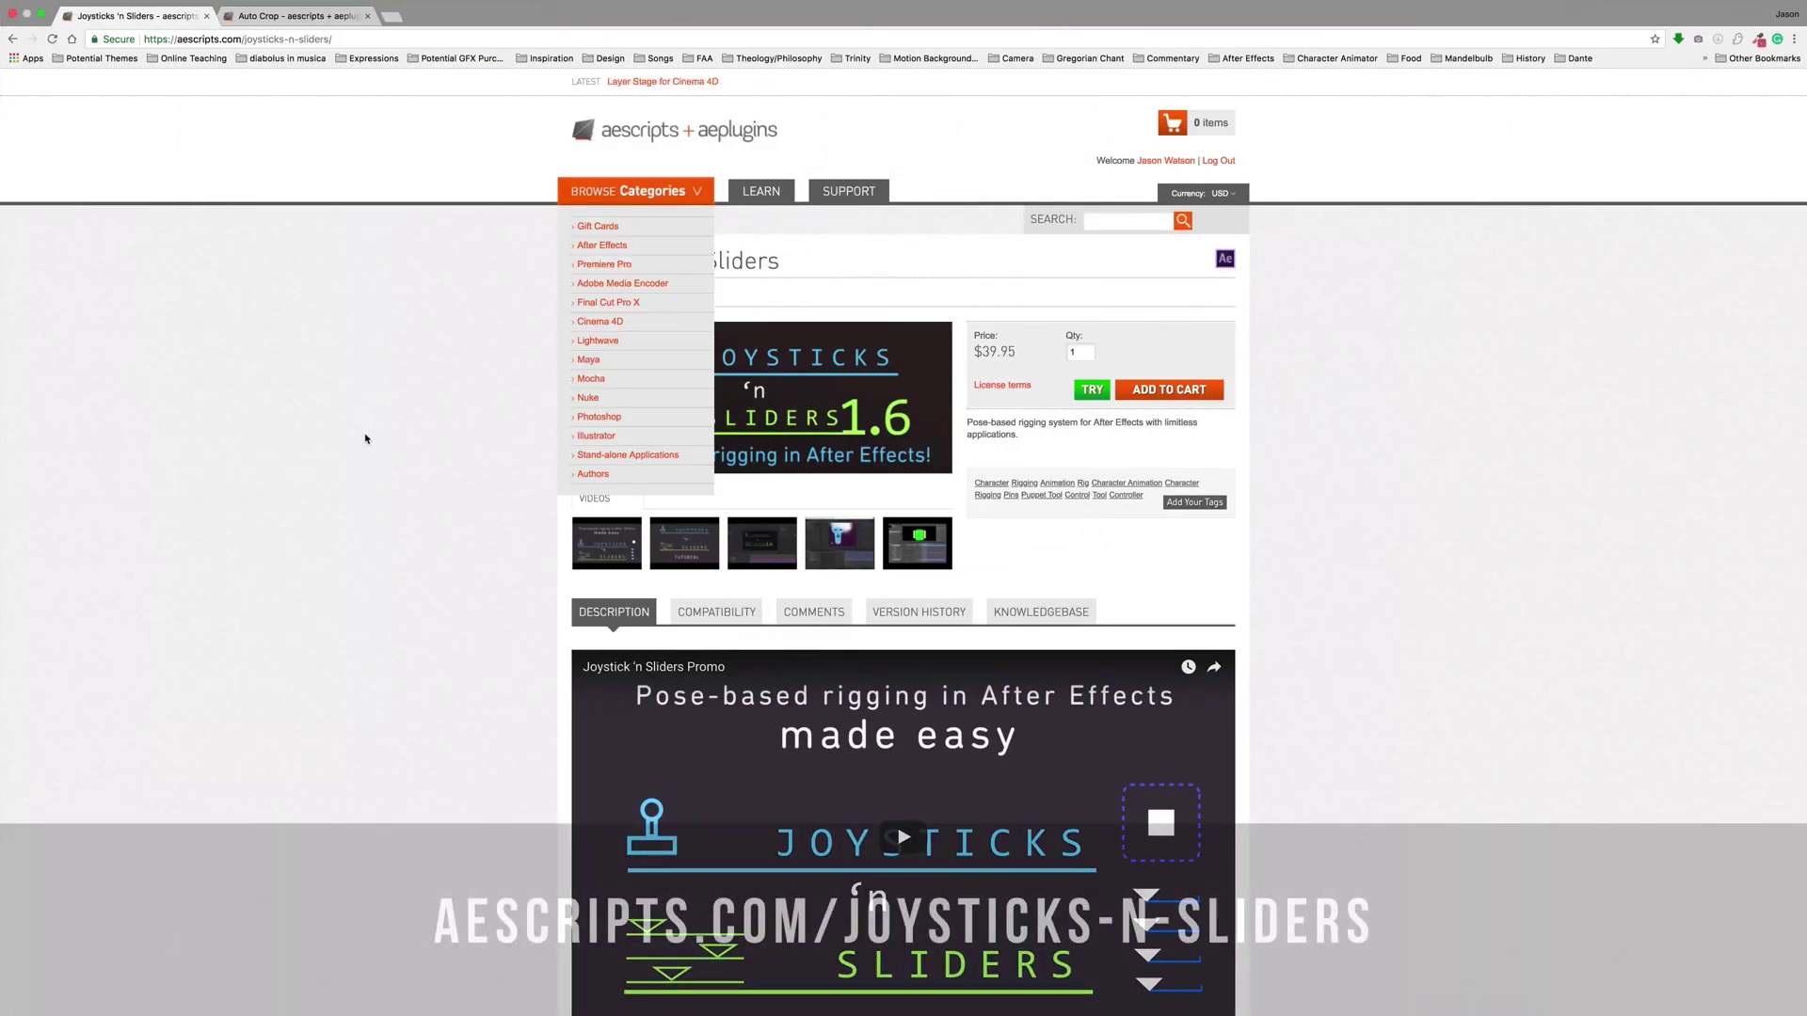
scroll(370, 418, down, 2)
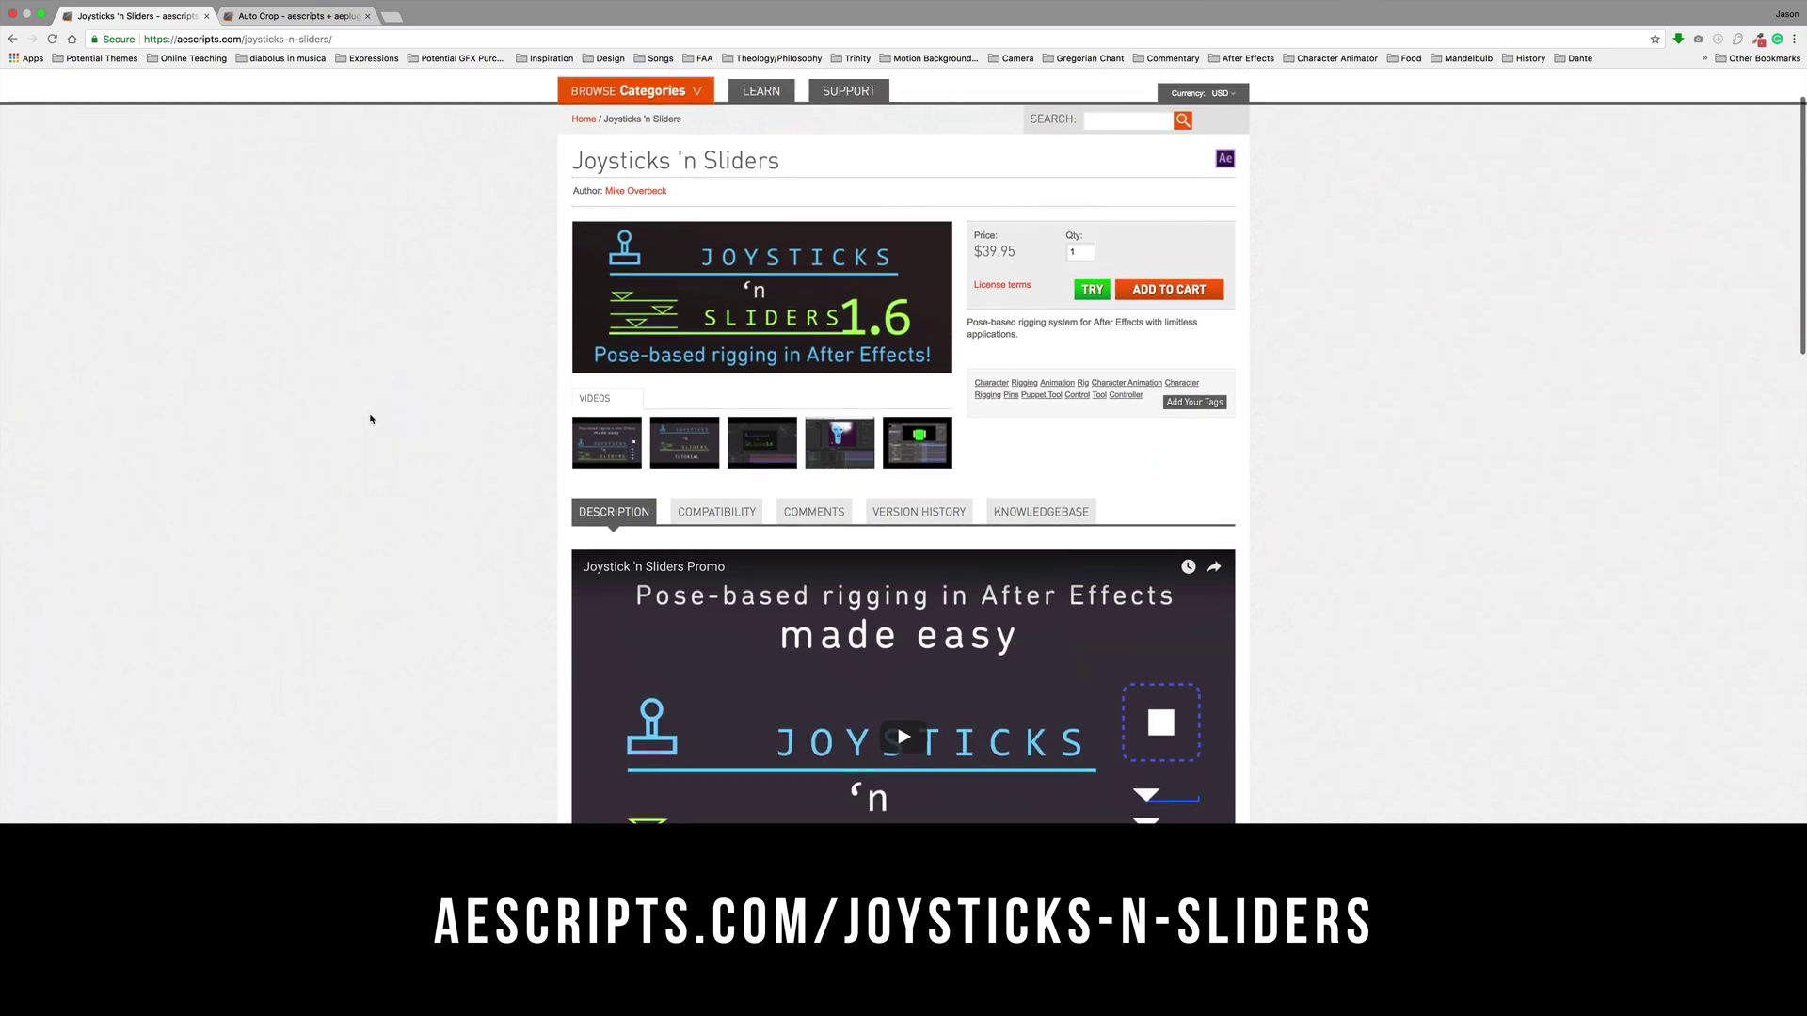
scroll(369, 419, up, 2)
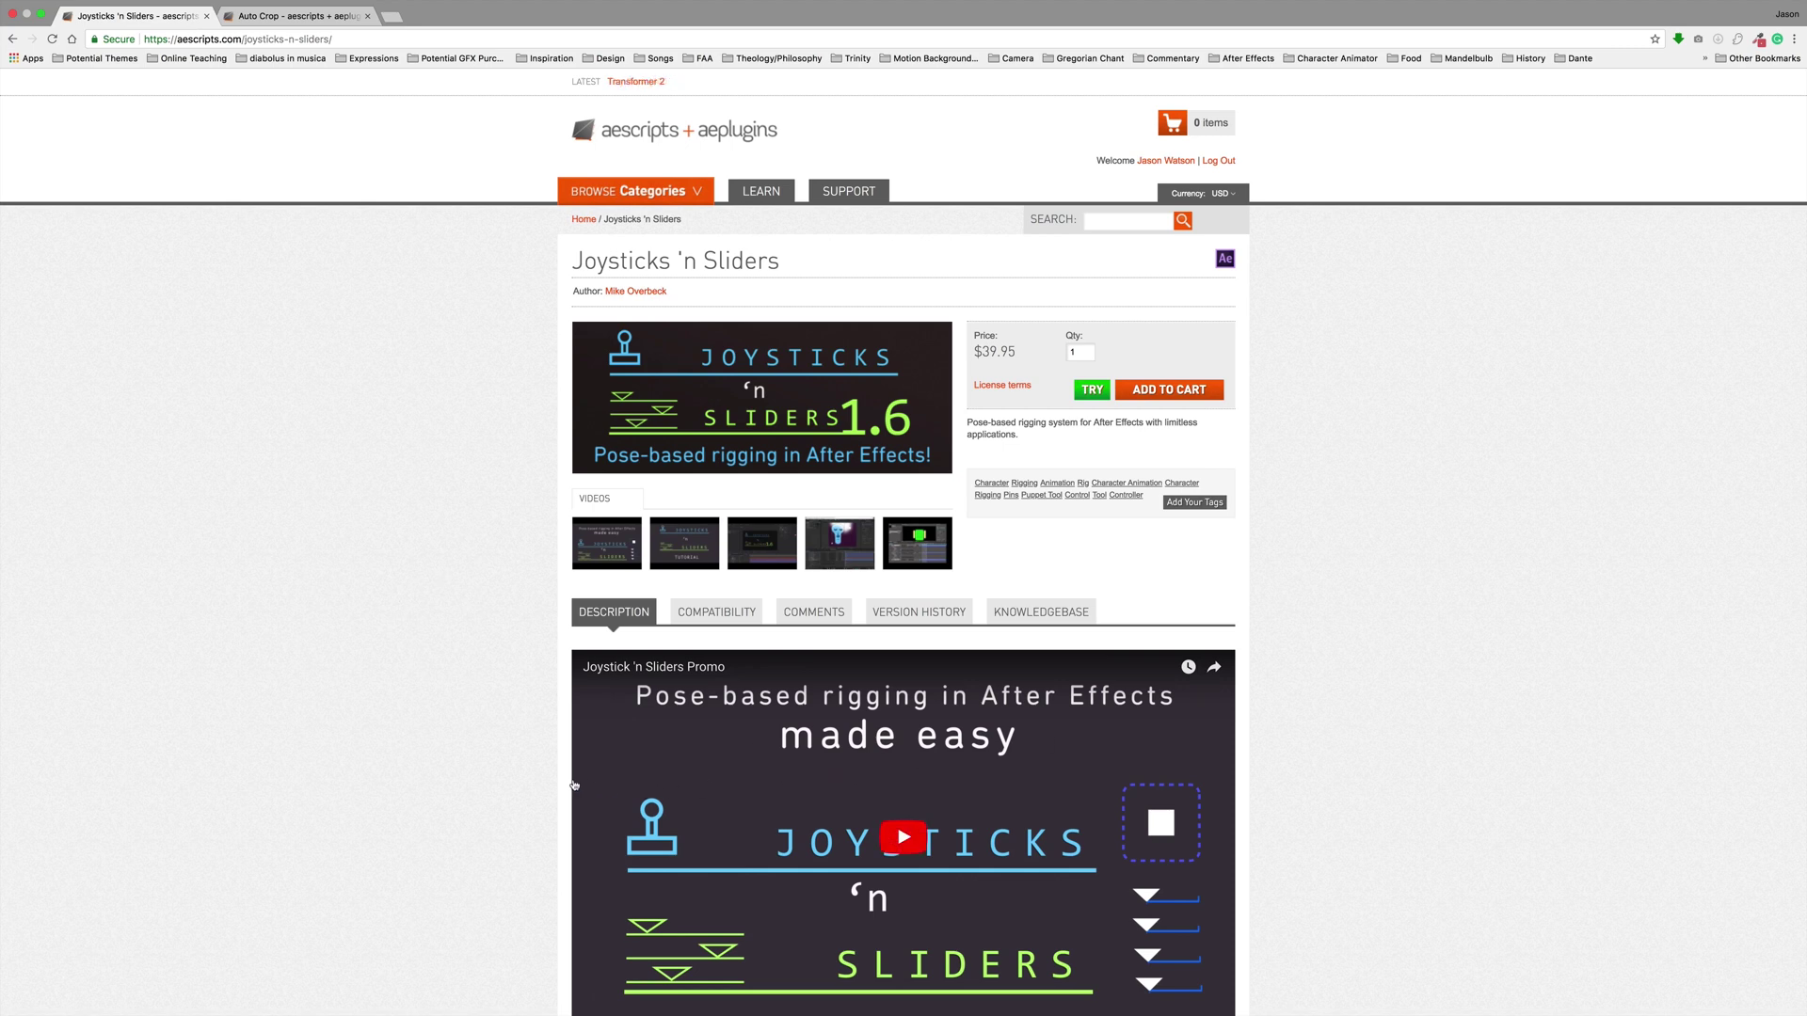
scroll(517, 771, down, 2)
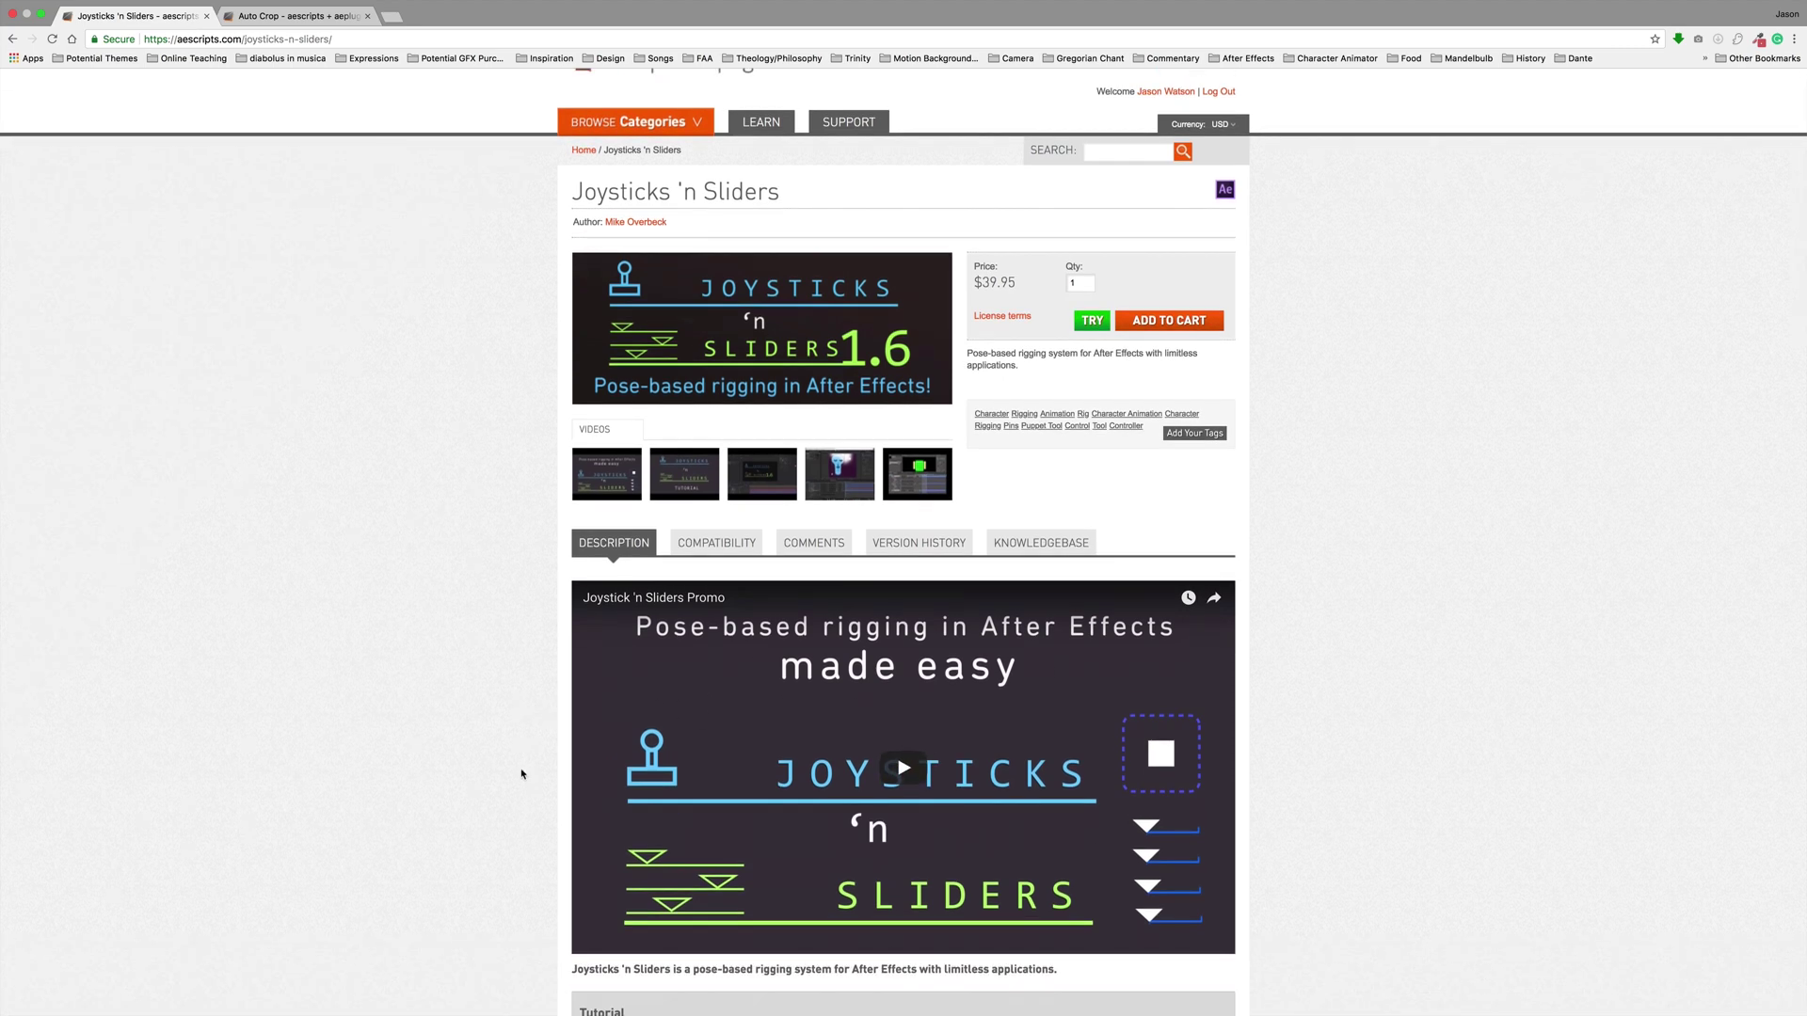
scroll(396, 301, up, 2)
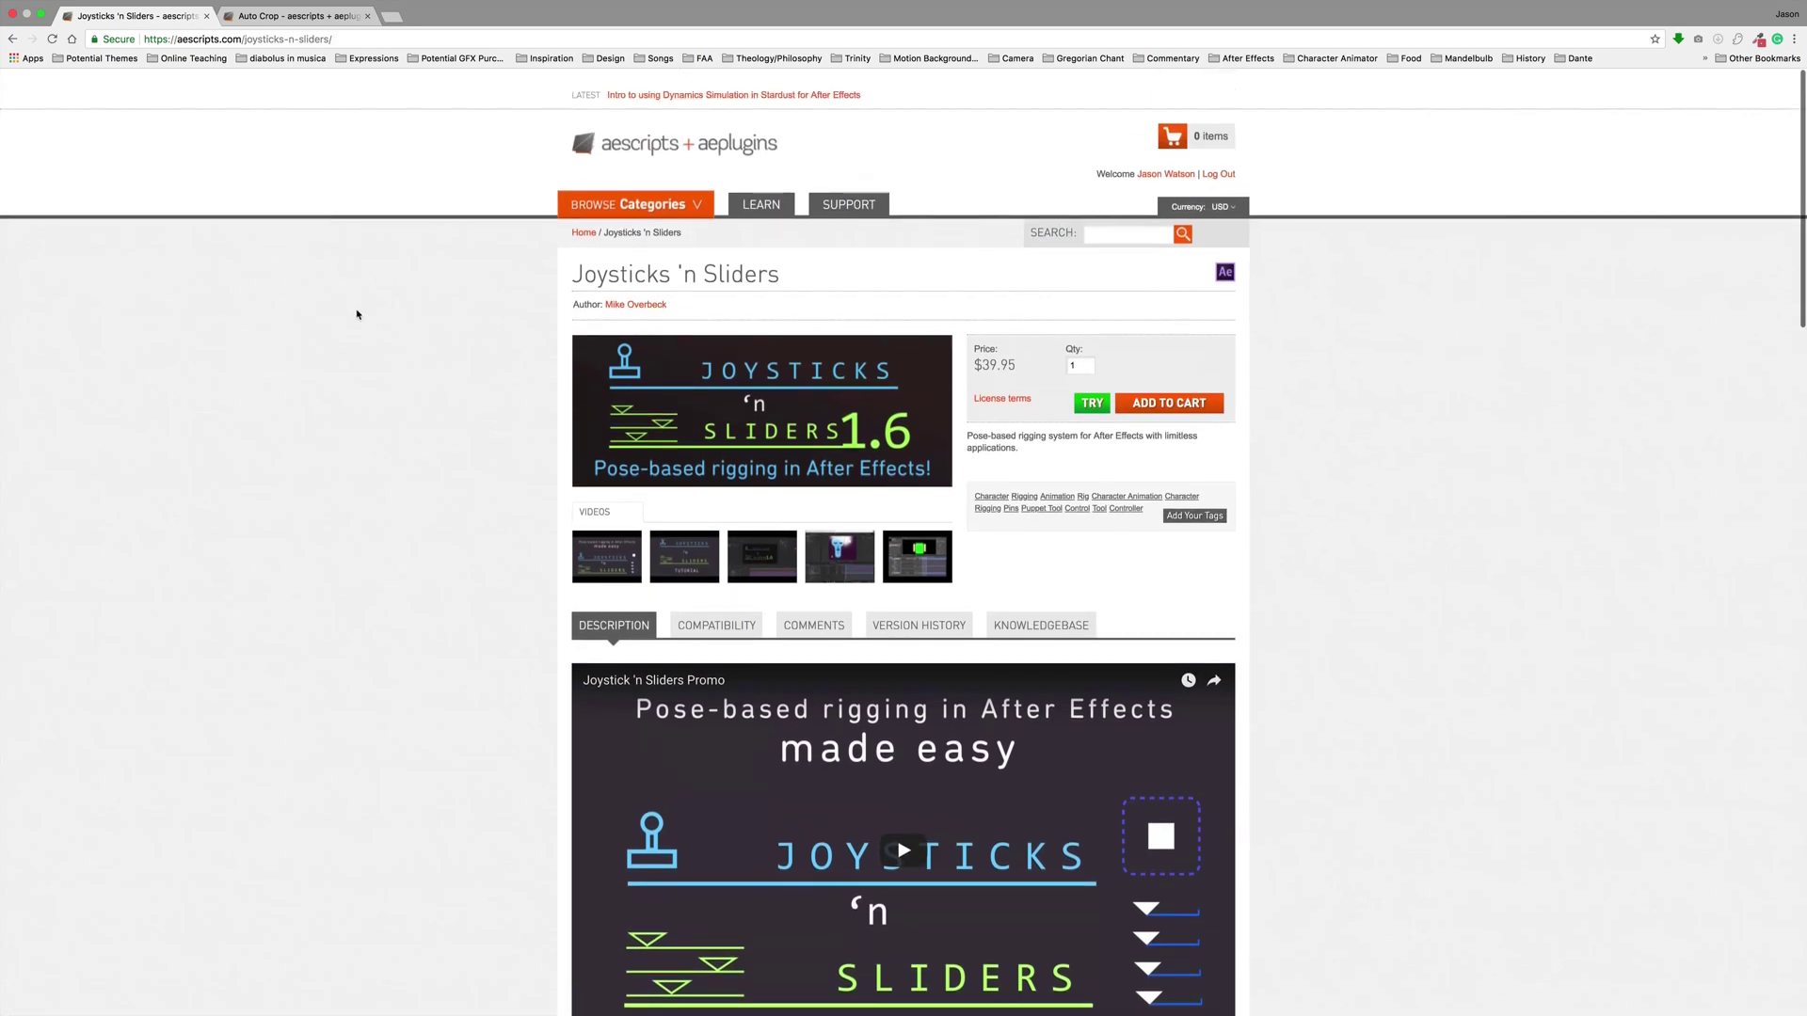
key(ctrl+Tab)
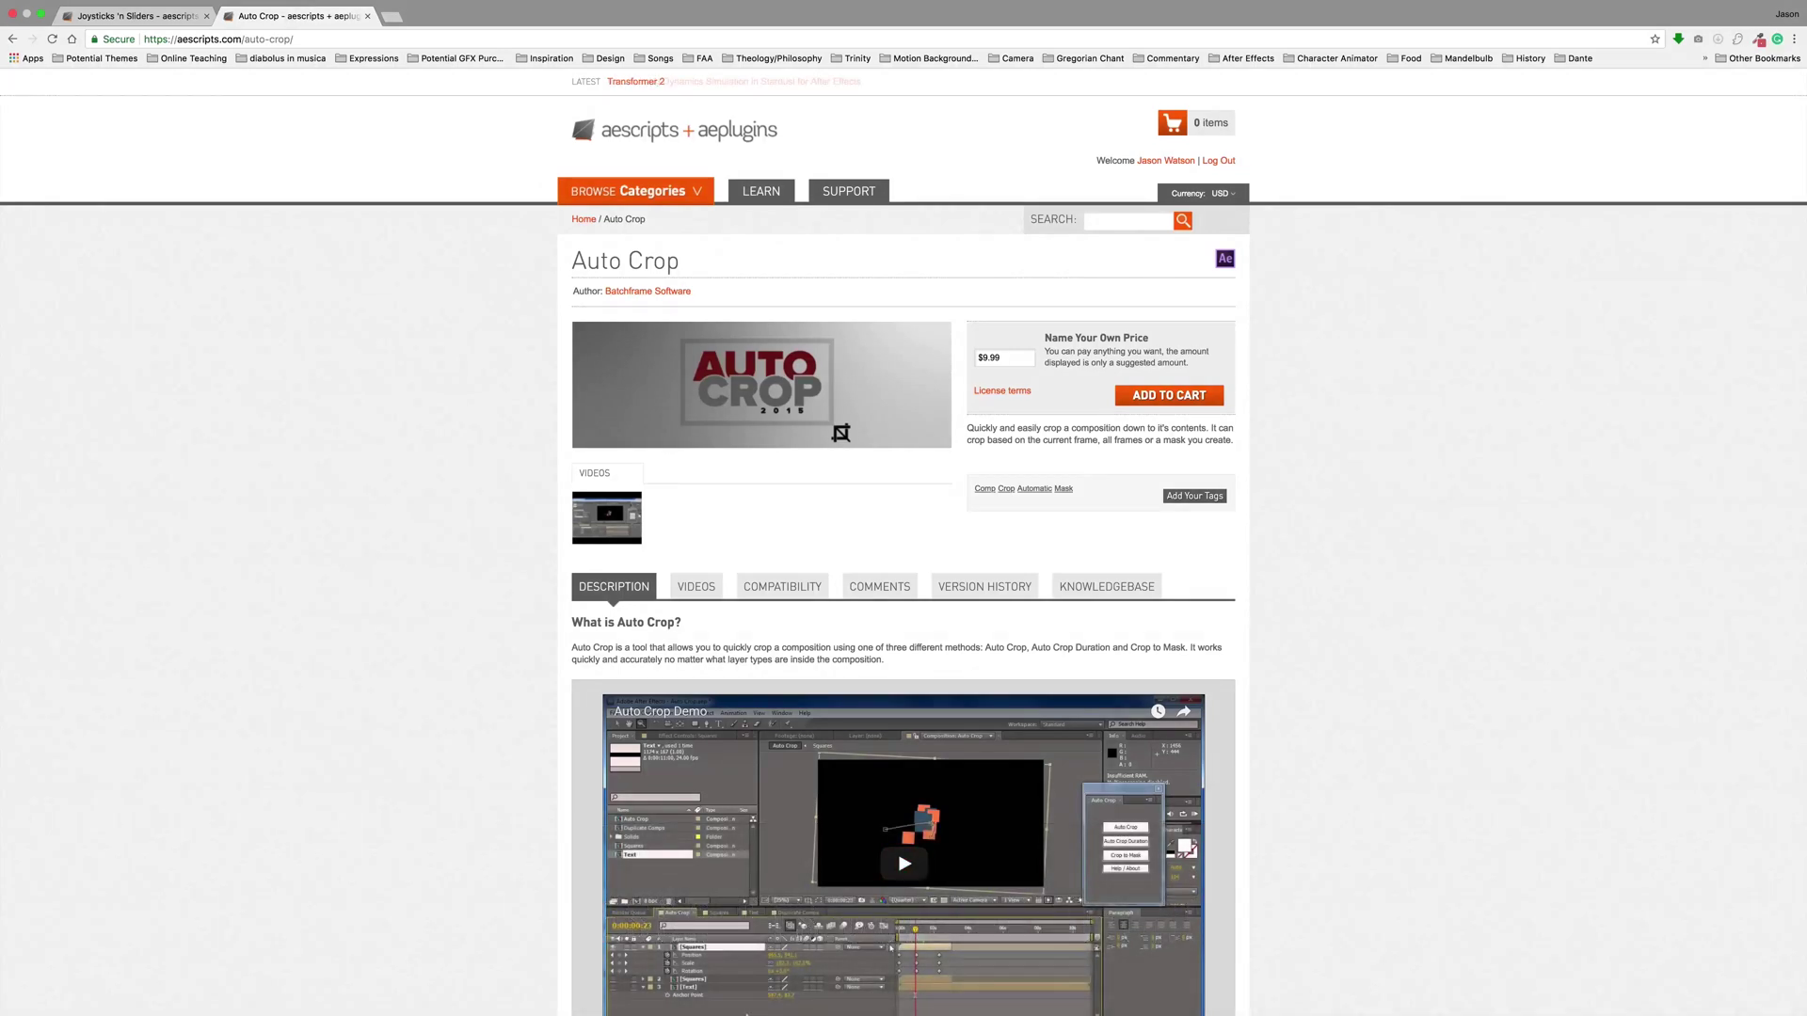
Switch back to After Effects and open the empty Emoji_2 composition with the playhead at the first frame.
mouse_move(750, 1005)
click(602, 1000)
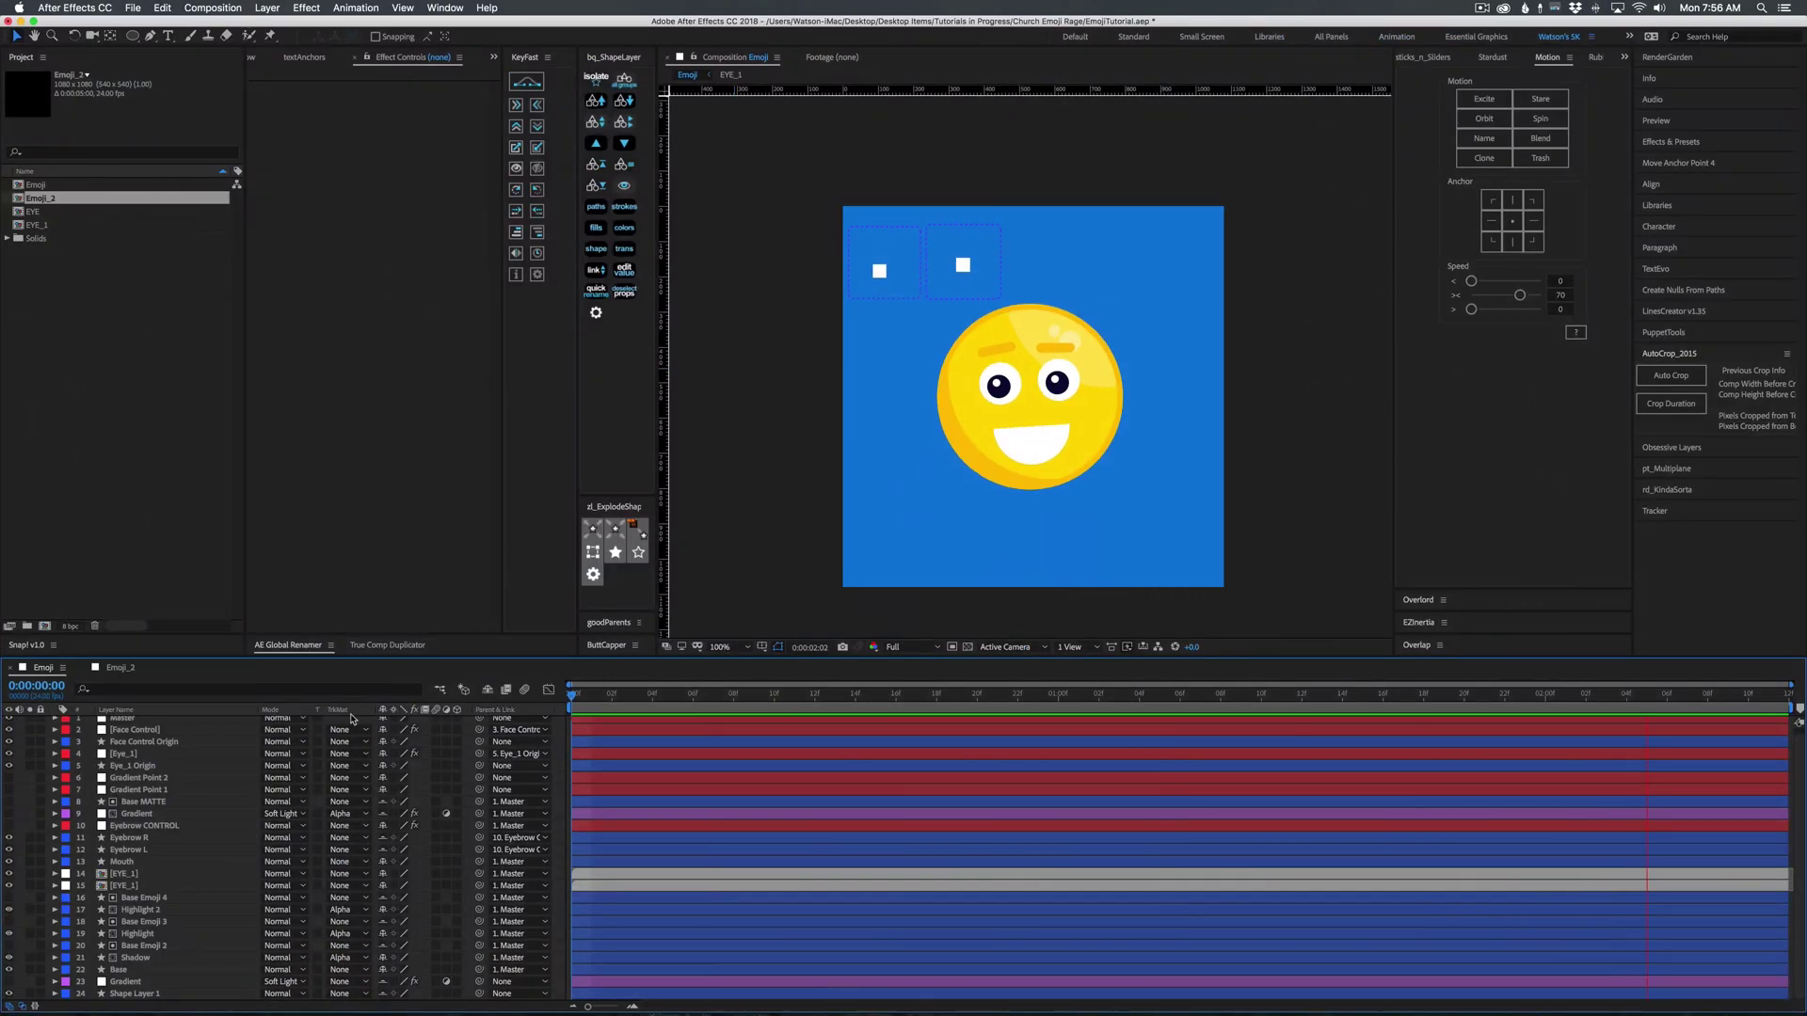
click(129, 675)
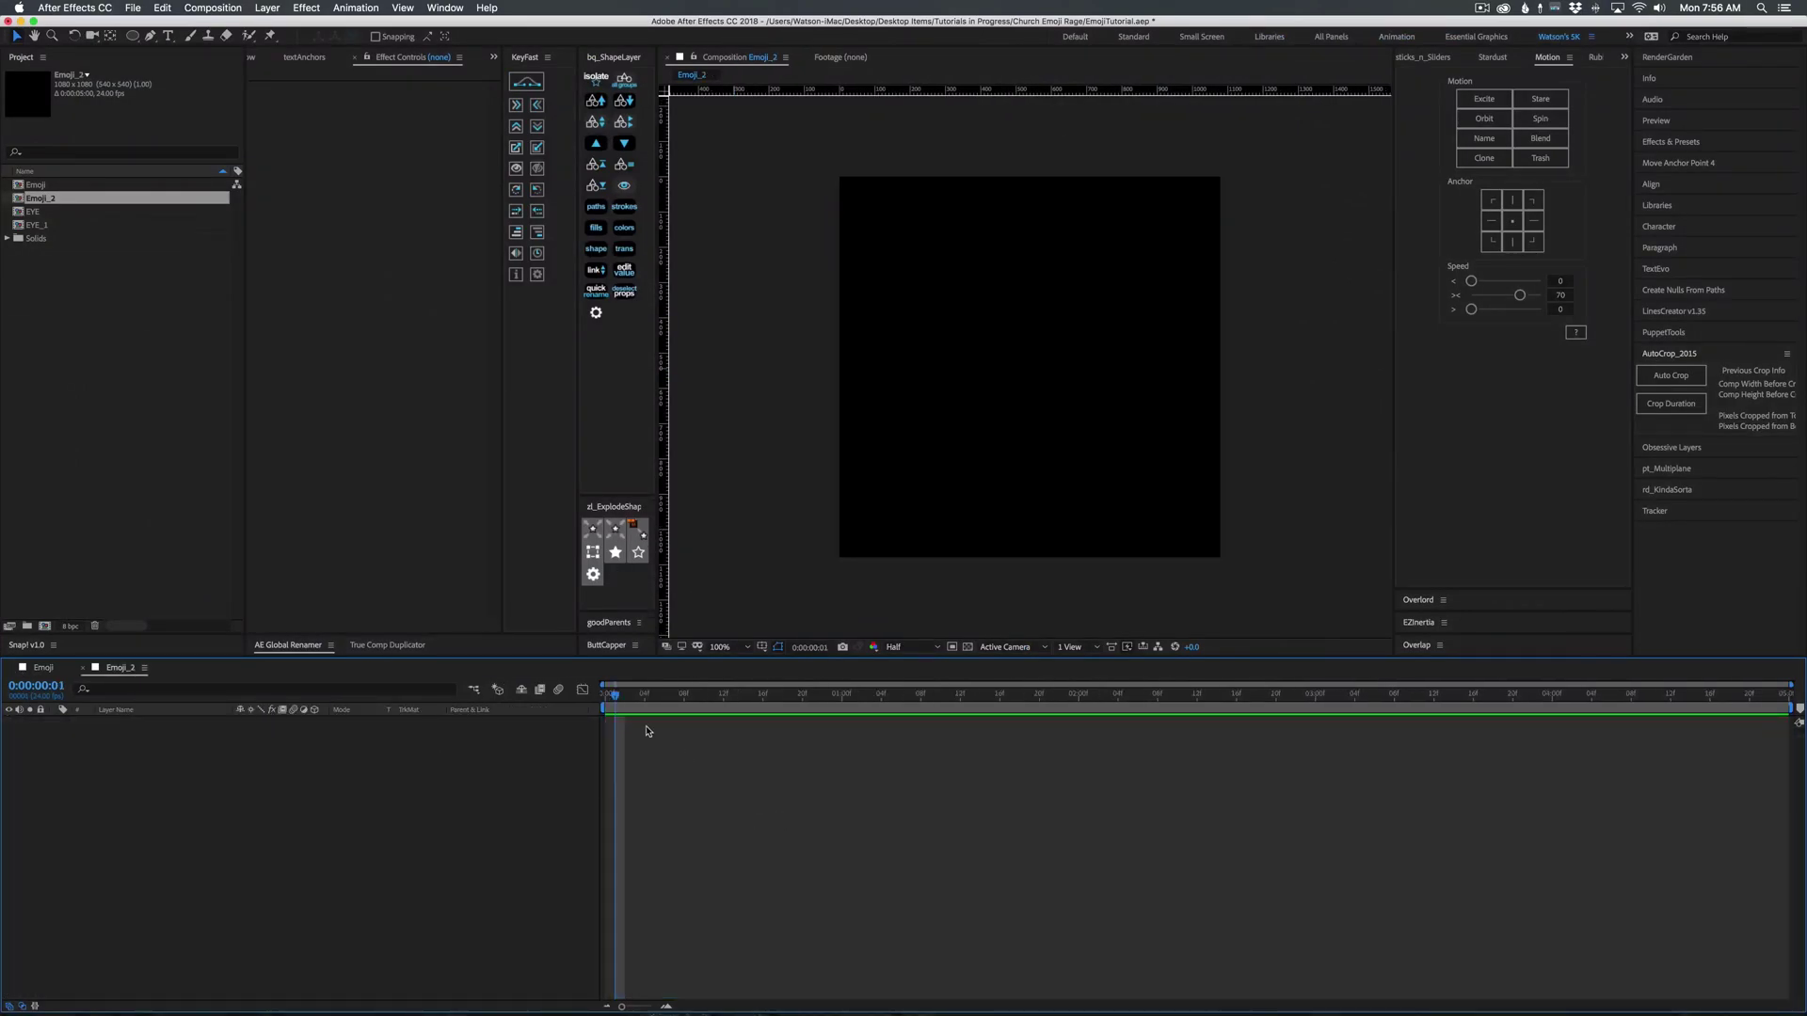
key(space)
drag(682, 696, 511, 725)
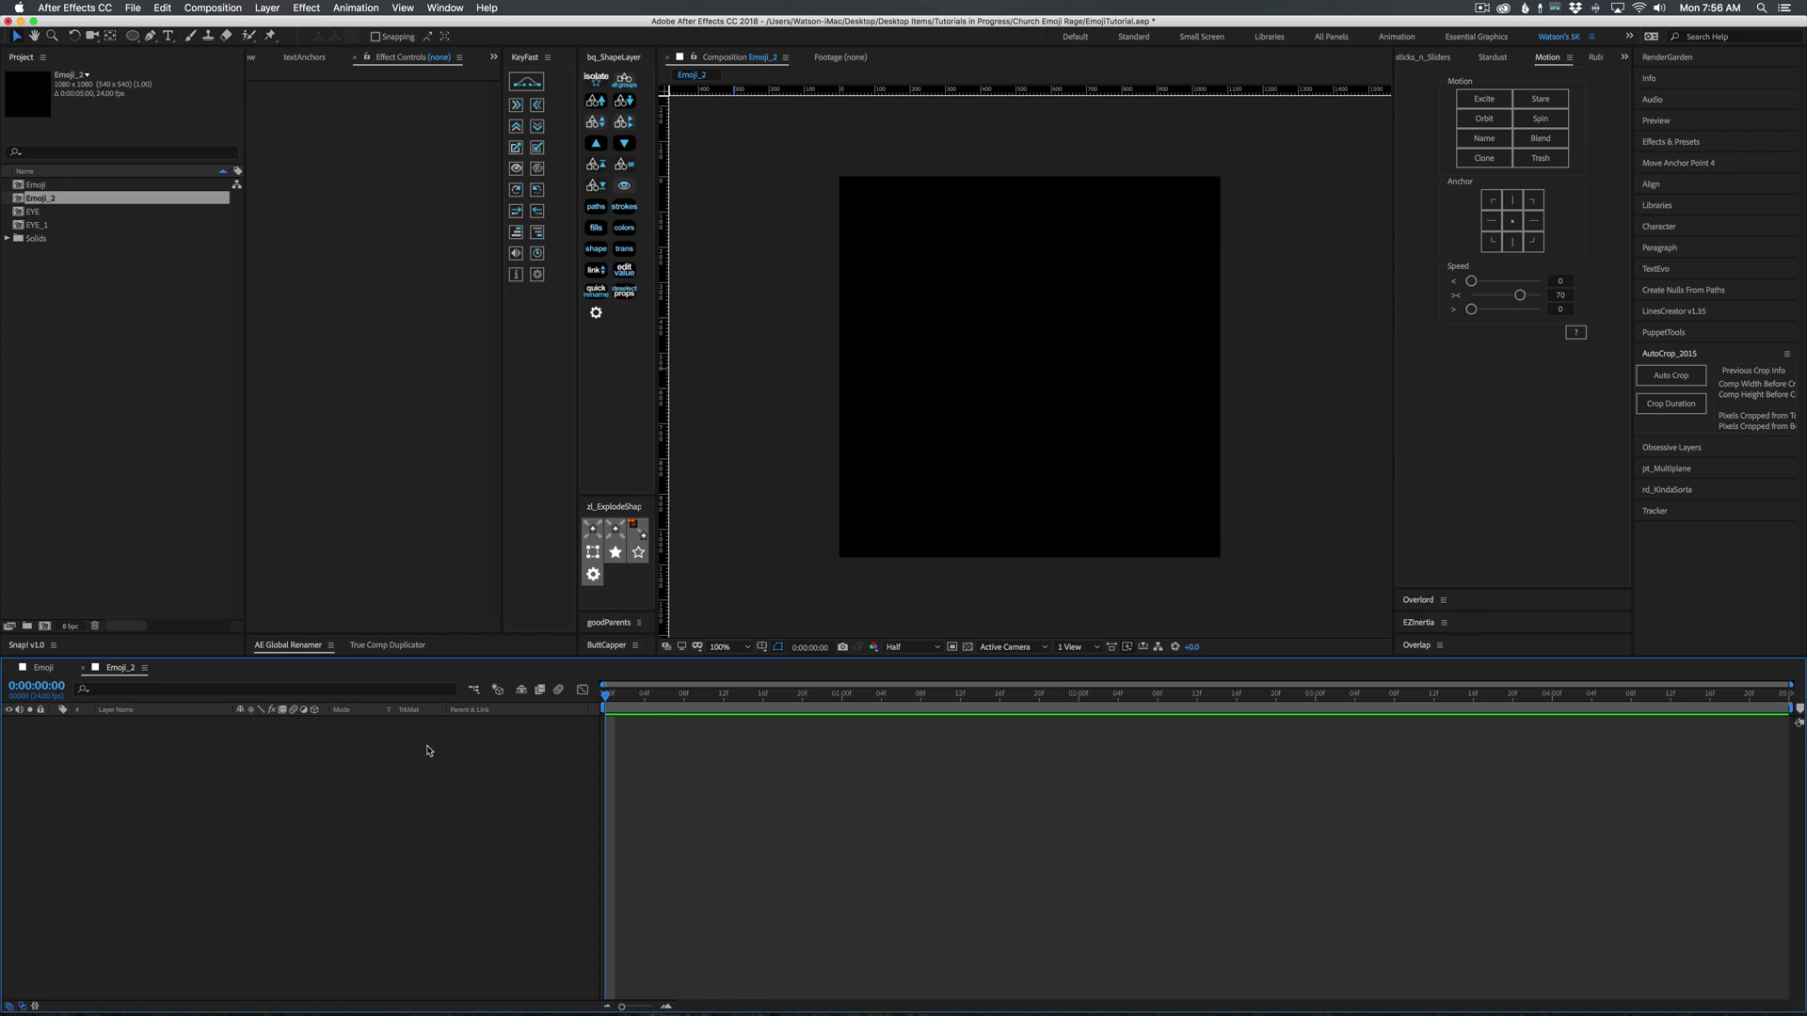
Draw a rectangle shape slightly larger than the Emoji_2 frame so that it covers the whole composition.
click(132, 38)
drag(131, 39, 165, 50)
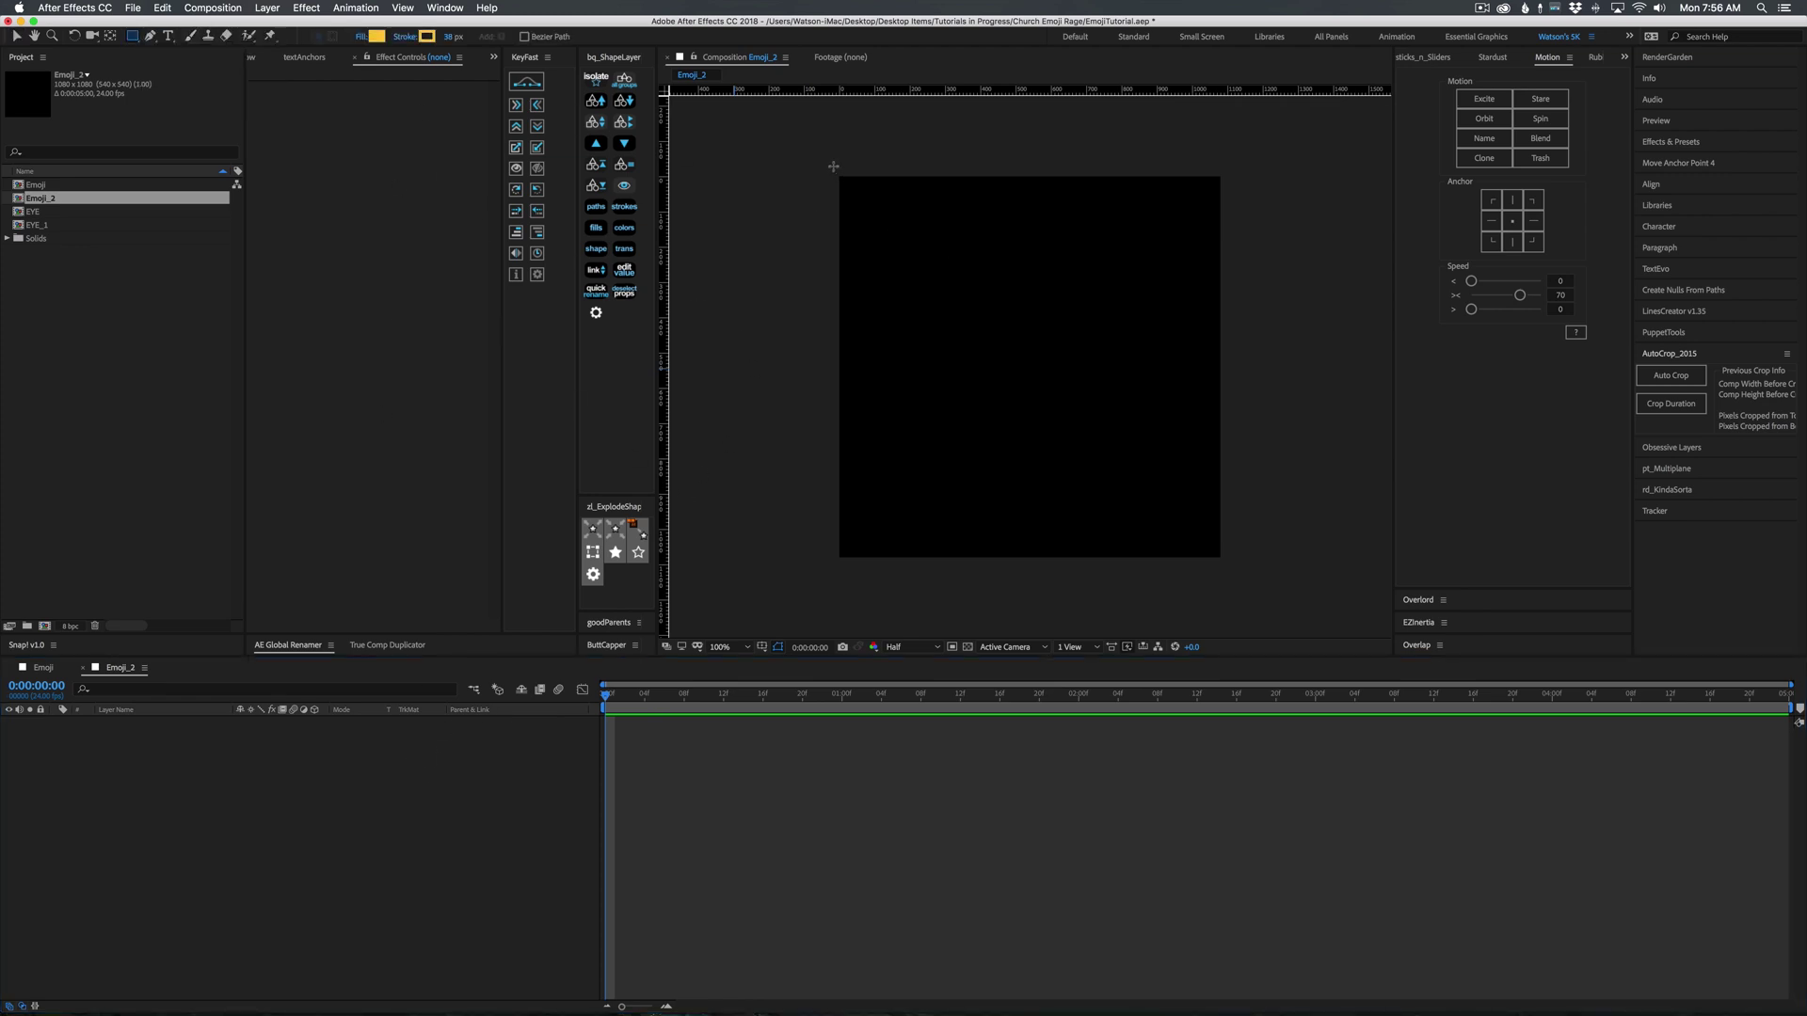
drag(832, 167, 1232, 565)
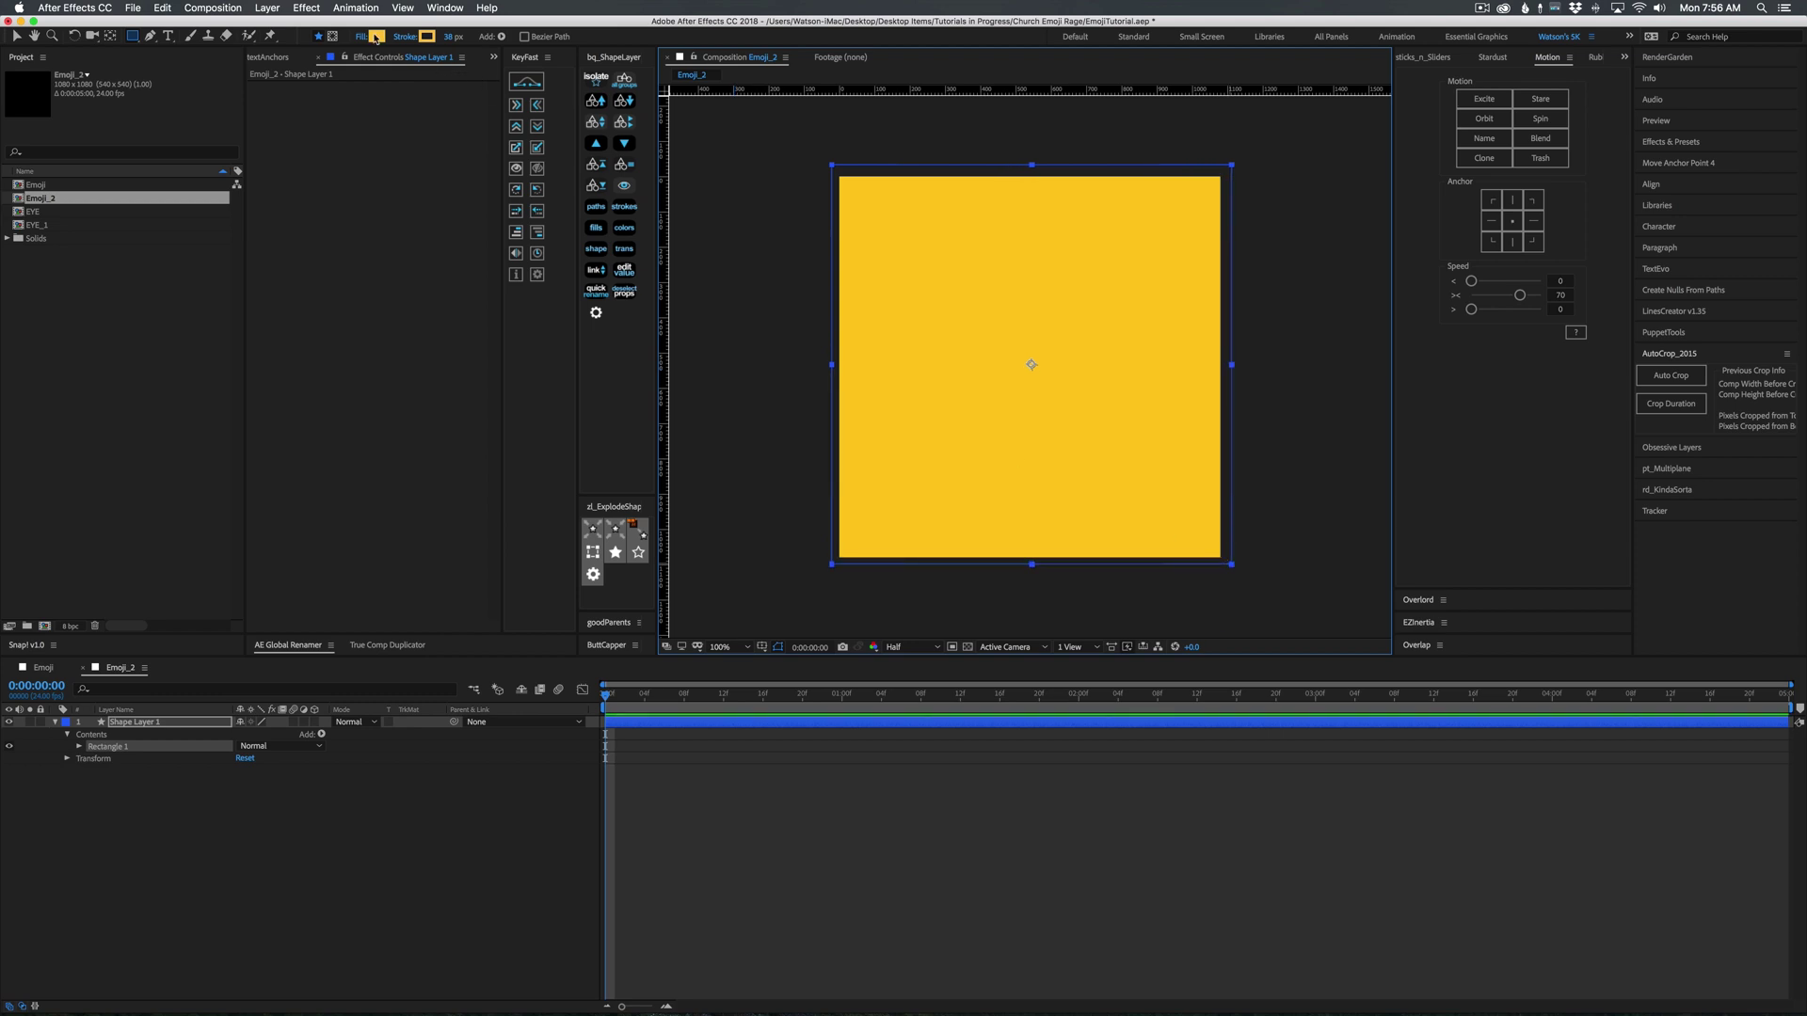
Set the background rectangle's fill to light blue (RGB 54, 171, 255) and its stroke to None.
click(375, 37)
click(208, 203)
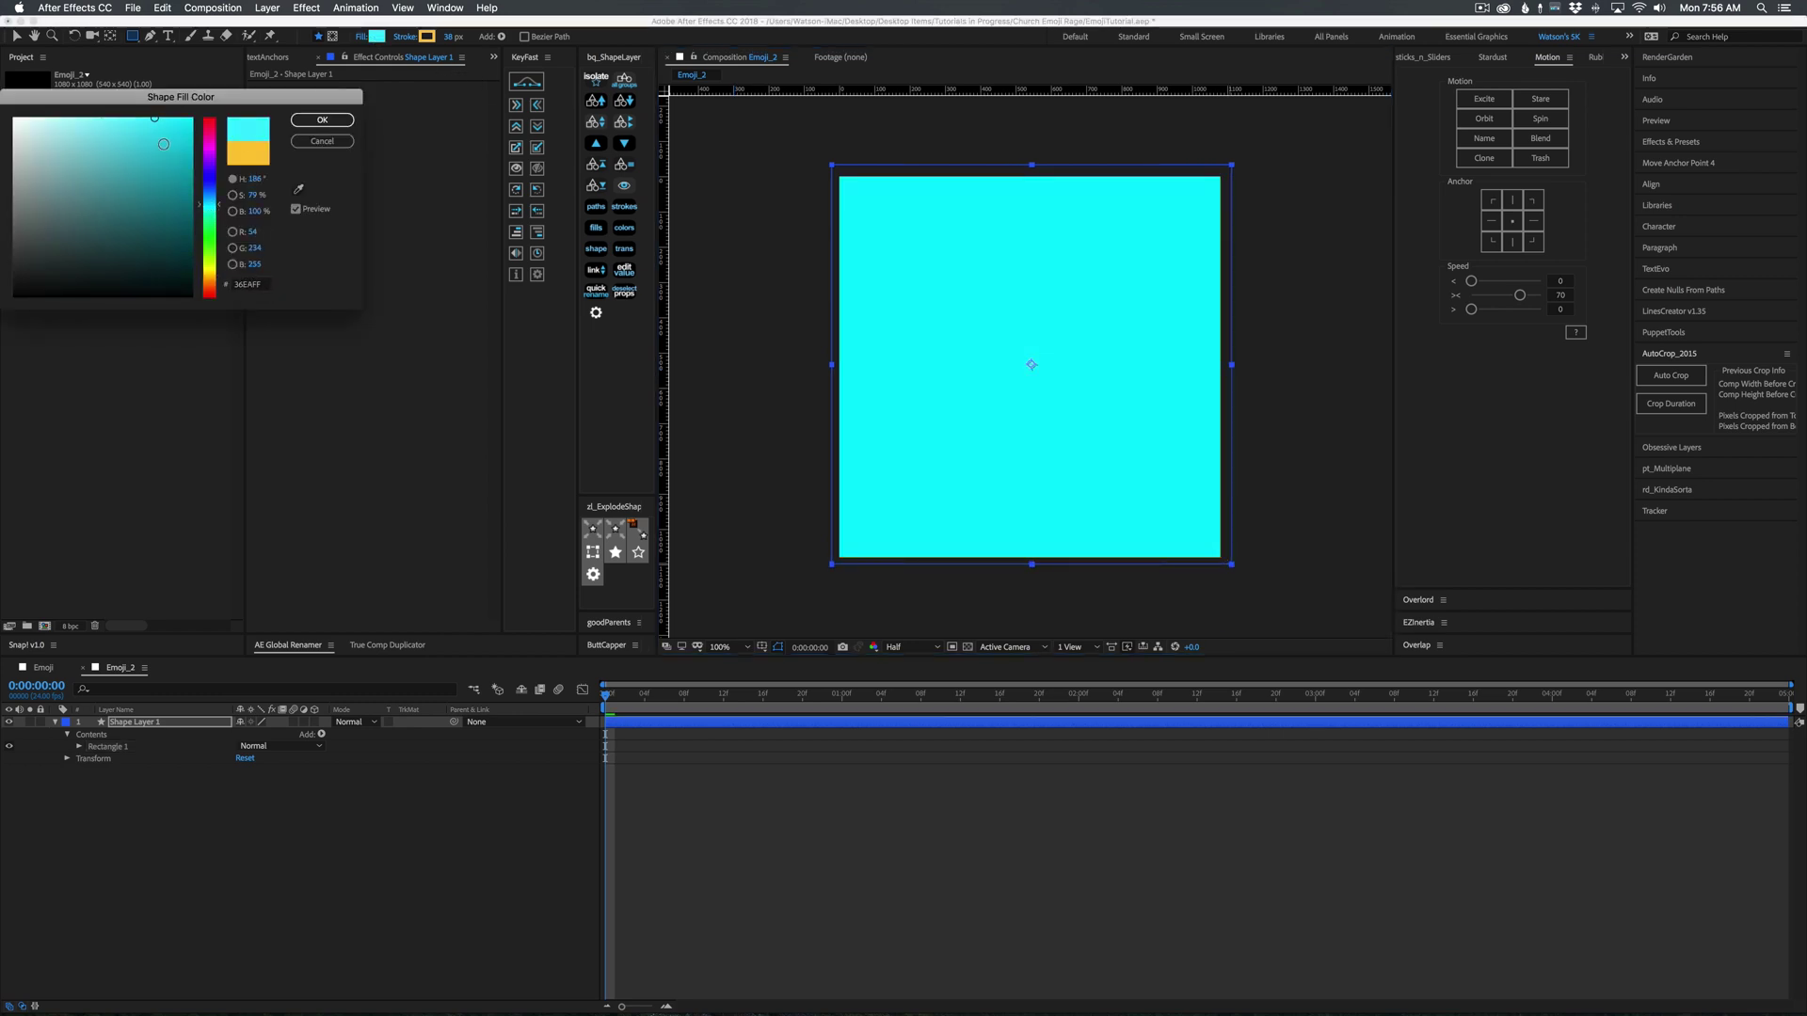
drag(207, 209, 207, 193)
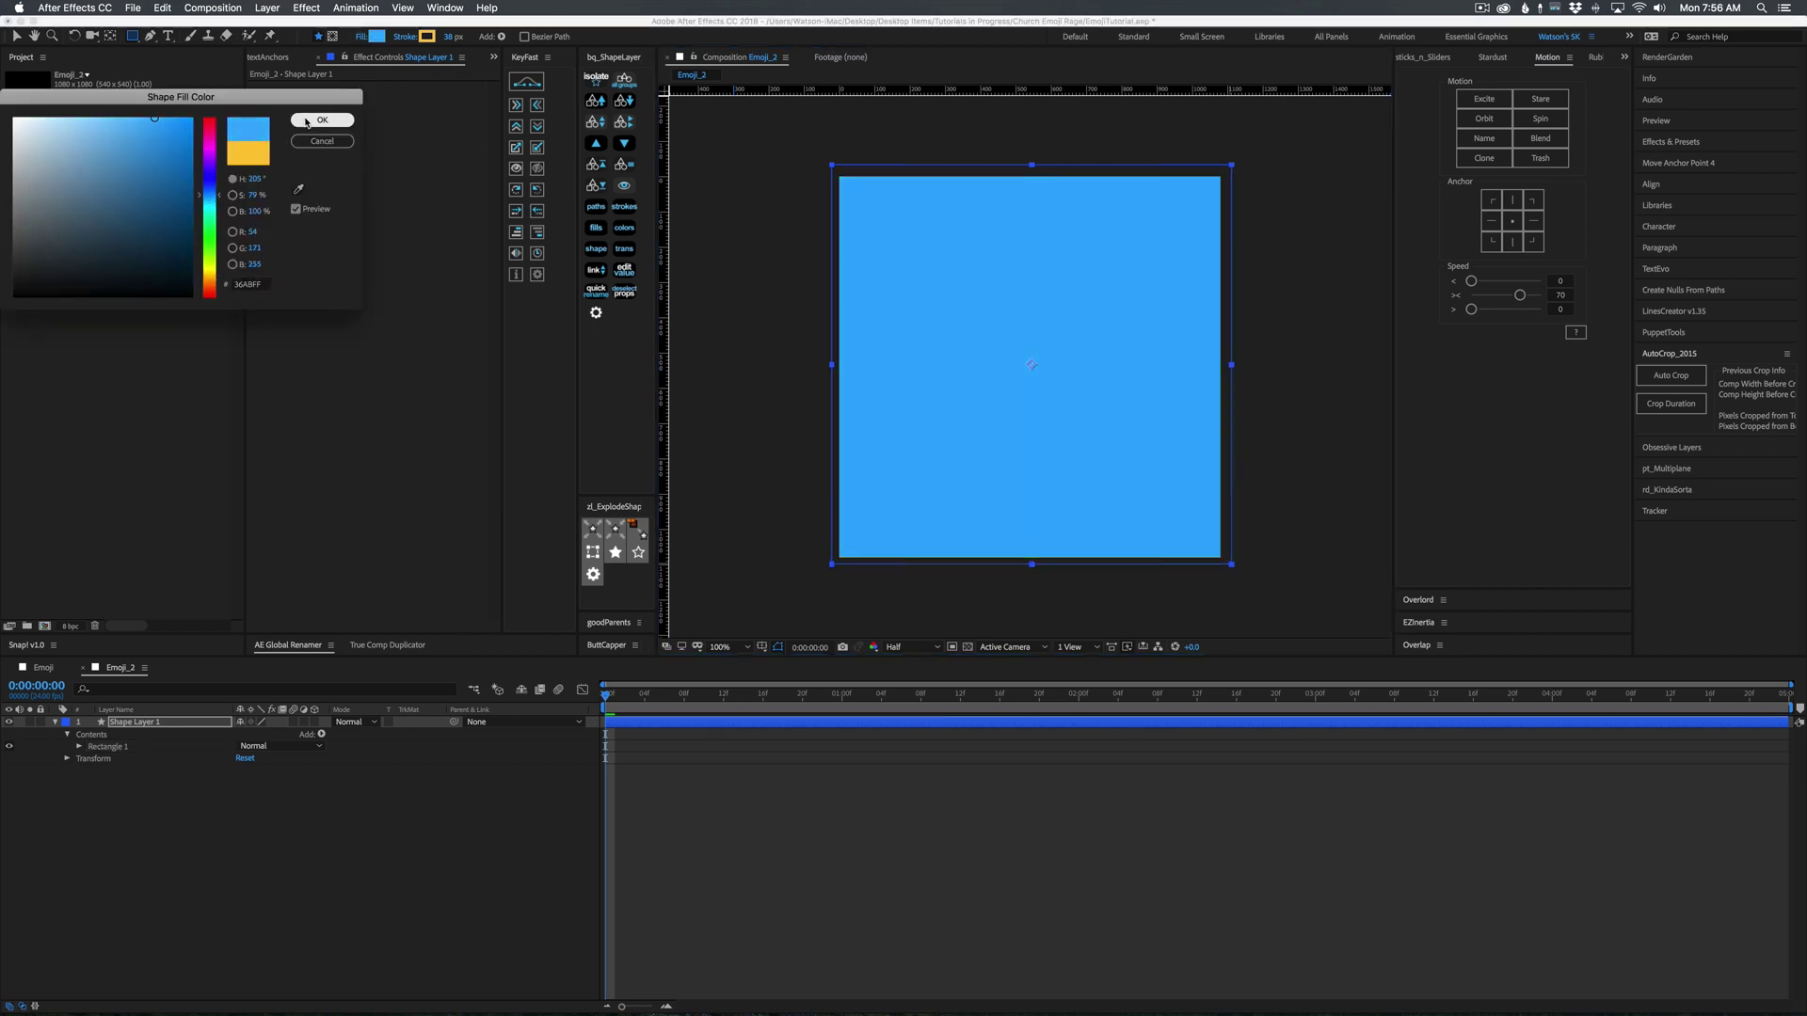
click(322, 119)
click(396, 37)
click(19, 113)
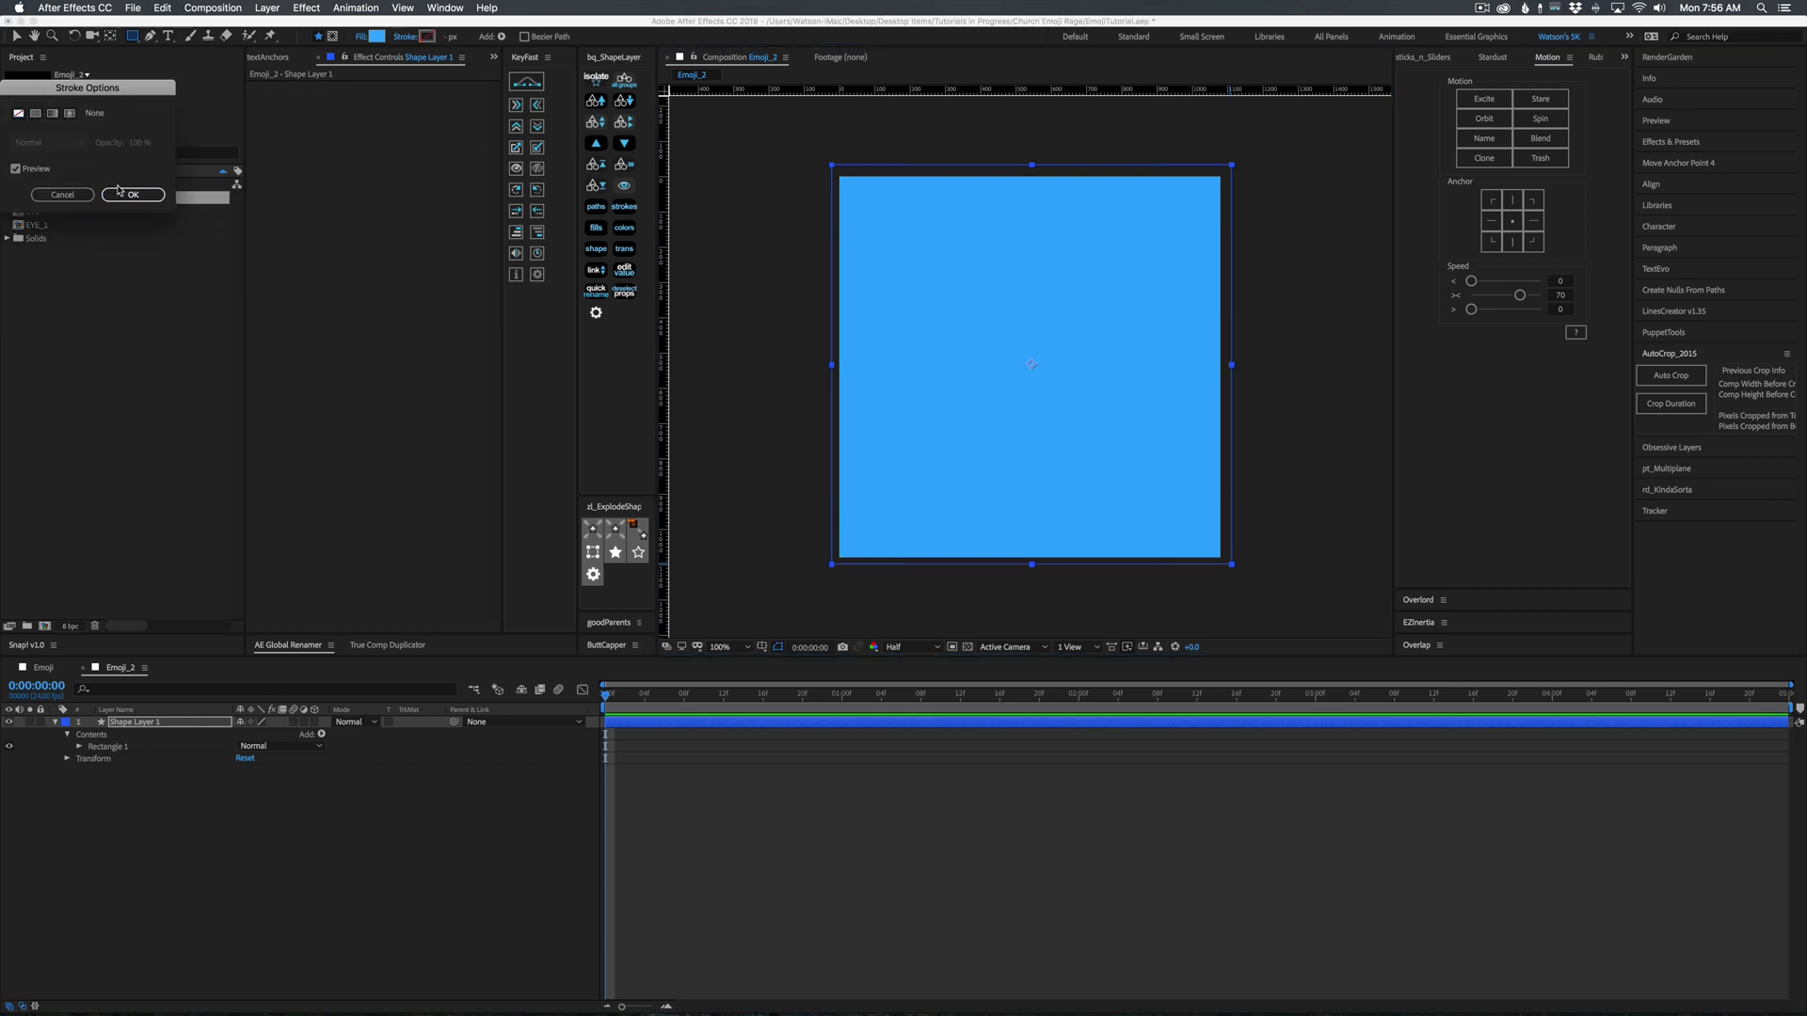
click(131, 196)
click(888, 842)
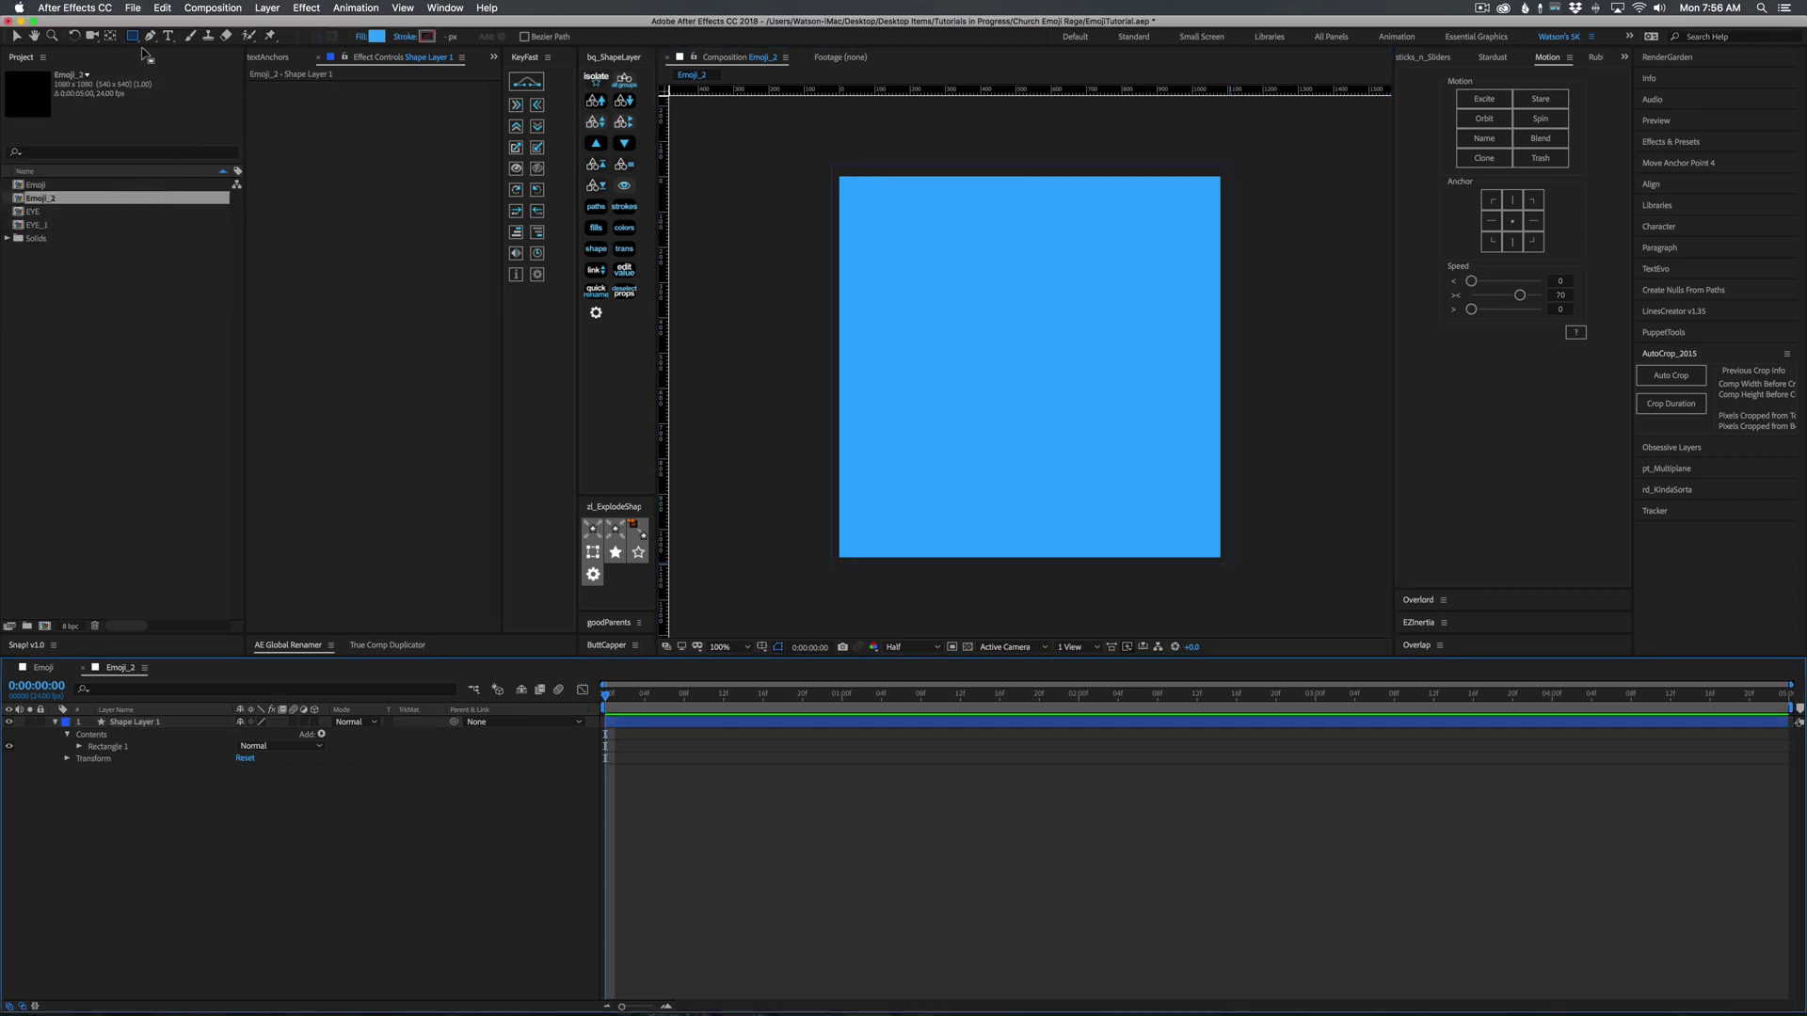
Draw a circle about half the composition's width on a new shape layer and position it near the centre.
drag(134, 37, 183, 68)
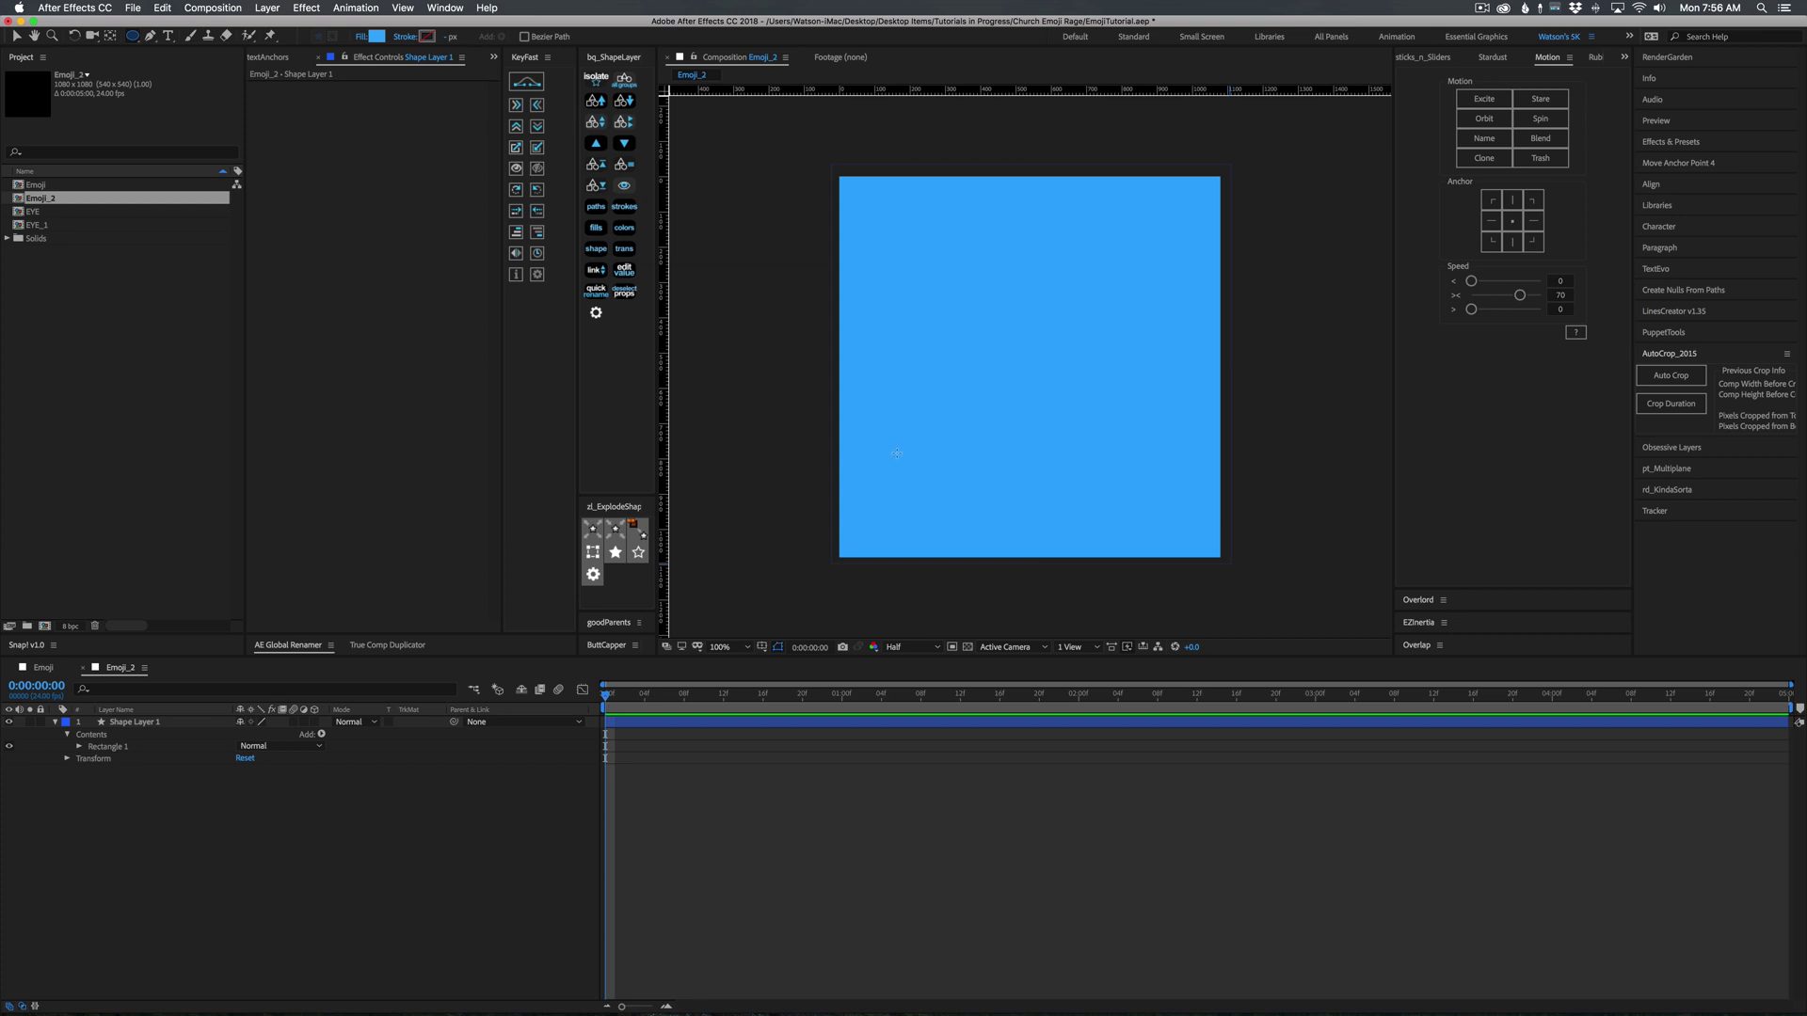
drag(1094, 275, 907, 461)
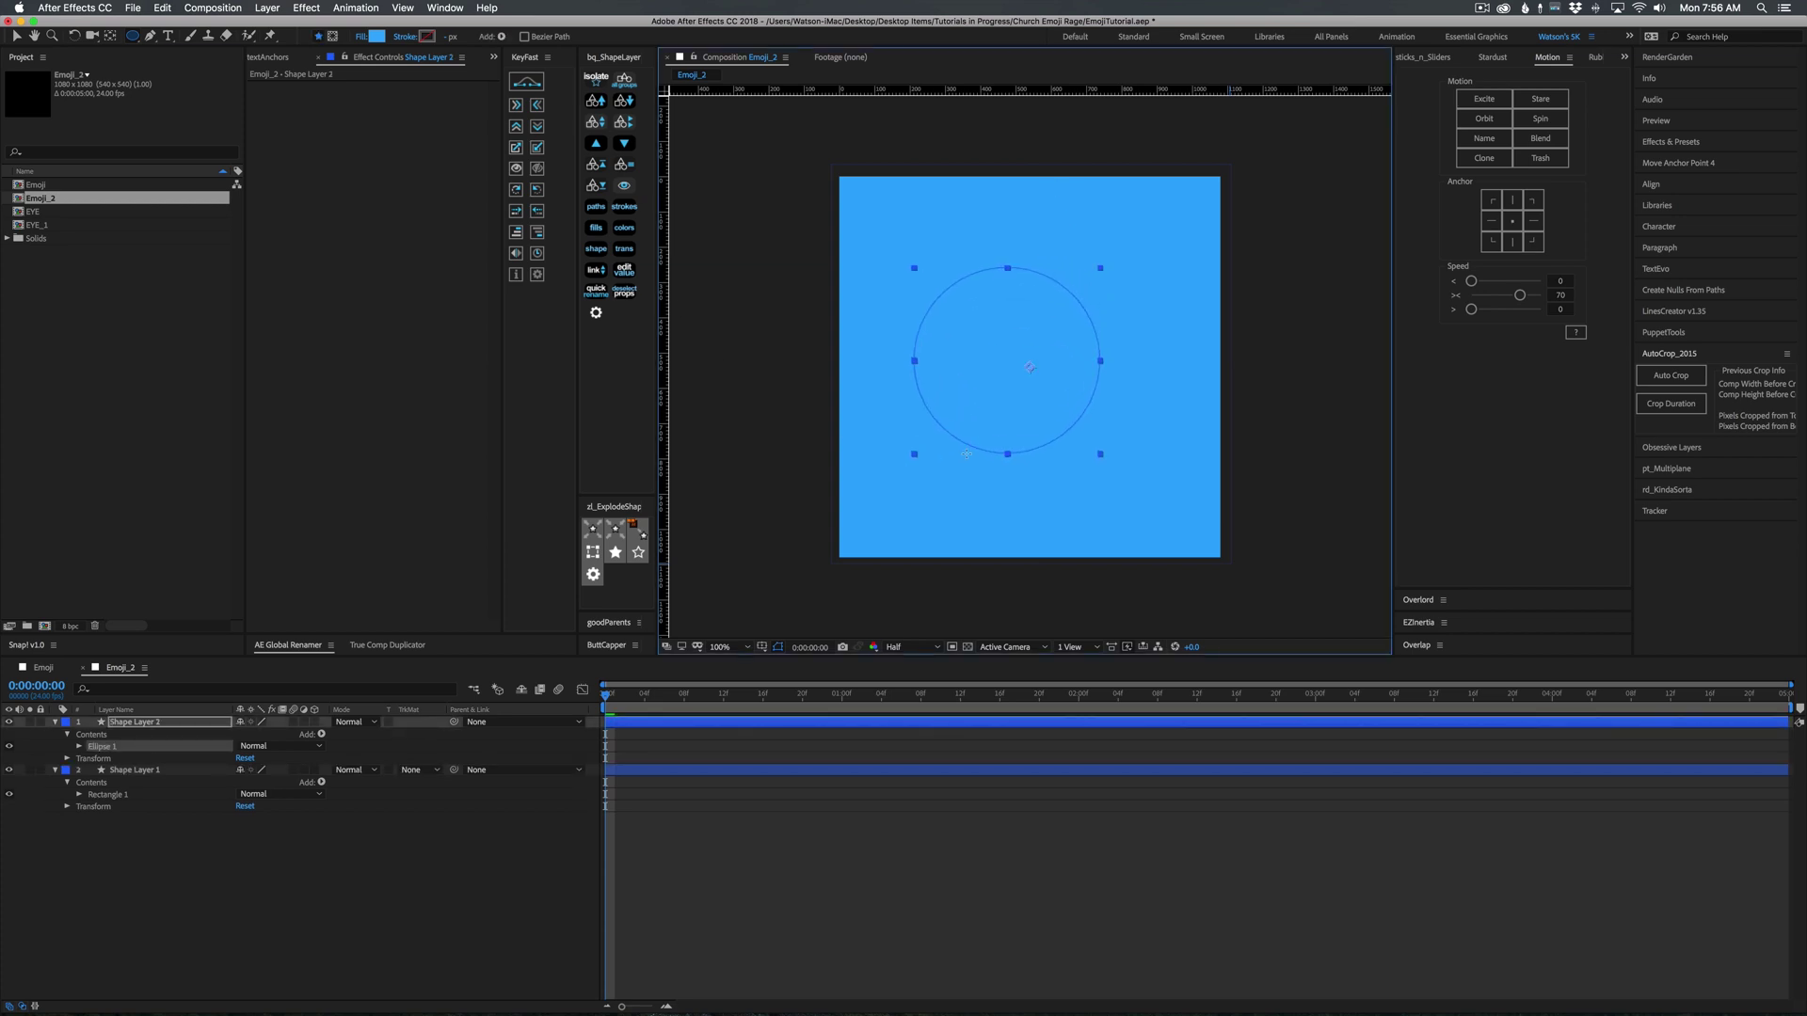
key(v)
drag(1016, 418, 1040, 417)
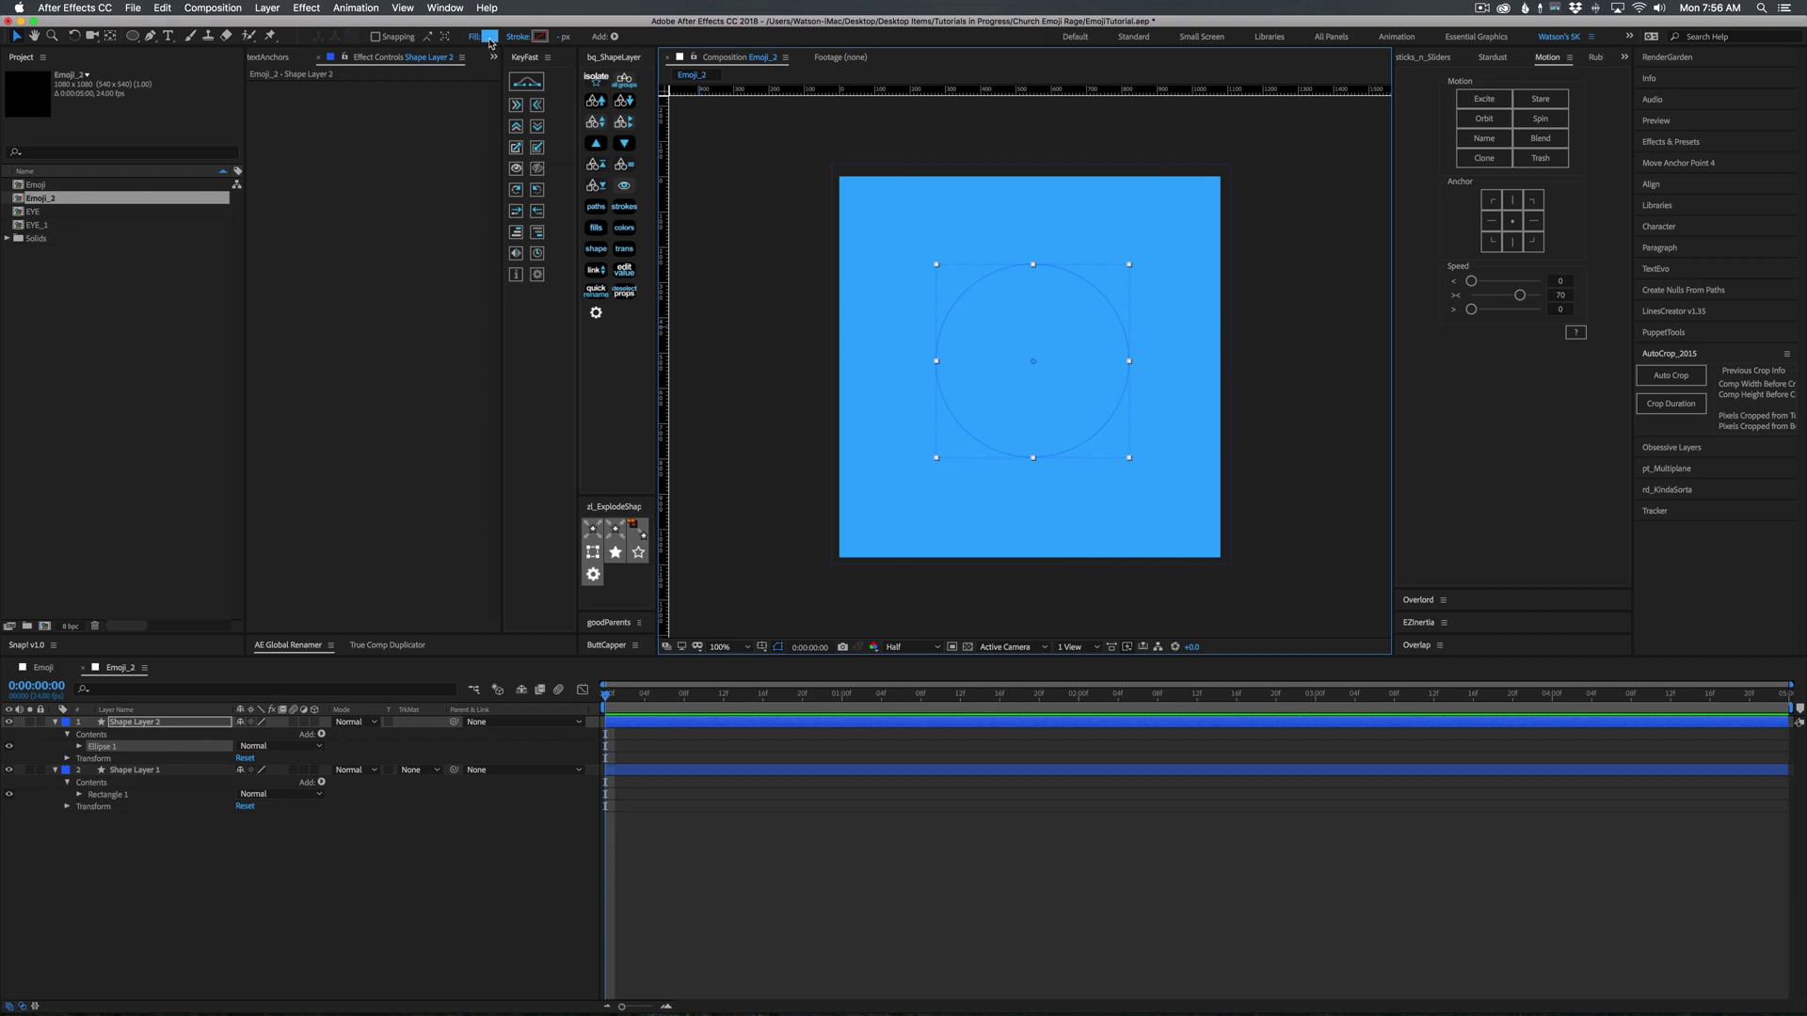
Set the circle's fill colour to FFBE11.
click(490, 37)
text(FFBE11)
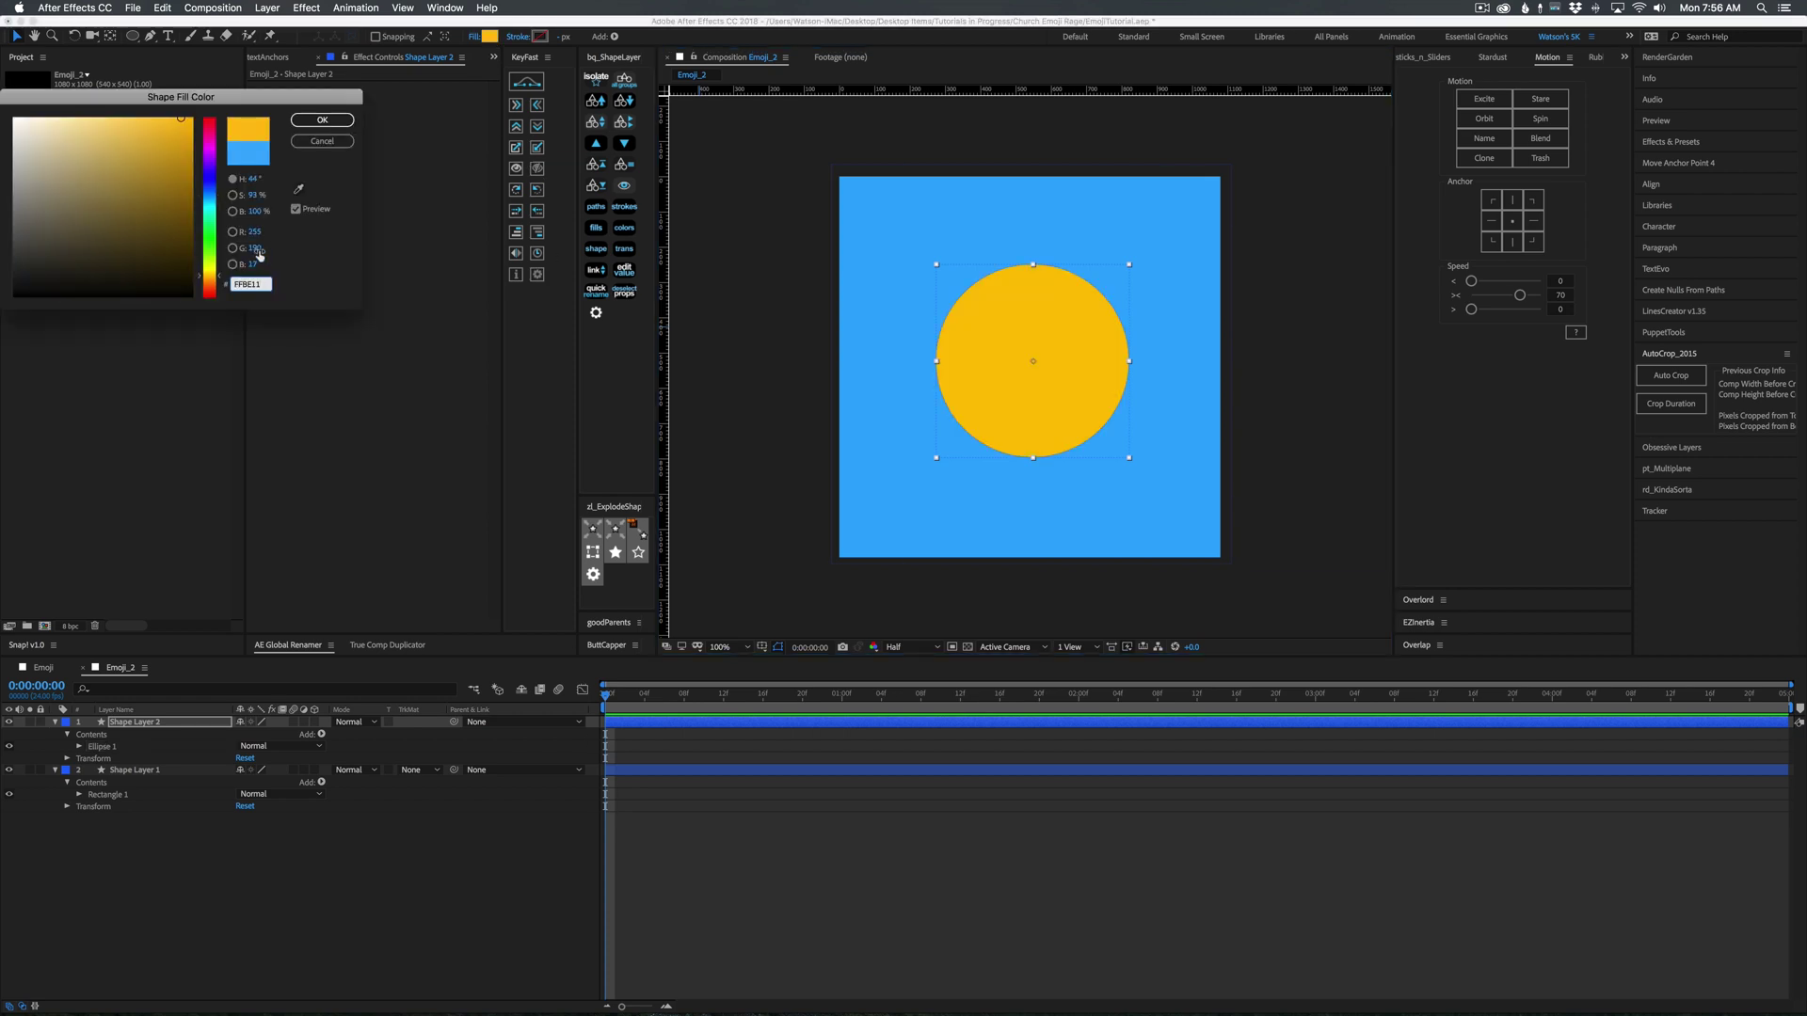
key(Return)
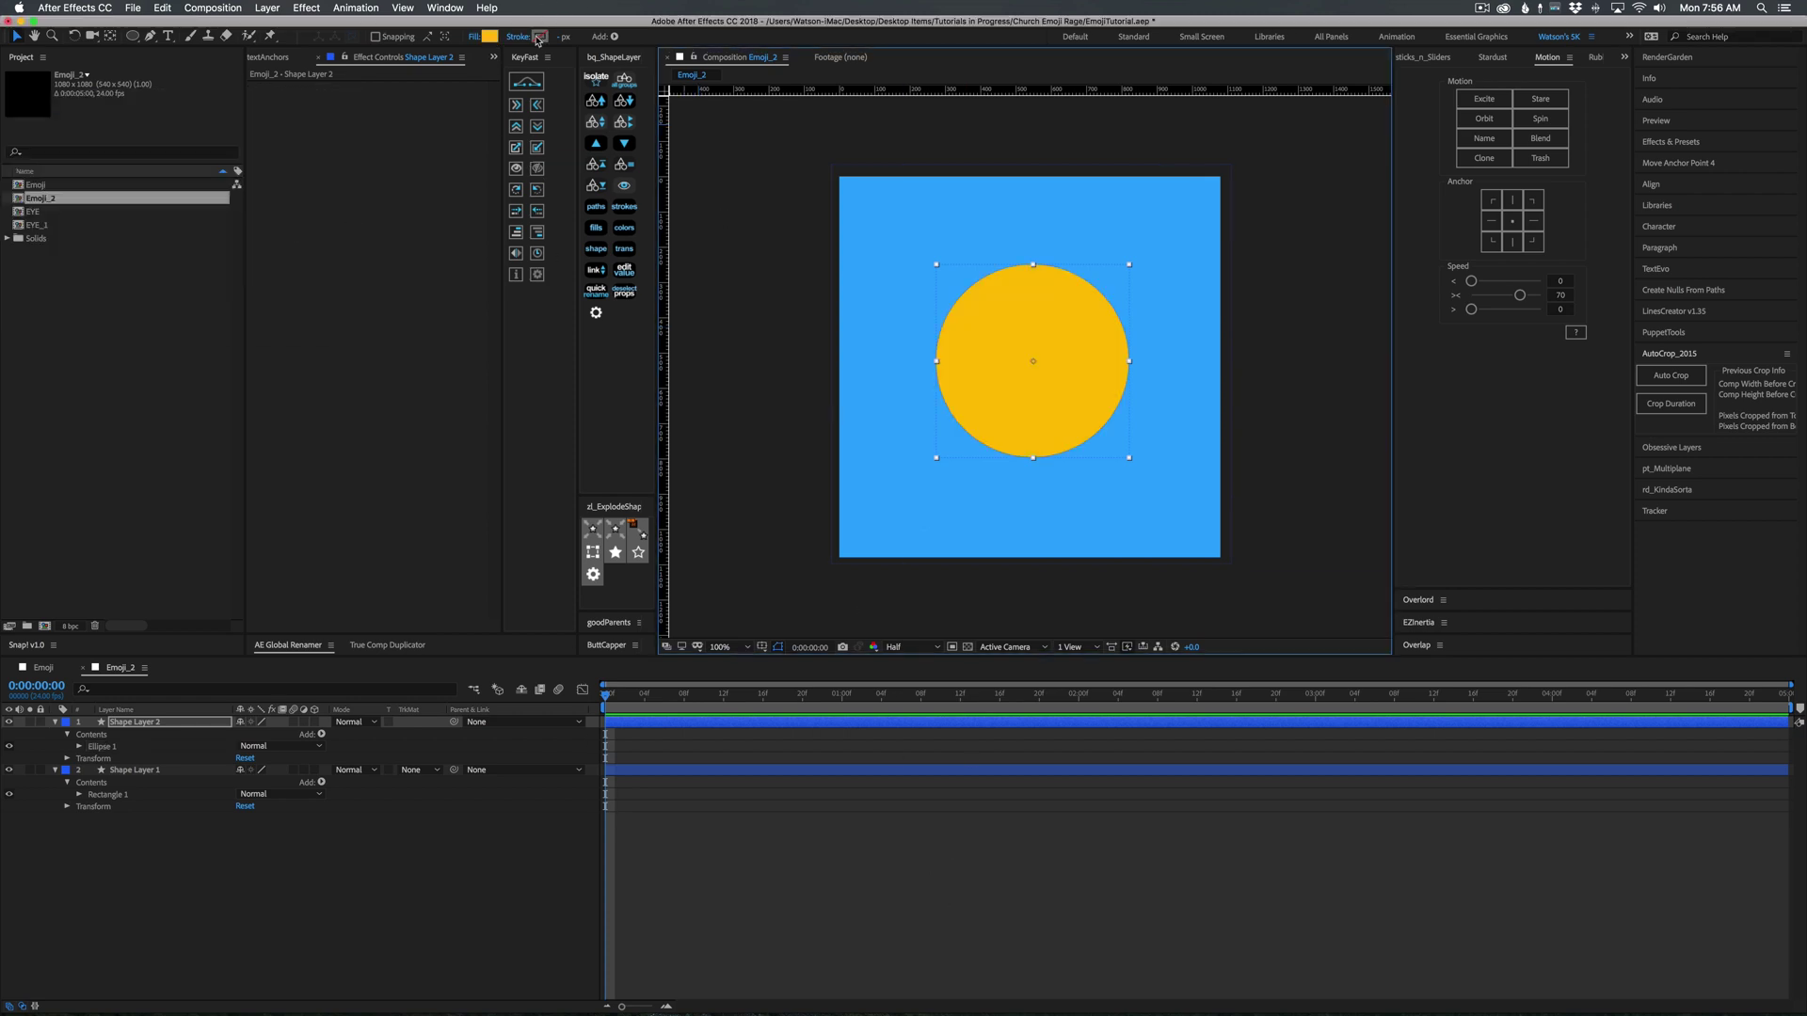
Give the circle a solid colour stroke and sample its colour from the circle's fill, FFBE11.
click(539, 36)
text(FFBE11)
key(Return)
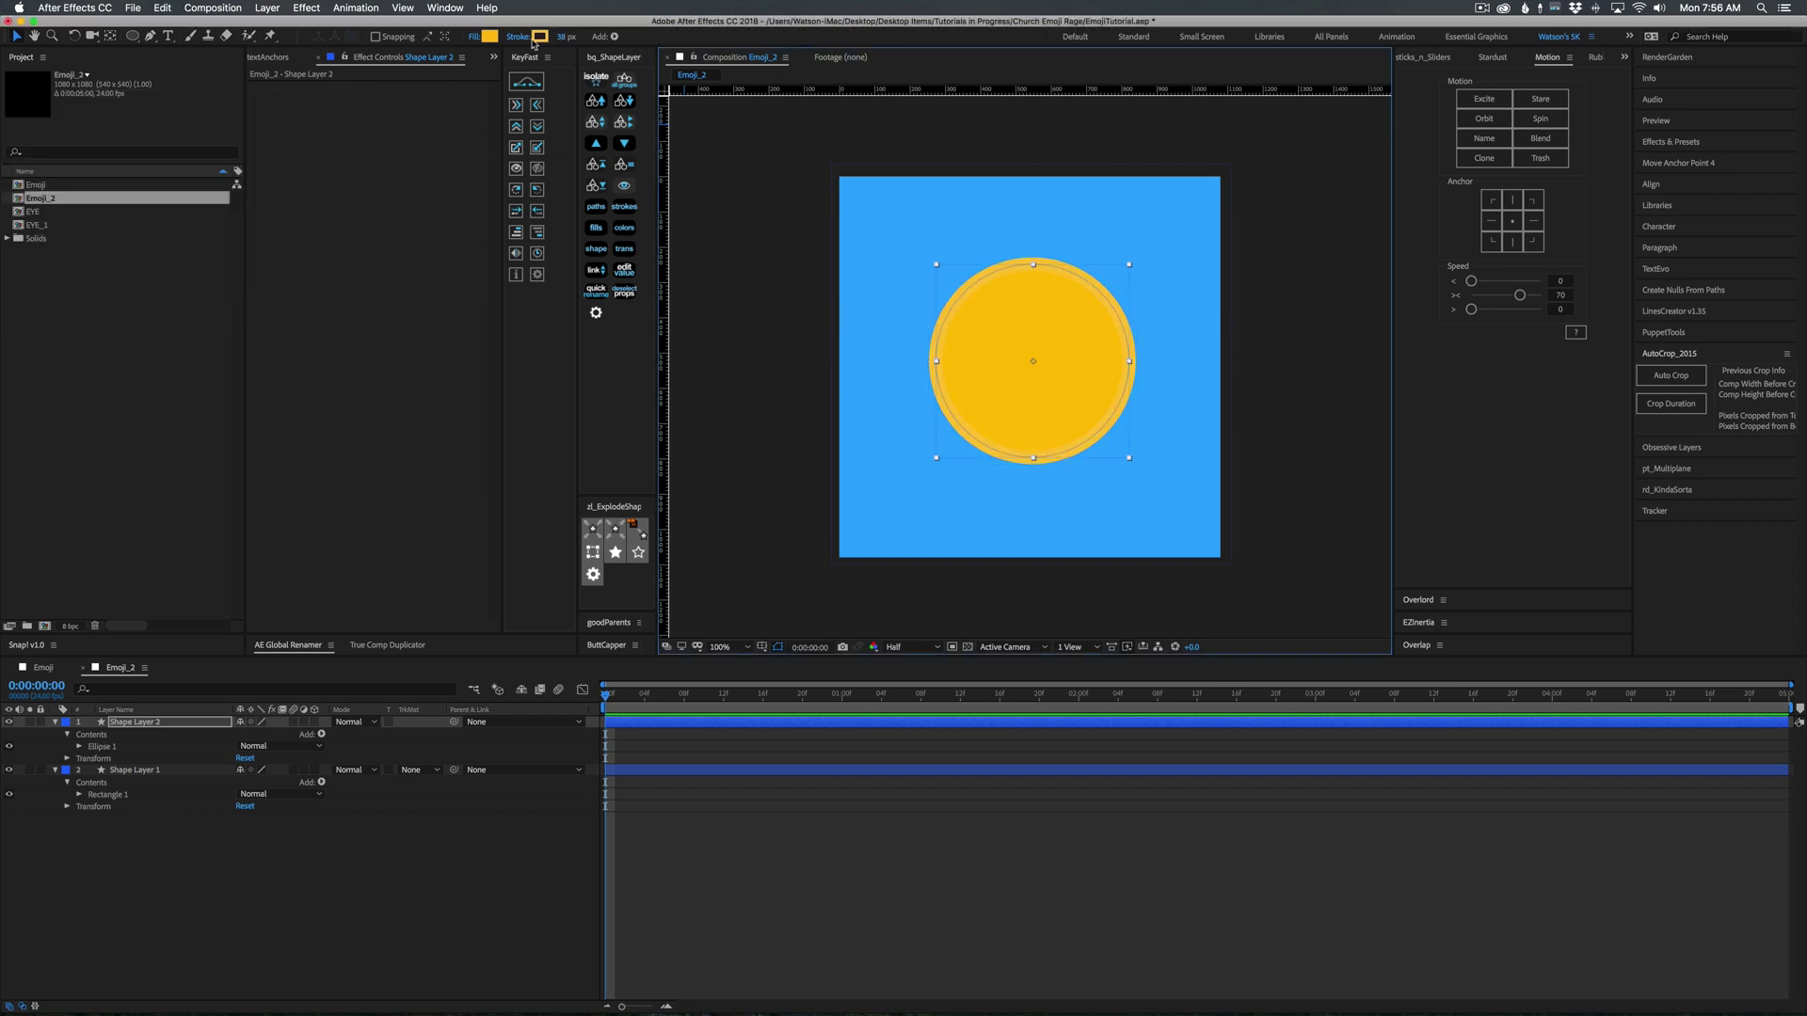
click(539, 37)
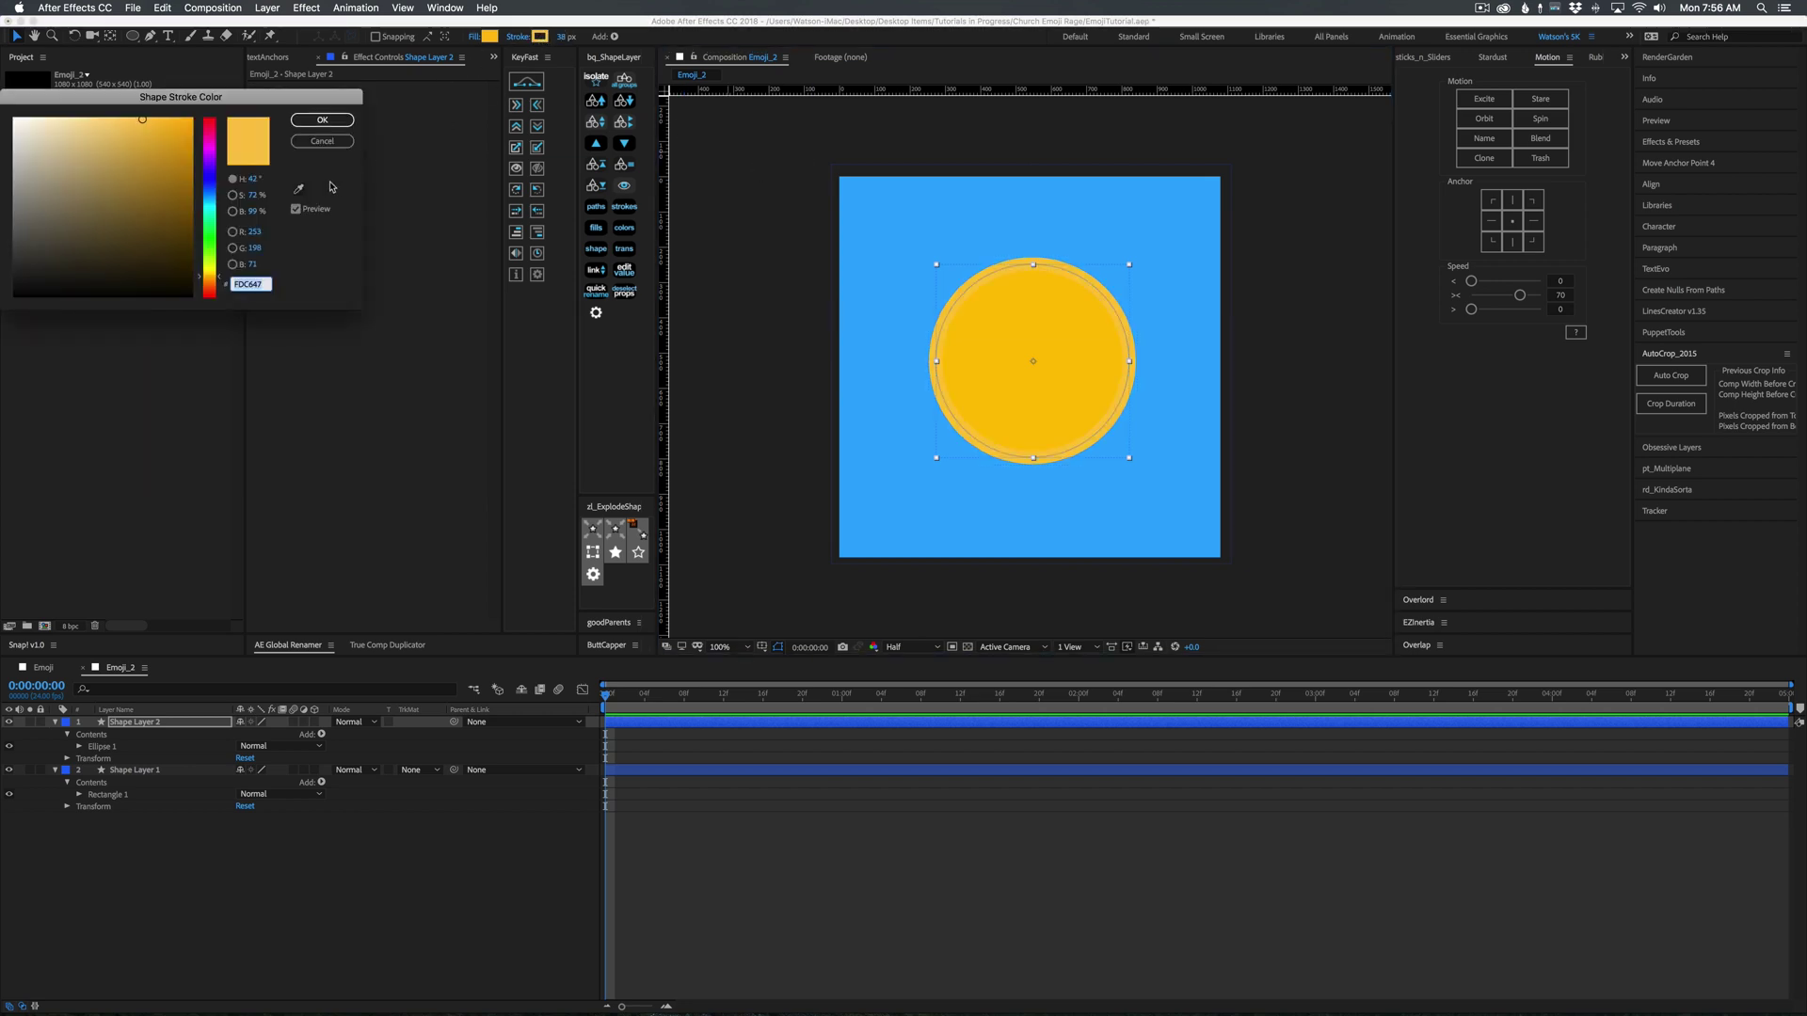
click(299, 189)
click(1039, 344)
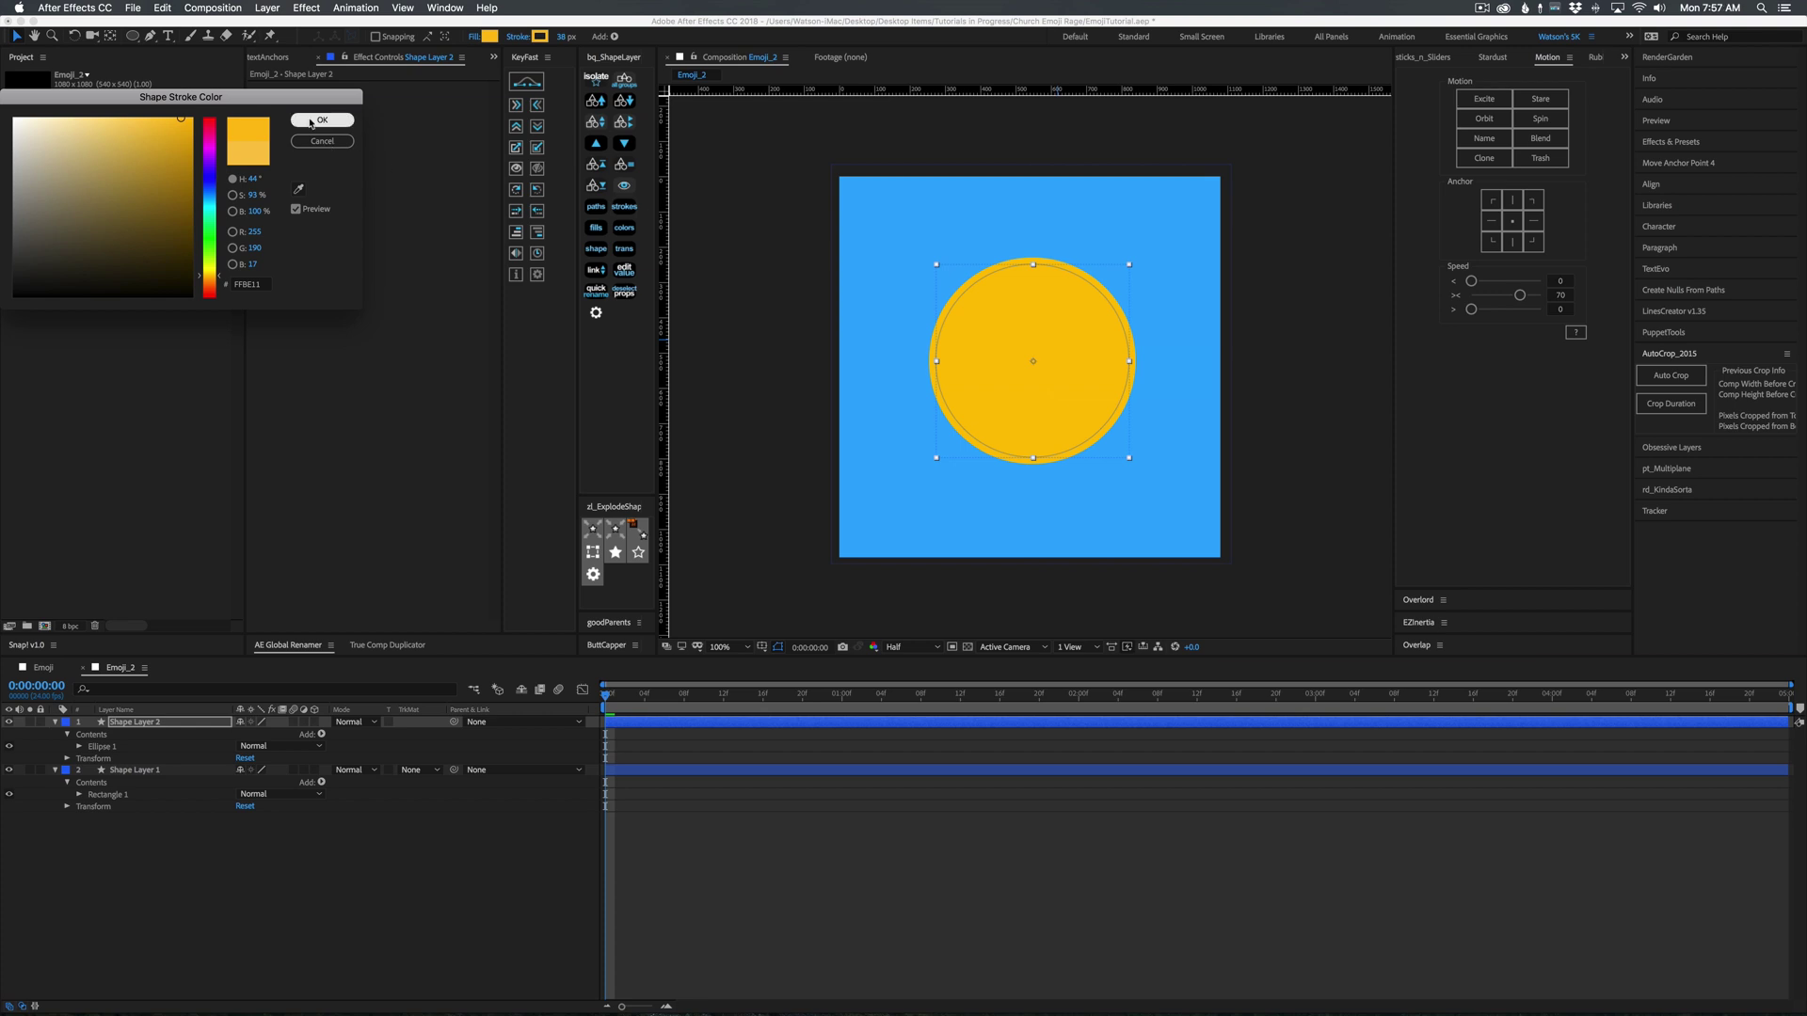
click(321, 120)
click(927, 903)
Centre the circle layer's anchor point on the circle.
click(1069, 374)
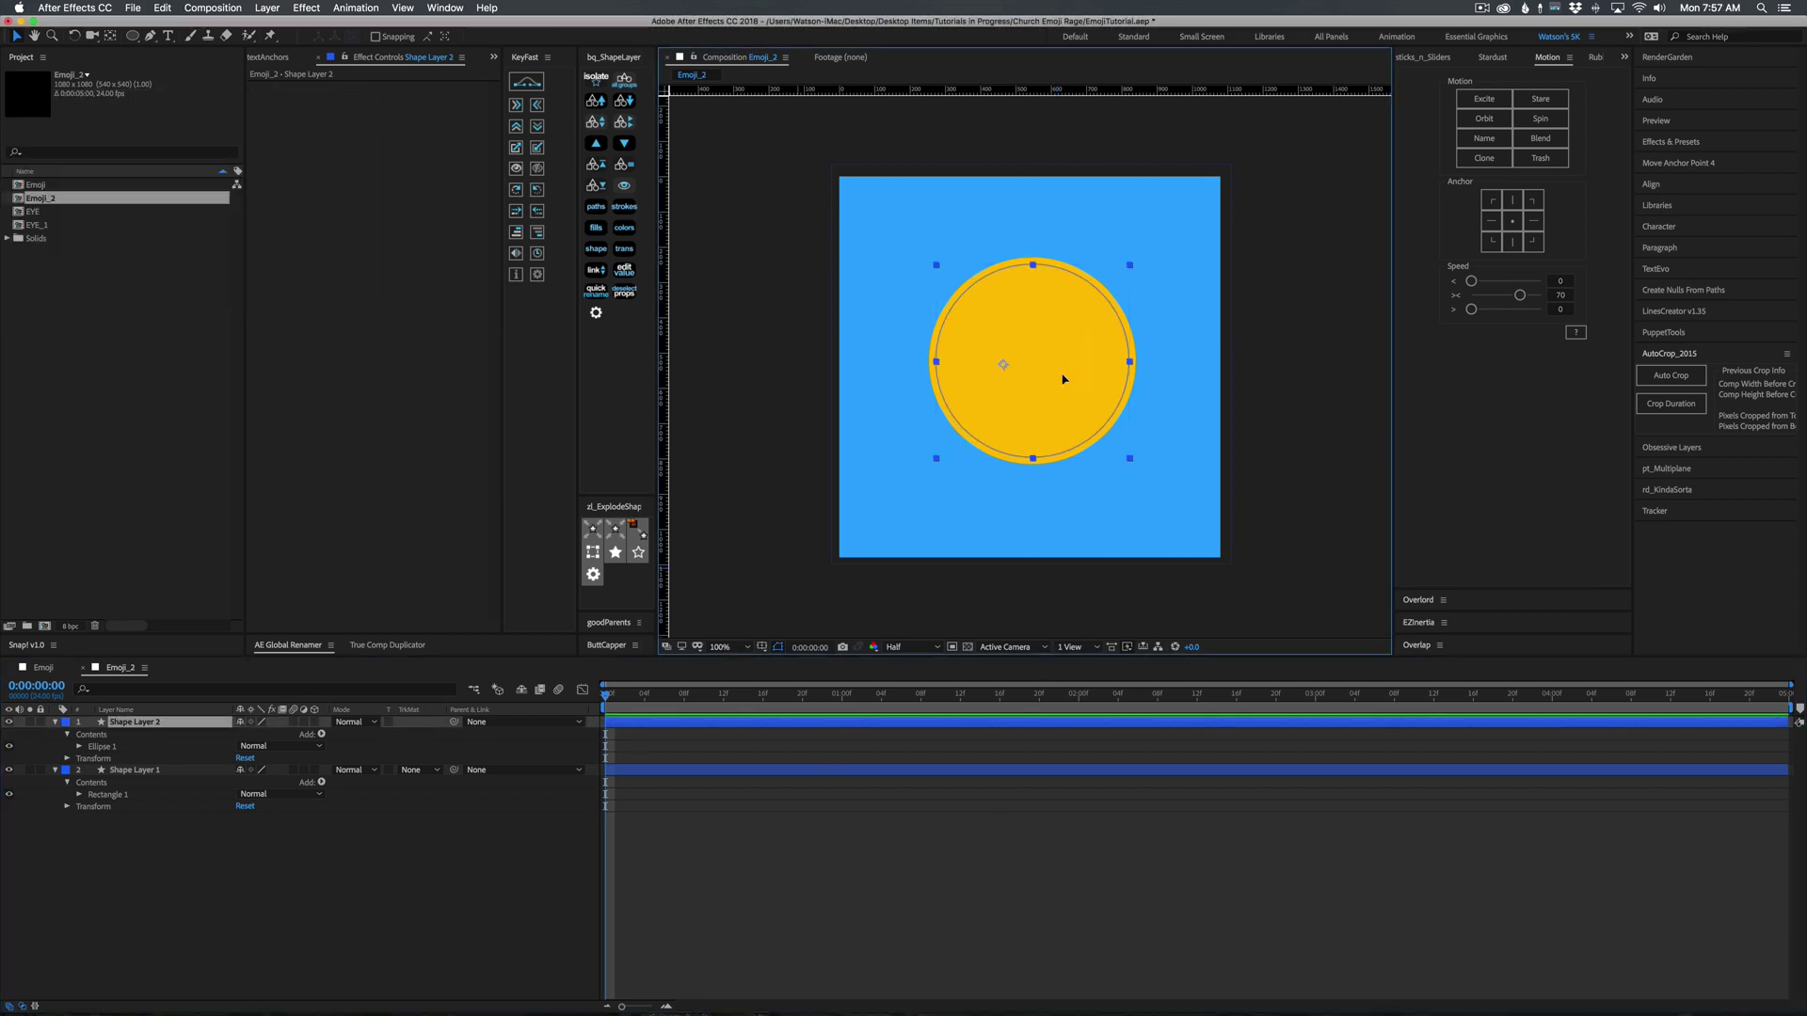
click(111, 36)
key(super+alt+Home)
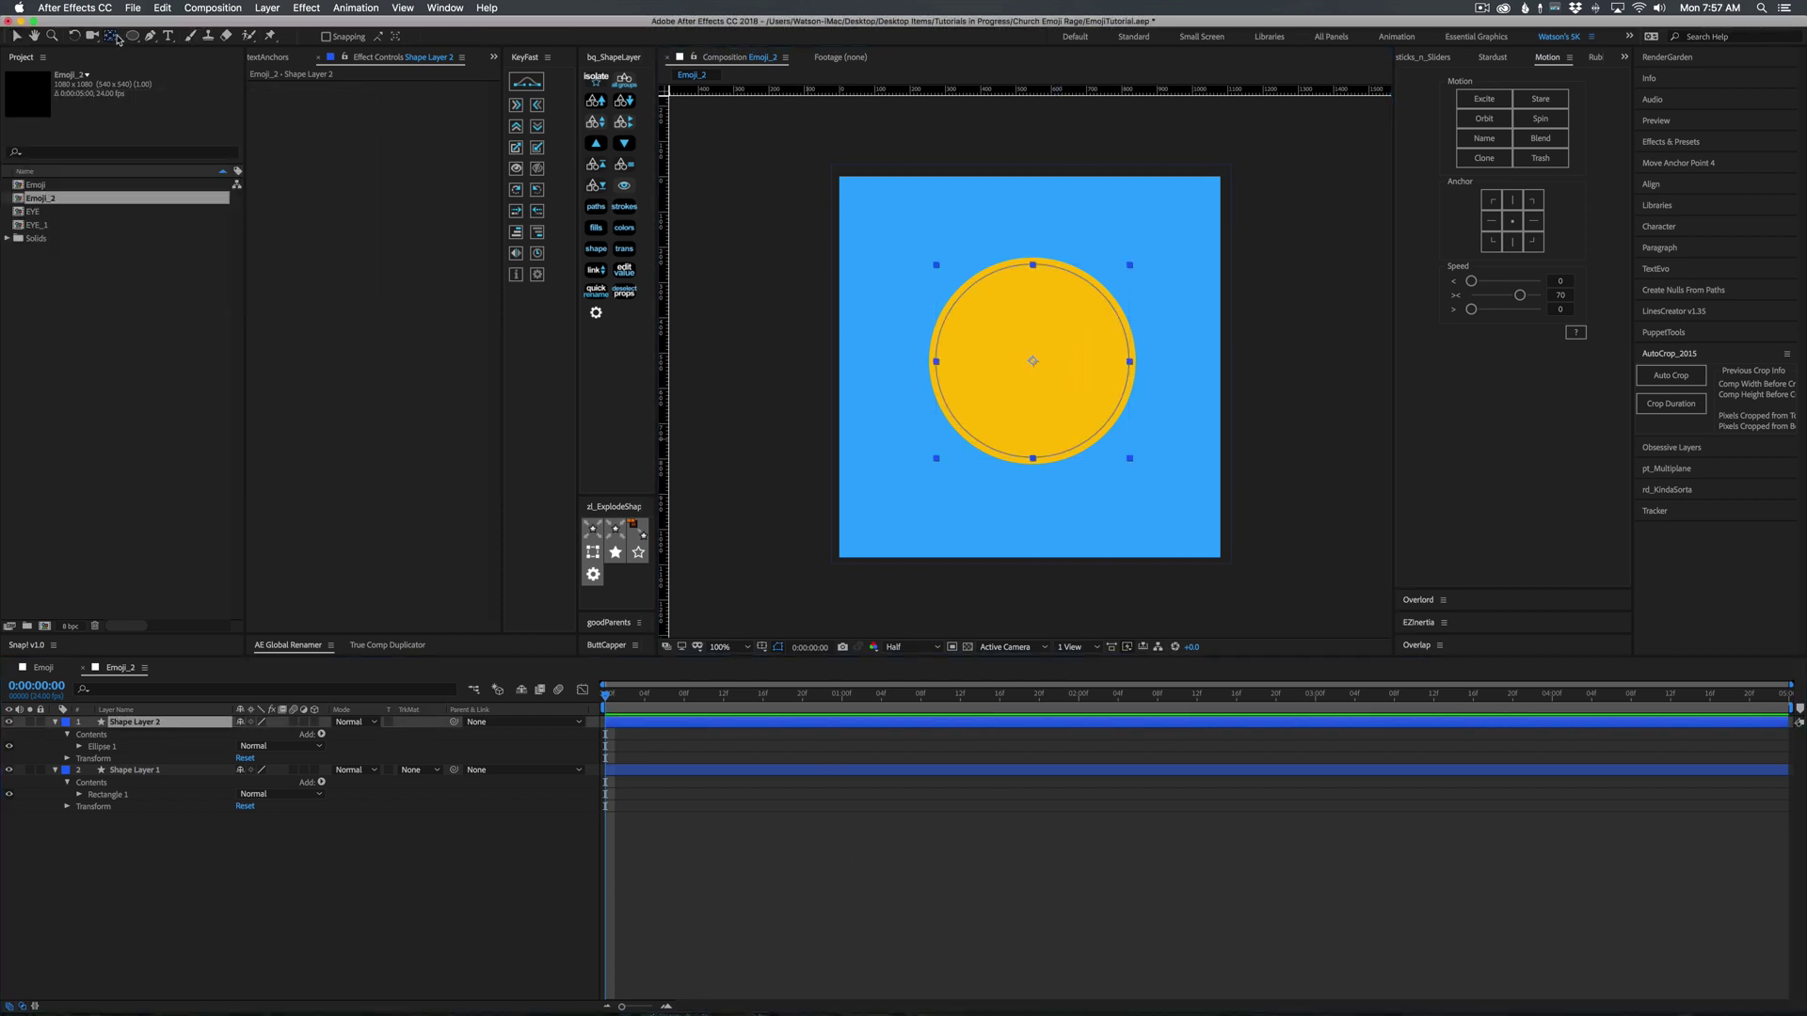
key(v)
click(807, 963)
Rename the circle layer to Base and the blue rectangle layer to BG.
click(177, 724)
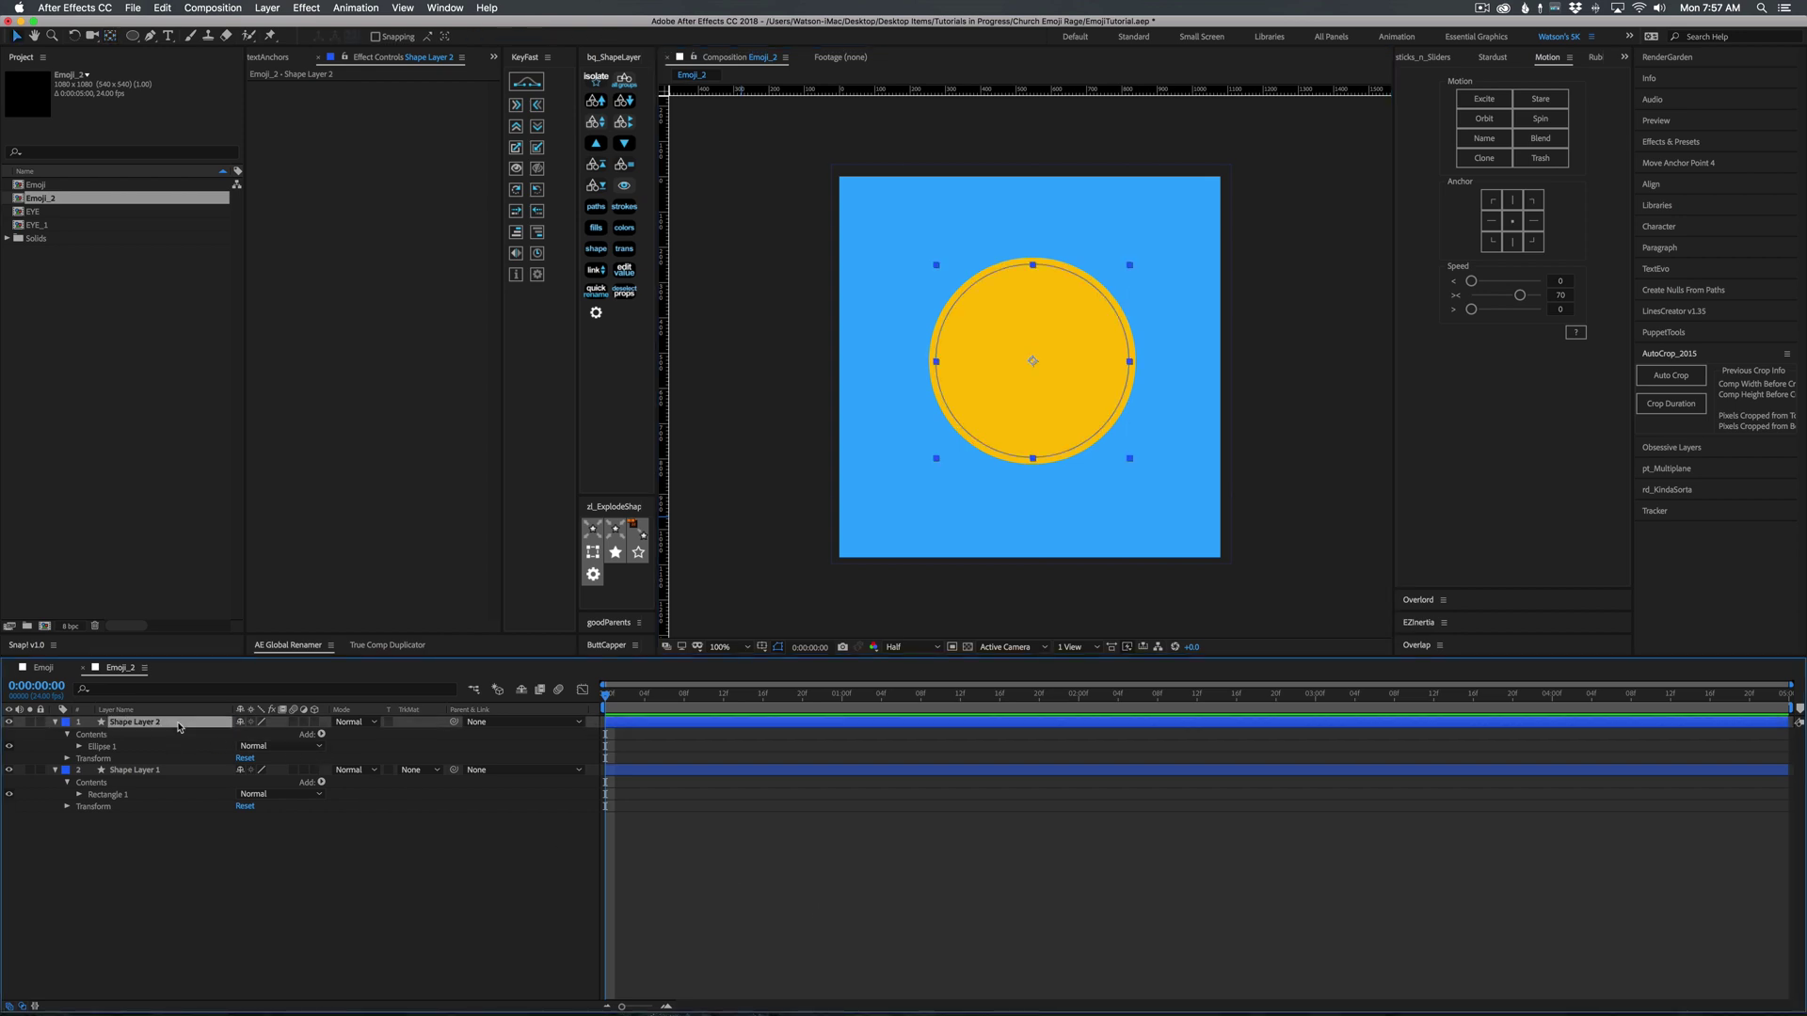
key(Return)
text(Base)
key(Return)
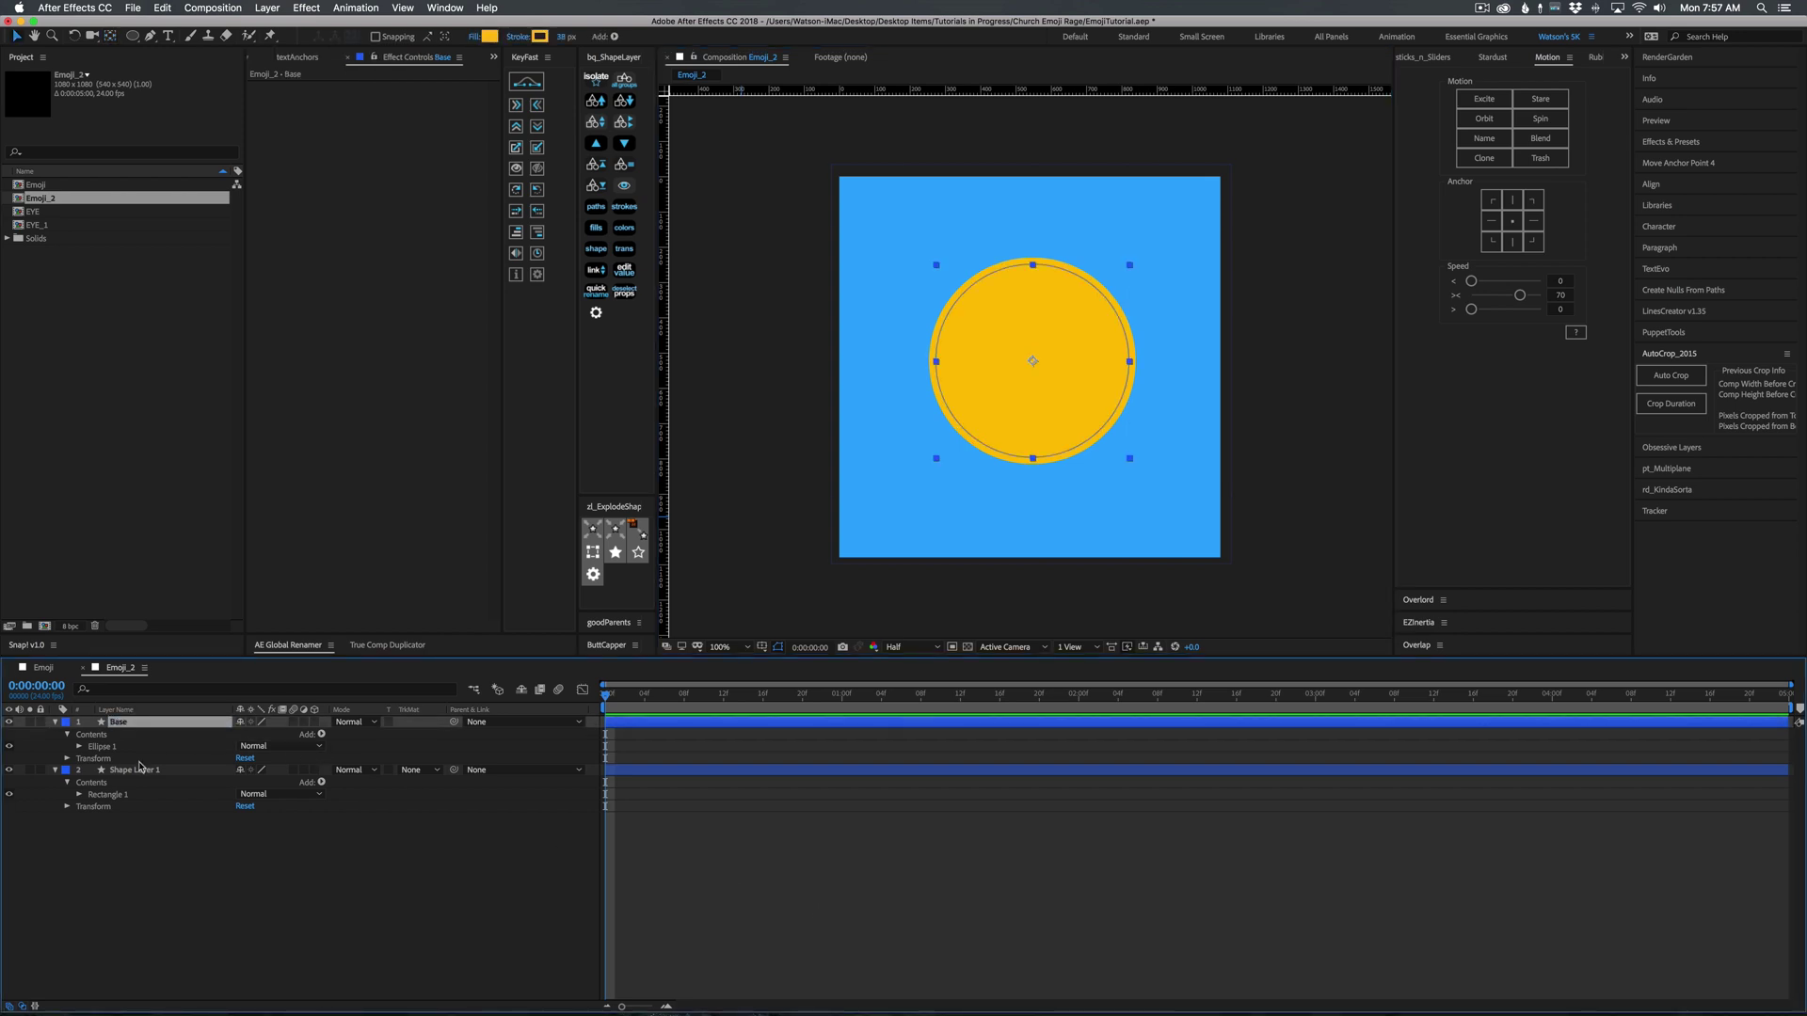
click(142, 773)
key(Return)
text(BG)
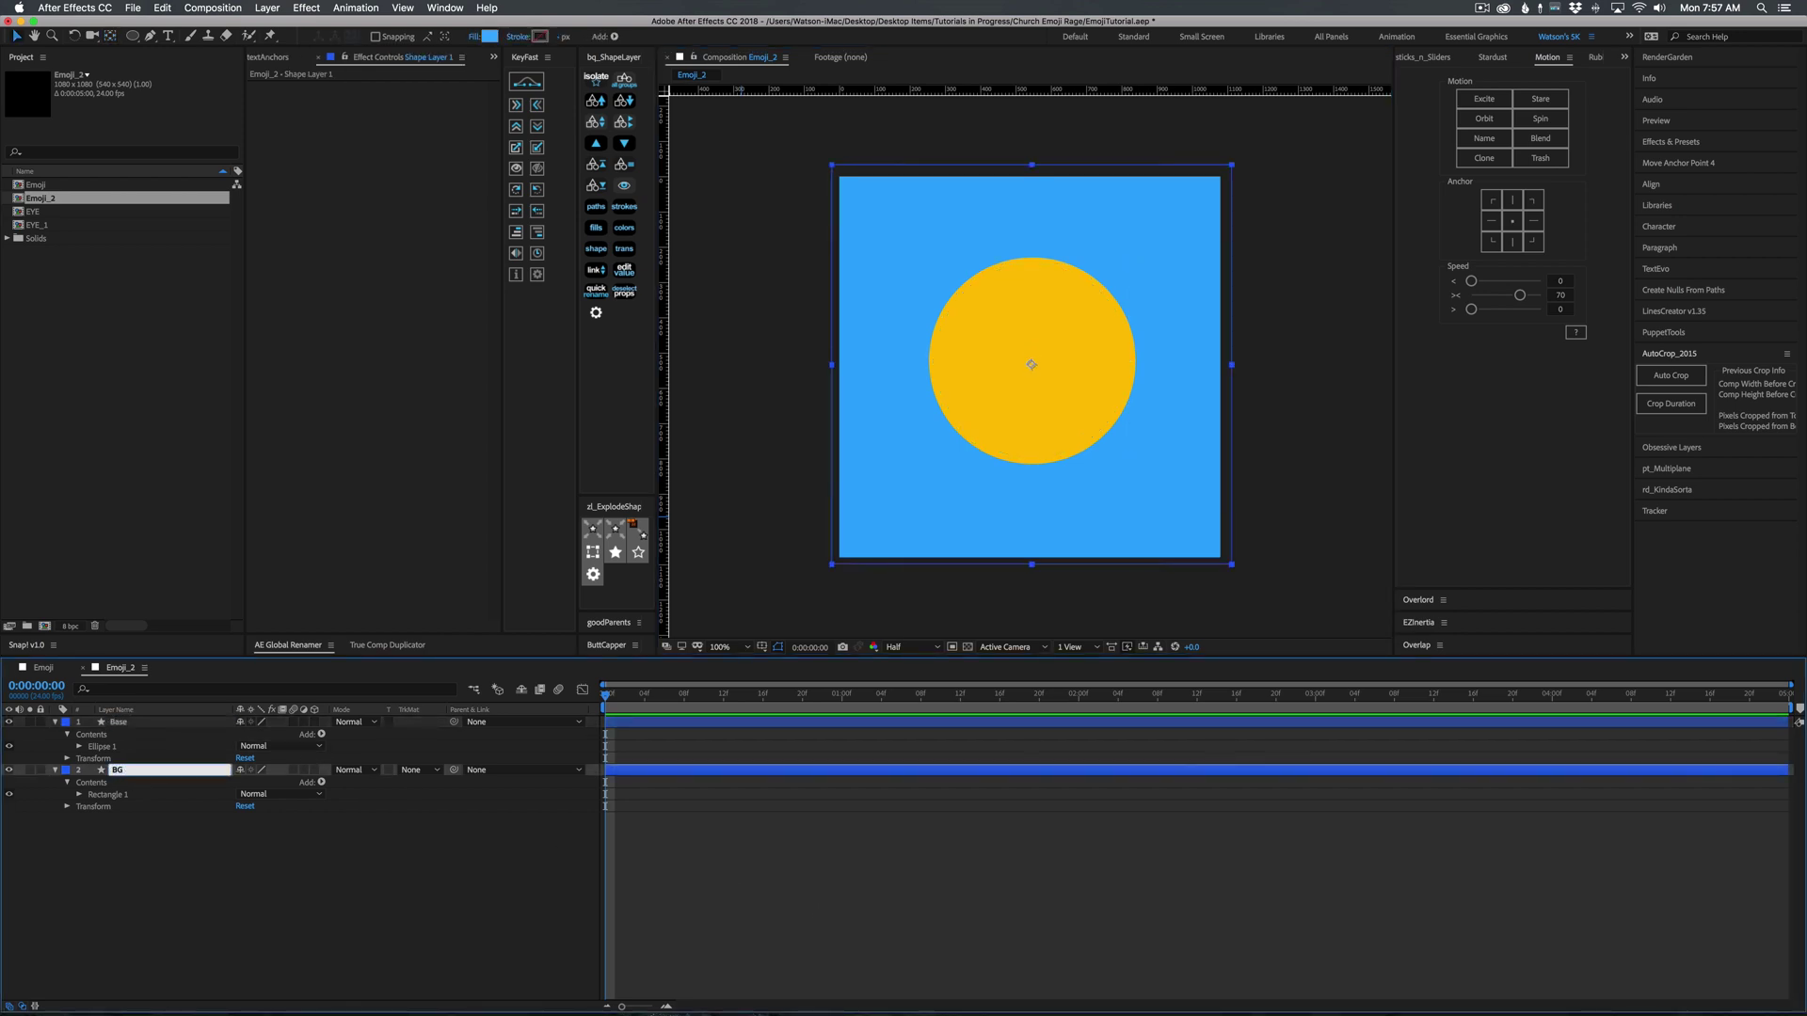
Lock the BG layer and collapse the properties of both layers.
click(40, 769)
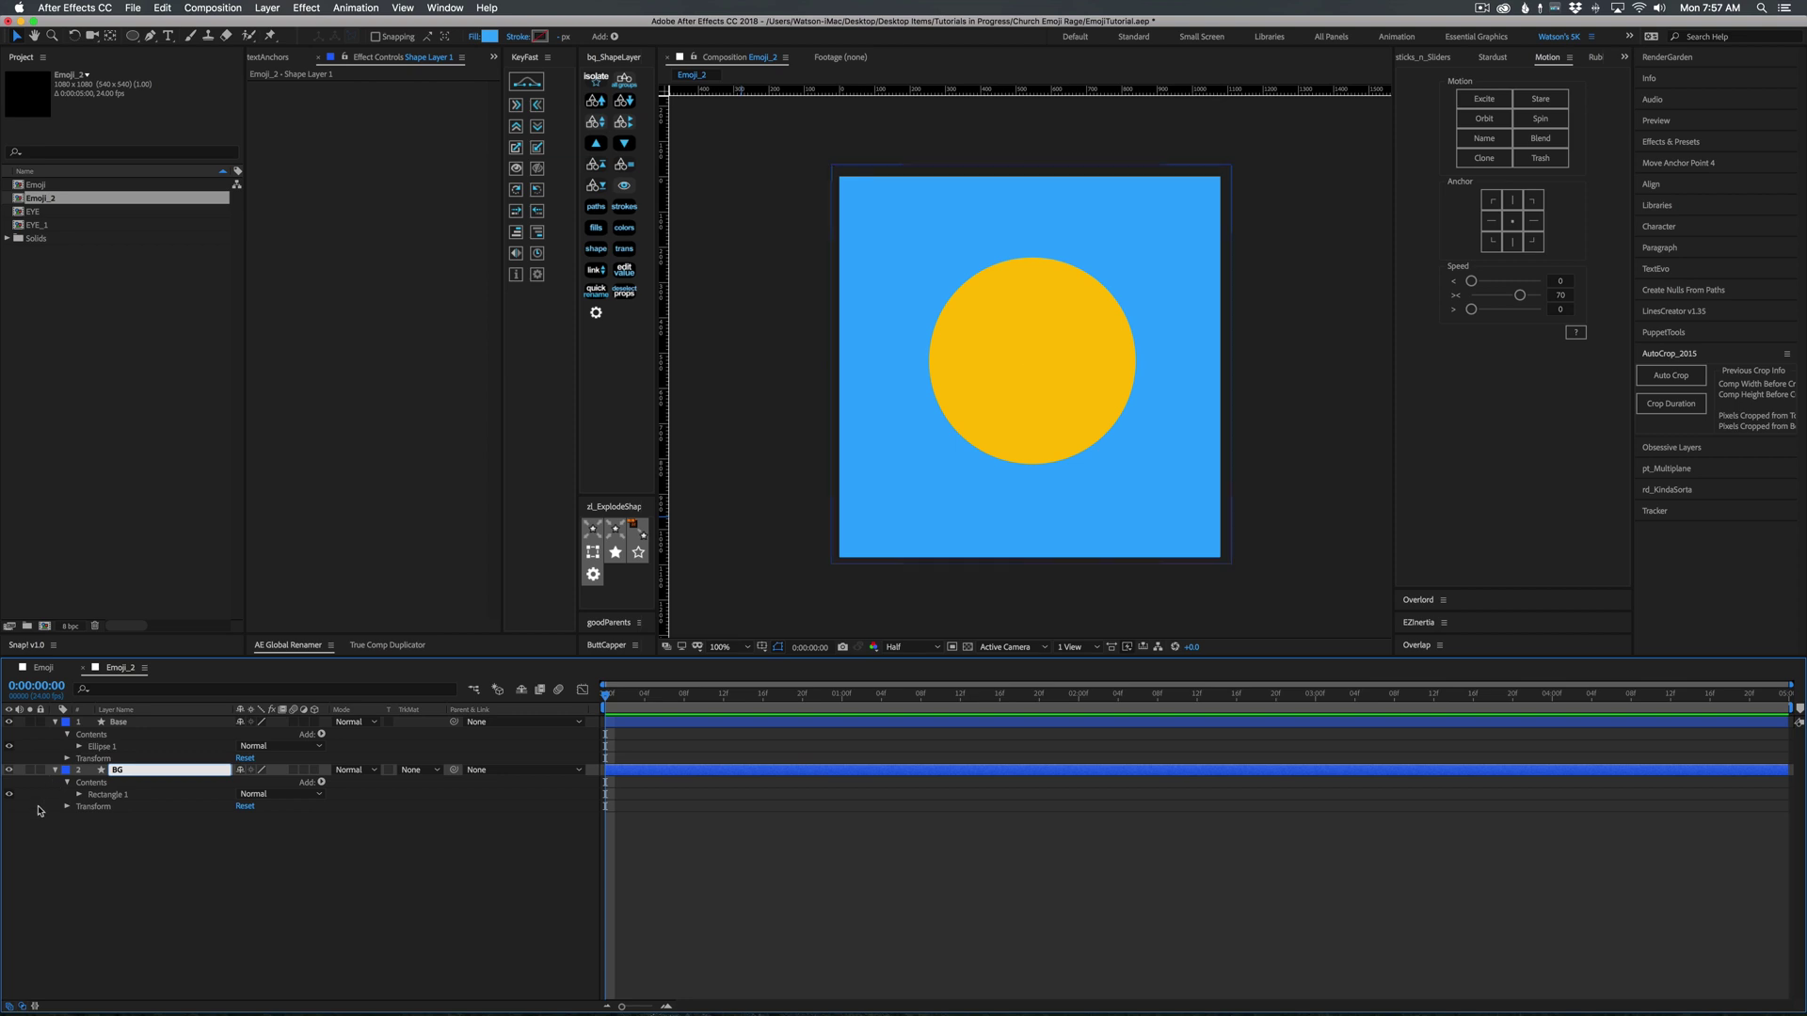
click(56, 722)
click(54, 734)
Play back the finished Emoji composition as a reference and return to the Emoji_2 composition.
click(42, 667)
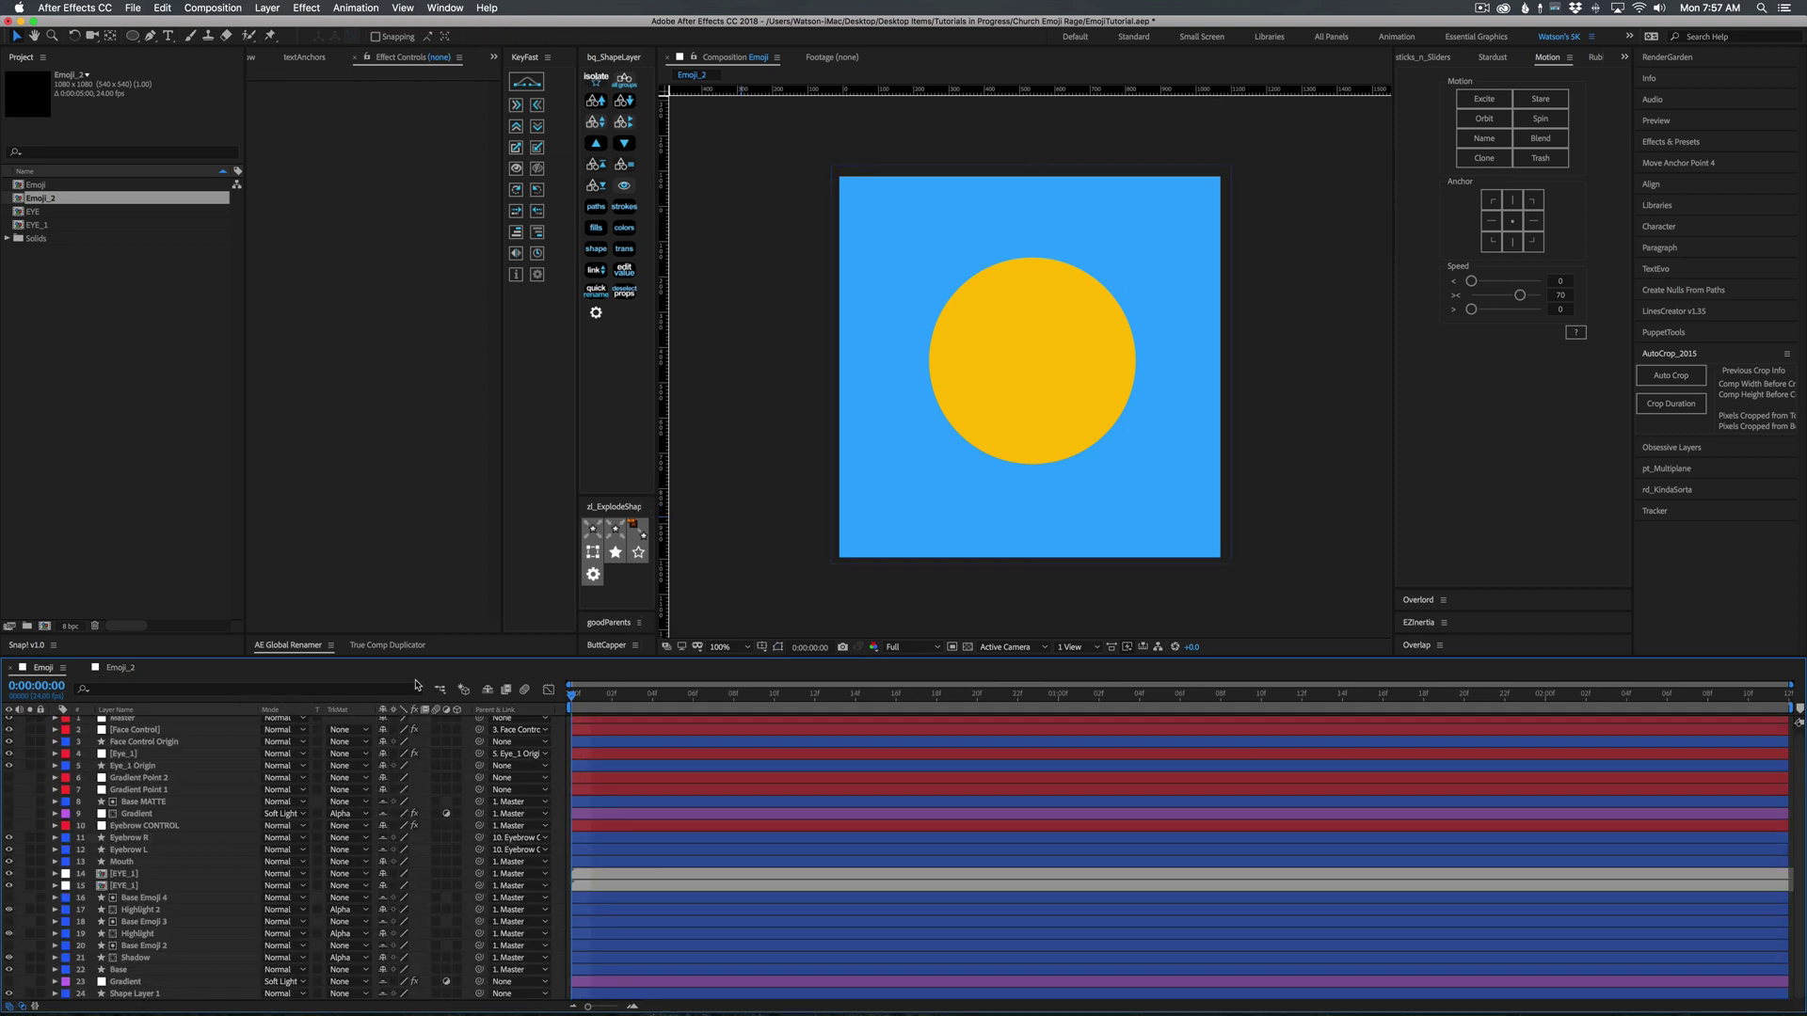
key(space)
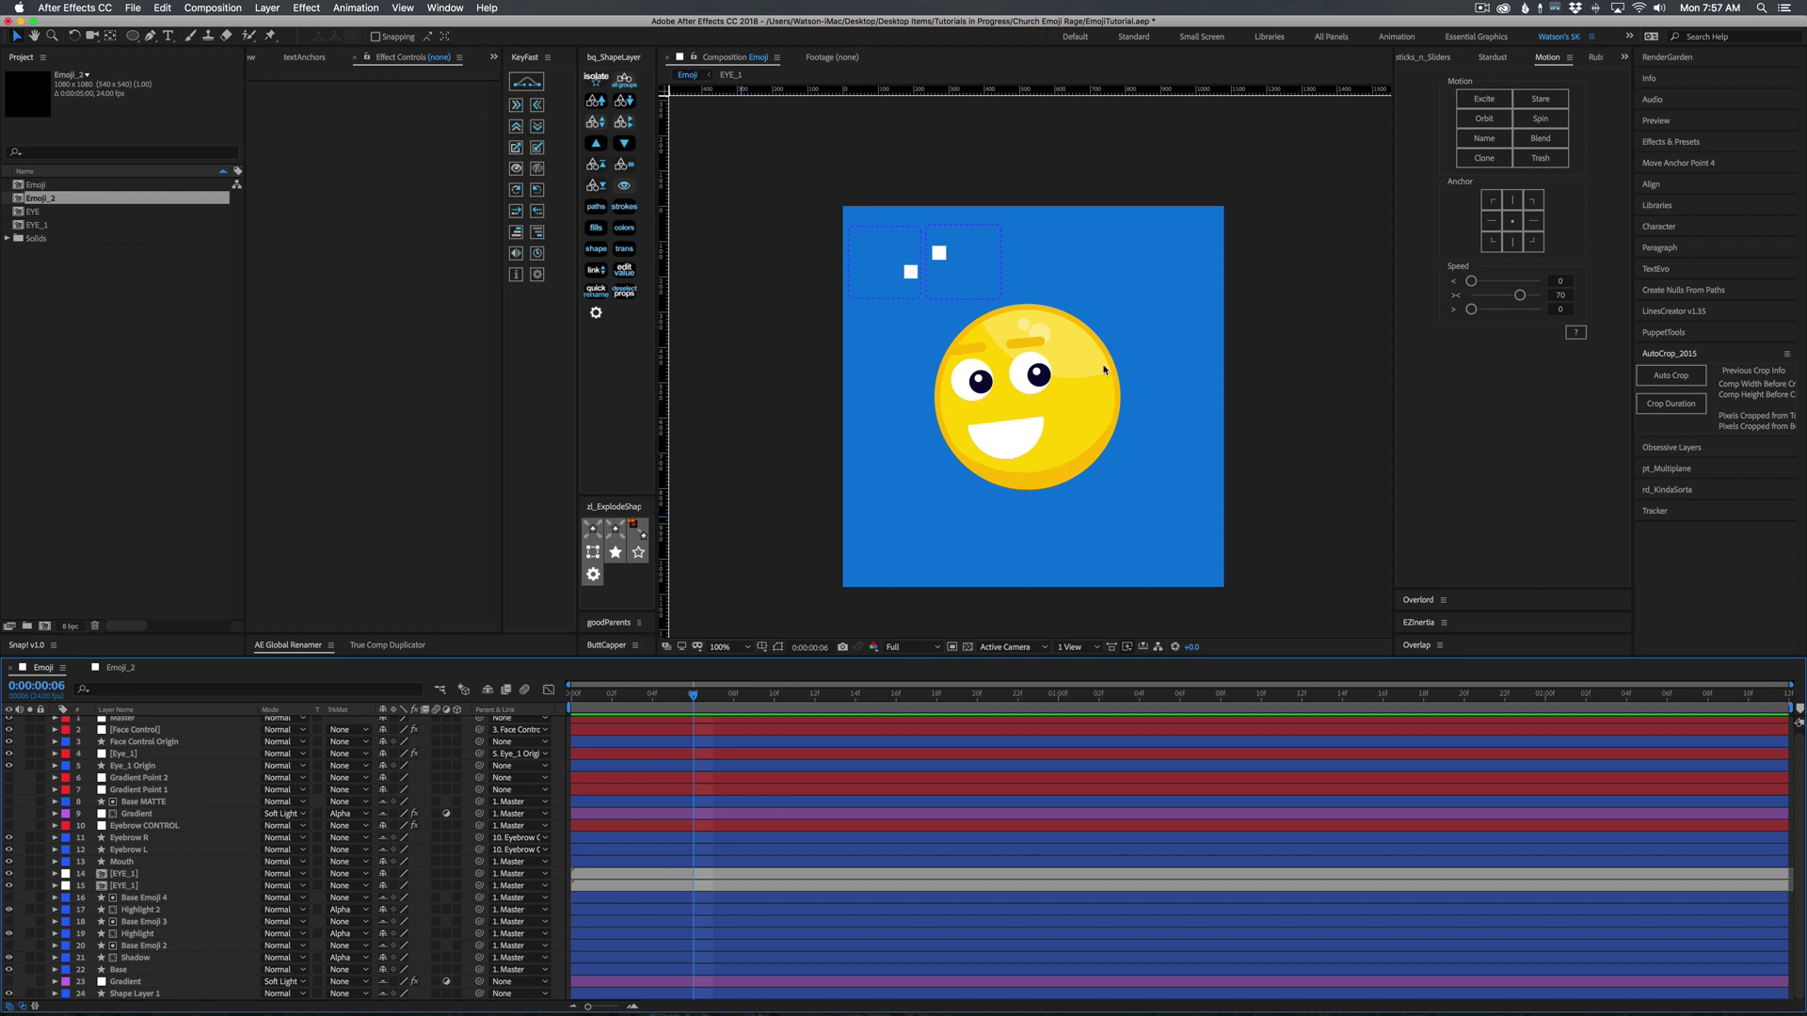
click(120, 667)
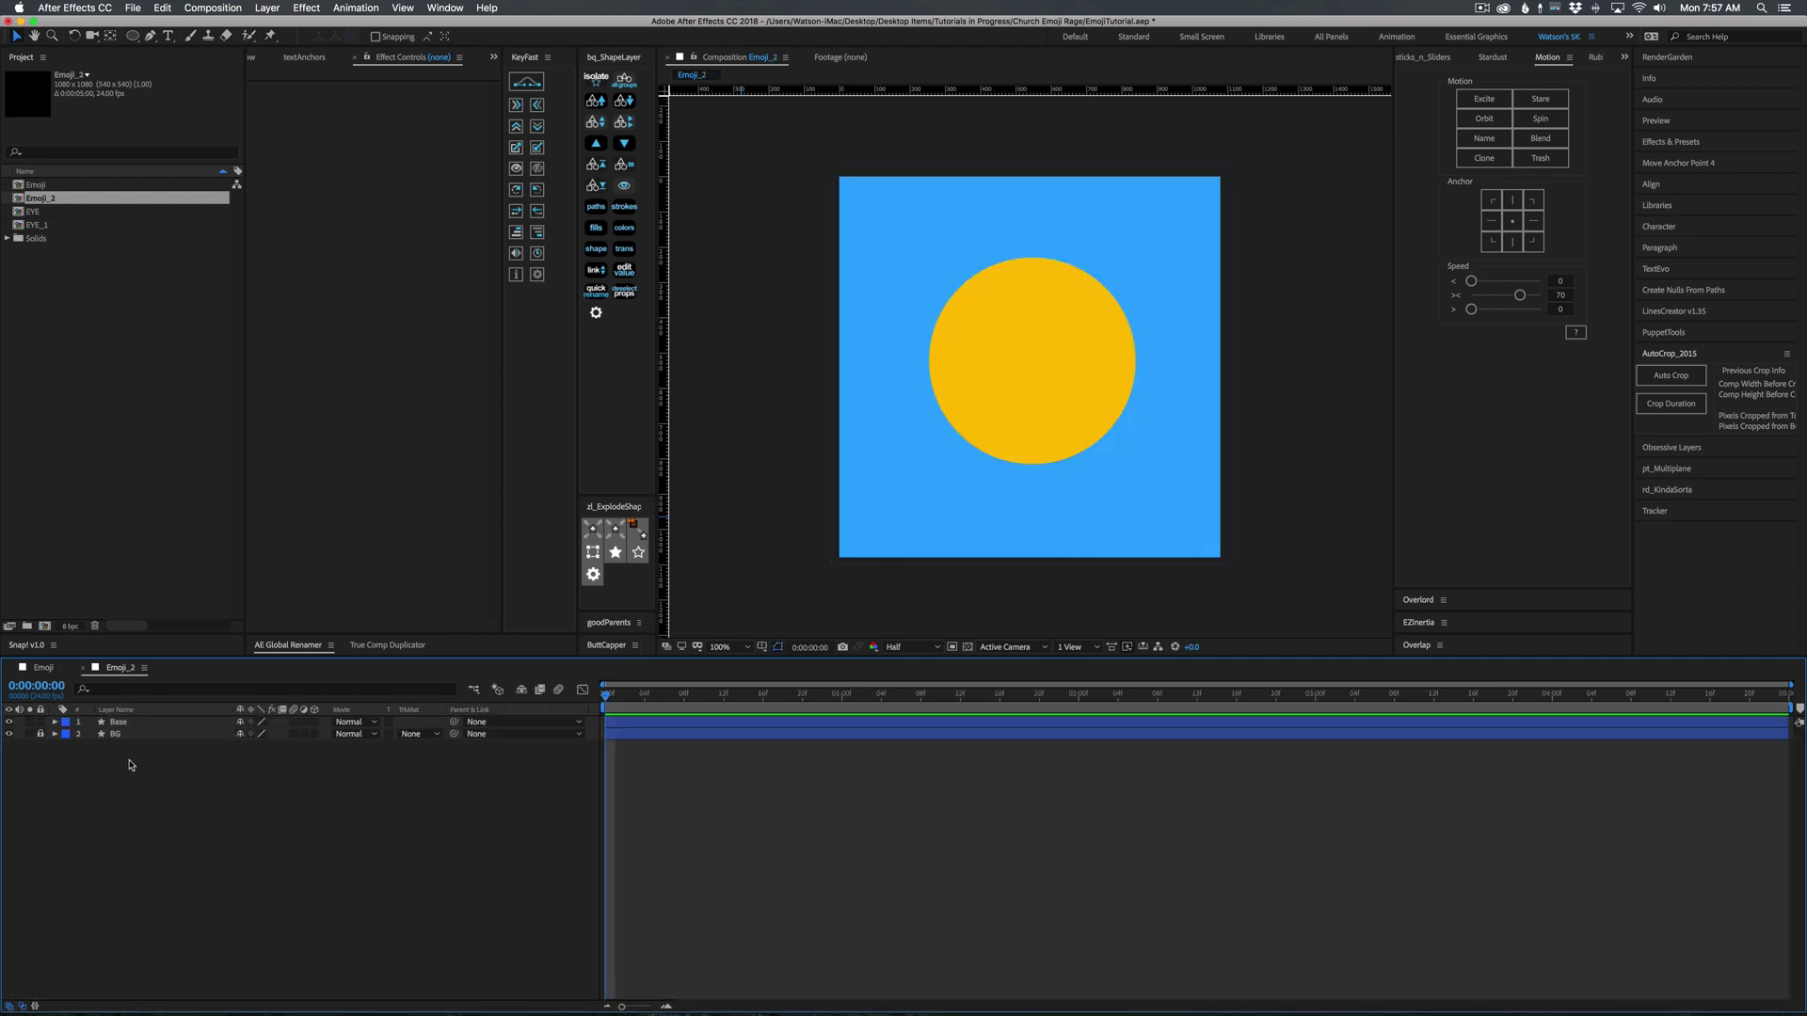
Duplicate the Base layer and set the copy's stroke to None.
click(119, 723)
key(super+d)
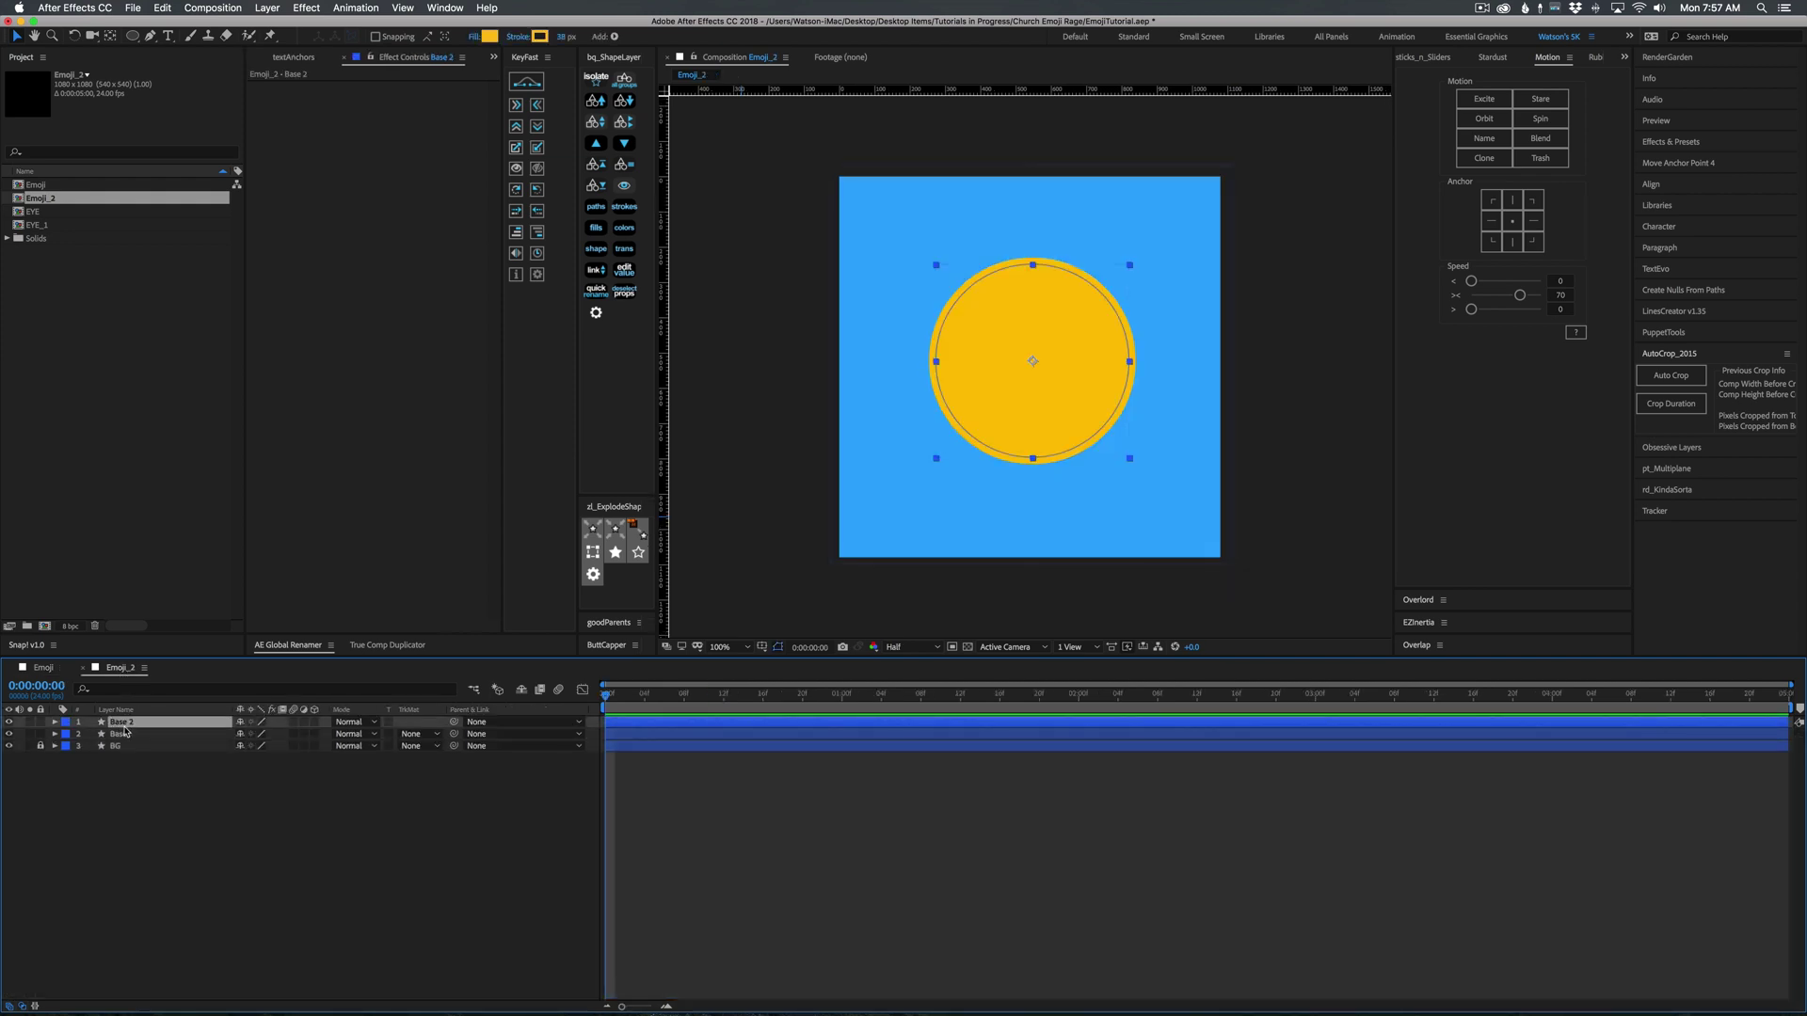
click(516, 38)
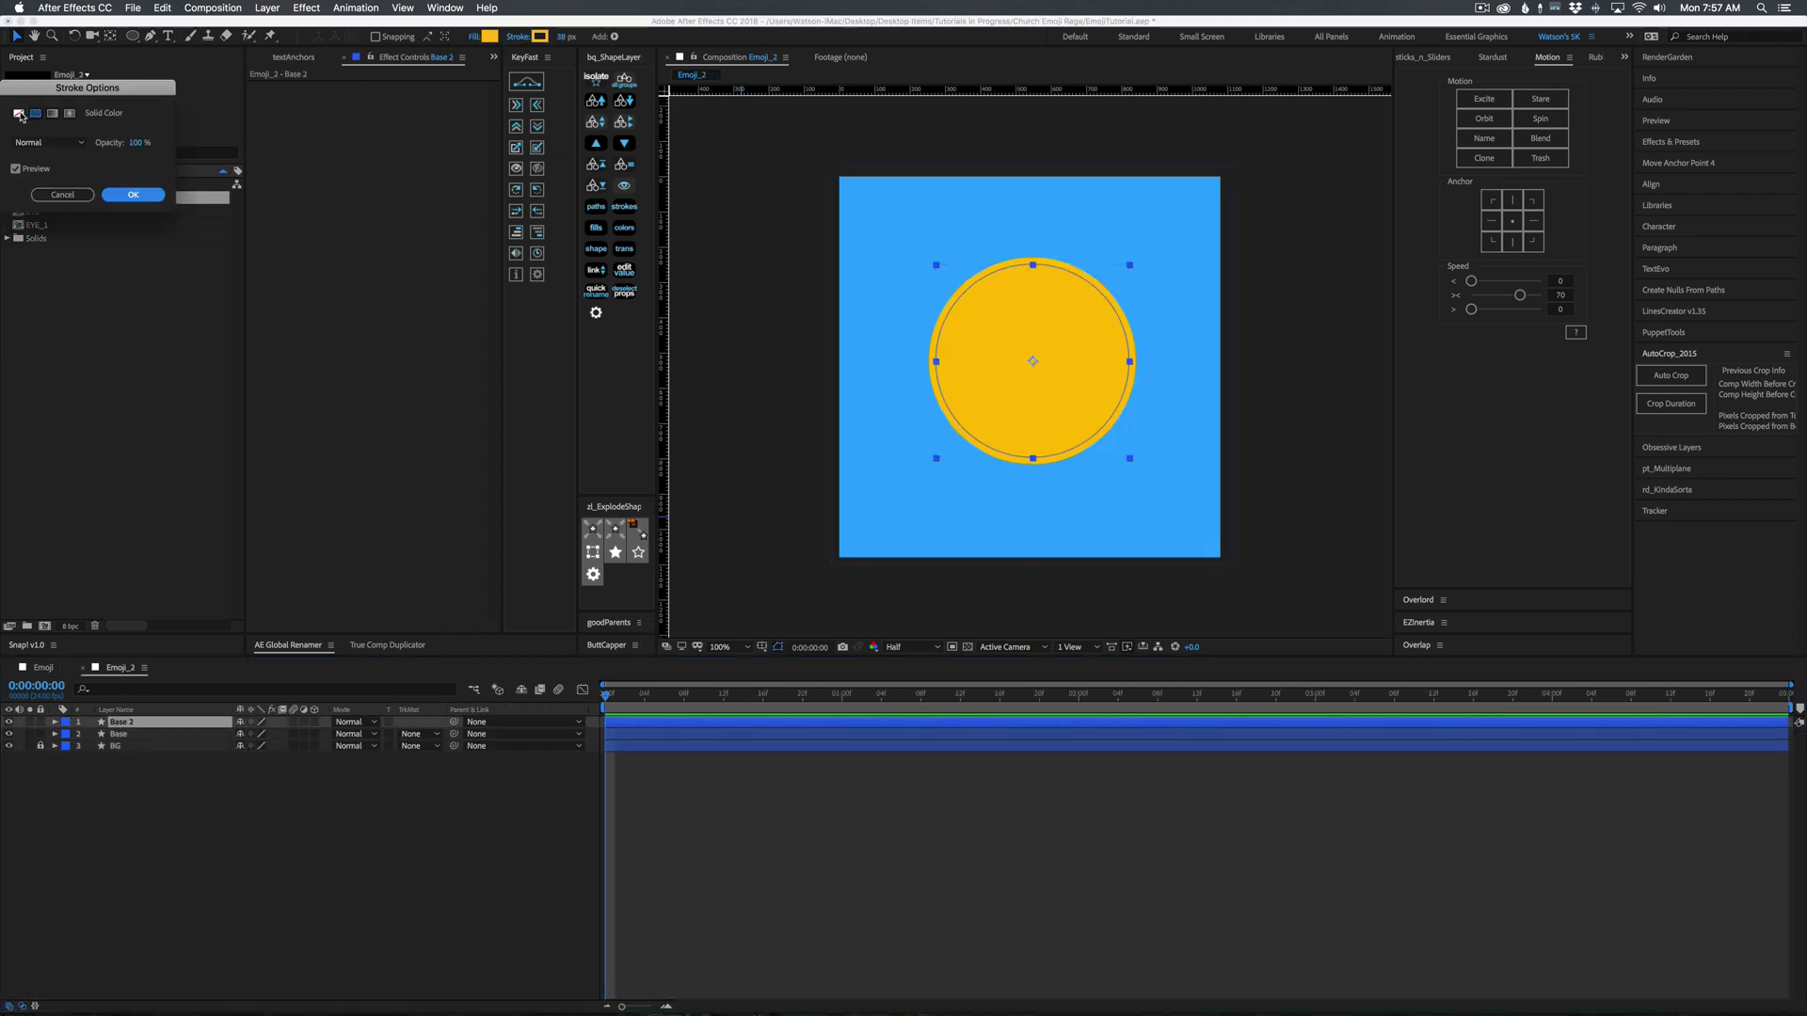
click(18, 114)
click(143, 194)
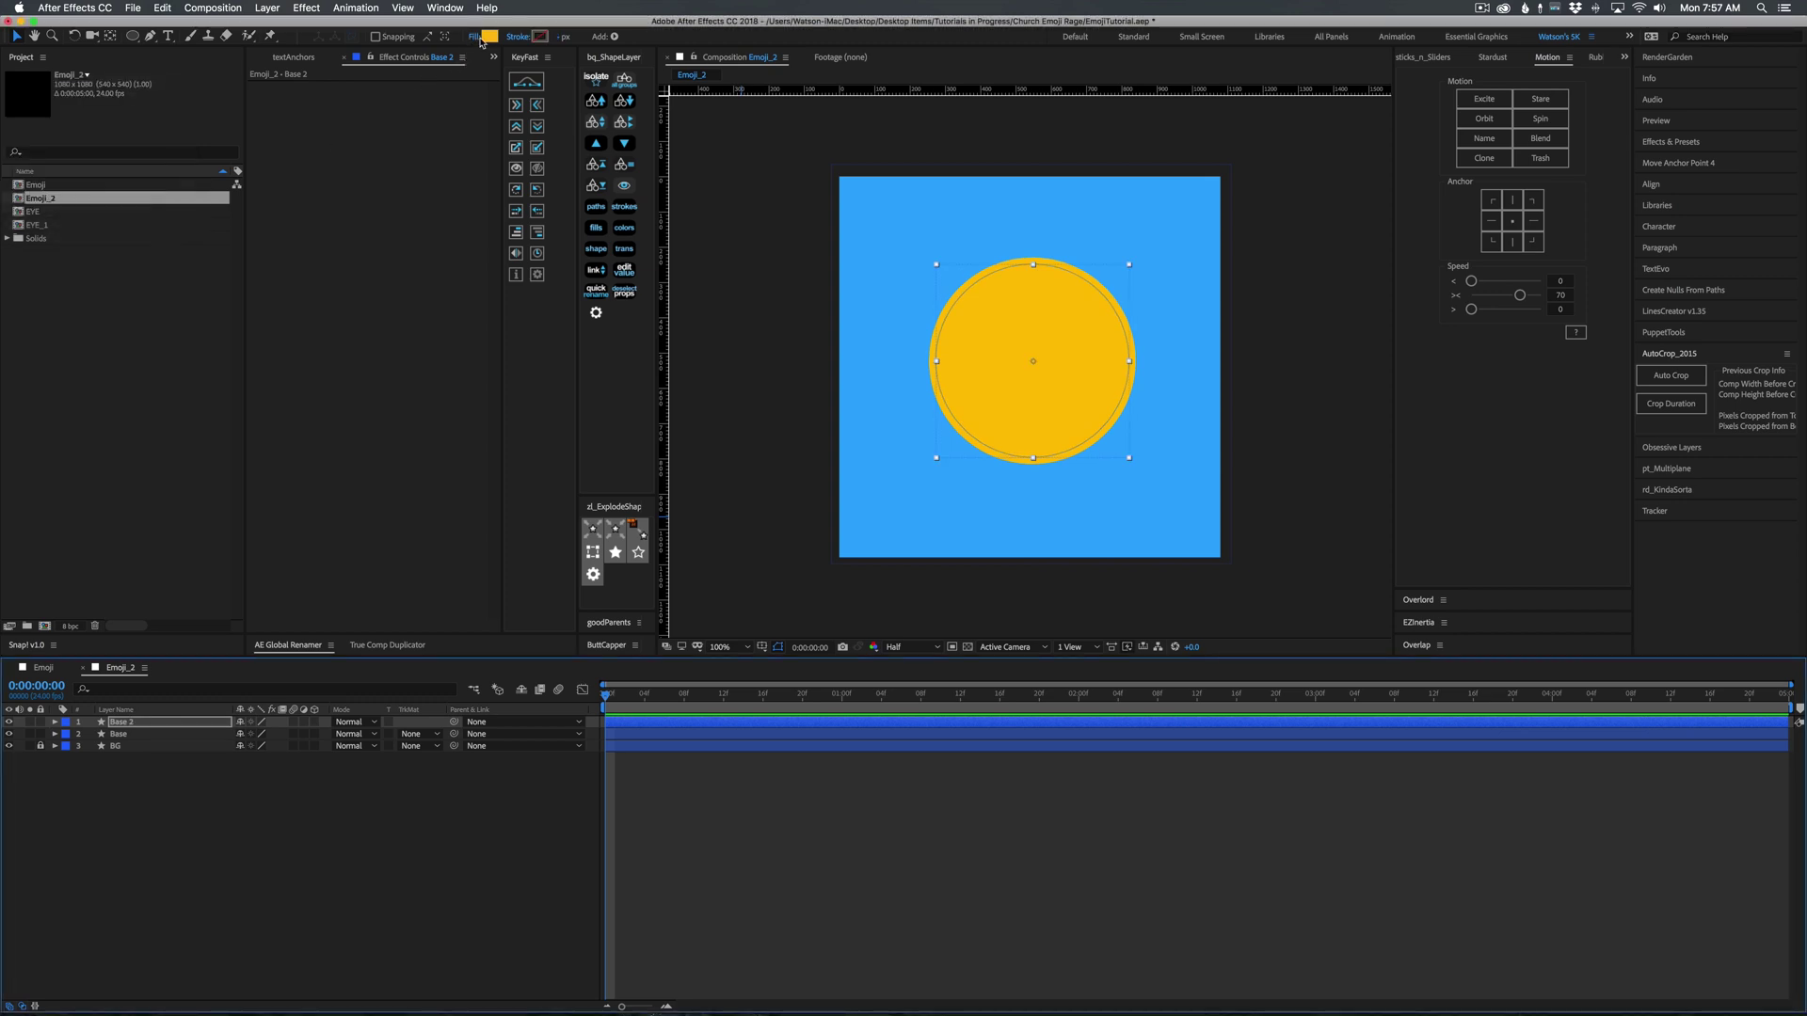
Set the fill of the Base 2 circle to the brighter yellow FFDC11.
click(488, 37)
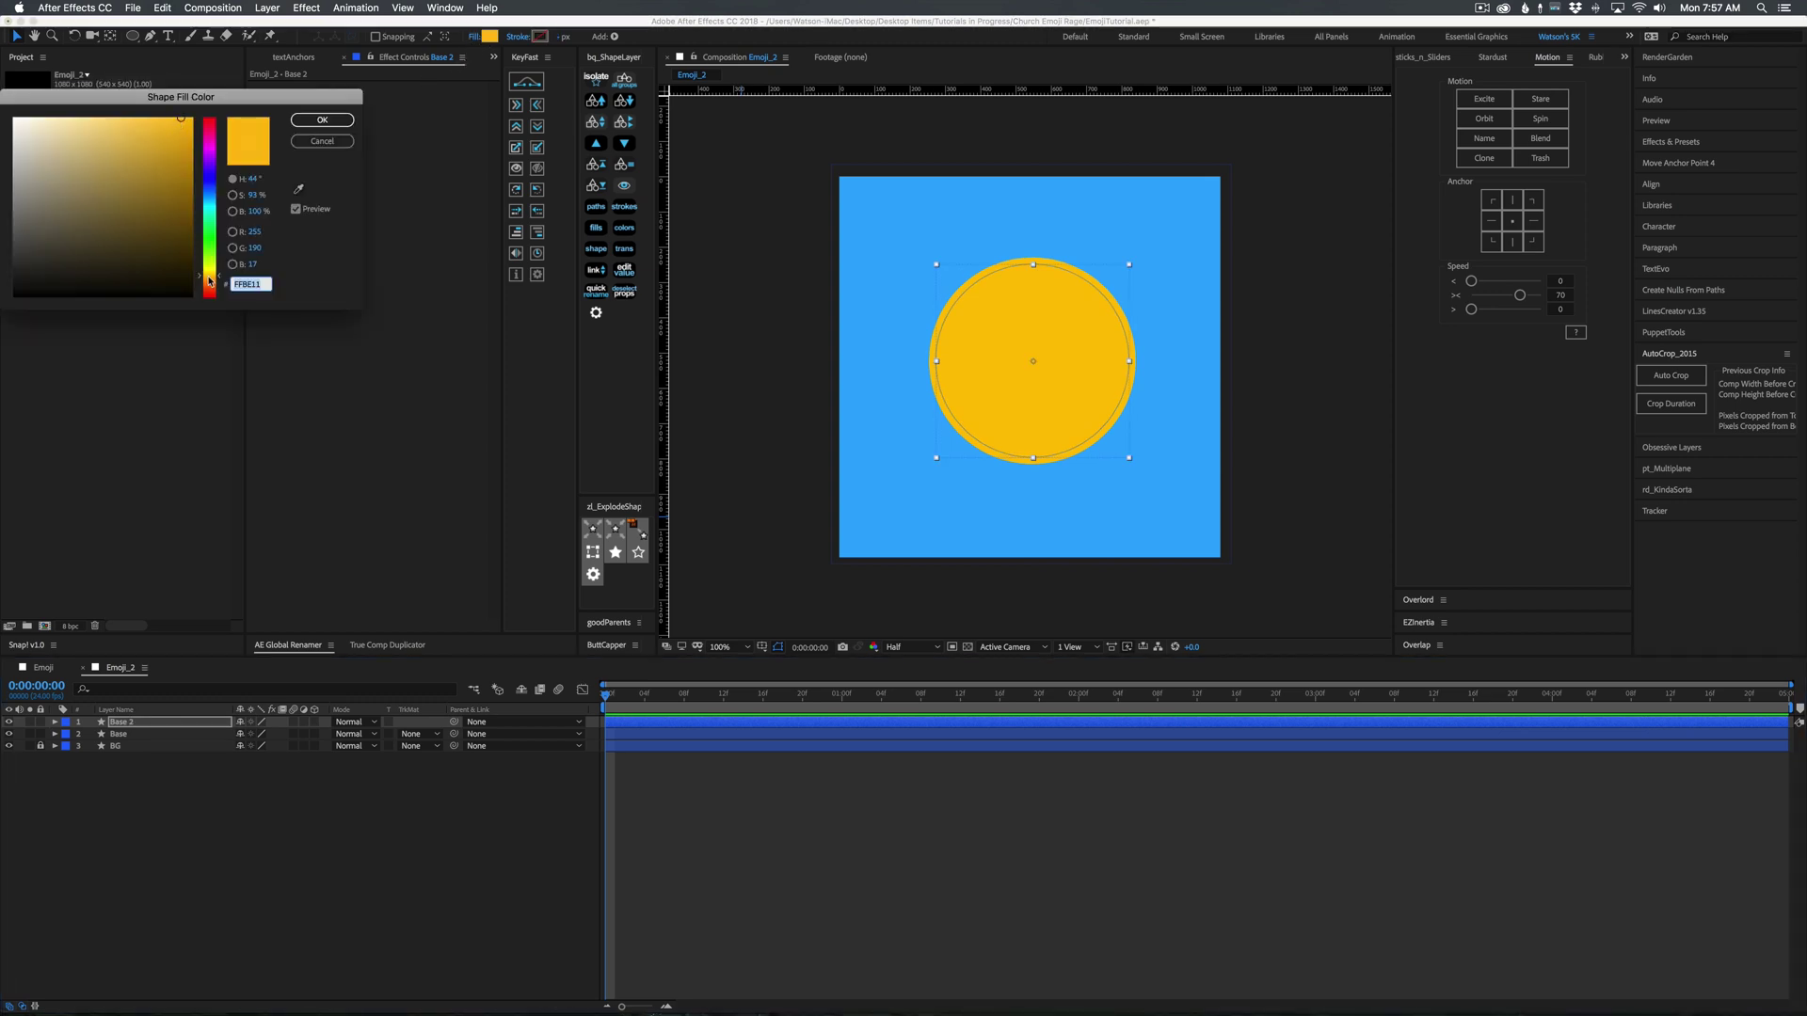
drag(209, 279, 211, 275)
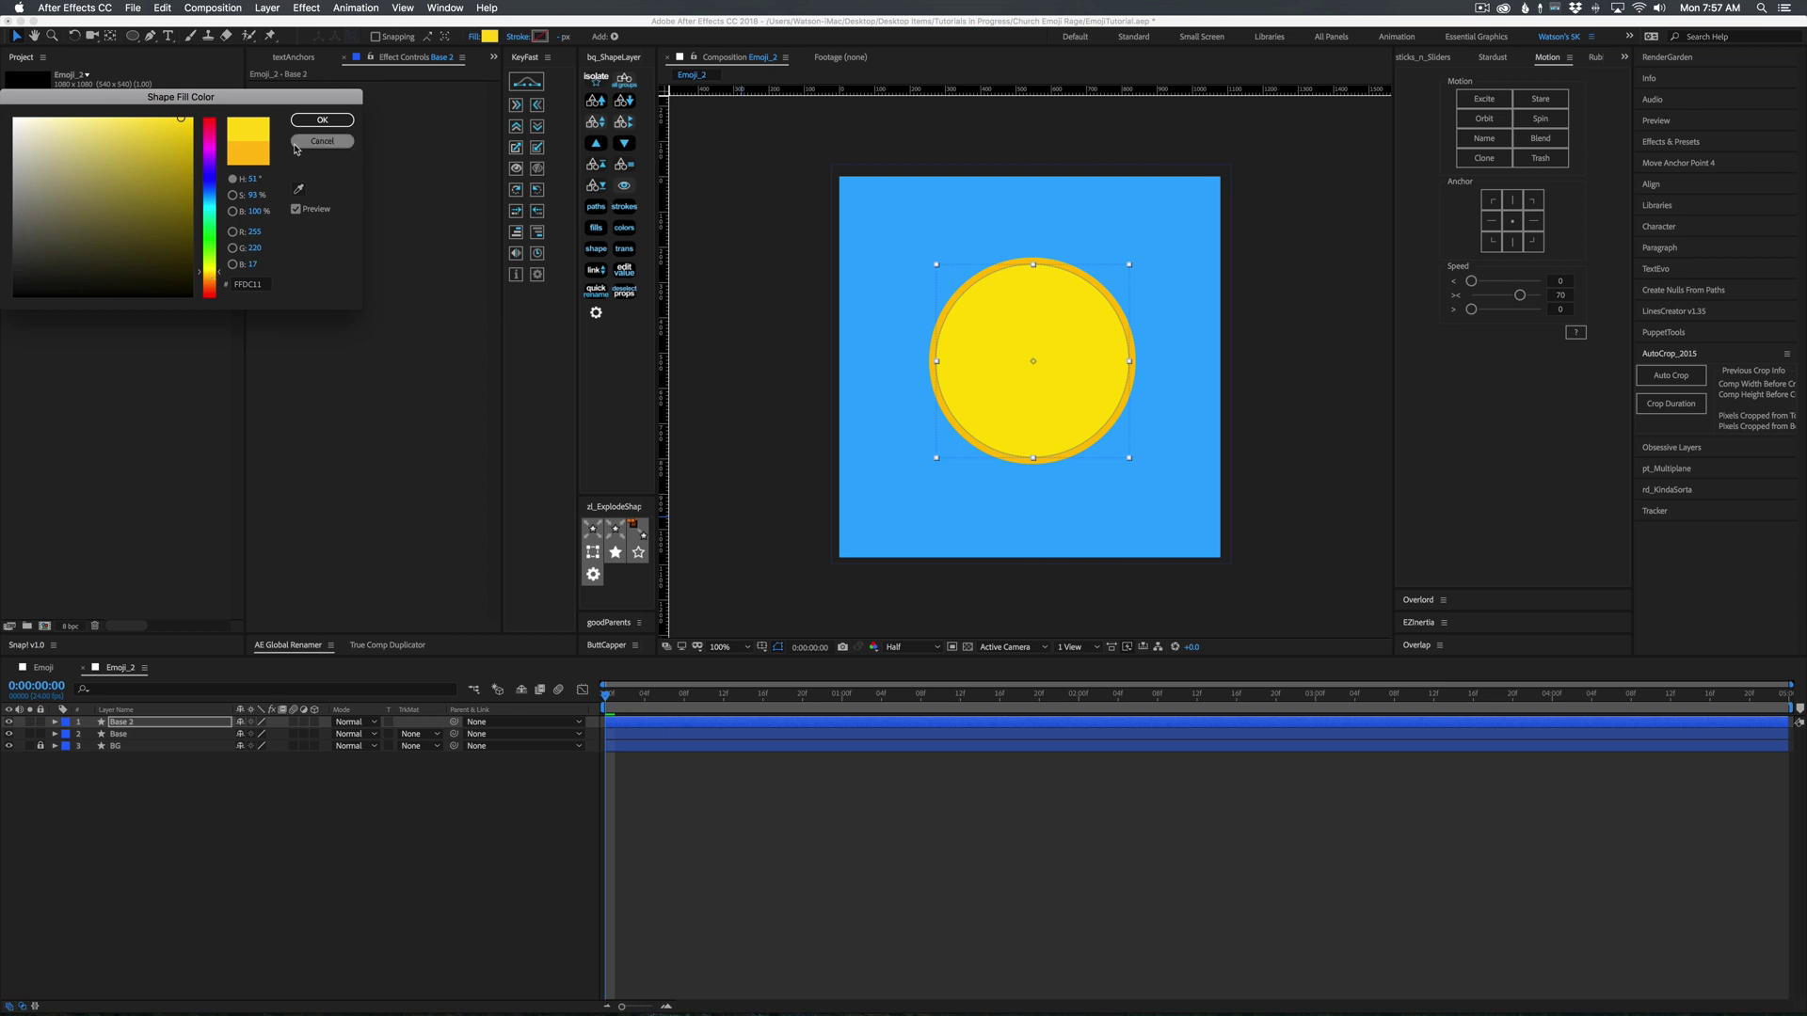
click(322, 120)
Rename the Base 2 layer to Shadow.
click(141, 780)
click(149, 720)
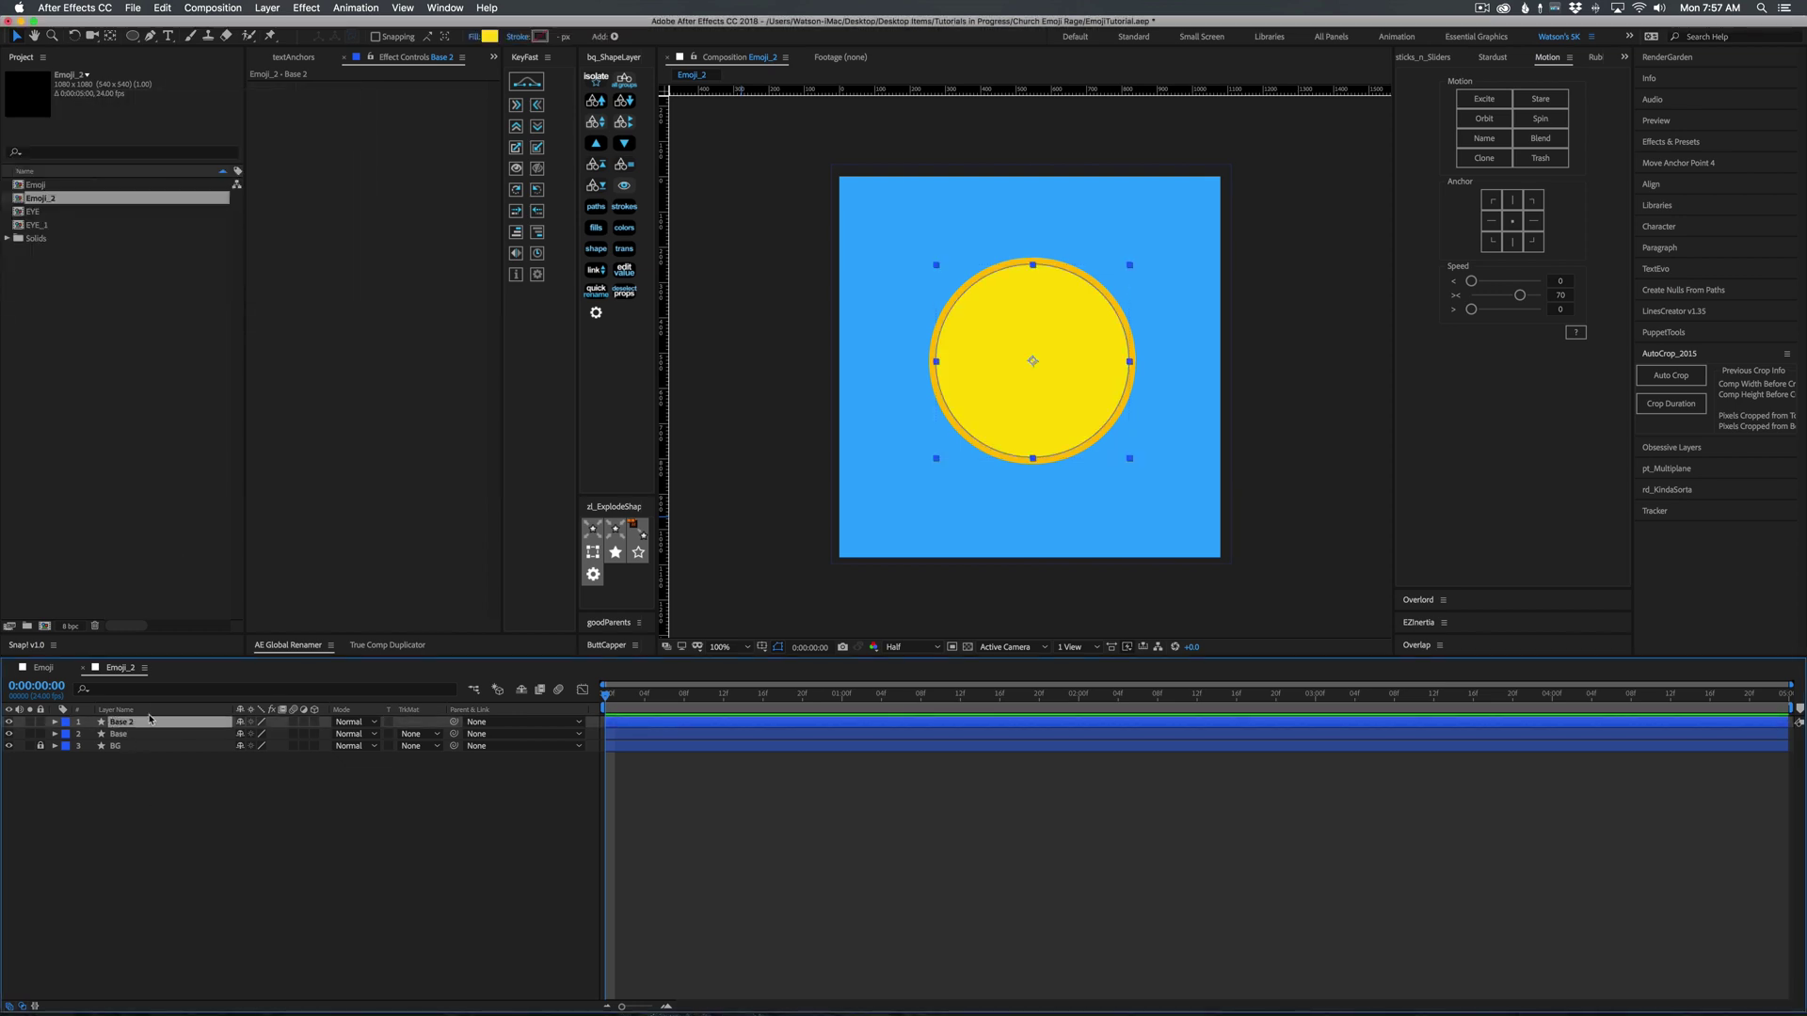
key(Return)
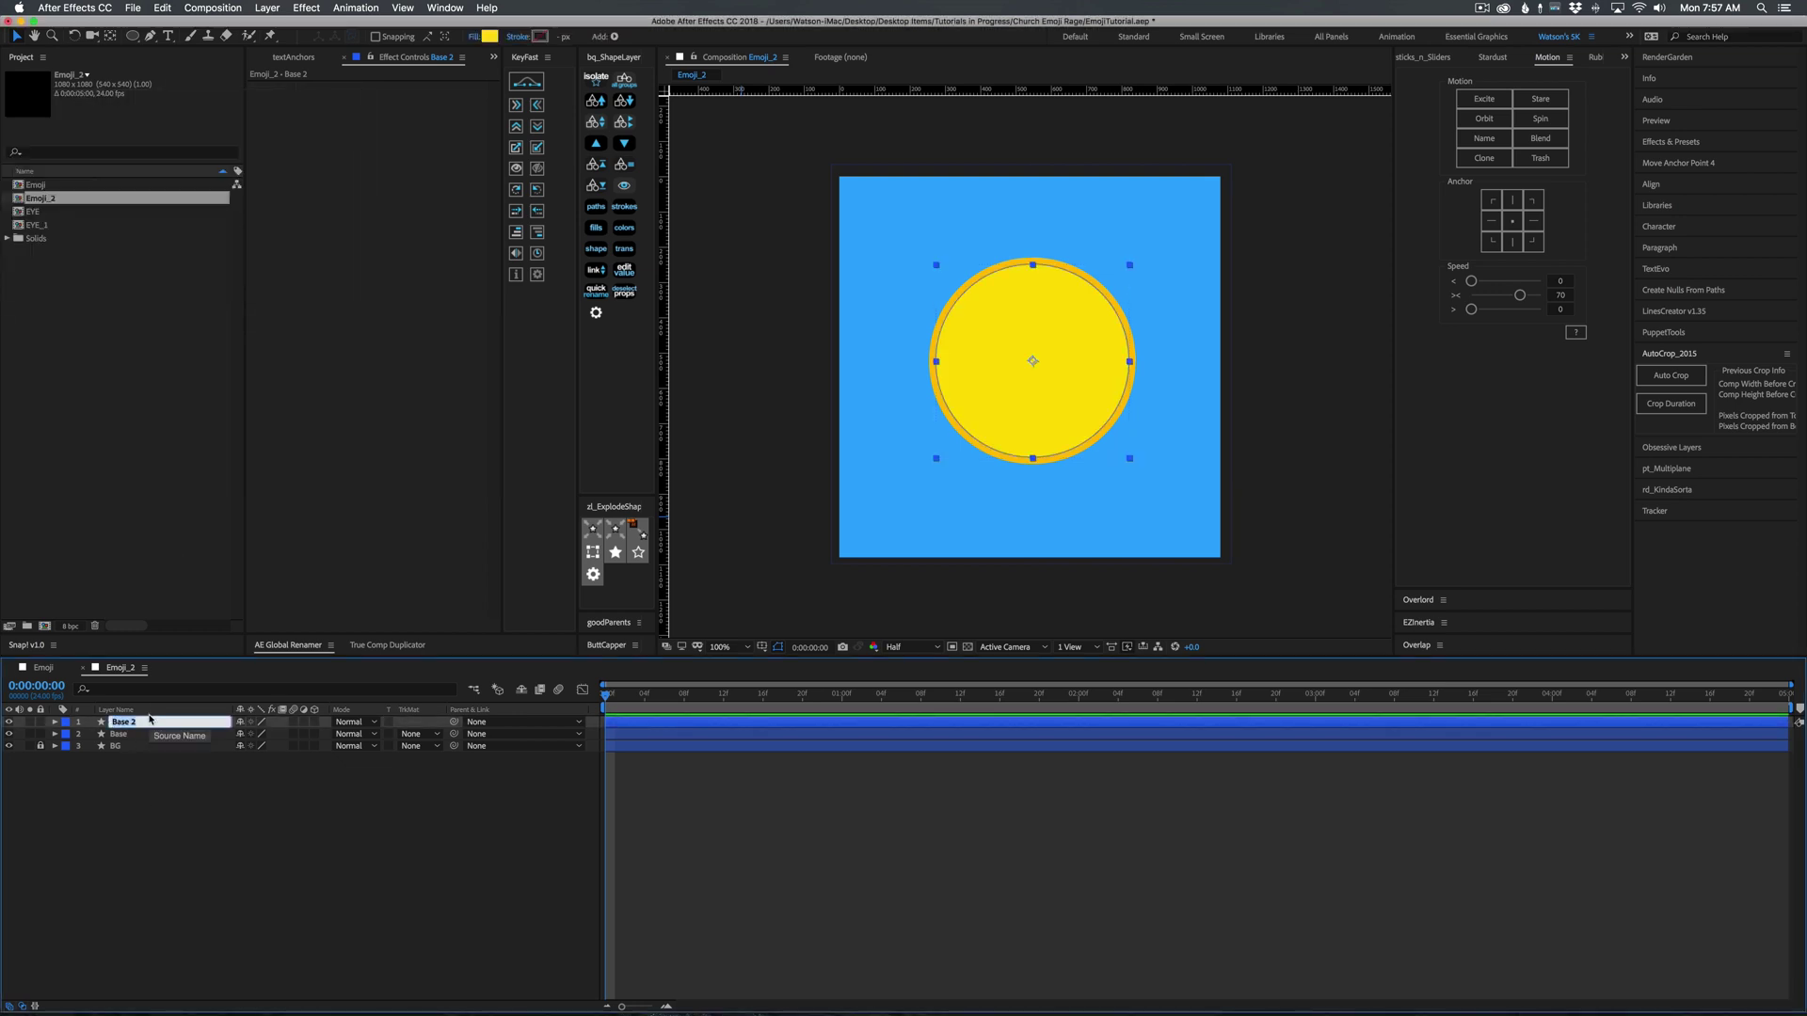
text(Shadow)
key(Return)
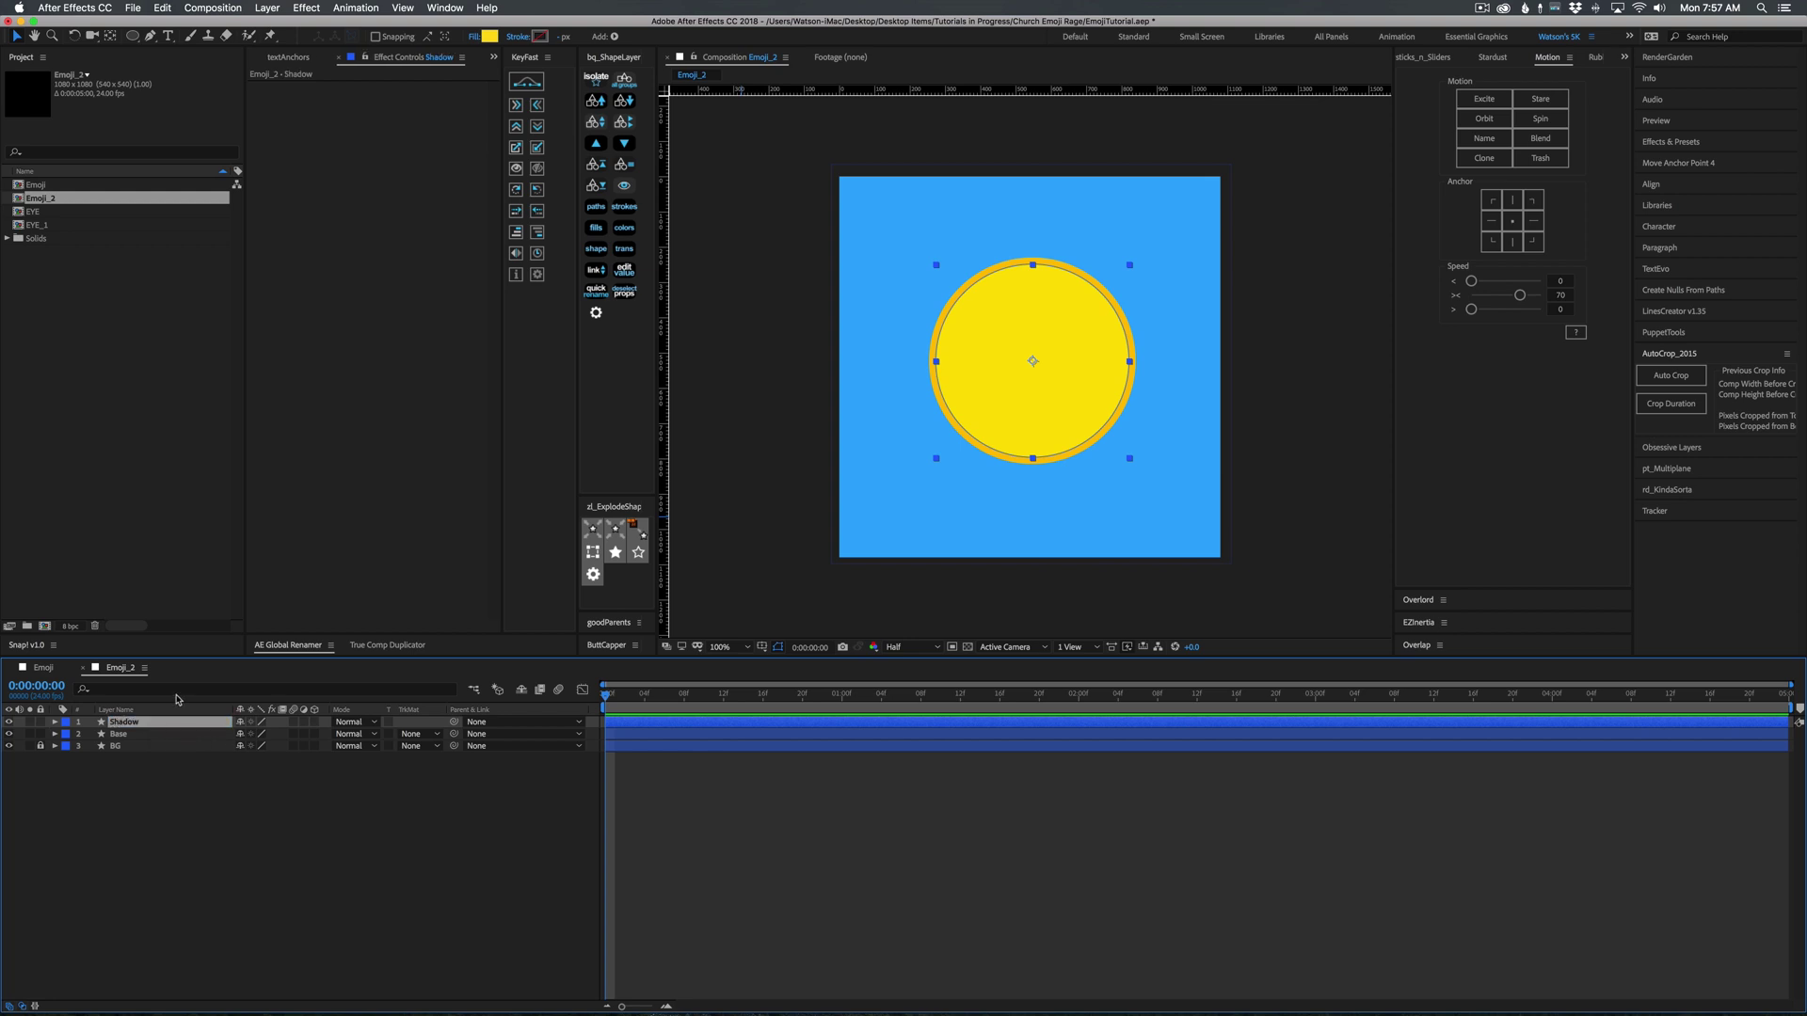
Duplicate the Base layer, rename the copy MATTE and place it directly above the Shadow layer.
click(127, 735)
key(ctrl+d)
key(Return)
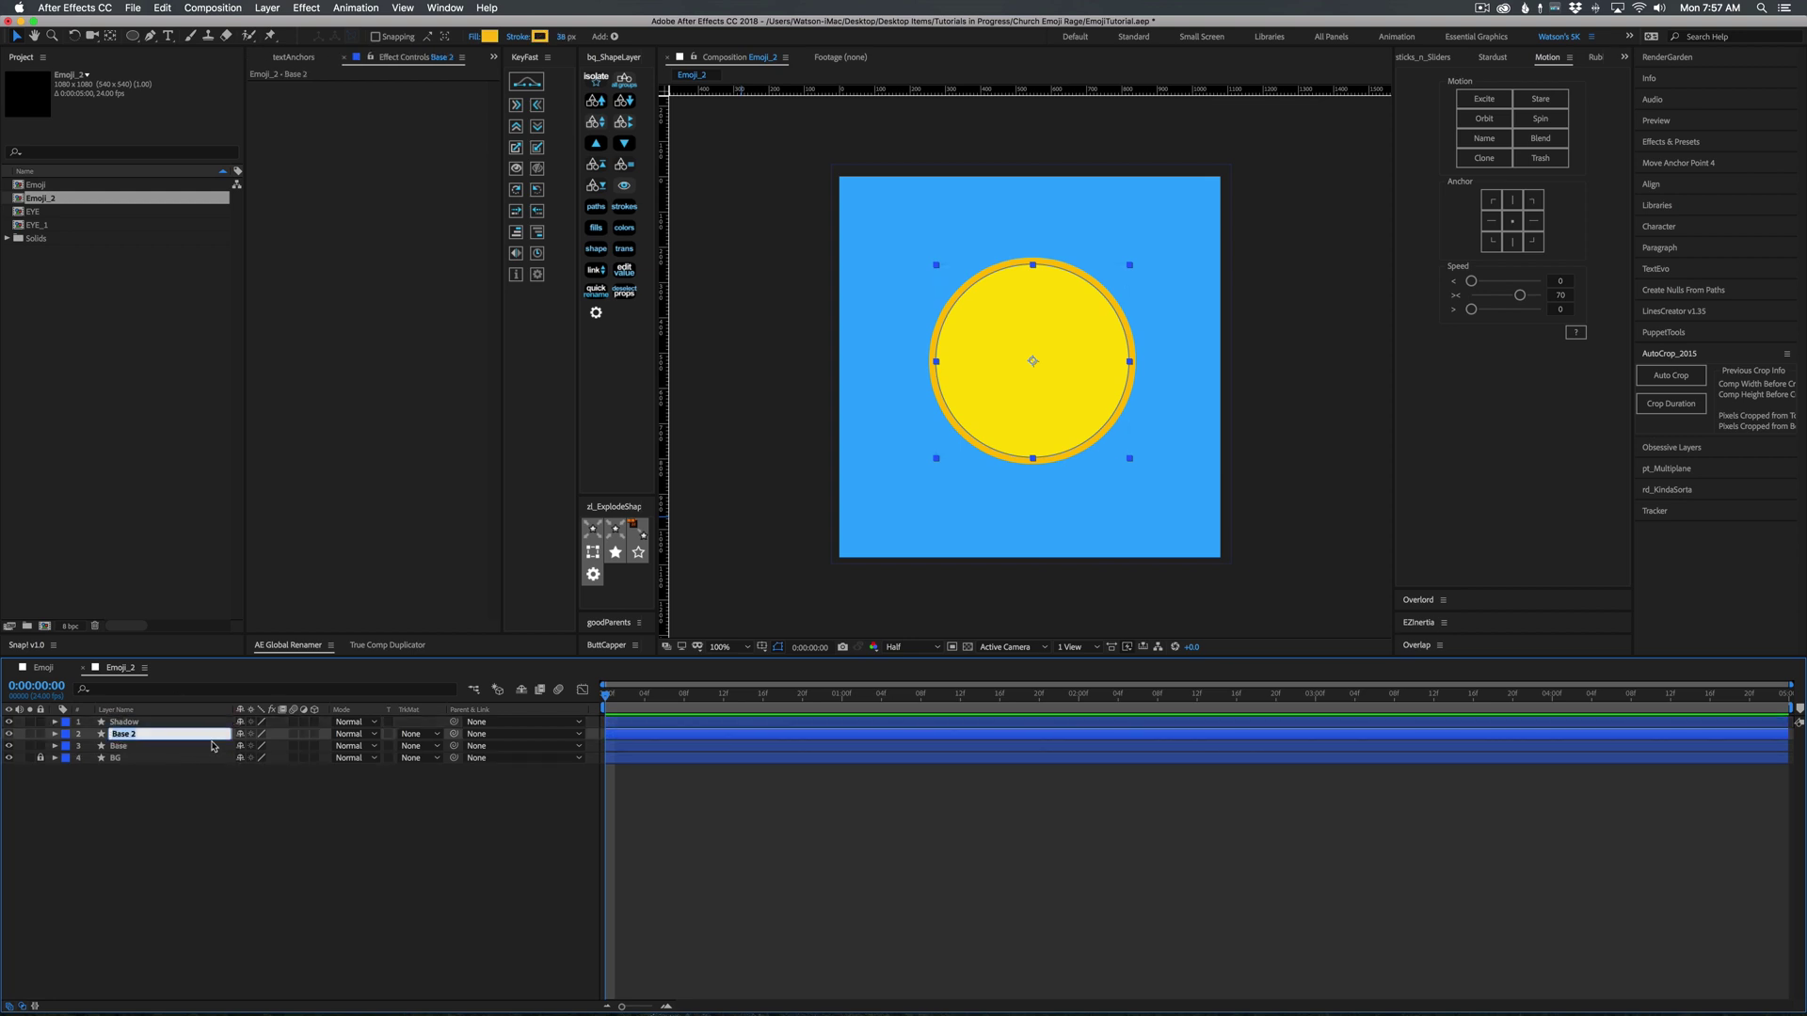
text(MATTE)
key(Return)
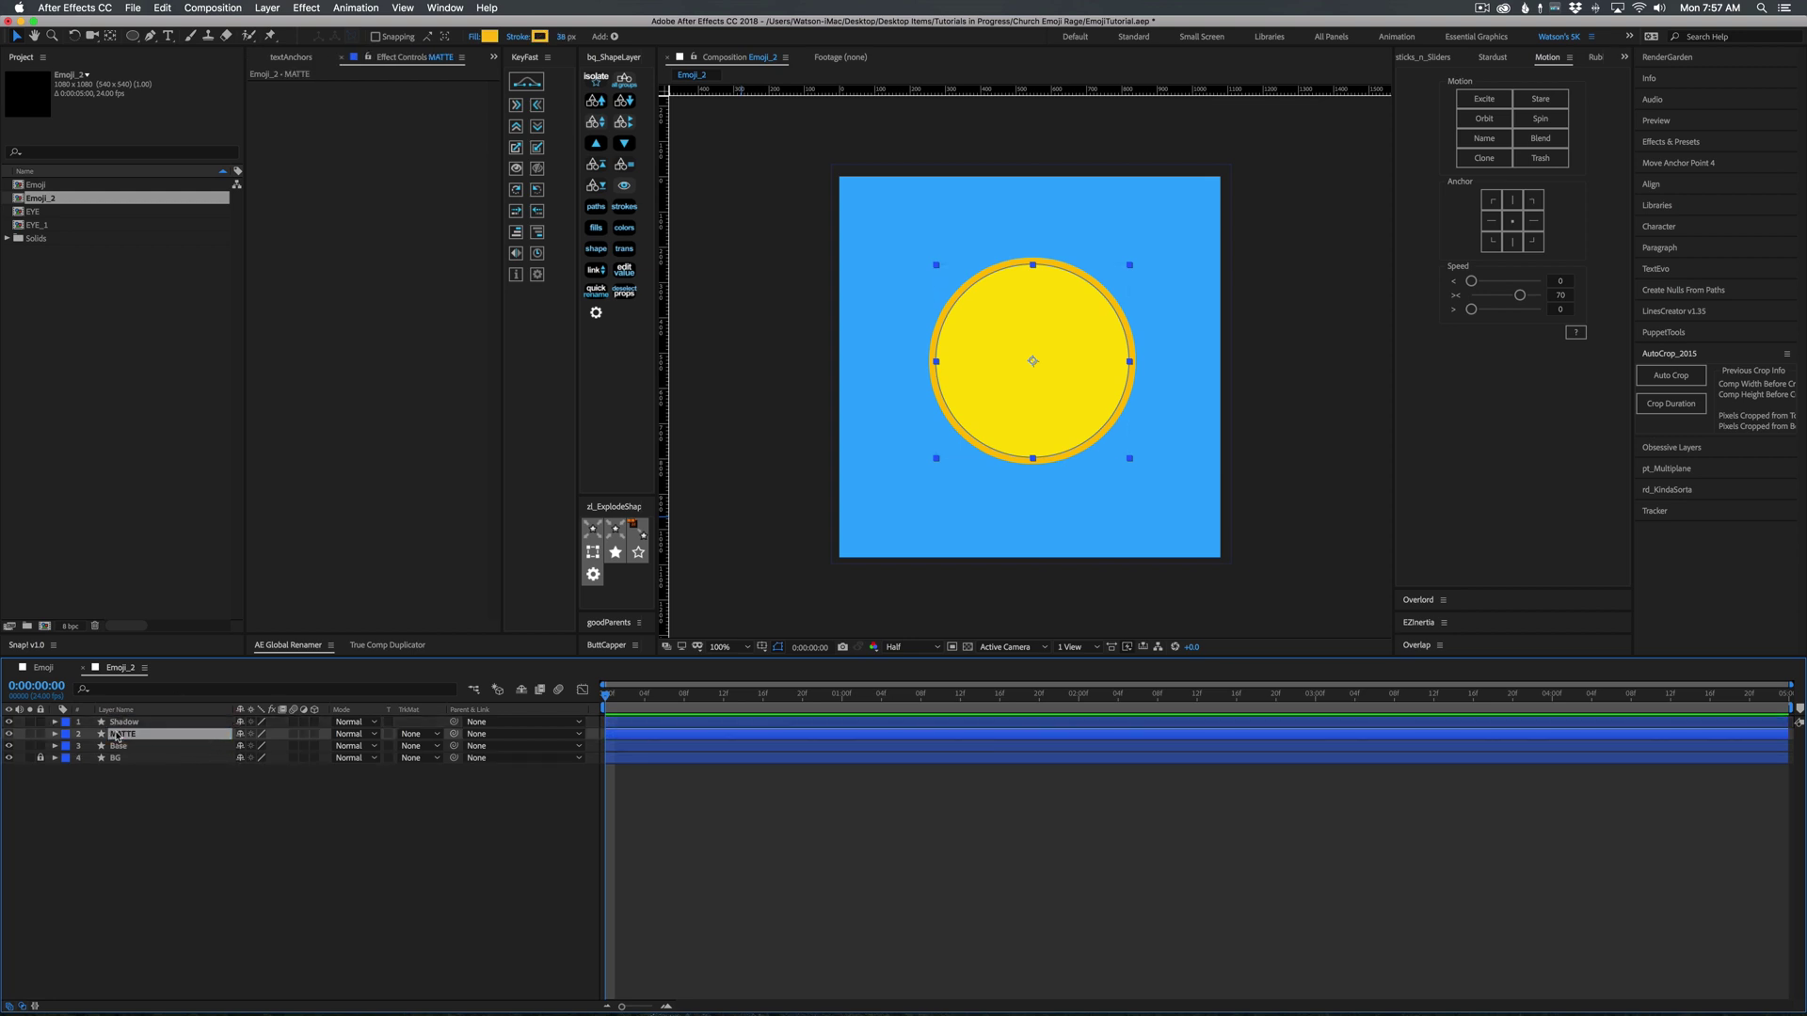
drag(118, 737, 132, 722)
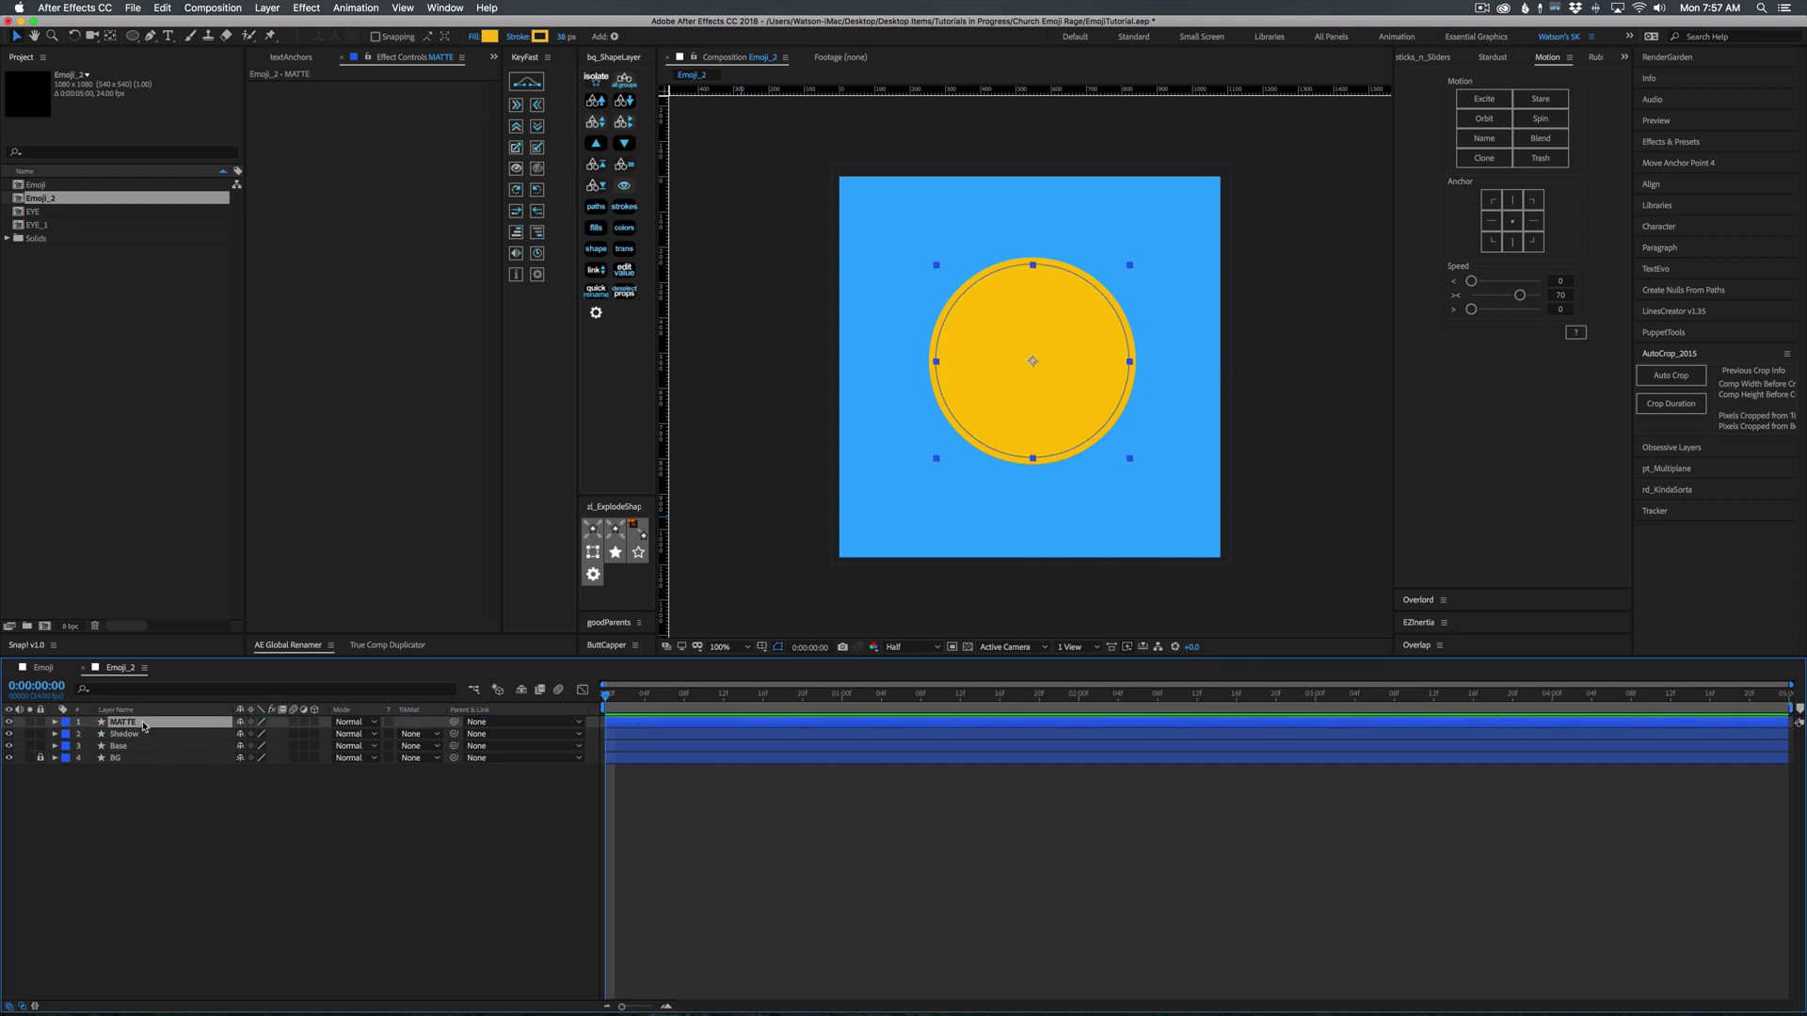
Set the stroke of the MATTE layer to None.
click(520, 37)
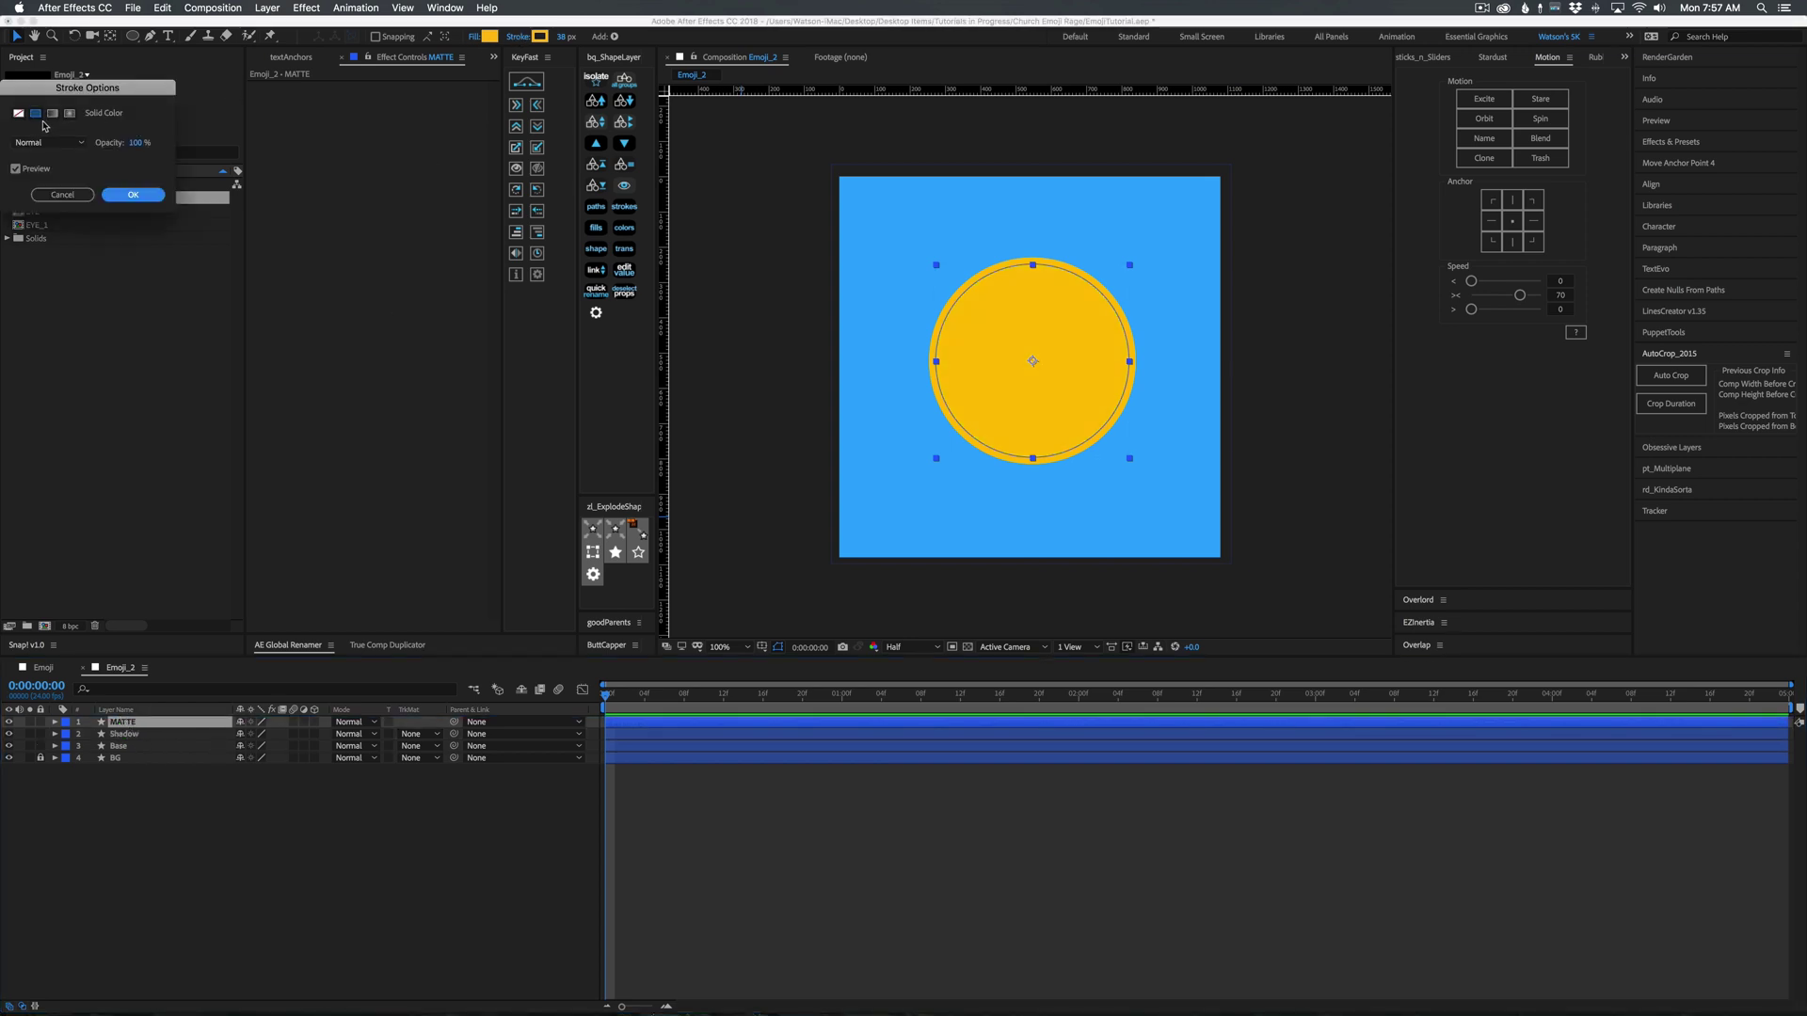
click(18, 114)
click(139, 197)
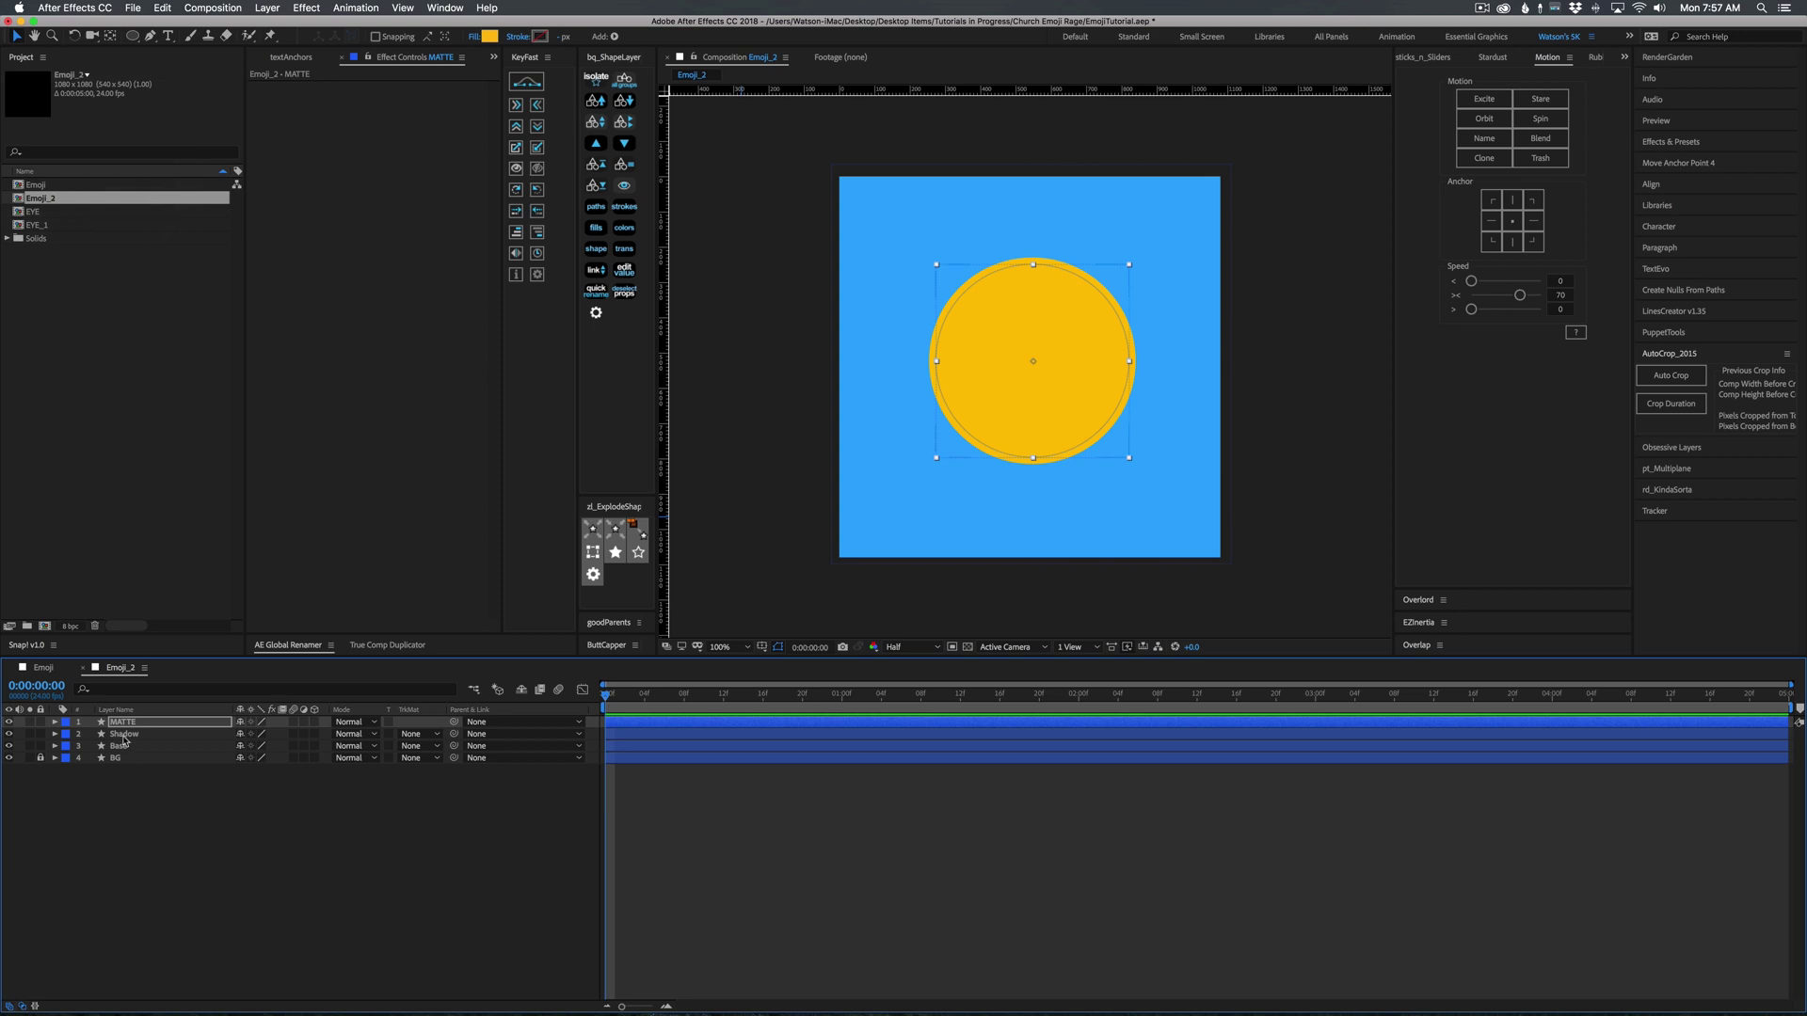
Set the Shadow layer's track matte to Alpha, using the MATTE layer above it.
click(129, 722)
click(133, 735)
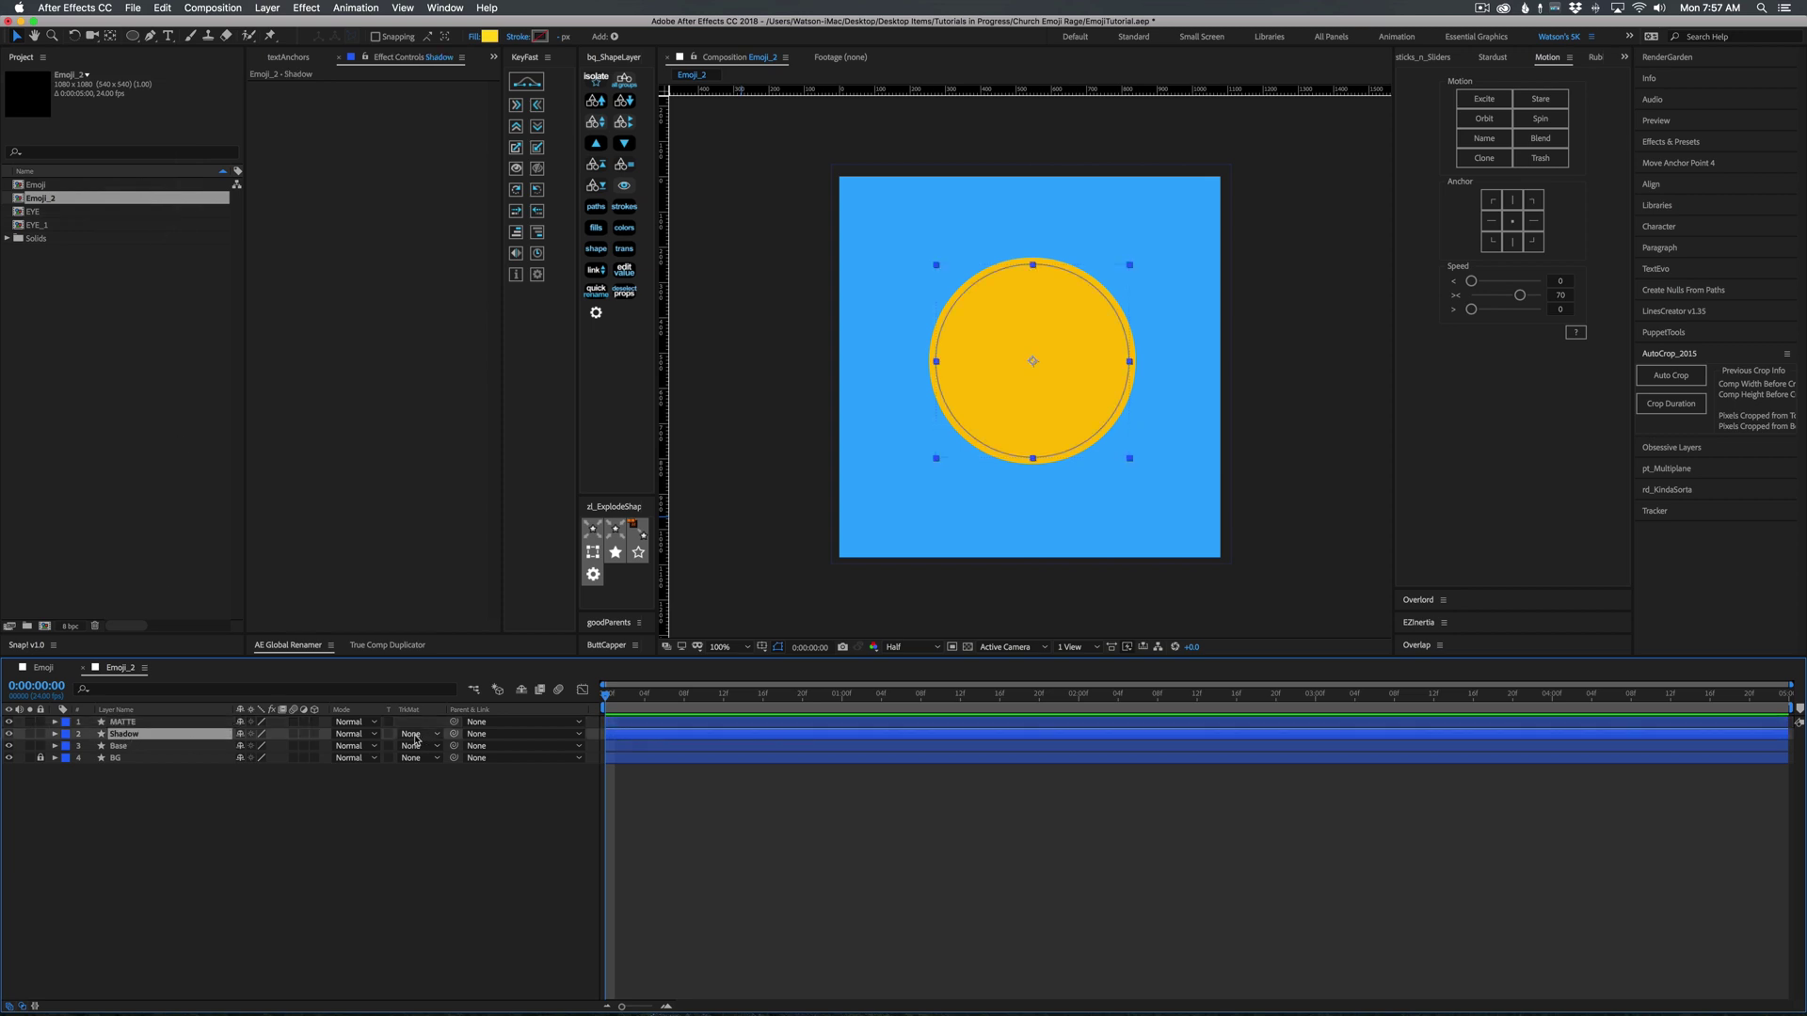
click(415, 736)
click(439, 767)
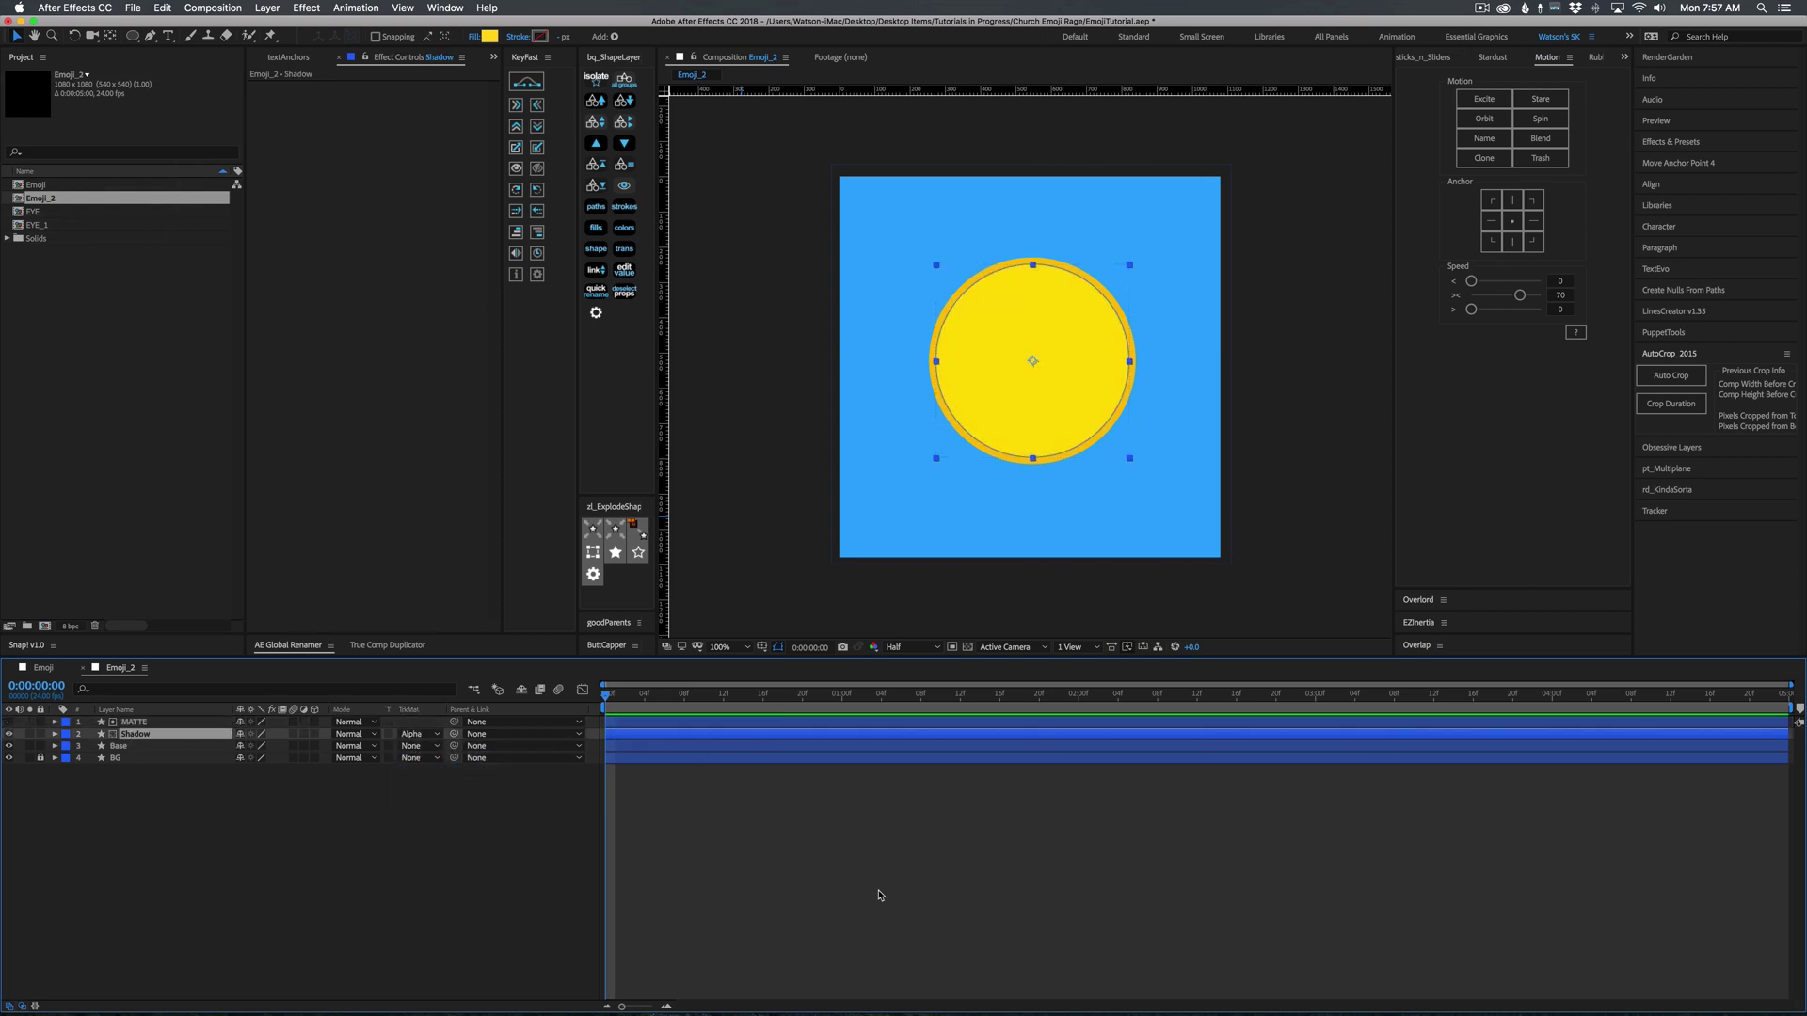
Offset the Shadow circle slightly up and right so a darker crescent shows along the face's lower-left edge.
click(1090, 439)
mouse_move(1055, 387)
mouse_down()
mouse_move(1080, 345)
mouse_move(1043, 367)
mouse_up()
click(915, 841)
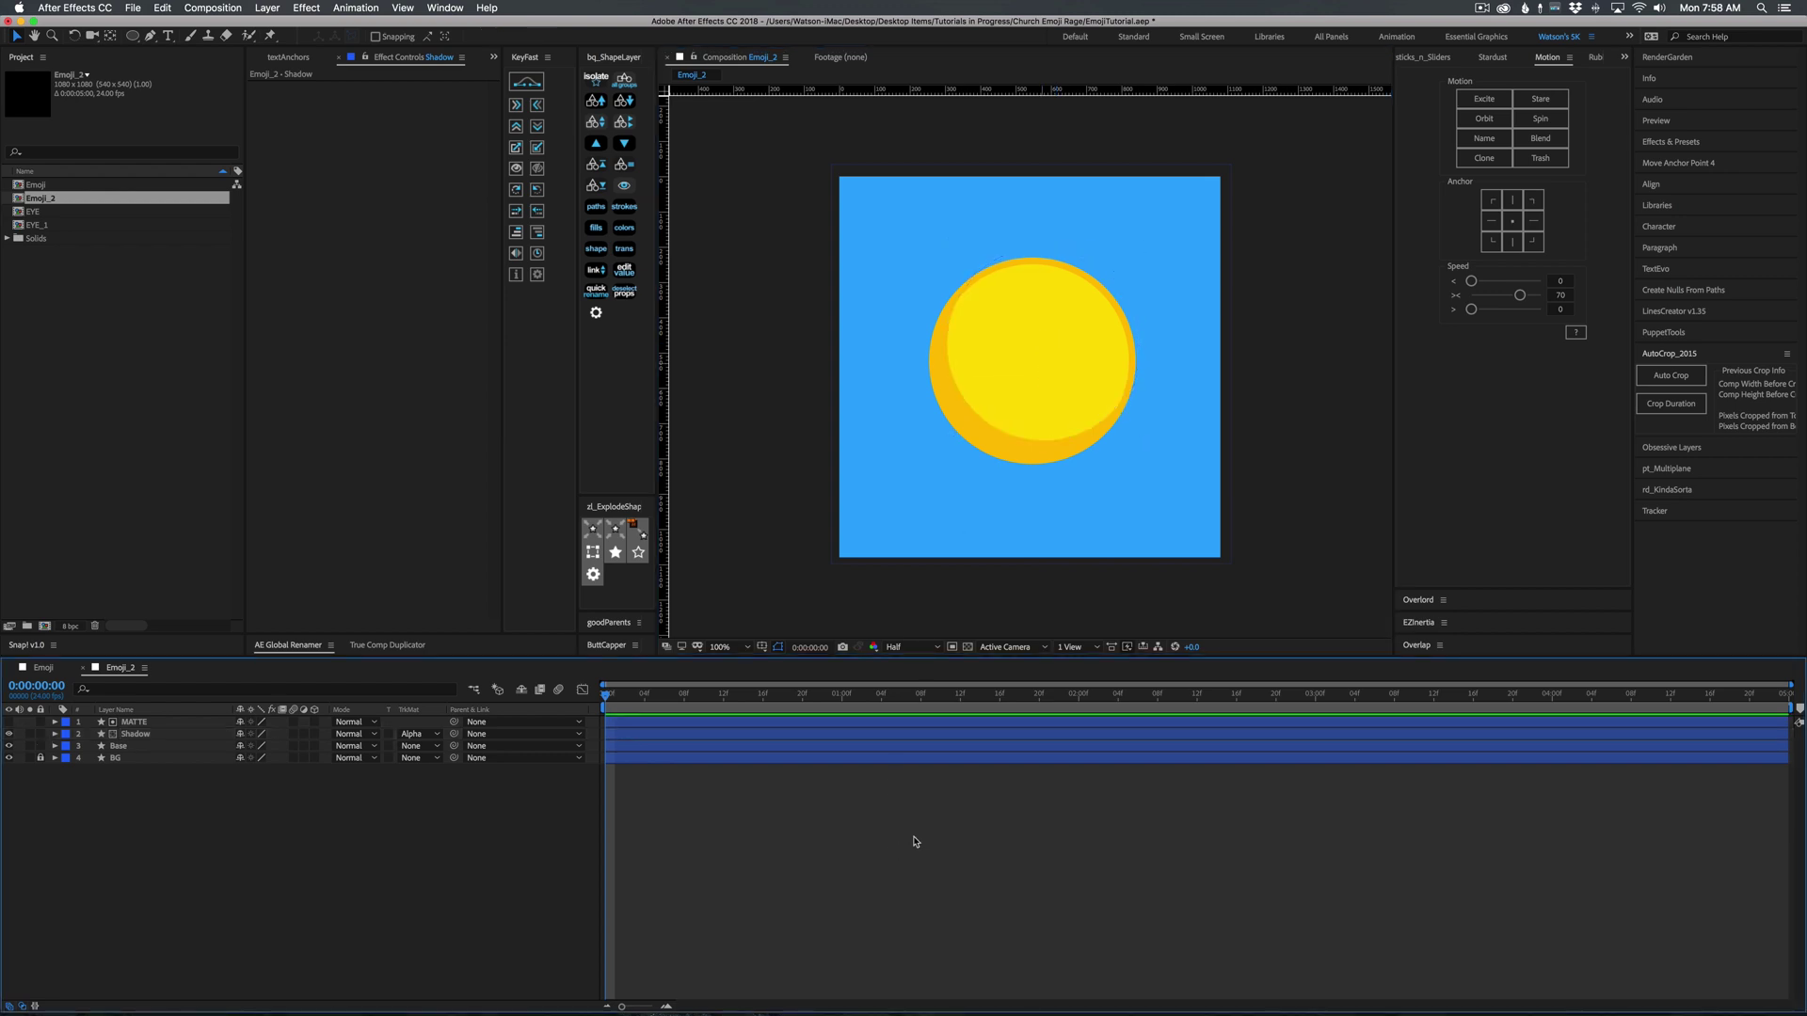
Duplicate the MATTE and Shadow layers together and rename the Shadow copy to Midlight.
click(134, 721)
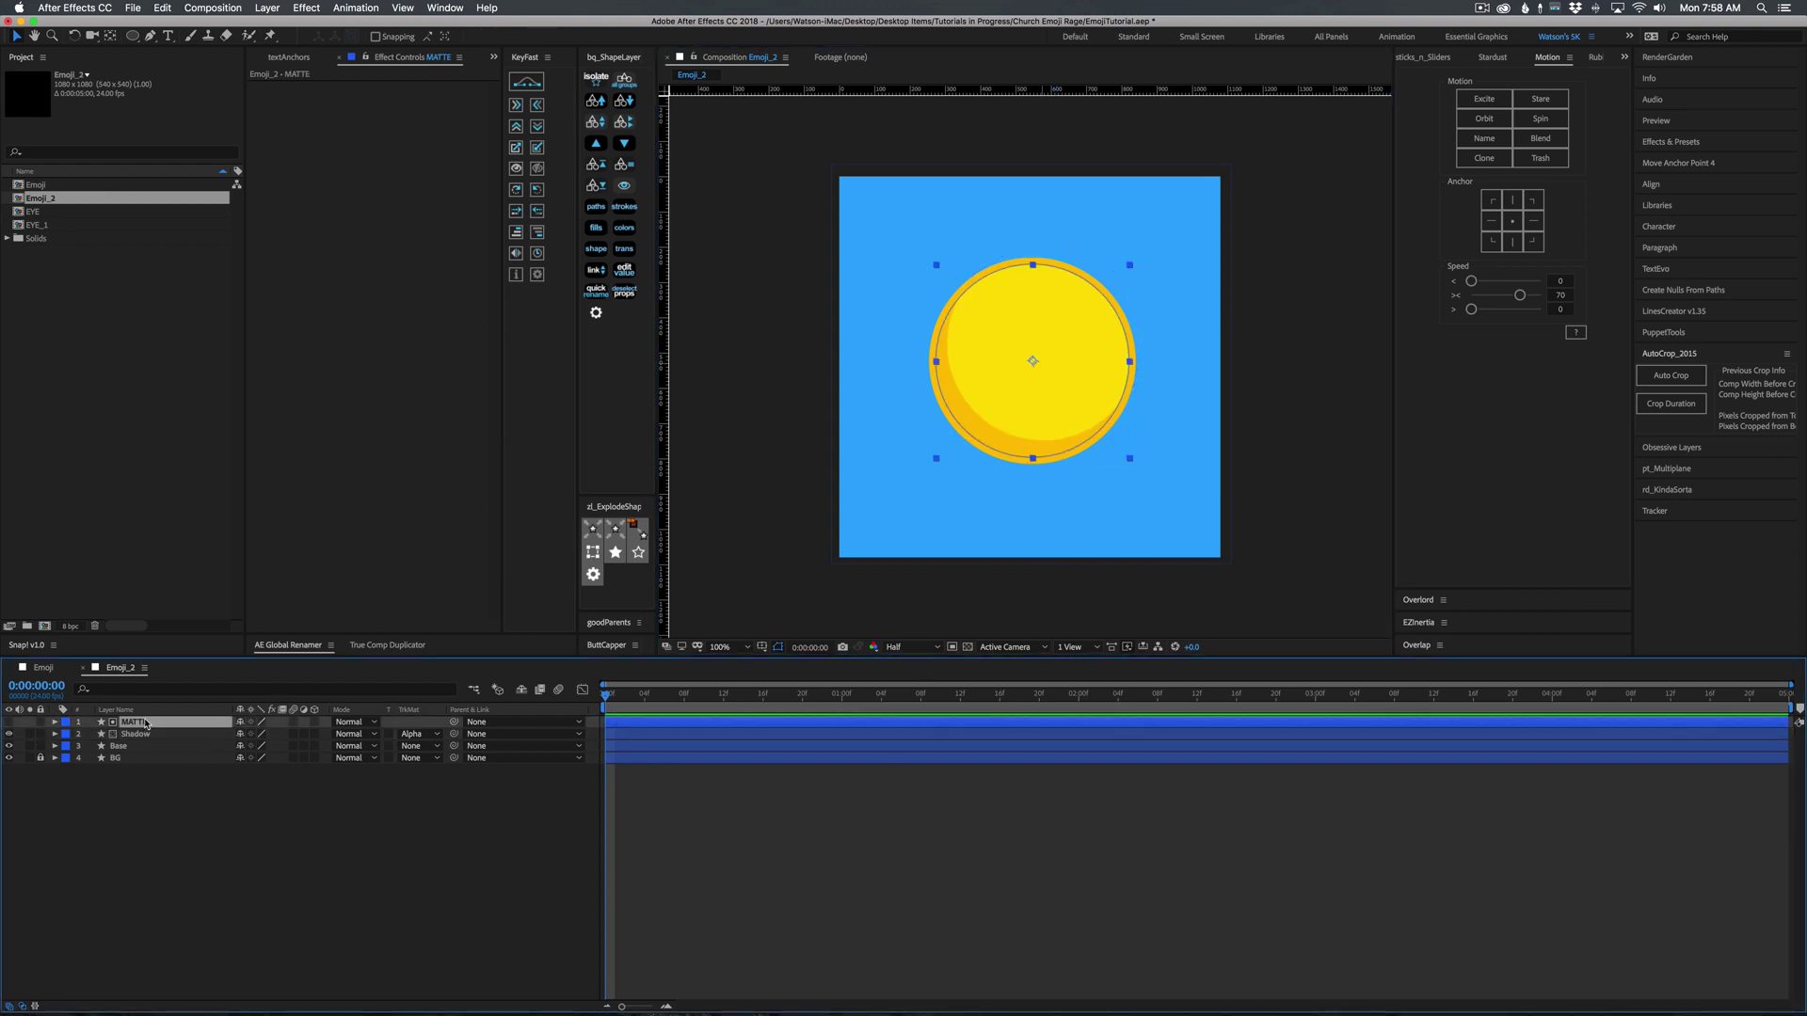
shift+click(138, 736)
key(super+d)
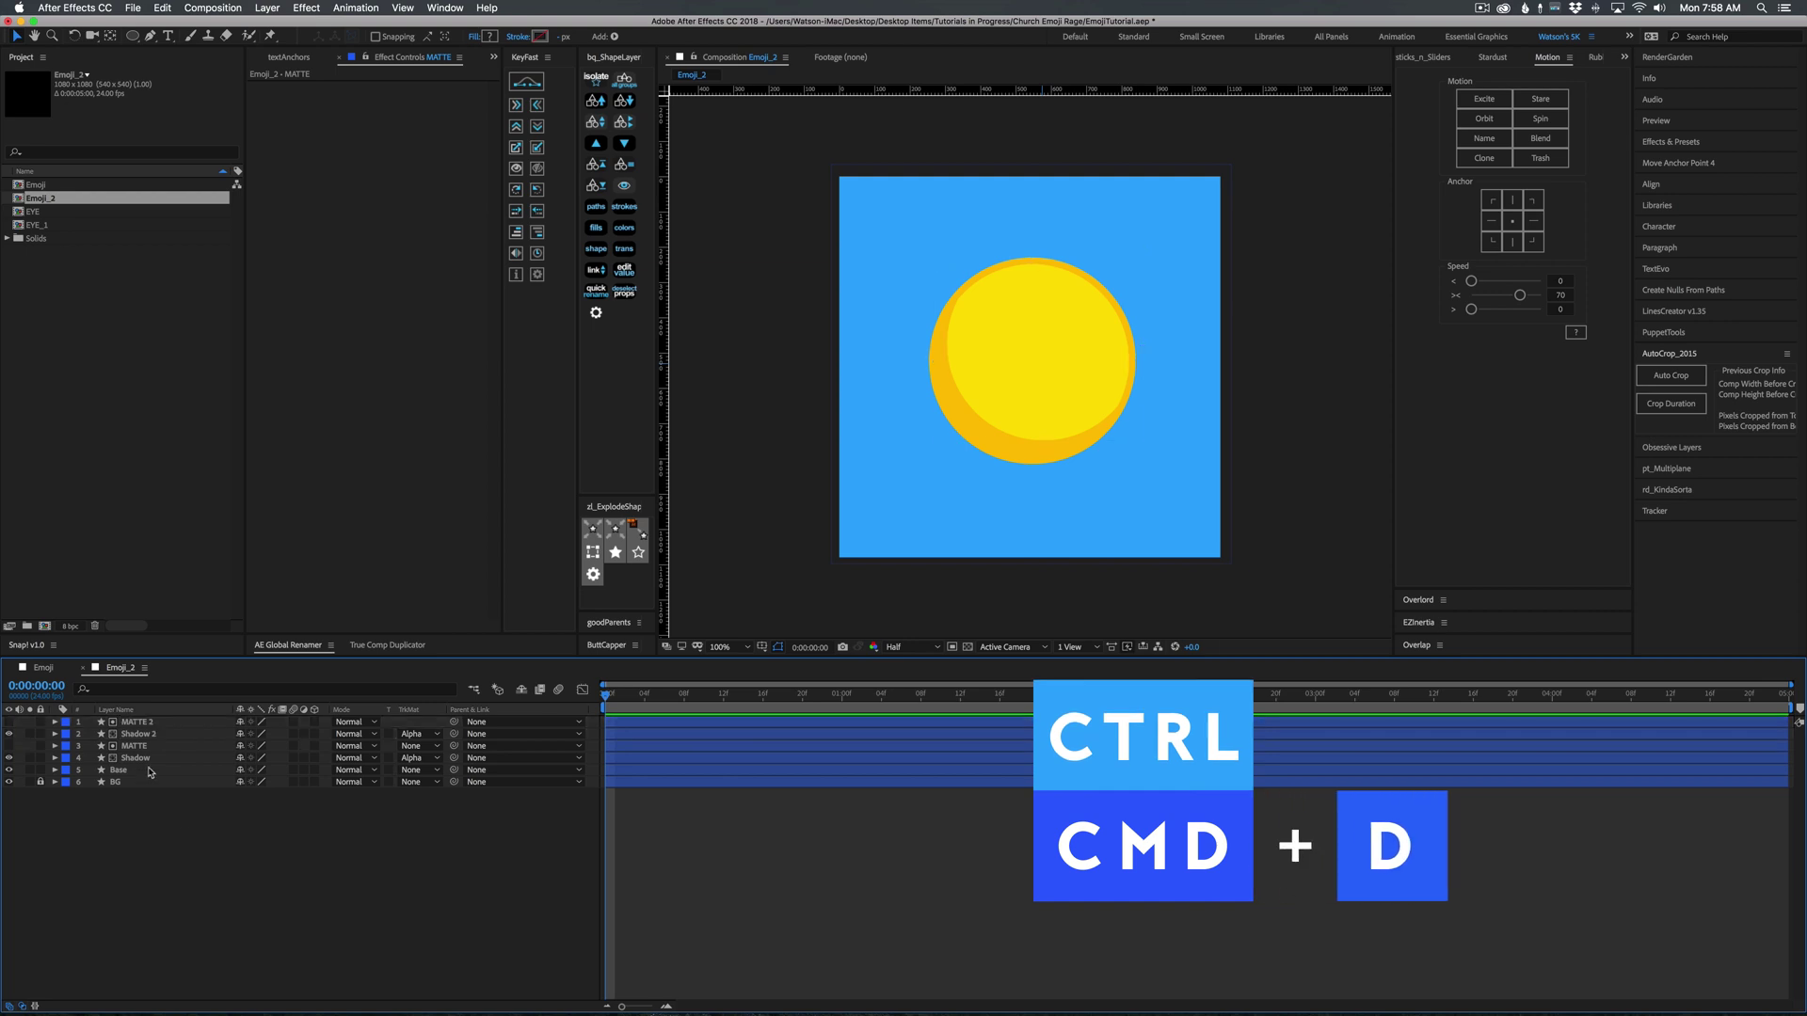
key(Return)
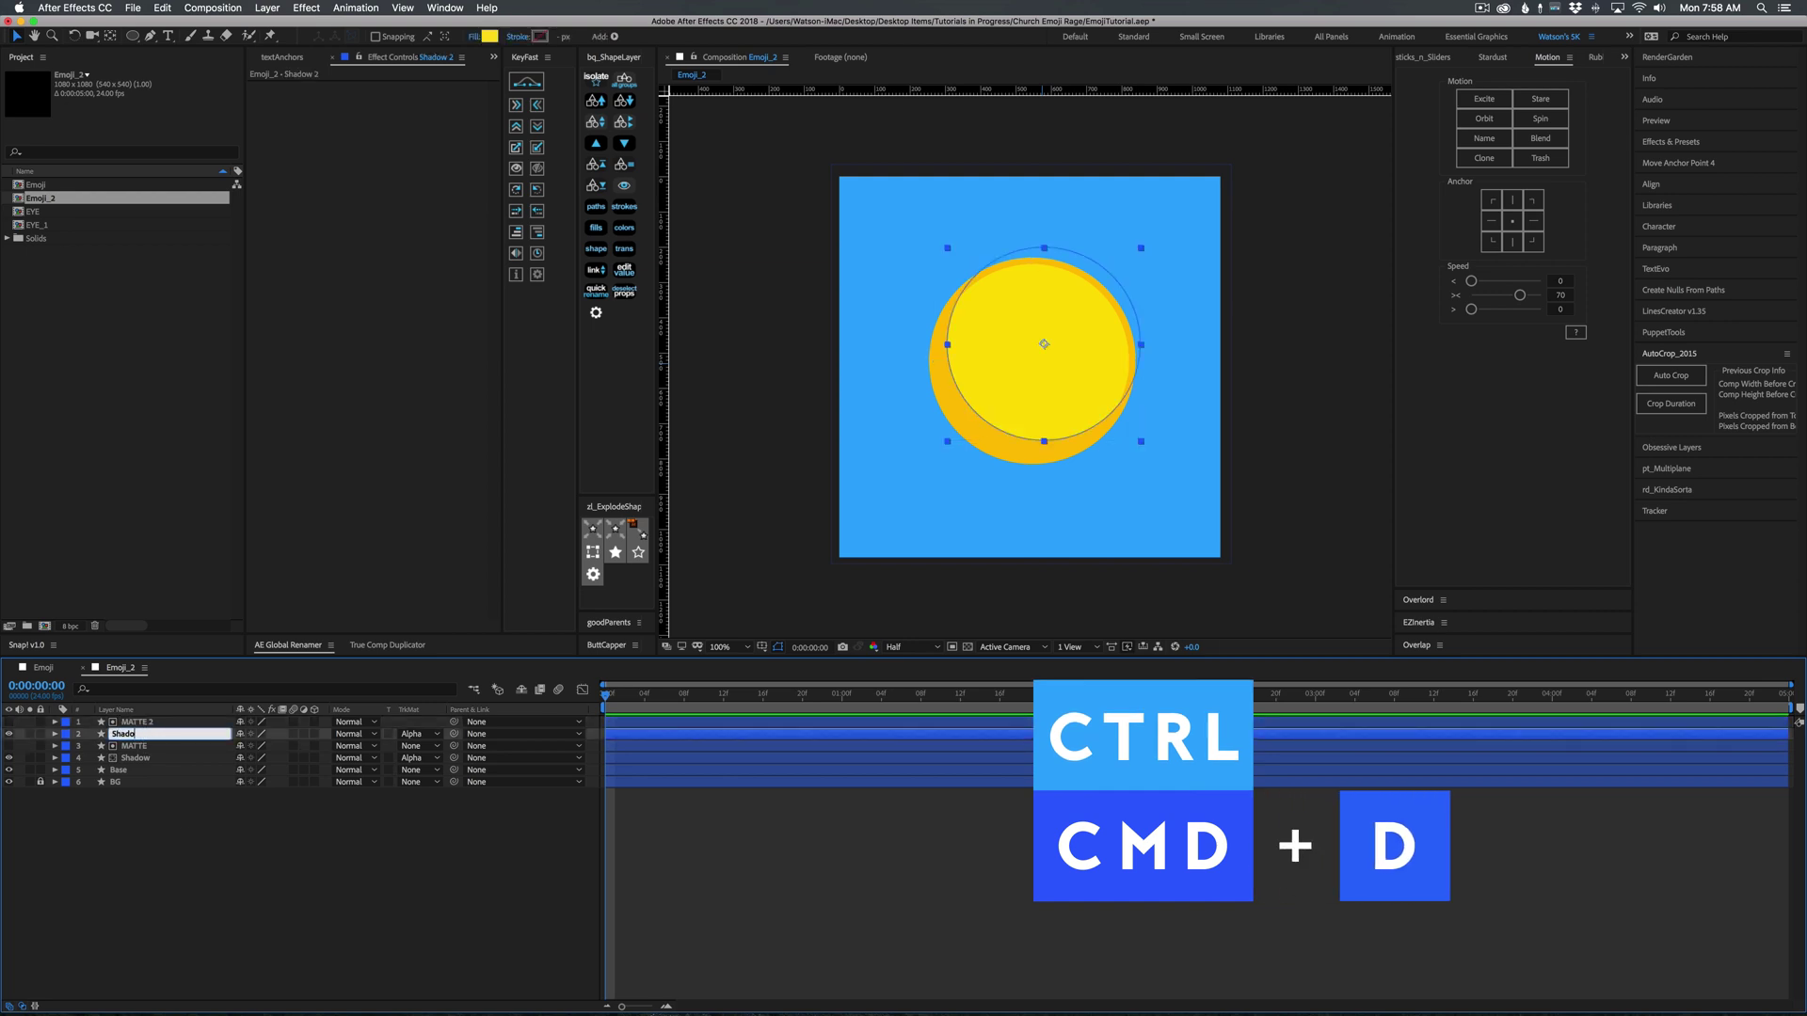
text(Midlight)
key(Return)
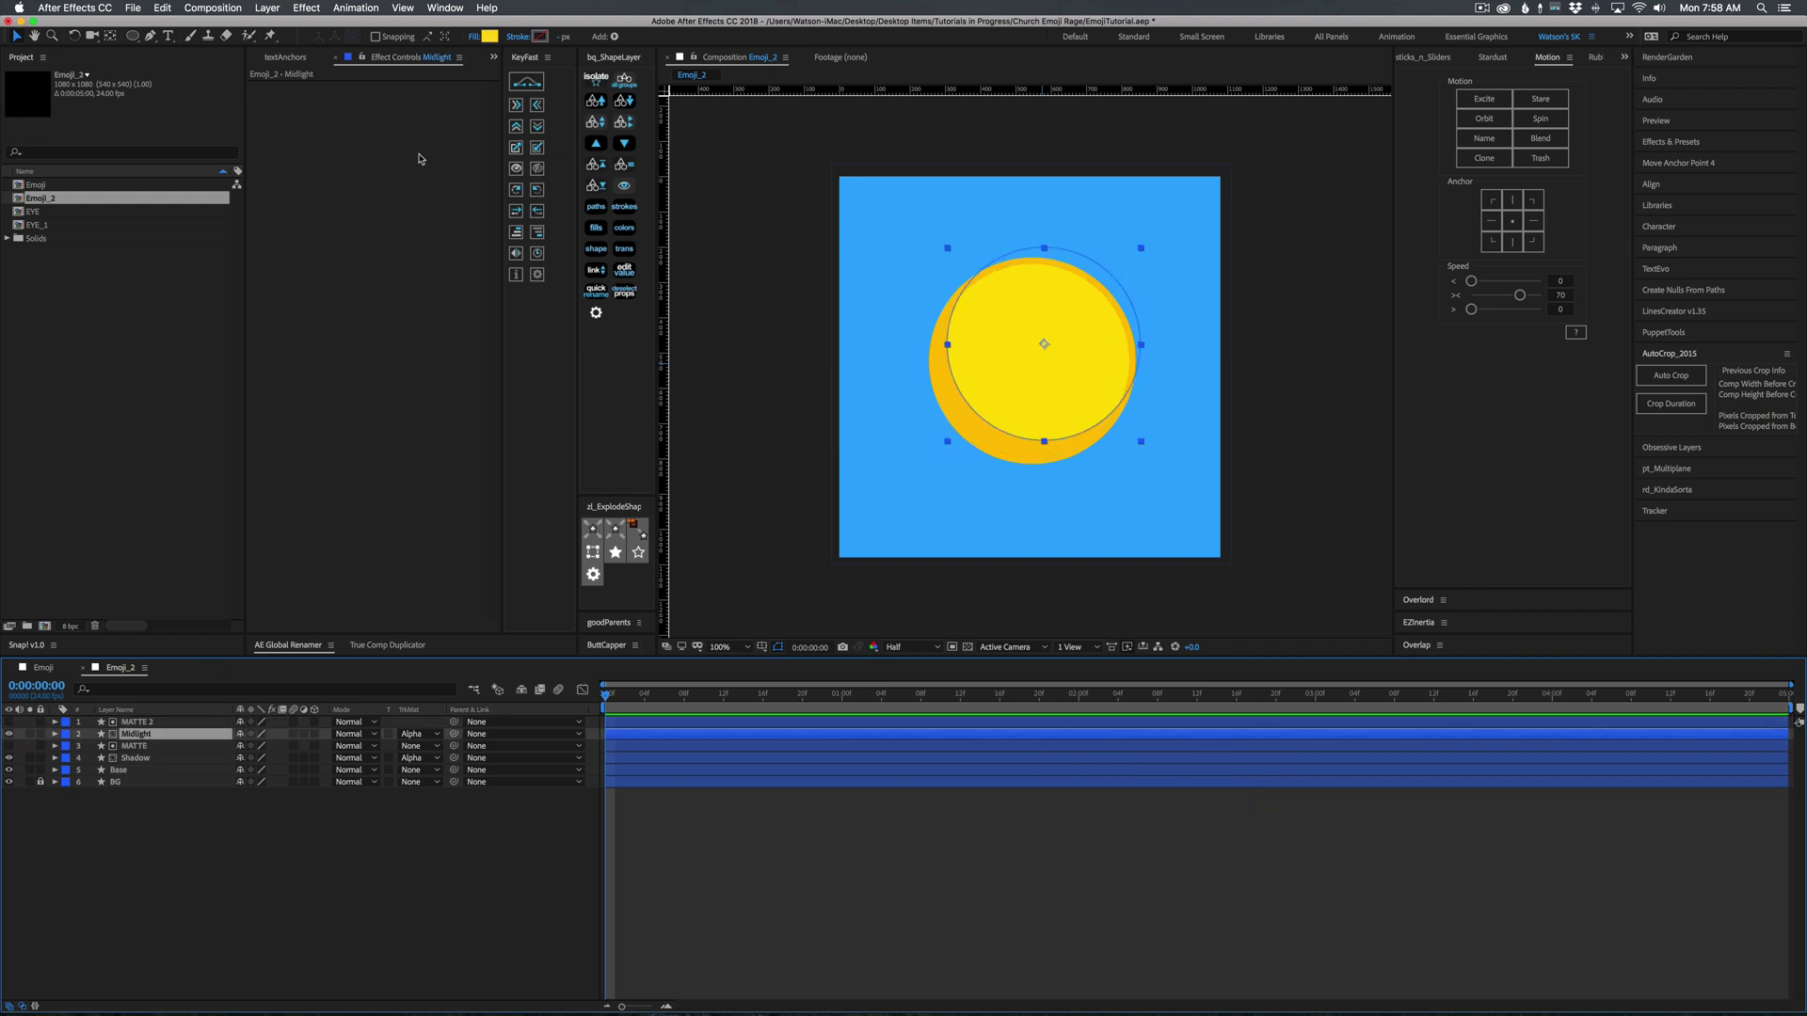
Give the Midlight circle a paler, less saturated yellow fill and move it toward the face's upper right.
click(489, 36)
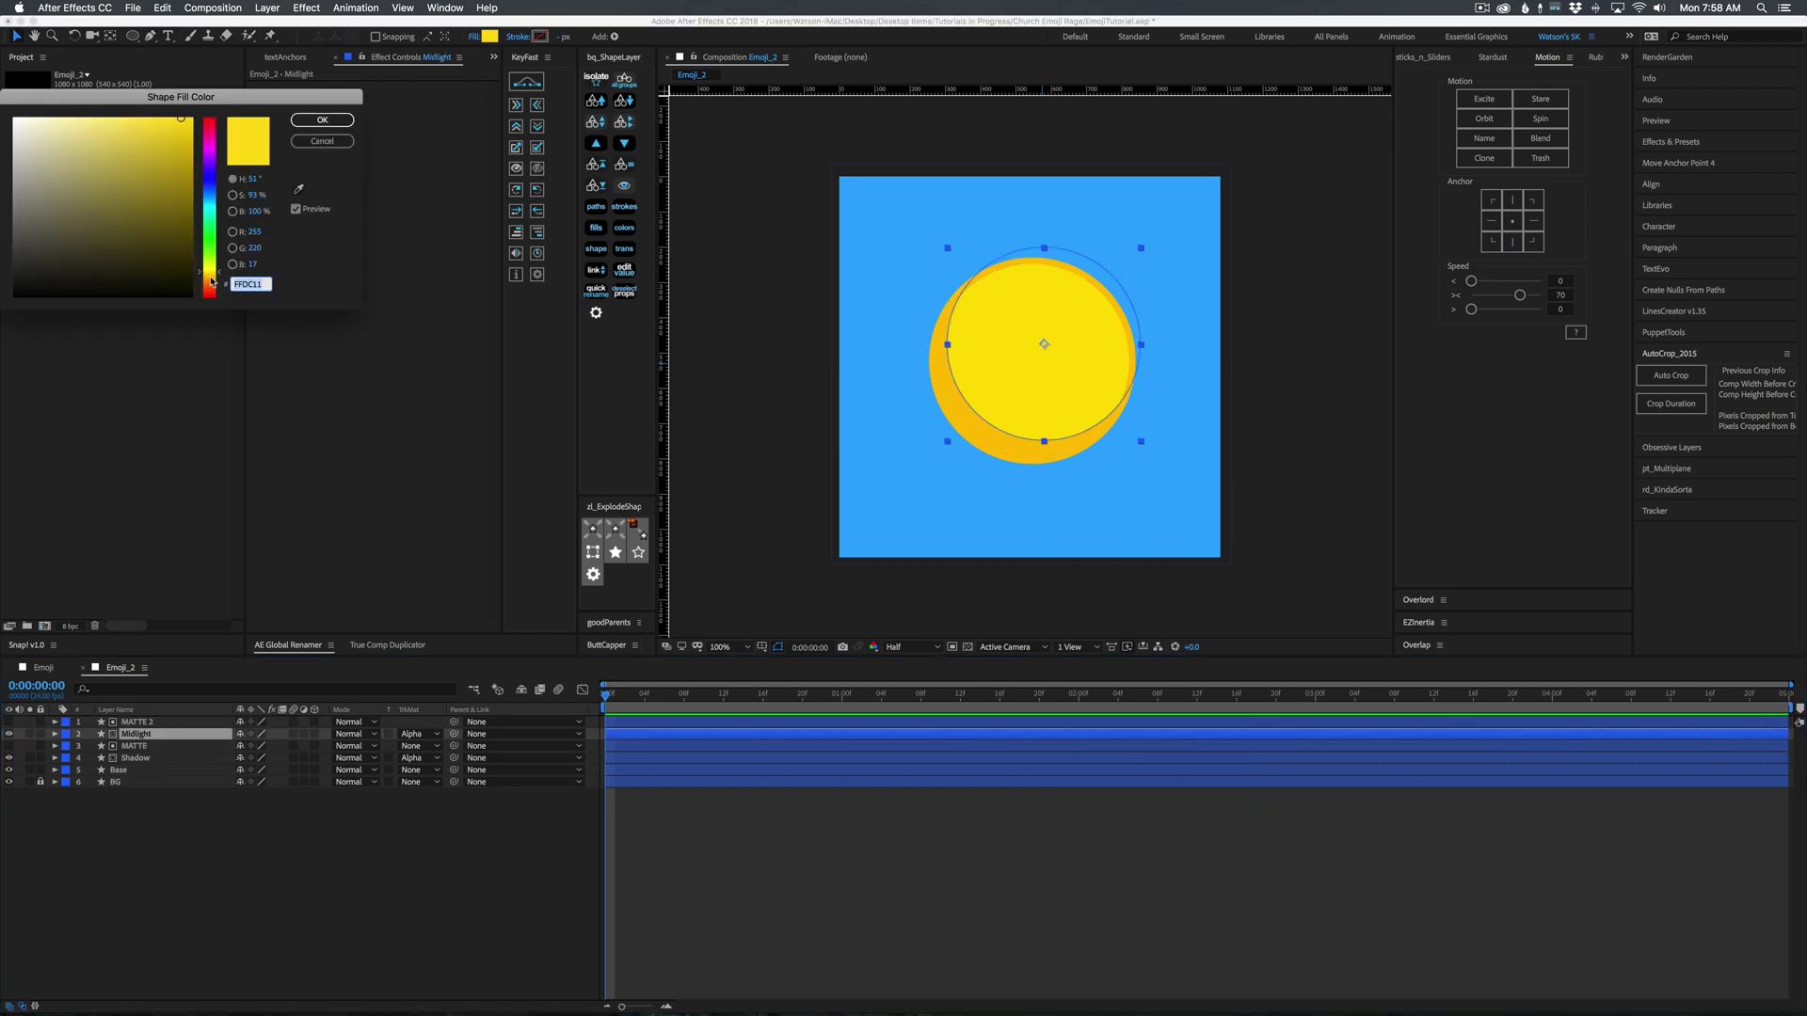
drag(179, 119, 148, 119)
drag(208, 273, 208, 271)
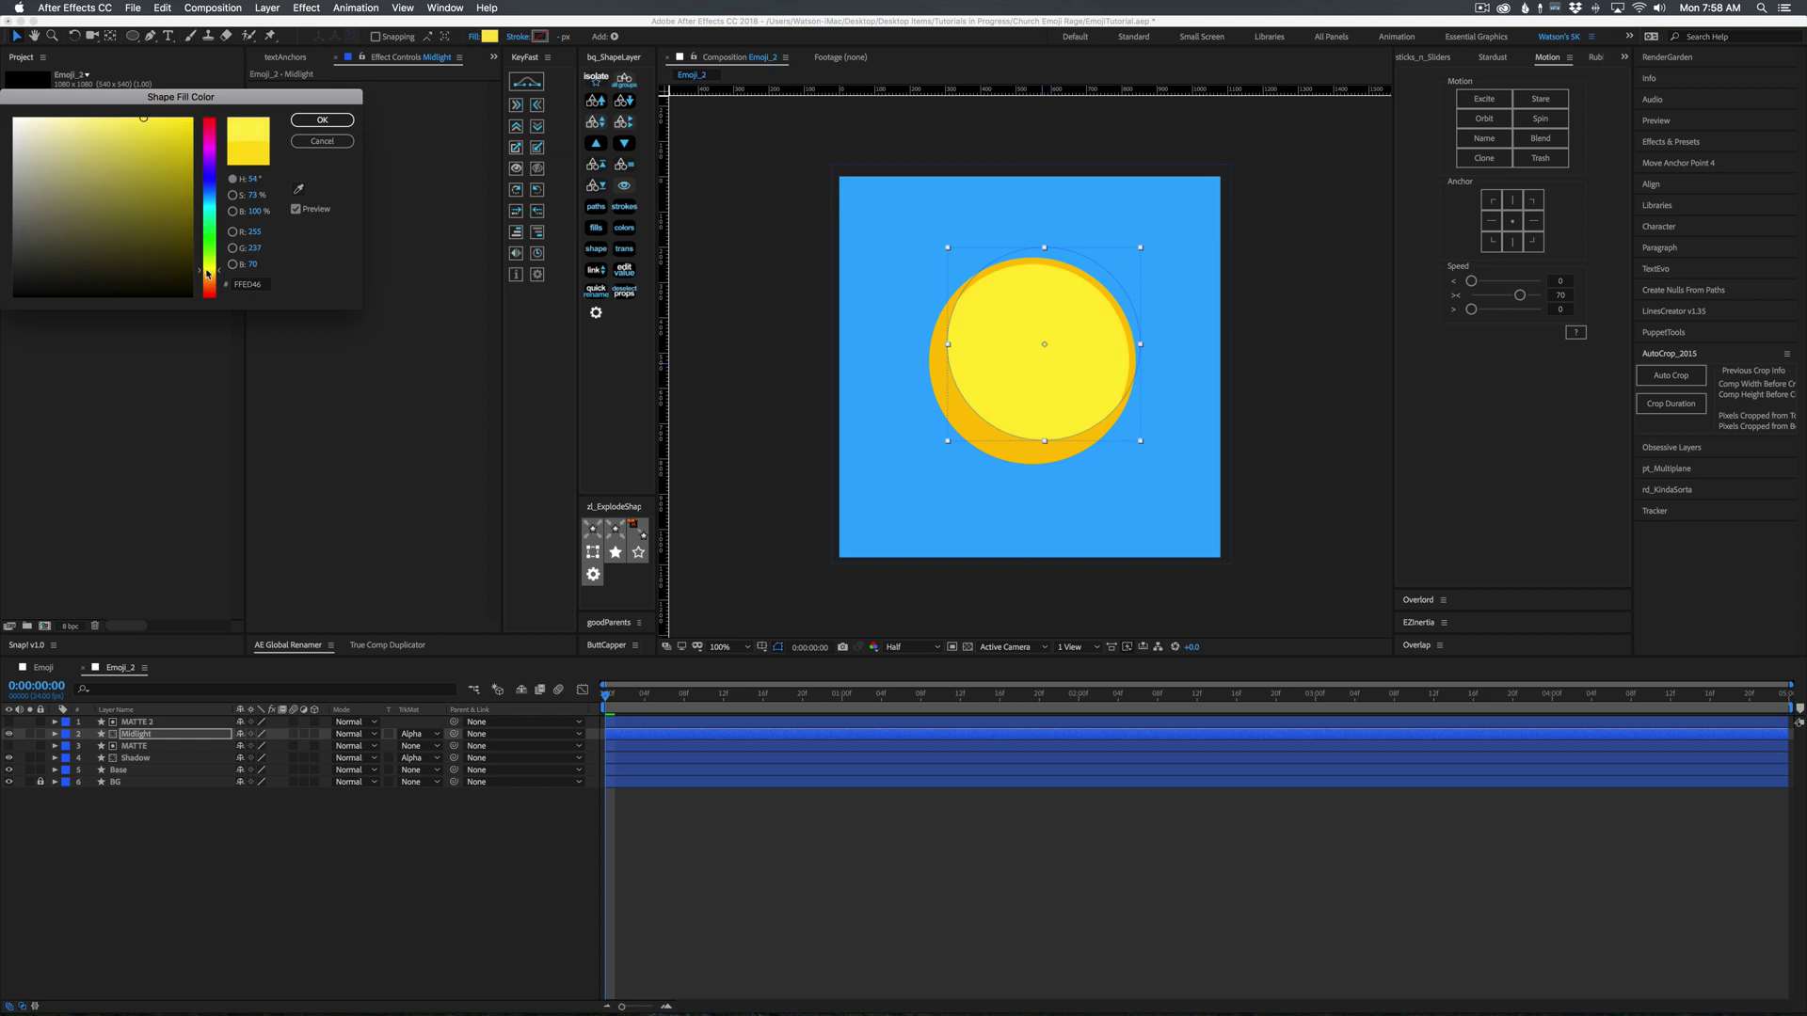
click(323, 120)
drag(1036, 374, 1069, 323)
Shift the Midlight fill's hue slightly toward orange, to FFE646.
click(490, 36)
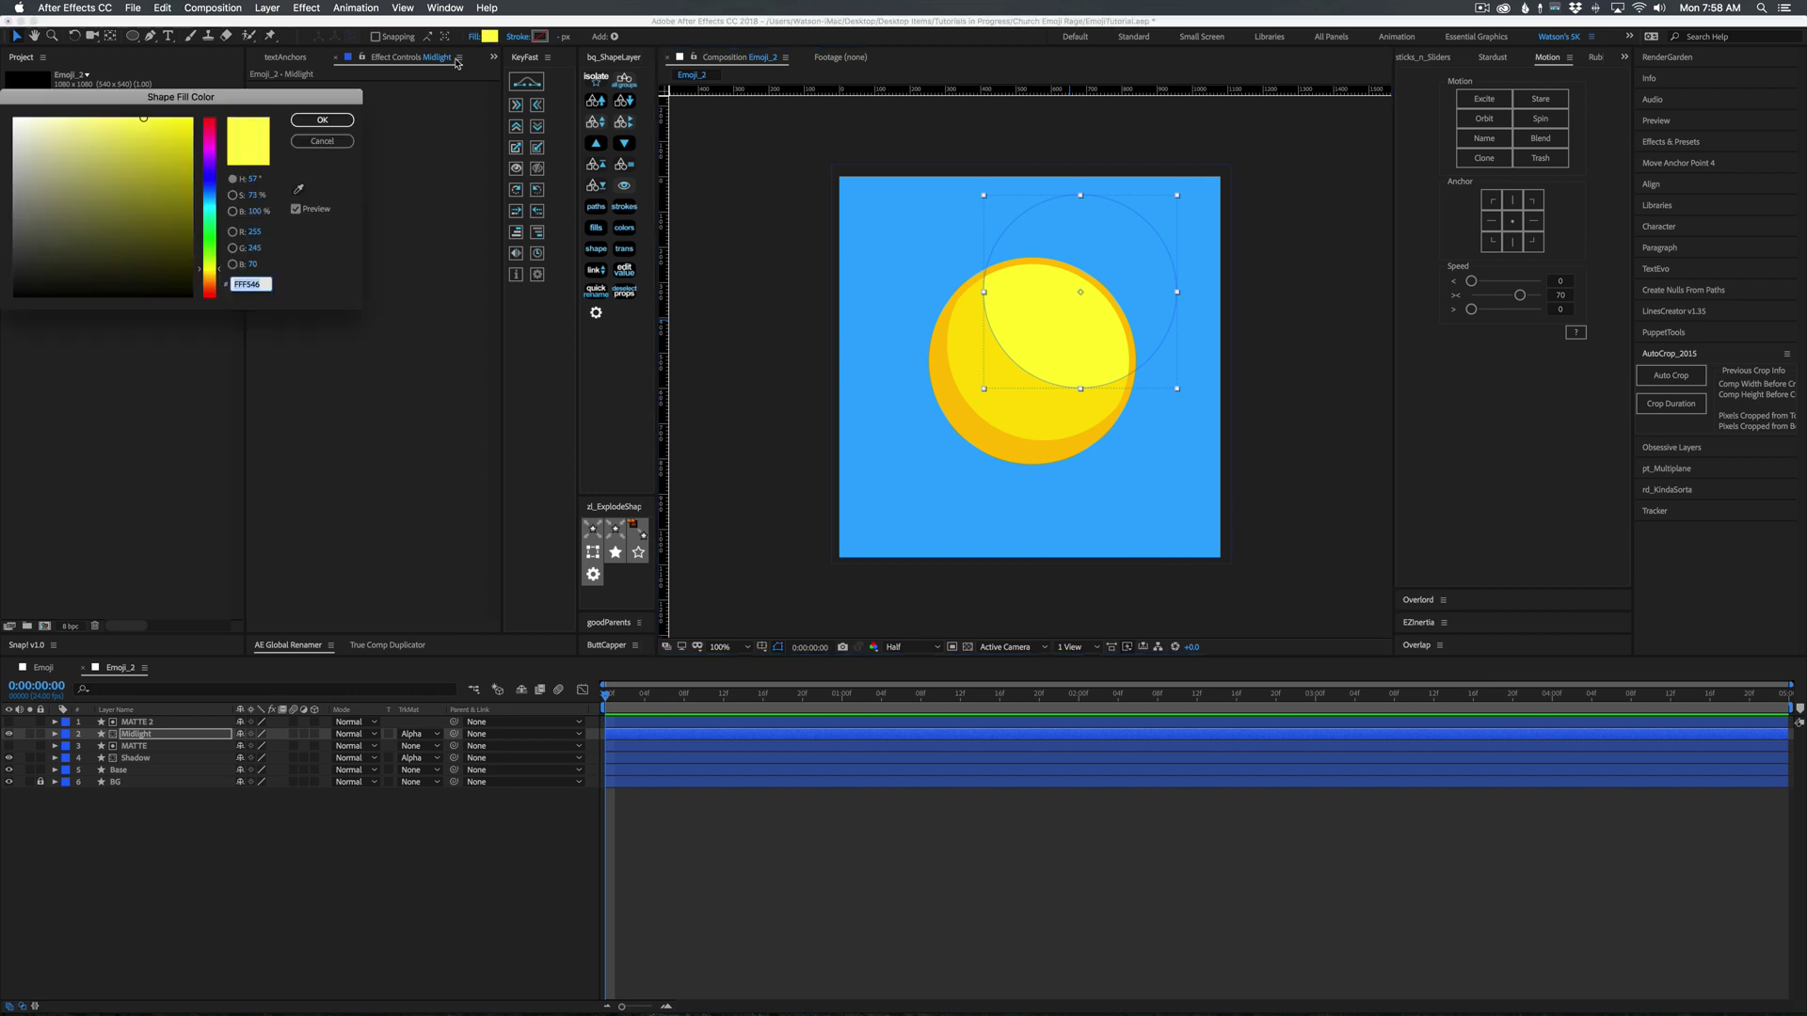
drag(208, 266, 208, 273)
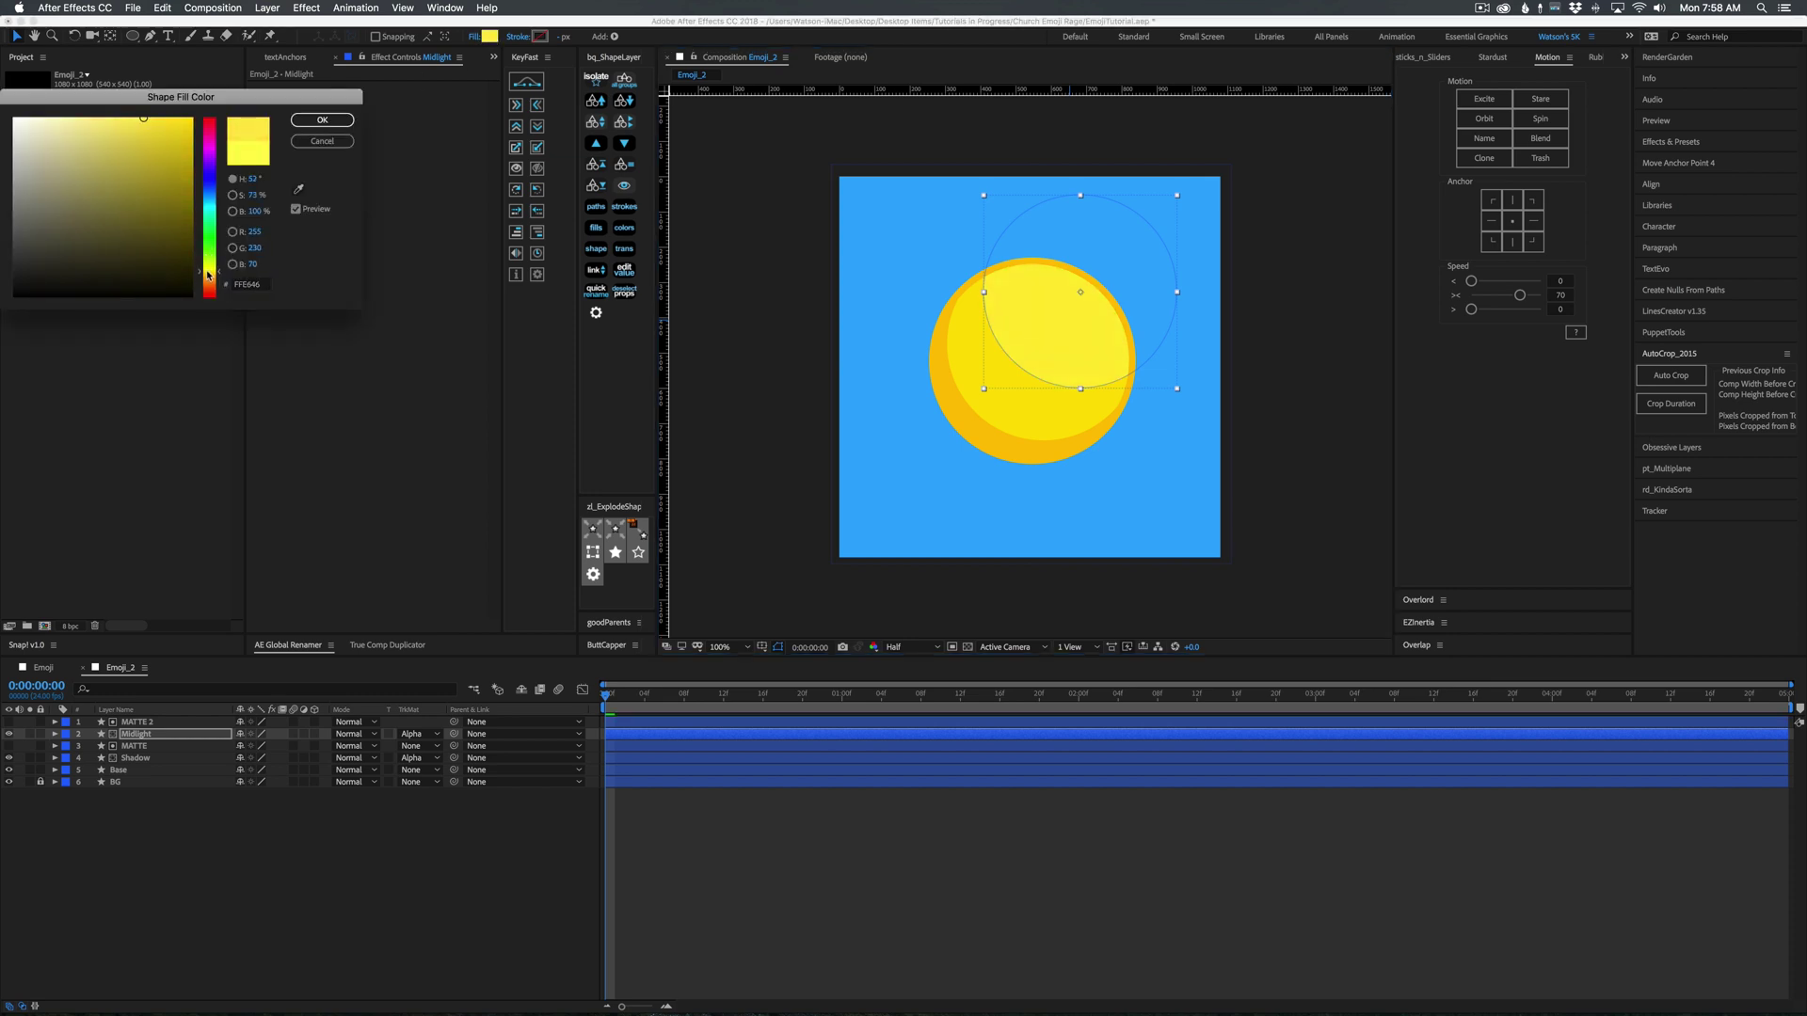
click(322, 120)
click(847, 826)
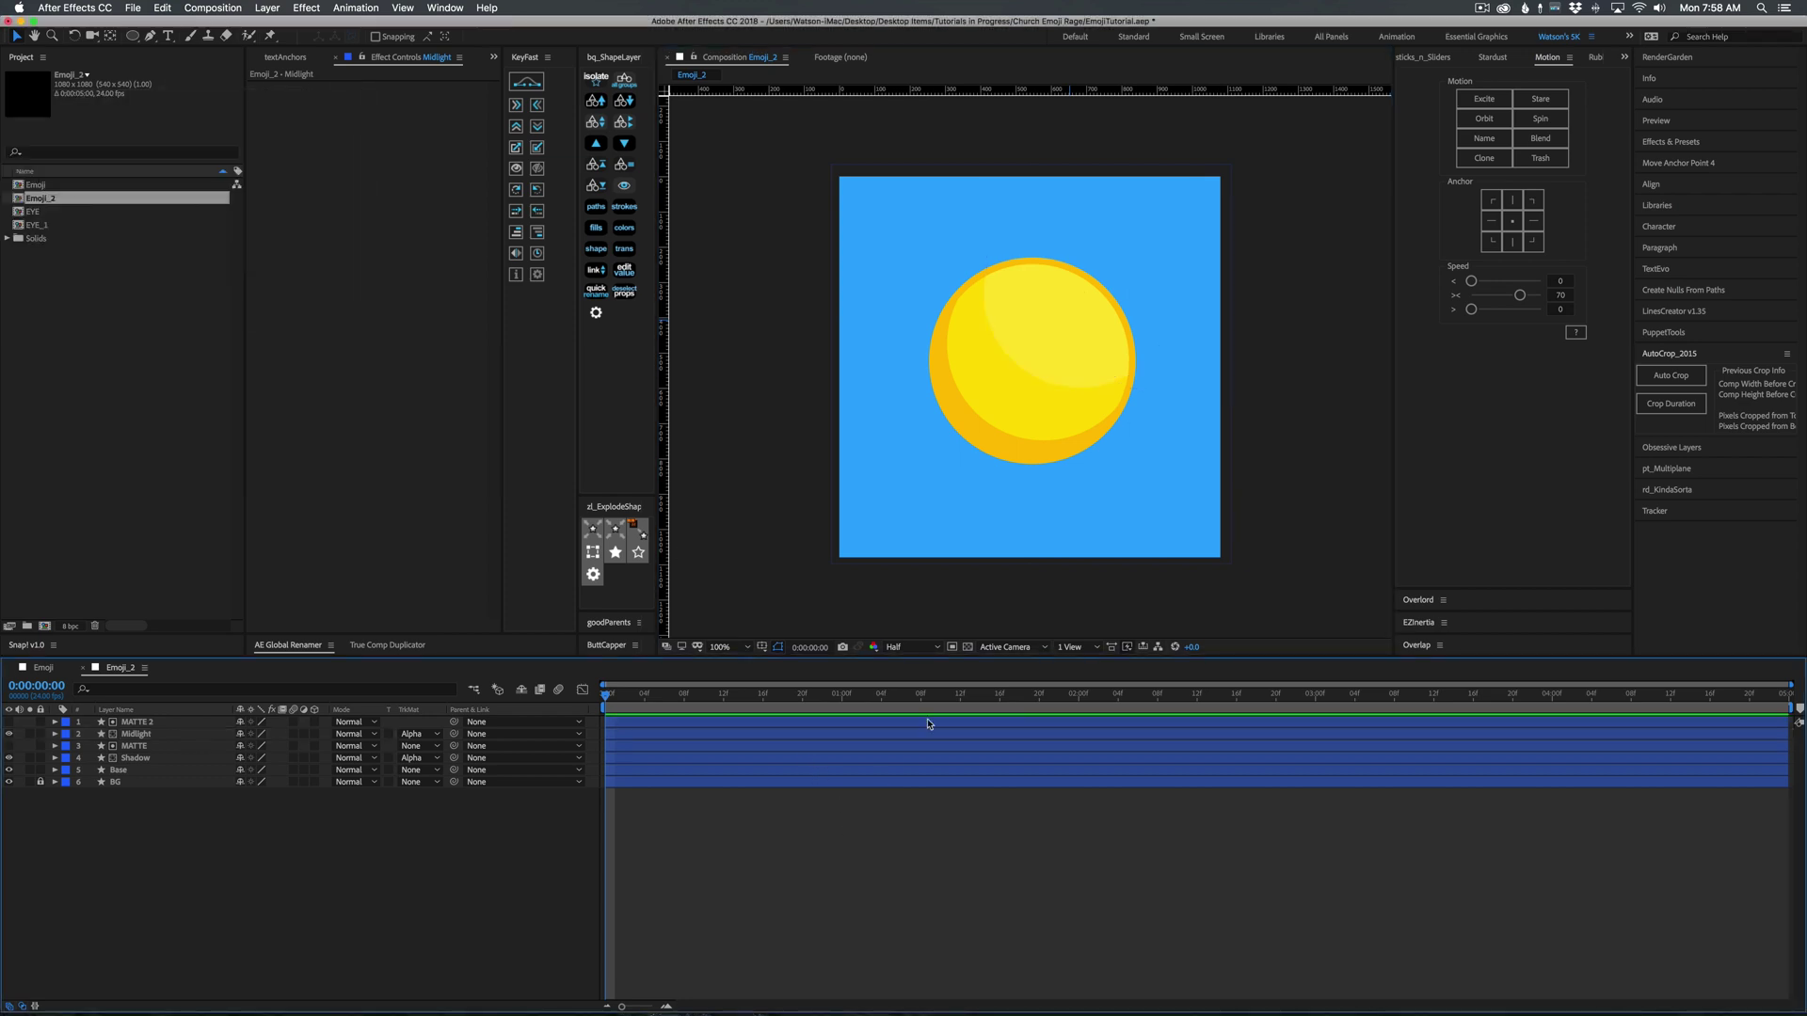
Nudge the Midlight circle slightly further up and right and centre its anchor point on the circle.
click(1080, 367)
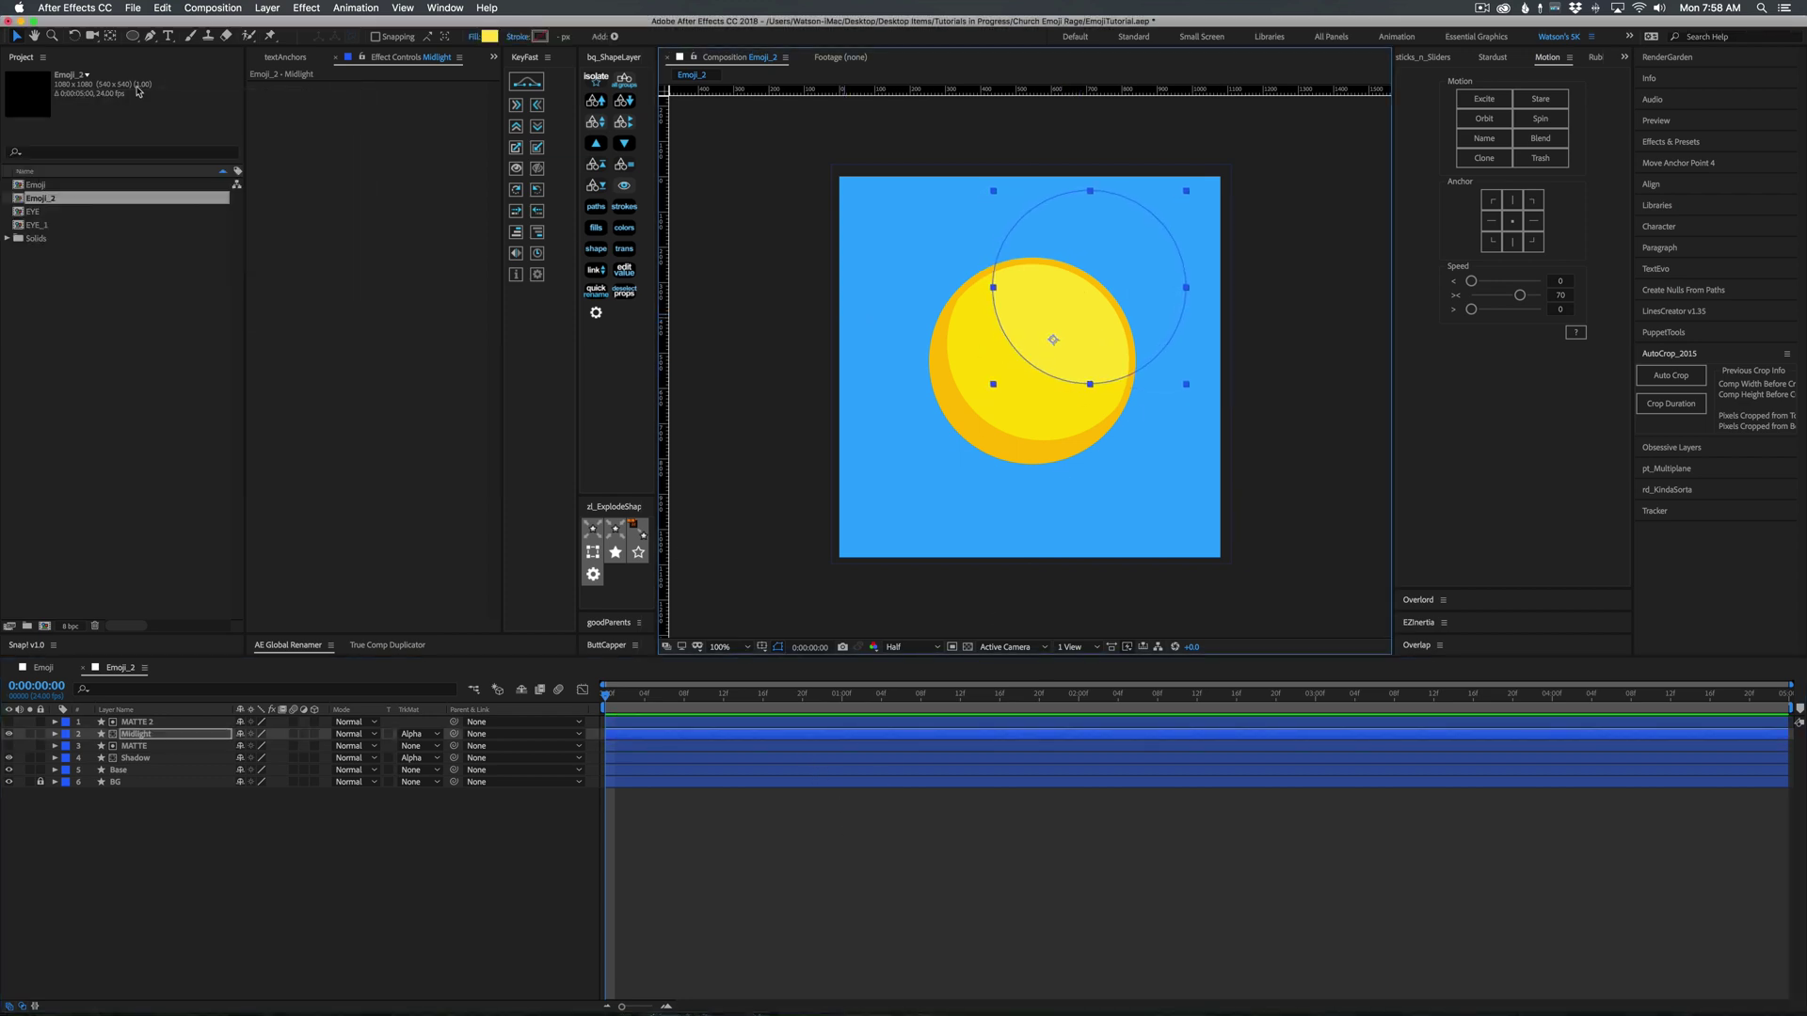
click(113, 36)
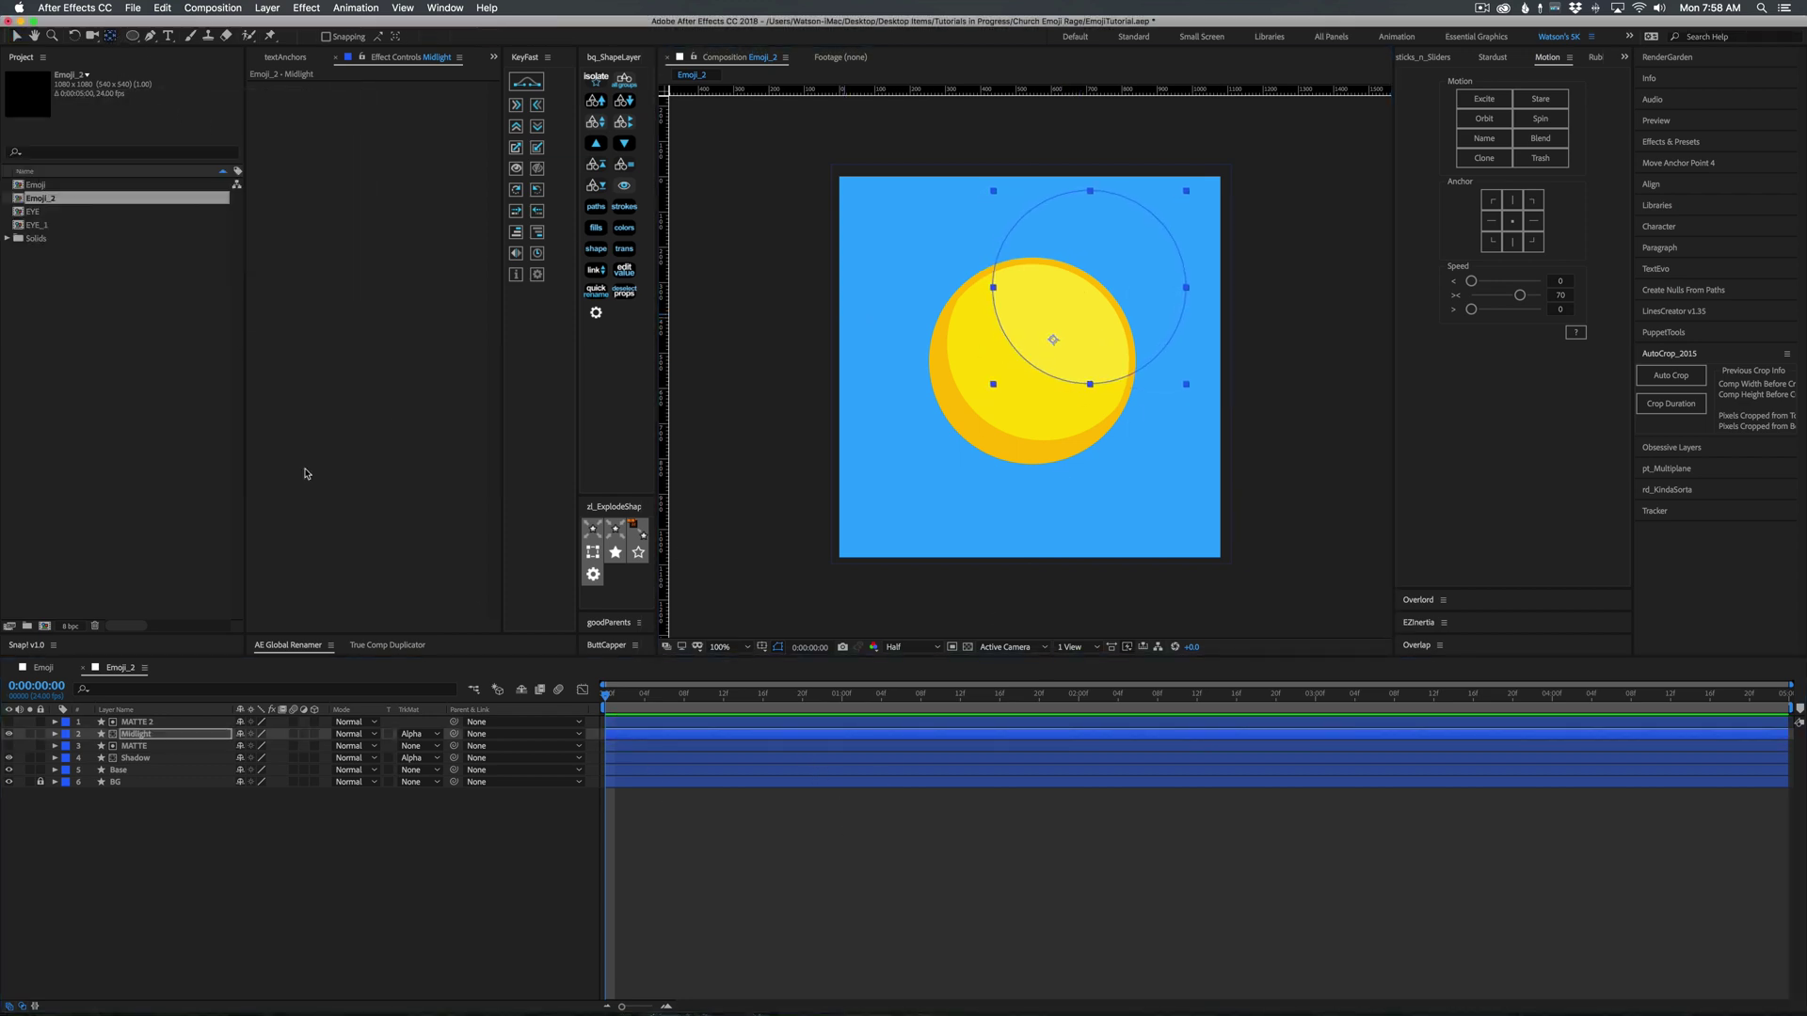
click(247, 819)
click(140, 735)
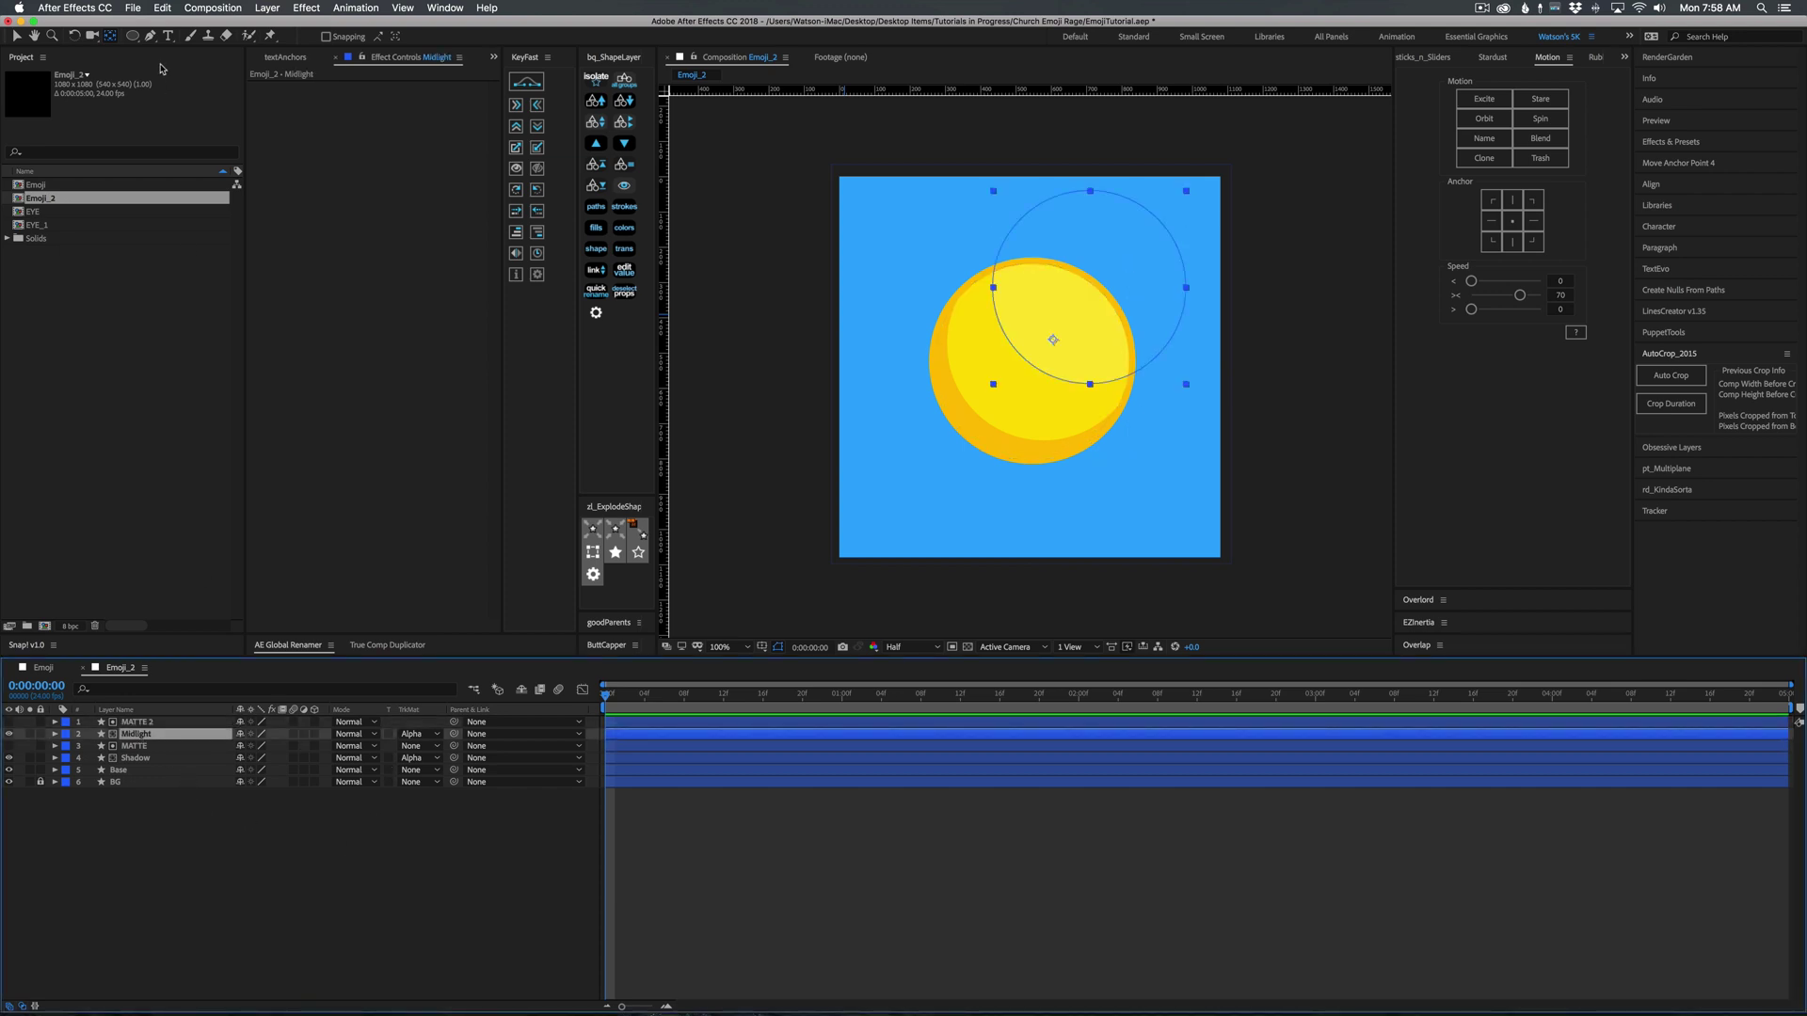
click(702, 858)
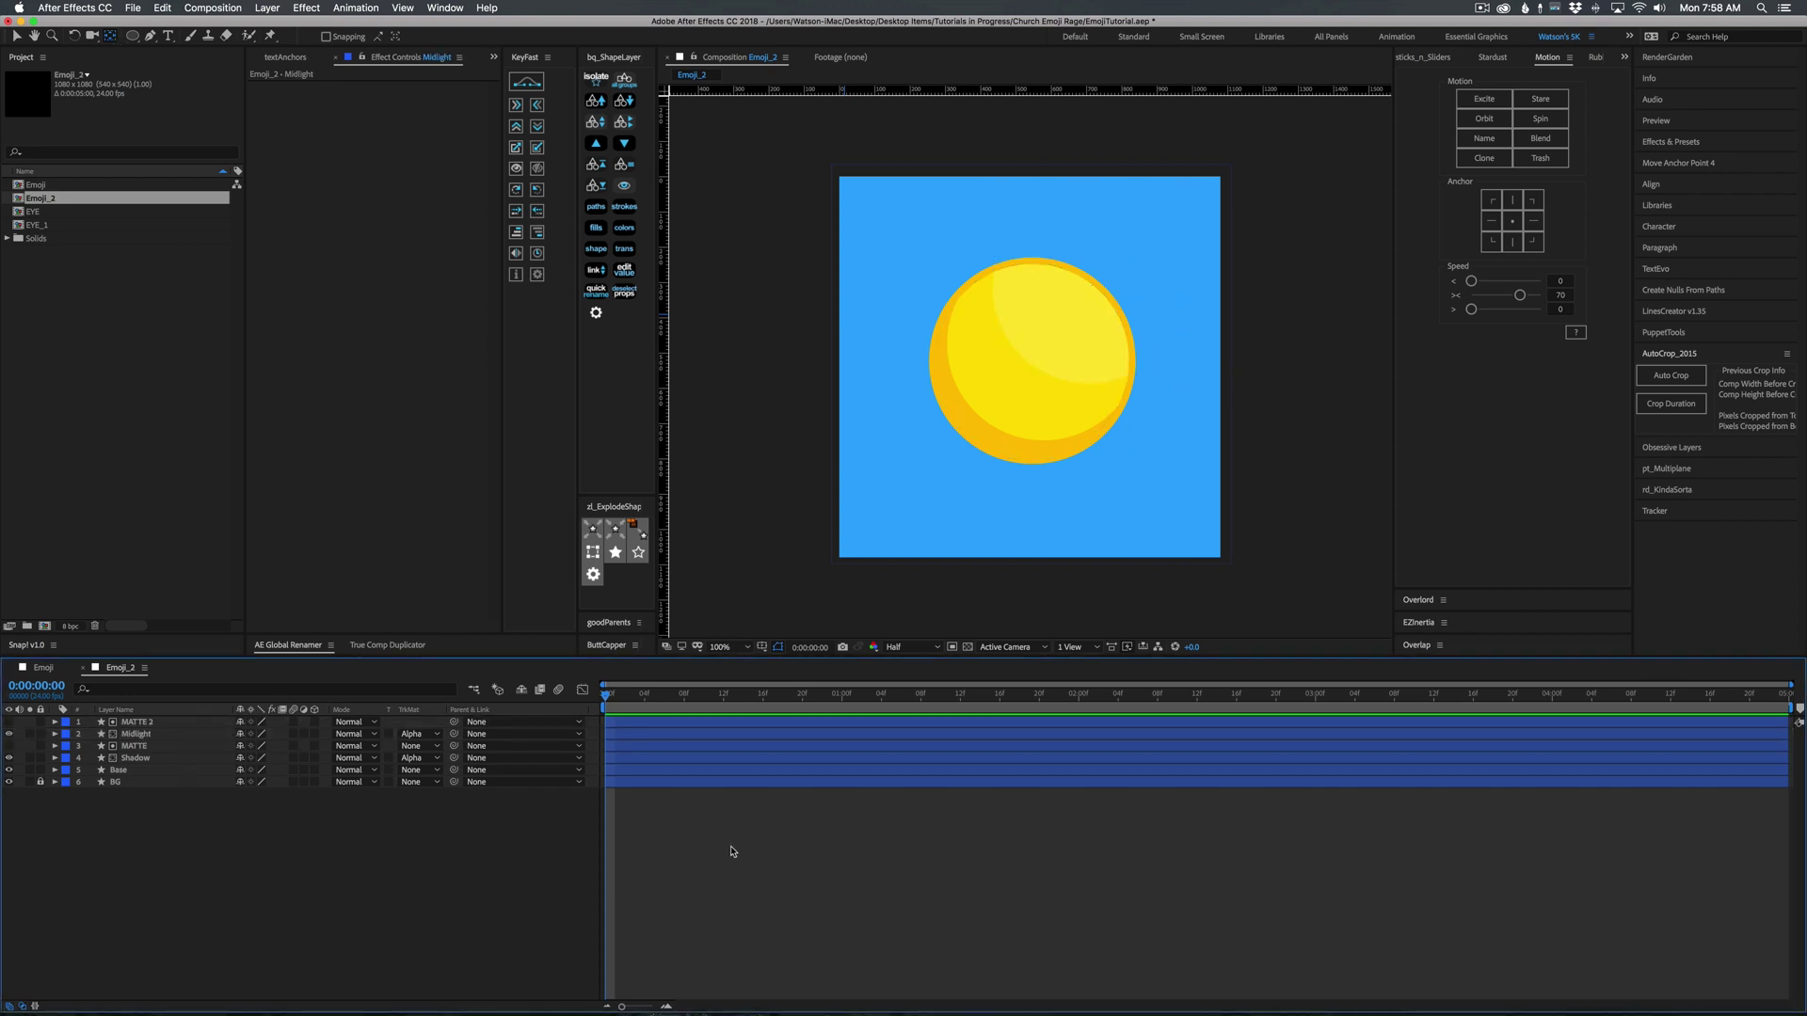
key(v)
click(1089, 348)
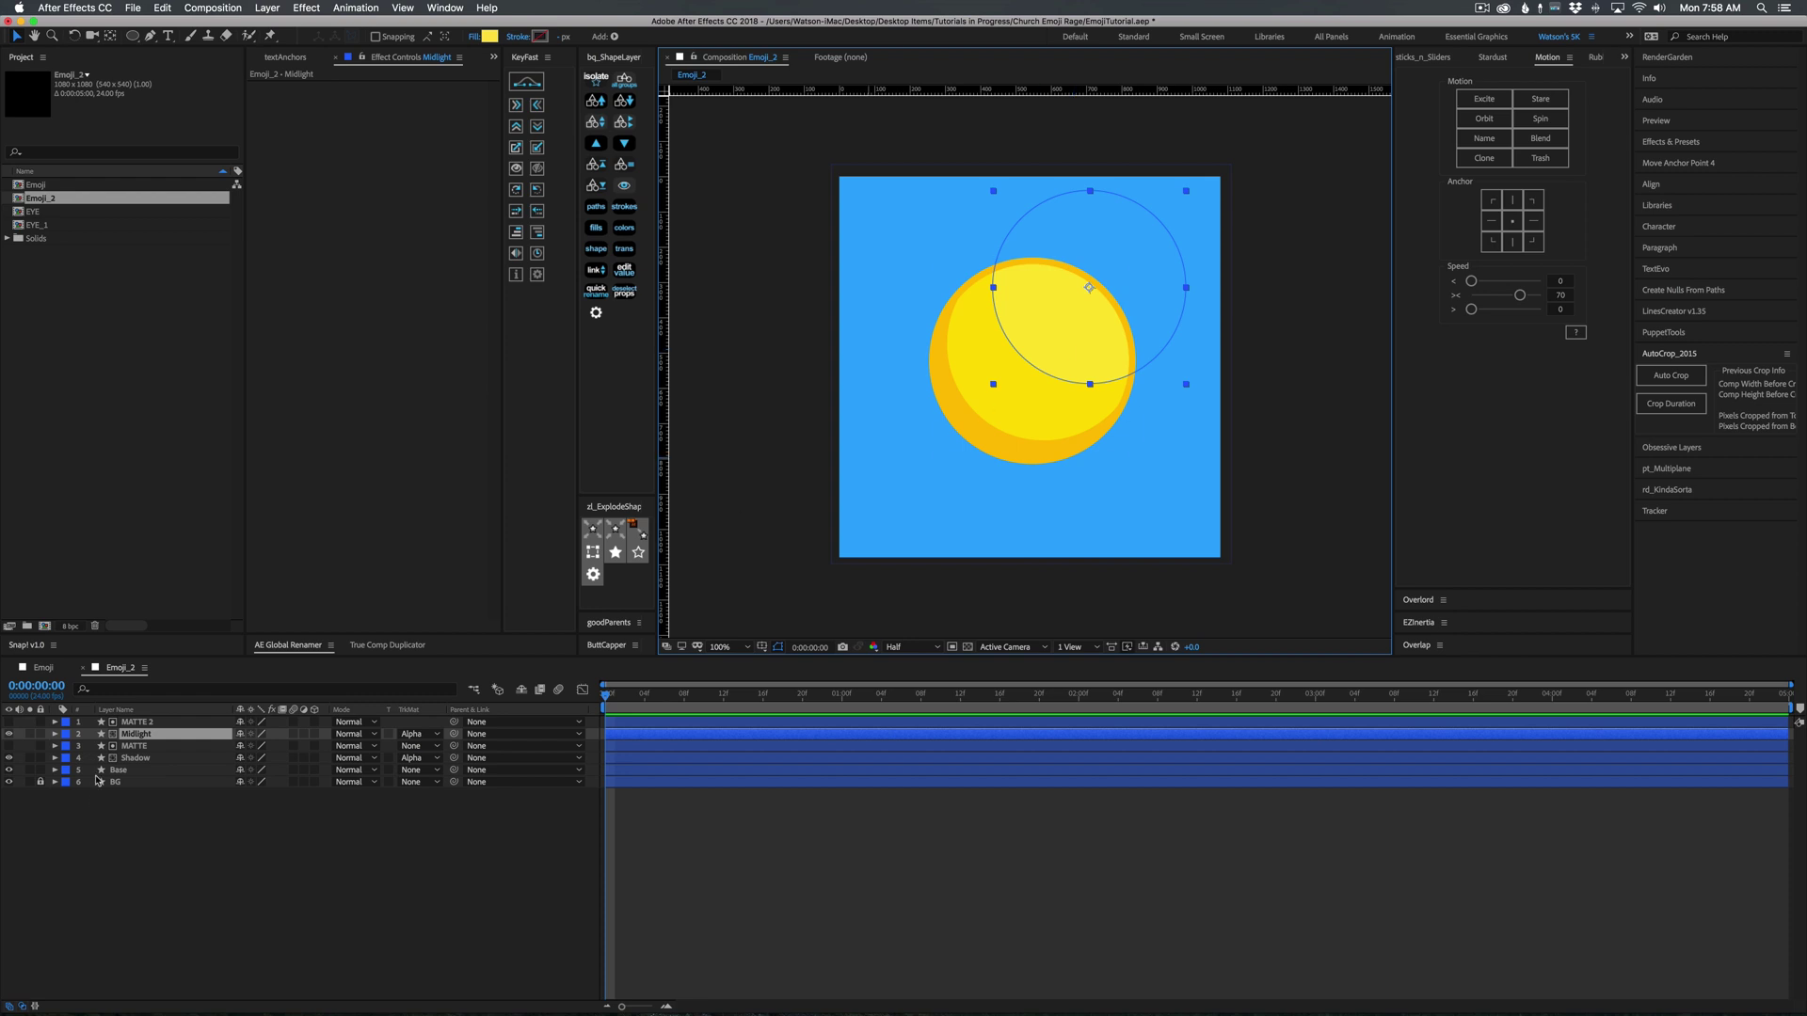
Duplicate the MATTE 2 and Midlight layers together and rename the Midlight copy to Highlight.
click(141, 725)
shift+click(141, 735)
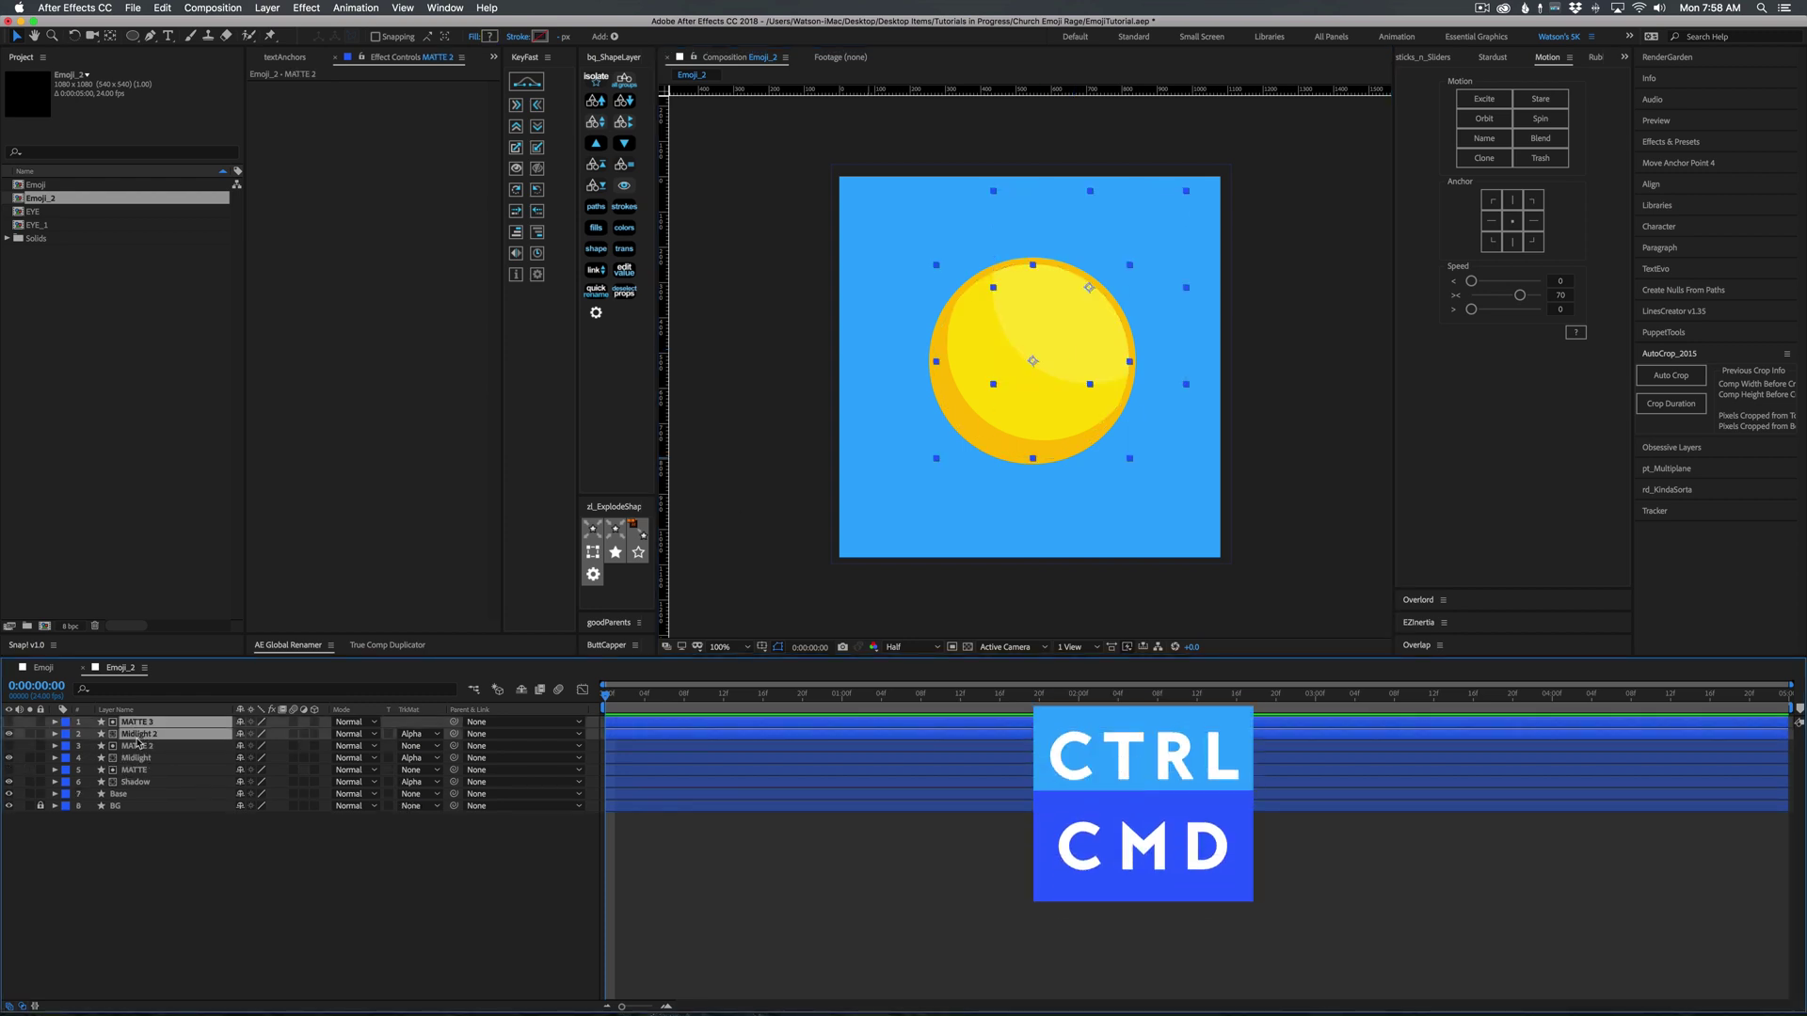
key(super+d)
click(139, 735)
key(Return)
text(High)
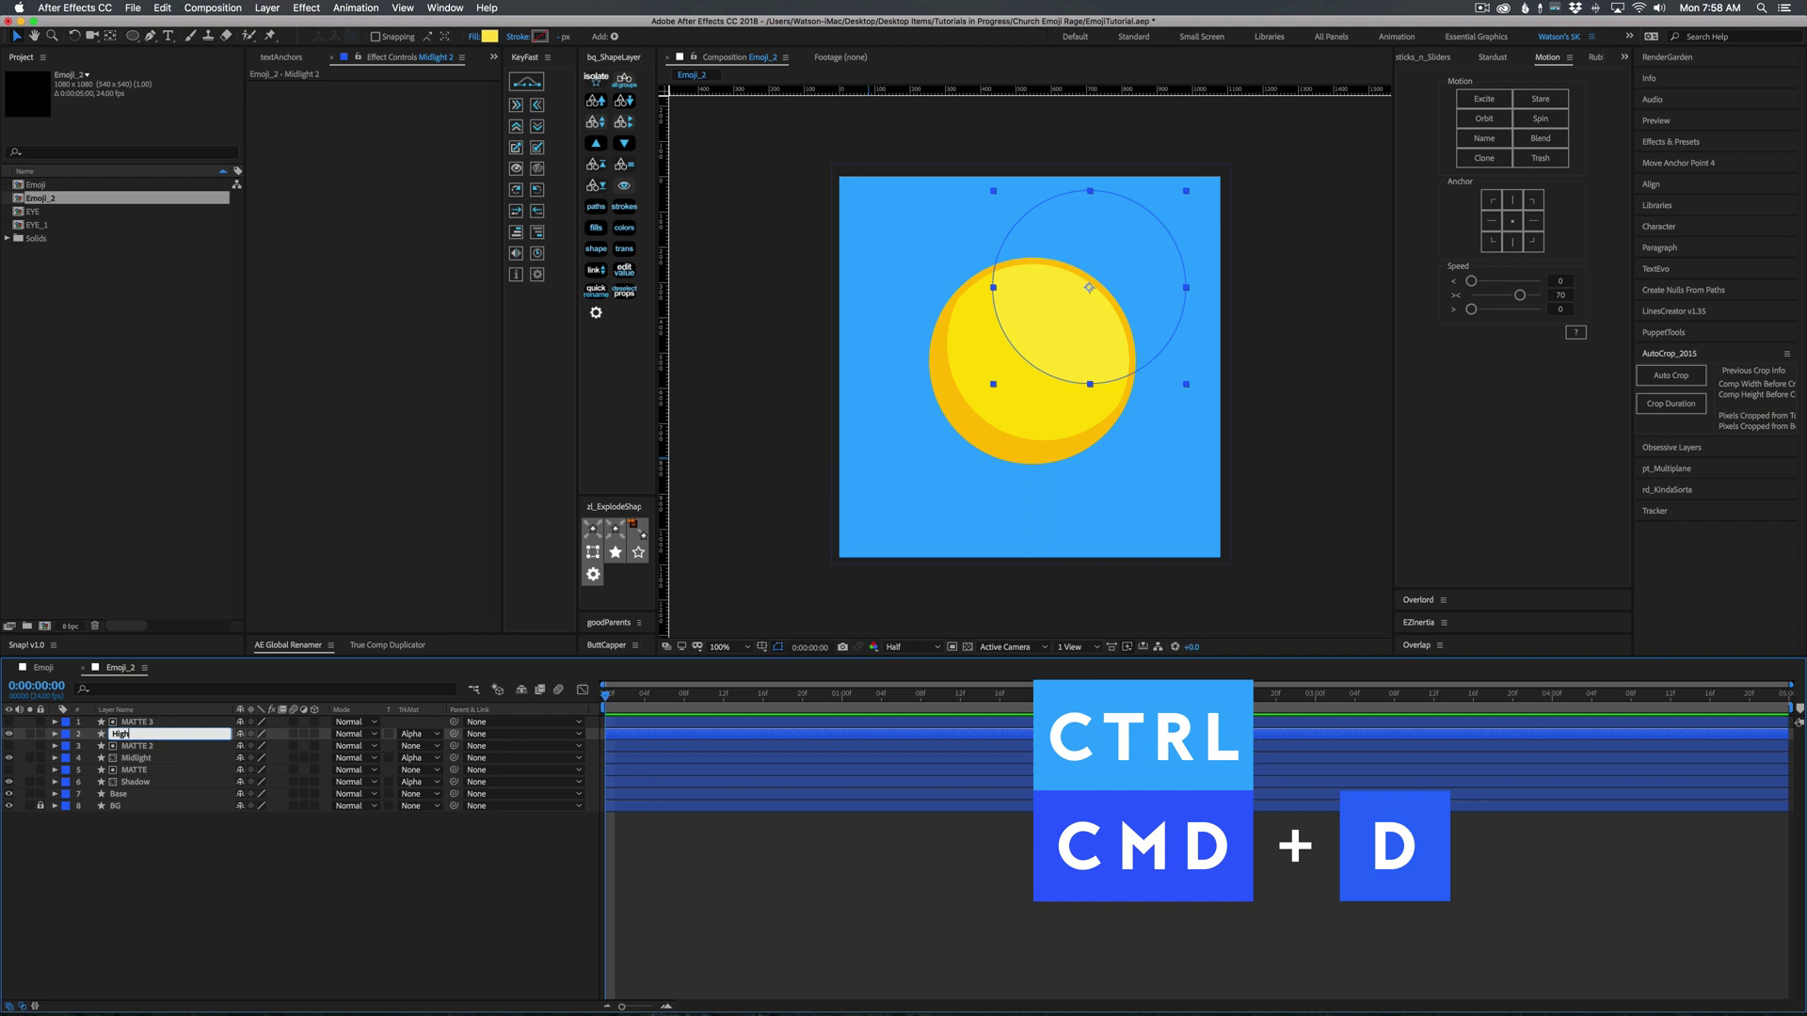
text(light)
key(Return)
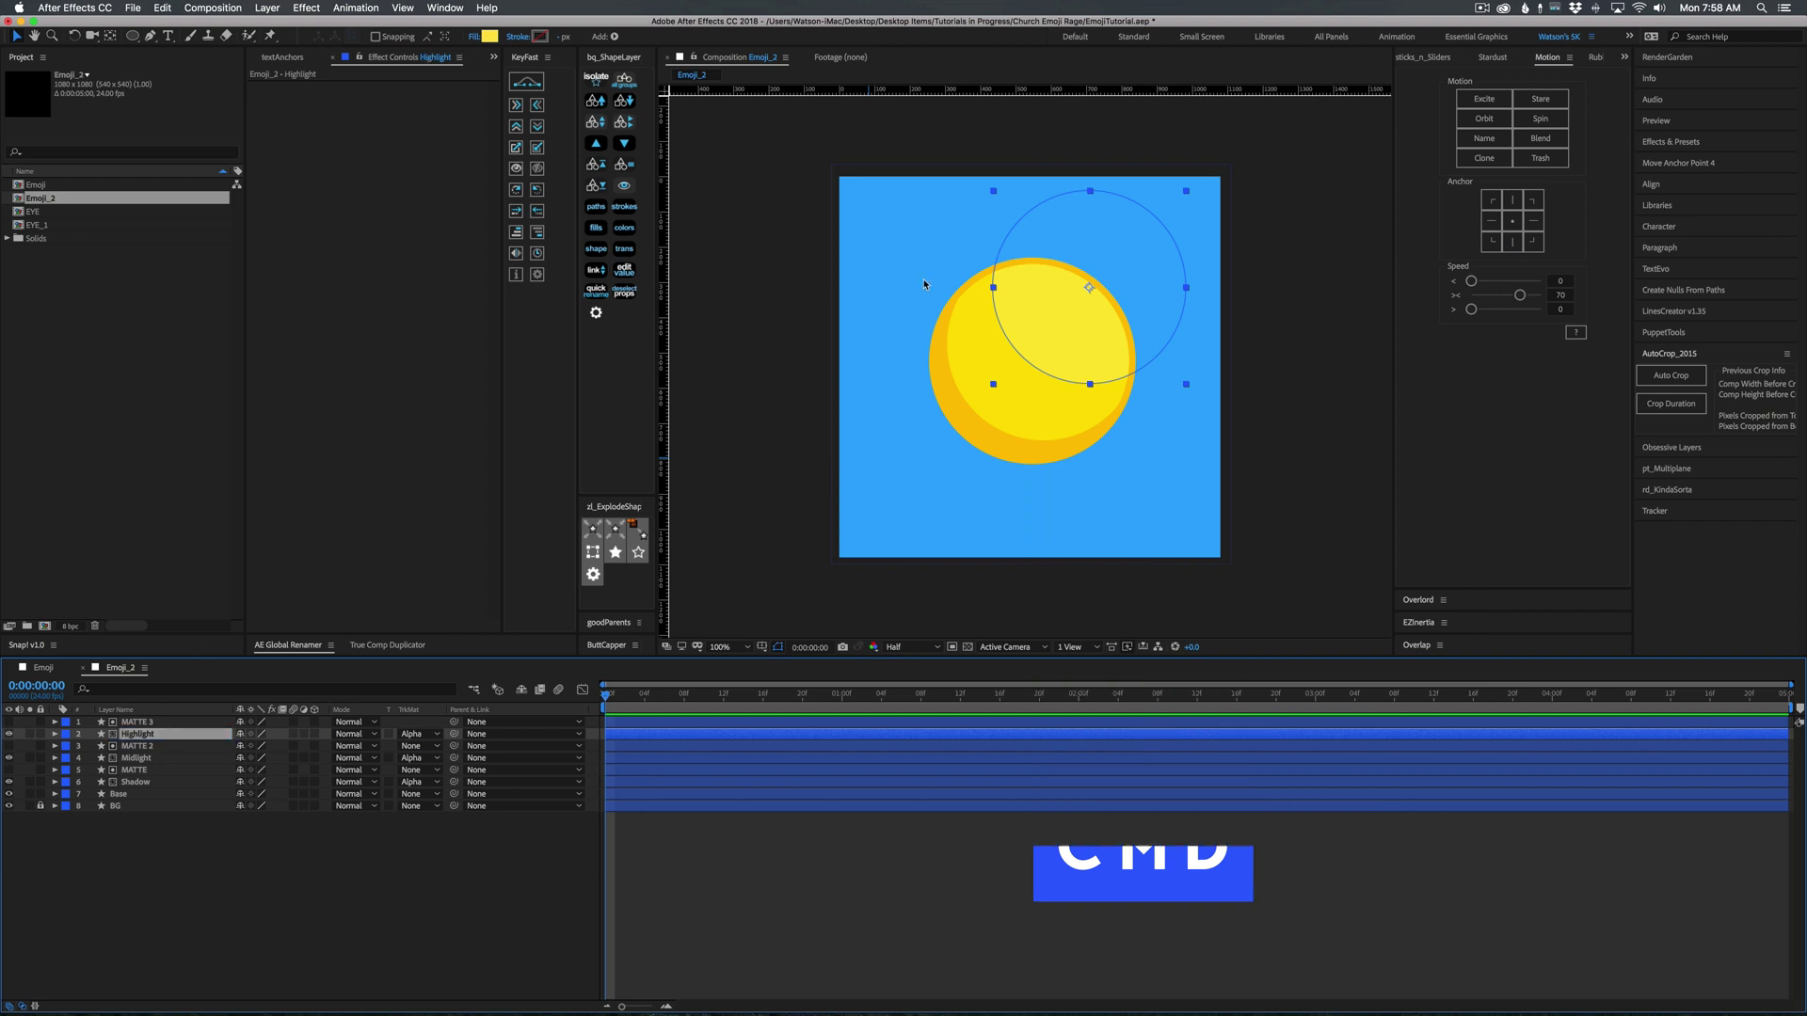
Shrink the Highlight circle to a small spot in the face's upper right and set its fill to FBE879.
click(1188, 192)
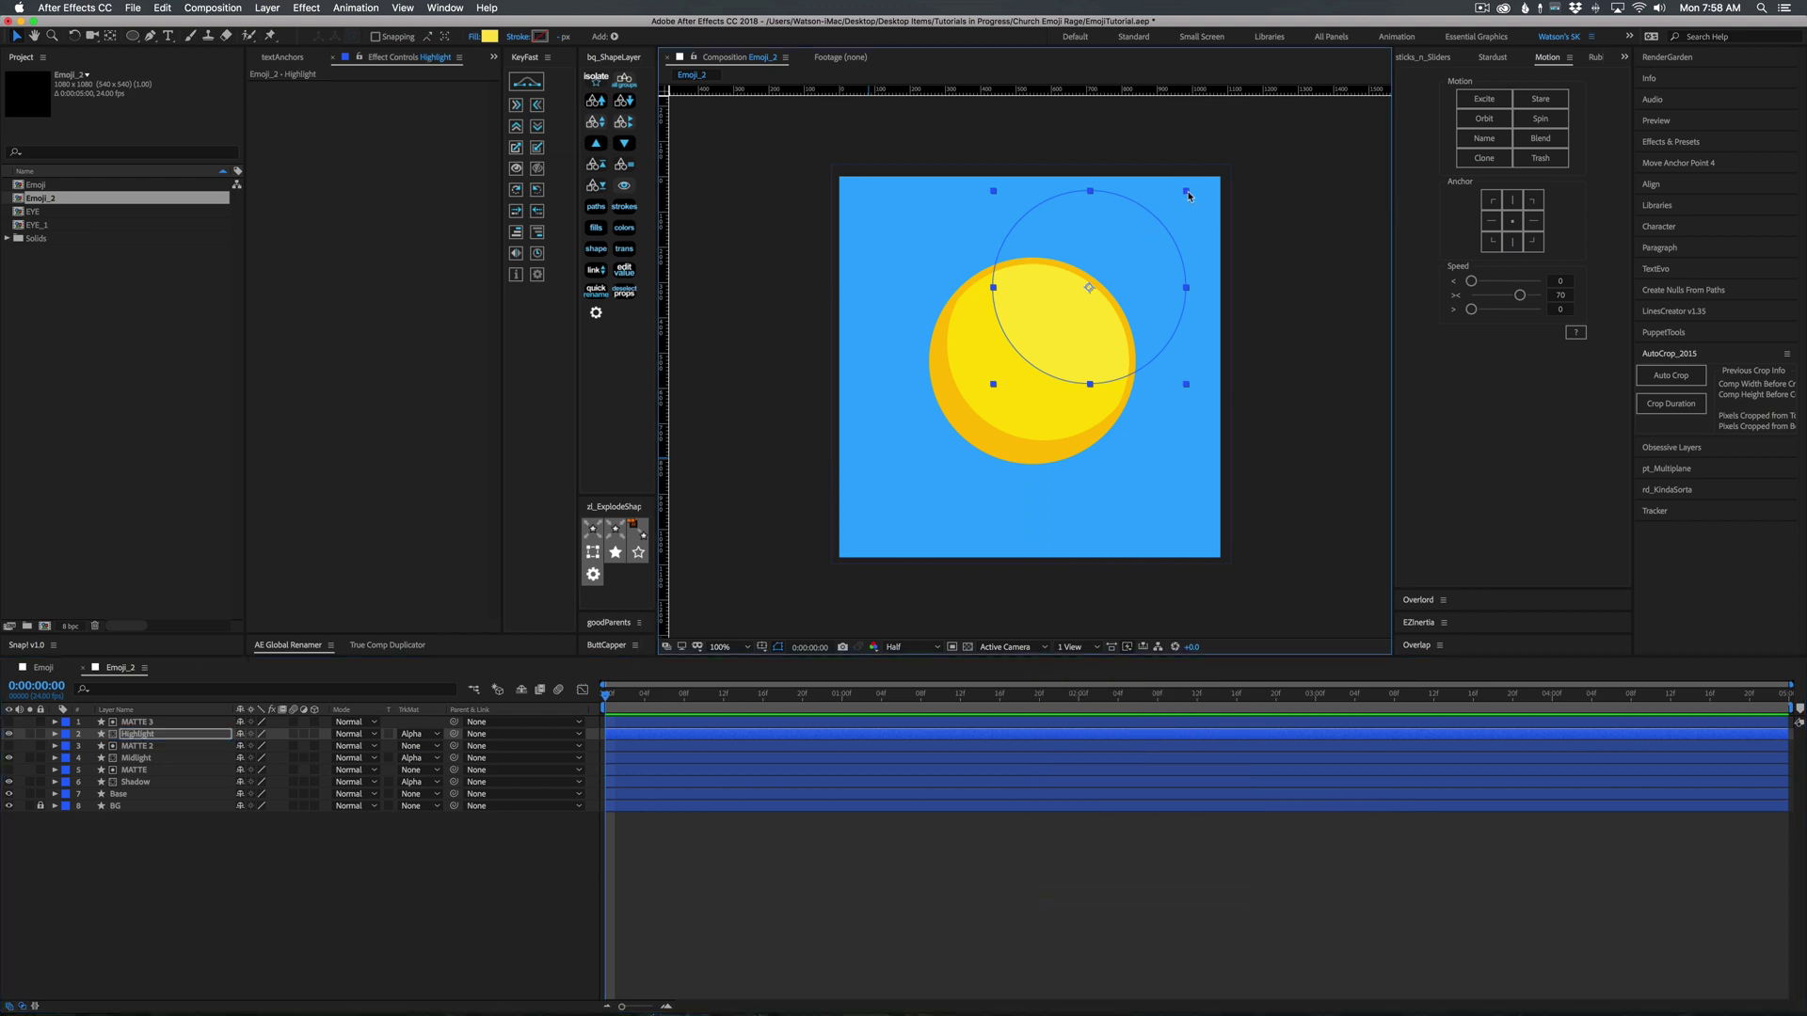
drag(1188, 192, 1082, 297)
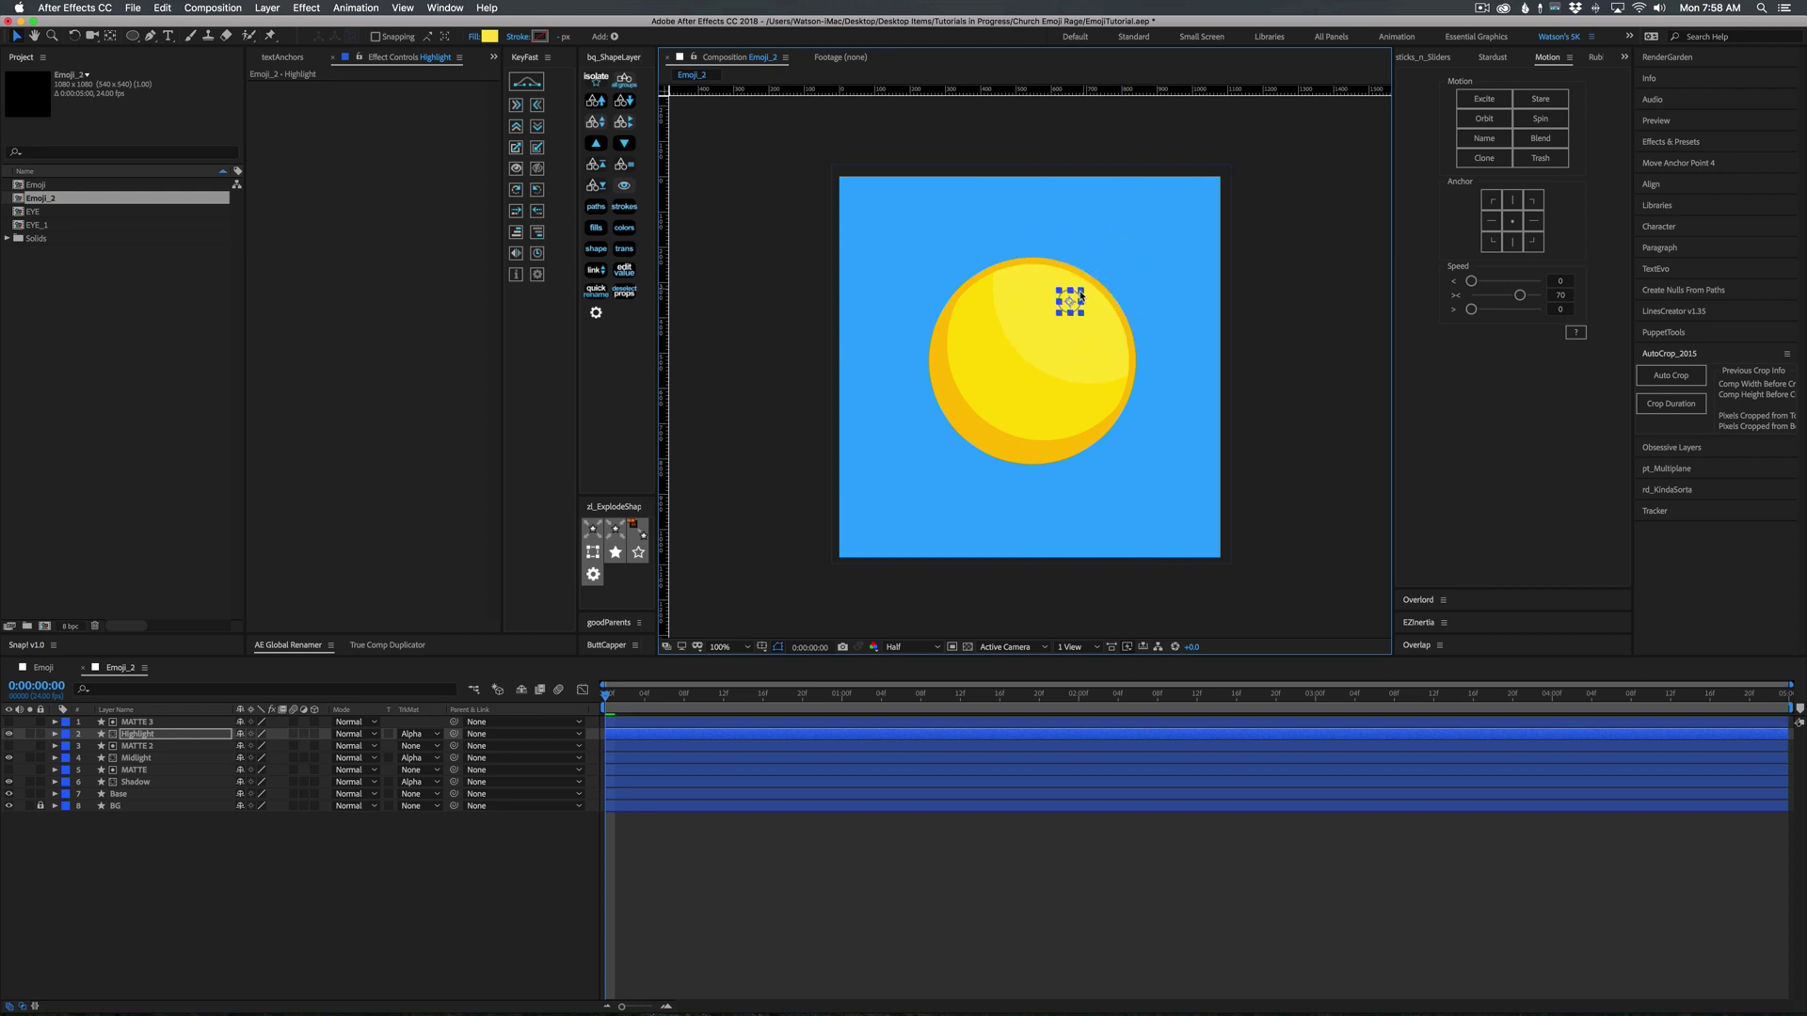
click(490, 37)
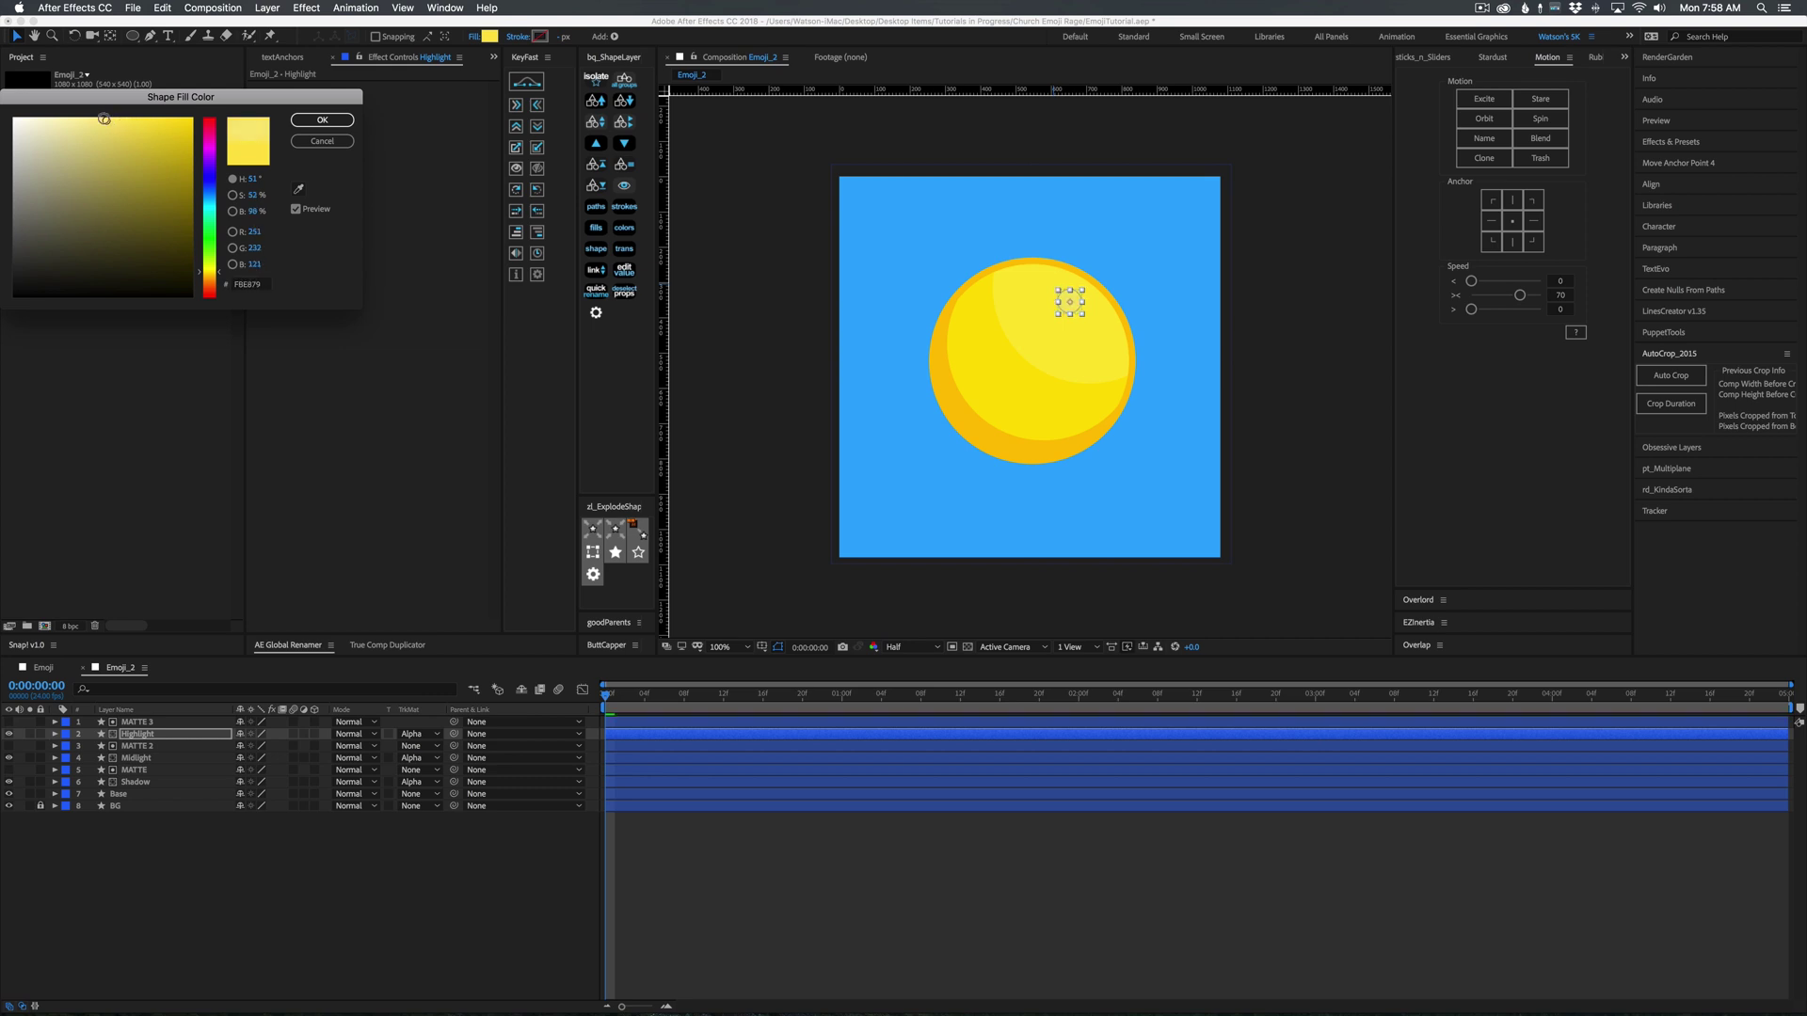
click(322, 119)
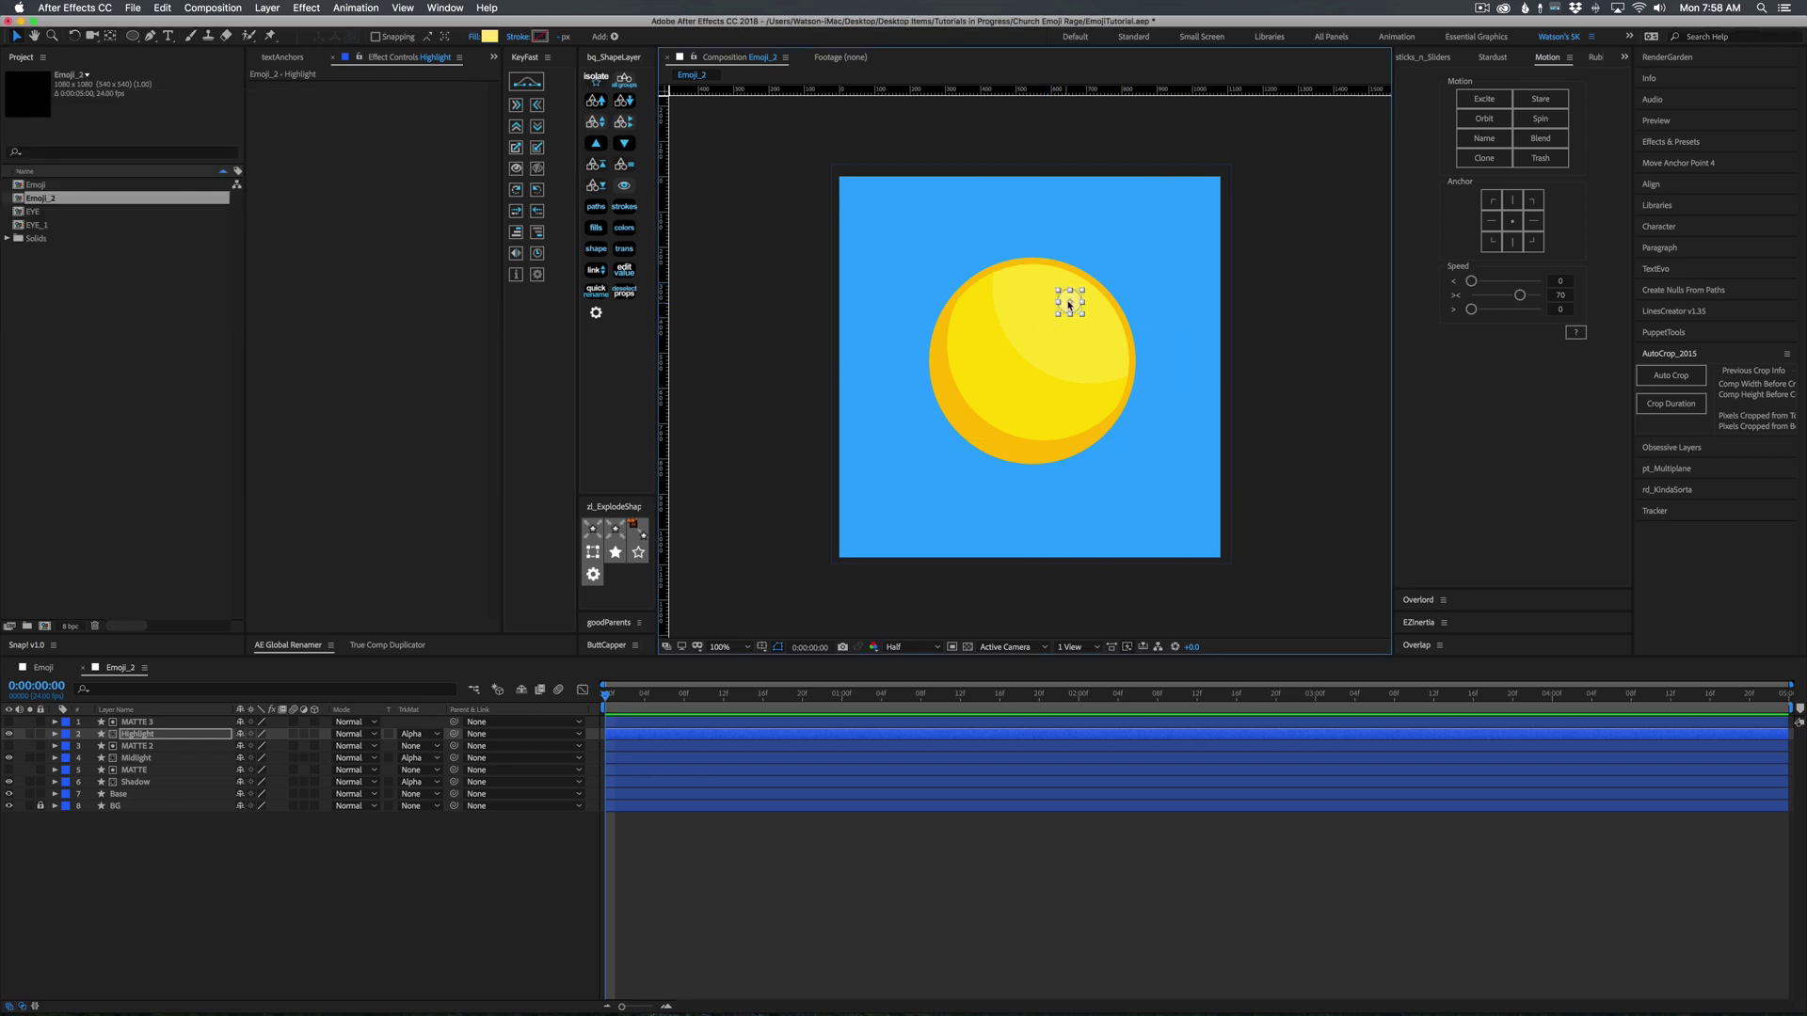
Duplicate the ellipse inside the Highlight layer, shrink the copy and place it just below and right of the original spot.
click(55, 734)
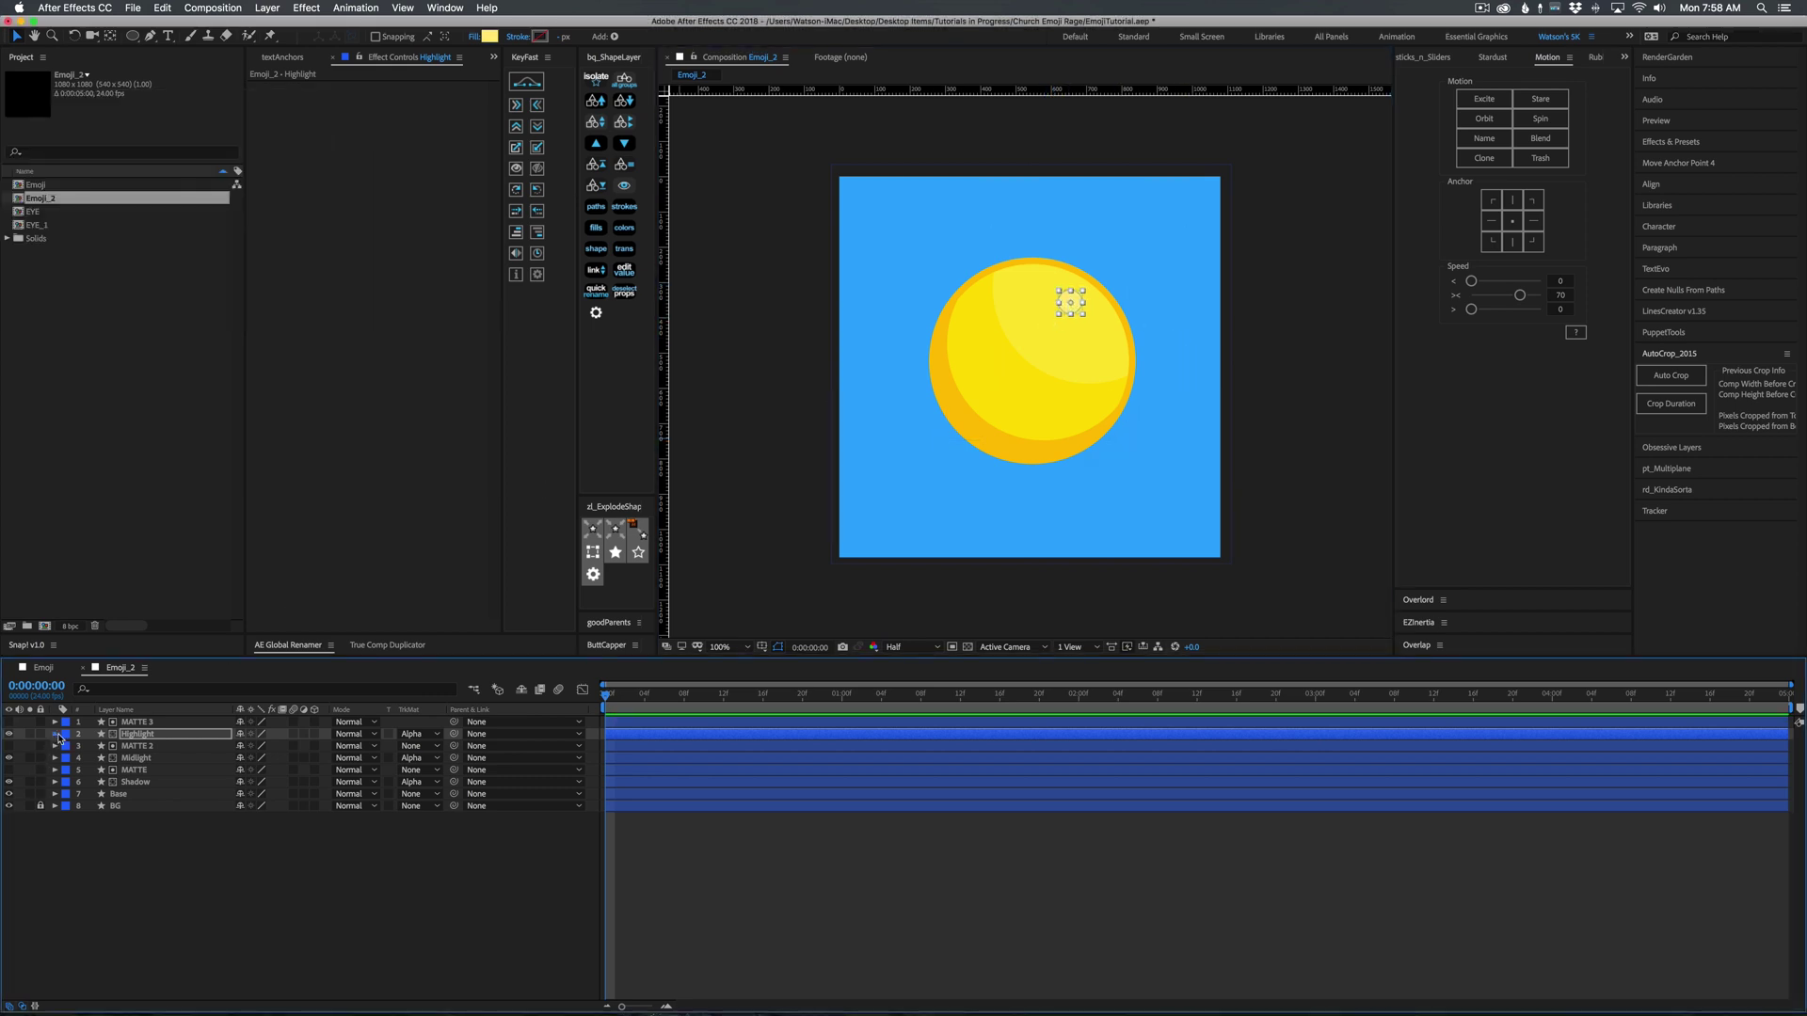
click(69, 747)
click(68, 748)
click(101, 759)
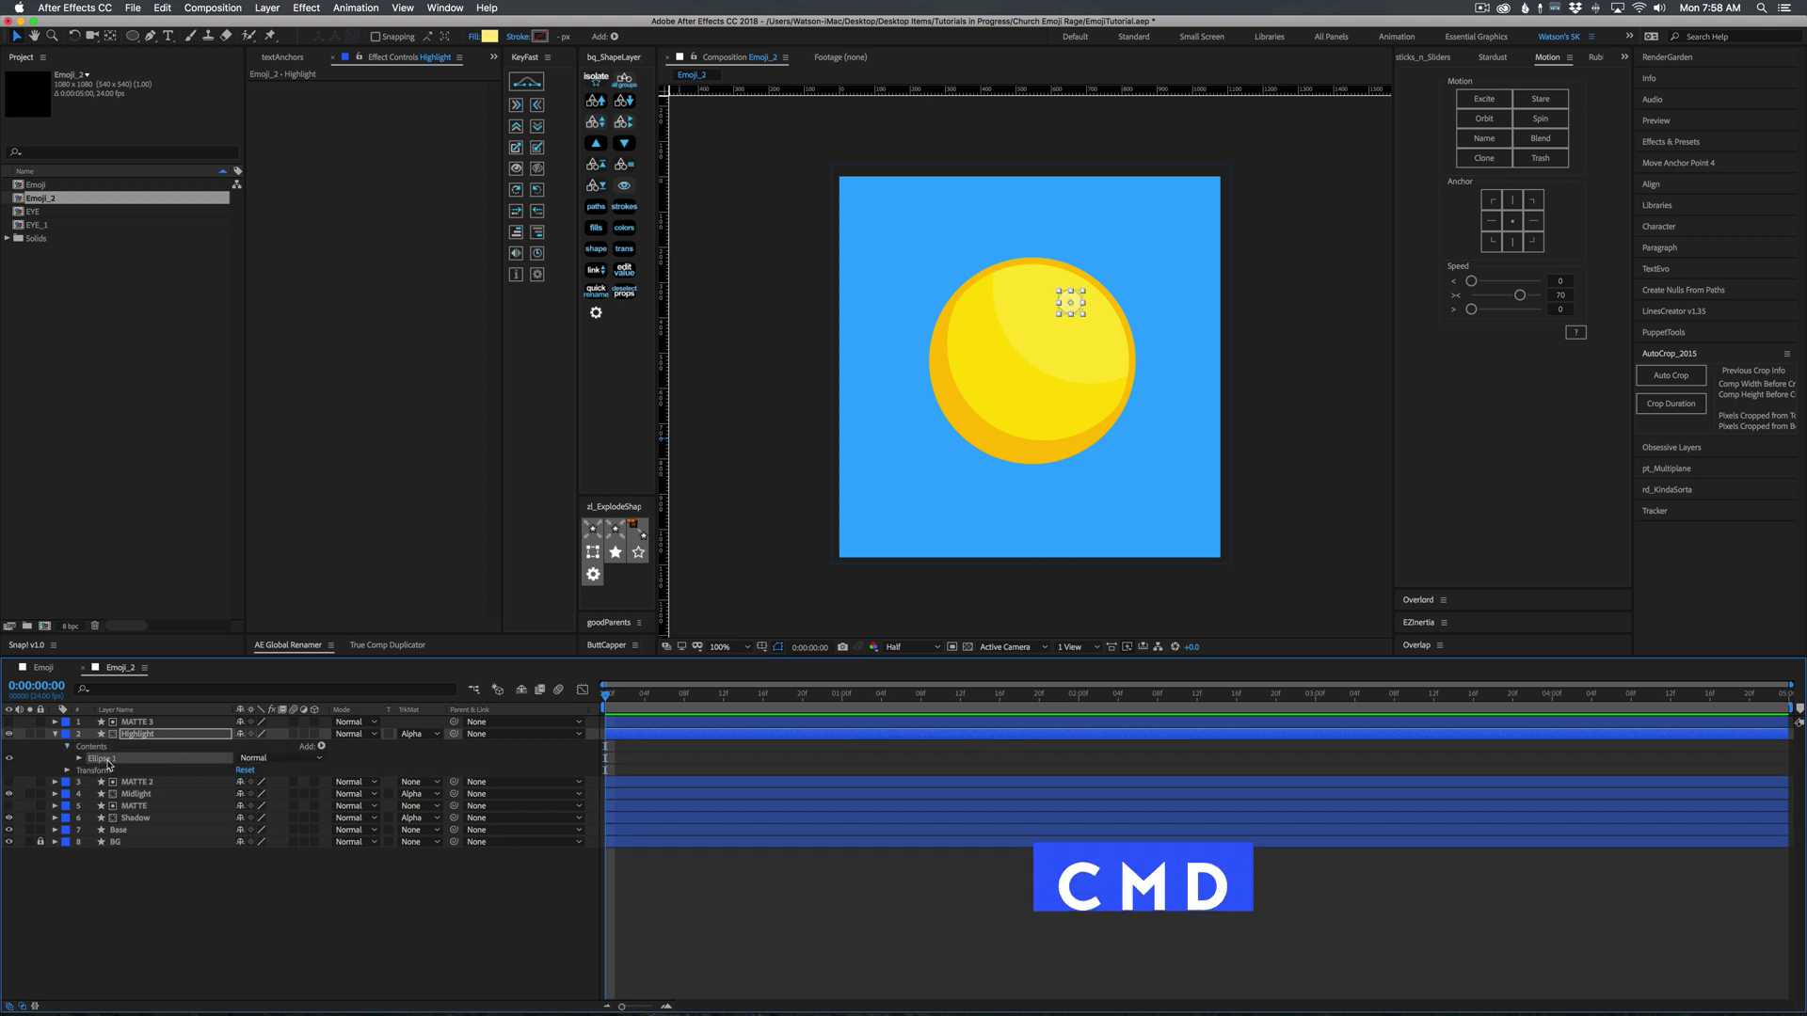
key(super+d)
drag(1082, 317, 1094, 322)
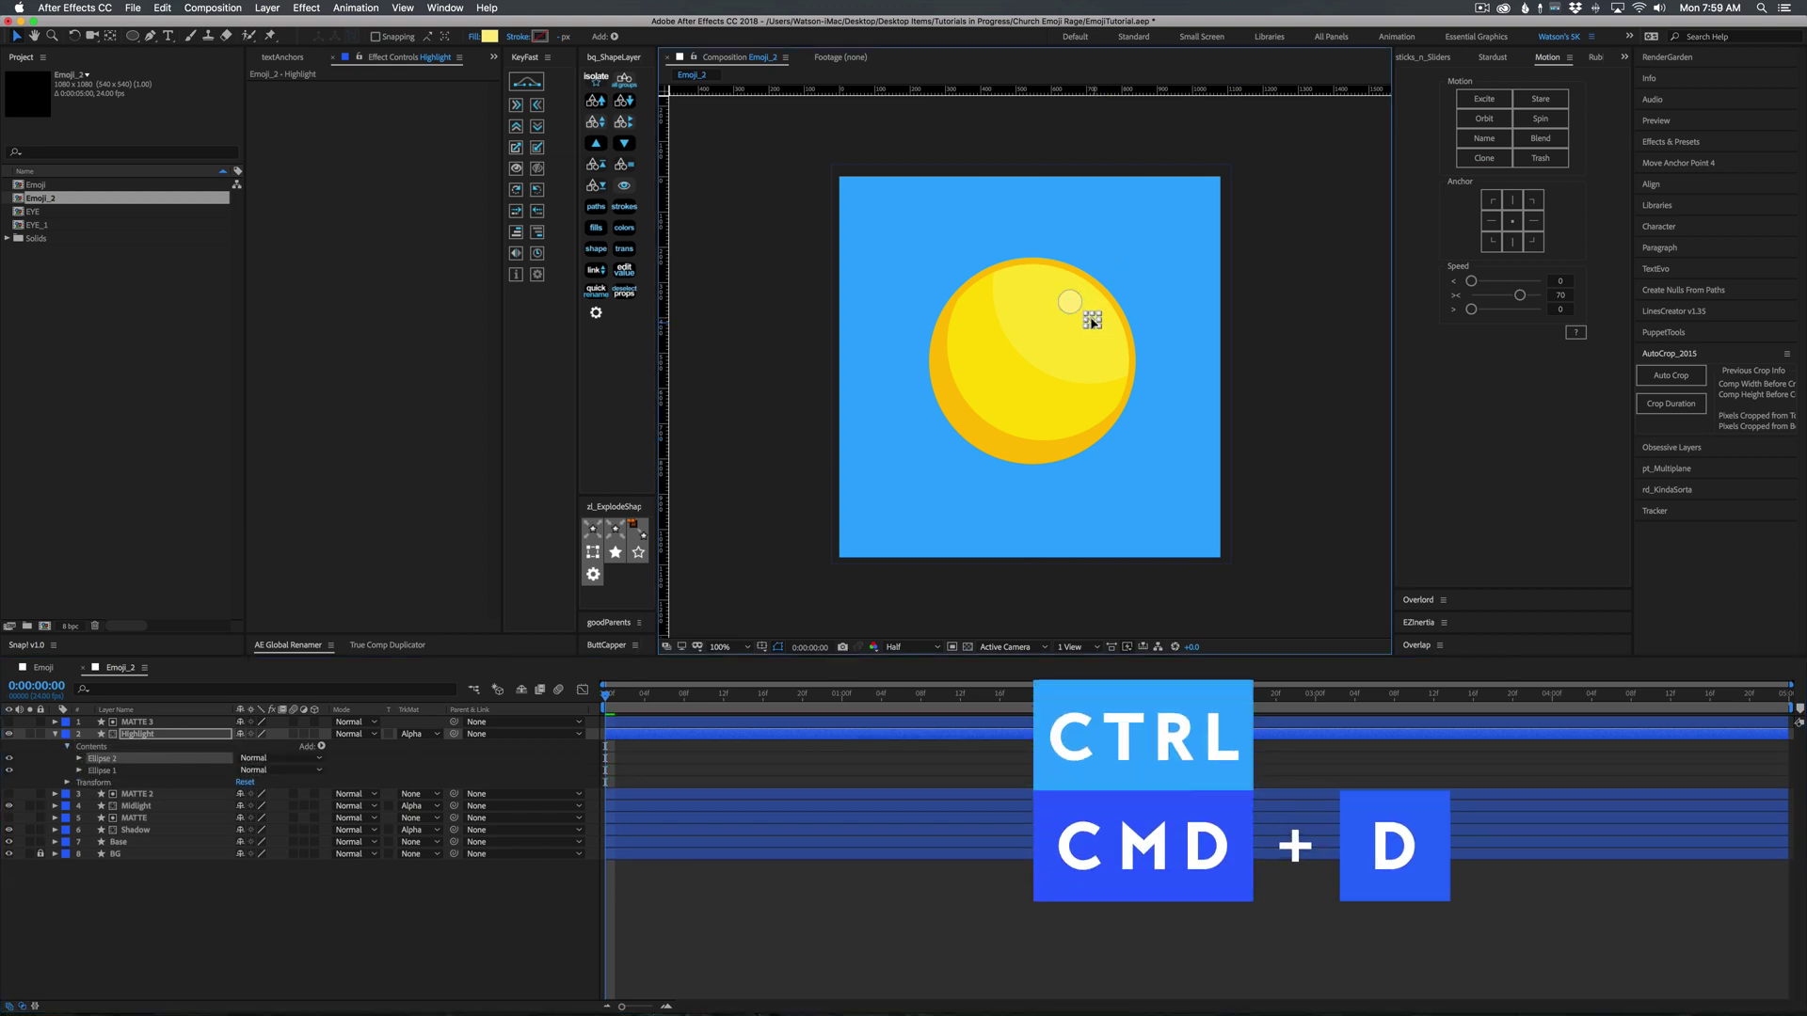
click(1035, 946)
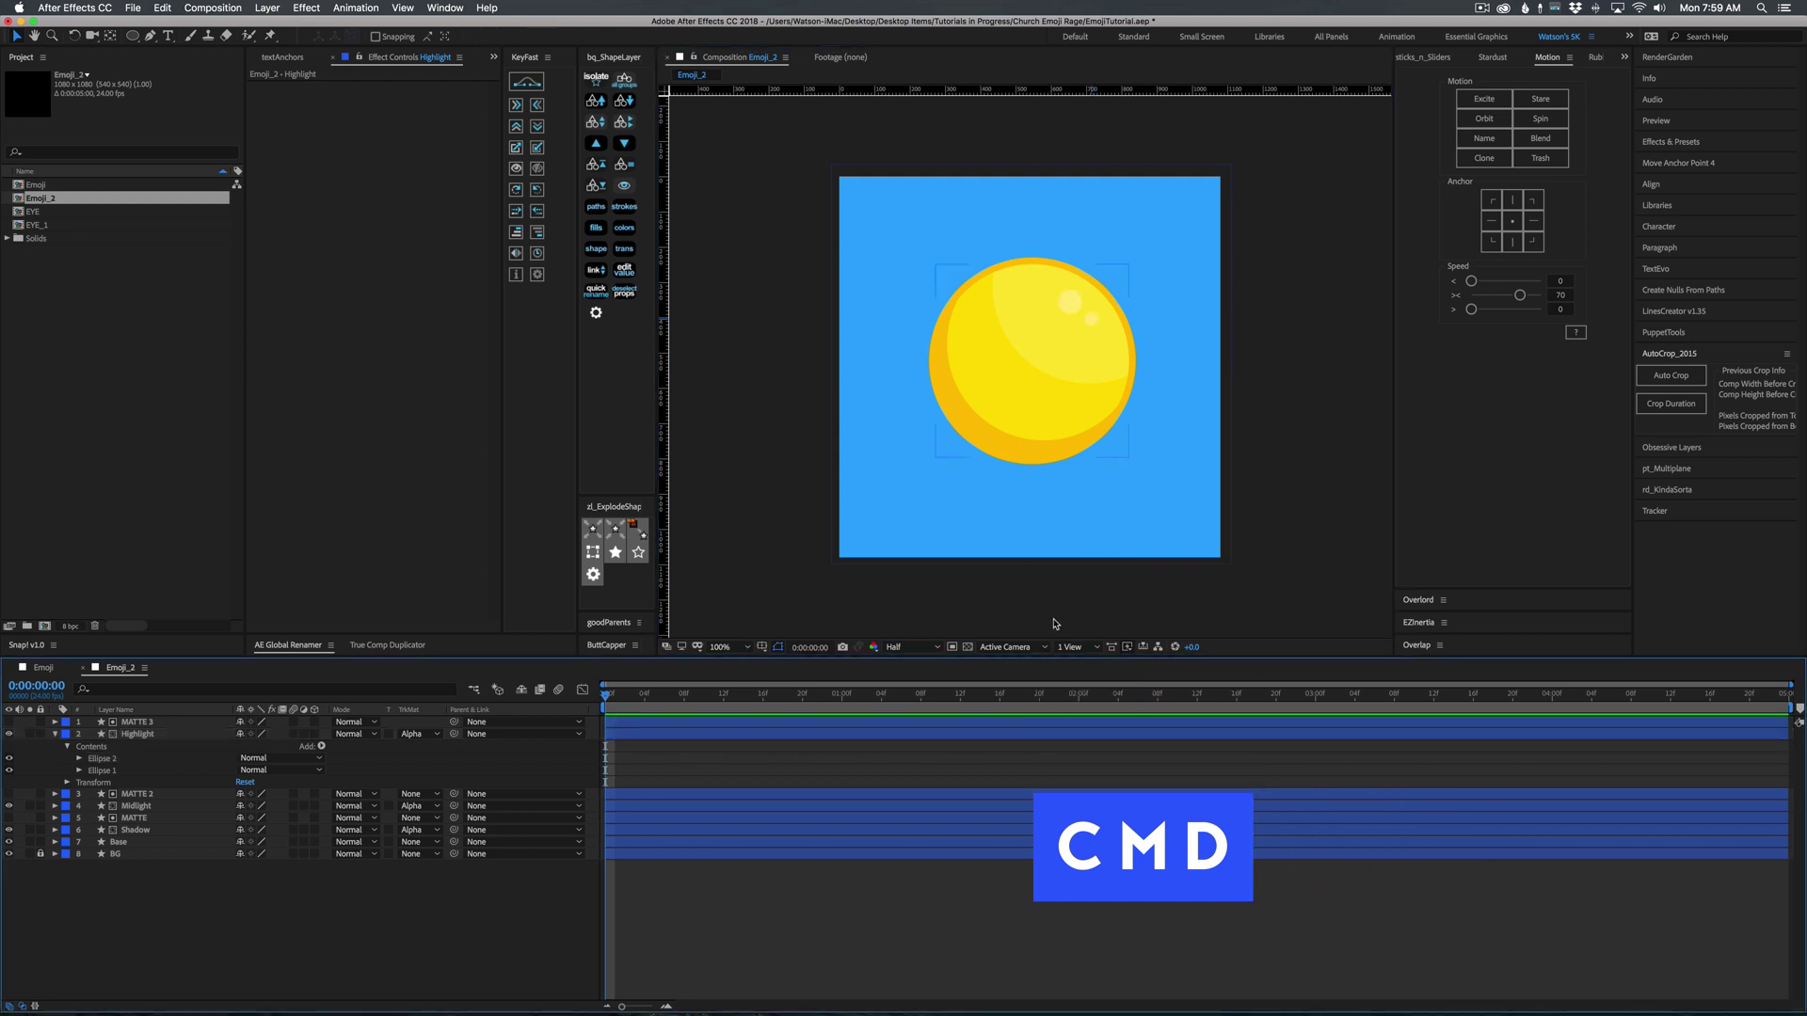
Nudge the Midlight circle slightly to the right and collapse the Highlight layer's properties.
click(1079, 362)
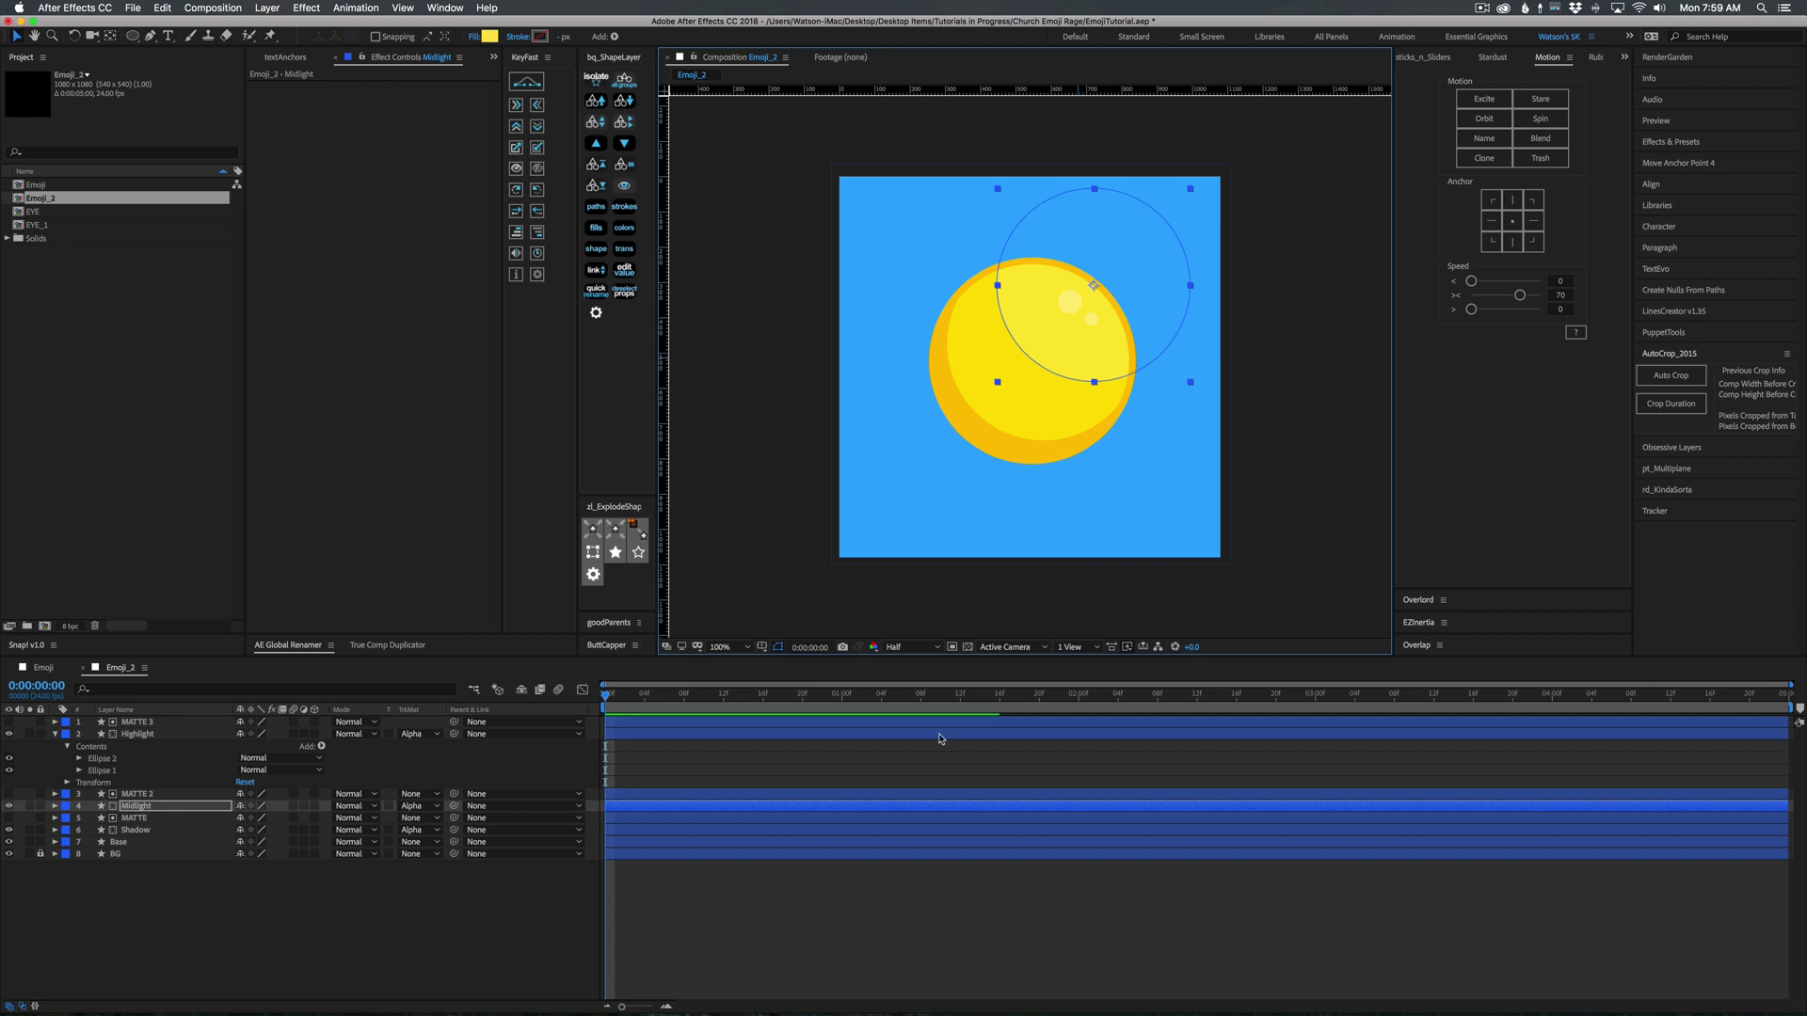
click(896, 852)
click(62, 744)
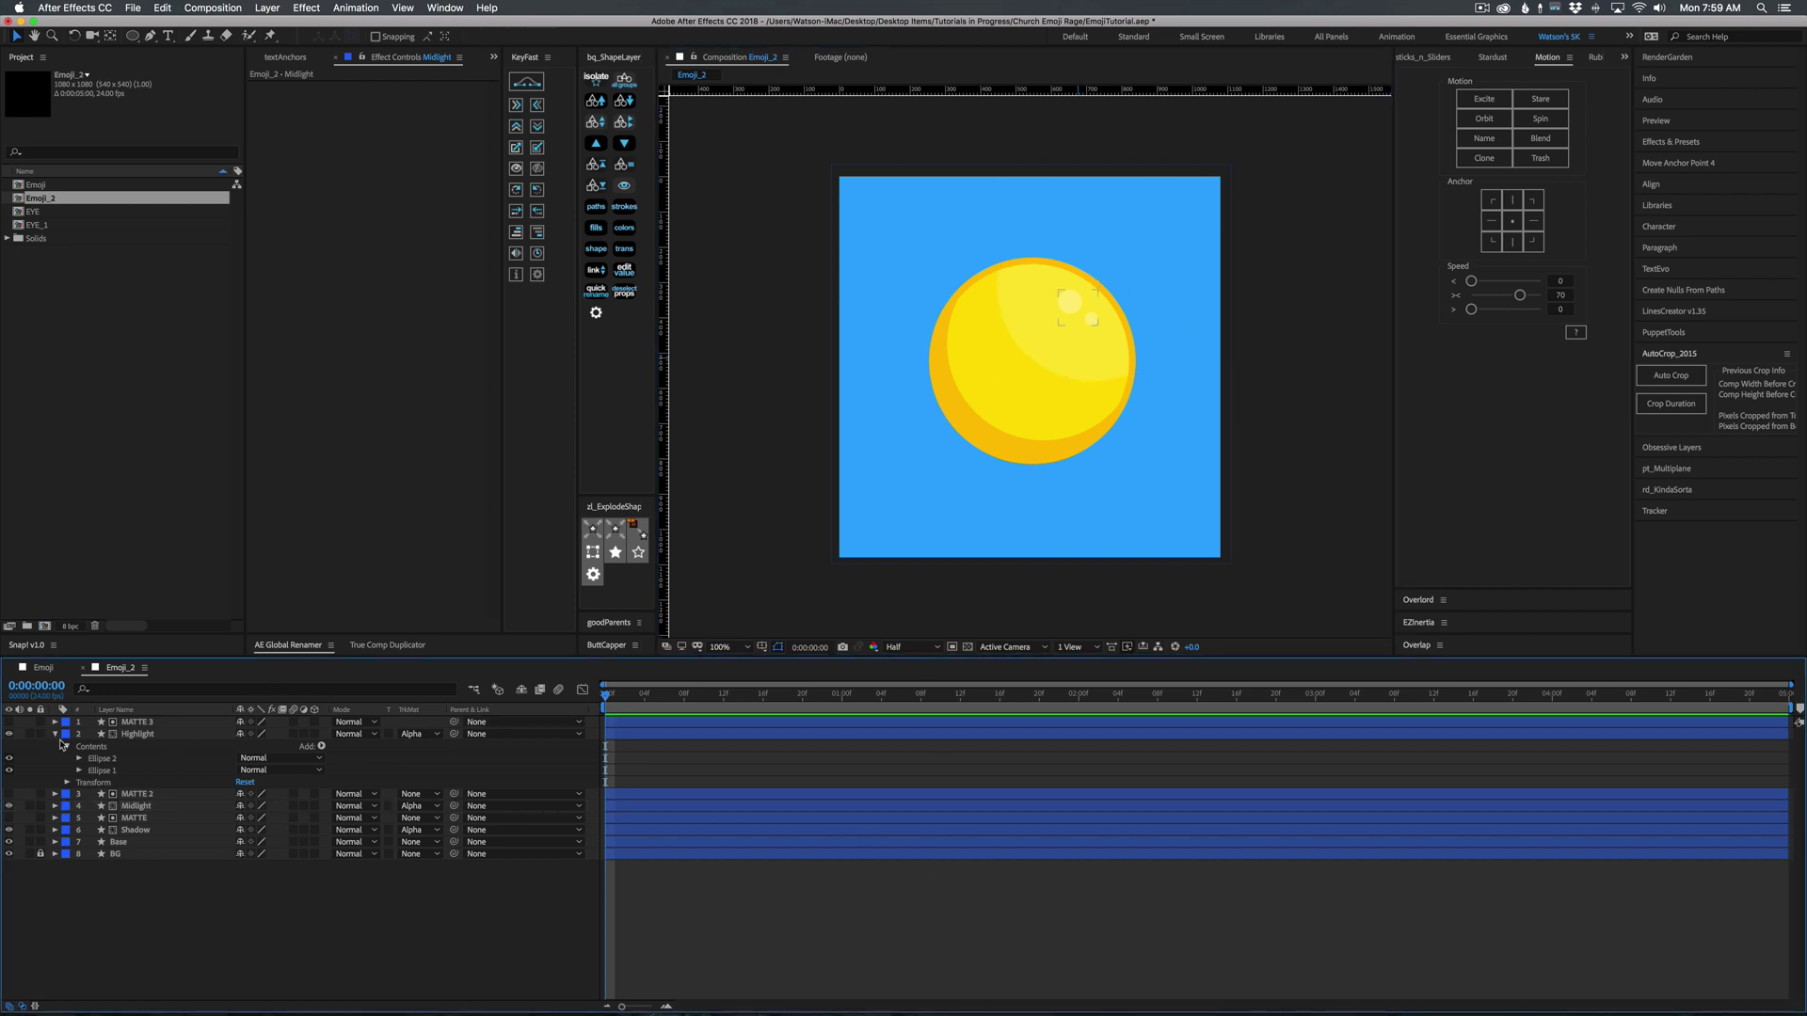
After checking the finished Emoji composition's first frame, draw a white circle about 194 px wide in the lower middle of the Emoji_2 face.
click(35, 672)
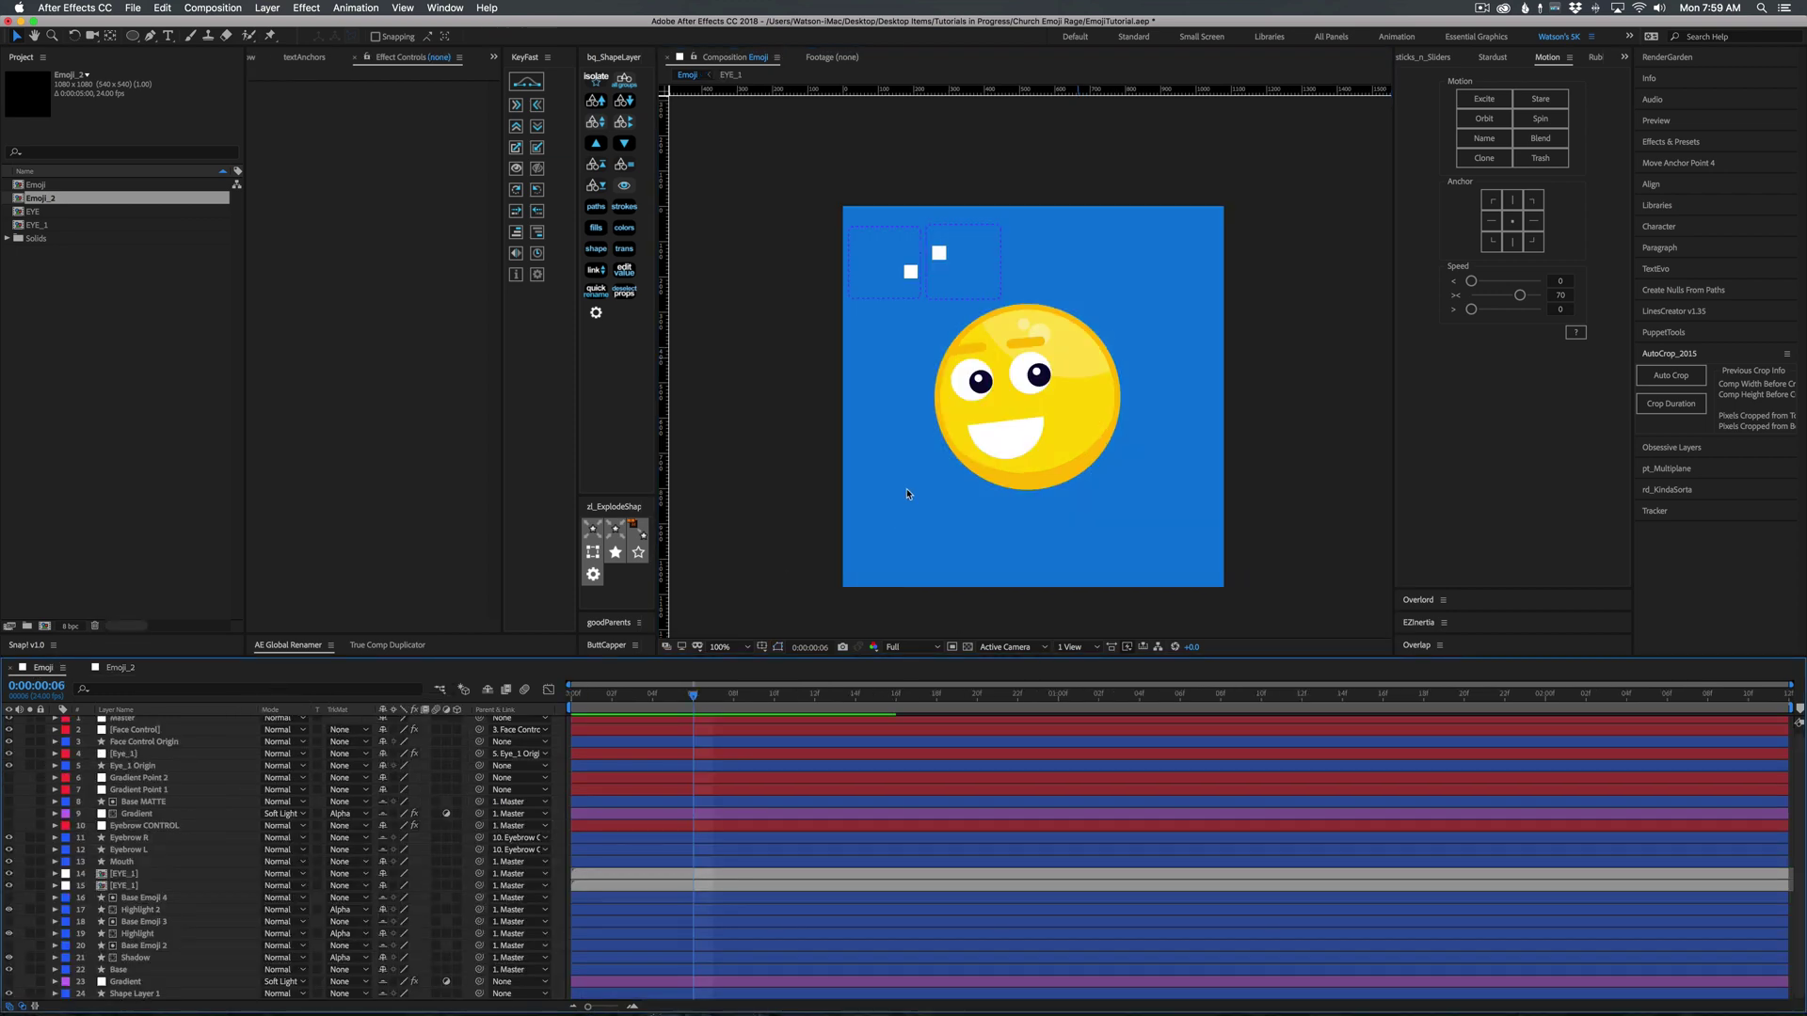
key(Home)
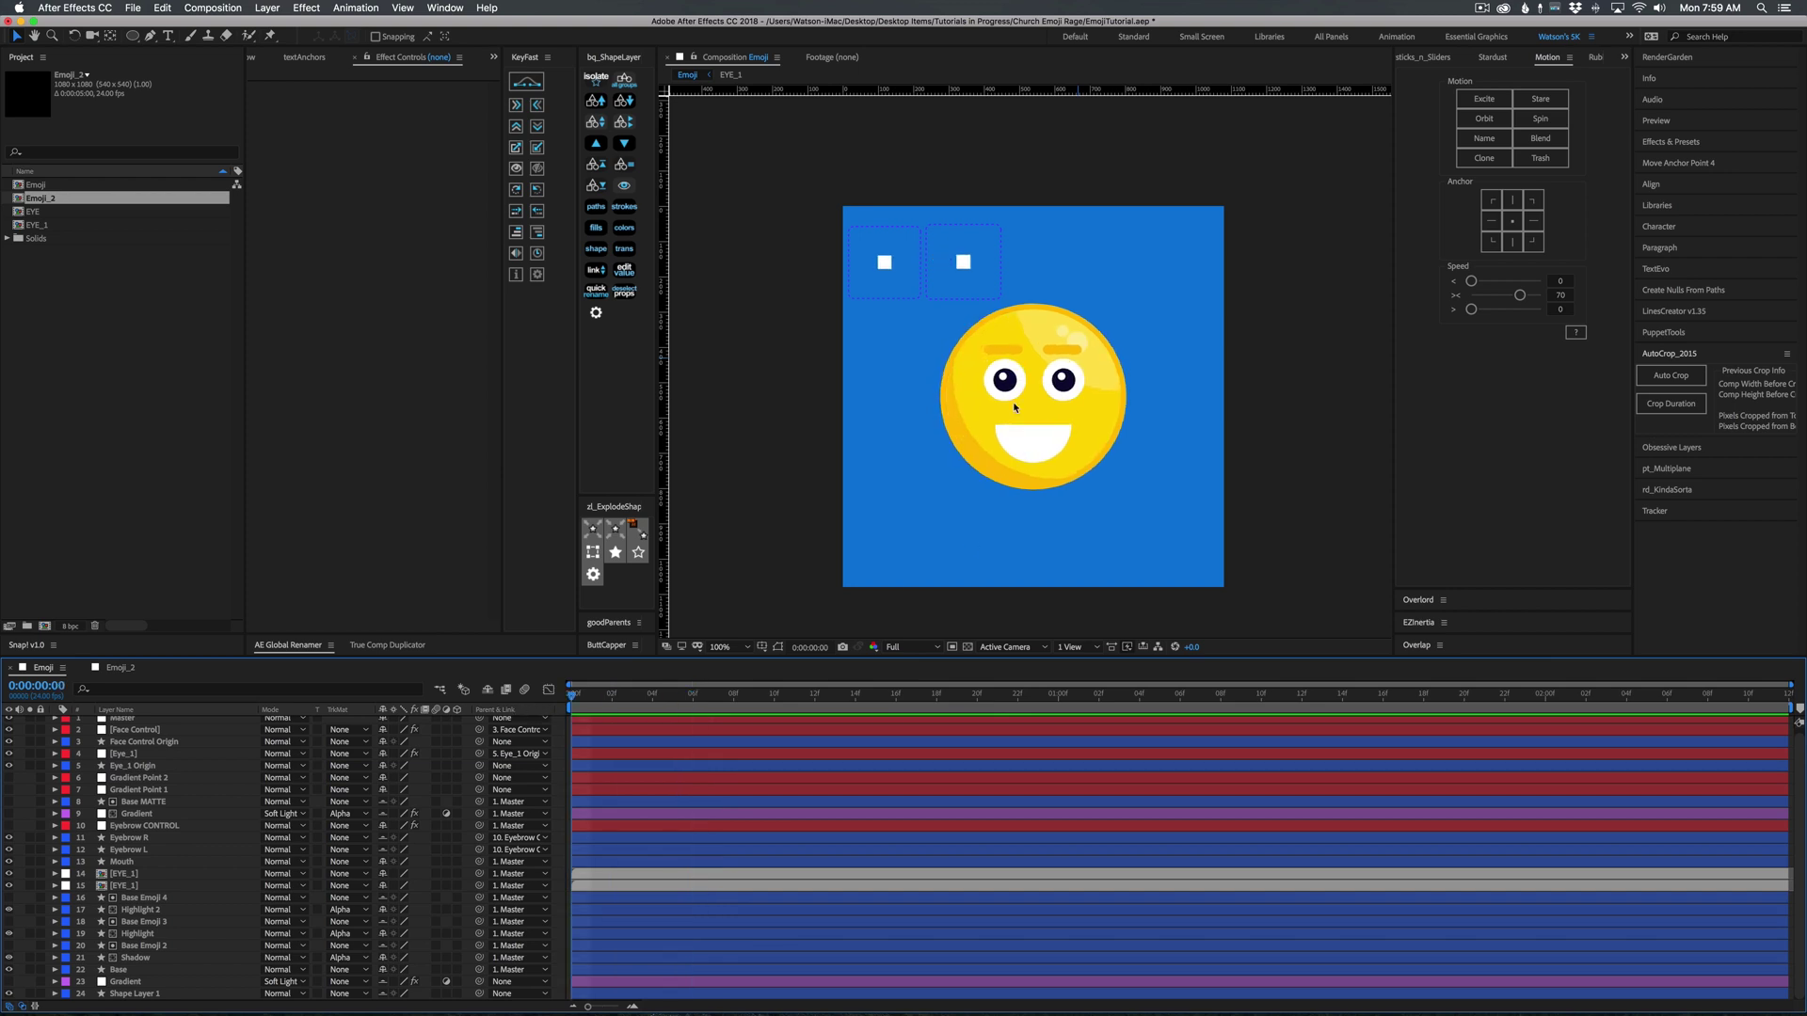
click(116, 668)
click(133, 38)
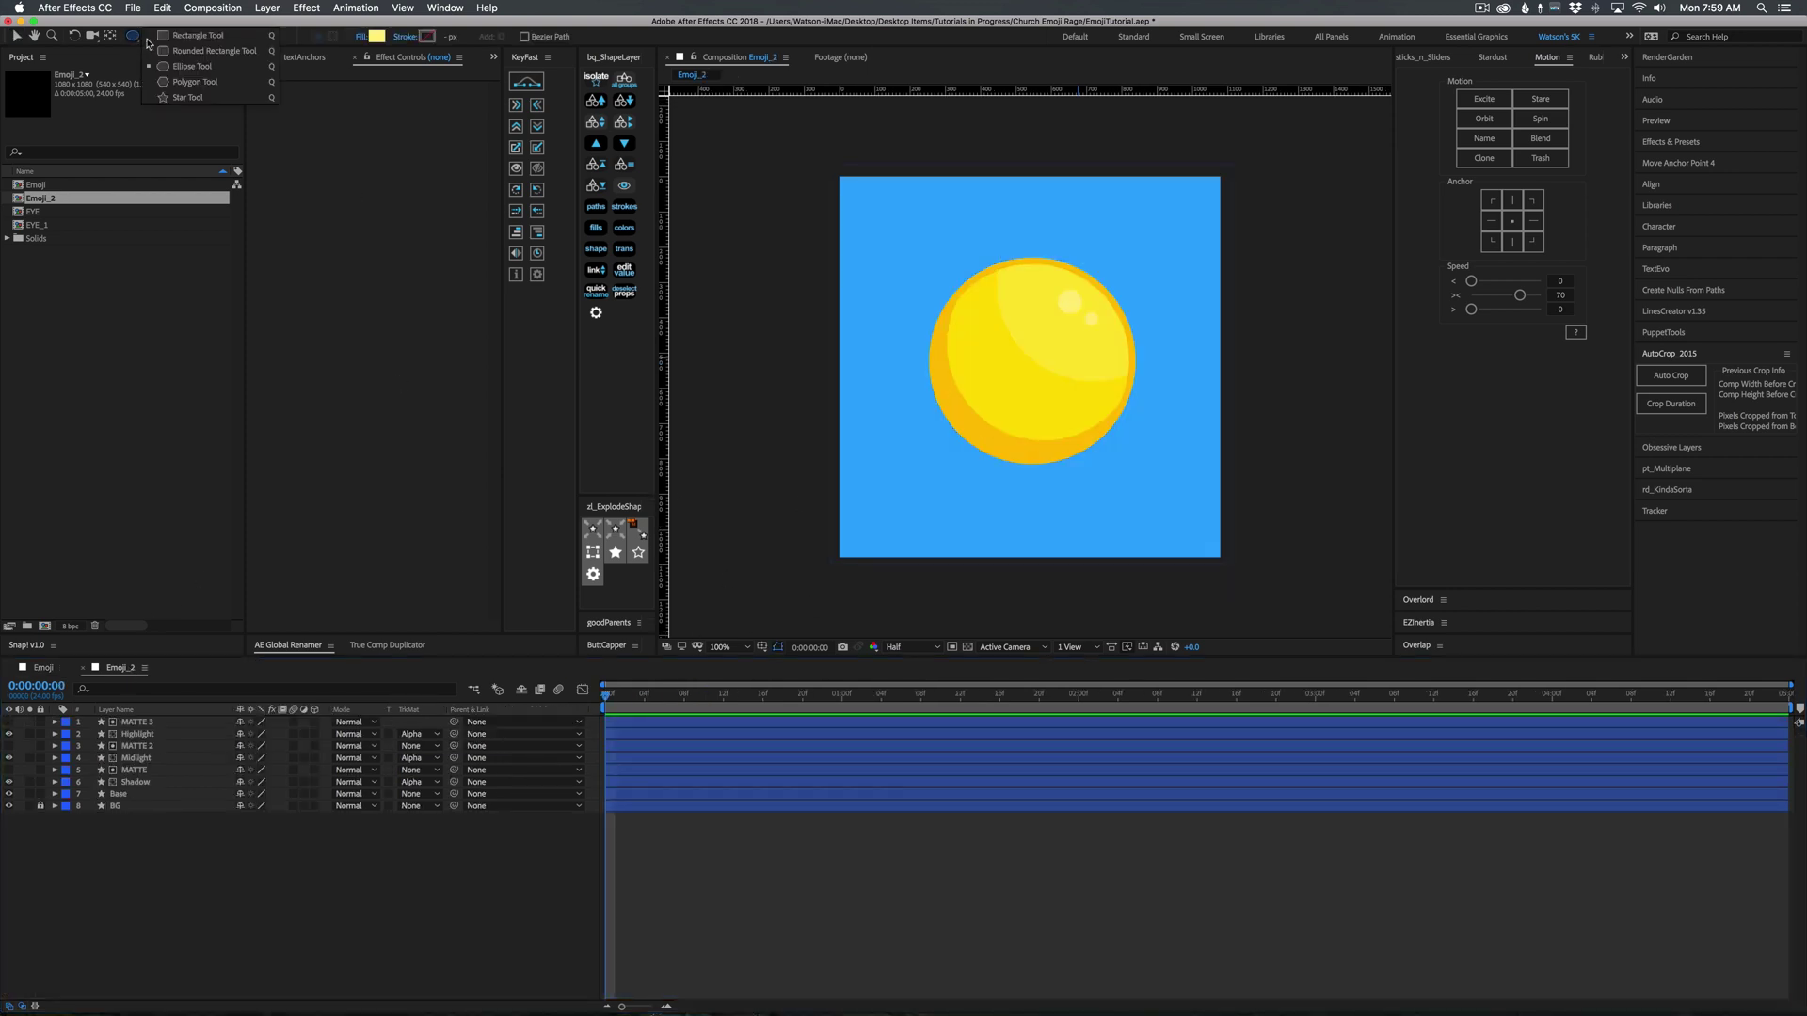
click(377, 37)
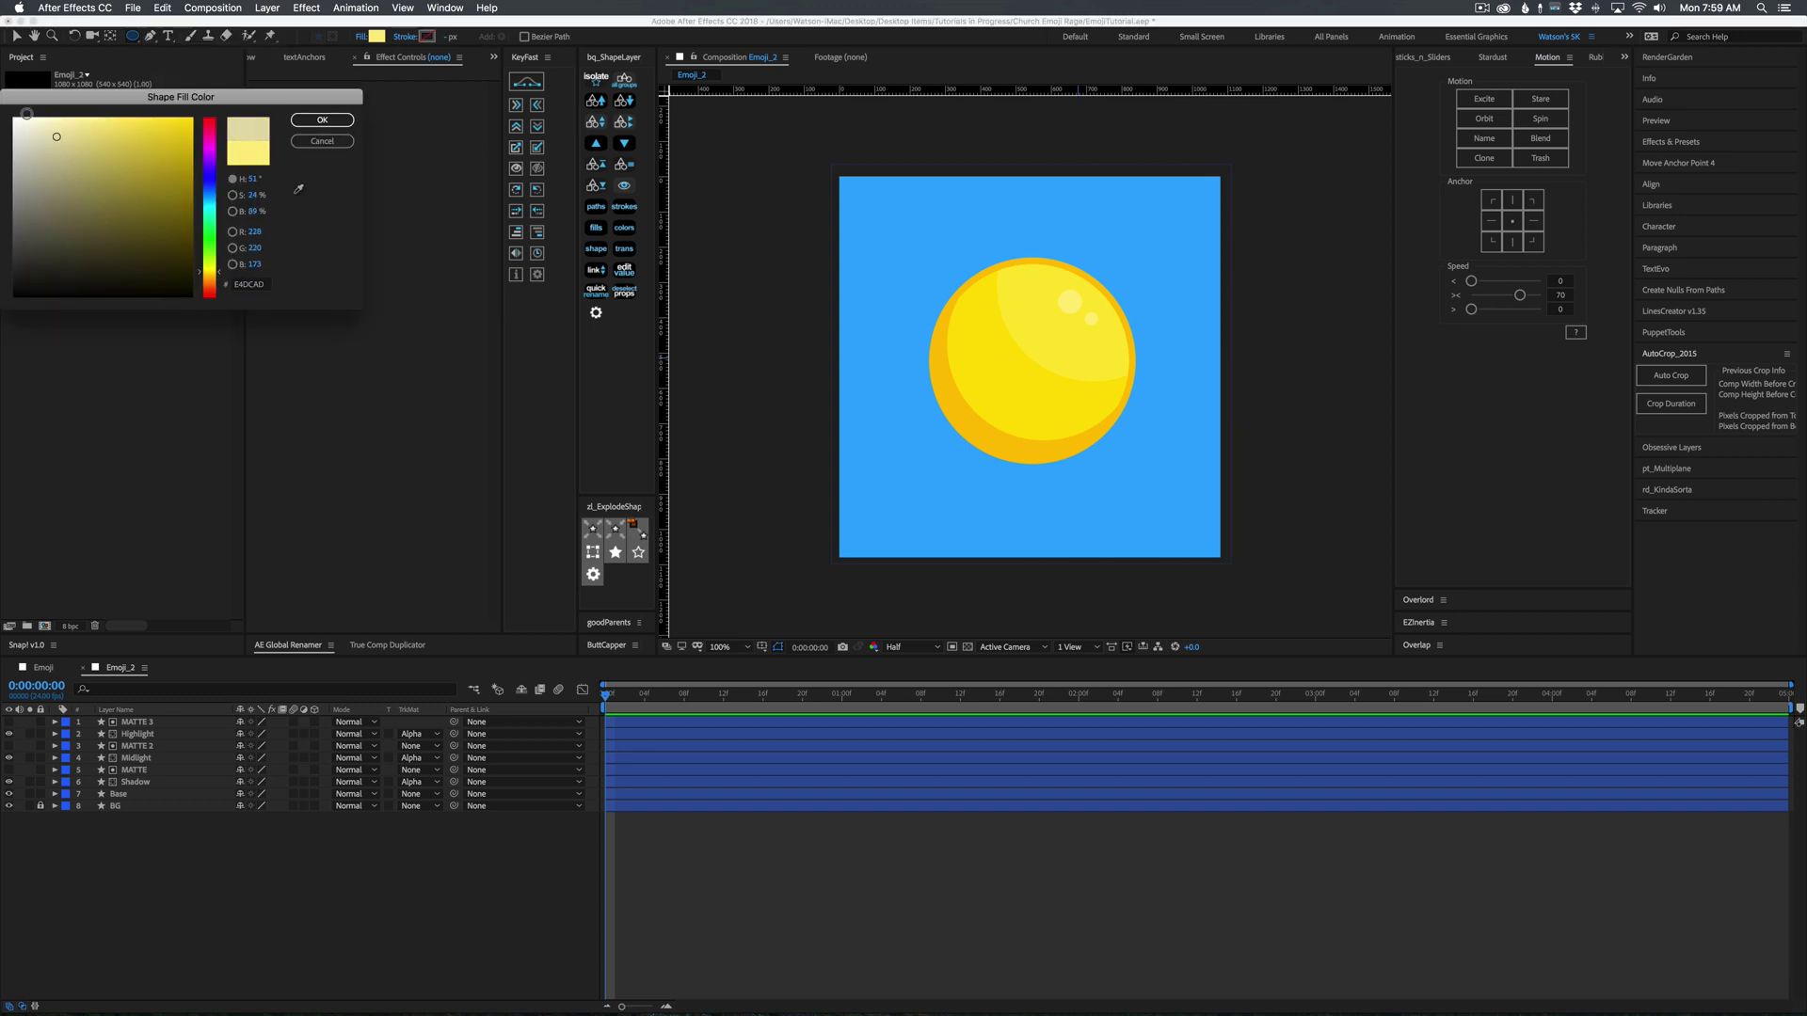
click(322, 119)
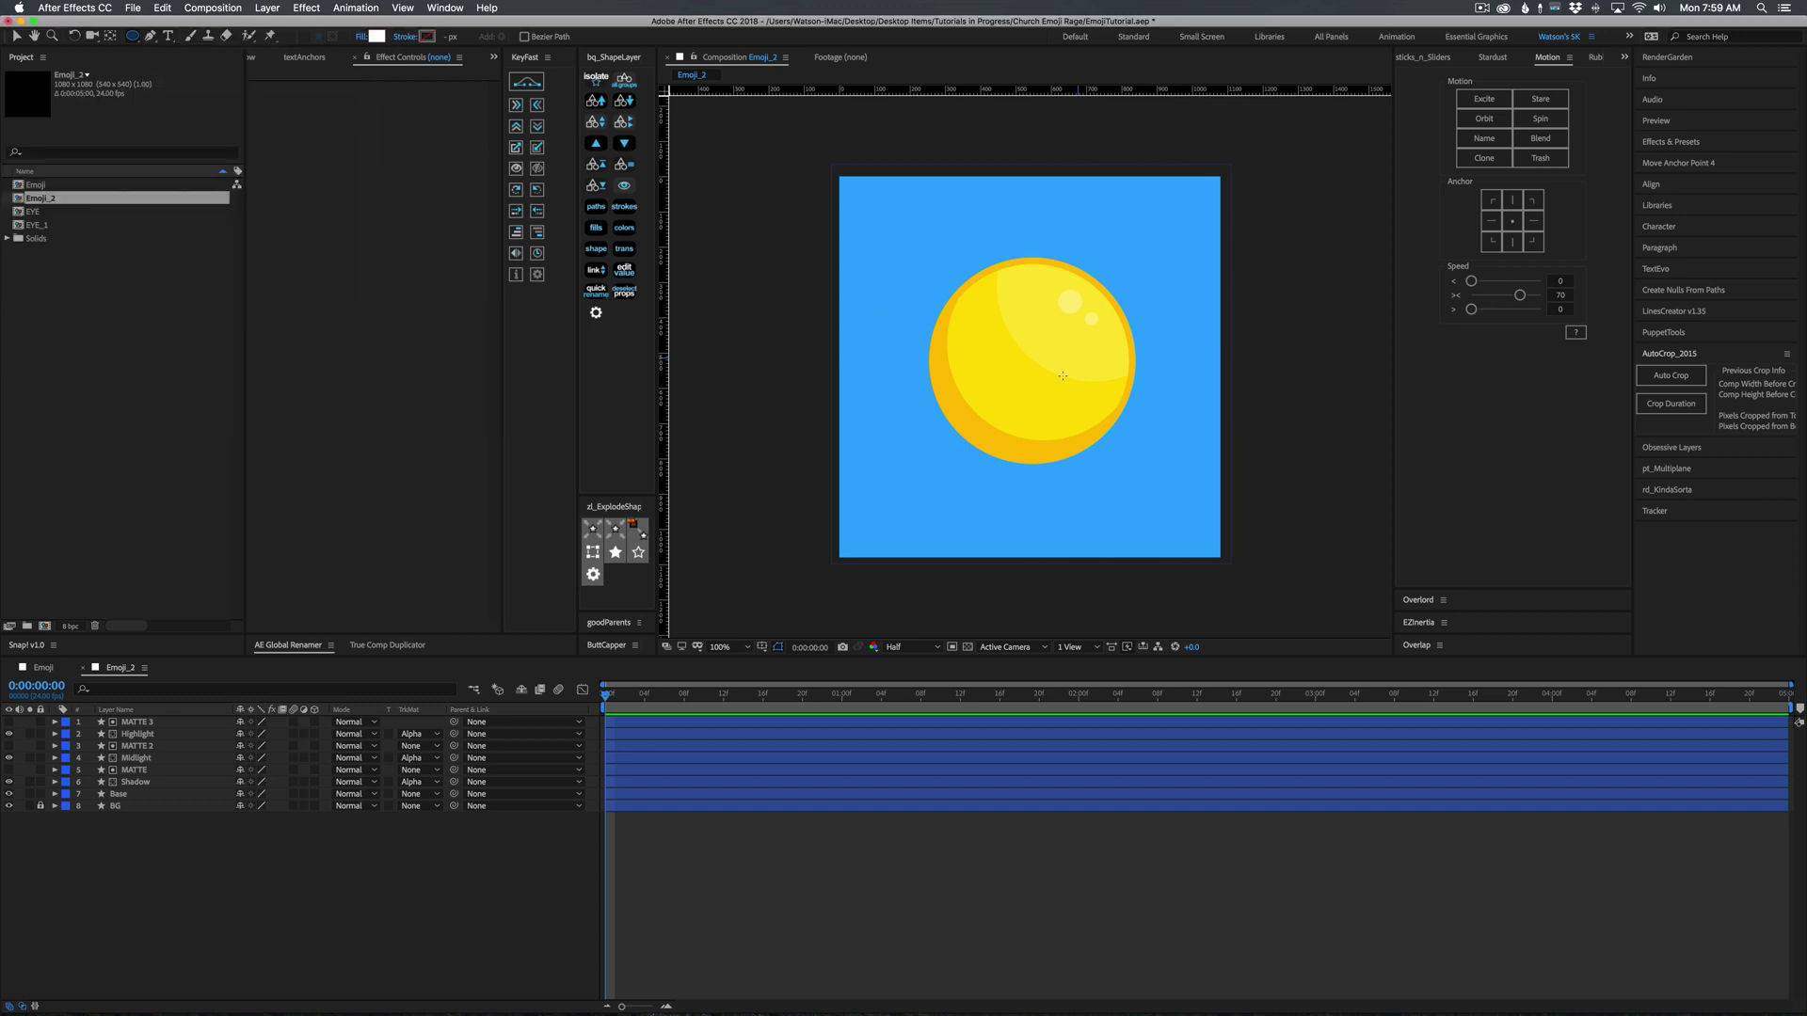
mouse_move(1062, 376)
mouse_down()
mouse_move(995, 444)
mouse_move(1041, 406)
mouse_up()
key(v)
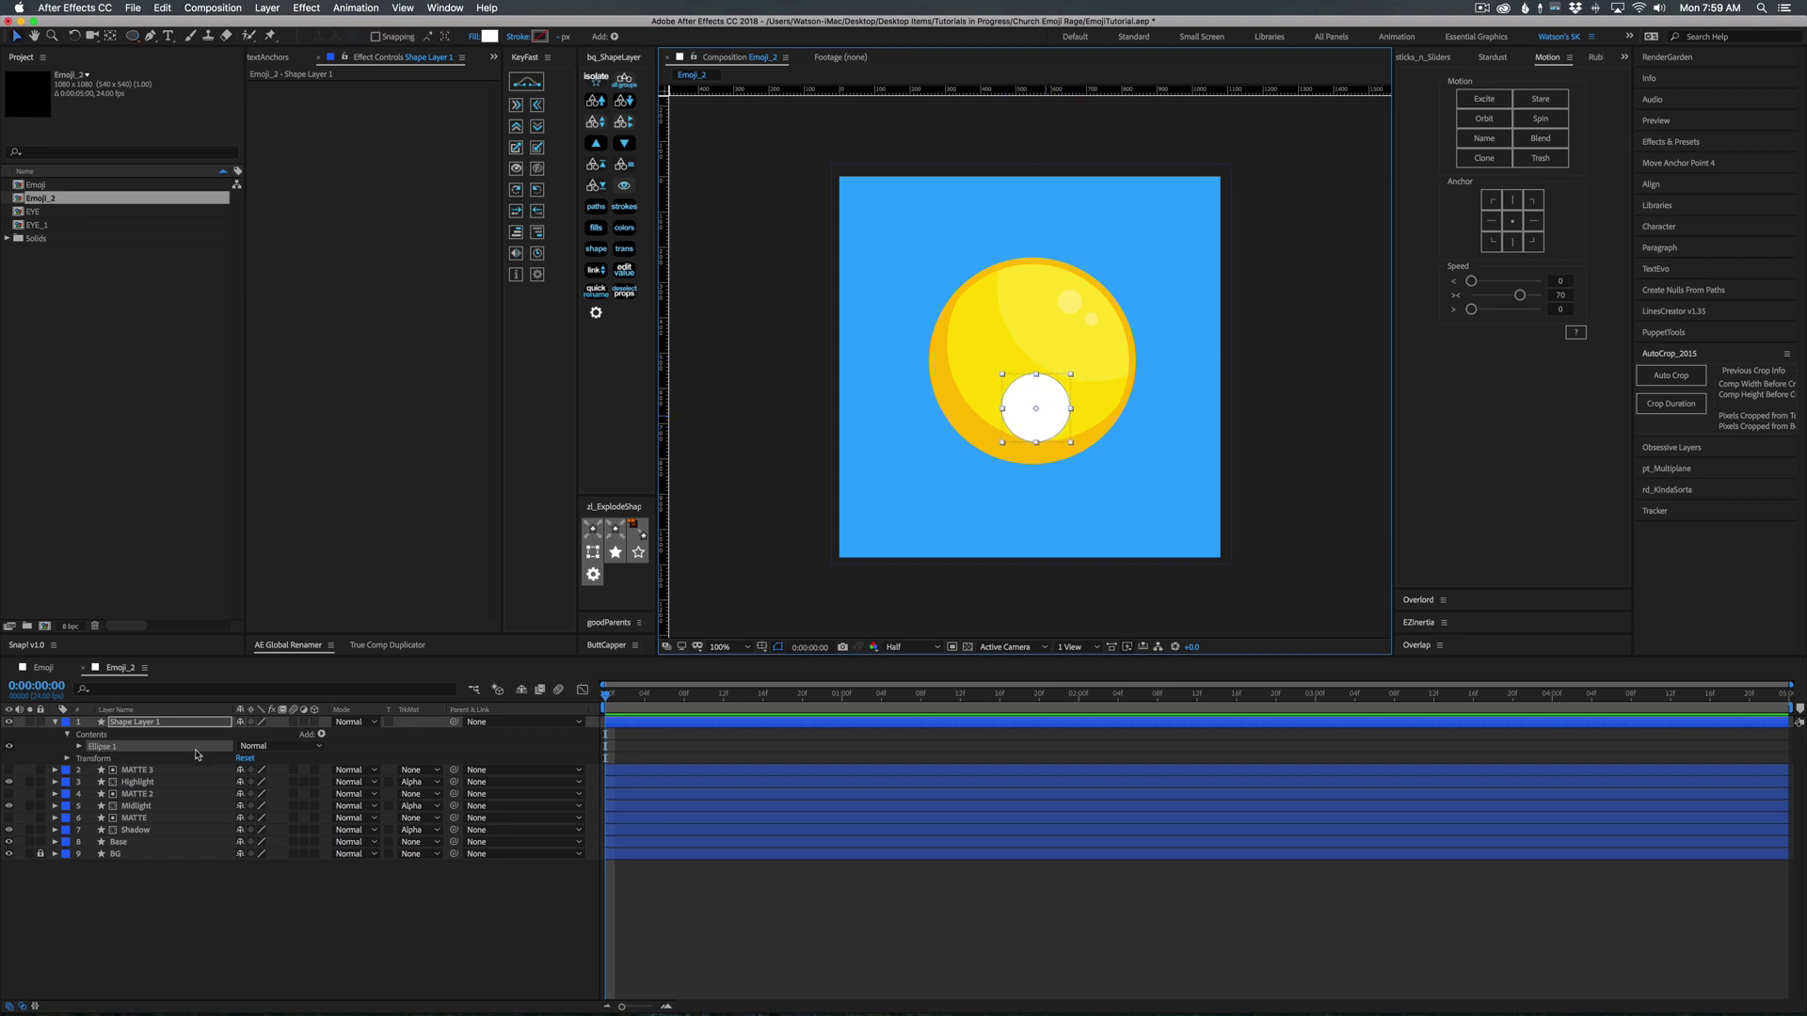
Convert the white circle's ellipse path to a Bezier path and delete its topmost point.
click(79, 746)
click(92, 760)
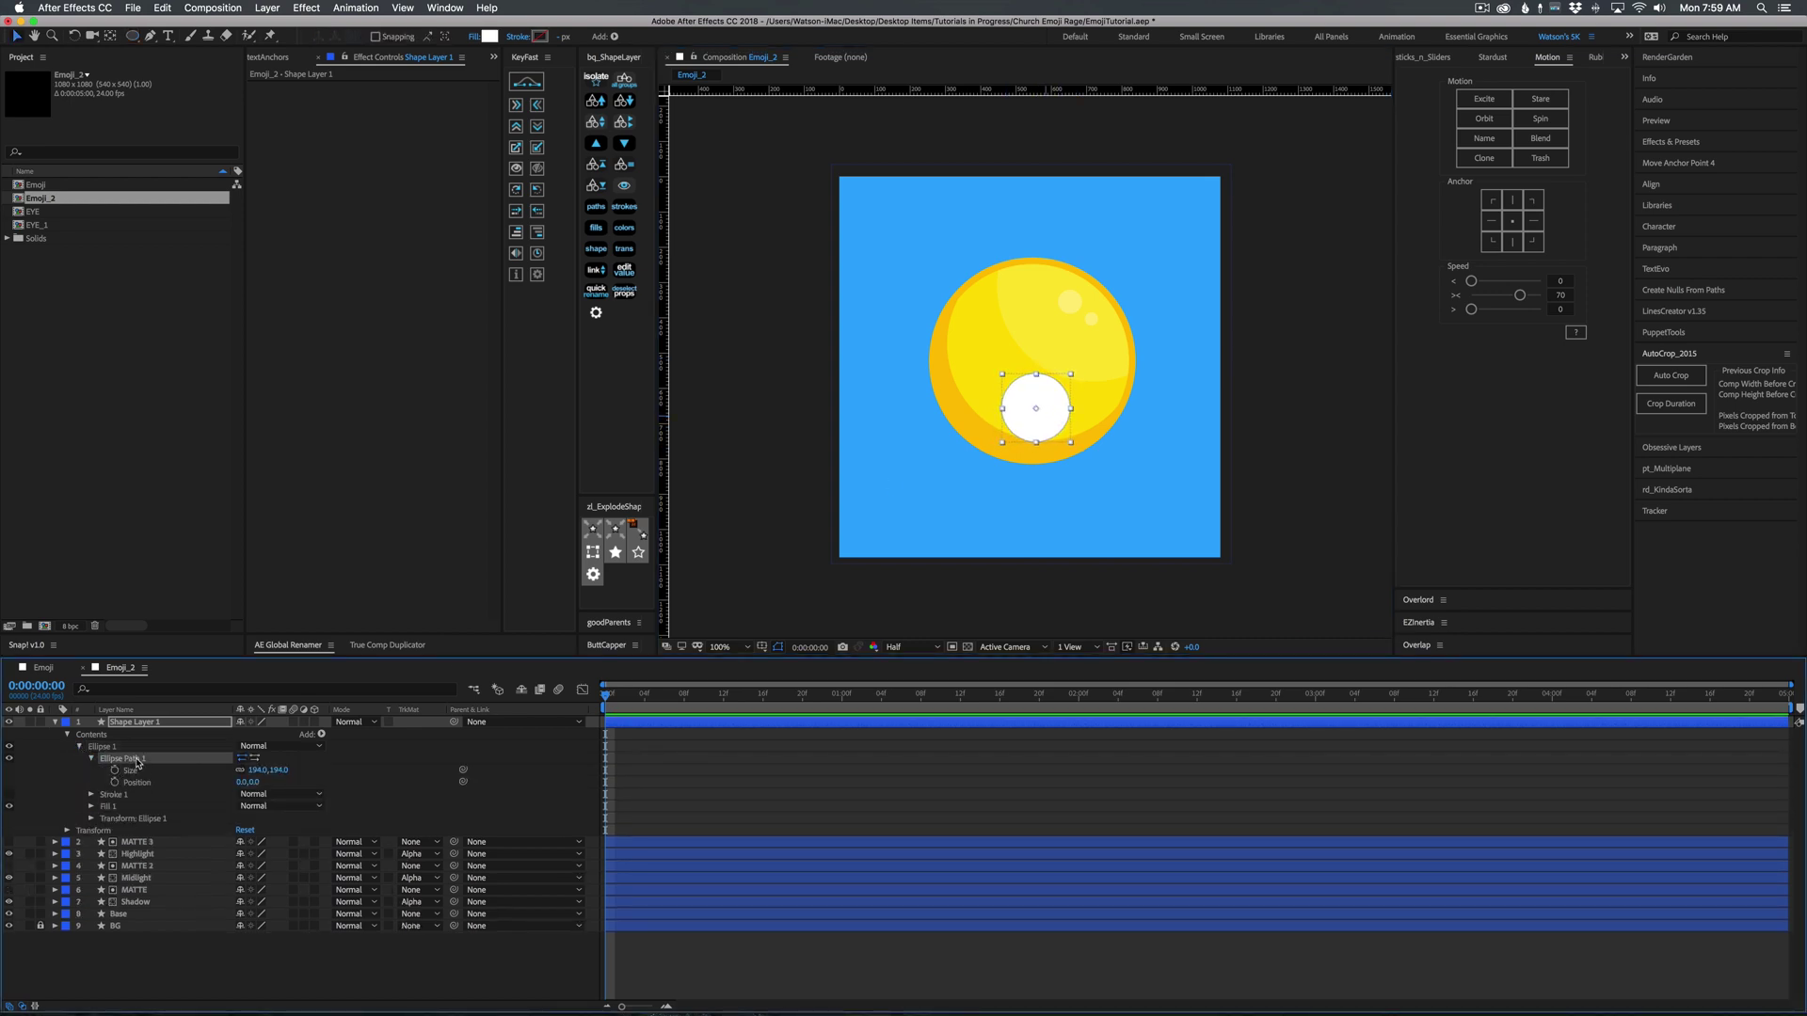
right_click(138, 762)
click(188, 773)
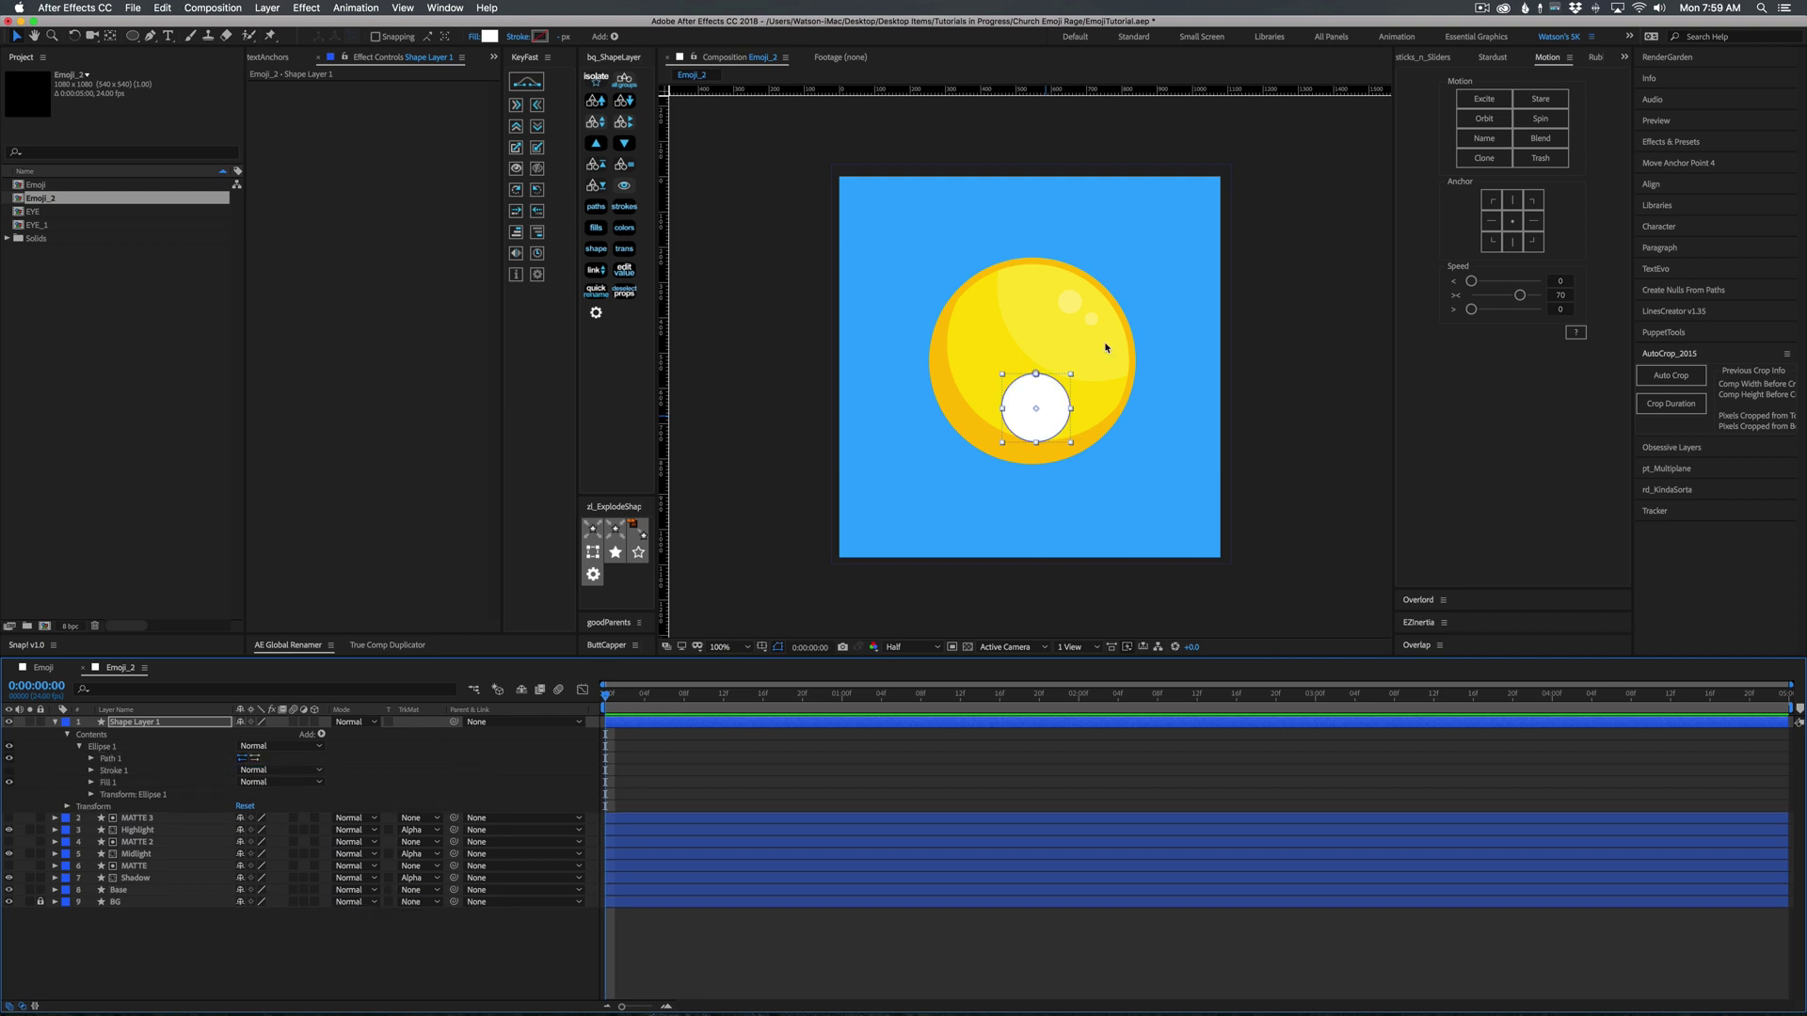
click(1057, 384)
click(1036, 375)
key(Delete)
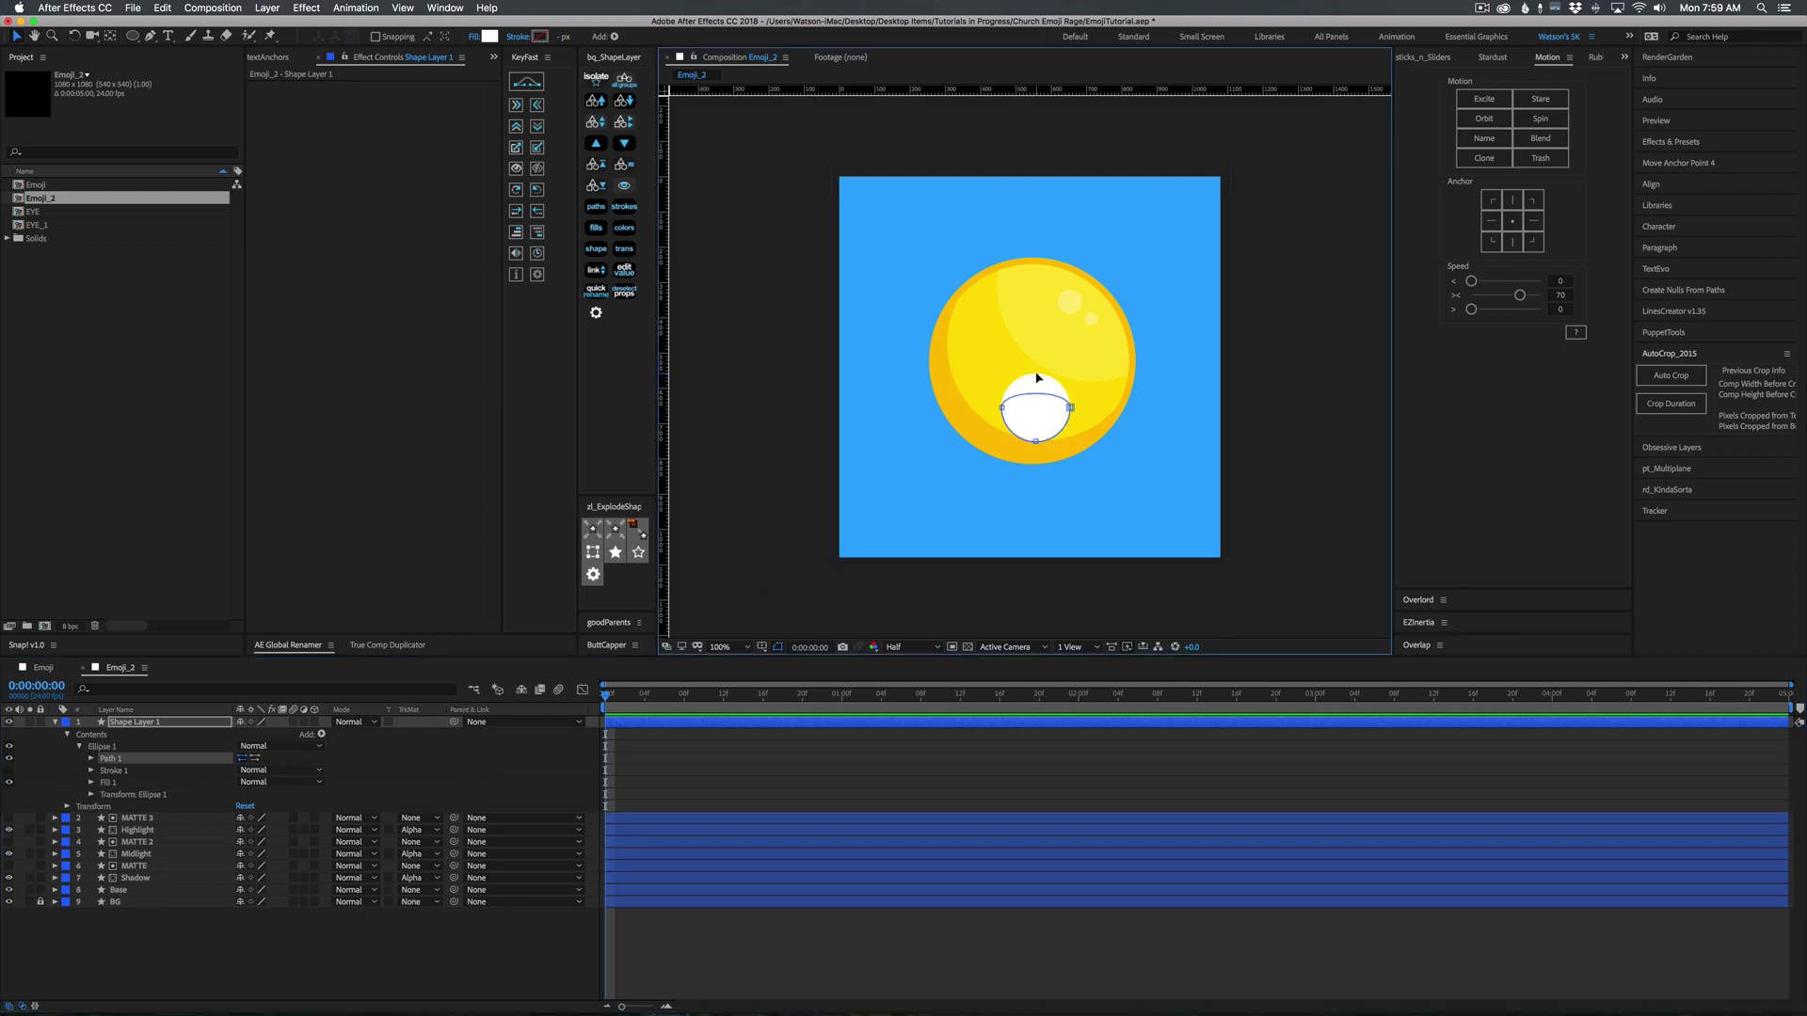
Retract the upper curve handles of the white shape's two side points to make a half circle with a flat top edge.
scroll(1038, 378, up, 5)
drag(1073, 467, 1008, 112)
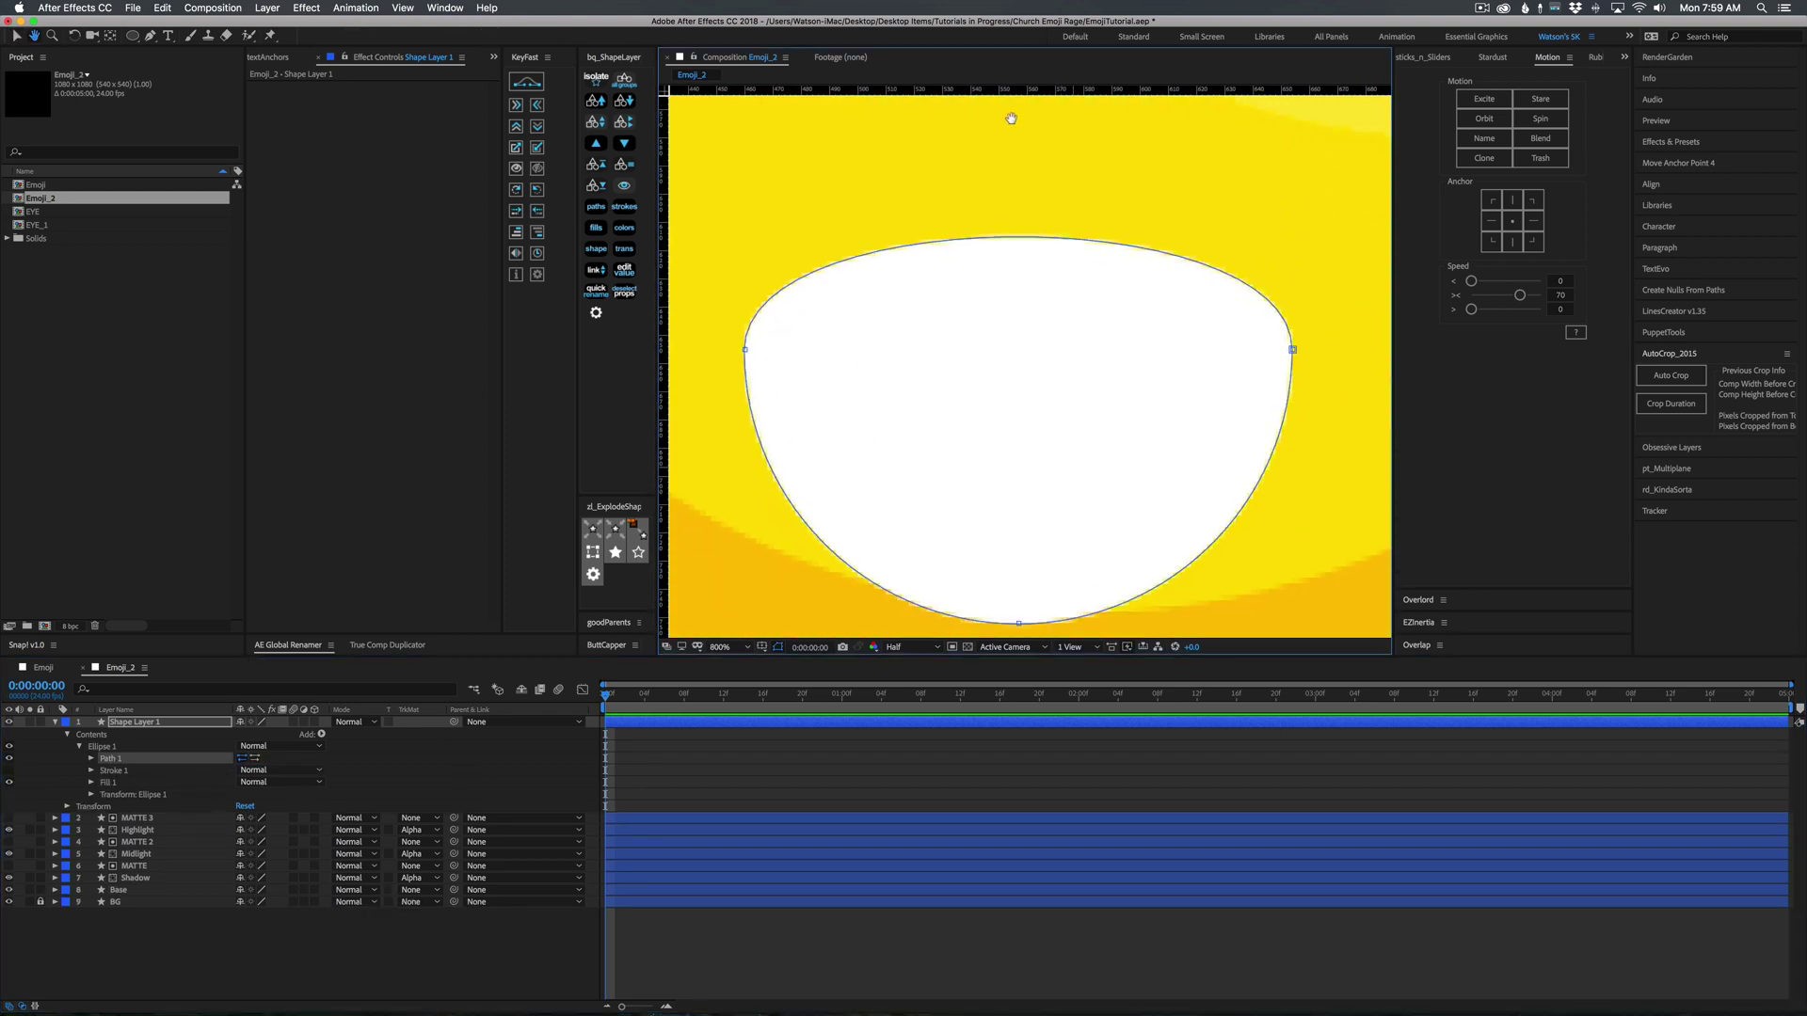
click(1291, 342)
drag(1292, 198, 1293, 348)
drag(1279, 496, 1289, 493)
drag(743, 198, 742, 486)
click(911, 776)
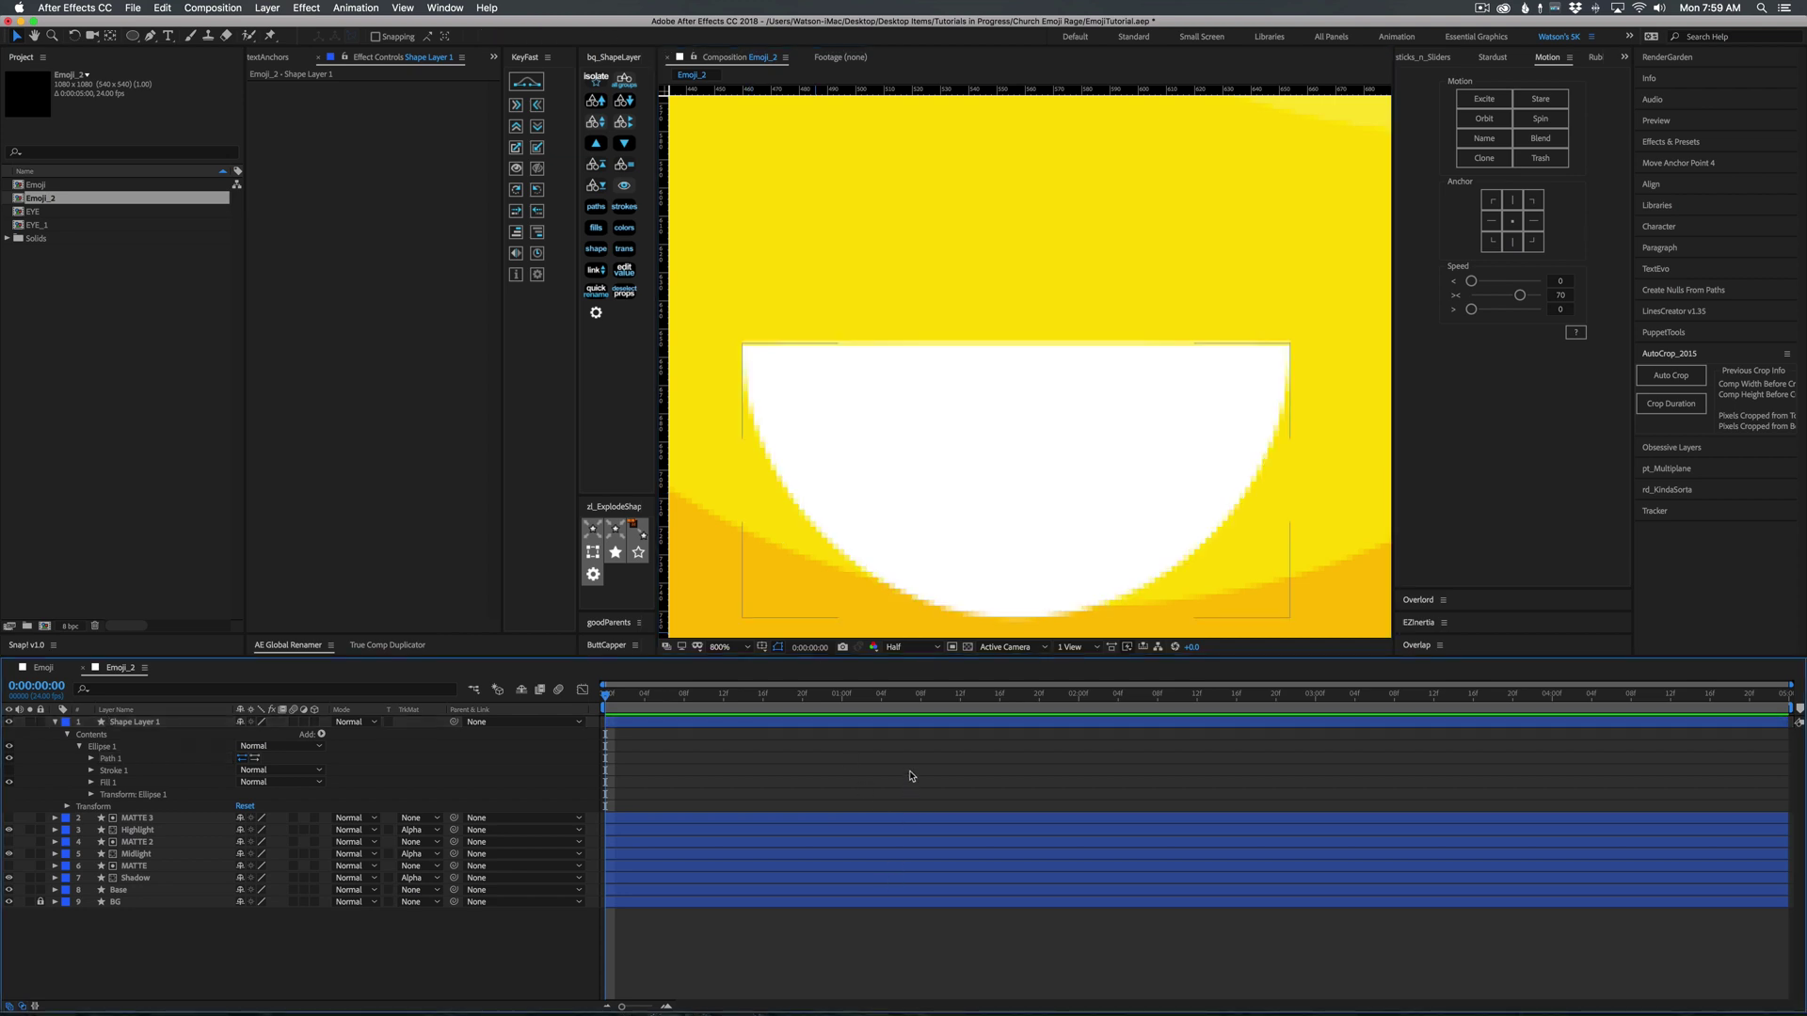
Centre the anchor point on the white half circle and nudge the shape slightly upward on the face.
key(comma)
key(comma)
key(comma)
key(period)
click(1049, 405)
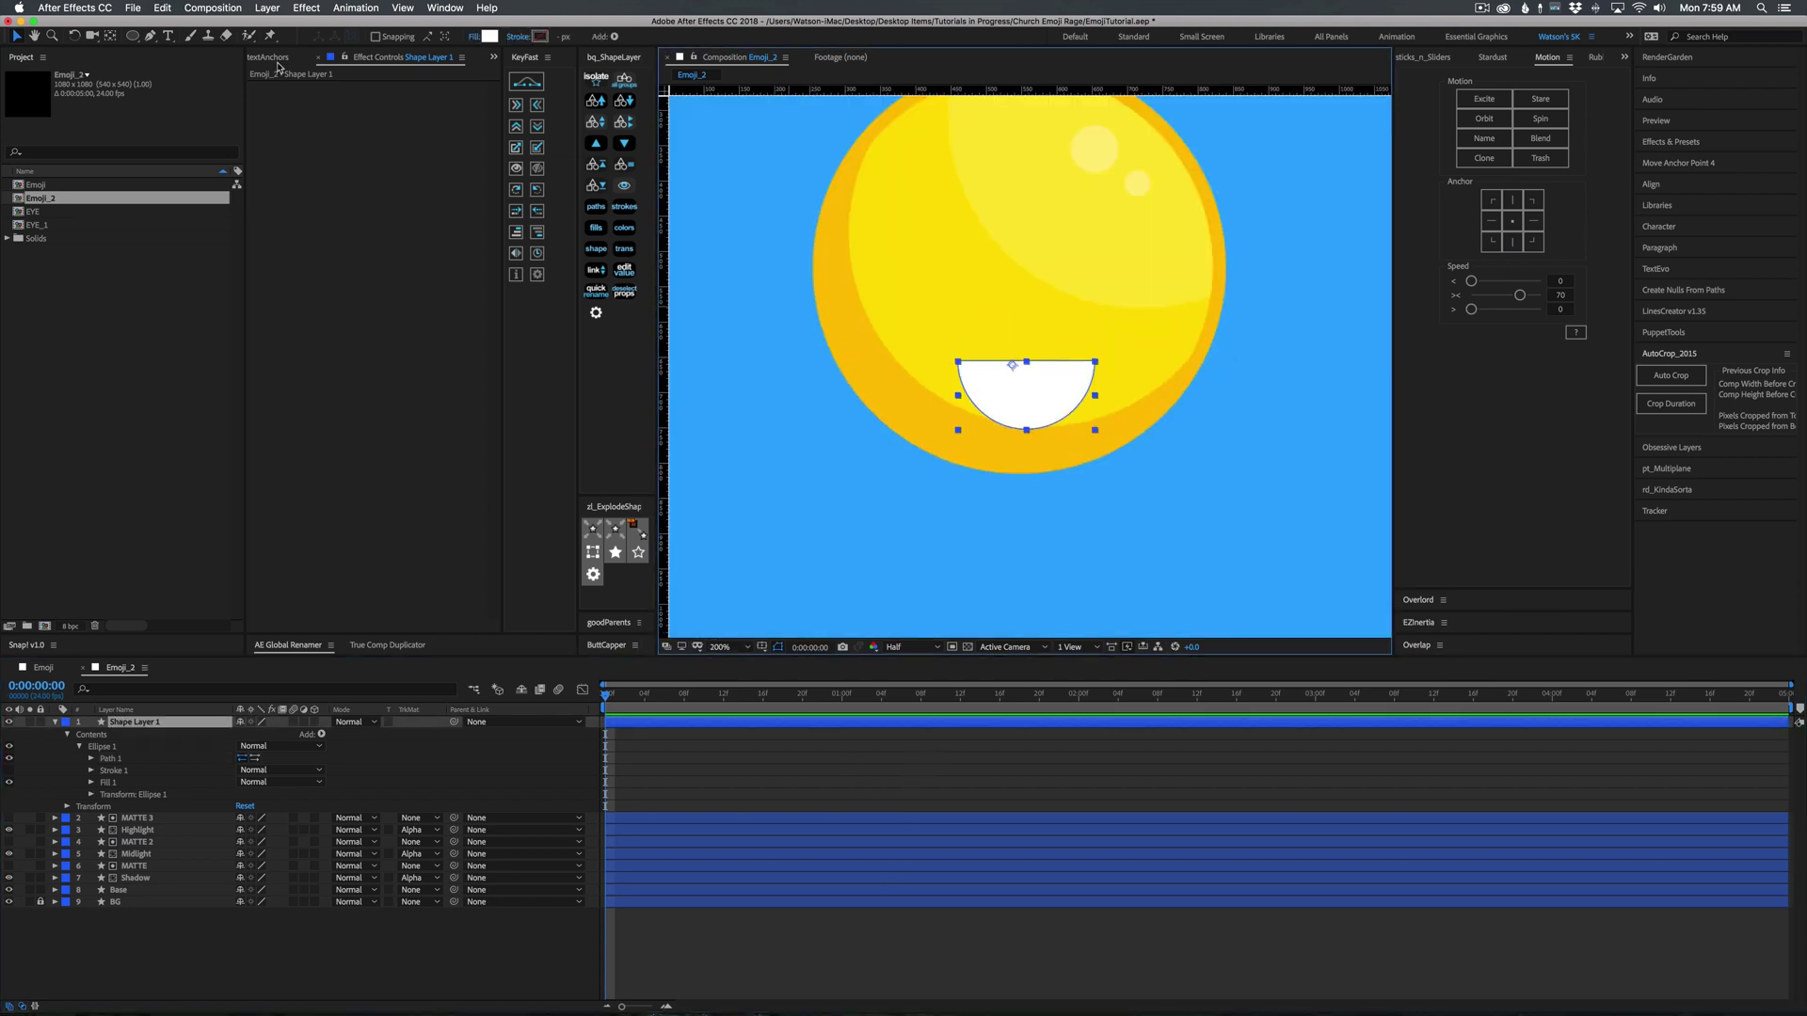
super+double_click(110, 35)
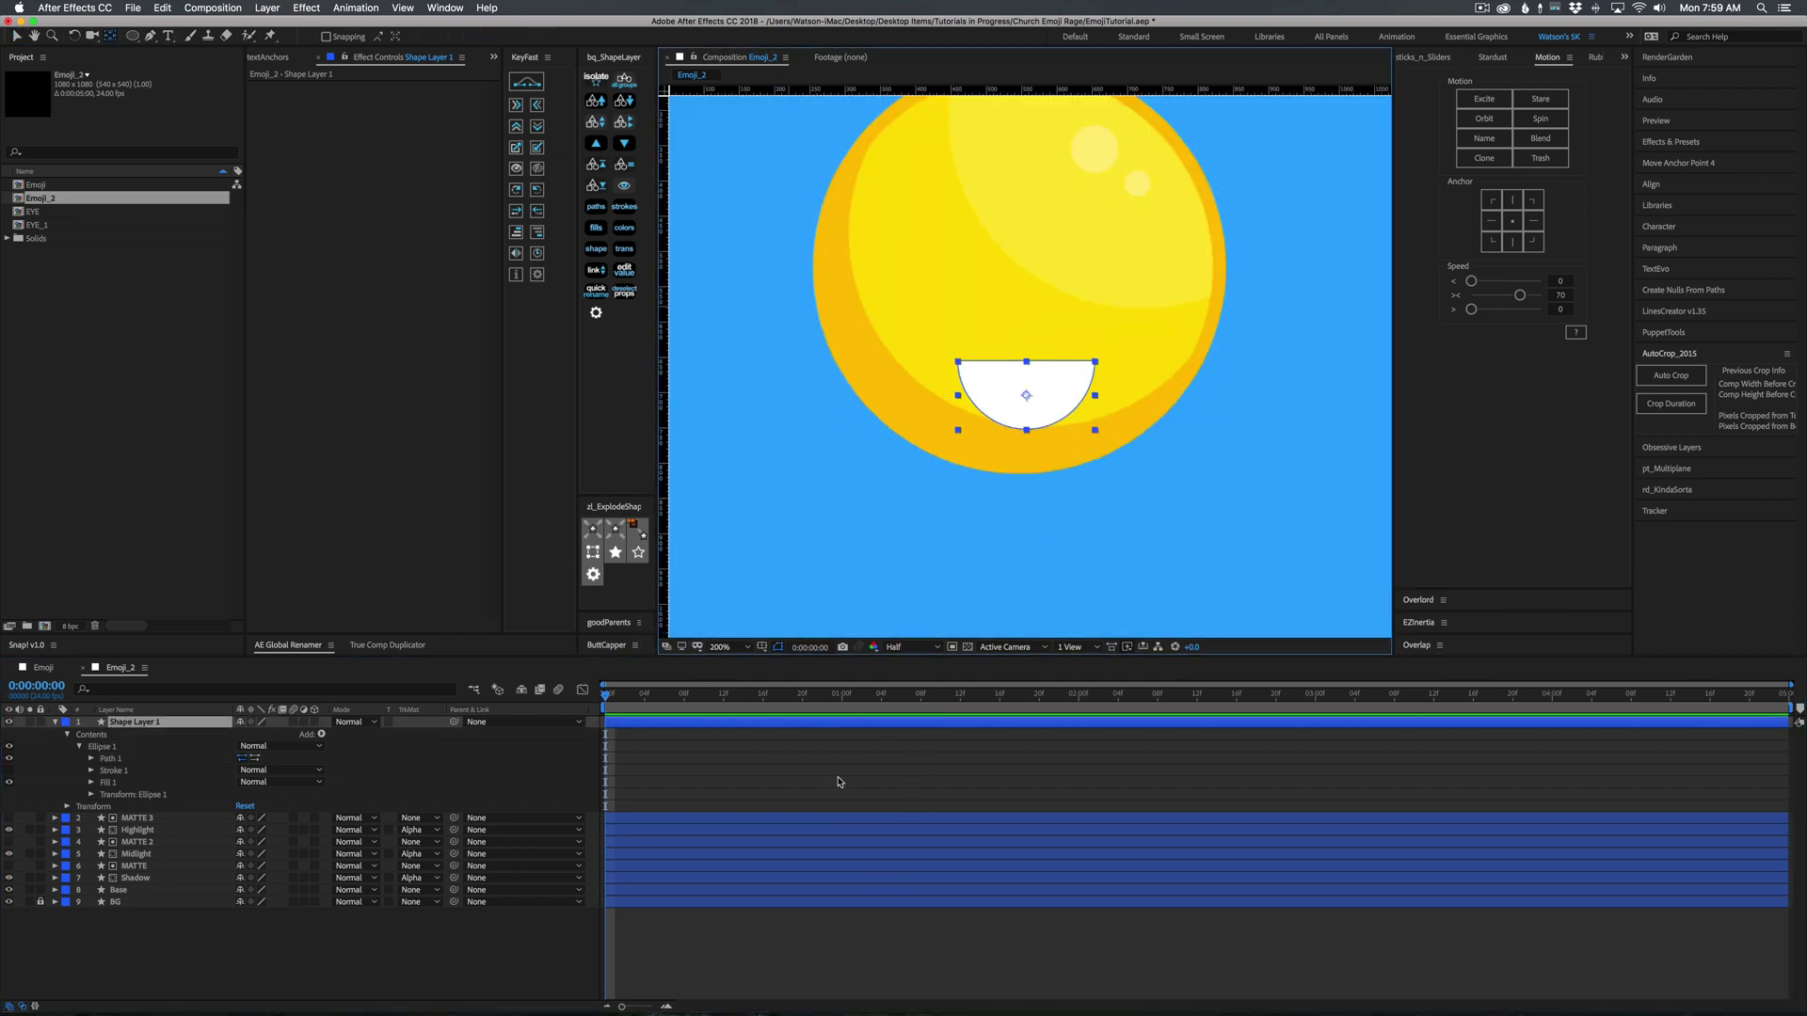
key(v)
click(876, 786)
key(comma)
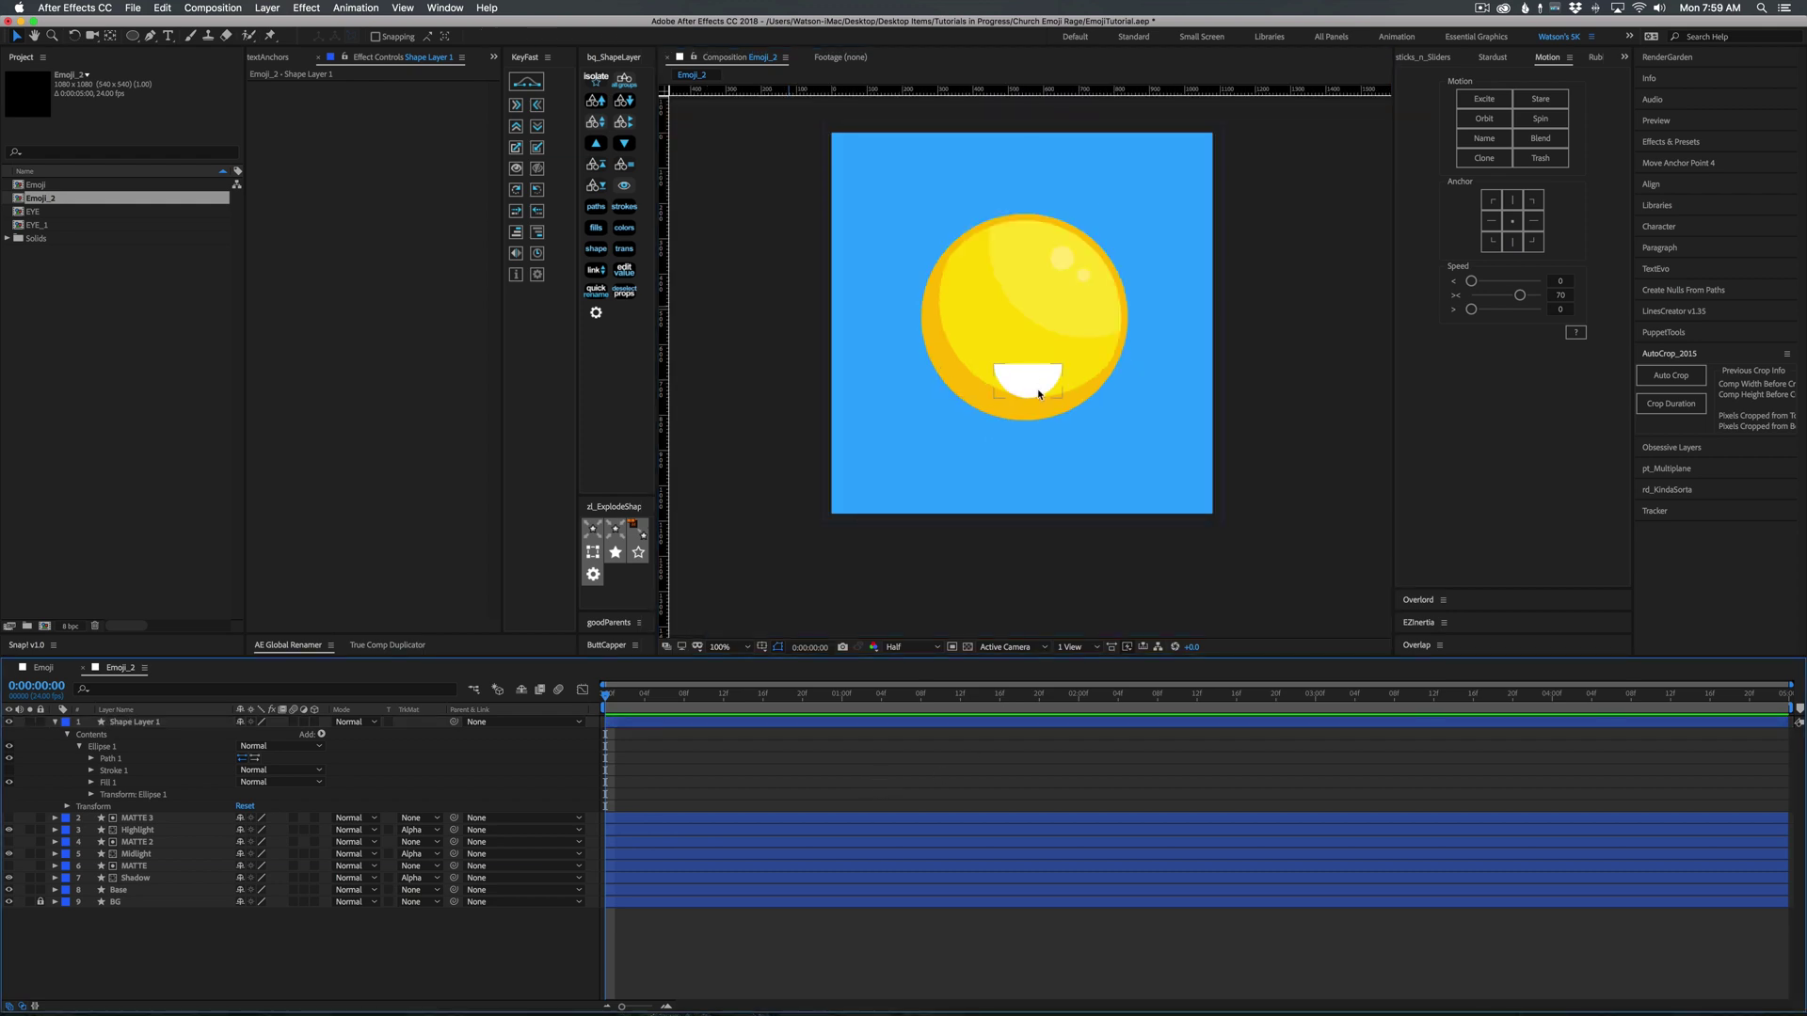
click(1039, 393)
click(817, 798)
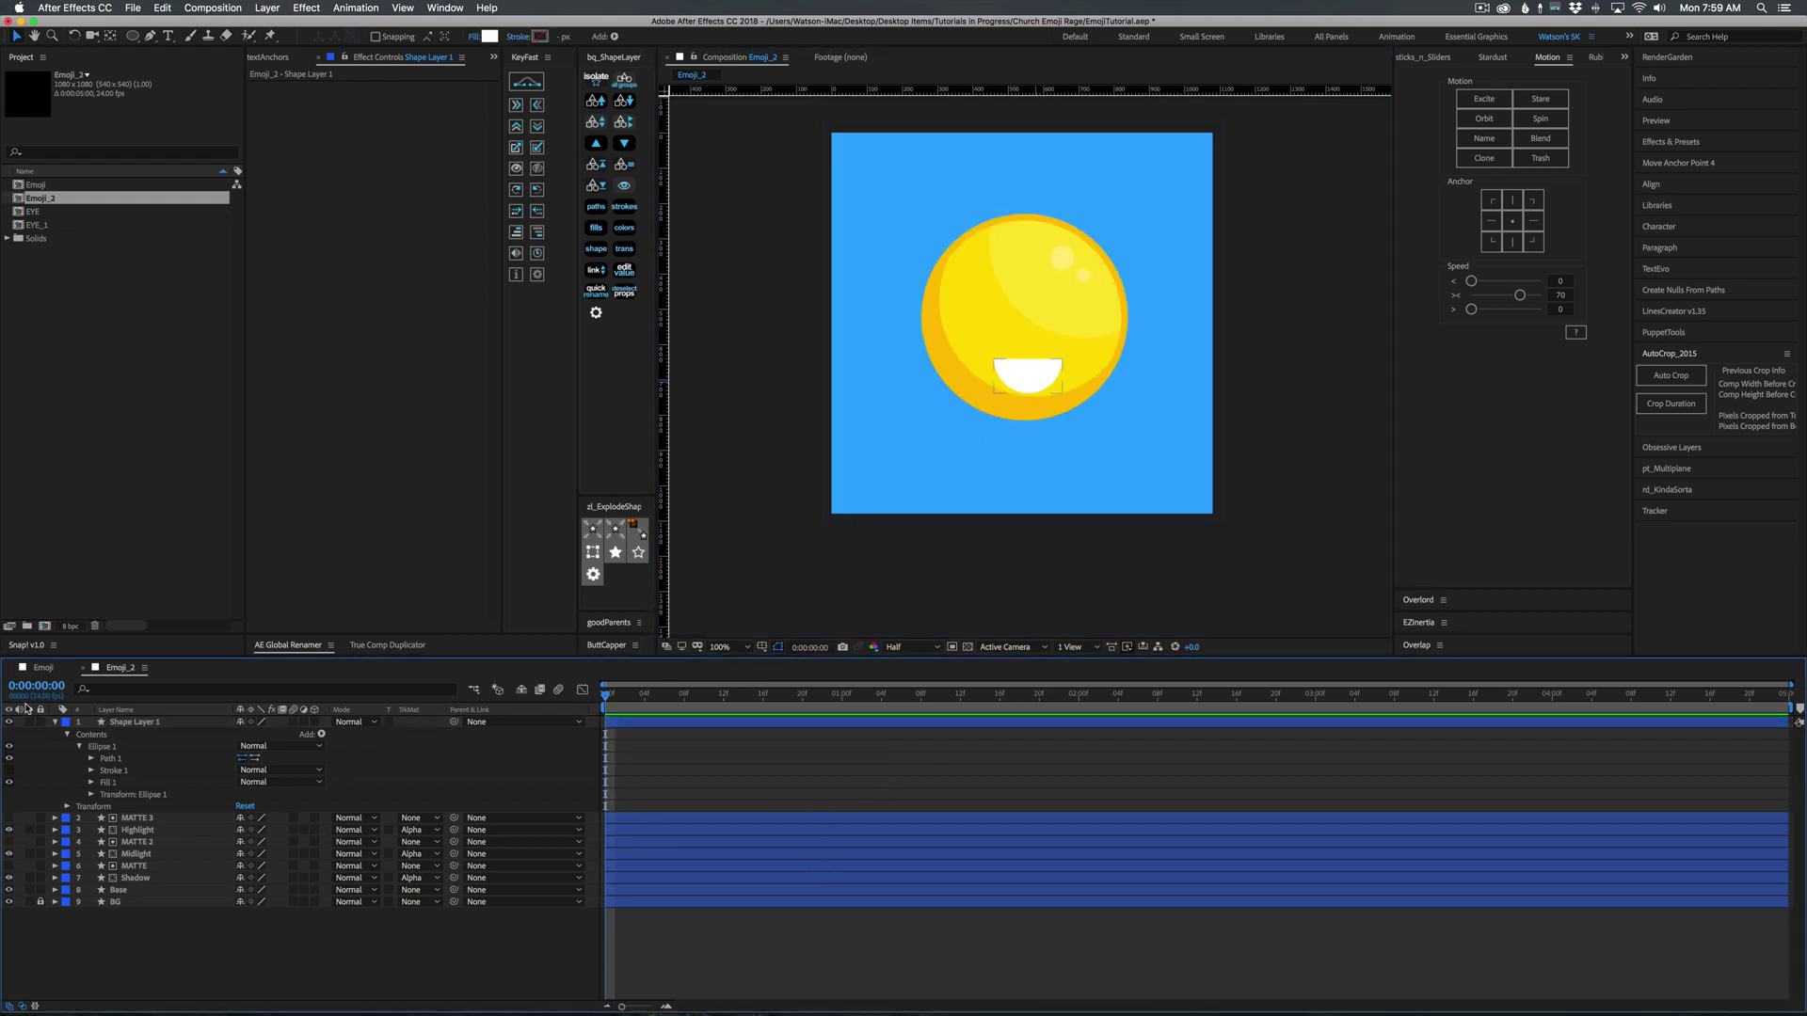
Rename the half circle's layer to Mouth and collapse its properties.
click(142, 726)
key(Return)
text(Mouth)
key(Return)
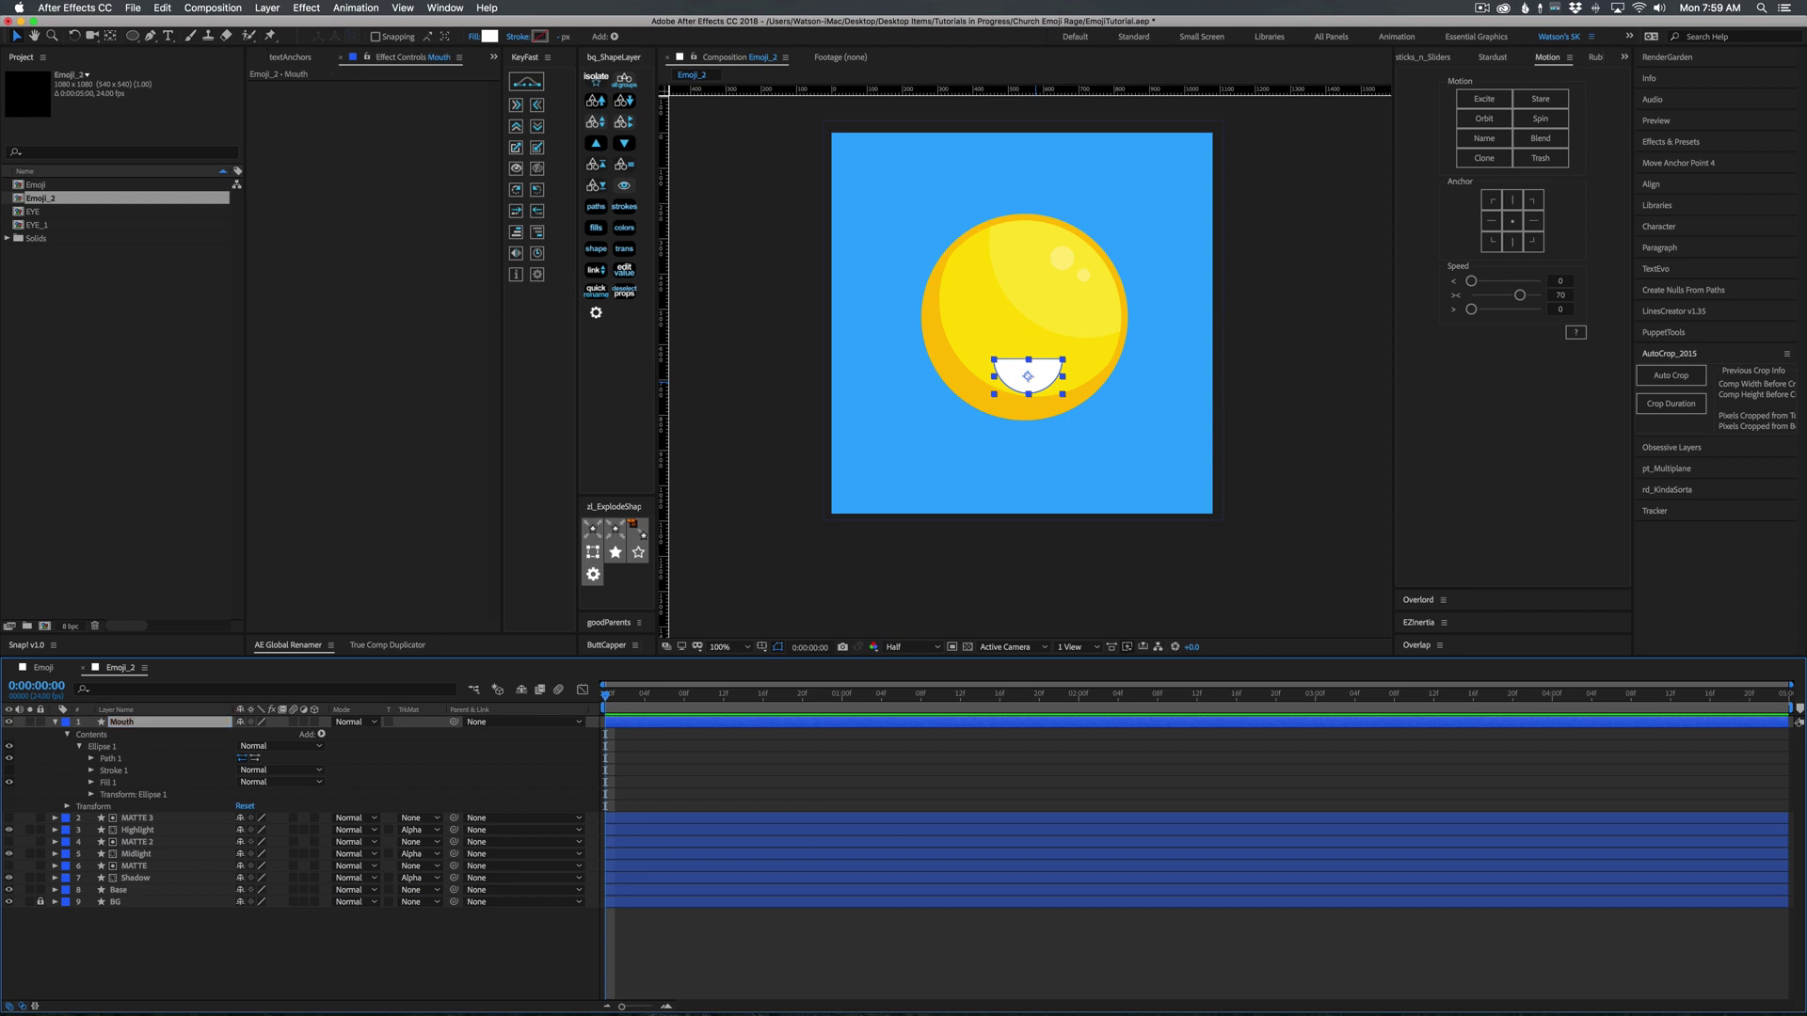
click(196, 862)
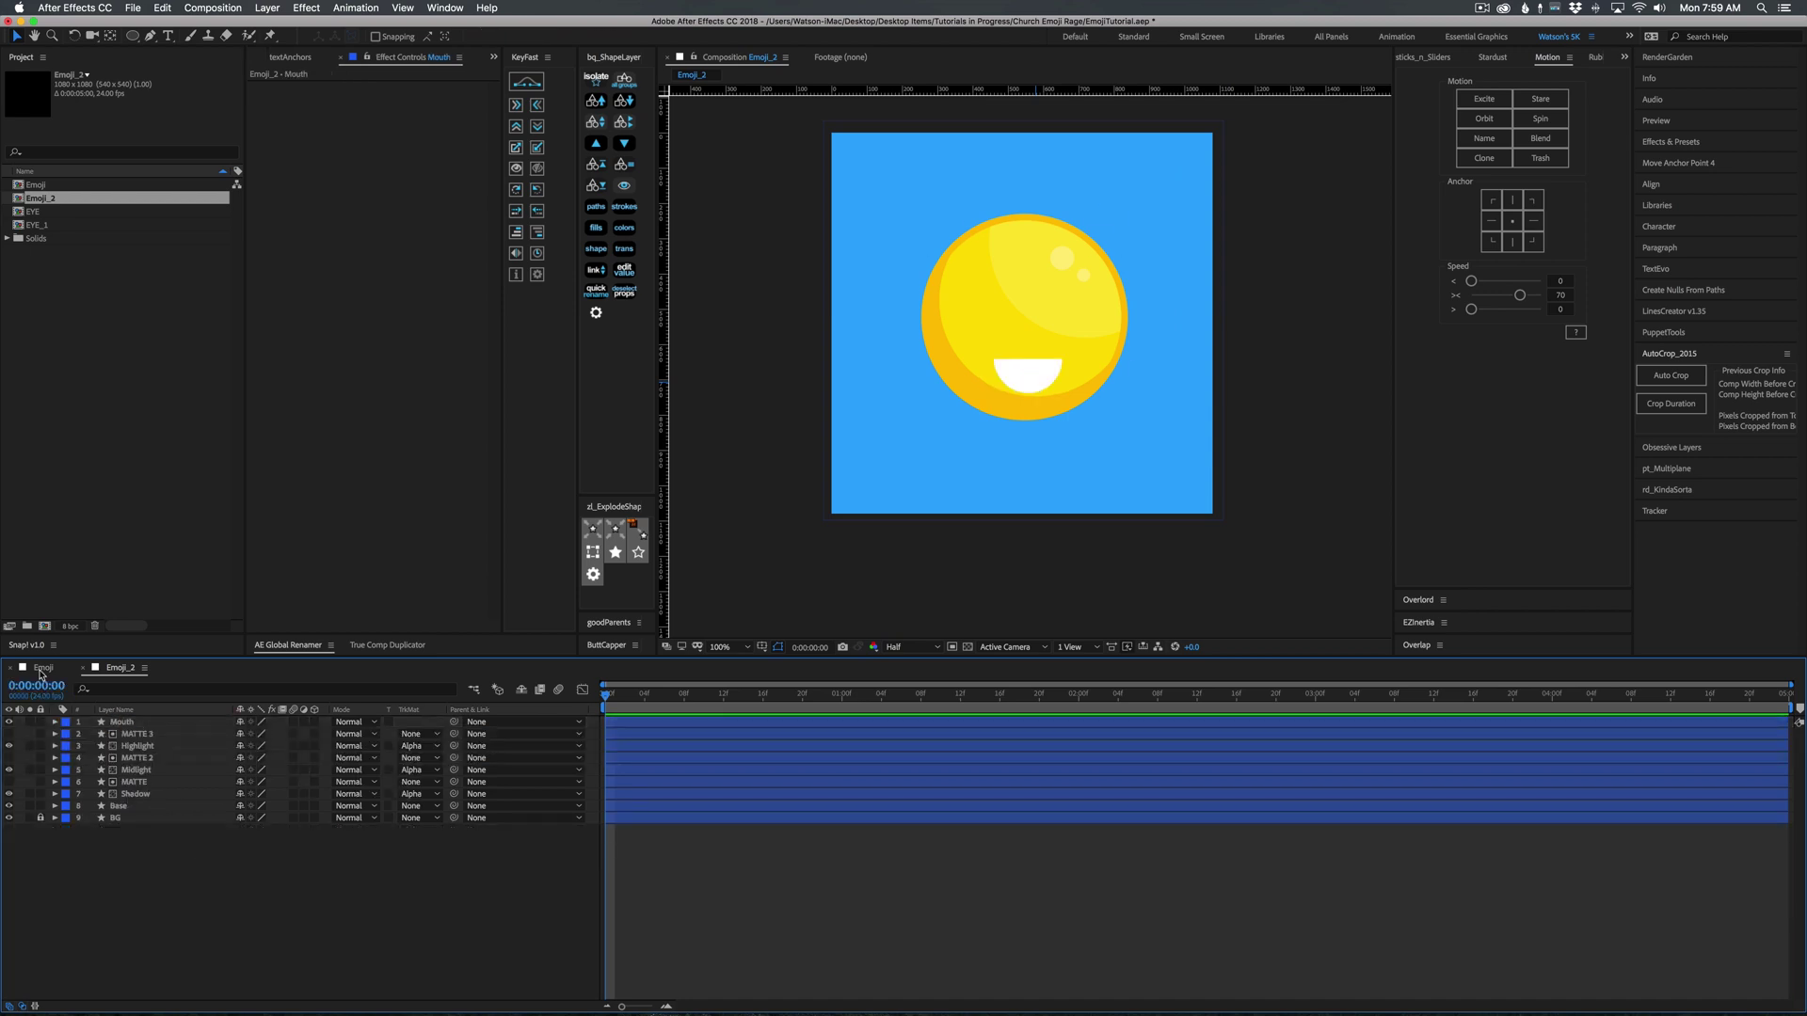
Referring to the finished Emoji composition, draw a small white circle for an eye in the upper left of the Emoji_2 face.
click(43, 668)
click(120, 668)
click(133, 36)
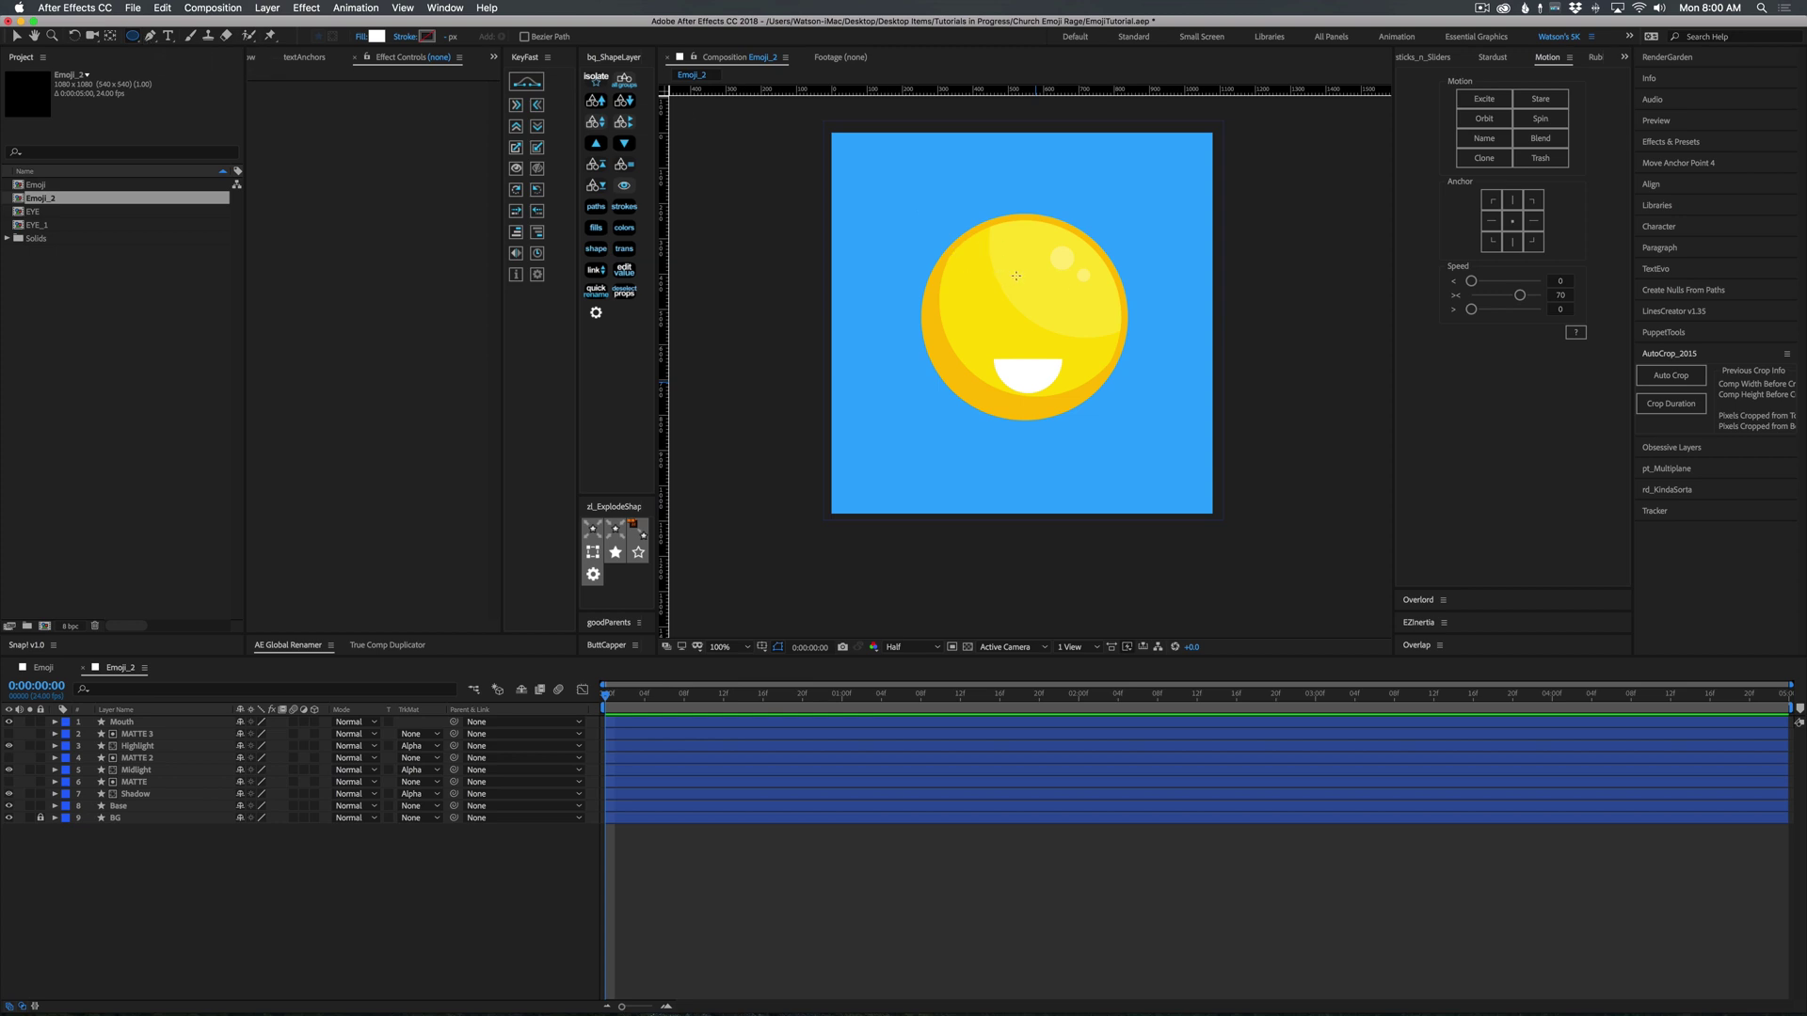
drag(971, 275, 1020, 322)
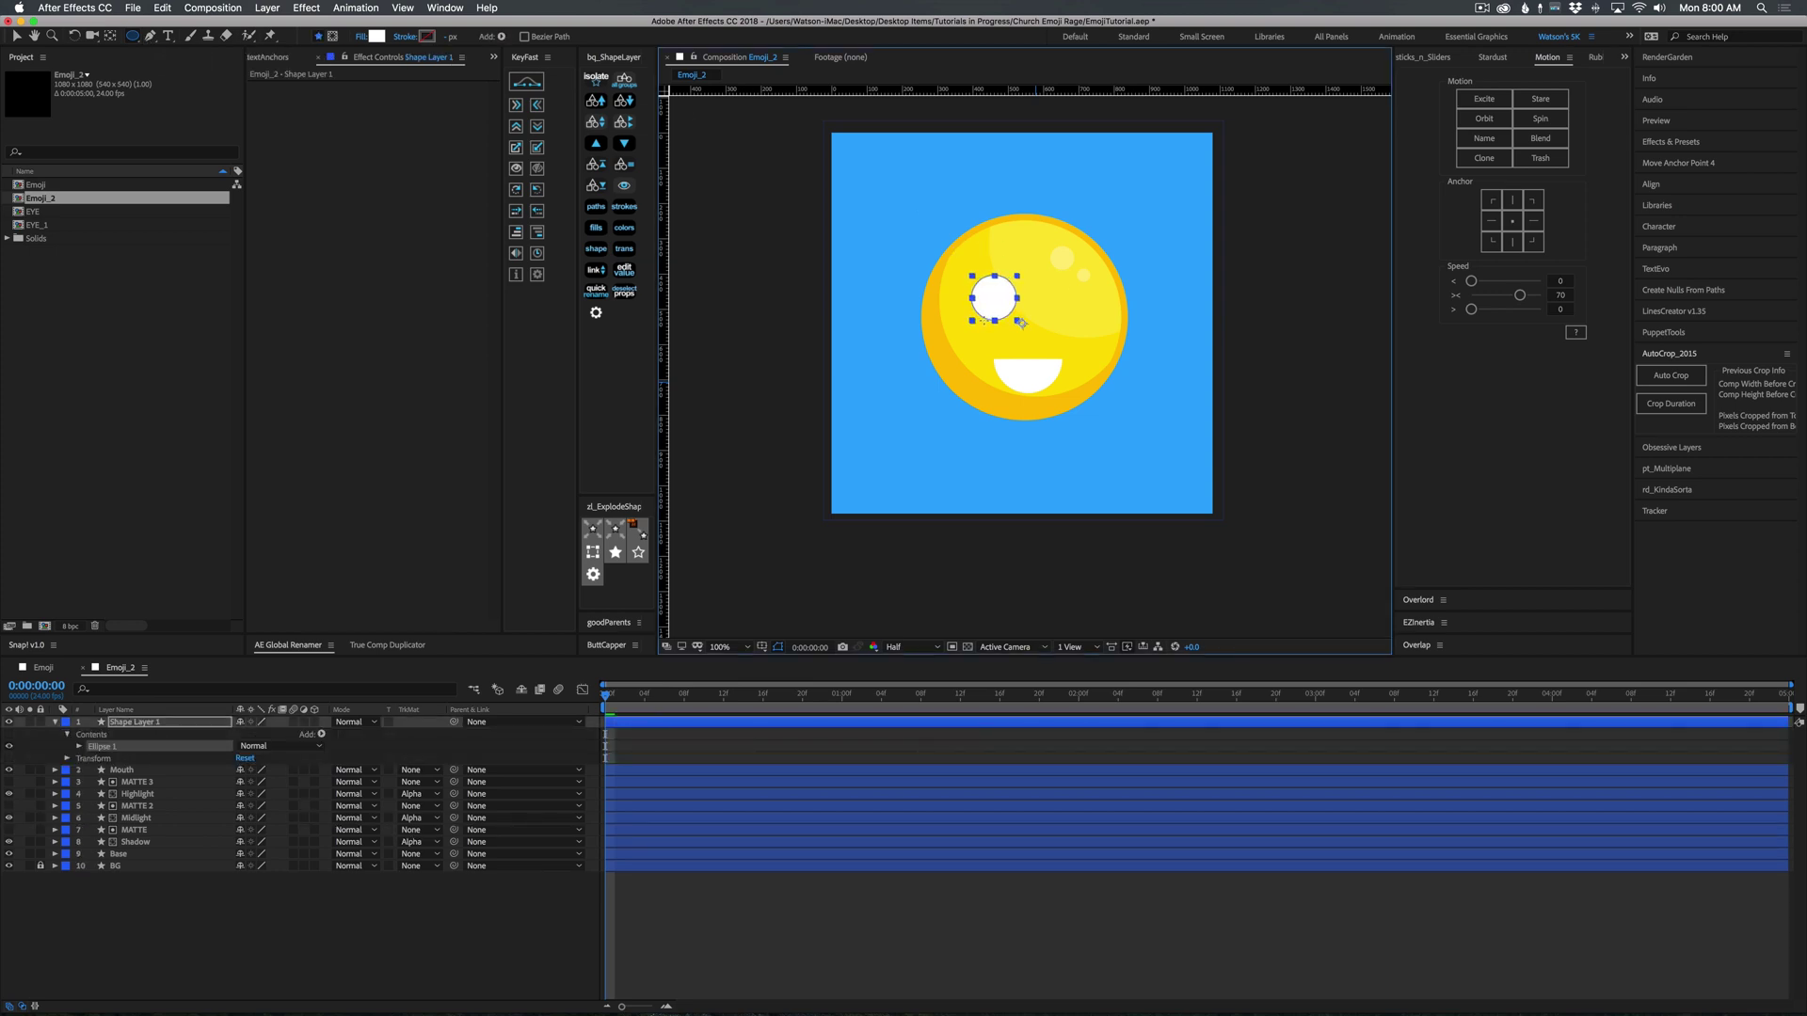
key(v)
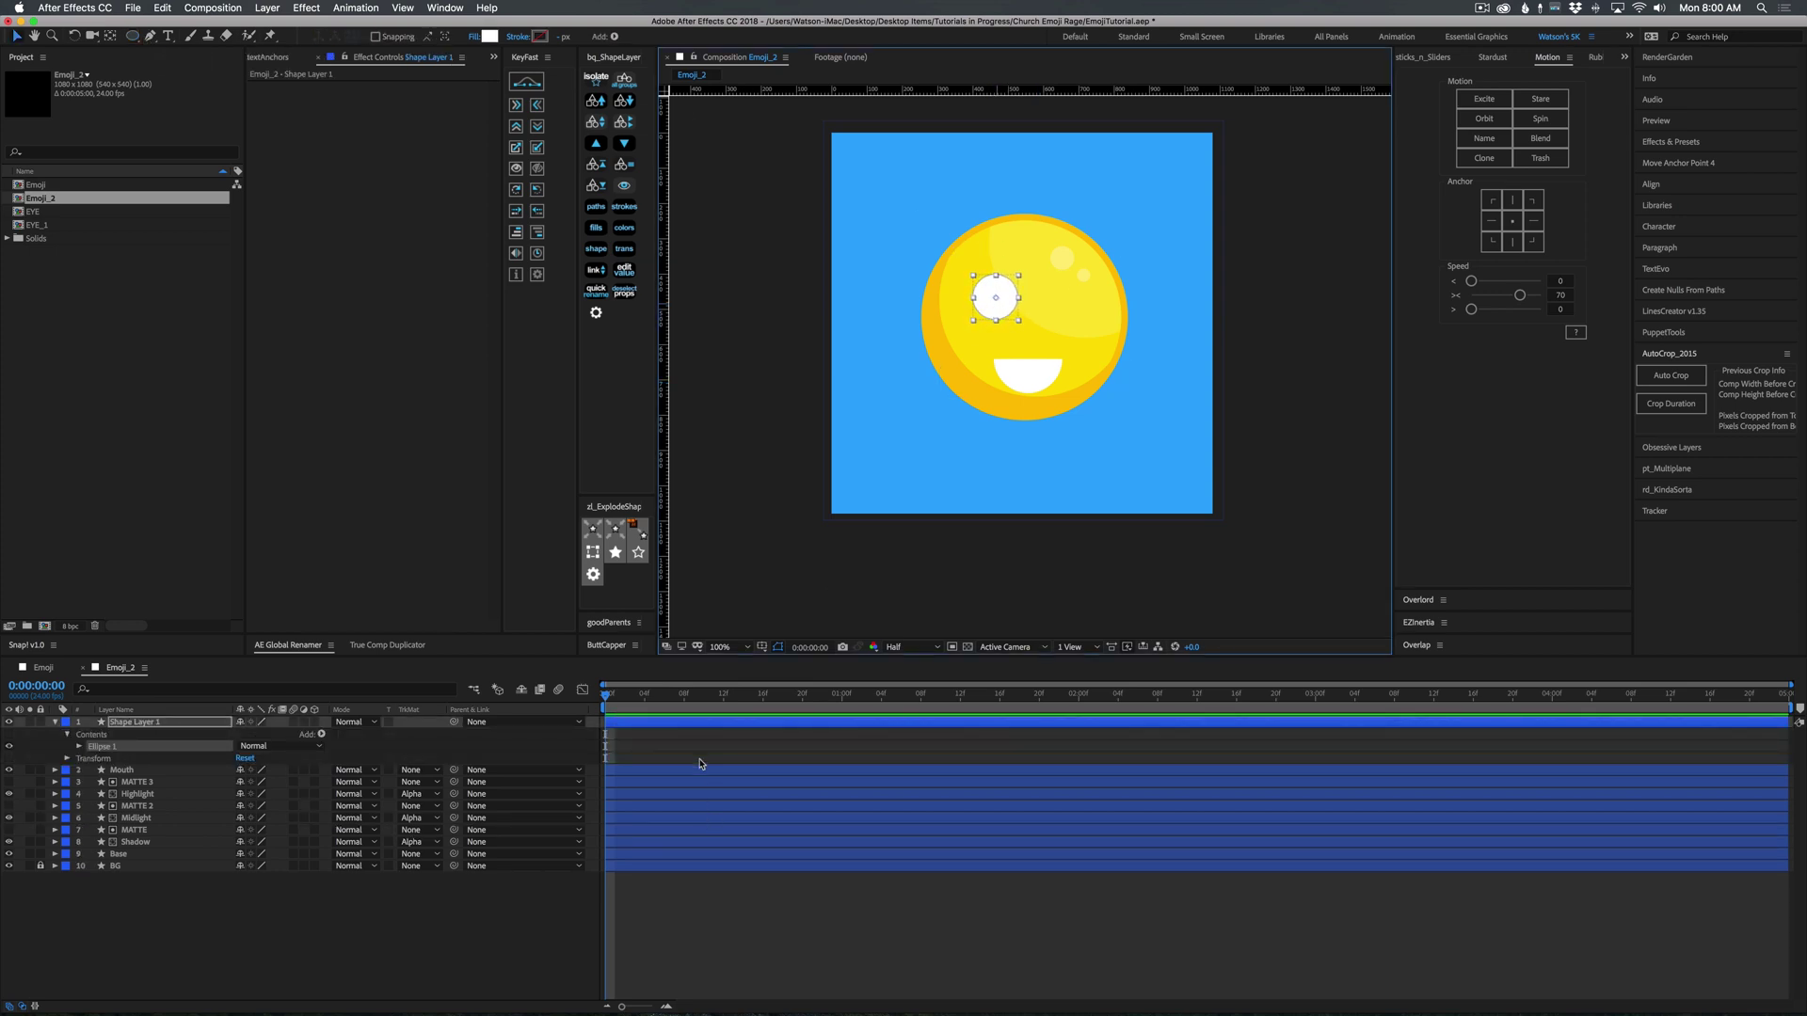
click(746, 737)
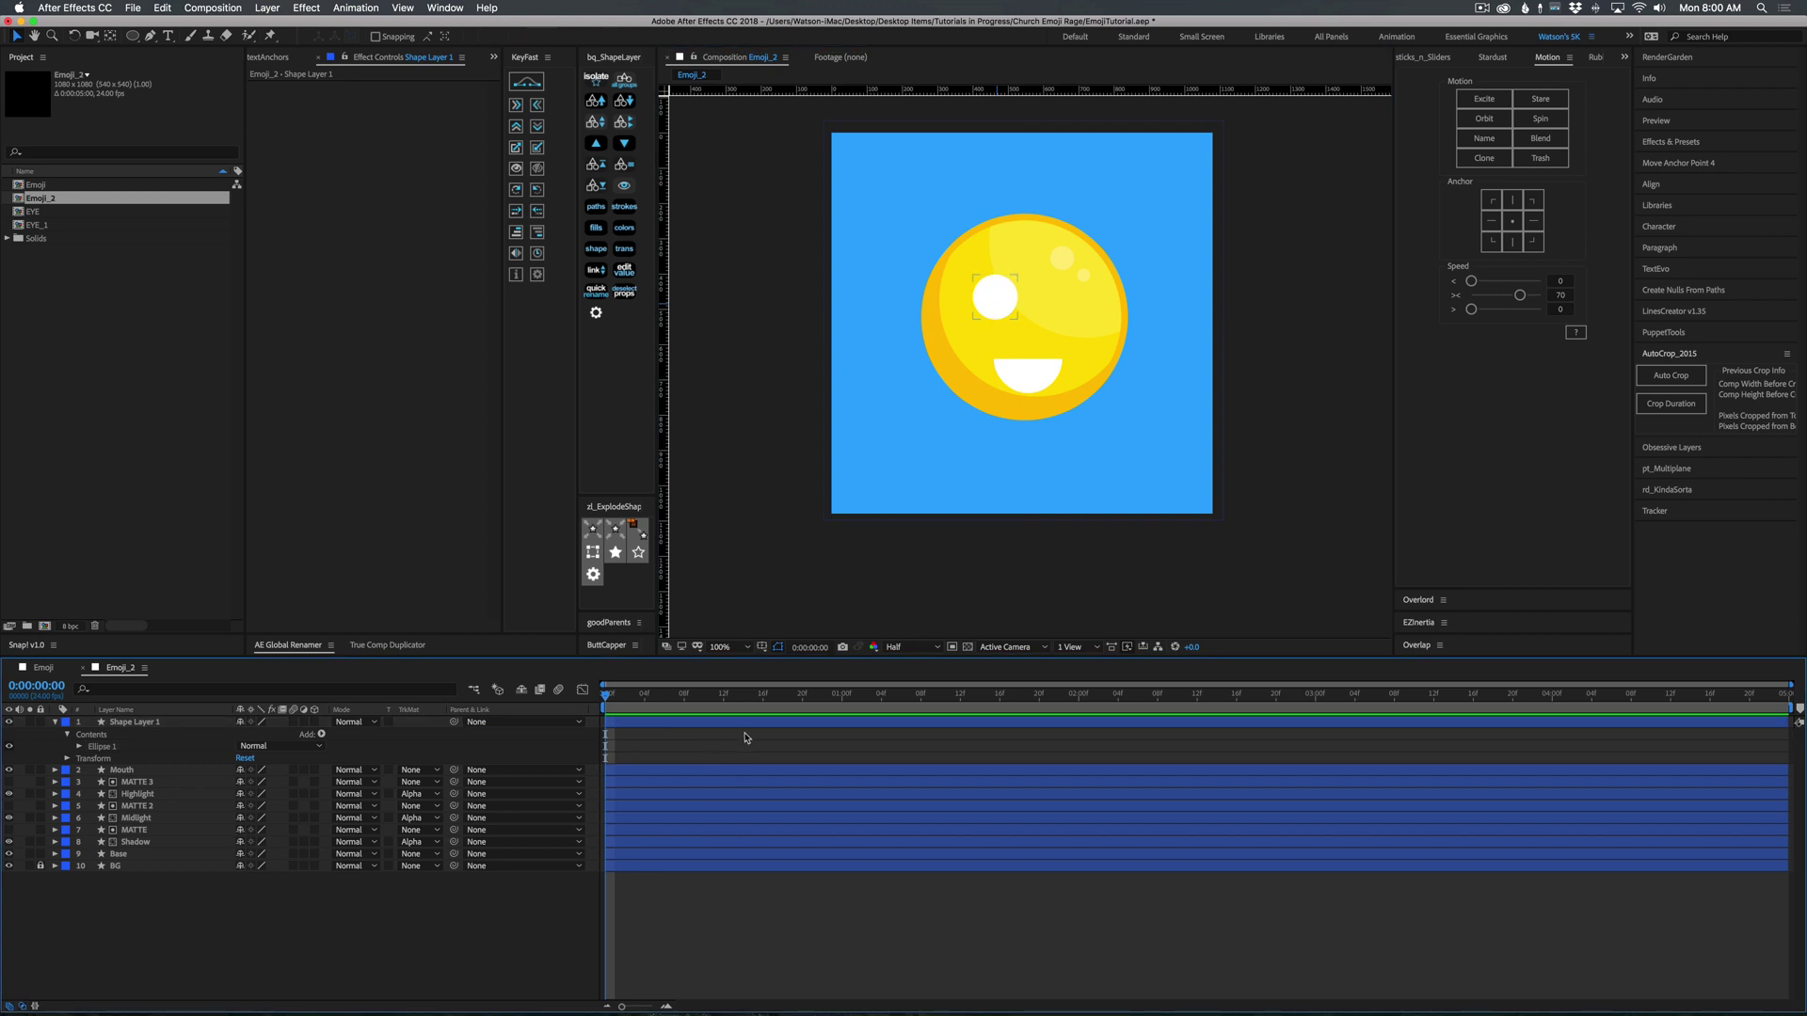
Rename the new circle's layer to Eye, collapse it and centre its anchor point on the circle.
click(137, 722)
key(Return)
text(Eye)
key(Return)
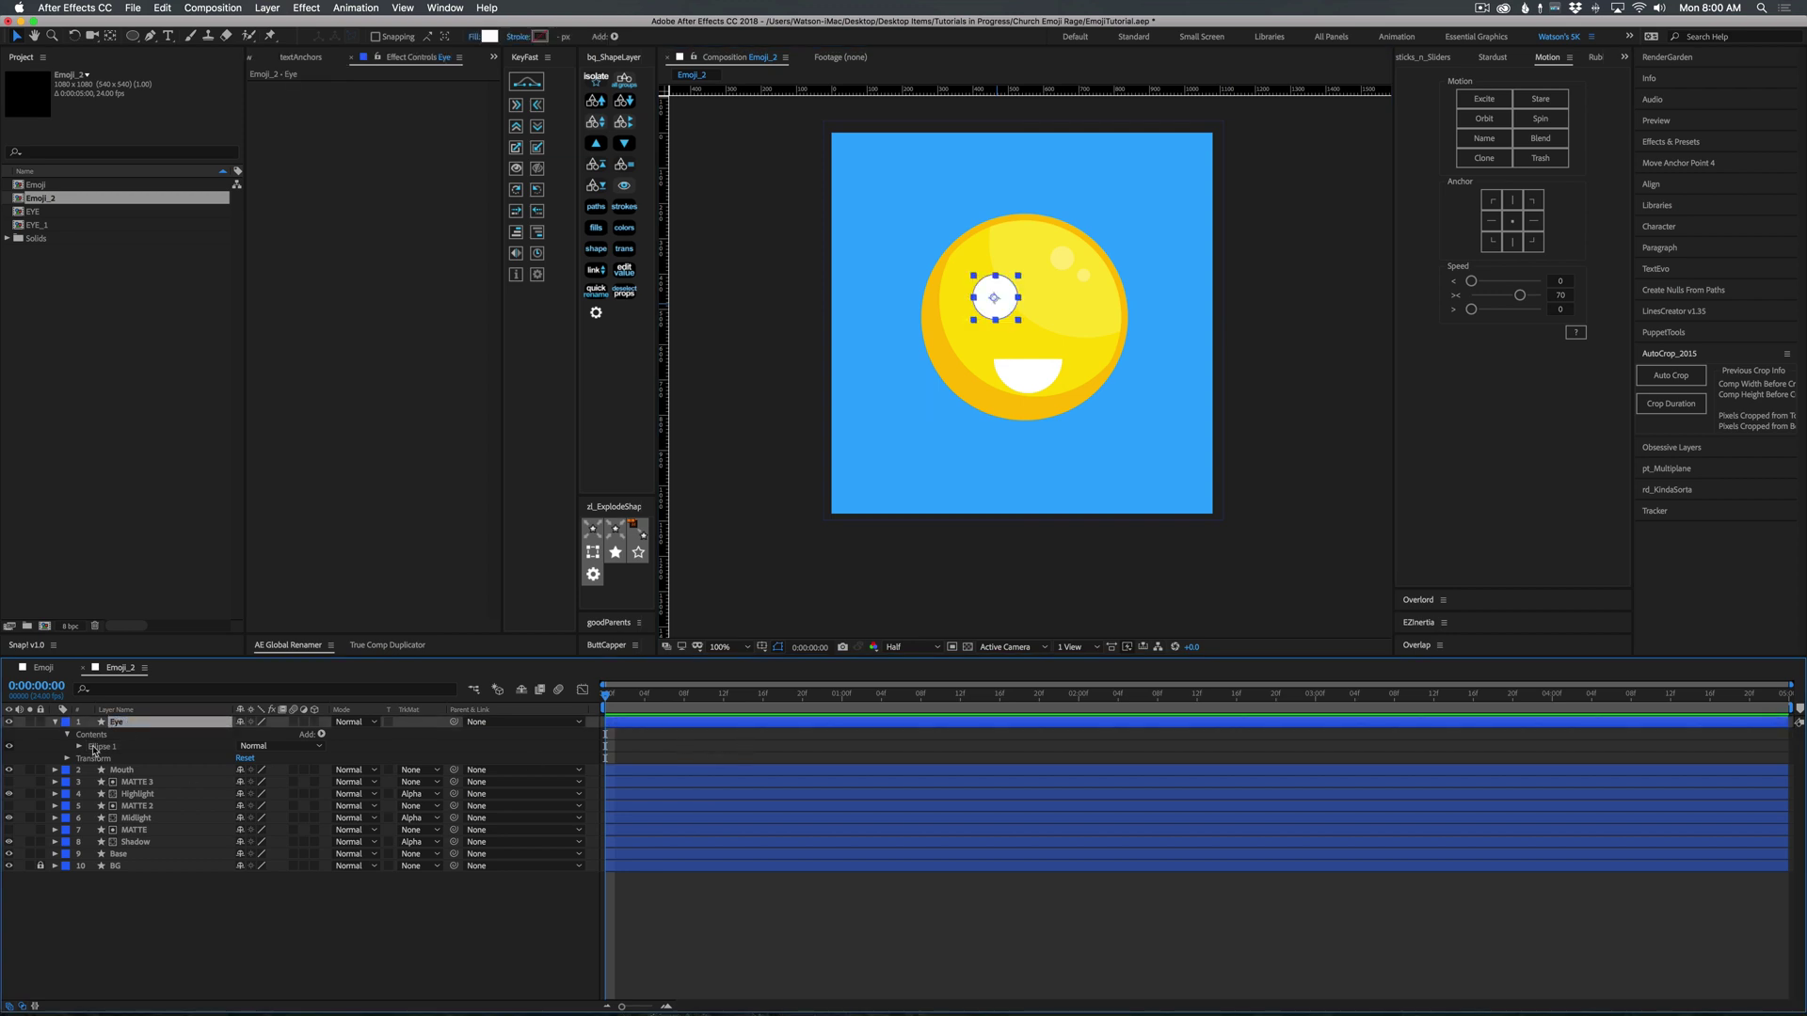
click(55, 723)
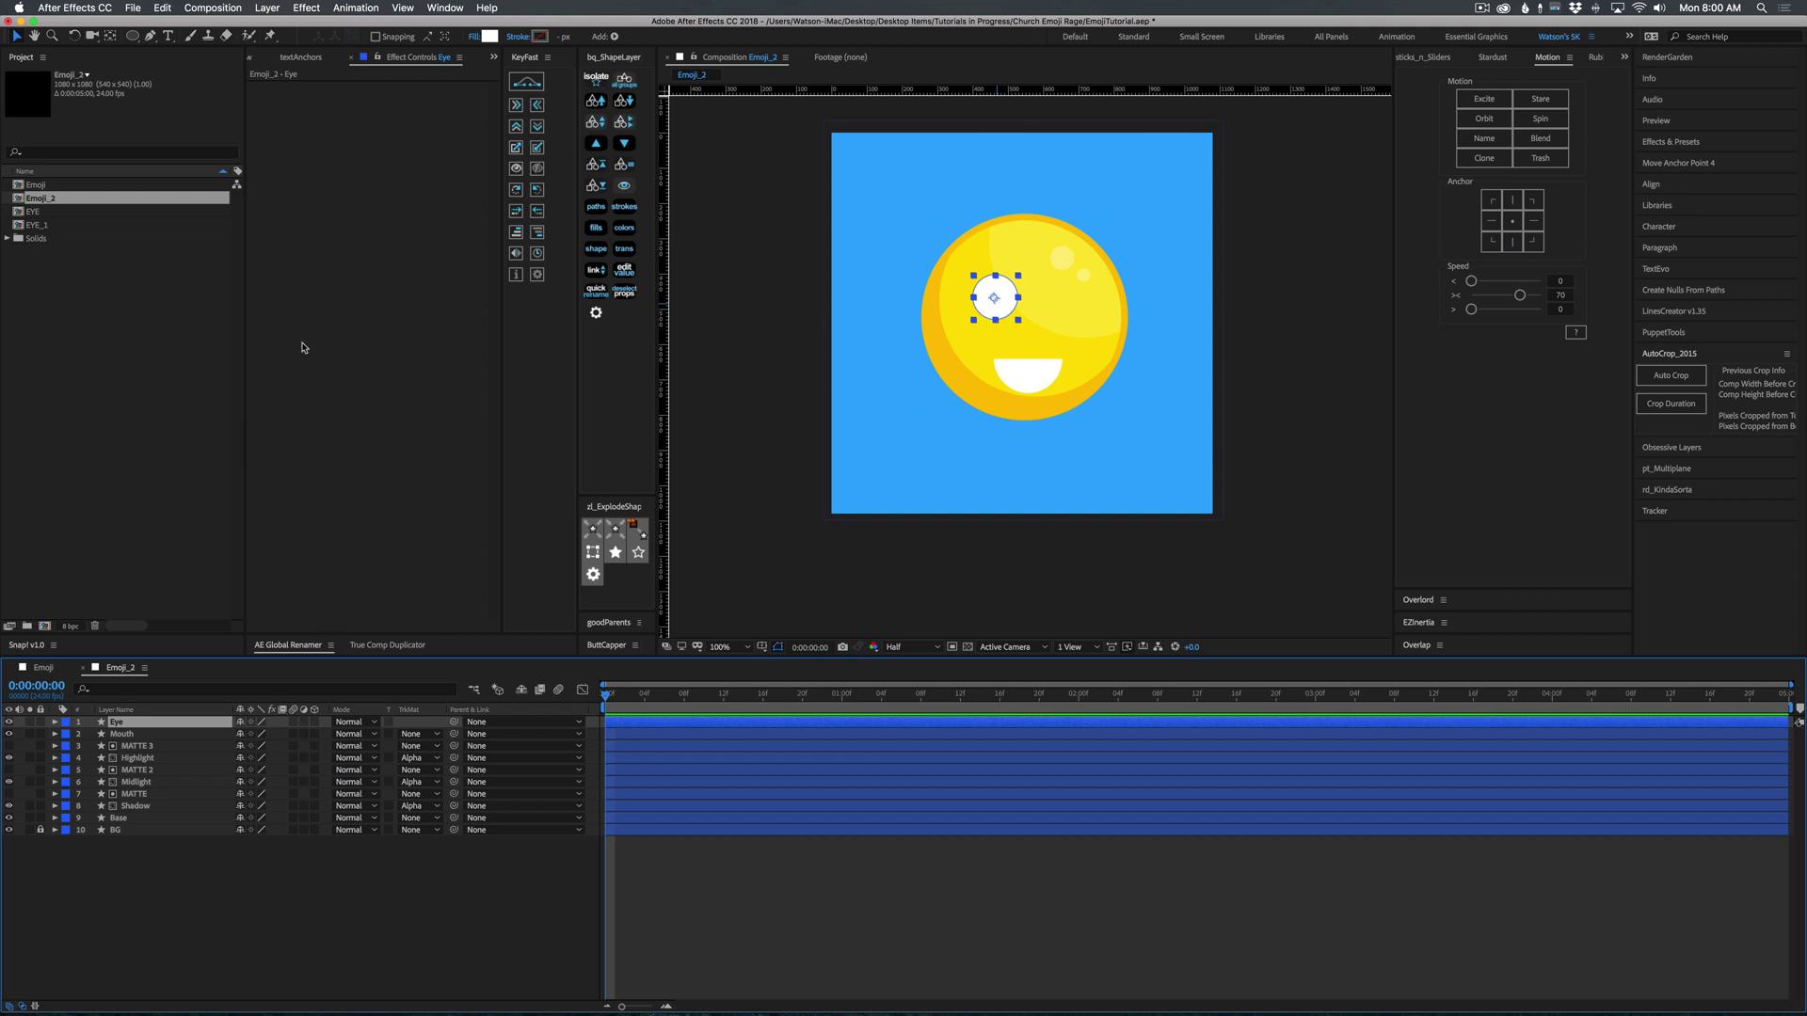
click(110, 38)
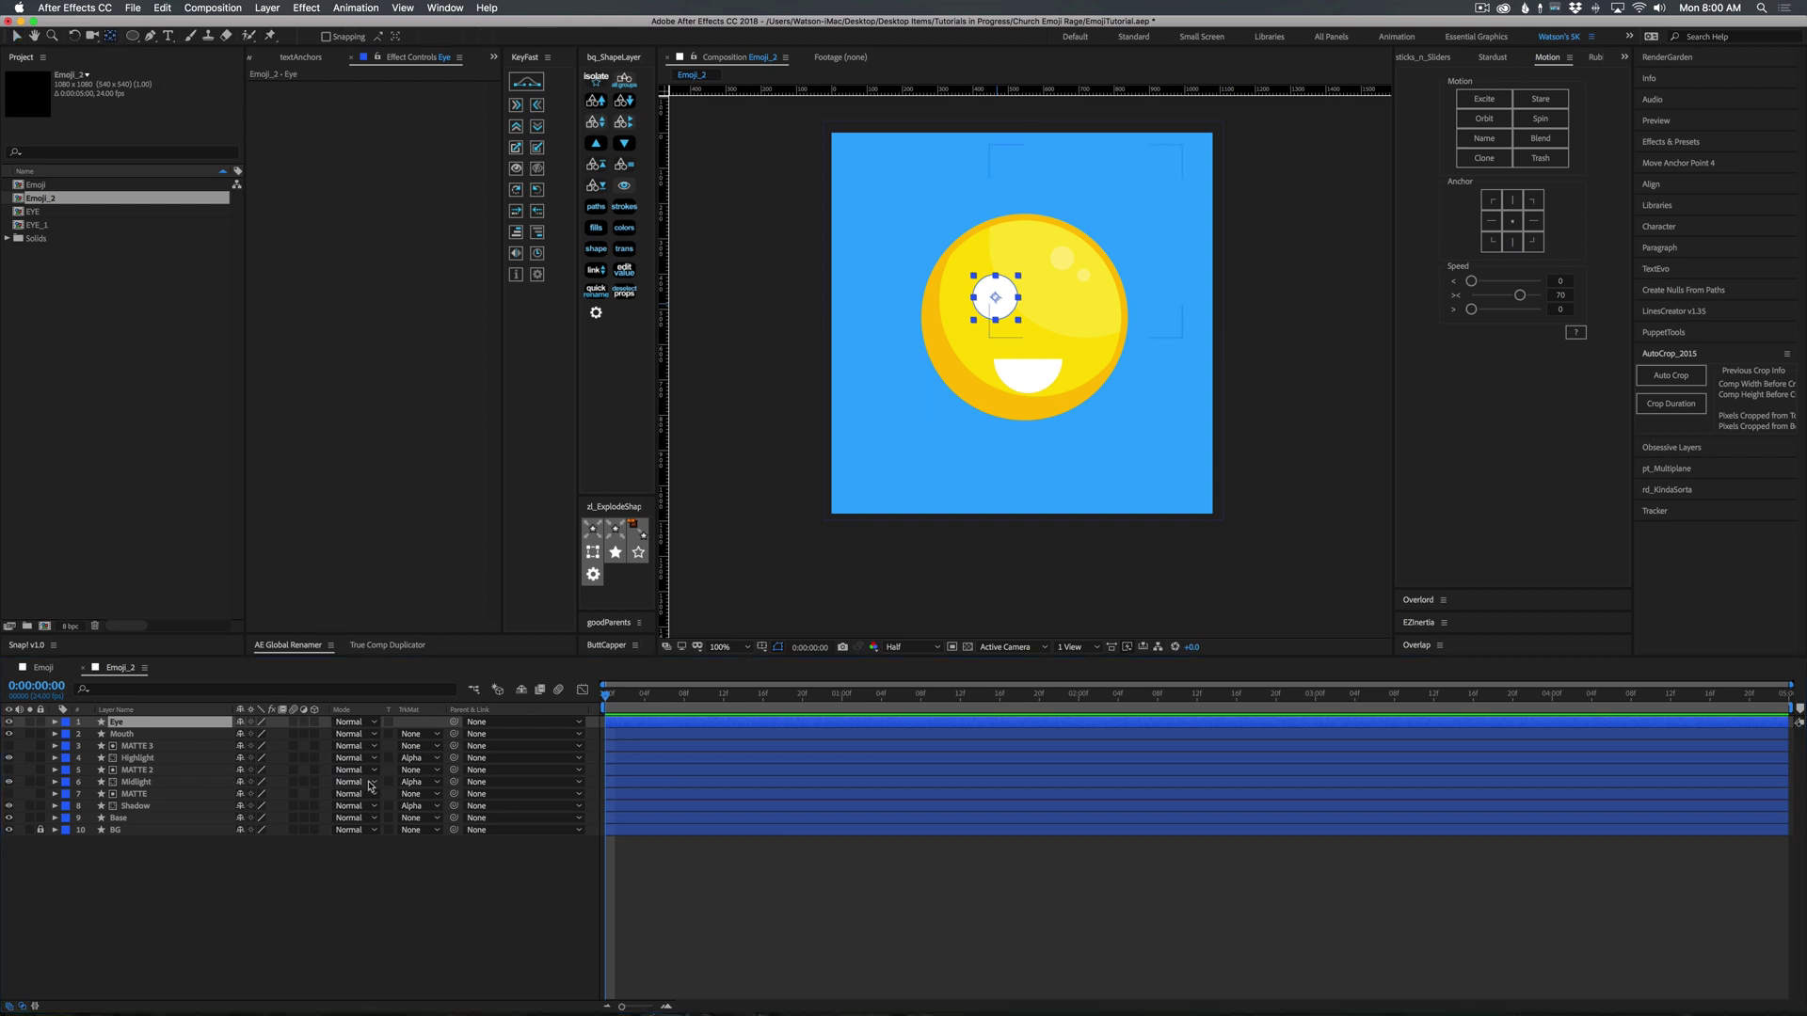
Duplicate the Eye layer and rename the copy to Pupil.
click(134, 721)
key(super+d)
key(Return)
text(P)
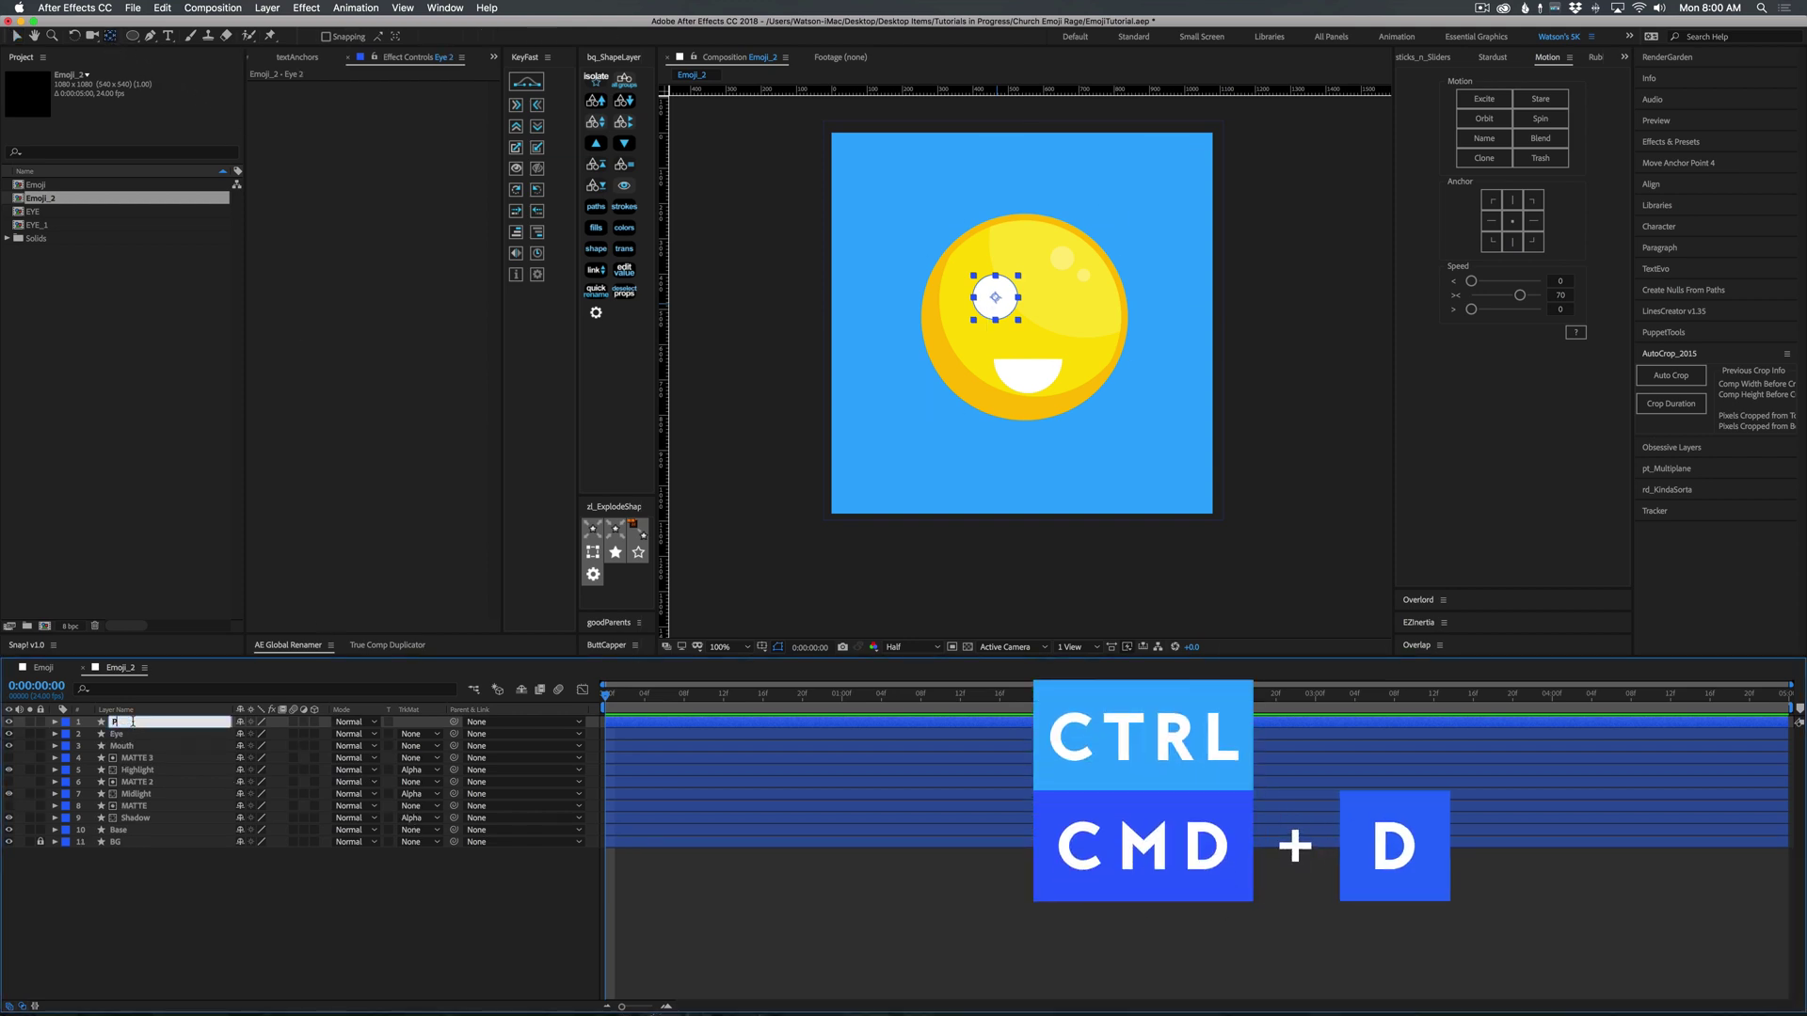
text(upil)
key(Return)
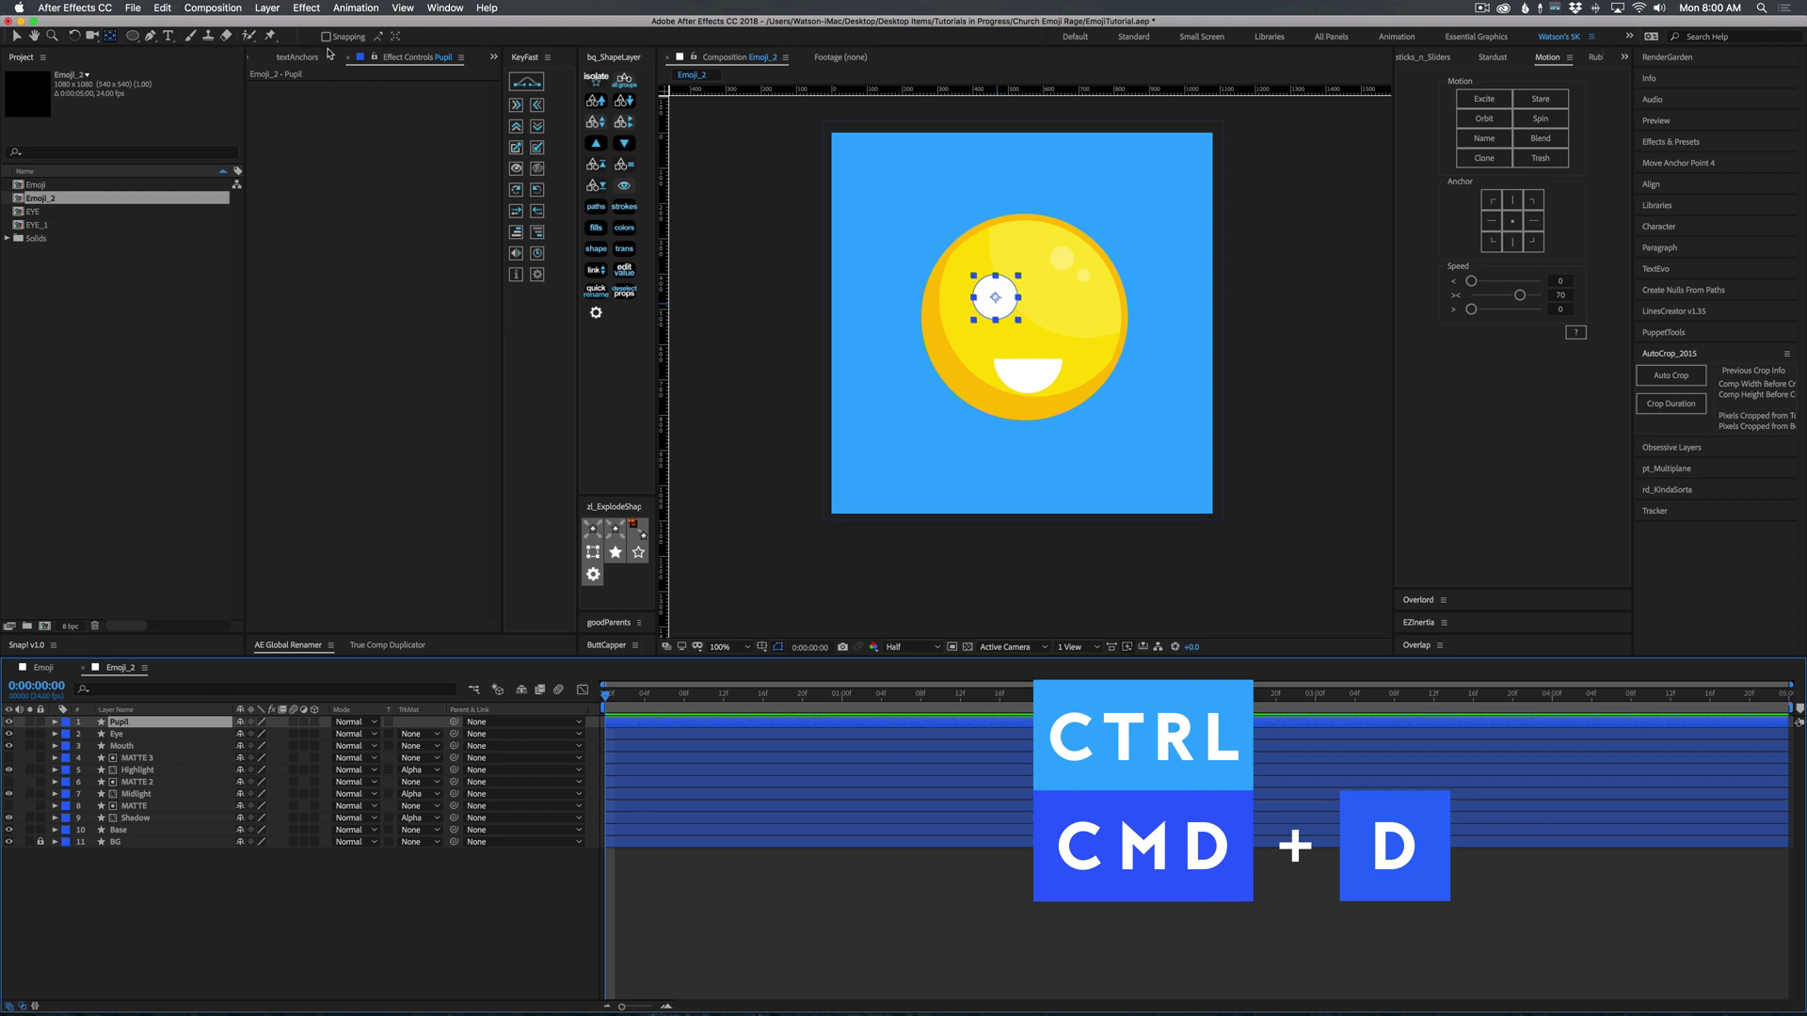
Set the Pupil's fill to near-black and scale it evenly about its centre to a little over half the eye's width.
click(489, 36)
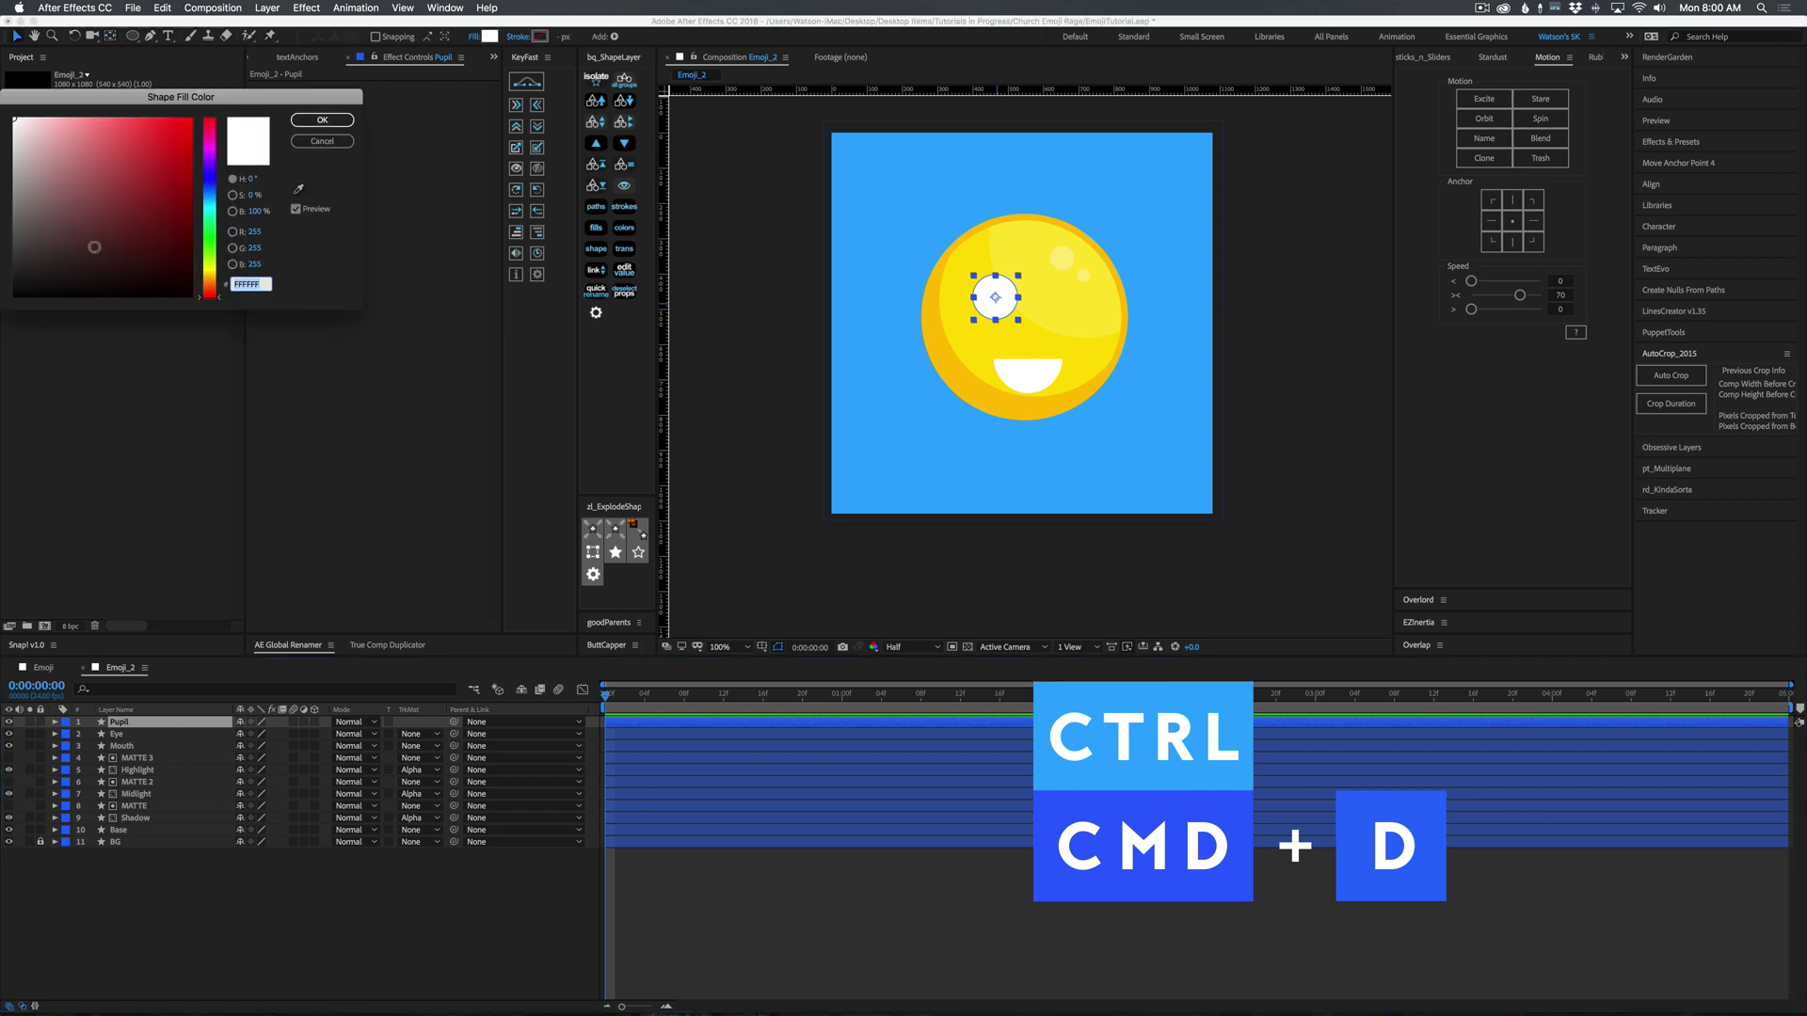
click(13, 281)
click(321, 120)
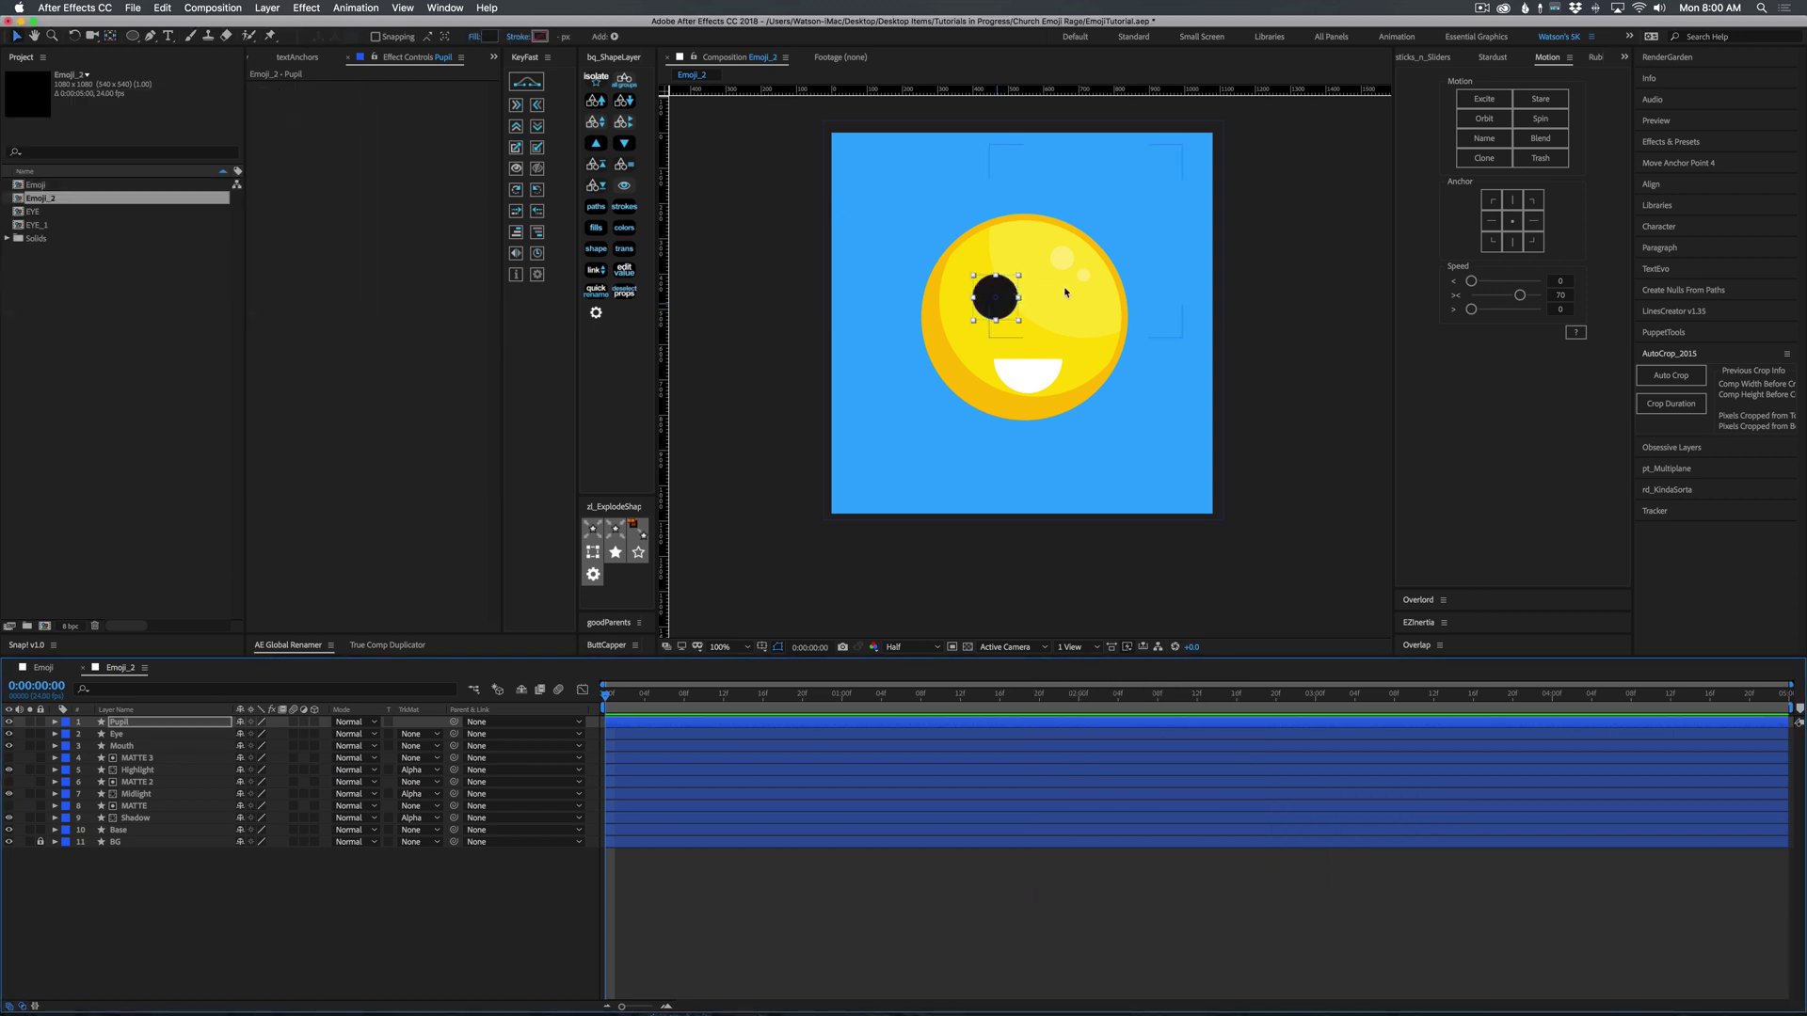
drag(1019, 276, 980, 415)
key(.)
key(.)
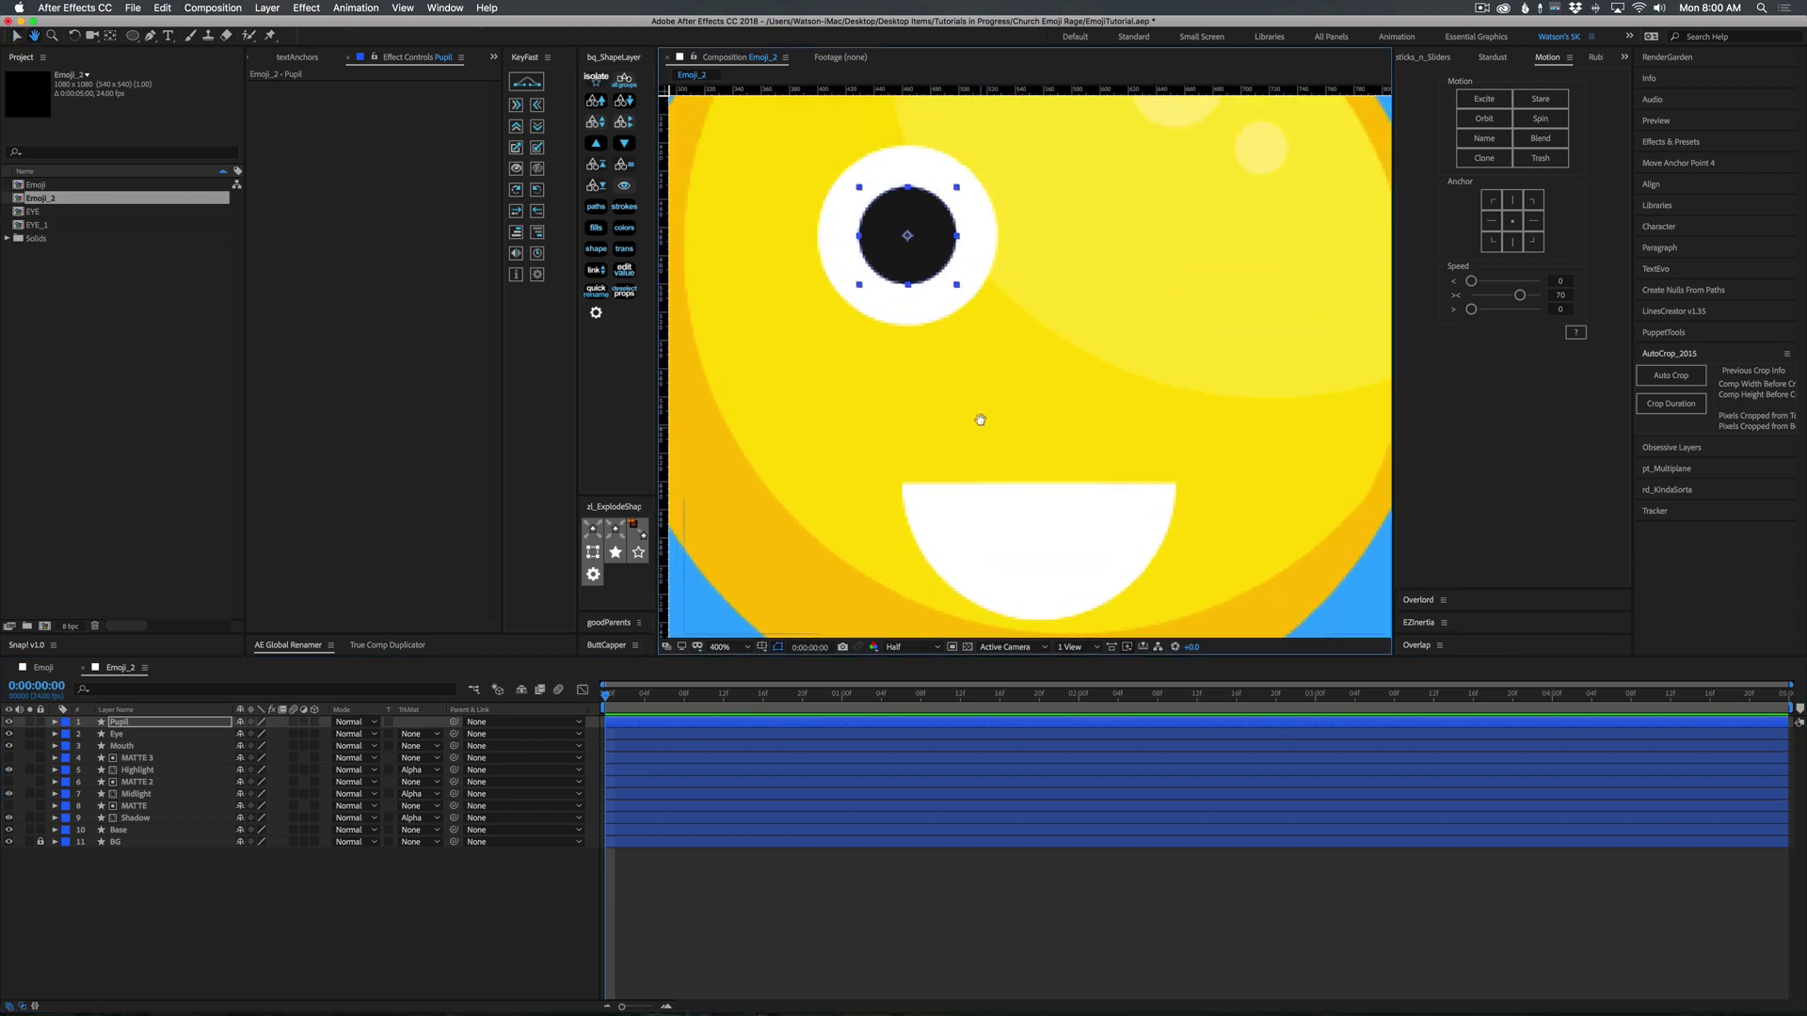
Duplicate the ellipse inside the Pupil layer, shrink the copy to a small highlight in the pupil's upper left, and fill it white.
click(54, 723)
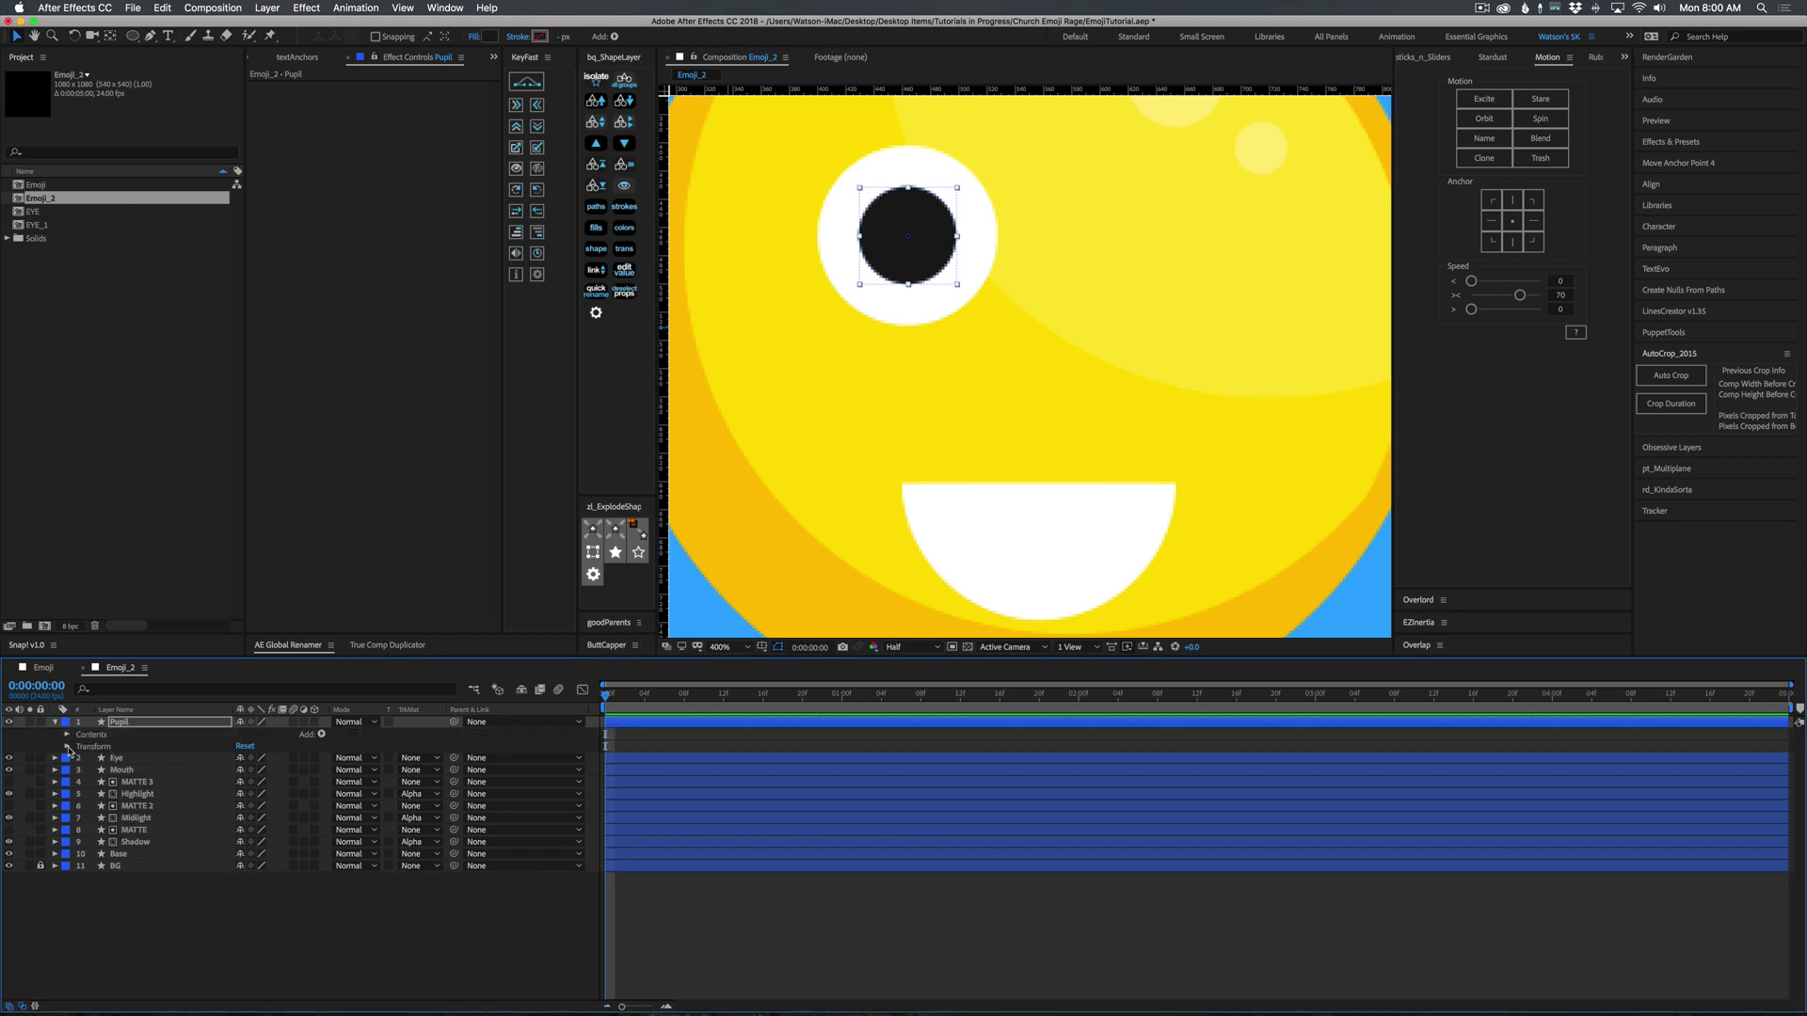
click(67, 734)
click(102, 746)
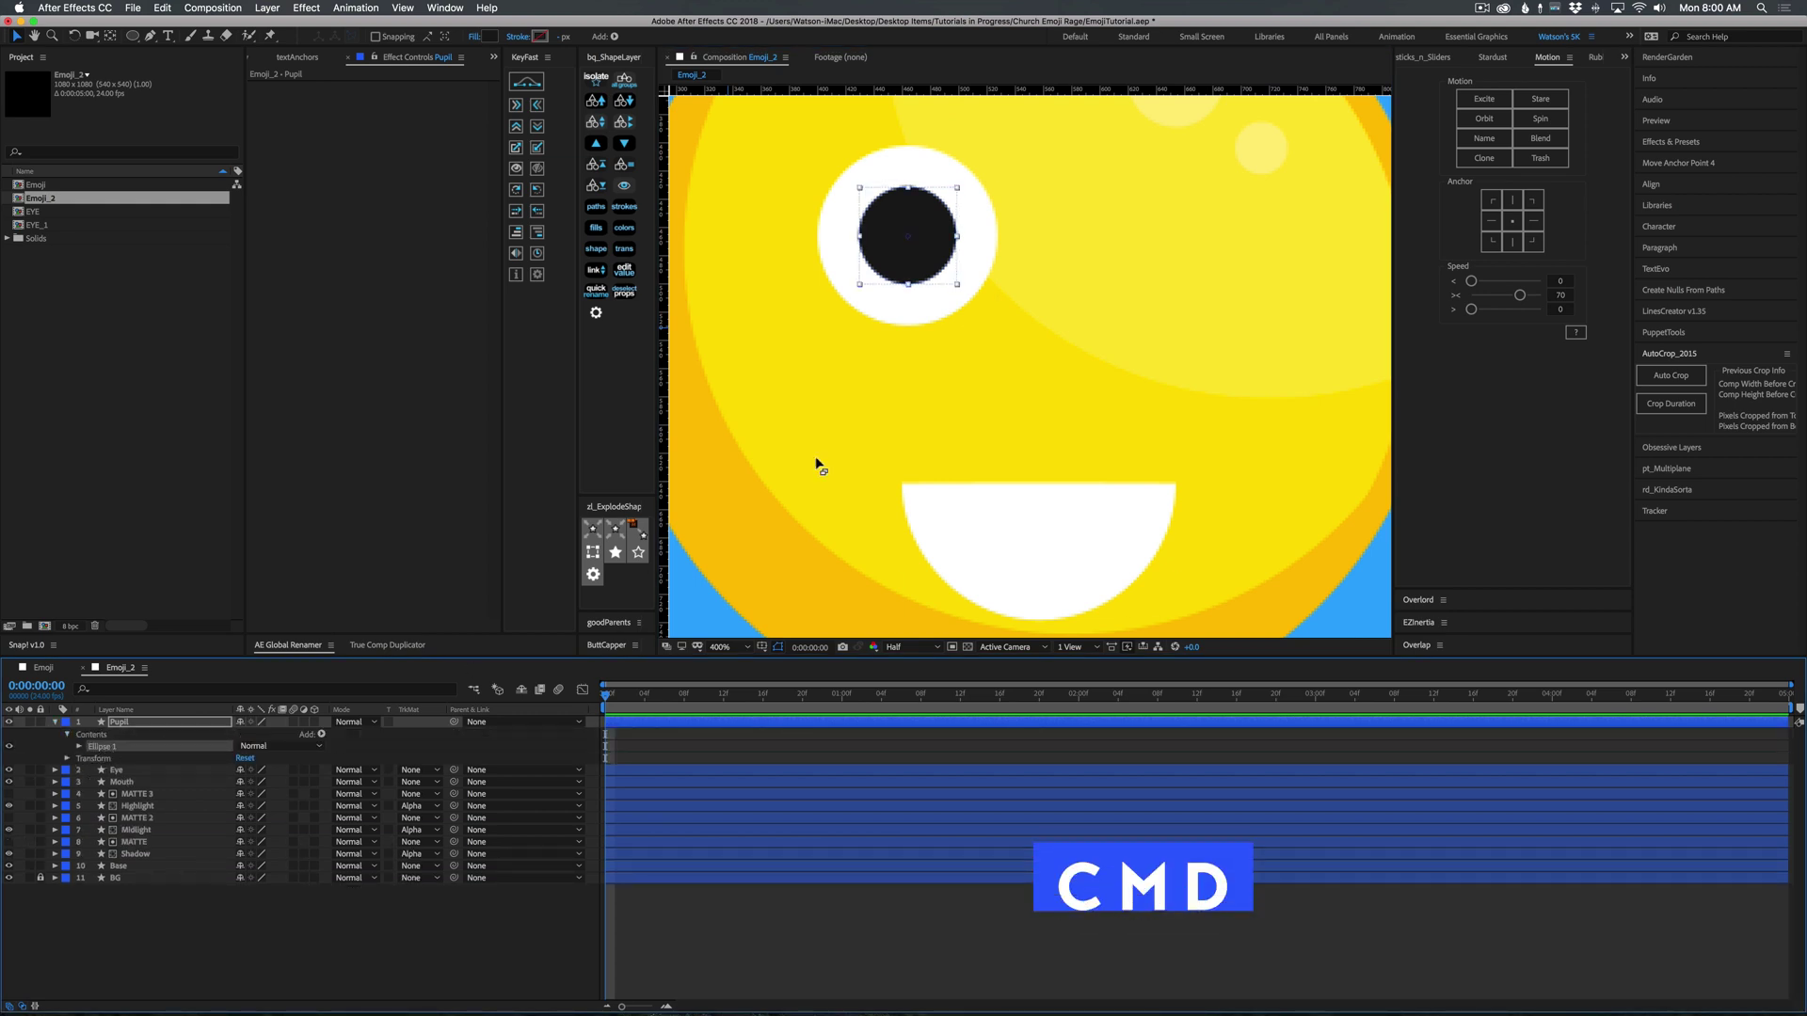
key(super+d)
click(903, 226)
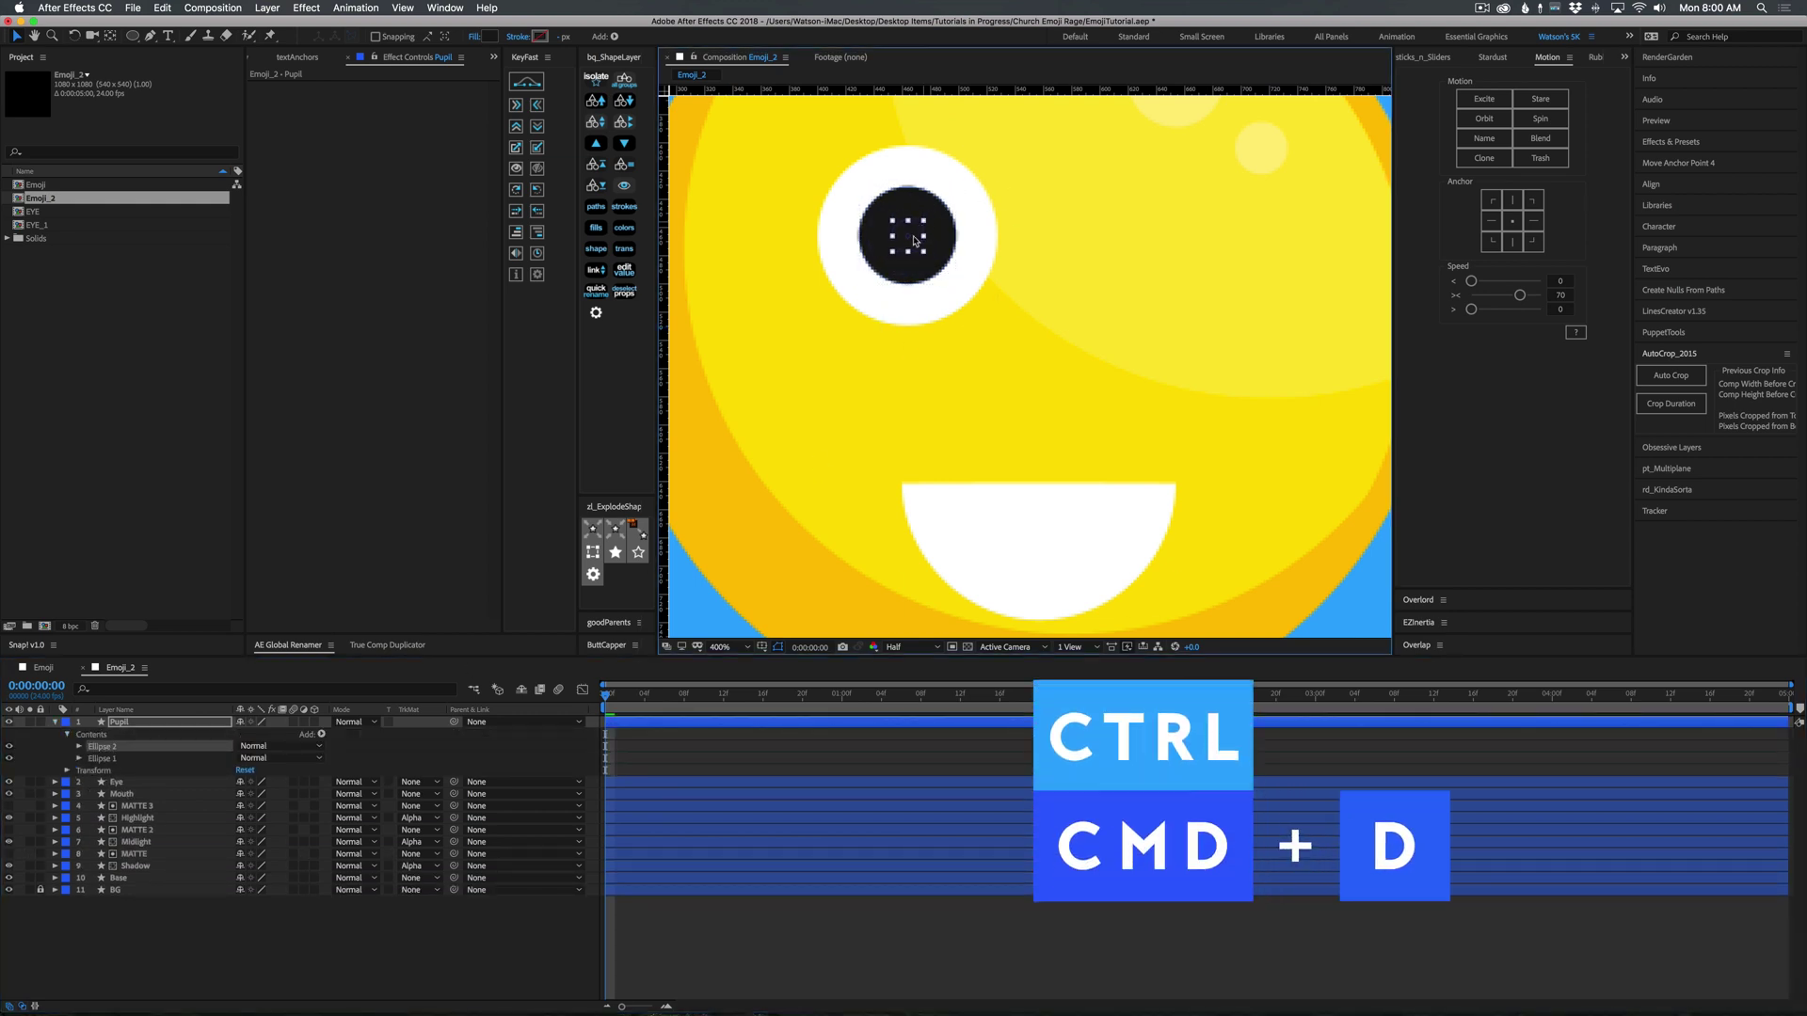
click(491, 36)
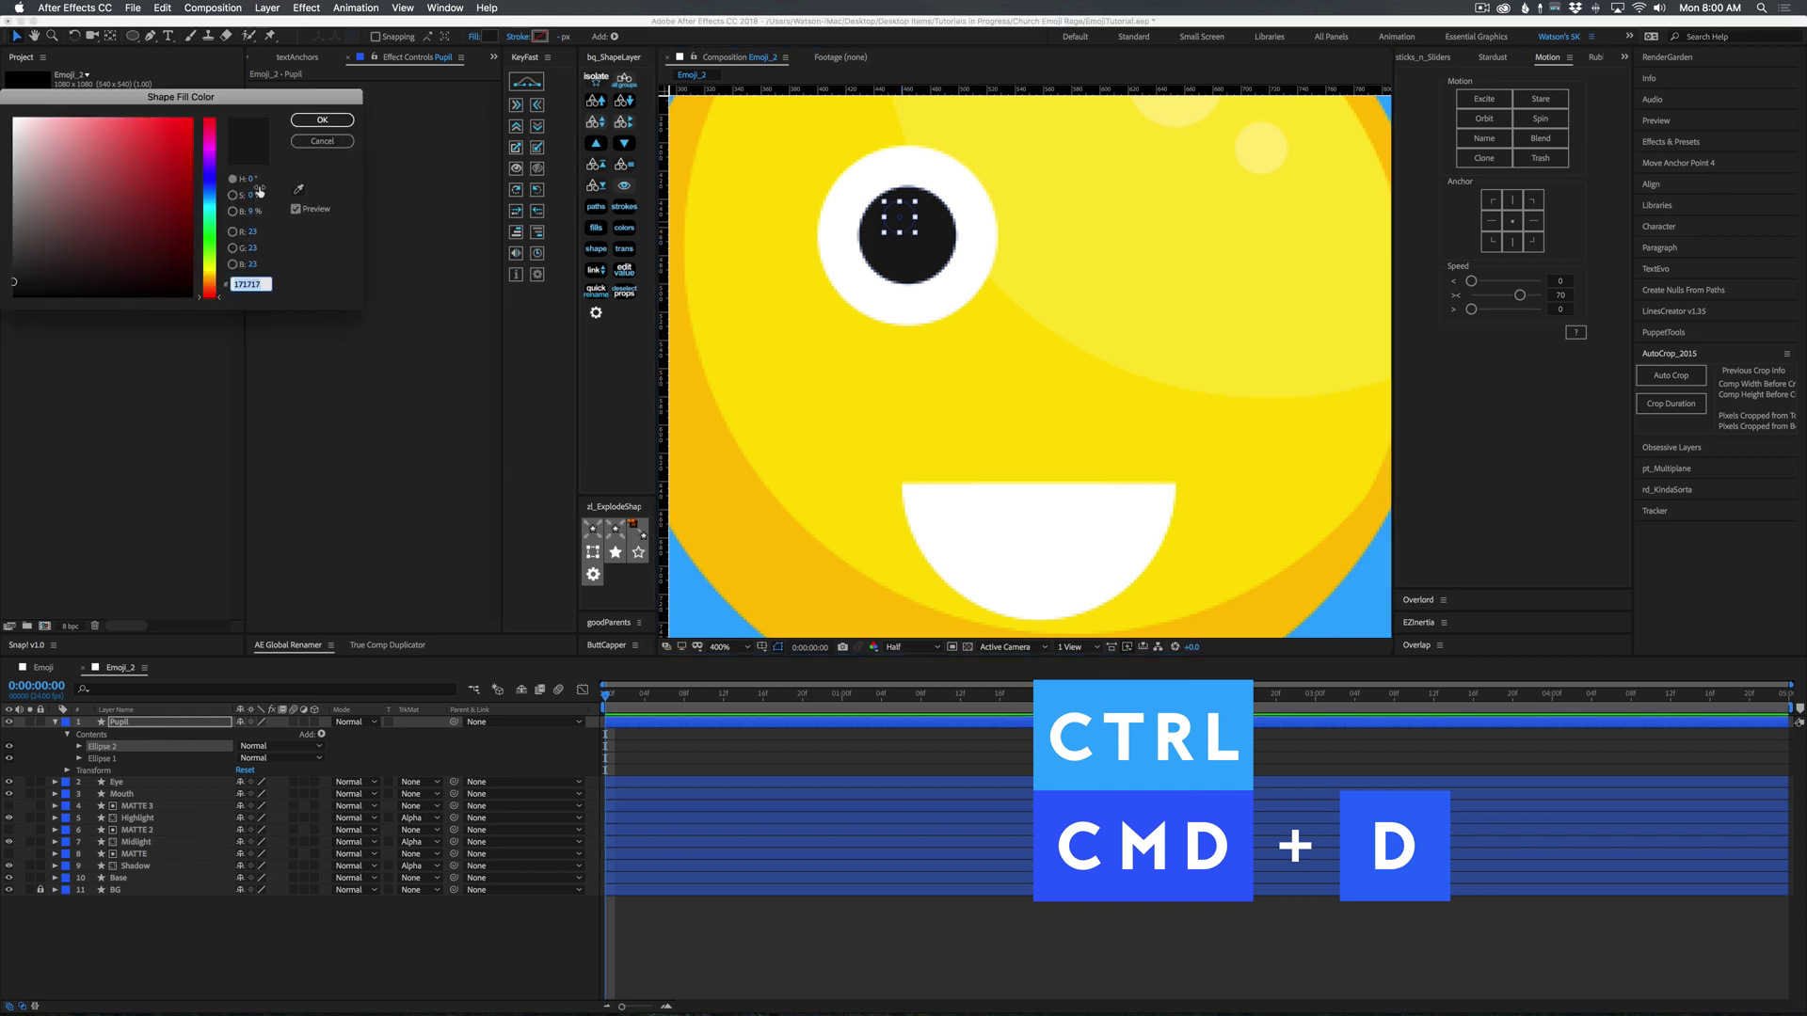
drag(83, 162, 5, 113)
click(321, 123)
Duplicate the white pupil highlight, make the copy smaller and place it at the pupil's right, then collapse the Pupil layer.
key(super+d)
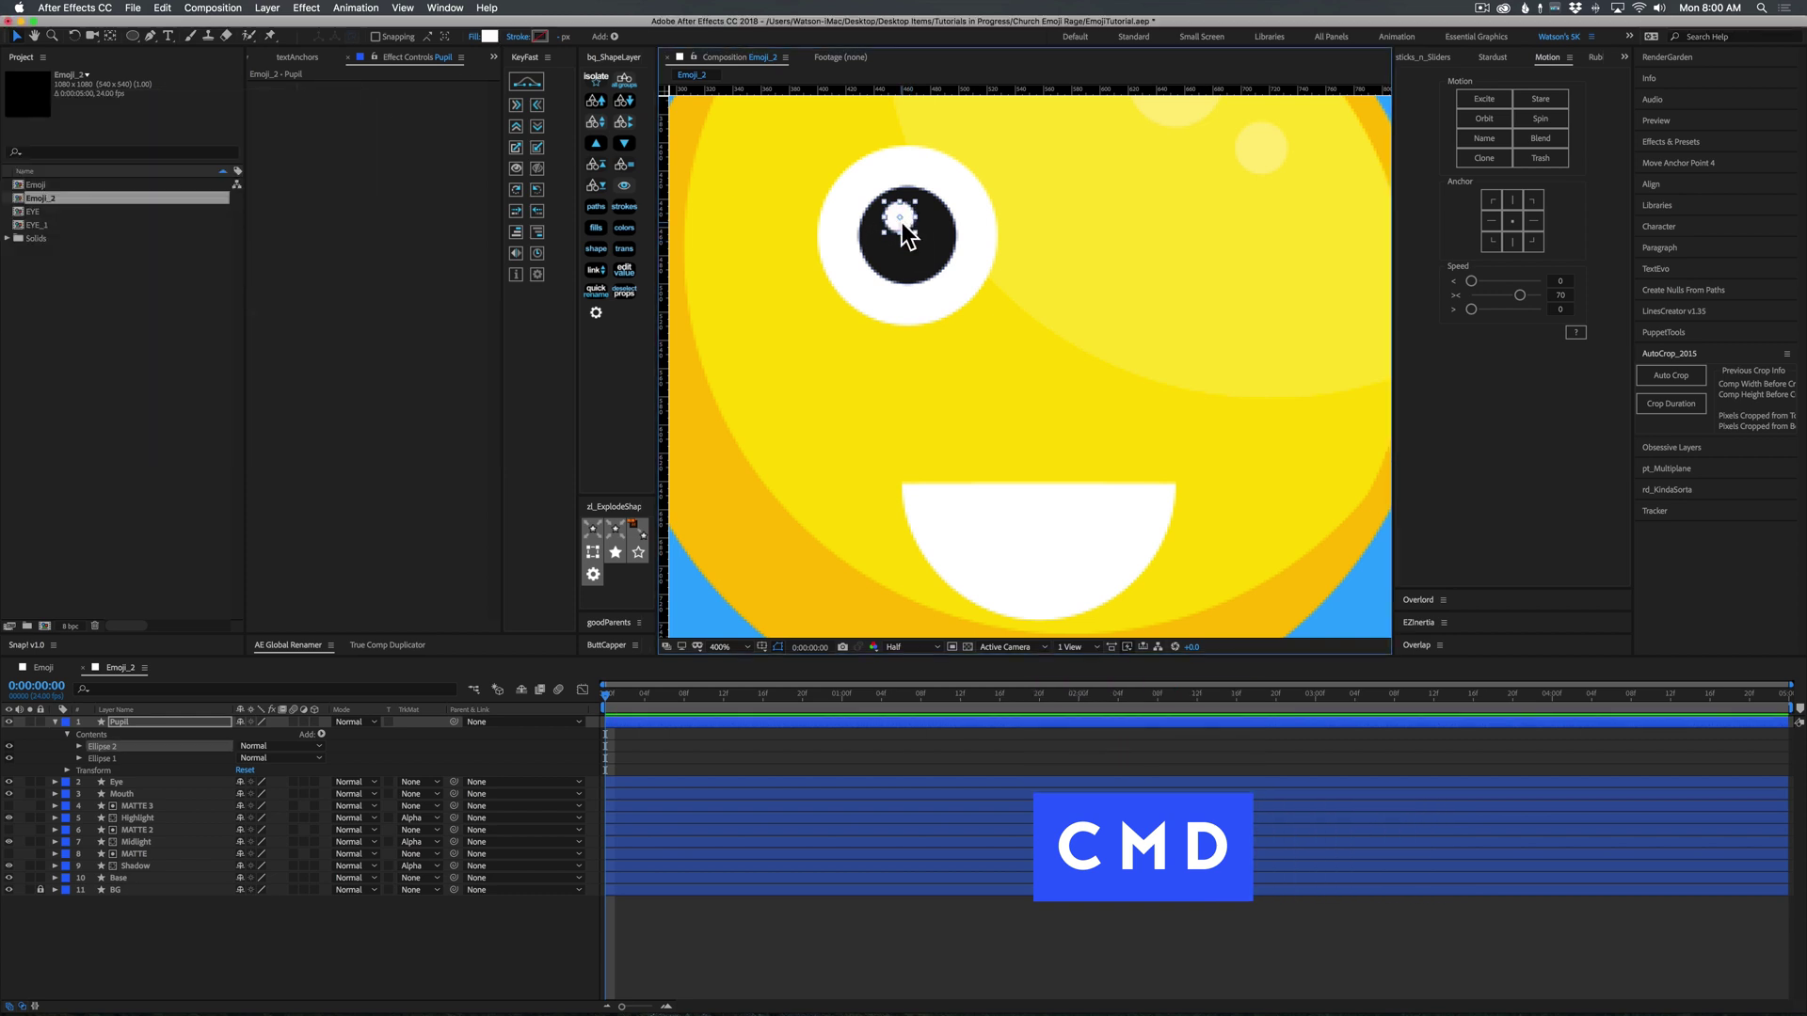
mouse_move(899, 218)
mouse_down()
mouse_move(932, 247)
mouse_move(944, 234)
mouse_move(924, 231)
mouse_up()
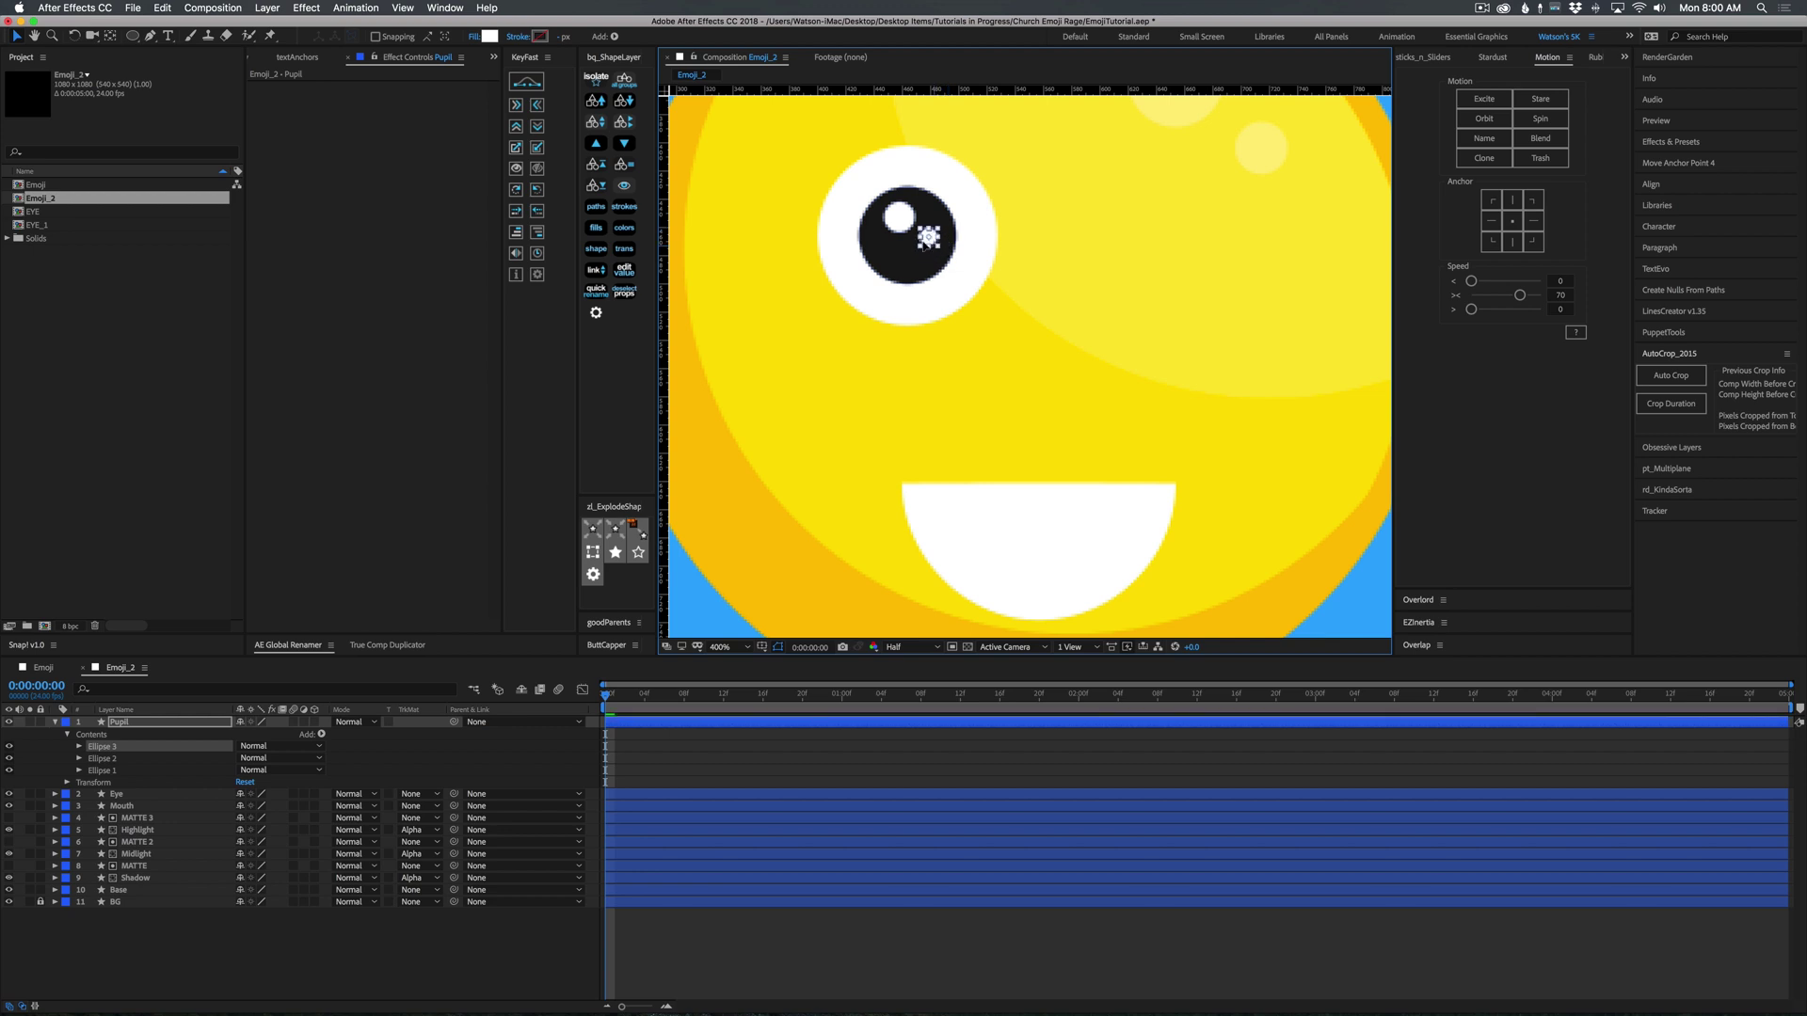
click(778, 763)
key(comma)
key(comma)
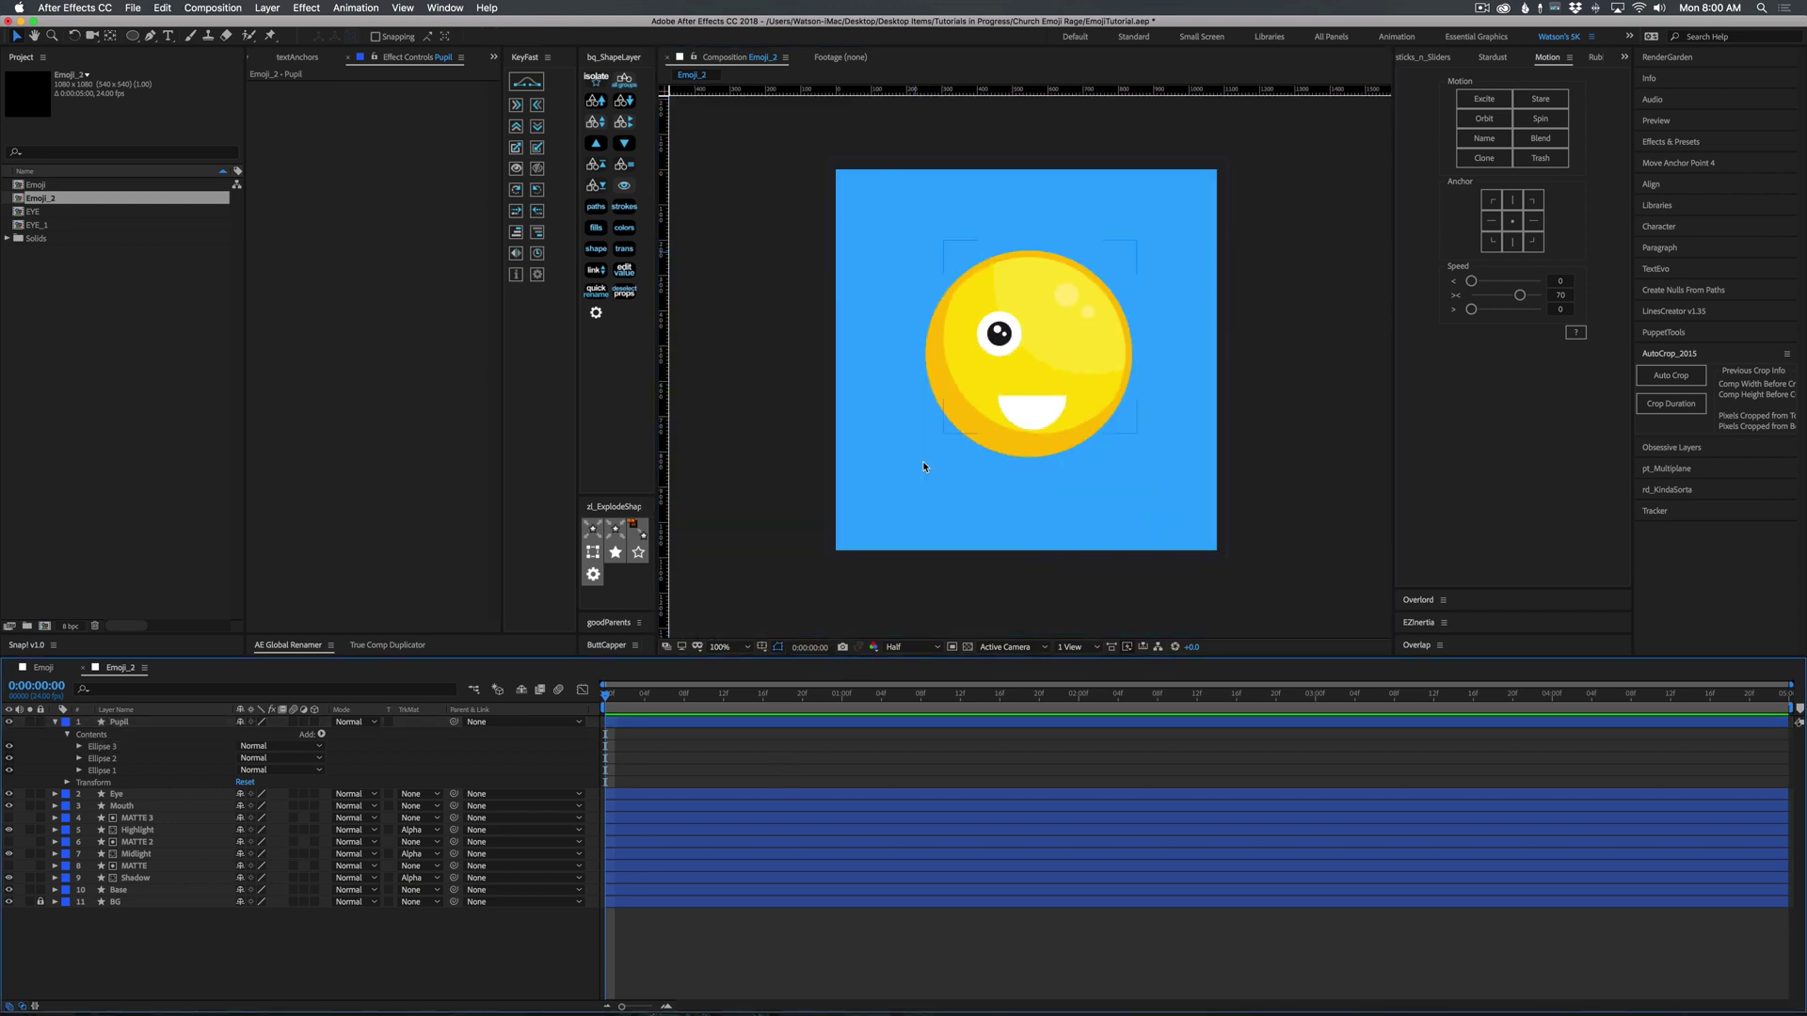
key(period)
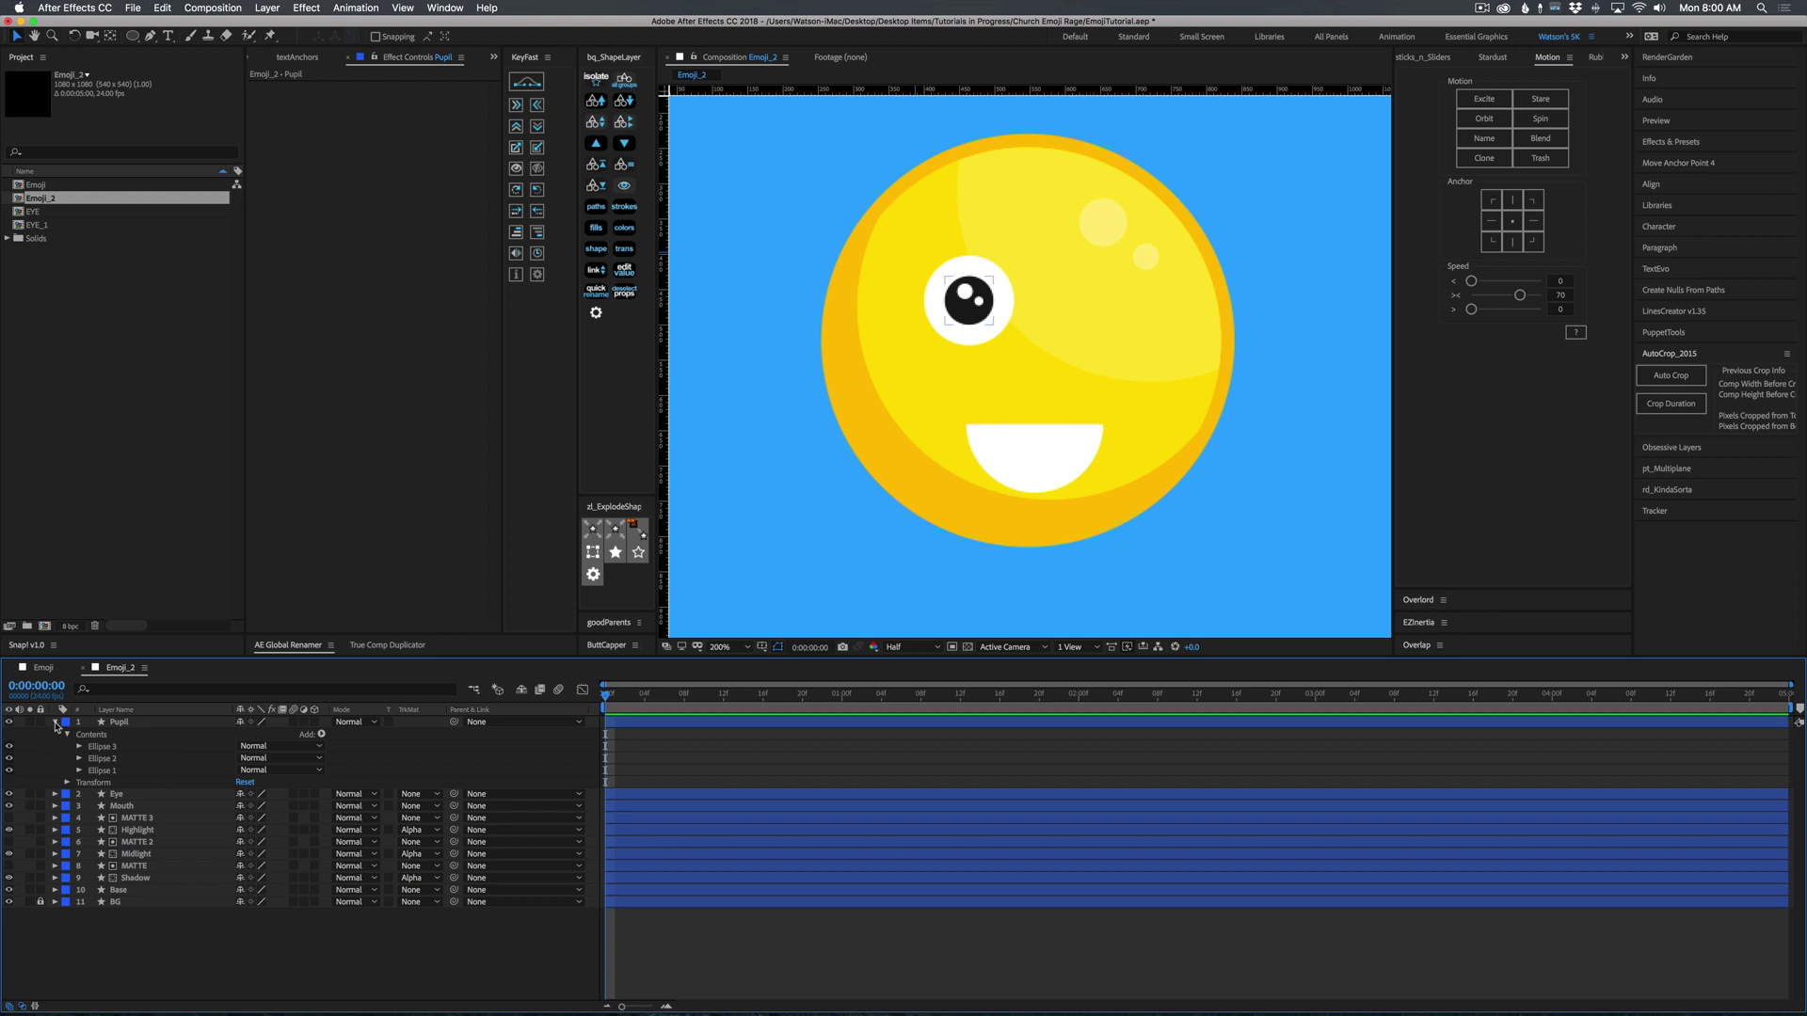
click(55, 722)
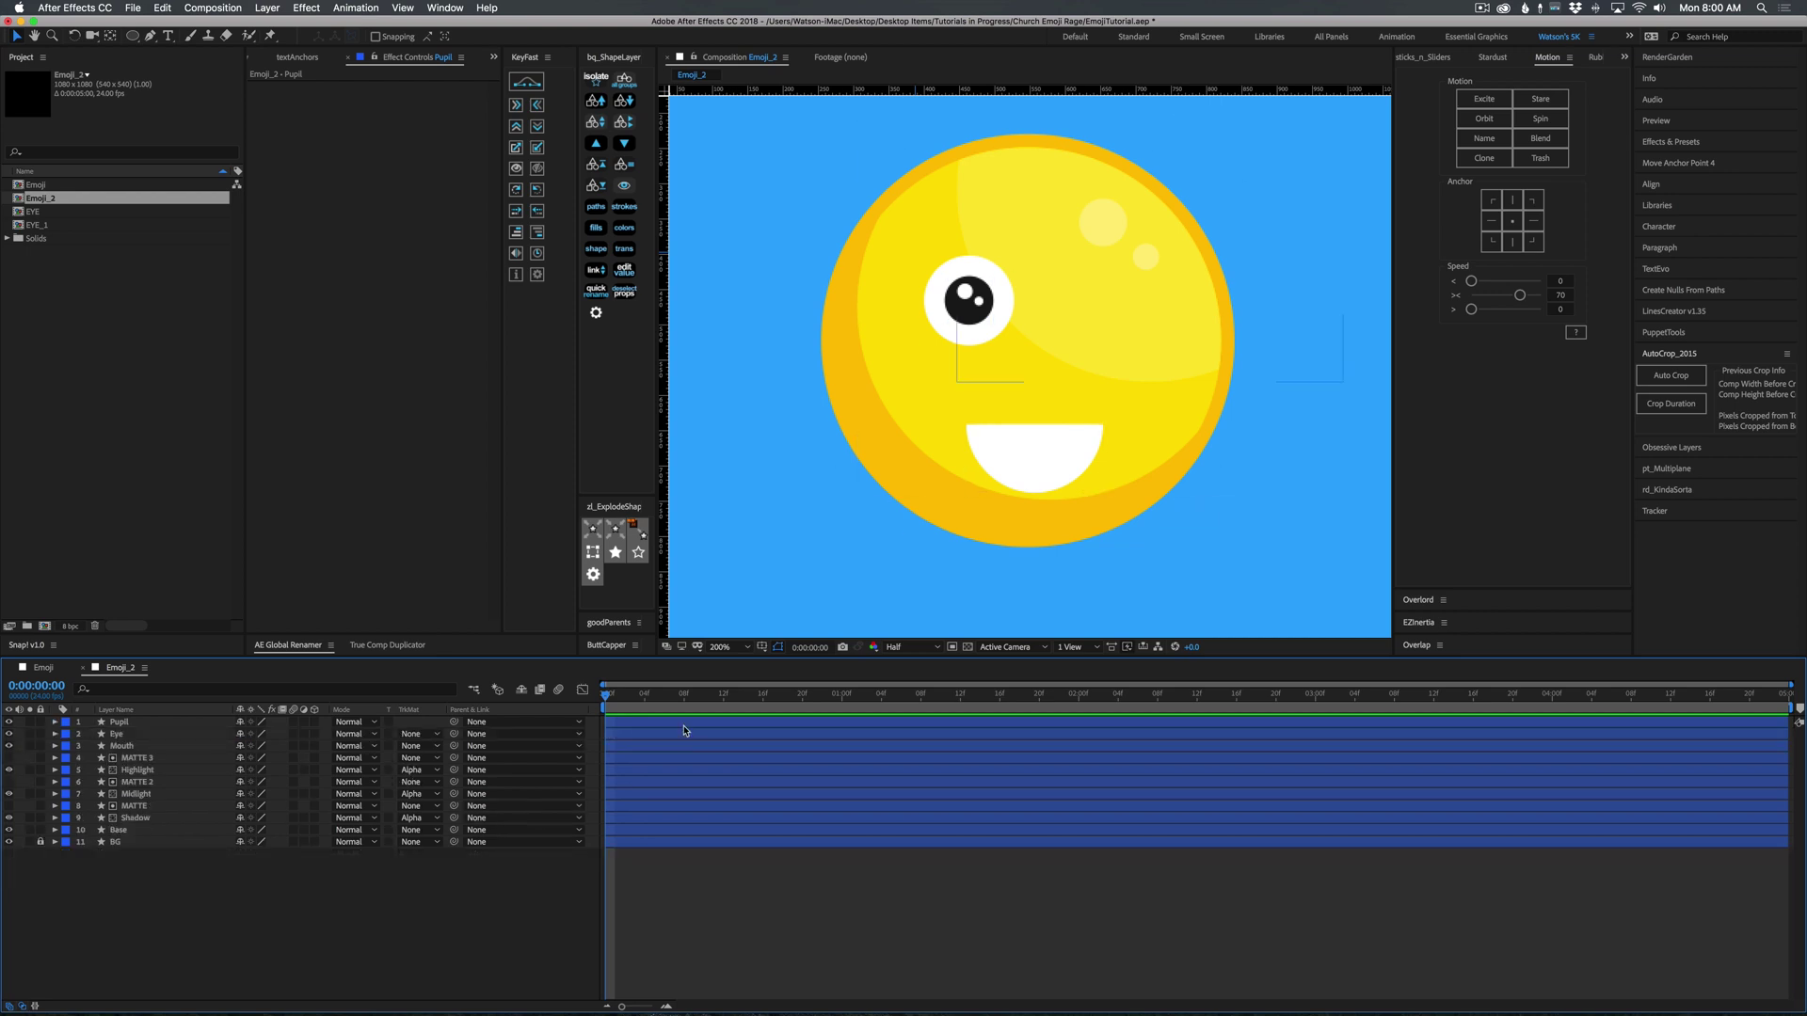
Draw a thin horizontal rectangle above the eye as an eyebrow and fill it with orange sampled from the face's rim.
drag(130, 37, 181, 39)
drag(916, 224, 996, 240)
key(v)
click(488, 37)
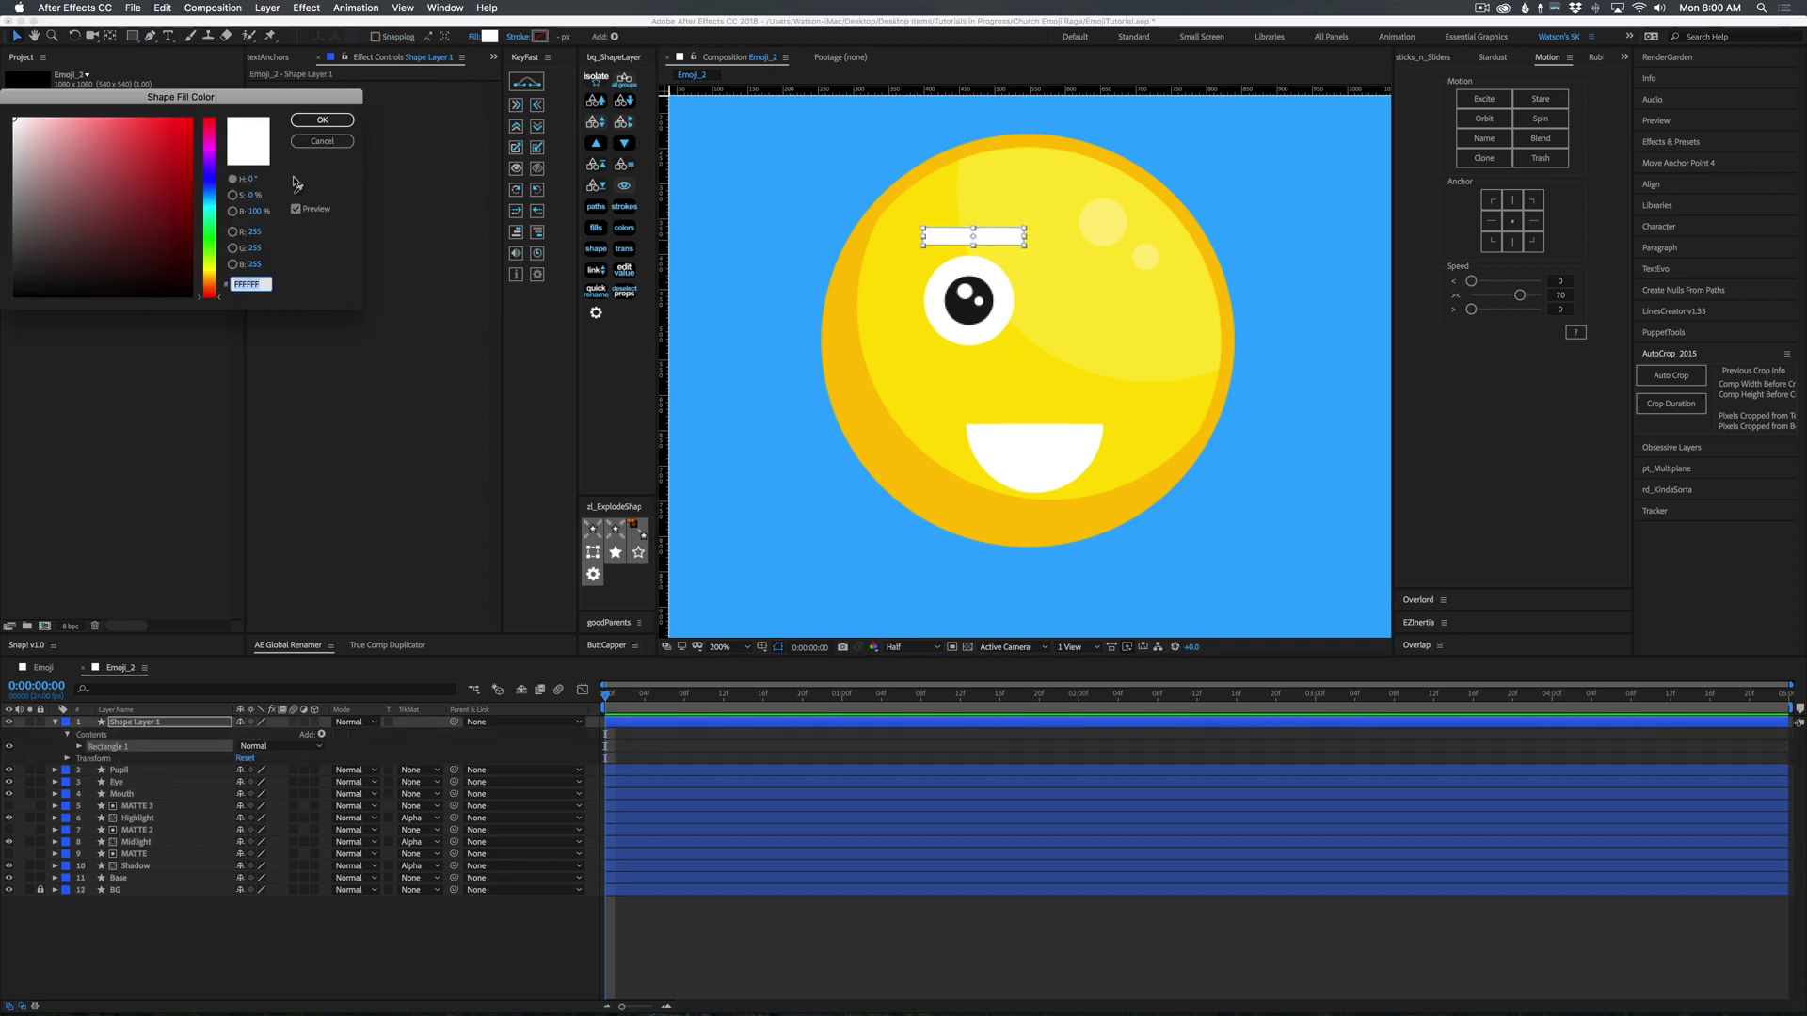
click(299, 189)
click(1024, 144)
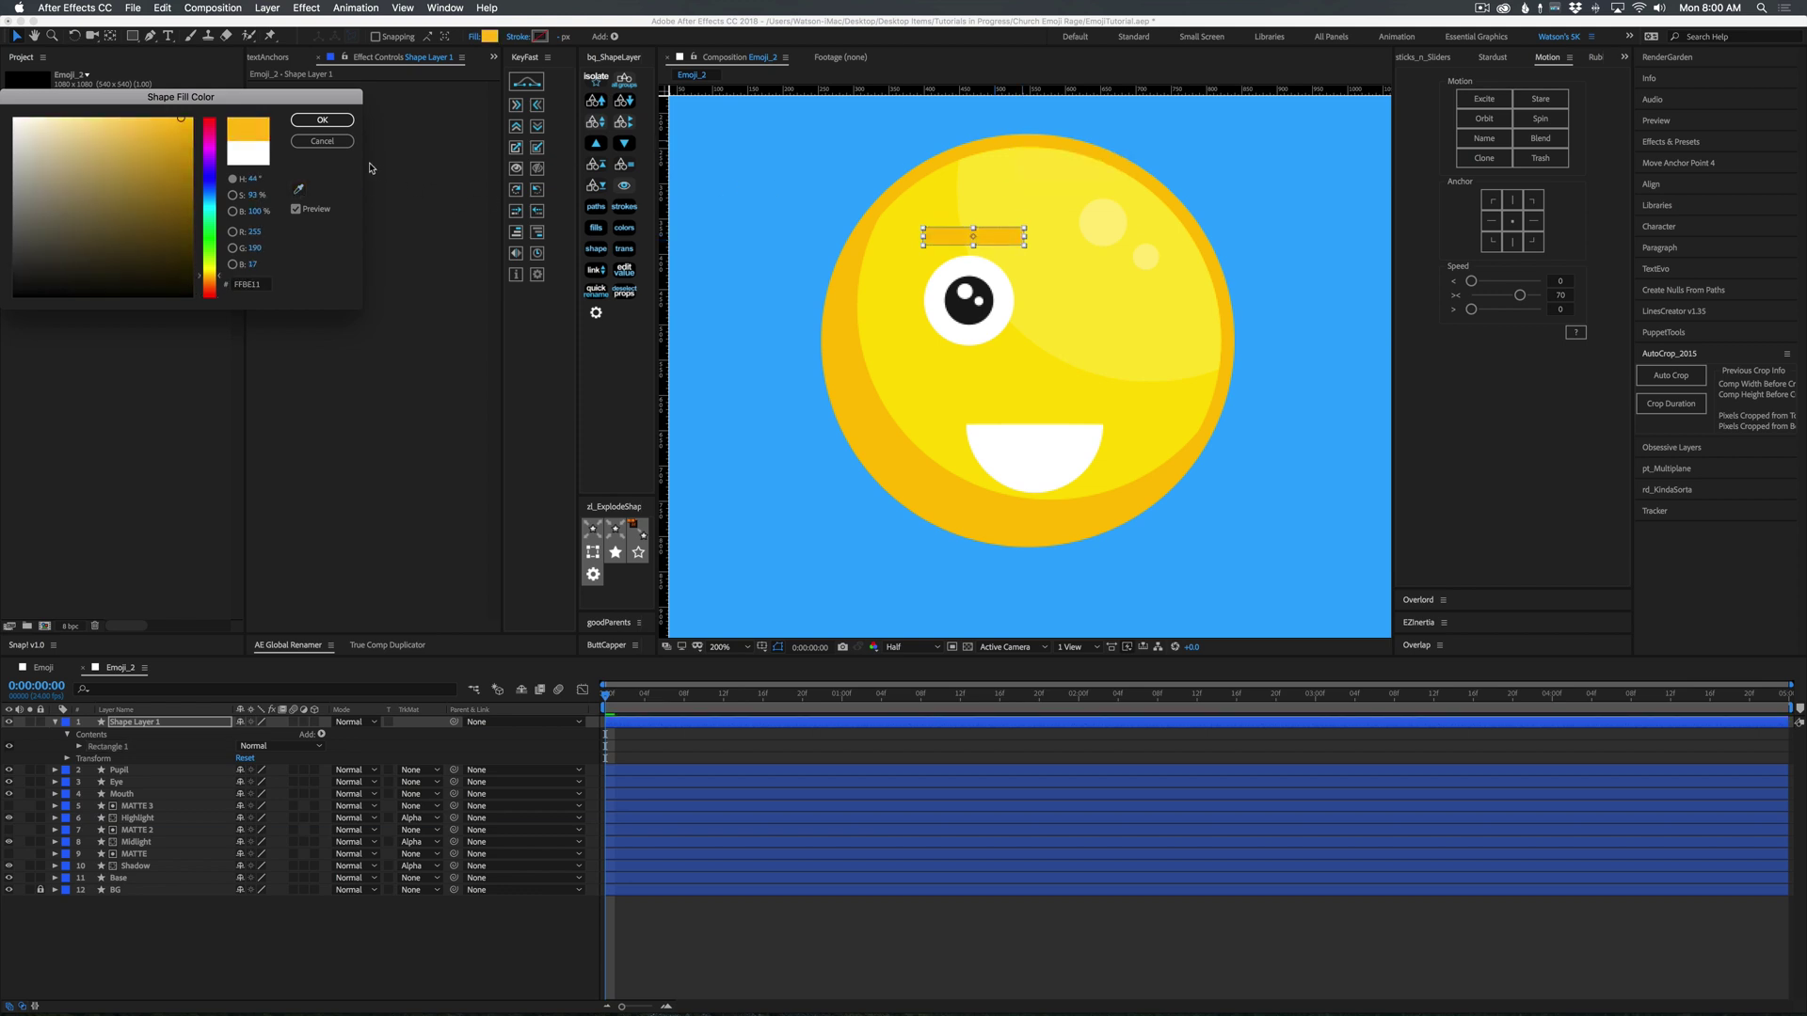
click(322, 120)
Fully round the eyebrow rectangle's corners with its Roundness property and centre the shape just above the eye.
click(77, 746)
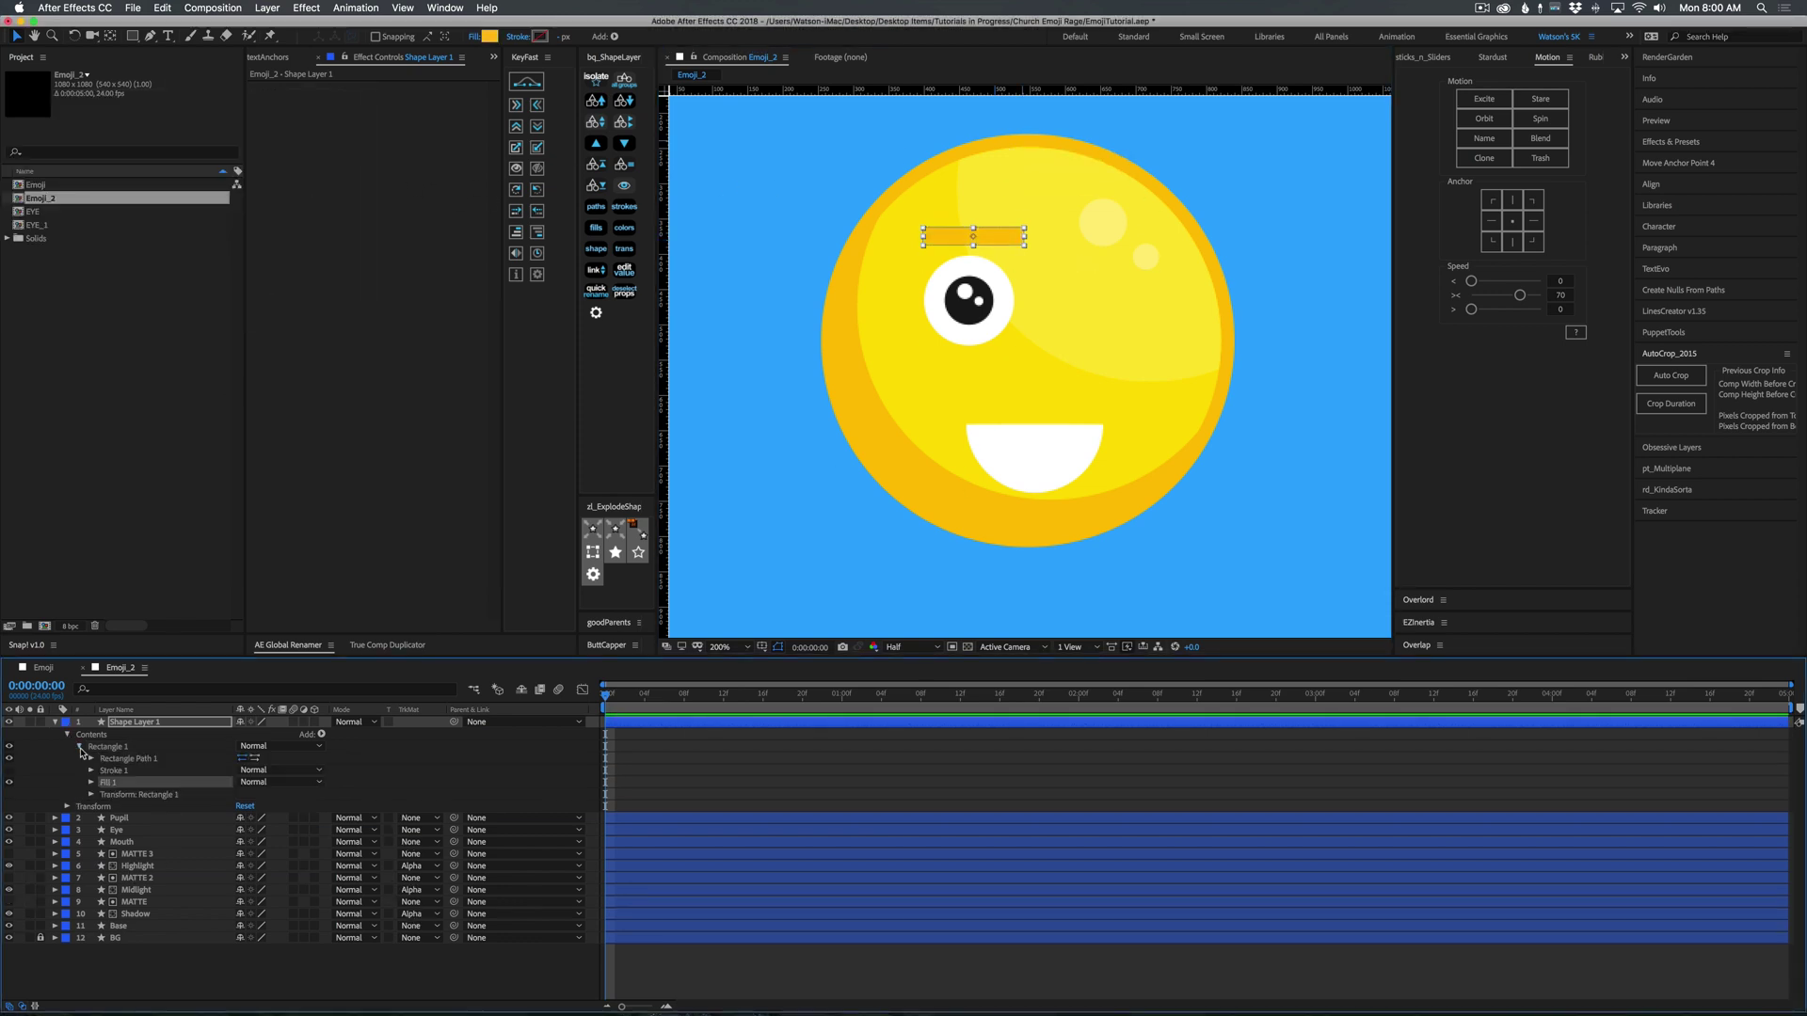
click(91, 759)
drag(238, 800, 702, 778)
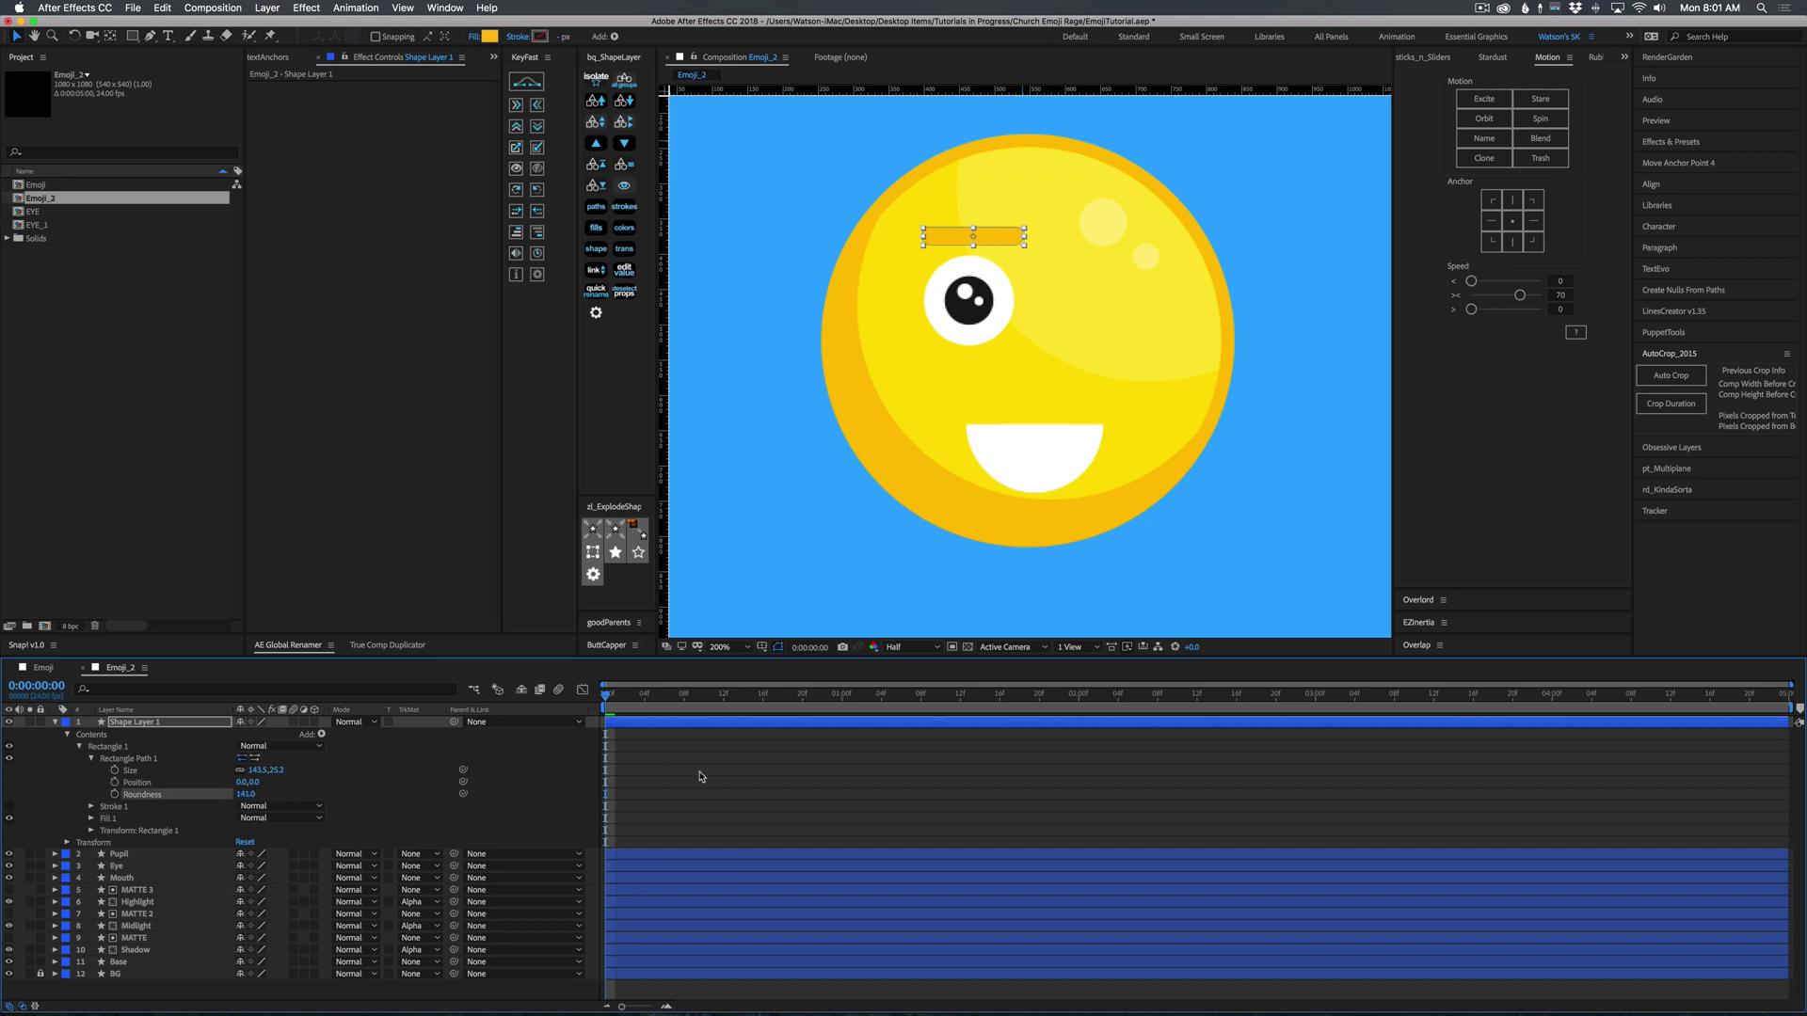
click(1011, 236)
key(Return)
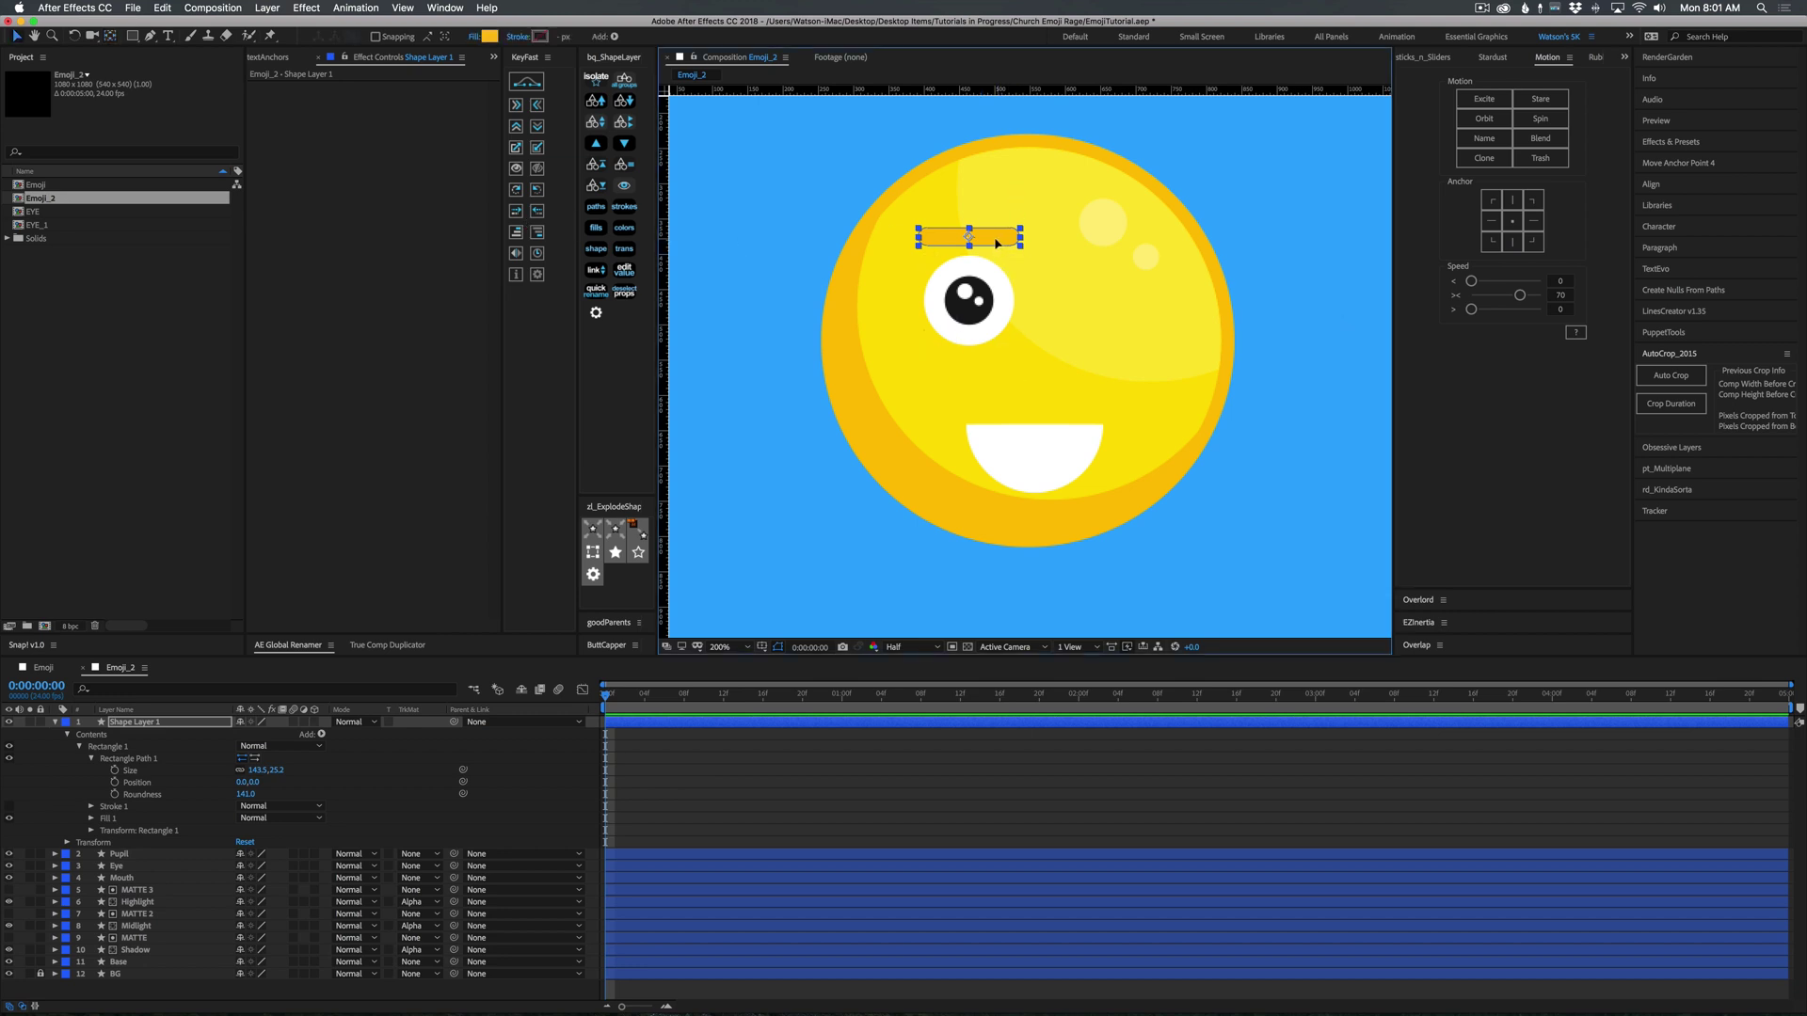
drag(996, 242, 999, 245)
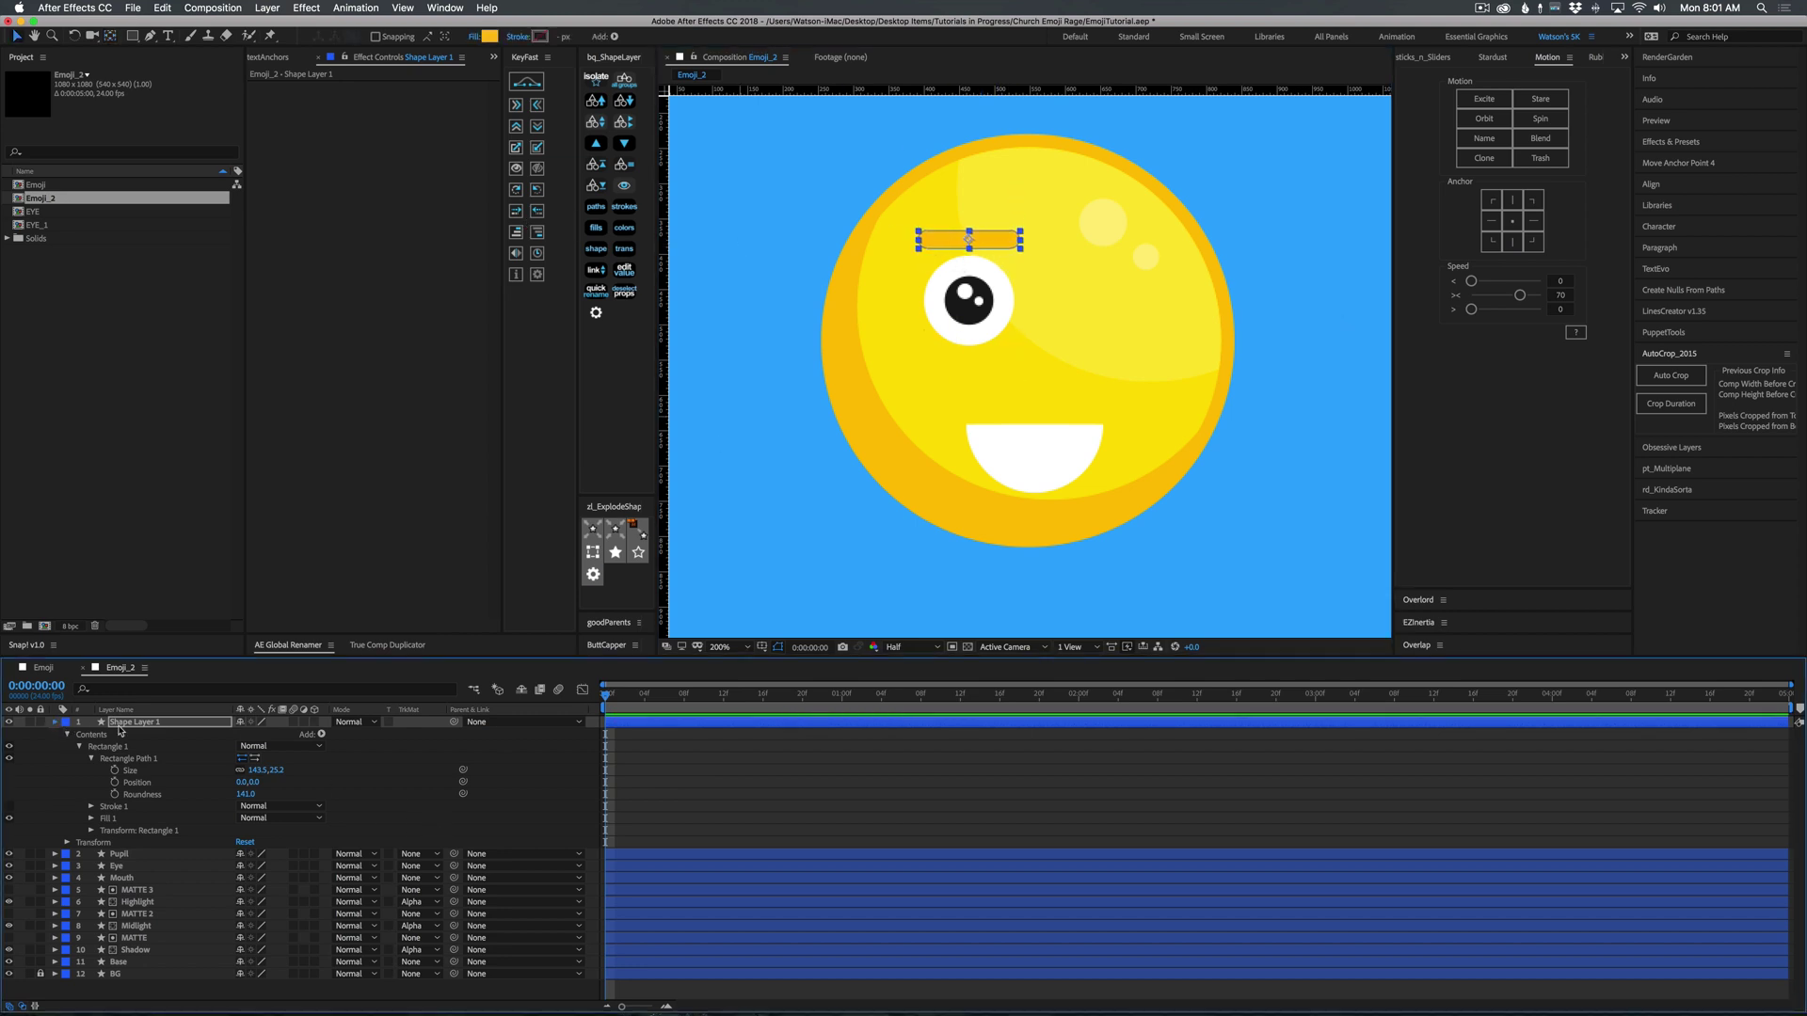
Collapse the eyebrow shape layer and rename it Eyebrow L.
click(55, 721)
key(Return)
text(Eyebrow L)
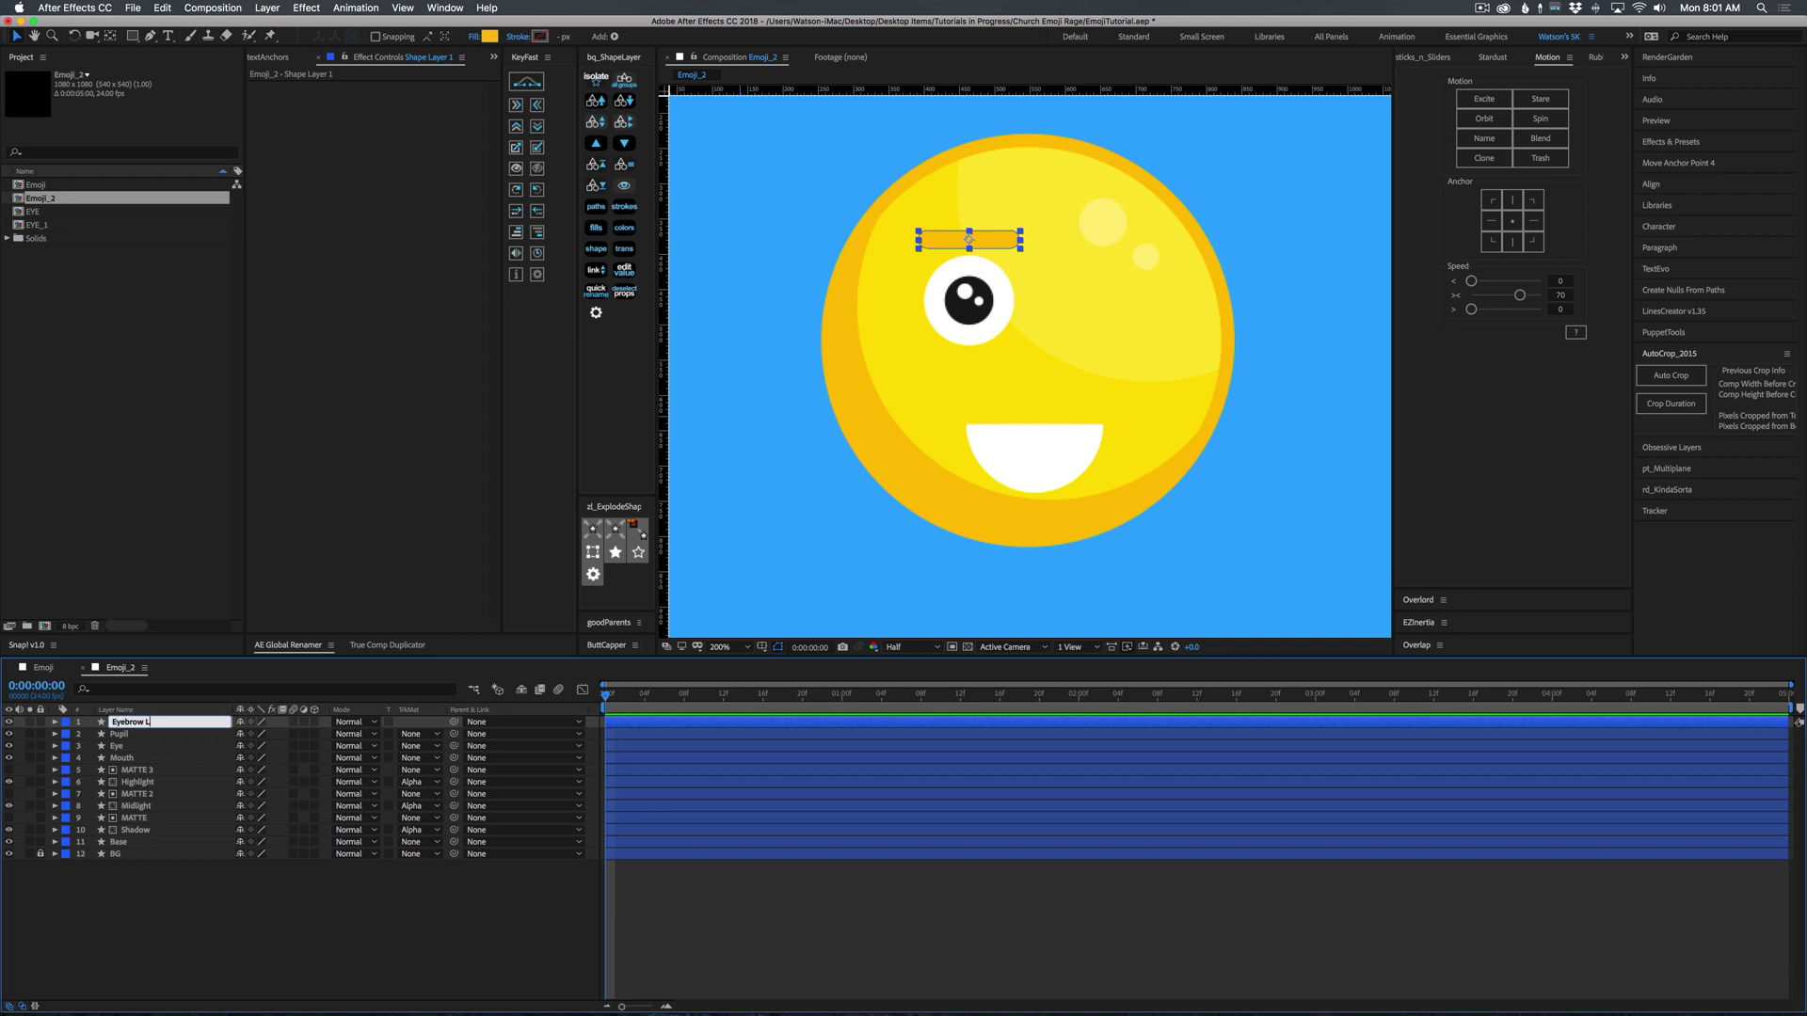
key(Return)
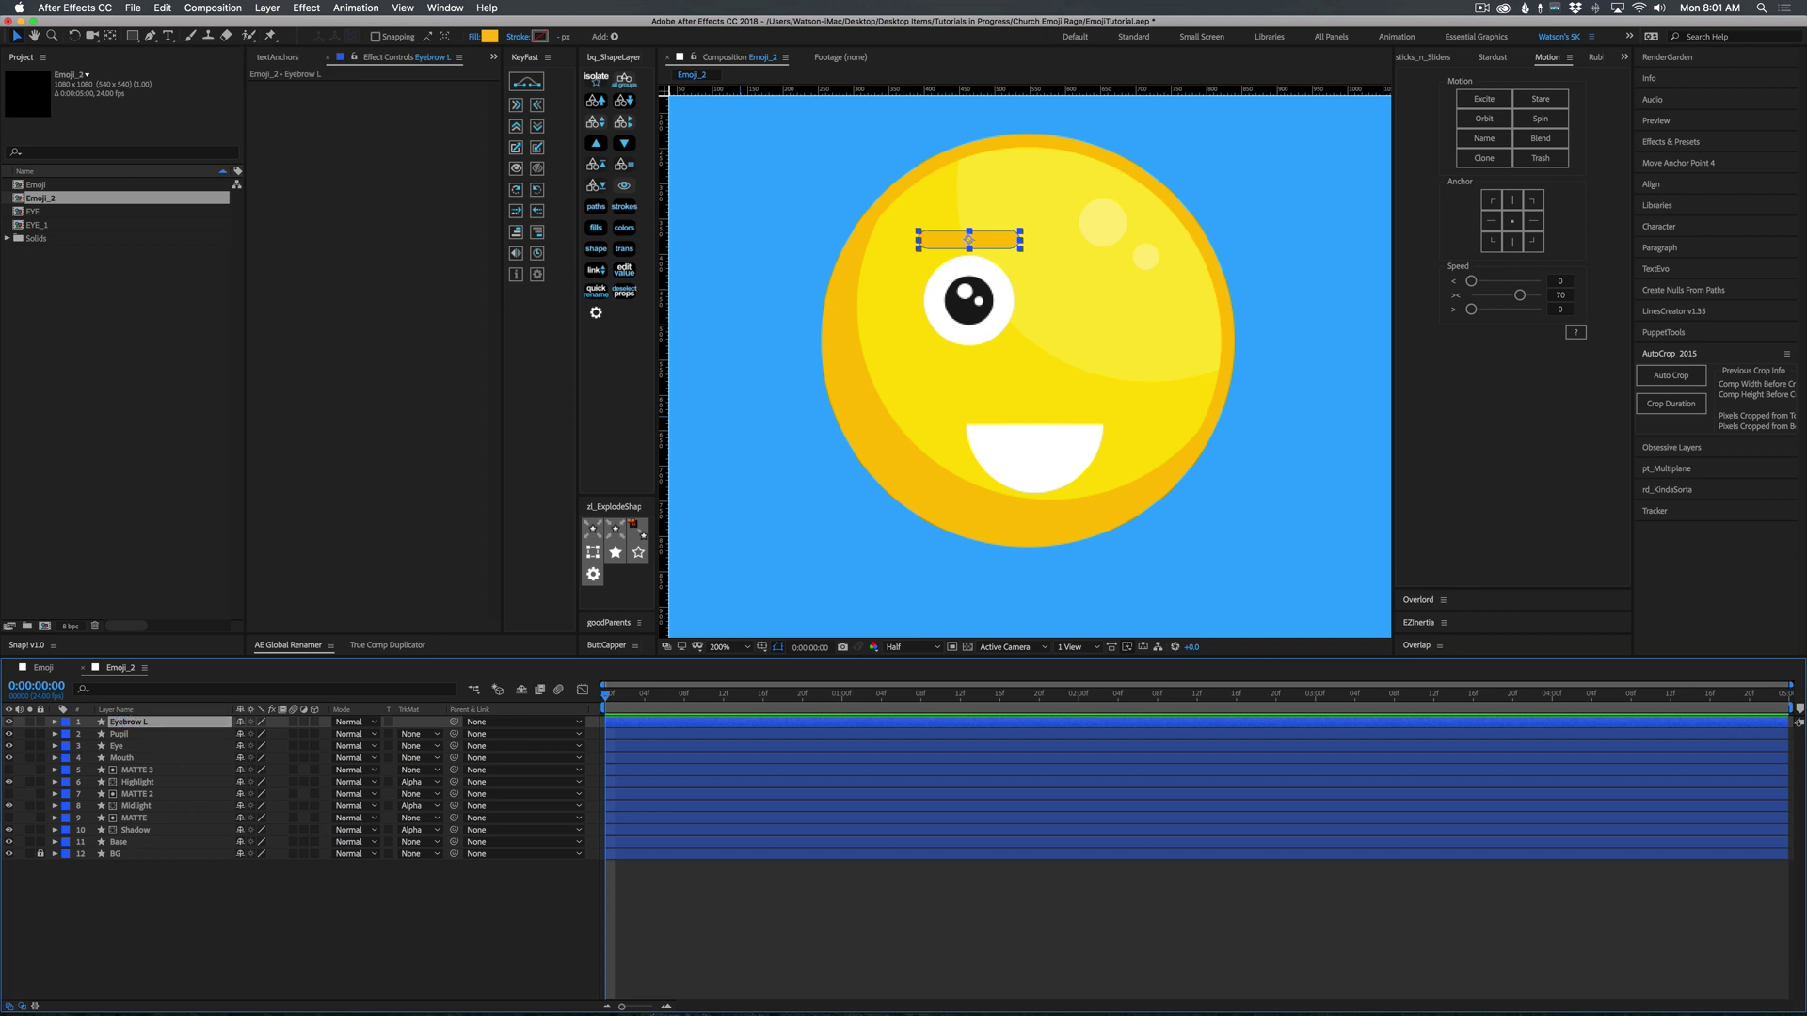
click(198, 916)
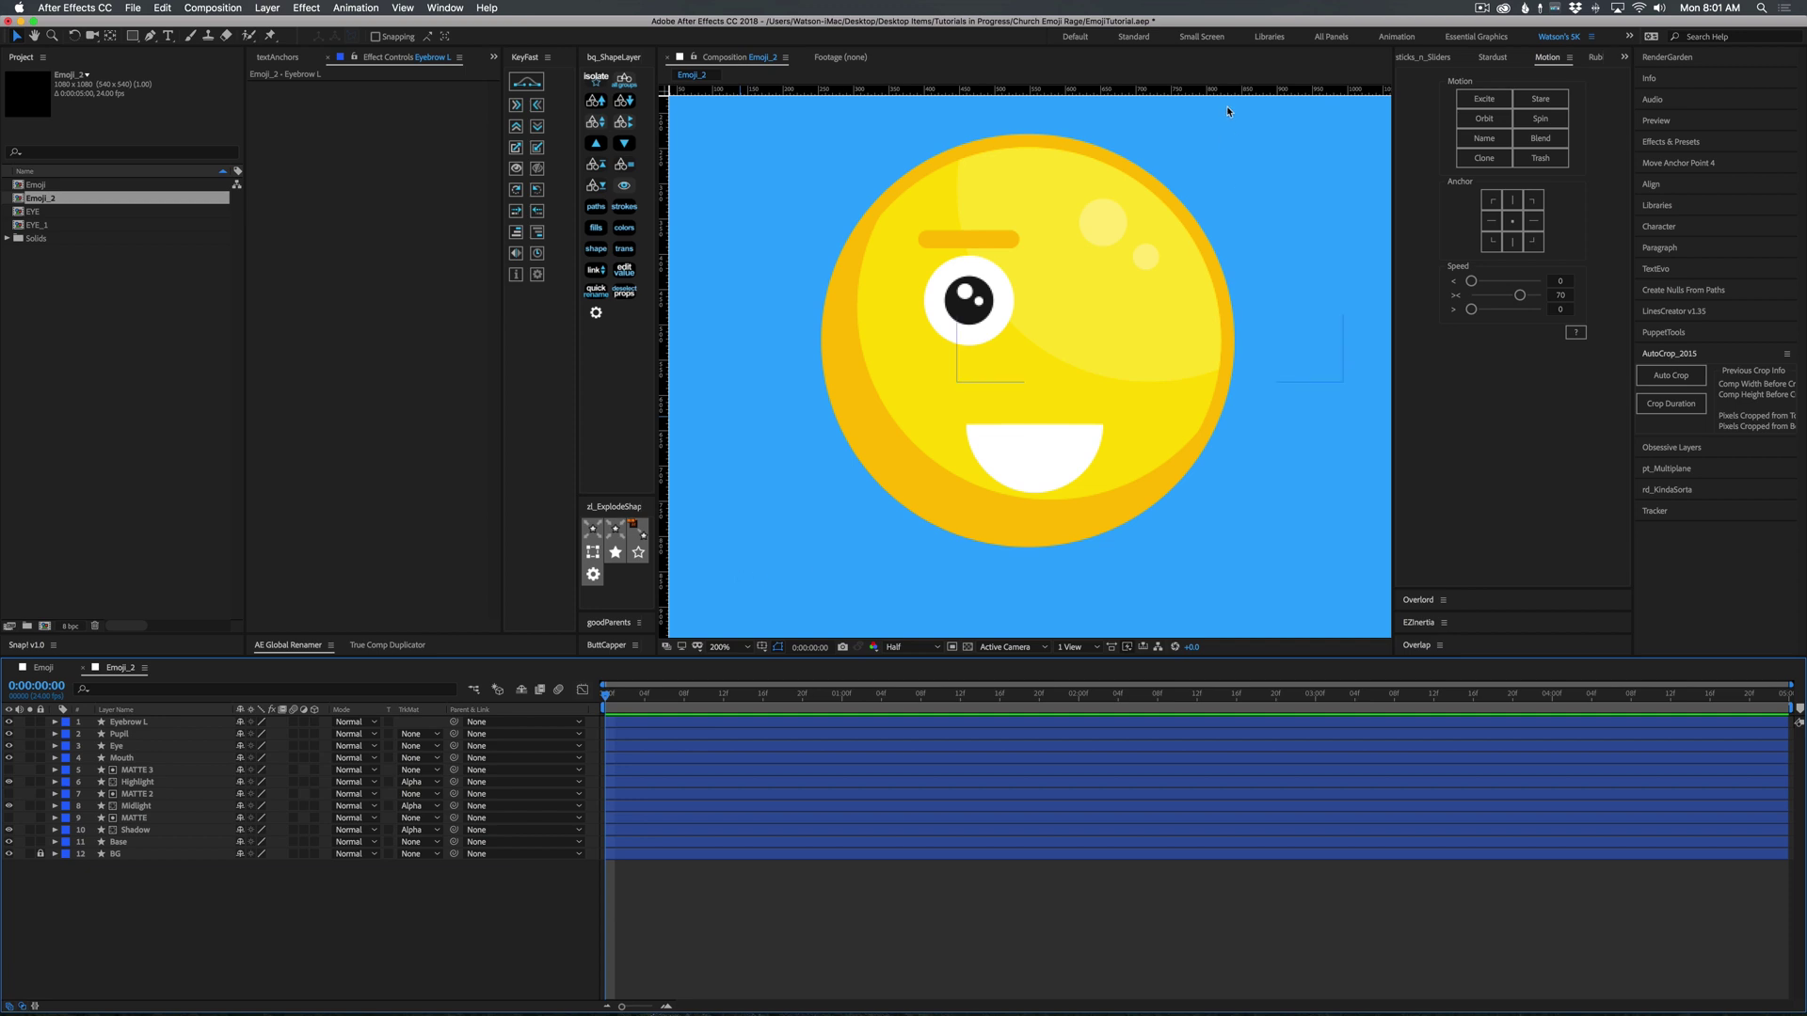
Nudge the Pupil and Eye layers together slightly downward to widen the gap below the eyebrow.
click(117, 734)
shift+click(128, 747)
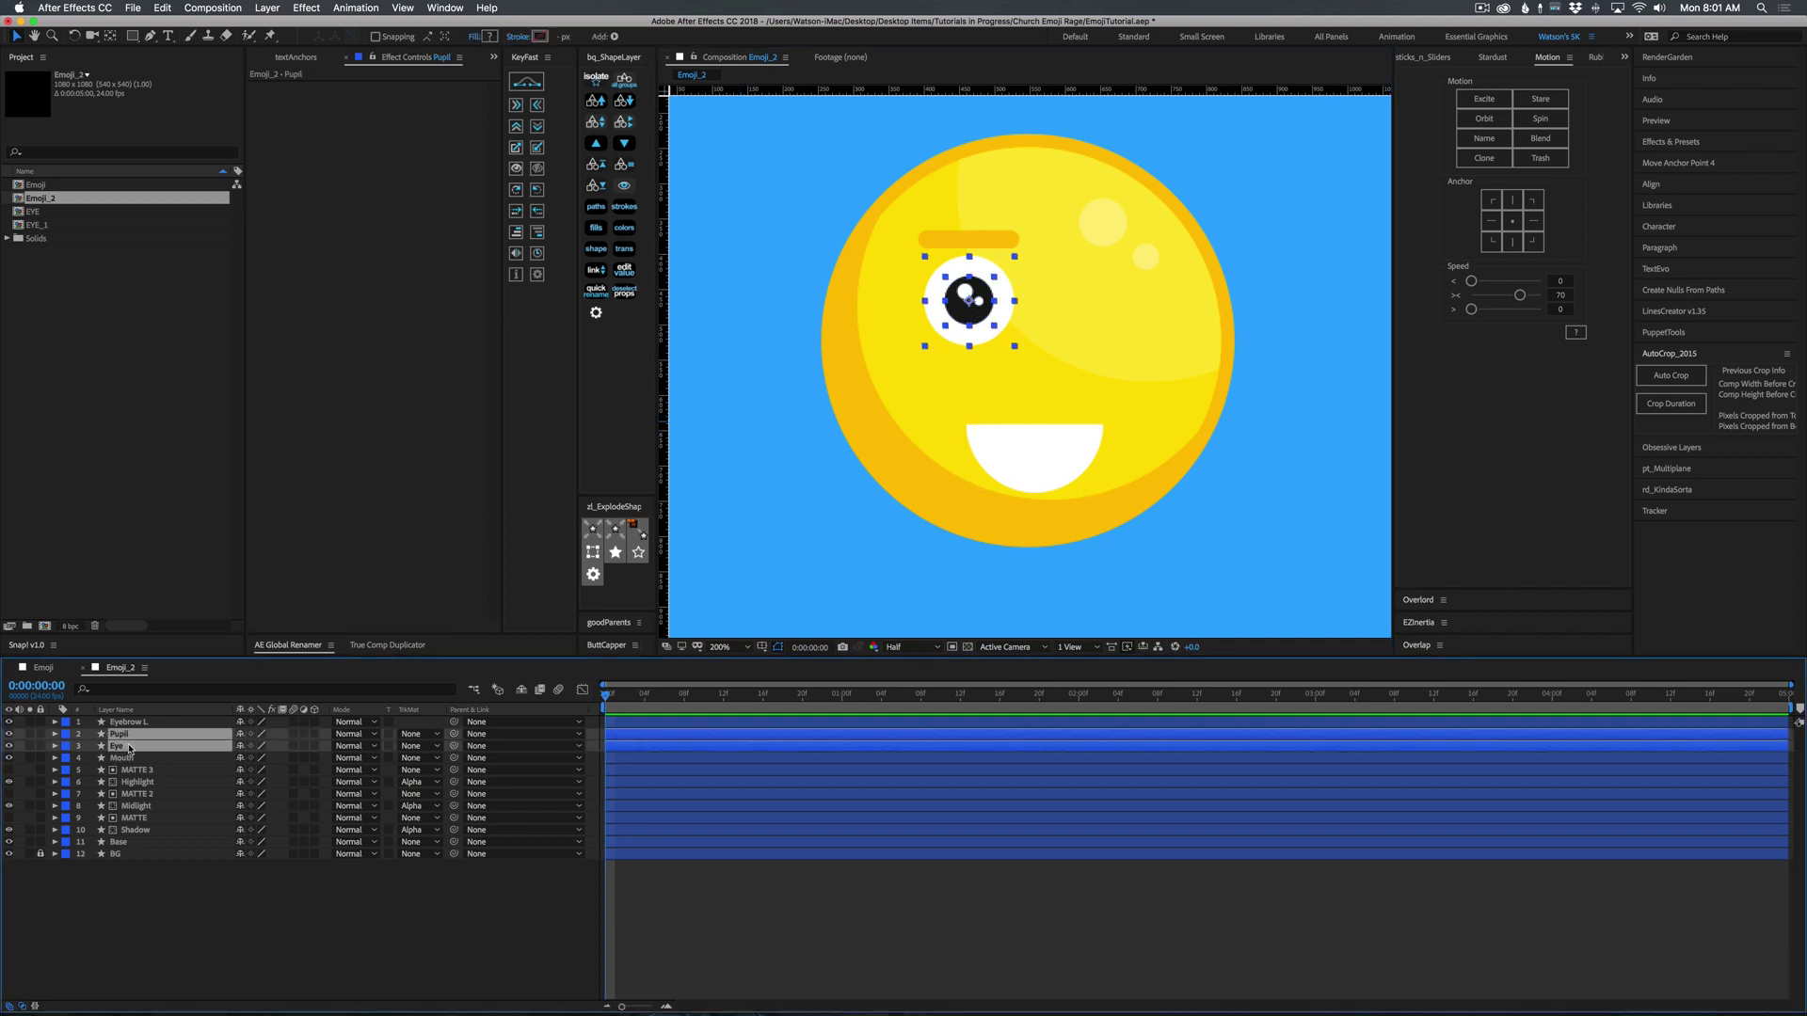
key(Down)
key(Down)
key(Down)
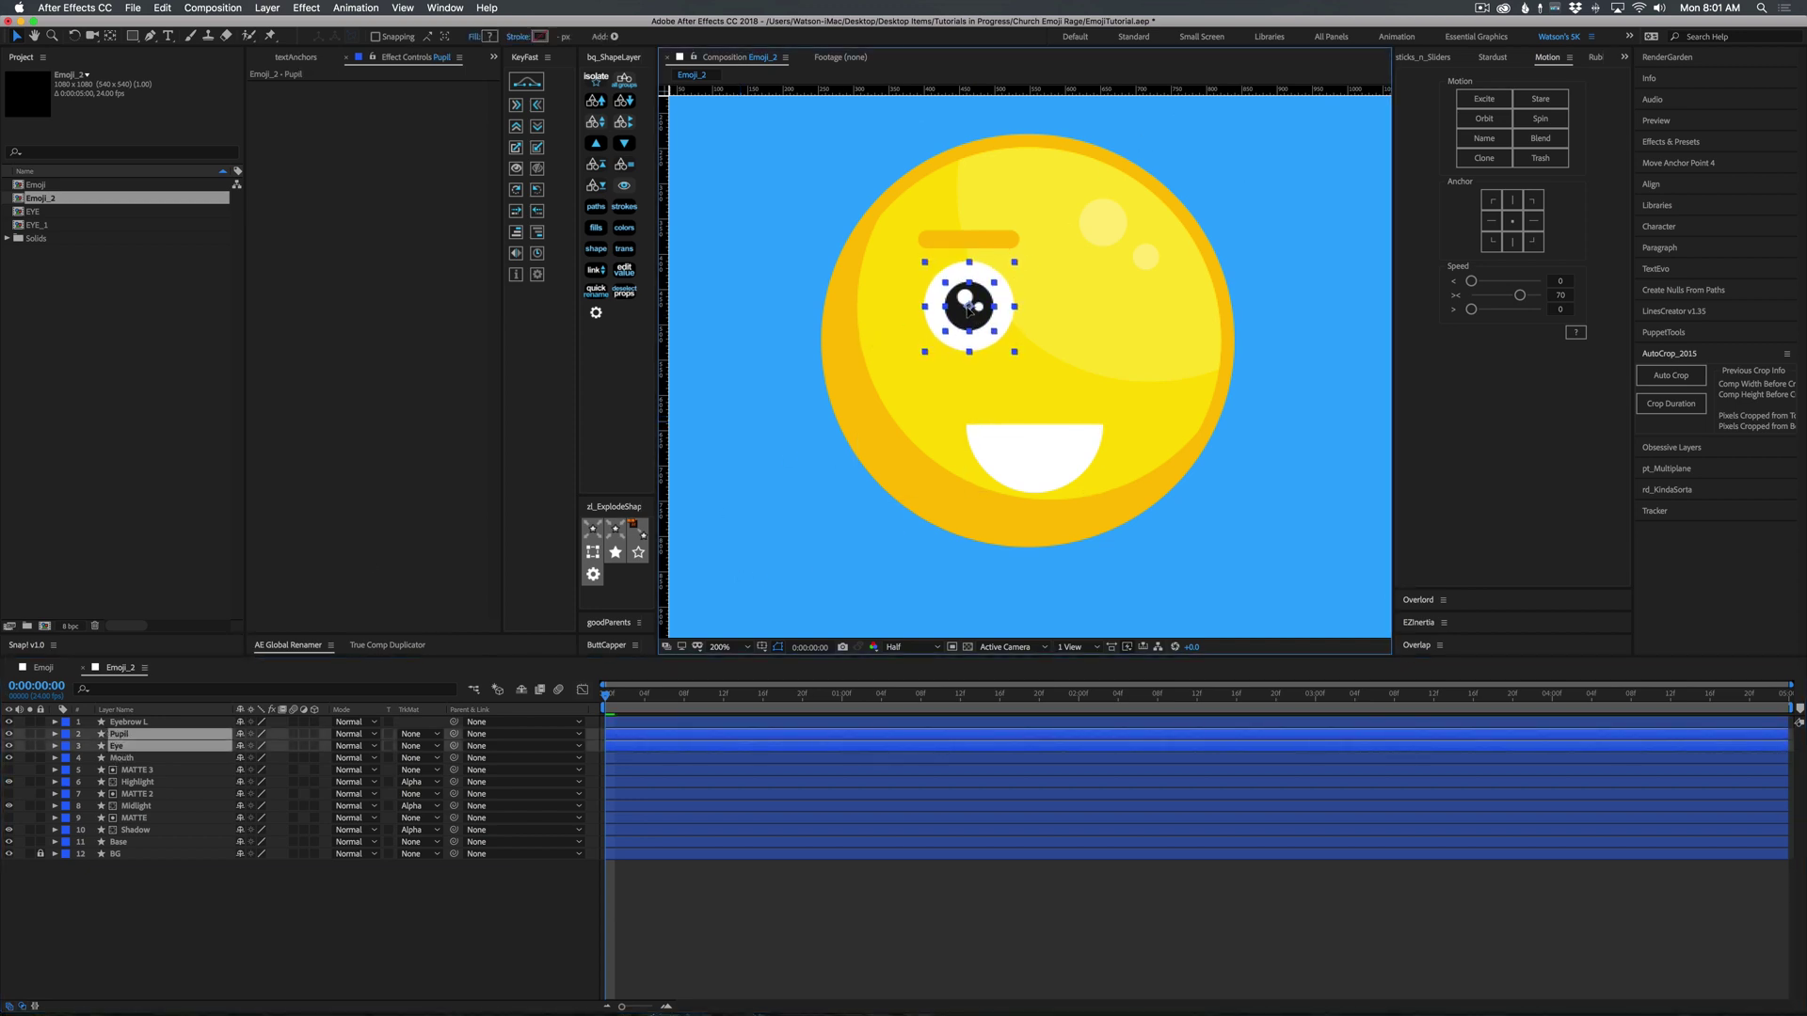
click(672, 907)
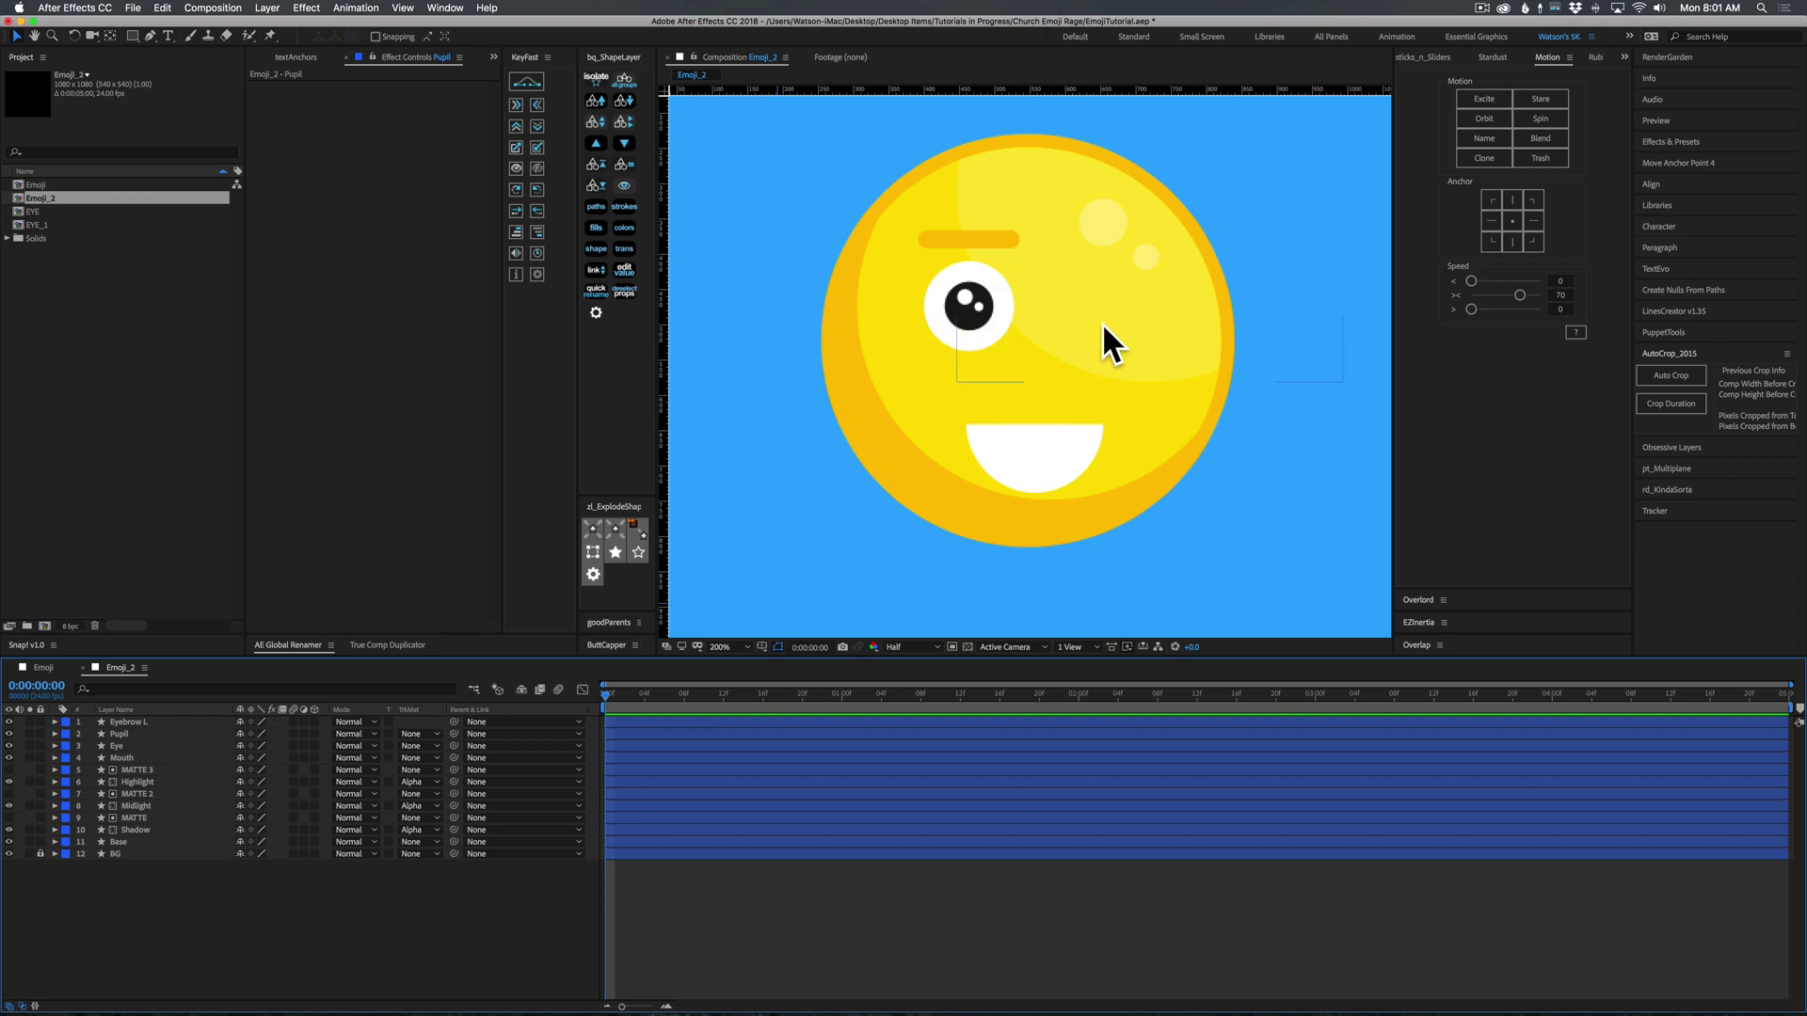
Duplicate the Eye layer, move the copy directly above the Pupil layer and rename it Eye MATTE.
click(124, 734)
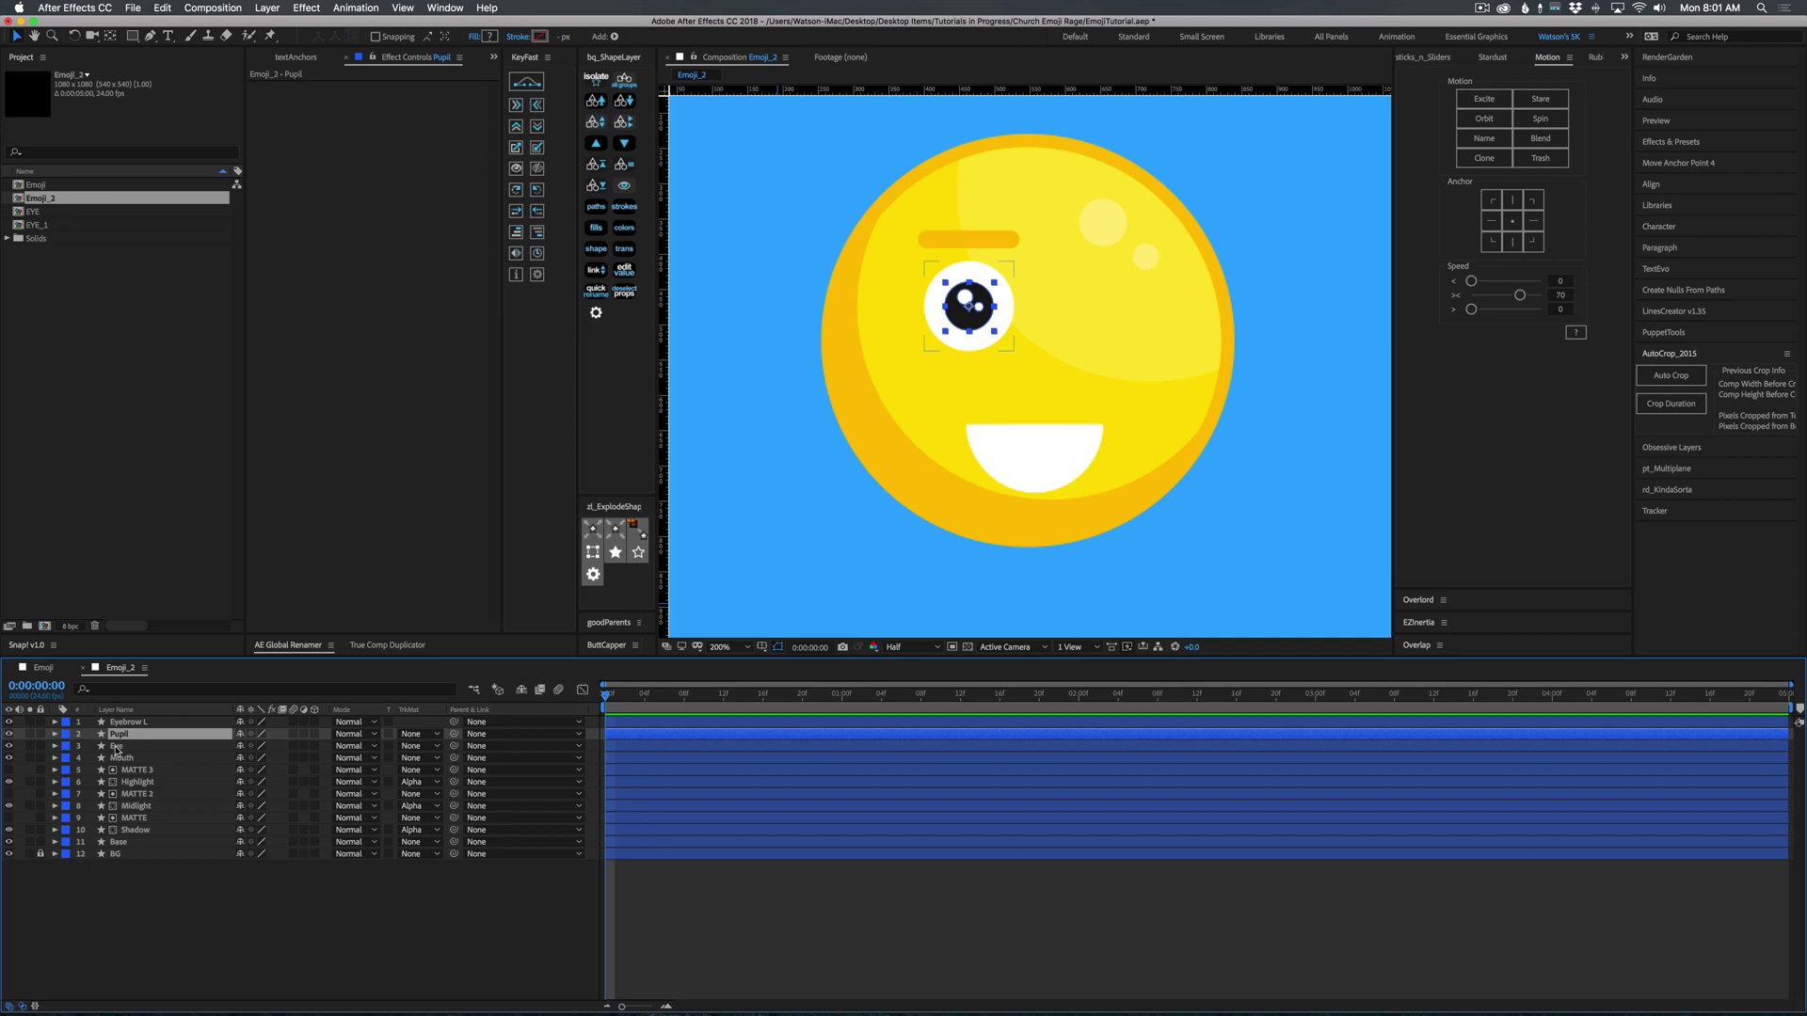
click(120, 747)
click(125, 782)
click(120, 746)
click(121, 734)
click(120, 746)
key(super+d)
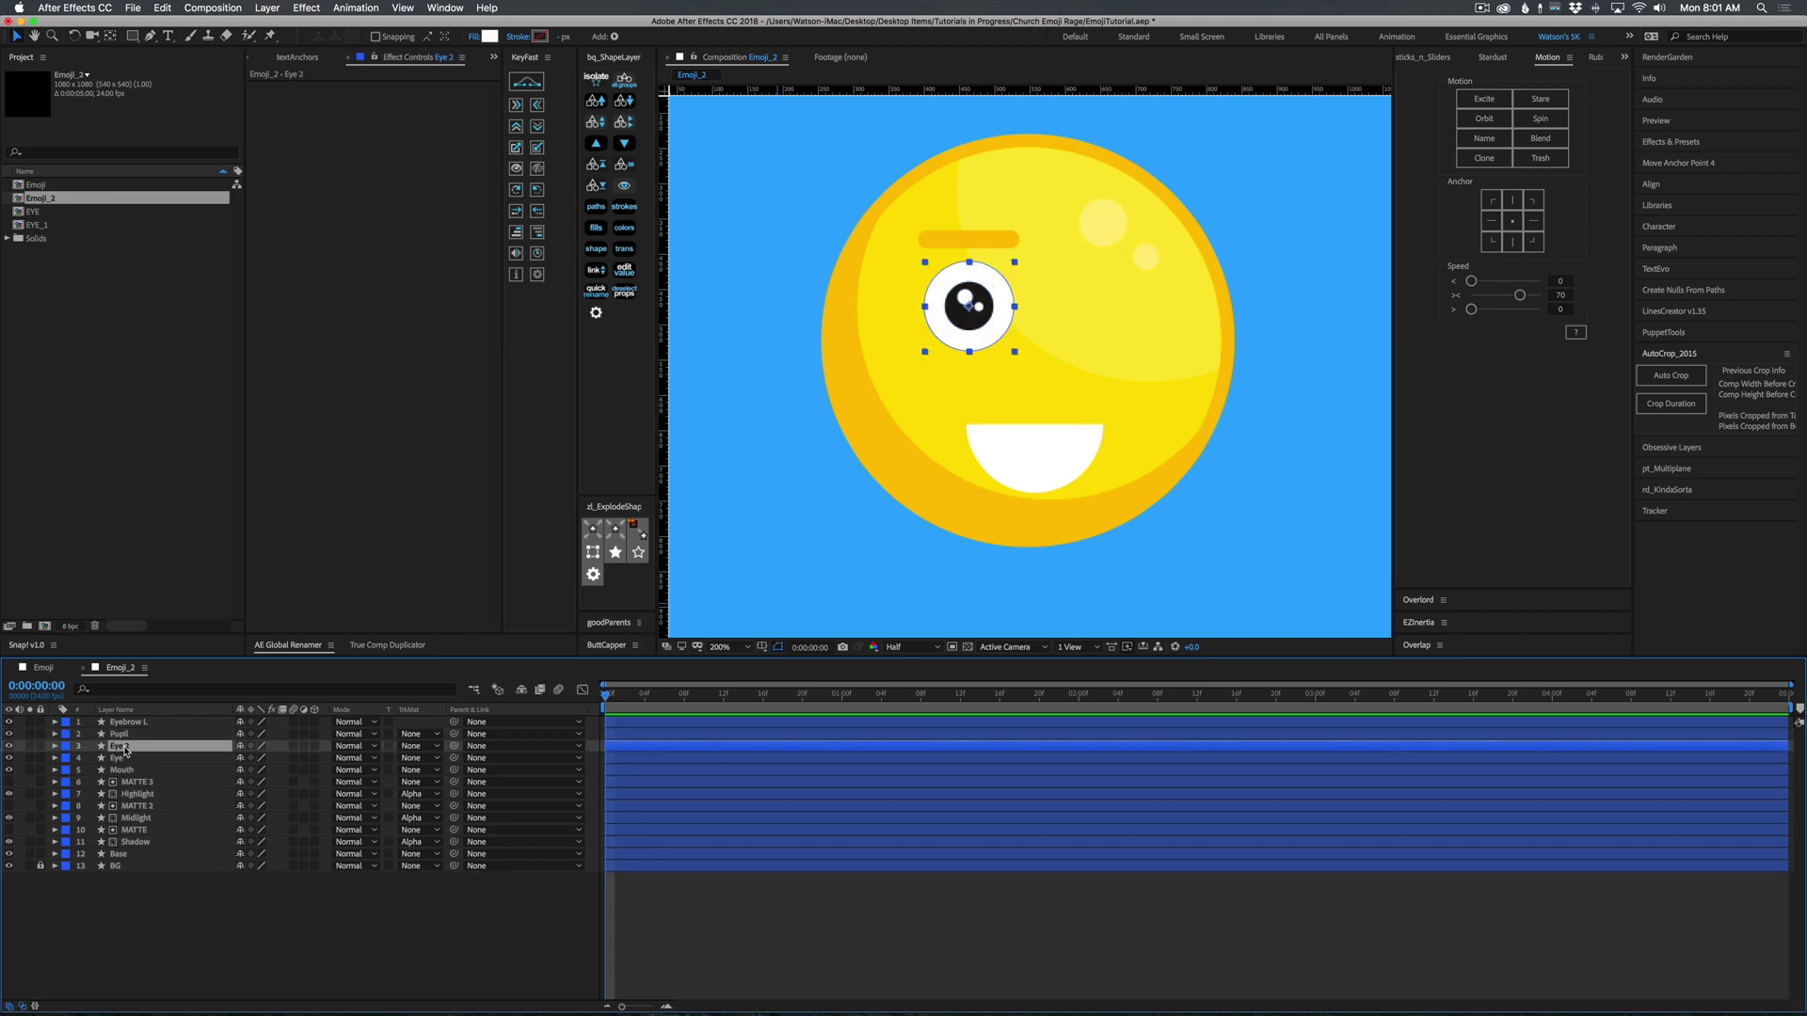
drag(123, 748, 125, 735)
key(Return)
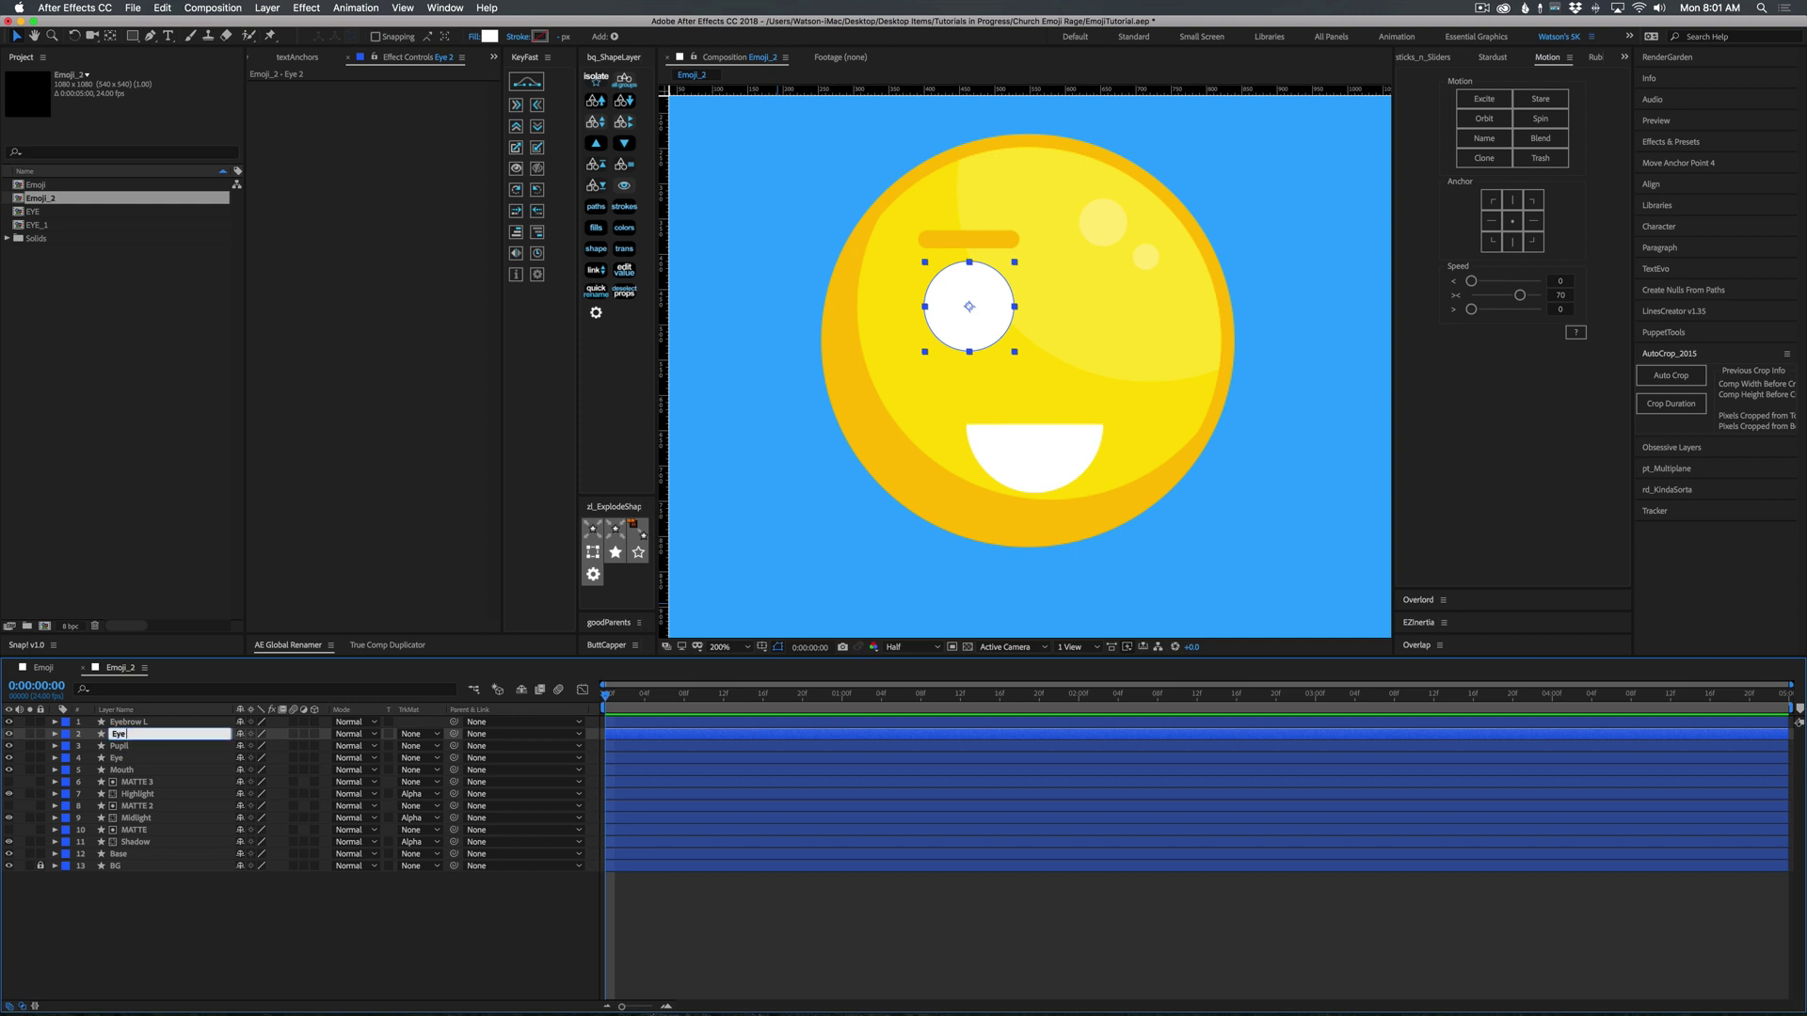
key(Return)
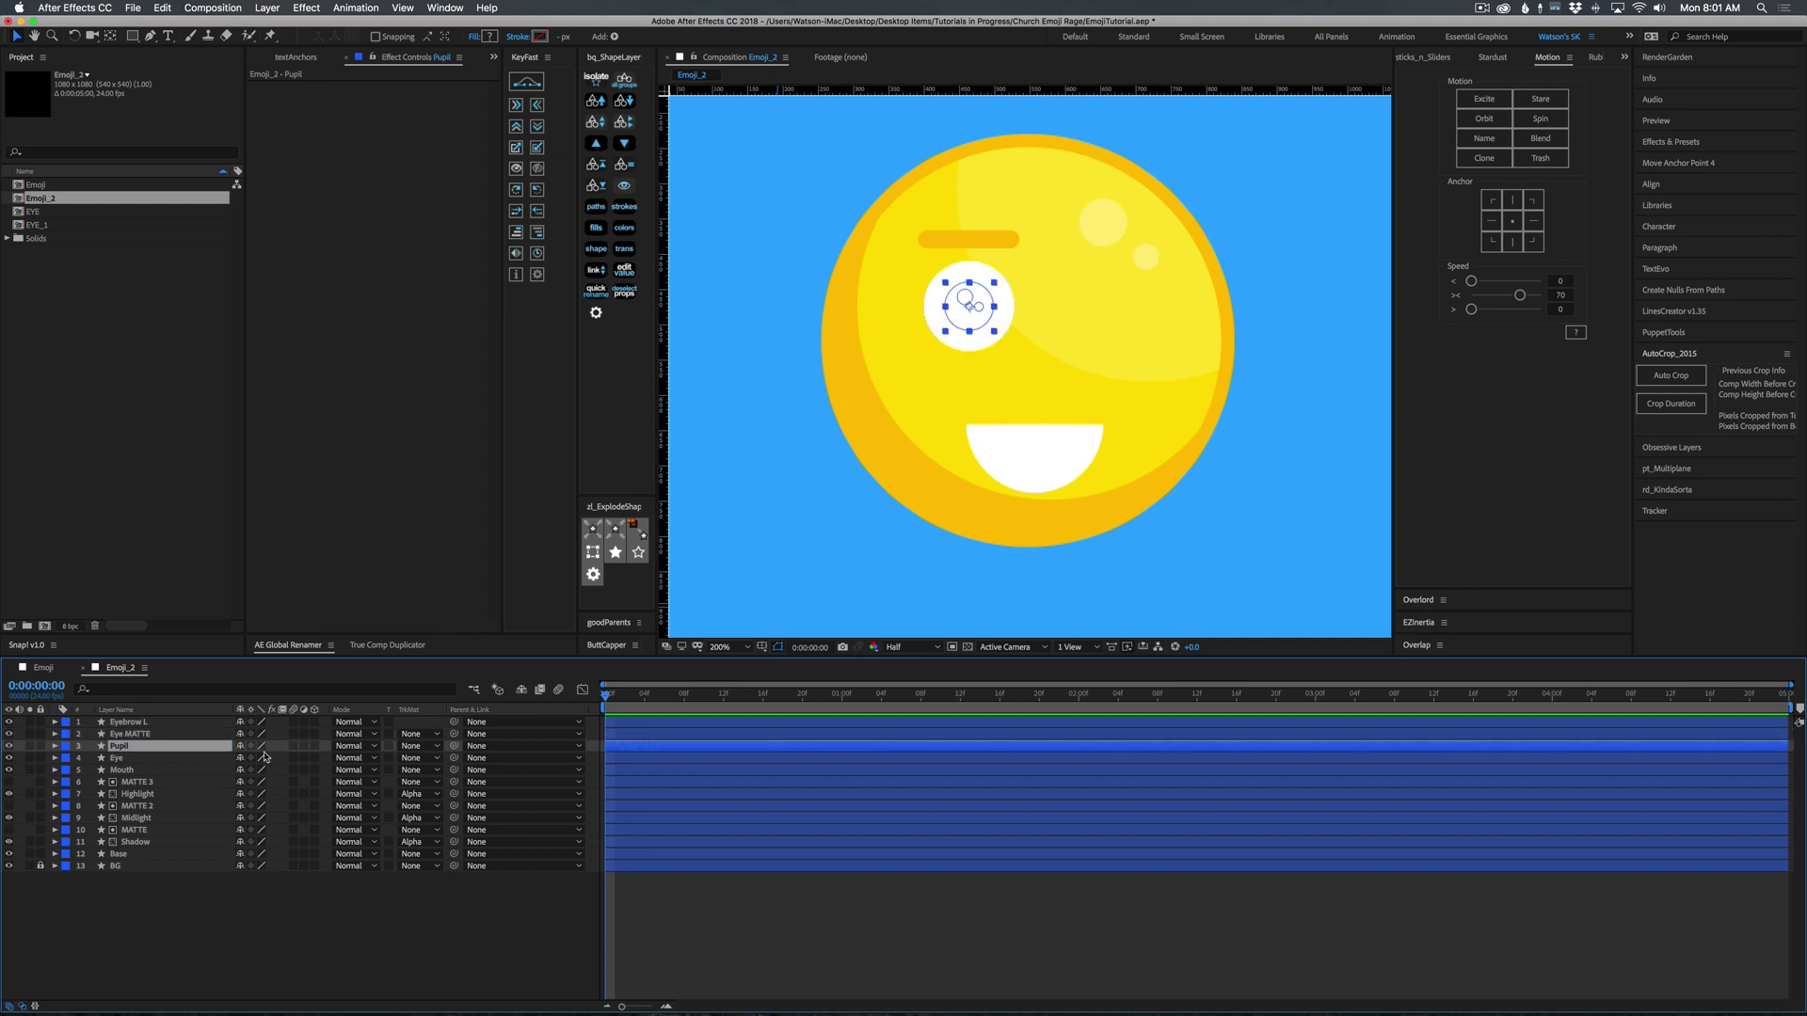
Set the Pupil layer's track matte to Alpha Matte using Eye MATTE, and test it by moving the pupil.
click(118, 746)
click(420, 746)
click(445, 784)
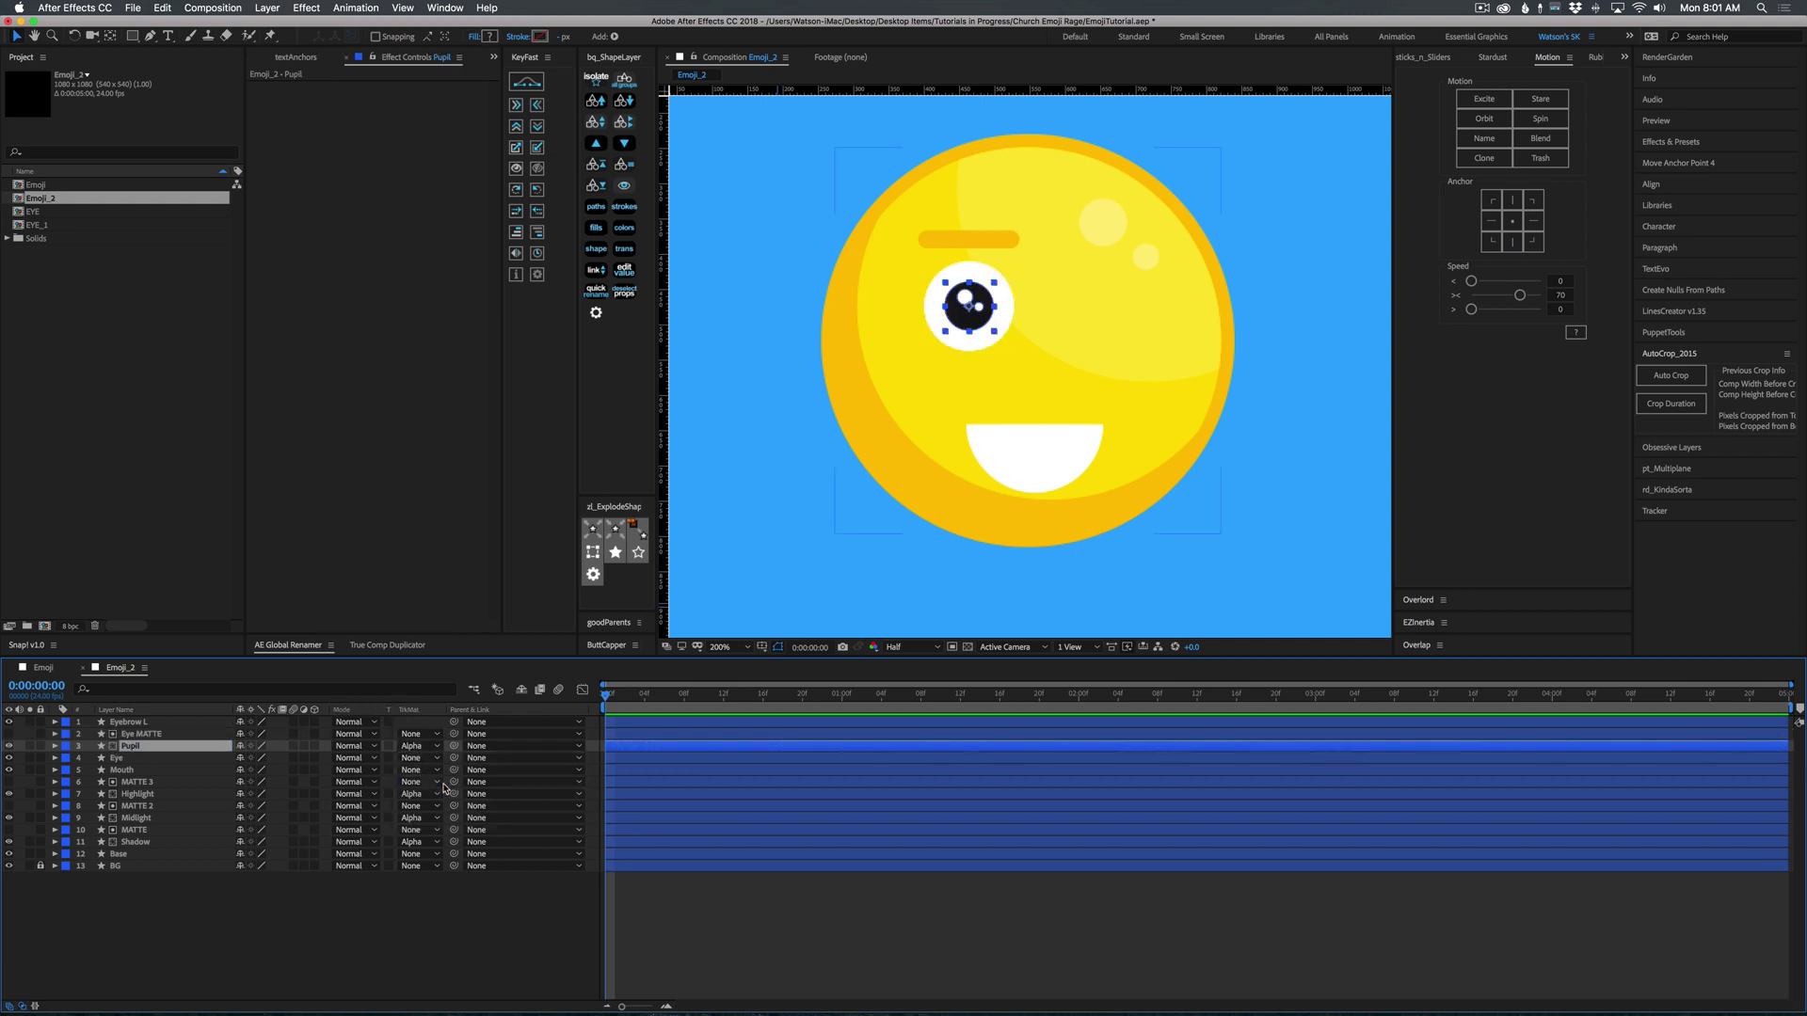
mouse_move(972, 315)
mouse_down()
mouse_move(1001, 289)
mouse_move(927, 331)
mouse_move(1007, 322)
mouse_move(975, 315)
mouse_up()
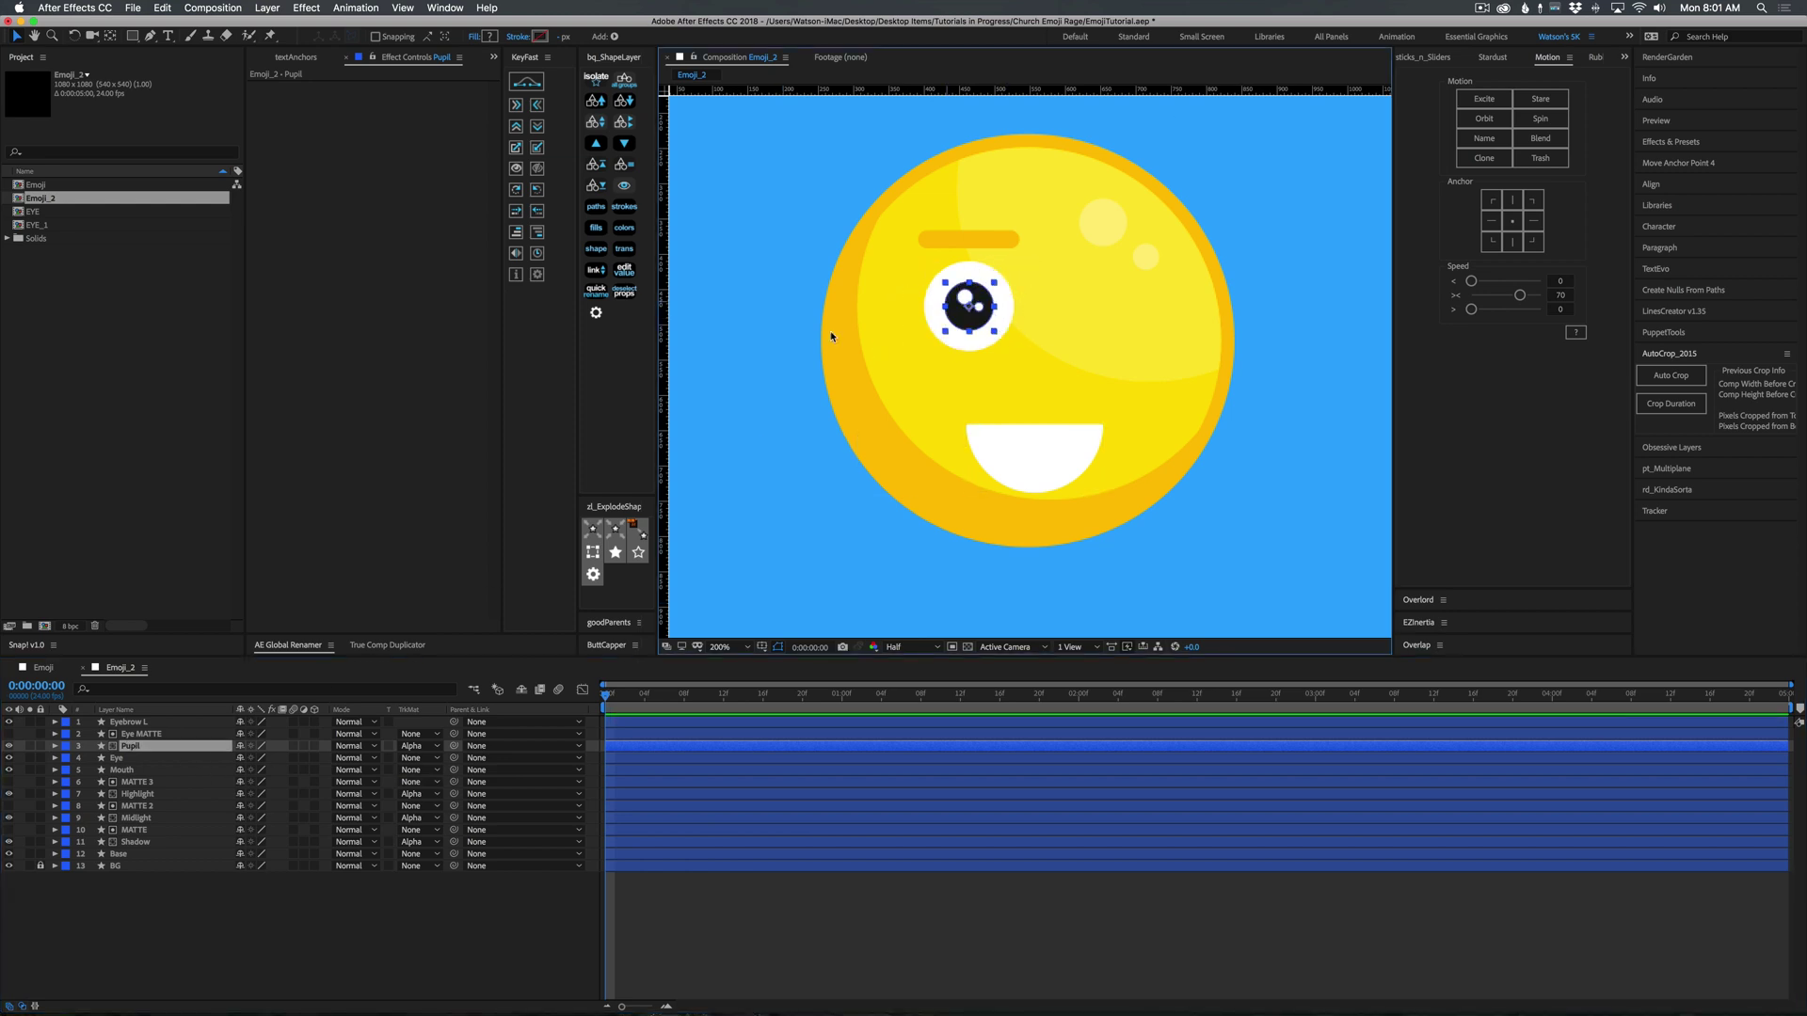
Pre-compose the Eye MATTE, Pupil and Eye layers into a new composition named Eye_Emoji with all attributes moved.
shift+click(137, 735)
shift+click(138, 759)
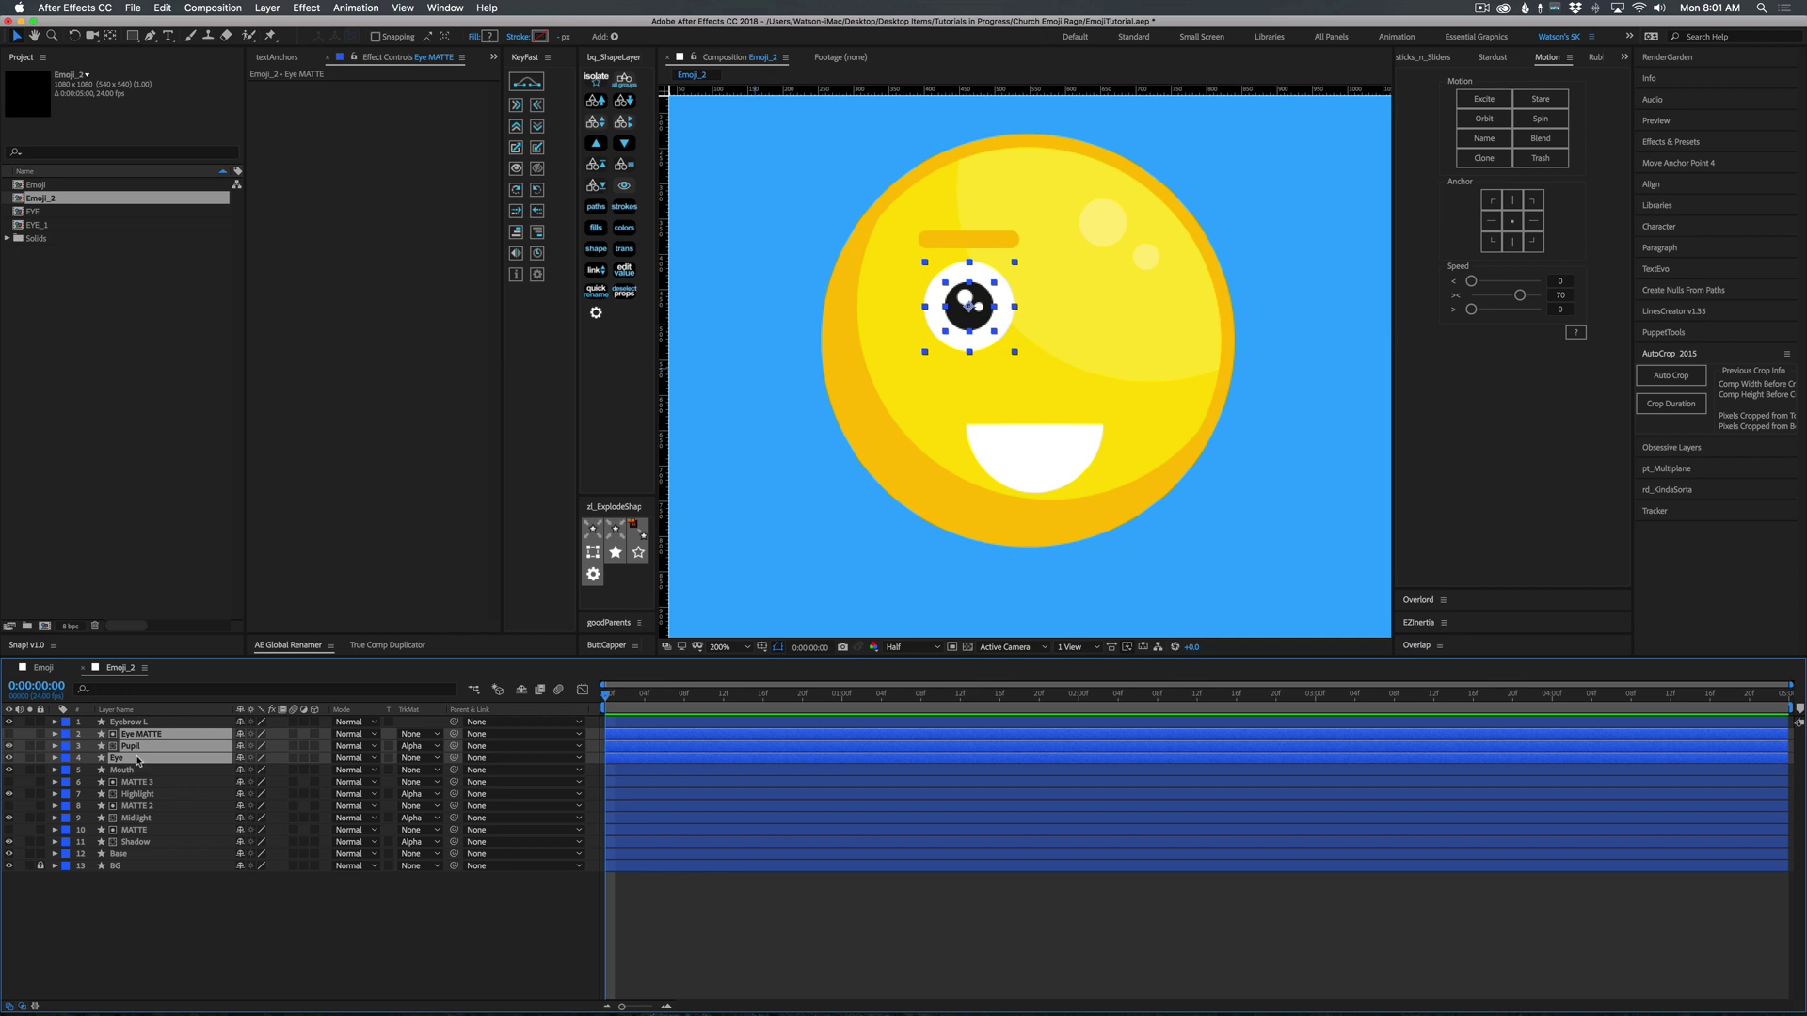
right_click(137, 735)
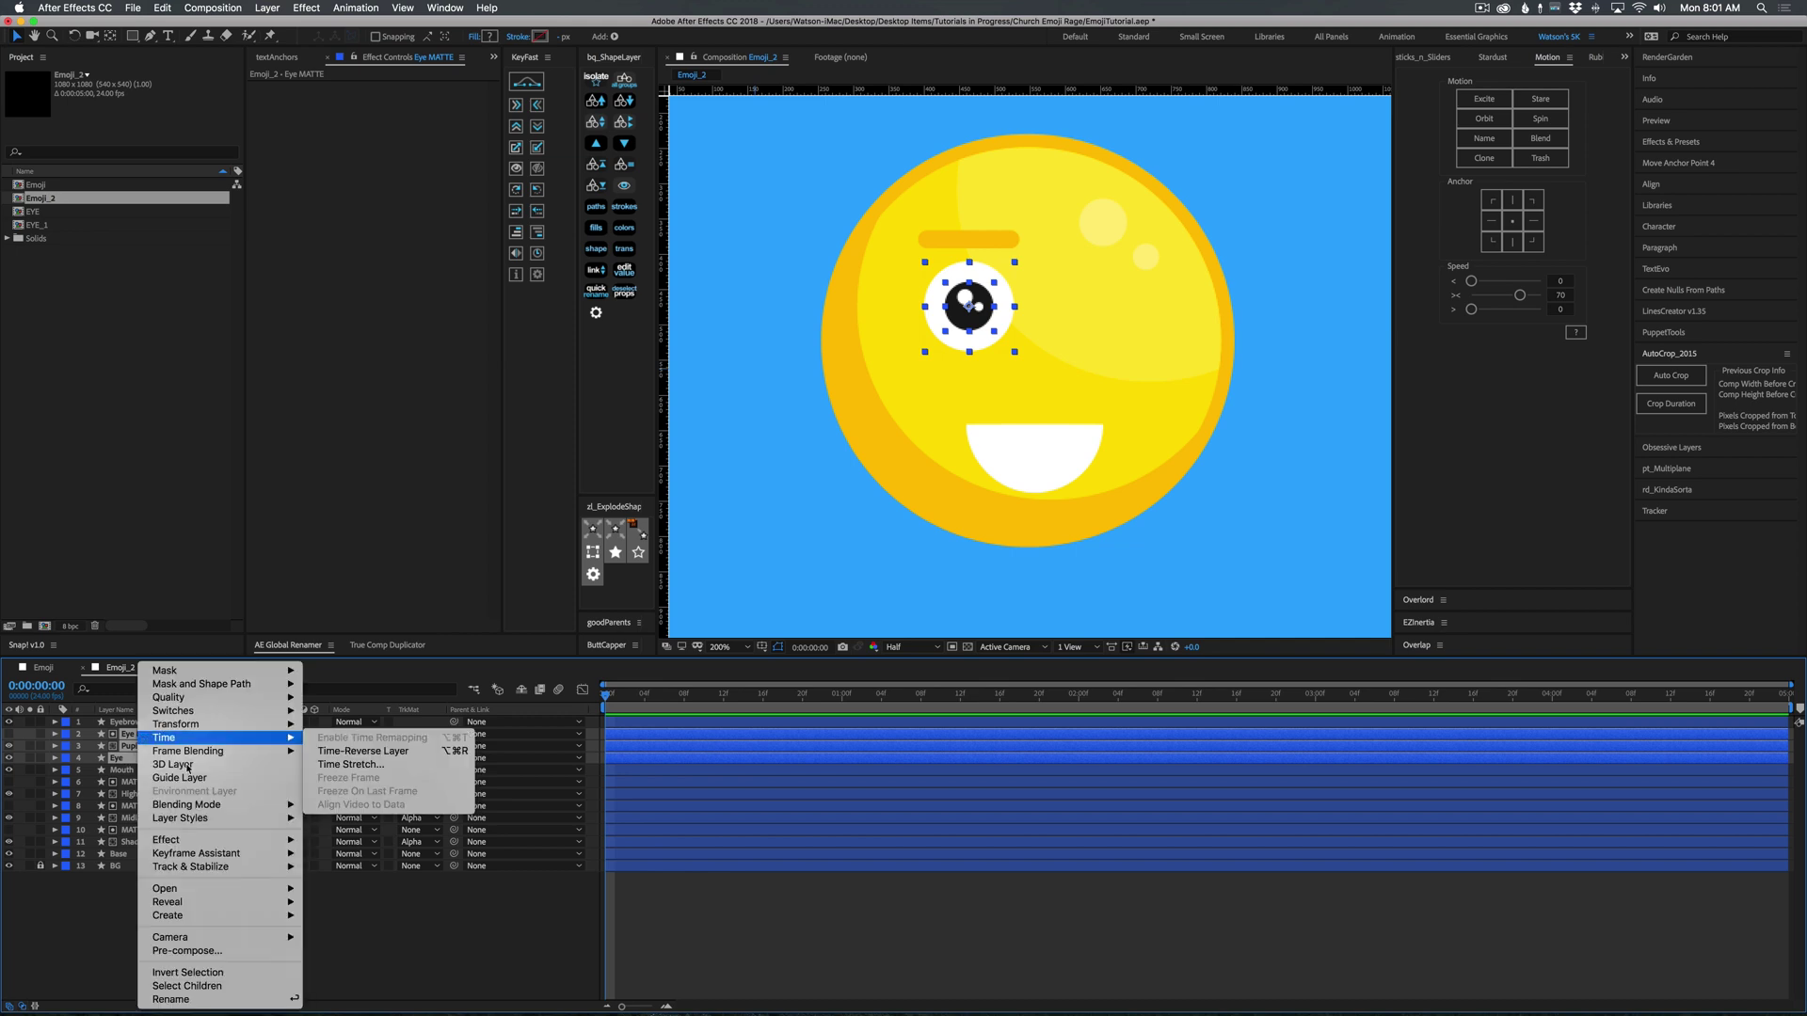
click(178, 952)
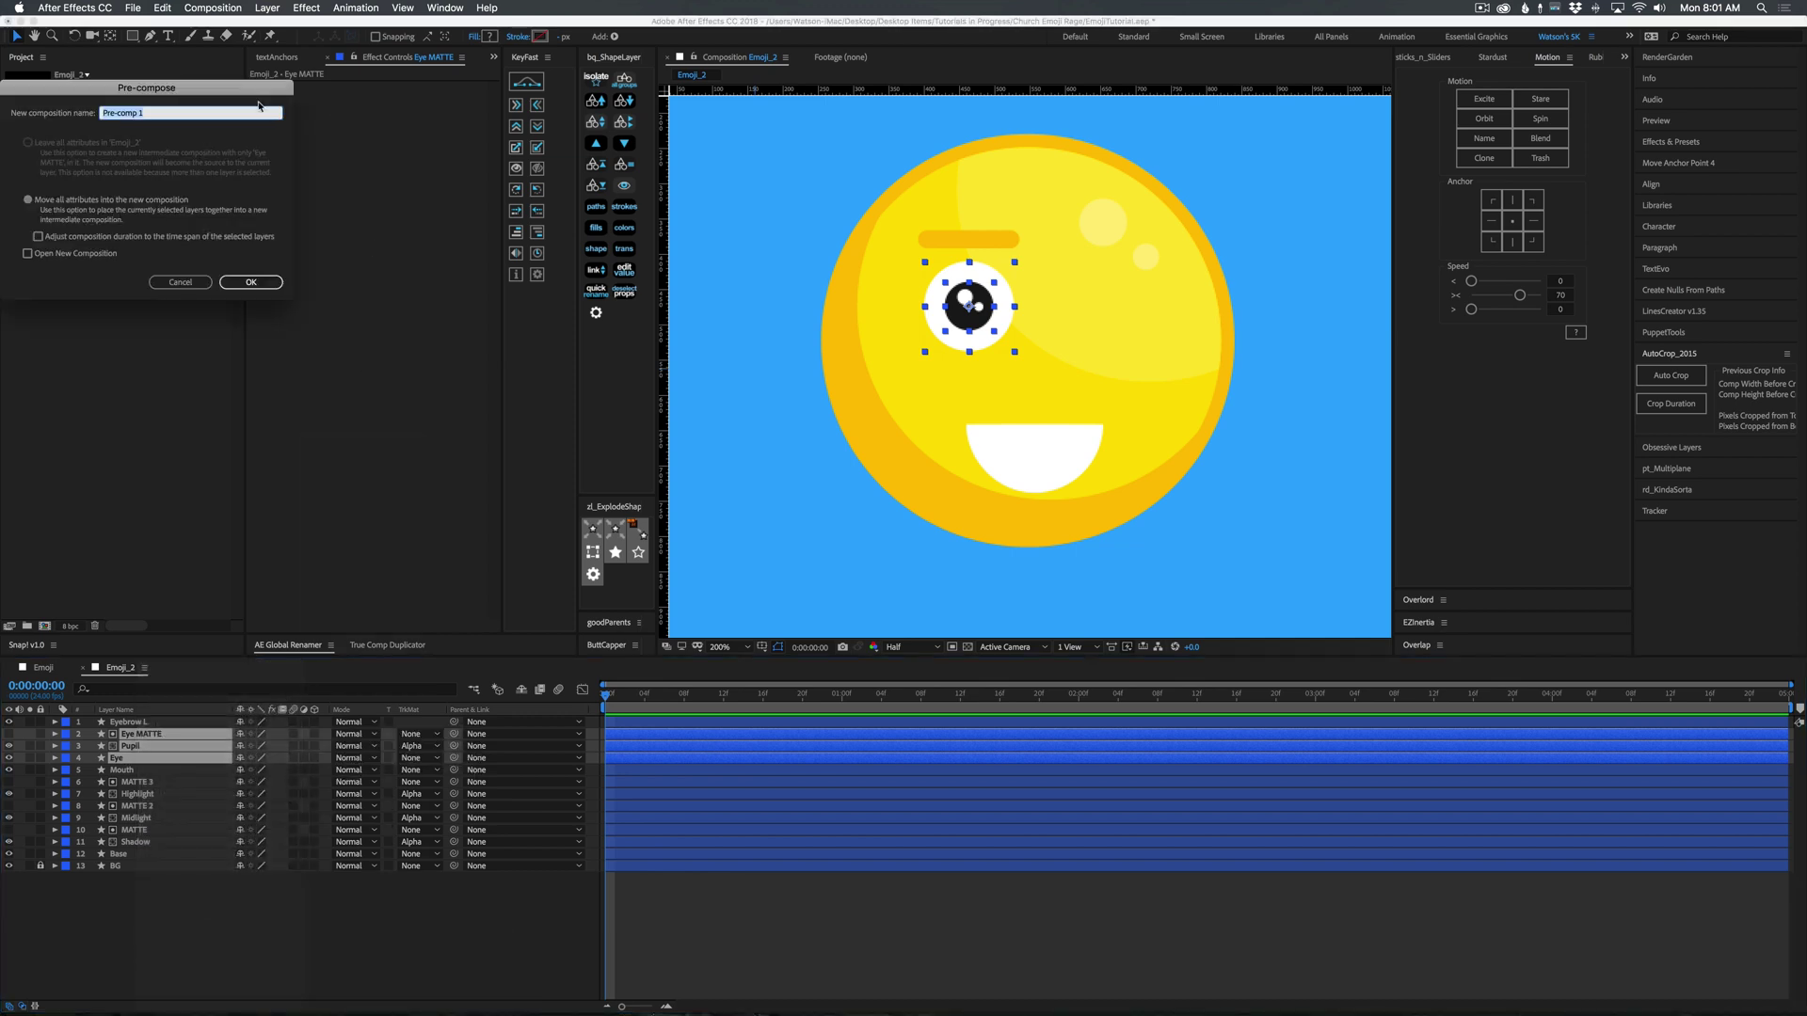
click(152, 113)
text(Eye)
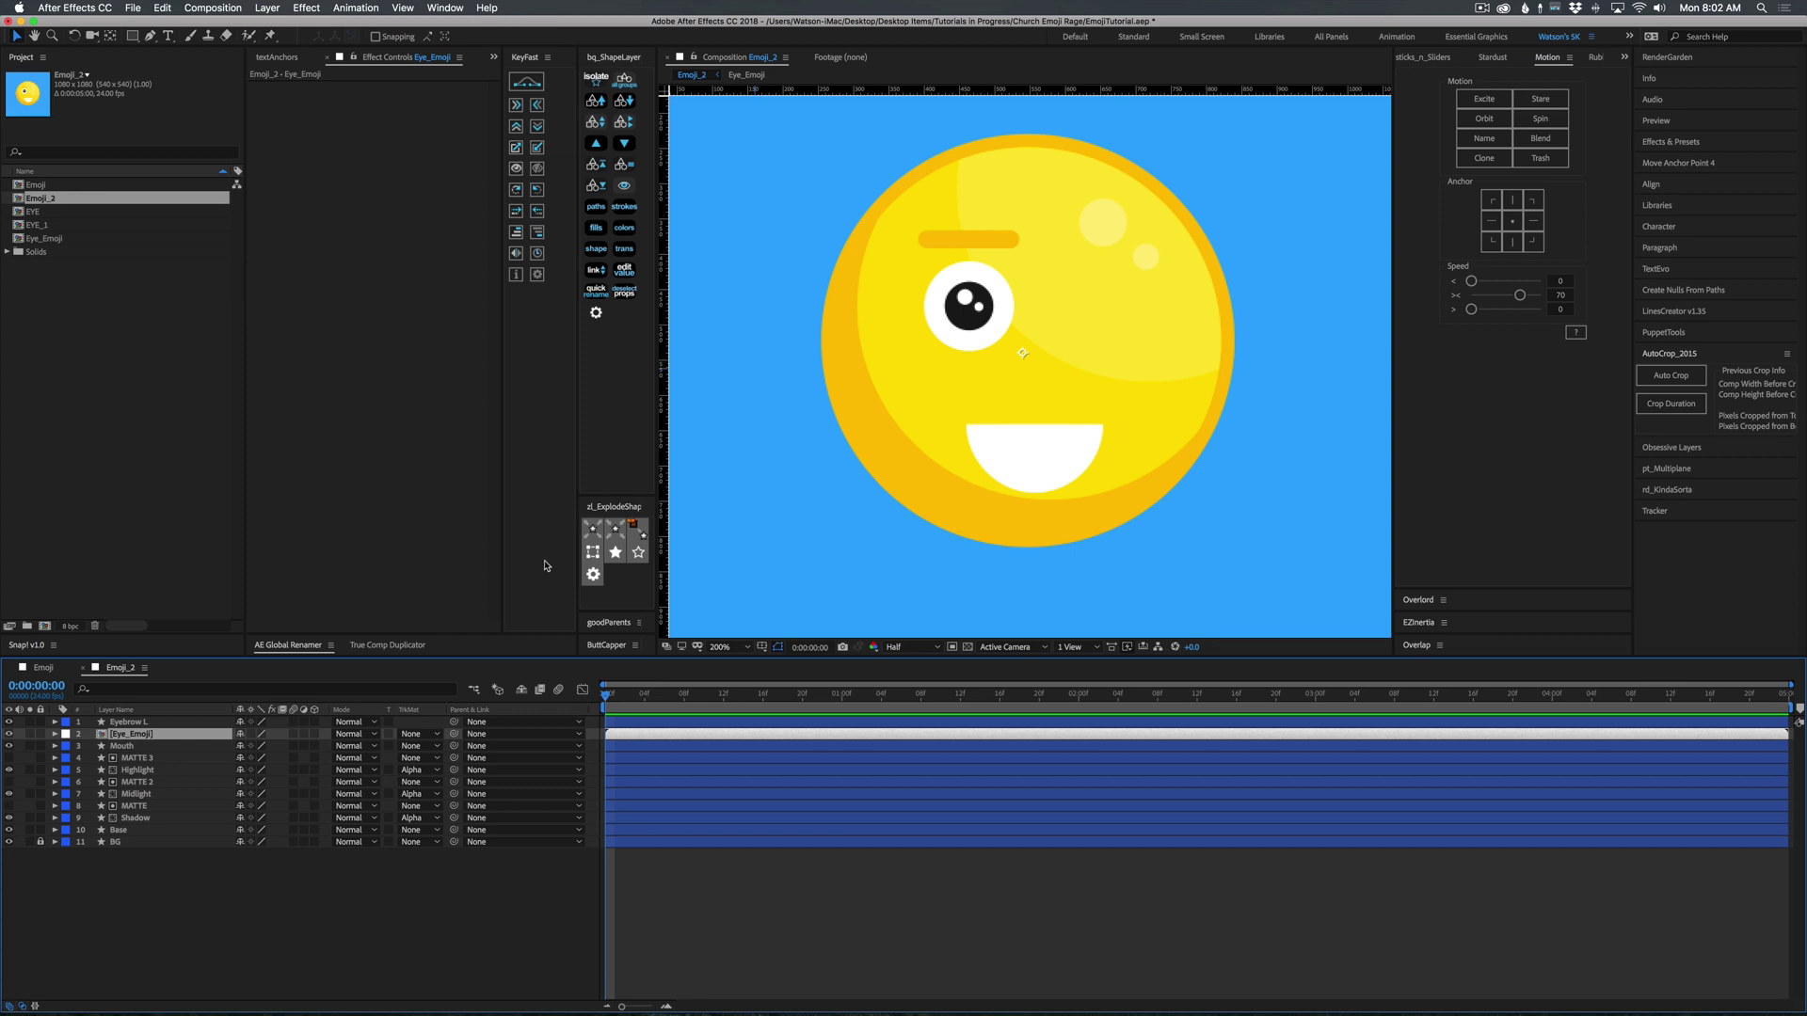
Try moving the Eye_Emoji precomp down over the mouth, and undo the move.
key(comma)
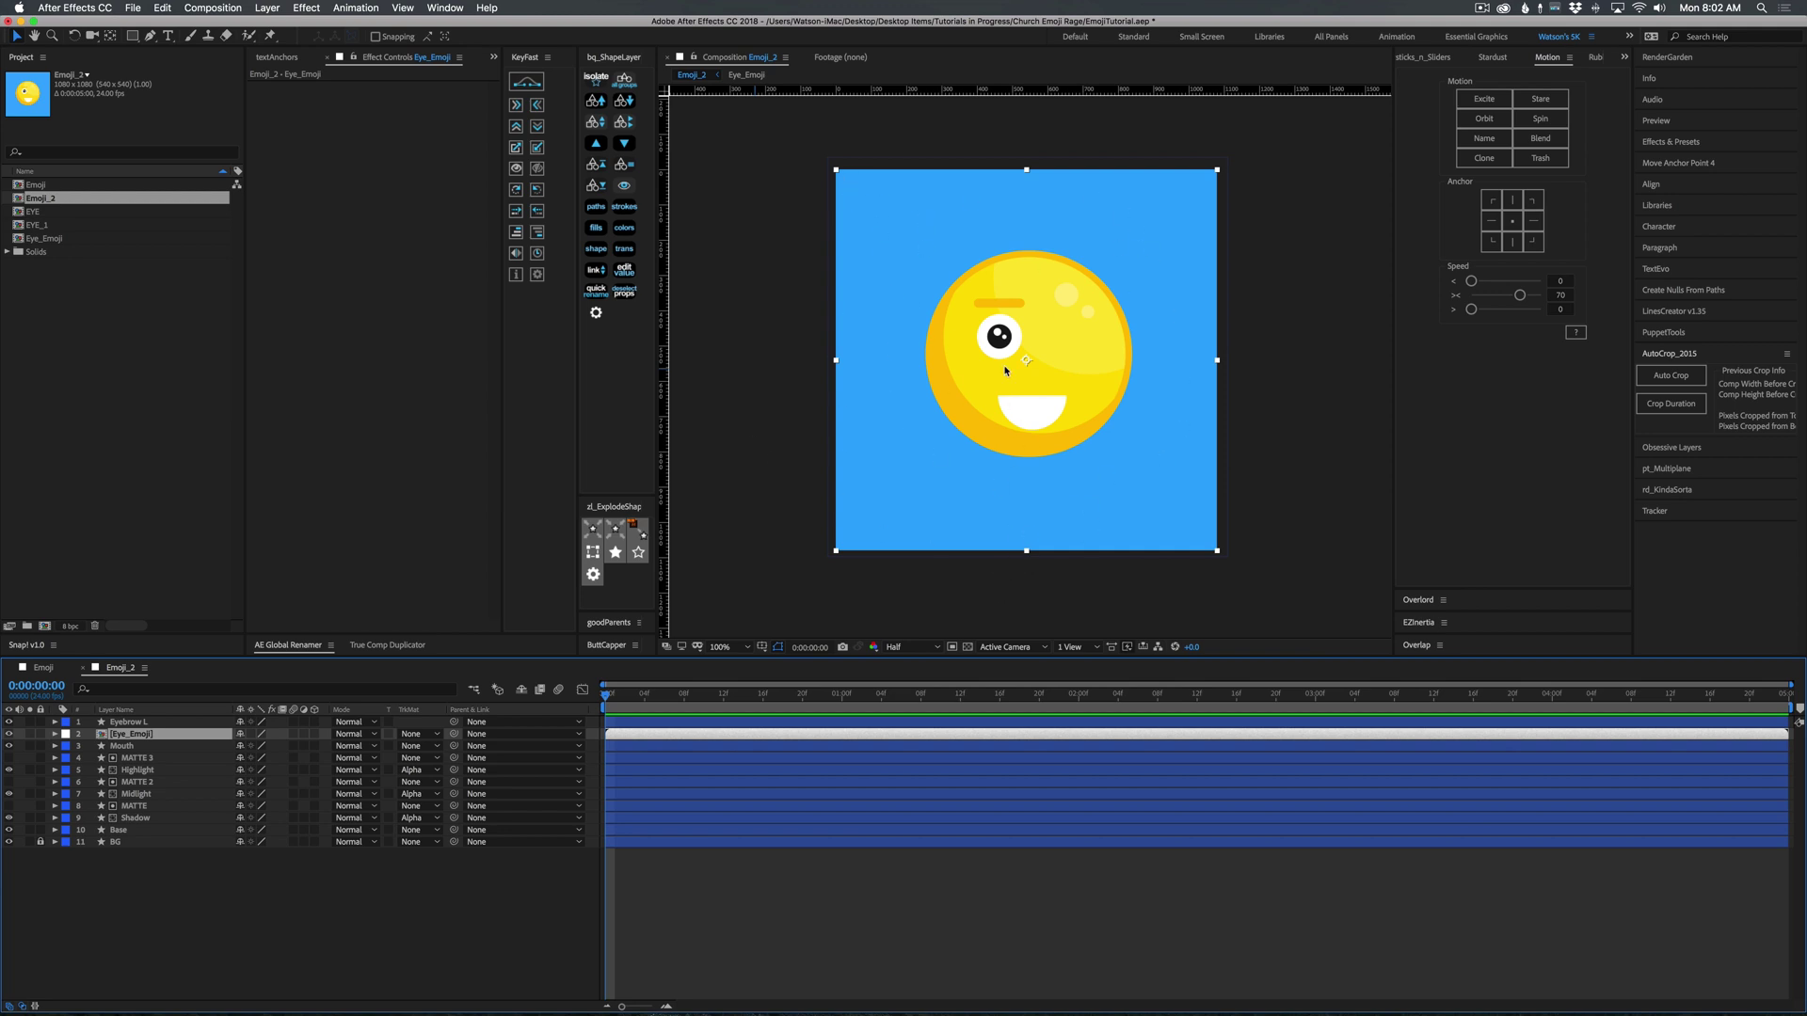
drag(1005, 371, 952, 407)
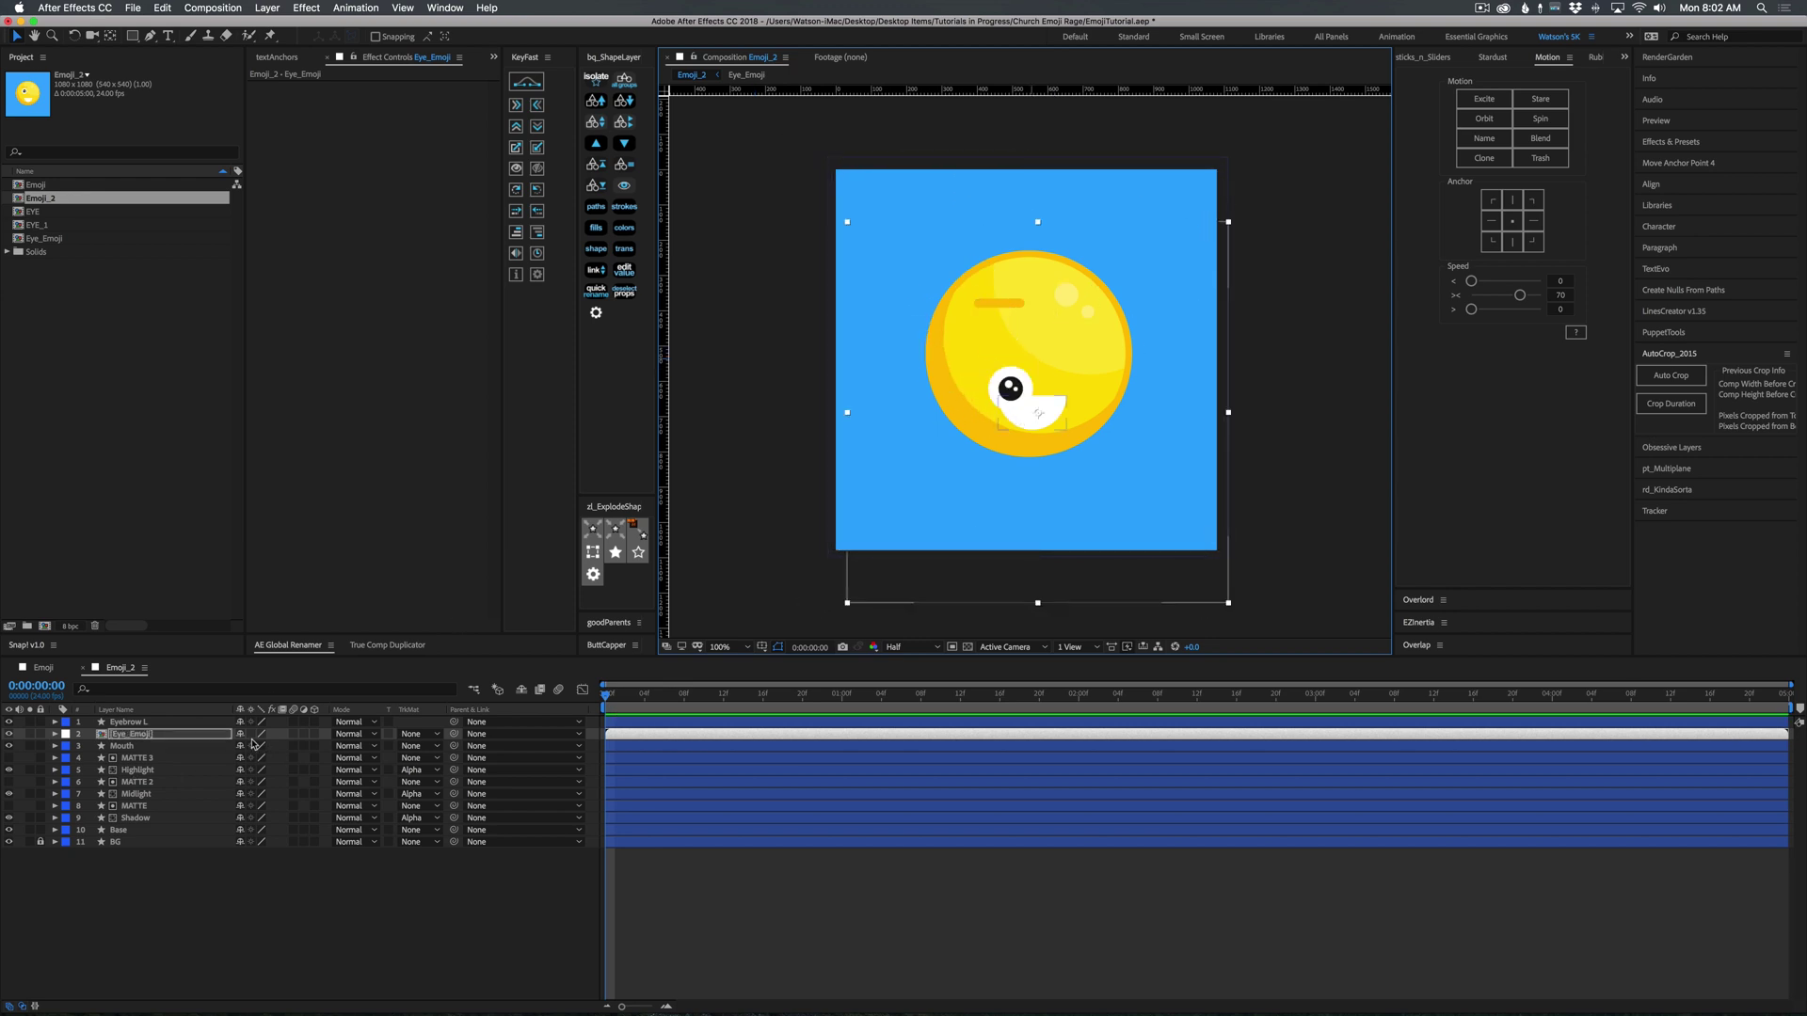
click(251, 735)
key(ctrl+z)
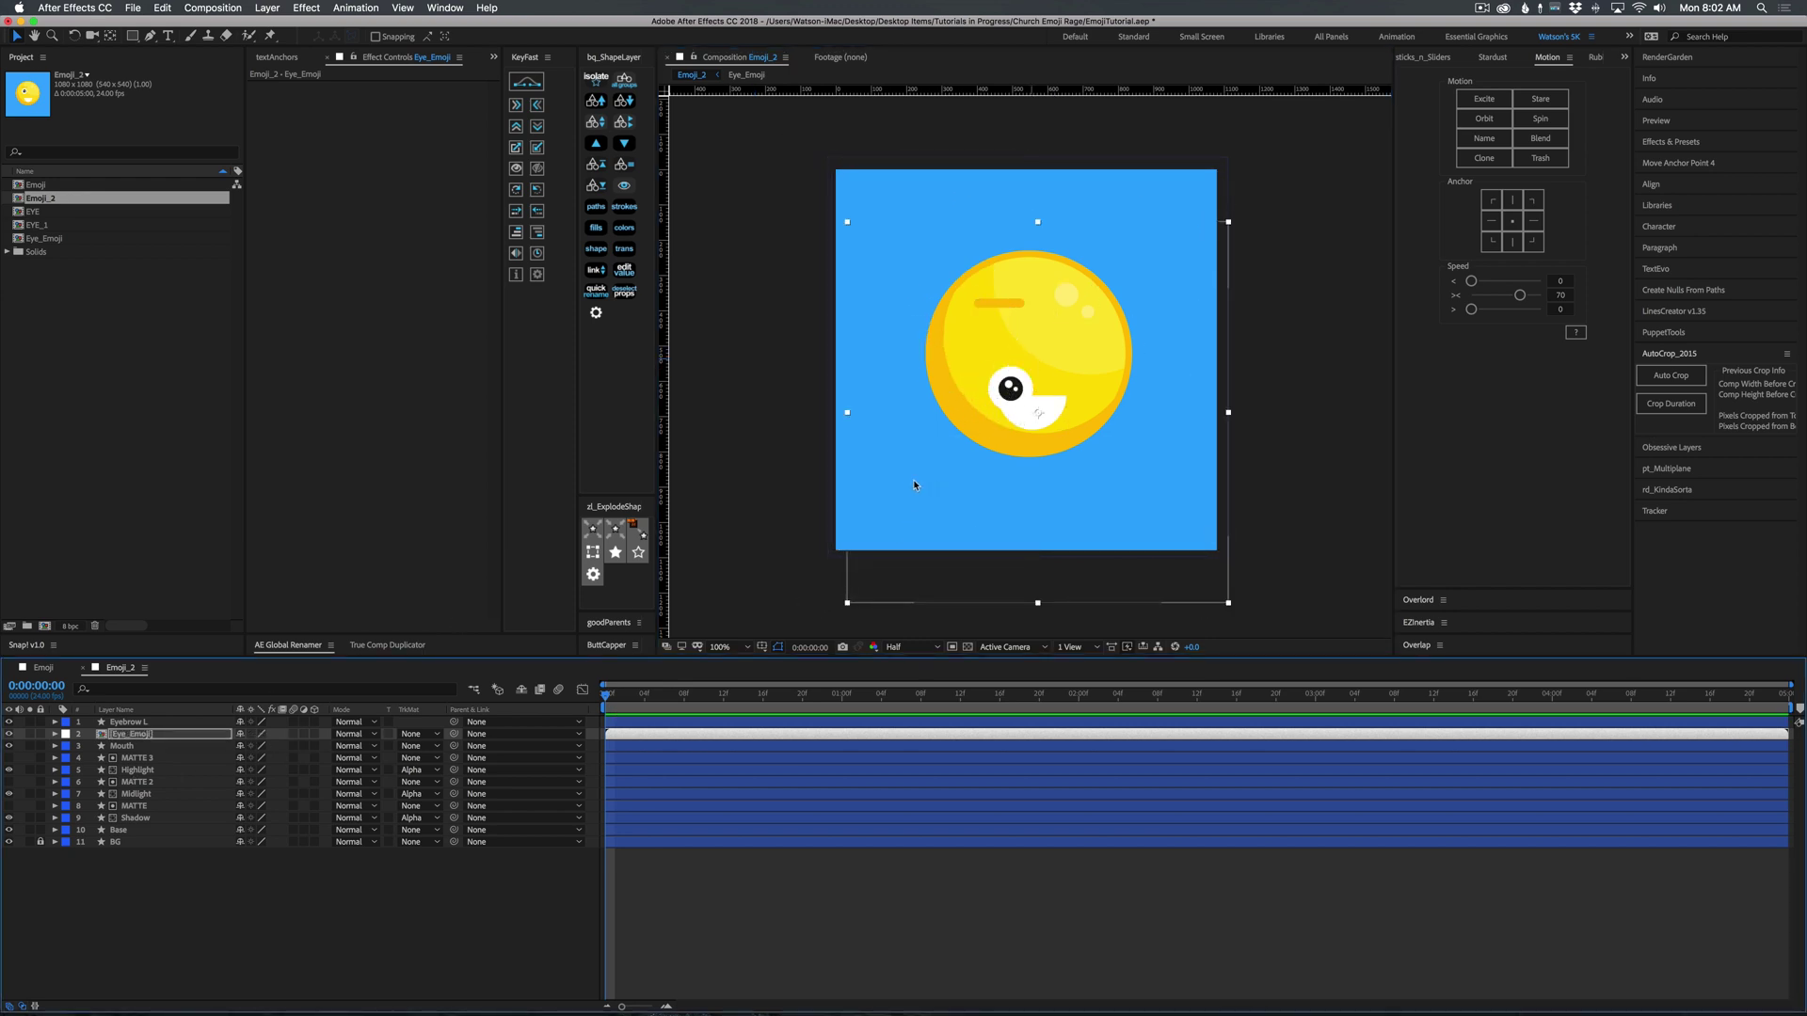
key(ctrl+z)
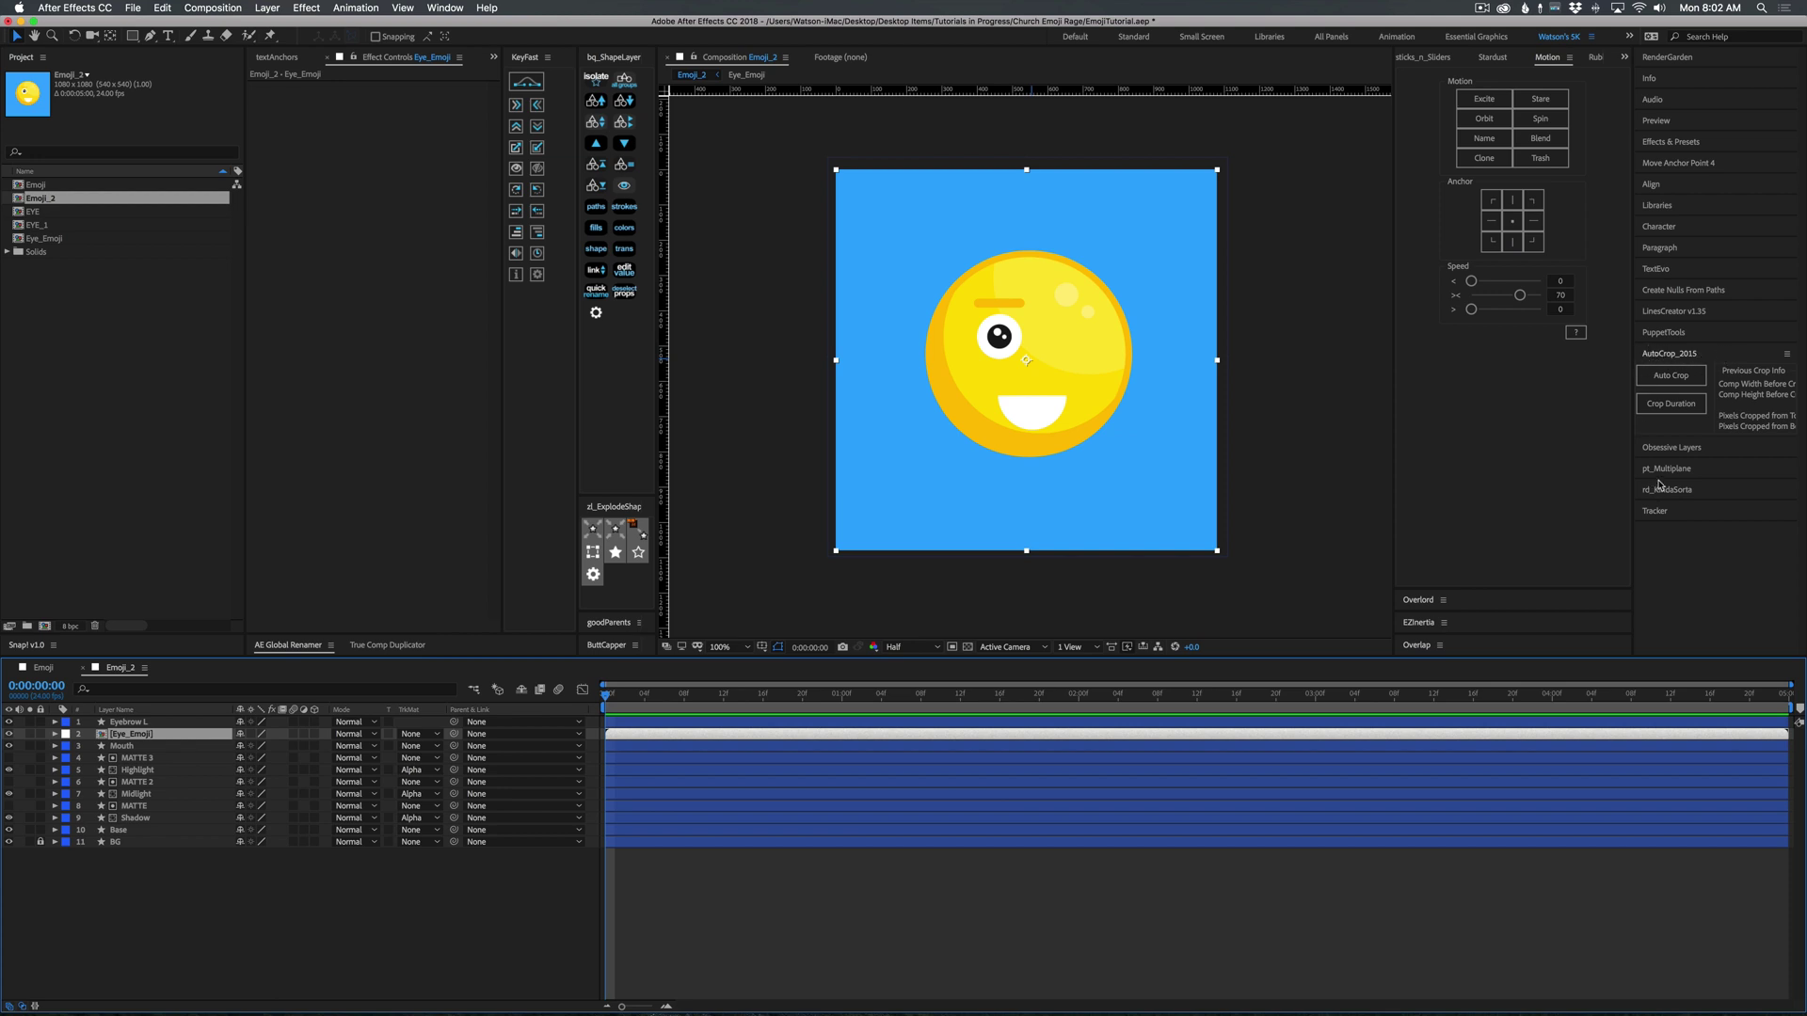
Auto-crop the Eye_Emoji precomp to its contents and center its anchor point on the eye.
click(1668, 383)
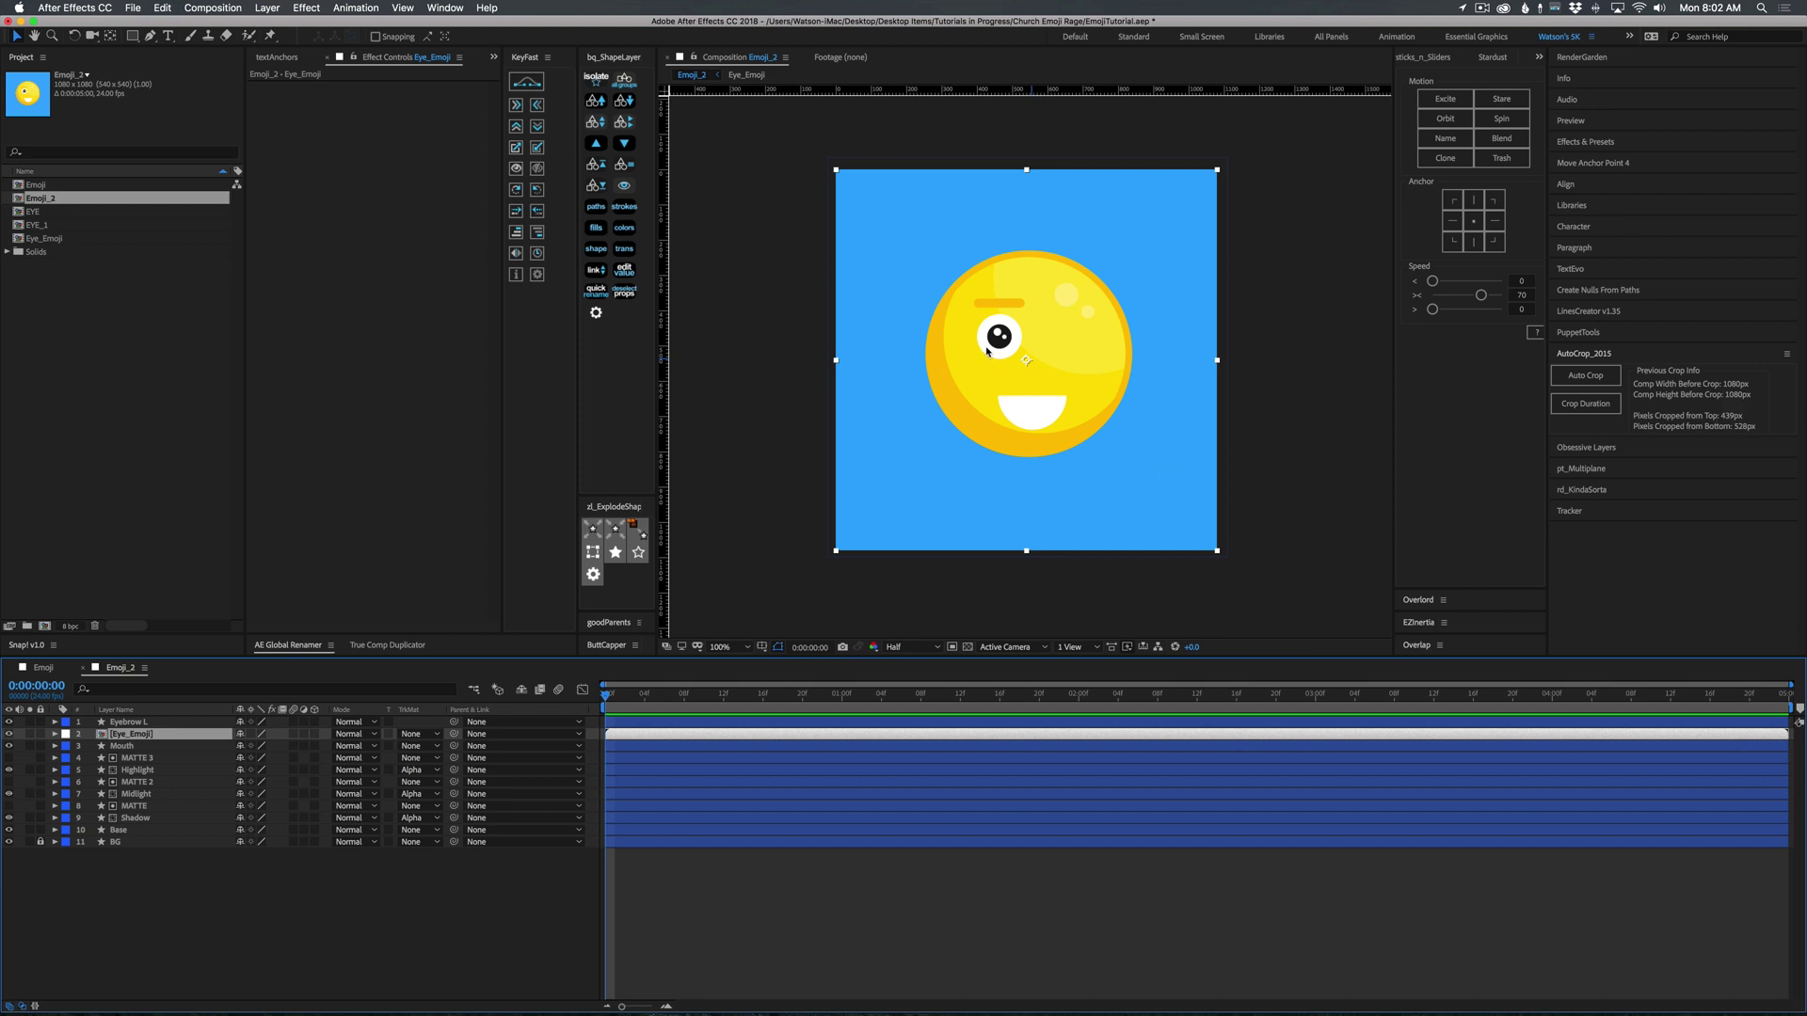
click(1584, 377)
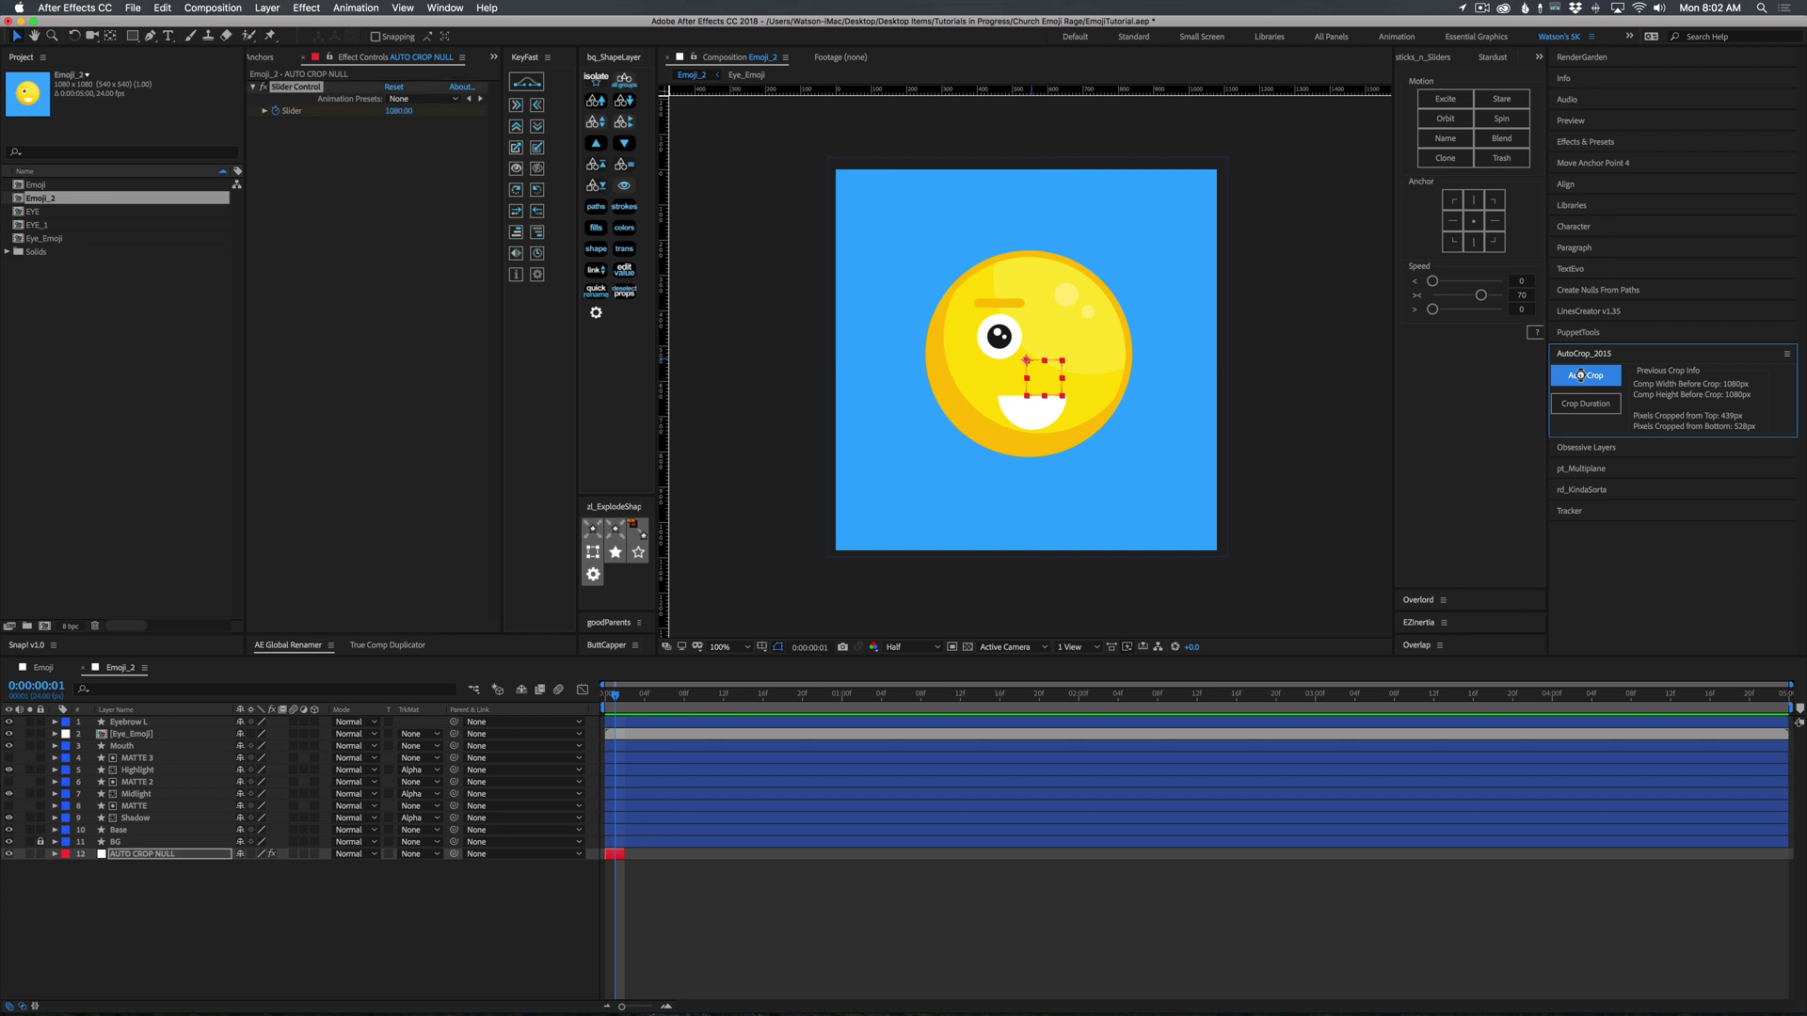
click(999, 341)
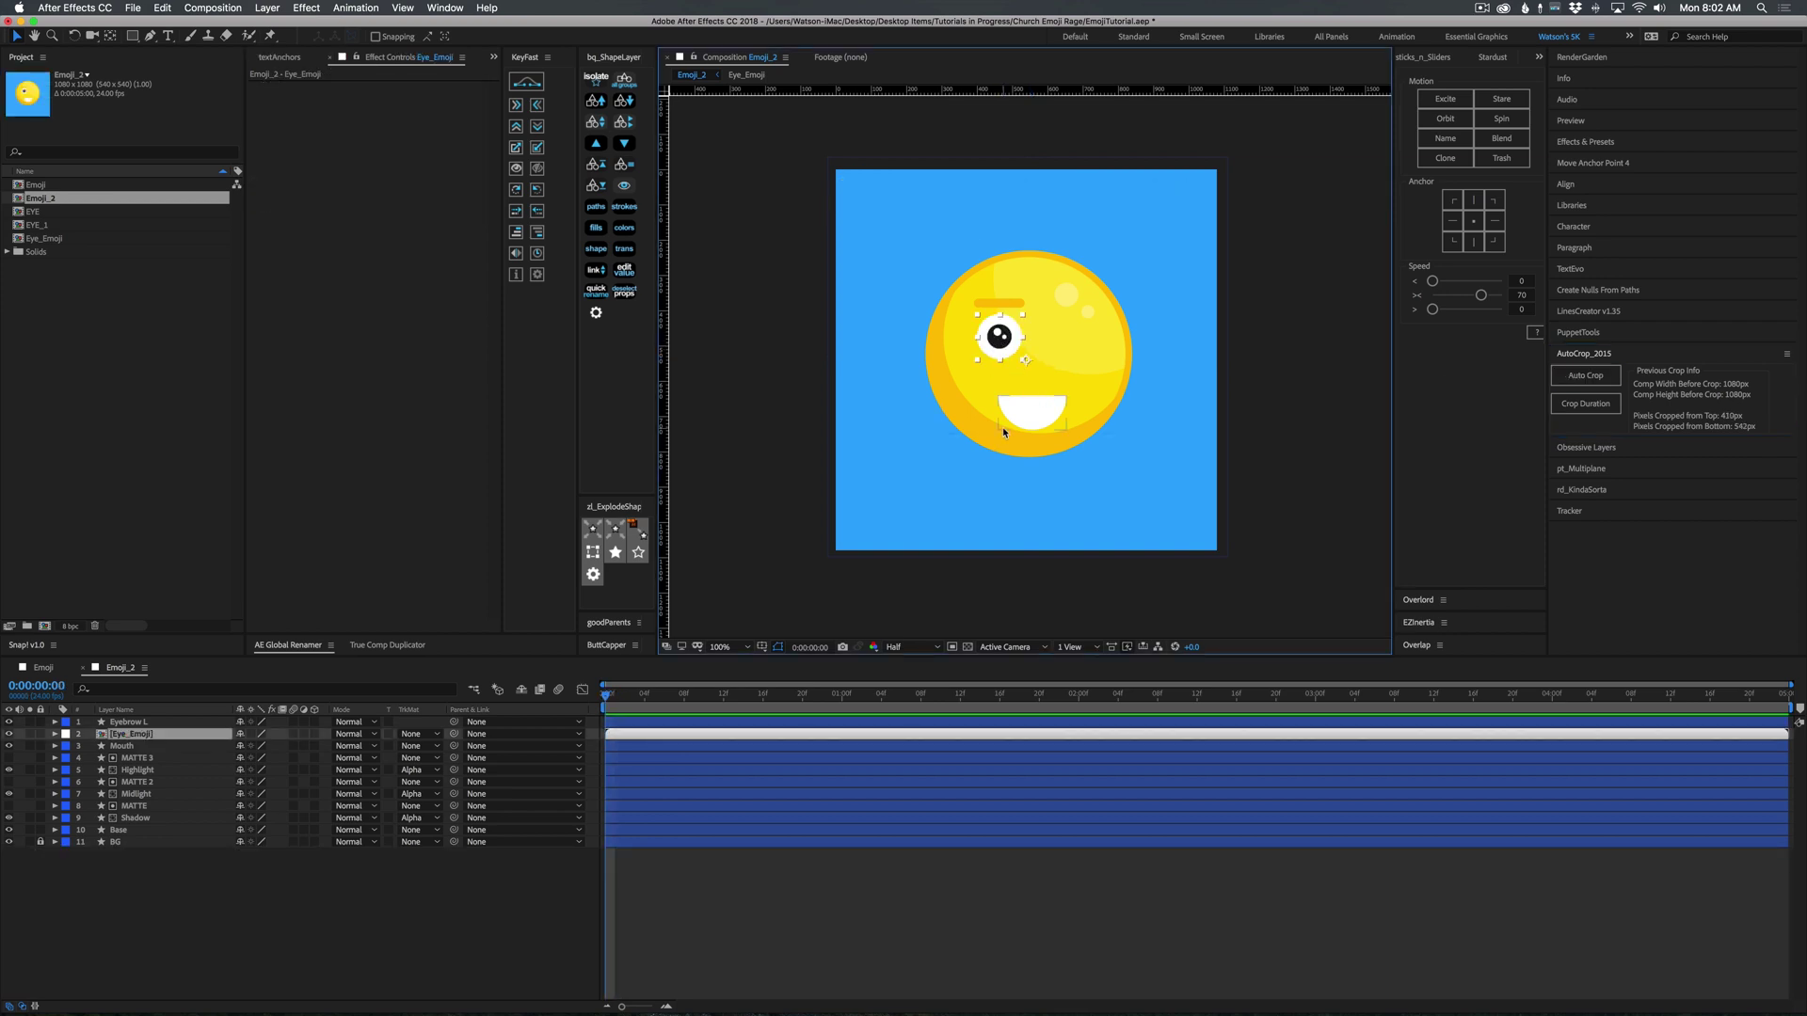
key(Return)
double_click(111, 36)
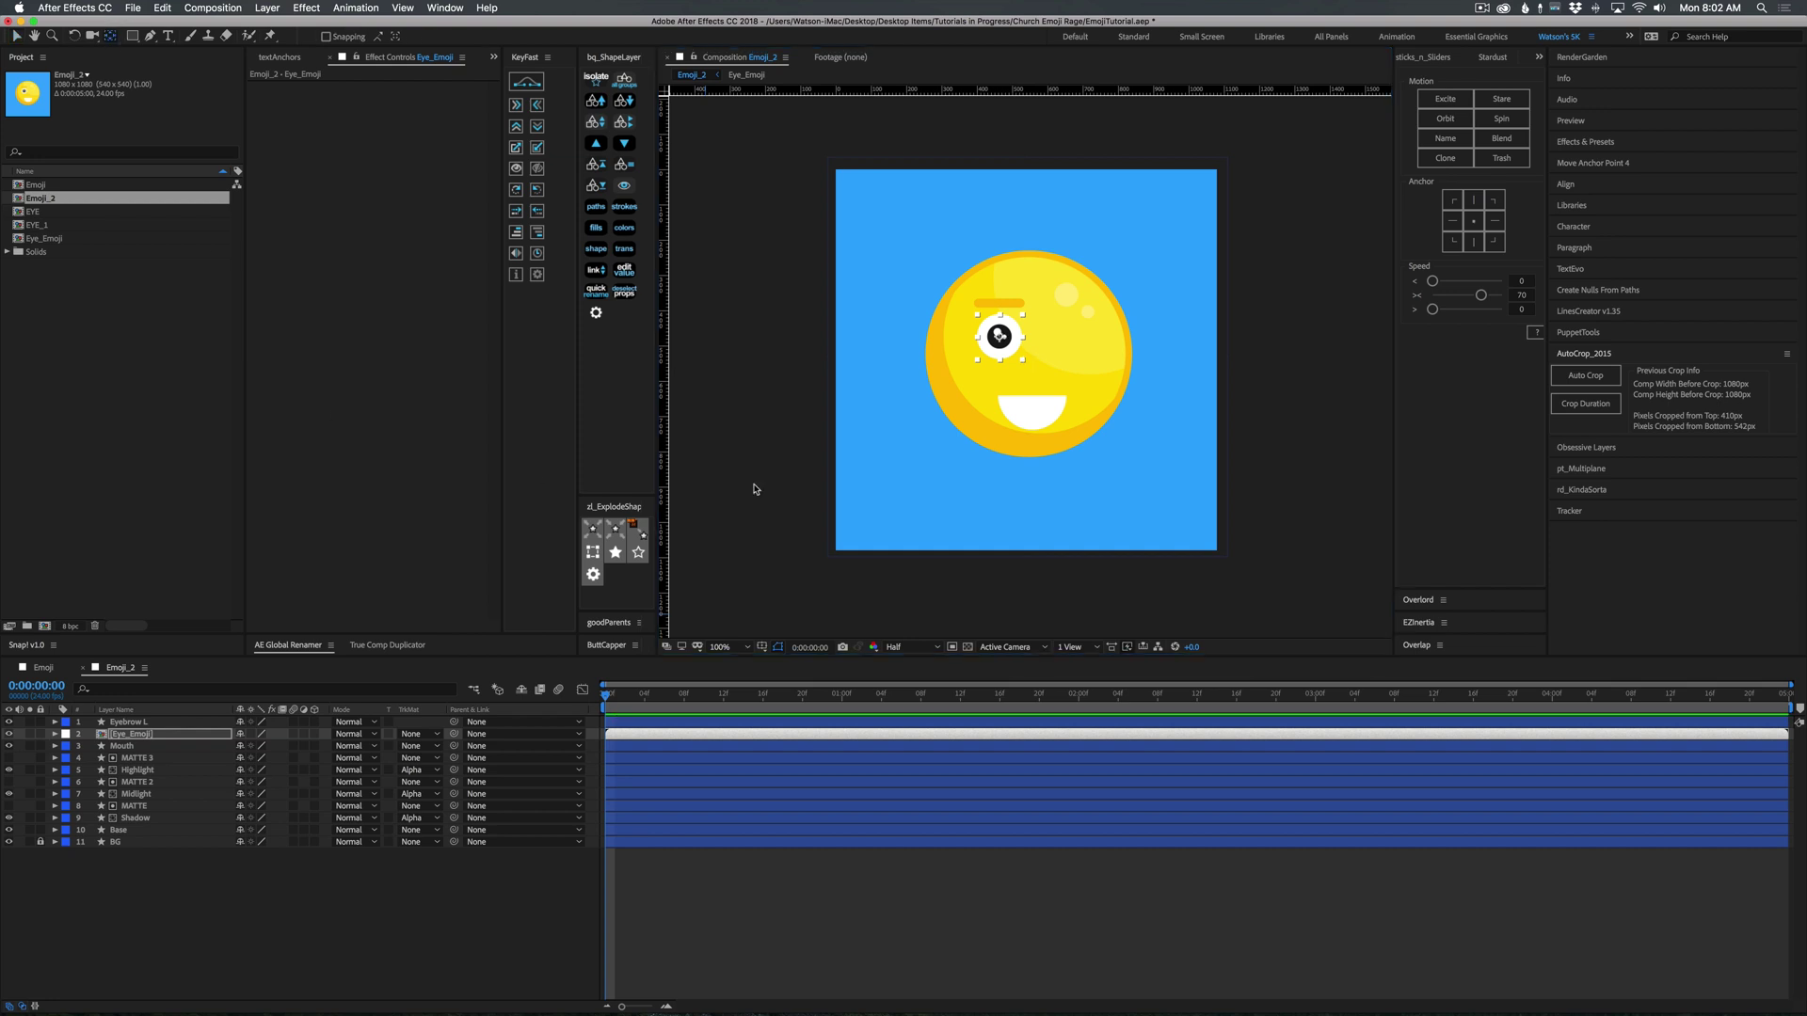
Open the Eye_Emoji composition and bring up the Joysticks 'n Sliders joystick tools.
double_click(122, 736)
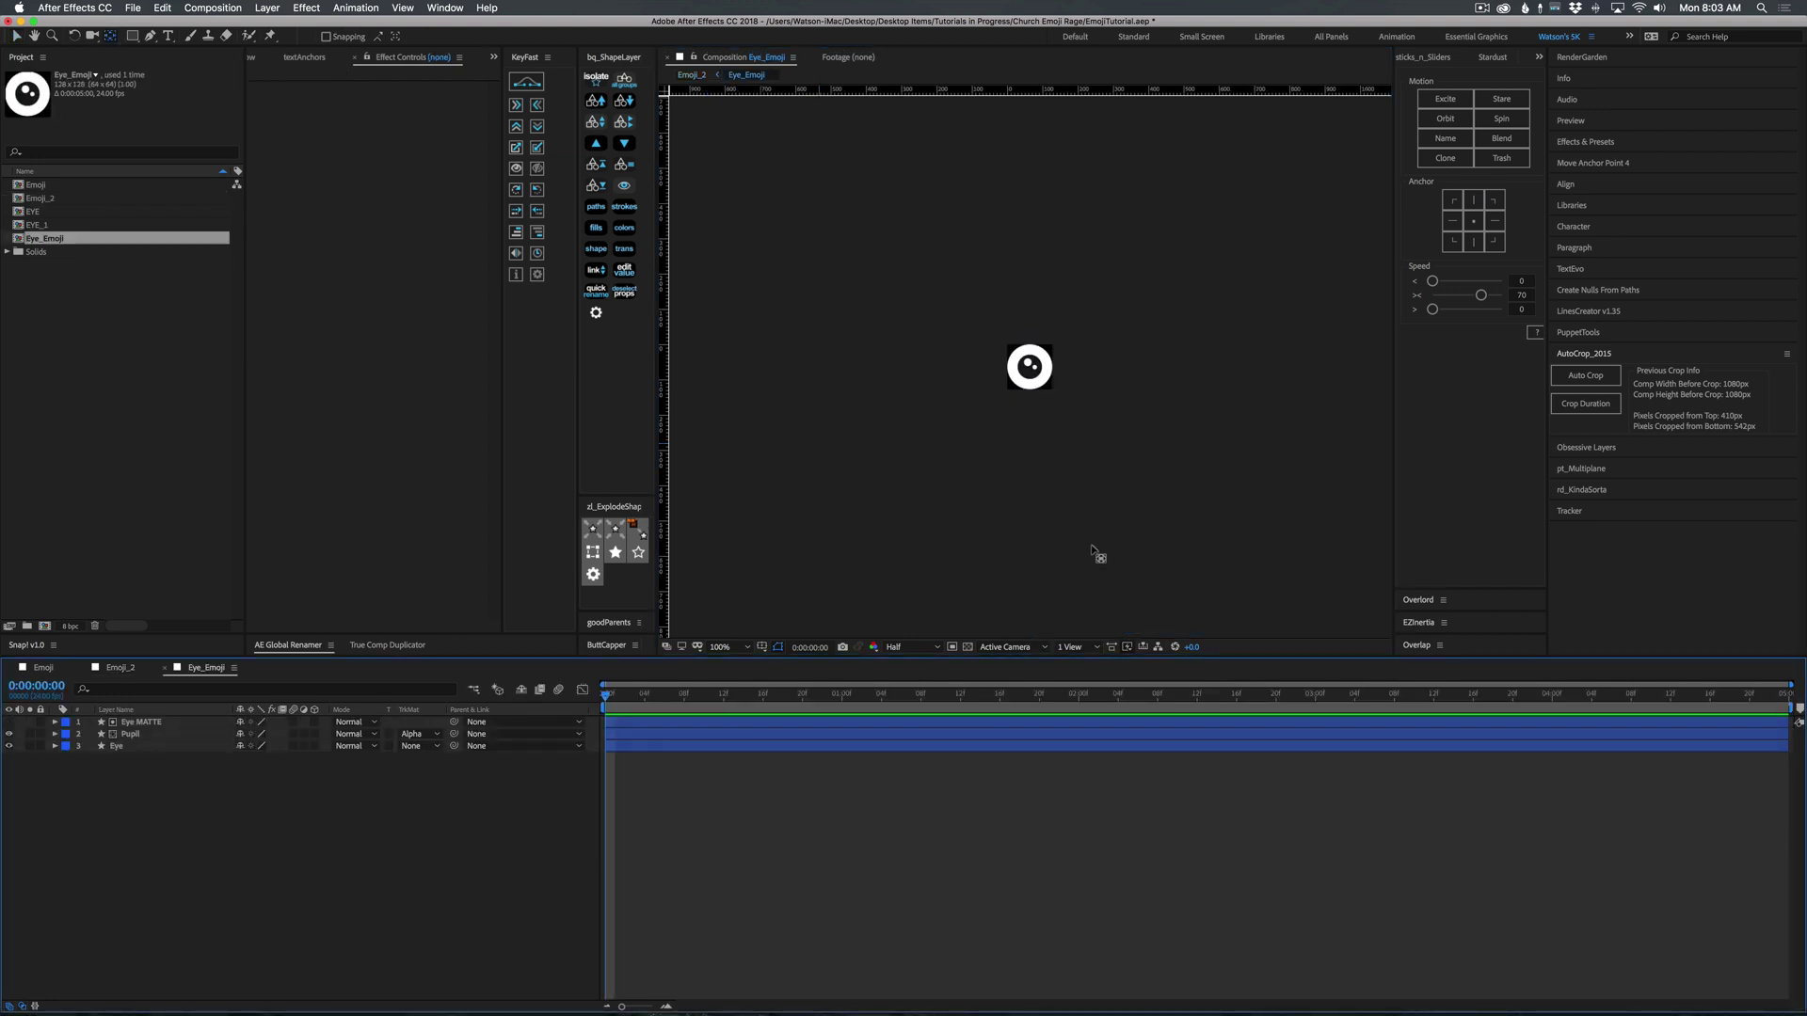
scroll(1040, 376, up, 4)
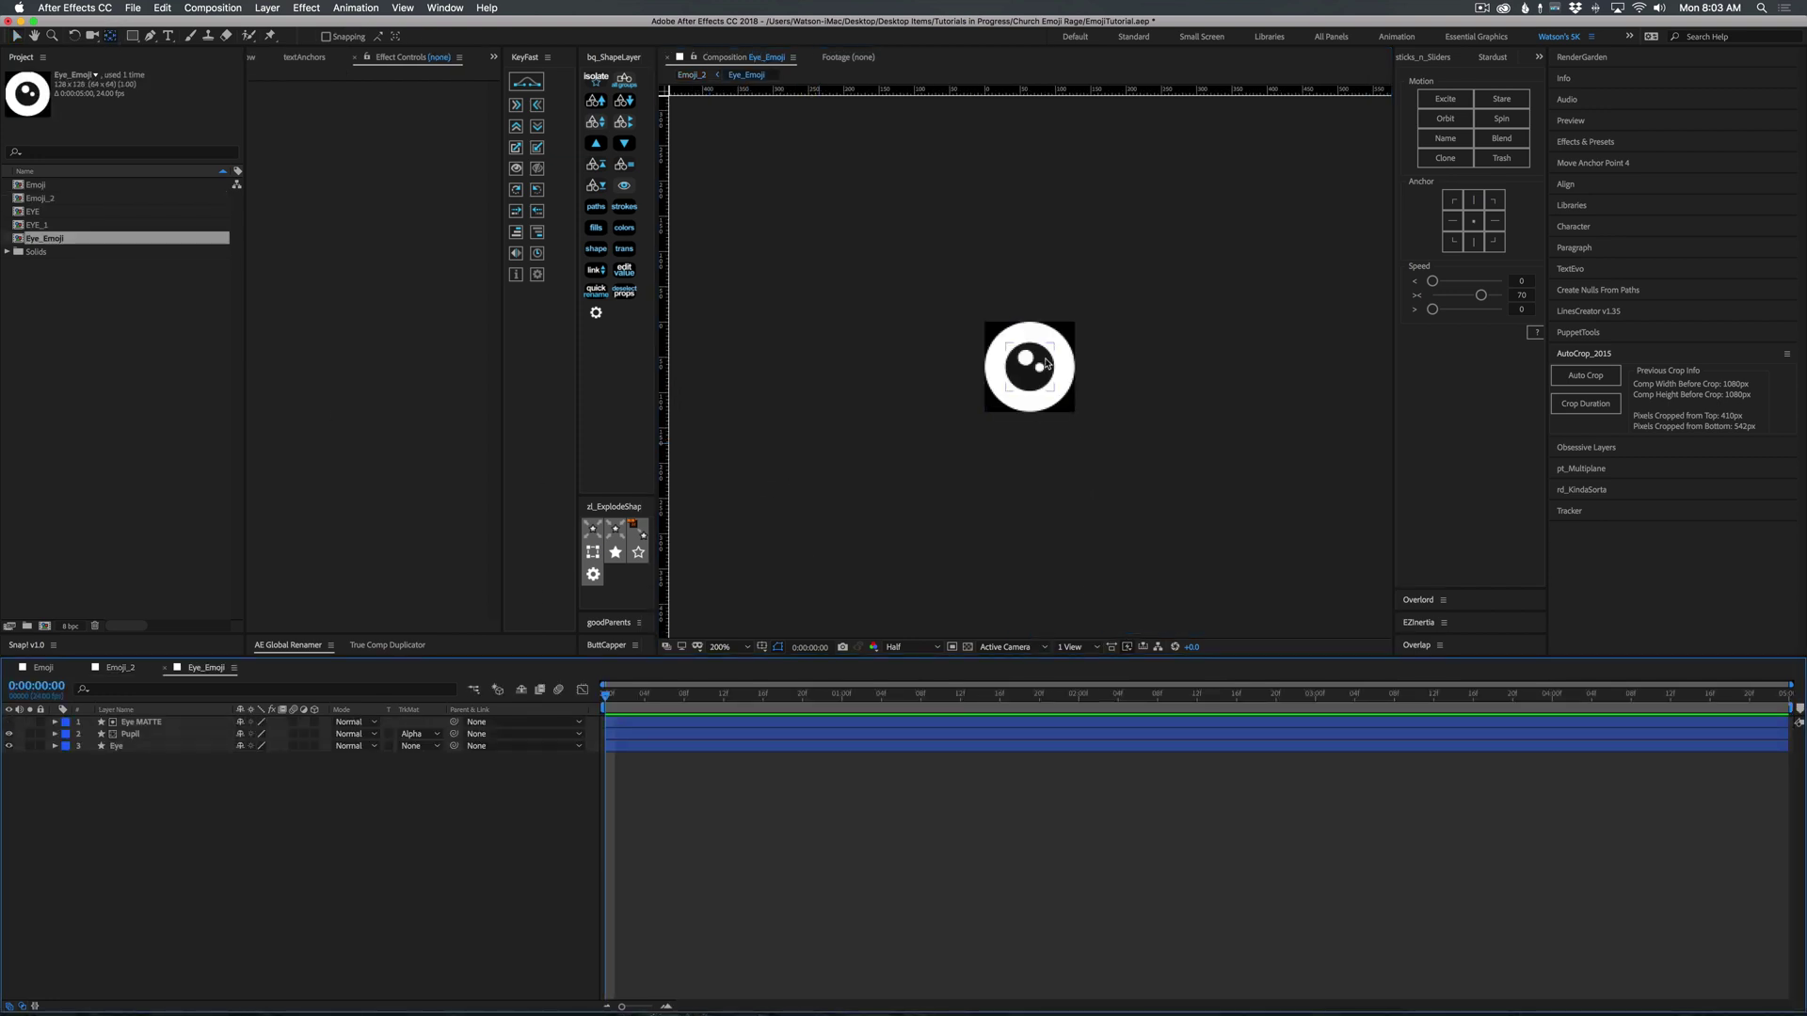
scroll(1029, 350, down, 2)
scroll(1028, 350, up, 2)
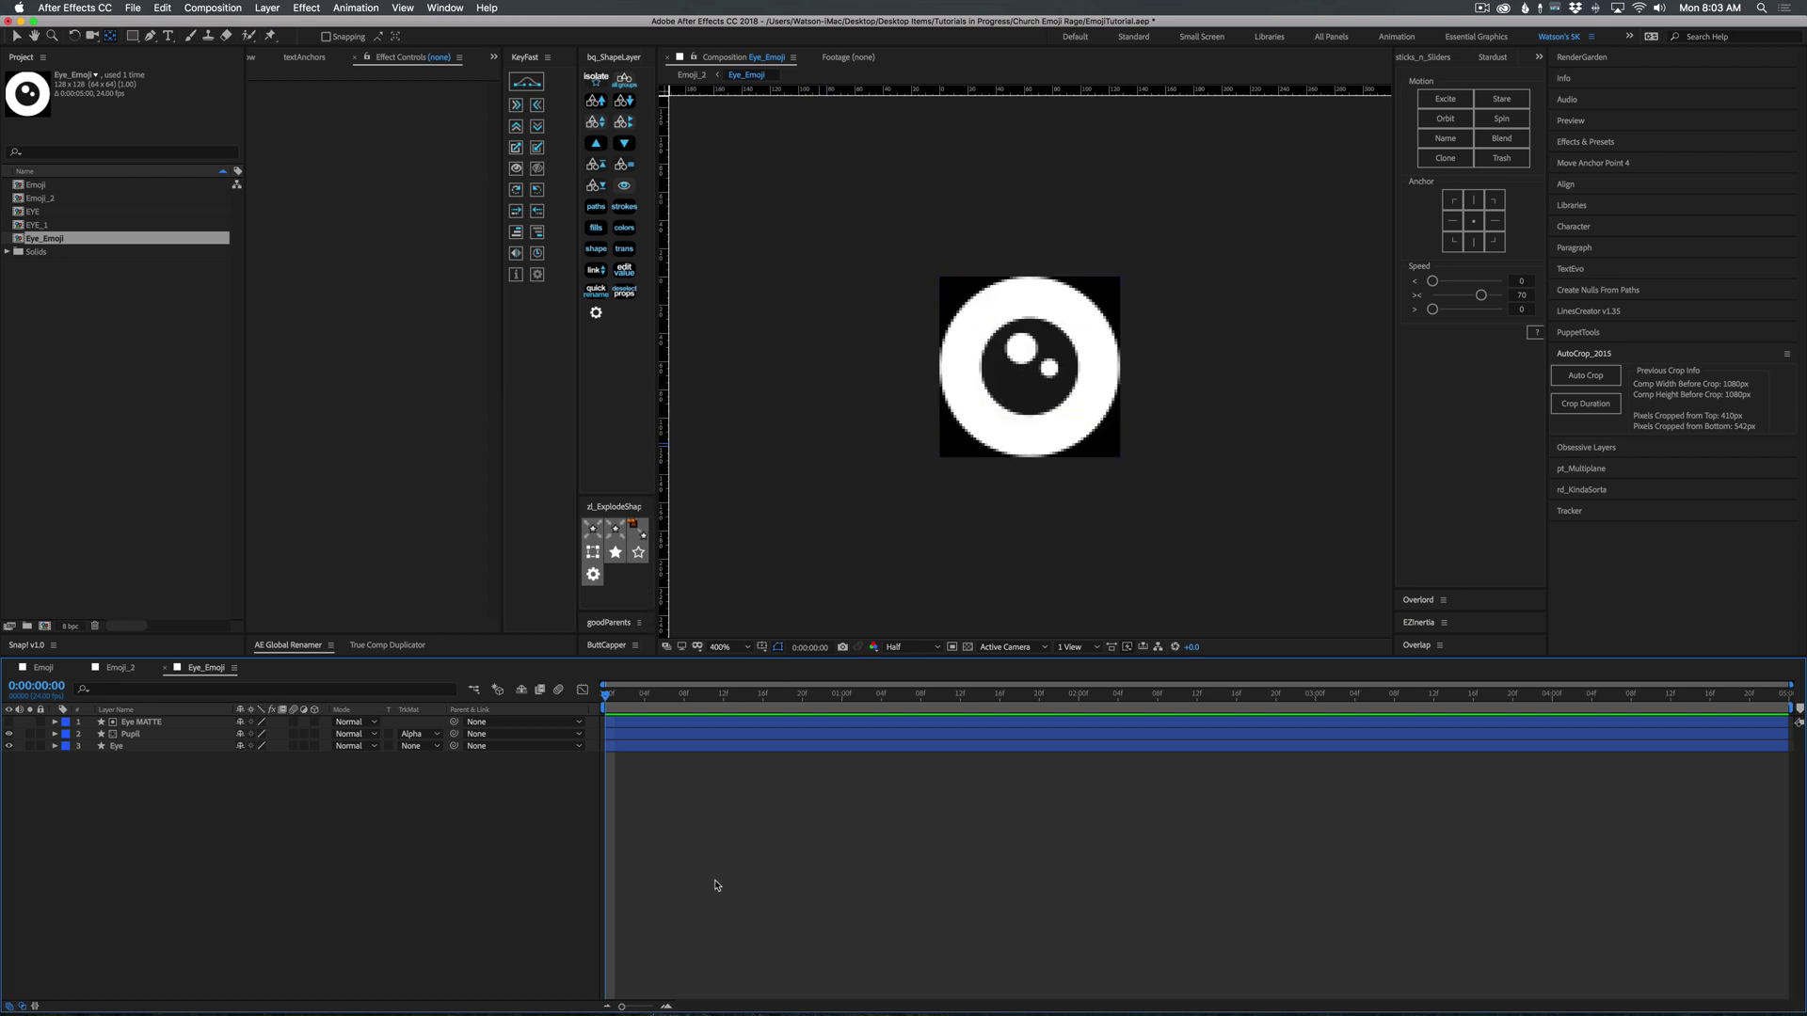
key(v)
drag(1546, 112, 1658, 112)
click(1427, 59)
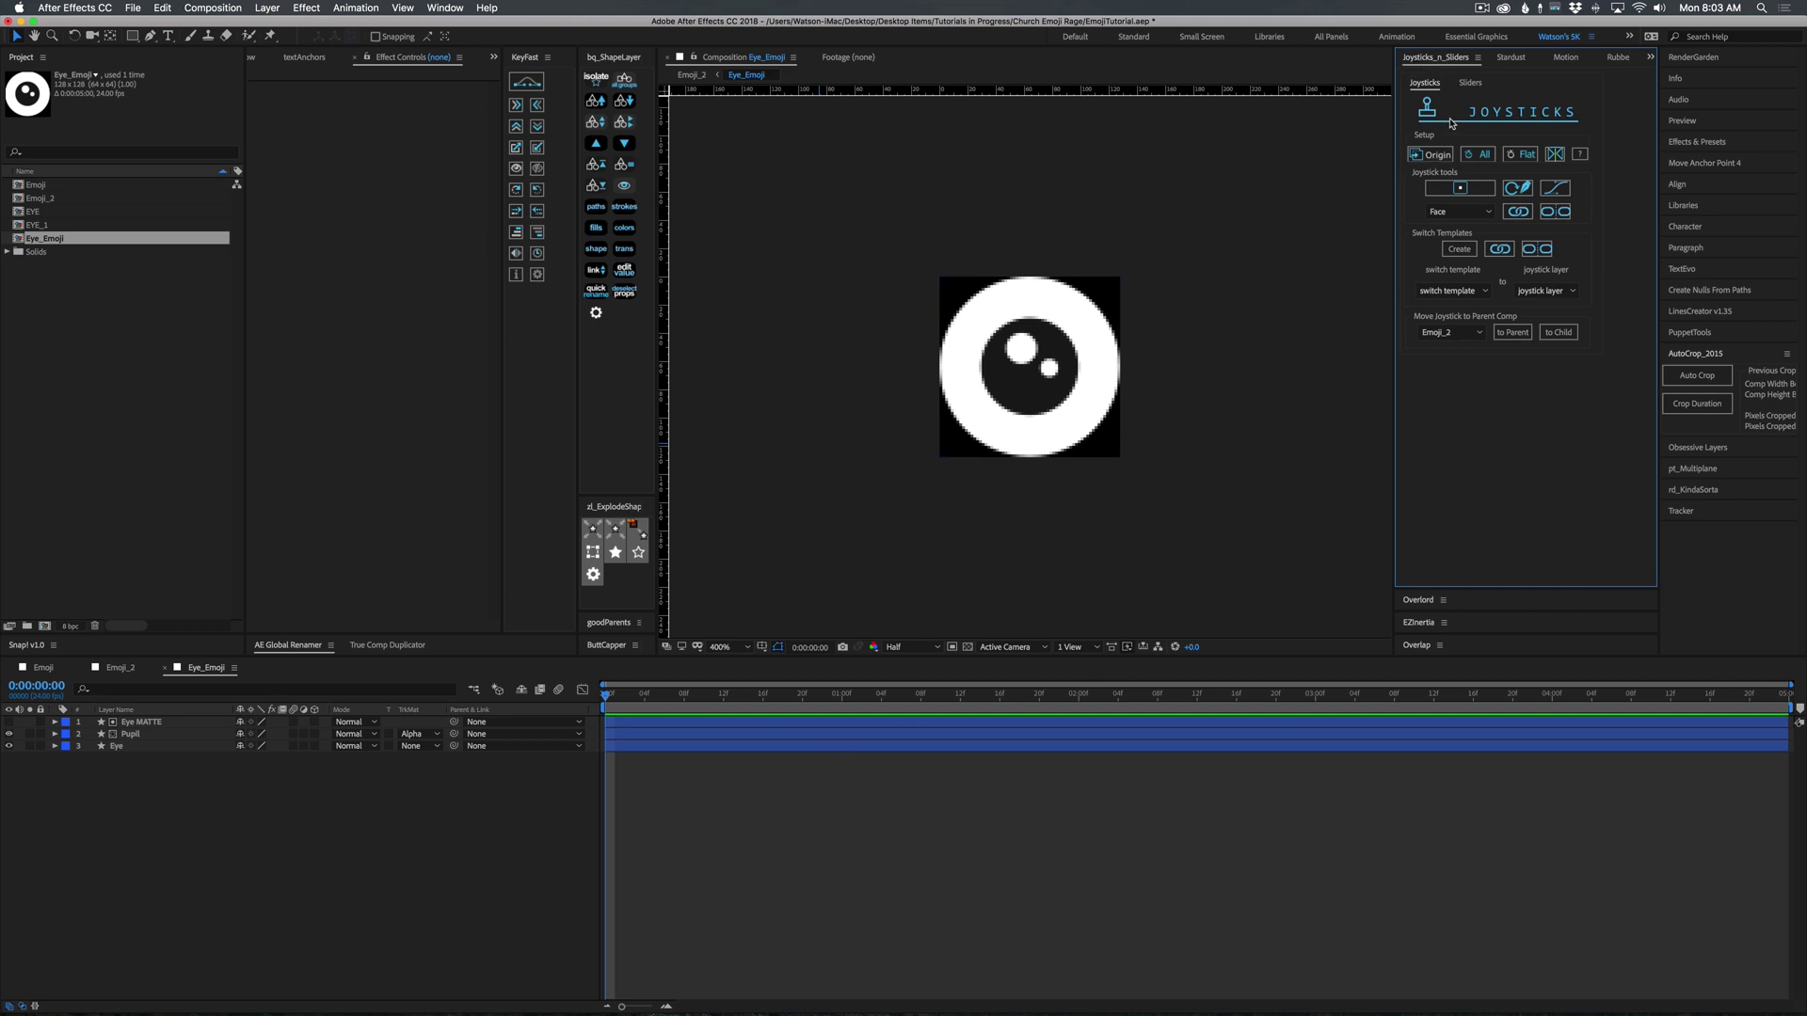
click(669, 793)
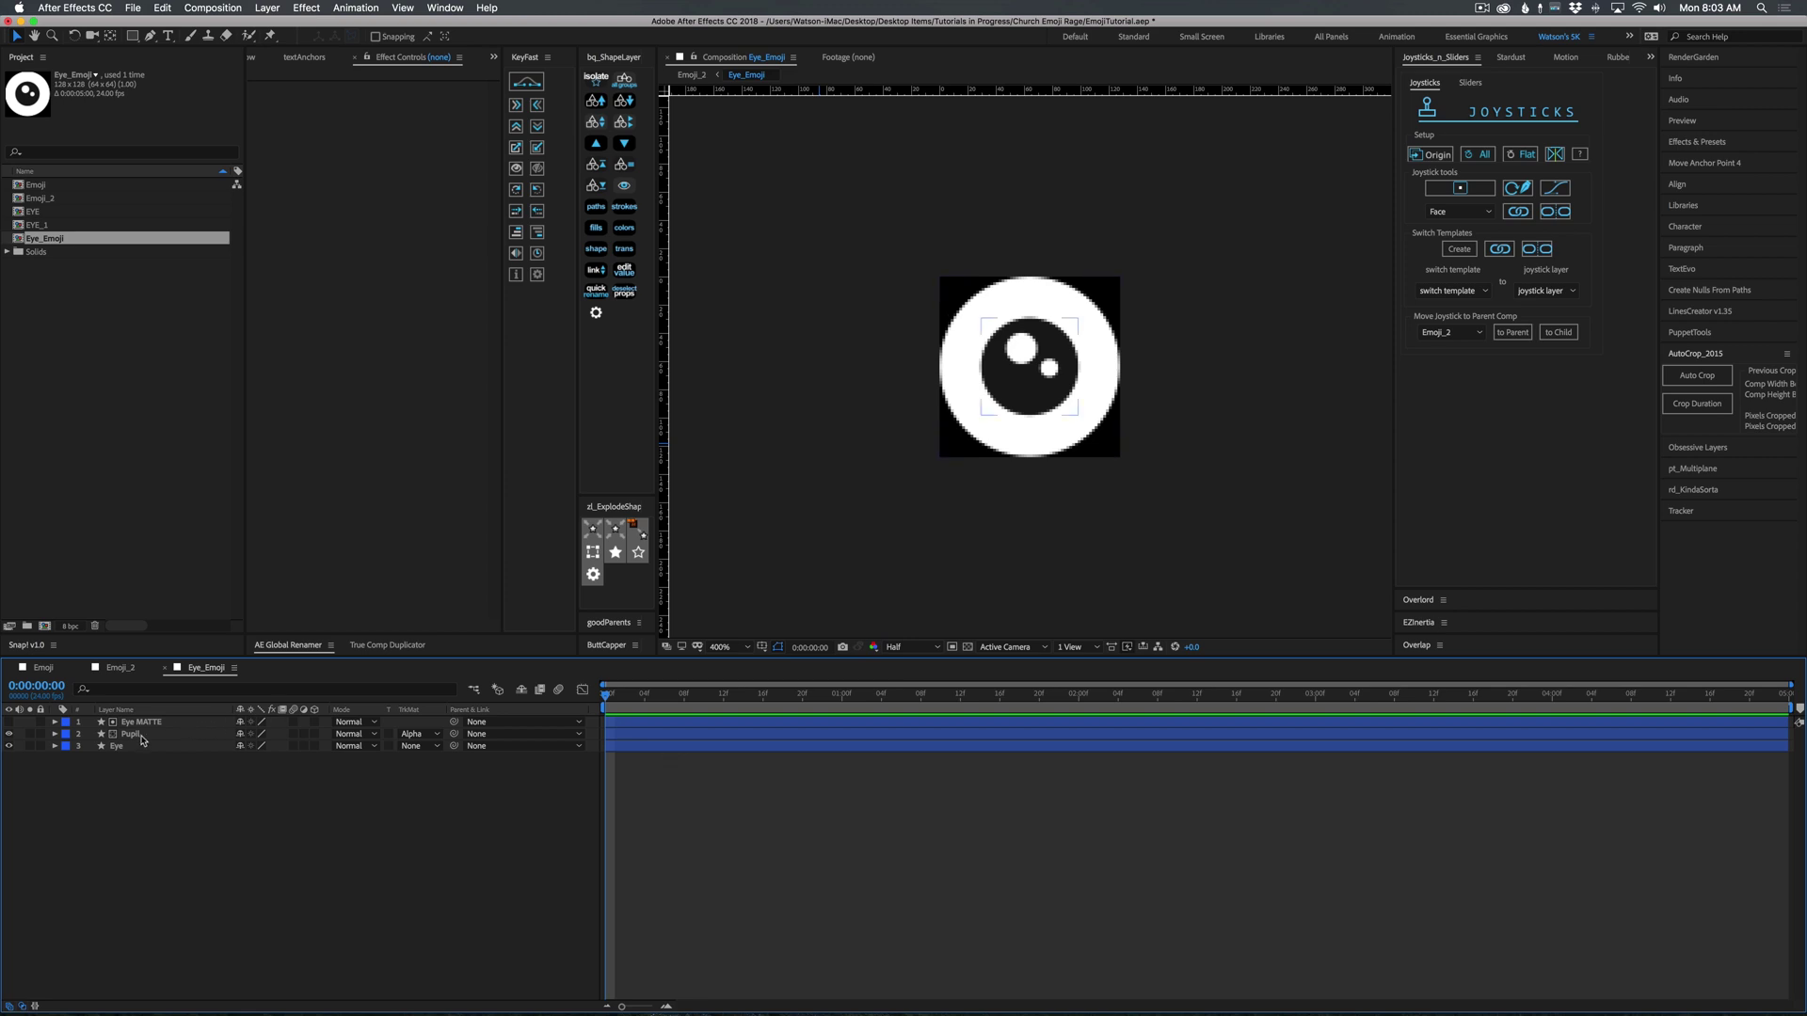
Reveal the Pupil layer's Position and set its first keyframe at frame 0 with the pupil centered.
click(1026, 386)
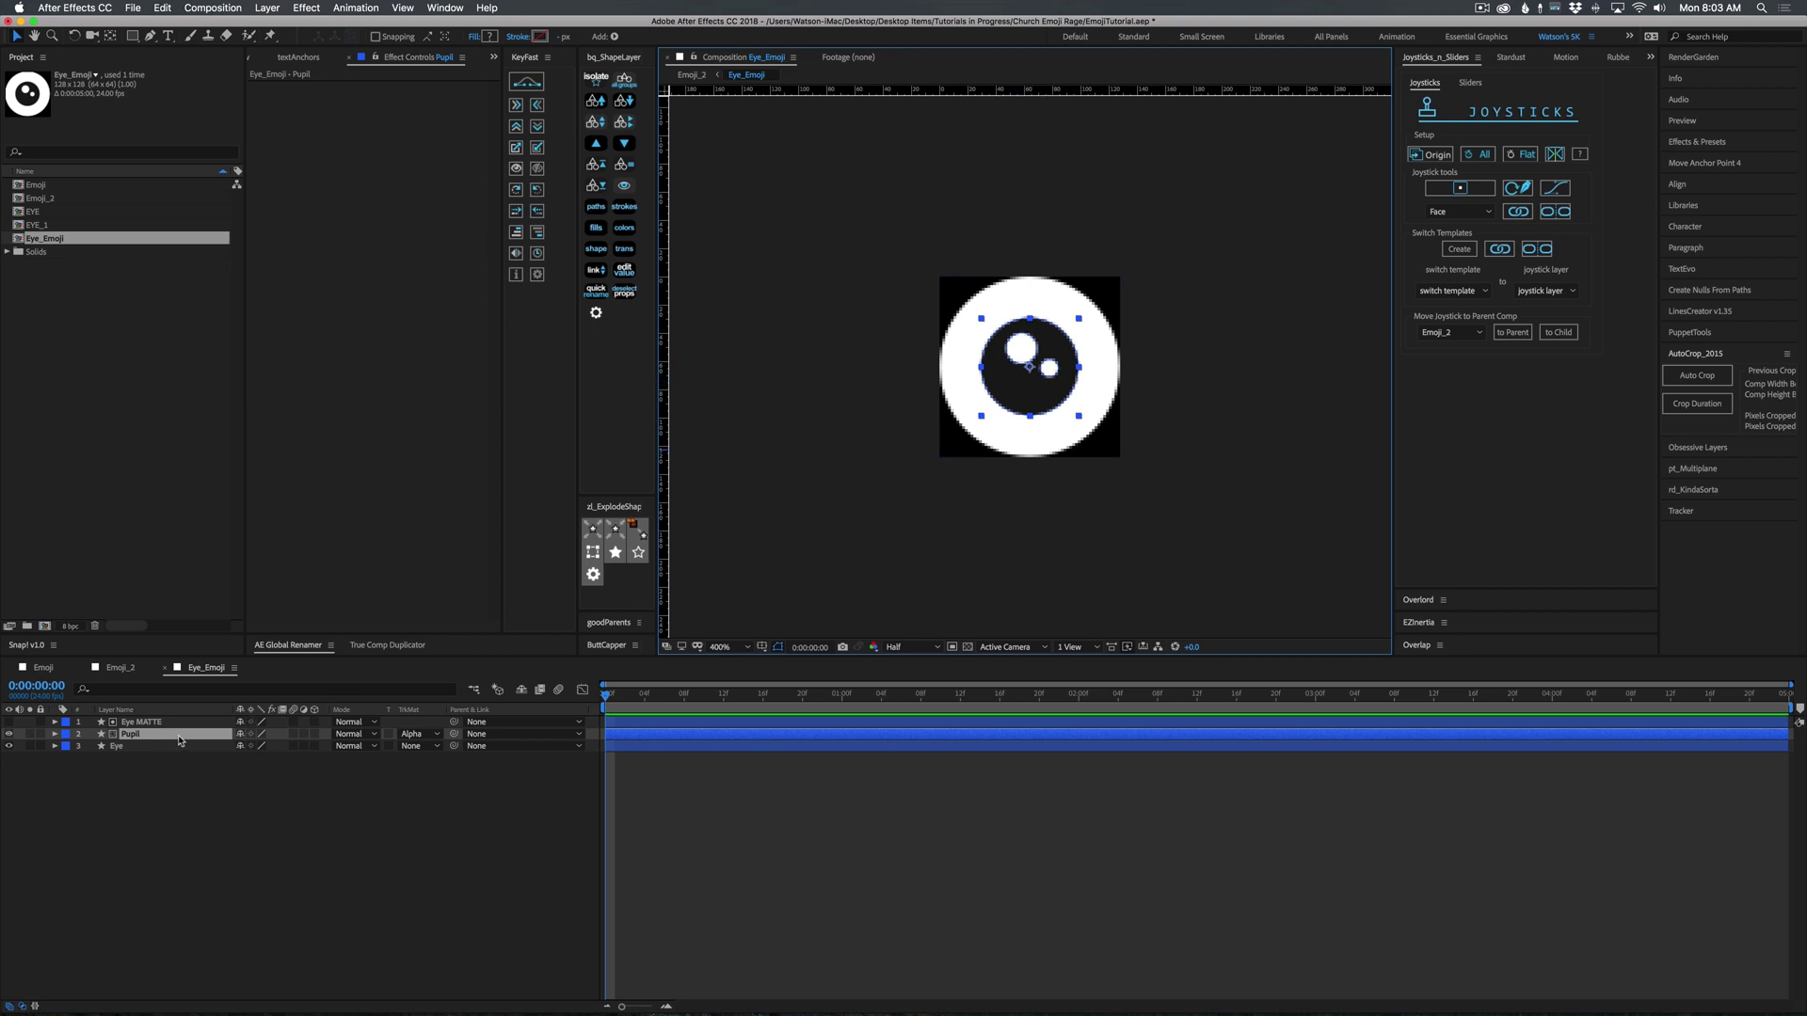
key(p)
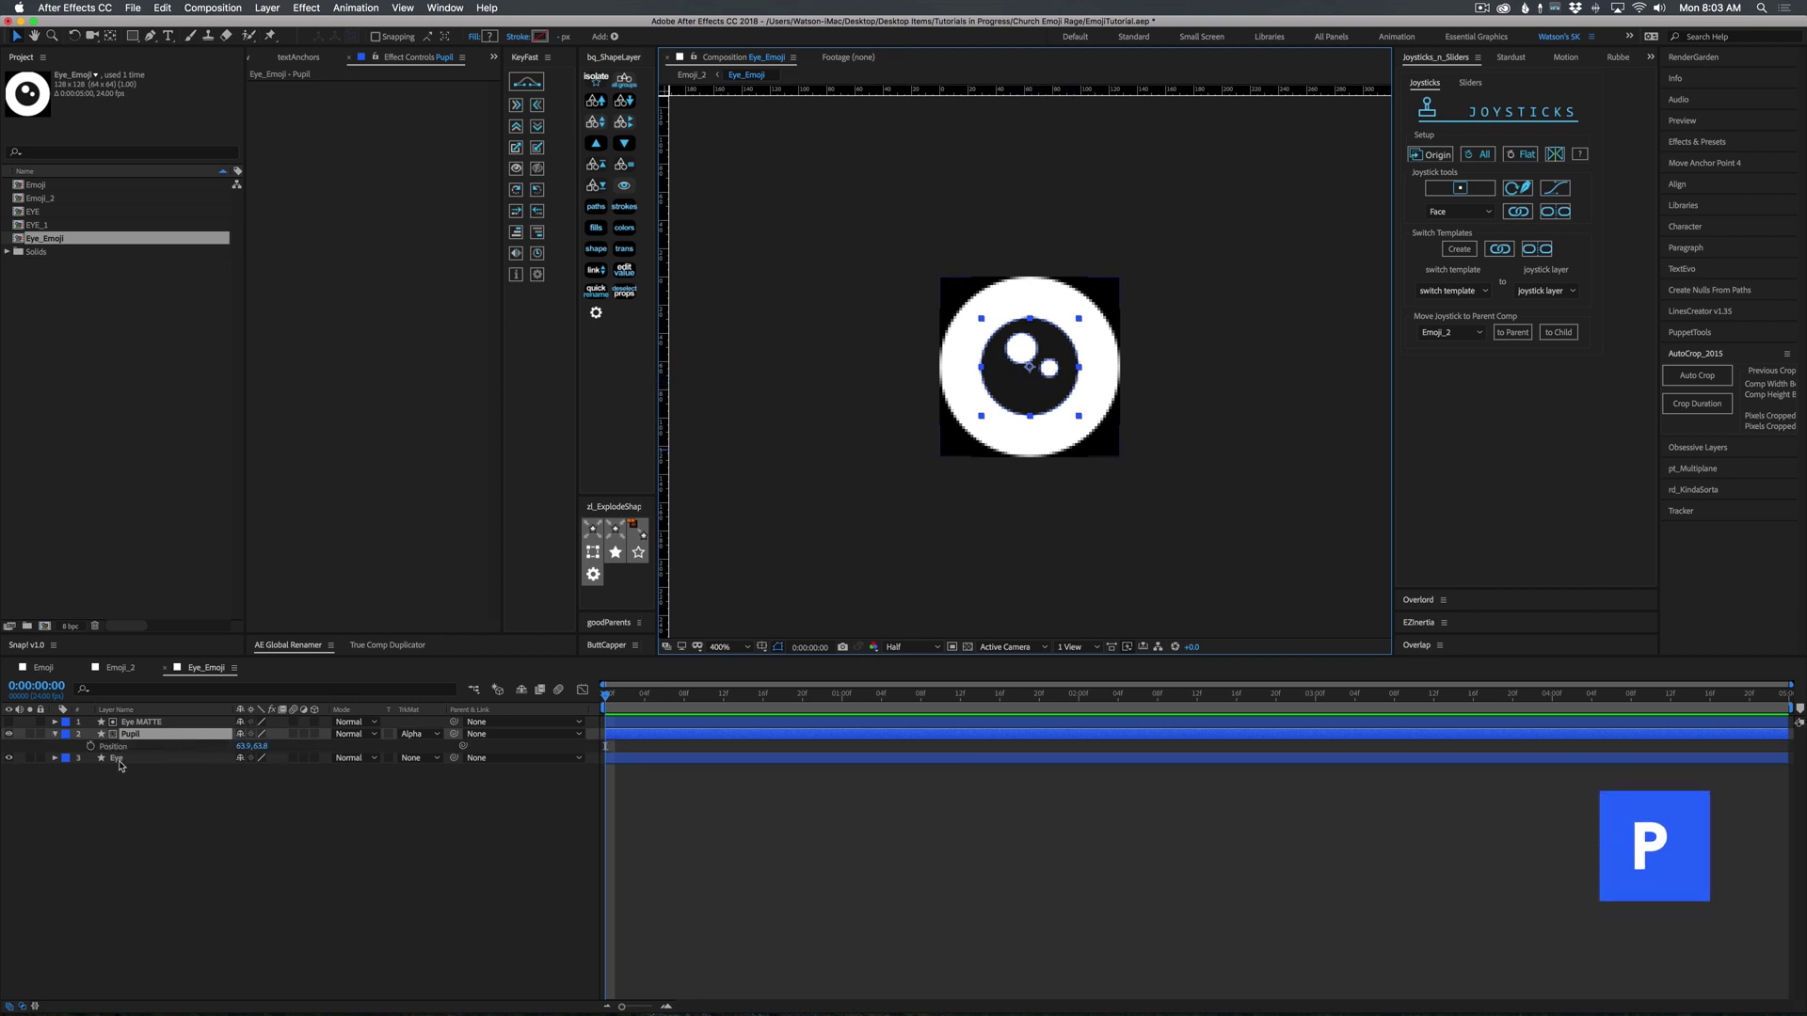
click(90, 745)
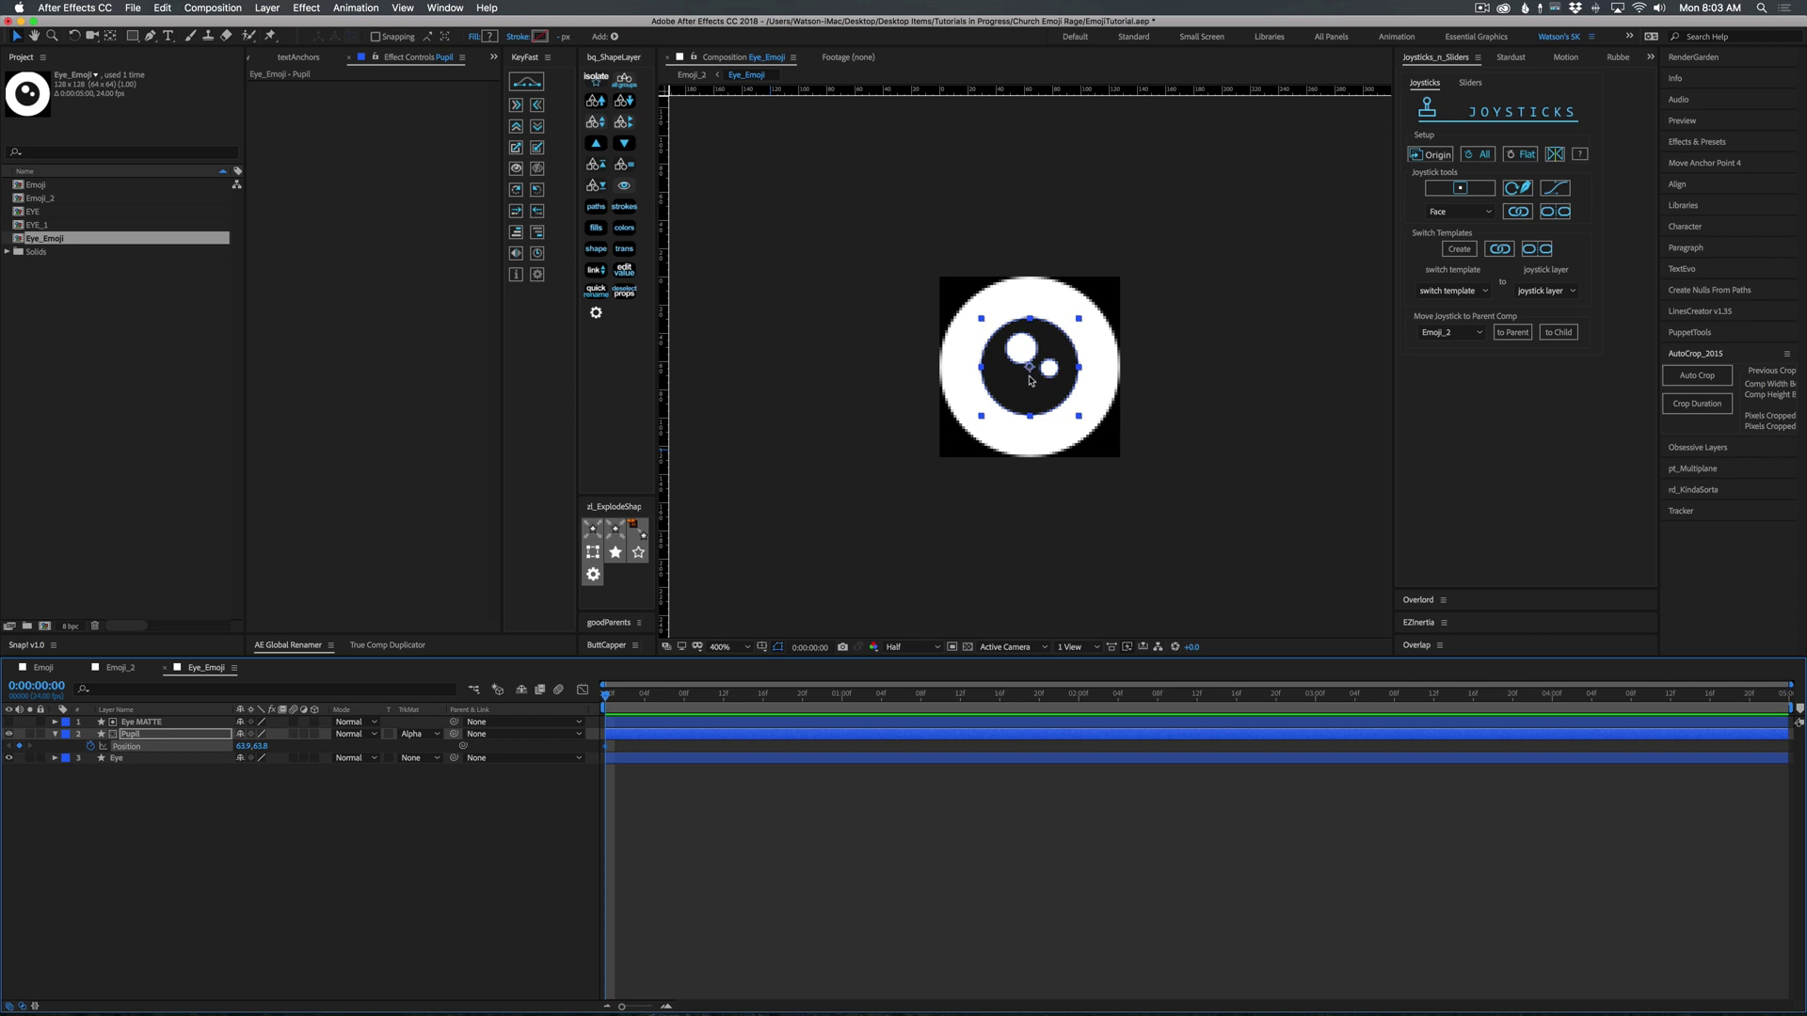
key(equal)
key(equal)
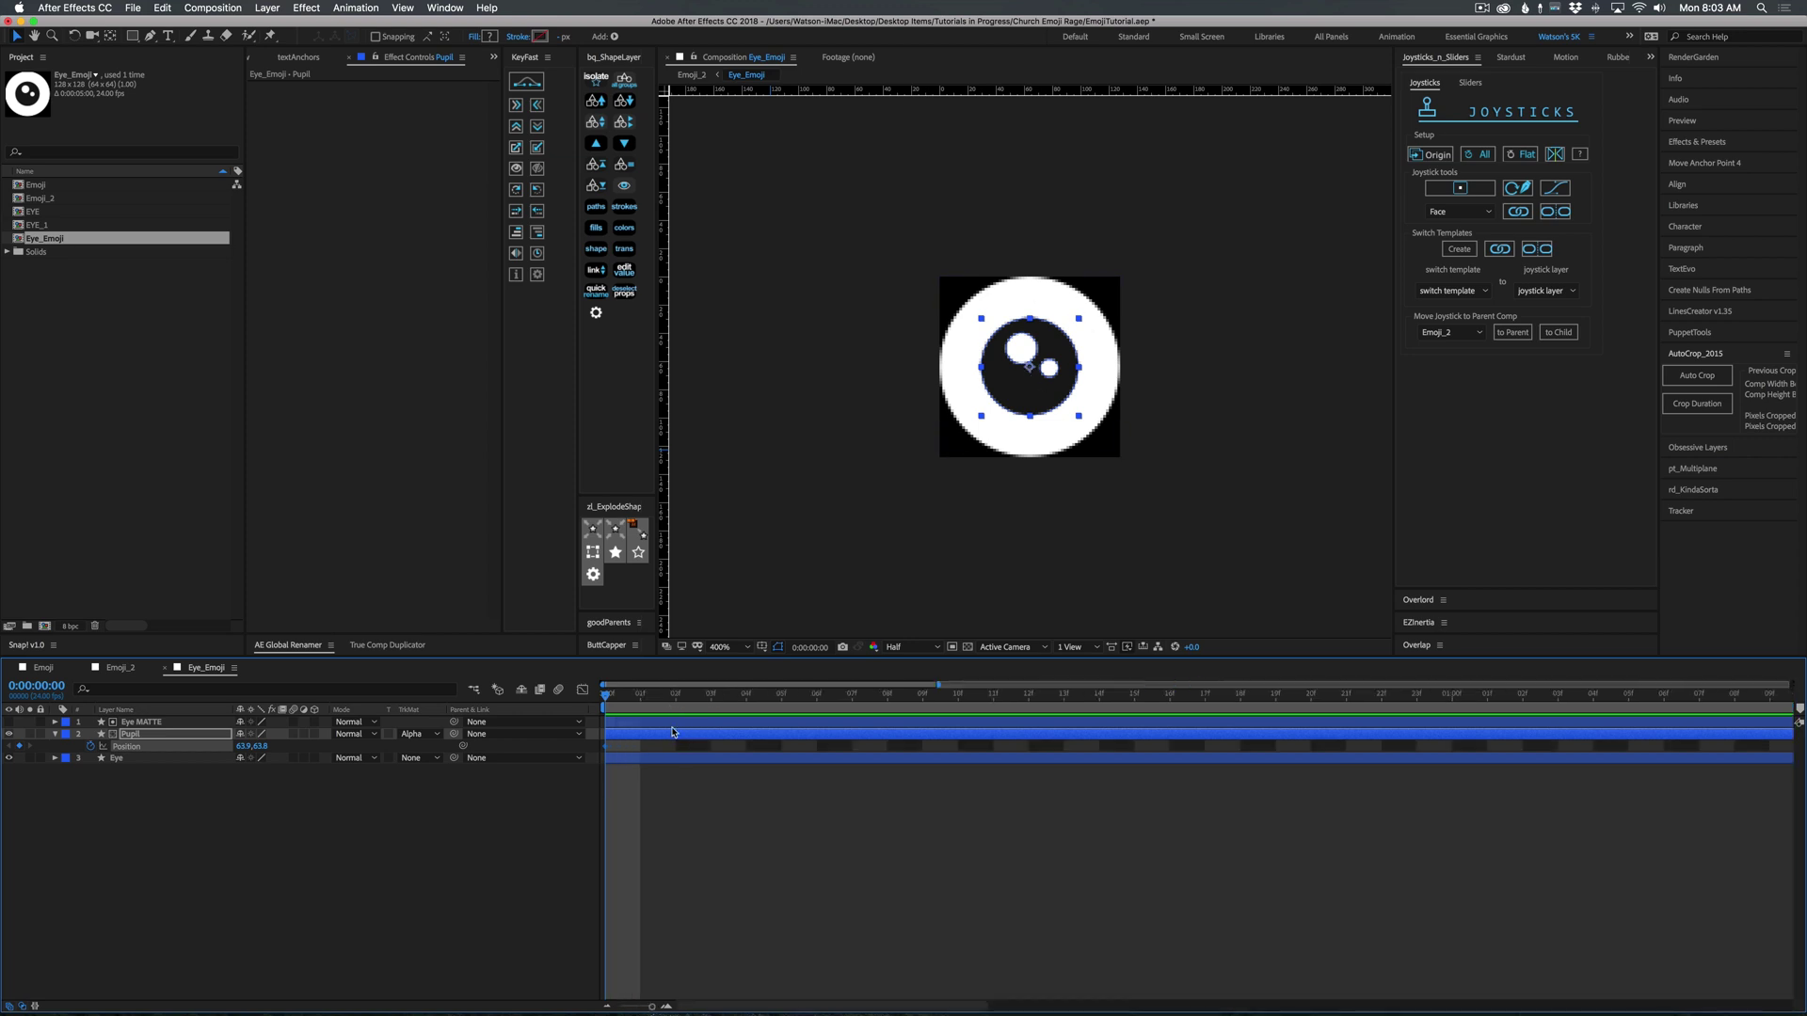
Keyframe the pupil at the eye's right edge (x about 108) on frame 1 and, from origin, at the left edge (x about 16) on frame 2.
drag(609, 698, 638, 713)
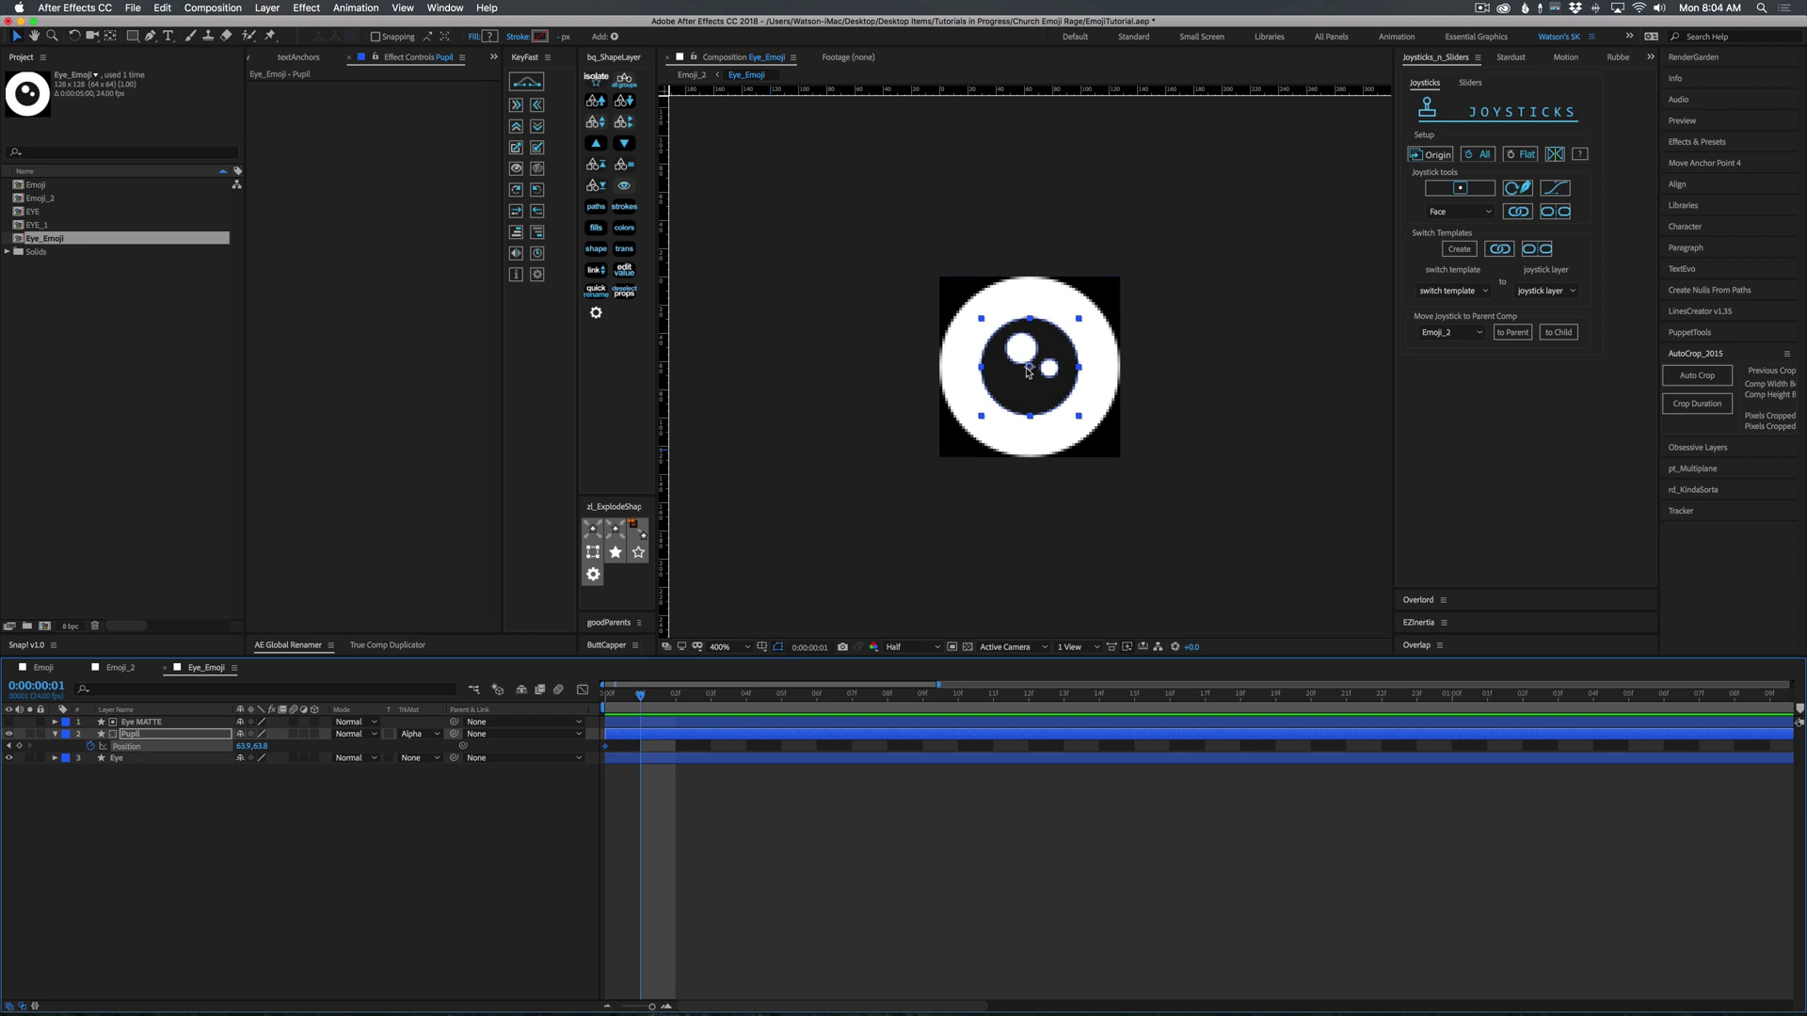
drag(1031, 374, 1093, 370)
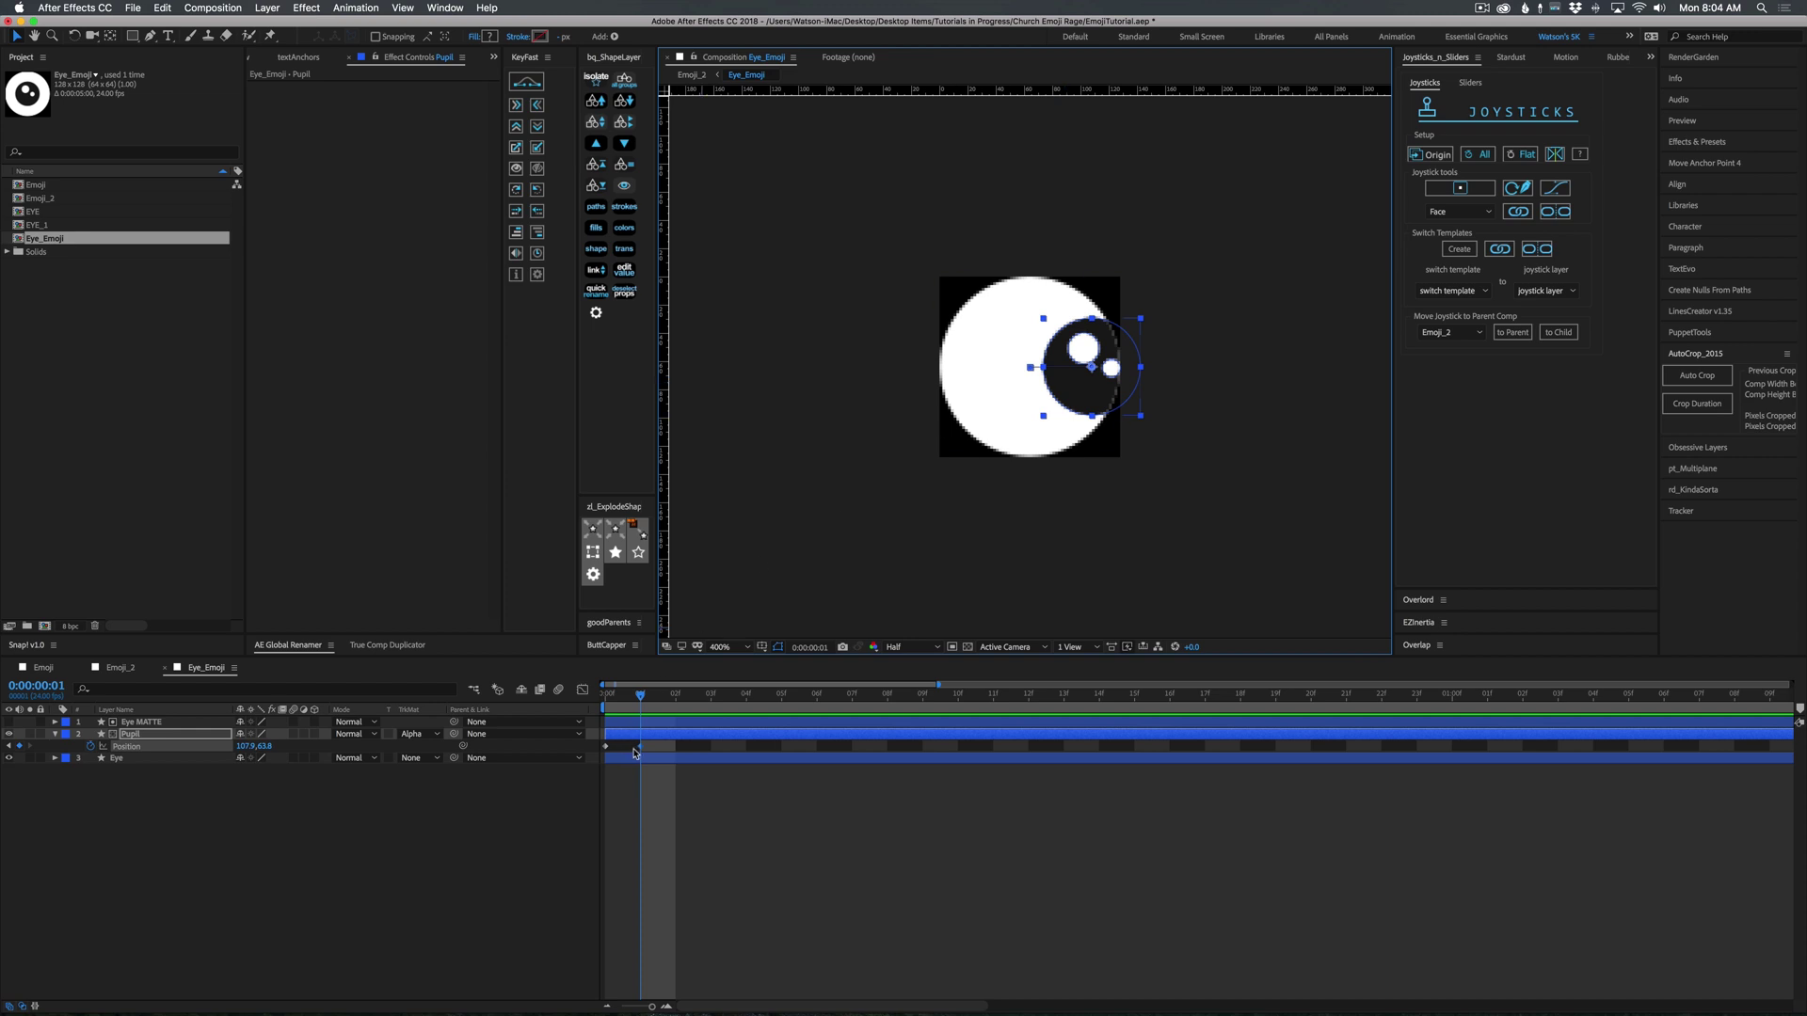
click(667, 704)
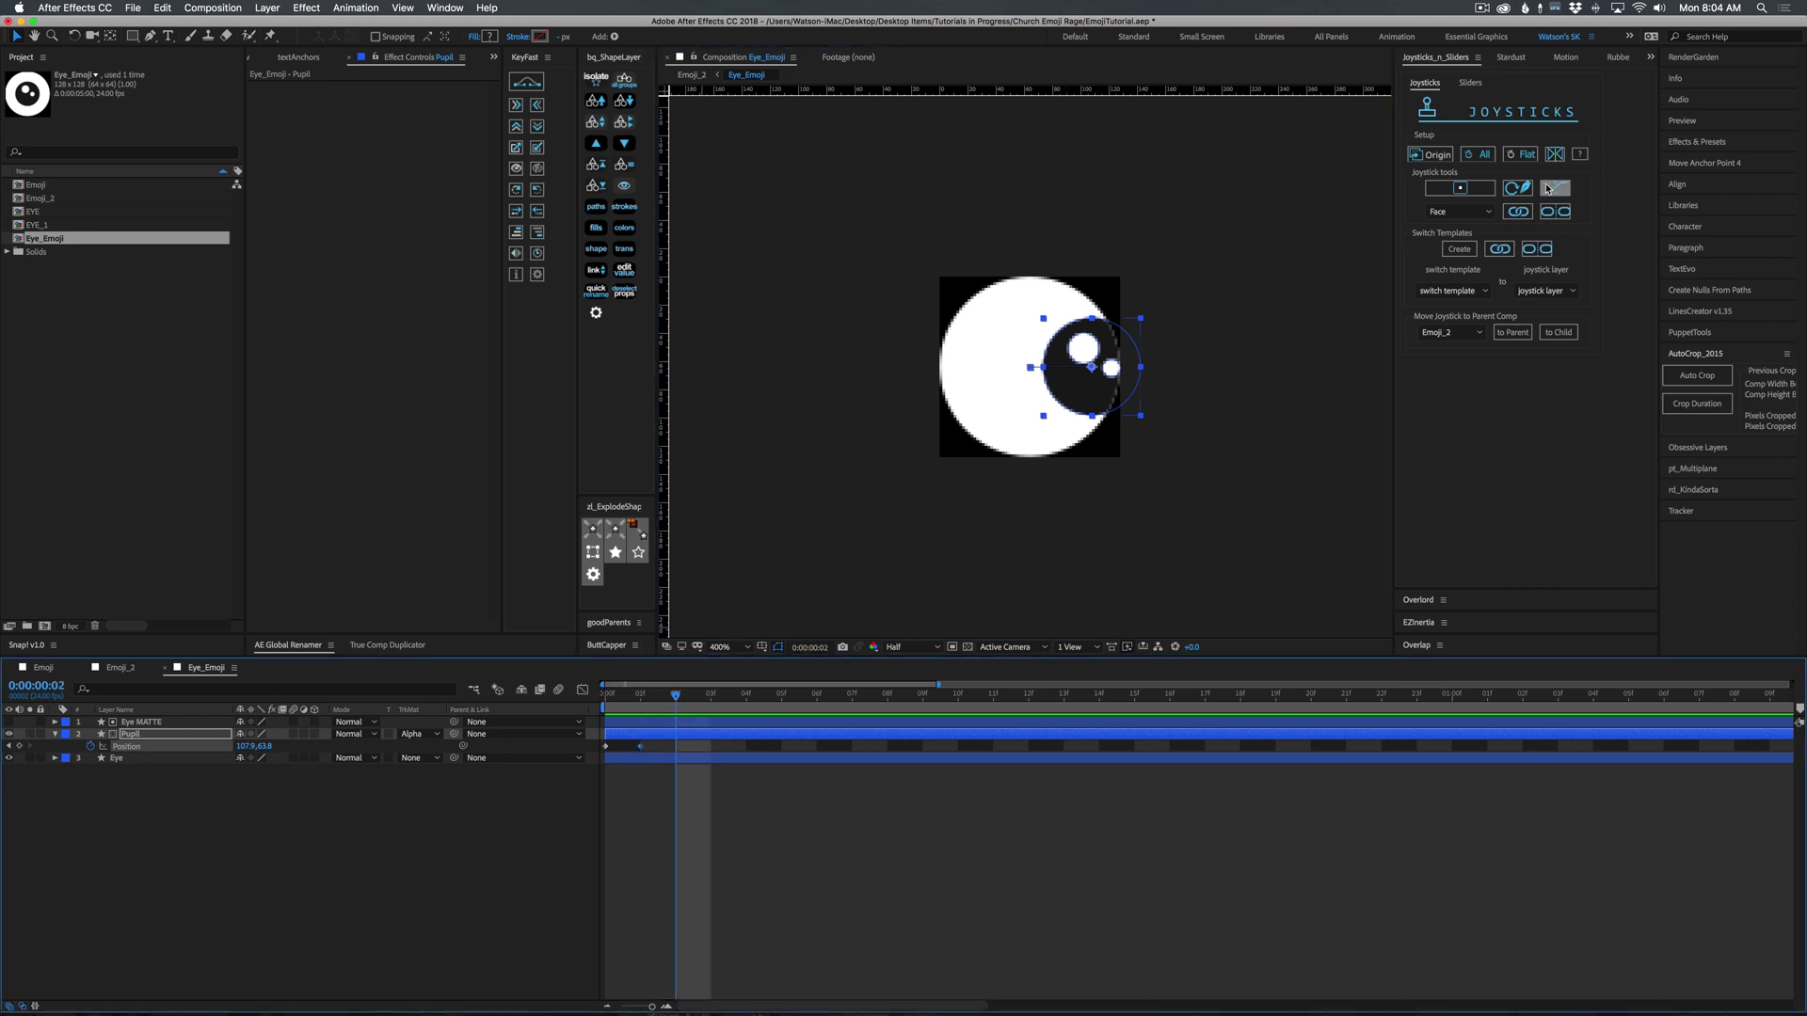
click(1436, 160)
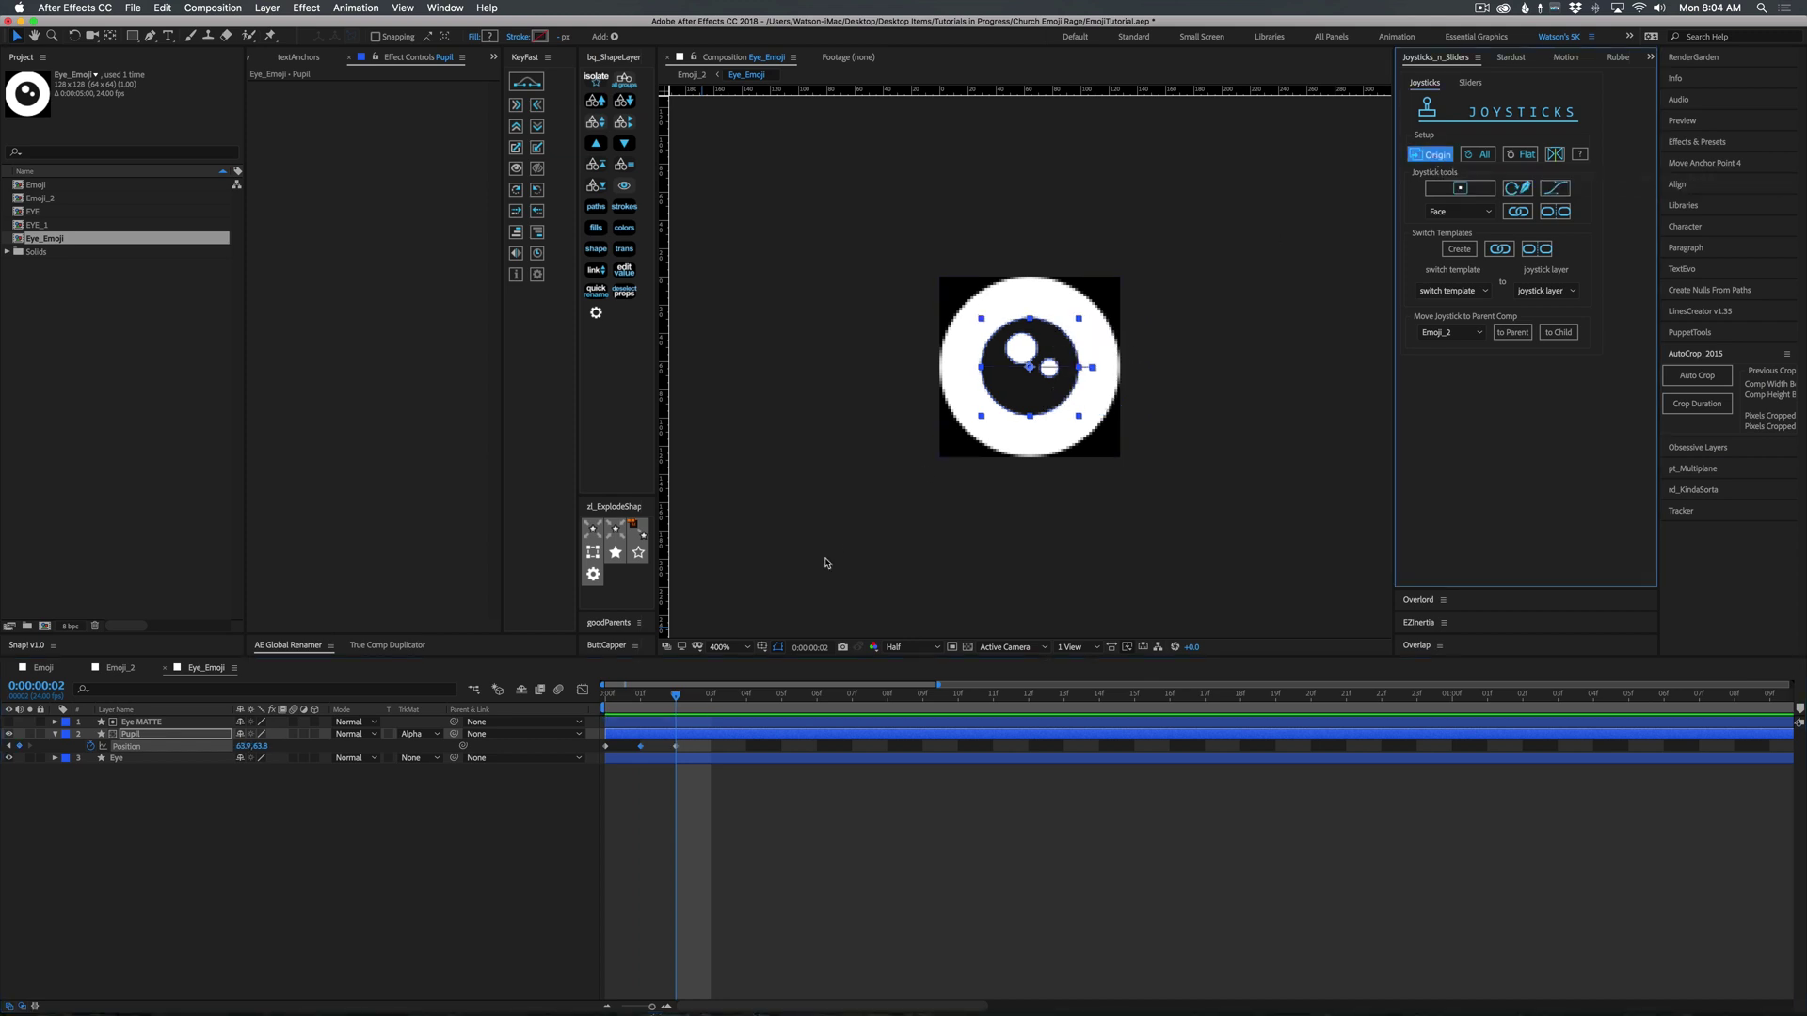
drag(1024, 394, 985, 391)
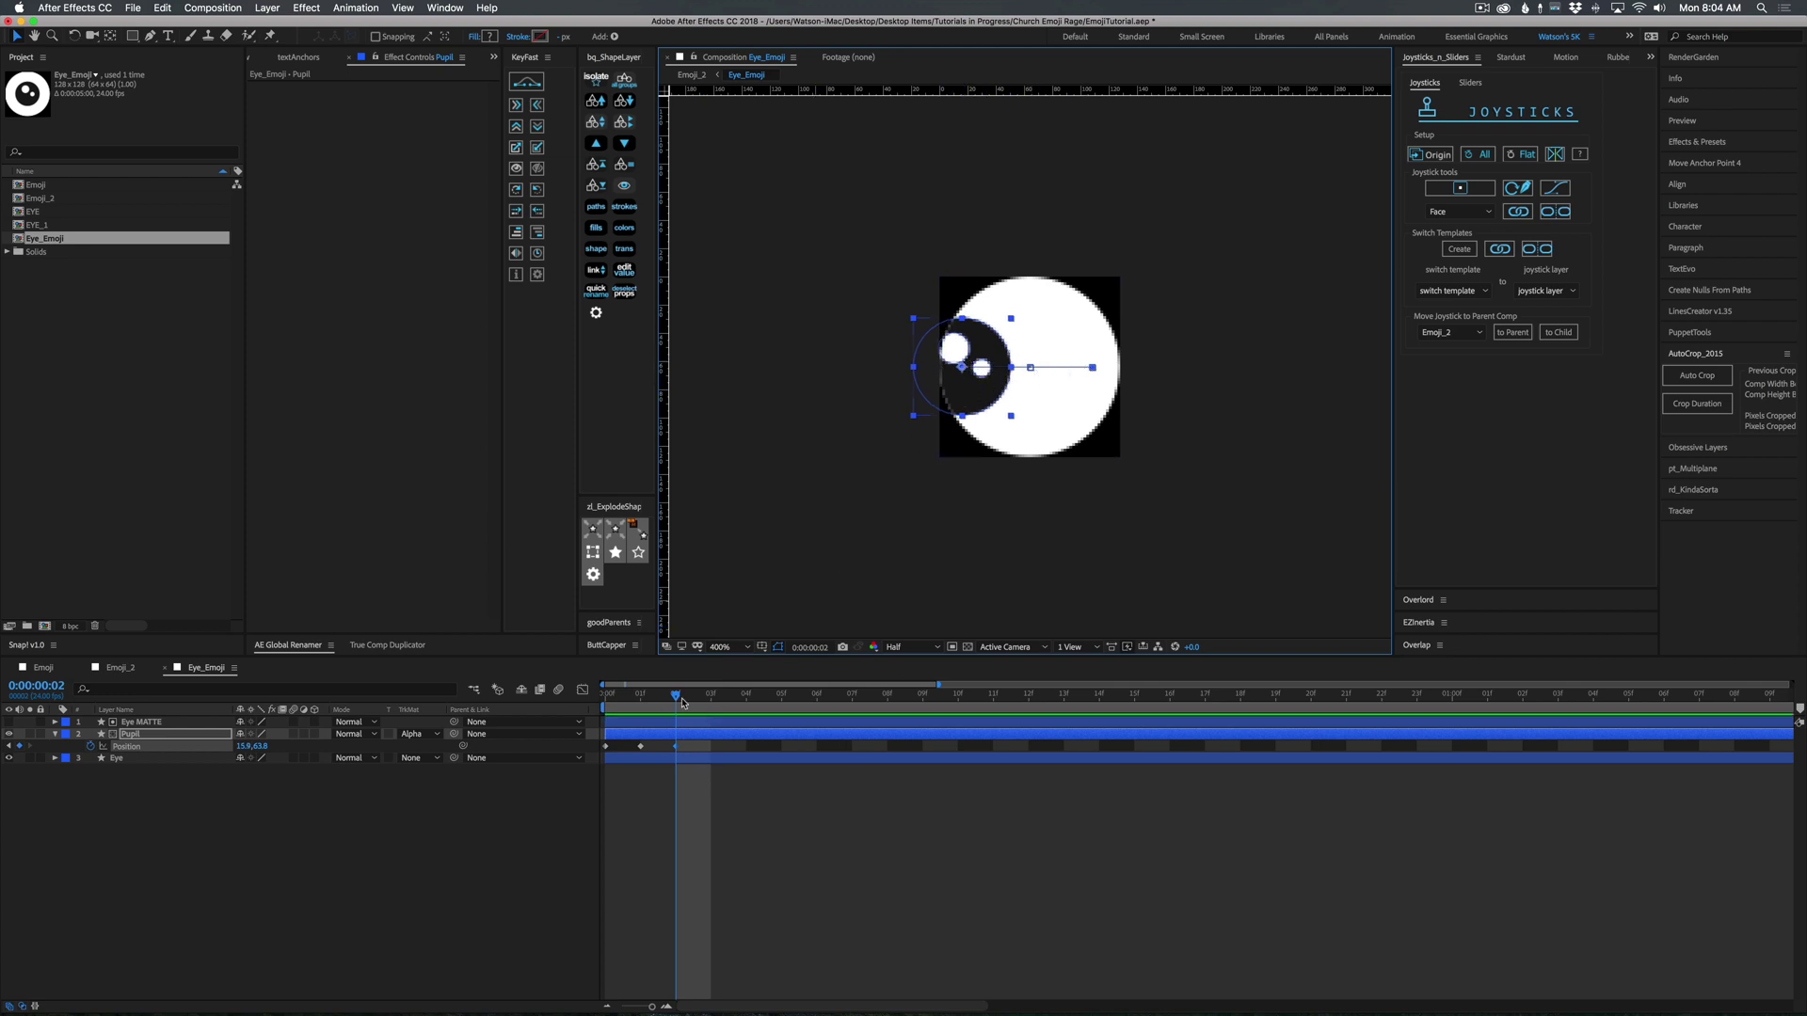
From origin each time, keyframe the pupil at the eye's top edge (y about 18) on frame 3 and bottom edge (y about 107) on frame 4.
drag(681, 701, 711, 701)
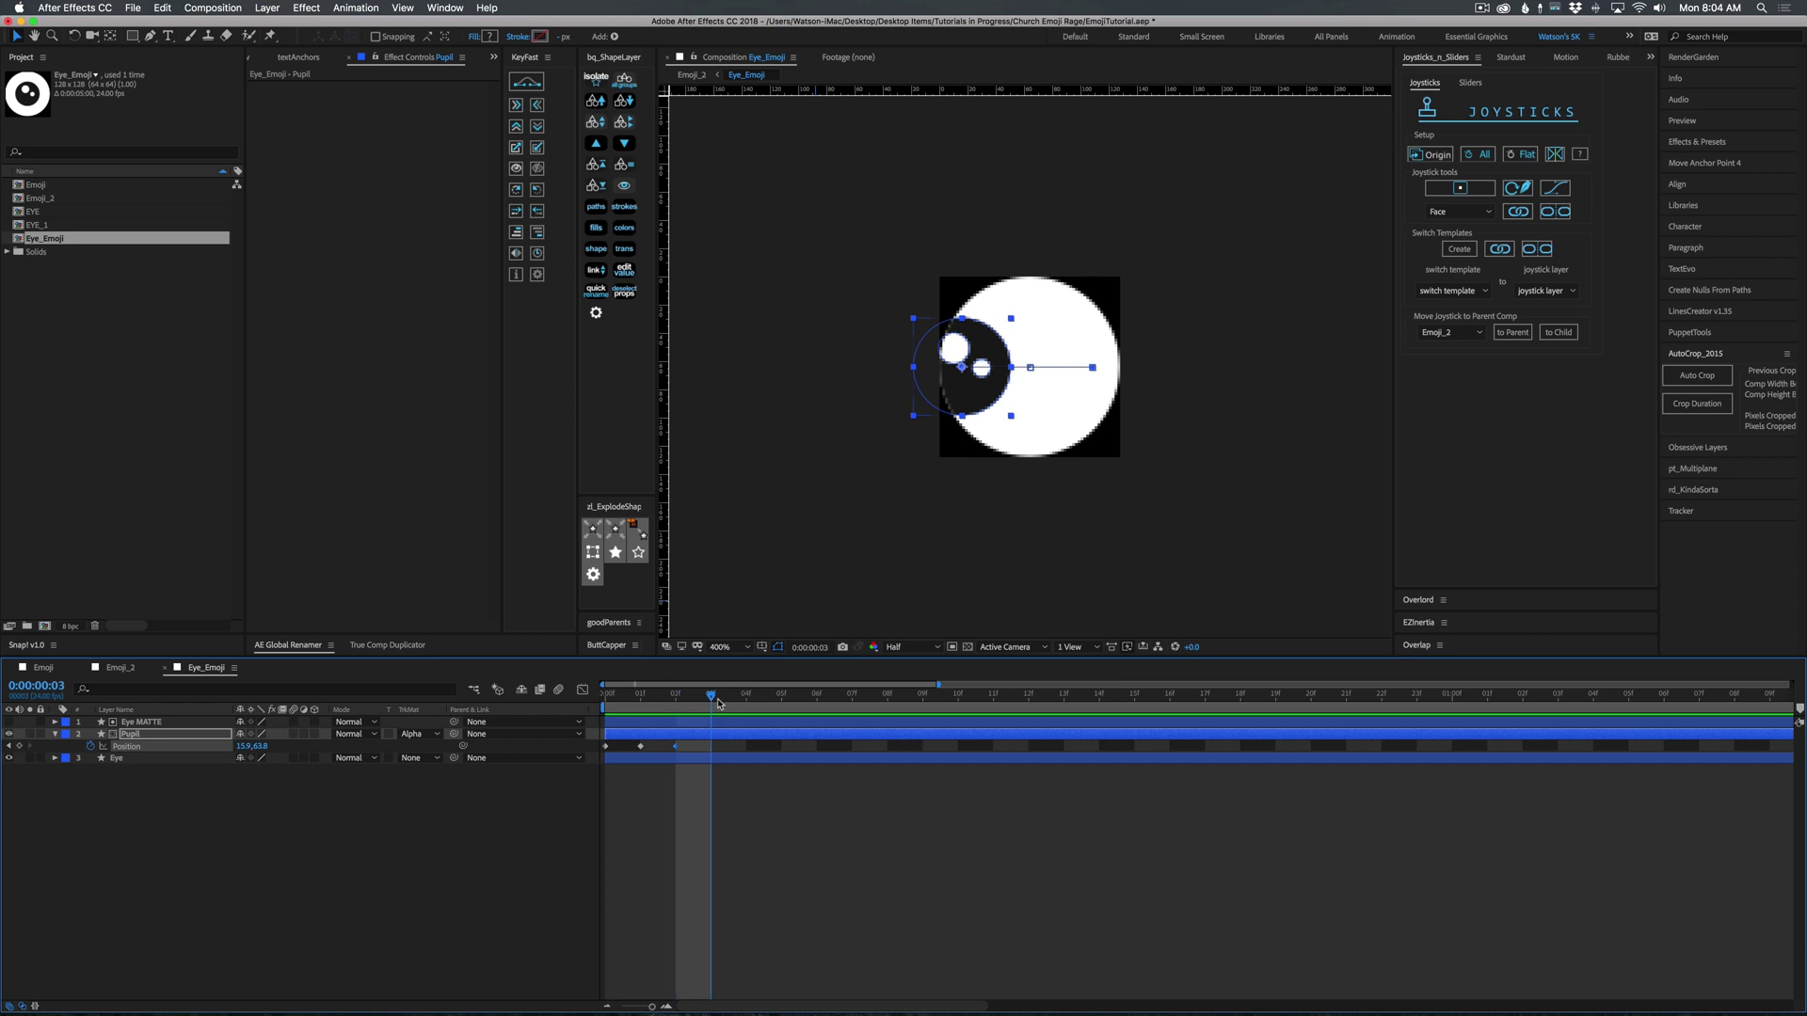
click(1433, 156)
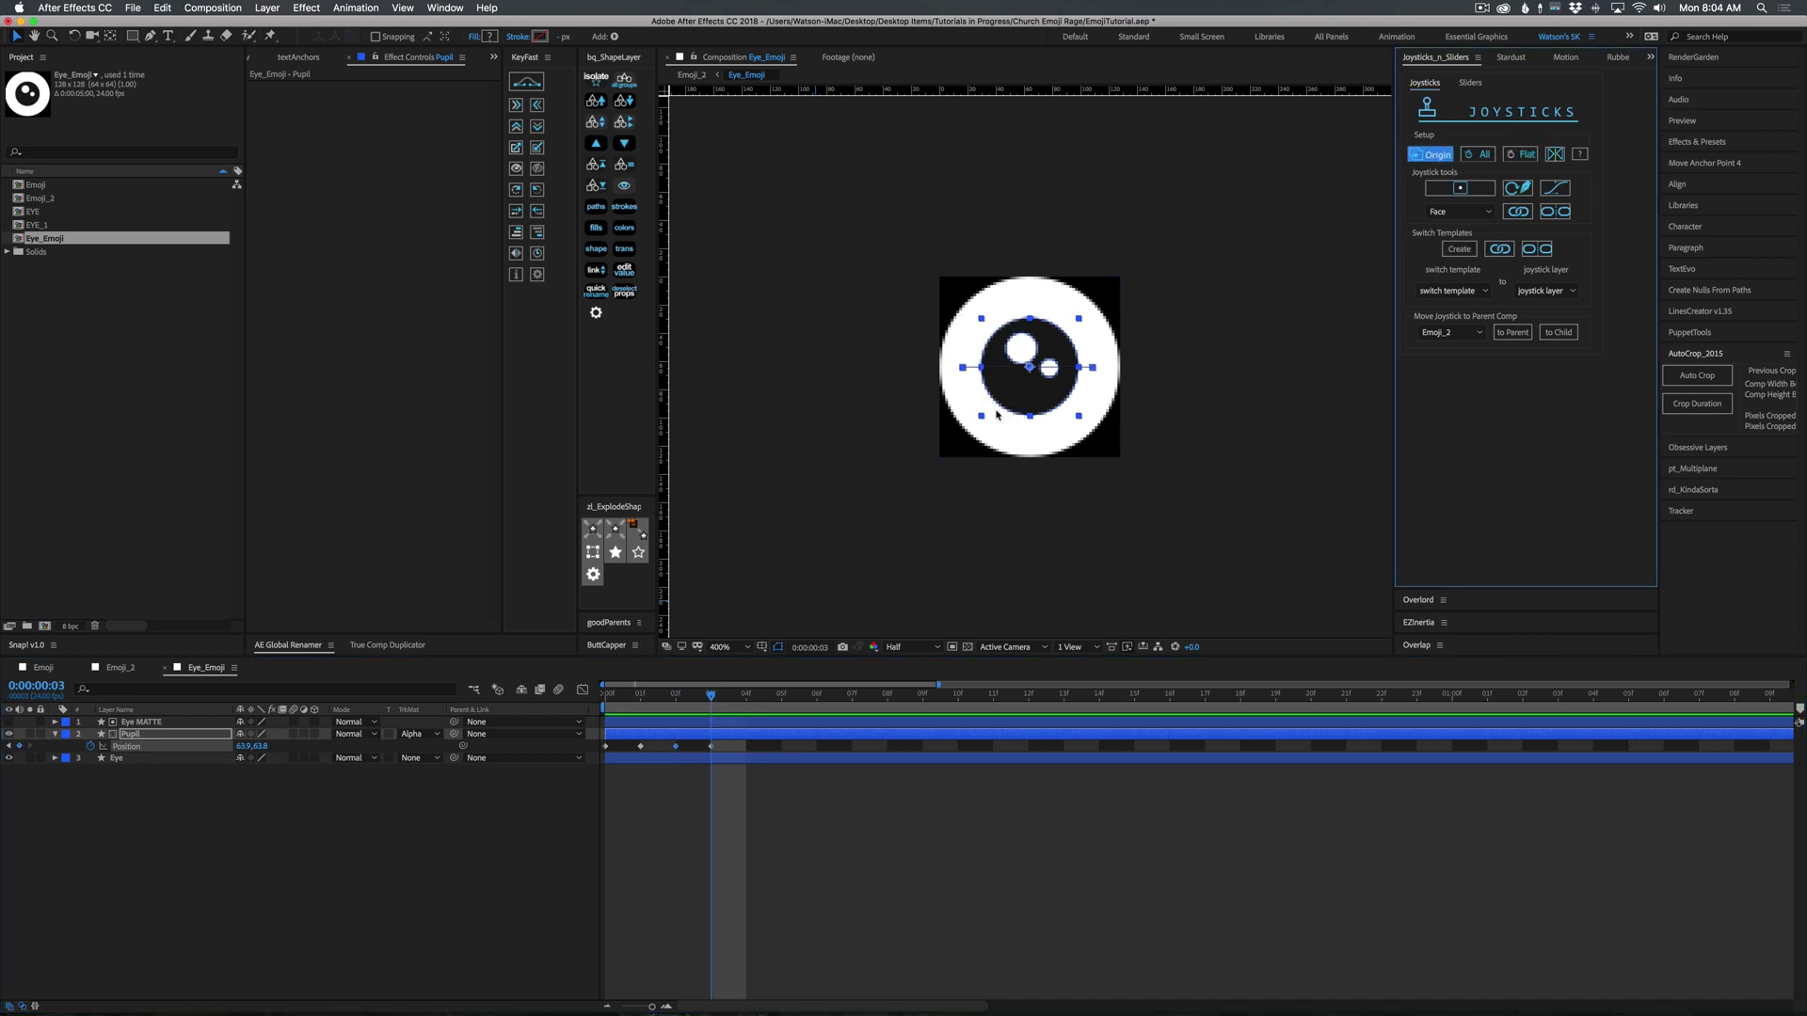
drag(1050, 405, 1049, 338)
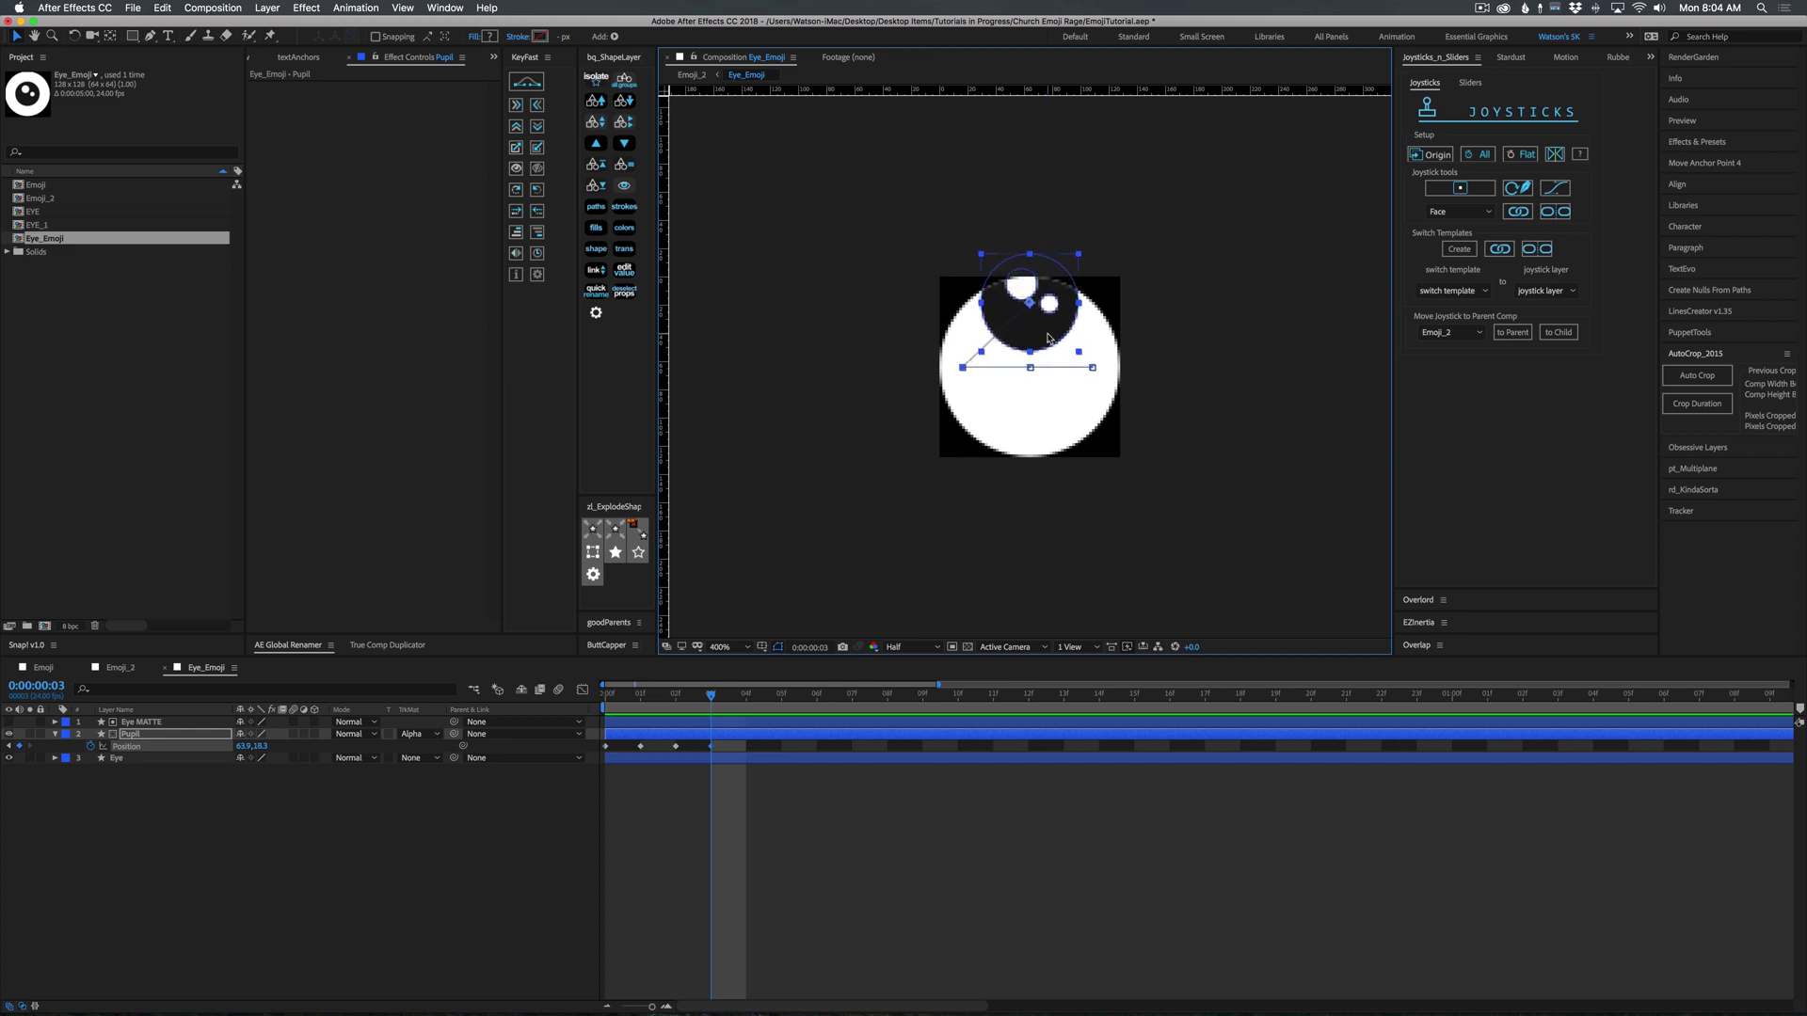
drag(712, 696, 749, 701)
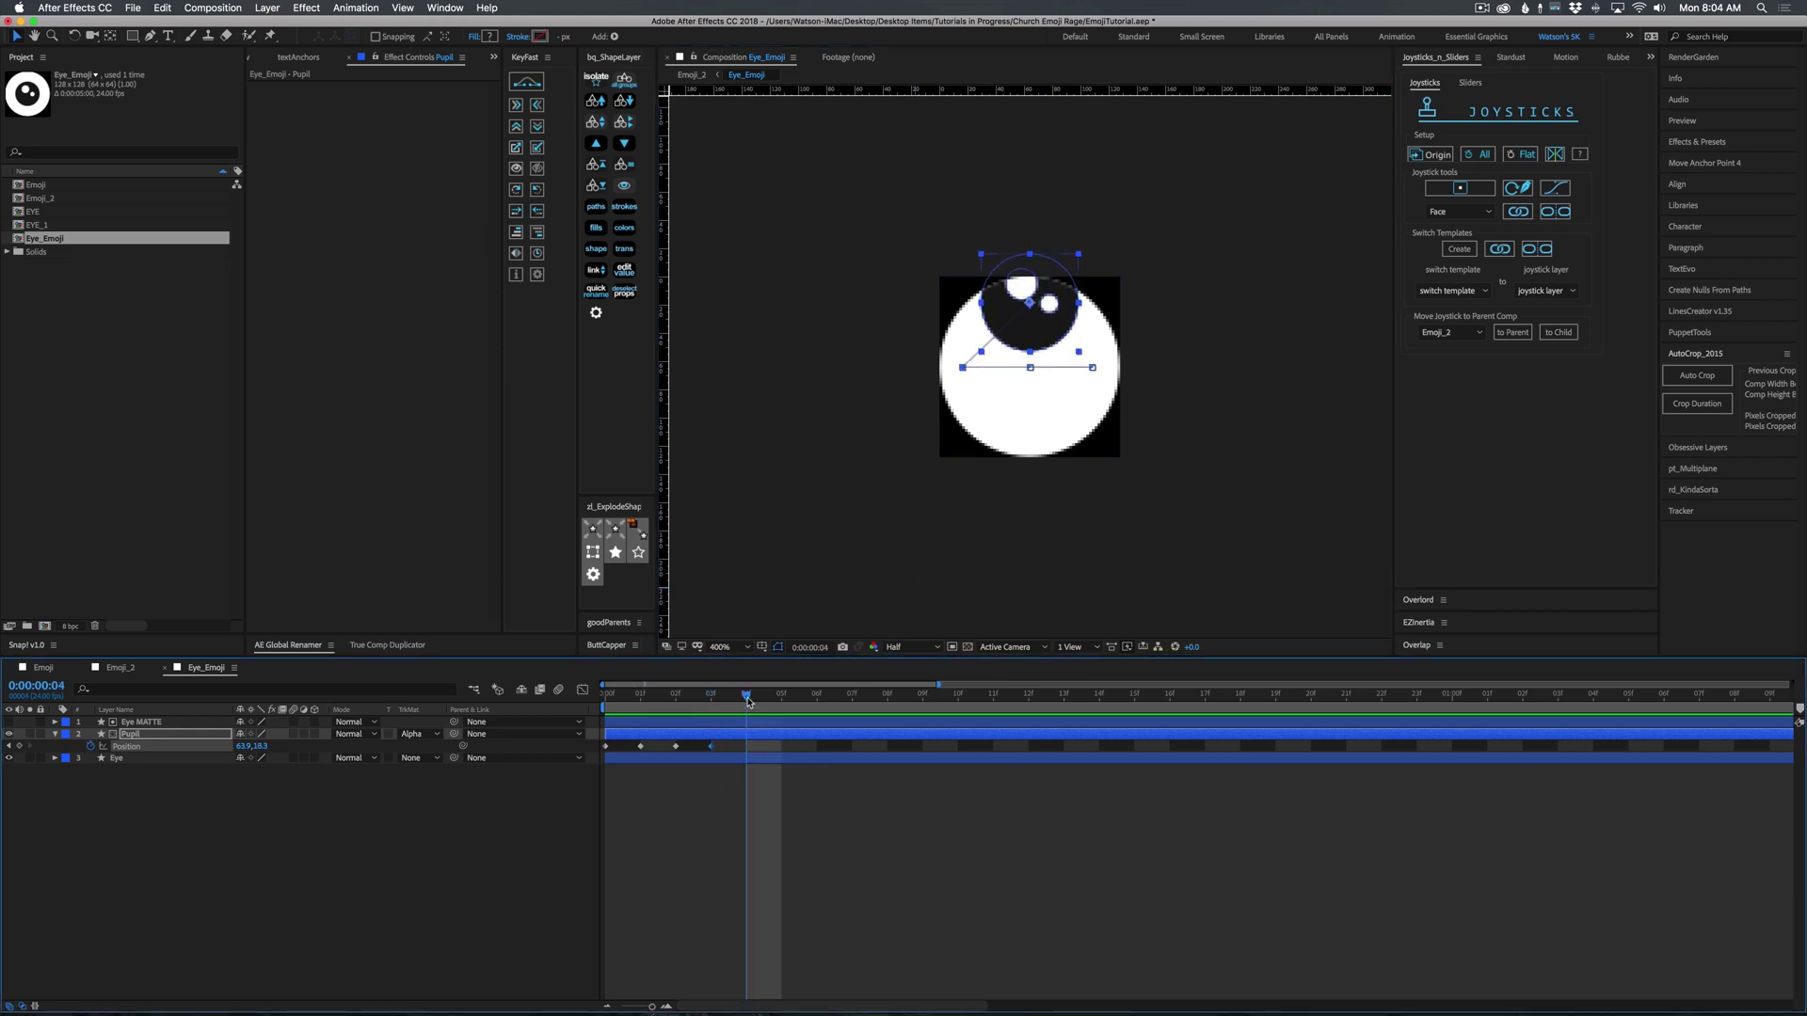
click(1430, 155)
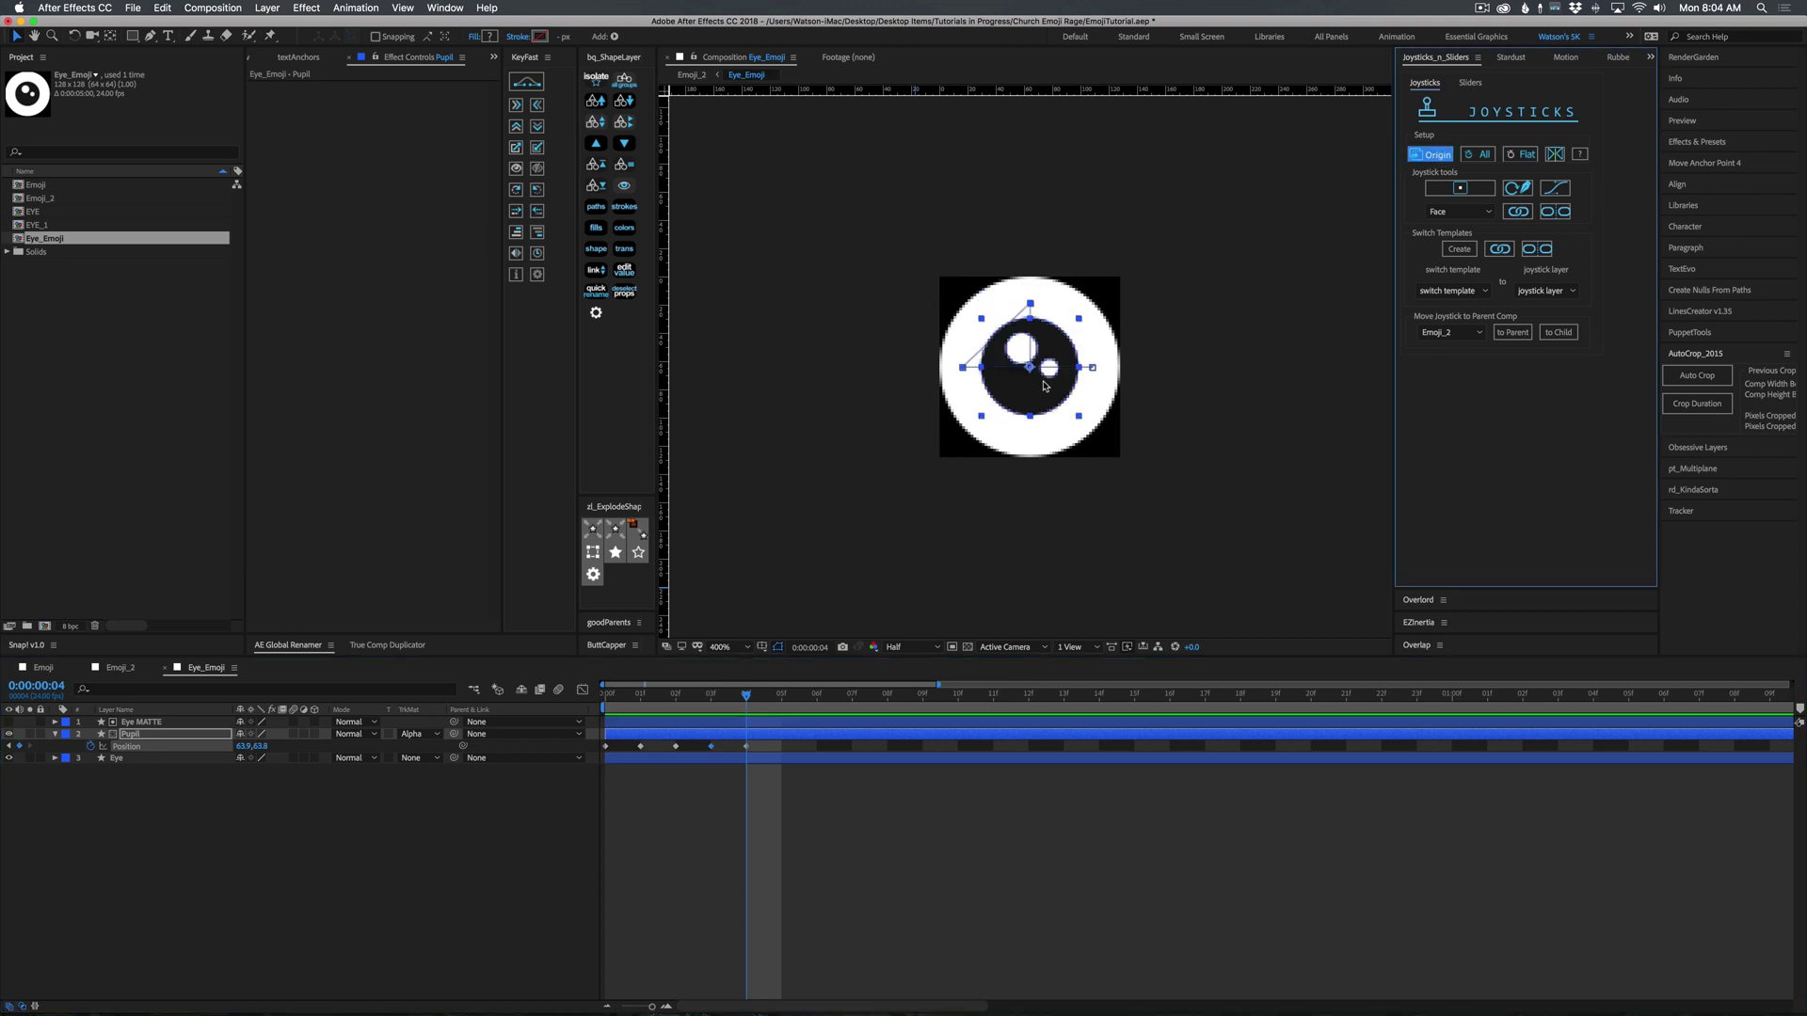
drag(1042, 387, 1043, 448)
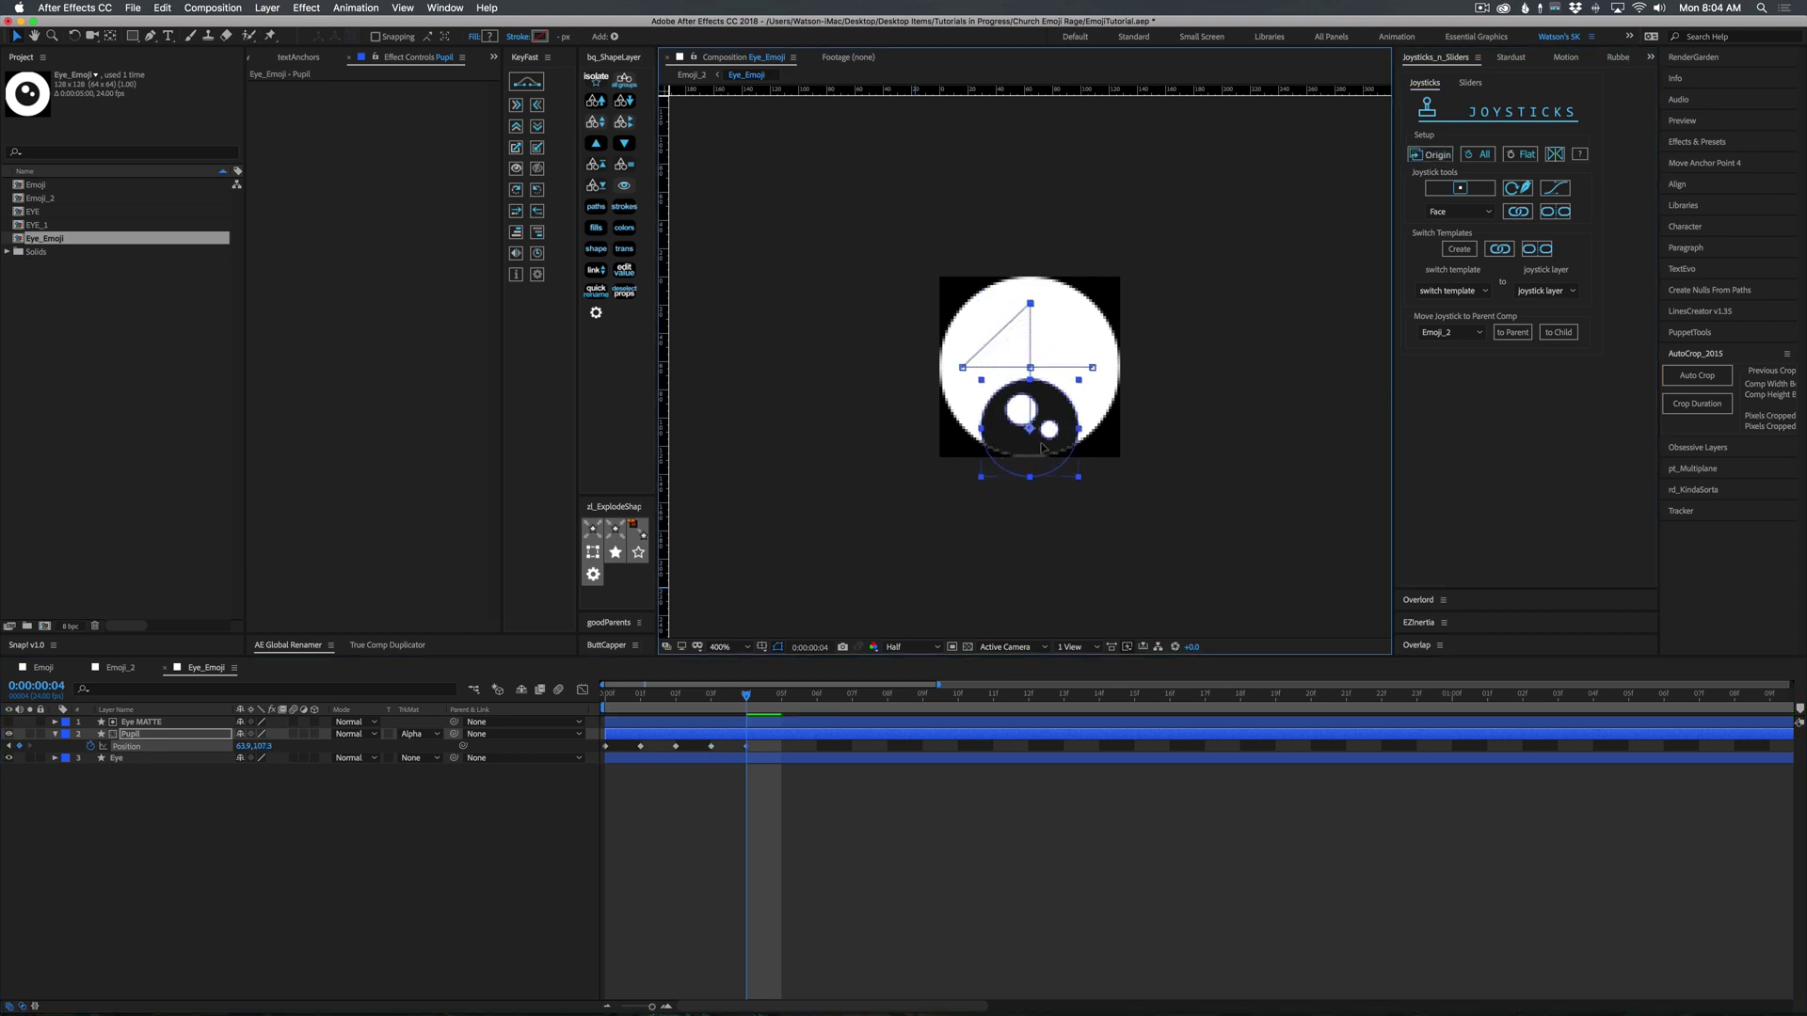
Return to frame 0, select all five Pupil Position keyframes and create a joystick controller named Eye from them.
click(893, 788)
drag(739, 698, 593, 729)
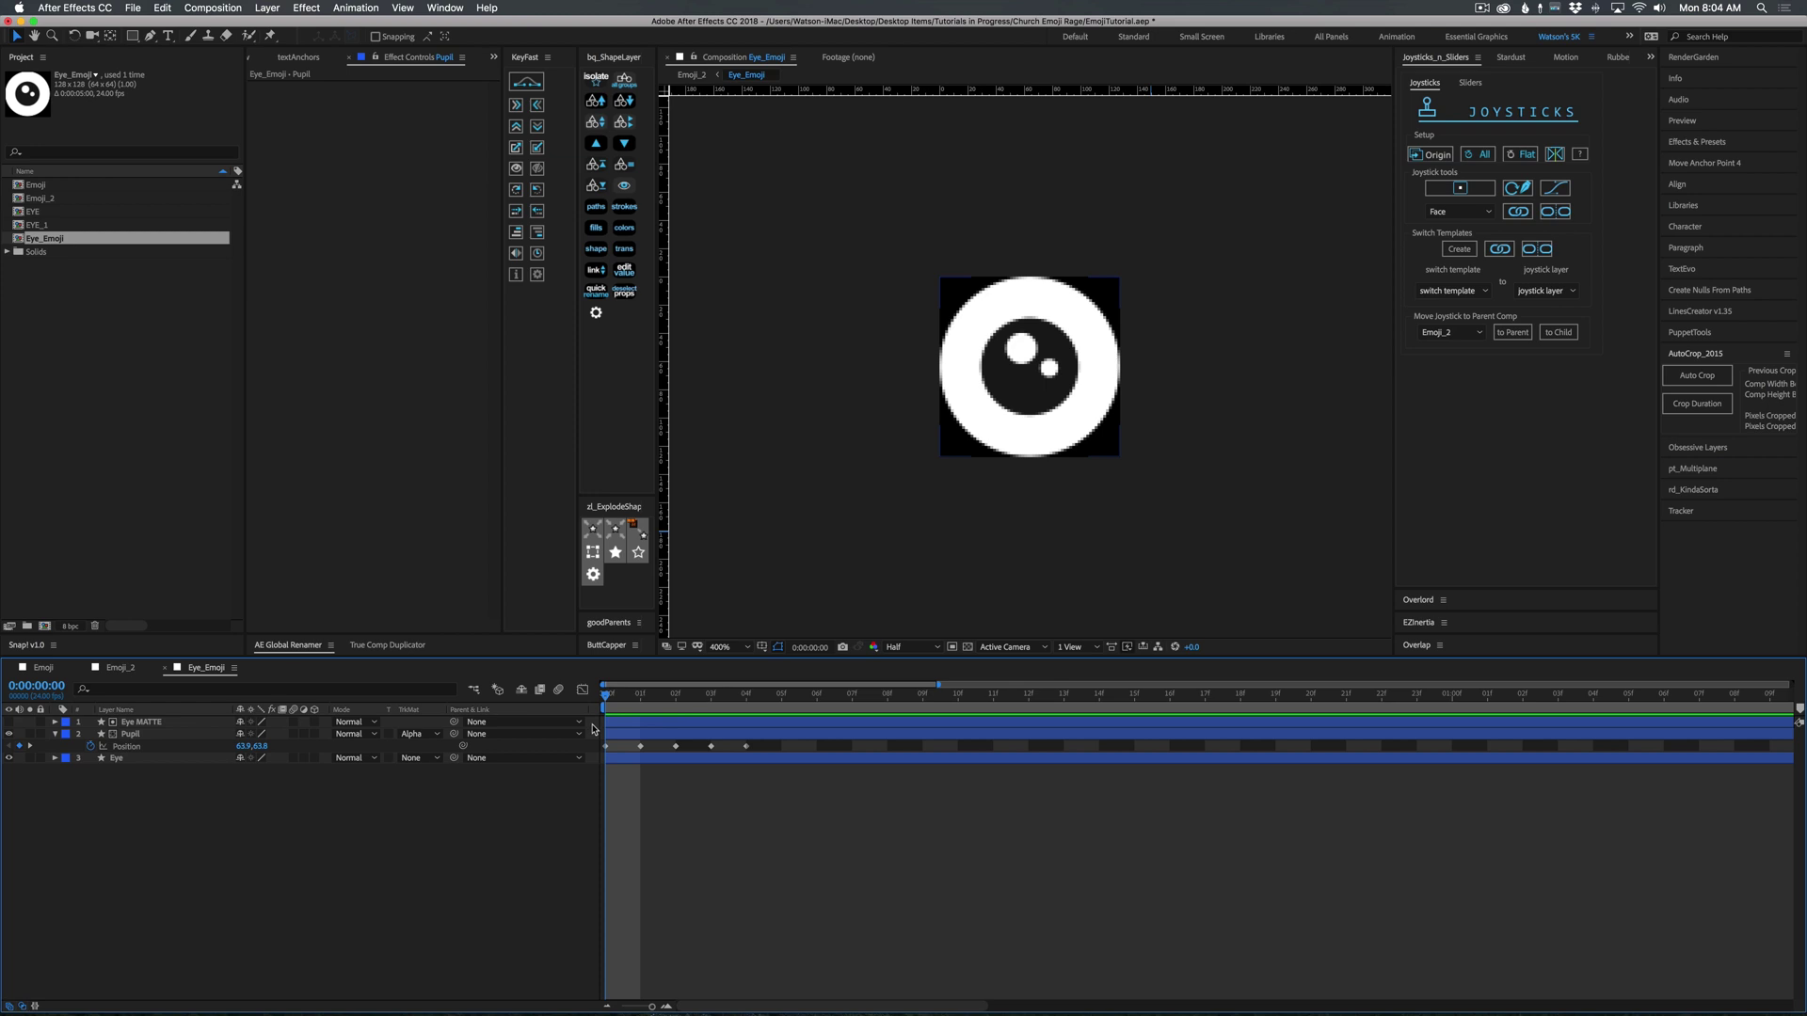
click(764, 737)
drag(771, 760, 595, 742)
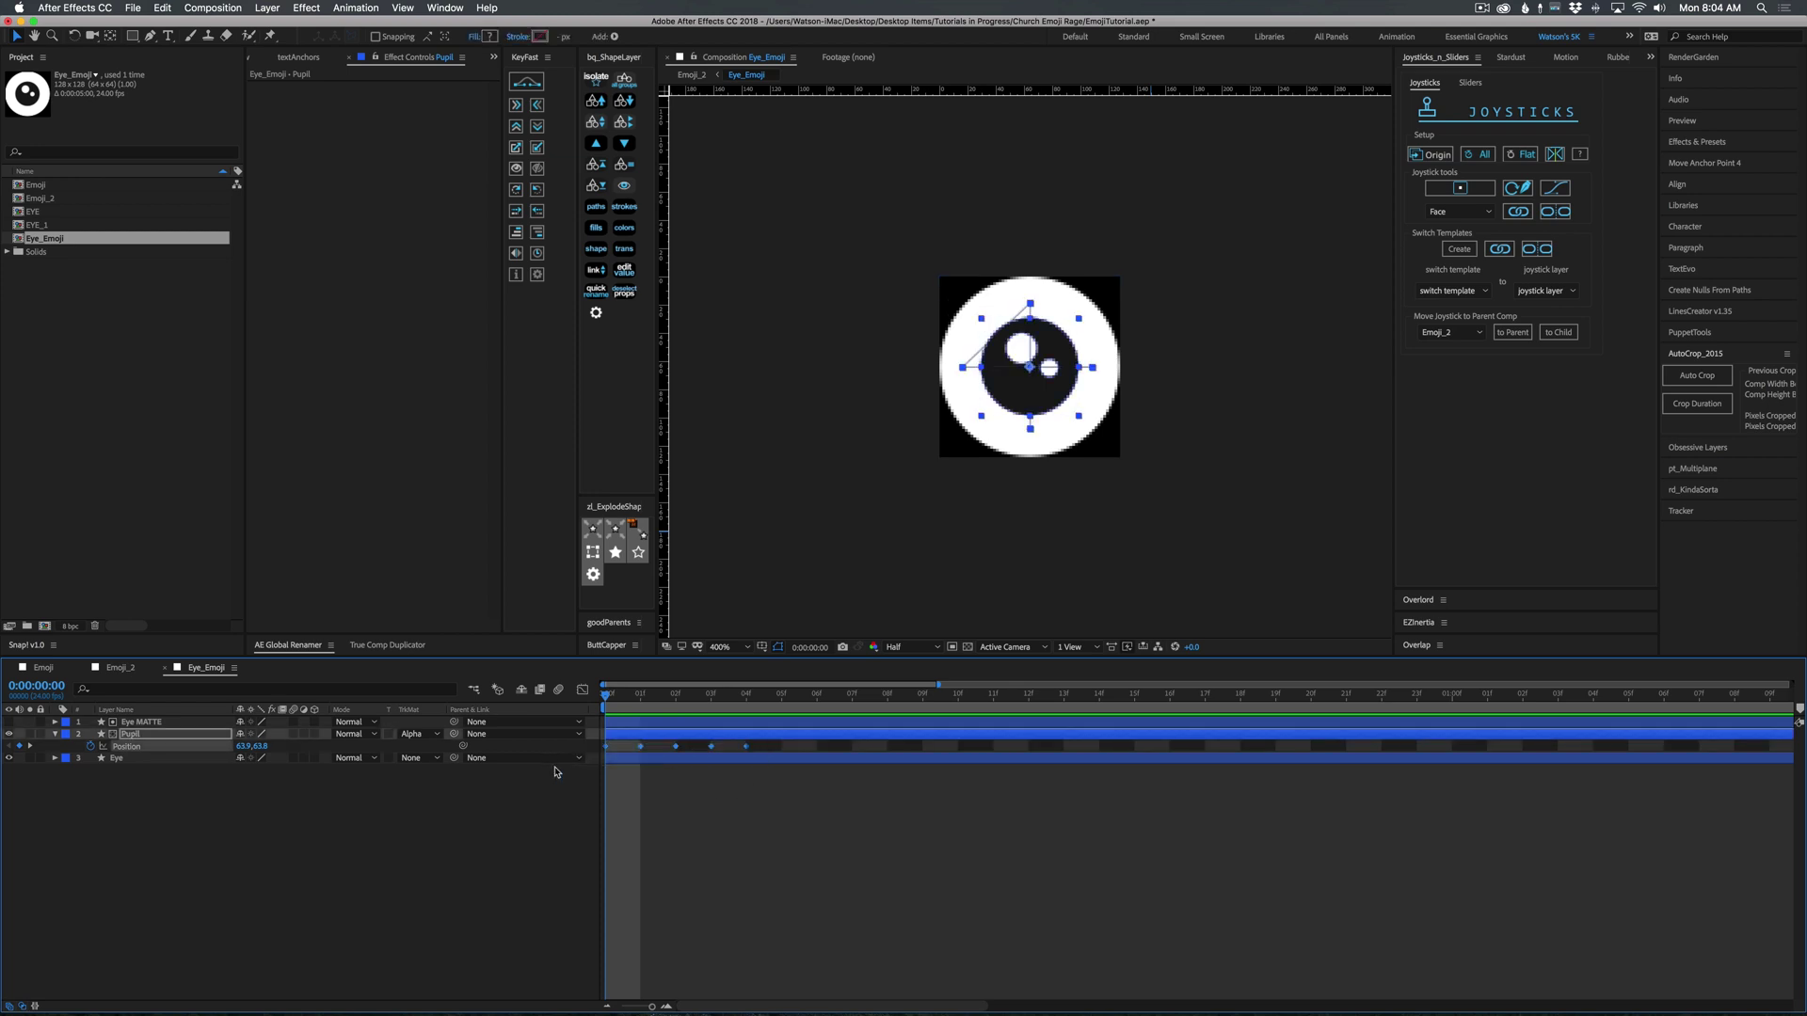
drag(758, 742, 569, 765)
click(1461, 190)
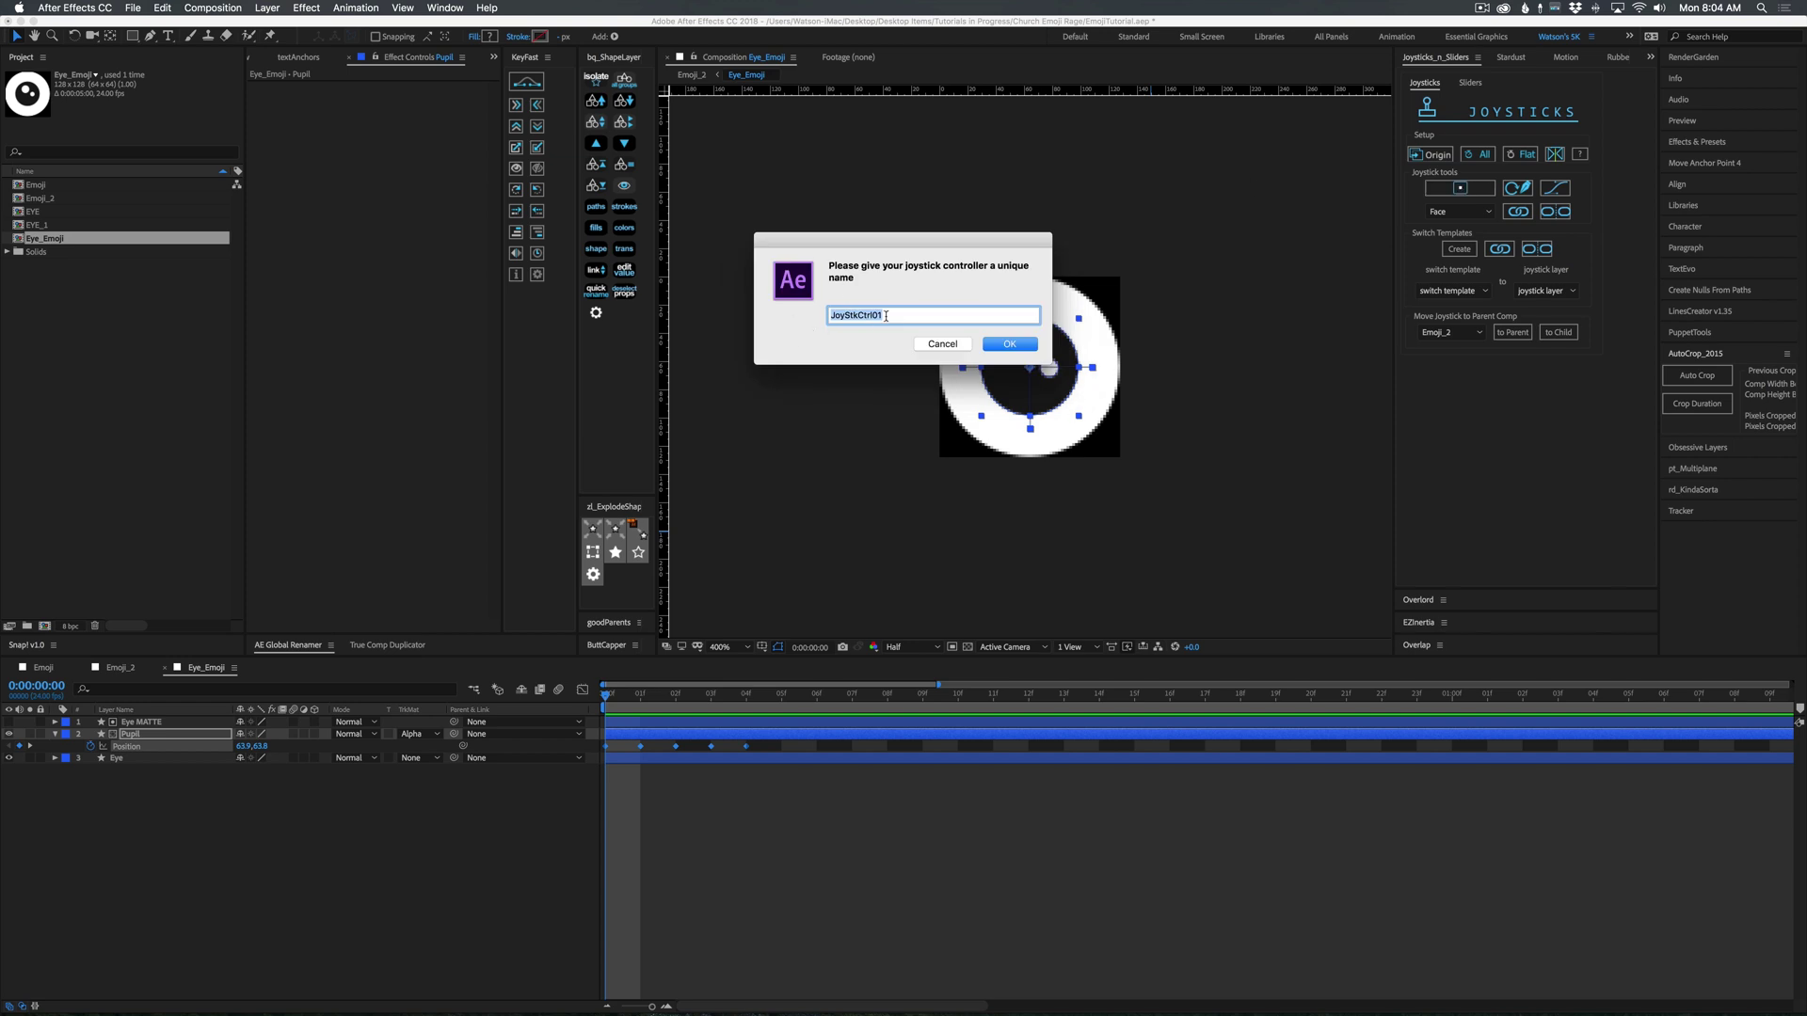
text(Eye)
click(1011, 344)
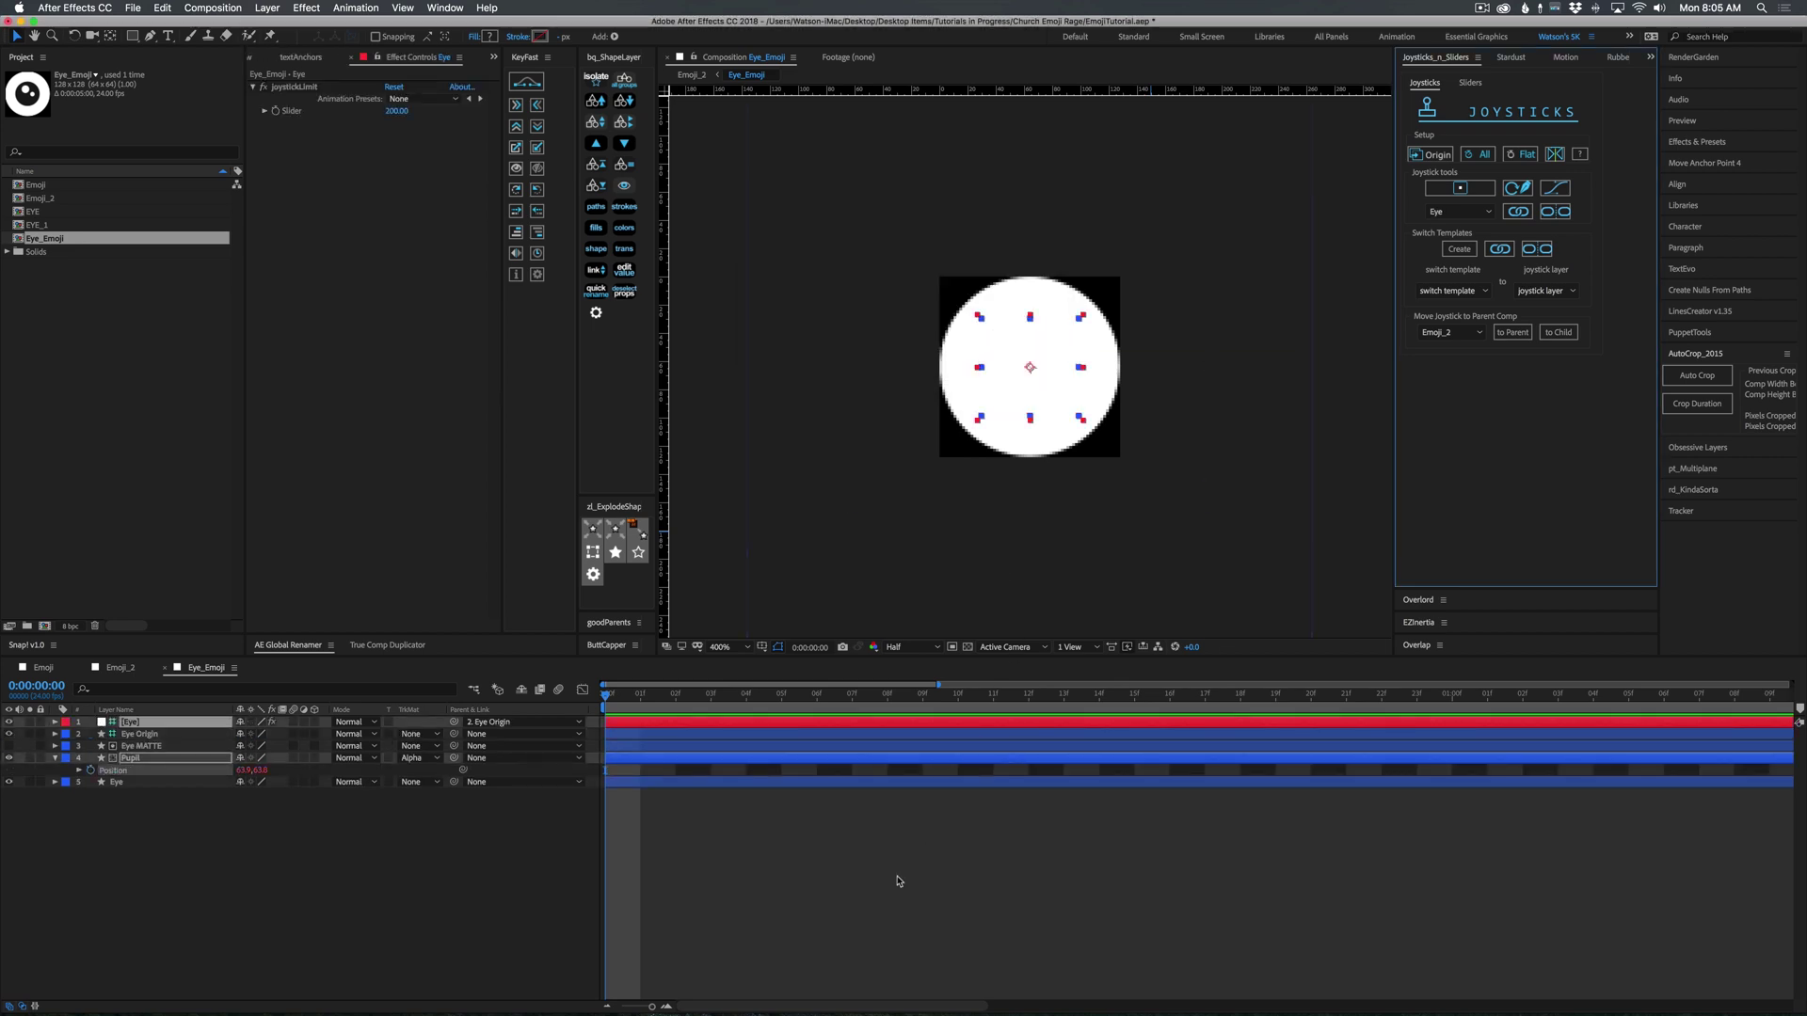
Scale the Eye Origin layer down to about the pupil's size and place it over the eye's lower left area.
click(1030, 376)
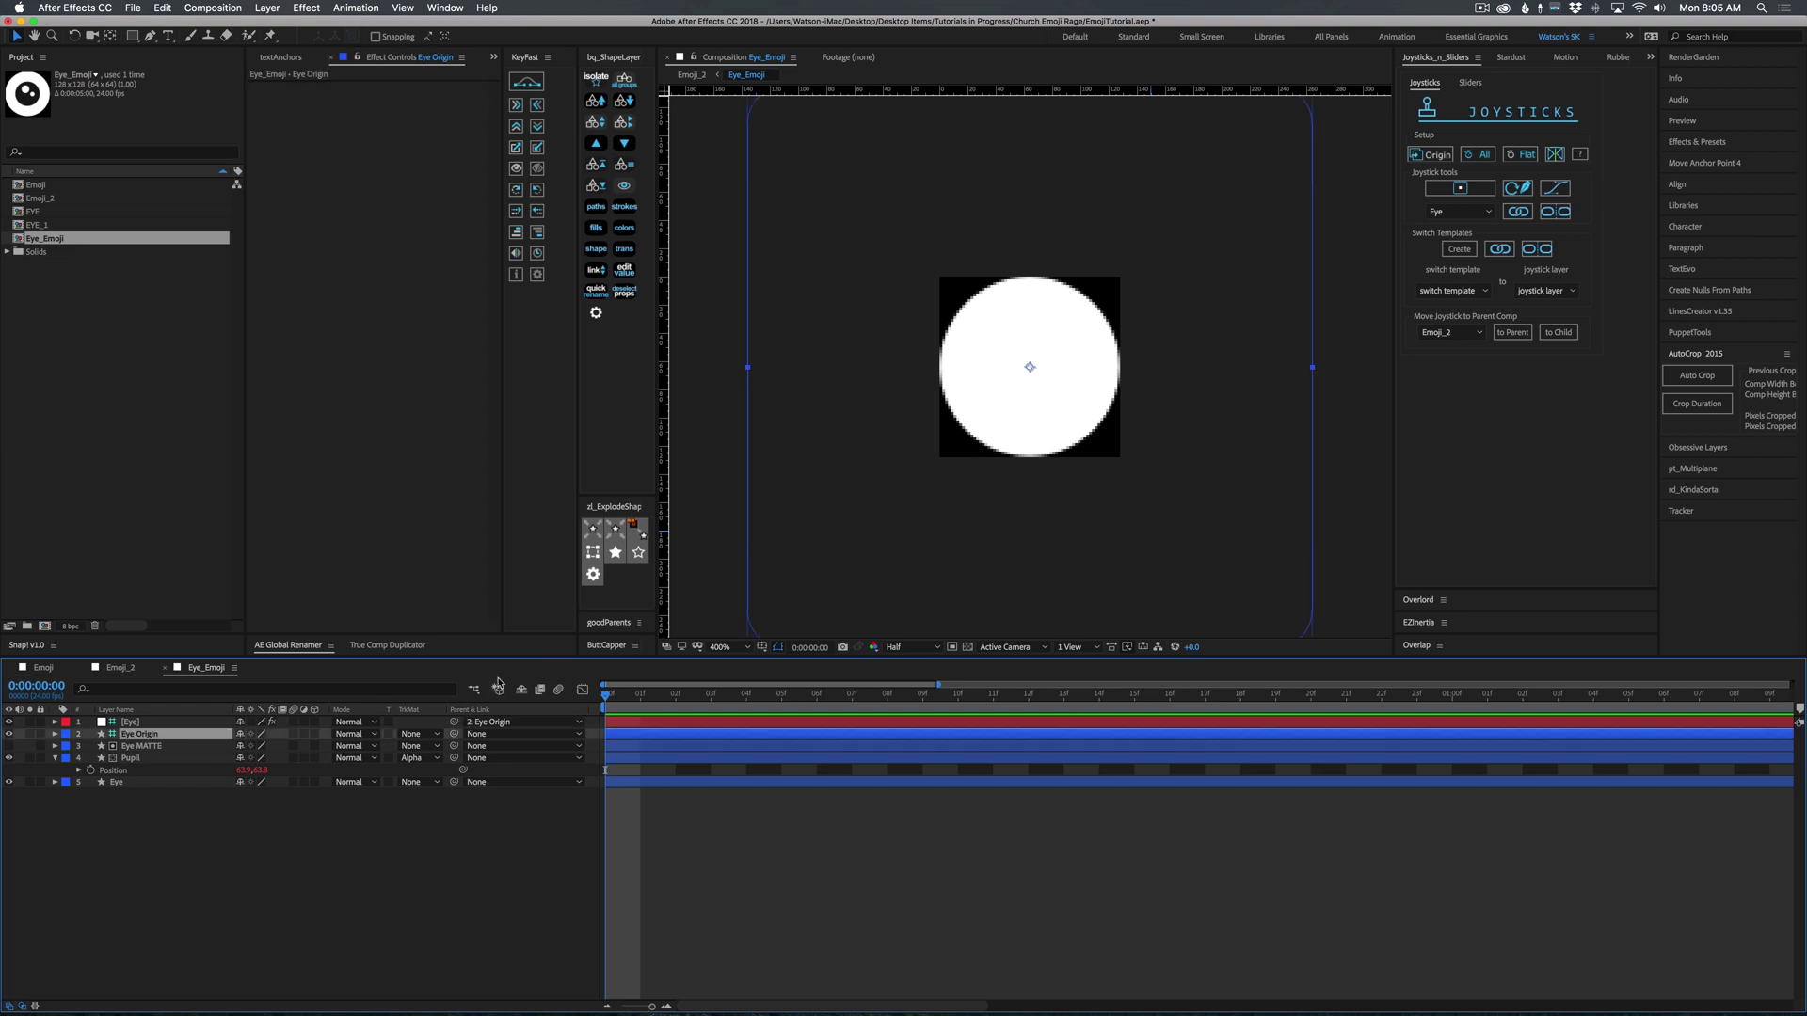
drag(1312, 369, 1010, 420)
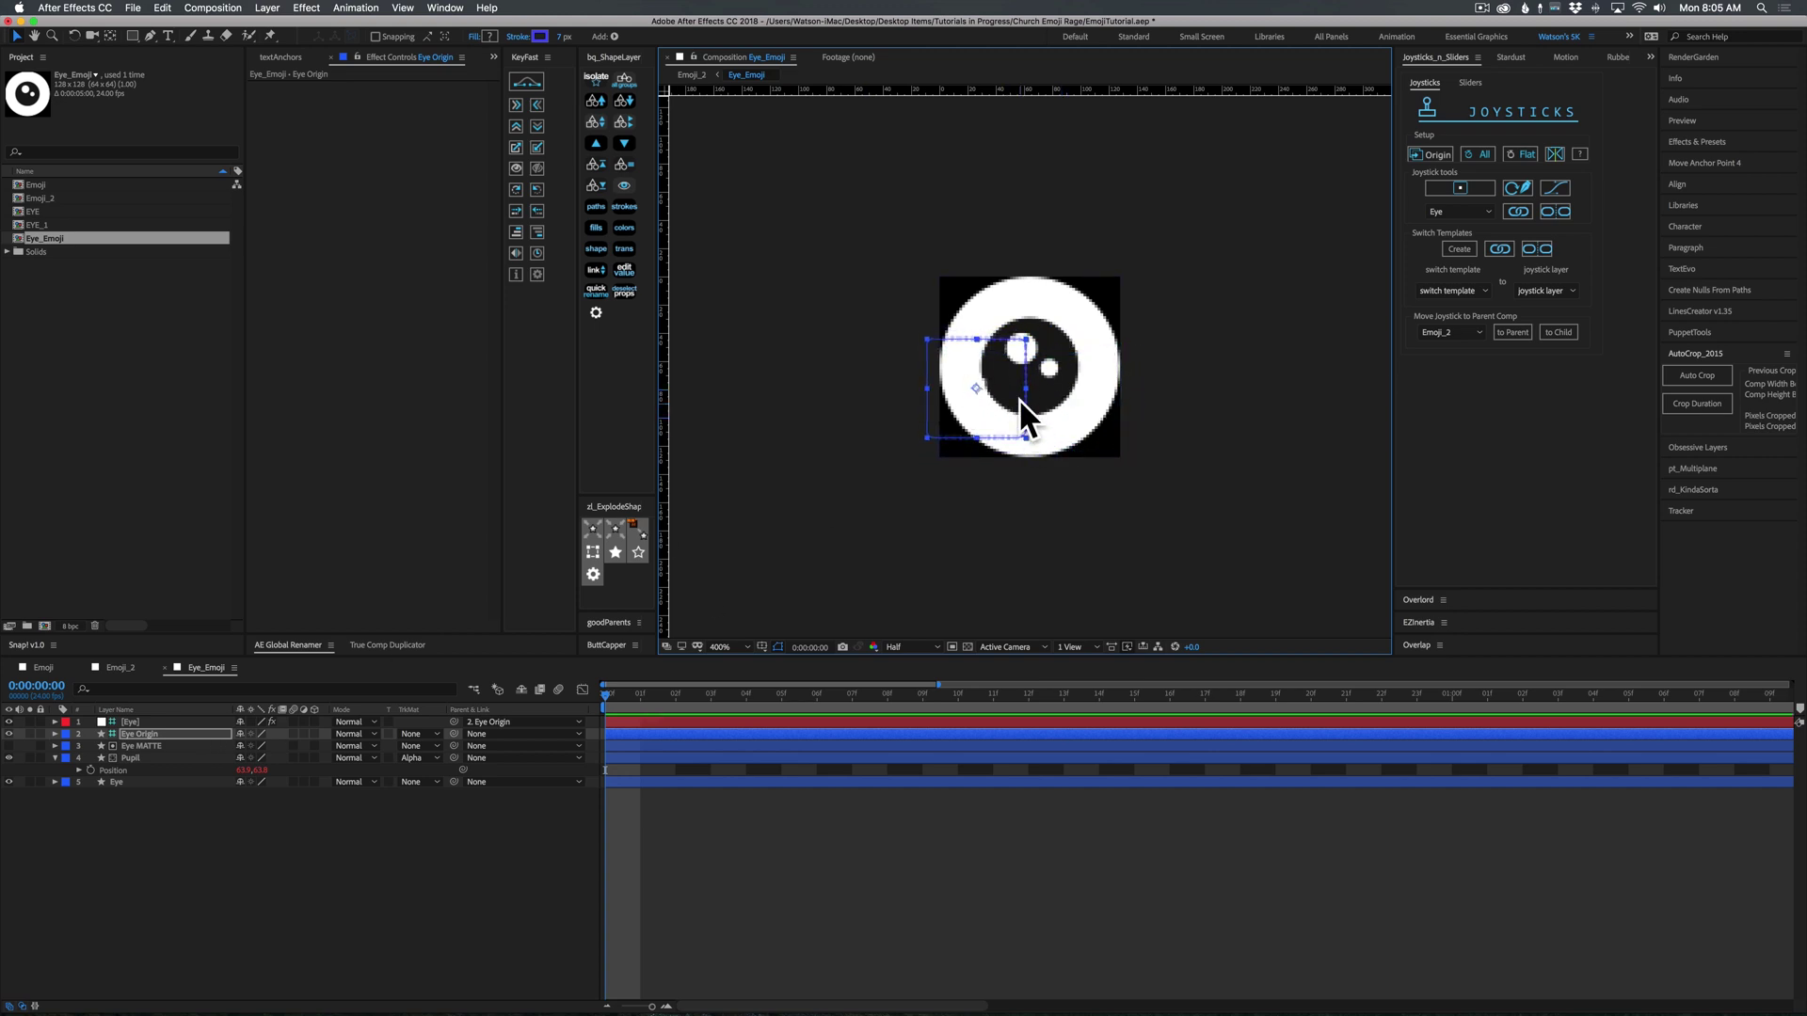
click(861, 910)
Test the rig by moving the Eye joystick controller around and bringing it back to the middle of its frame.
click(976, 389)
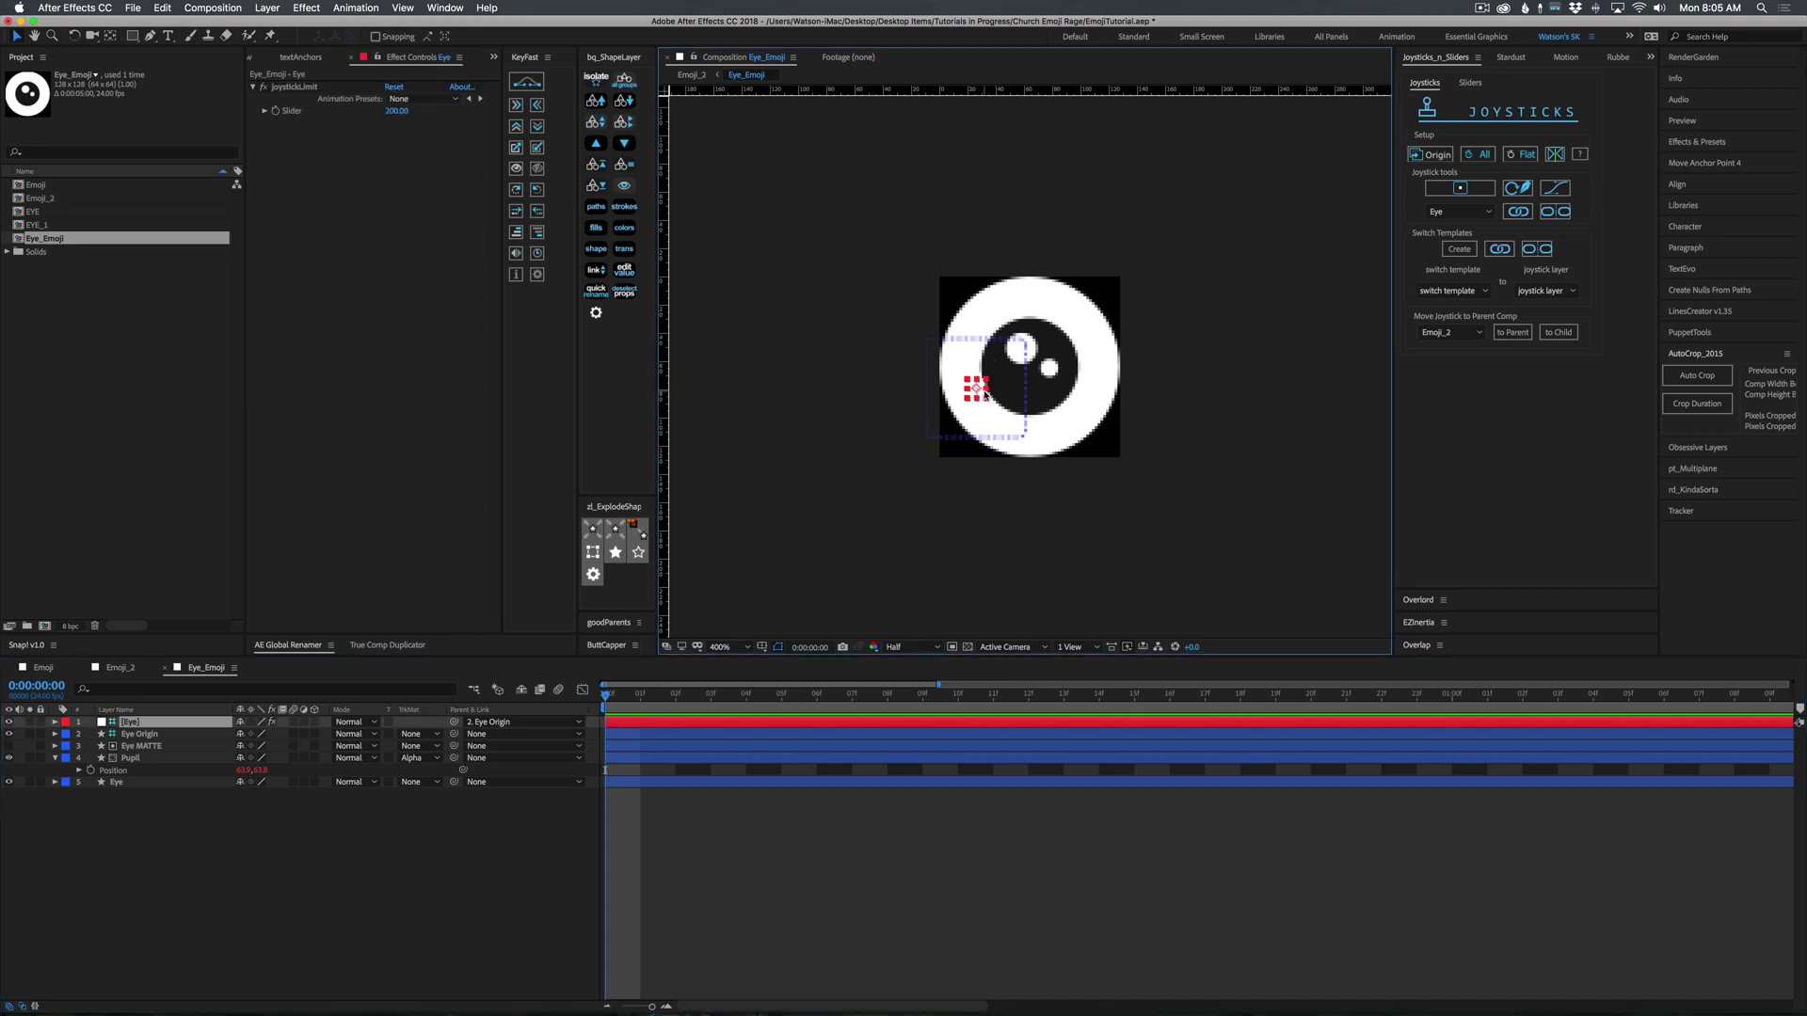
mouse_move(976, 389)
mouse_down()
mouse_move(952, 379)
mouse_move(984, 371)
mouse_move(1005, 410)
mouse_move(945, 416)
mouse_move(980, 365)
mouse_up()
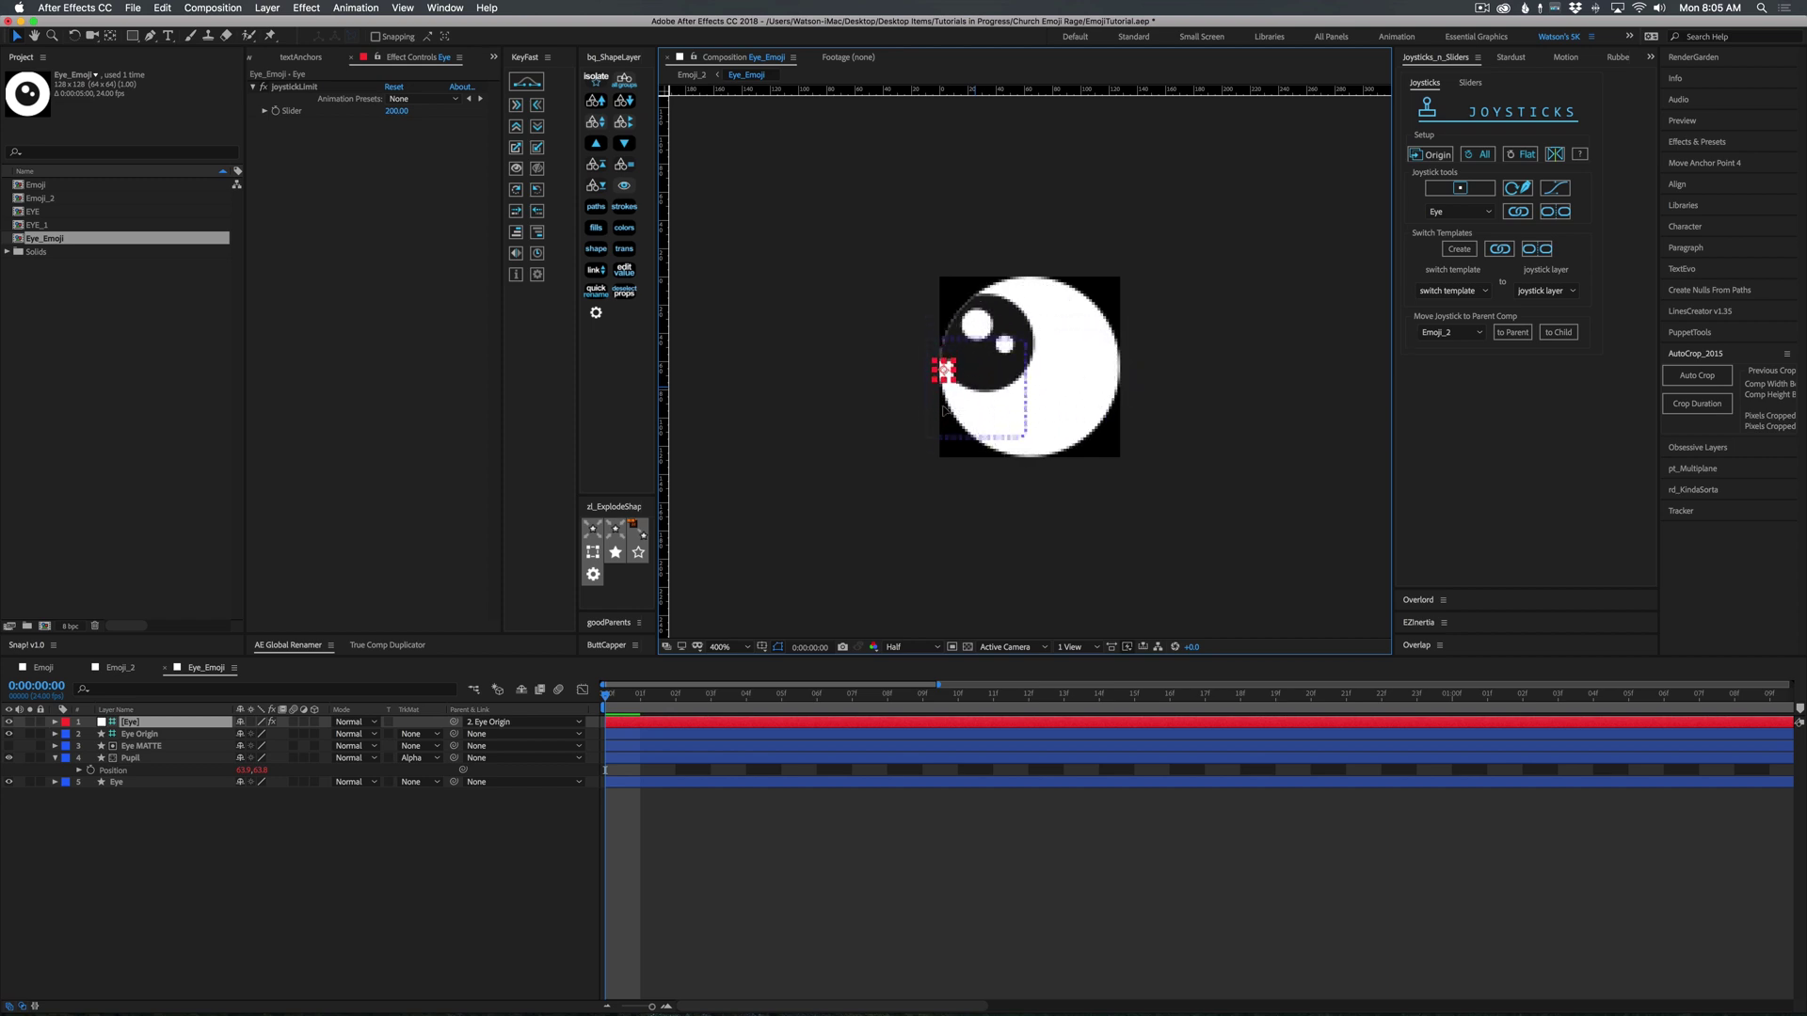
drag(1001, 410, 987, 375)
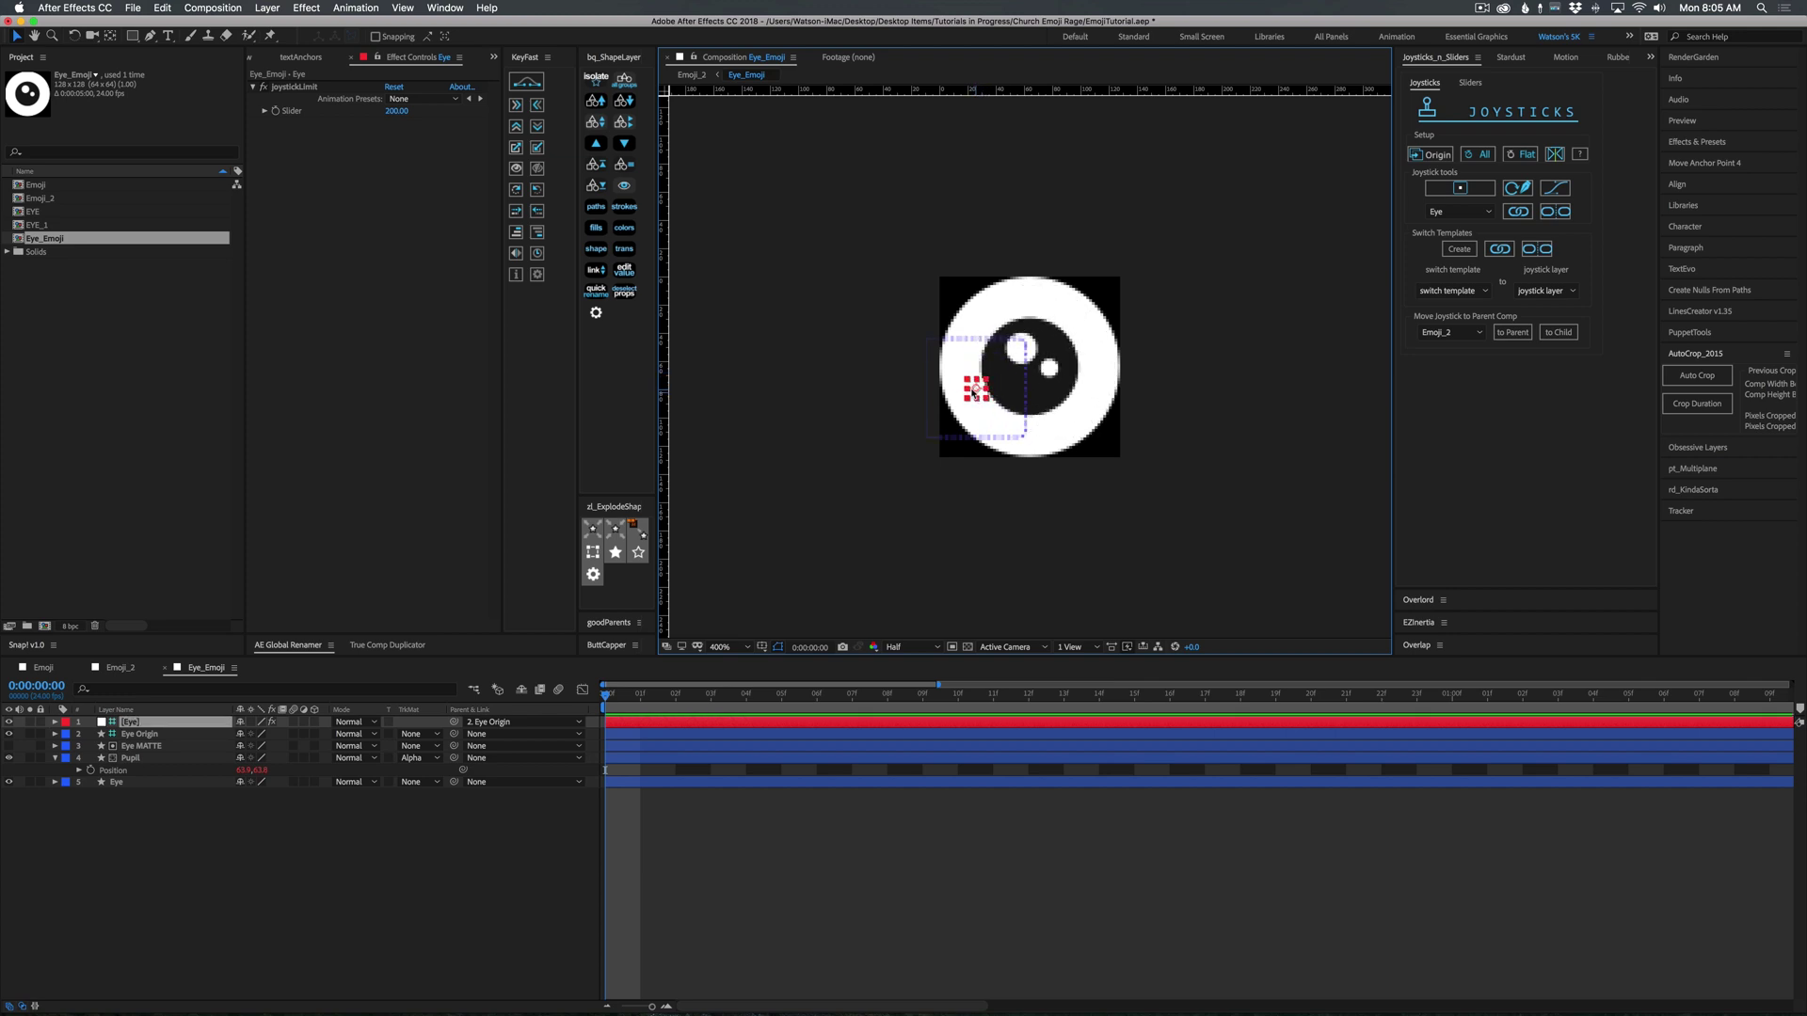
Center the Eye Origin frame over the pupil and select the Eye controller layer.
click(1025, 412)
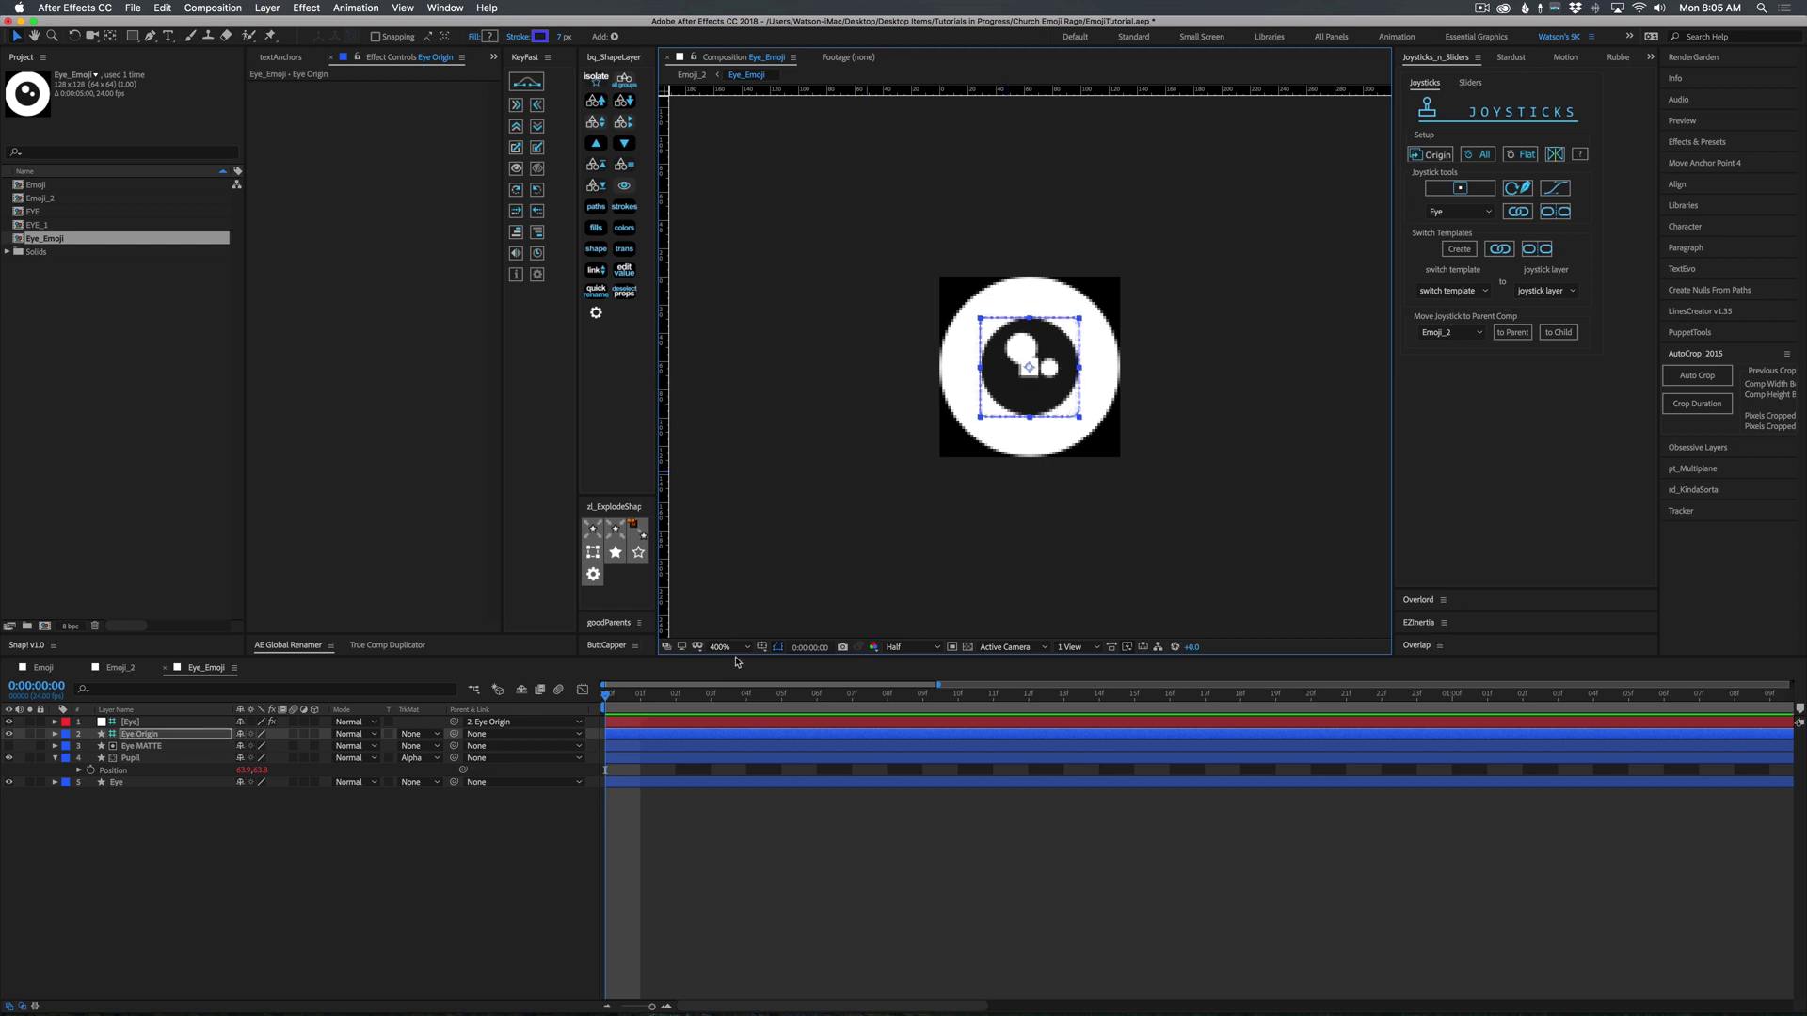
click(701, 830)
click(632, 724)
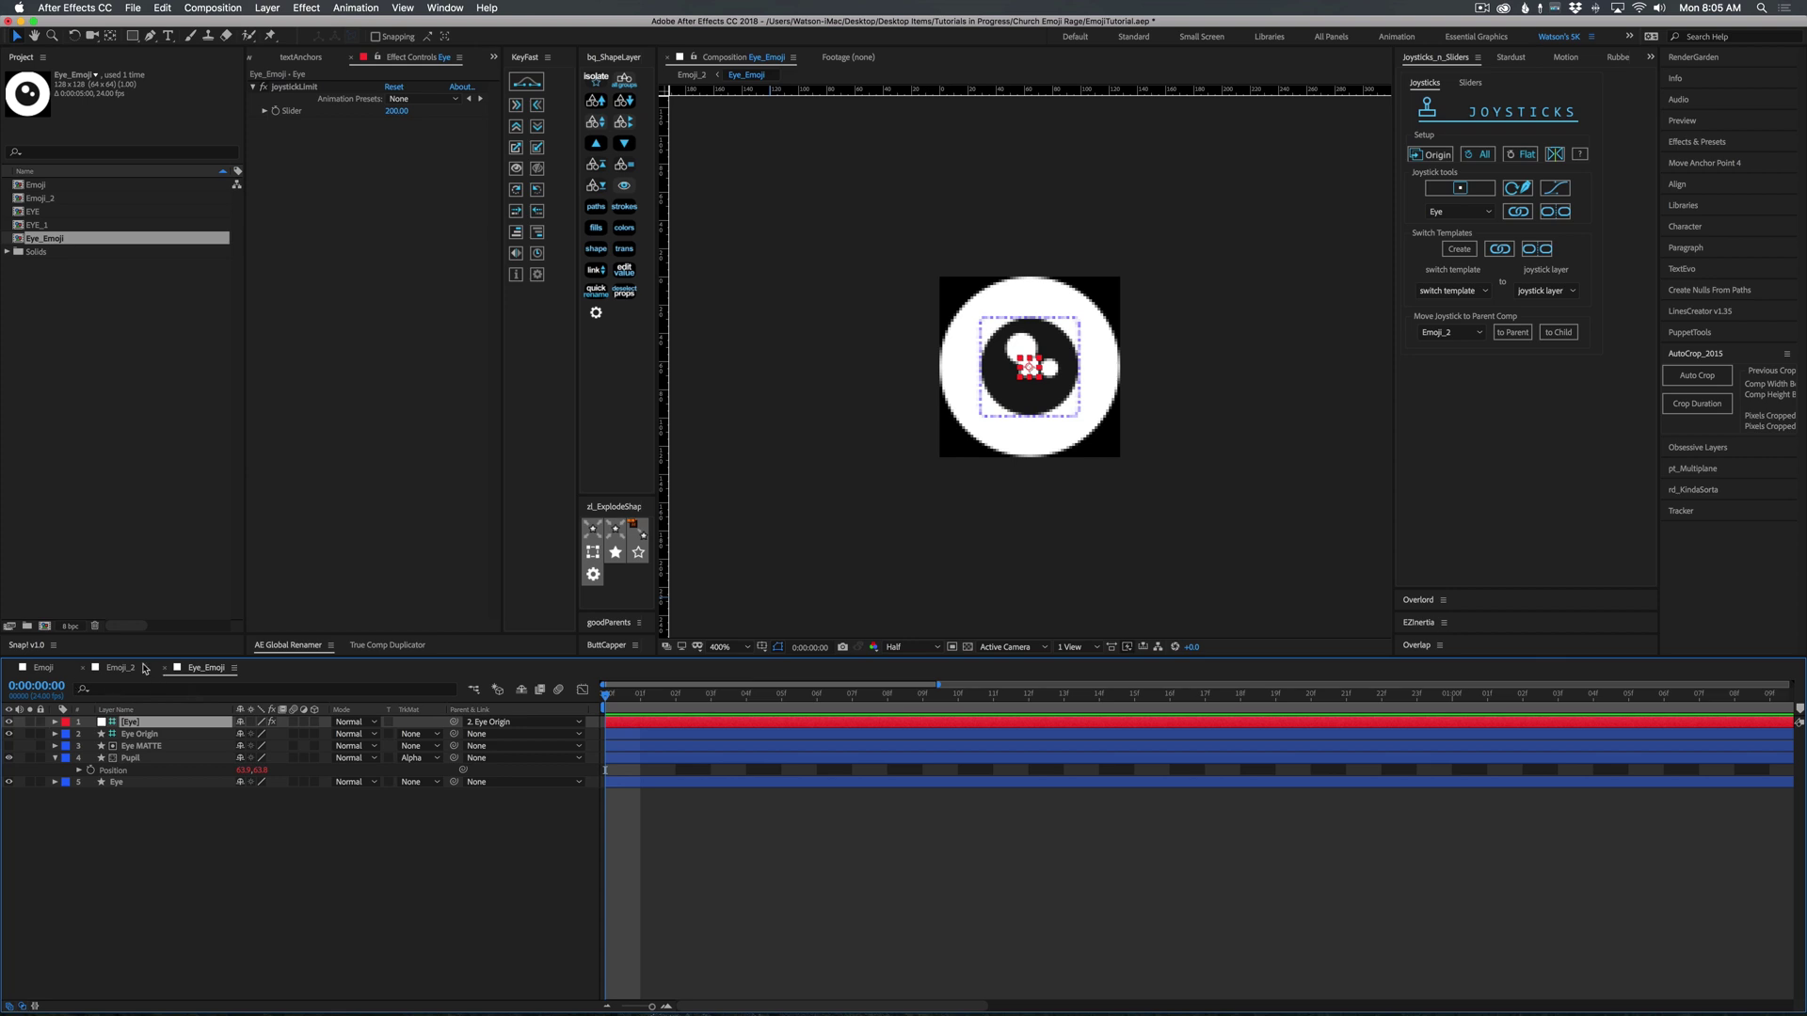
Transfer the Eye joystick controller to the parent composition Emoji_2 and reveal the expressions on the Eye layer.
click(142, 735)
click(139, 722)
click(1454, 335)
click(1438, 349)
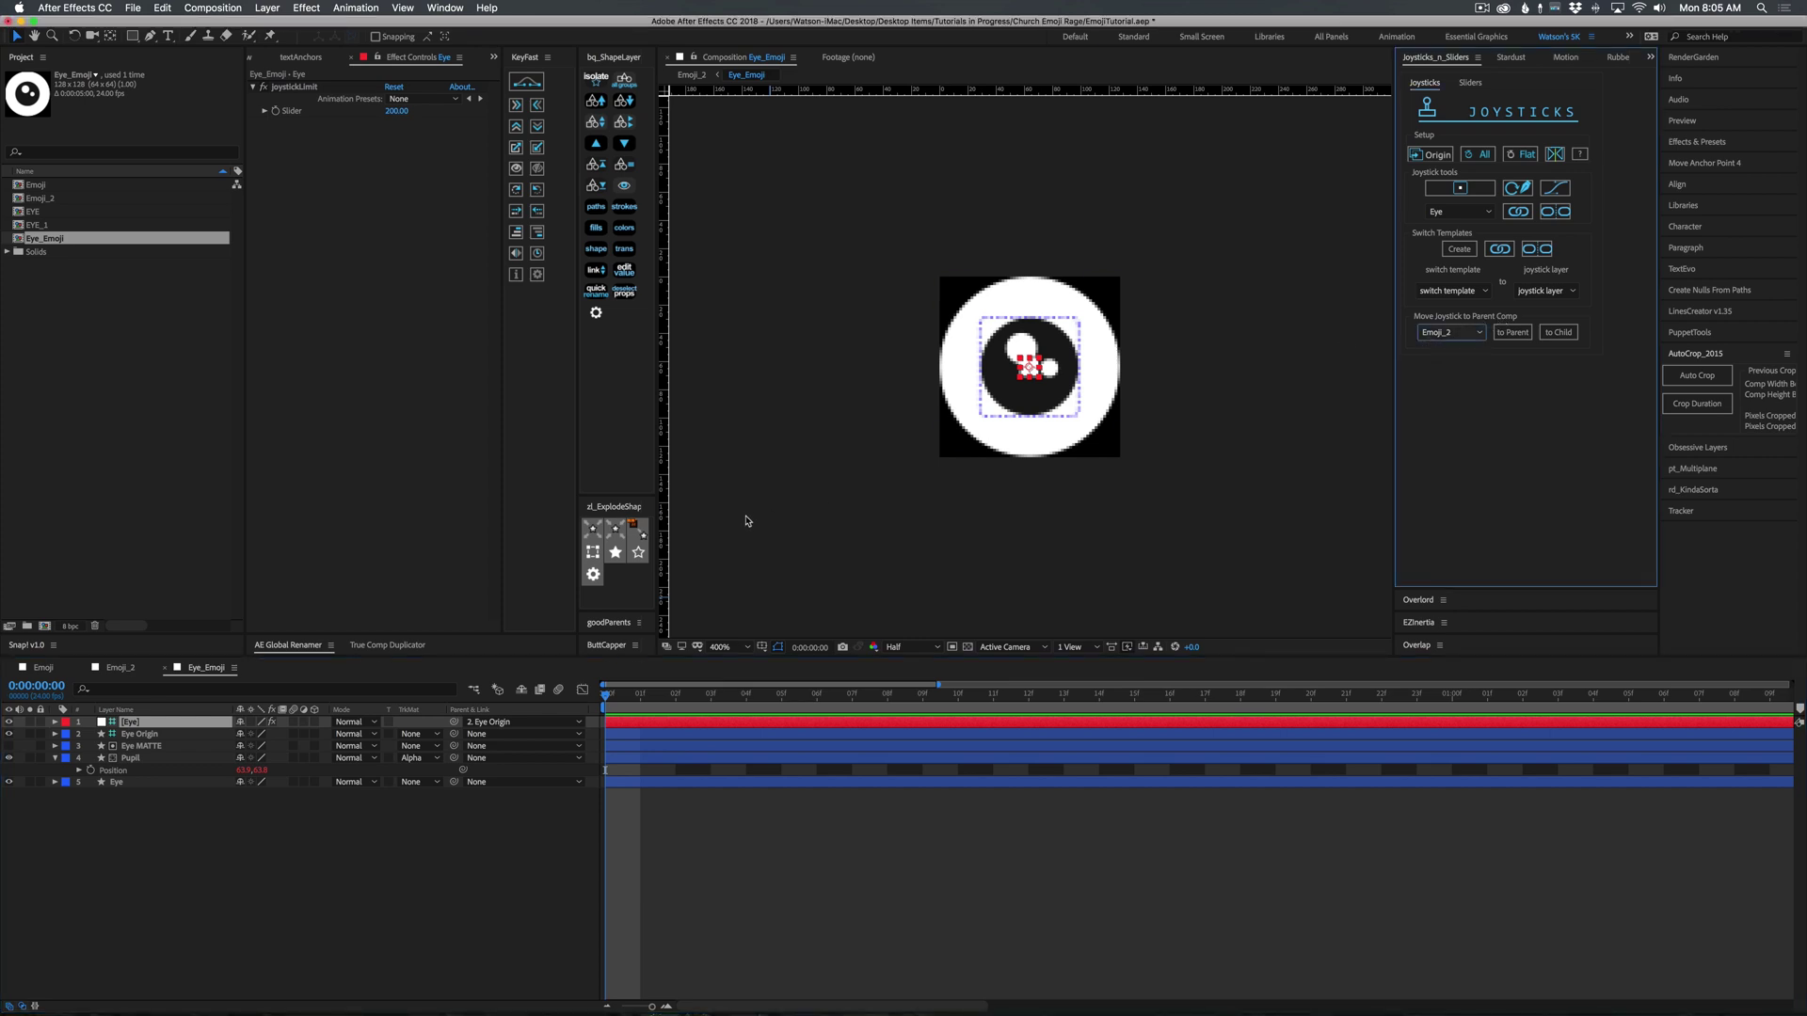
click(1513, 335)
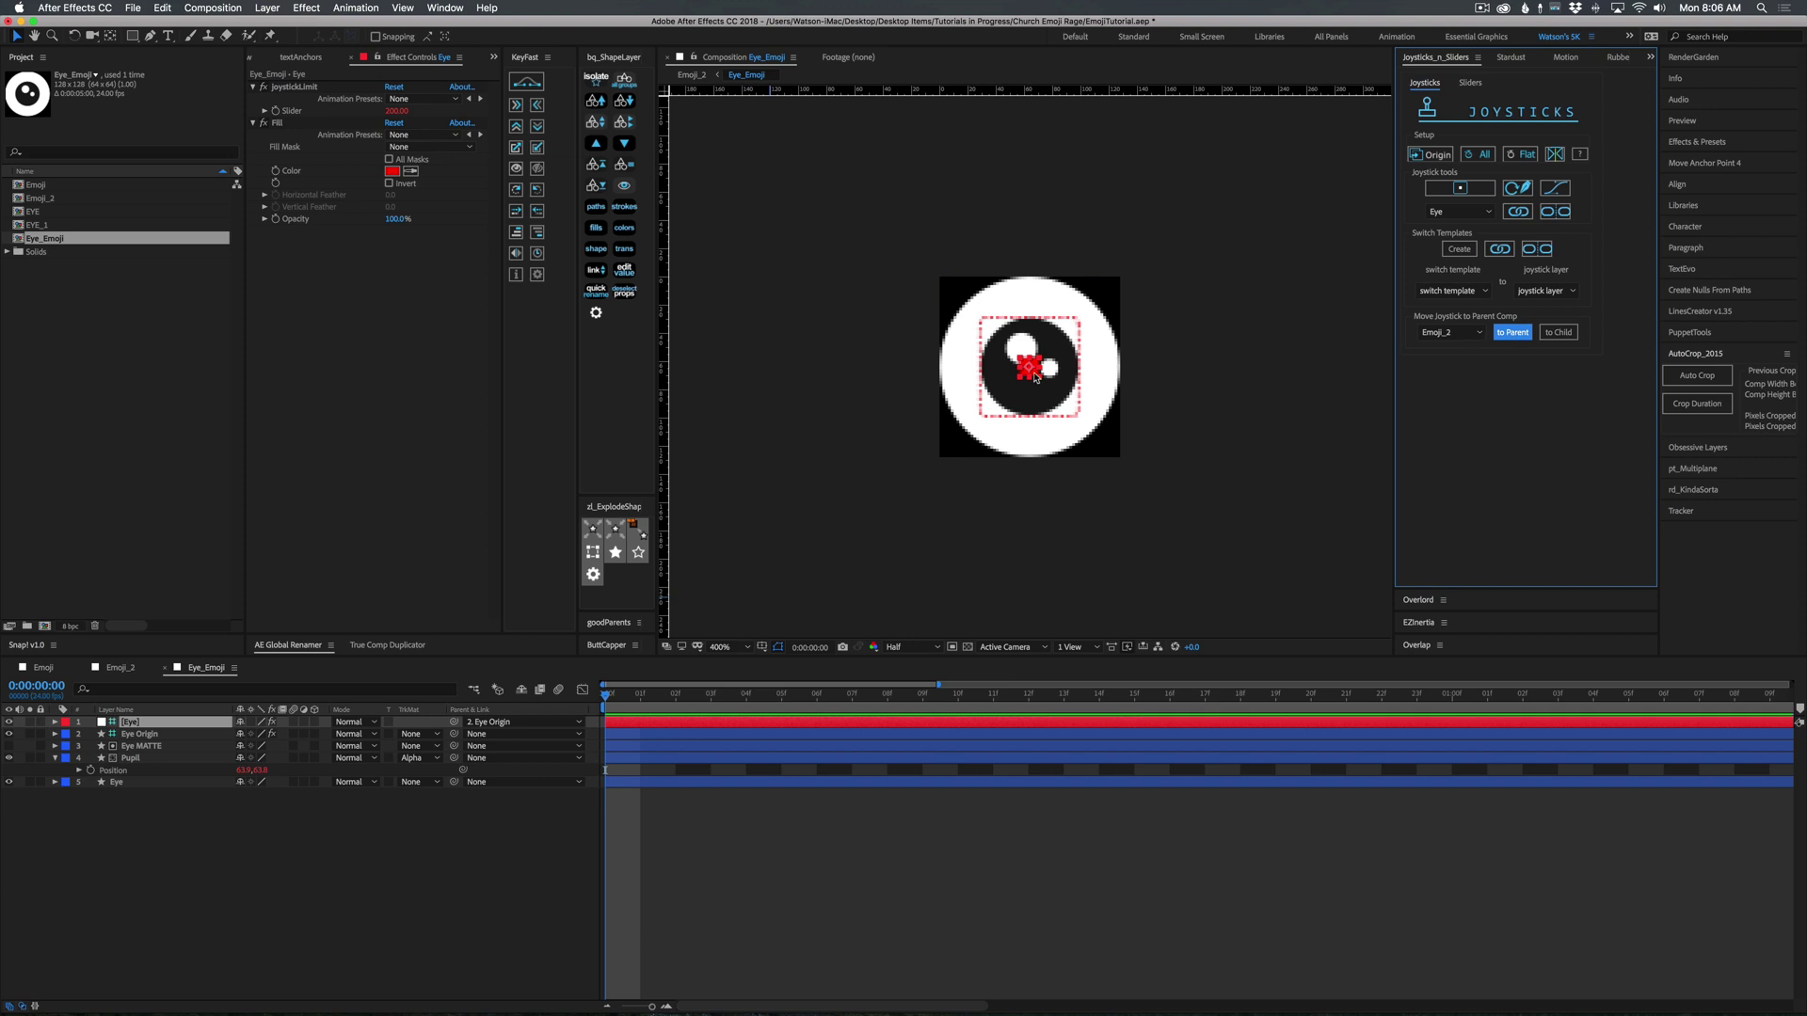
key(e)
key(e)
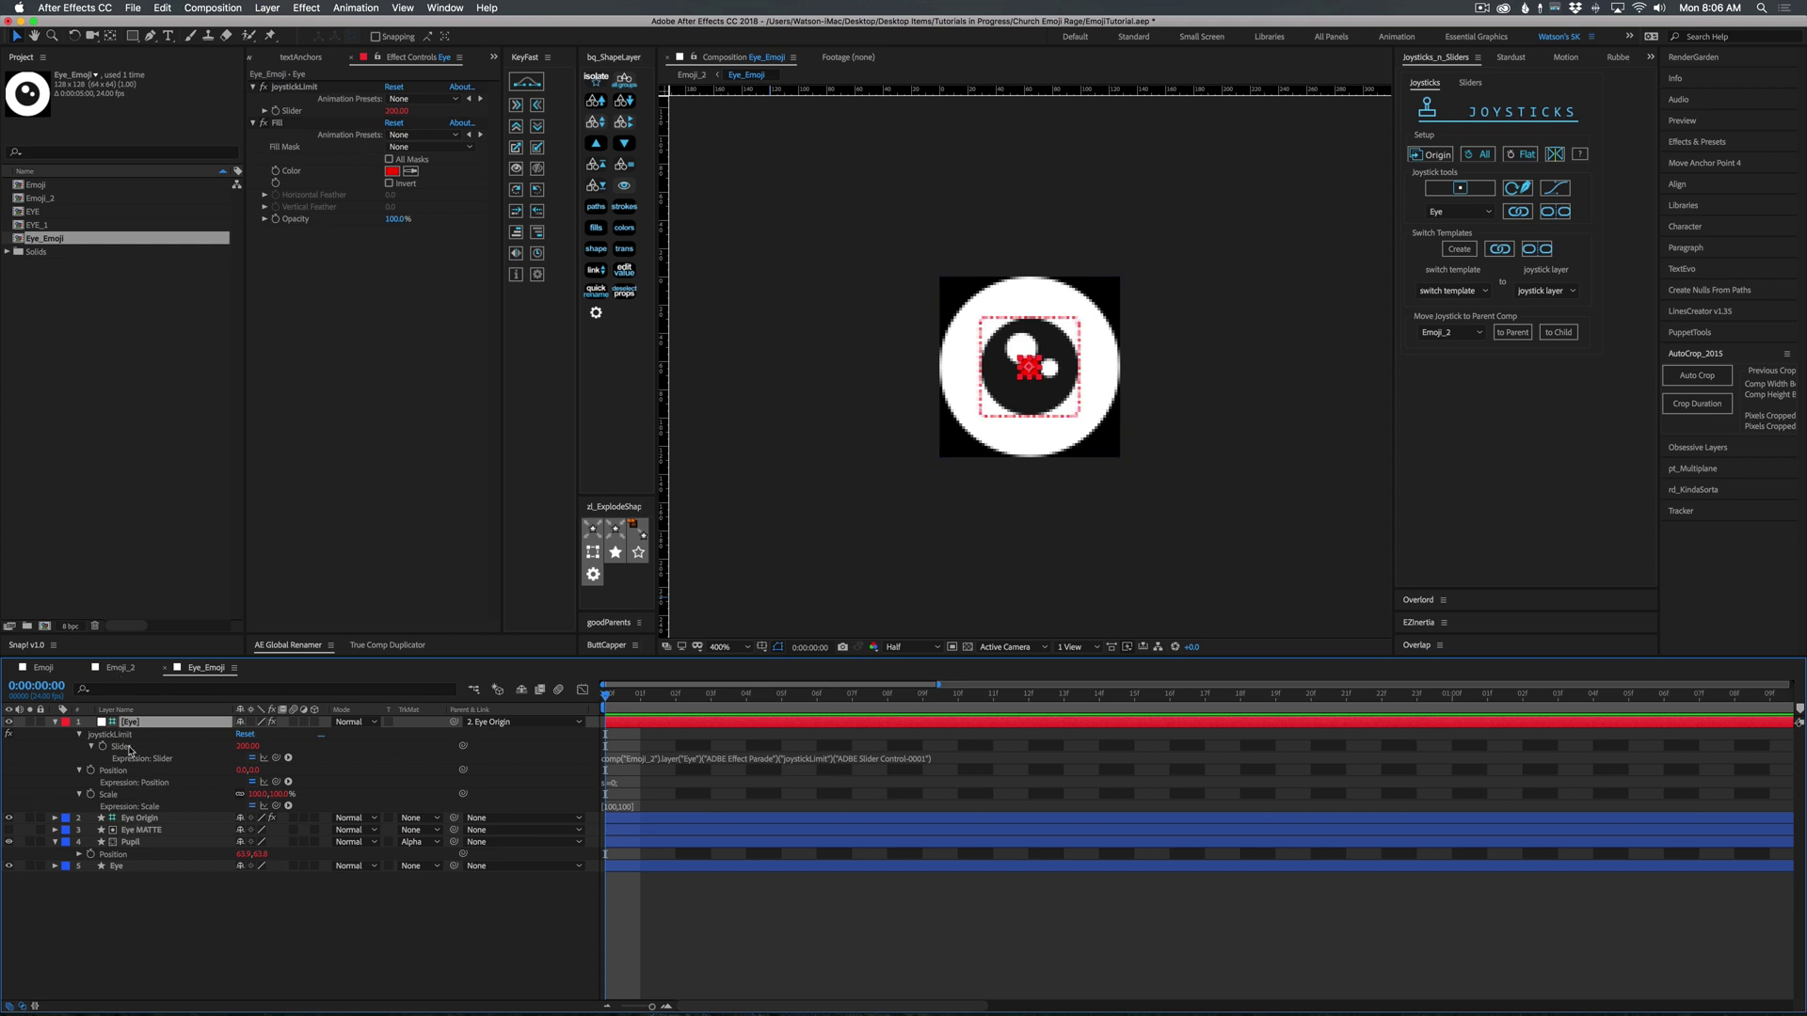
In the Emoji_2 composition, move the Eye Origin and Eye layers to the top of the layer stack and label them Yellow.
click(122, 669)
click(322, 953)
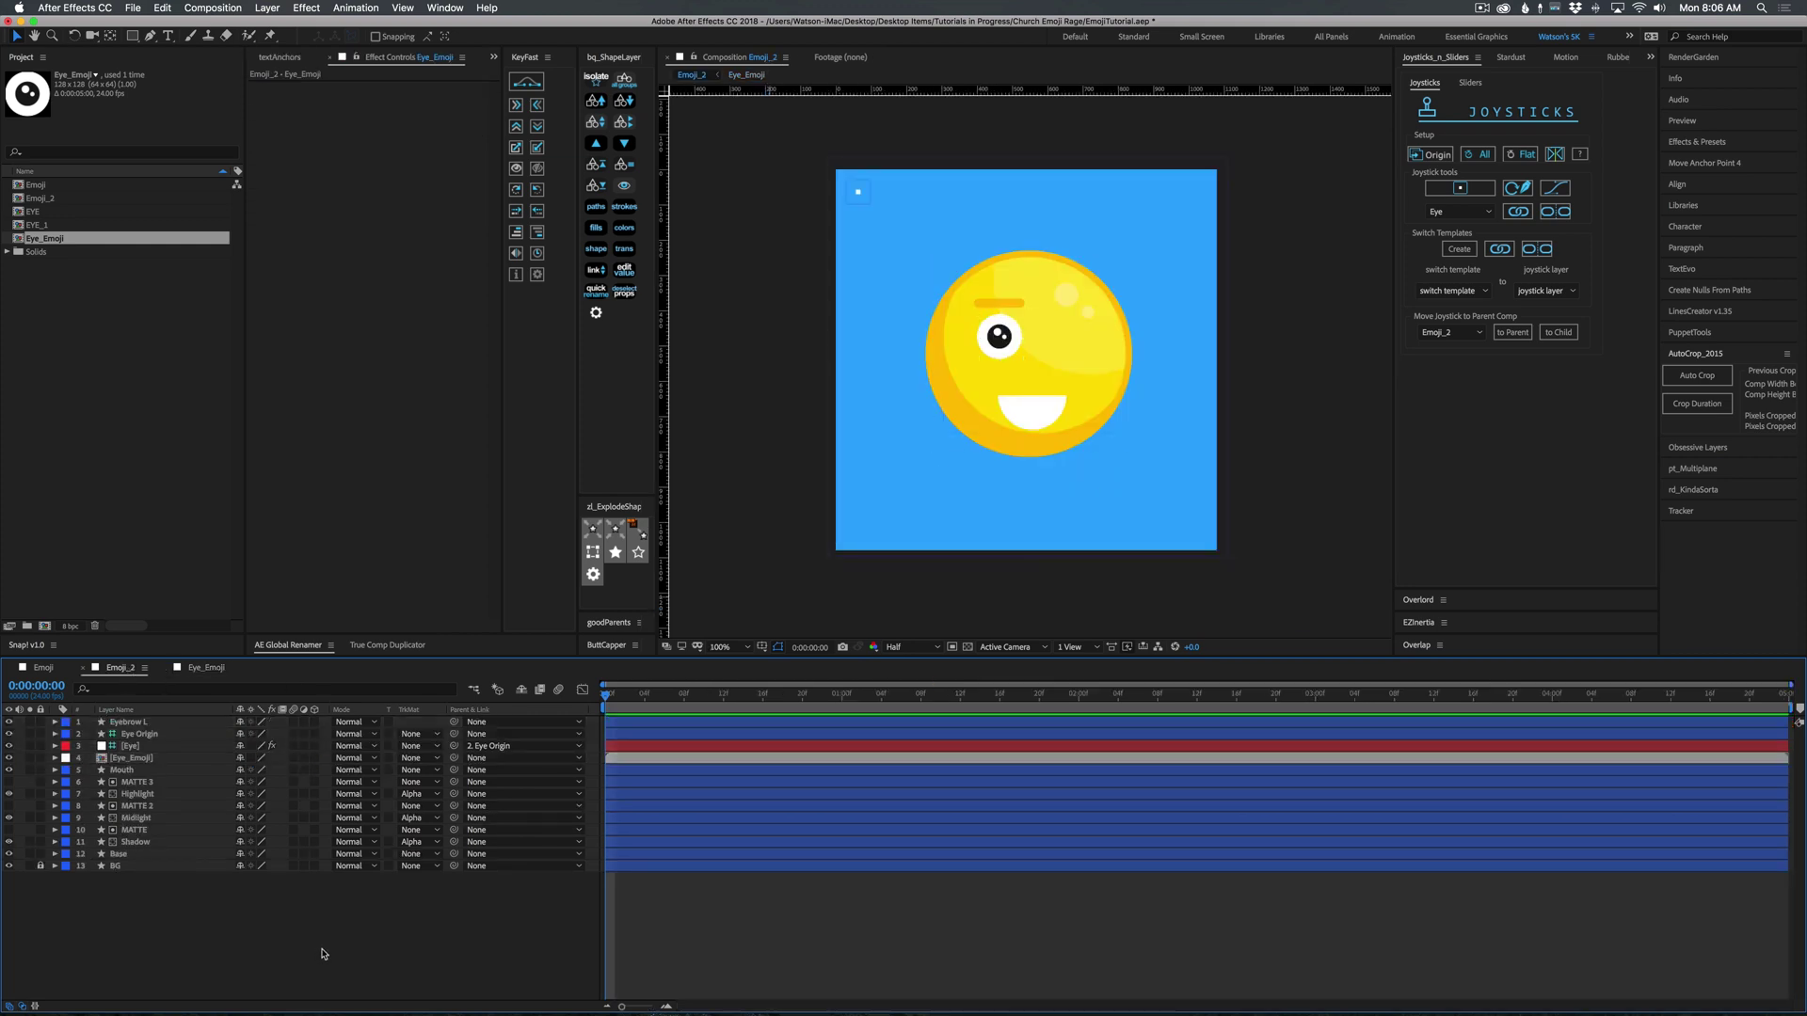
click(132, 746)
shift+click(135, 758)
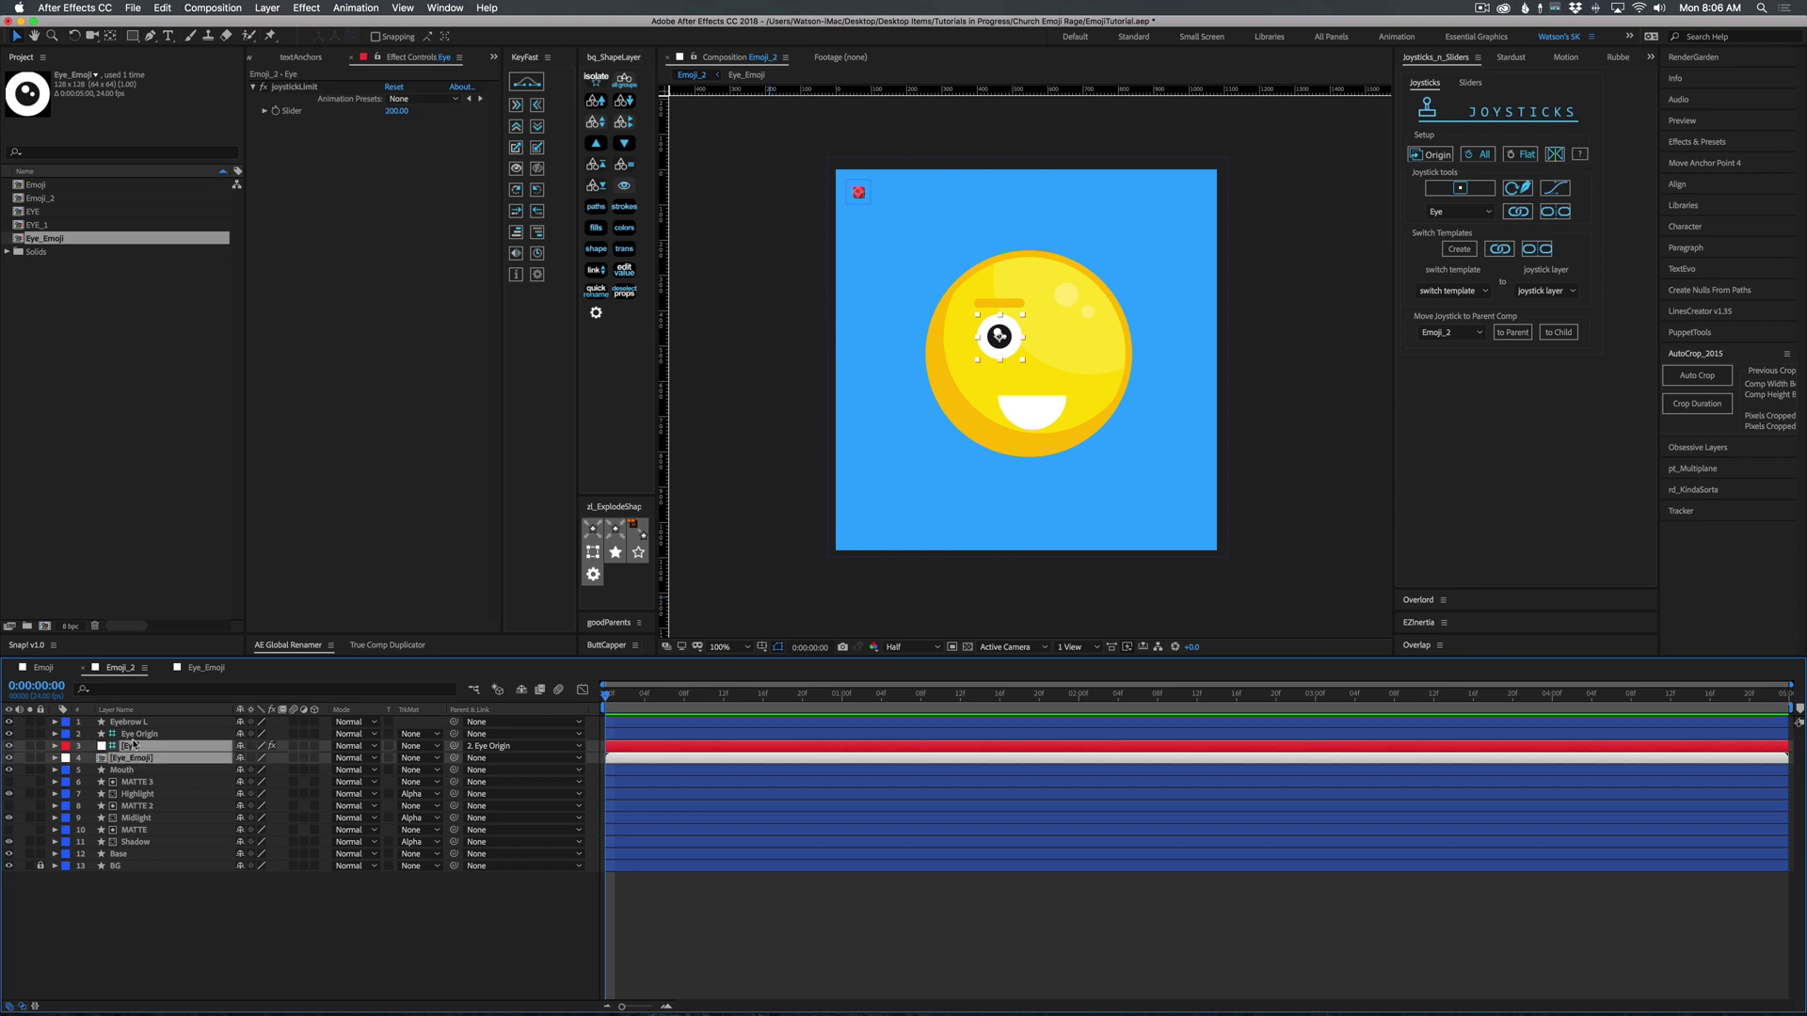
click(138, 735)
shift+click(131, 746)
drag(132, 746, 131, 720)
click(64, 725)
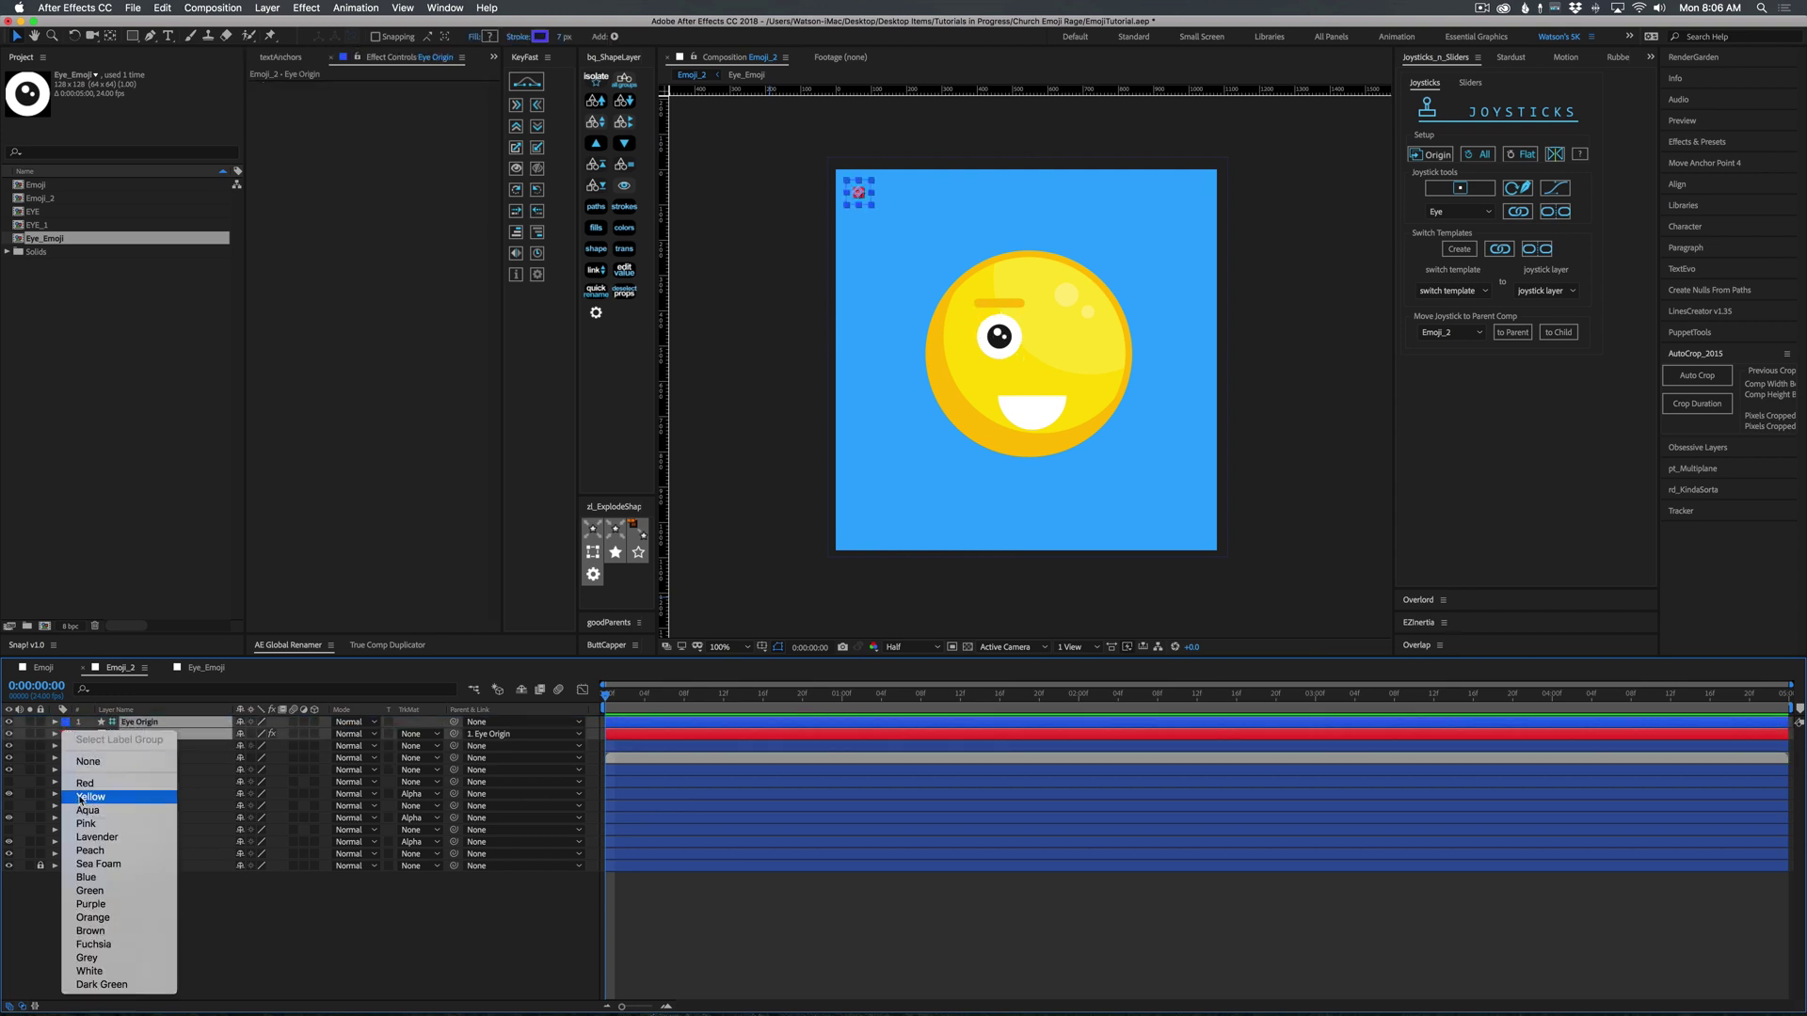
click(81, 786)
Enlarge the Eye Origin frame in the canvas's upper left corner and place the Eye layer above Eye Origin in the stack.
click(141, 723)
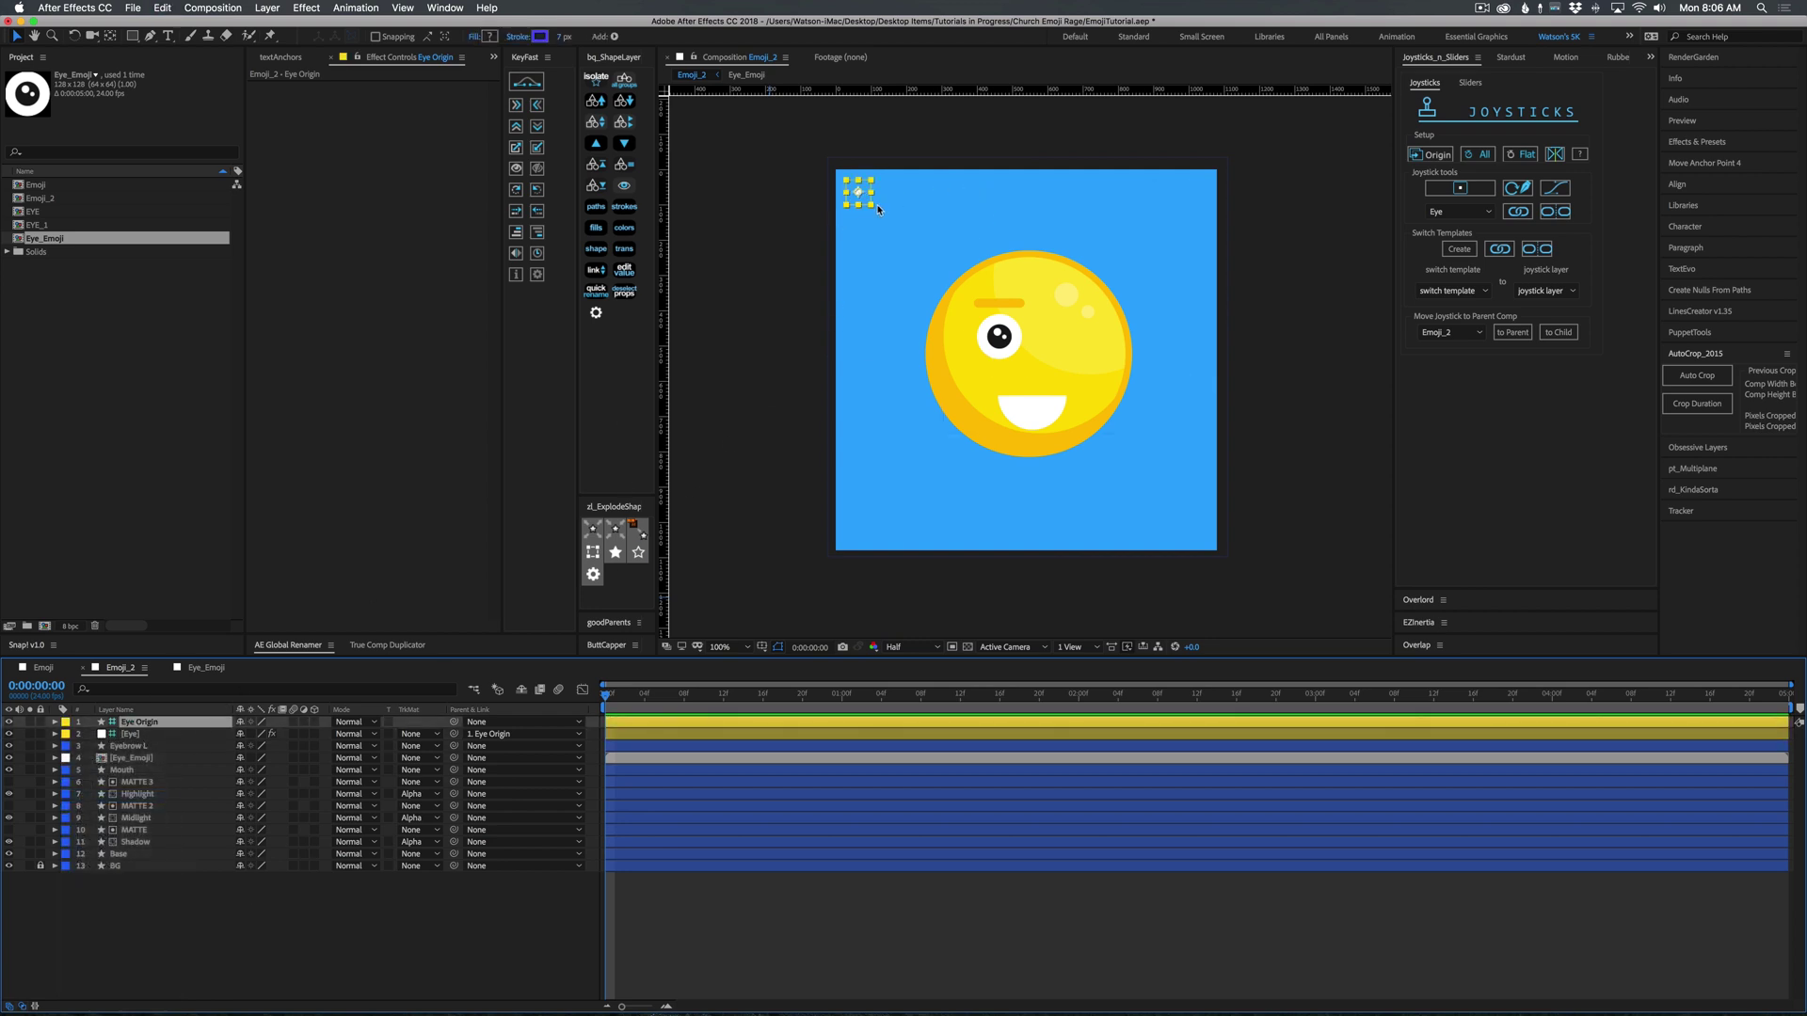
mouse_move(872, 205)
mouse_down()
mouse_move(909, 237)
mouse_move(886, 217)
mouse_move(865, 237)
mouse_move(881, 225)
mouse_up()
click(767, 267)
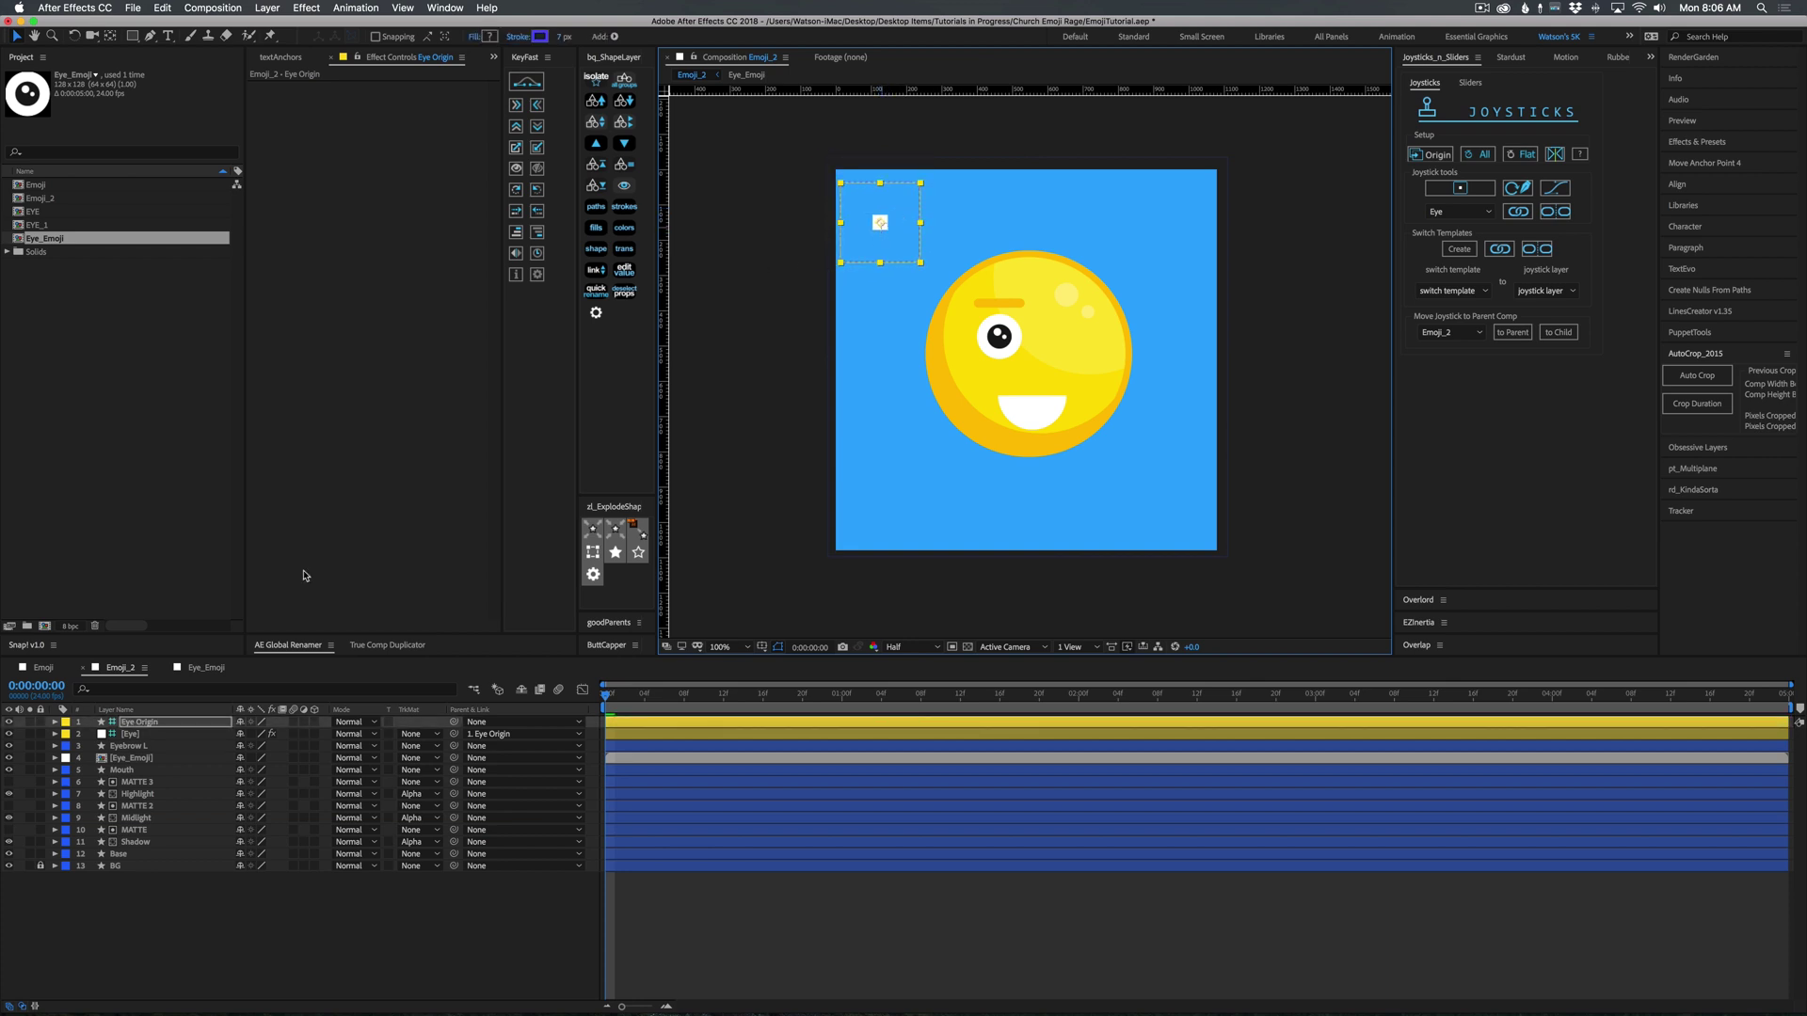
drag(136, 735, 189, 701)
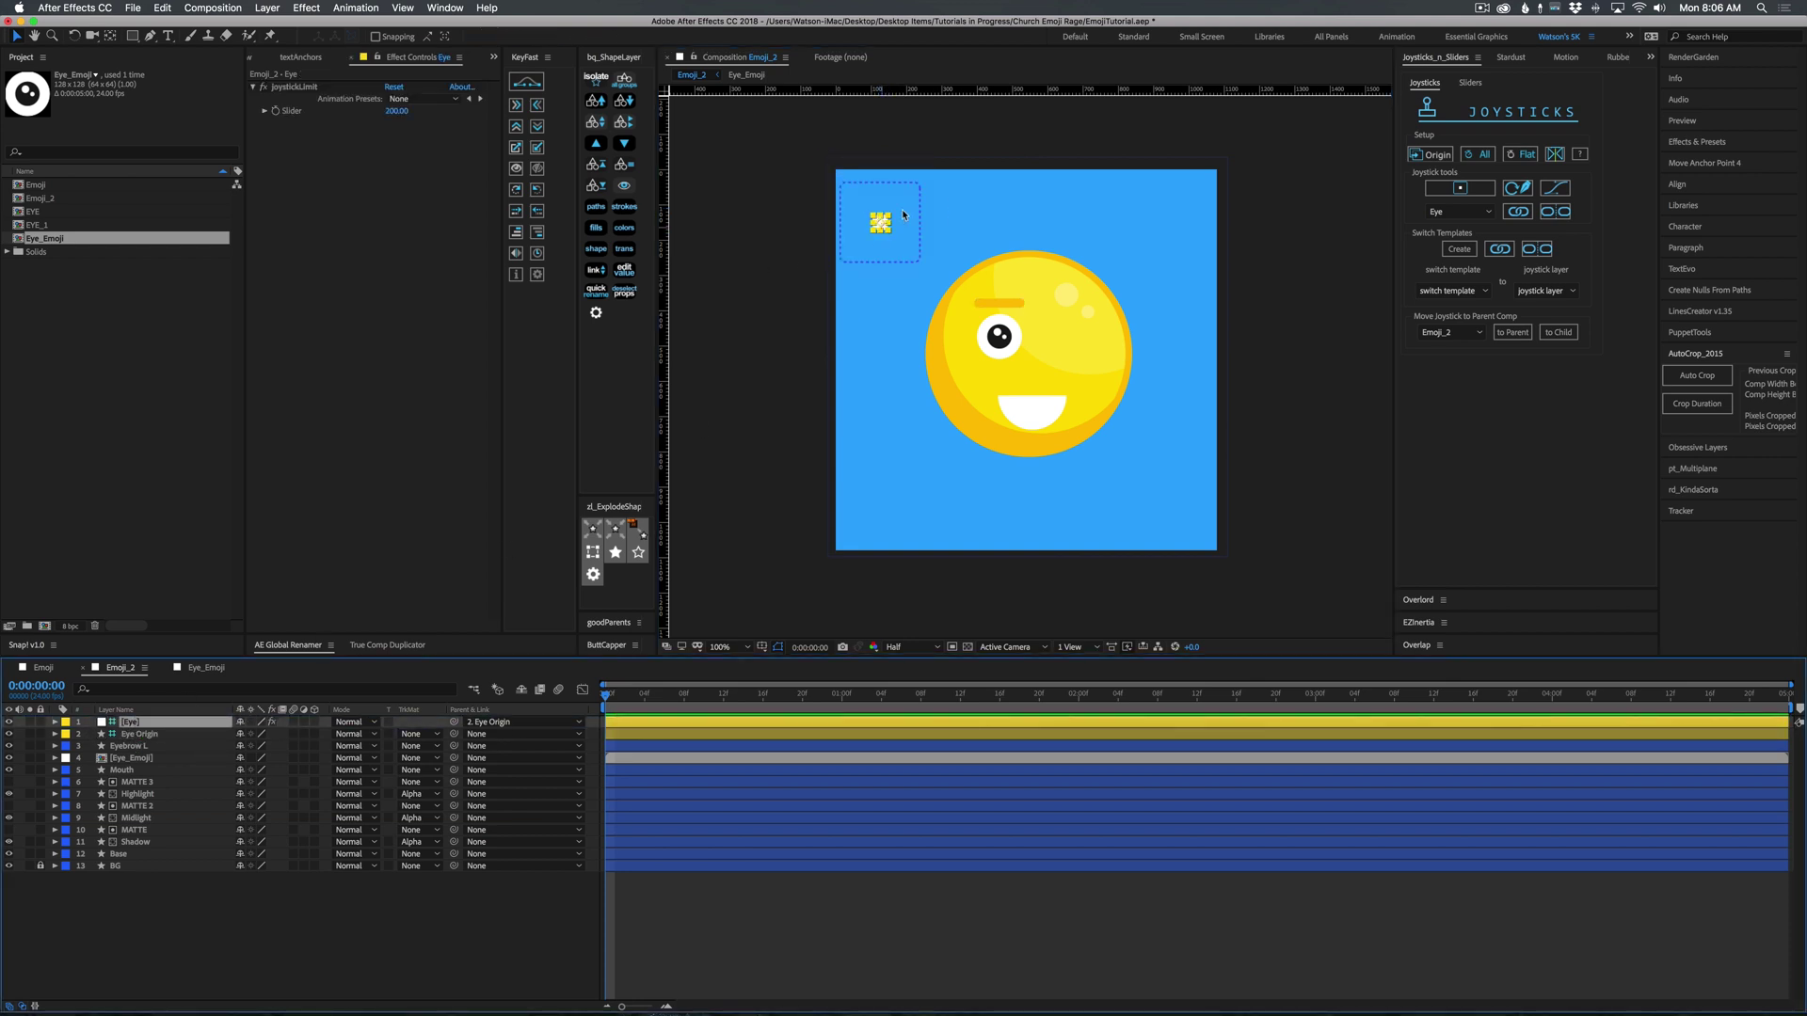
Test the Eye joystick by moving it inside its frame, and undo the movement.
mouse_move(880, 223)
mouse_down()
mouse_move(905, 243)
mouse_move(858, 240)
mouse_move(851, 199)
mouse_move(852, 245)
mouse_move(904, 196)
mouse_move(907, 240)
mouse_move(872, 245)
mouse_move(875, 225)
mouse_up()
key(super+z)
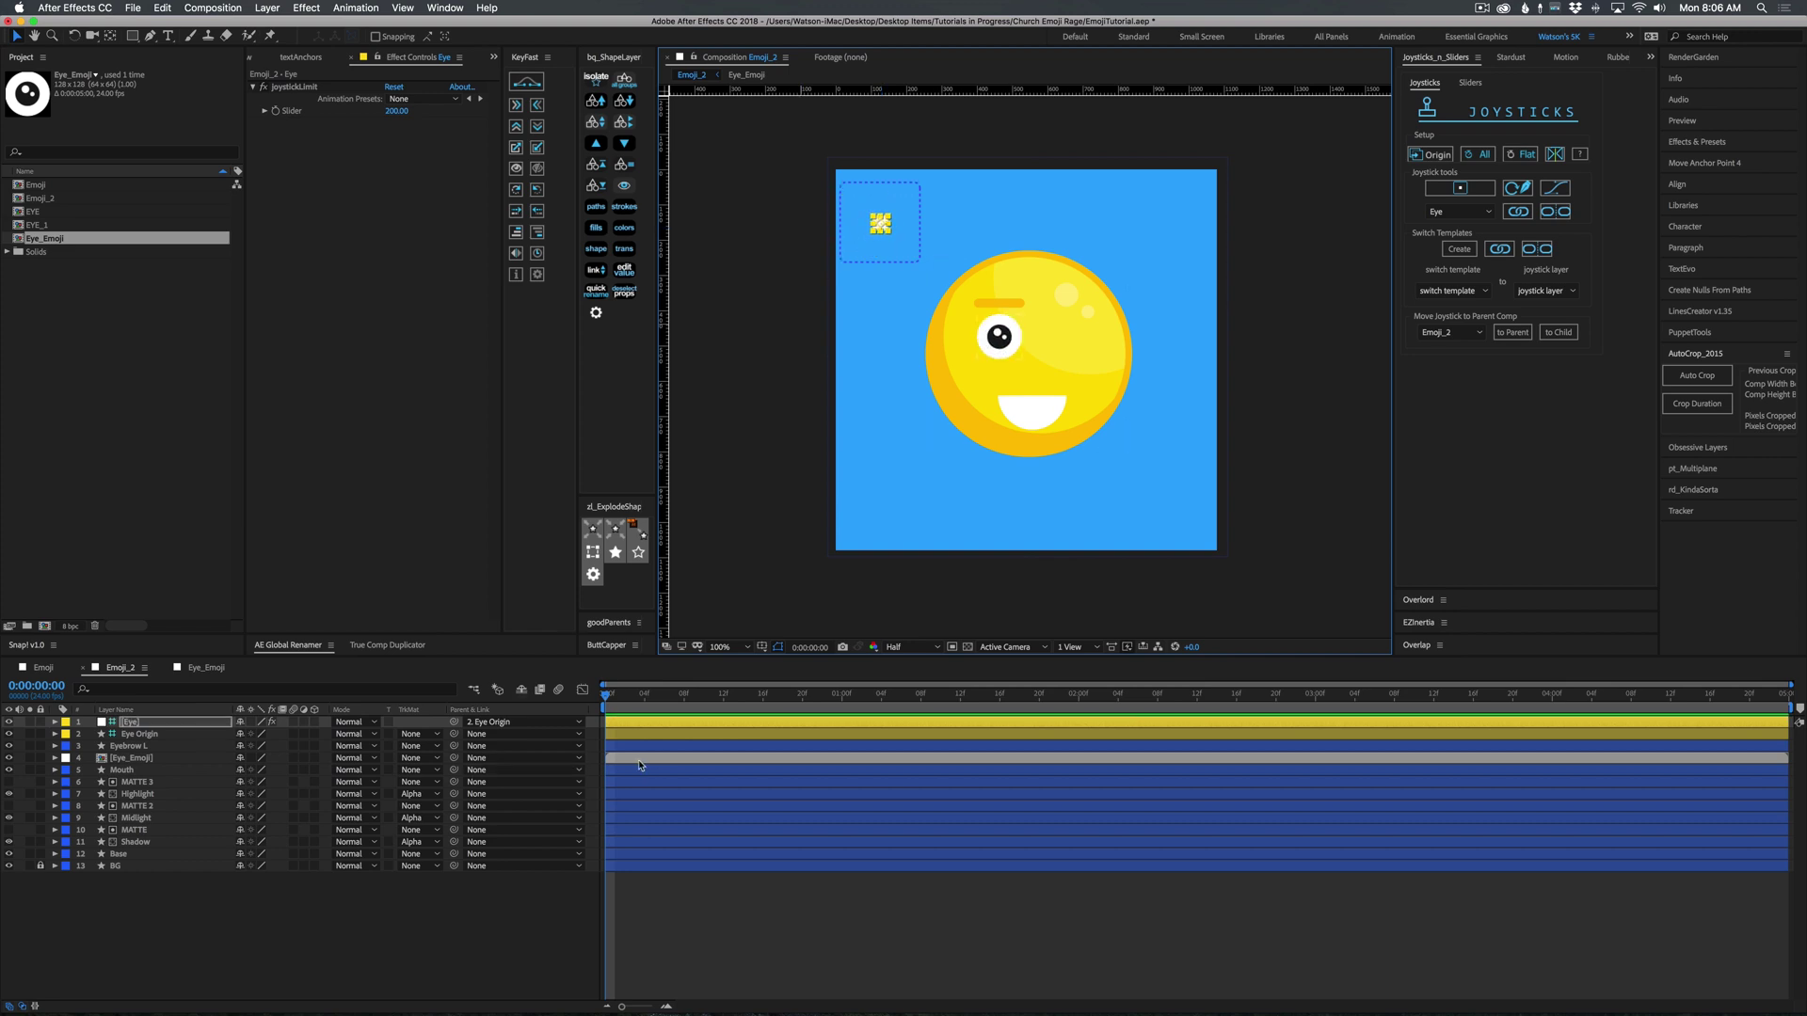
key(super+z)
Duplicate the Eye_Emoji layer and place the copy on the right side of the face, level with the first eye.
click(143, 758)
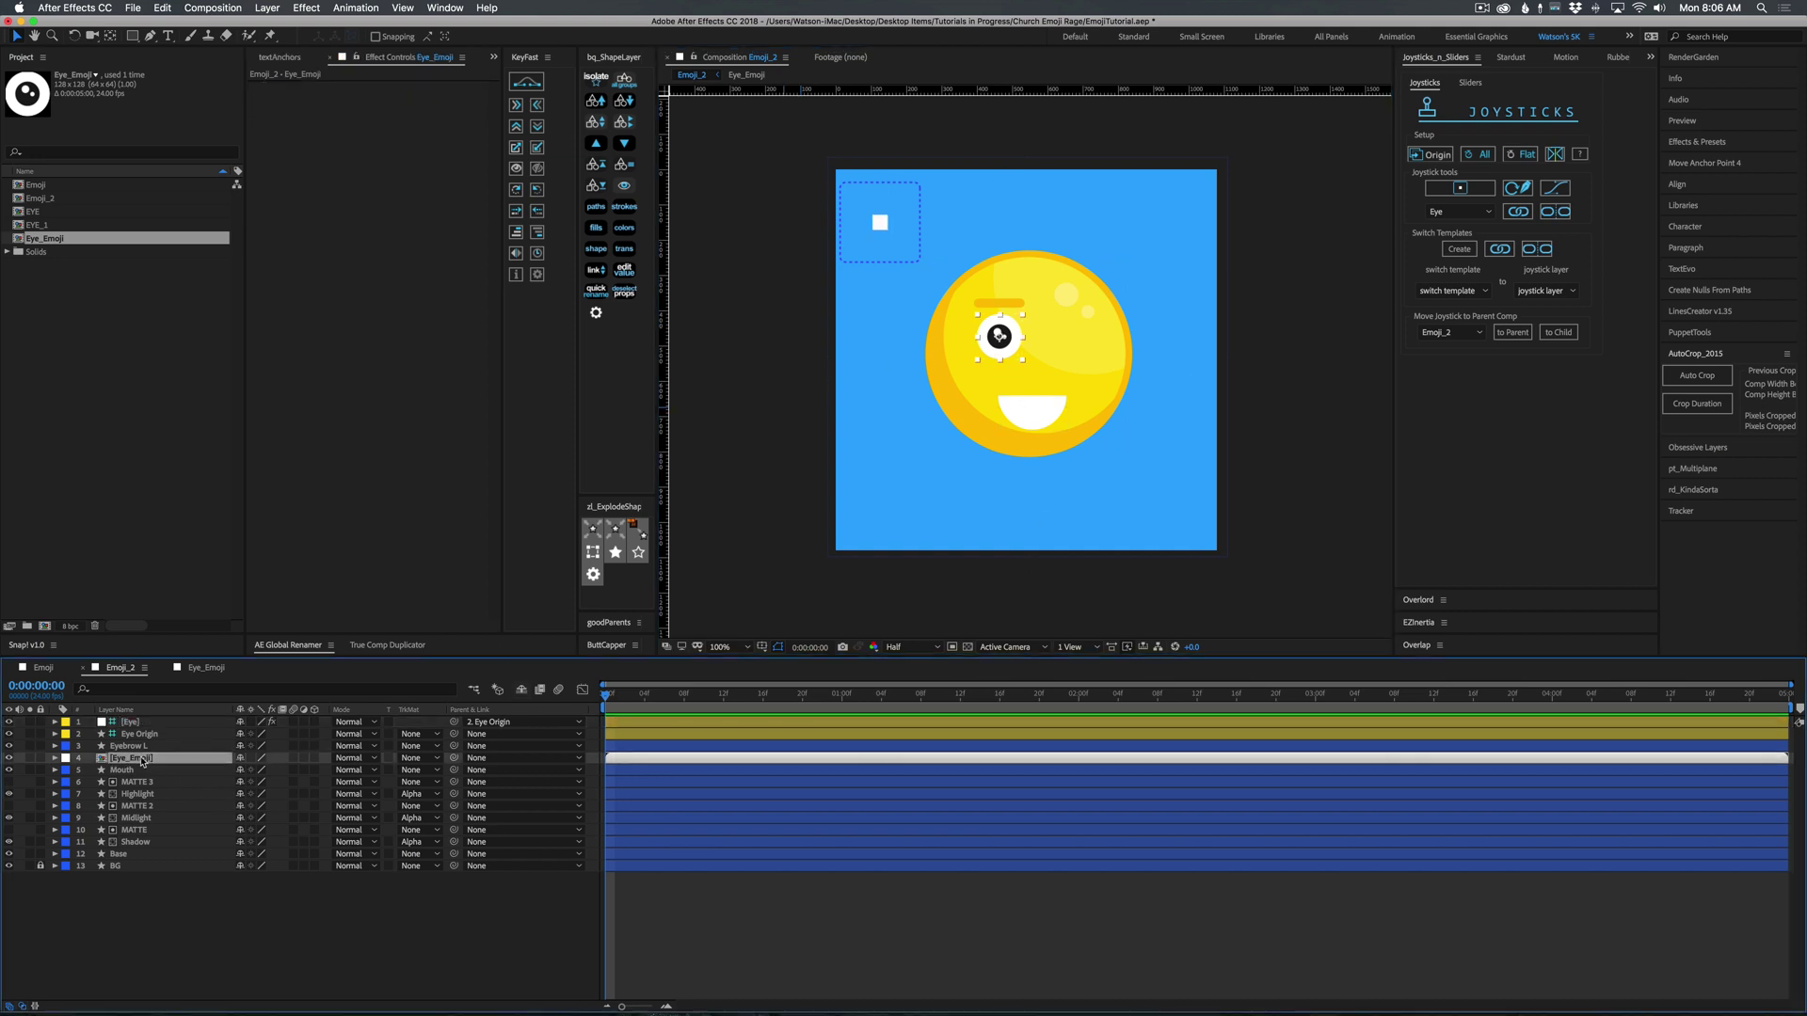
key(ctrl+super+d)
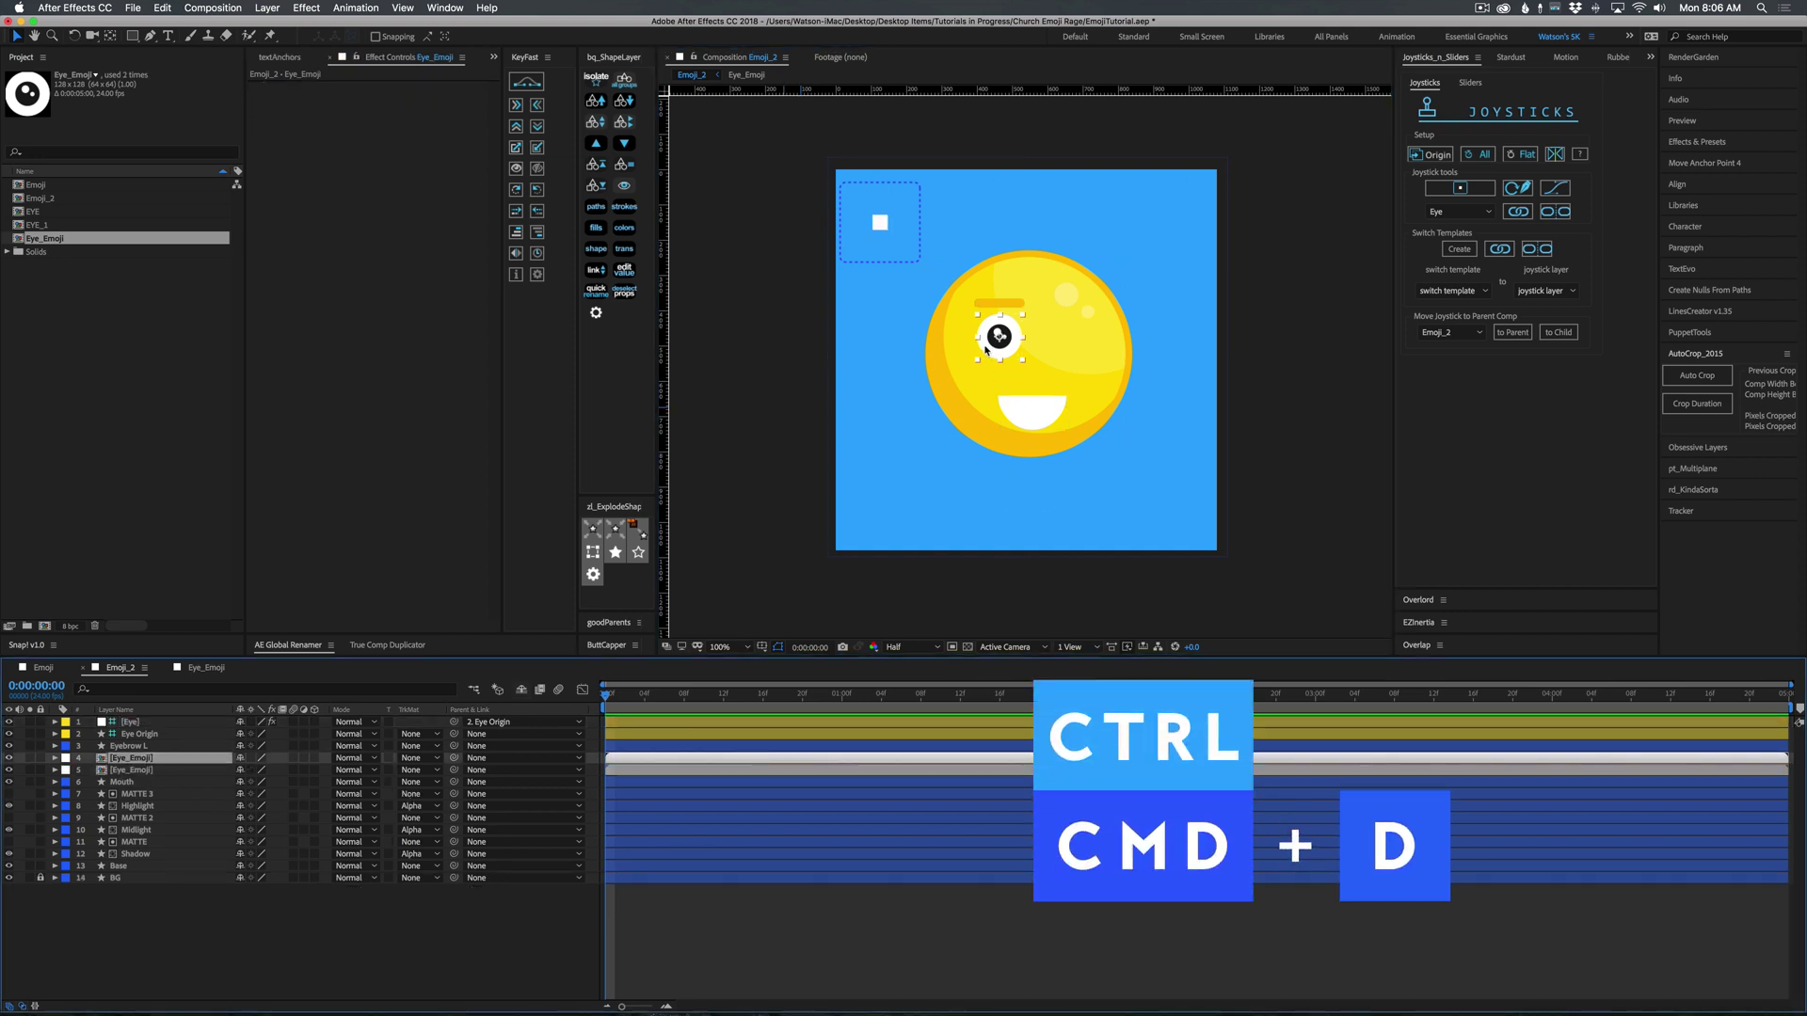
drag(1016, 346, 1070, 348)
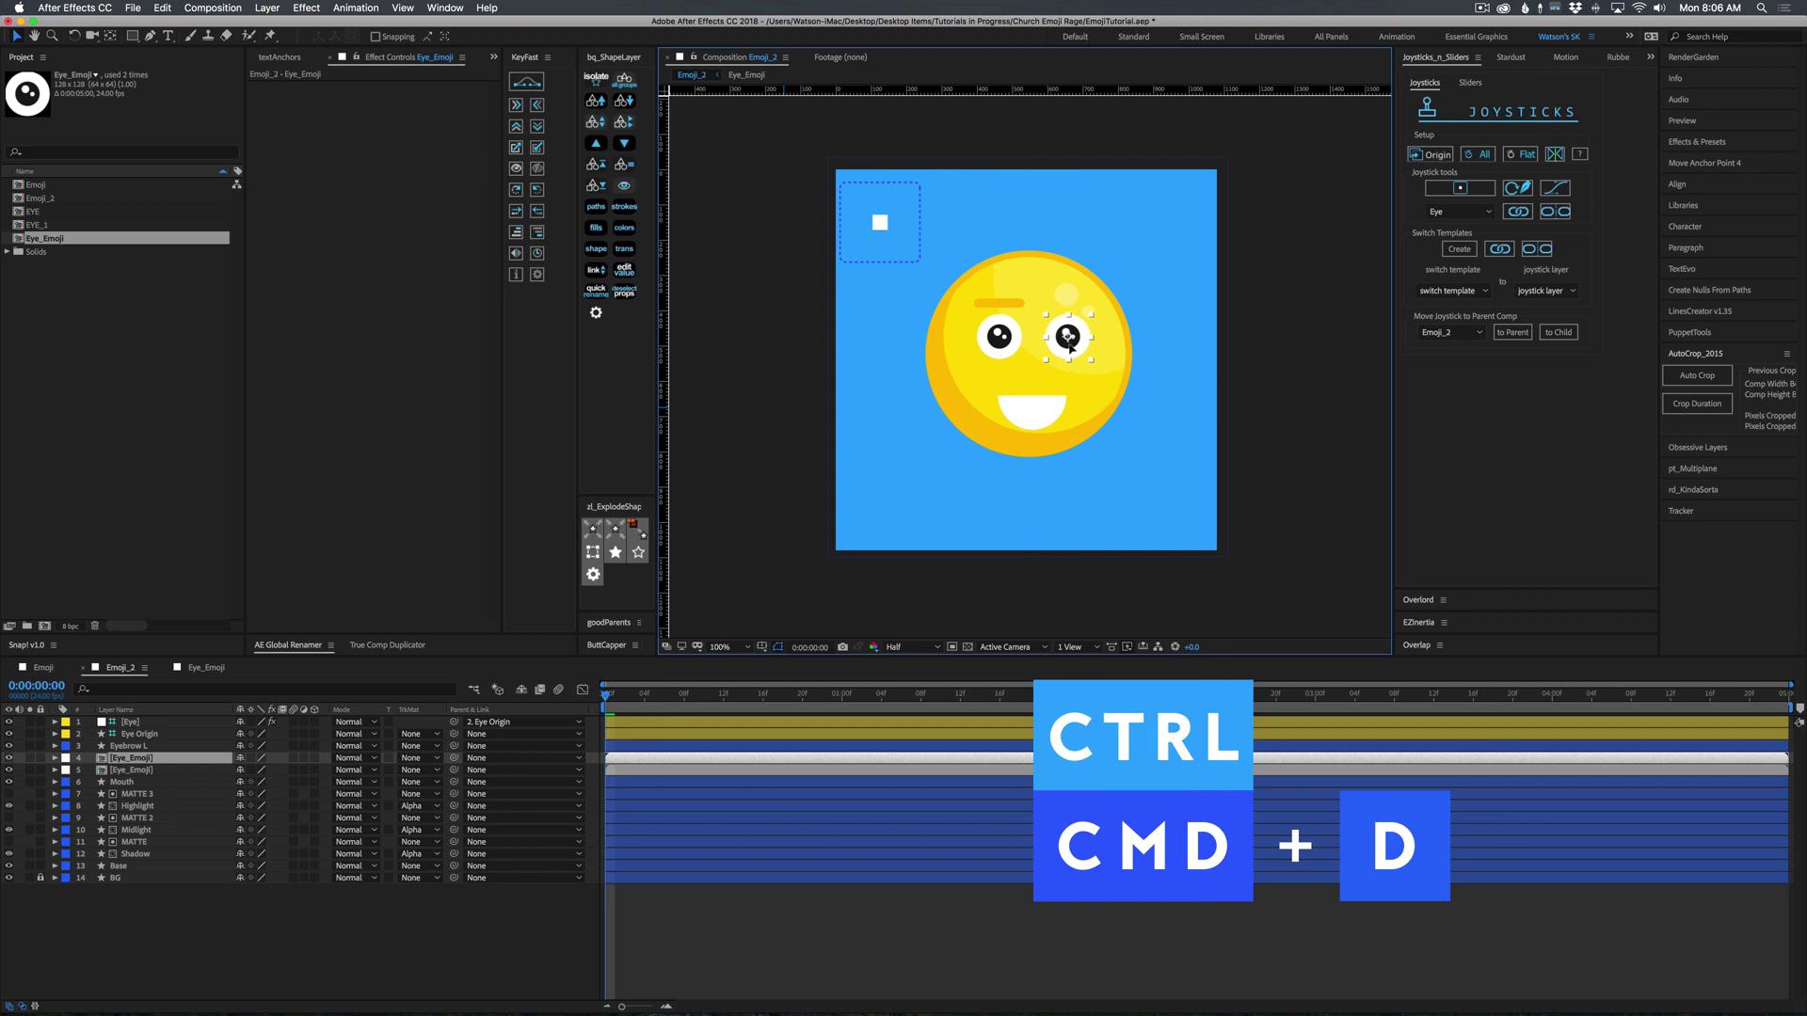
Test both eyes by moving the Eye joystick around, return it to the middle of its frame and deselect it.
click(883, 220)
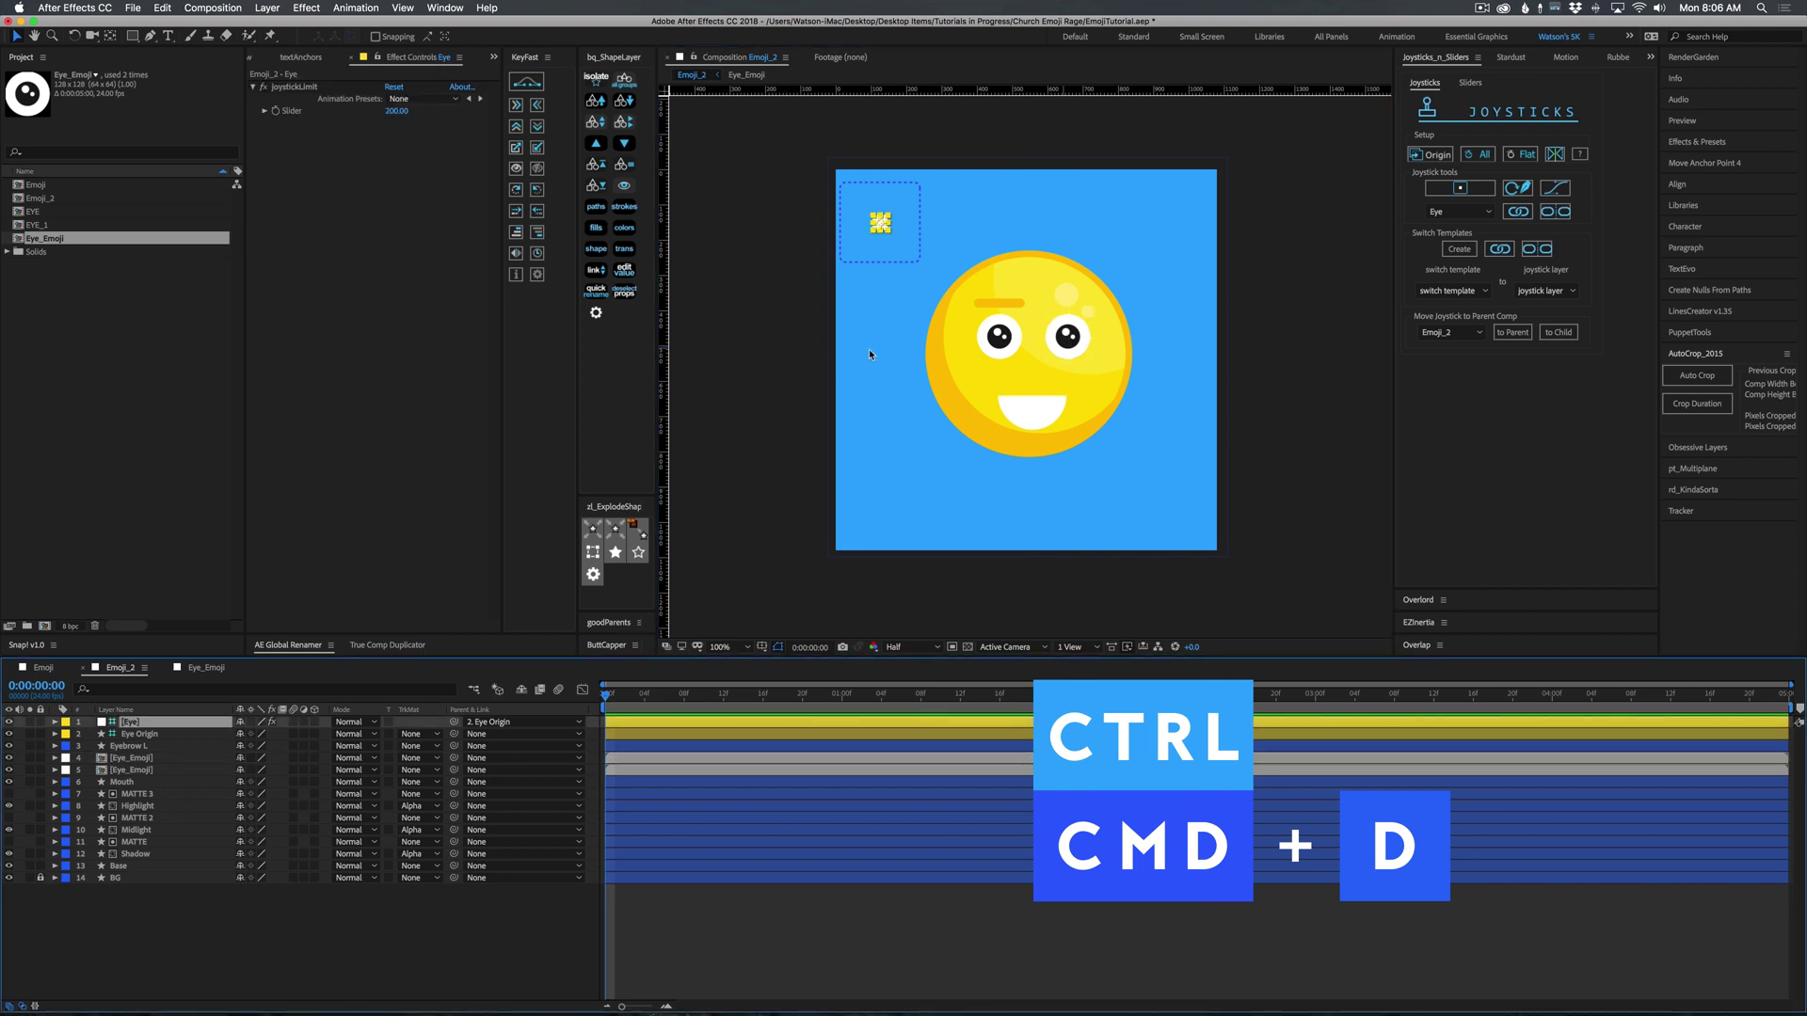
mouse_move(884, 221)
mouse_down()
mouse_move(911, 224)
mouse_move(857, 232)
mouse_move(908, 194)
mouse_move(912, 242)
mouse_move(860, 211)
mouse_move(882, 239)
mouse_move(908, 199)
mouse_move(910, 242)
mouse_move(876, 225)
mouse_up()
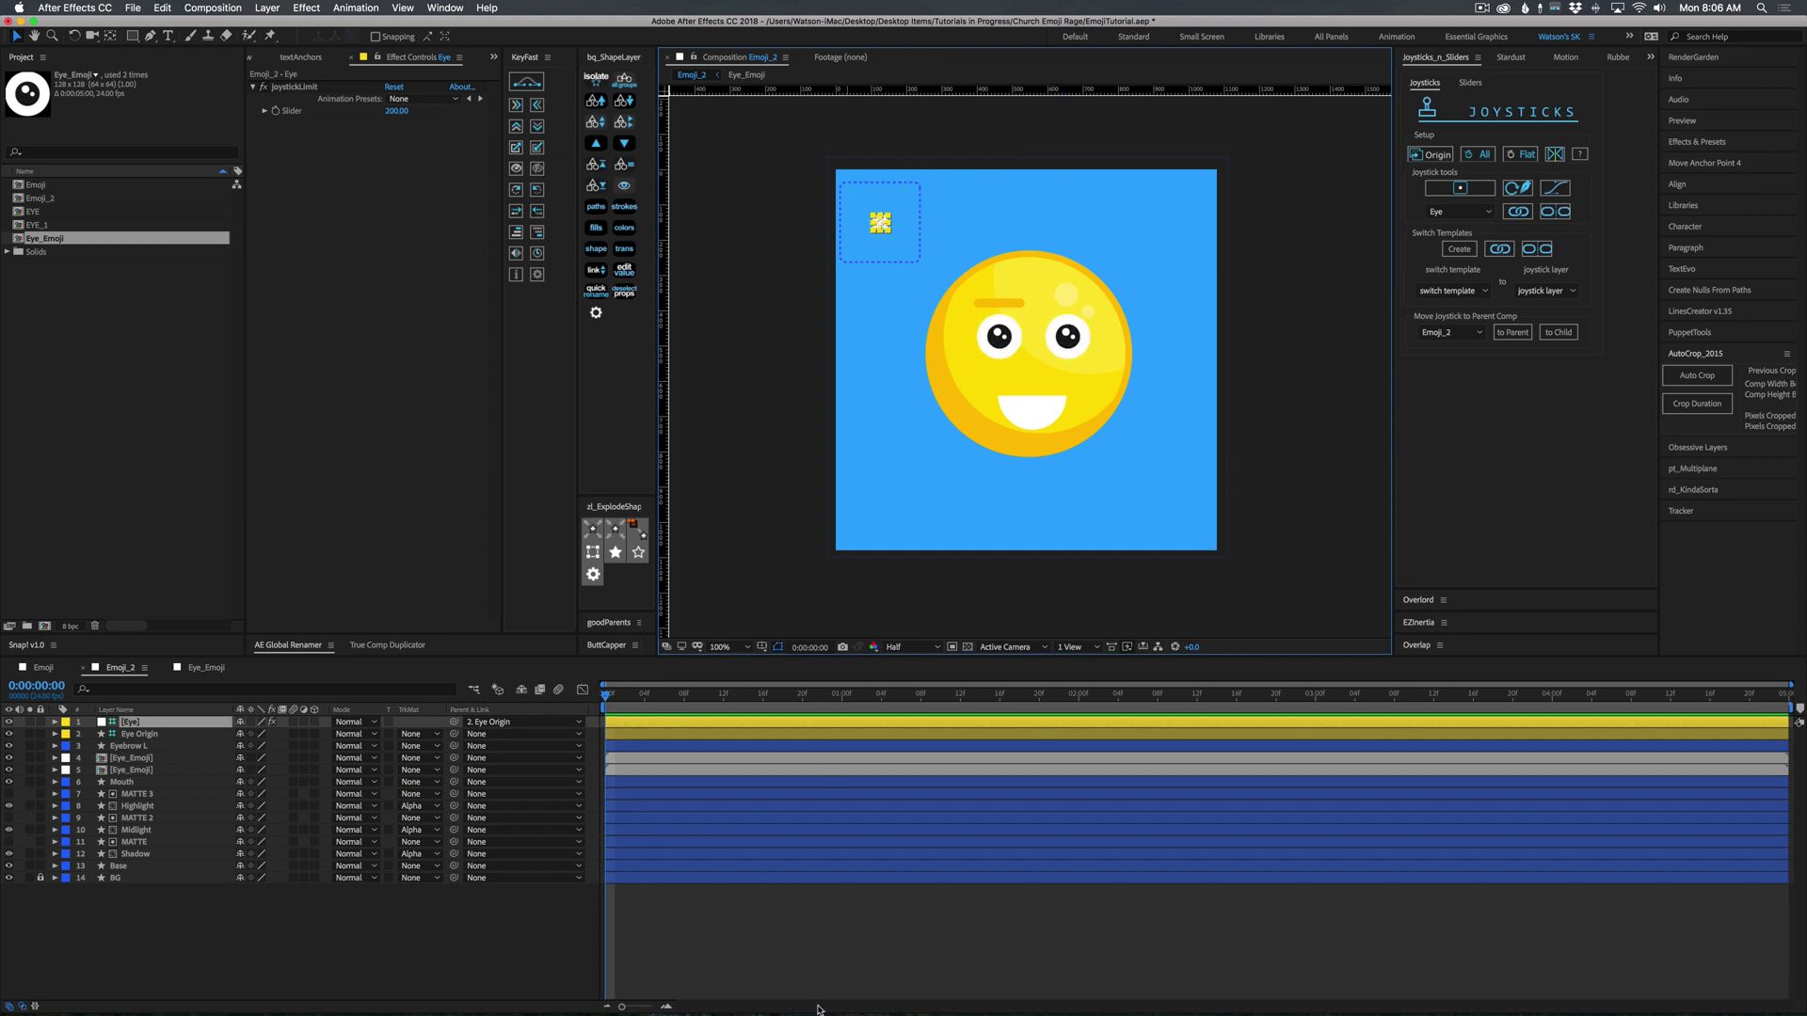
click(822, 921)
Nudge Eyebrow L down closer to its eye and shorten it to about the eye's width.
click(1009, 302)
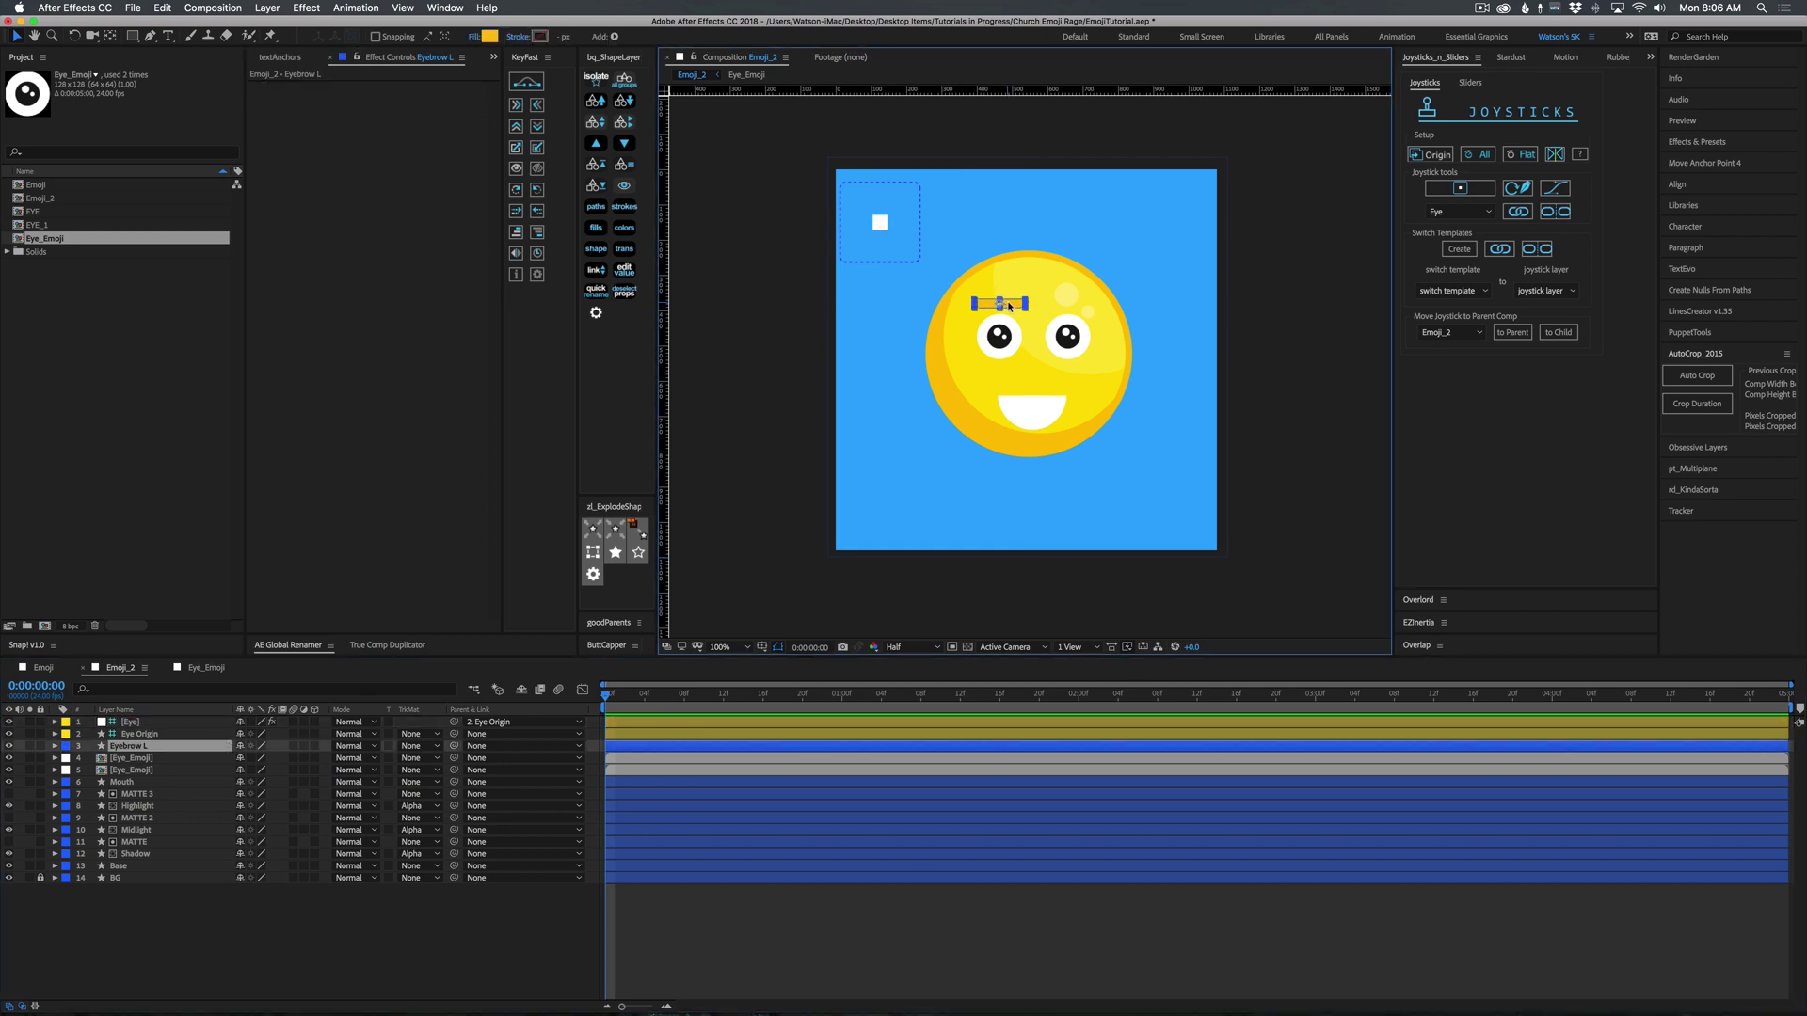
key(period)
key(Down)
key(Down)
key(Down)
key(Return)
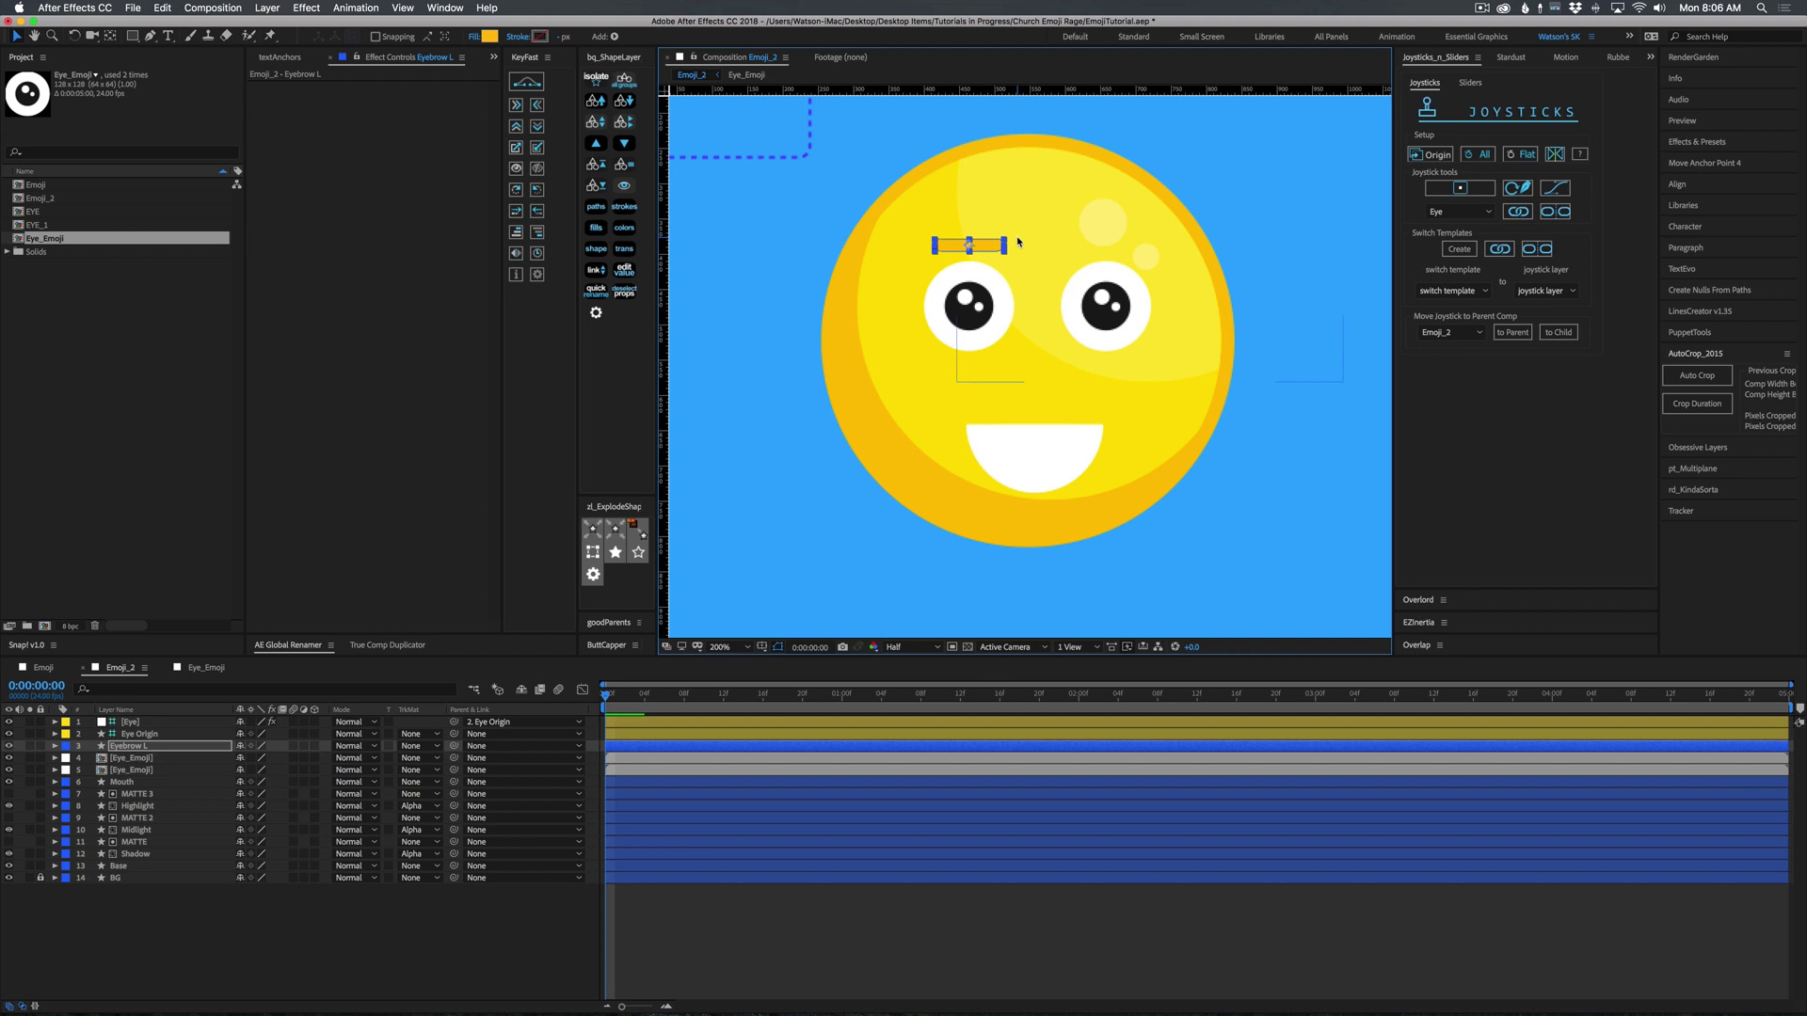
drag(1019, 241, 1011, 244)
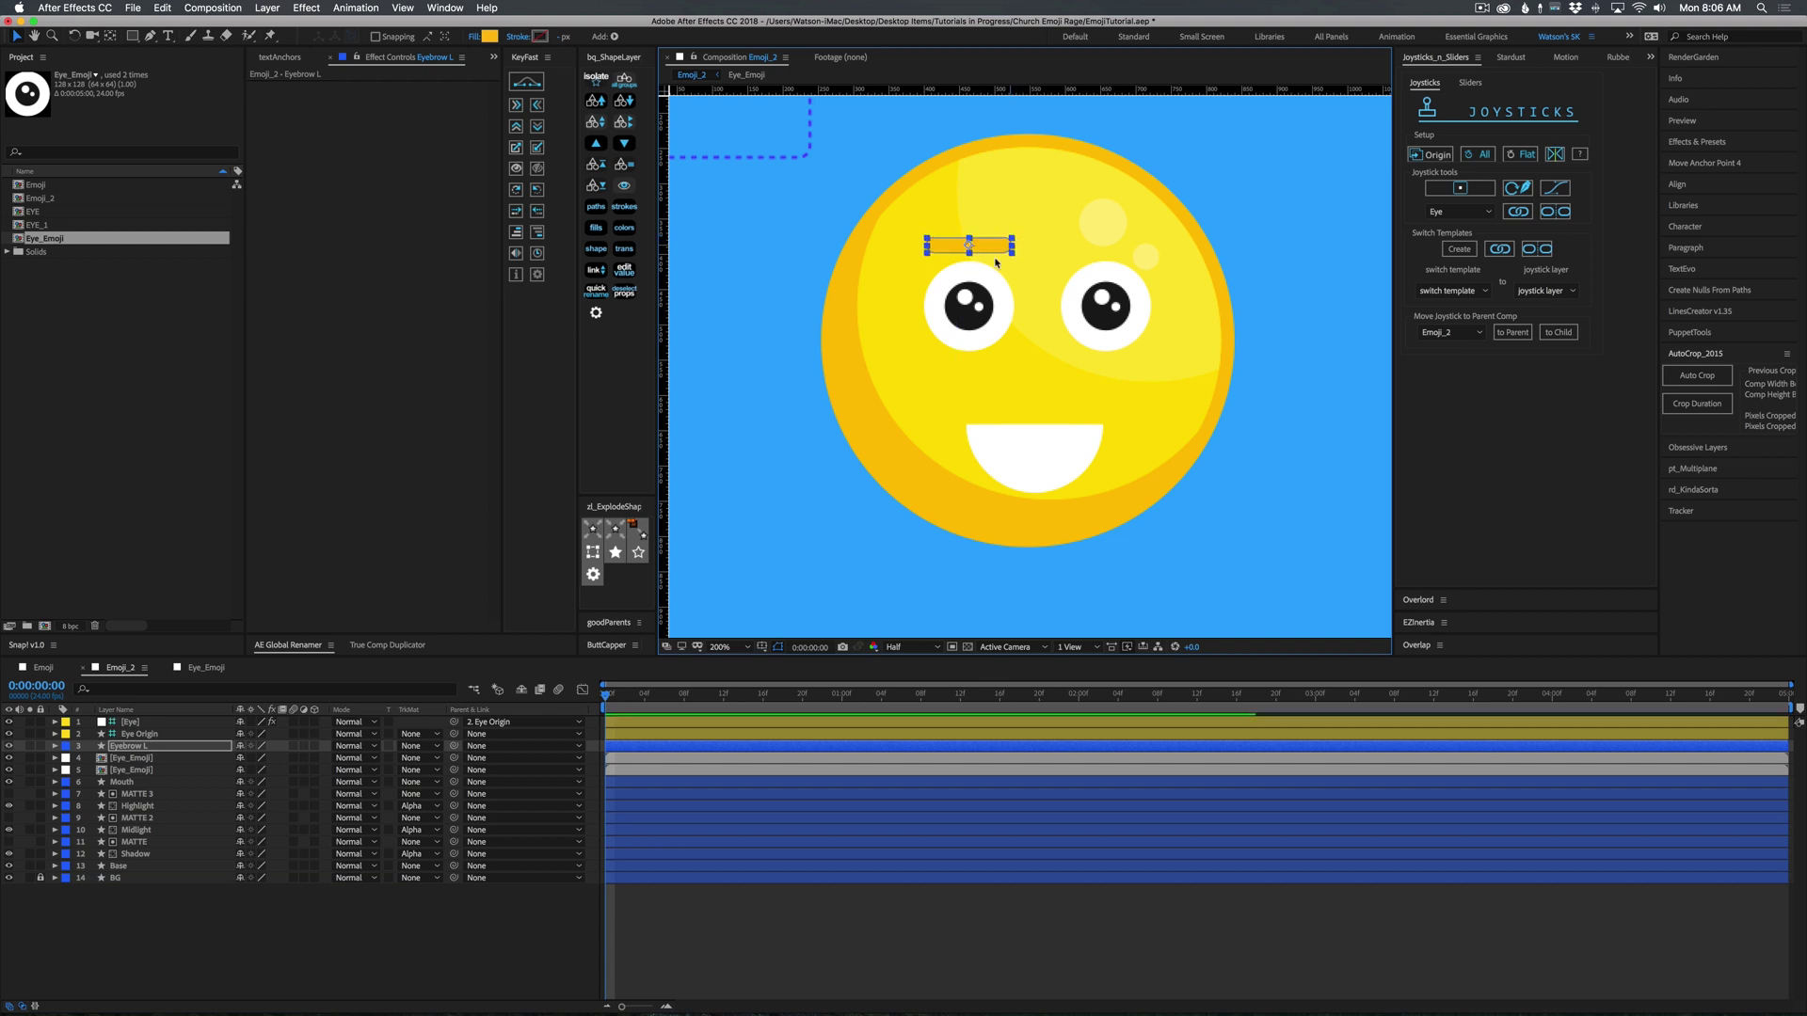
Duplicate Eyebrow L, rename the copy Eyebrow R and position it above the right-hand eye.
key(ctrl+super+d)
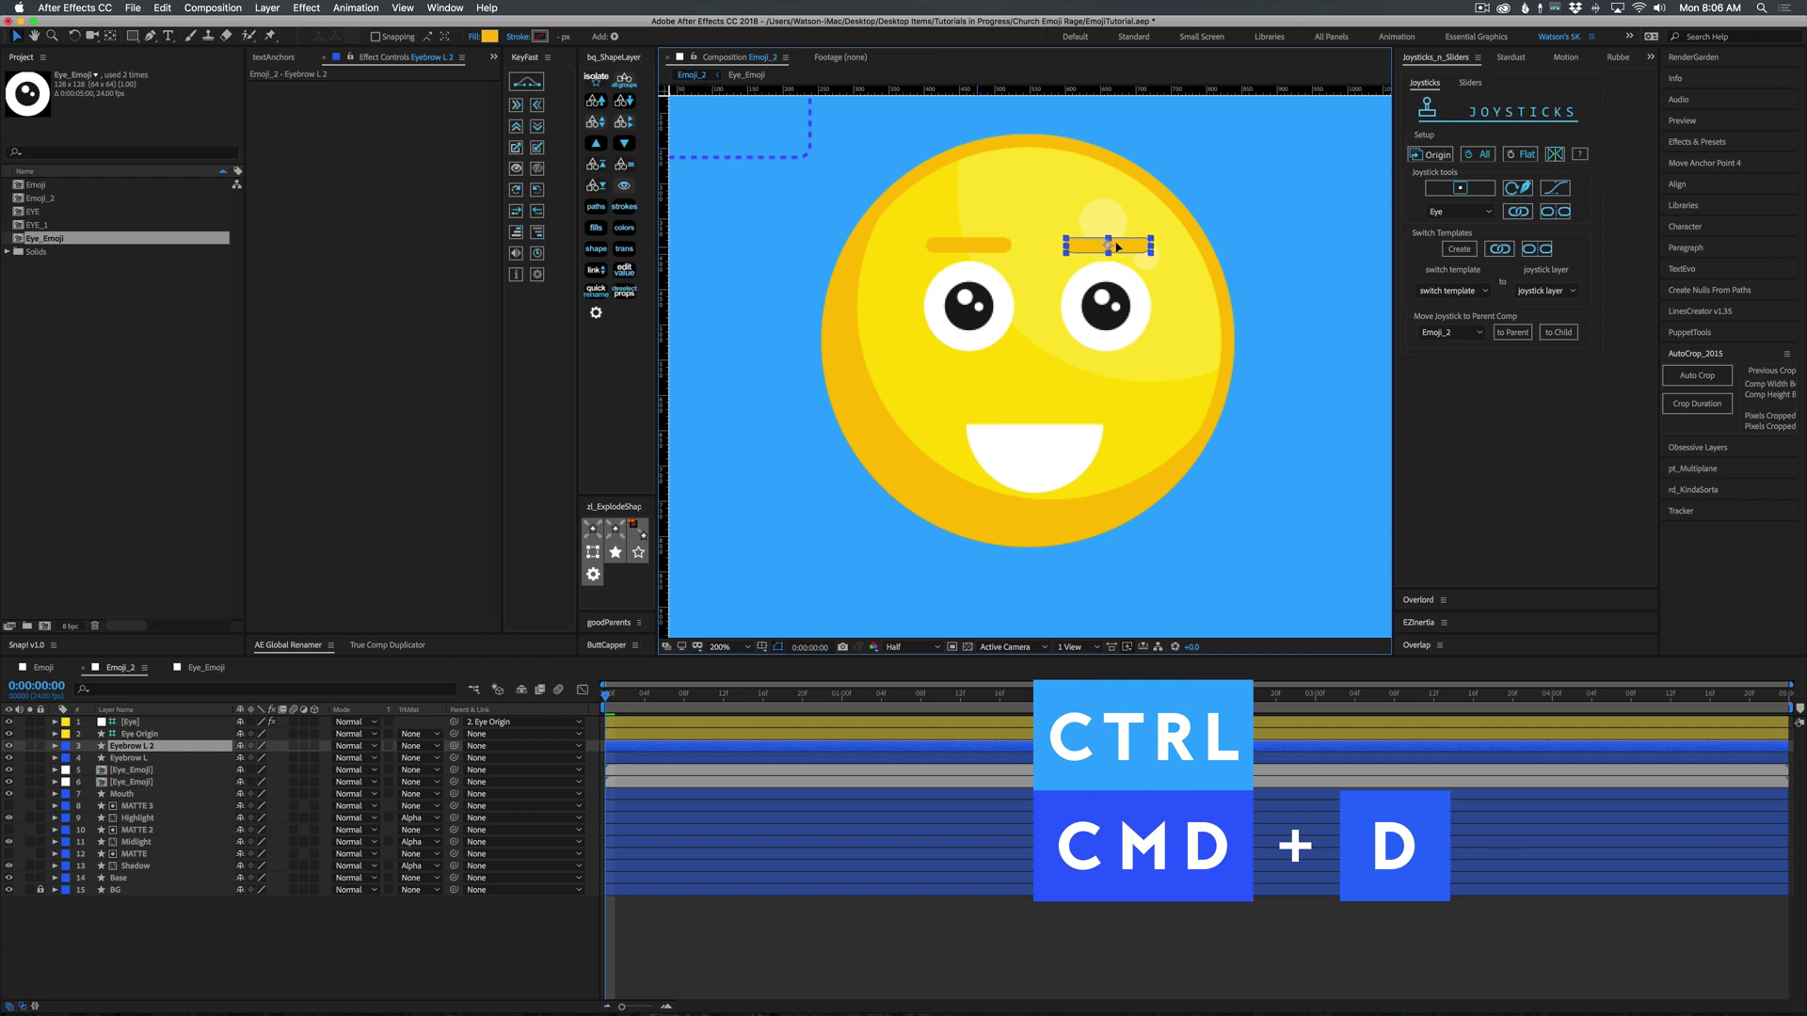
click(146, 747)
key(Return)
key(Right)
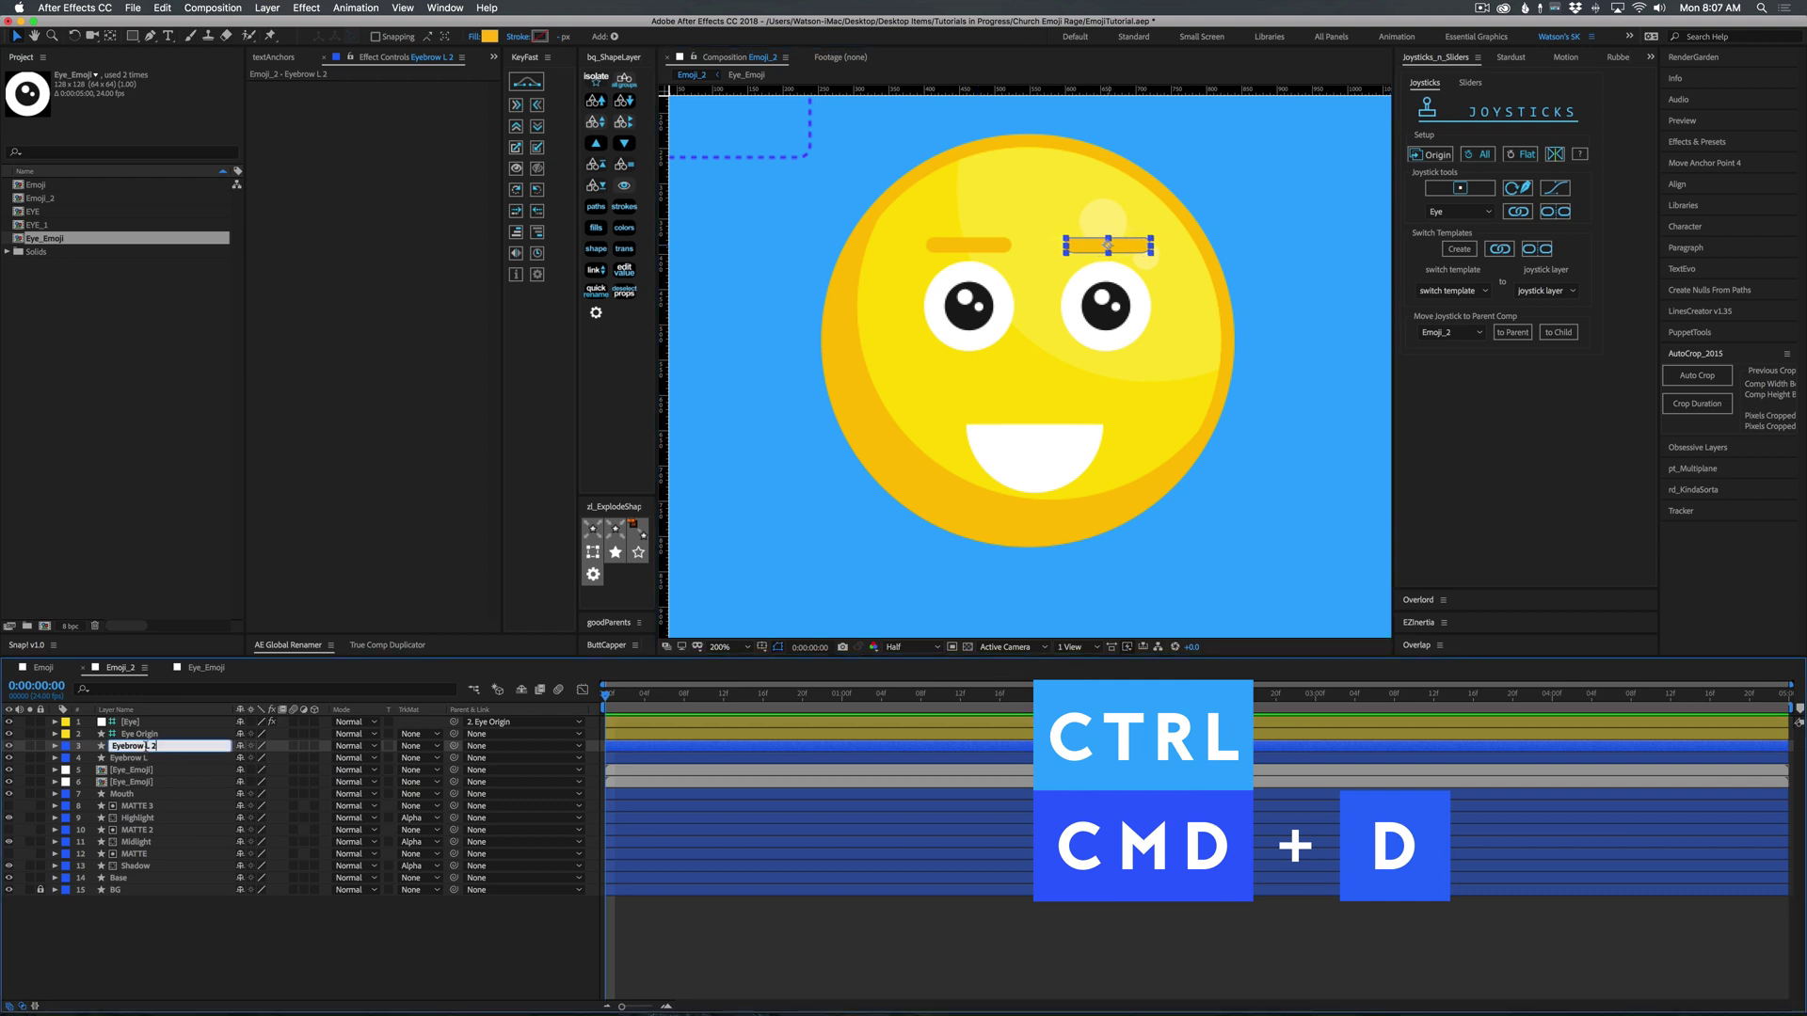
text(R)
key(Return)
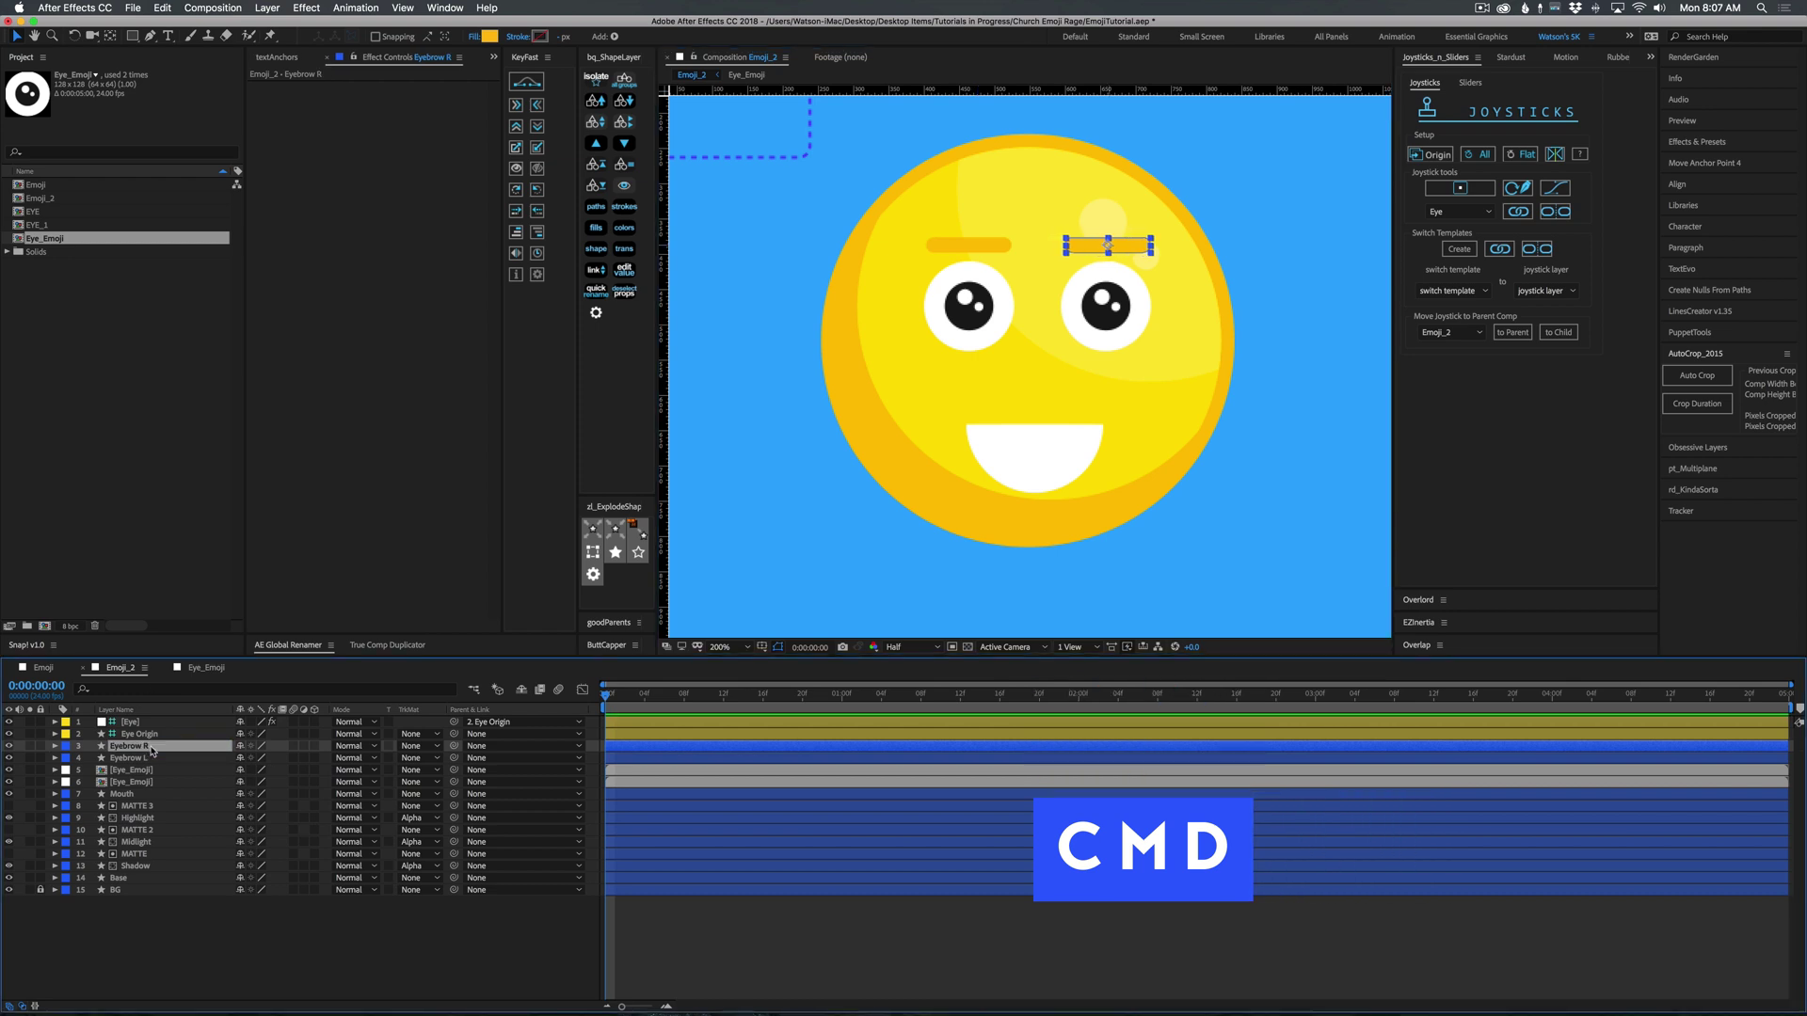
click(224, 939)
click(1112, 244)
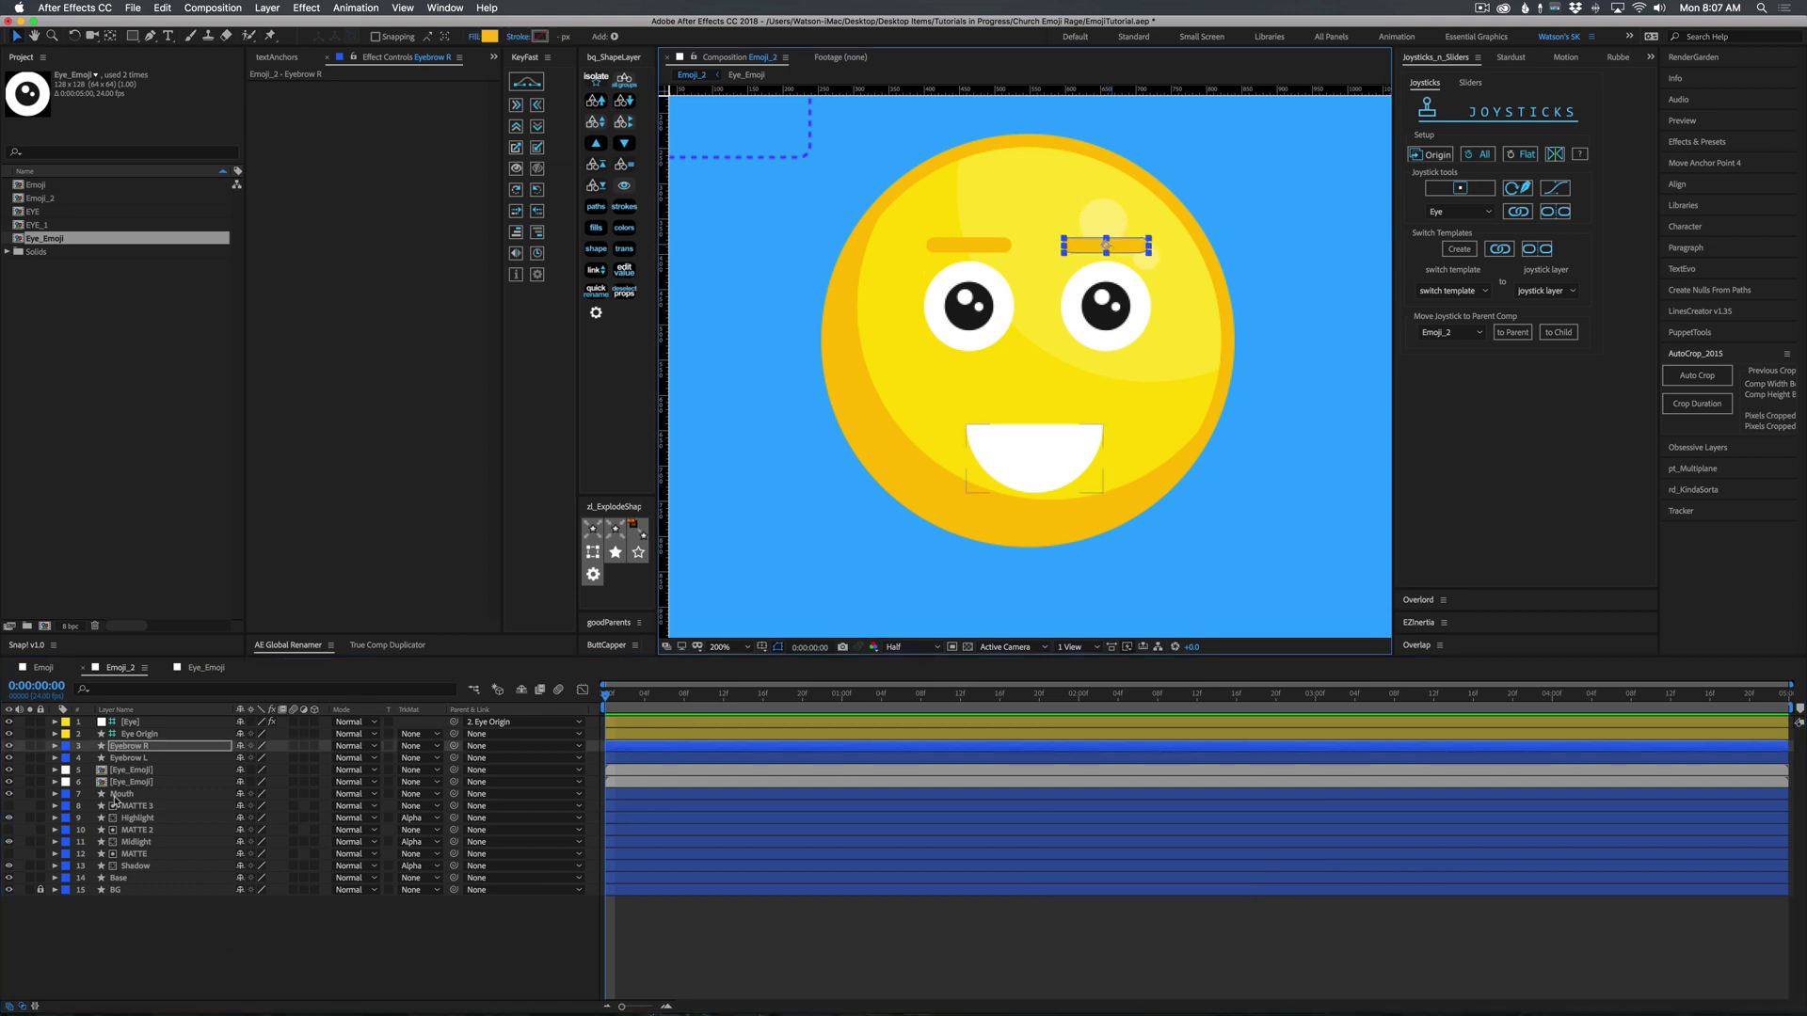
Add a null object directly above the Eyebrow R layer and name it Eyebrow Control.
click(139, 758)
click(141, 748)
click(142, 735)
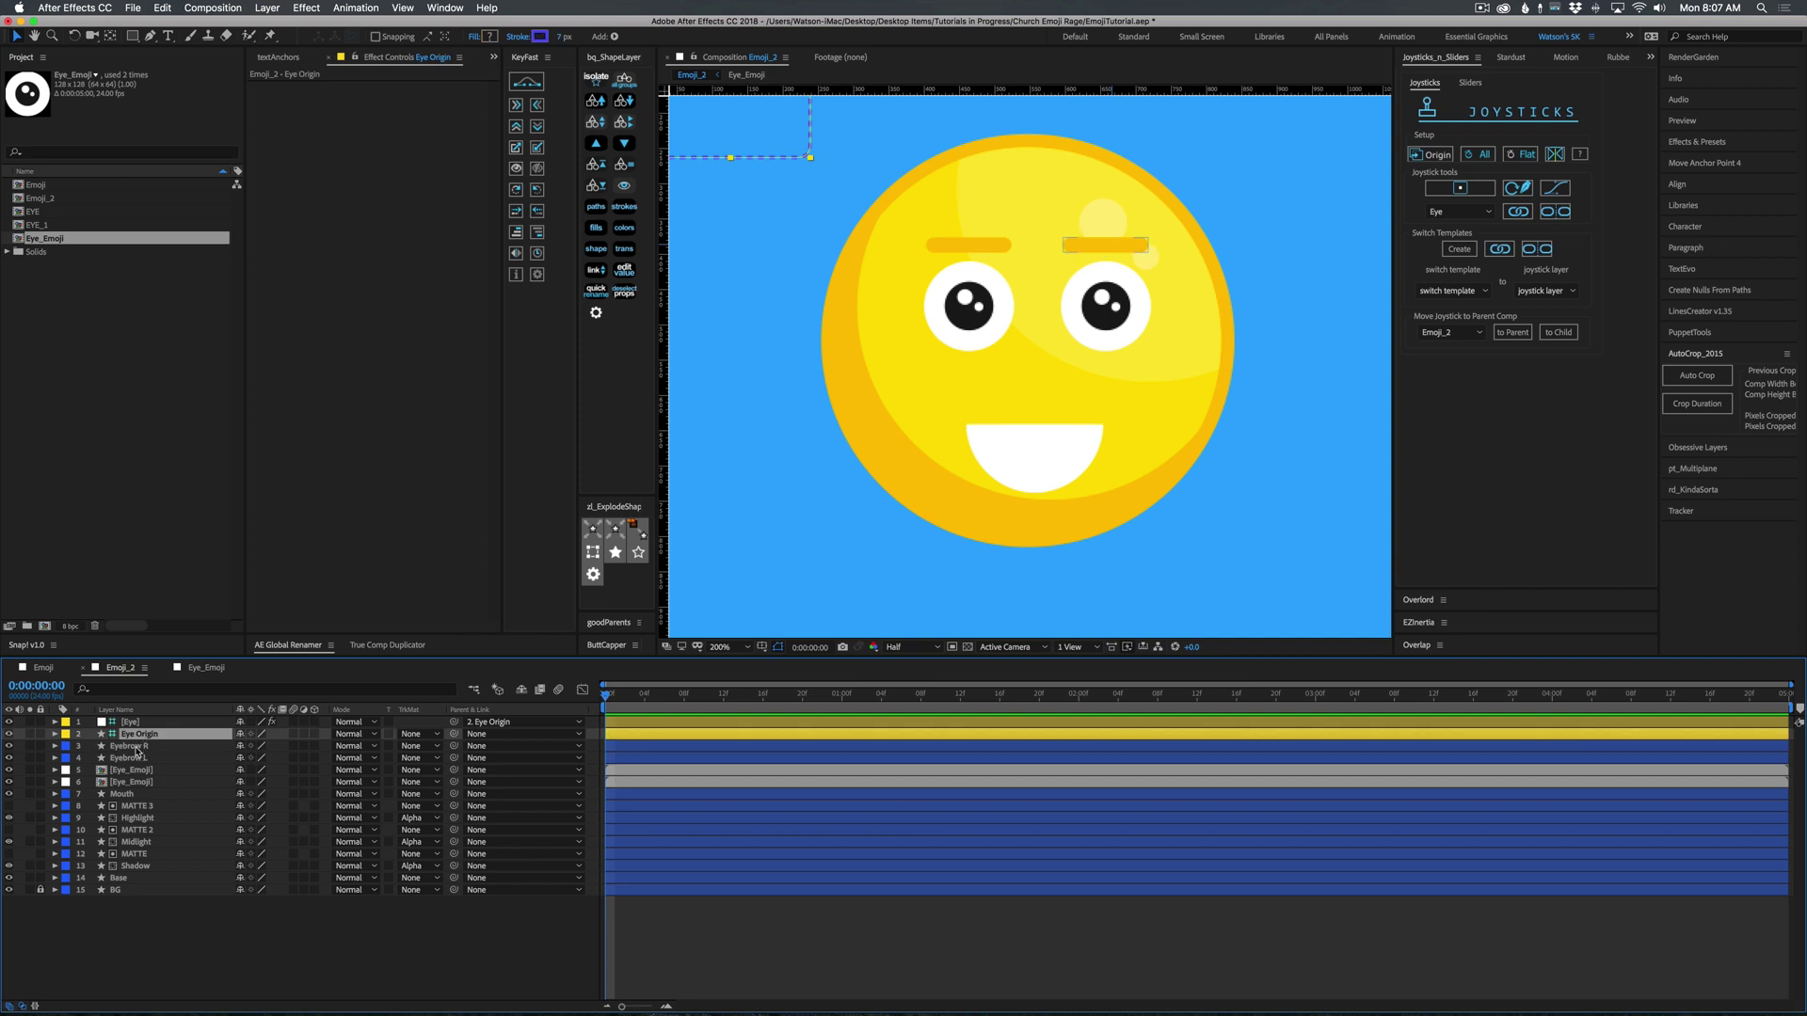
click(143, 747)
key(super+alt+shift+y)
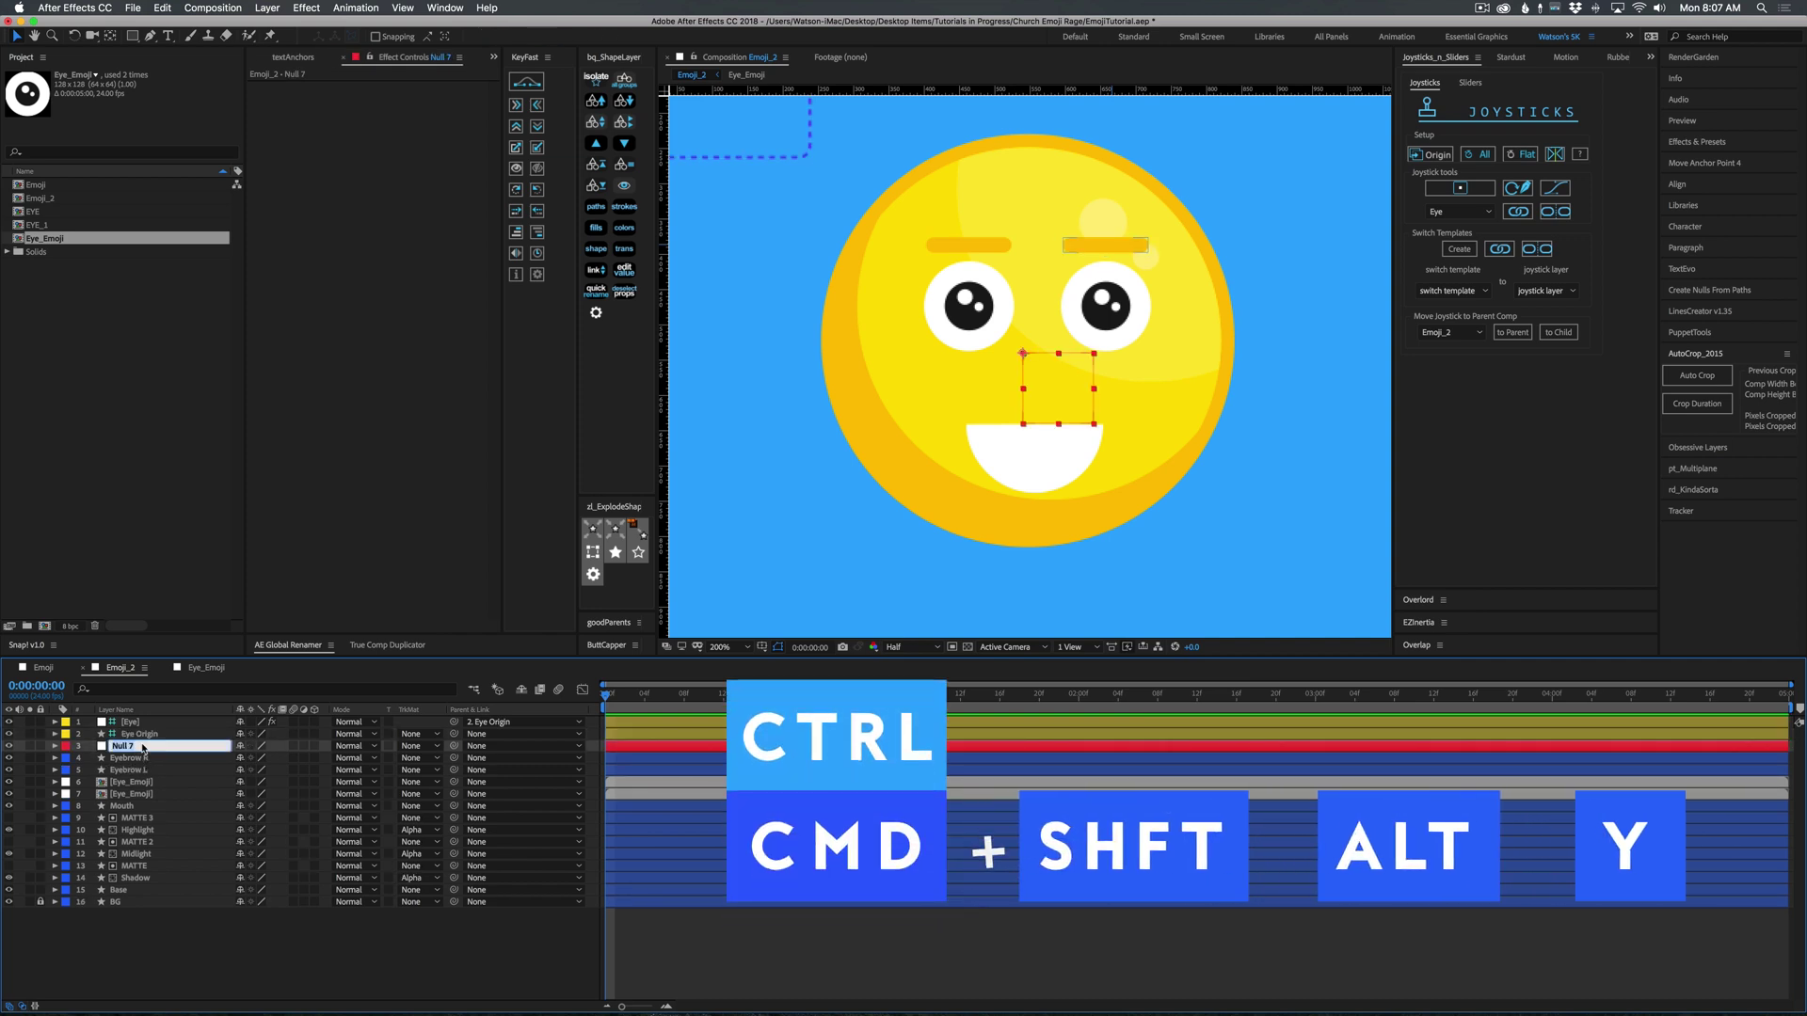
key(Return)
text(Eyebrow)
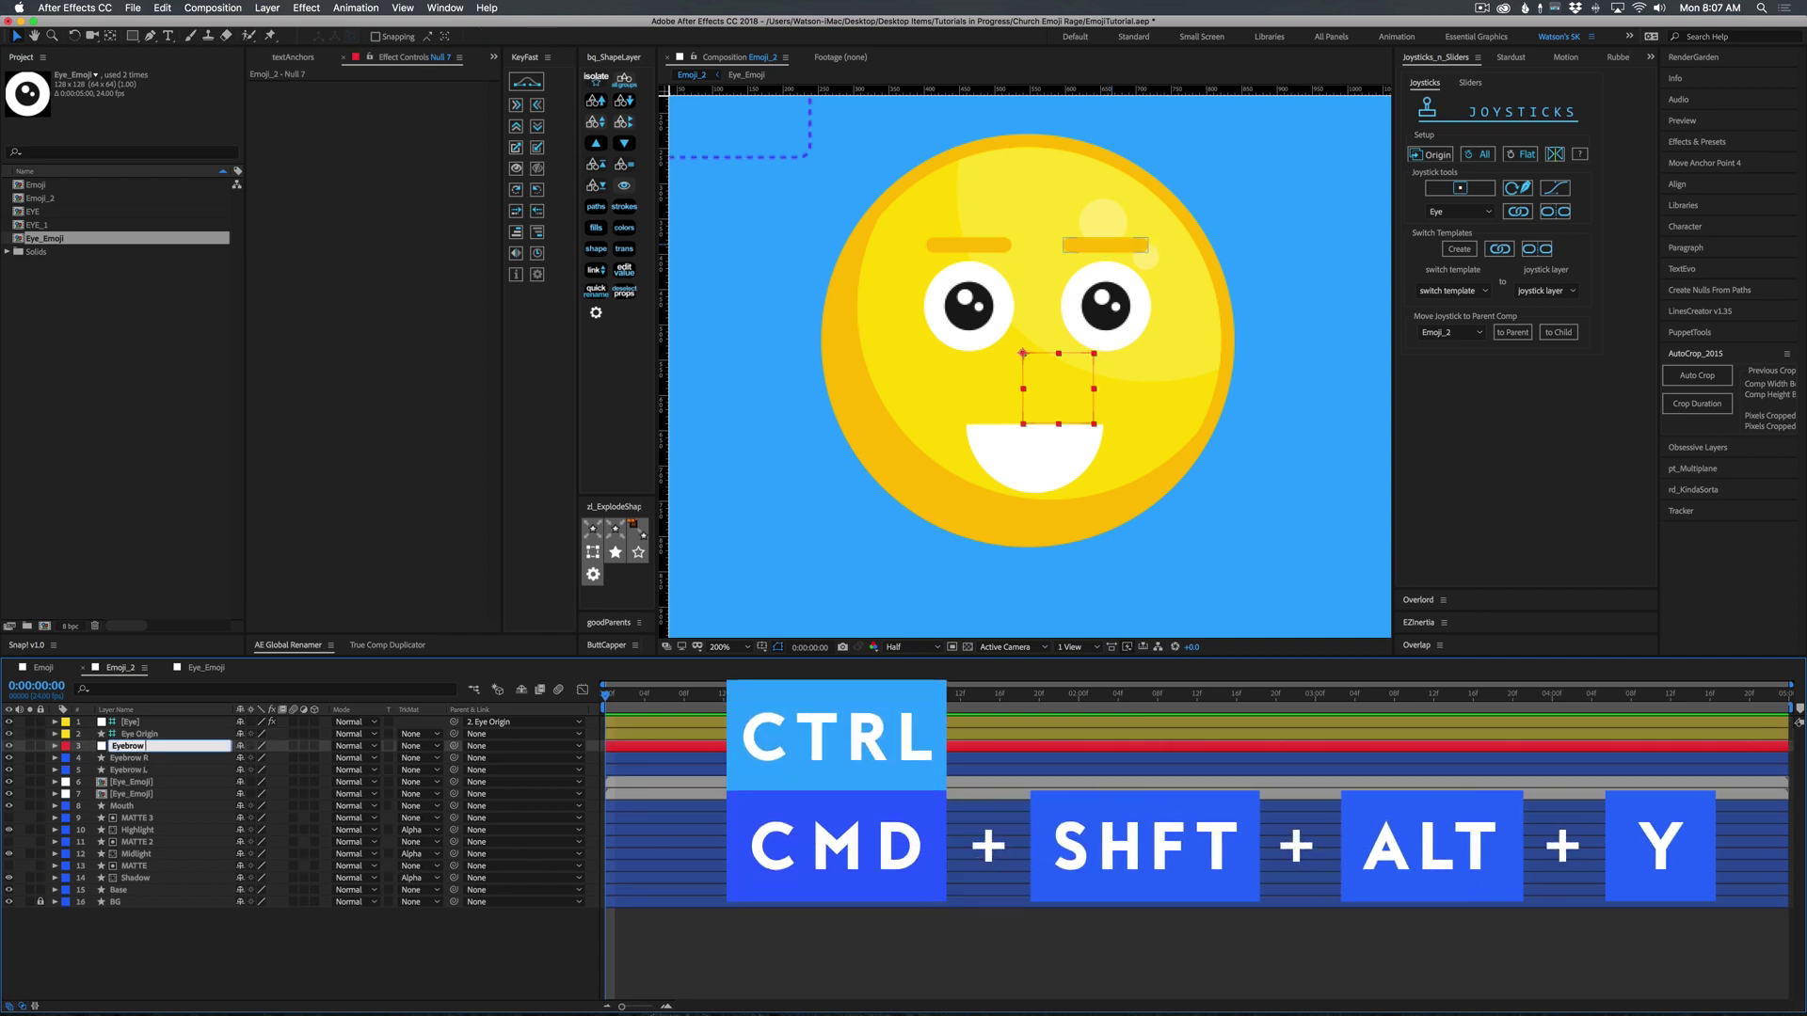
text( Control)
key(Return)
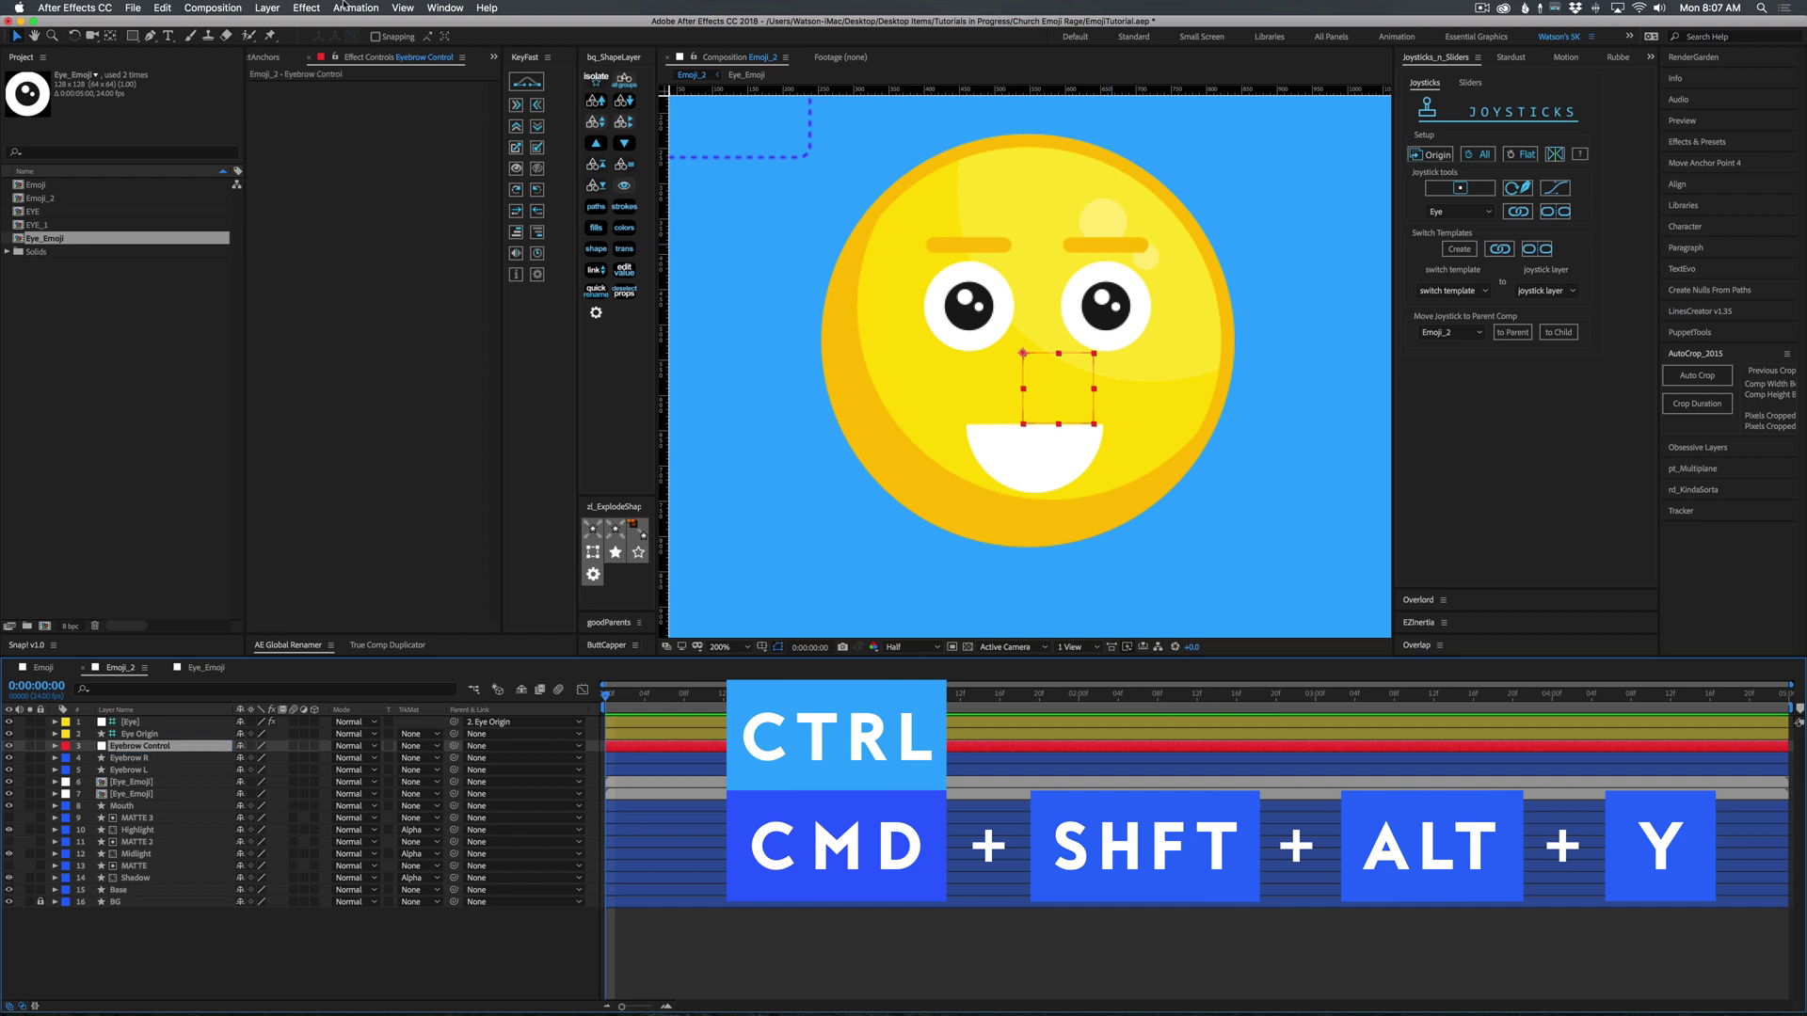
Add a Slider Control effect to the Eyebrow Control null and name it Eyebrow L Position.
click(307, 7)
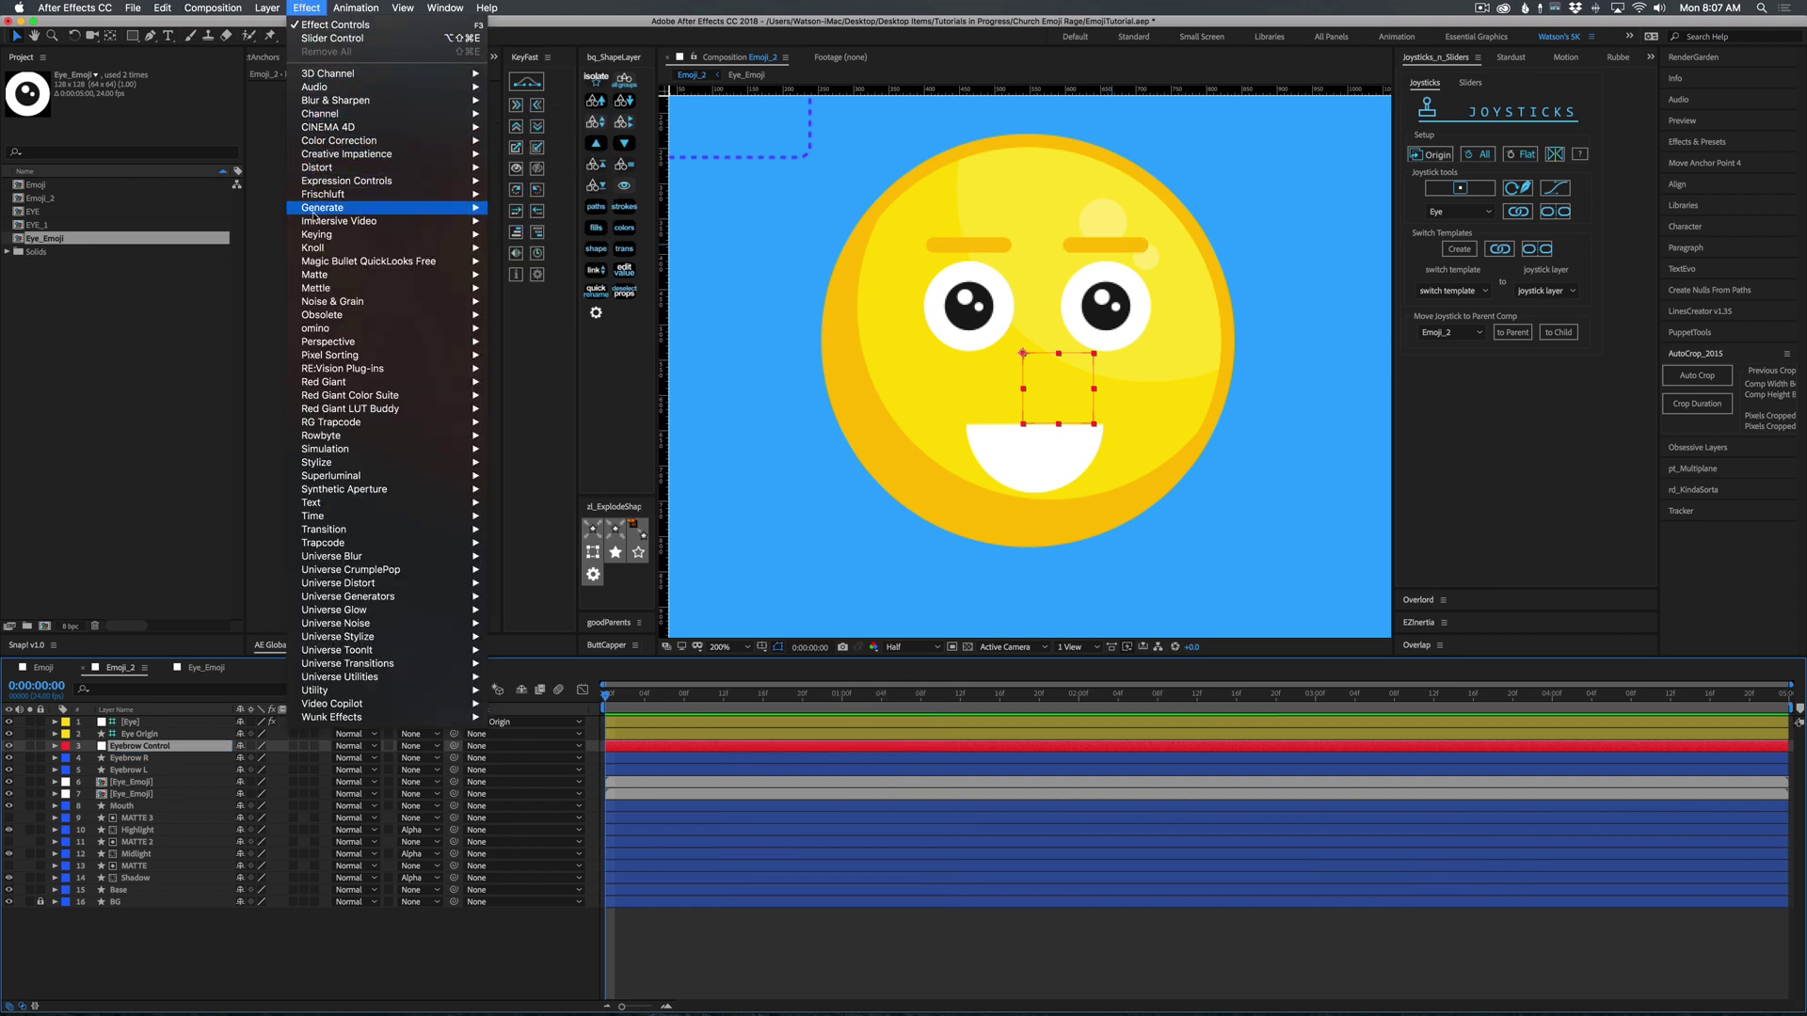
mouse_move(330, 186)
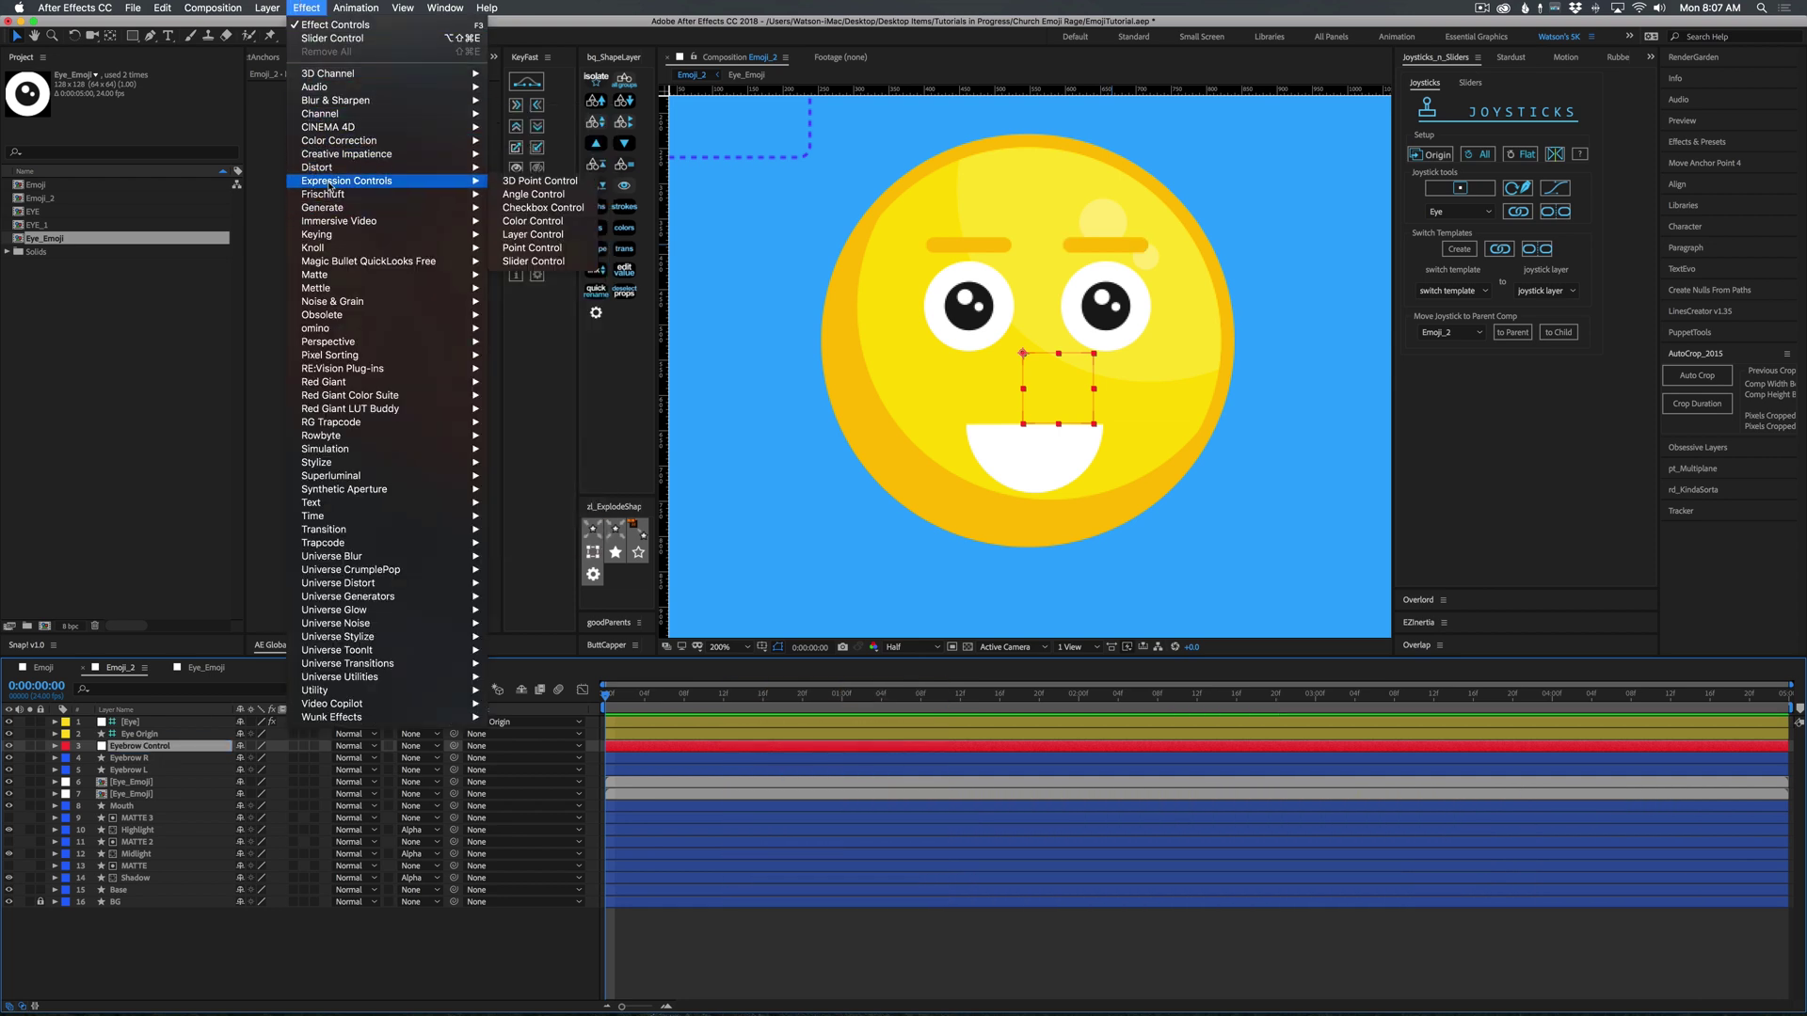
click(534, 261)
key(Return)
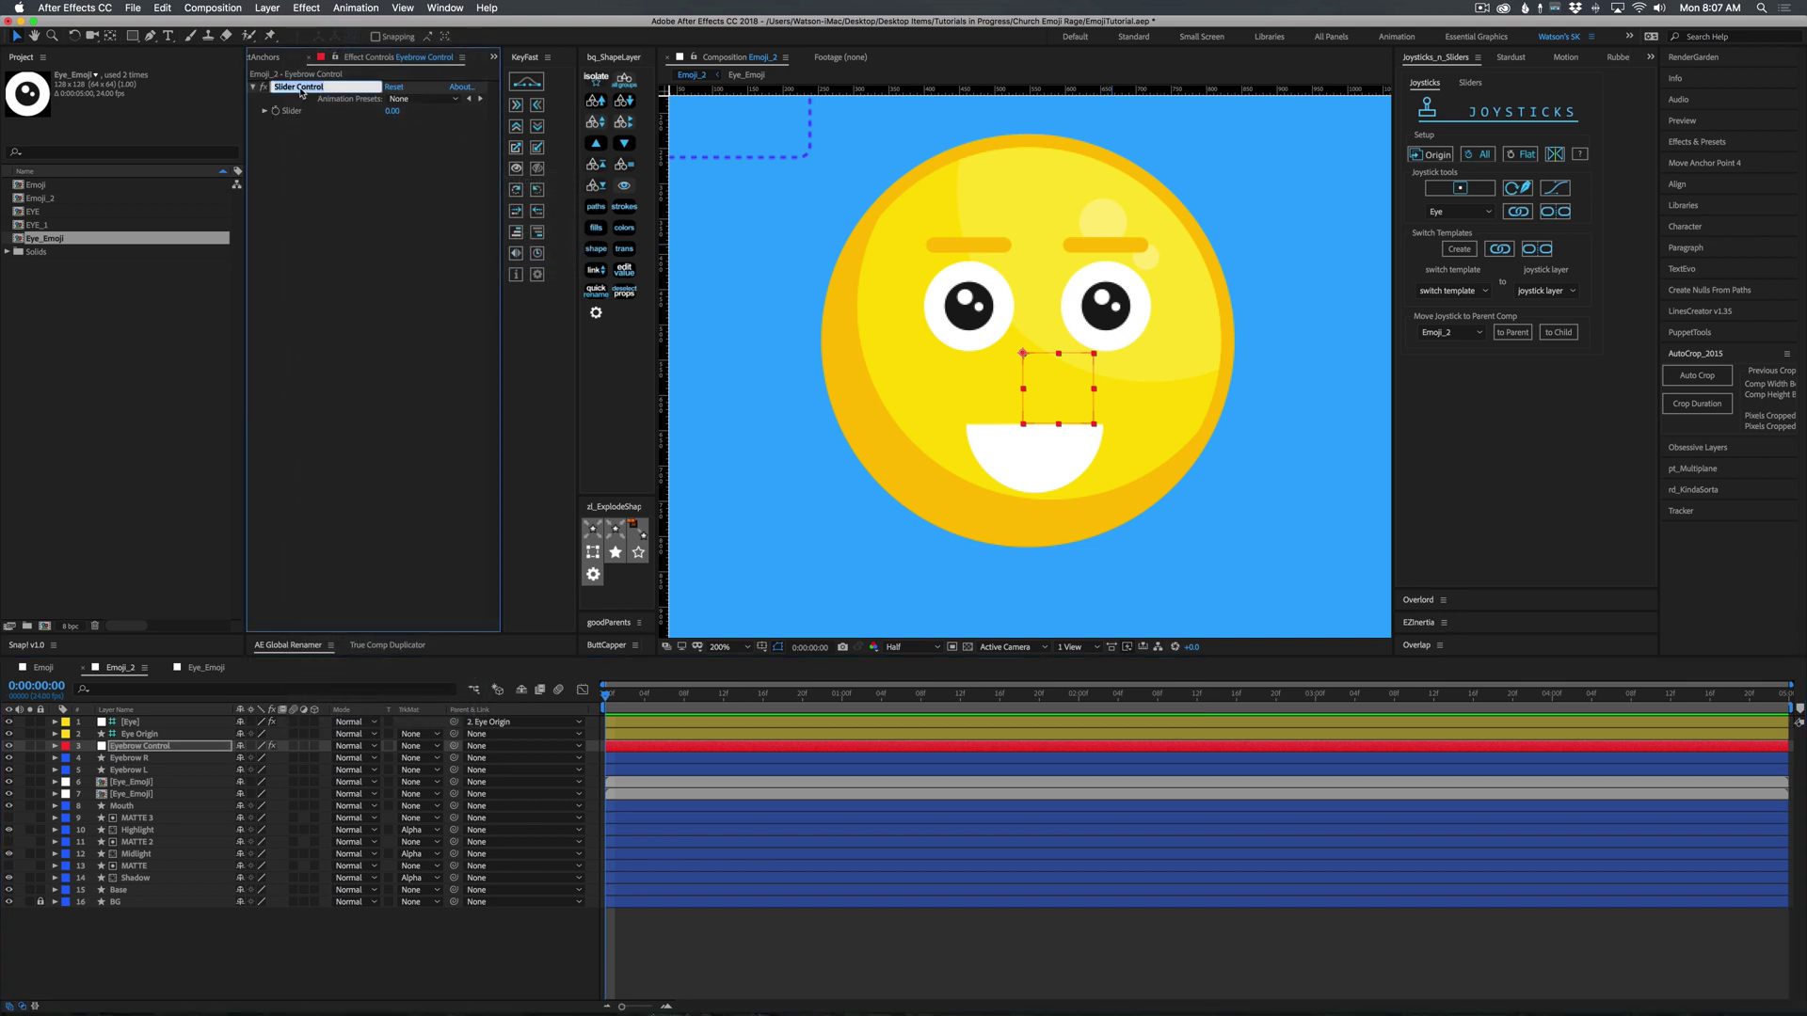
text(Eyebrow L Position)
key(Return)
Duplicate the Eyebrow L Position slider and rename the copy Eyebrow L Rotation.
key(super+d)
key(Return)
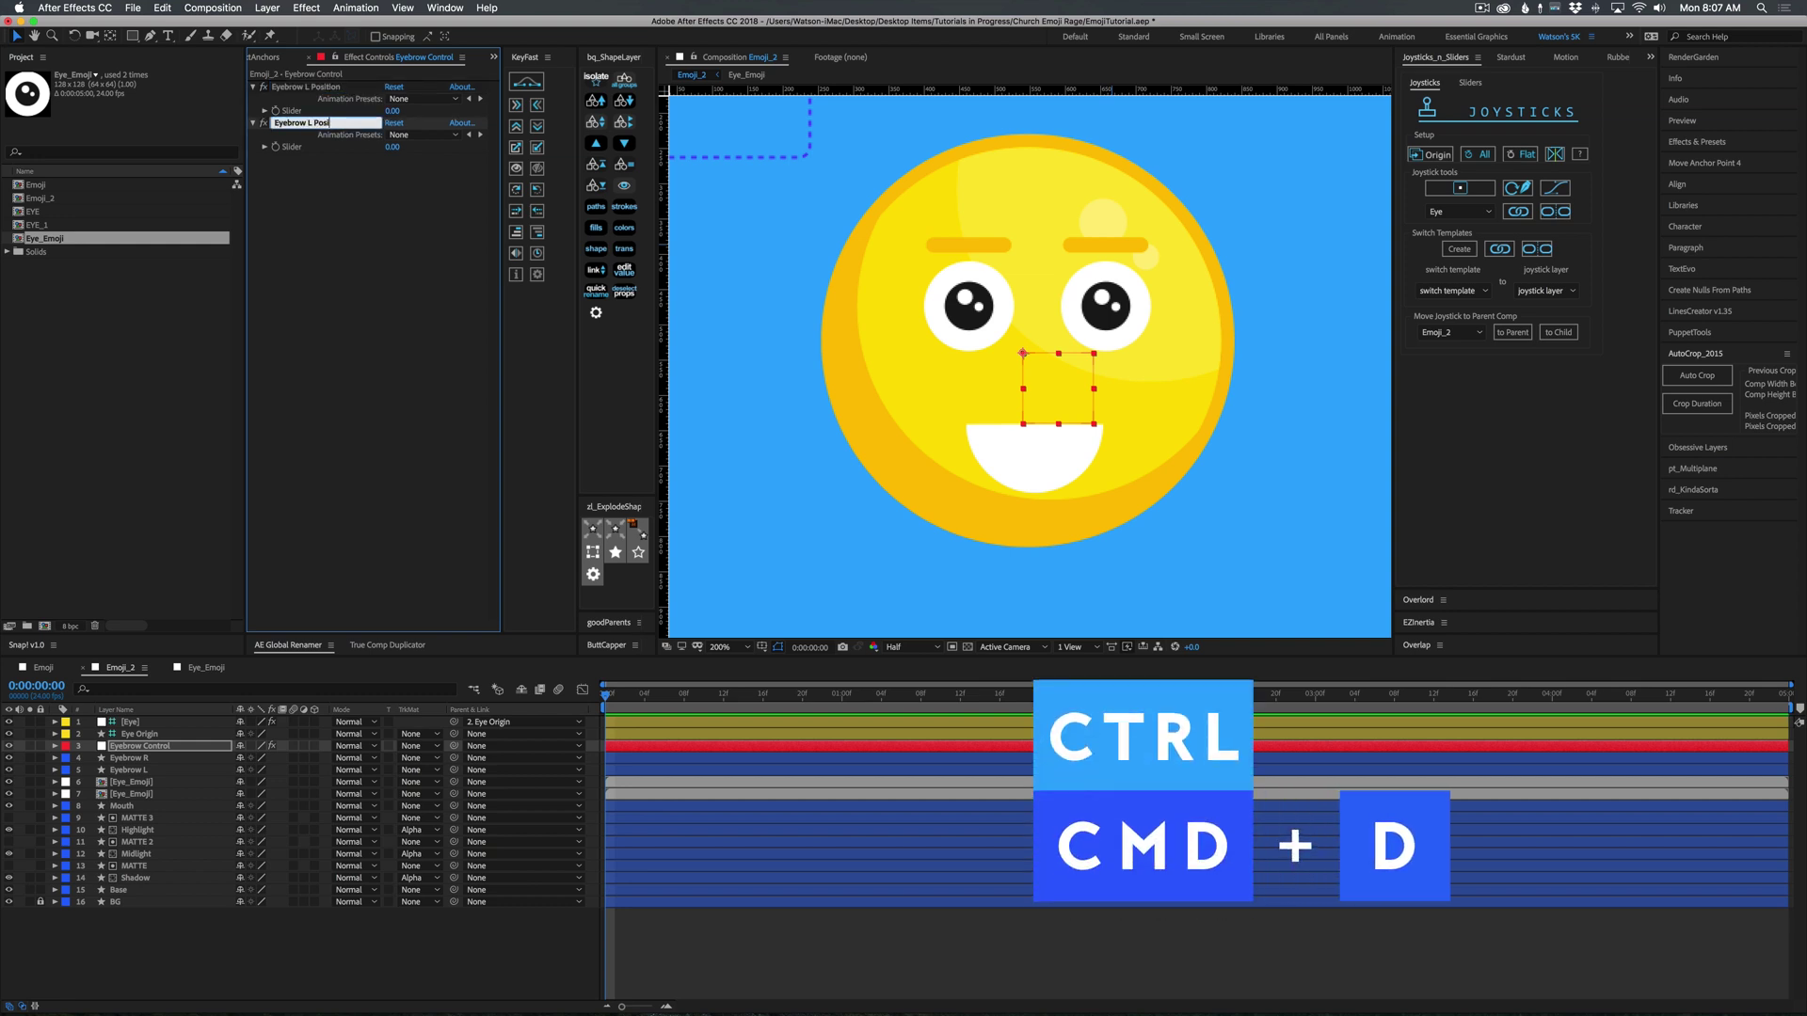
text(Eyebrow L Rotation)
key(Return)
Duplicate the slider twice more on Eyebrow Control, naming the copies Eyebrow R Position and Eyebrow R Rotation.
key(super+d)
key(Return)
text(Eyebrow L R)
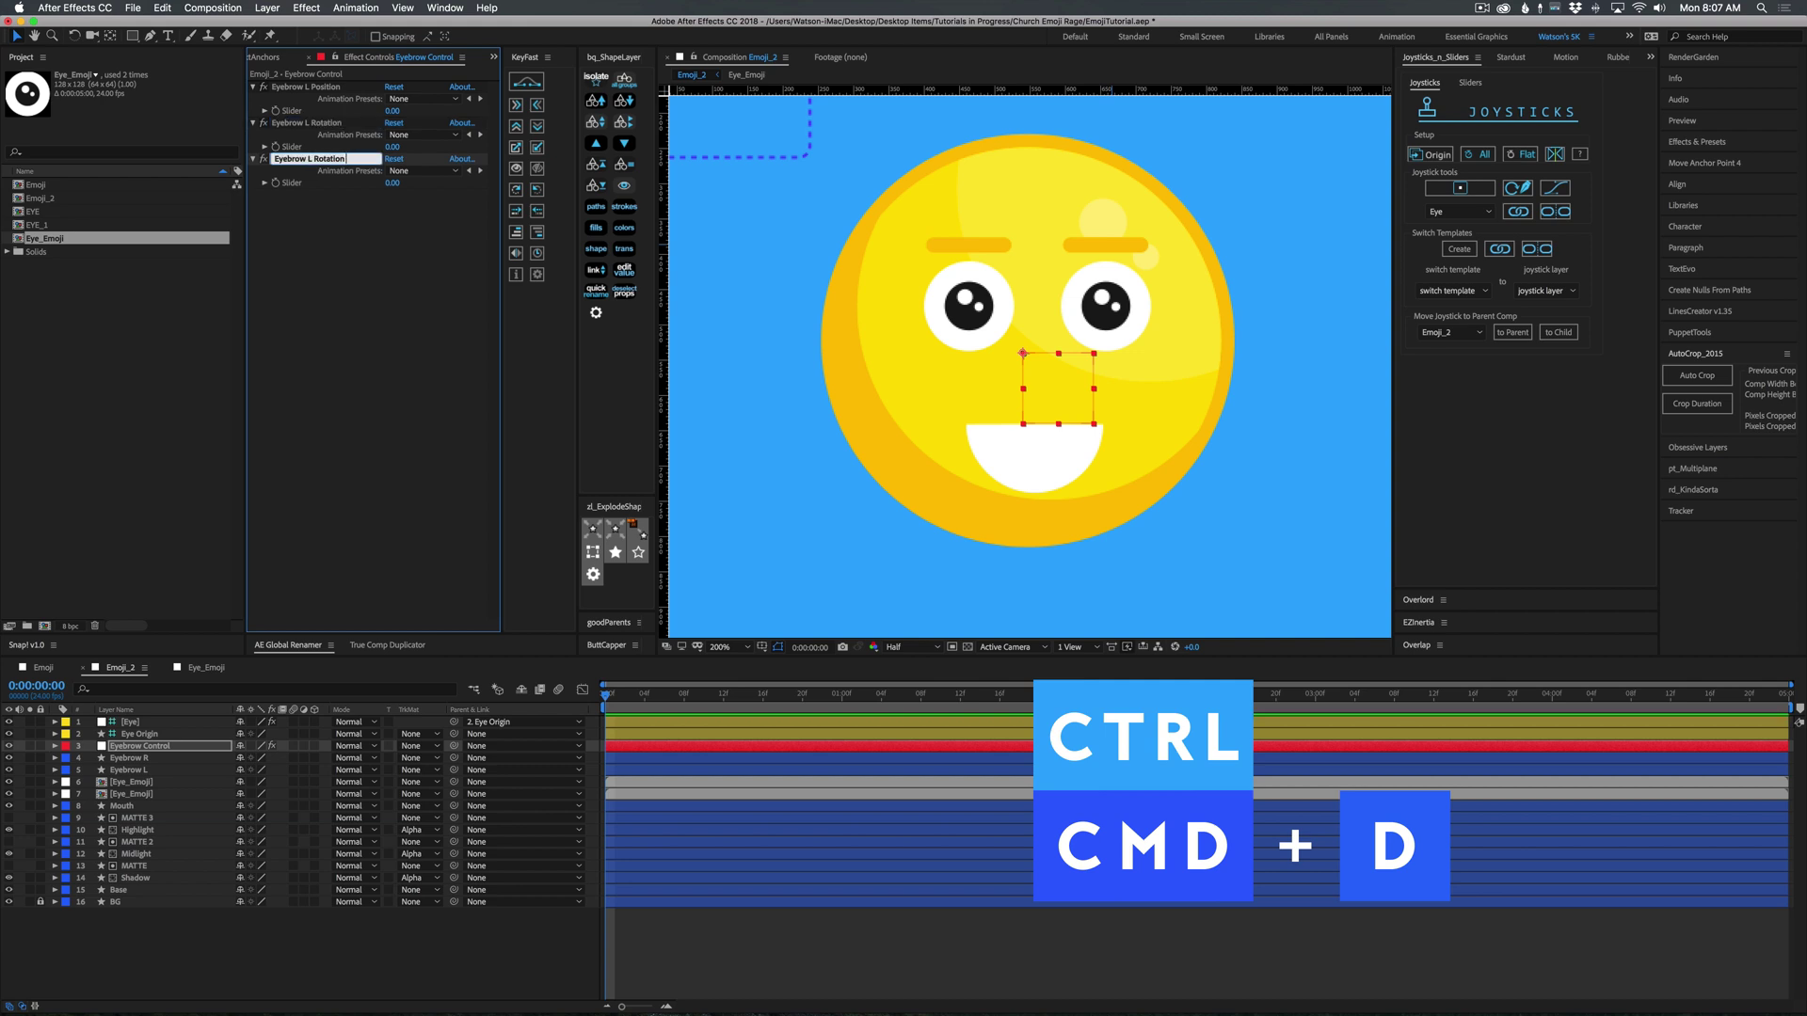
key(BackSpace)
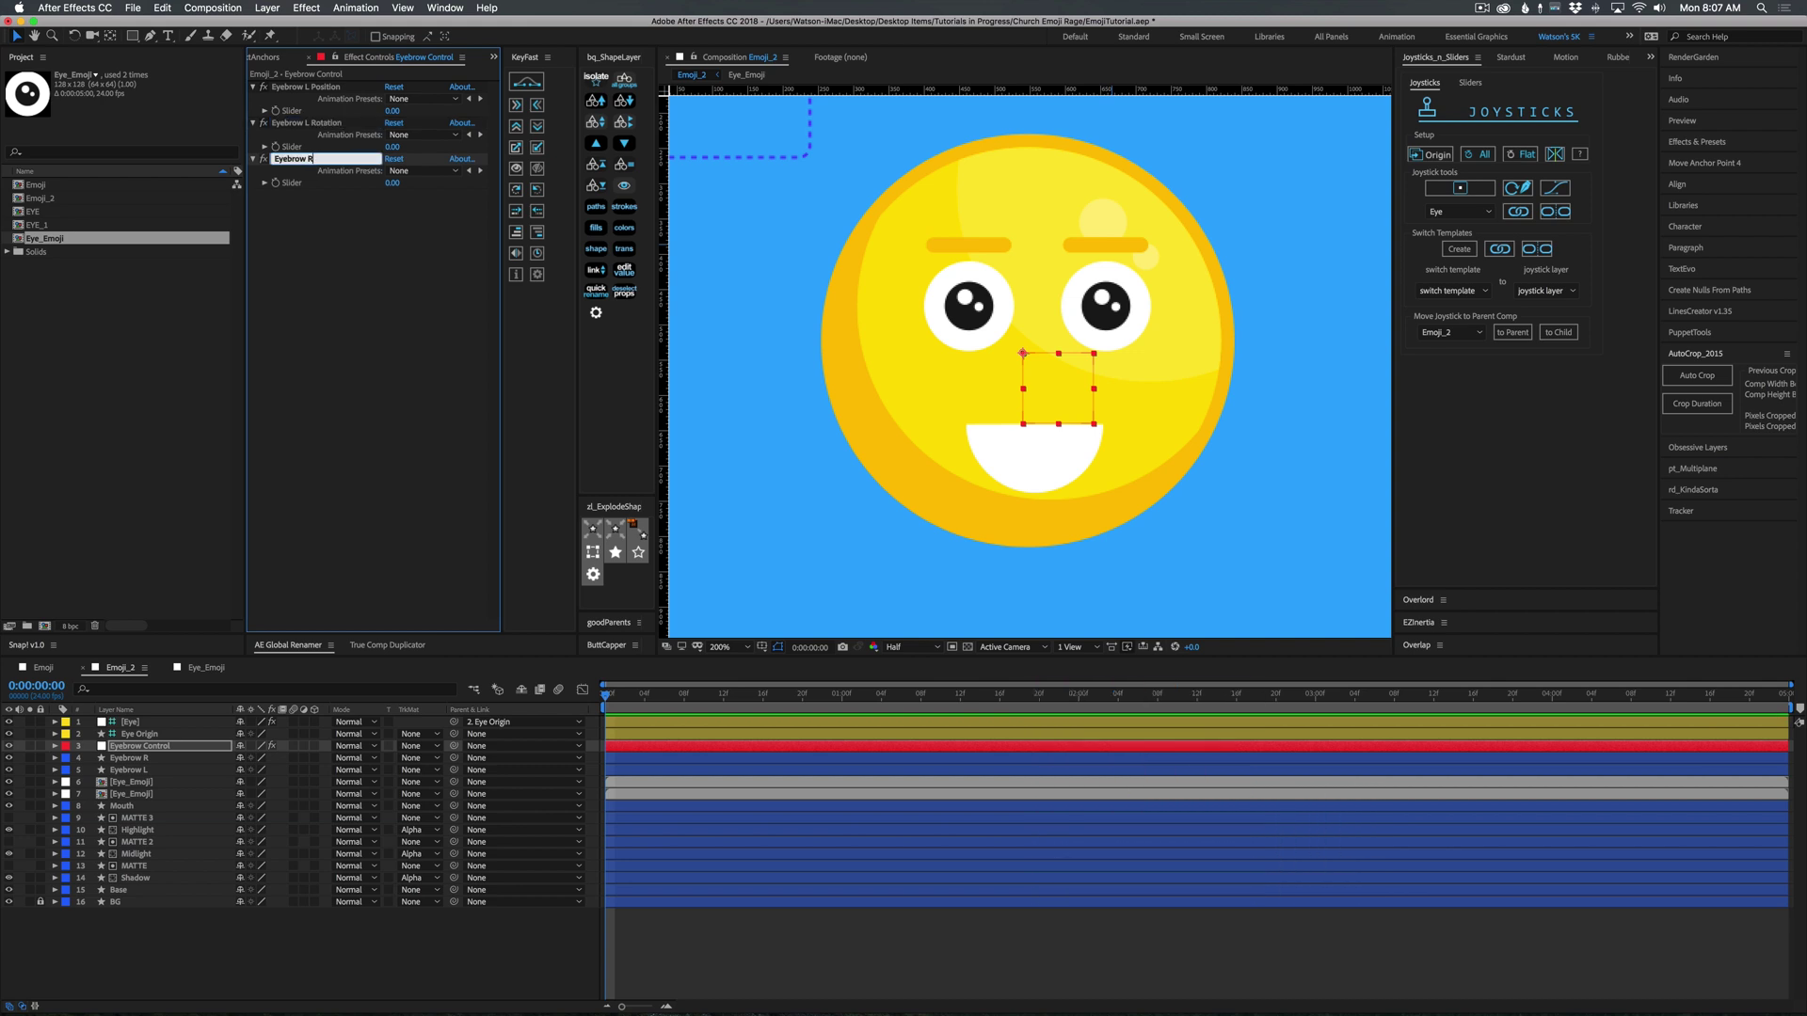
text(R Position)
key(Return)
key(super+d)
key(Return)
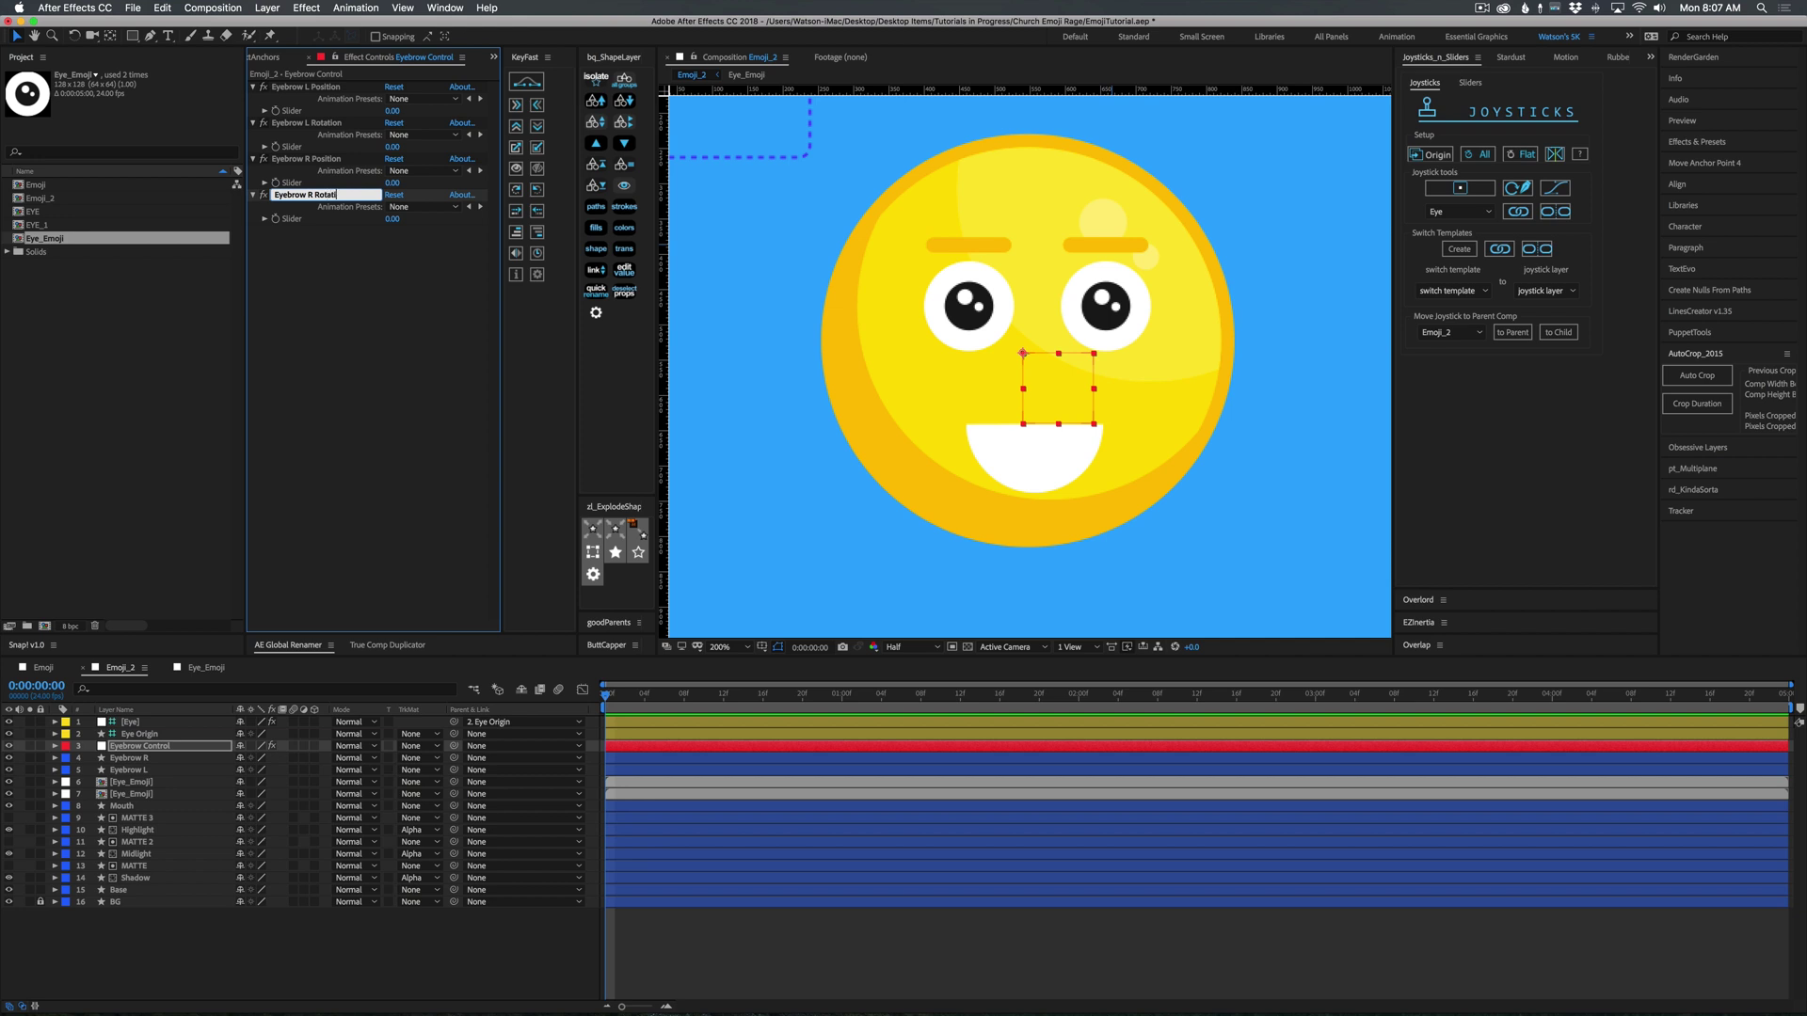
Name the fourth slider effect Eyebrow R Rotation, and reveal the Position and Rotation properties of the Eyebrow R and Eyebrow L layers.
key(Return)
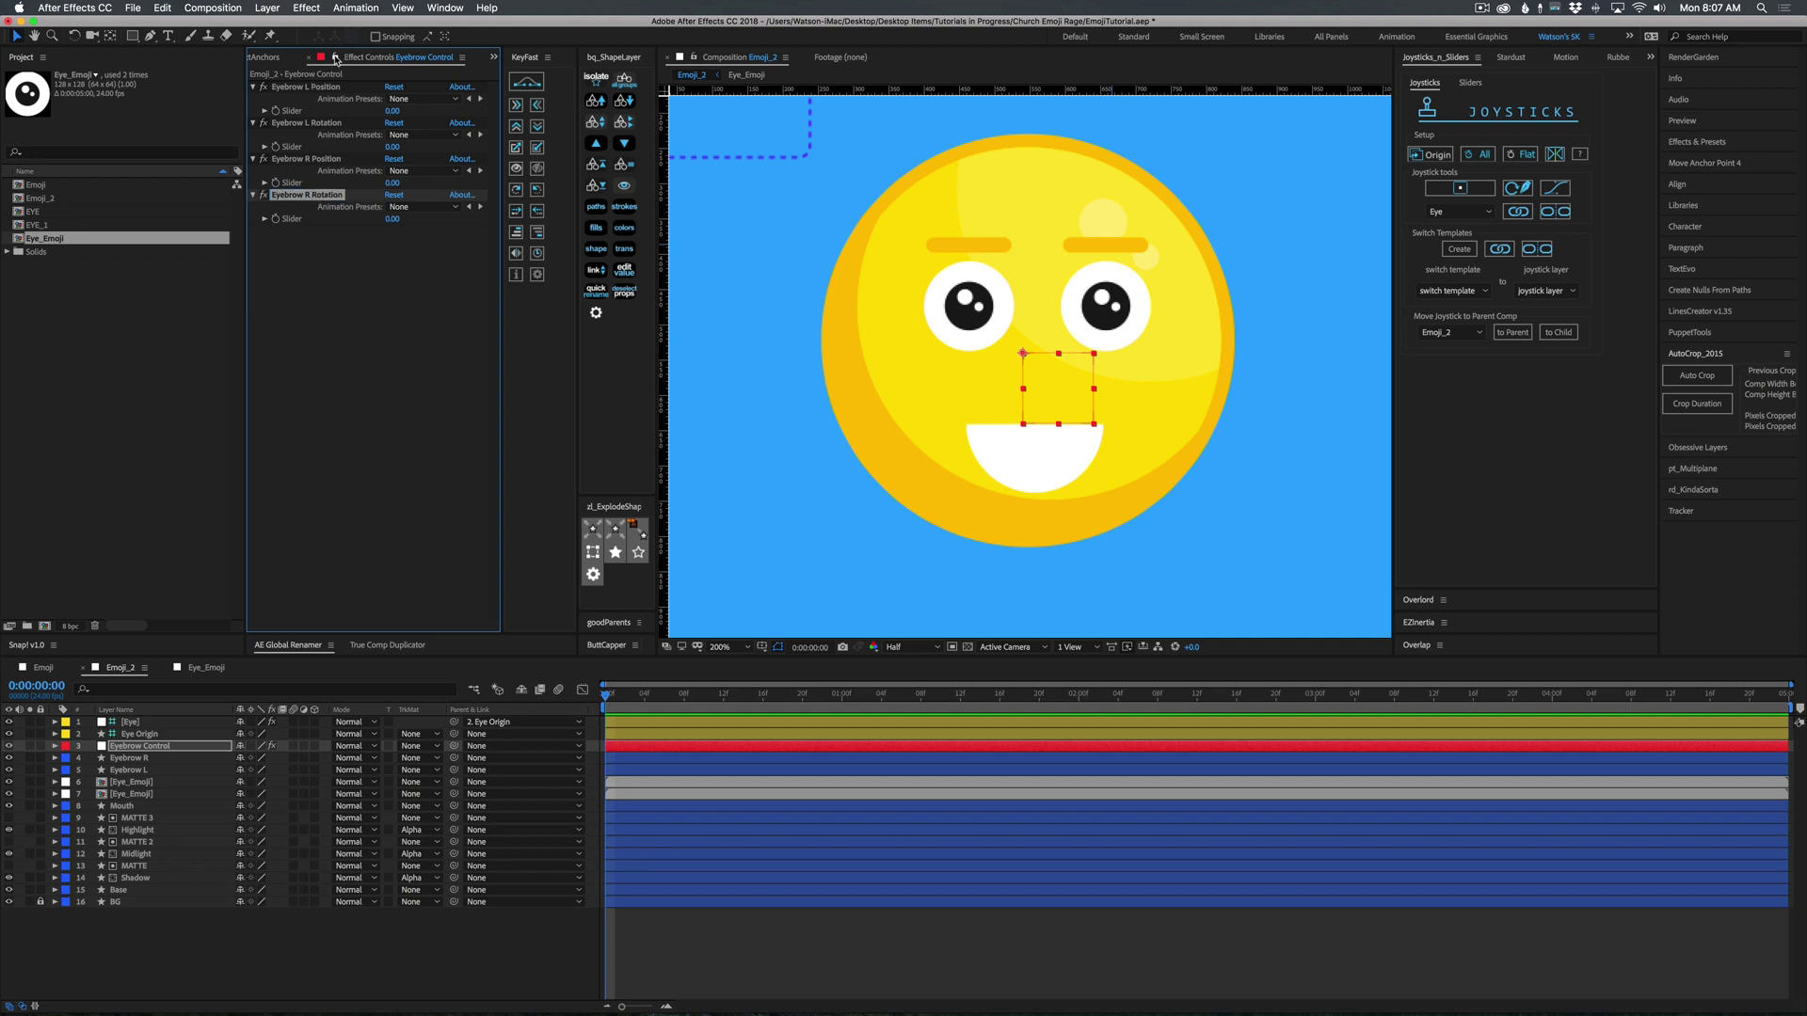
click(133, 758)
shift+click(139, 770)
key(p)
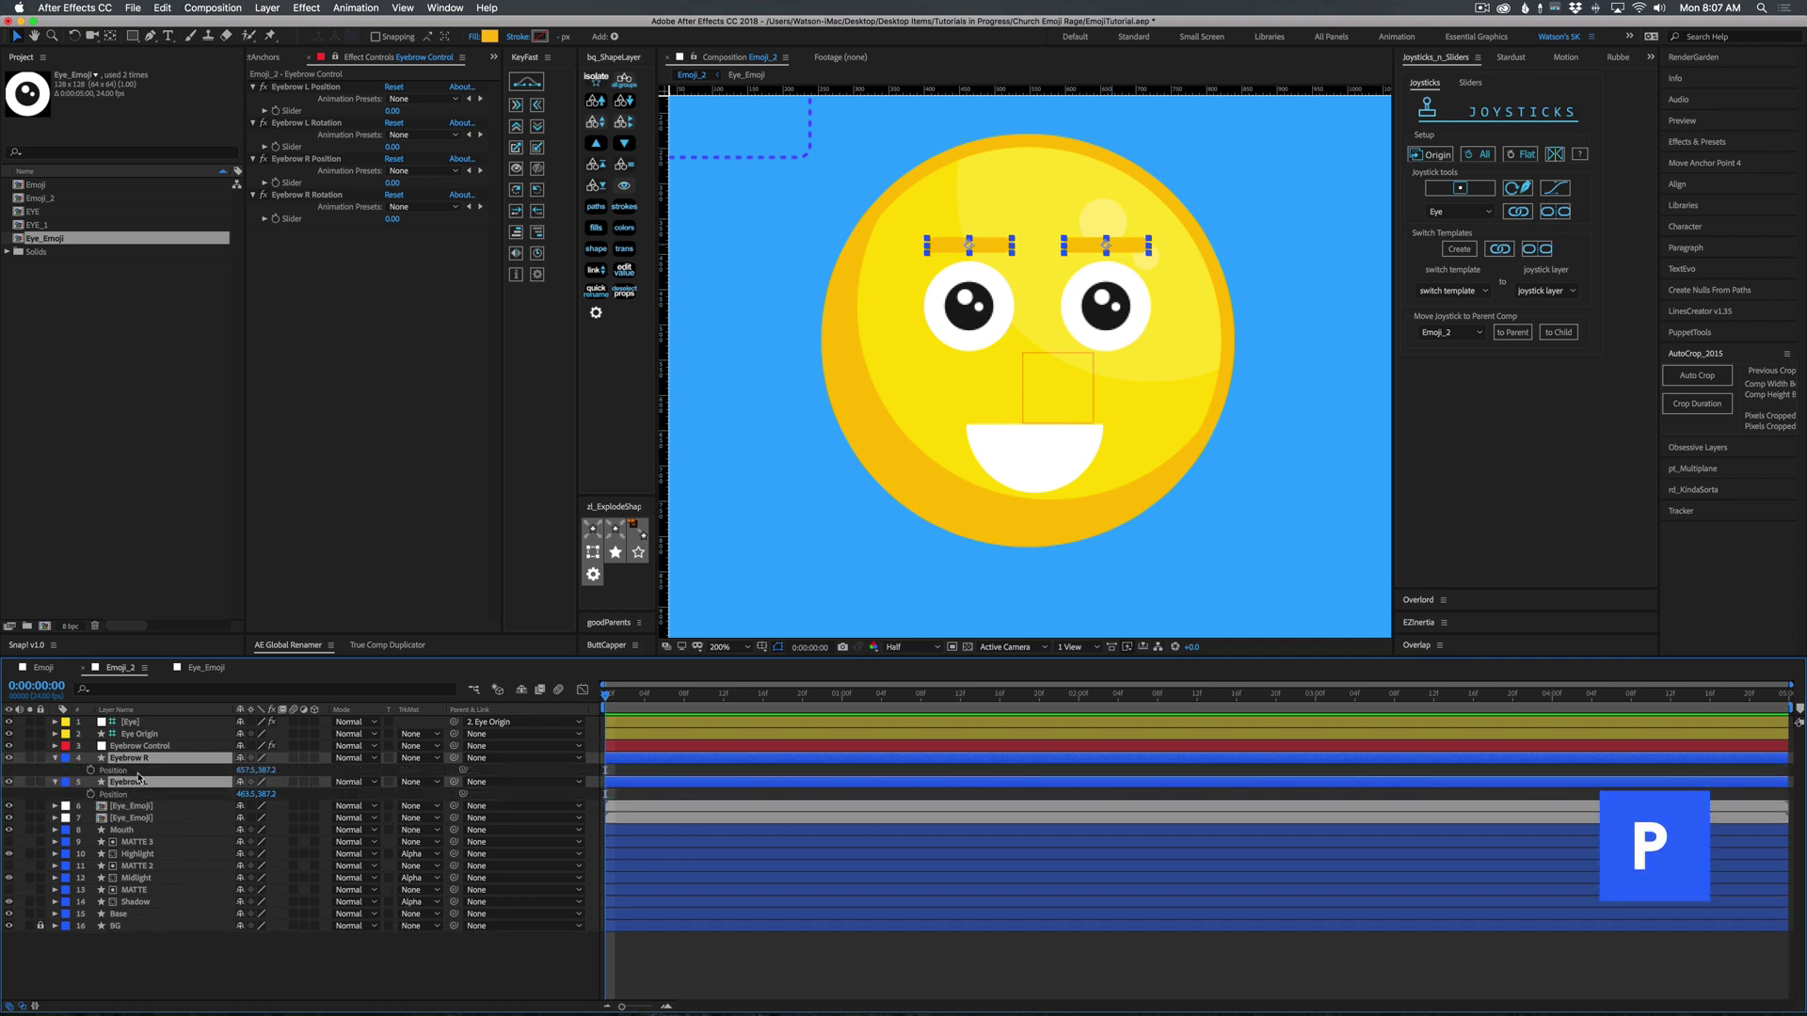
key(shift+r)
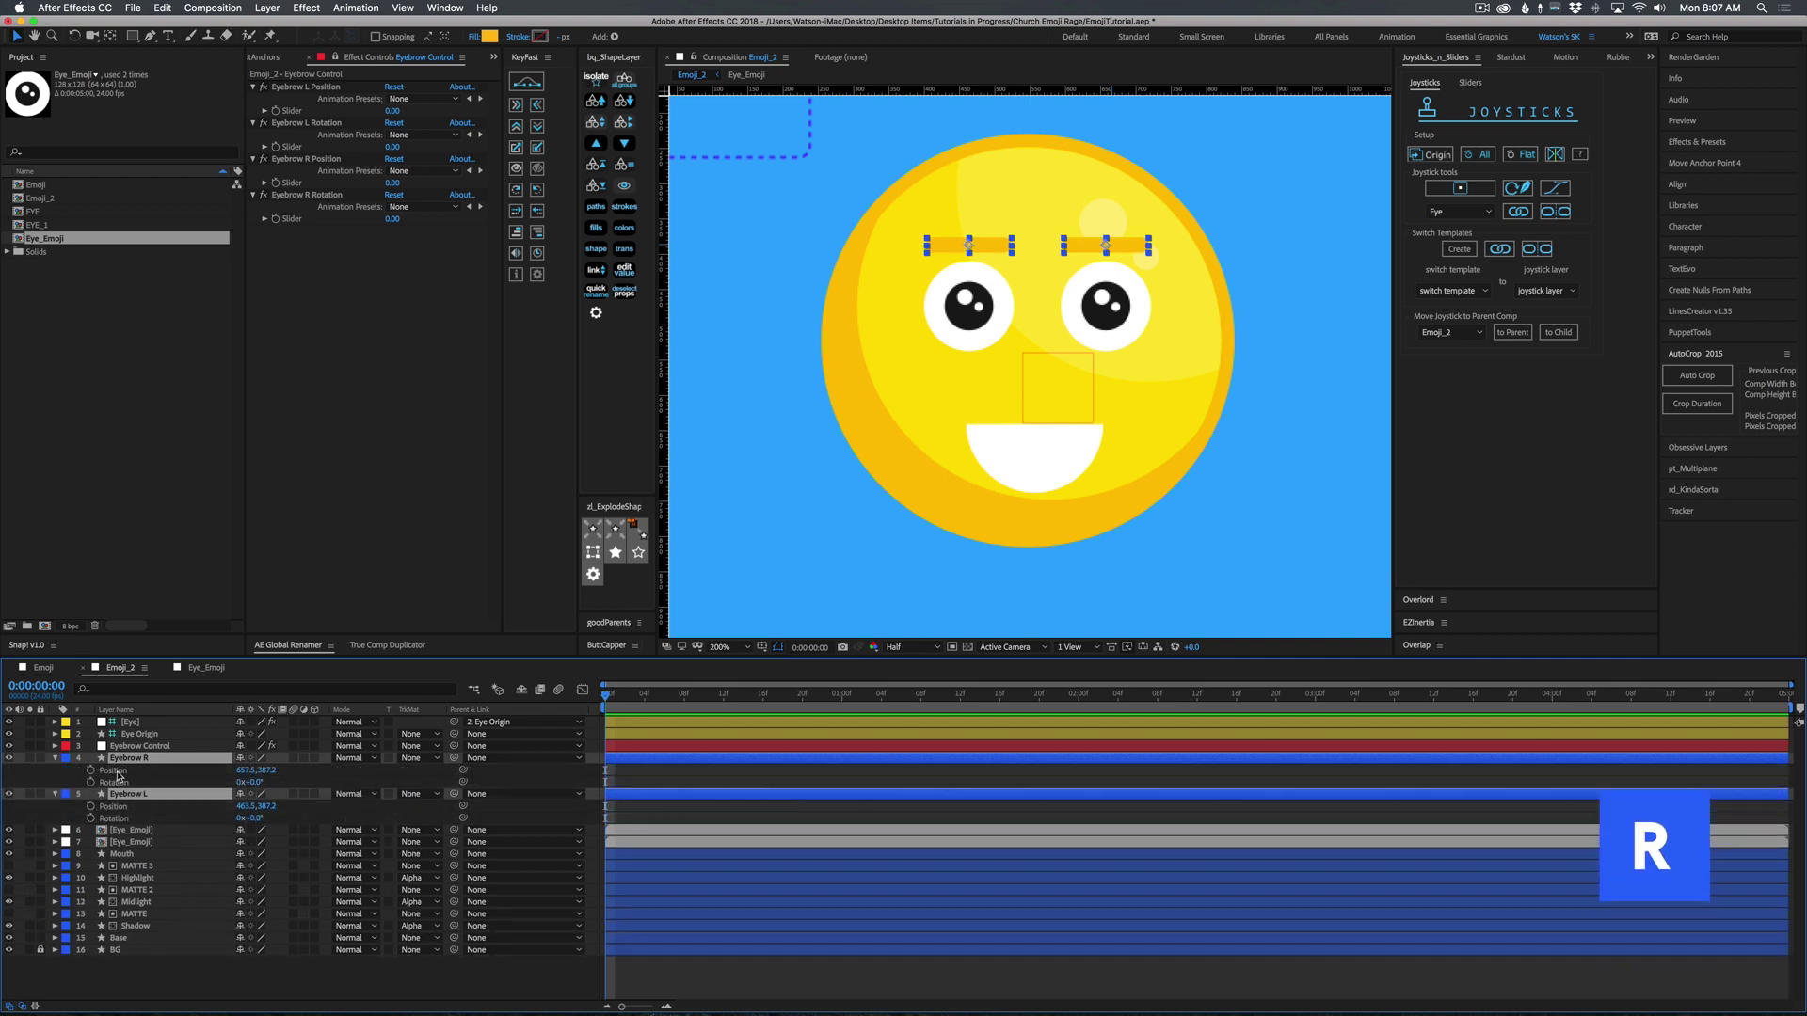
Separate the Position dimensions on both the Eyebrow R and Eyebrow L layers.
click(117, 771)
right_click(118, 772)
click(150, 796)
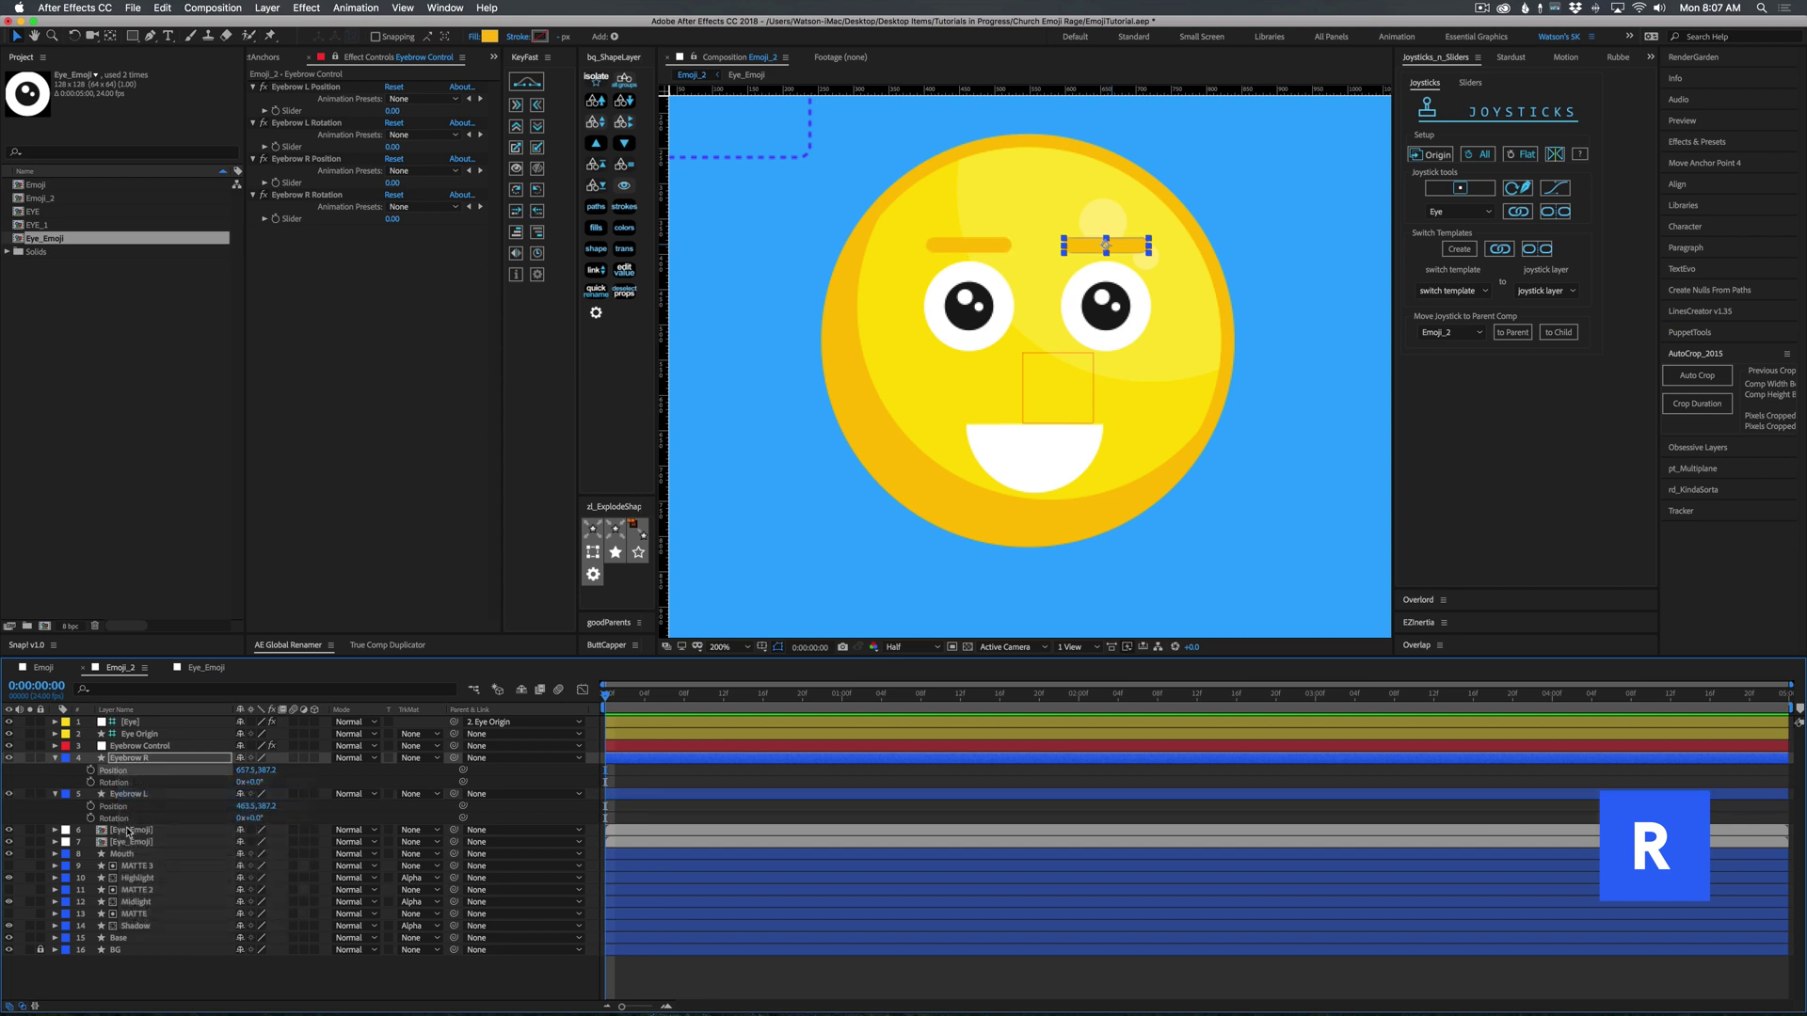
right_click(119, 819)
click(157, 846)
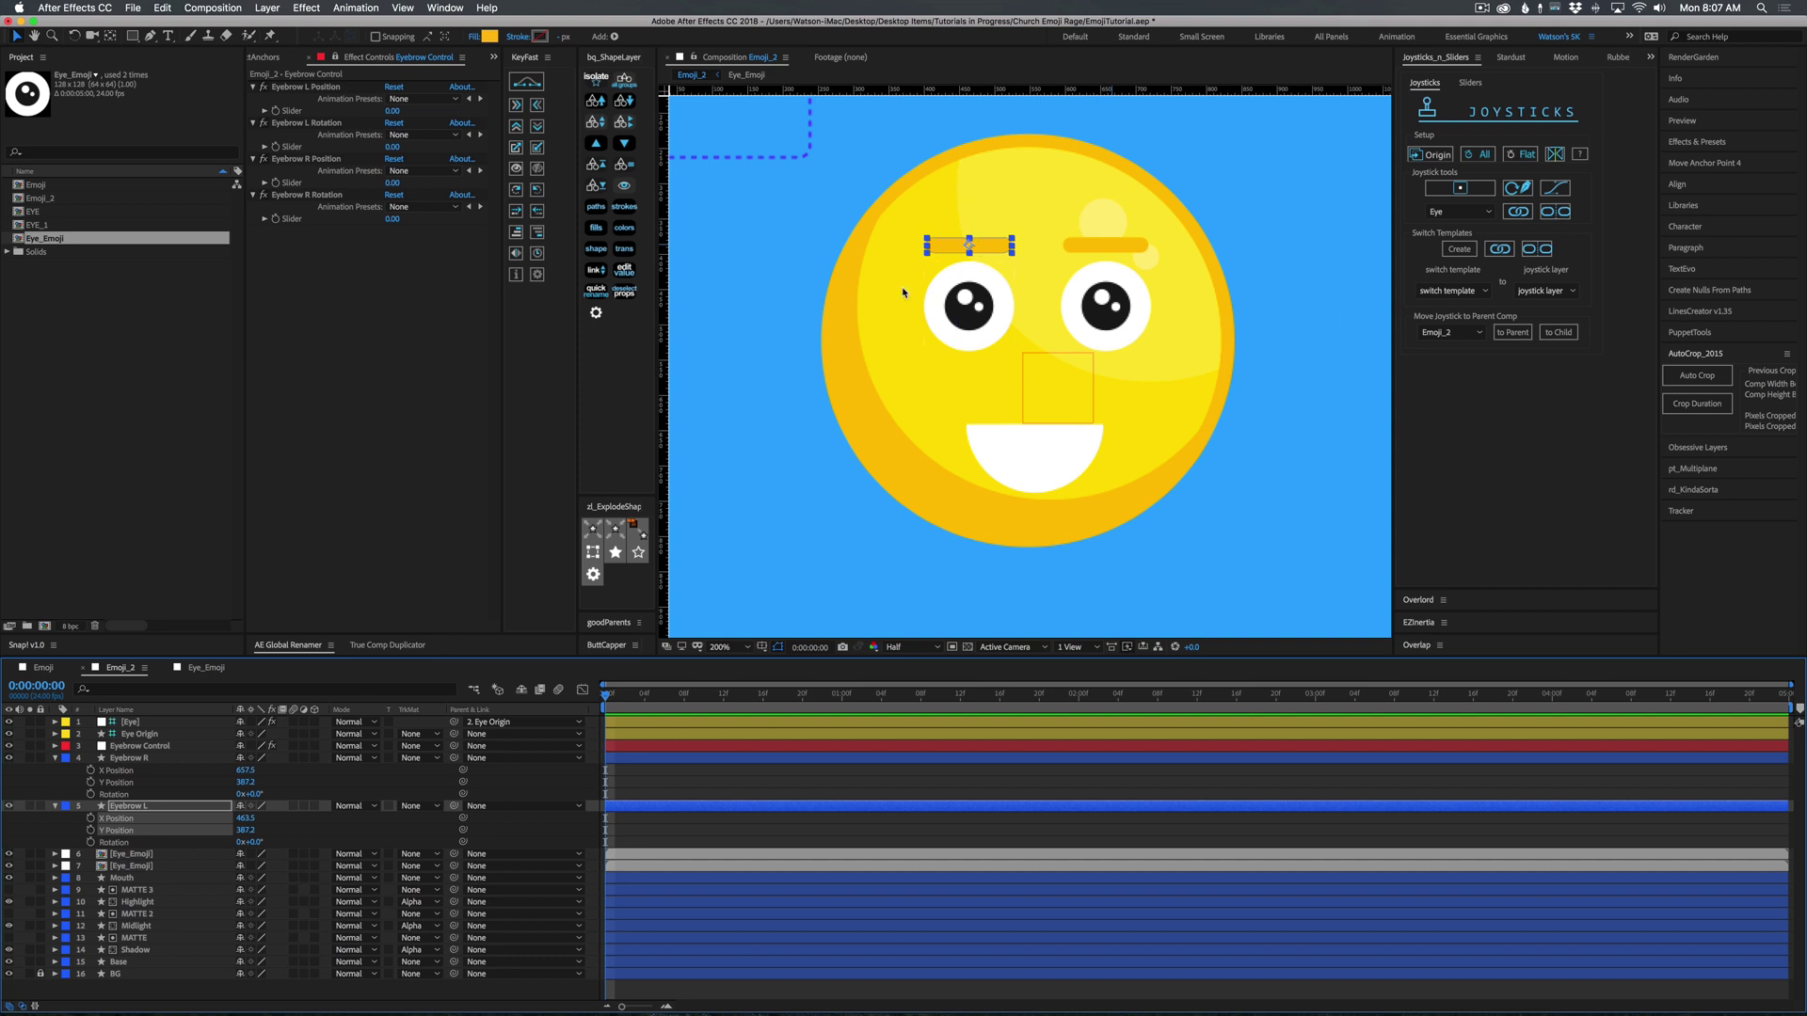
Link Eyebrow R's Y Position to the Eyebrow R Position slider and its Rotation to the Eyebrow R Rotation slider using expressions.
click(126, 784)
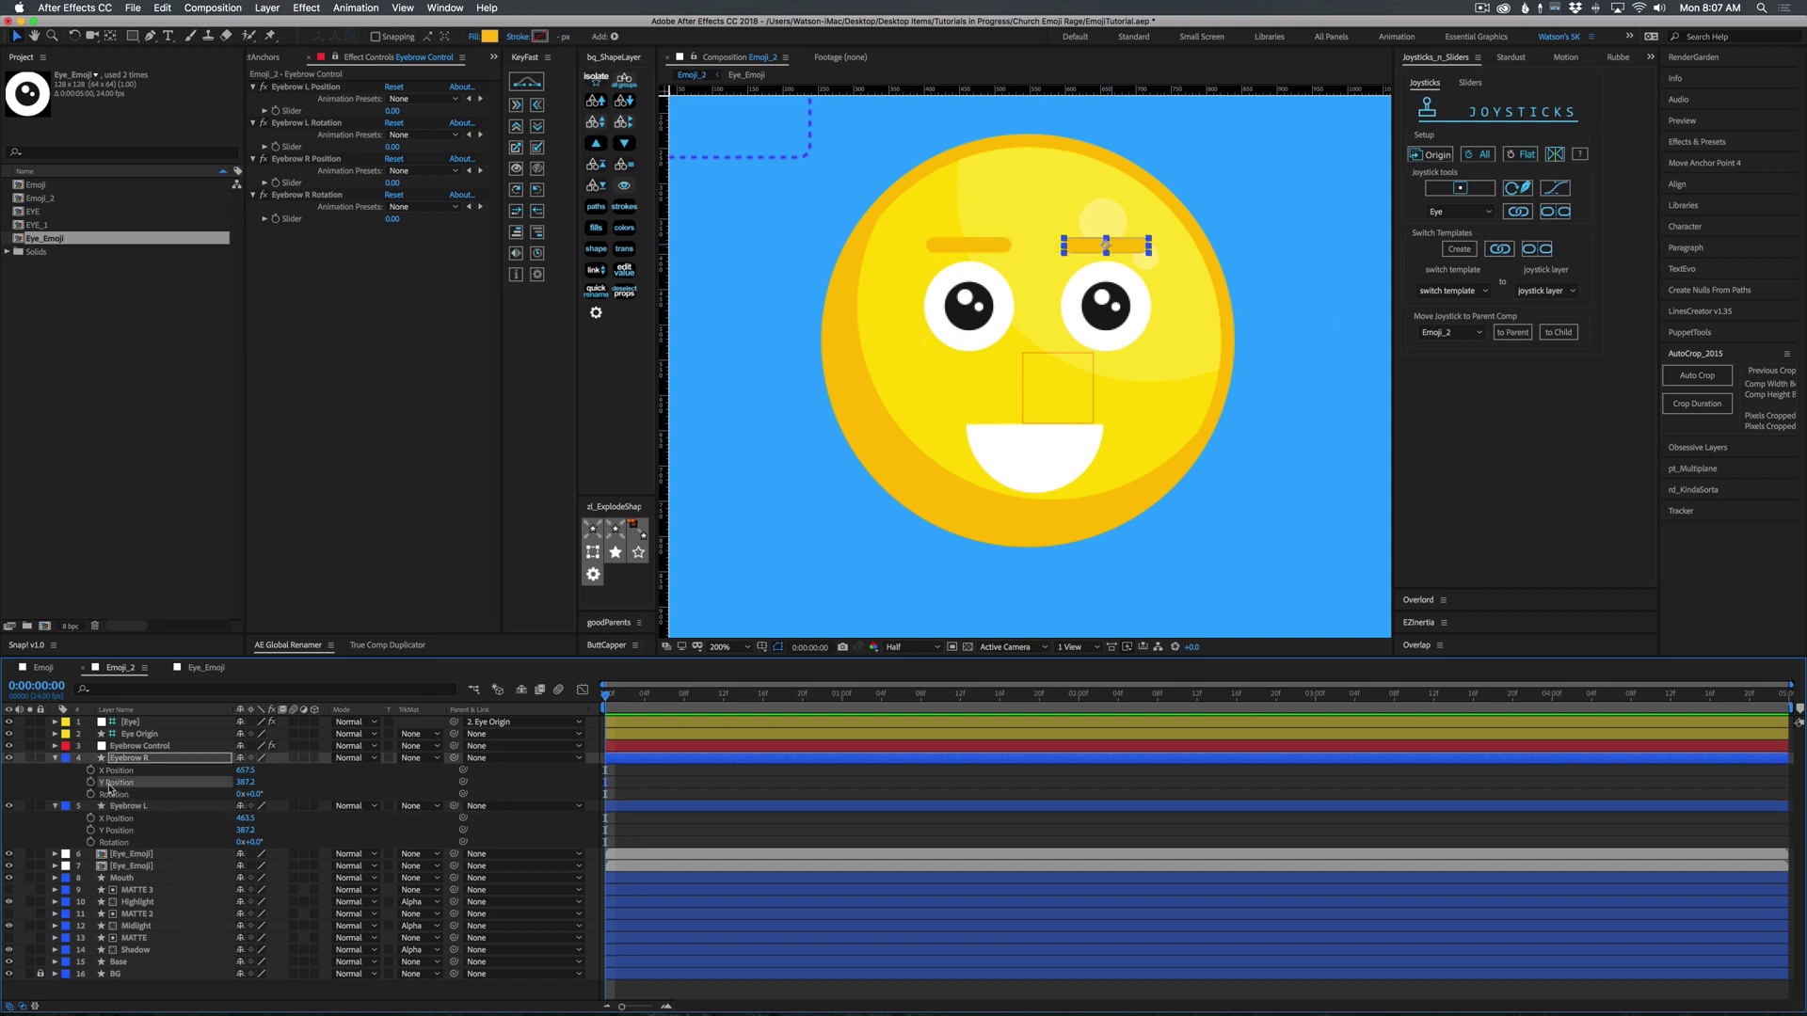
alt+click(92, 782)
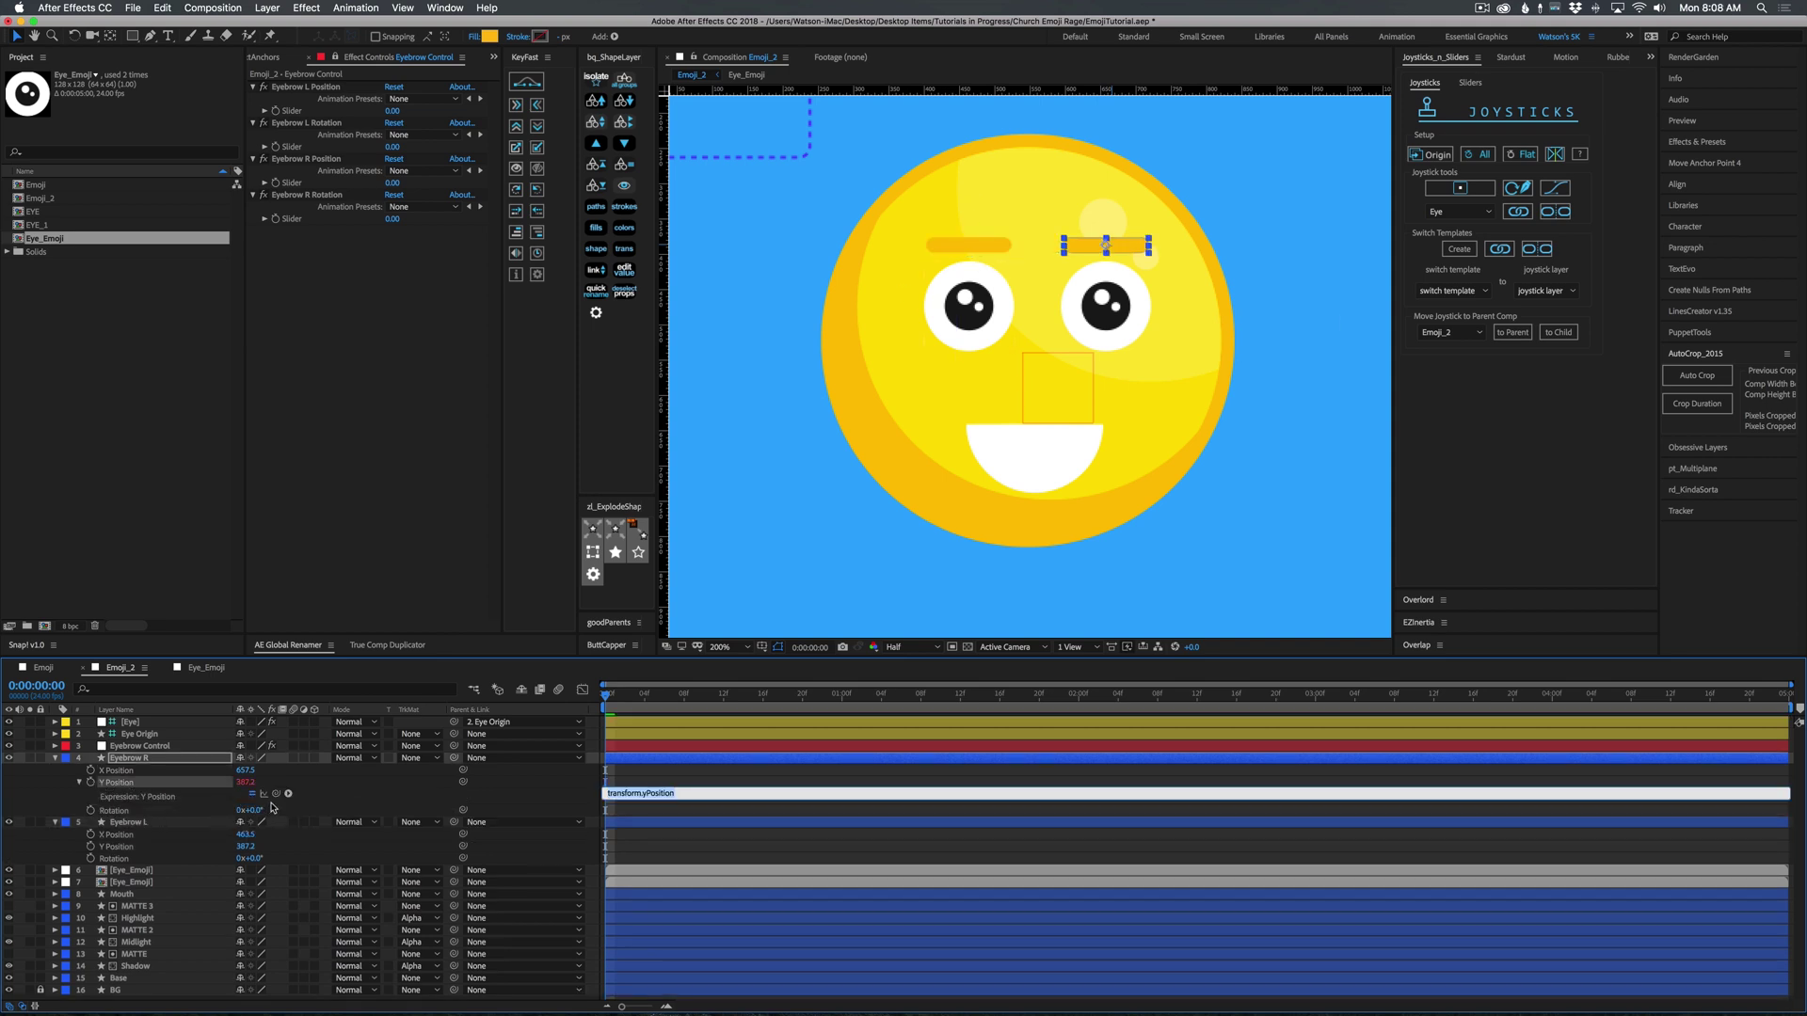
drag(275, 793, 291, 186)
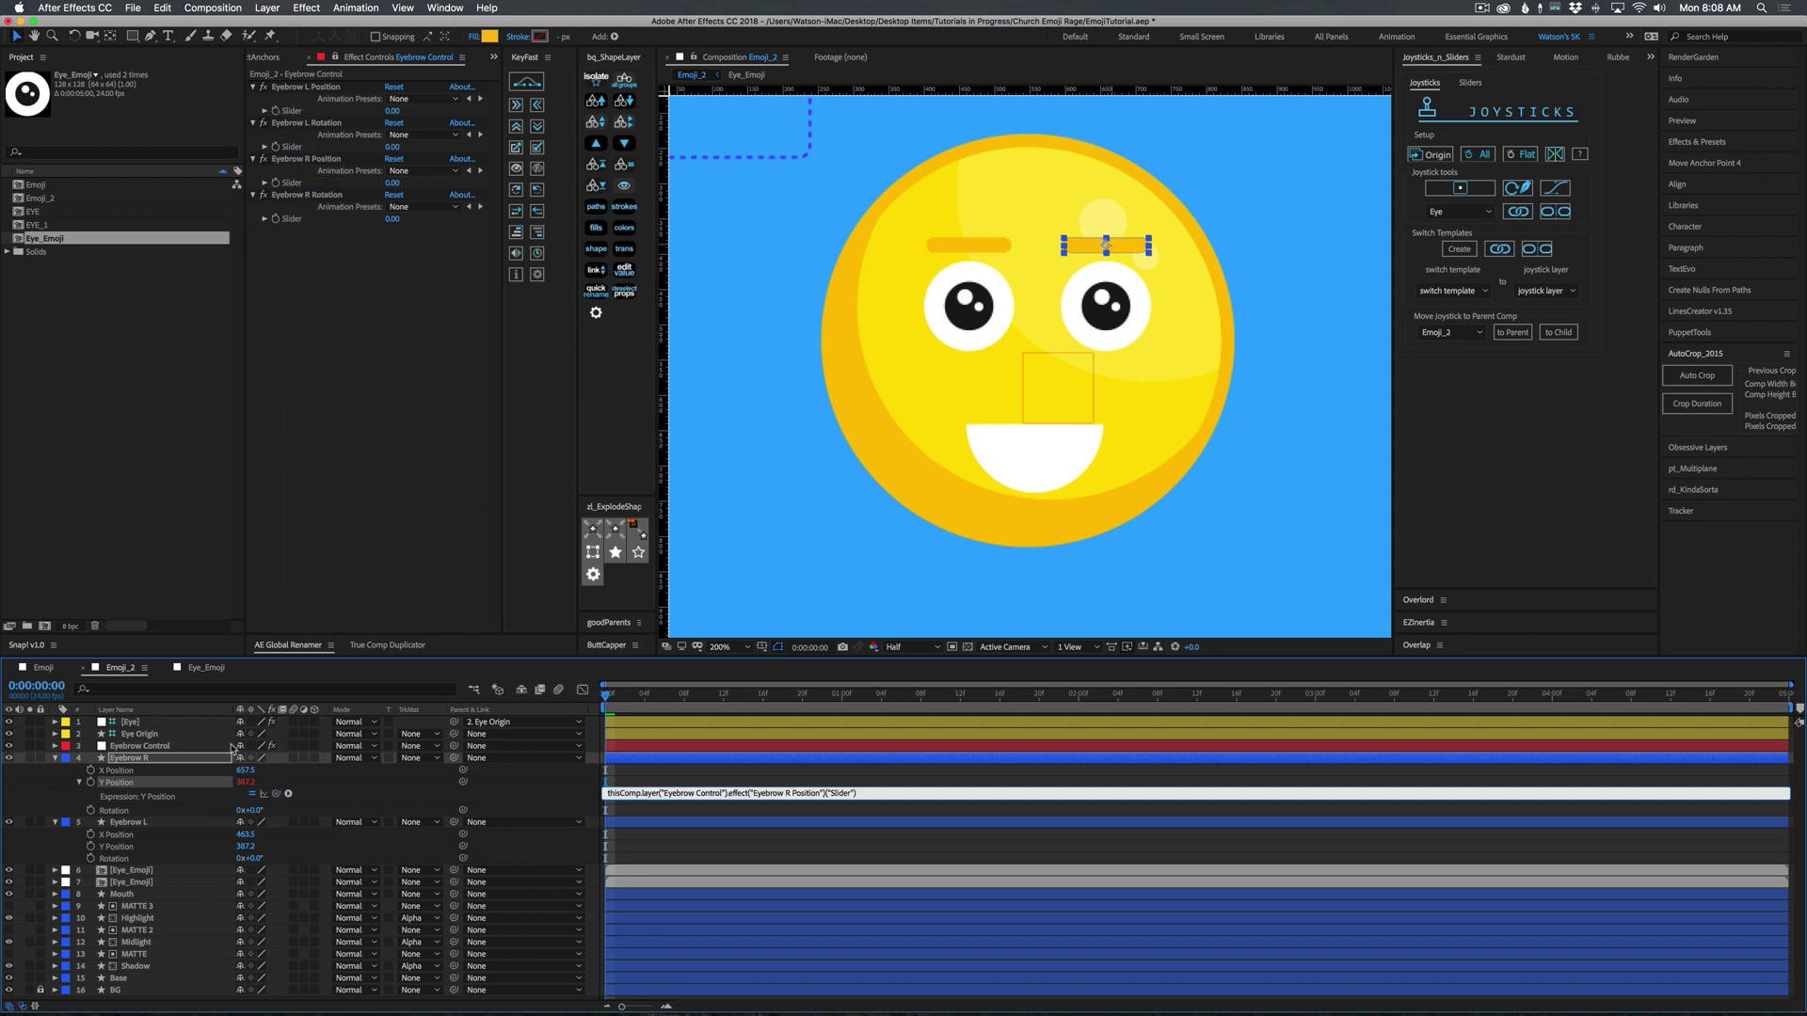
click(94, 815)
alt+click(91, 811)
drag(276, 822, 297, 223)
Link Eyebrow L's Y Position to the Eyebrow L Position slider and its Rotation to the Eyebrow L Rotation slider using expressions.
alt+click(90, 863)
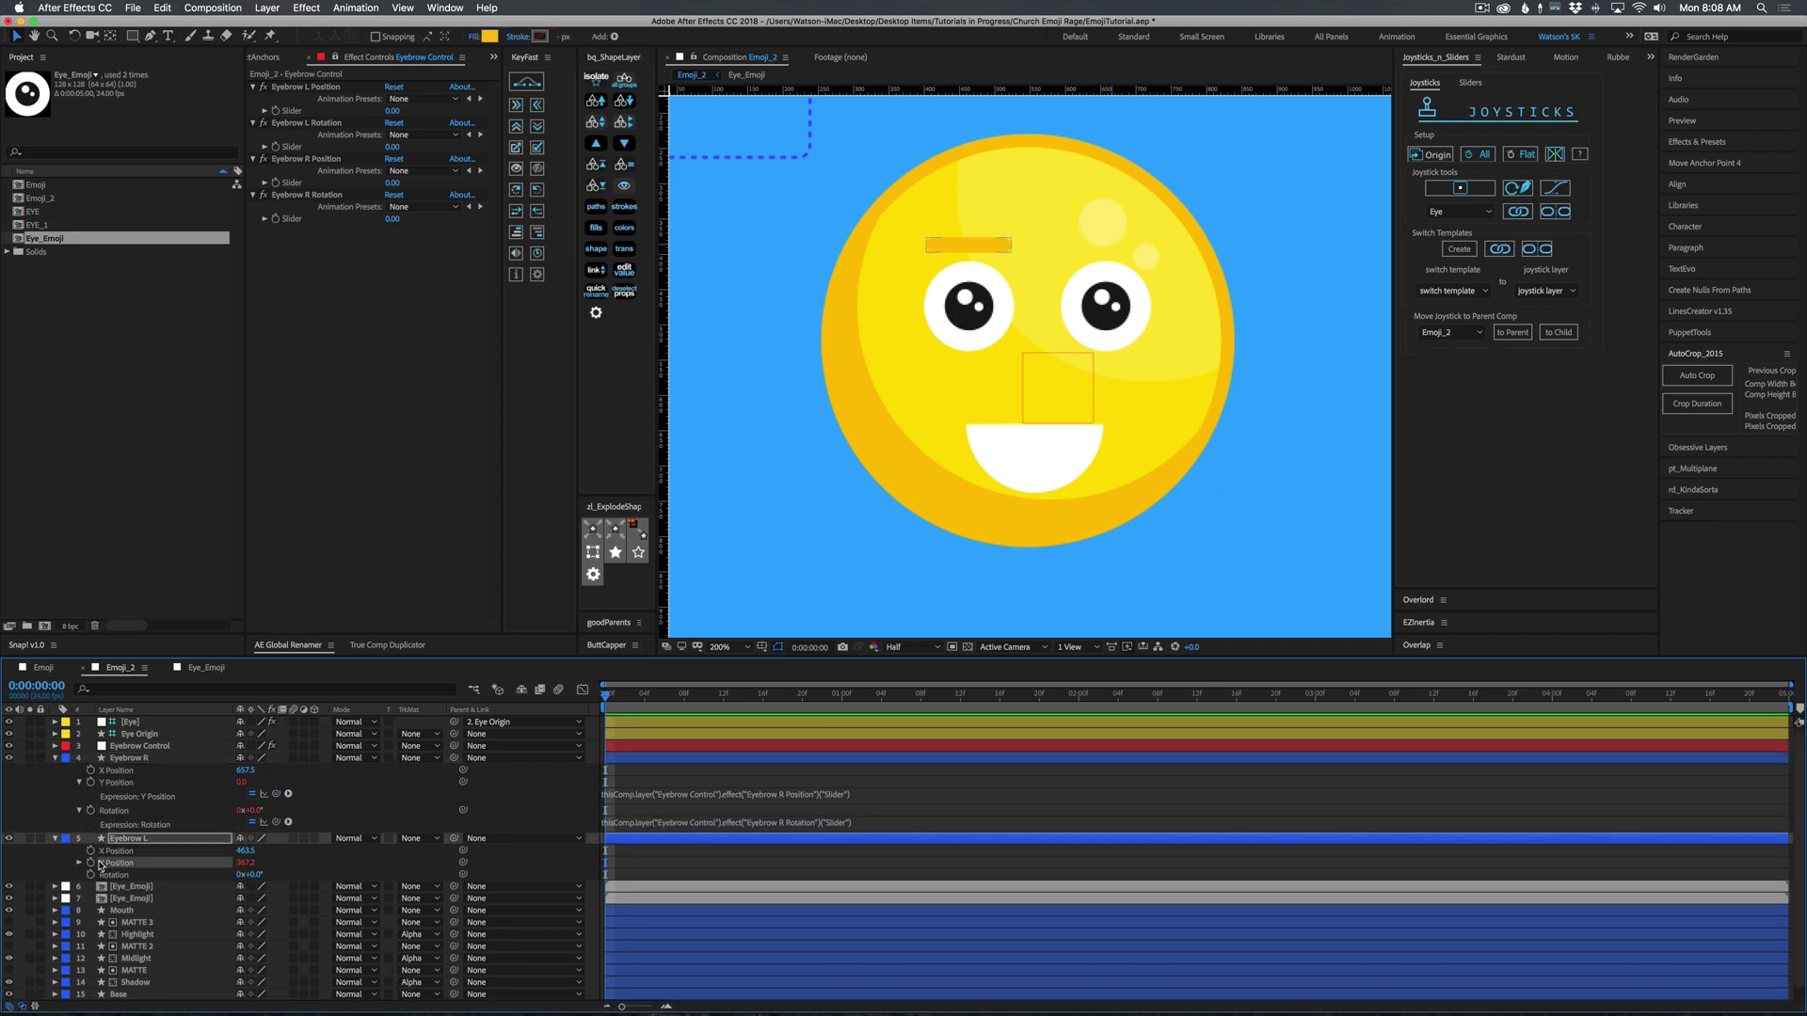
drag(276, 875, 292, 111)
alt+click(91, 892)
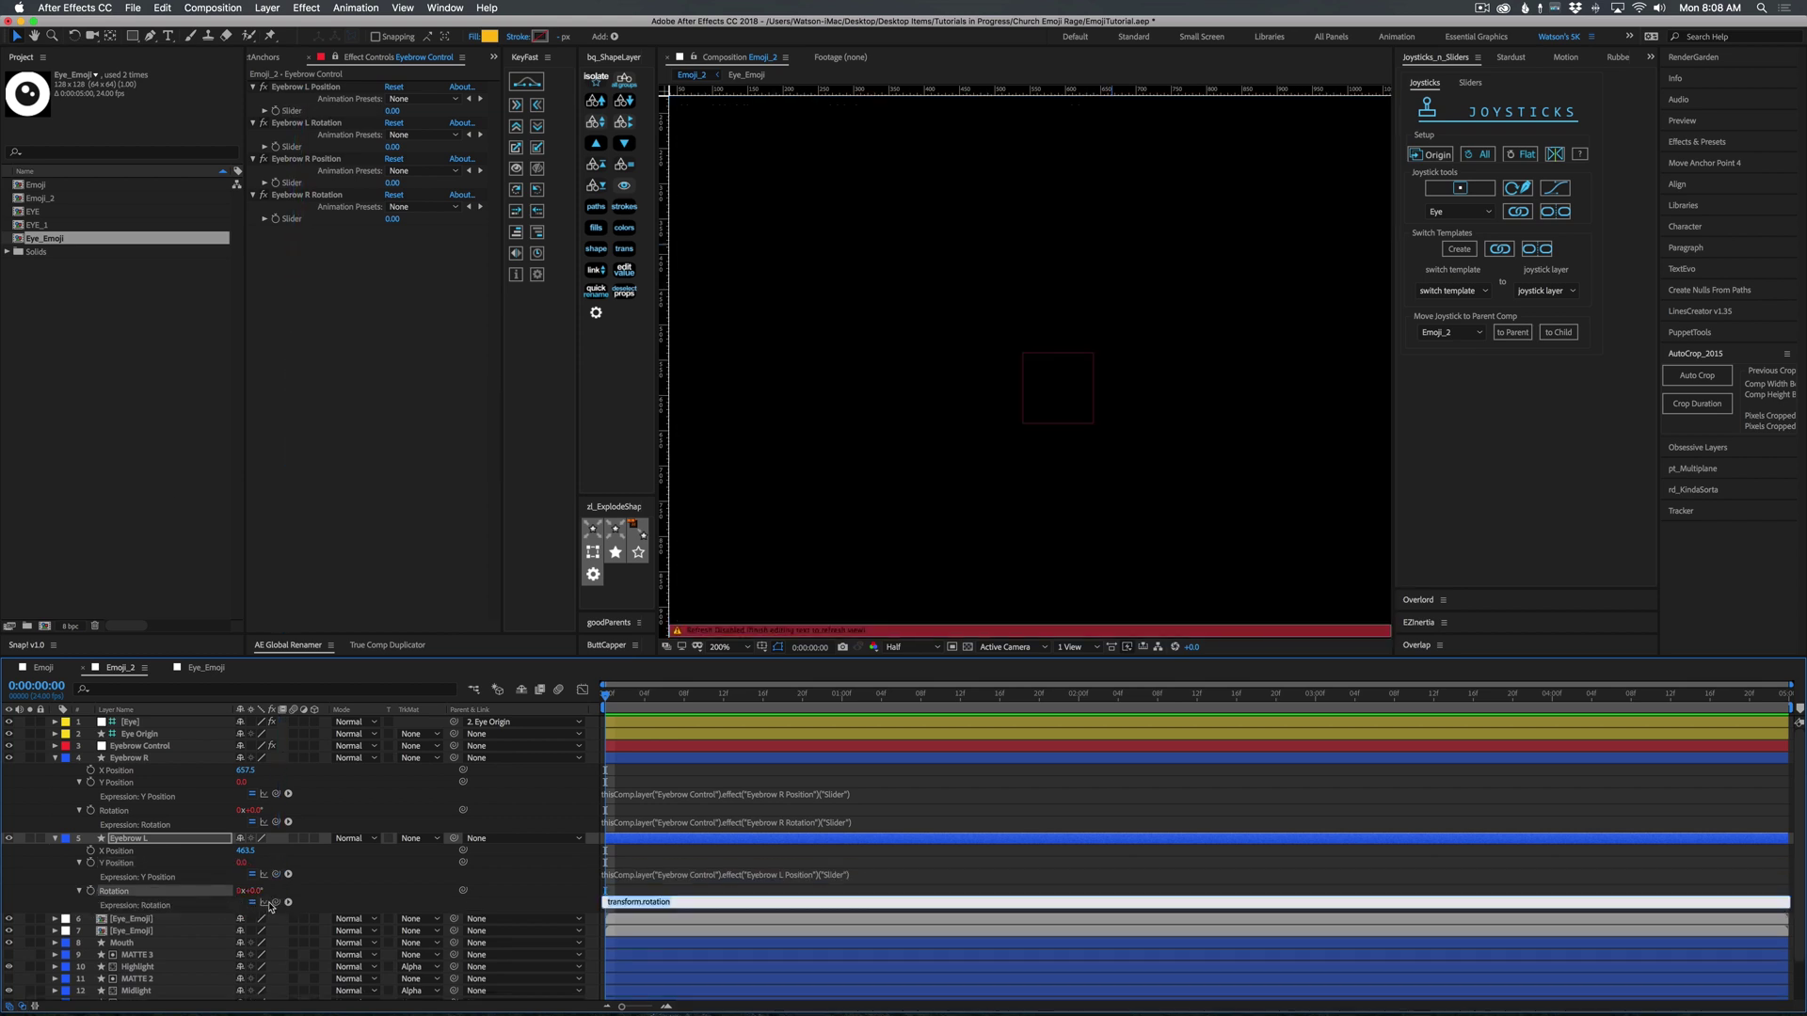
drag(276, 902, 292, 146)
click(846, 774)
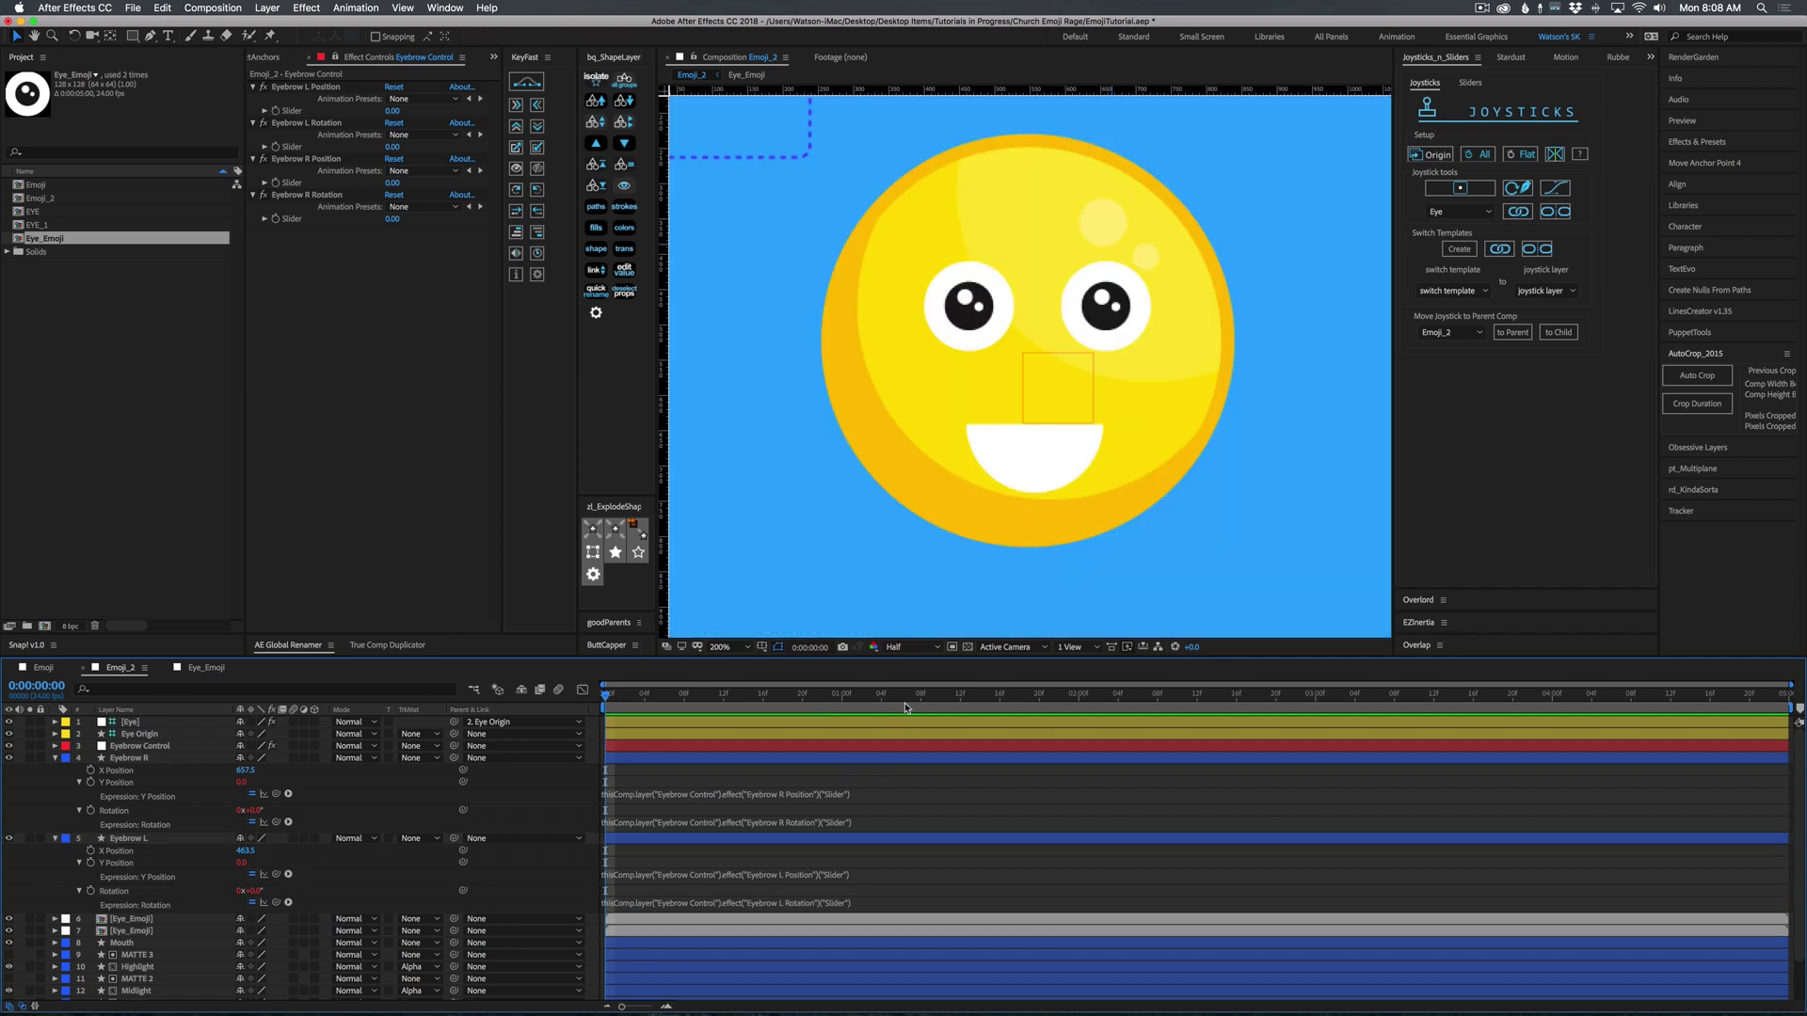
Collapse the two eyebrow layers and parent both Eyebrow R and Eyebrow L to the Eyebrow Control layer.
key(comma)
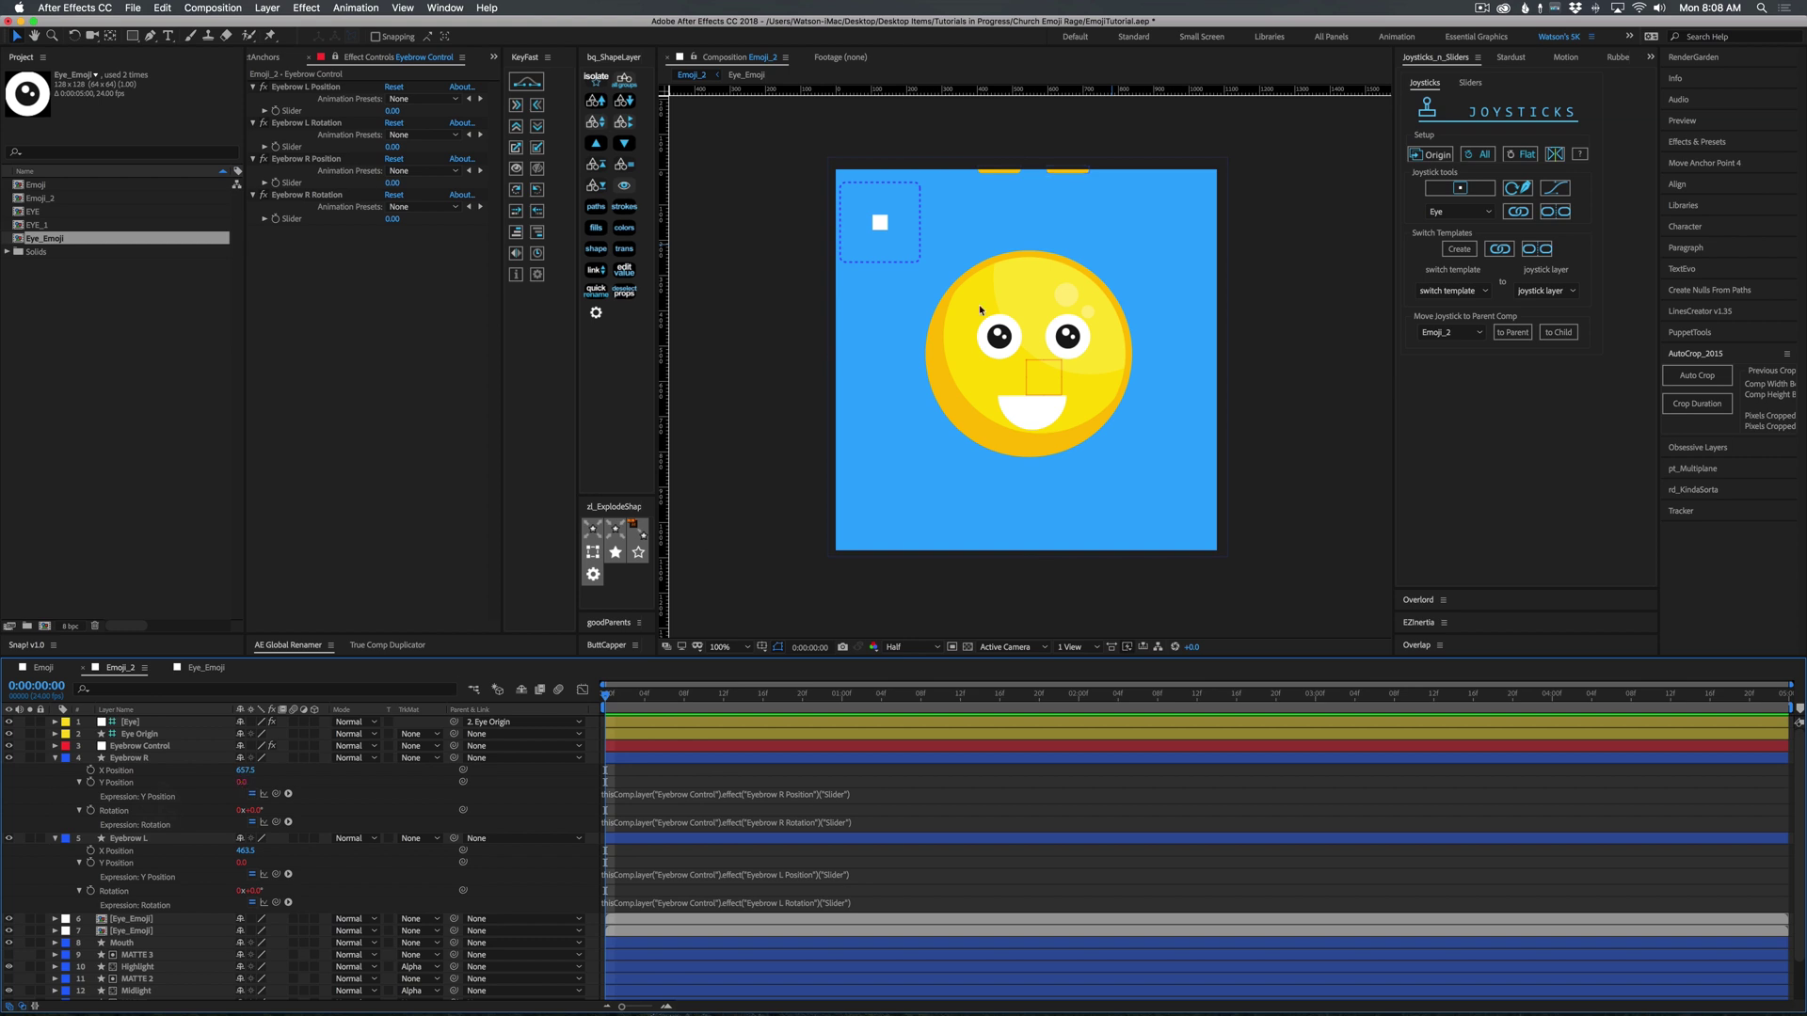
click(54, 759)
click(54, 769)
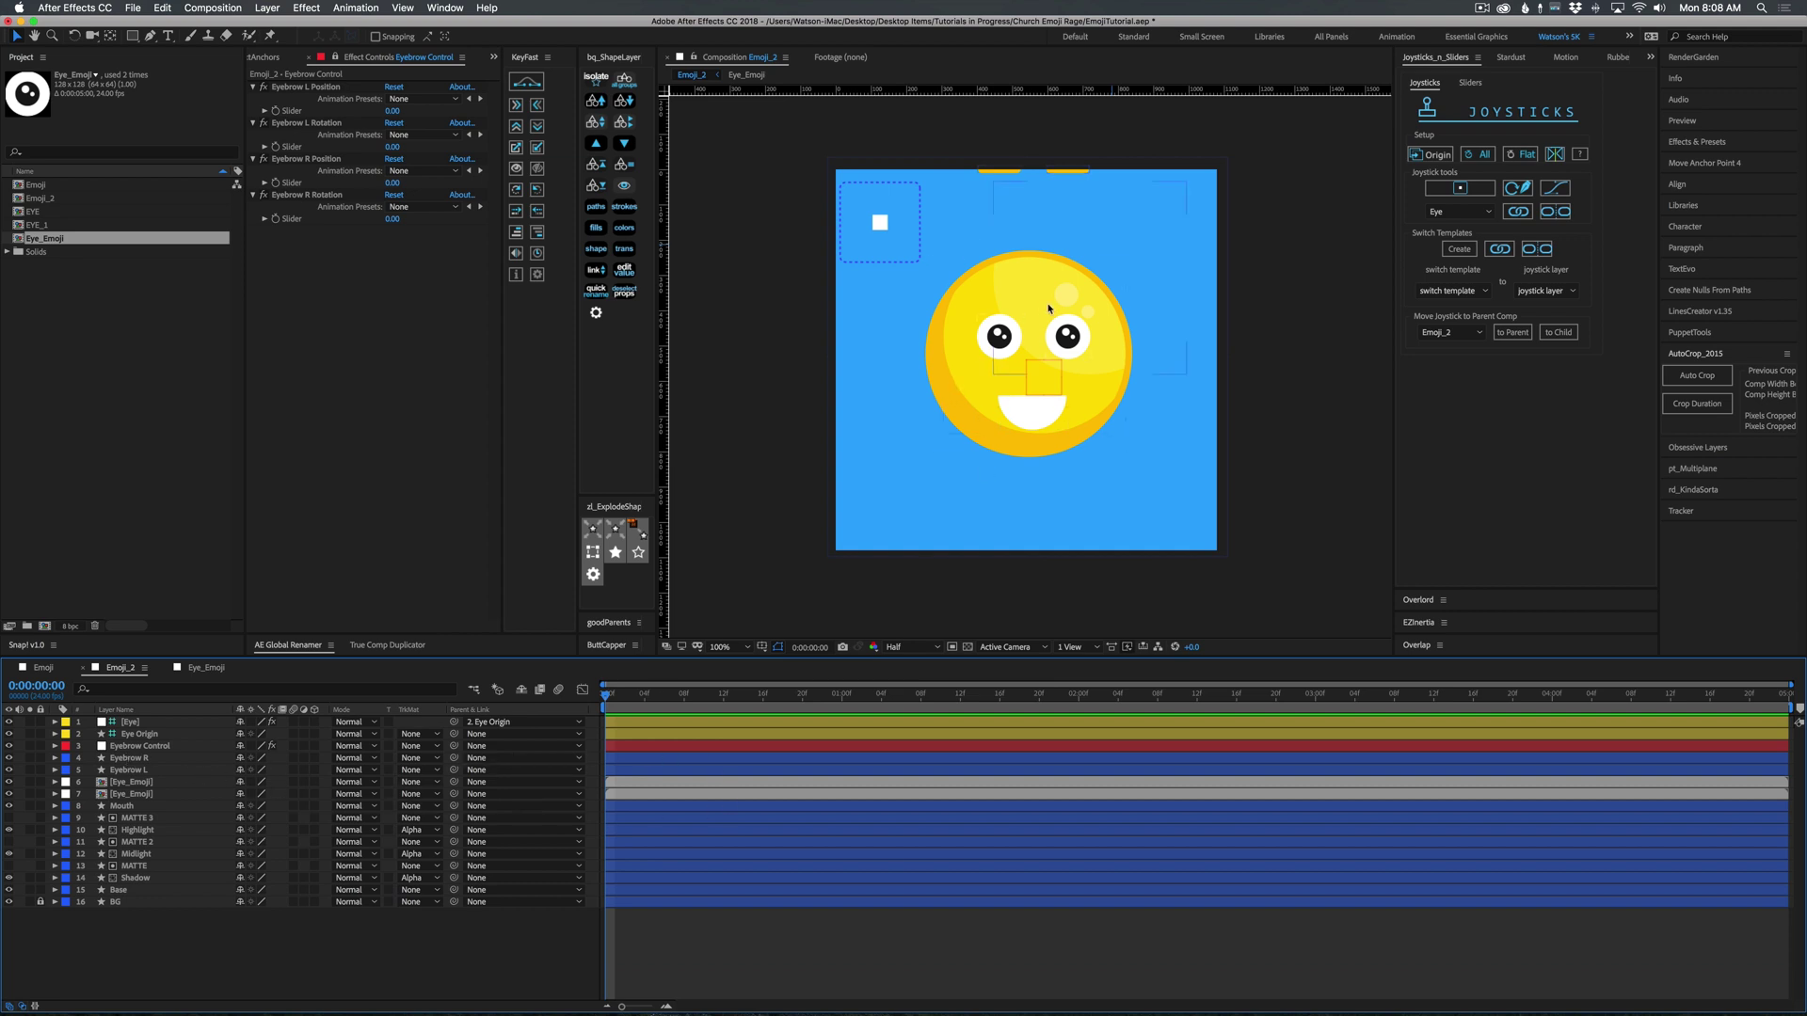
click(142, 759)
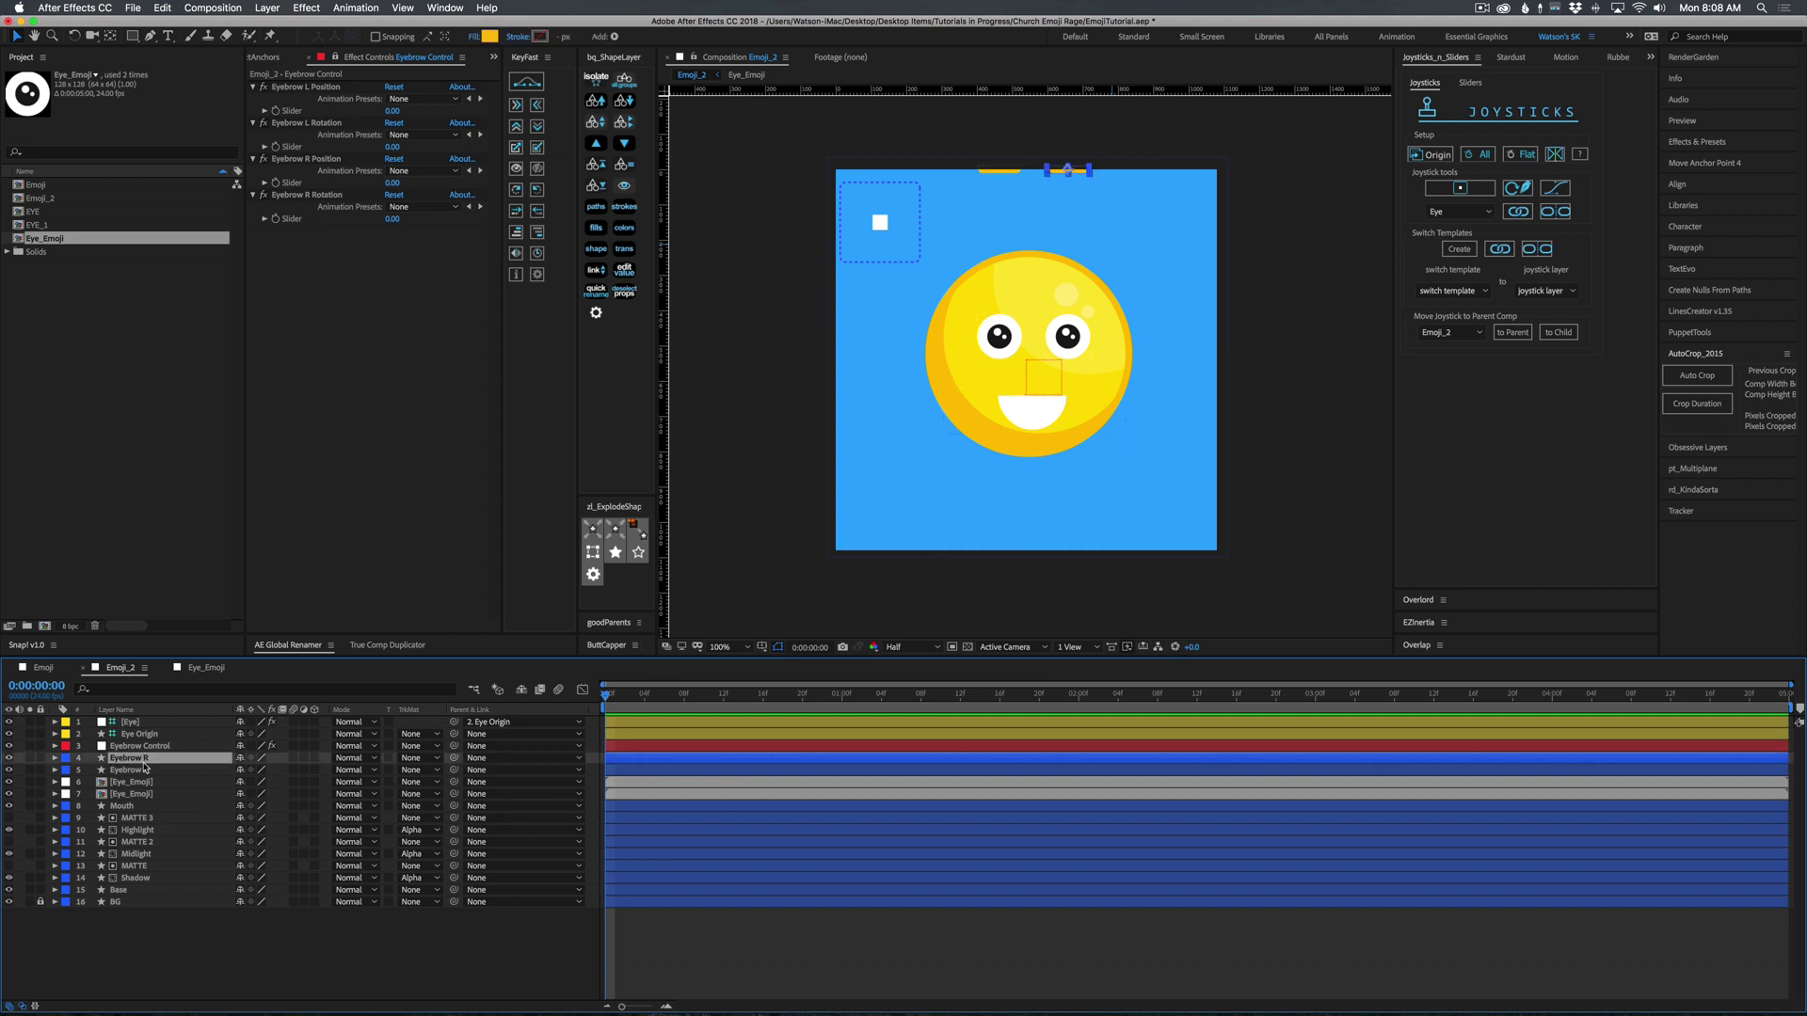
shift+click(136, 772)
drag(454, 758, 146, 753)
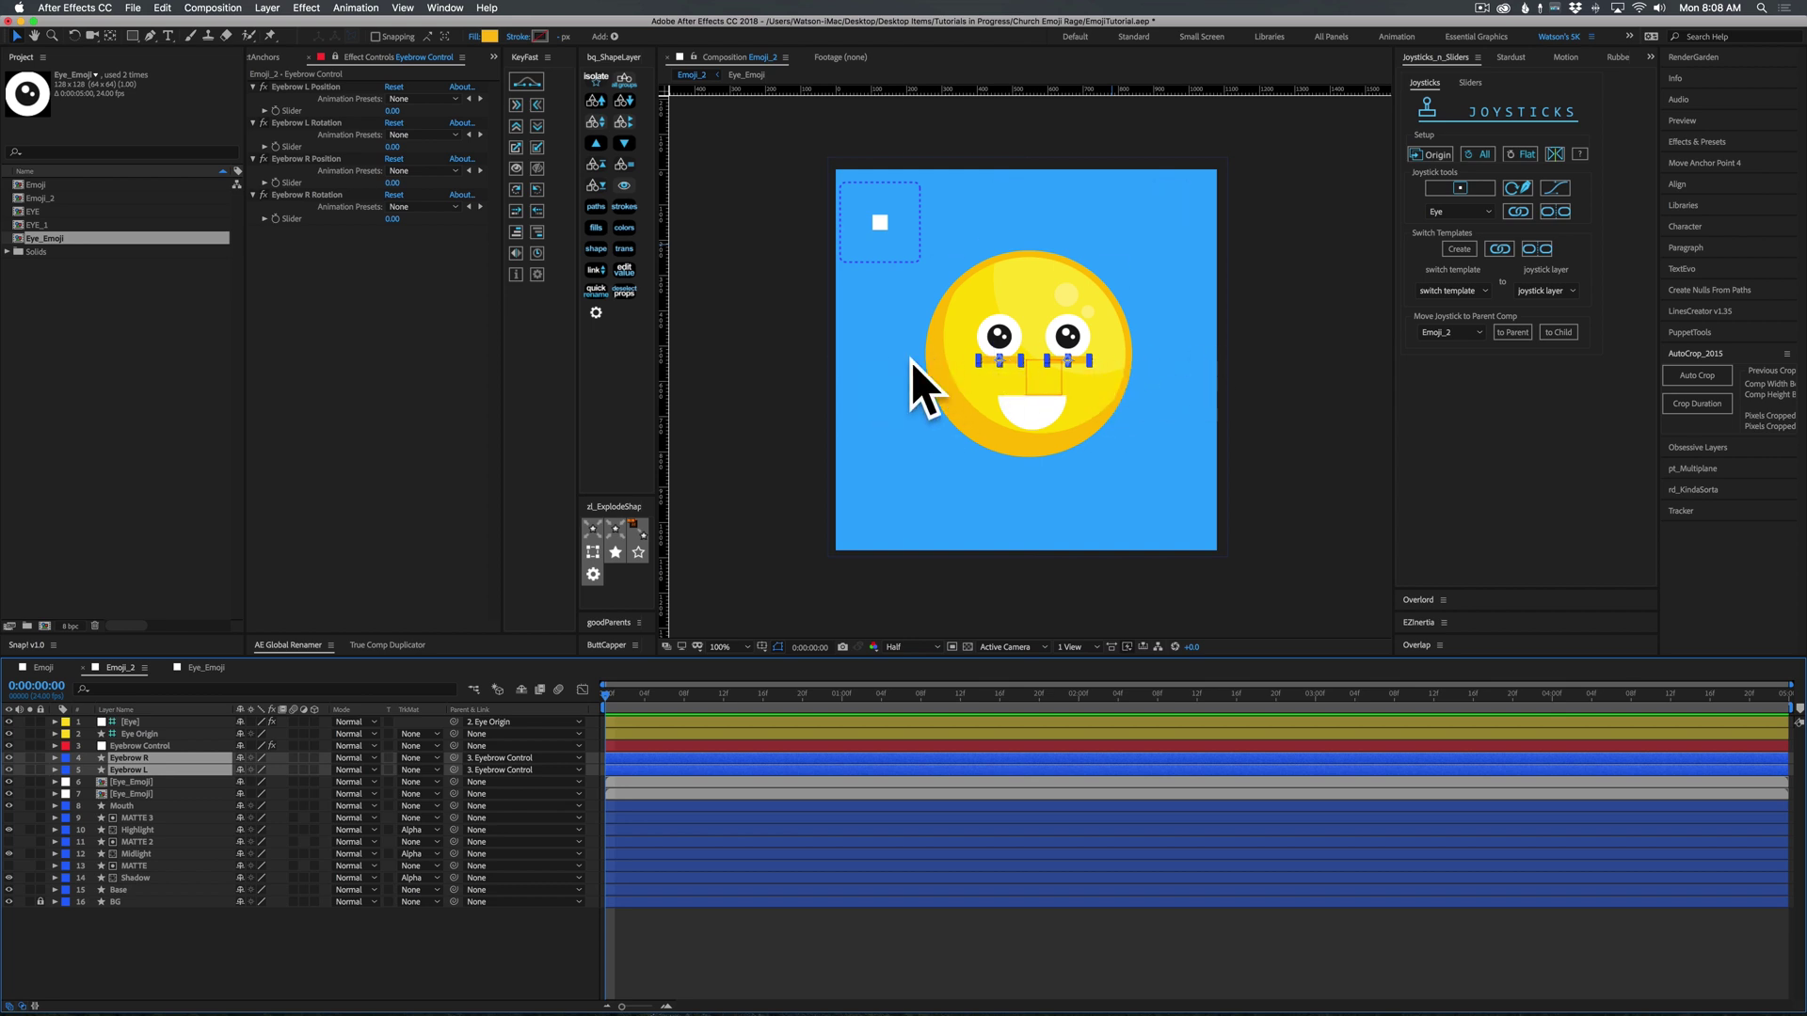
Move the Eyebrow Control null straight up so both eyebrows sit just above the eyes.
click(141, 745)
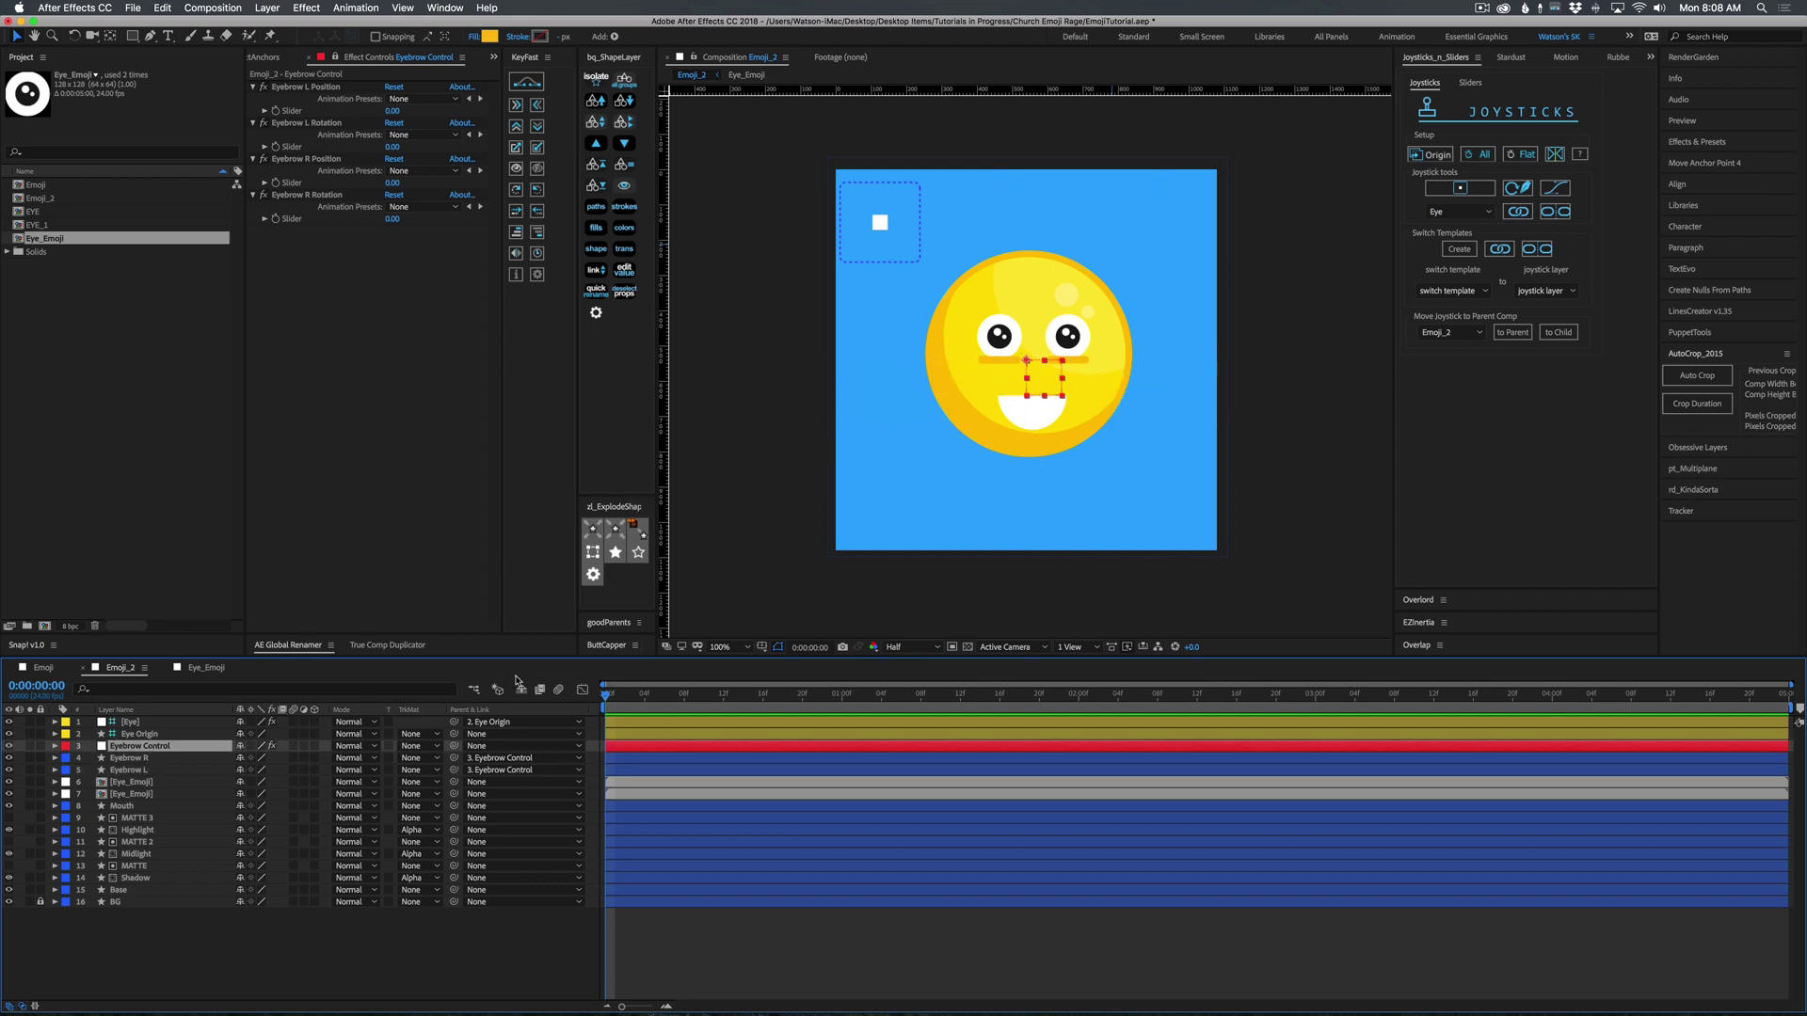
drag(1048, 387, 1050, 334)
click(819, 927)
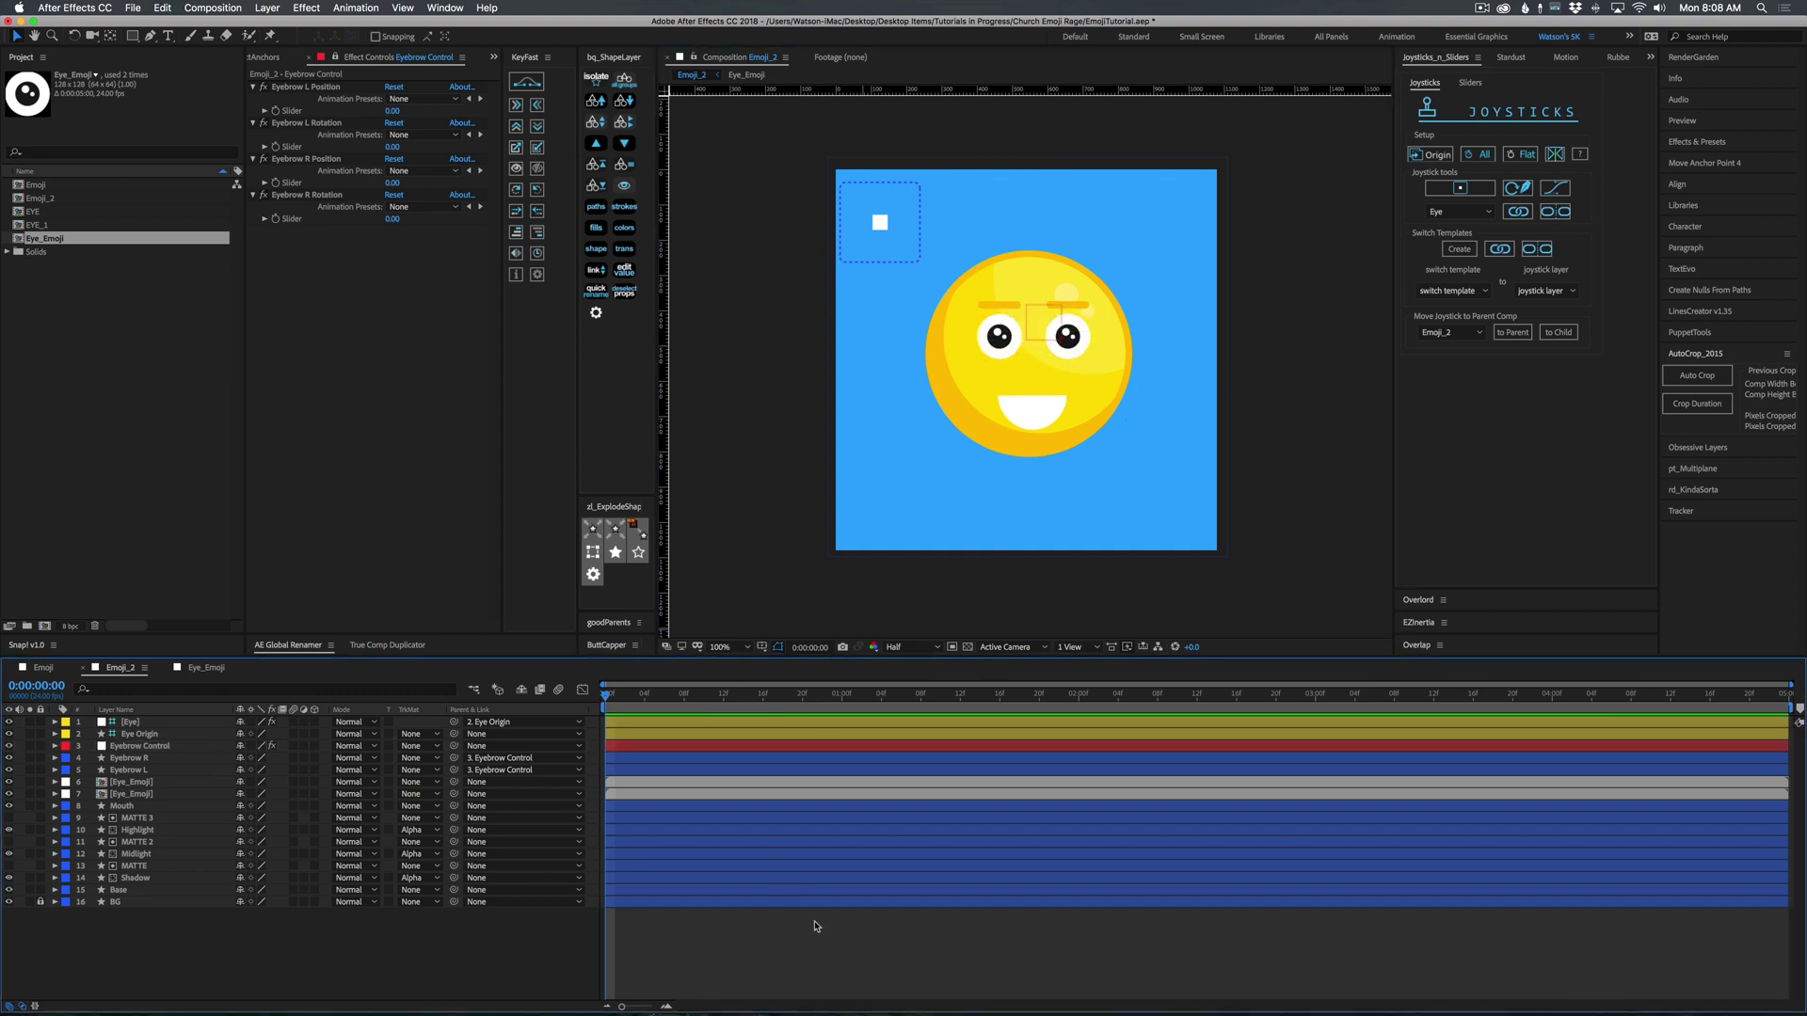
Test the Eyebrow L sliders on Eyebrow Control by raising Eyebrow L Rotation to 44, and undo the test changes.
click(143, 745)
click(142, 757)
shift+click(141, 770)
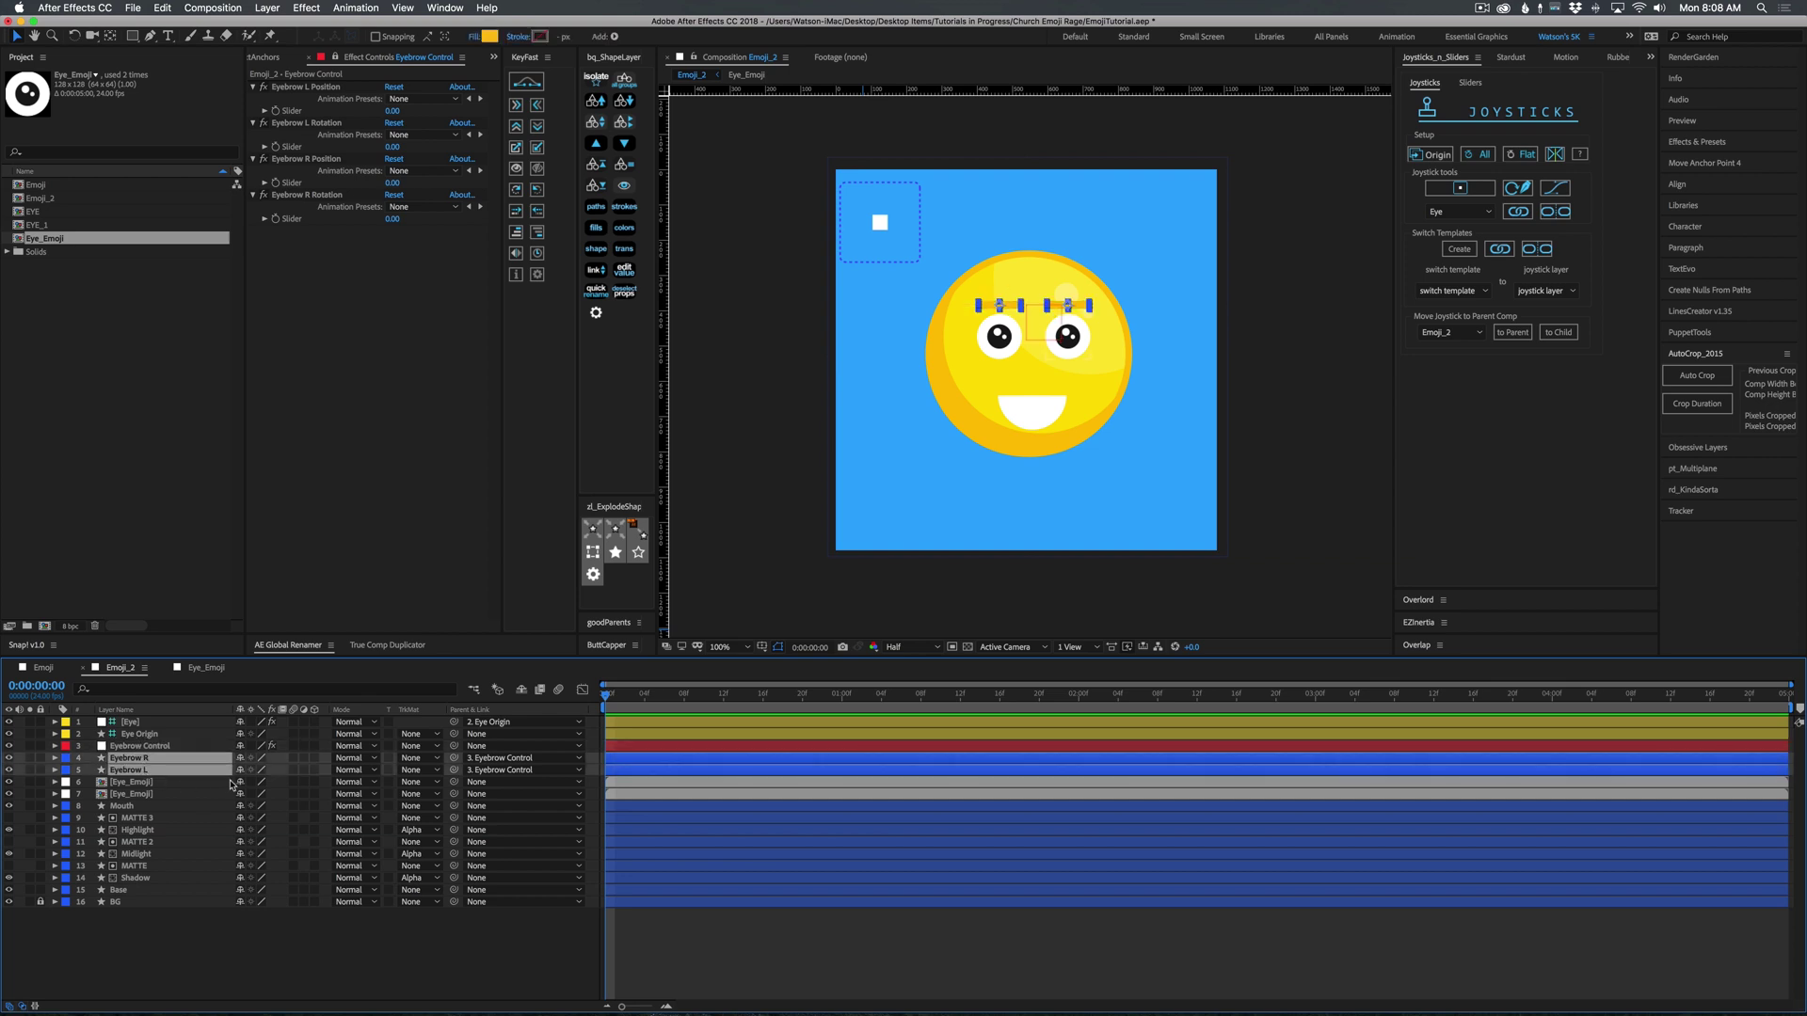
click(141, 746)
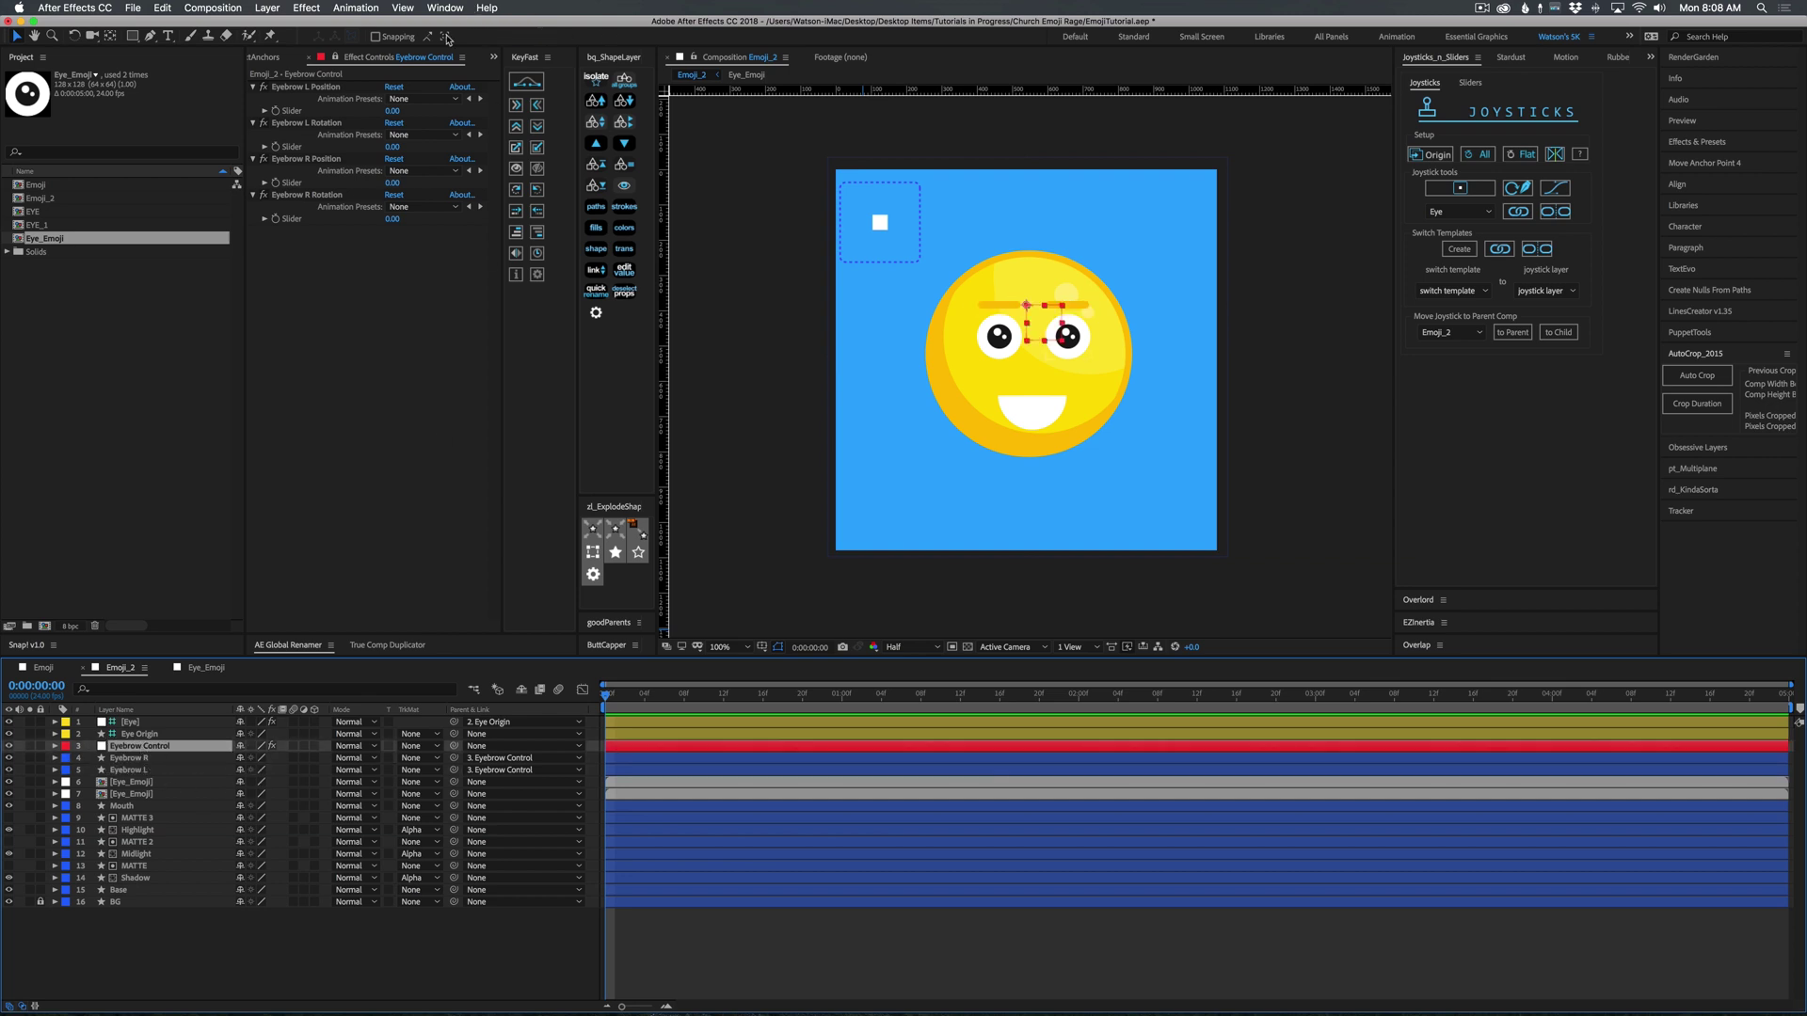
drag(393, 110, 414, 146)
key(super+z)
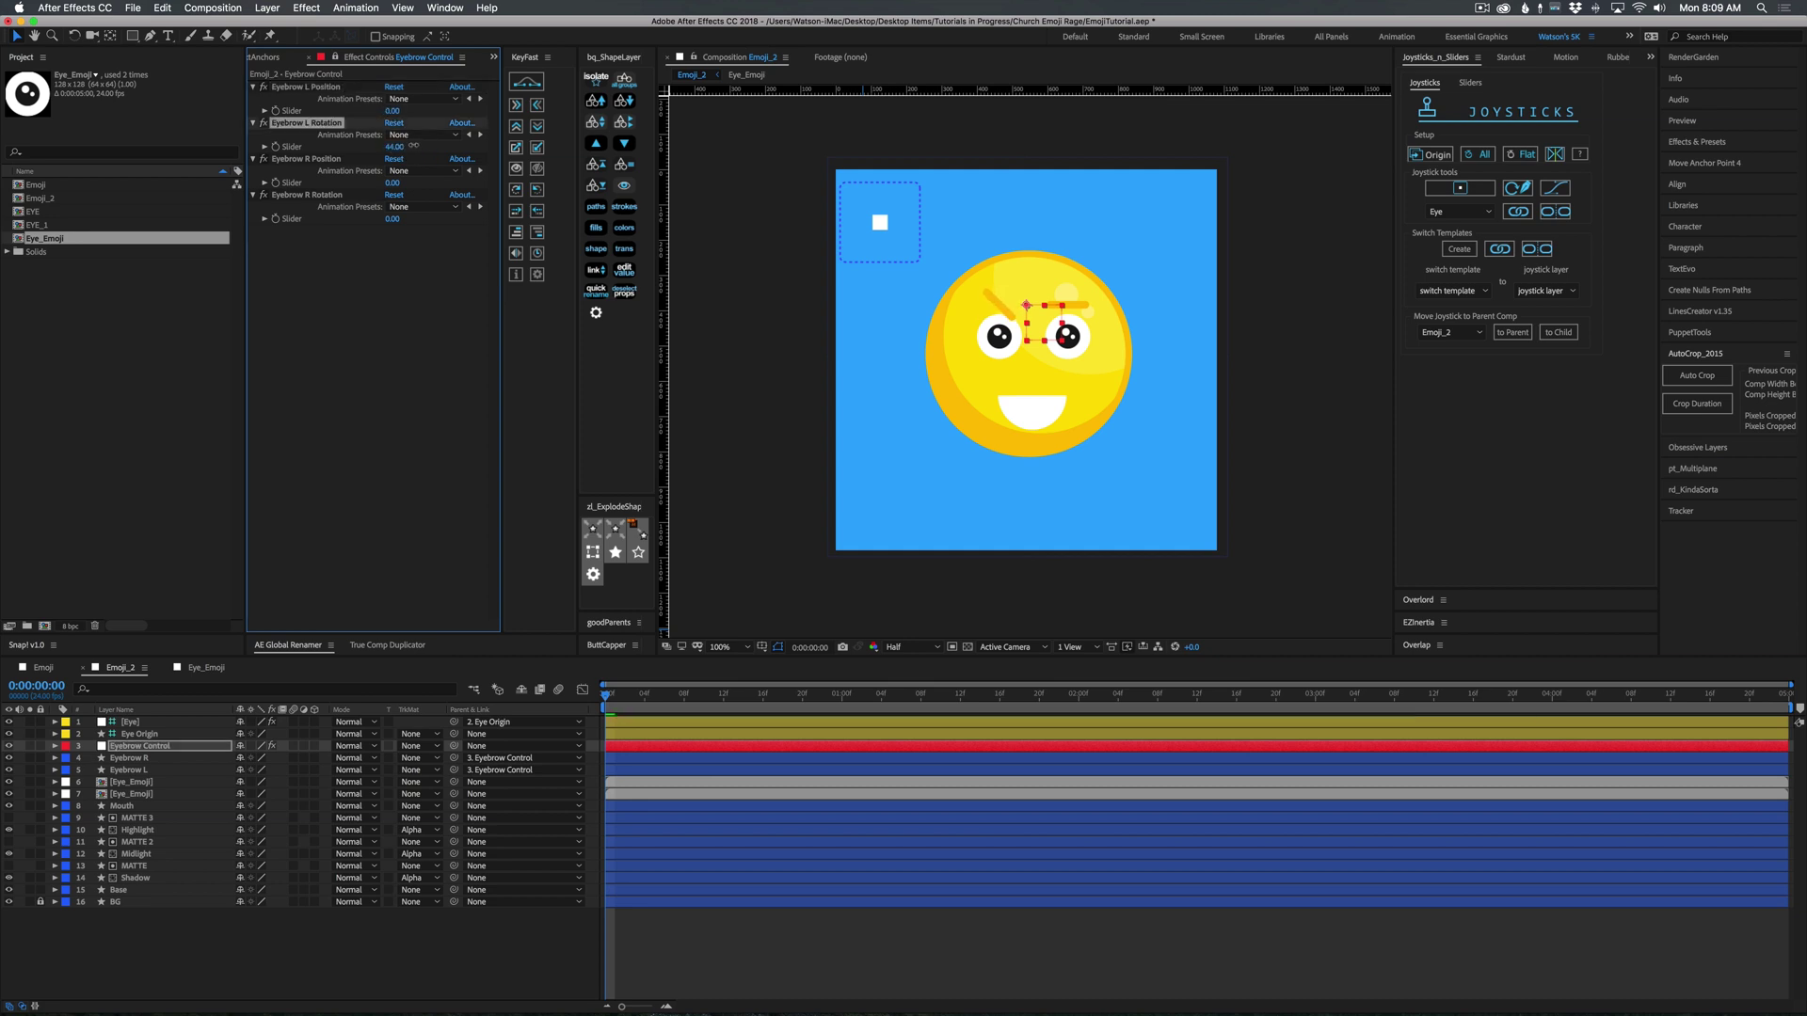
key(super+z)
click(428, 179)
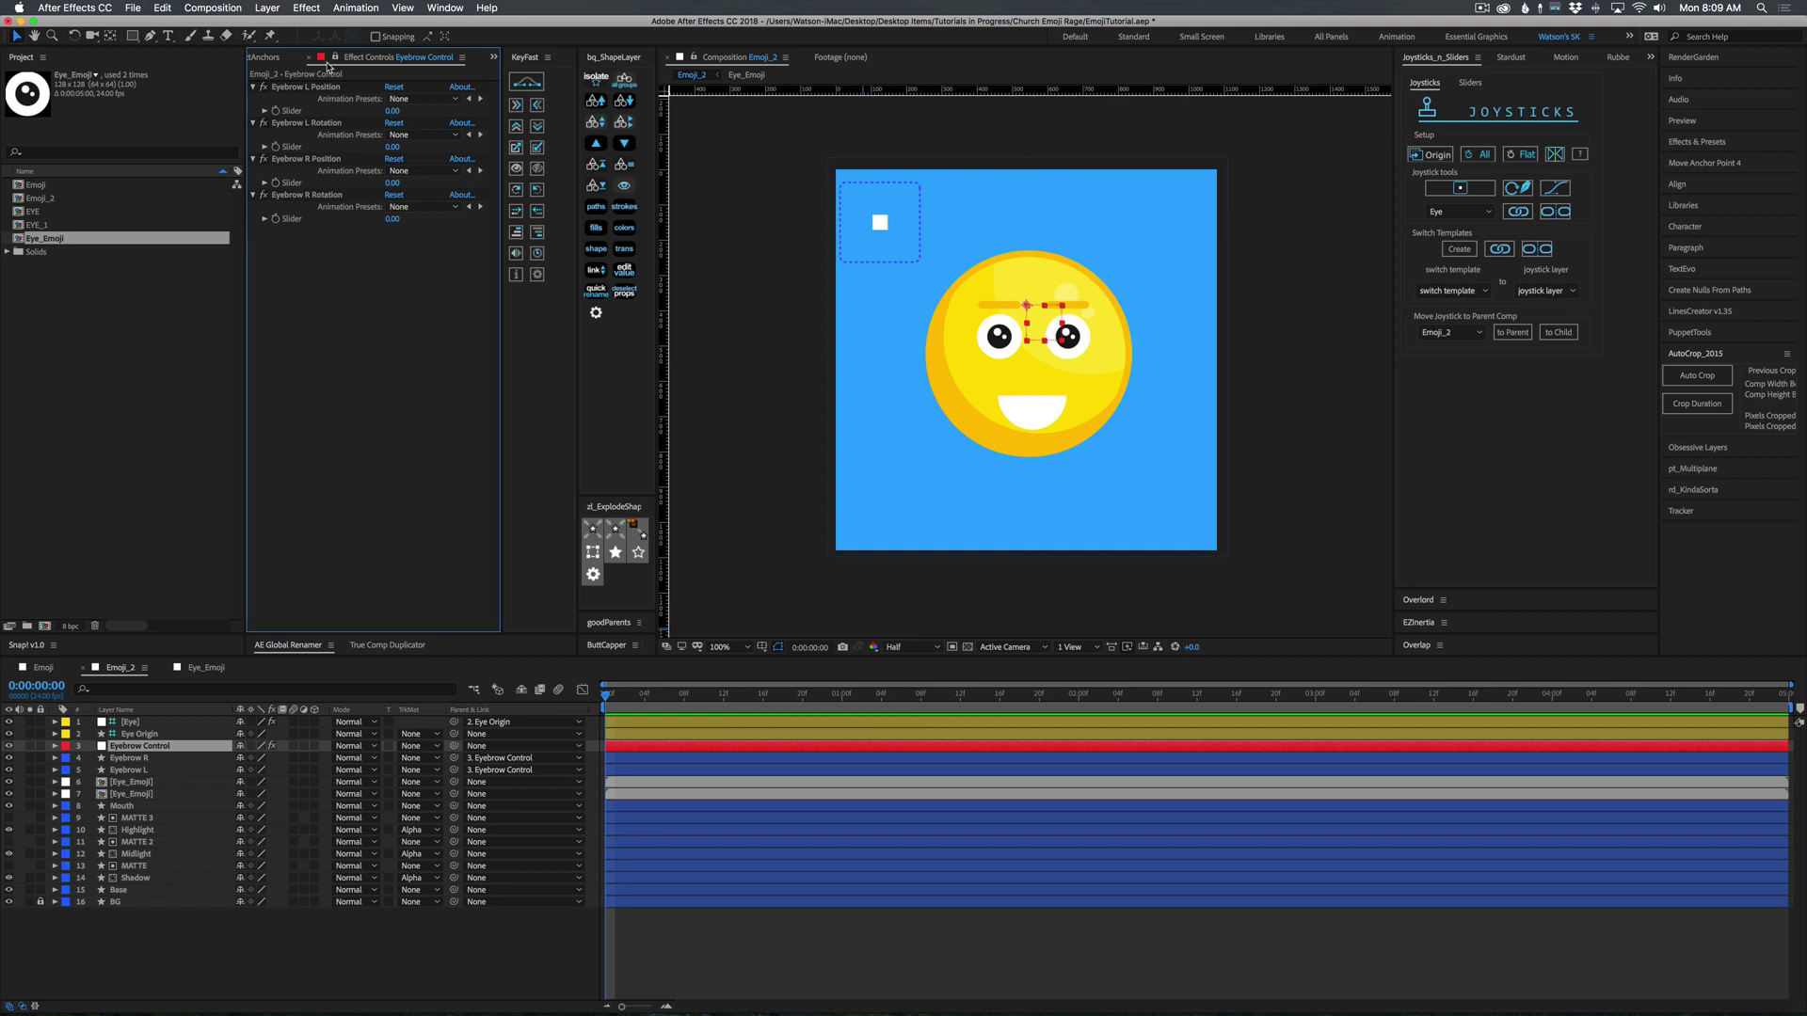
click(188, 987)
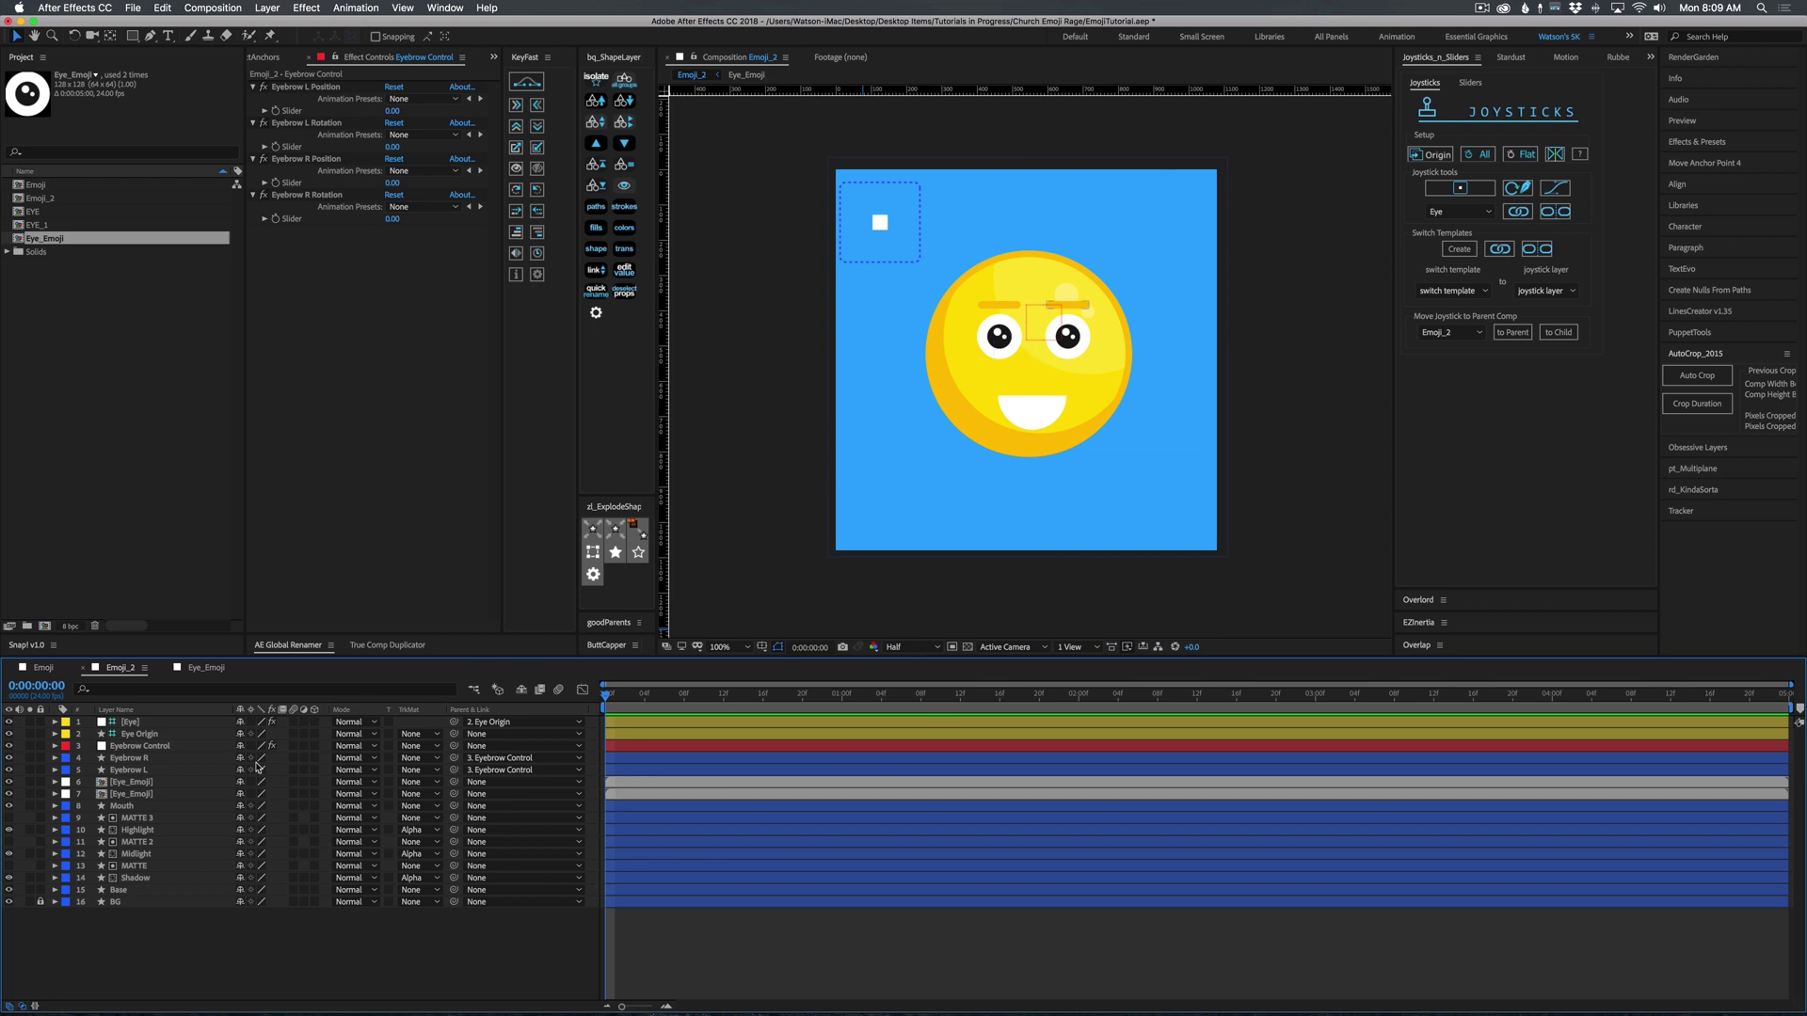
Mark the Eyebrow R and Eyebrow L layers as shy and hide shy layers in the timeline.
click(132, 758)
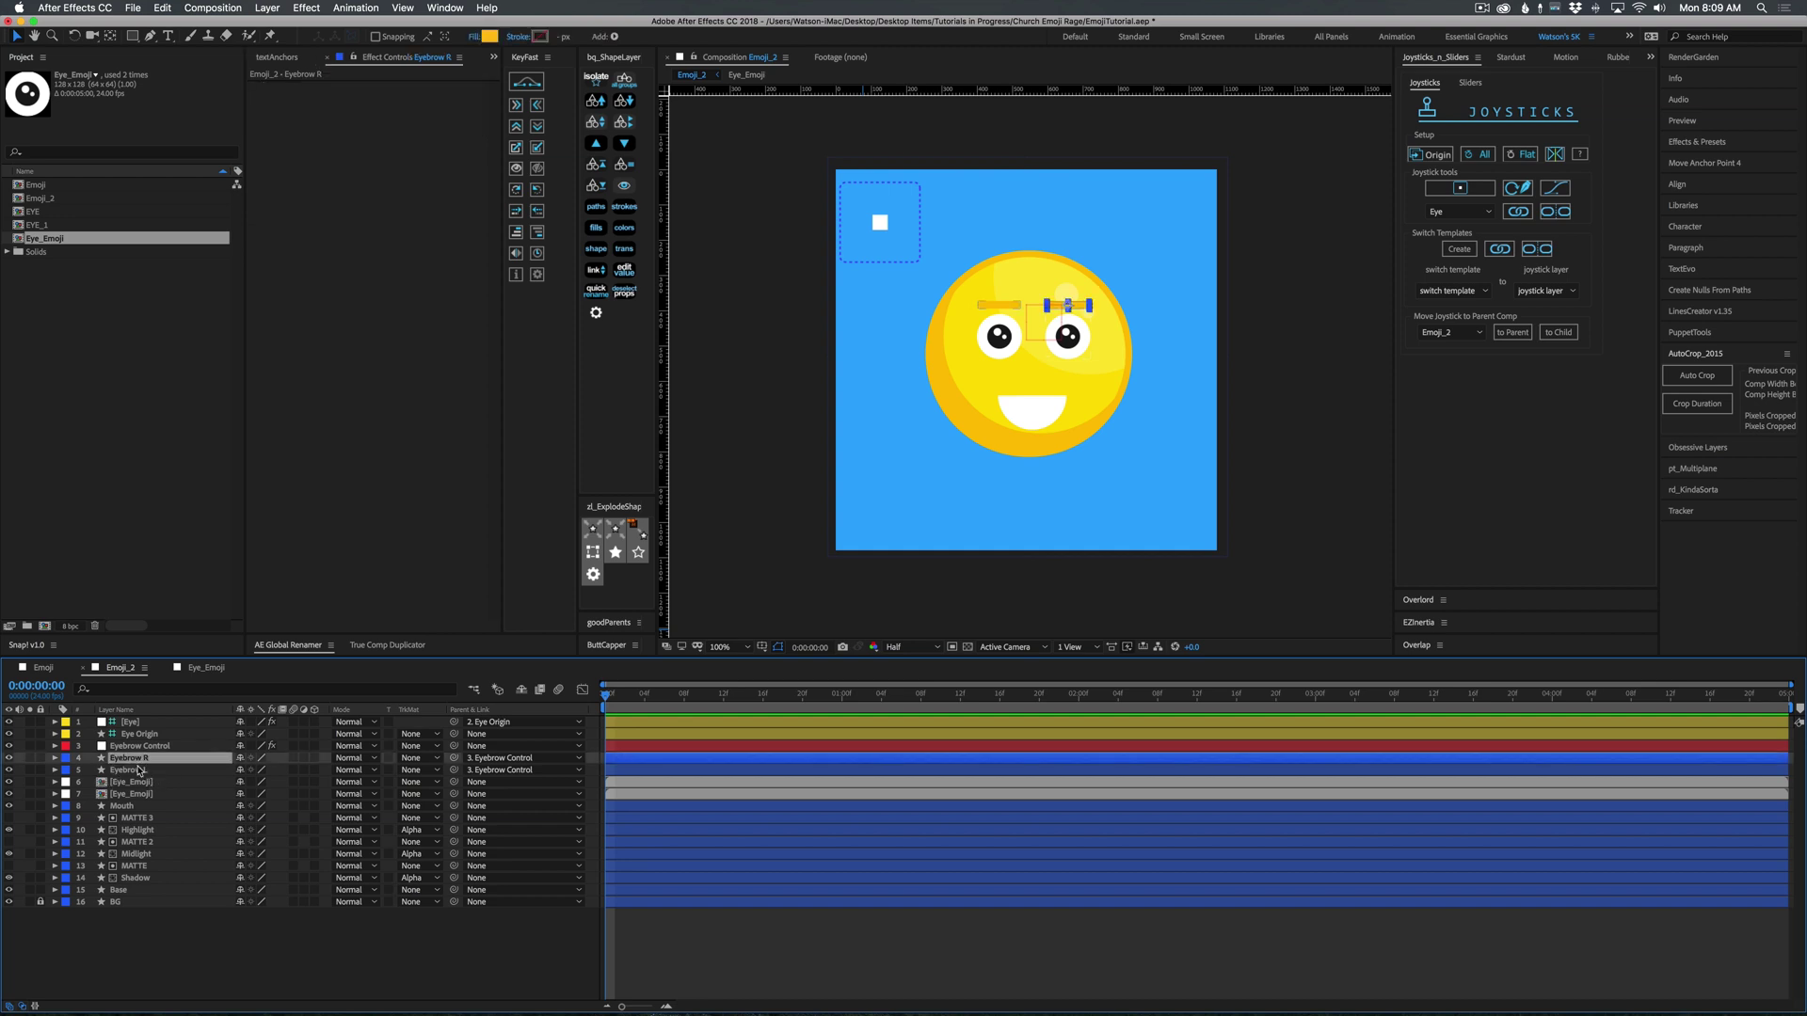
shift+click(132, 769)
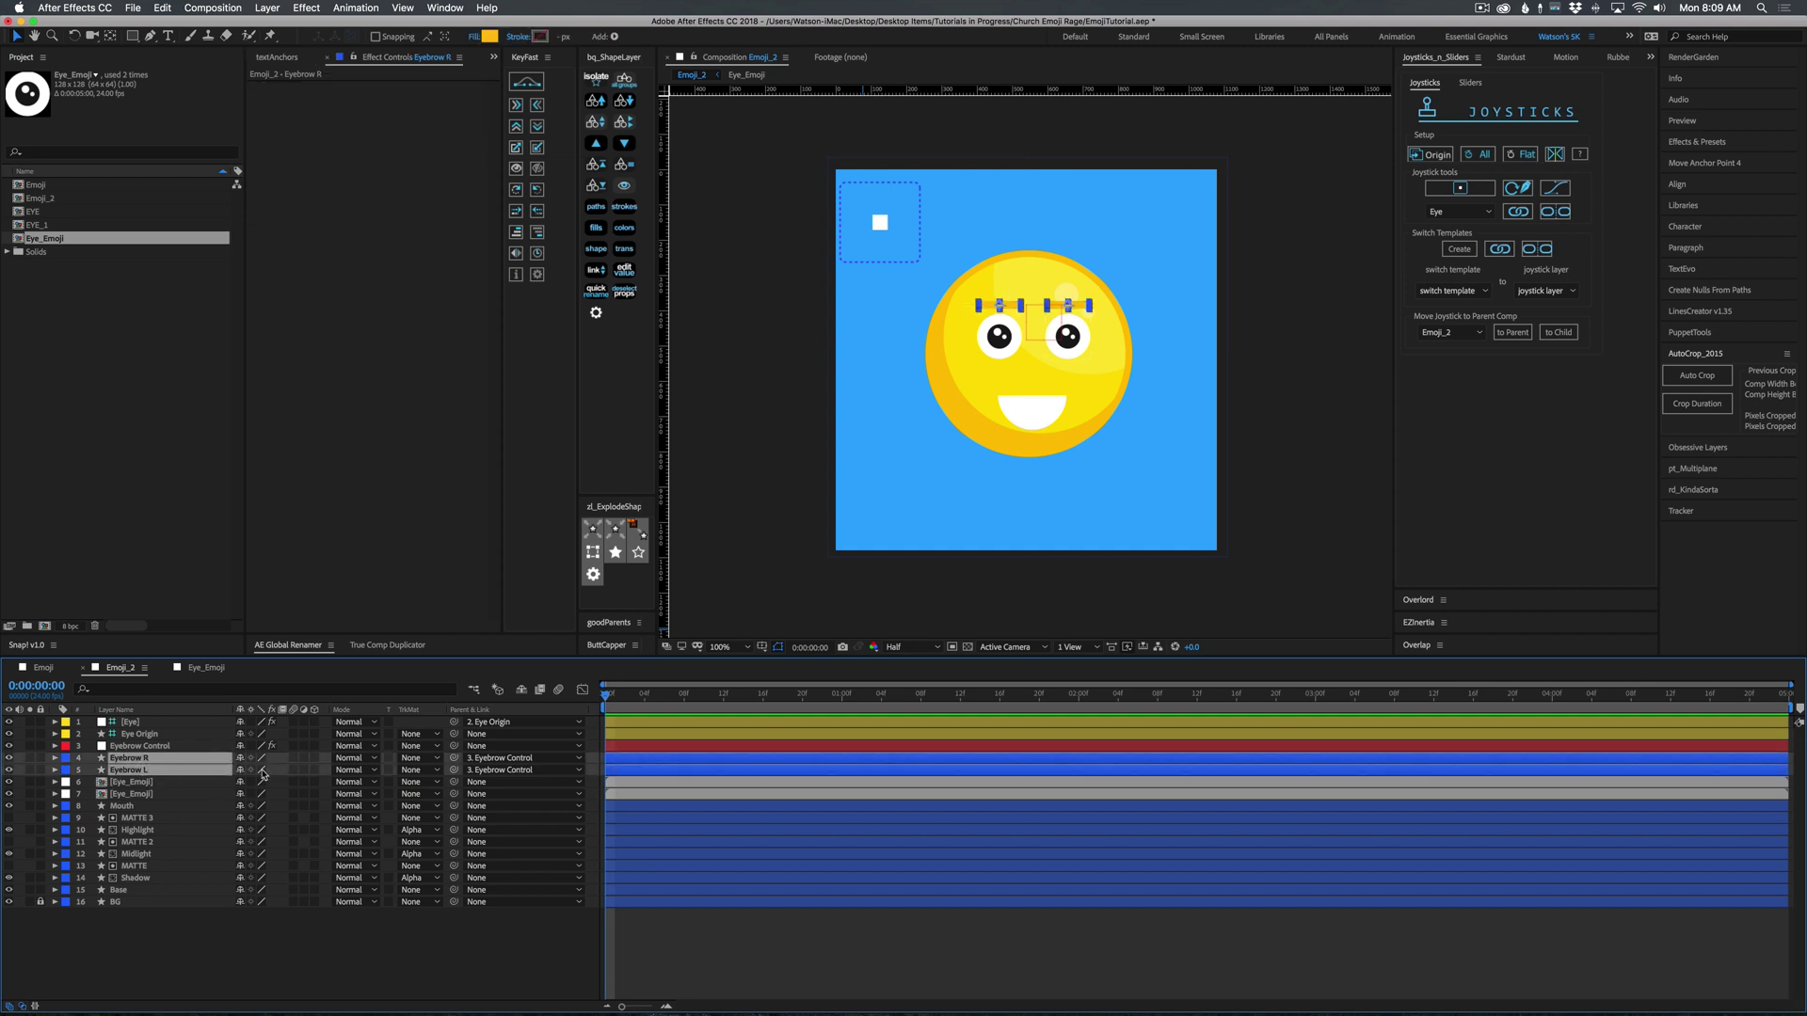
click(520, 689)
Mark the MATTE 3, MATTE 2, MATTE and Base layers as shy so they are hidden from the timeline.
click(139, 793)
super+click(141, 818)
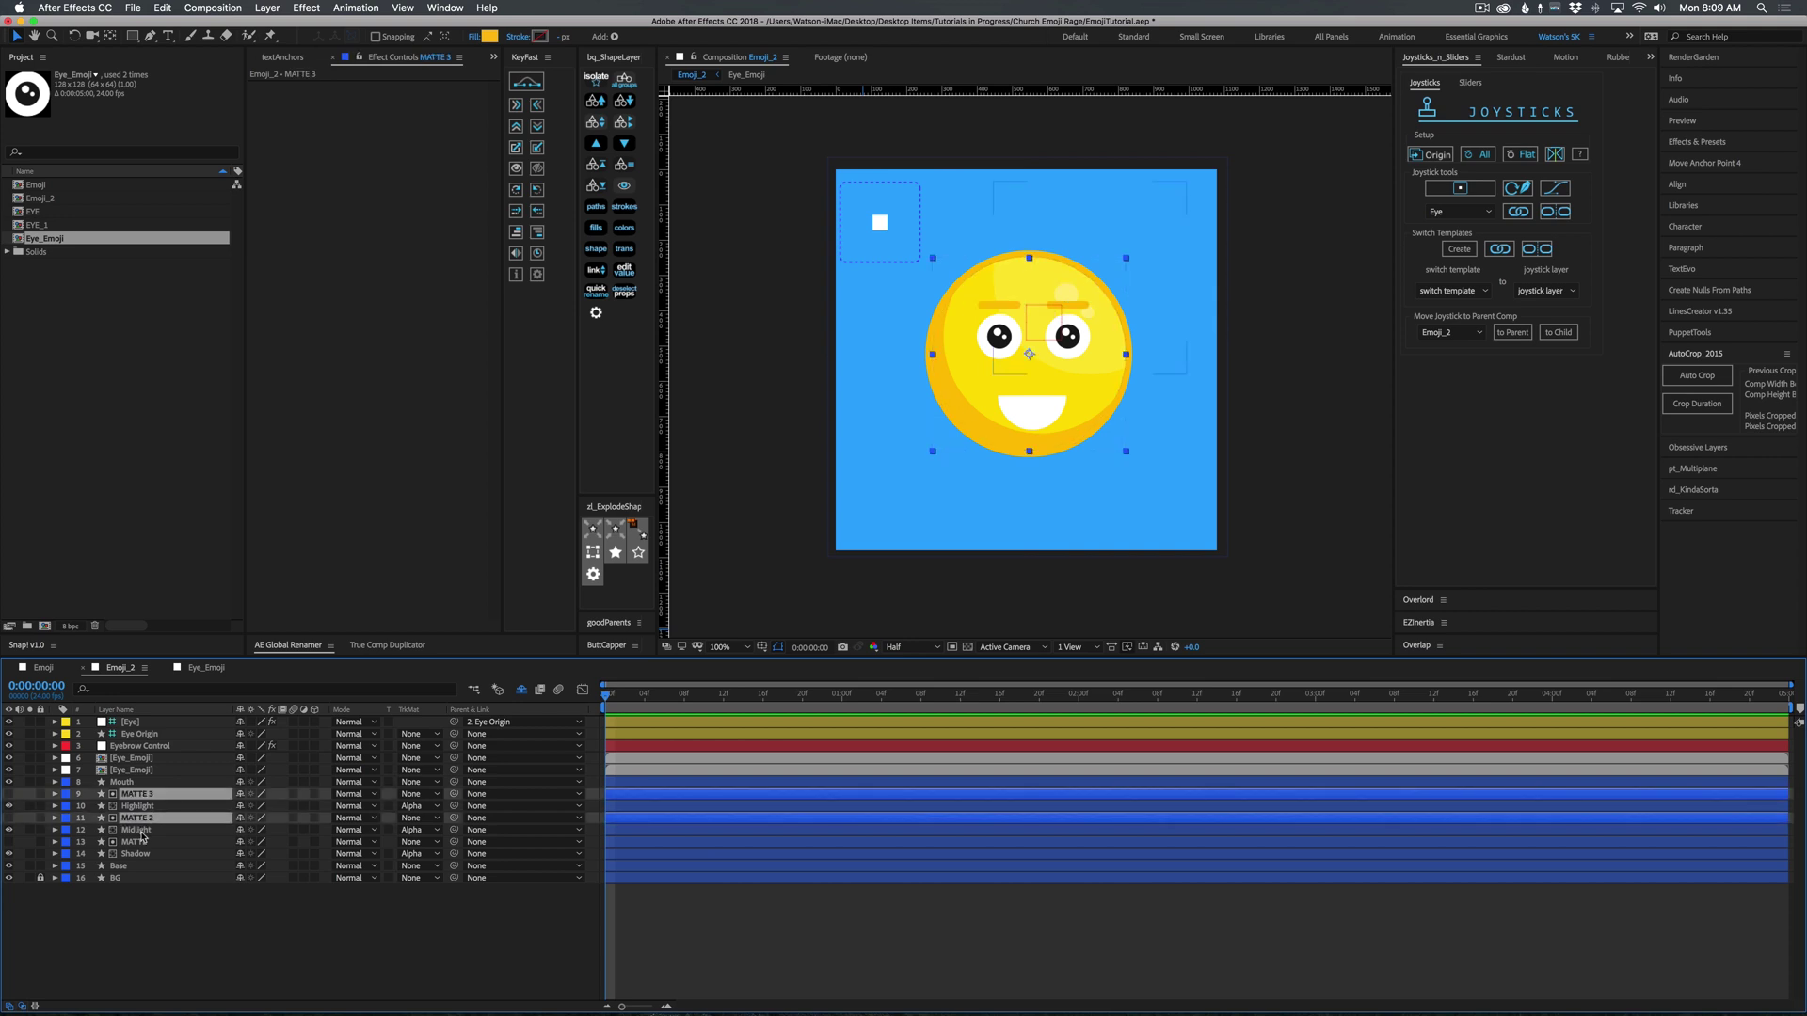
super+click(137, 842)
super+click(120, 866)
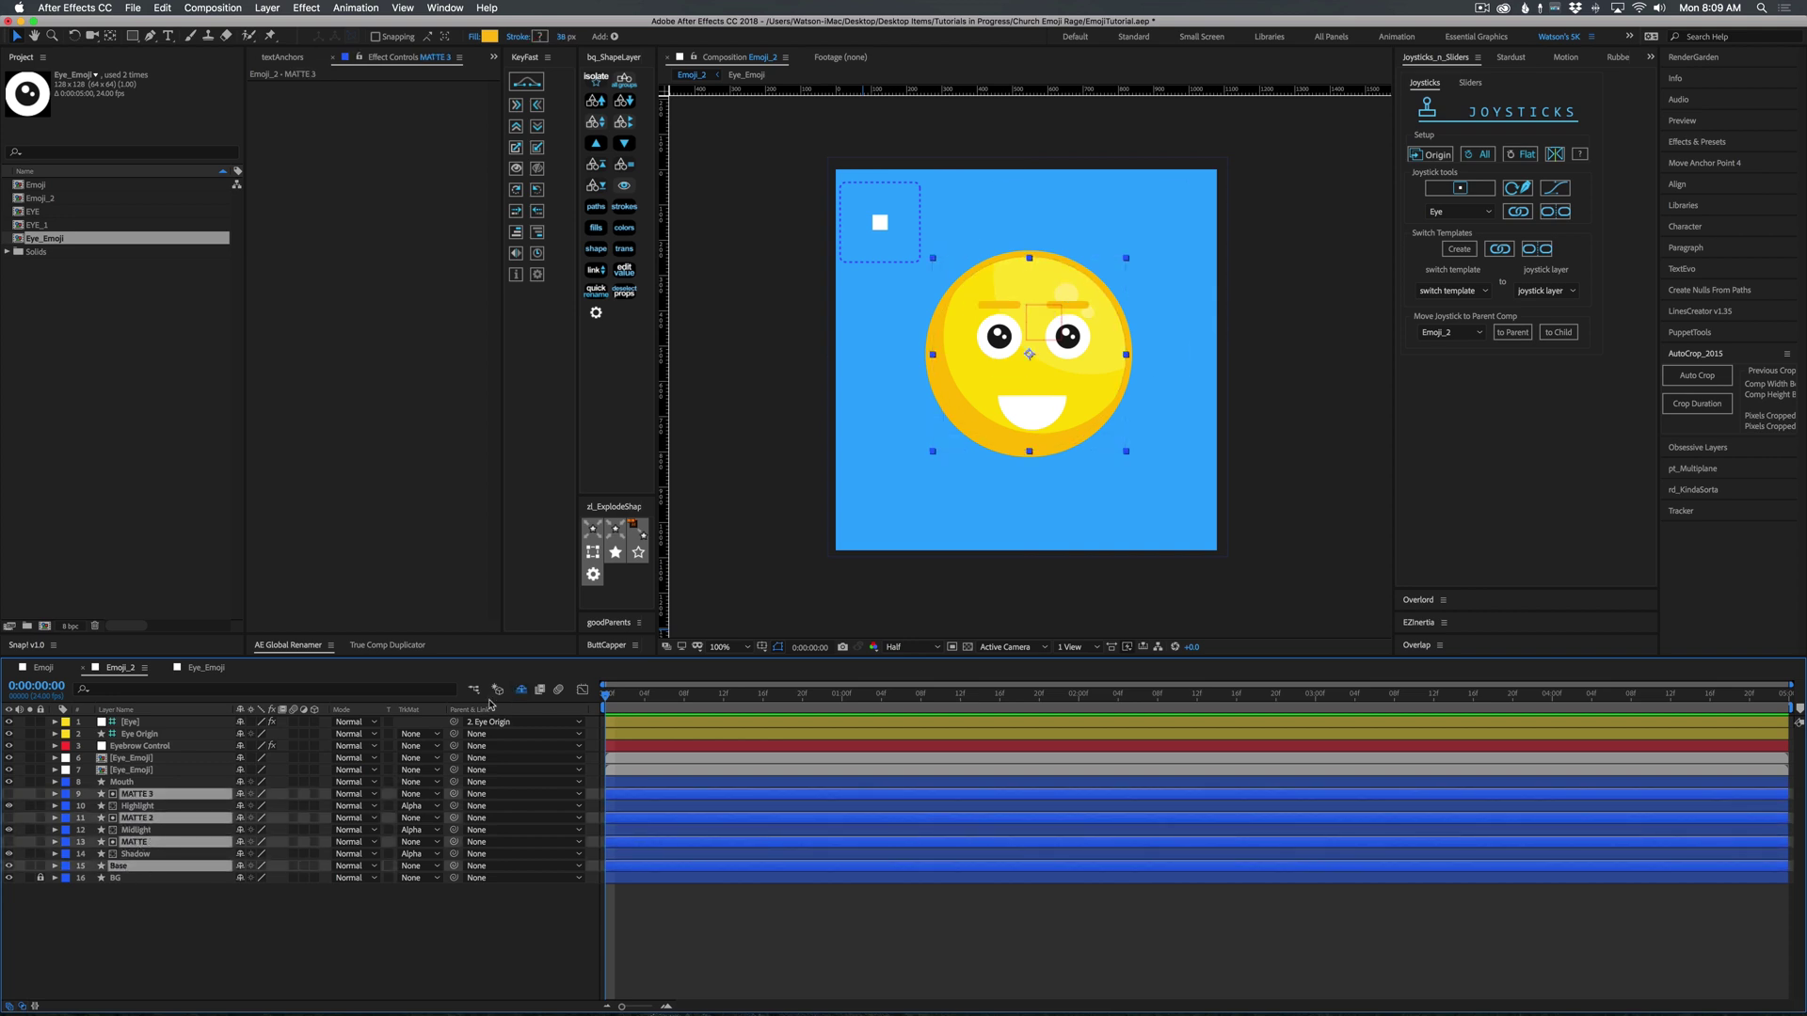
click(252, 794)
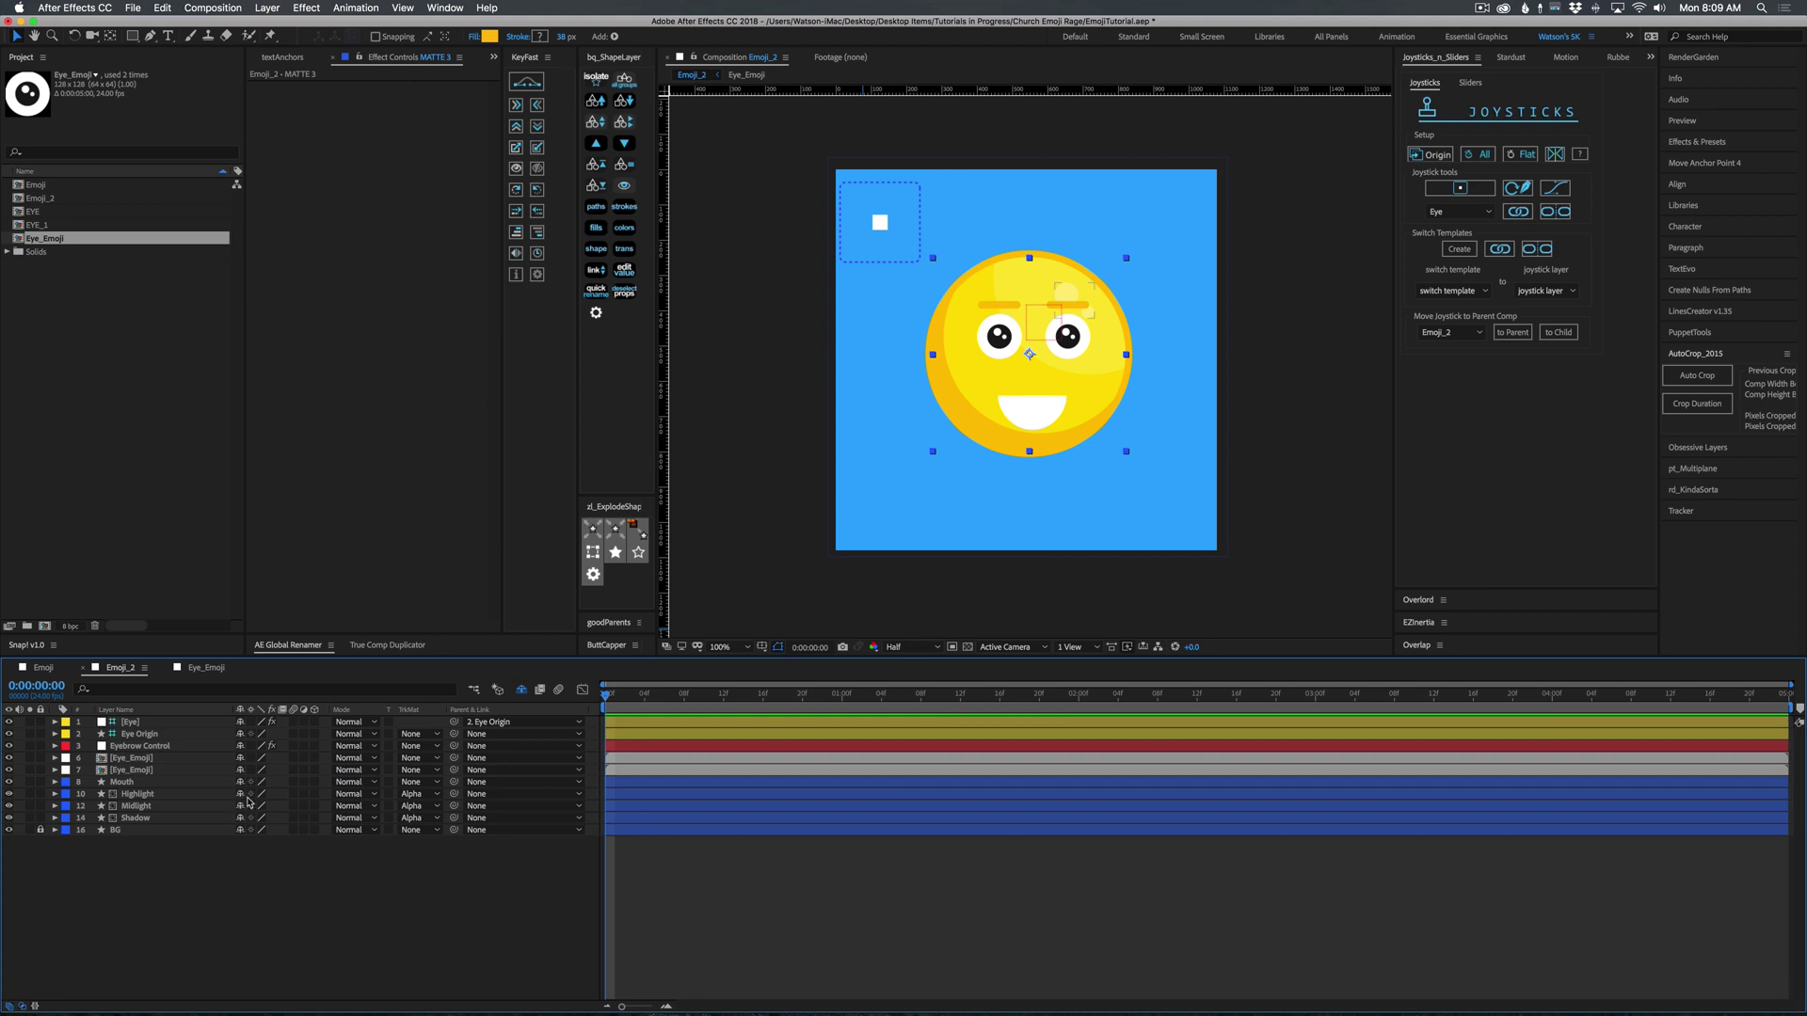
Add Position keyframes at frame 0 to Eyebrow Control, both Eye_Emoji layers, Mouth, Highlight, Midlight and Shadow.
click(139, 745)
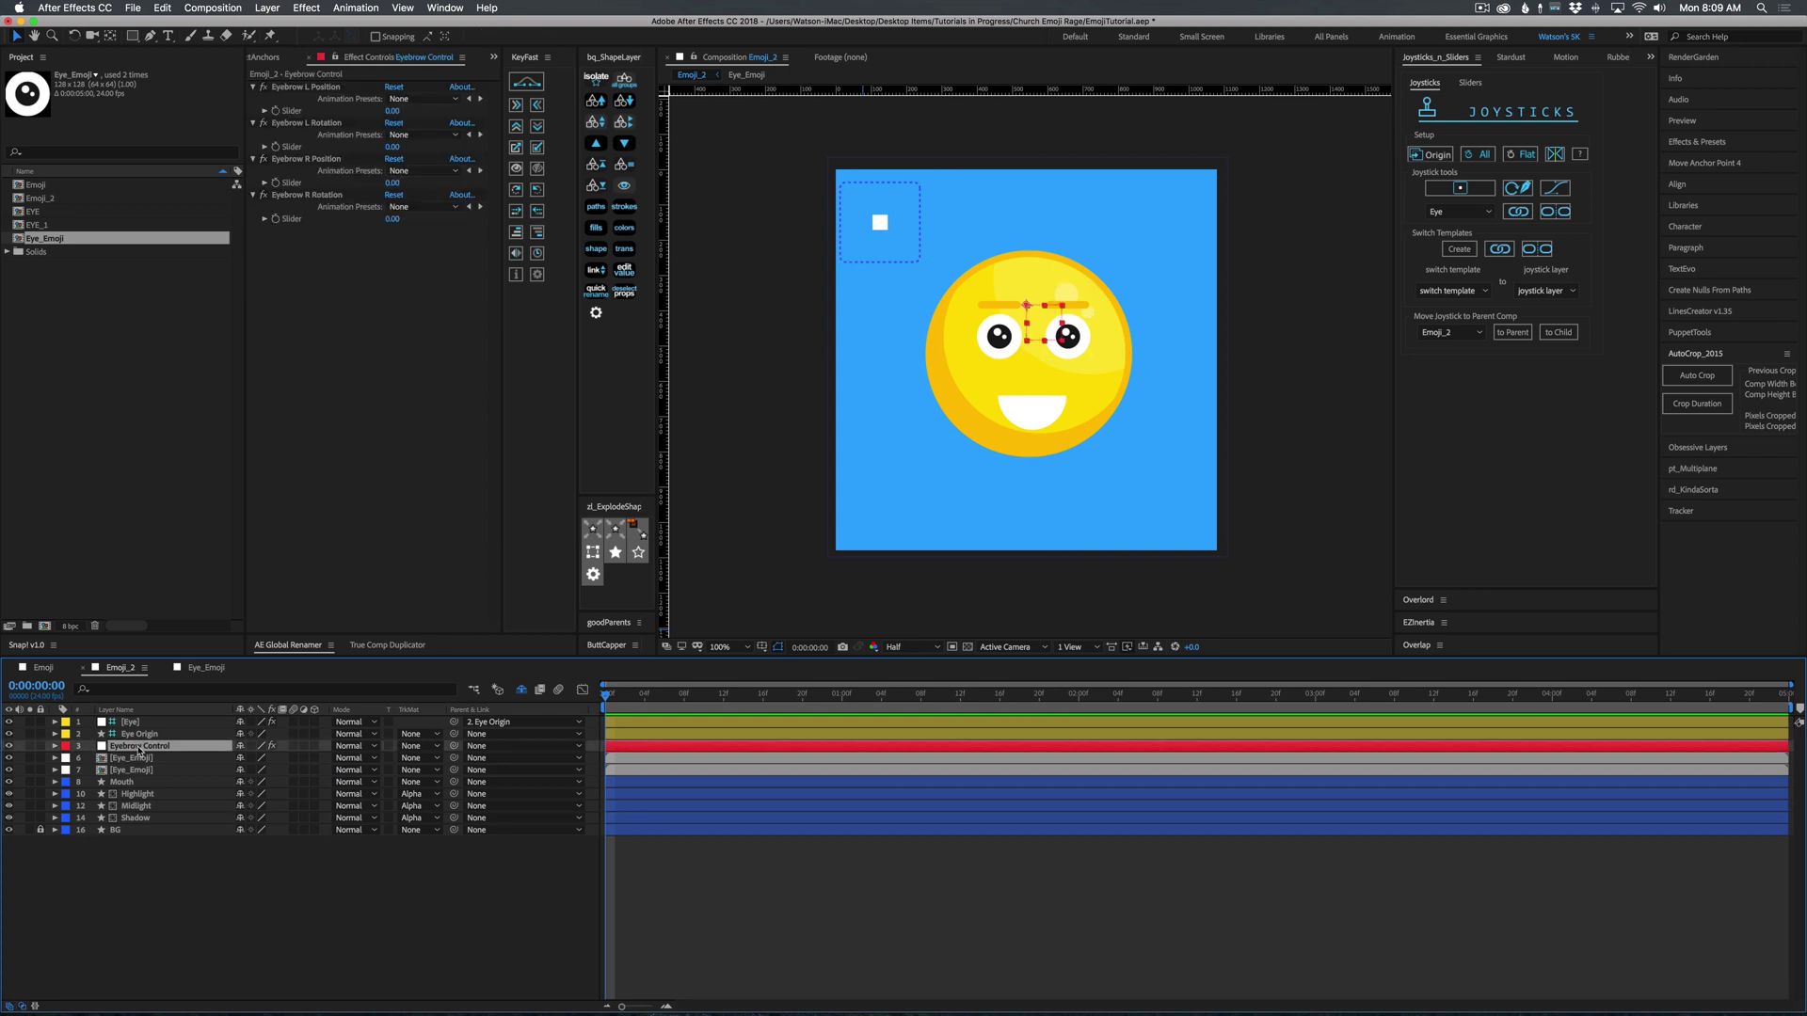
shift+click(139, 819)
key(p)
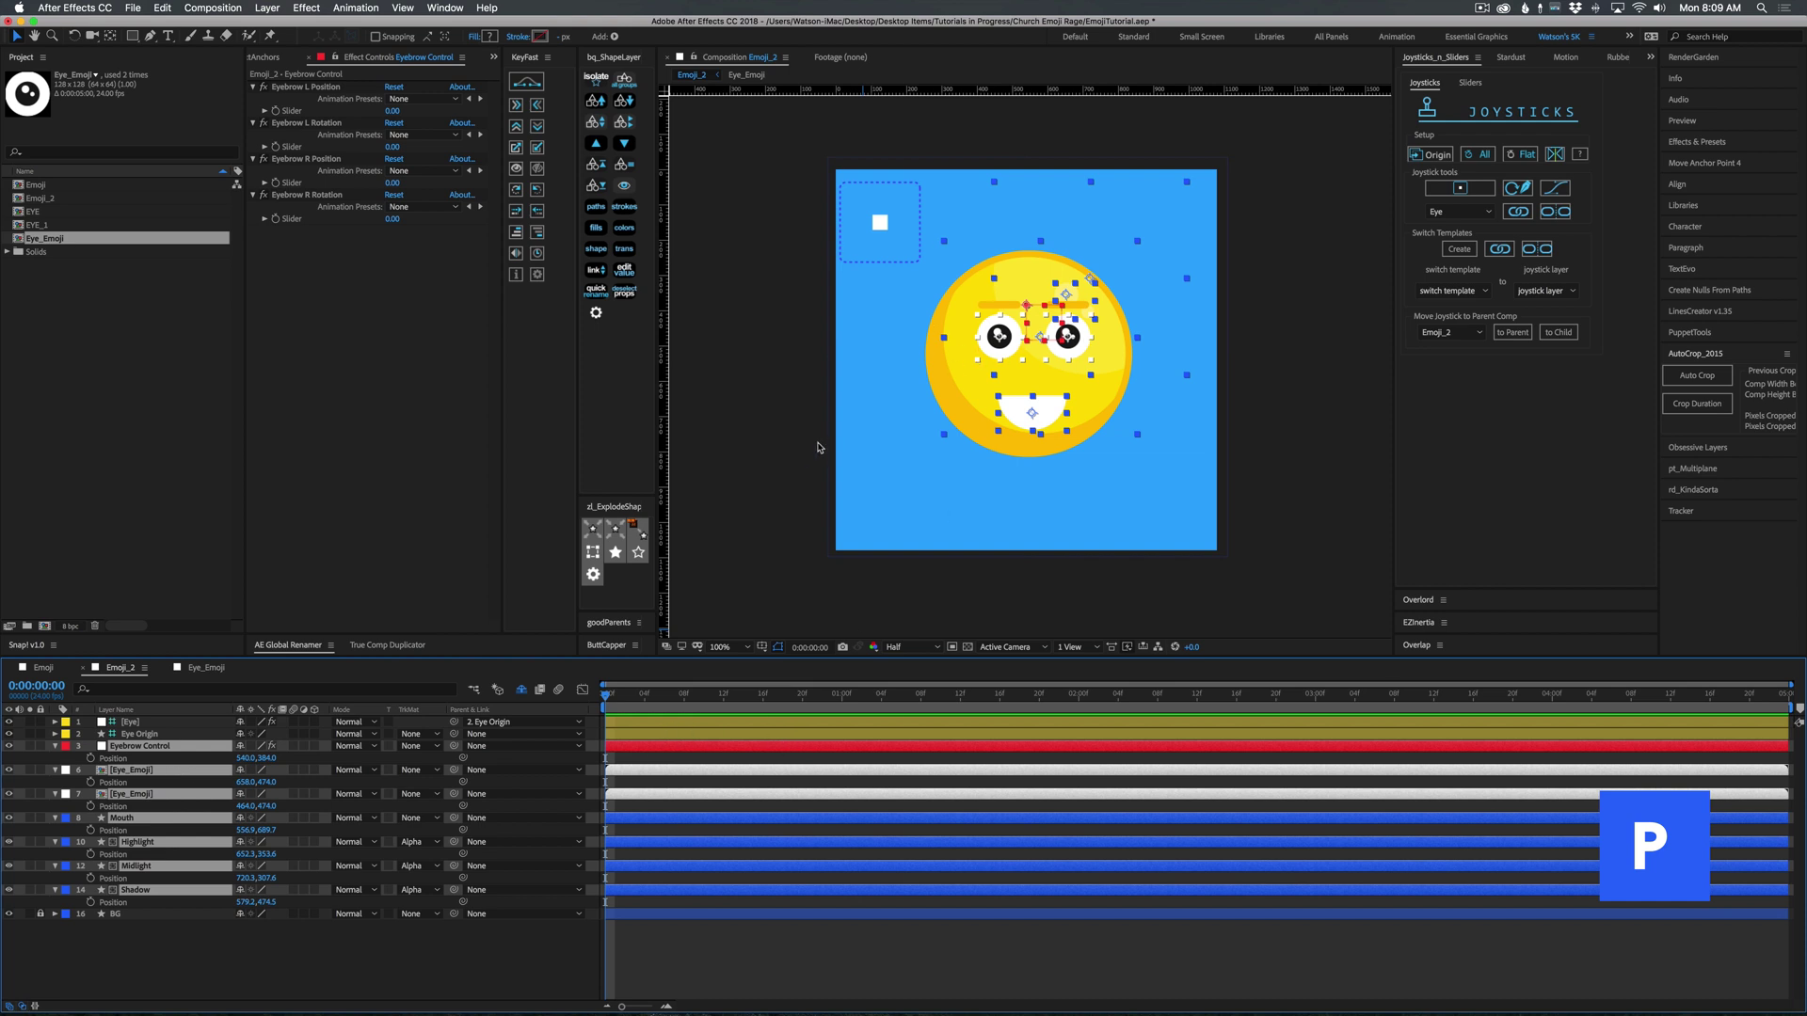
click(90, 782)
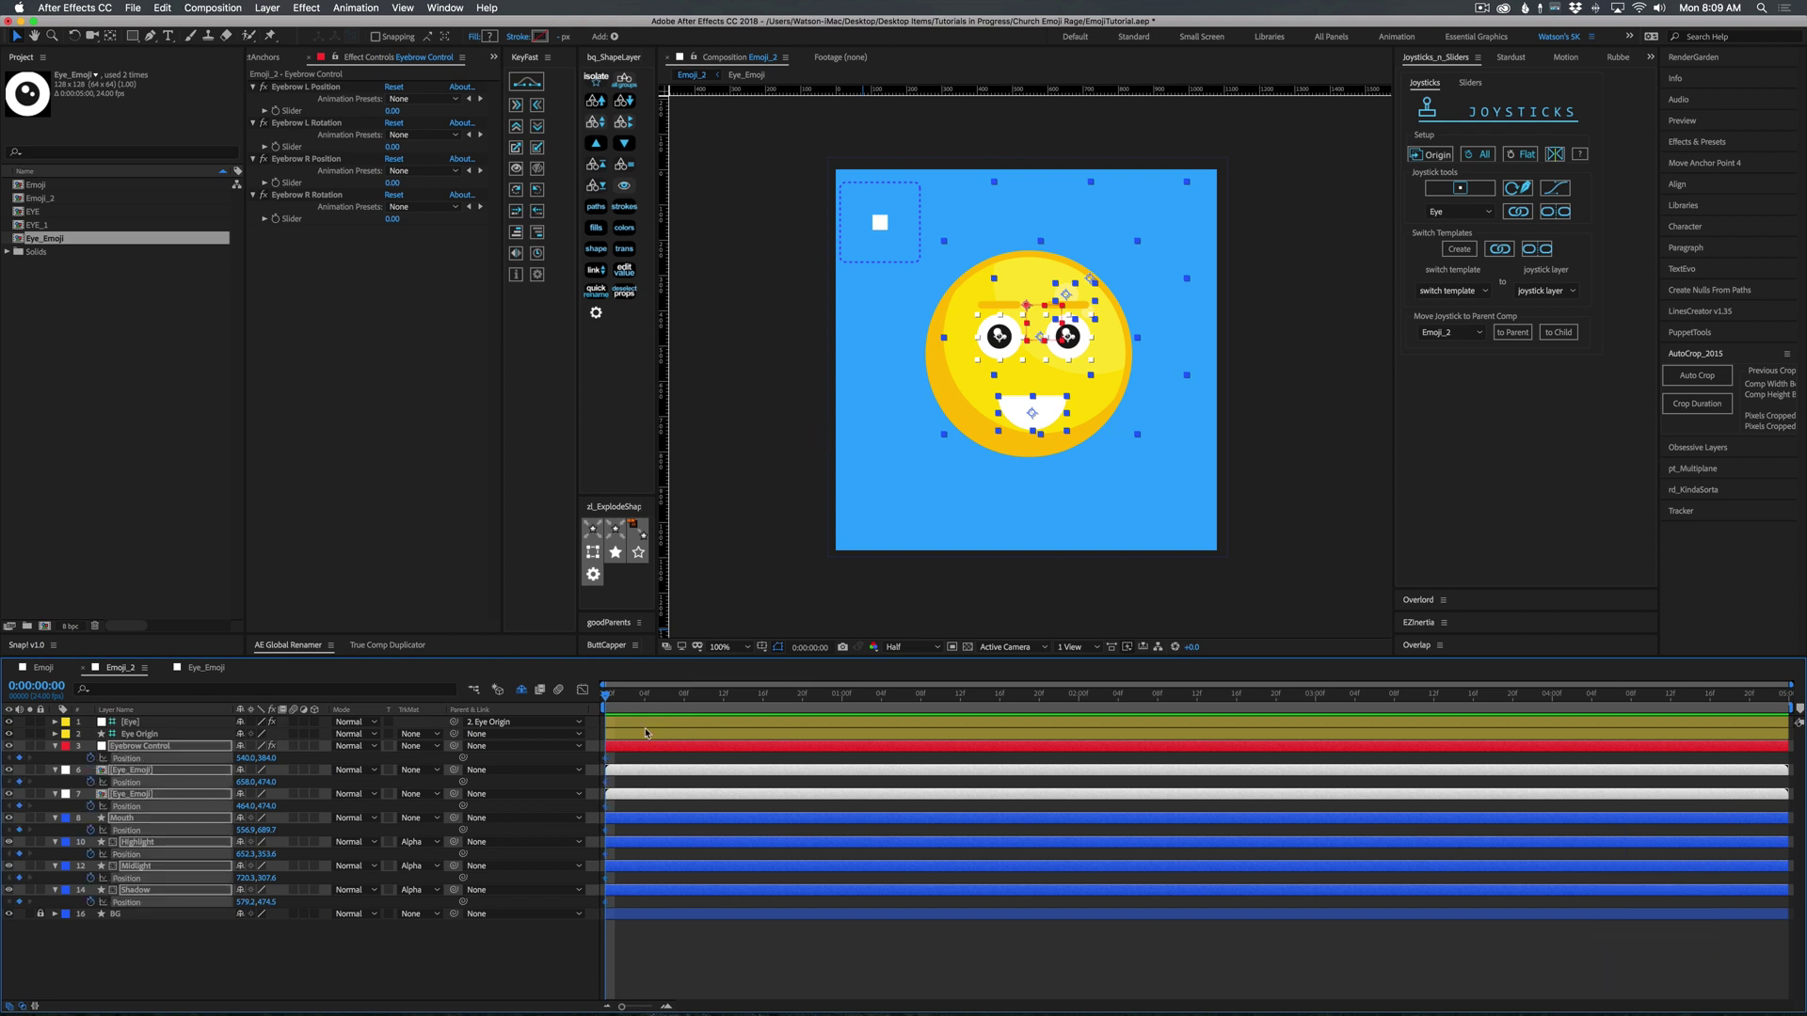
At frame 1, shift all the keyframed face layers together about 74 px horizontally toward the face's right edge.
key(=)
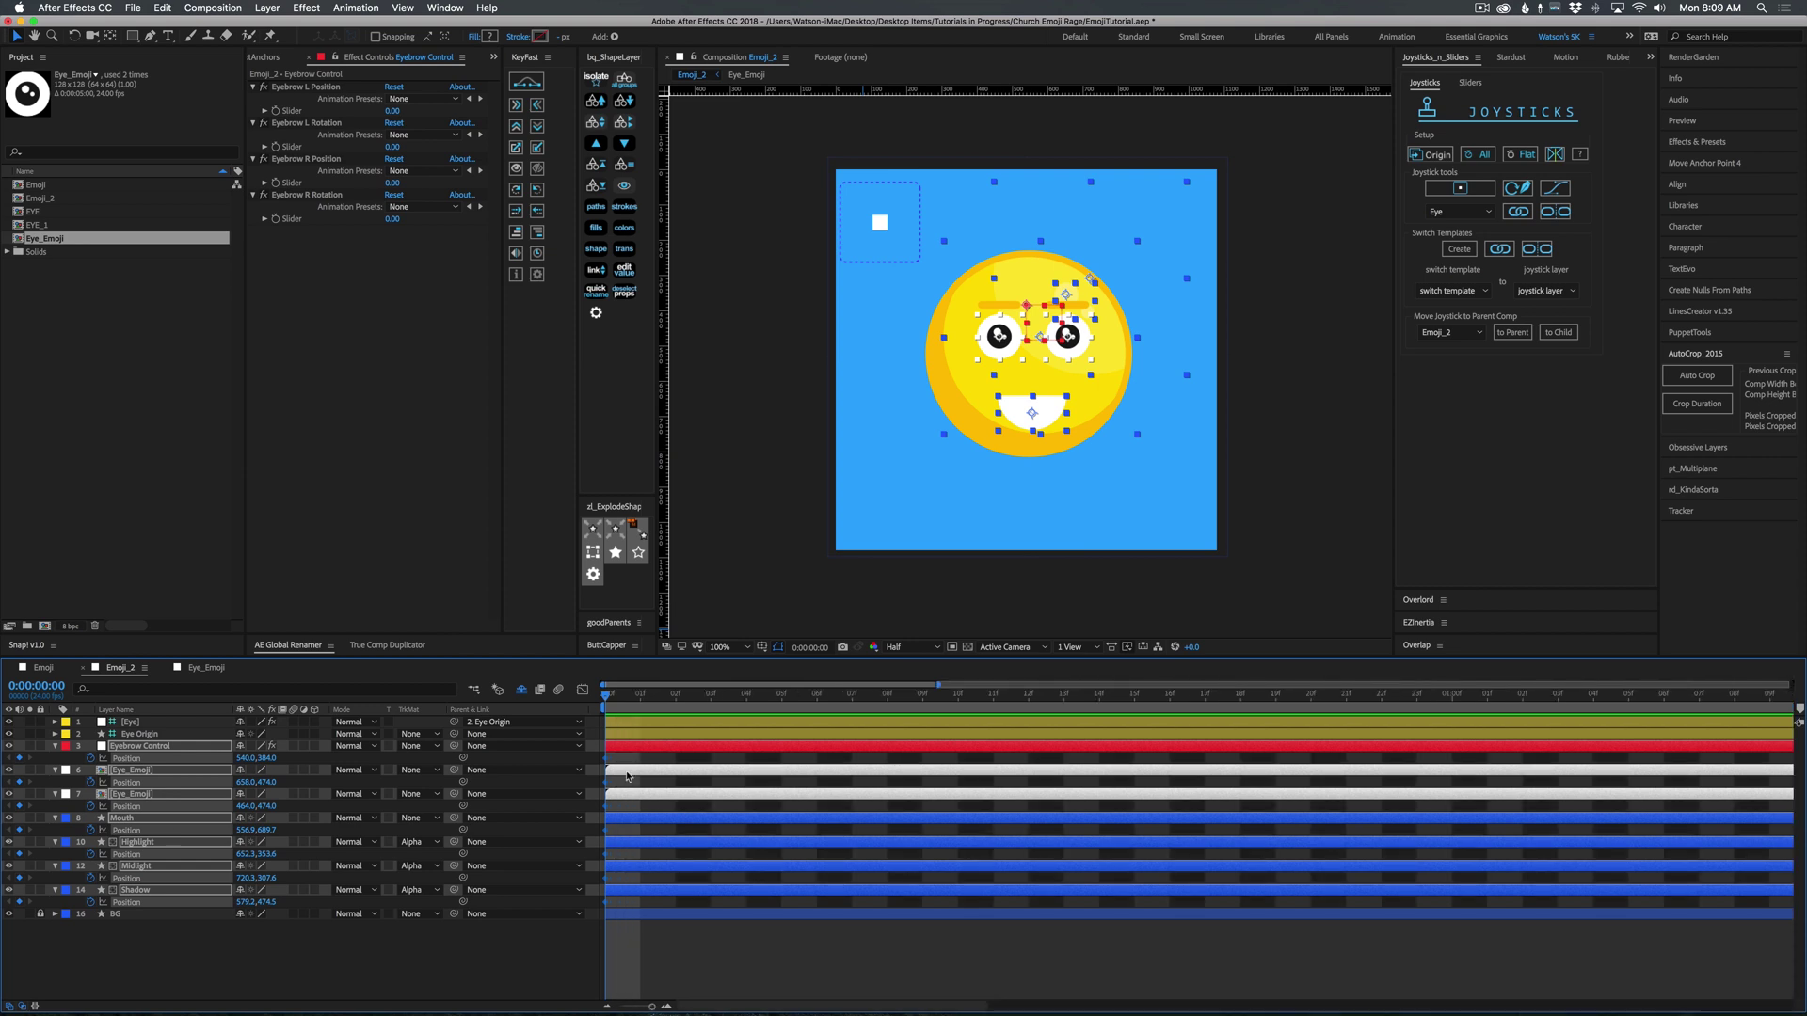
click(640, 696)
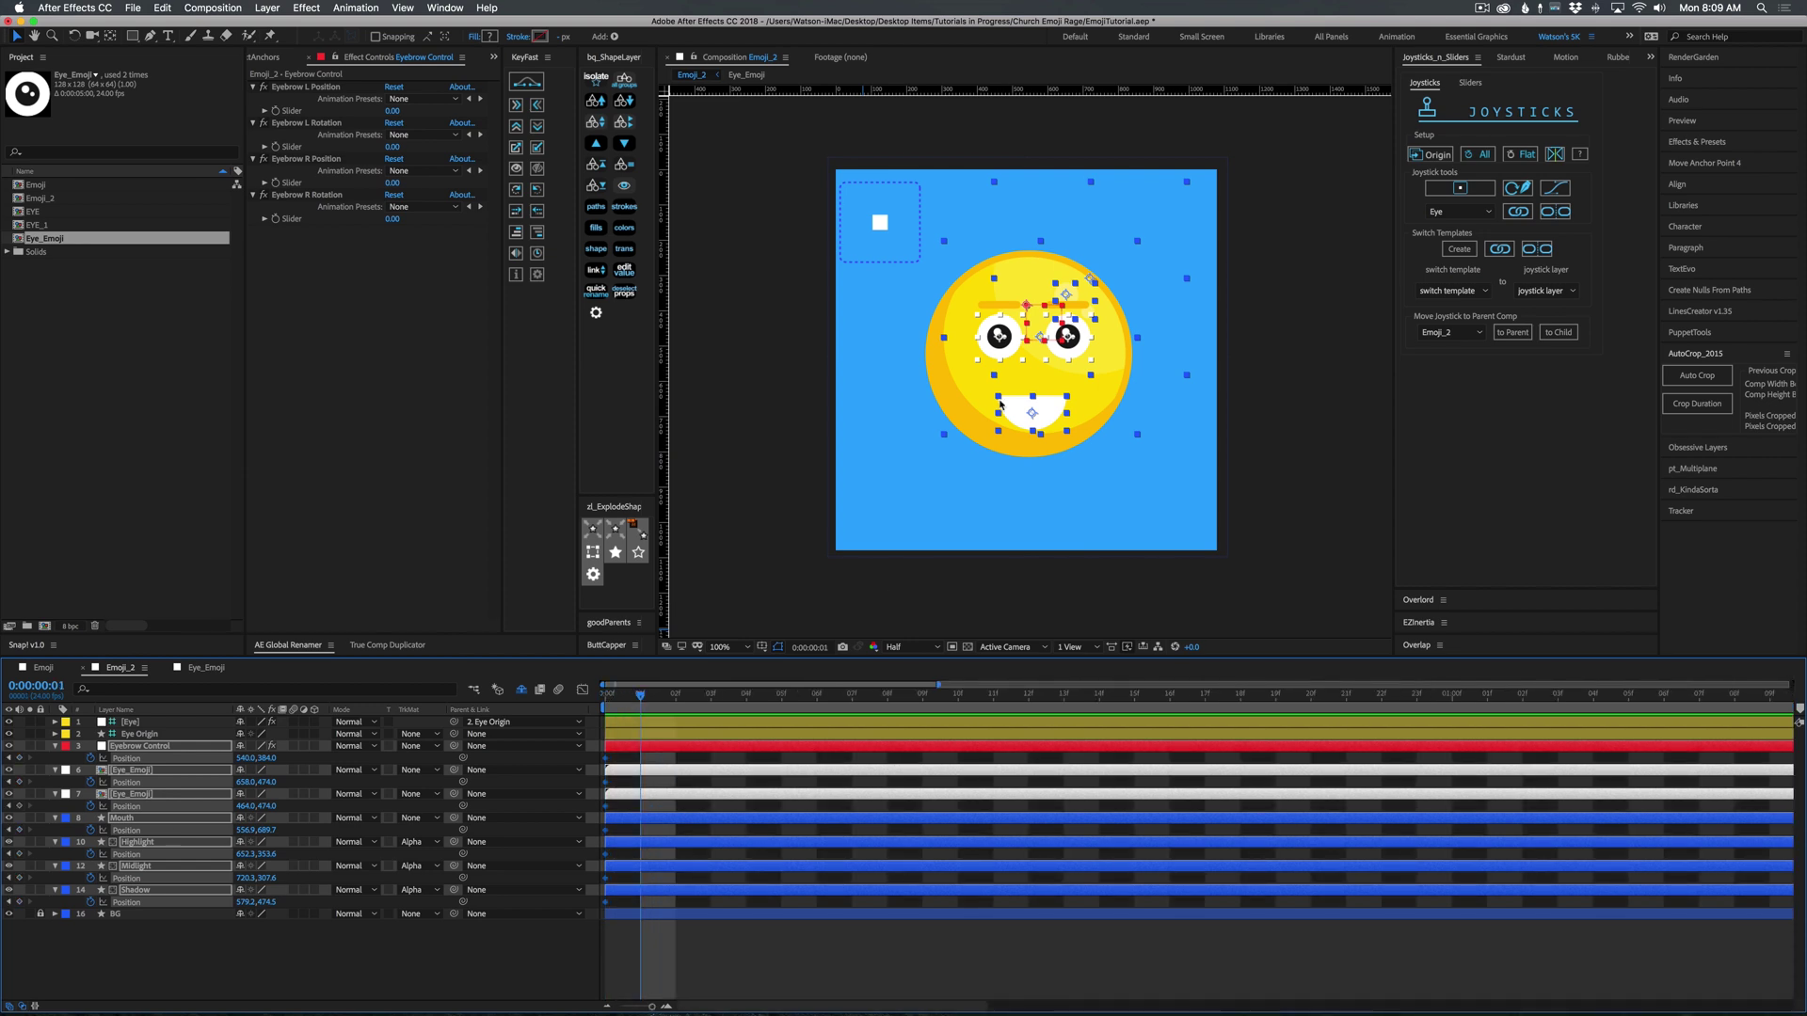
drag(1003, 359, 1031, 351)
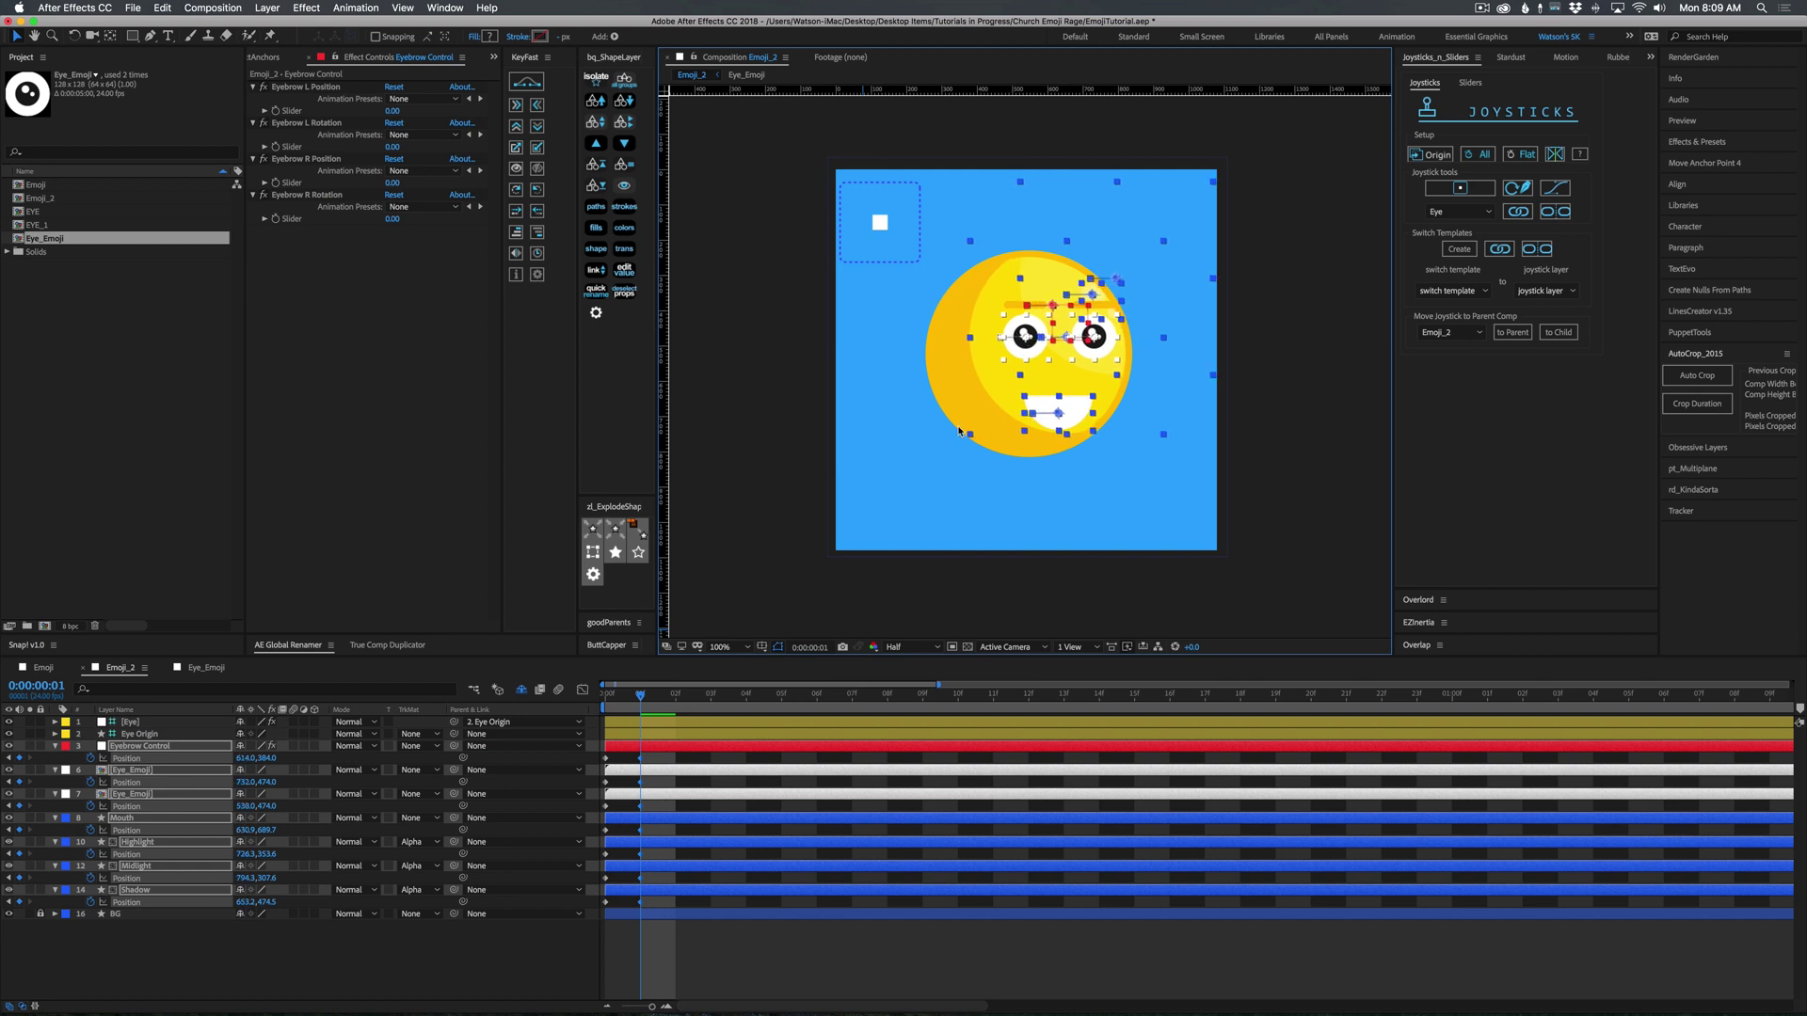
click(1119, 455)
At frame 1, nudge Eyebrow Control and both Eye_Emoji layers together 28 px further right.
click(1026, 352)
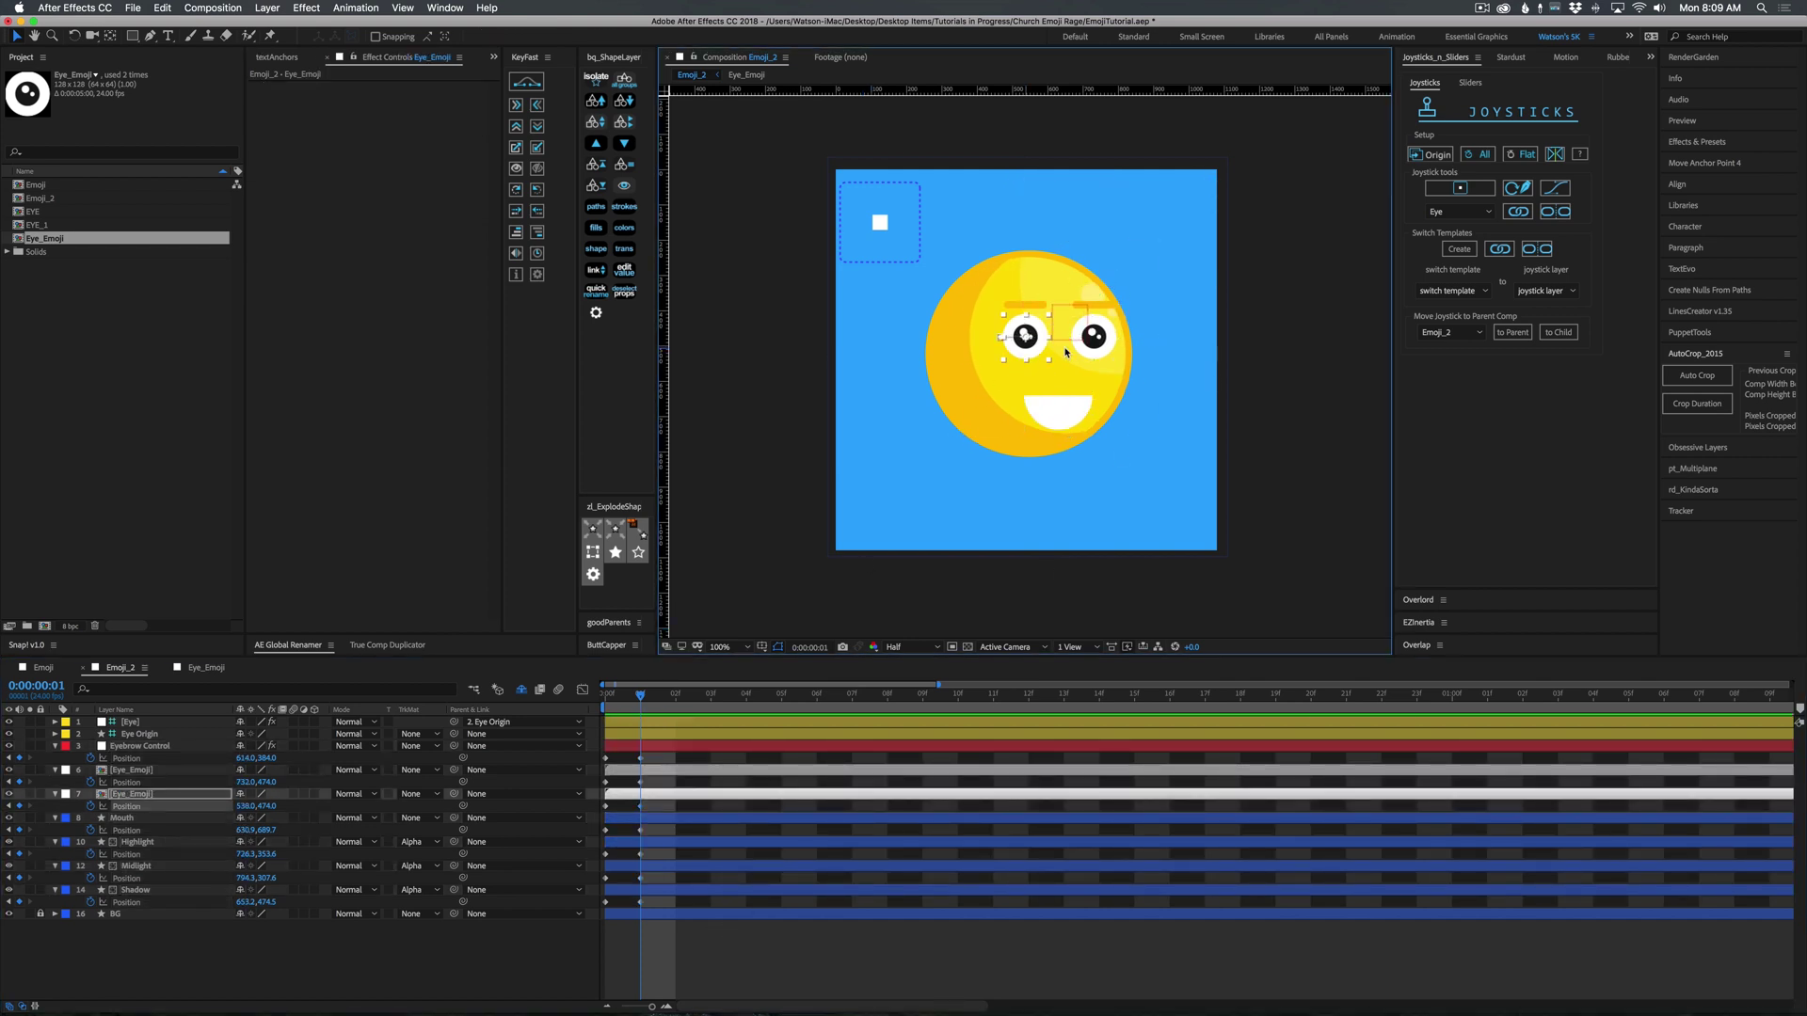
shift+click(1096, 350)
shift+click(1030, 309)
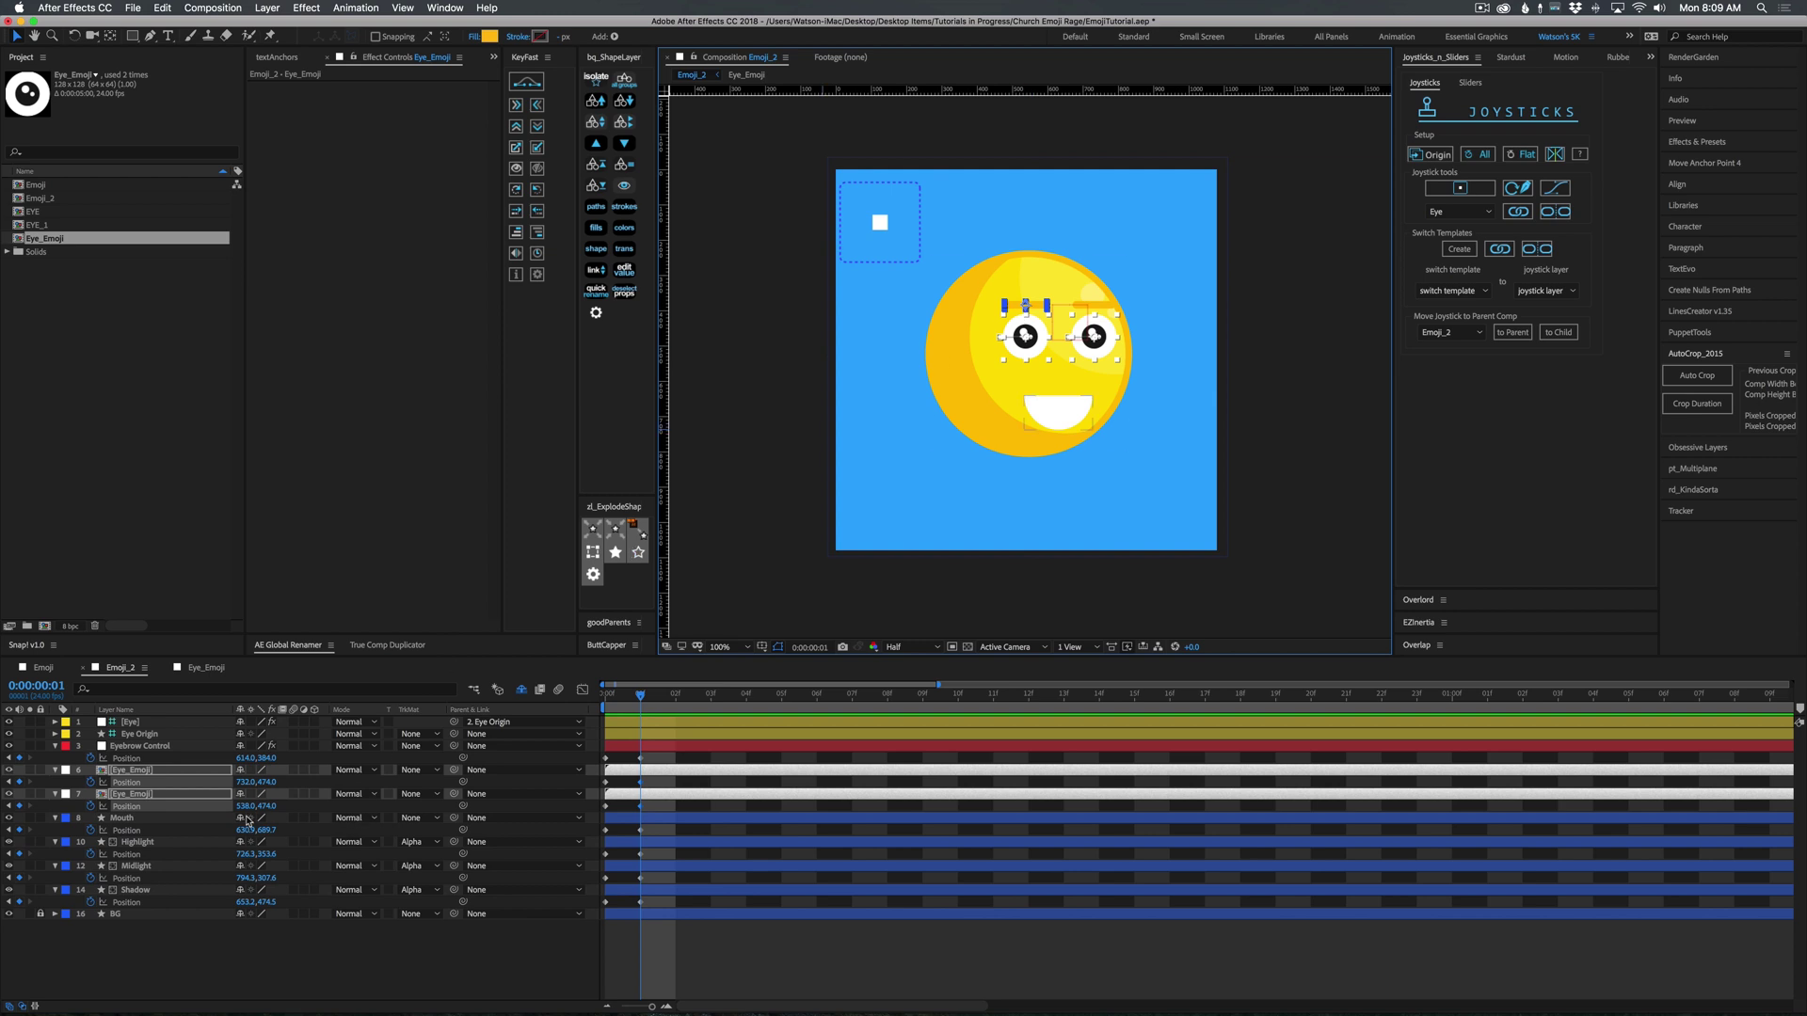
click(293, 964)
click(155, 746)
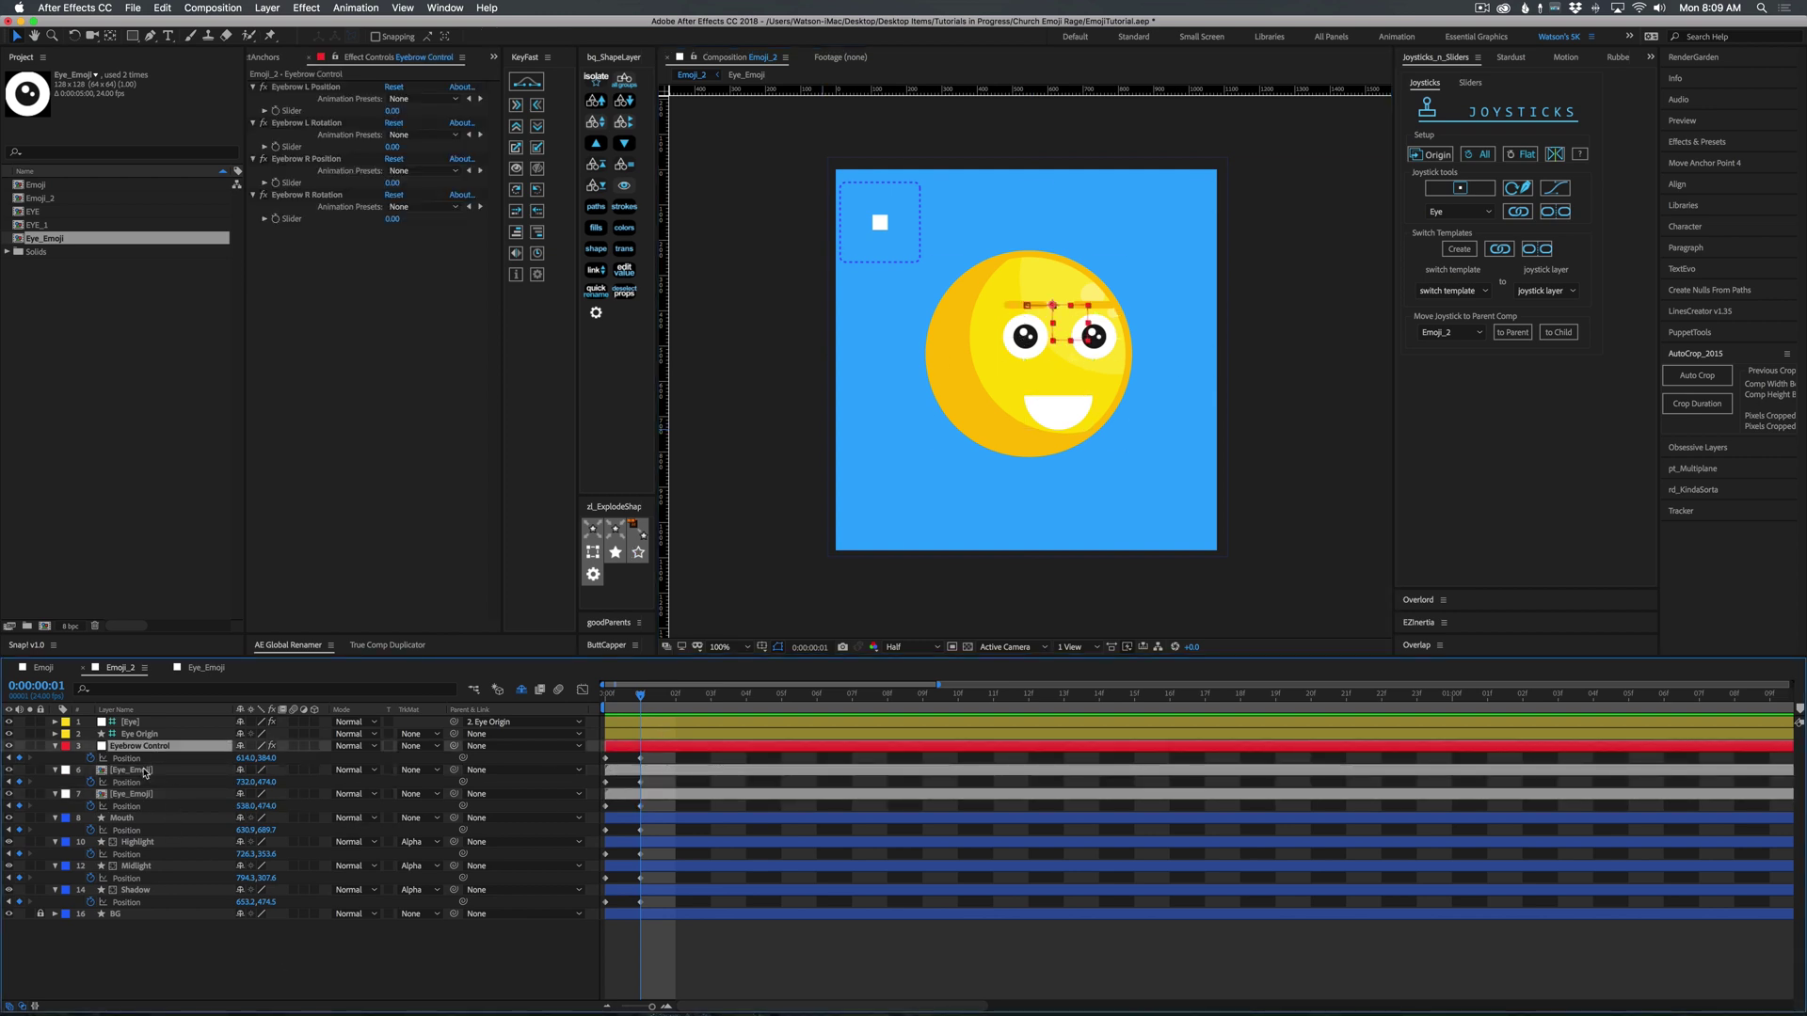
super+click(142, 770)
super+click(142, 796)
key(Right)
key(Right)
key(Right)
key(Right)
key(Right)
key(Right)
key(Right)
key(Right)
key(Right)
key(Right)
key(Right)
key(Right)
key(Right)
key(Right)
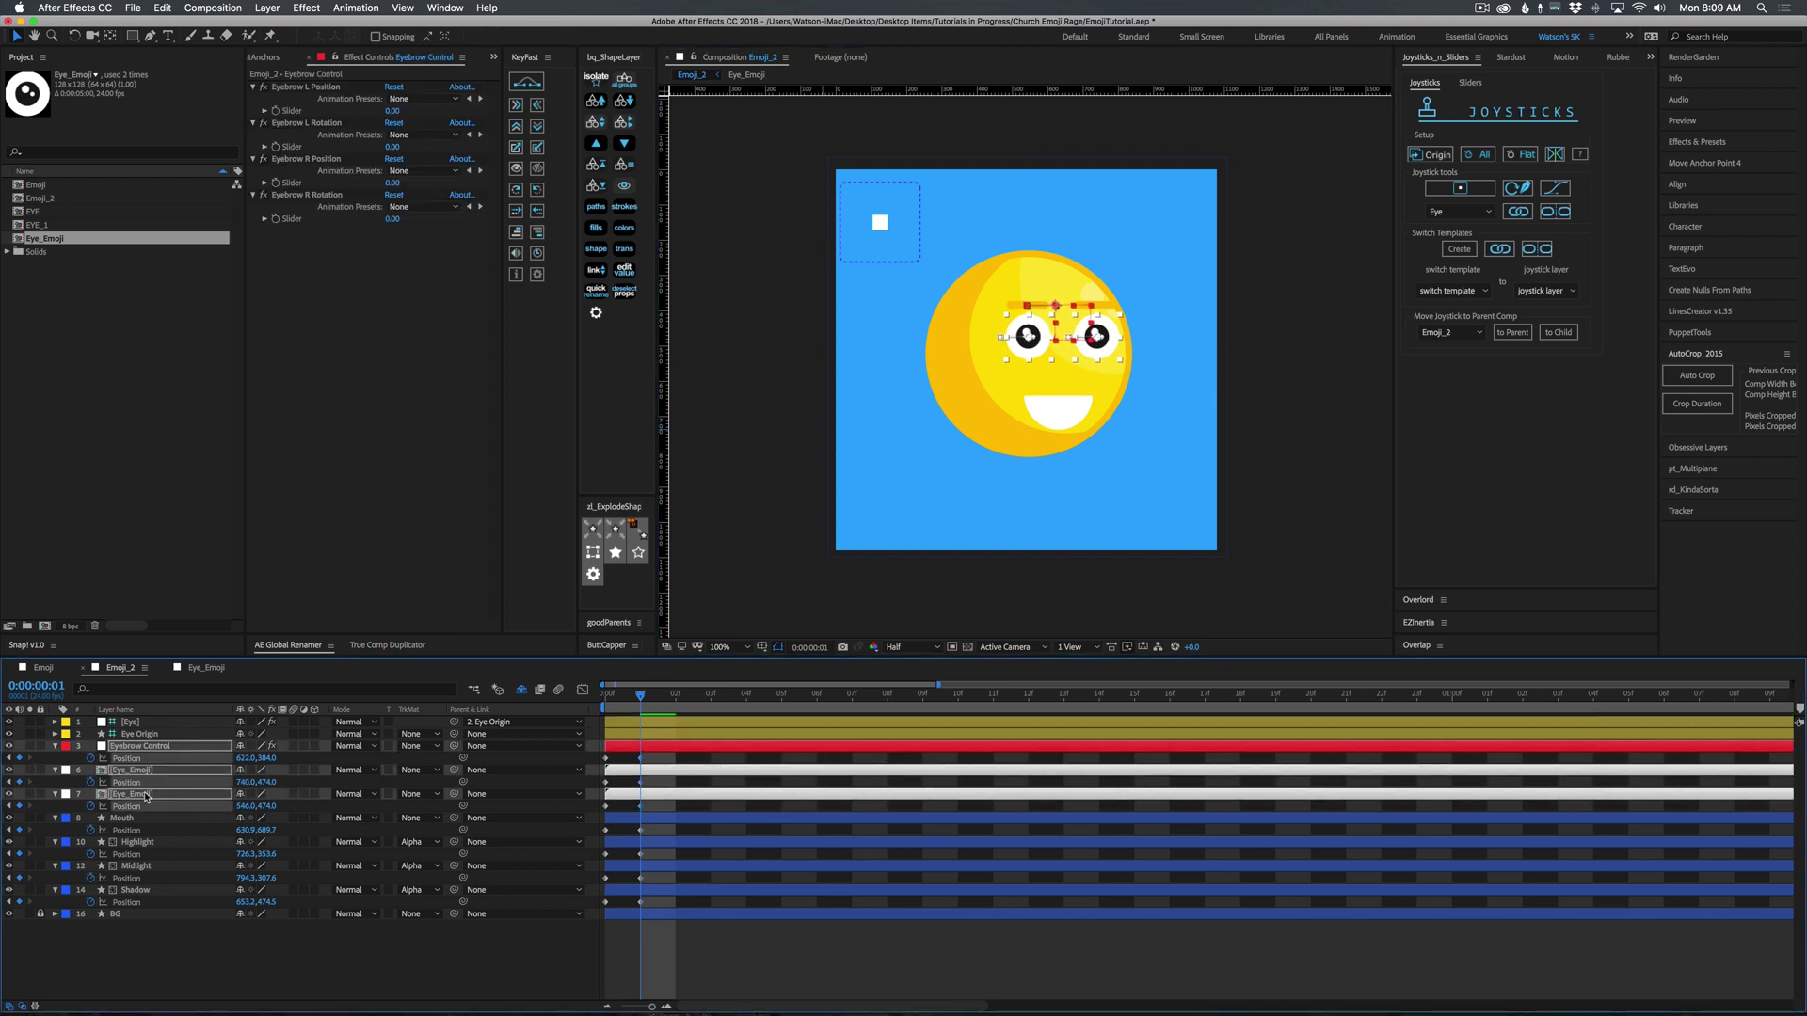
key(Right)
key(Right)
key(Right)
key(Right)
key(Right)
key(Right)
key(Right)
key(Right)
key(Right)
key(Right)
key(Right)
key(Right)
key(Right)
key(Right)
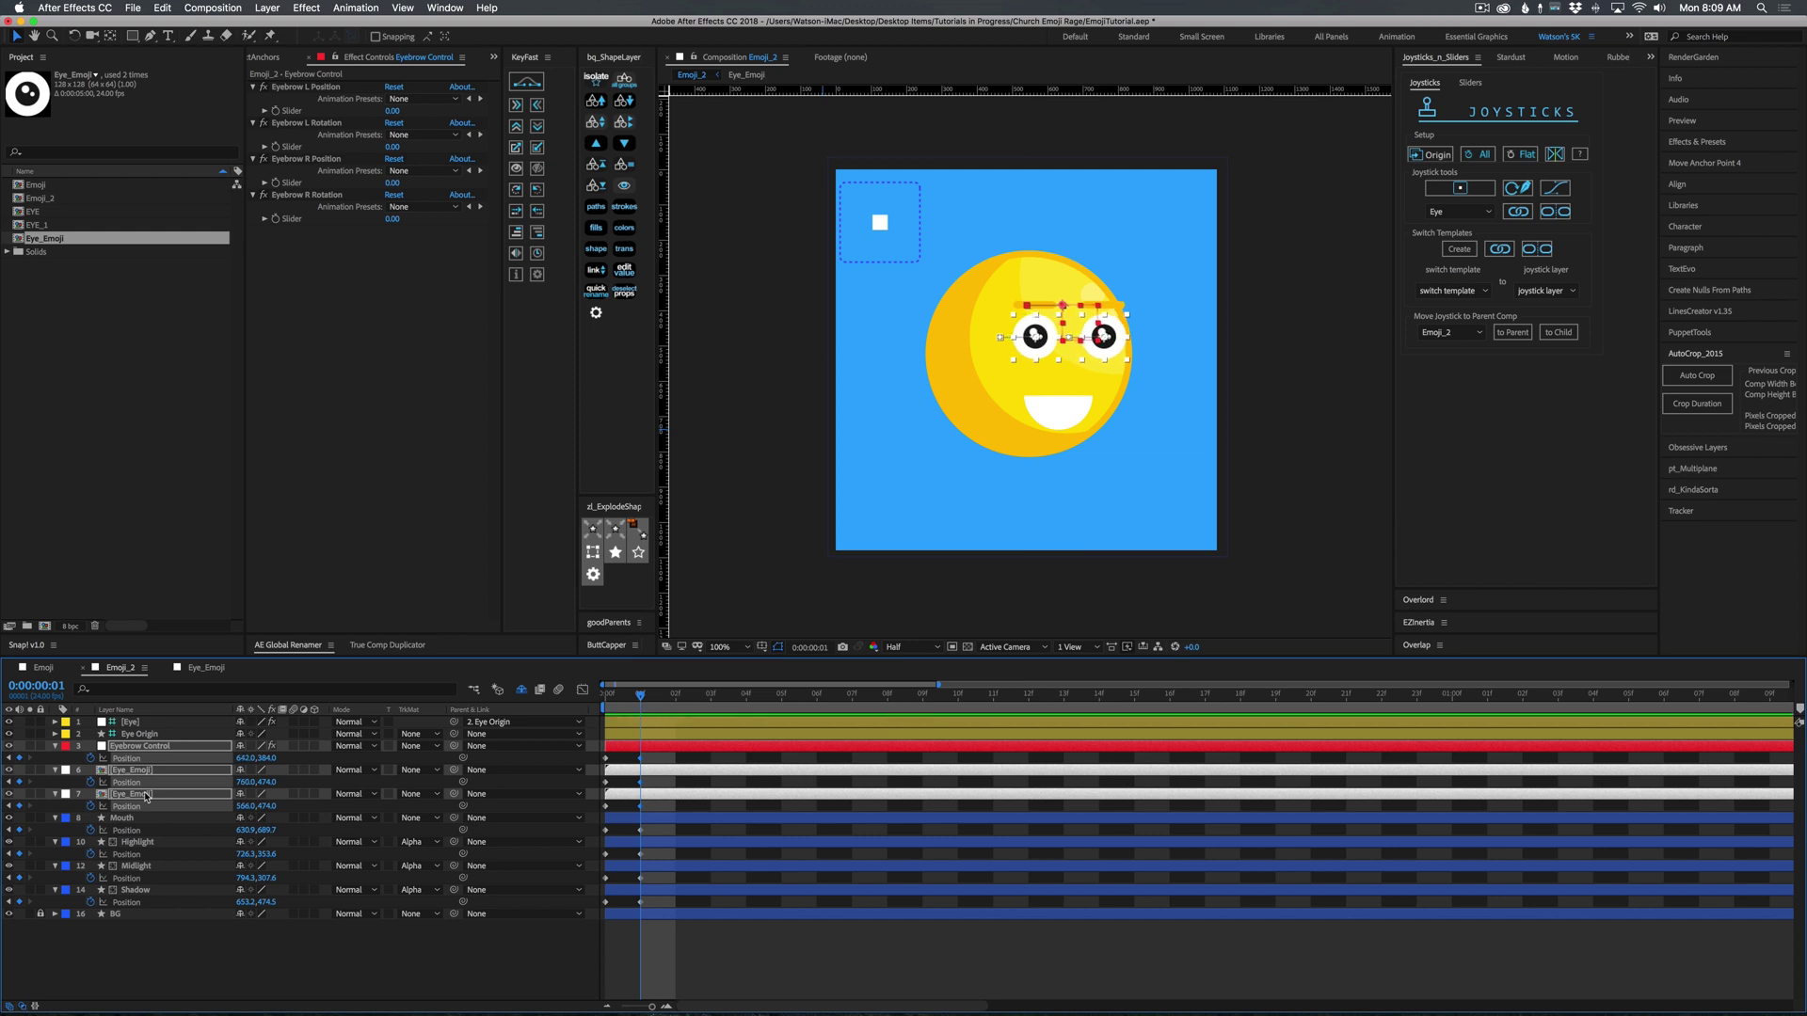
At frame 1, nudge the Mouth and Highlight layers a few pixels further right.
click(1041, 418)
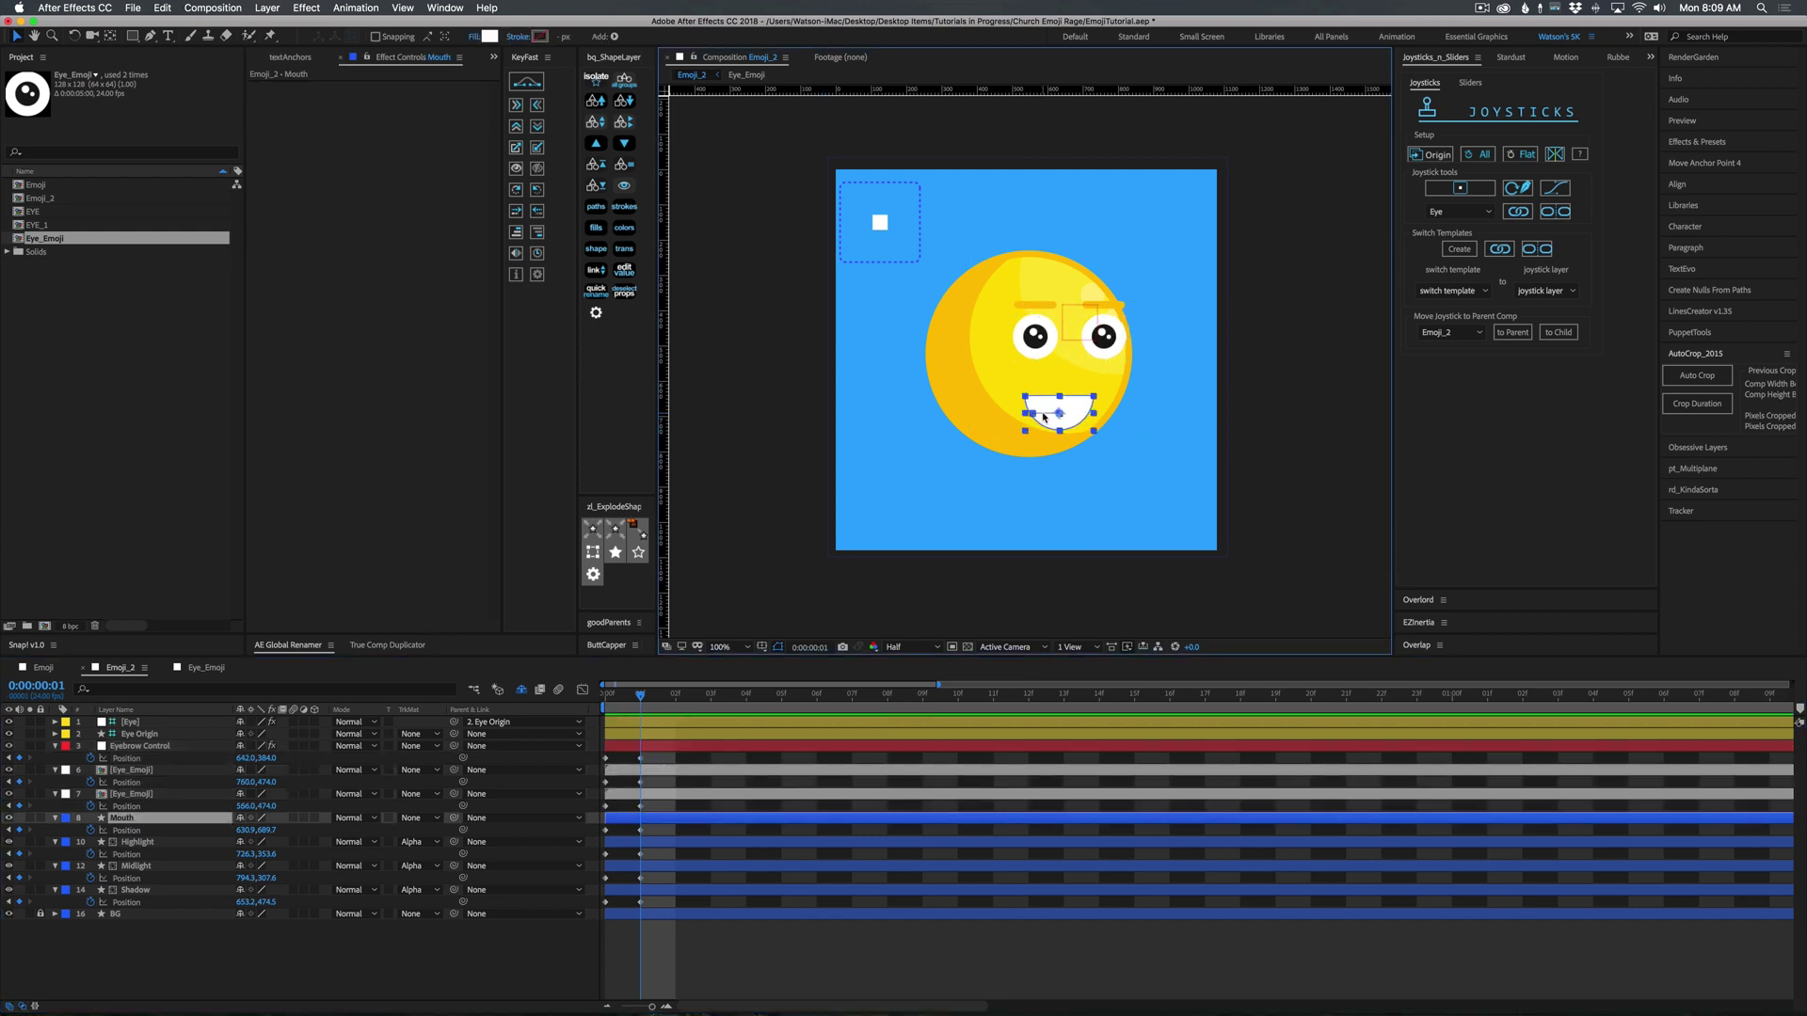
click(711, 970)
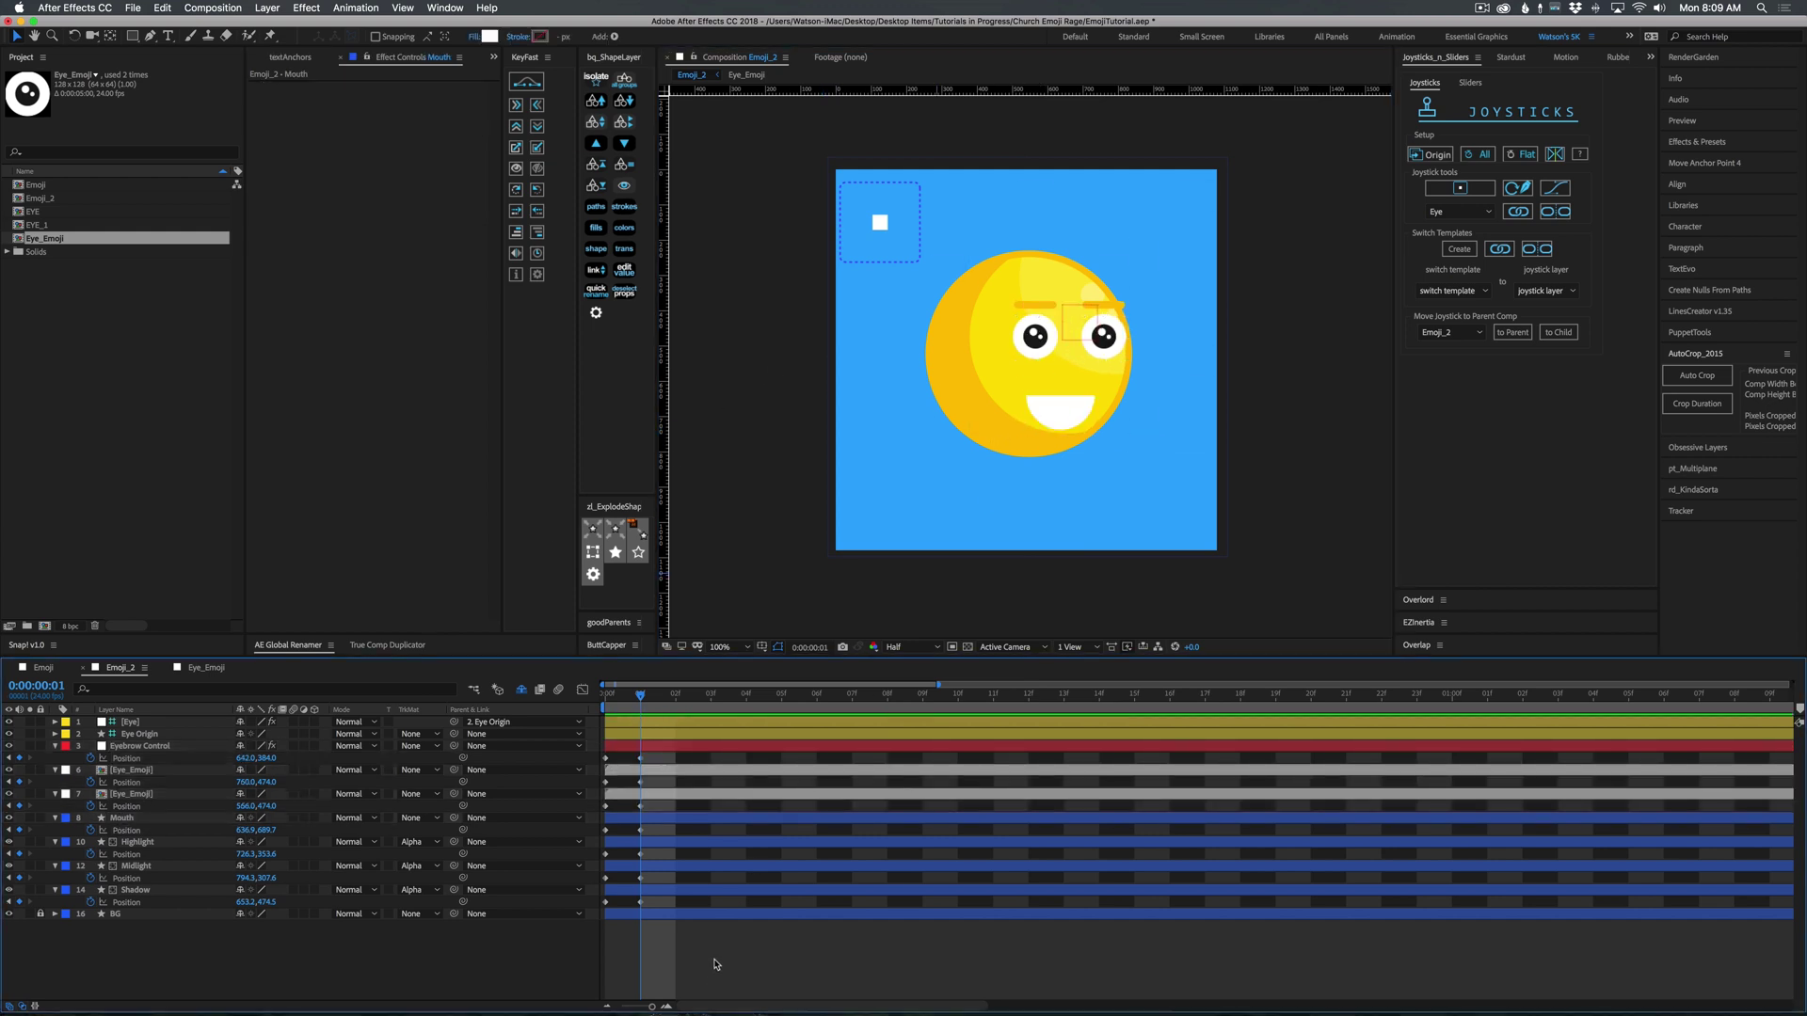
click(1096, 294)
drag(1095, 294, 1097, 295)
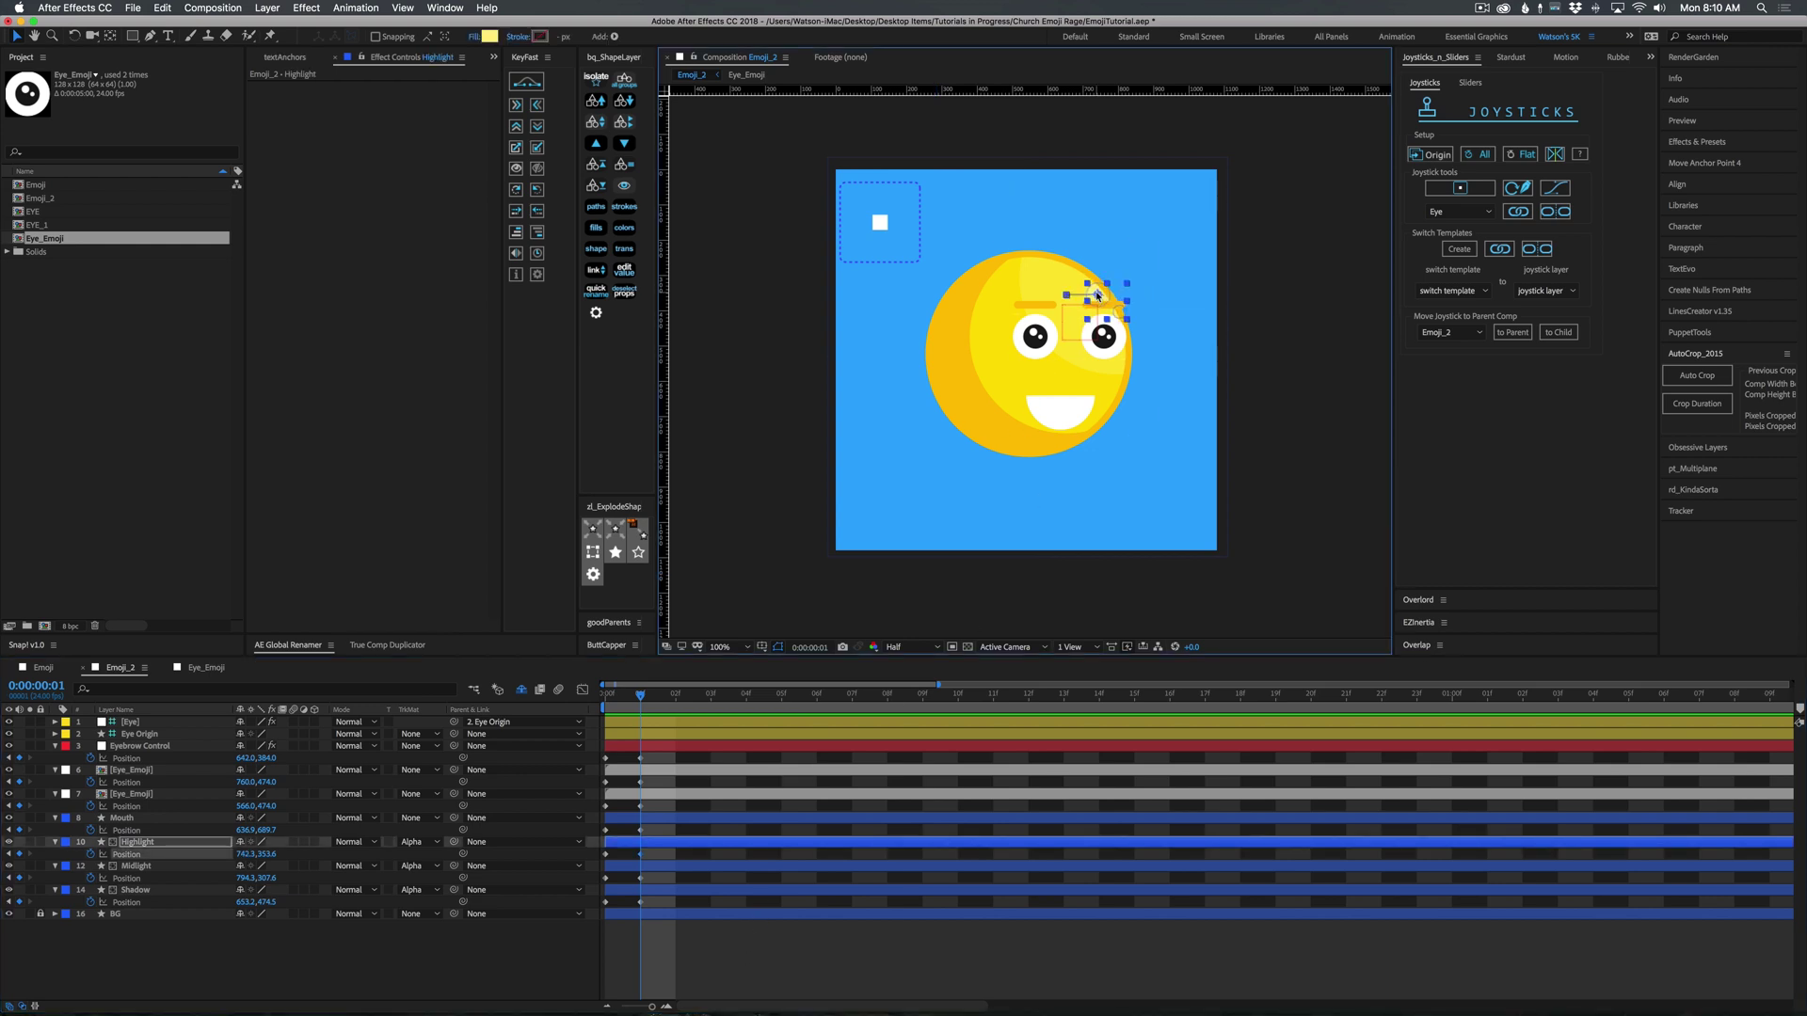
click(730, 961)
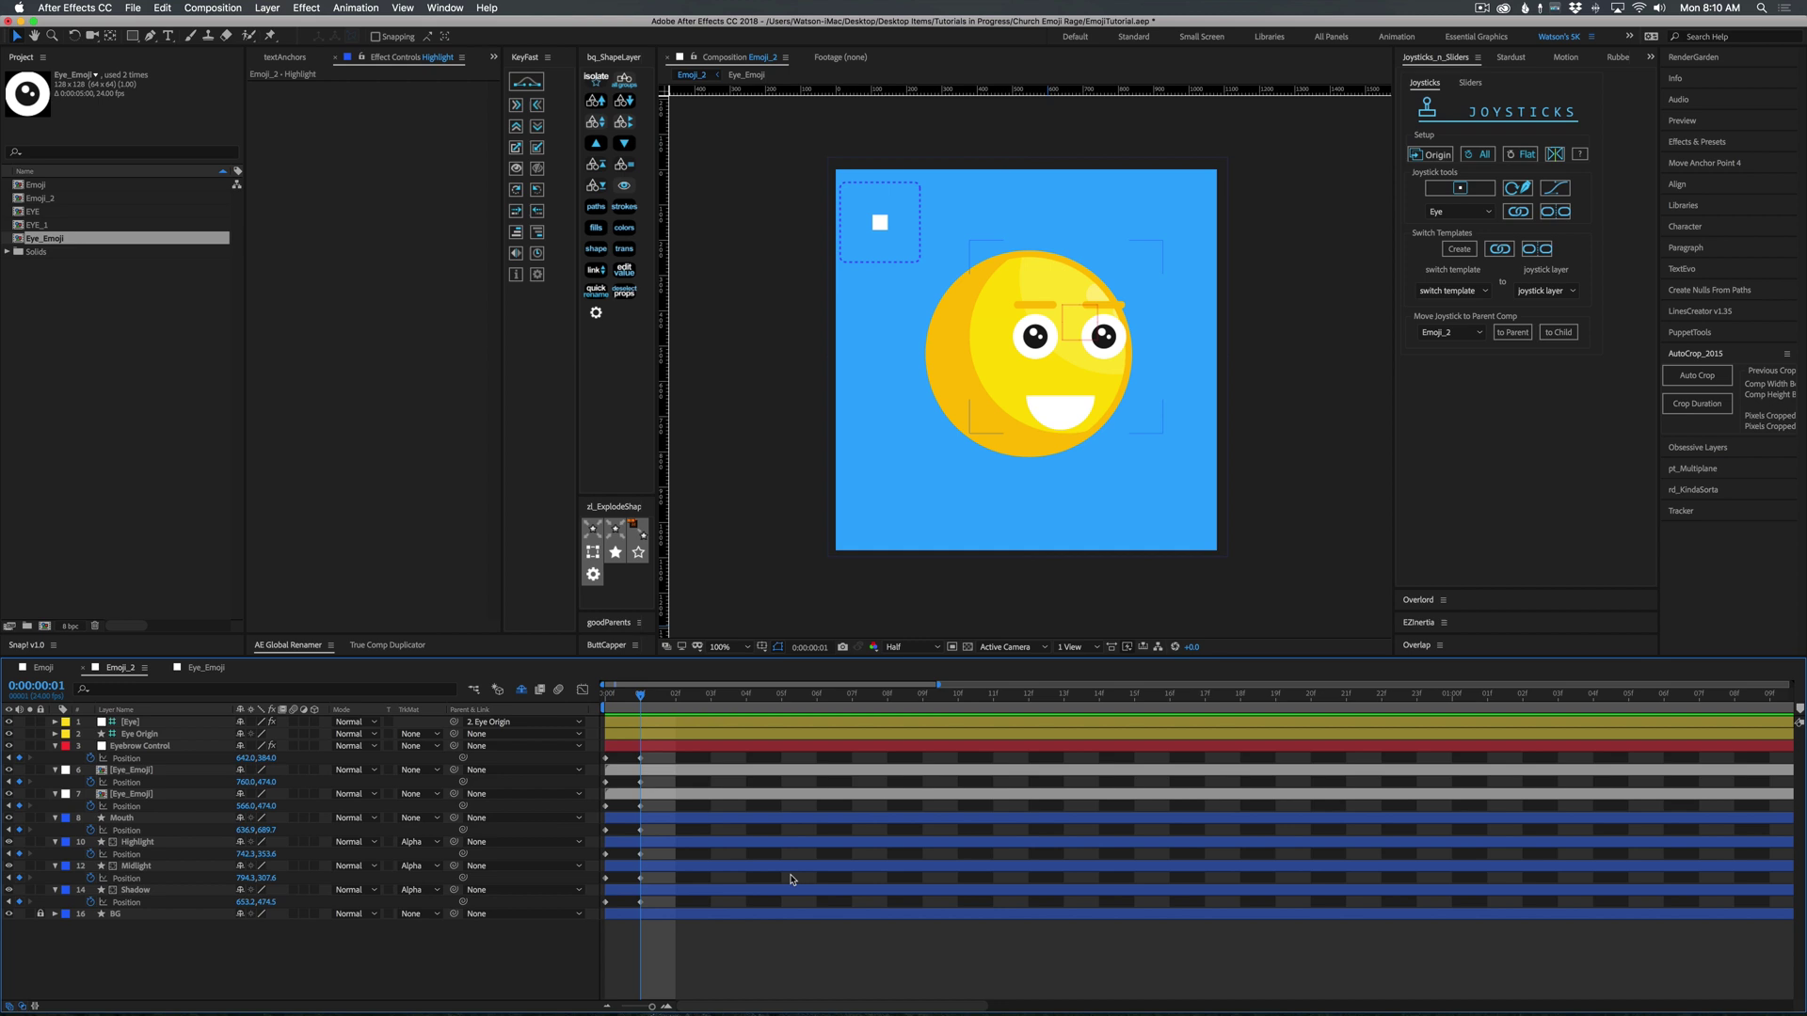
At frame 2, add Joysticks origin keyframes to all the face layers and shift them together about 112 px left.
click(672, 701)
key(super+a)
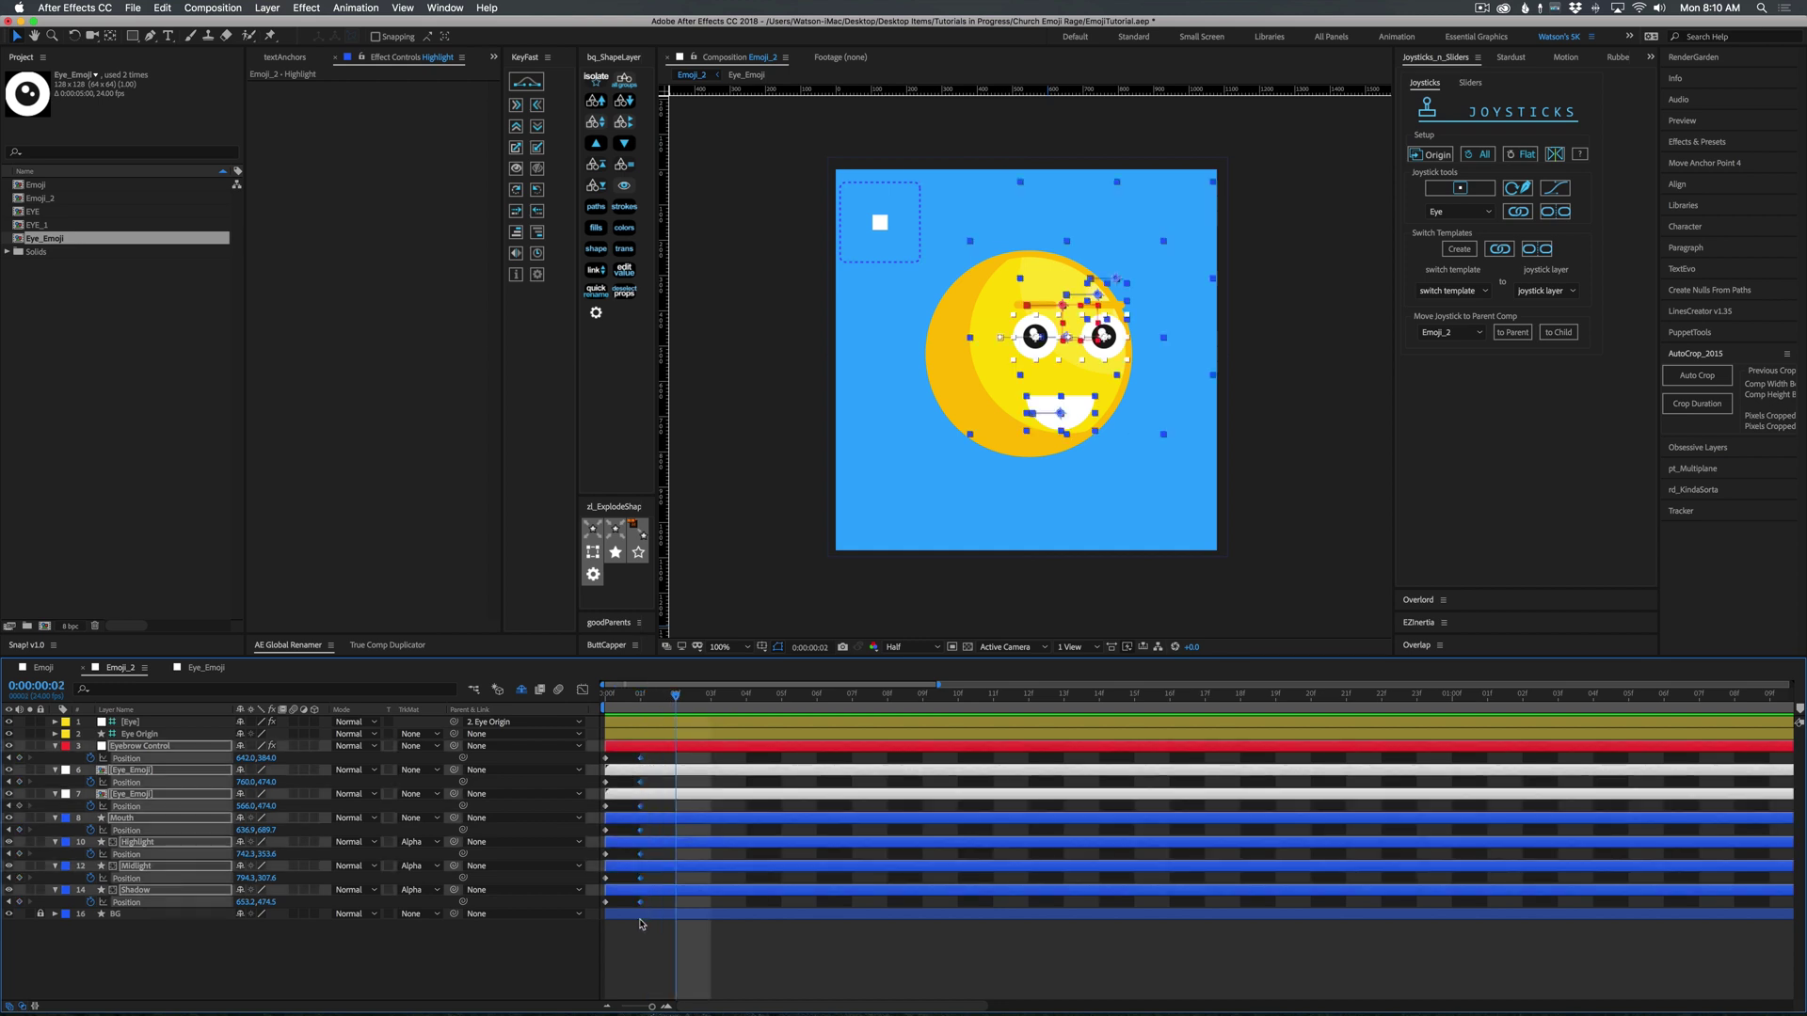
click(1431, 154)
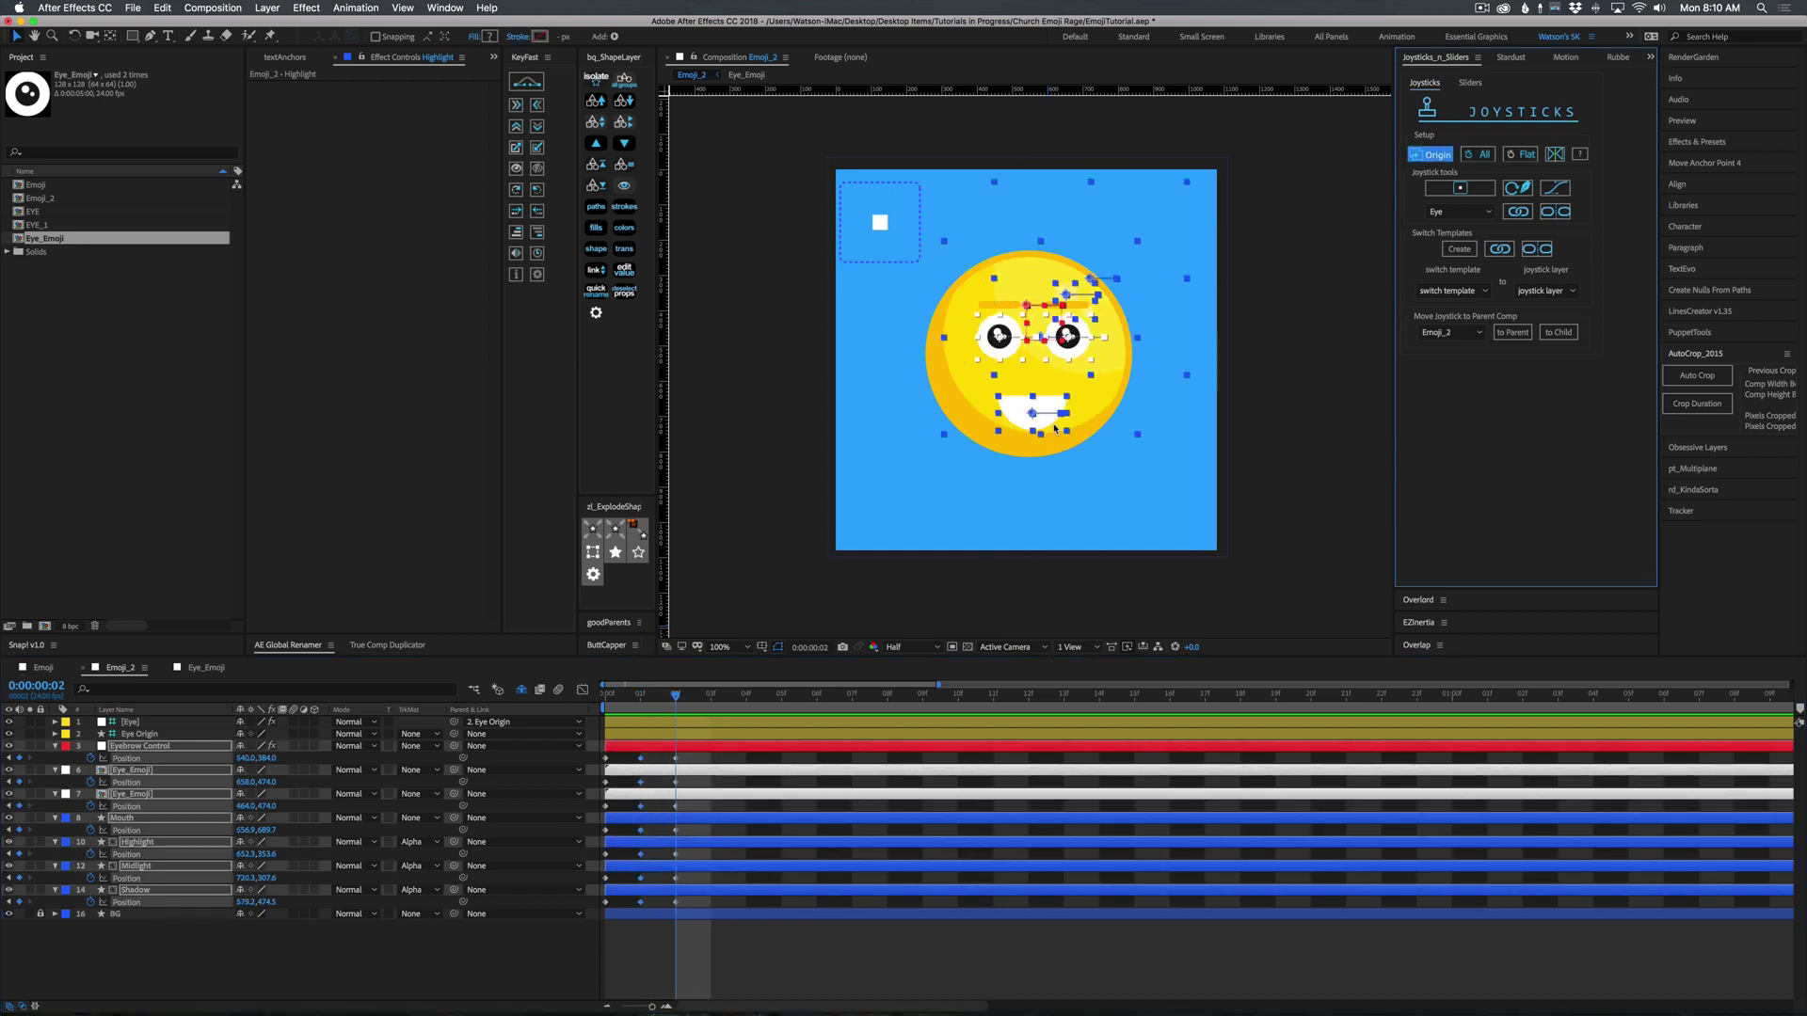
drag(1030, 409, 981, 408)
click(713, 758)
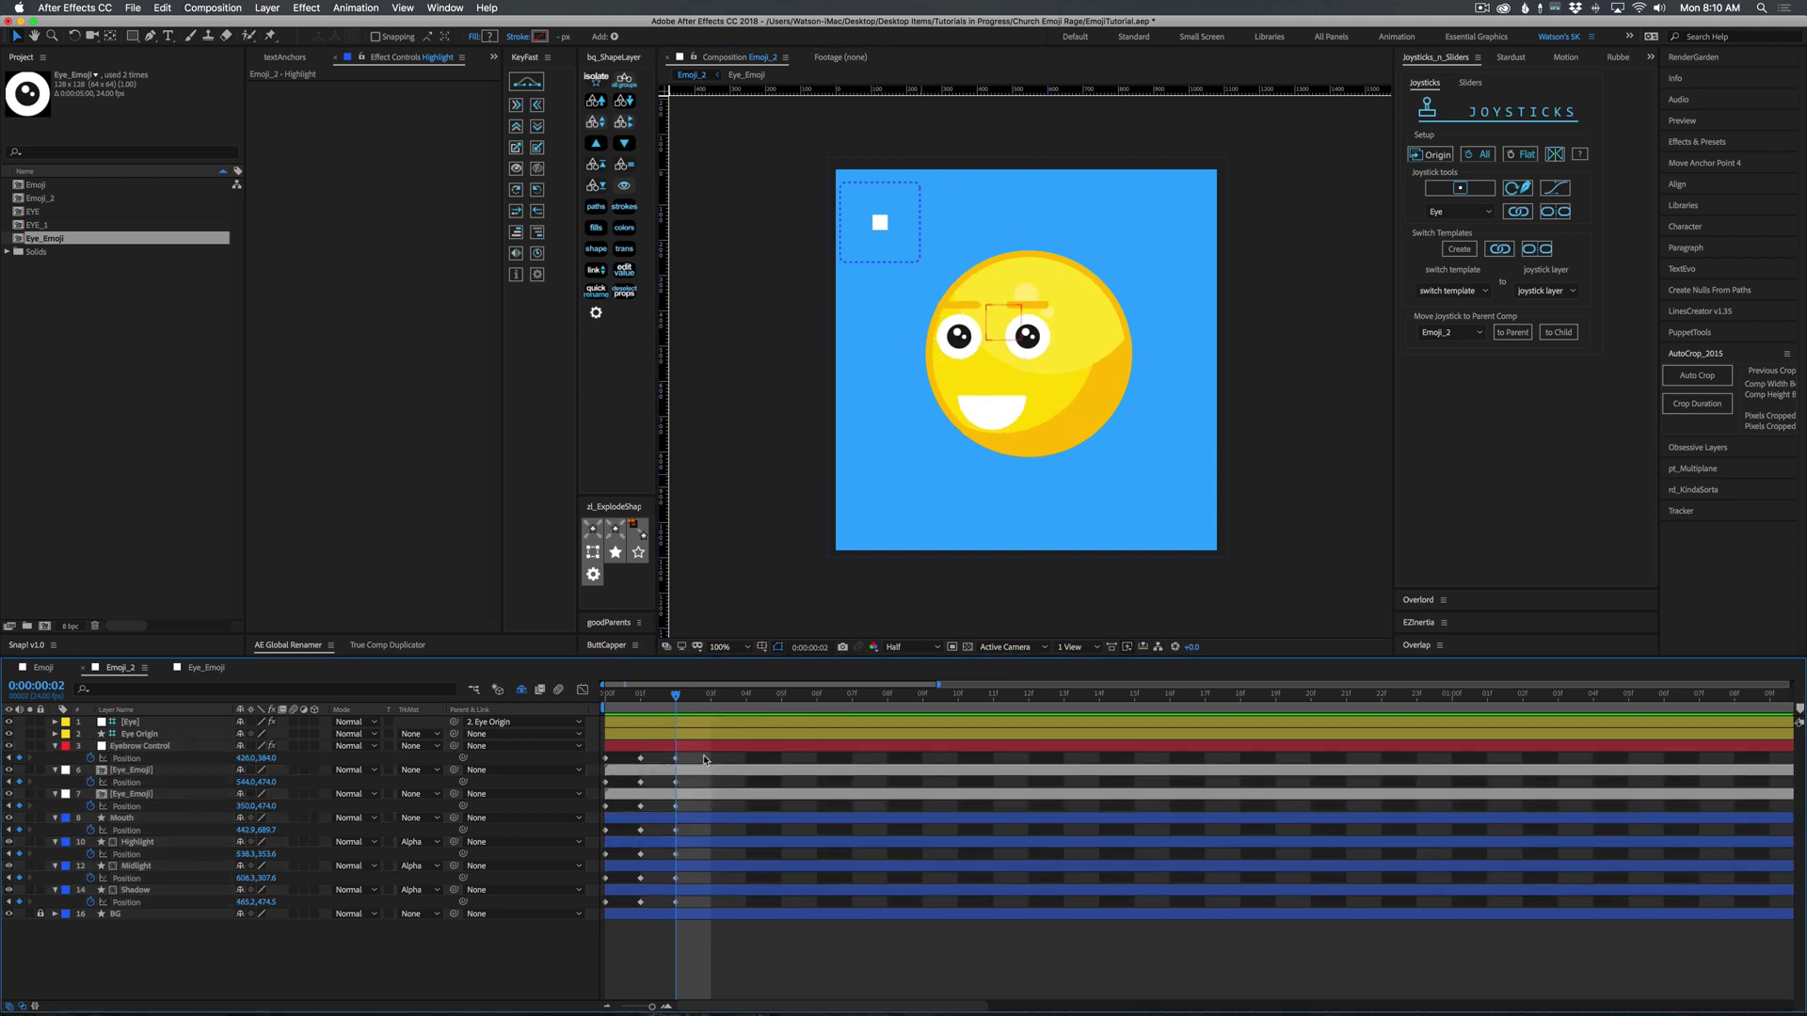
At frame 2, nudge Eyebrow Control and both Eye_Emoji layers about 20 px further left and the Mouth about 4 px left.
click(708, 748)
shift+click(710, 794)
key(Left)
key(Left)
key(Left)
key(Left)
key(Left)
key(Left)
key(Left)
key(Left)
key(Left)
key(Left)
key(Left)
key(Left)
key(Left)
key(Left)
key(Left)
key(Left)
key(Left)
key(Left)
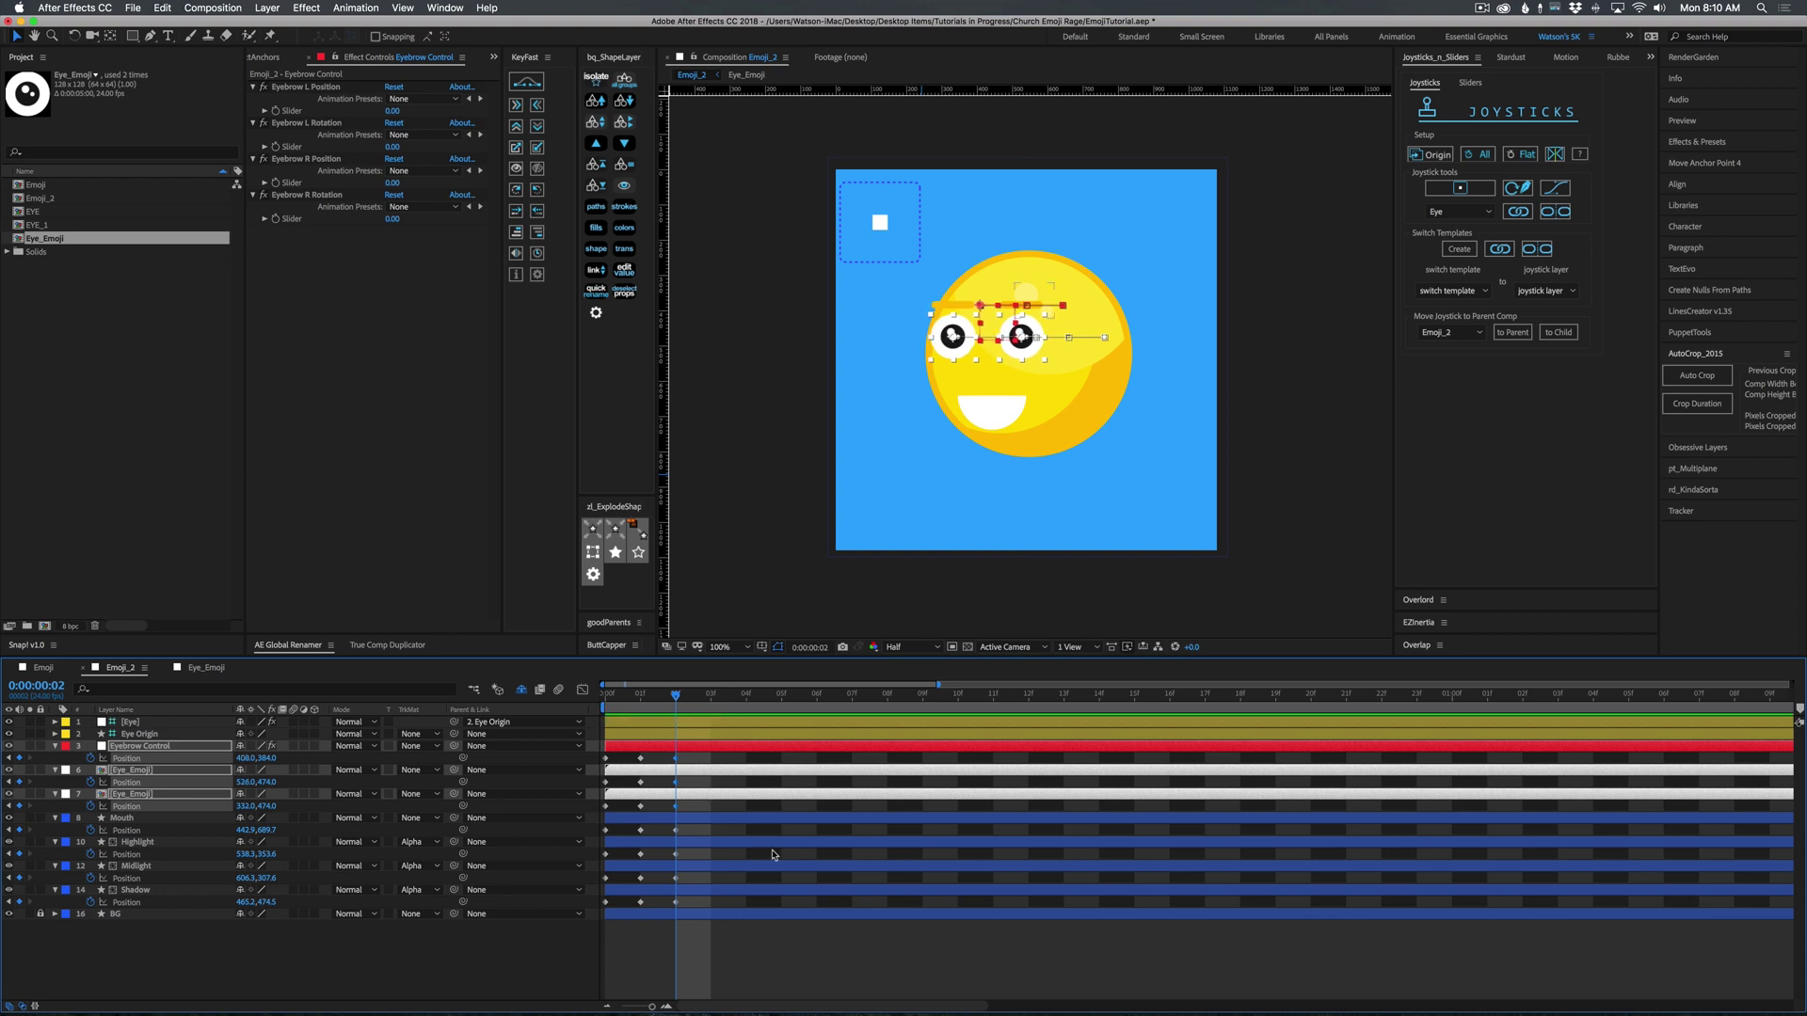
click(989, 412)
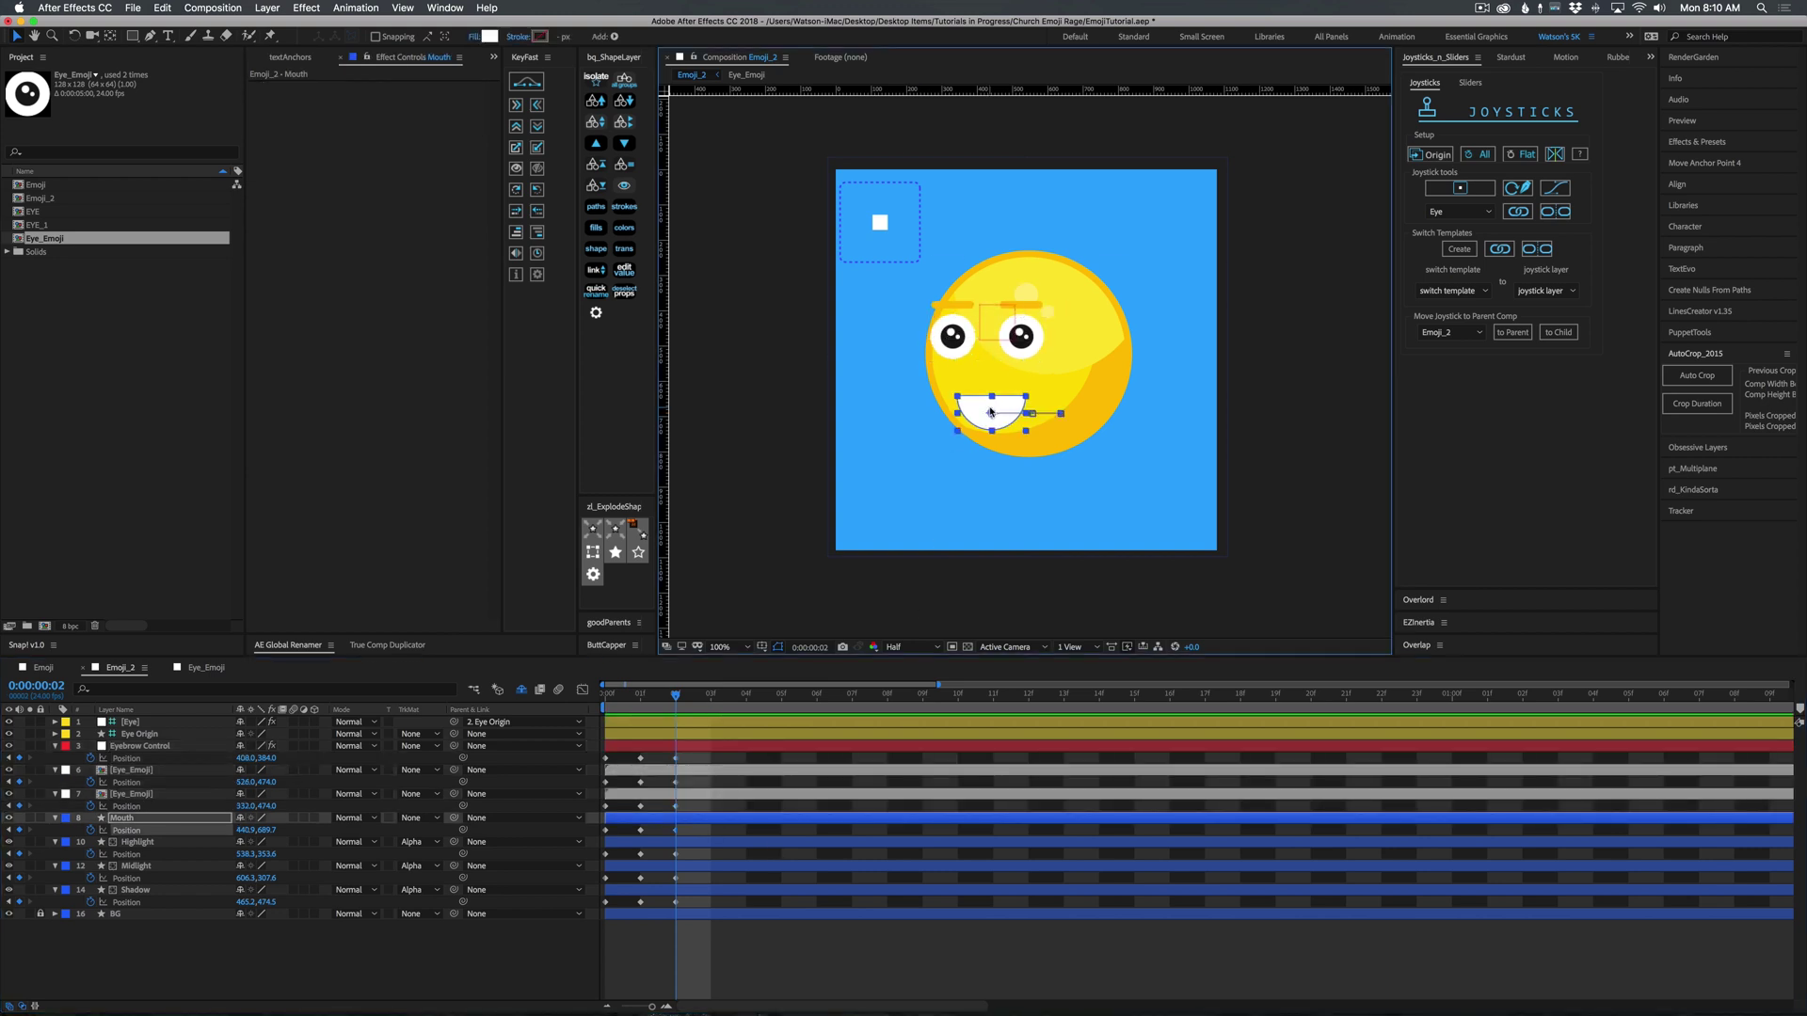
At frame 2, nudge the Highlight layer about 6 px right and move the Shadow layer 80 px right.
click(1033, 292)
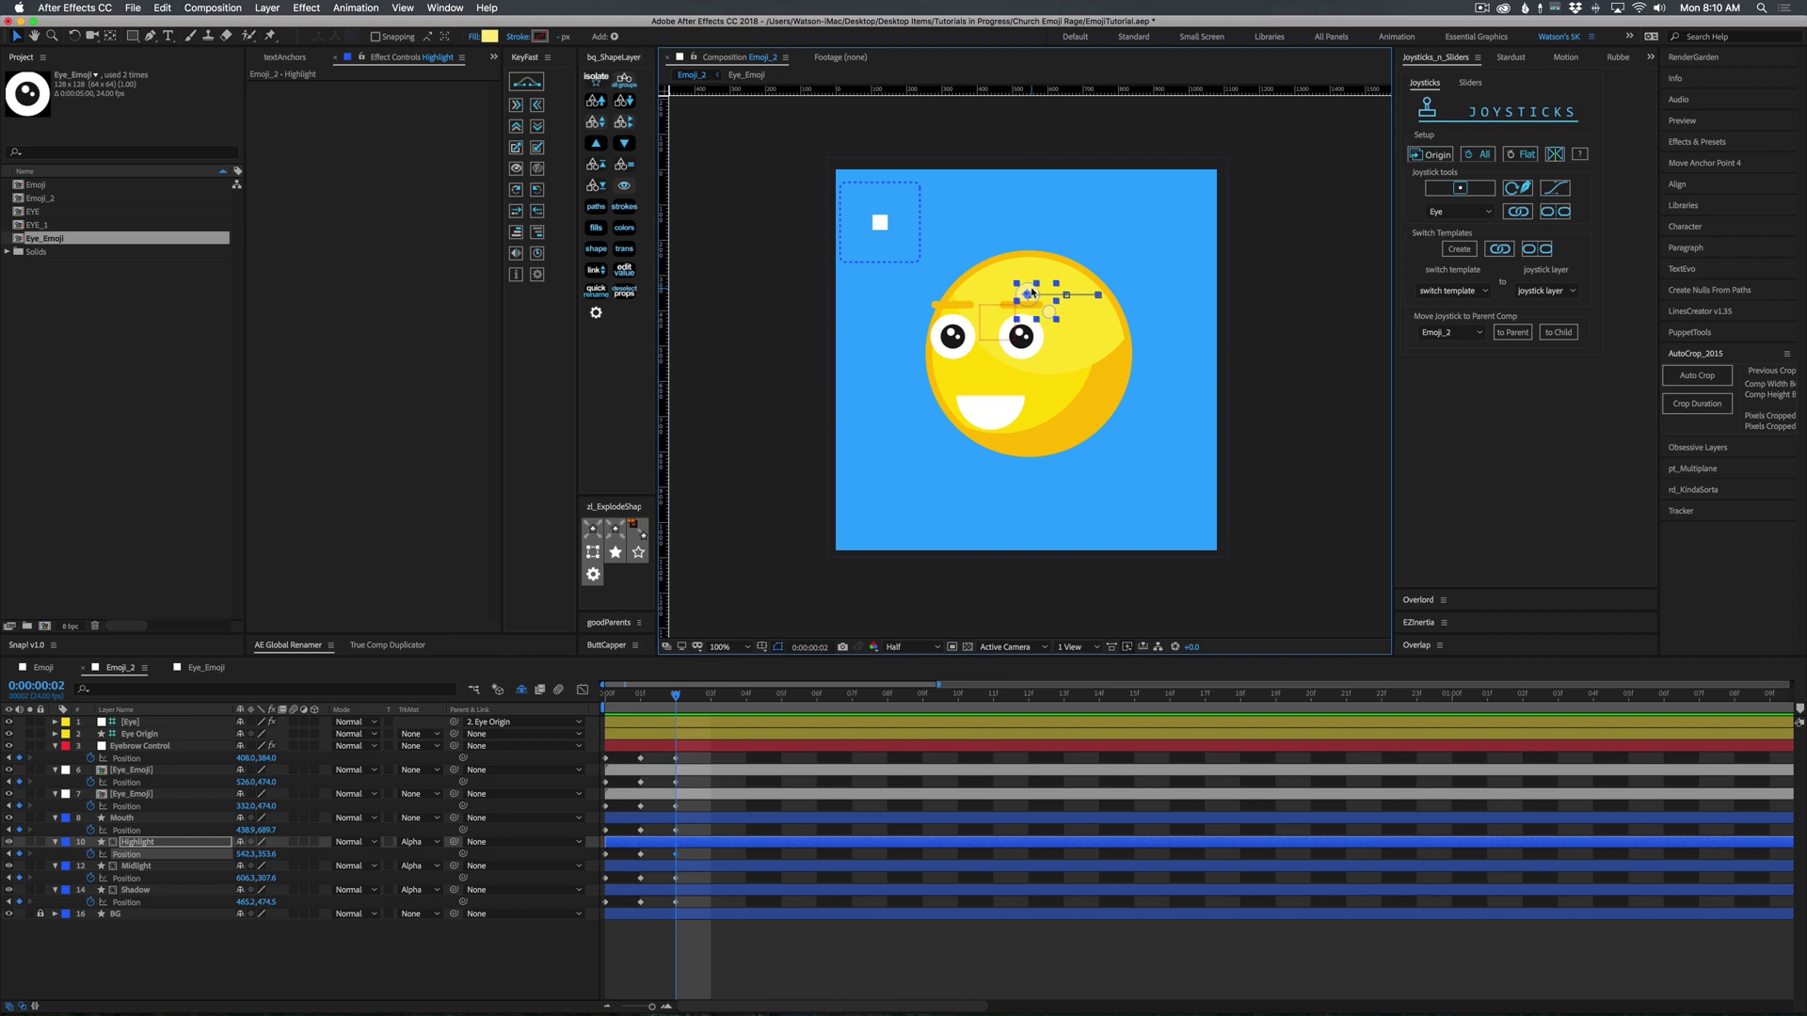
click(1056, 407)
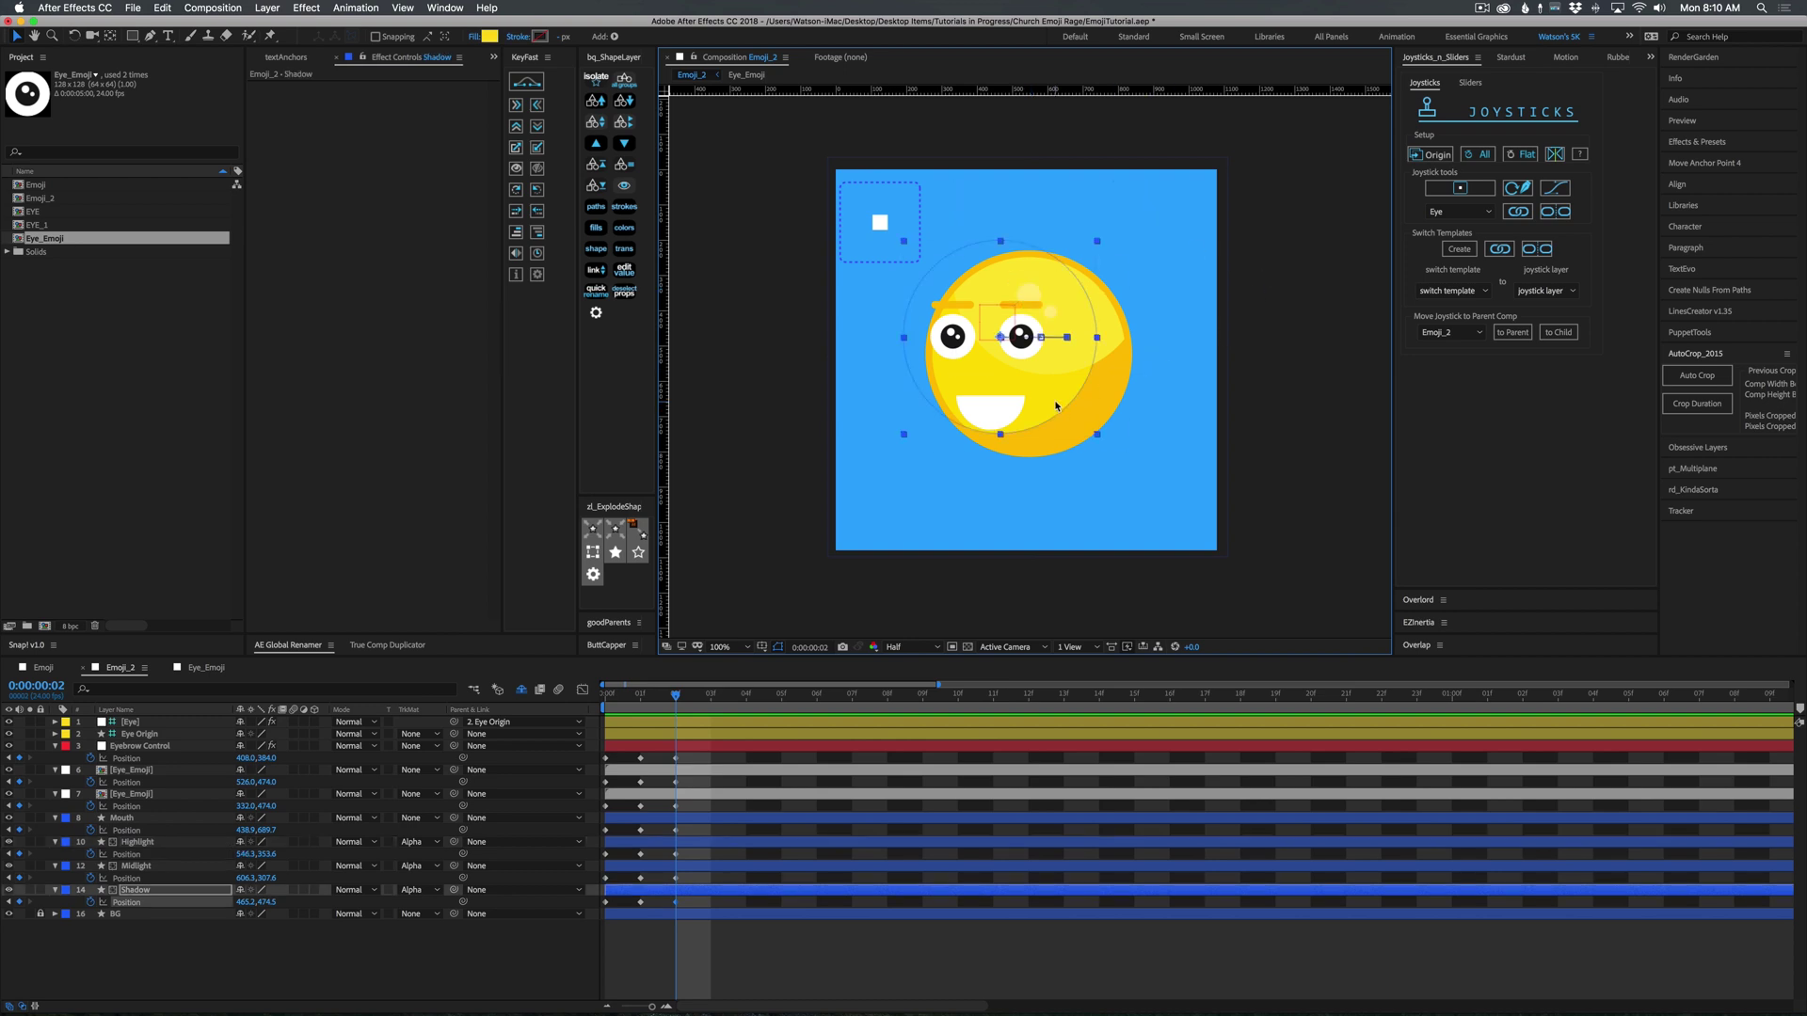
key(shift+Right)
key(shift+Right)
key(shift+Right)
key(shift+Right)
key(shift+Right)
key(shift+Right)
key(shift+Right)
key(shift+Right)
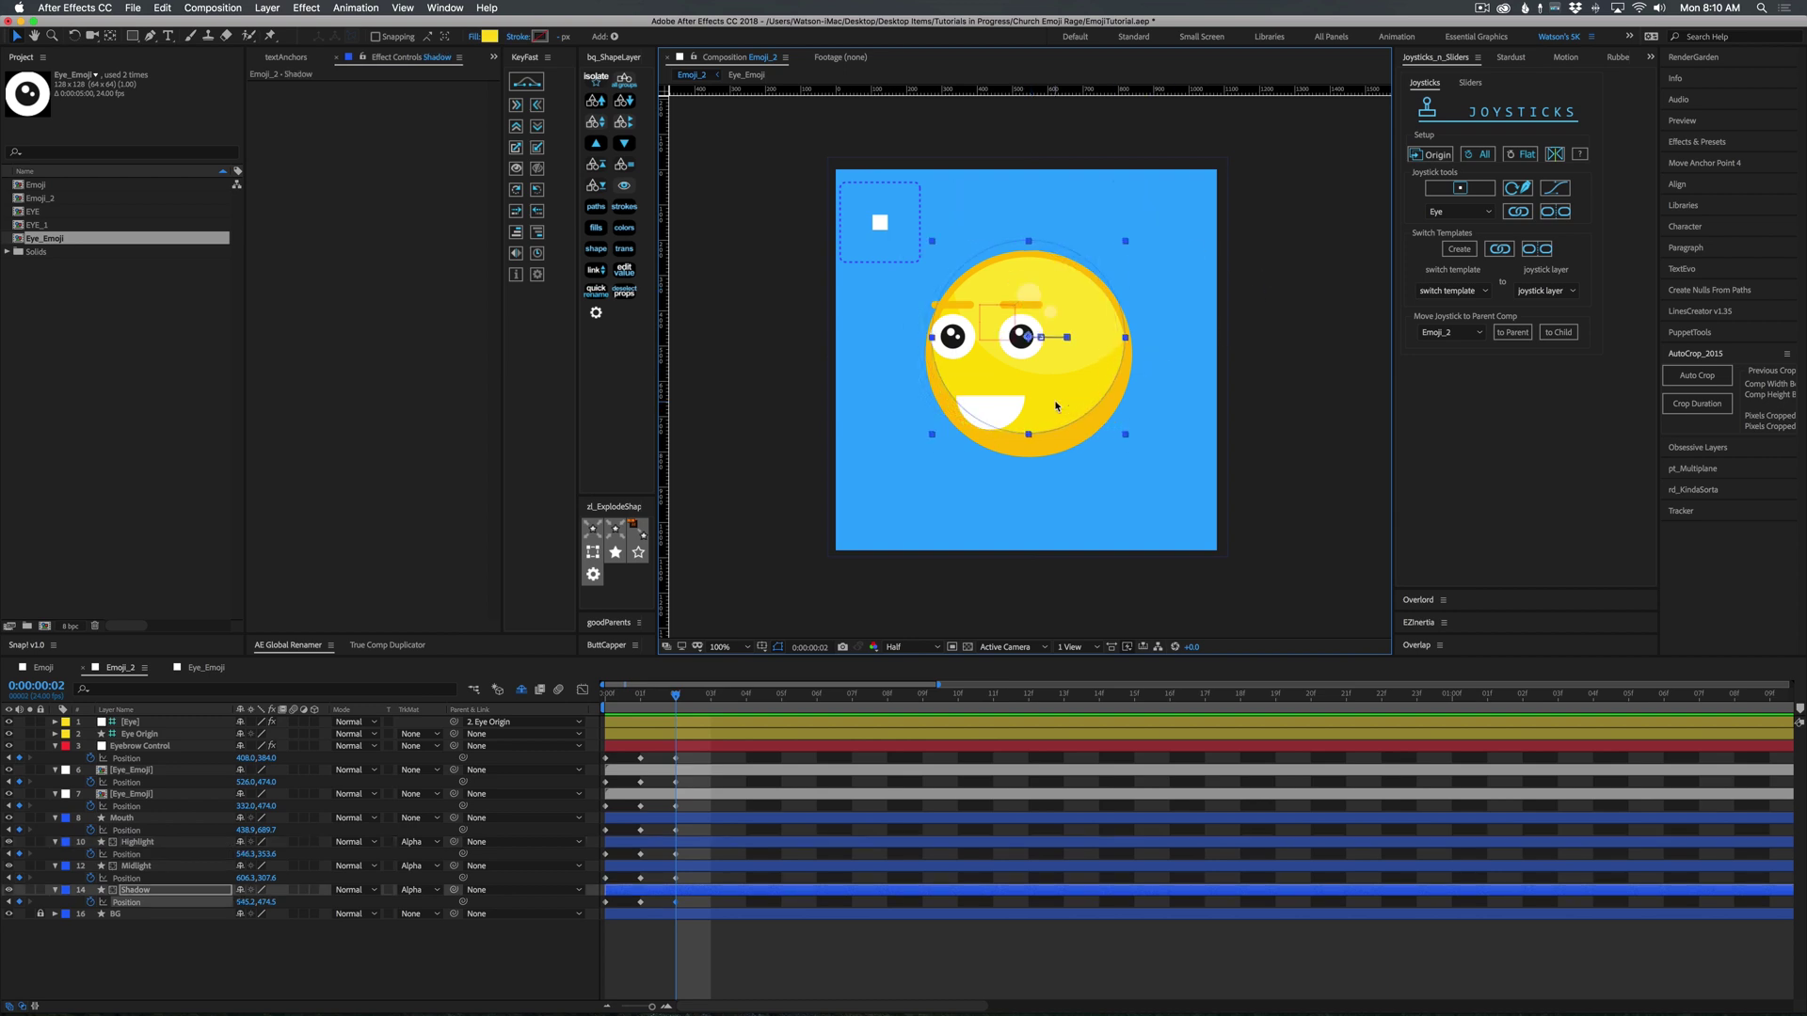
click(930, 962)
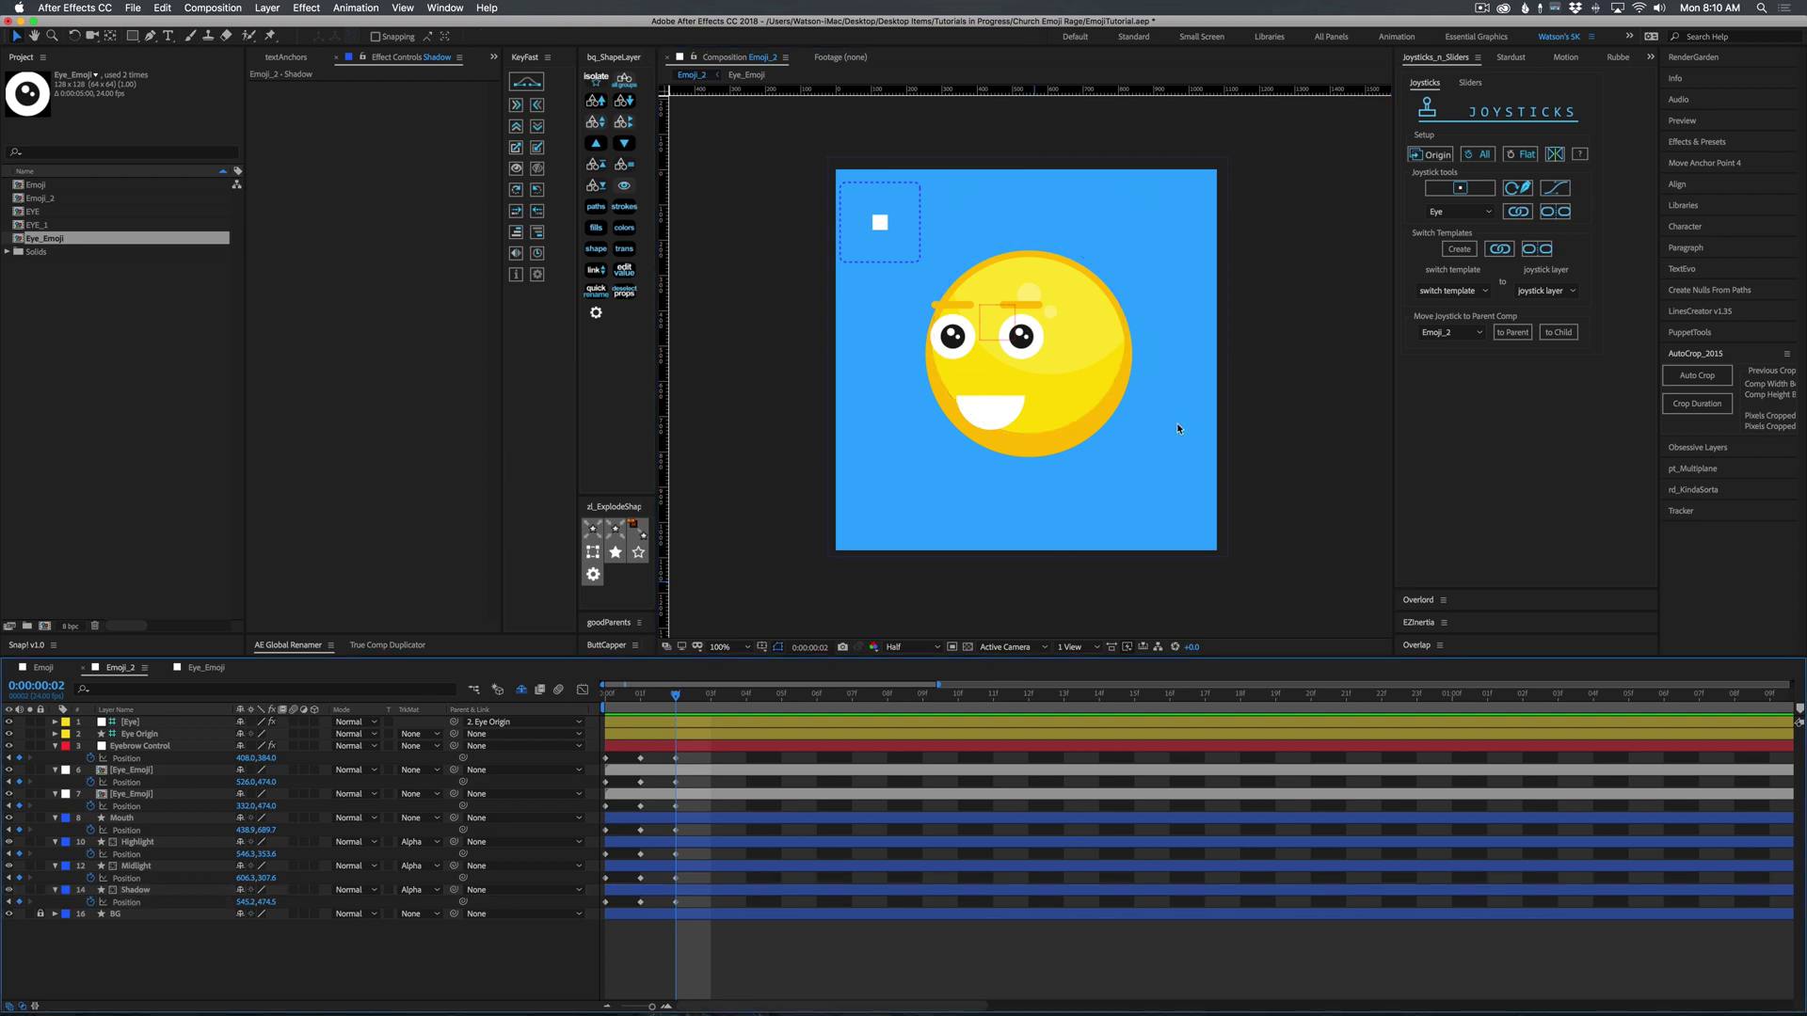
At frame 2, move the Midlight layer further left to an X position of about 578 px.
click(1098, 353)
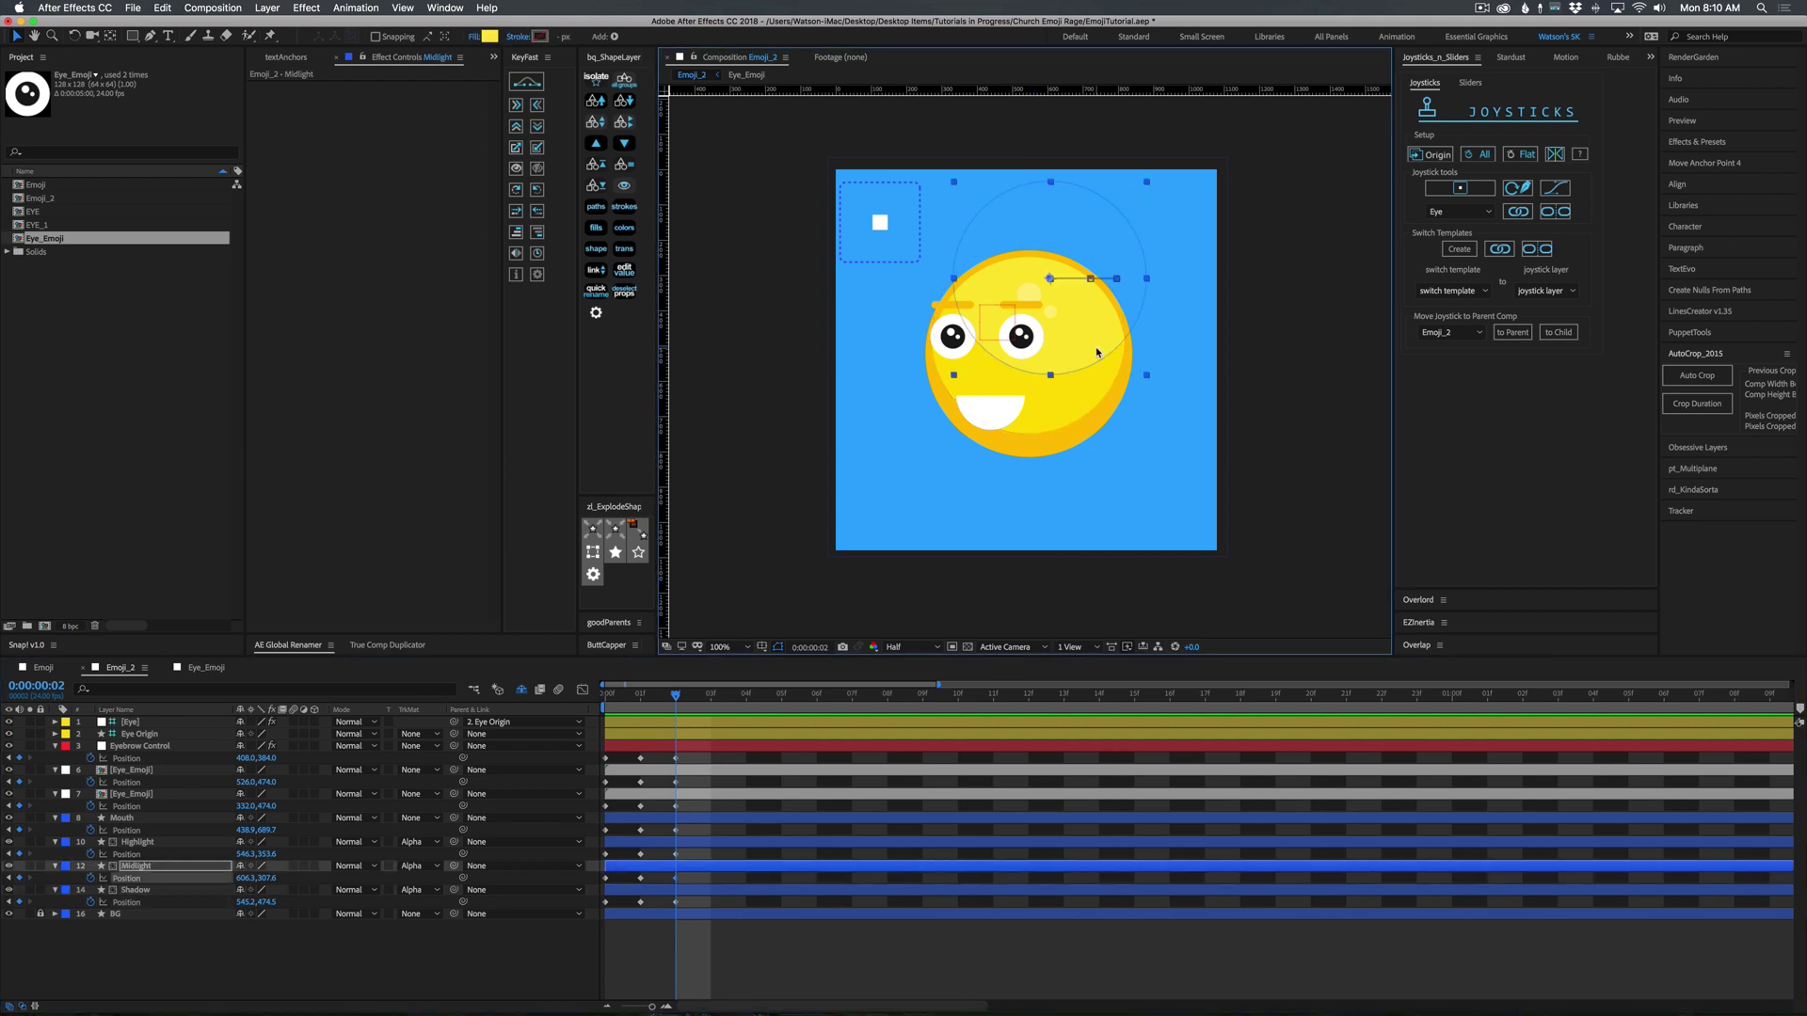
key(Left)
key(Left)
key(Left)
key(Left)
key(Left)
key(Left)
key(Left)
key(Left)
key(Left)
key(Left)
key(Left)
key(Left)
key(Left)
key(Left)
key(Left)
key(Left)
key(Left)
key(Left)
key(Left)
key(Left)
click(838, 967)
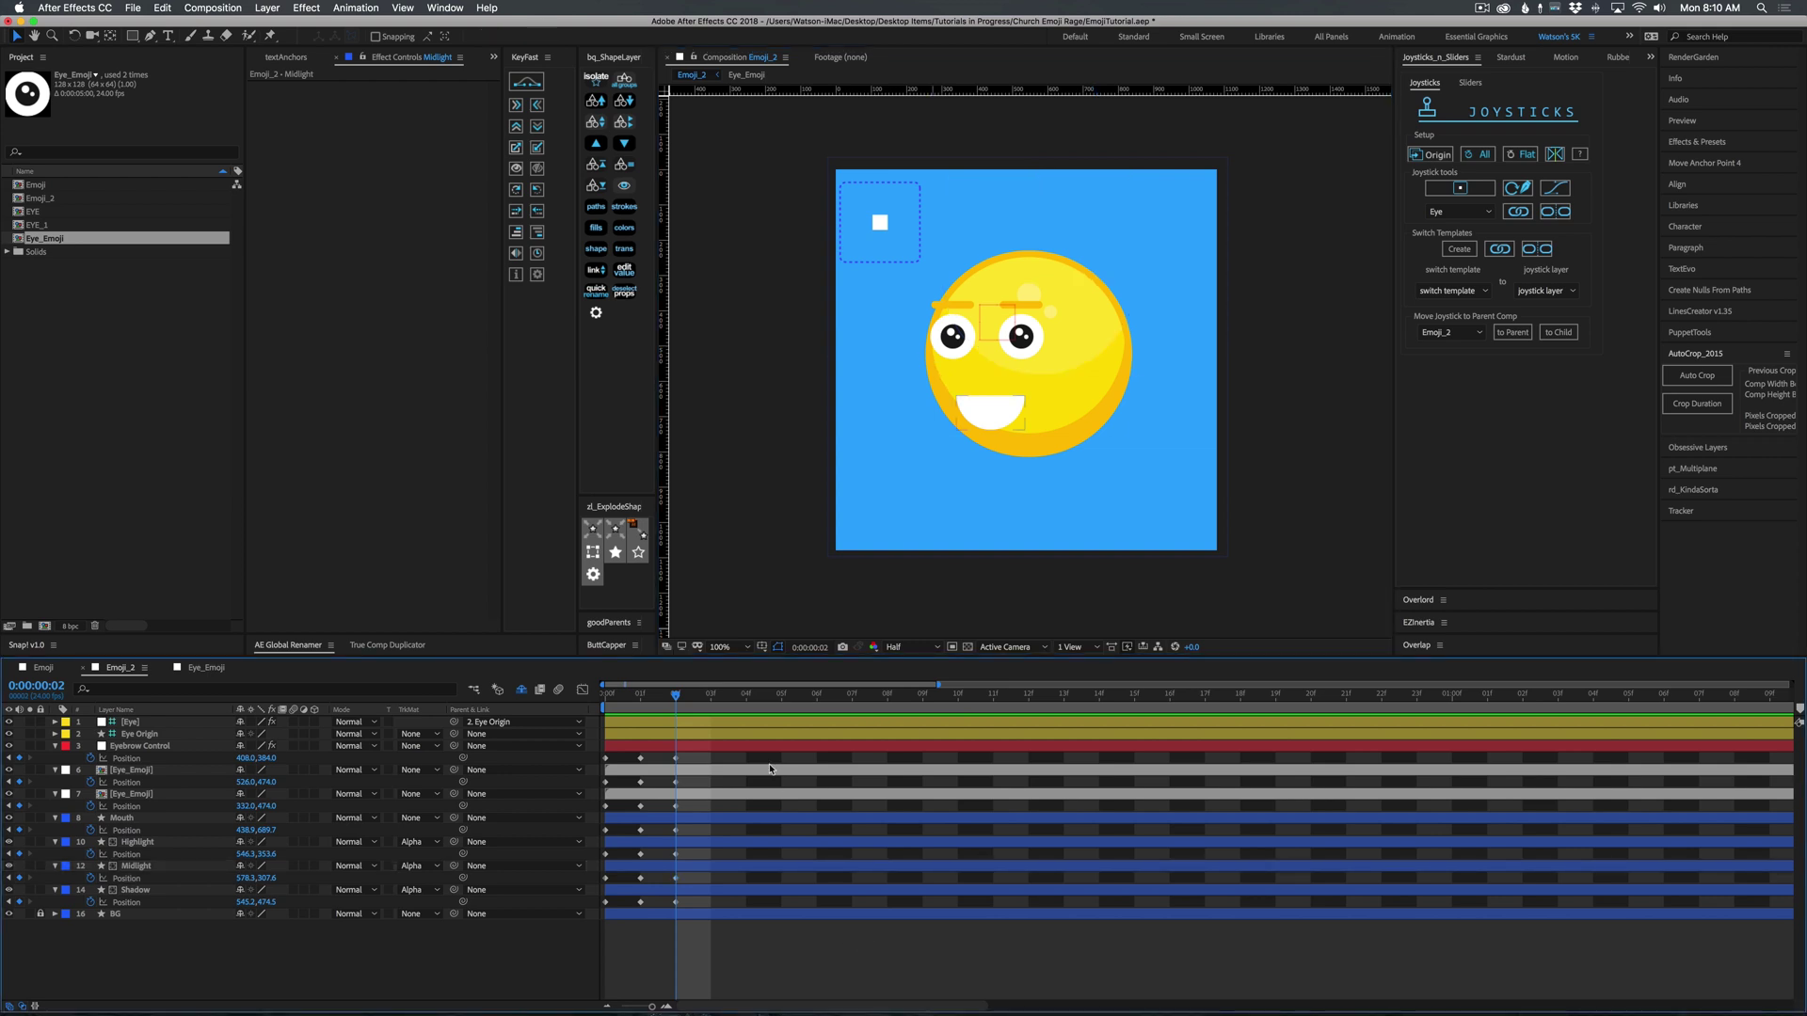
At frame 3, add Joysticks origin keyframes to all the face layers and shift them together about 84 px up.
click(702, 699)
drag(698, 754, 672, 943)
click(1431, 154)
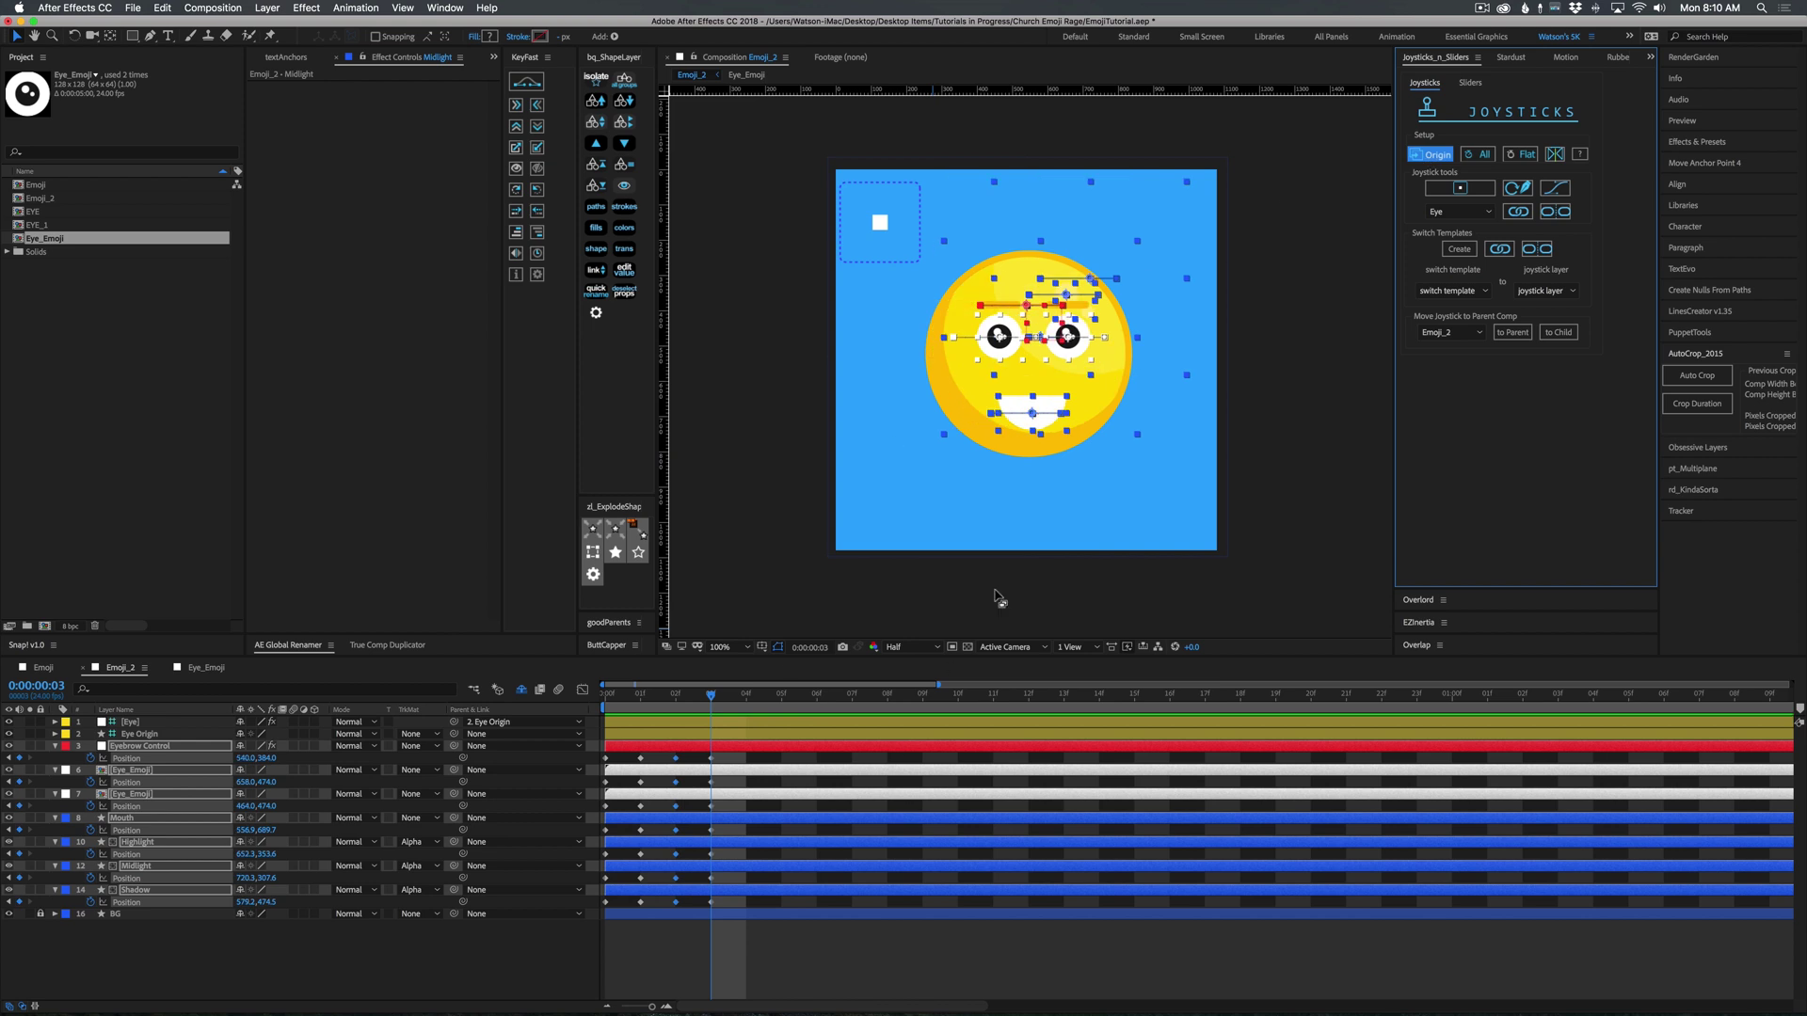
drag(1043, 418, 1044, 377)
click(775, 930)
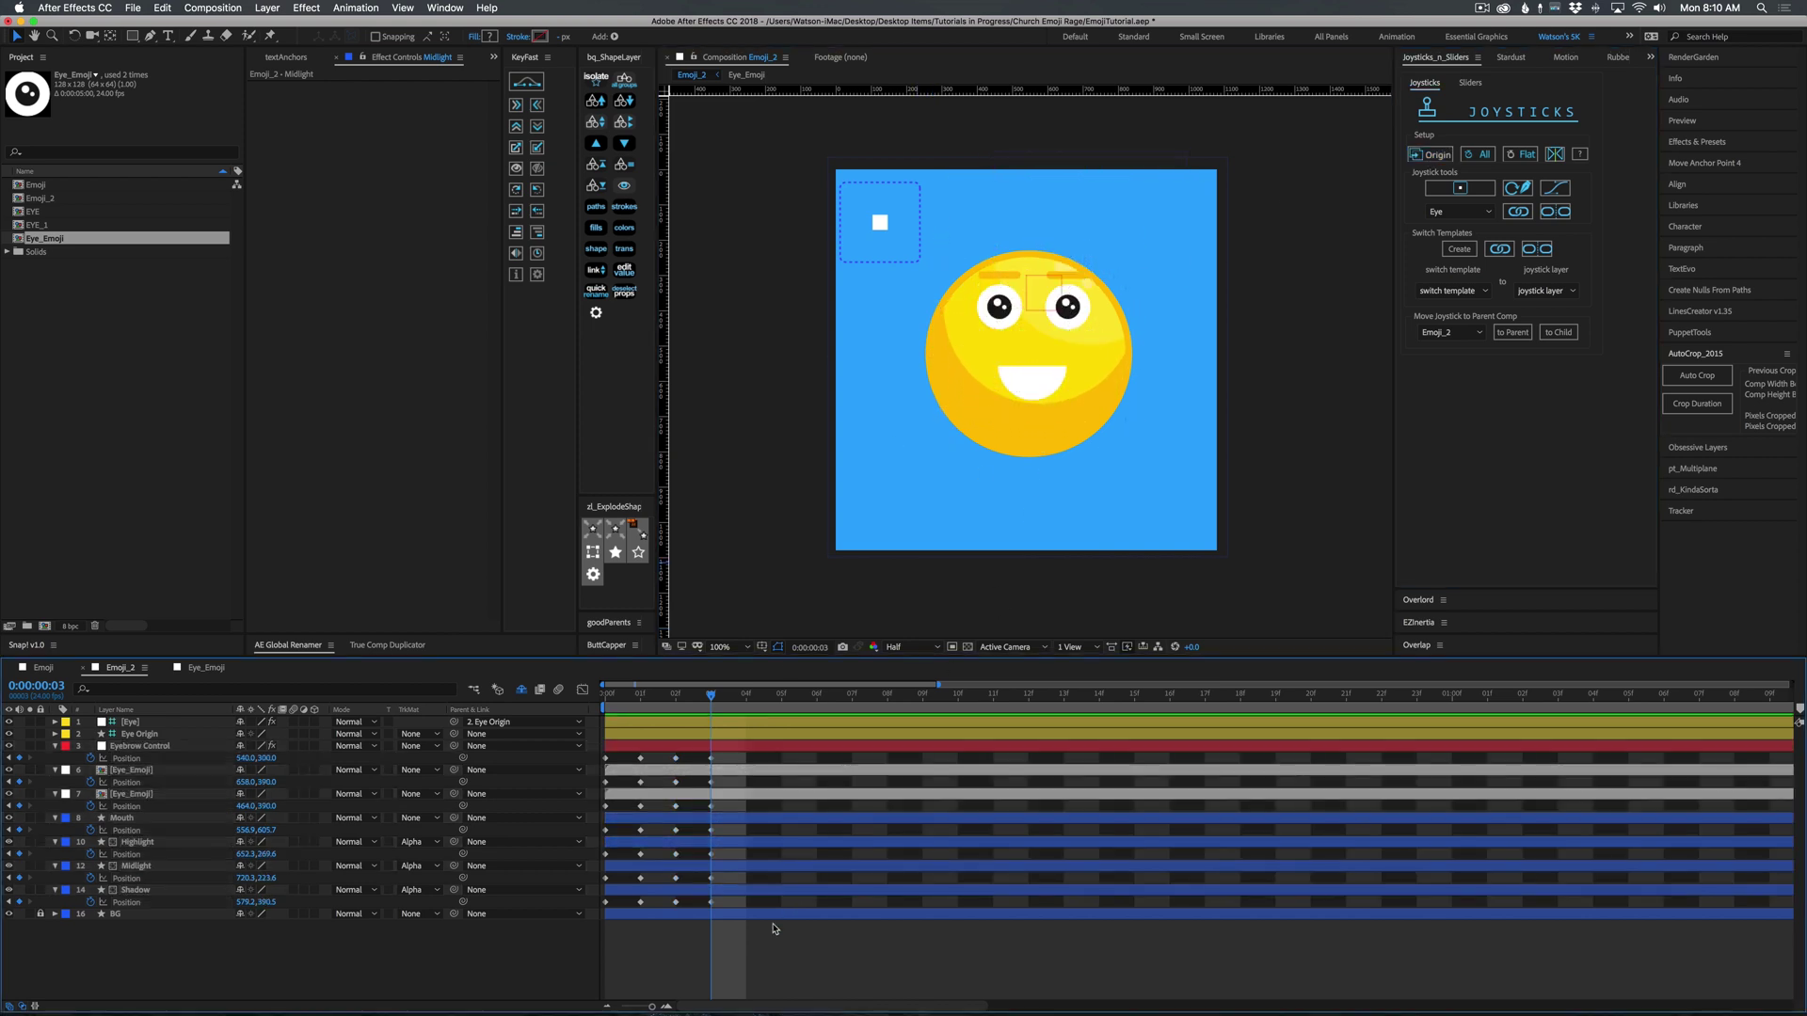
At frame 3, nudge Eyebrow Control and both Eye_Emoji layers 6 px further up and the Mouth about 4 px up.
click(712, 746)
shift+click(724, 796)
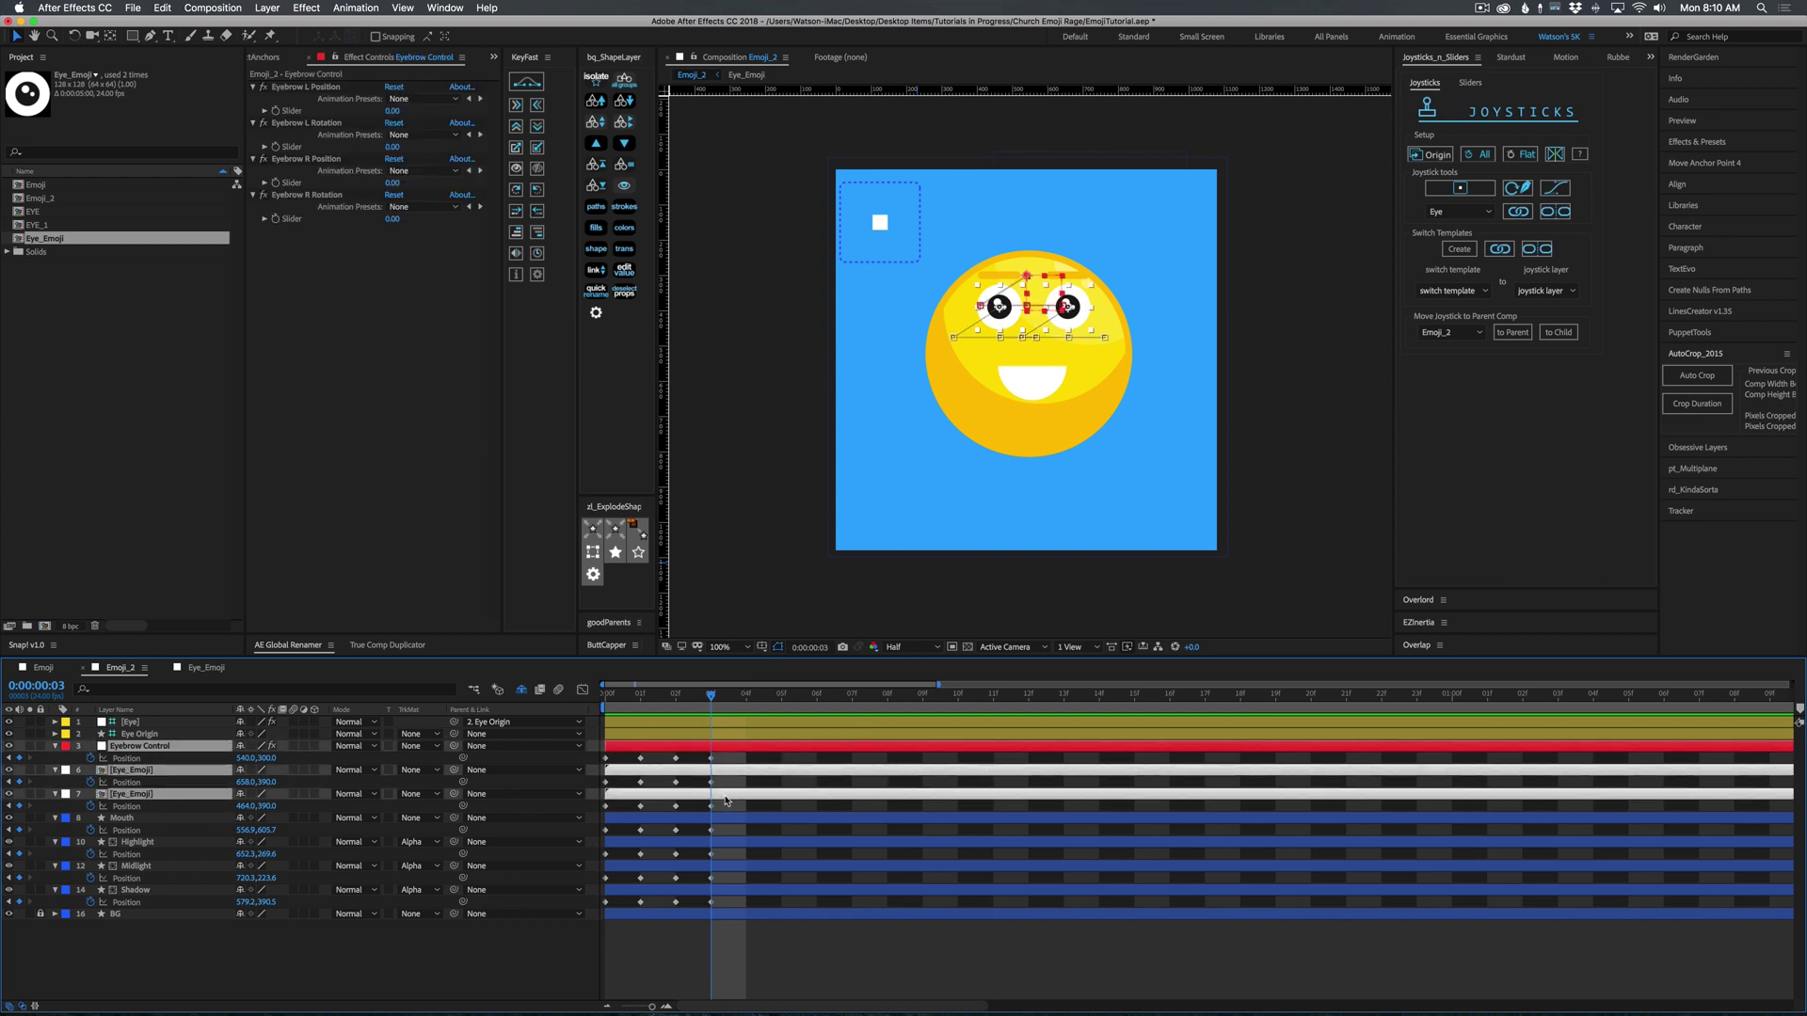
key(Up)
key(Up)
key(Up)
key(Up)
key(Up)
key(Up)
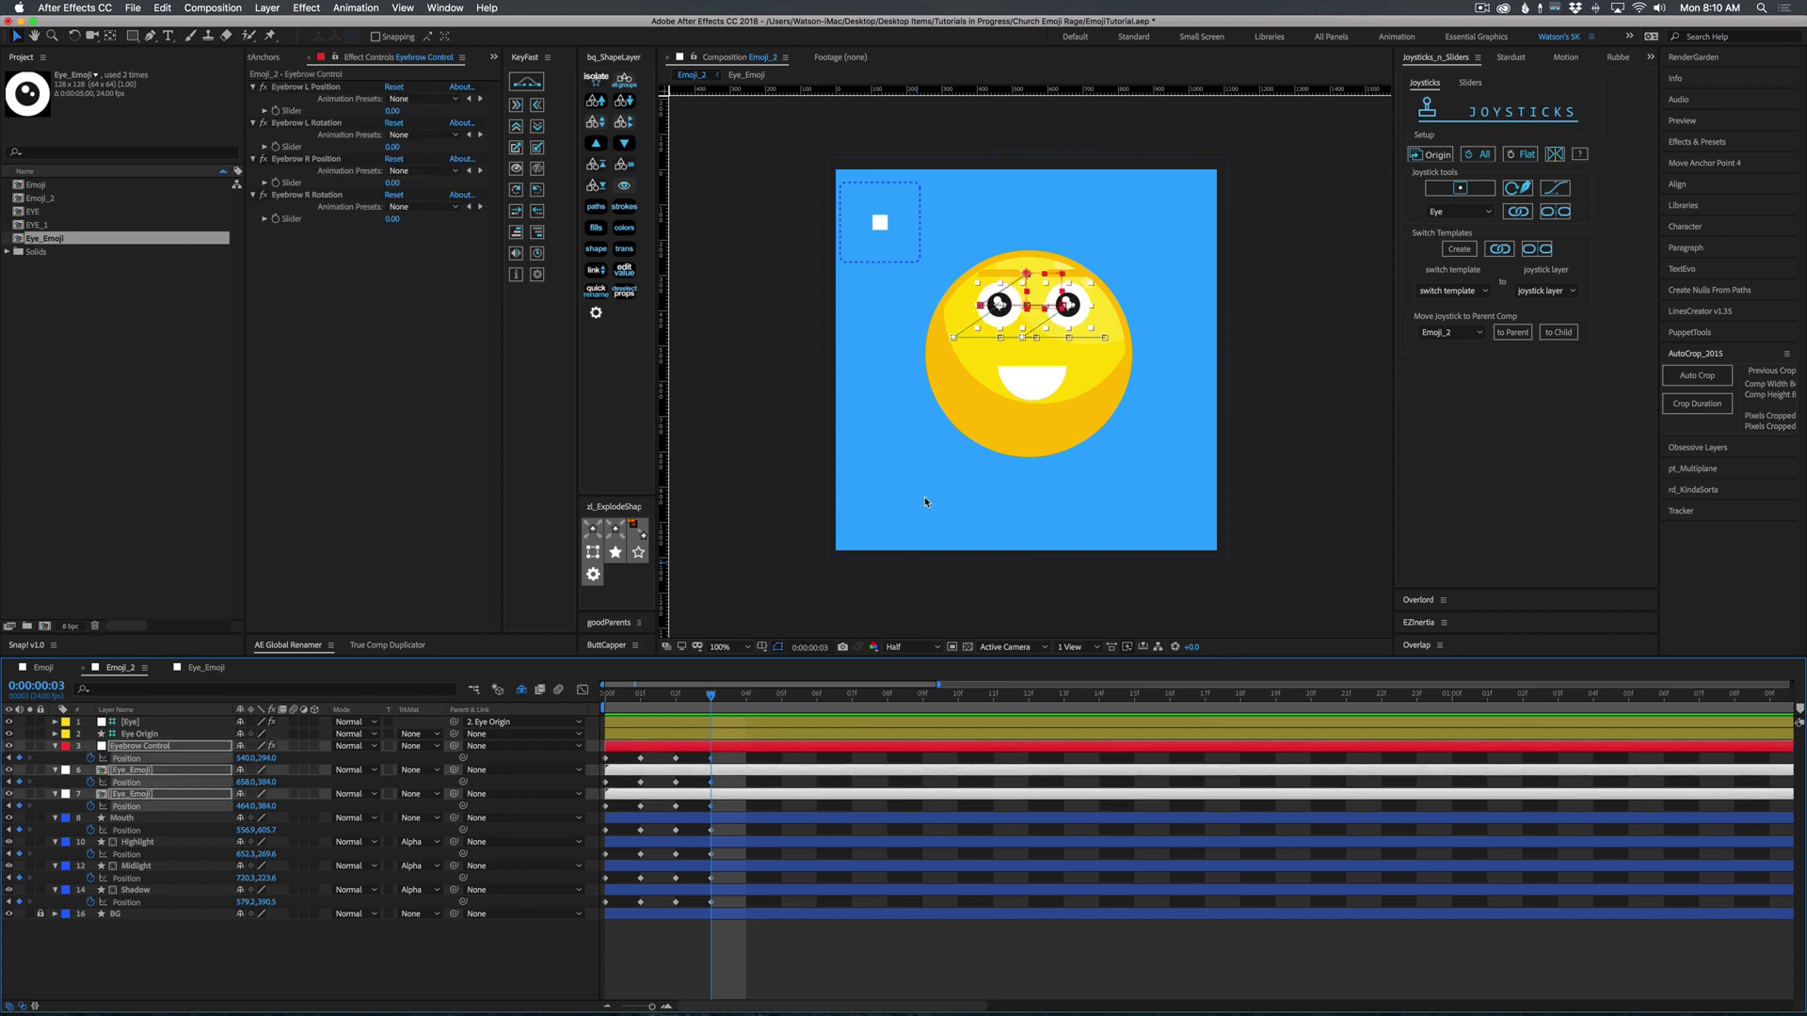
click(1018, 388)
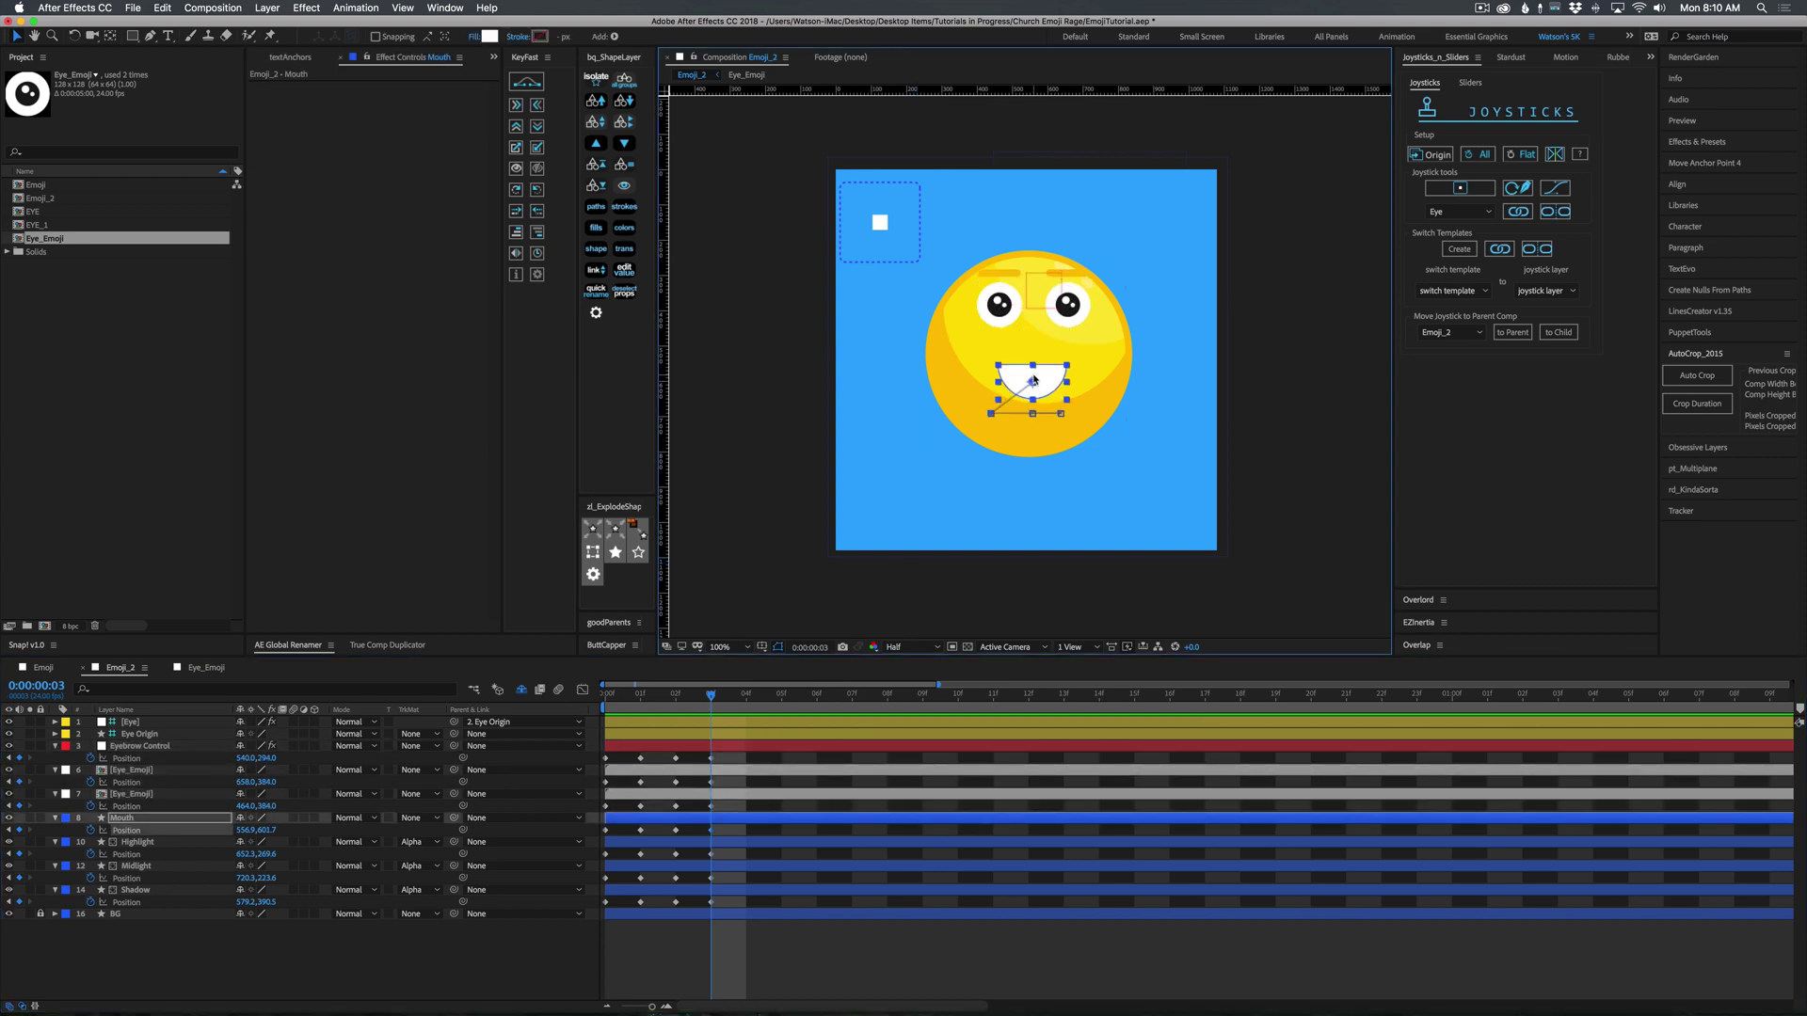
click(733, 968)
At frame 4, add Joysticks origin keyframes to all the face layers and shift them together about 62 px down.
key(Page_Down)
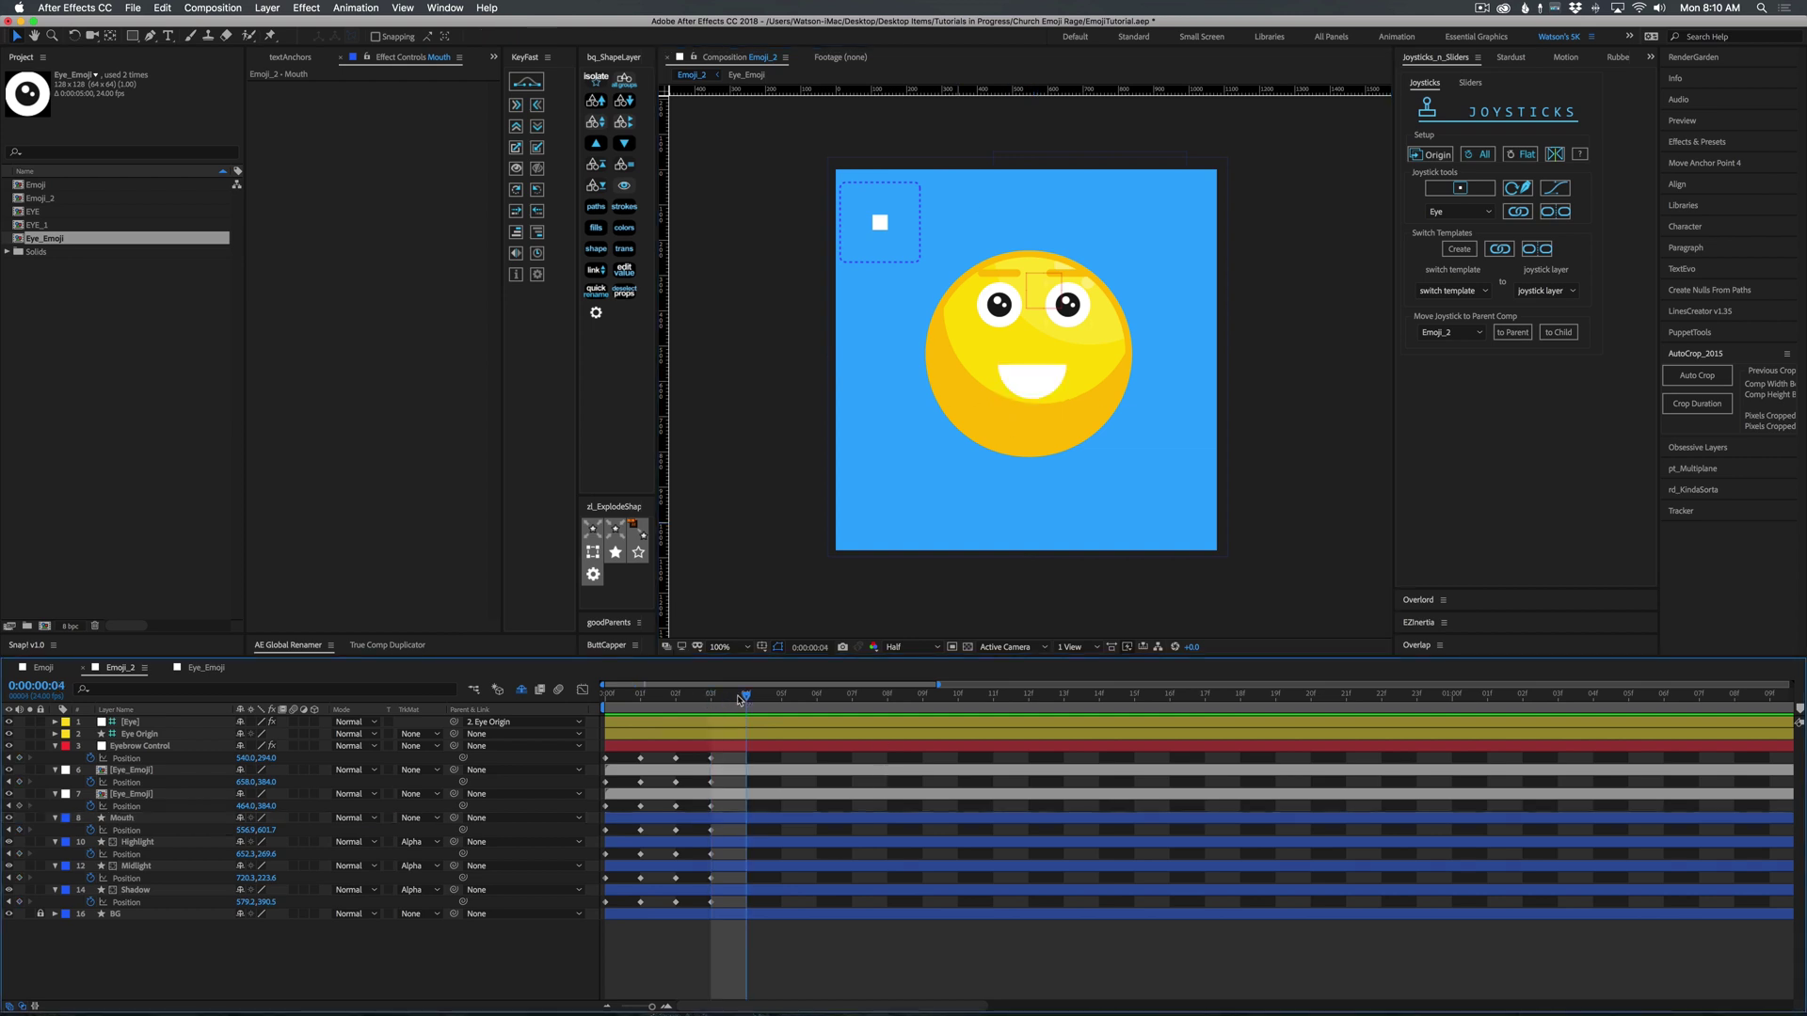
drag(732, 759, 706, 908)
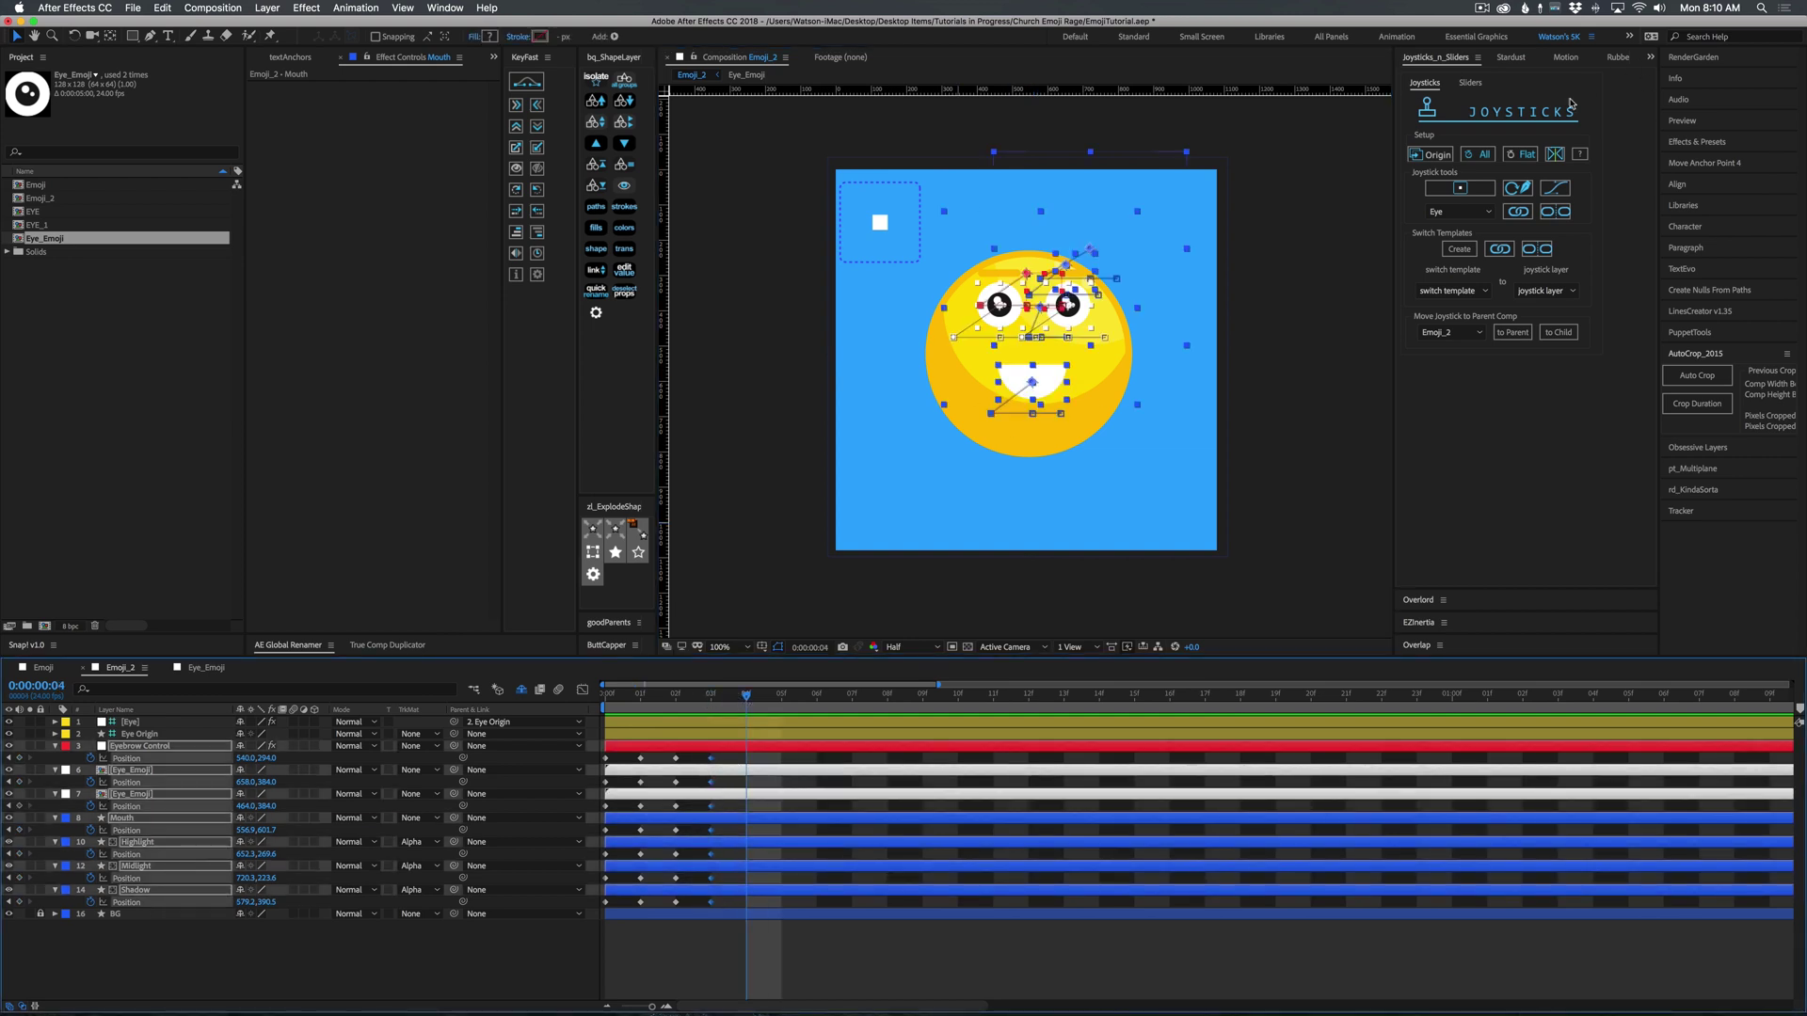
click(1430, 154)
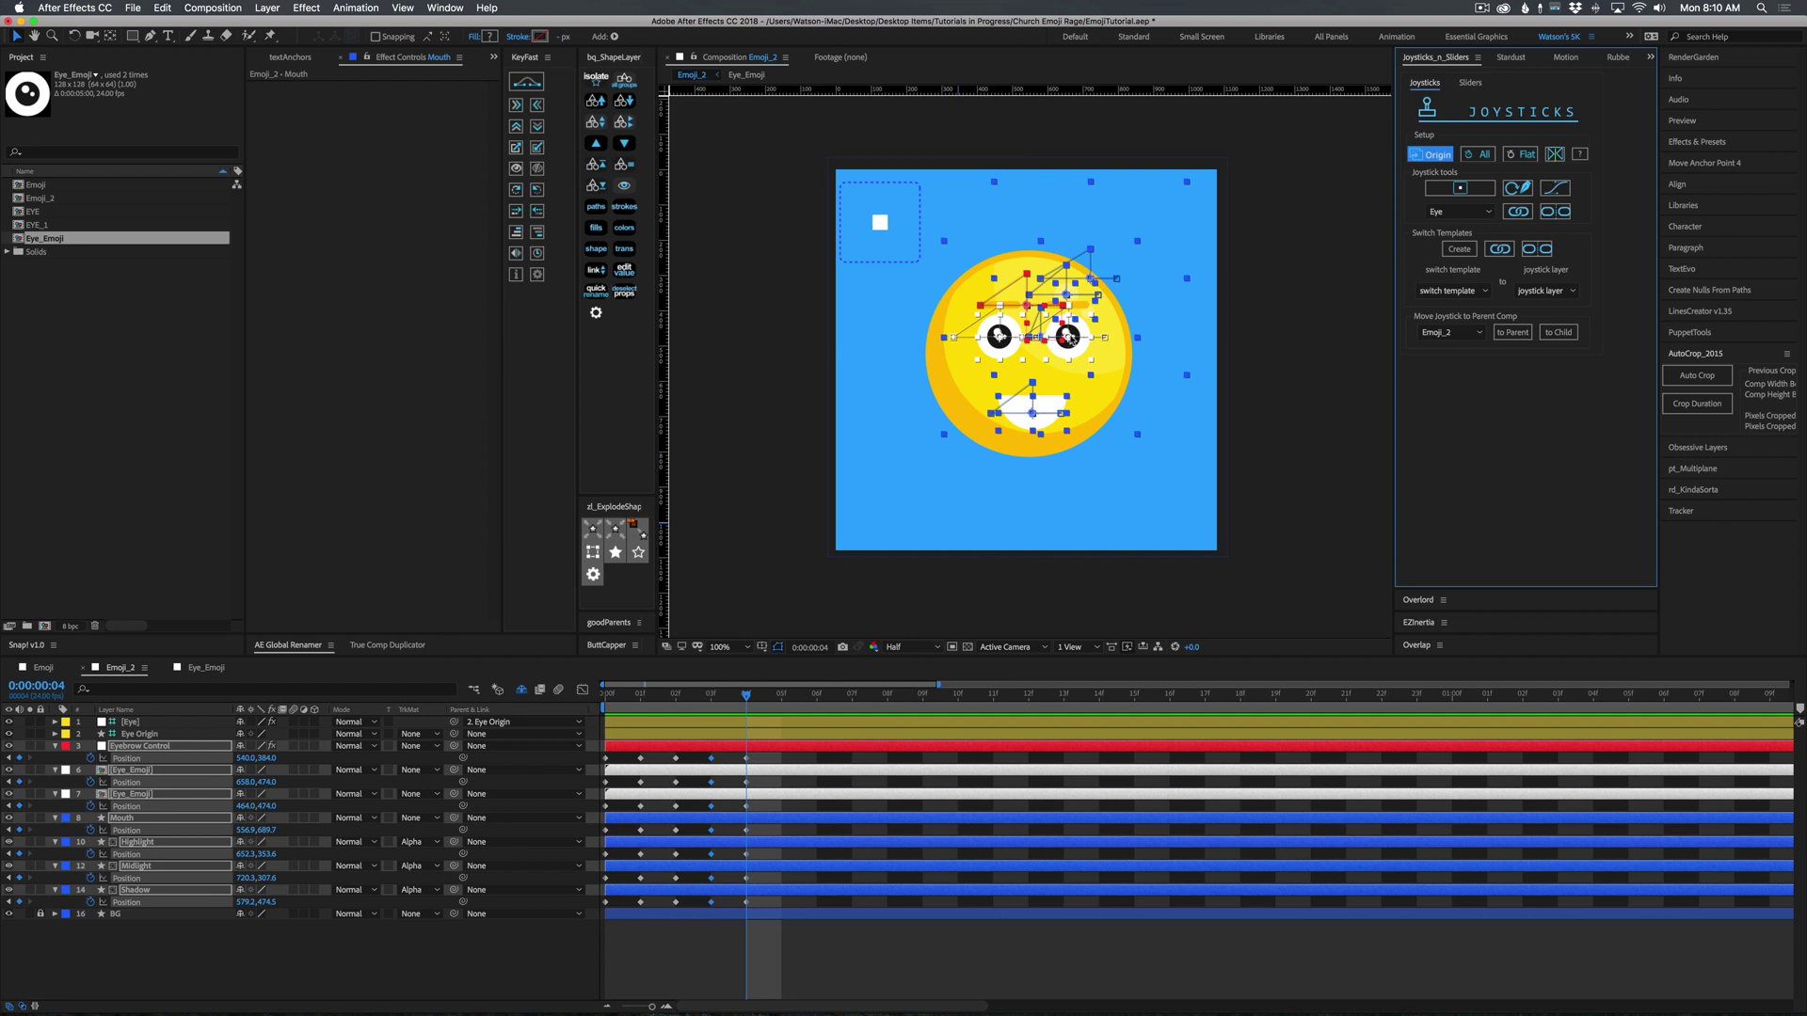
drag(1071, 337, 1071, 371)
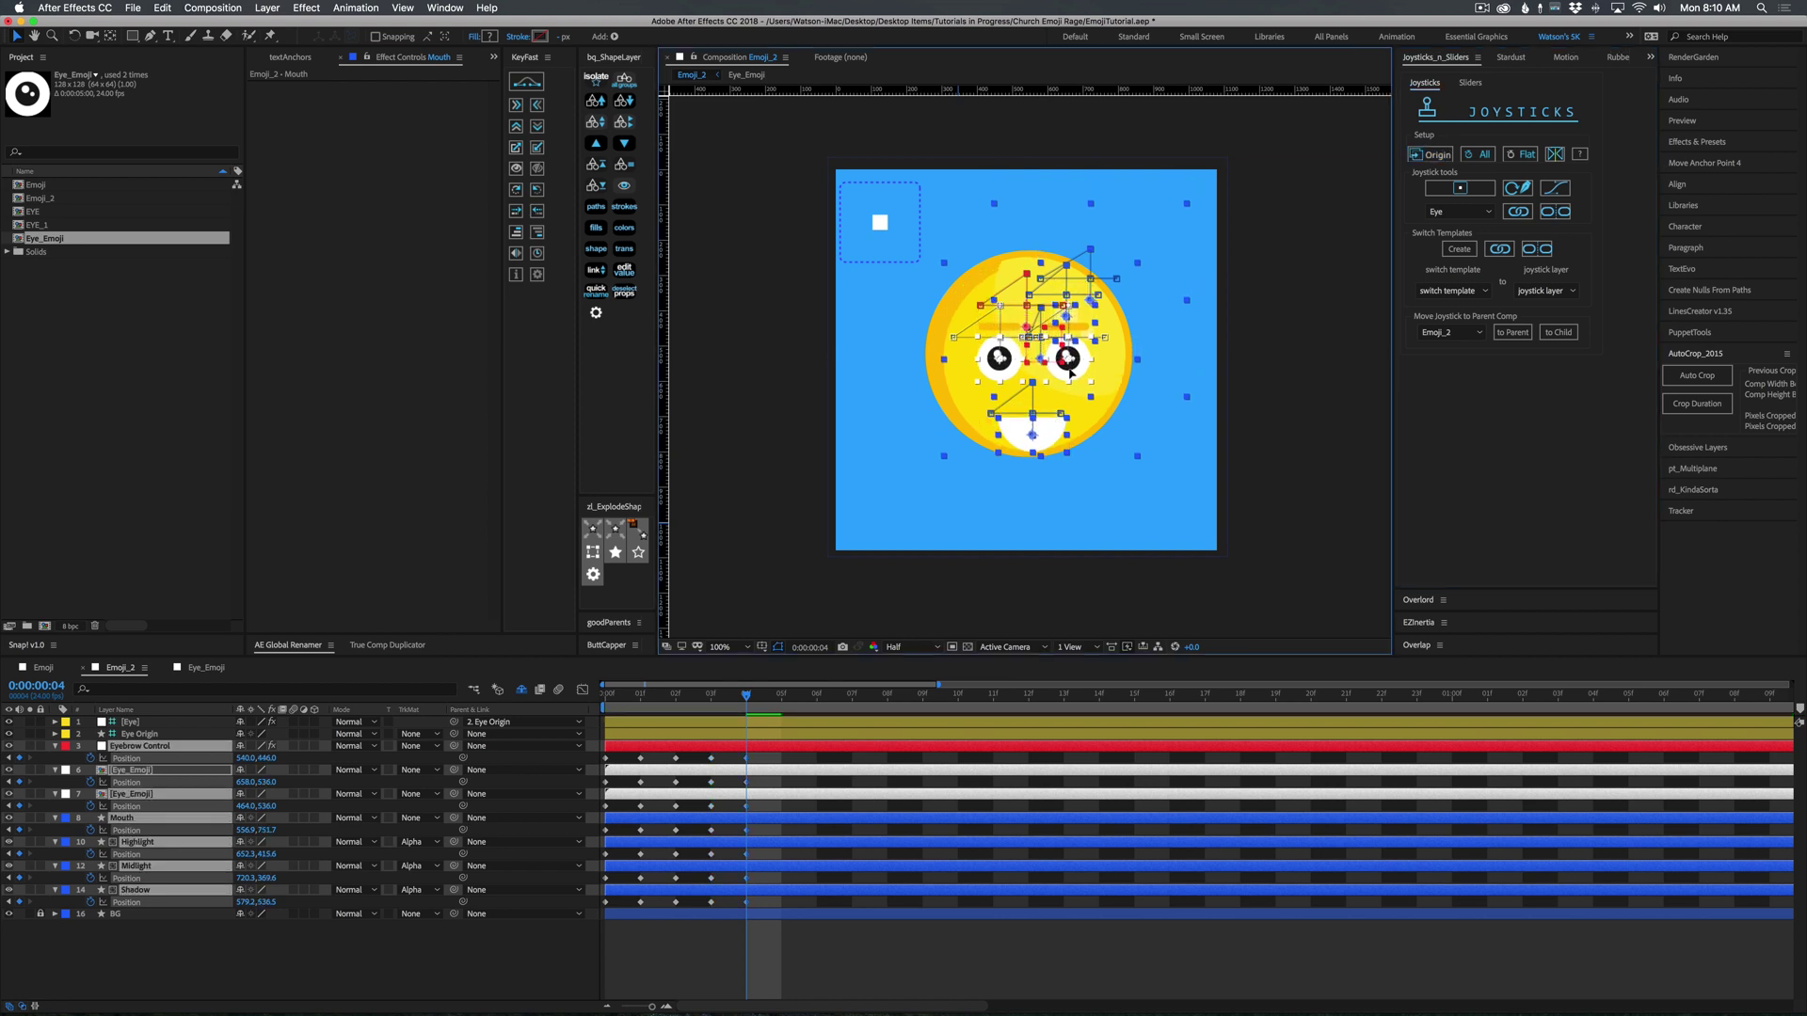
click(837, 906)
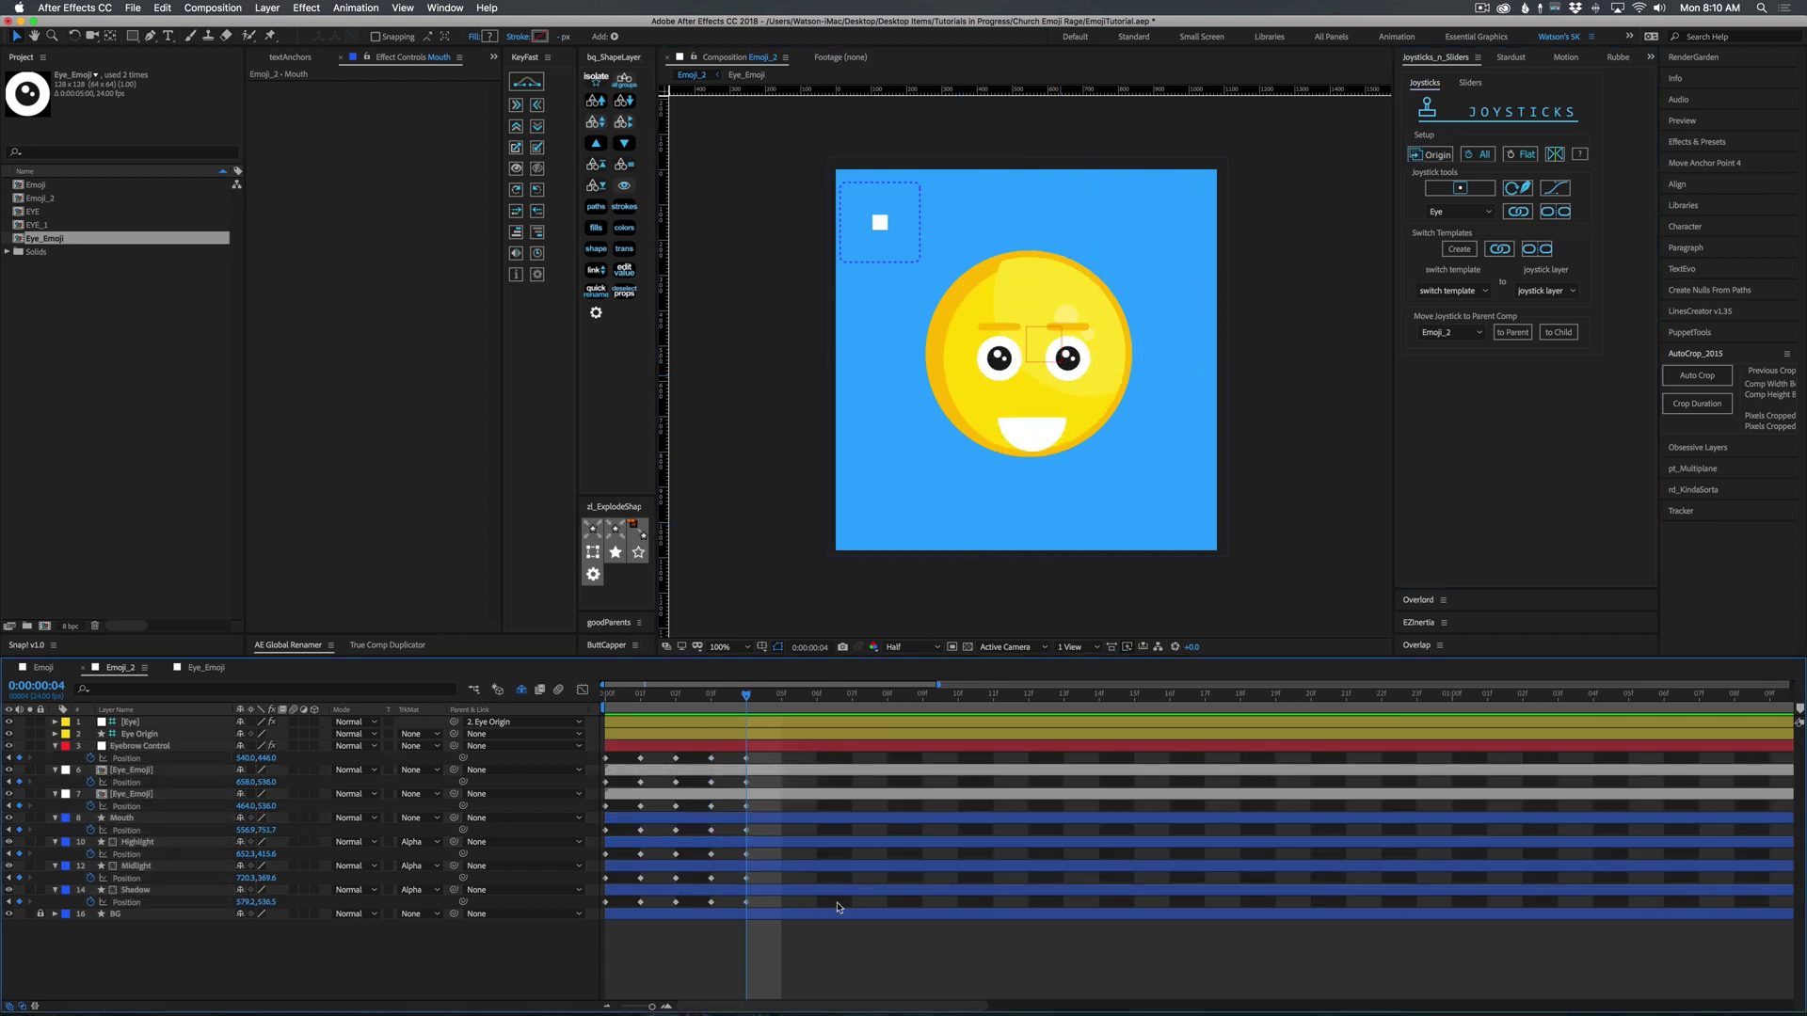
At frame 4, move the Shadow layer about 28 px back up.
click(957, 335)
key(shift+Up)
key(shift+Up)
key(shift+Up)
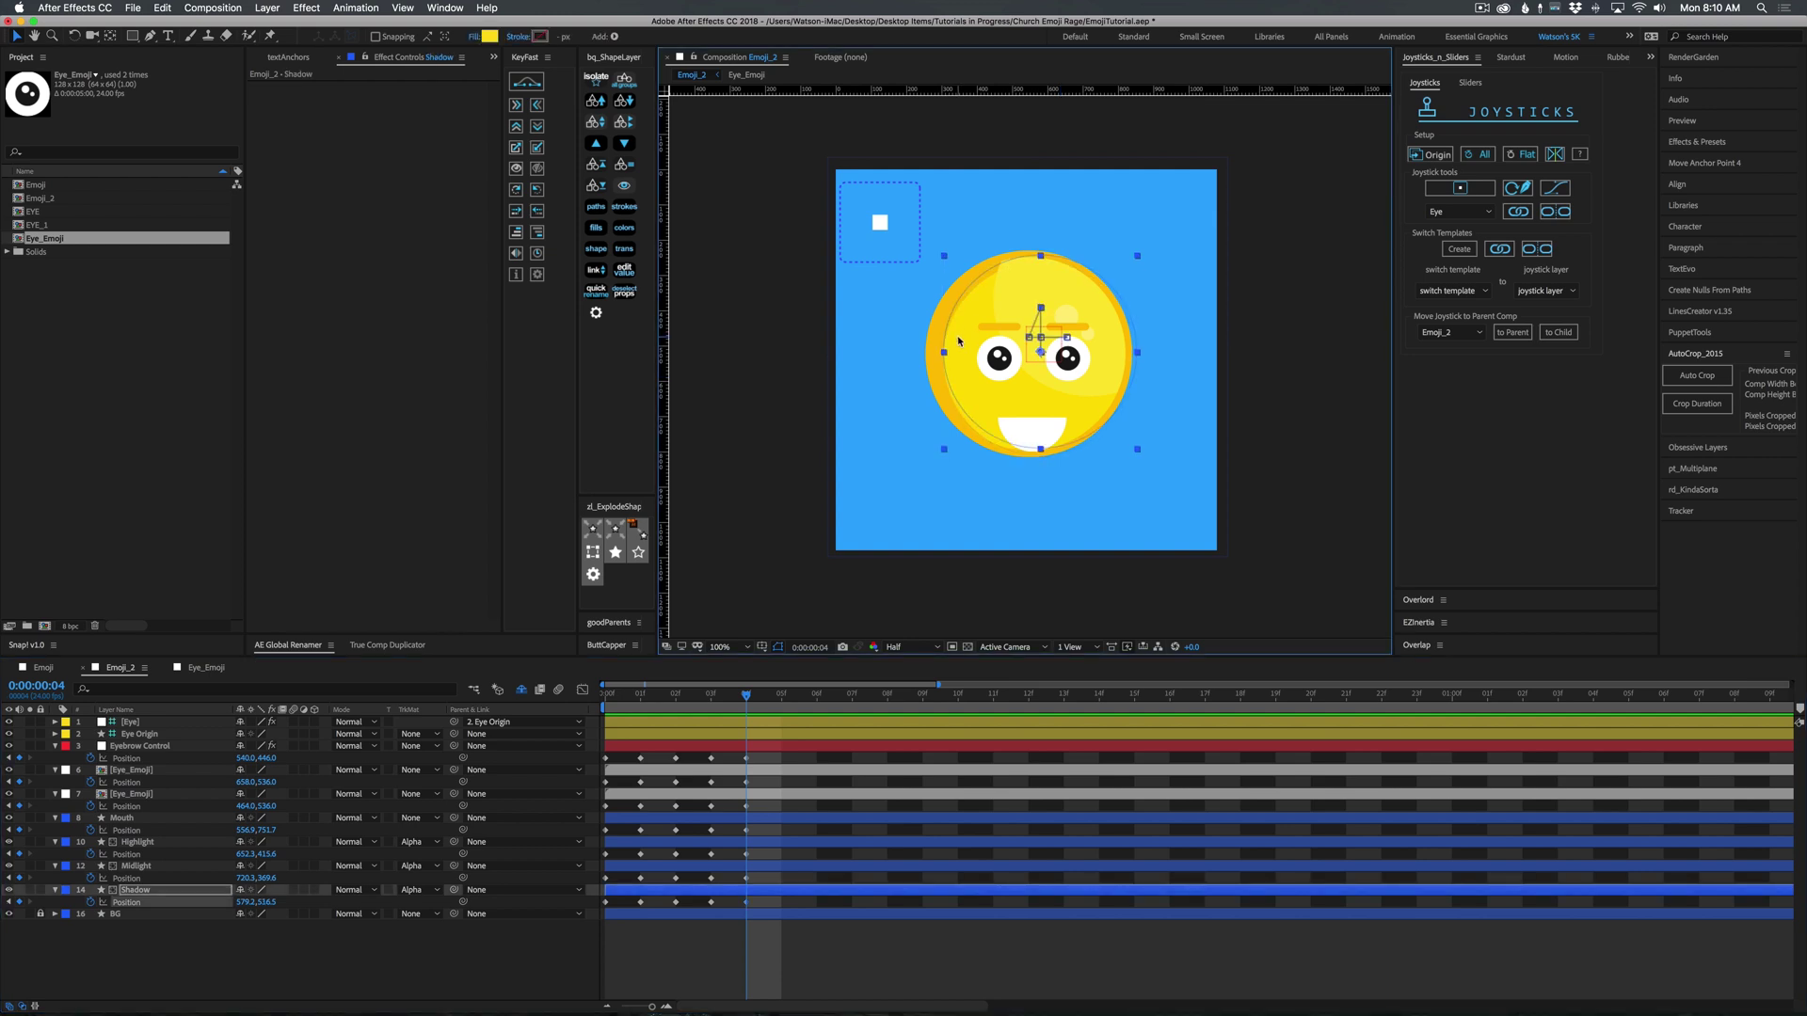
key(Up)
key(Up)
key(Up)
key(Up)
key(Down)
key(Down)
key(Down)
key(Down)
key(Down)
key(Down)
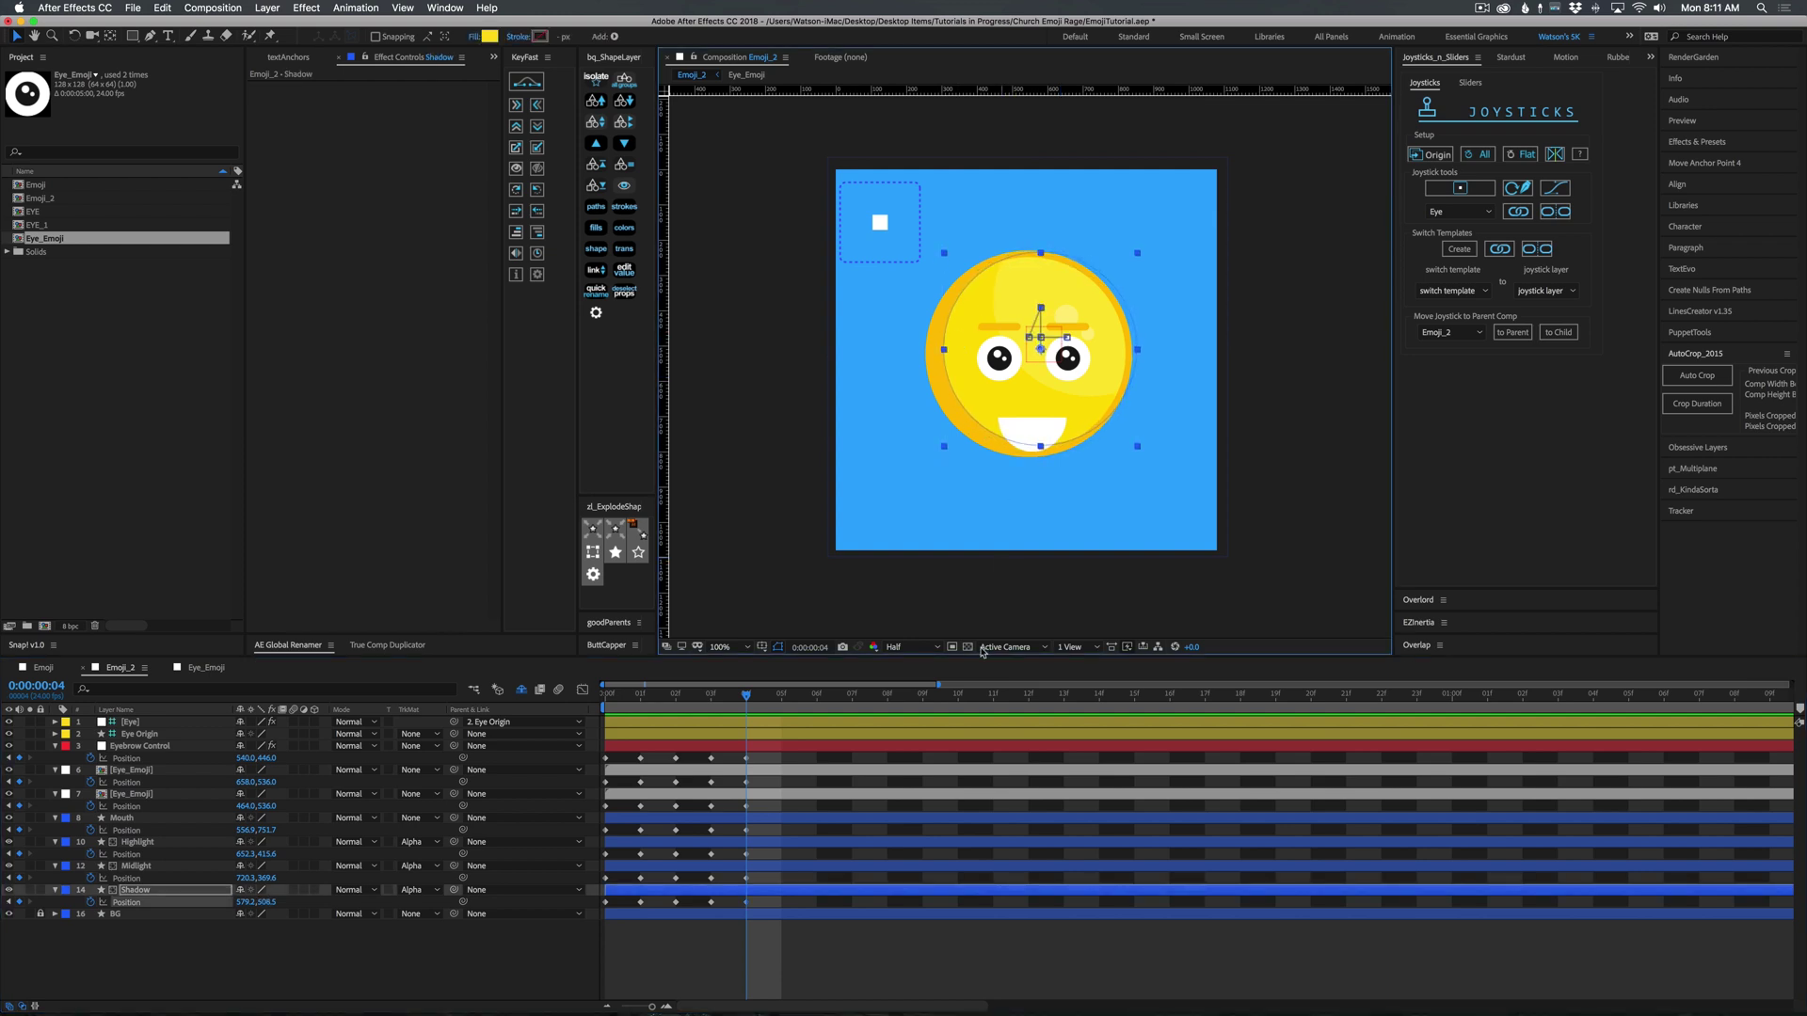
click(908, 947)
At frame 4, nudge the Midlight layer about 20 px further down.
click(1053, 284)
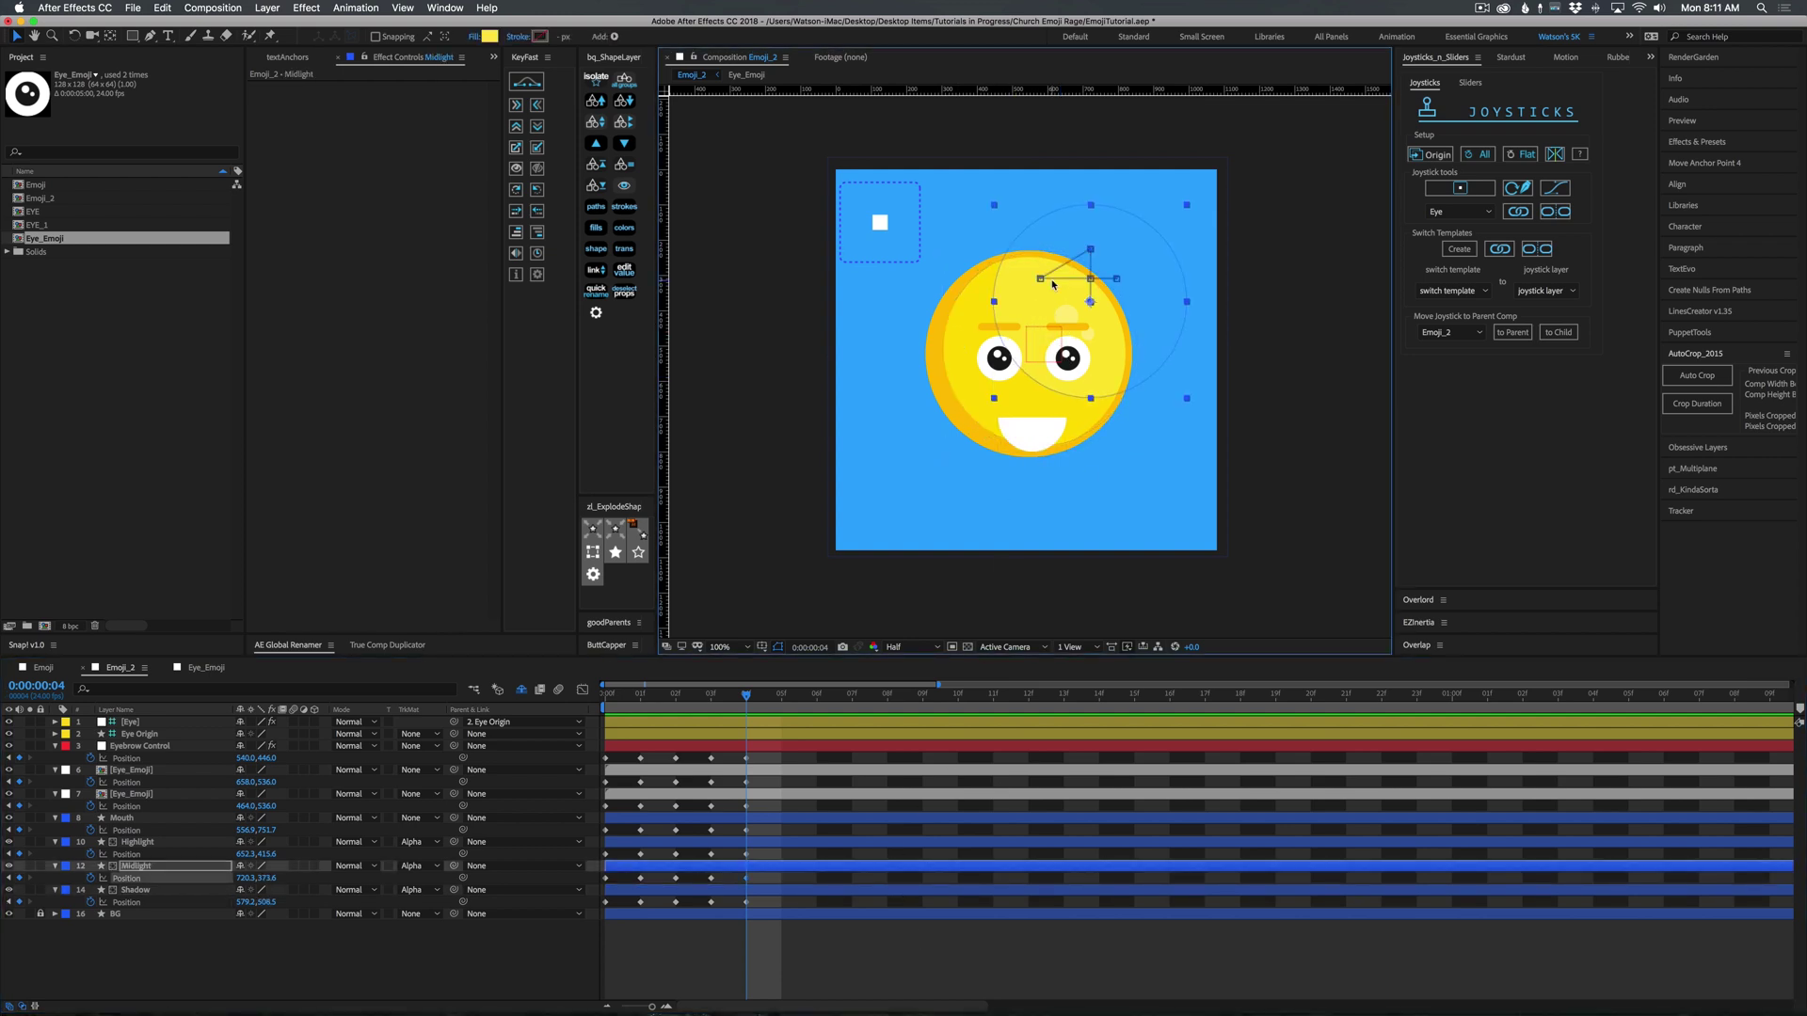
key(shift+Down)
key(Down)
key(Down)
key(Down)
key(Down)
At frame 4, nudge Eyebrow Control and both Eye_Emoji layers together 6 px further down.
click(762, 747)
shift+click(767, 770)
shift+click(768, 794)
key(Down)
key(Down)
key(Down)
key(Down)
key(Down)
key(Down)
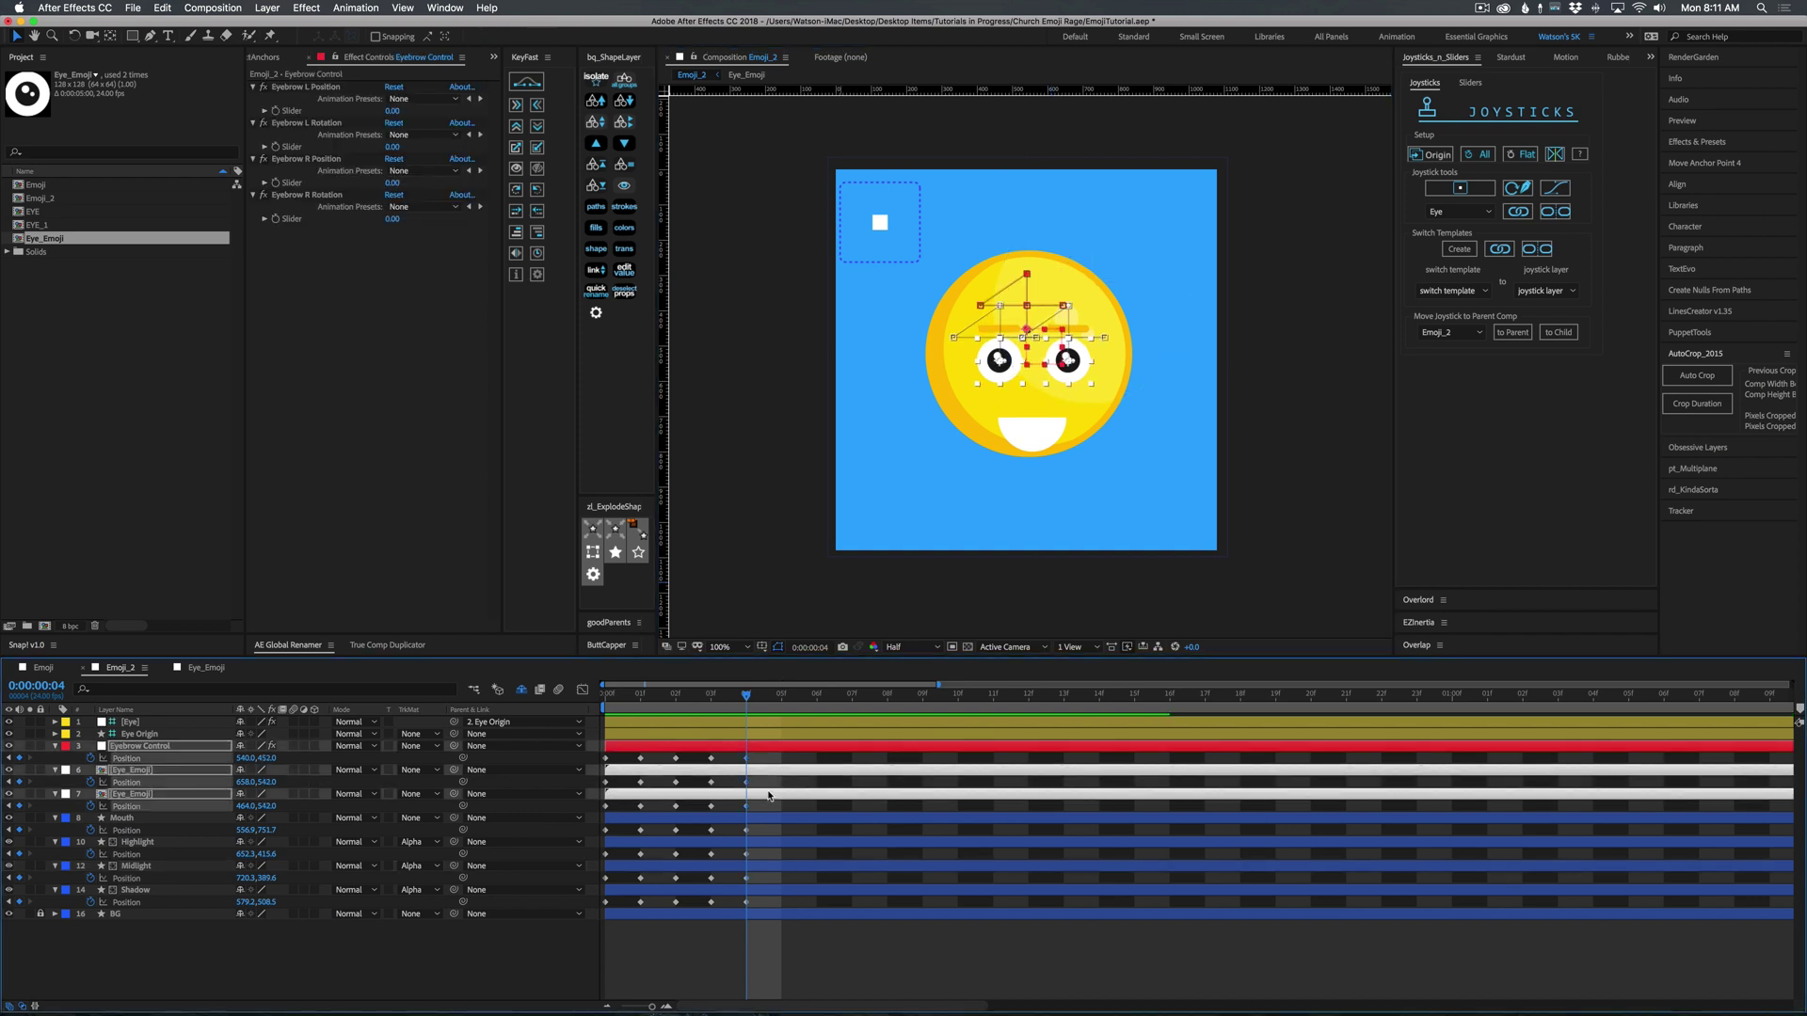
click(793, 963)
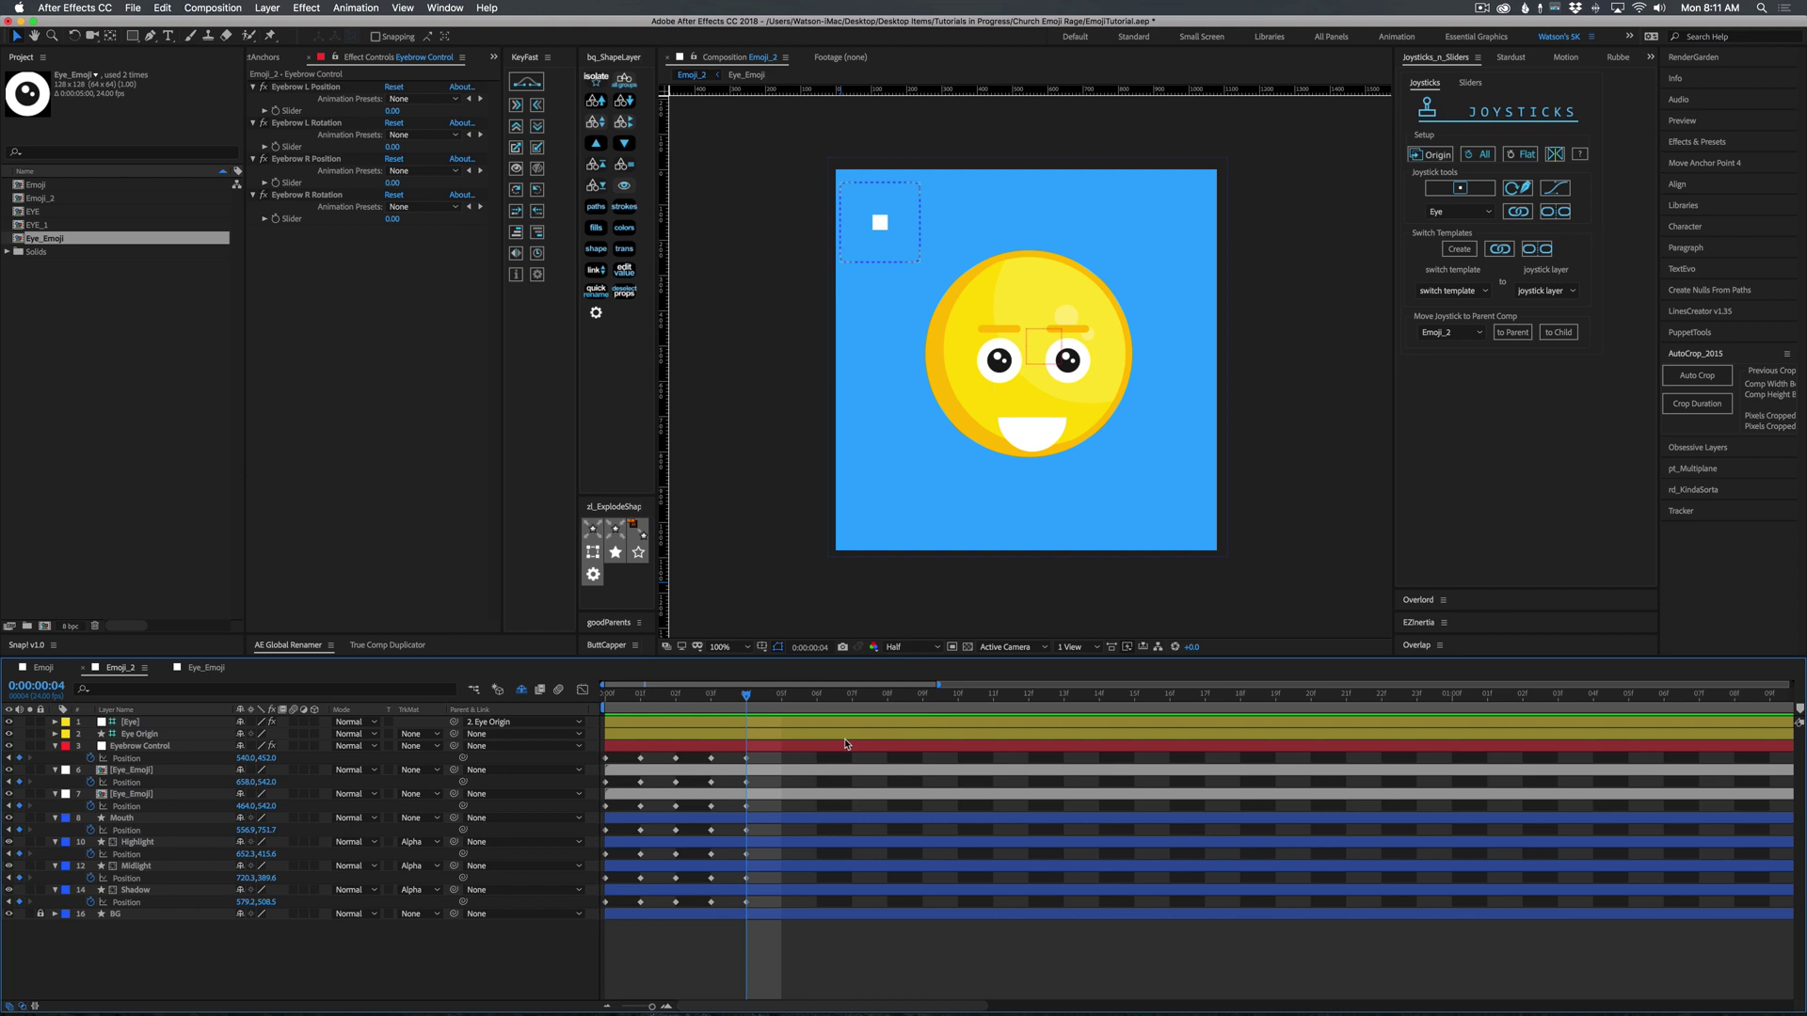
From frame 0, select the position keyframes of all the face layers and create a joystick controller named Head.
key(Home)
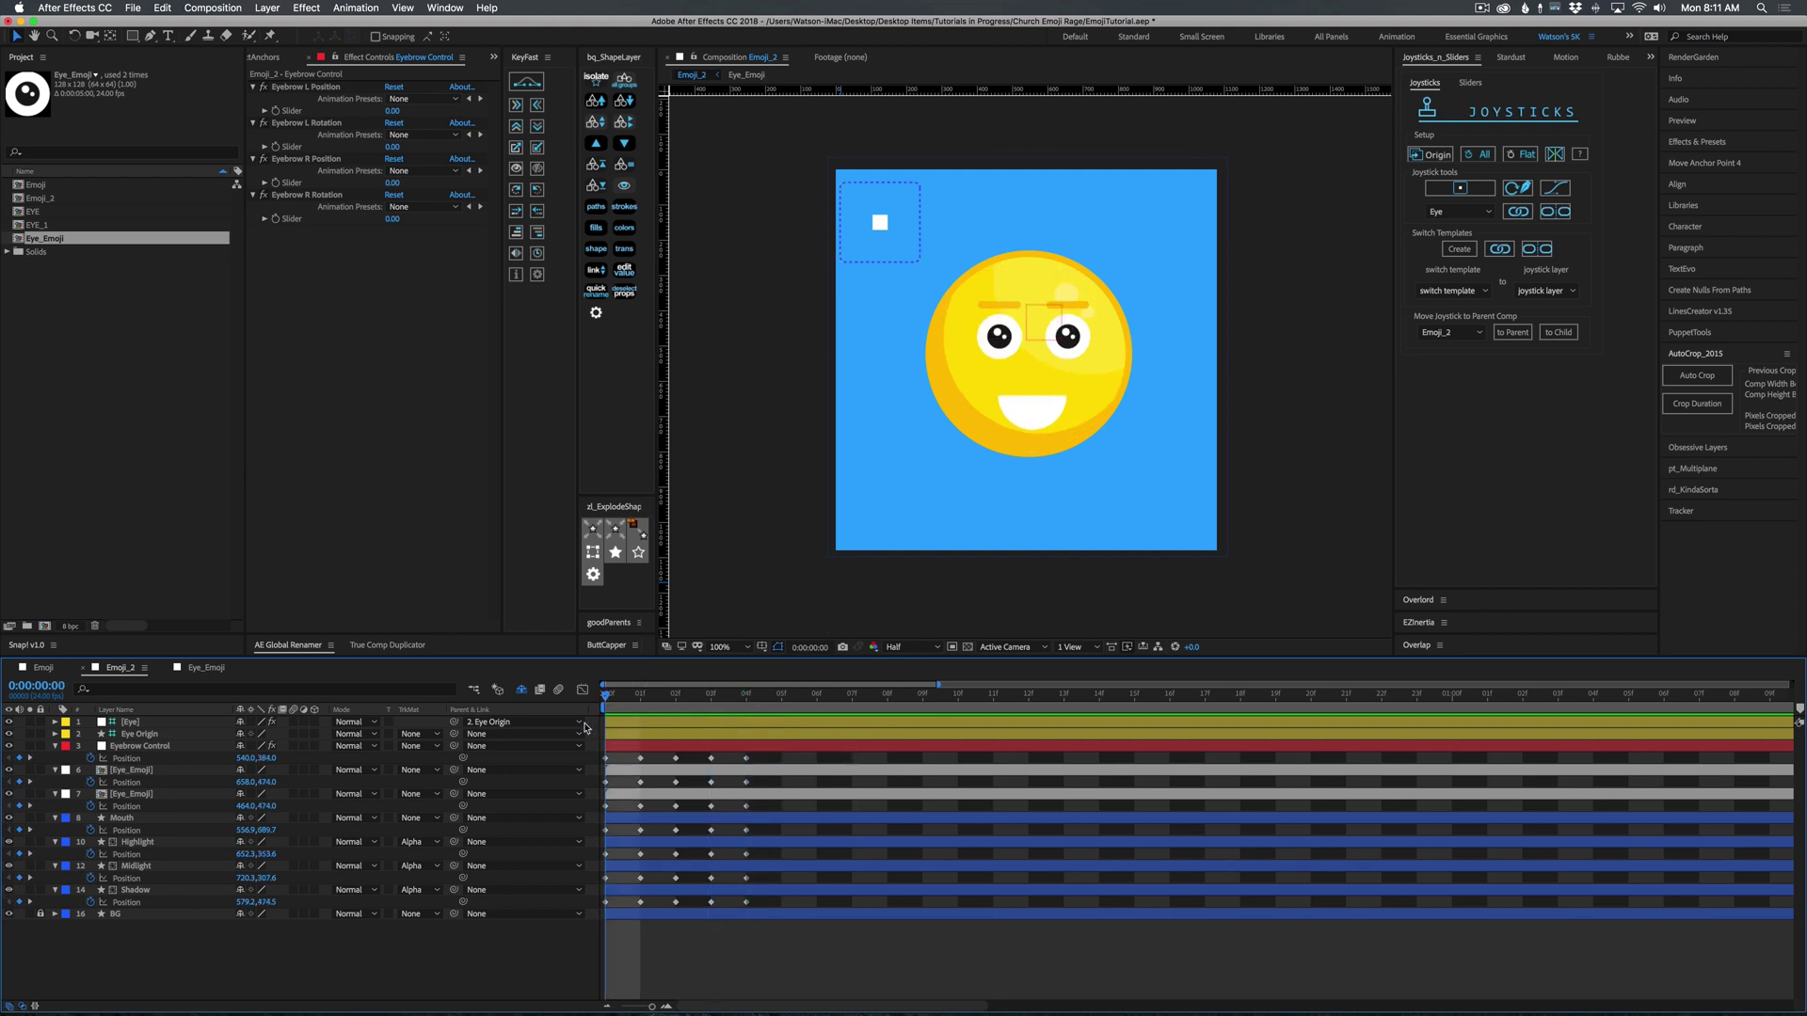
drag(759, 753, 598, 906)
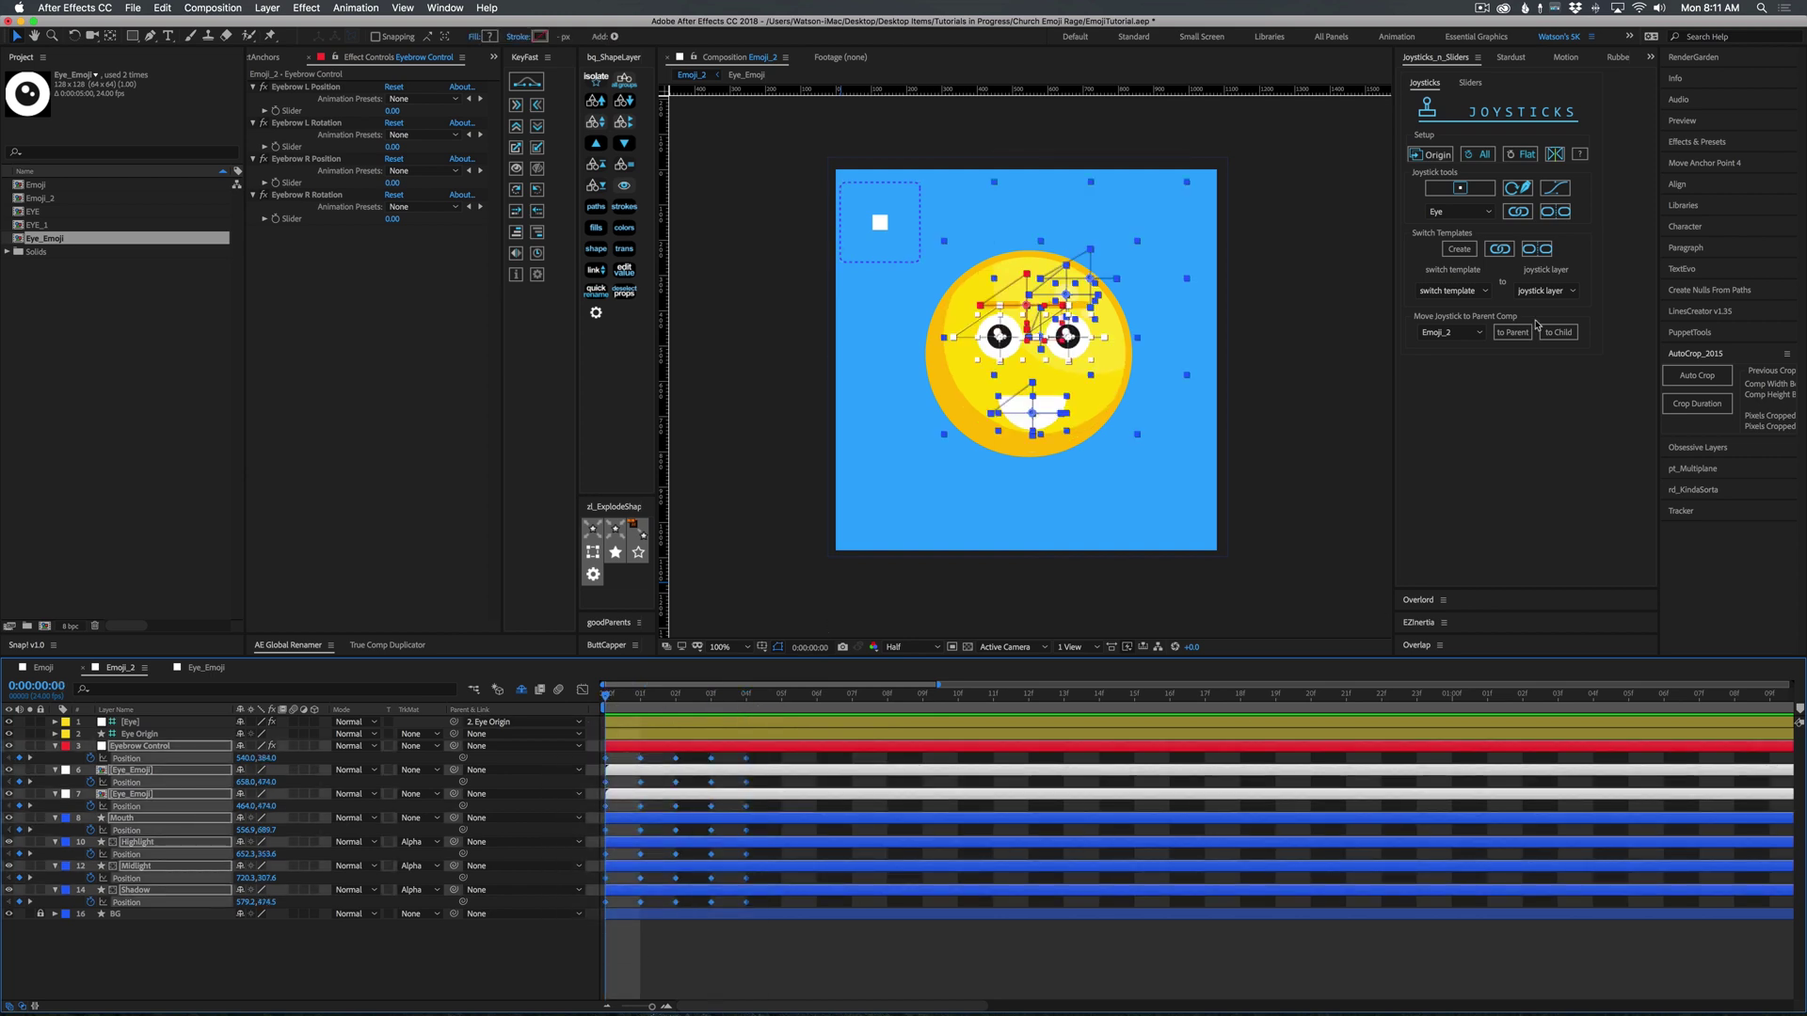
click(1459, 188)
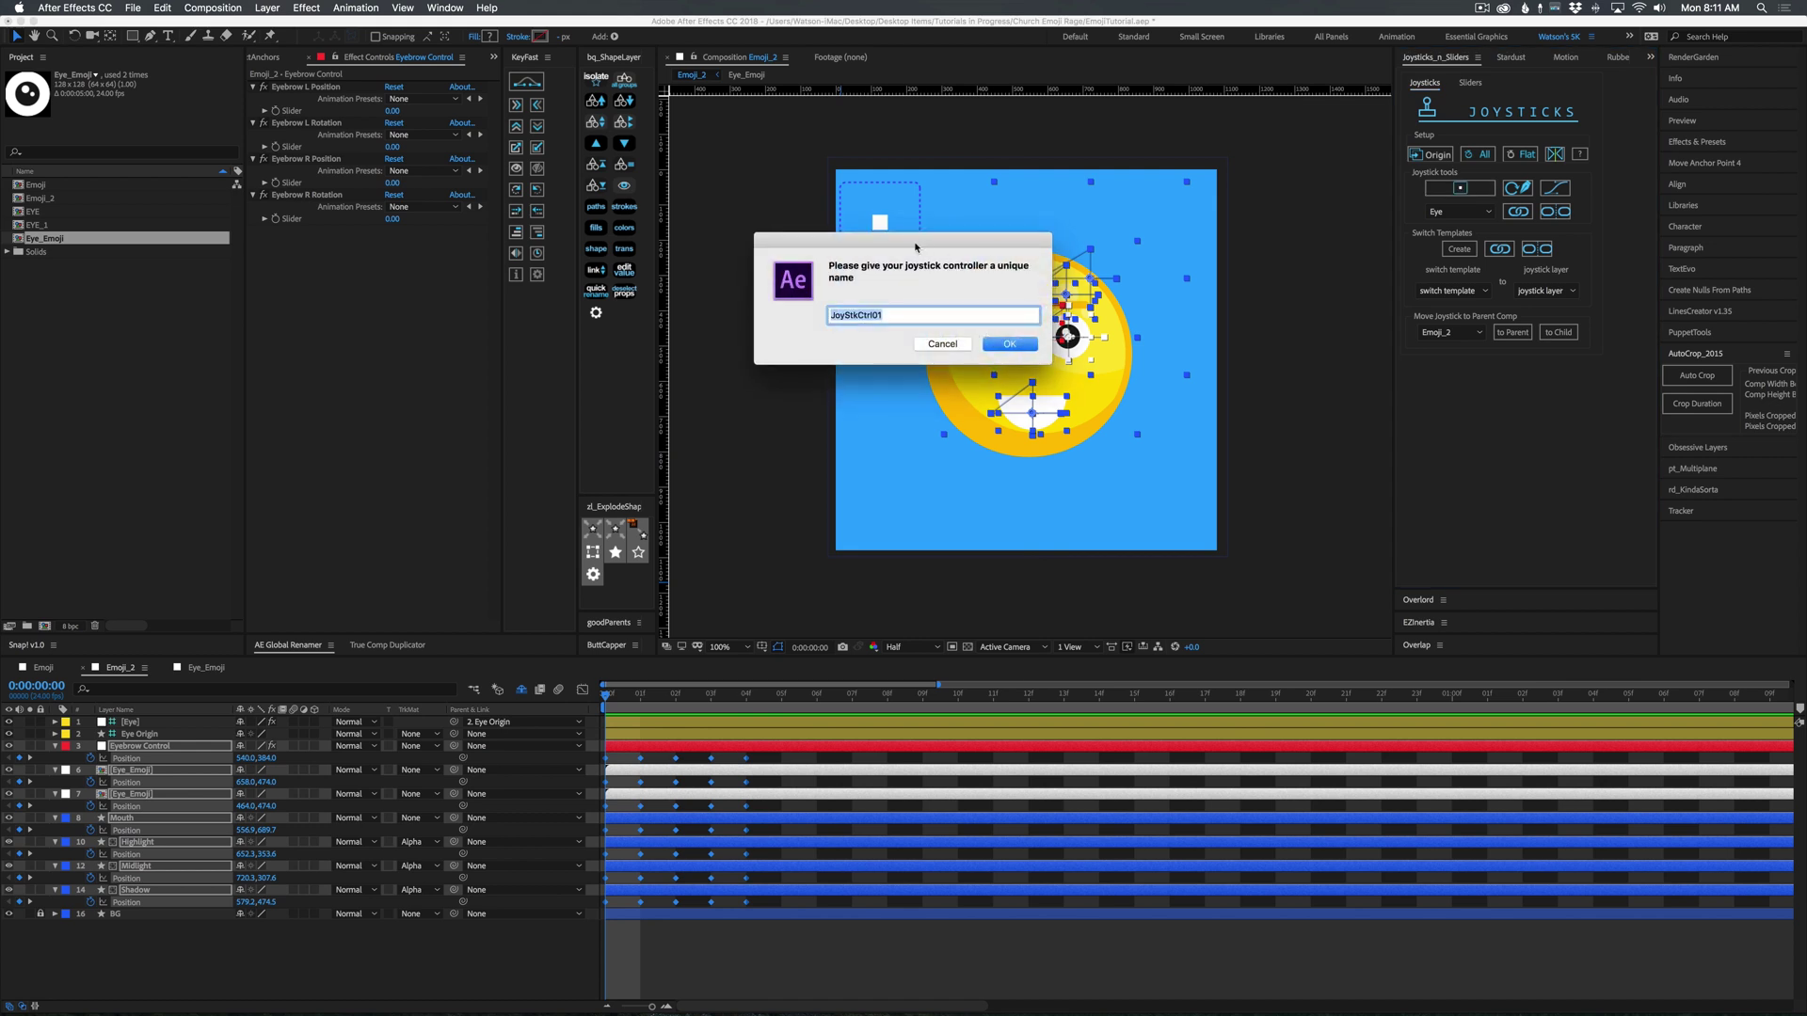
text(Head)
click(1021, 347)
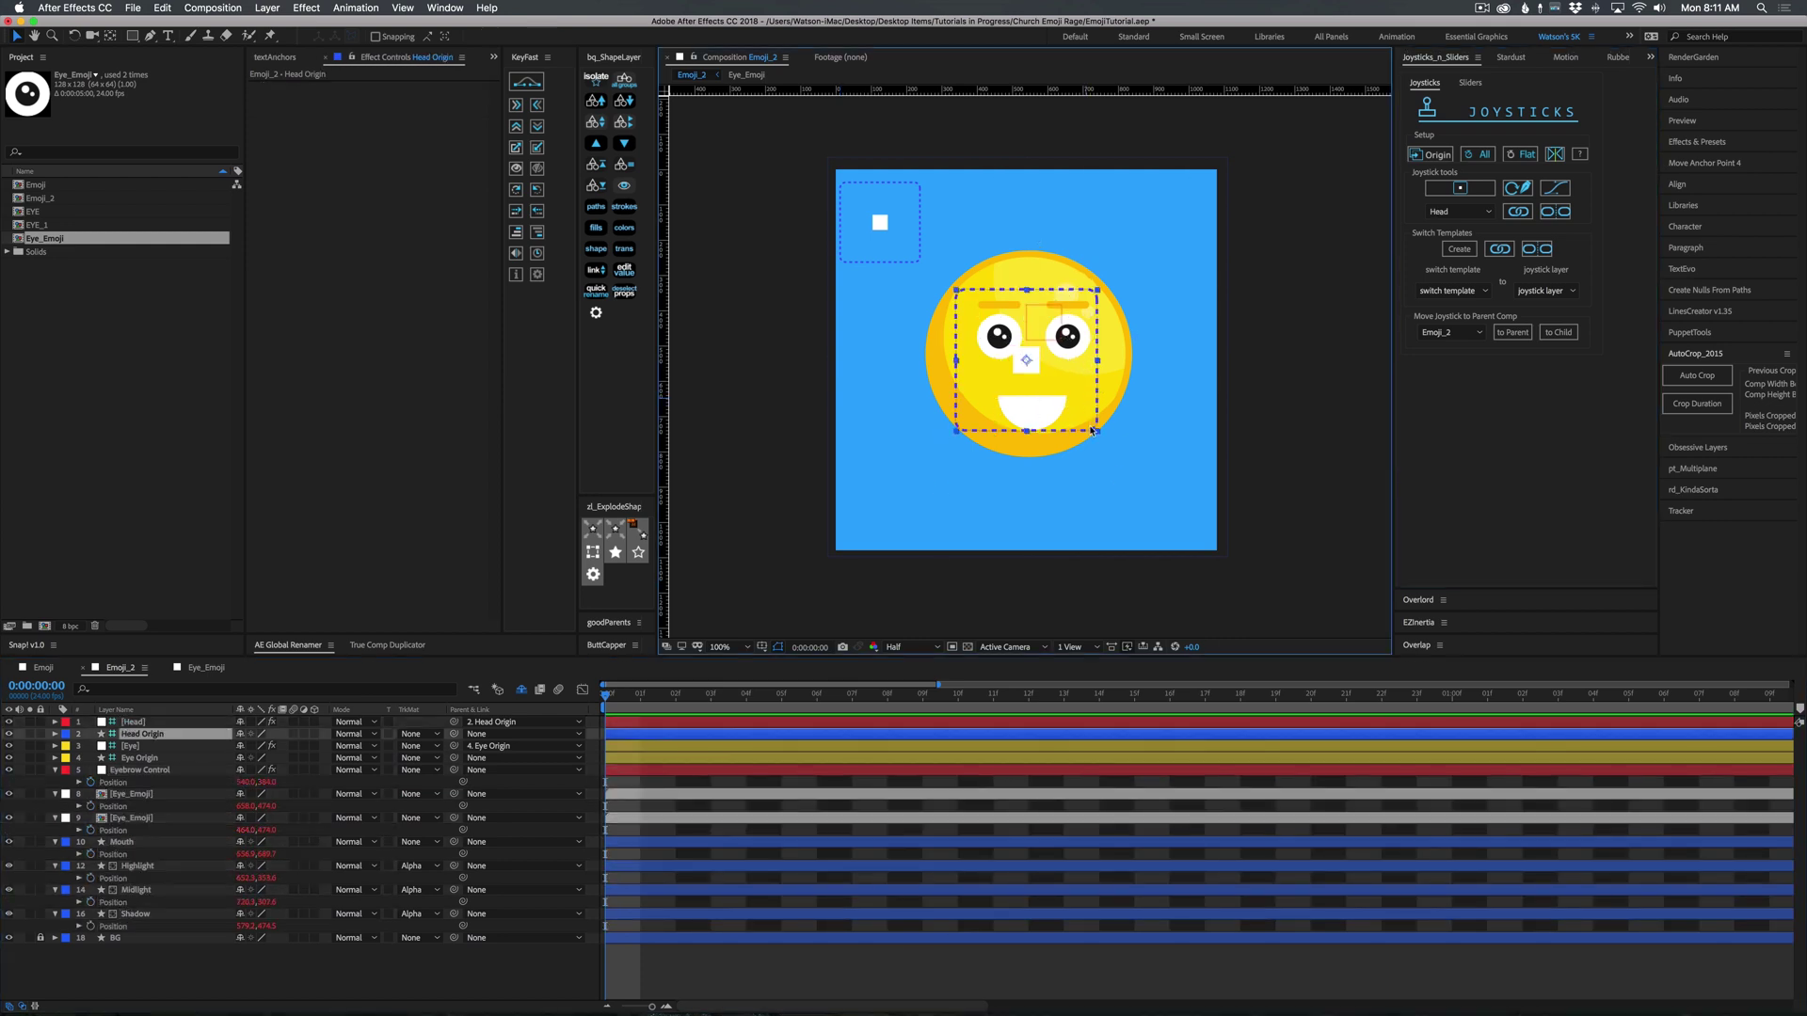
Shrink the Head joystick box to about half its size and place it beside the Eye joystick, above the face.
drag(1095, 293, 1010, 186)
mouse_move(977, 249)
mouse_down()
mouse_move(1000, 181)
mouse_move(970, 238)
mouse_move(941, 238)
mouse_move(944, 200)
mouse_move(972, 190)
mouse_move(991, 224)
mouse_move(969, 250)
mouse_move(934, 243)
mouse_move(997, 238)
mouse_move(1003, 204)
mouse_move(957, 208)
mouse_move(960, 254)
mouse_move(972, 225)
mouse_move(906, 243)
mouse_move(941, 266)
mouse_move(920, 272)
mouse_move(973, 250)
mouse_move(940, 246)
mouse_move(992, 185)
mouse_move(972, 251)
mouse_move(951, 200)
mouse_move(947, 242)
mouse_up()
click(1021, 240)
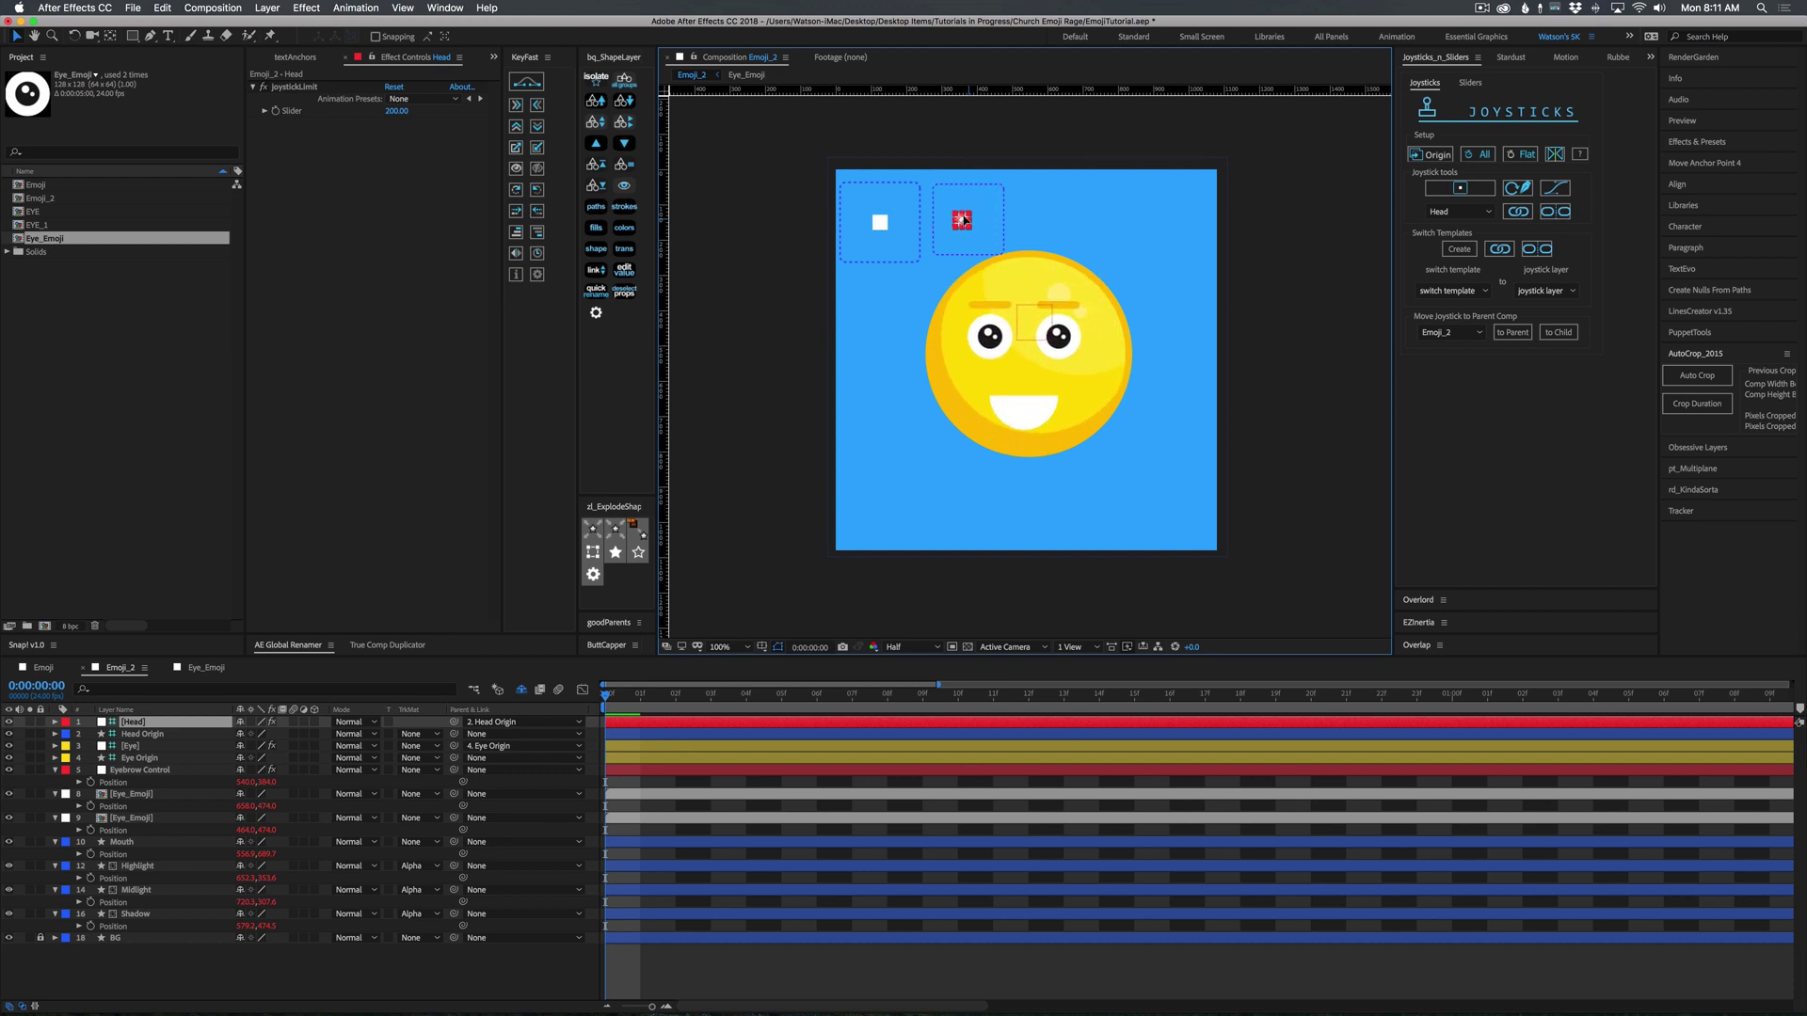
Move the Head controller around its box to test the head turn, and collapse the face layers' properties.
drag(967, 212, 984, 237)
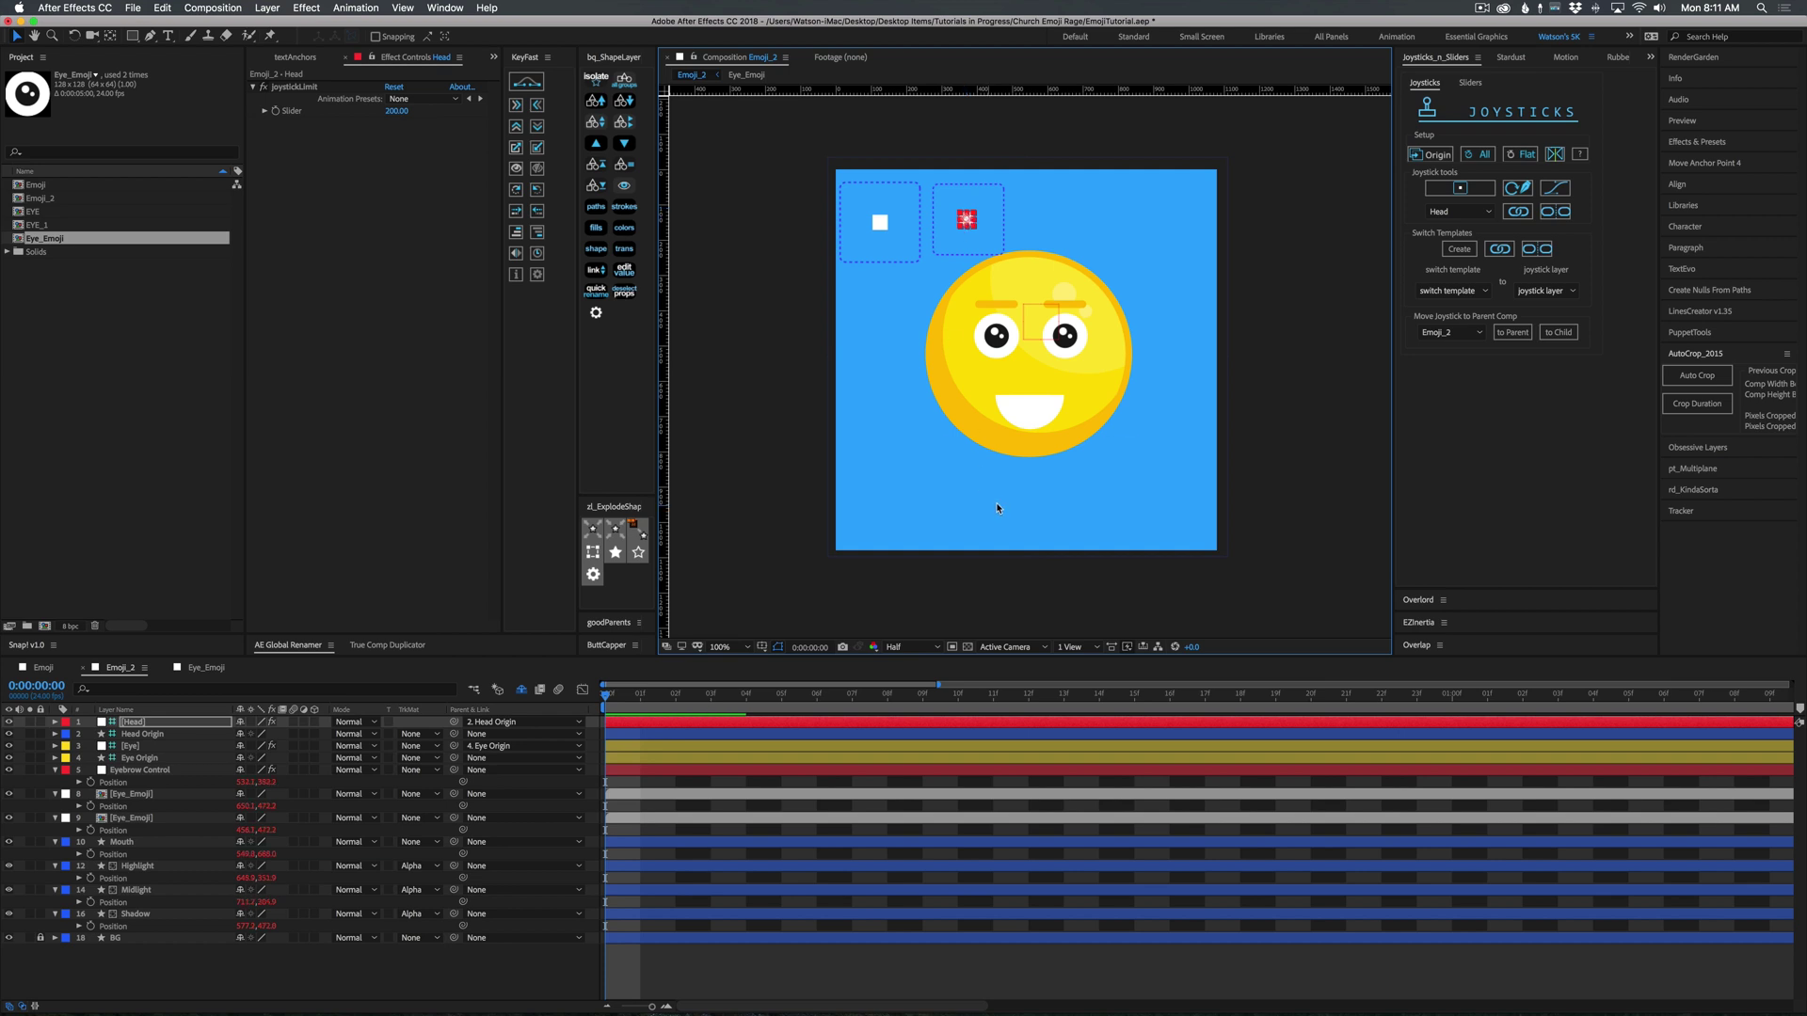
click(688, 790)
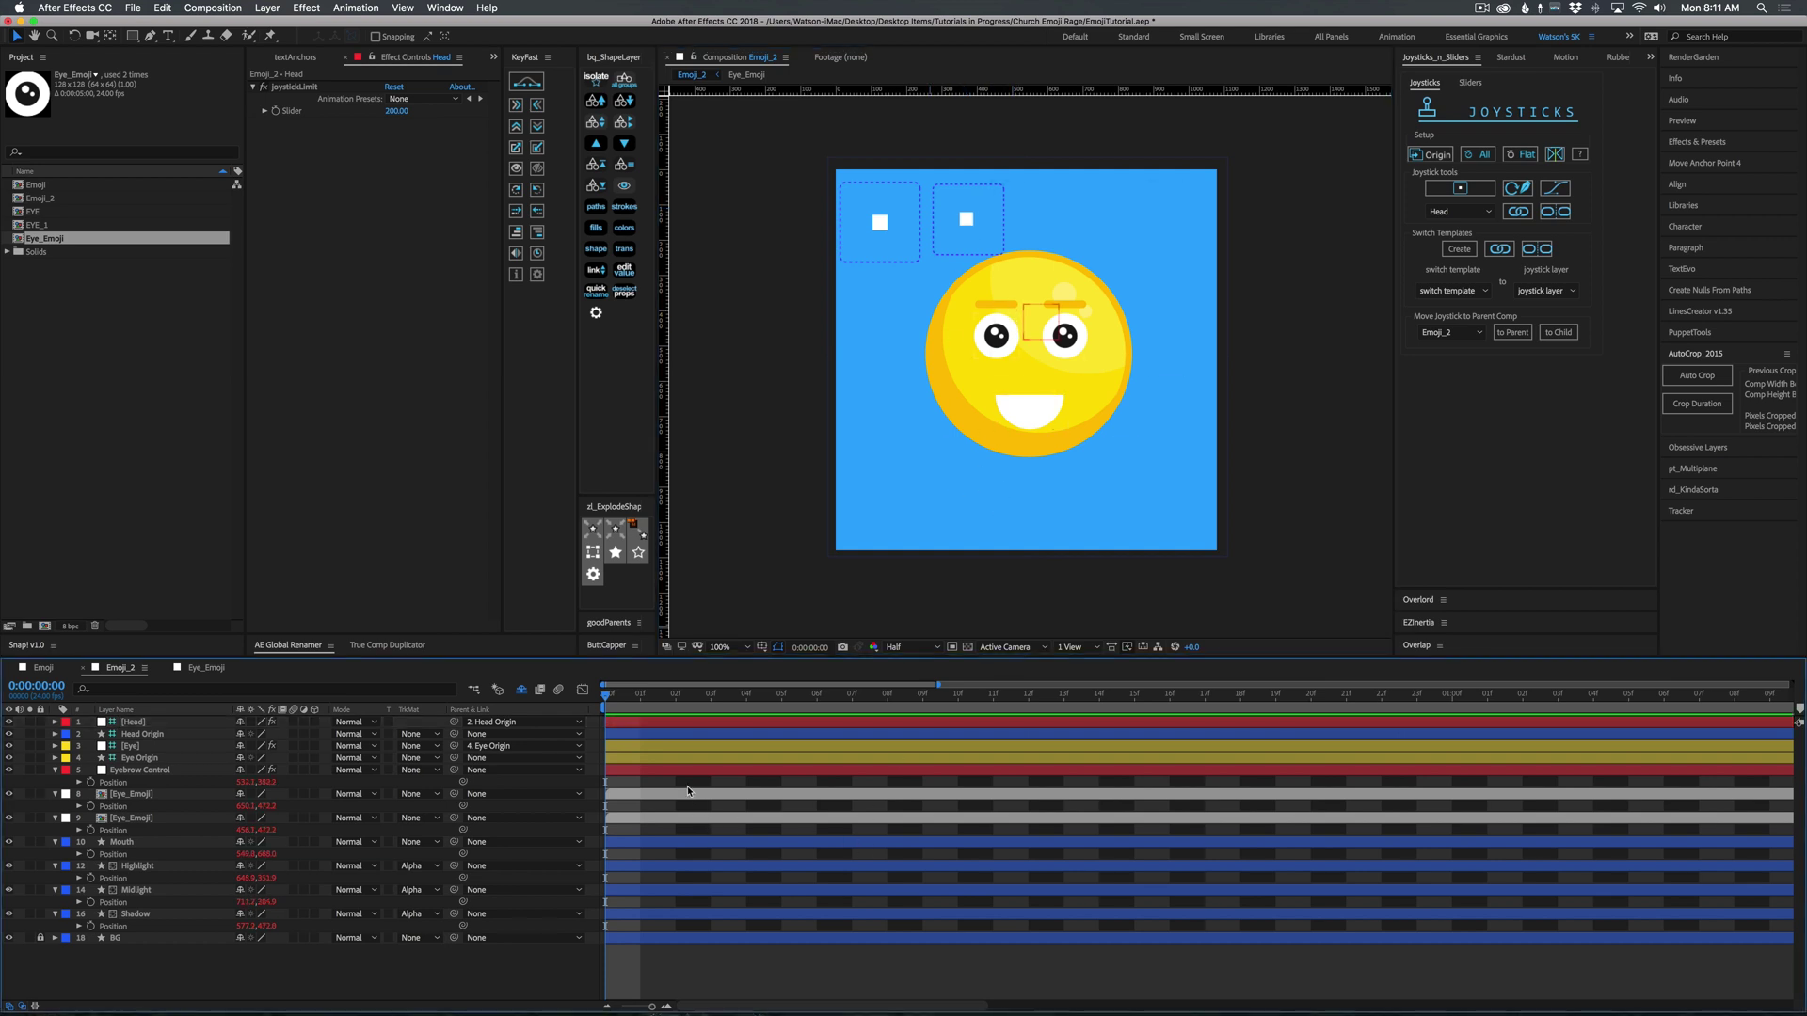
key(u)
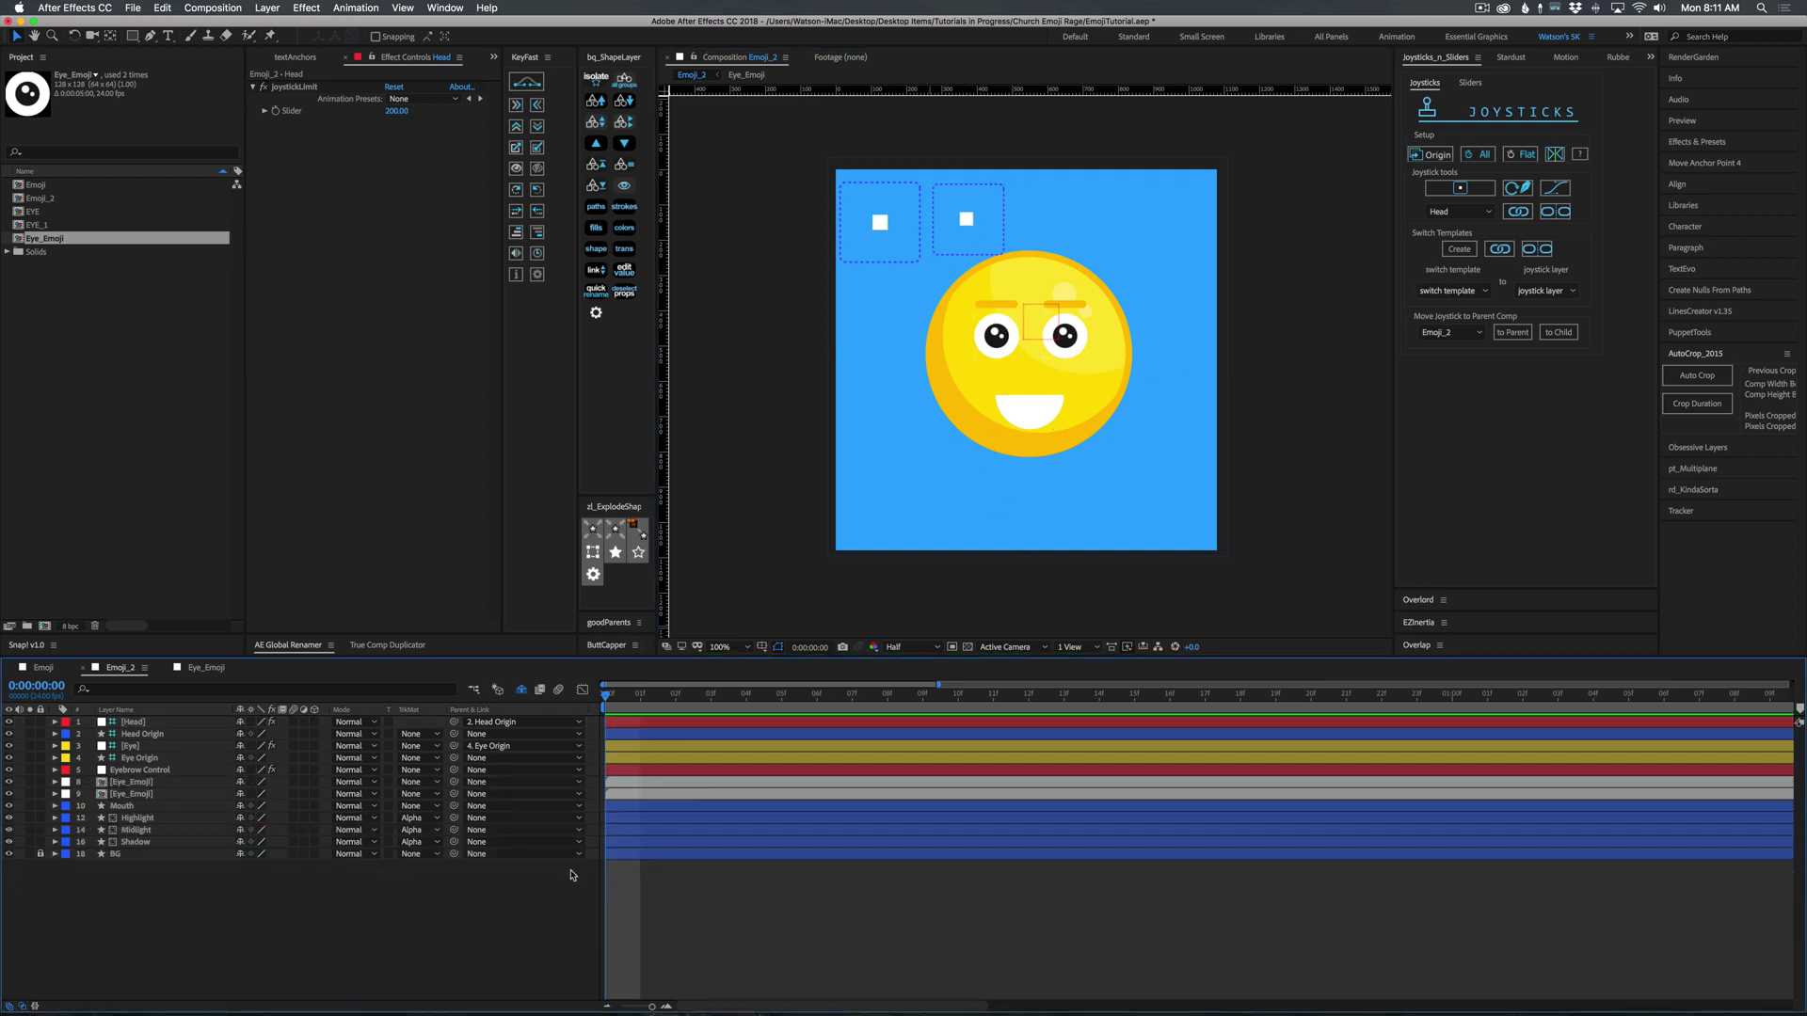
Open the Eye_Emoji precomp and hide the Eye joystick controller and Eye Origin layers.
double_click(130, 795)
key(u)
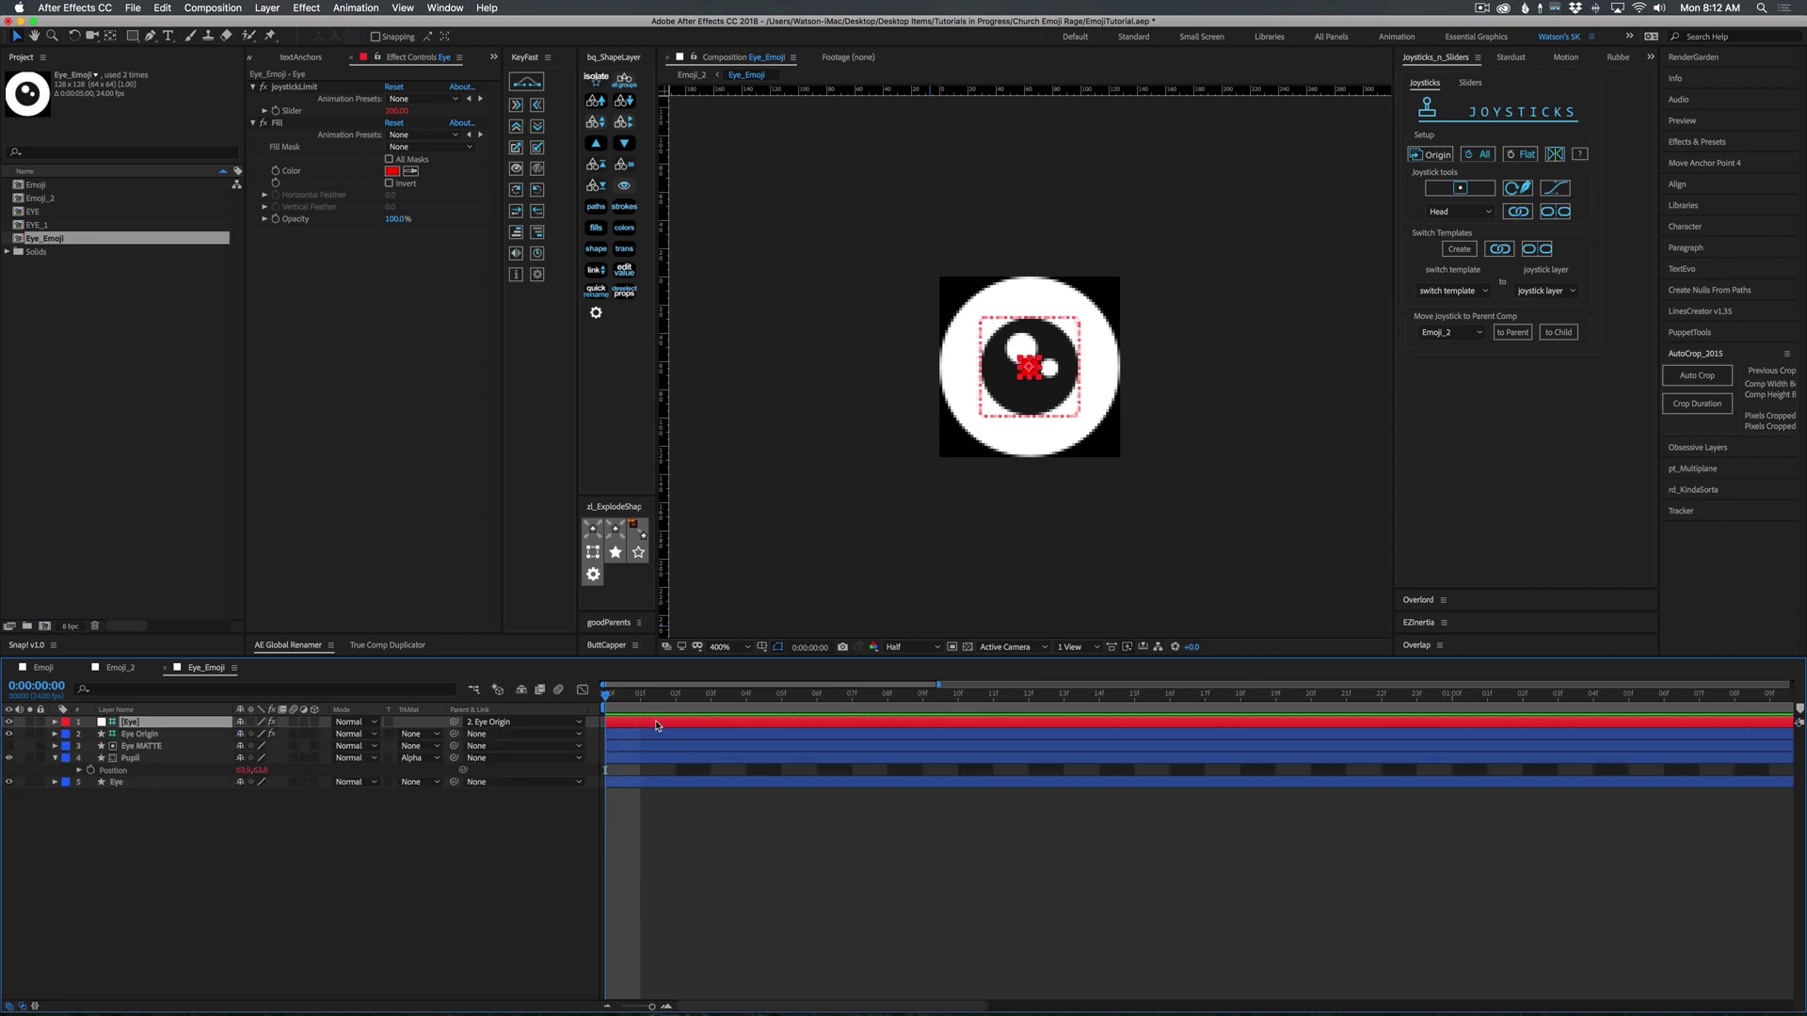
click(701, 895)
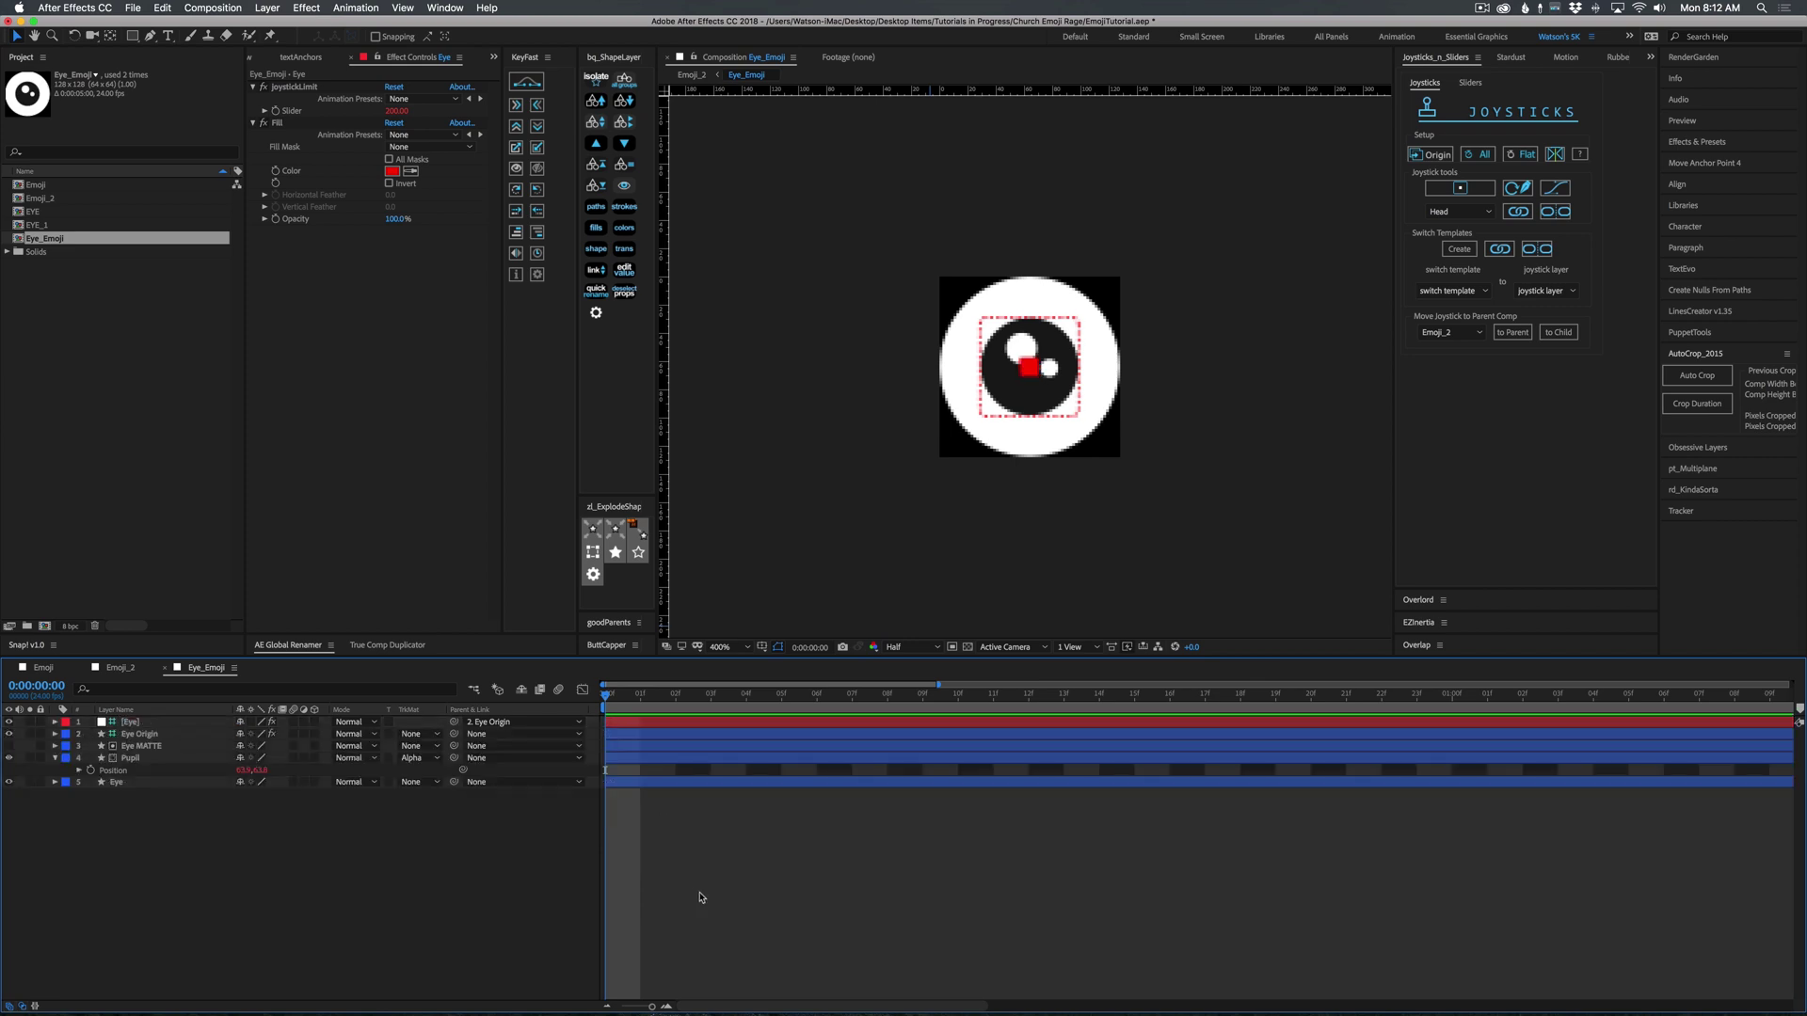
click(9, 722)
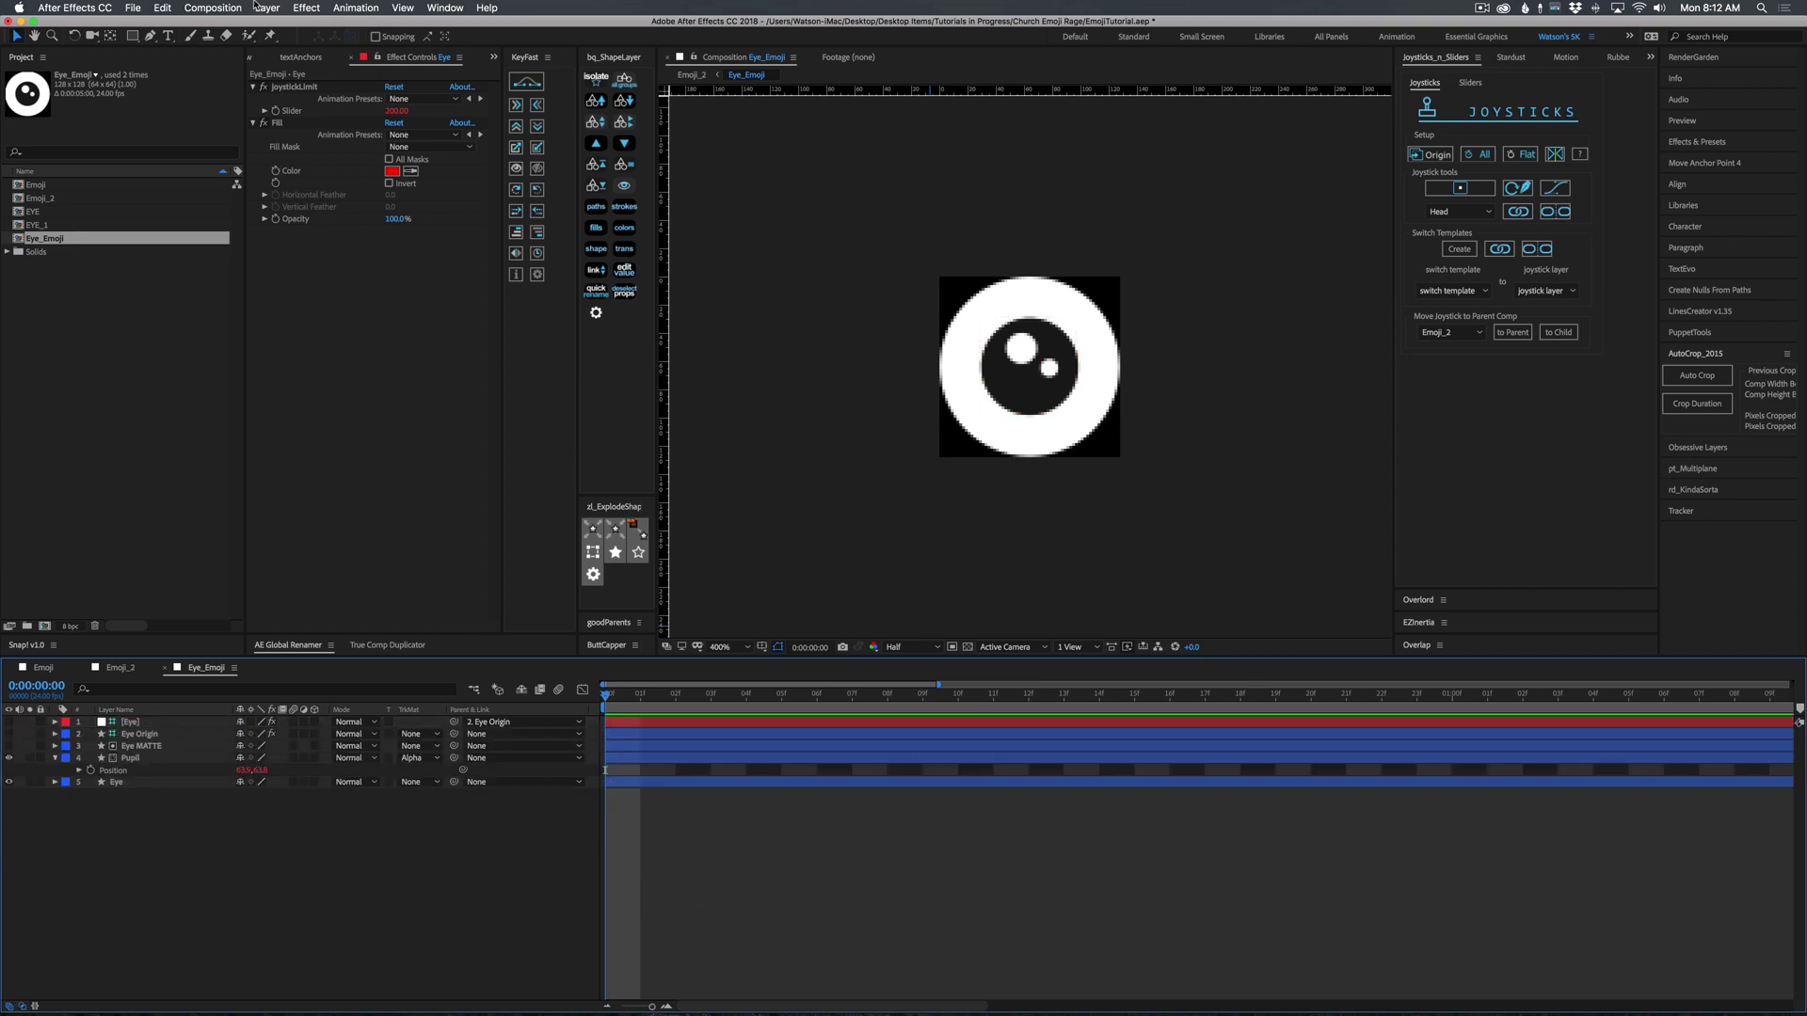
Draw a yellow rectangle covering the whole eye composition and keyframe its Scale at frame 4 with the proportions unlinked.
drag(132, 35, 171, 40)
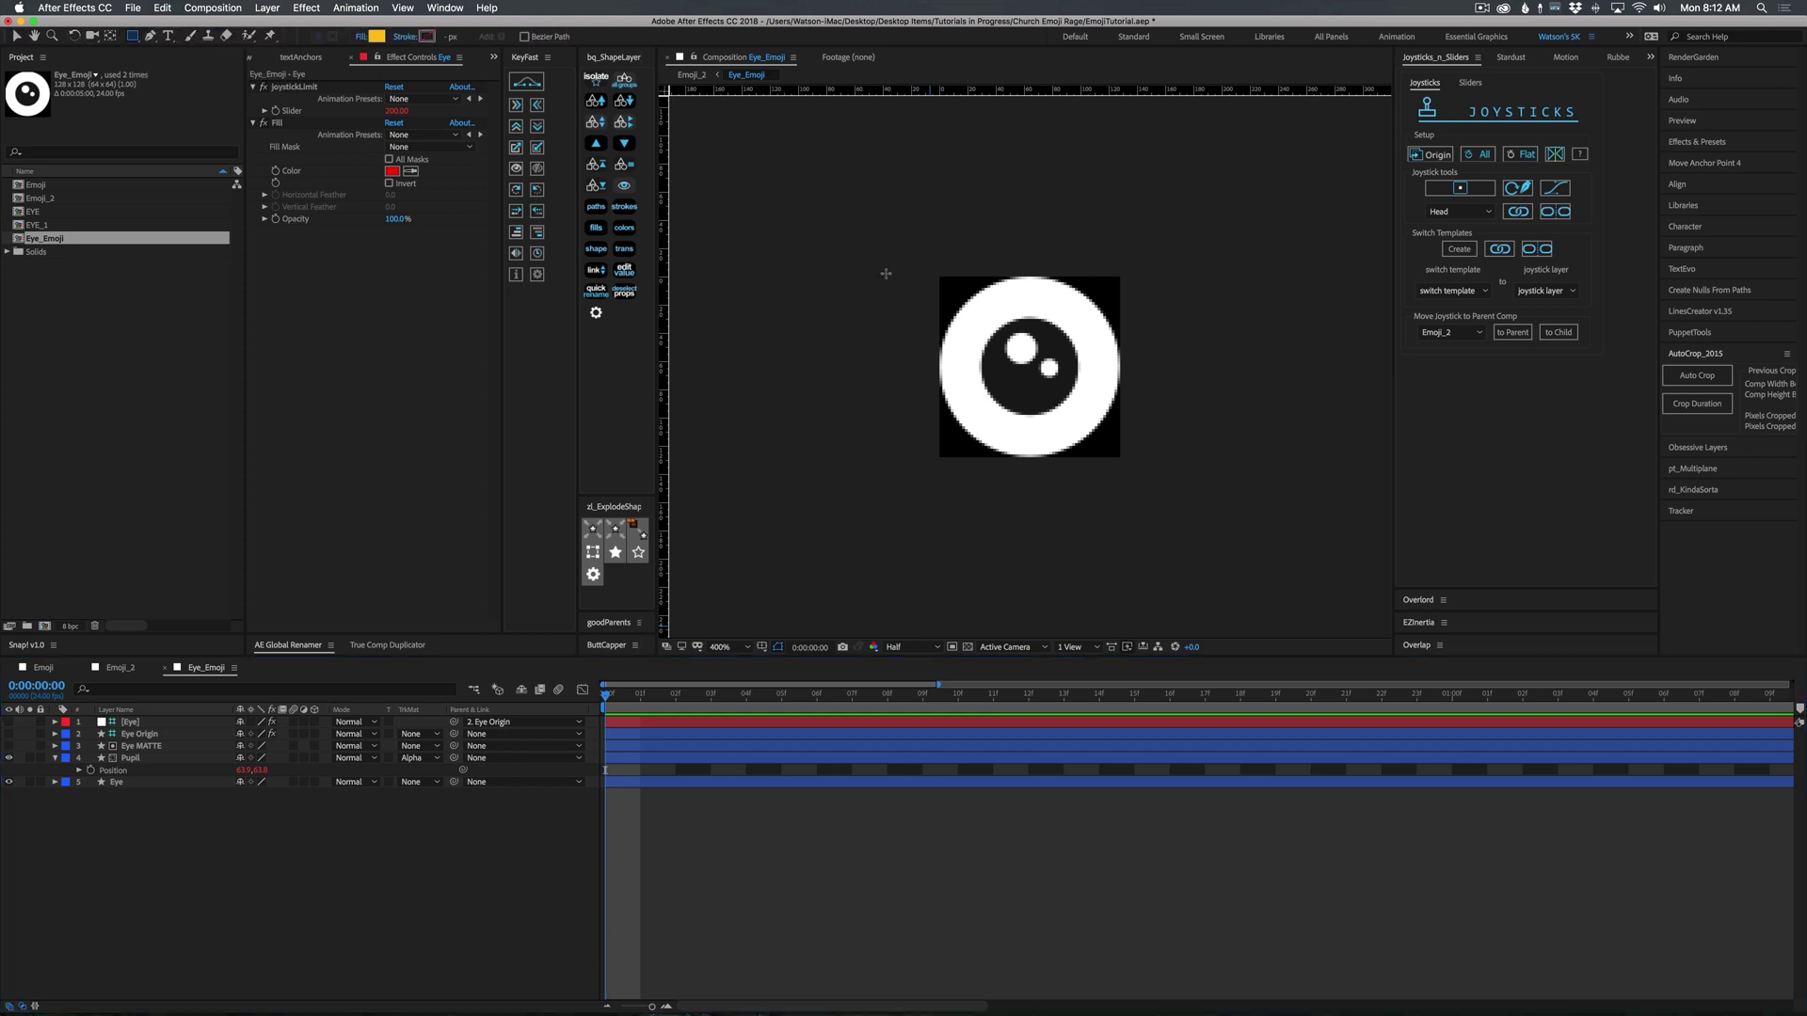
drag(934, 271, 1127, 462)
drag(677, 697, 746, 696)
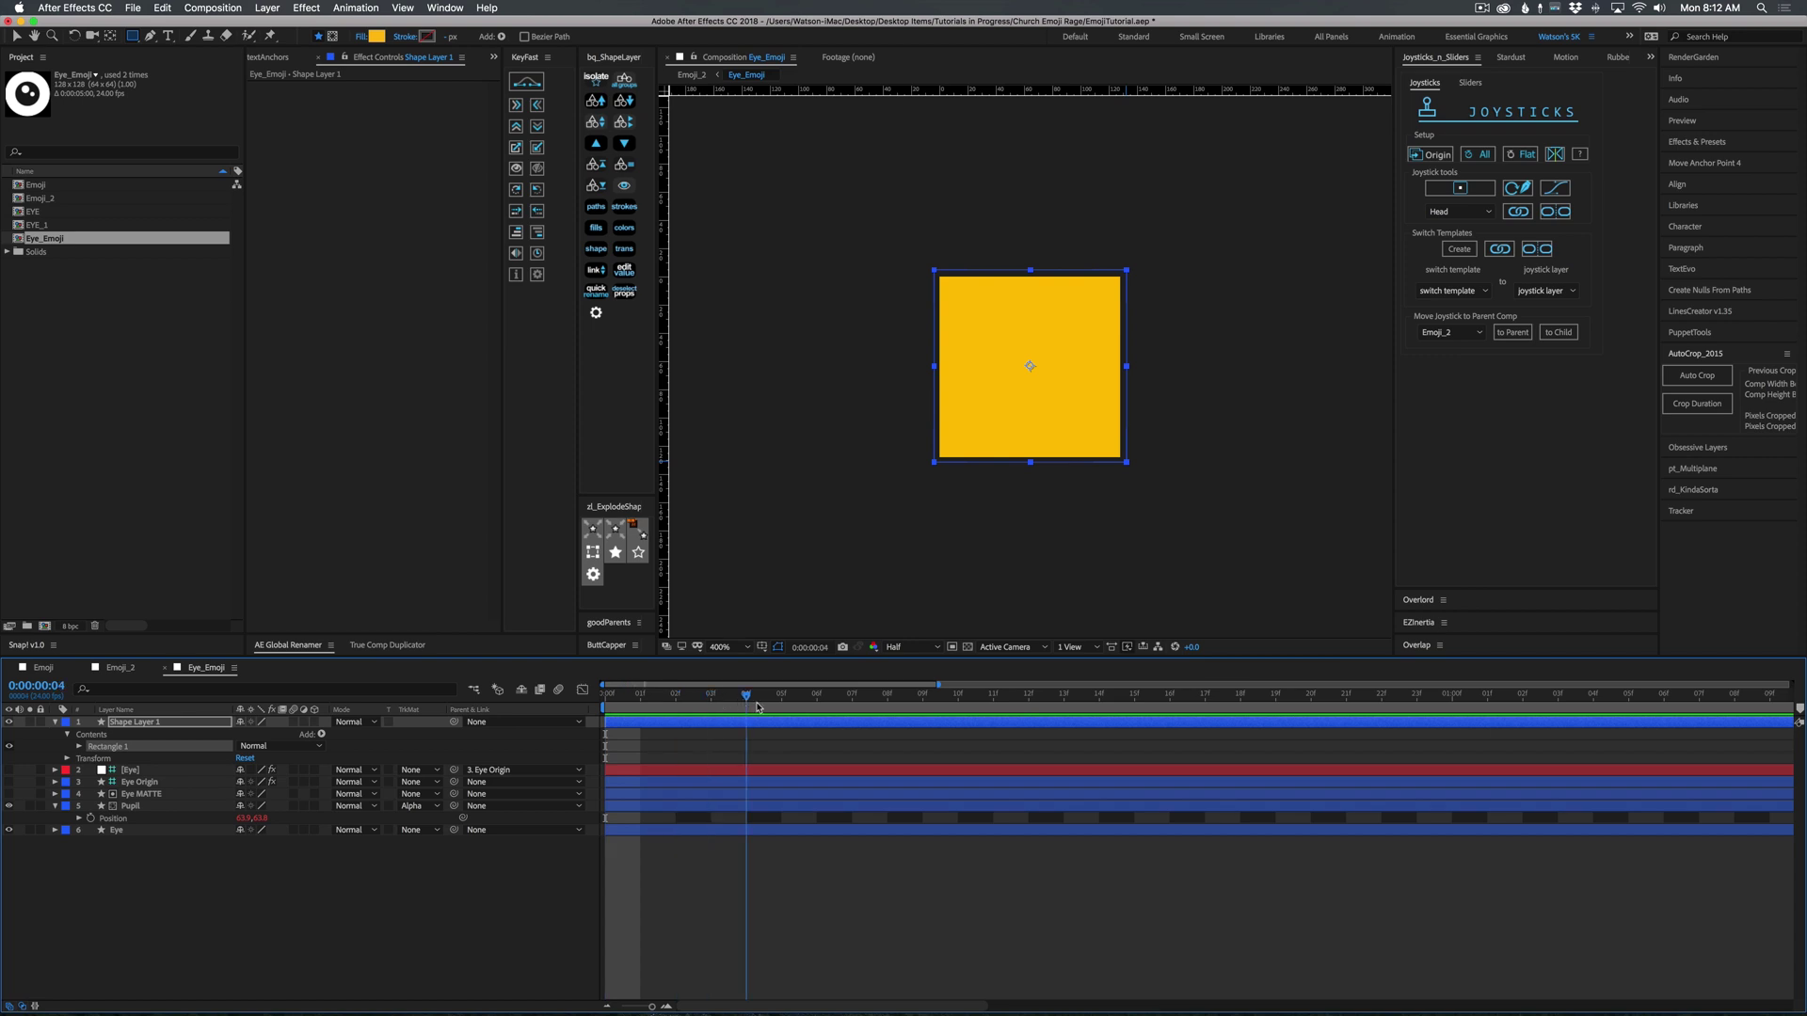
key(s)
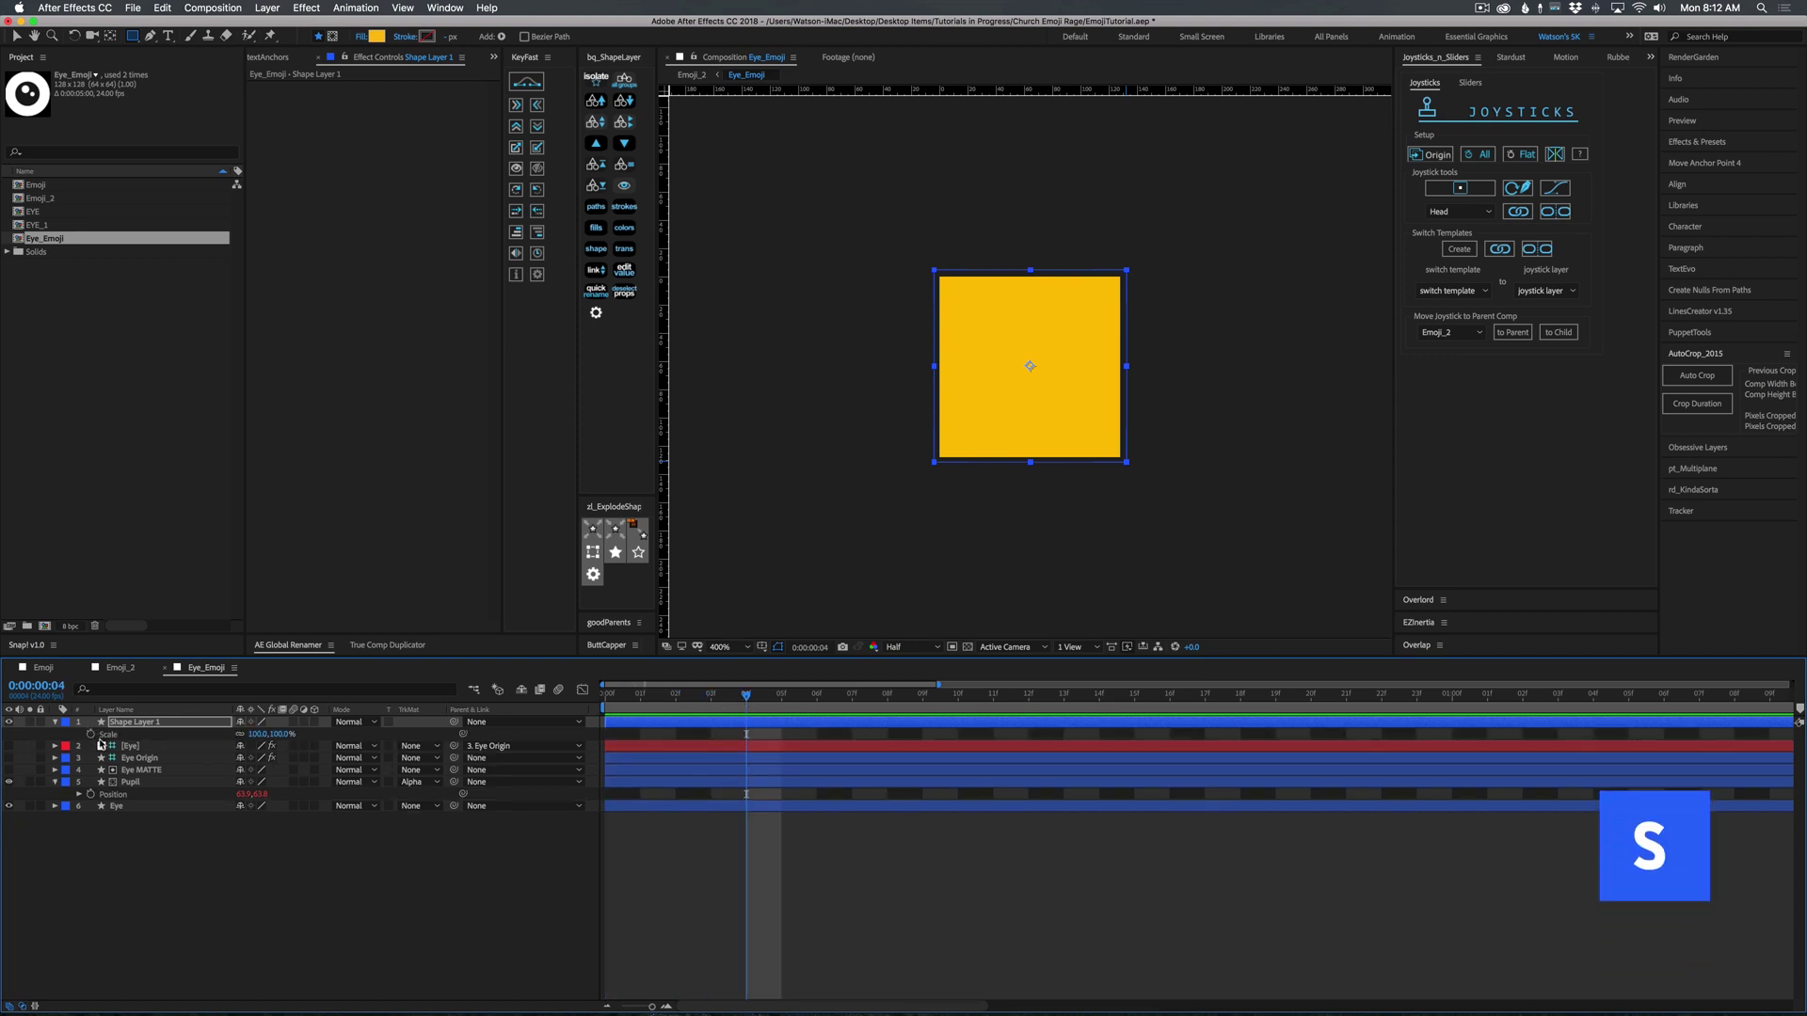
click(240, 734)
Keyframe the rectangle's vertical scale as 0% at frame 7 and 100% at frame 10.
drag(747, 698, 851, 700)
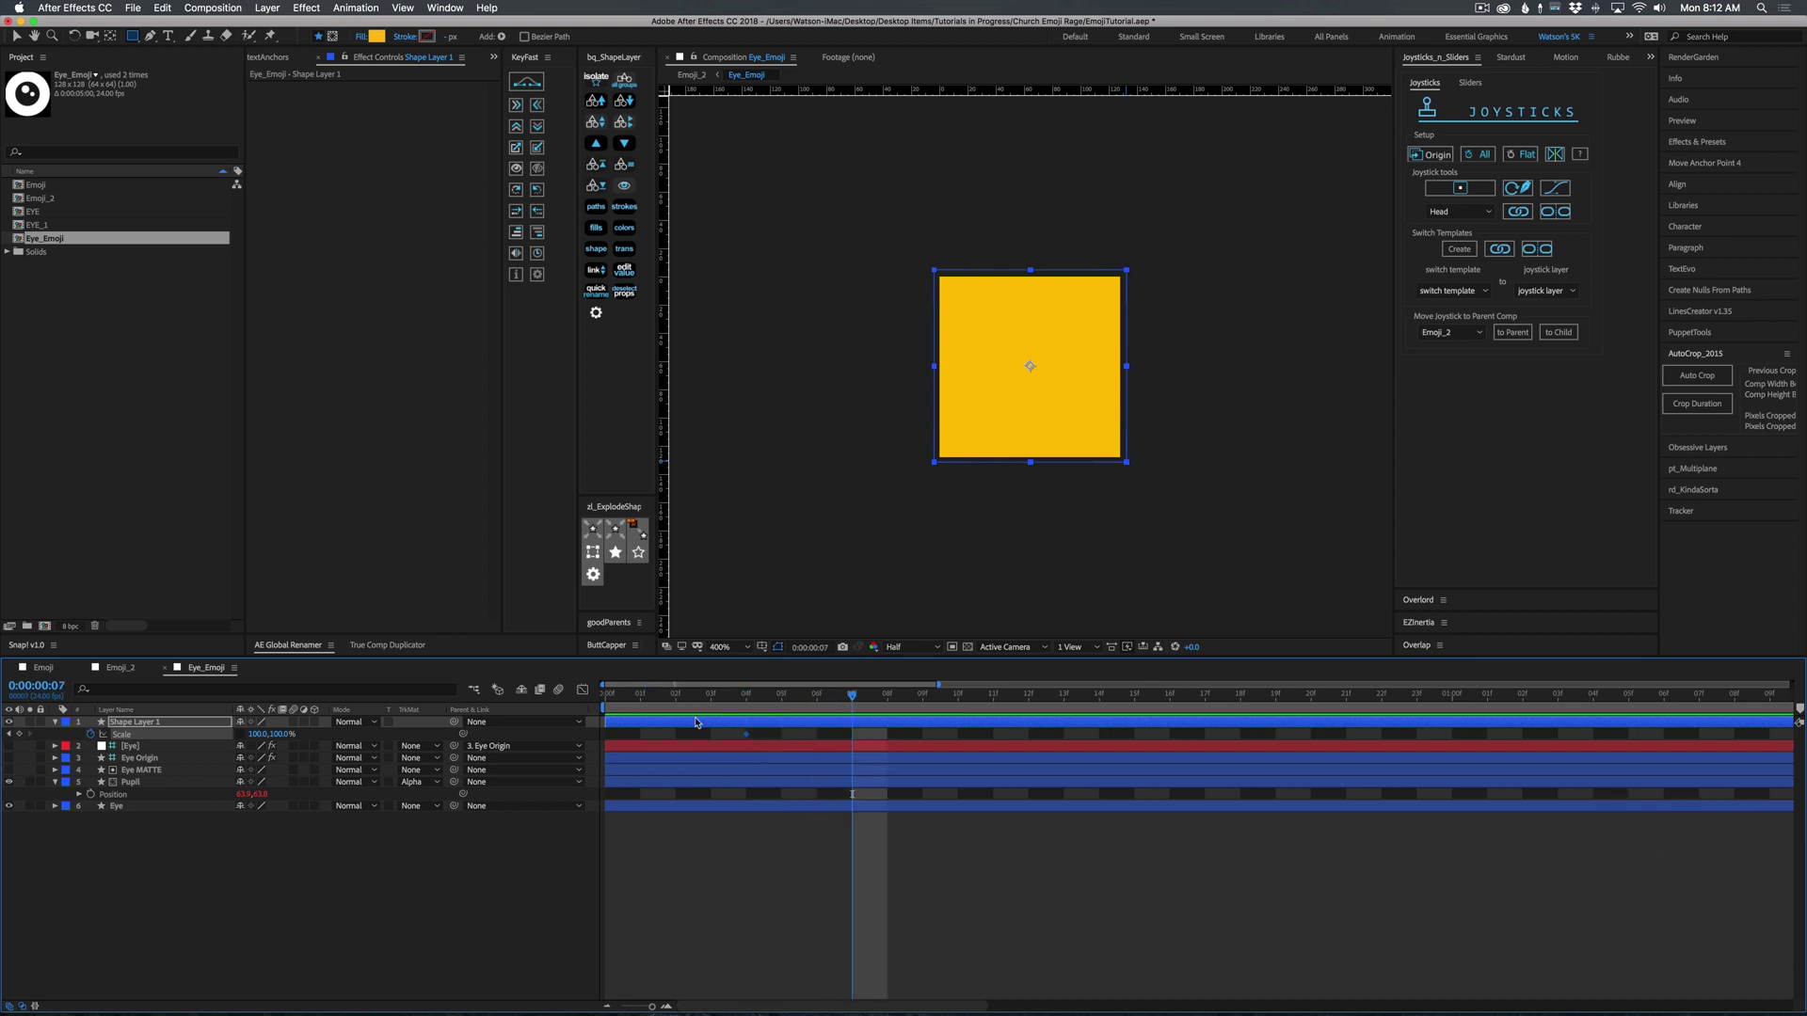
text(0)
key(Return)
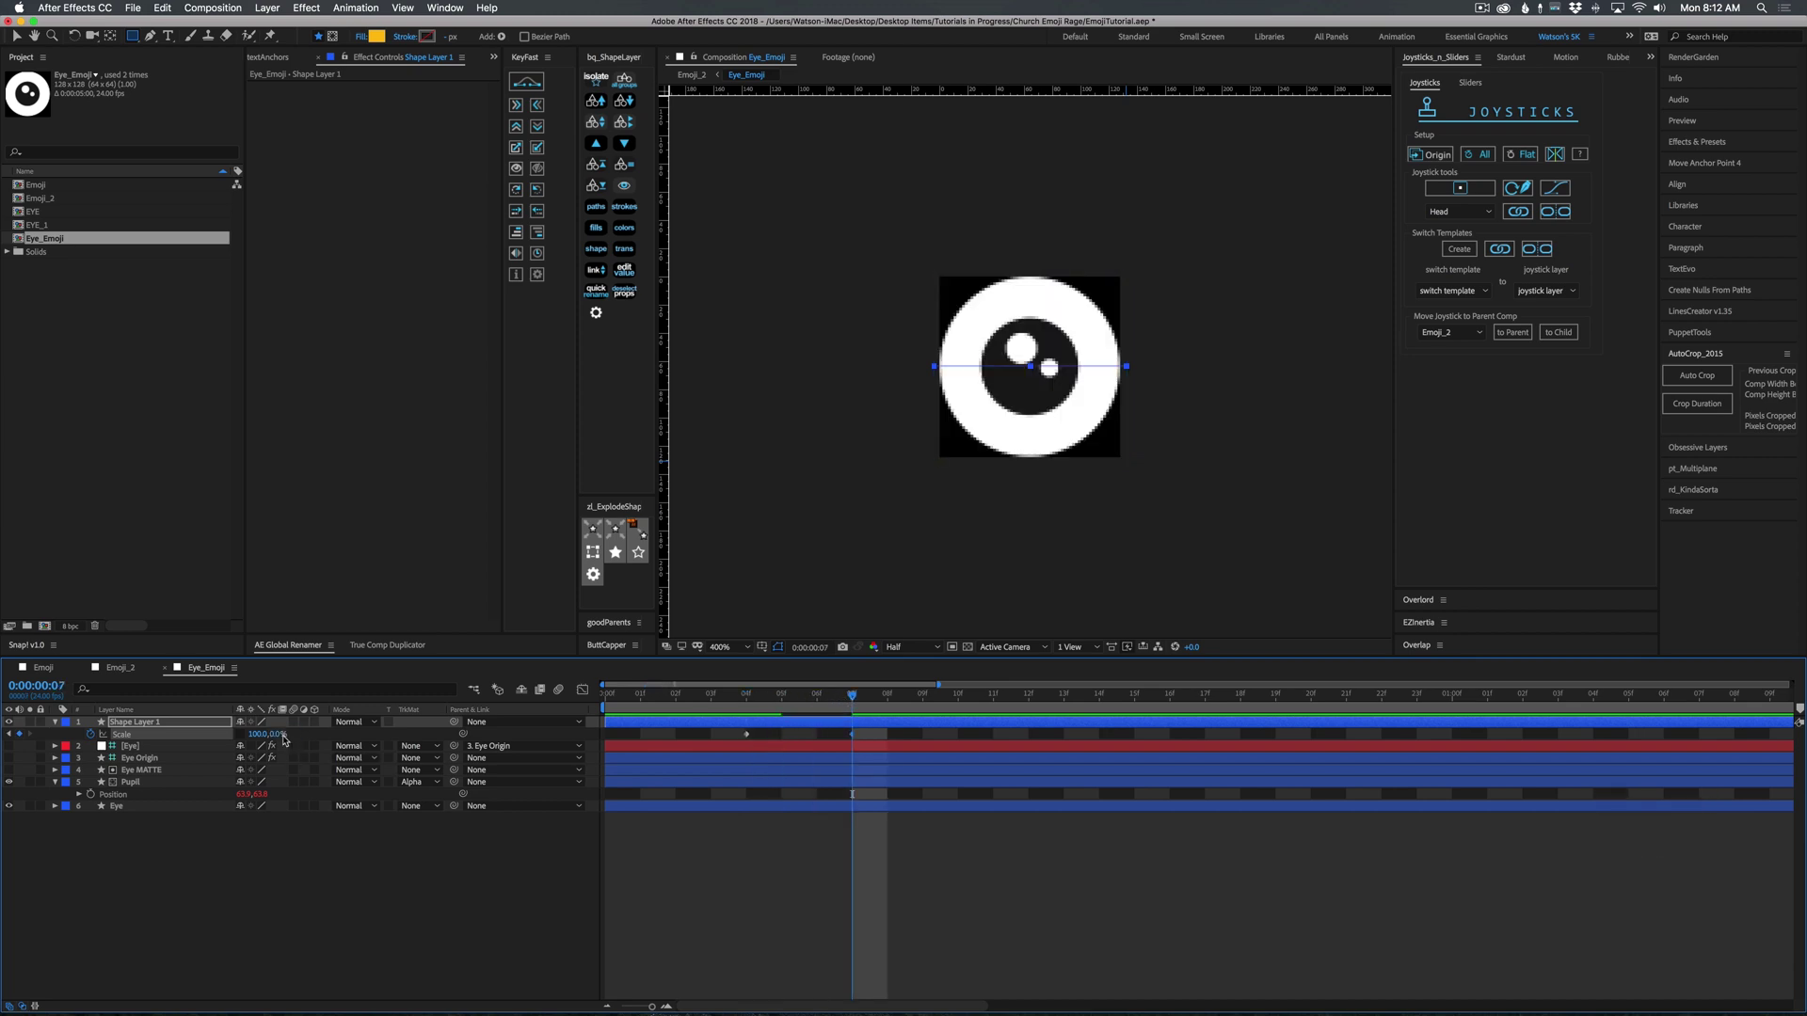
drag(867, 702, 977, 704)
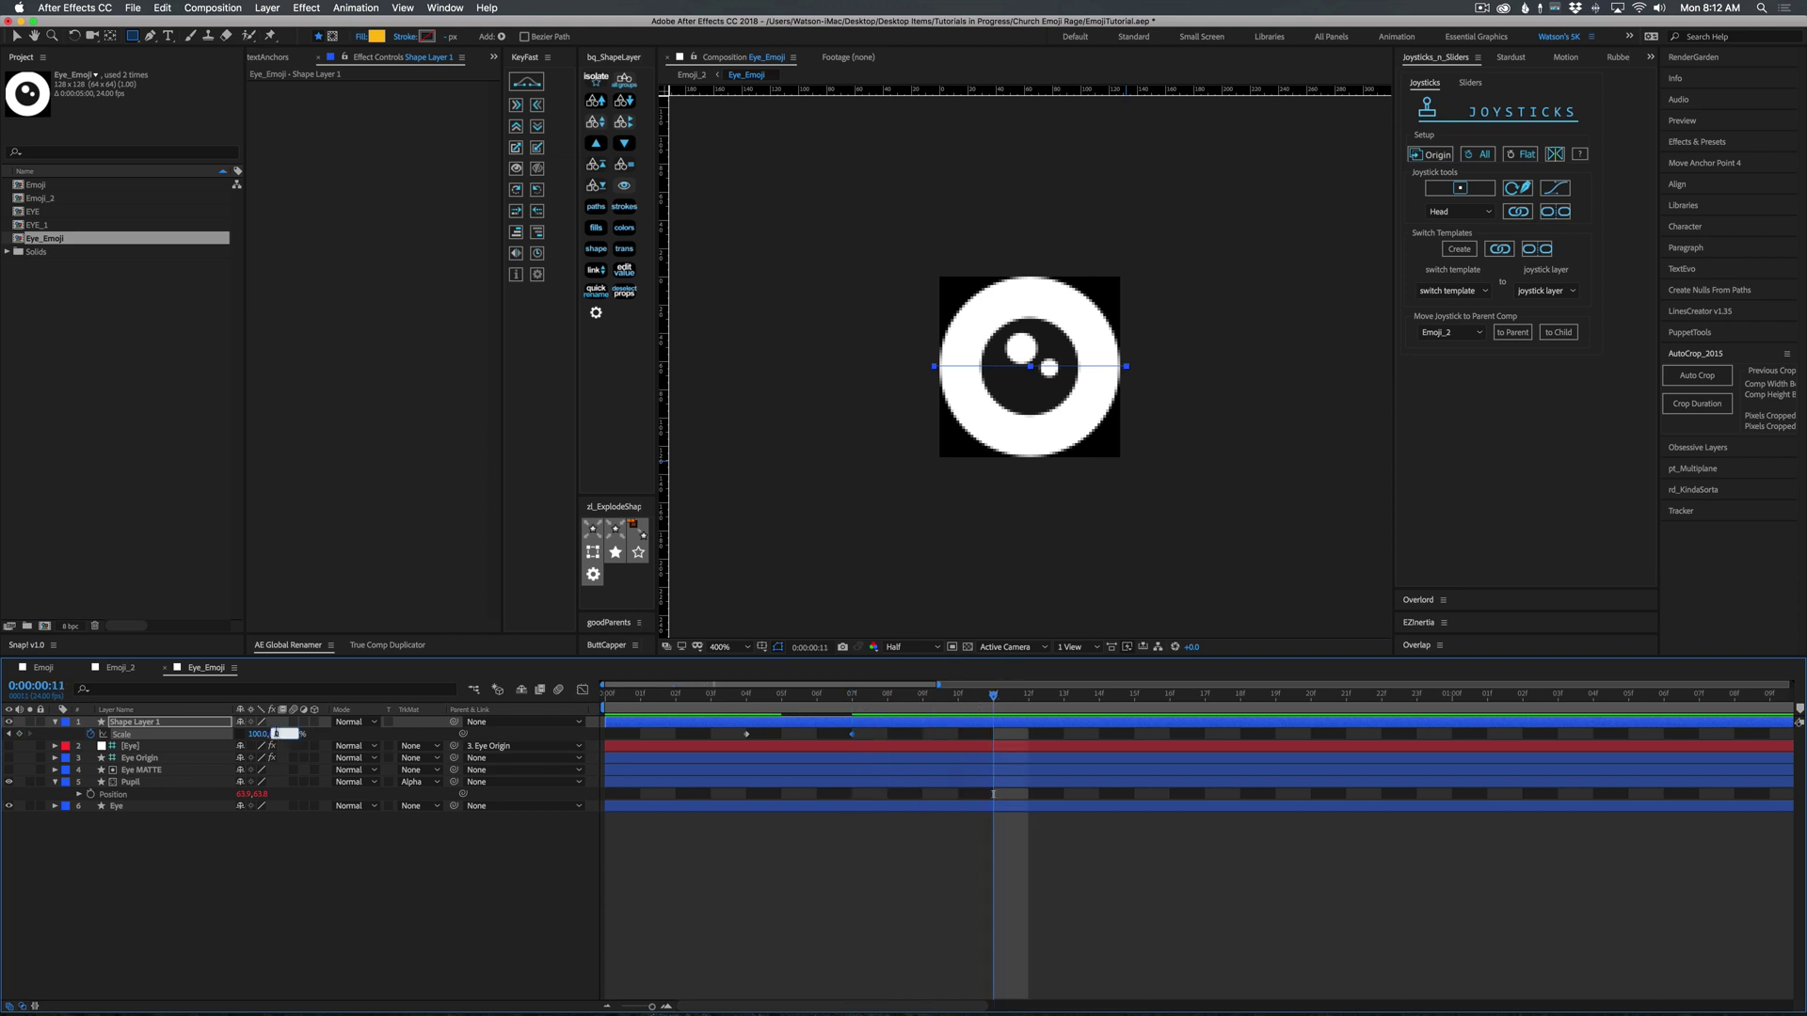
key(Return)
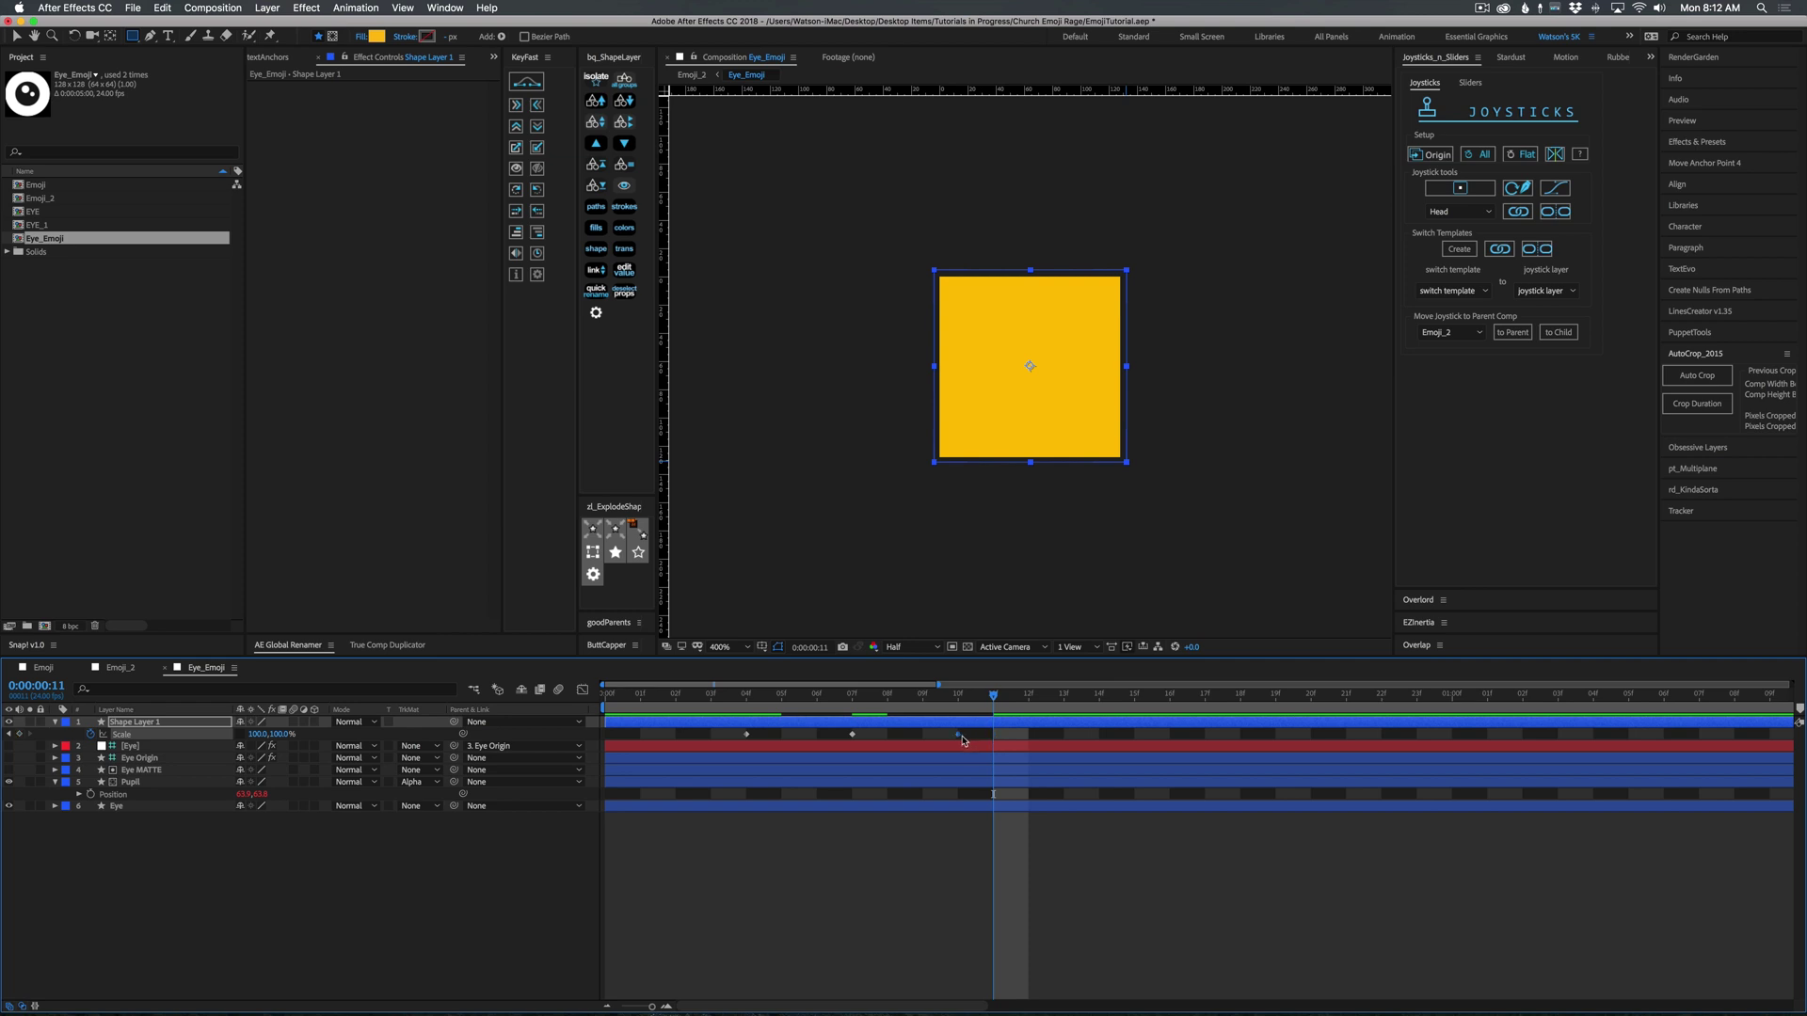
Apply Easy Ease to all three Scale keyframes of the rectangle, scrub through the blink and collapse the layer.
drag(973, 738, 744, 737)
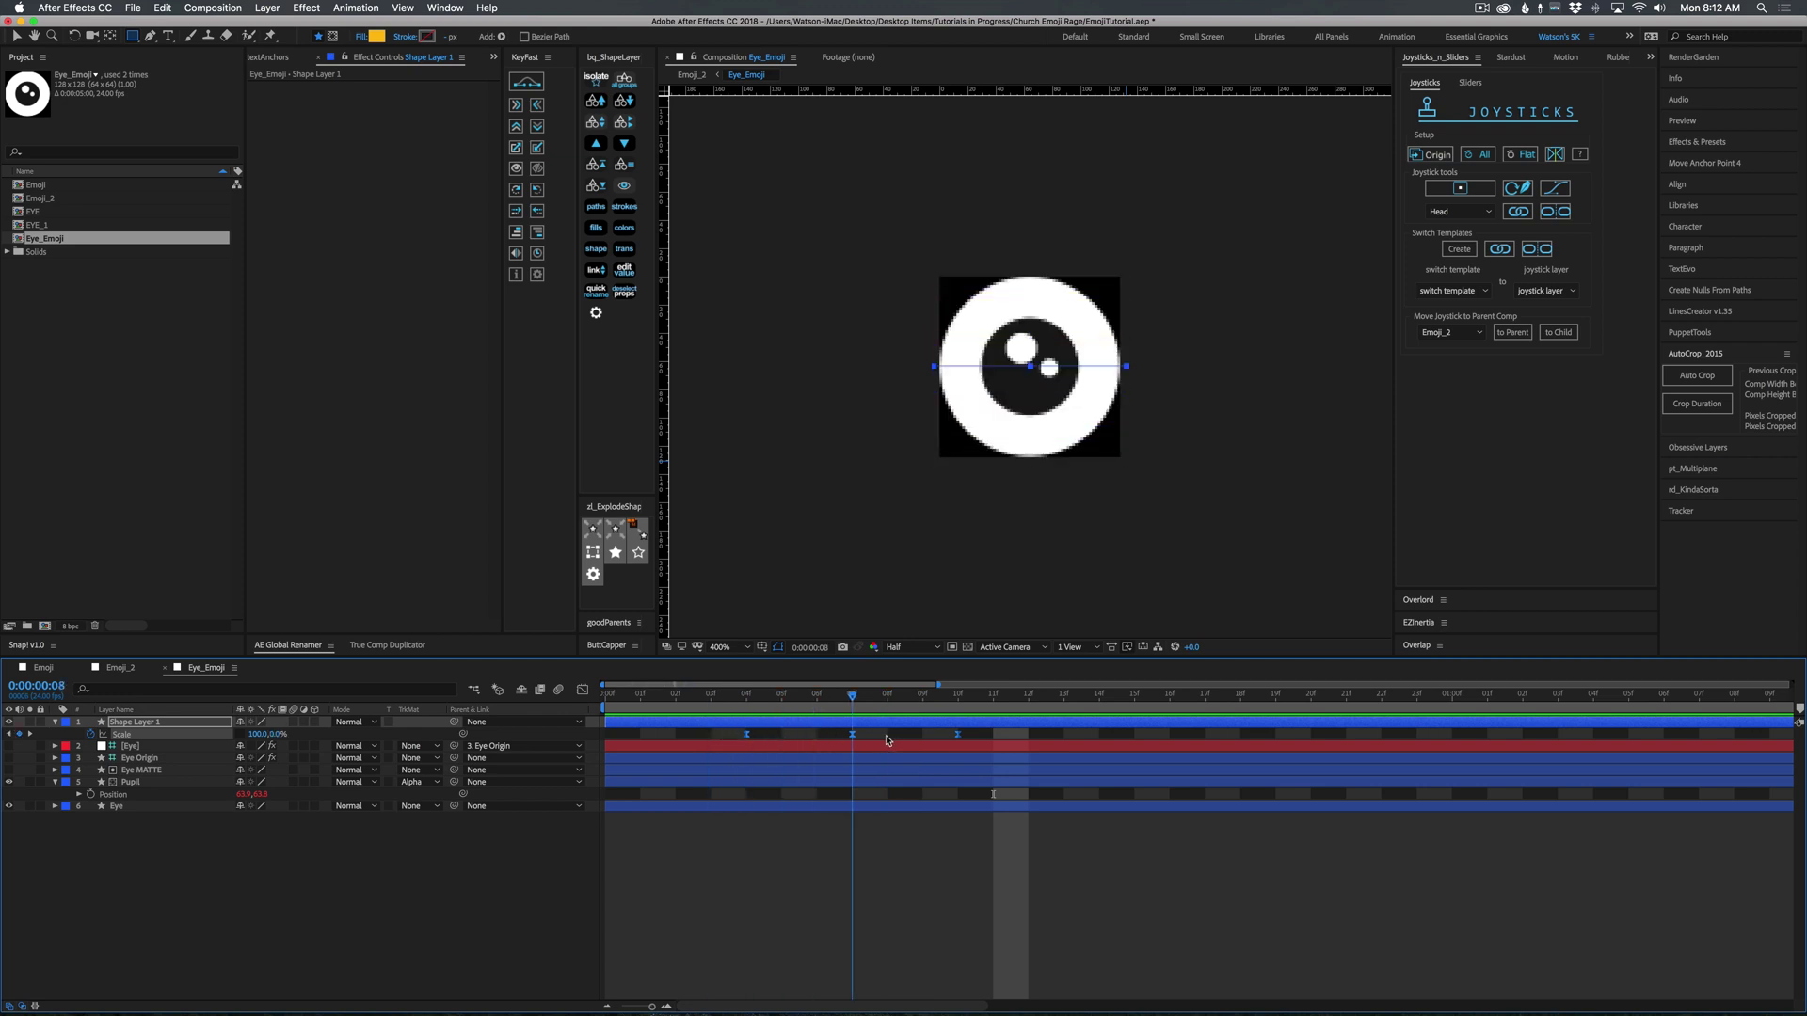
mouse_move(910, 751)
mouse_down()
mouse_move(961, 751)
mouse_move(943, 749)
mouse_up()
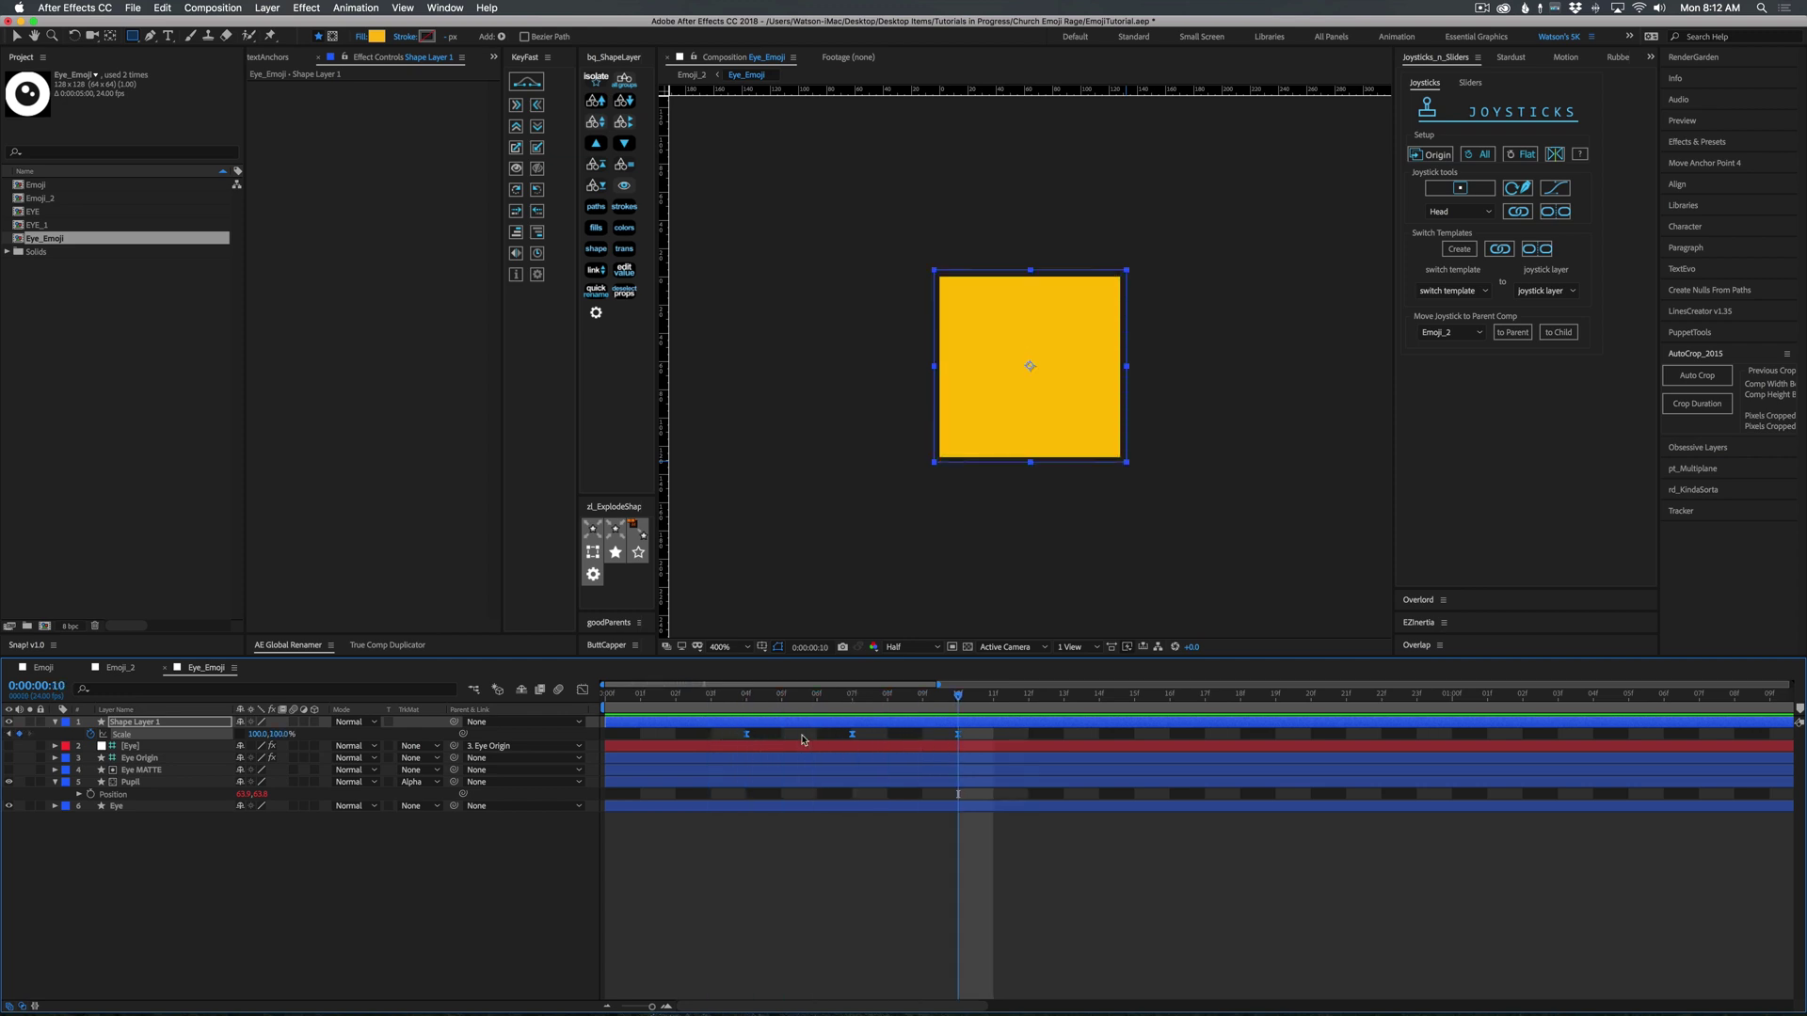
click(803, 737)
key(u)
Set the rectangle layer's blending mode to Stencil Alpha and preview the eye blink.
click(710, 722)
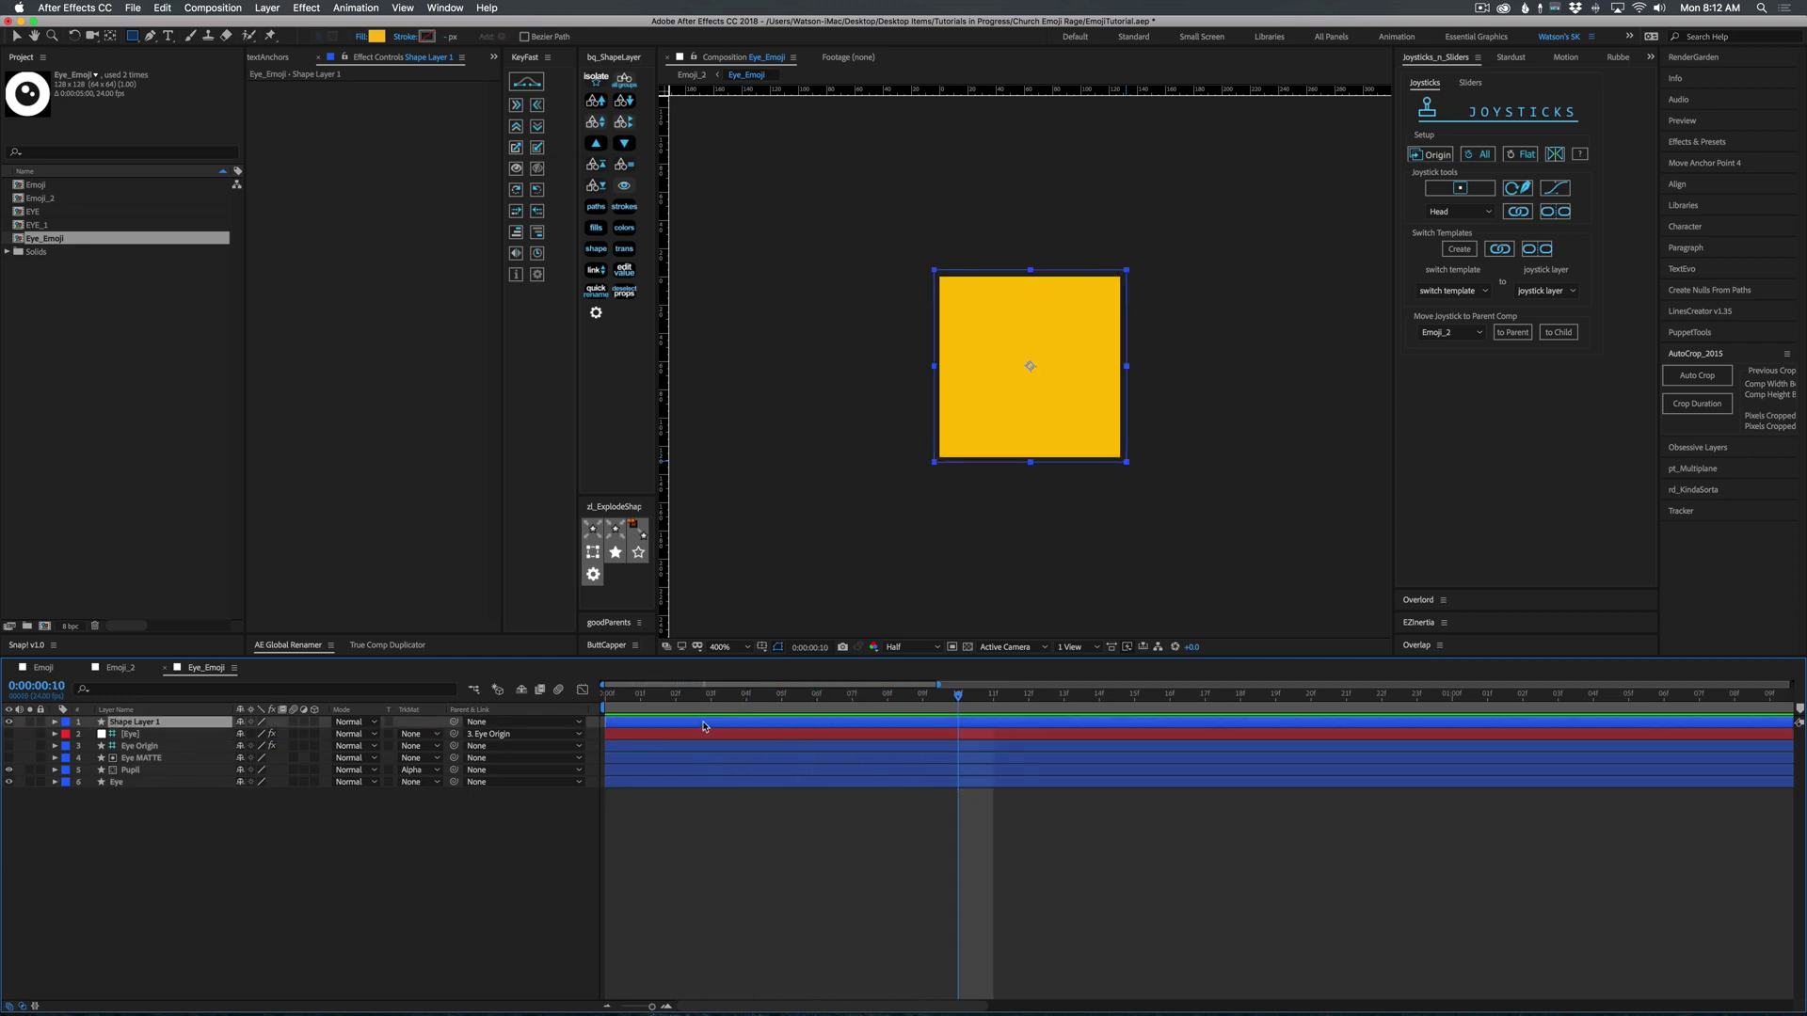
click(356, 724)
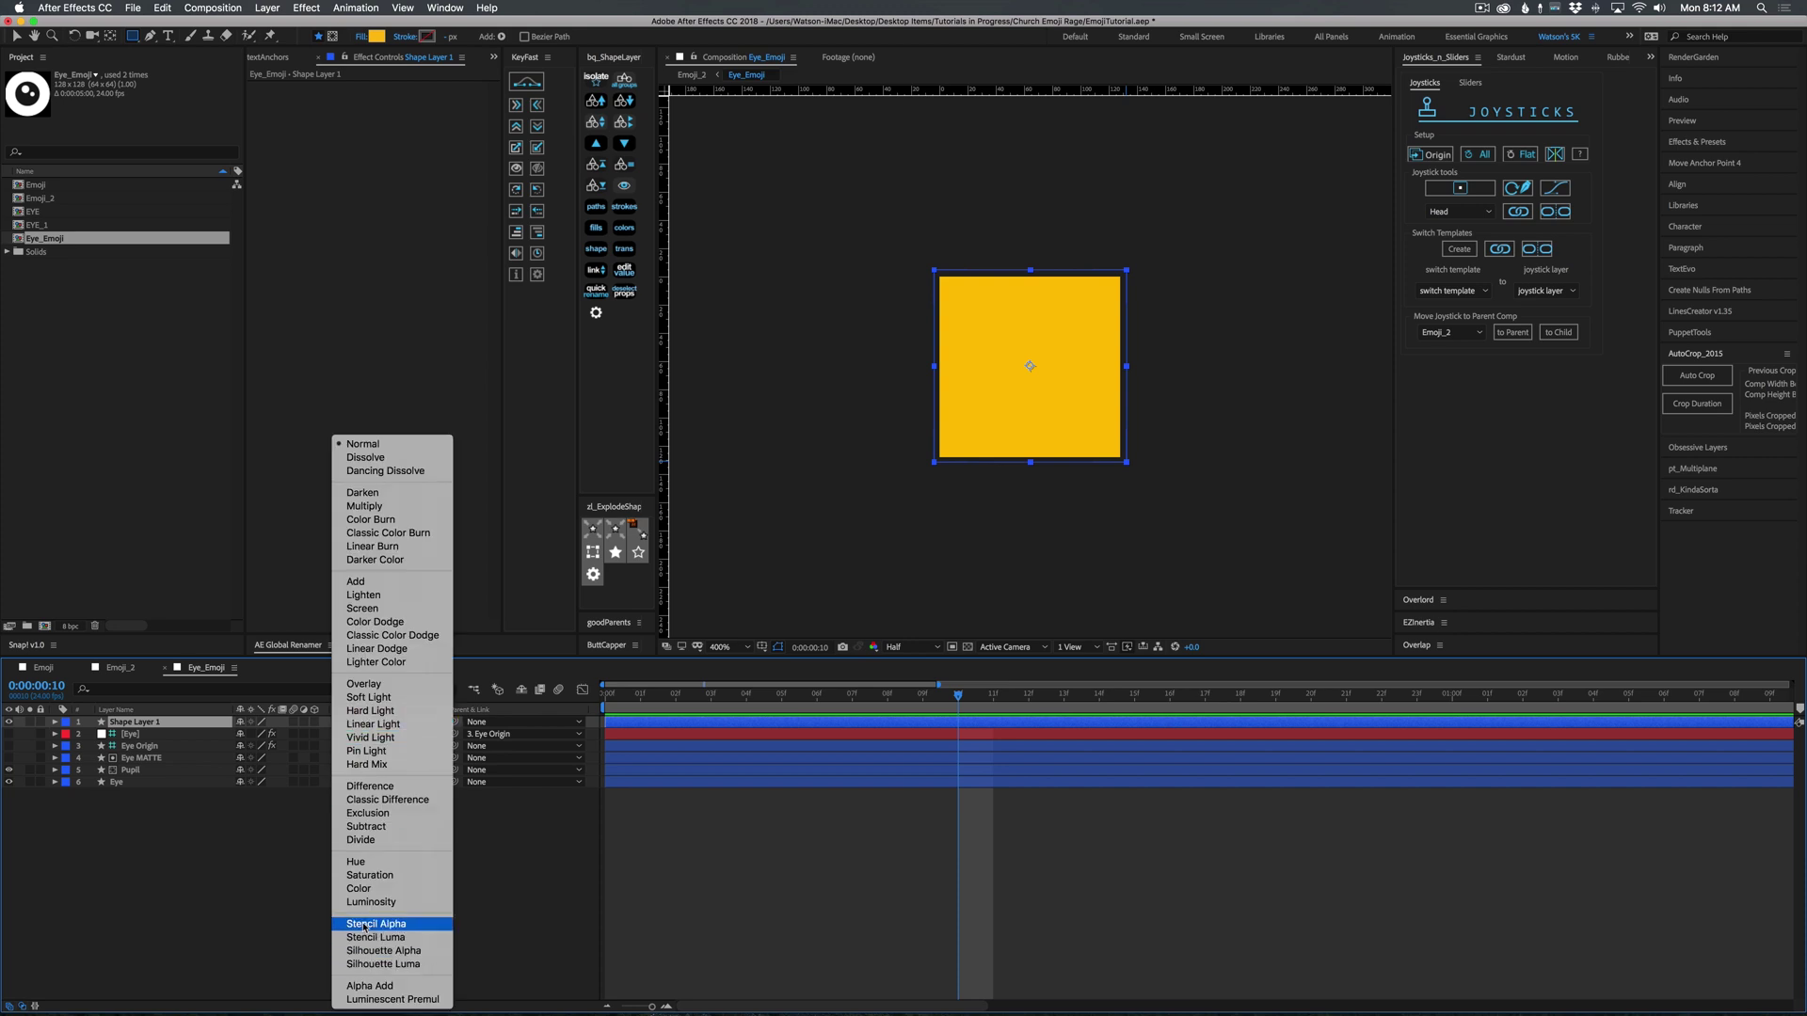
click(381, 924)
drag(639, 696, 686, 761)
key(space)
key(space)
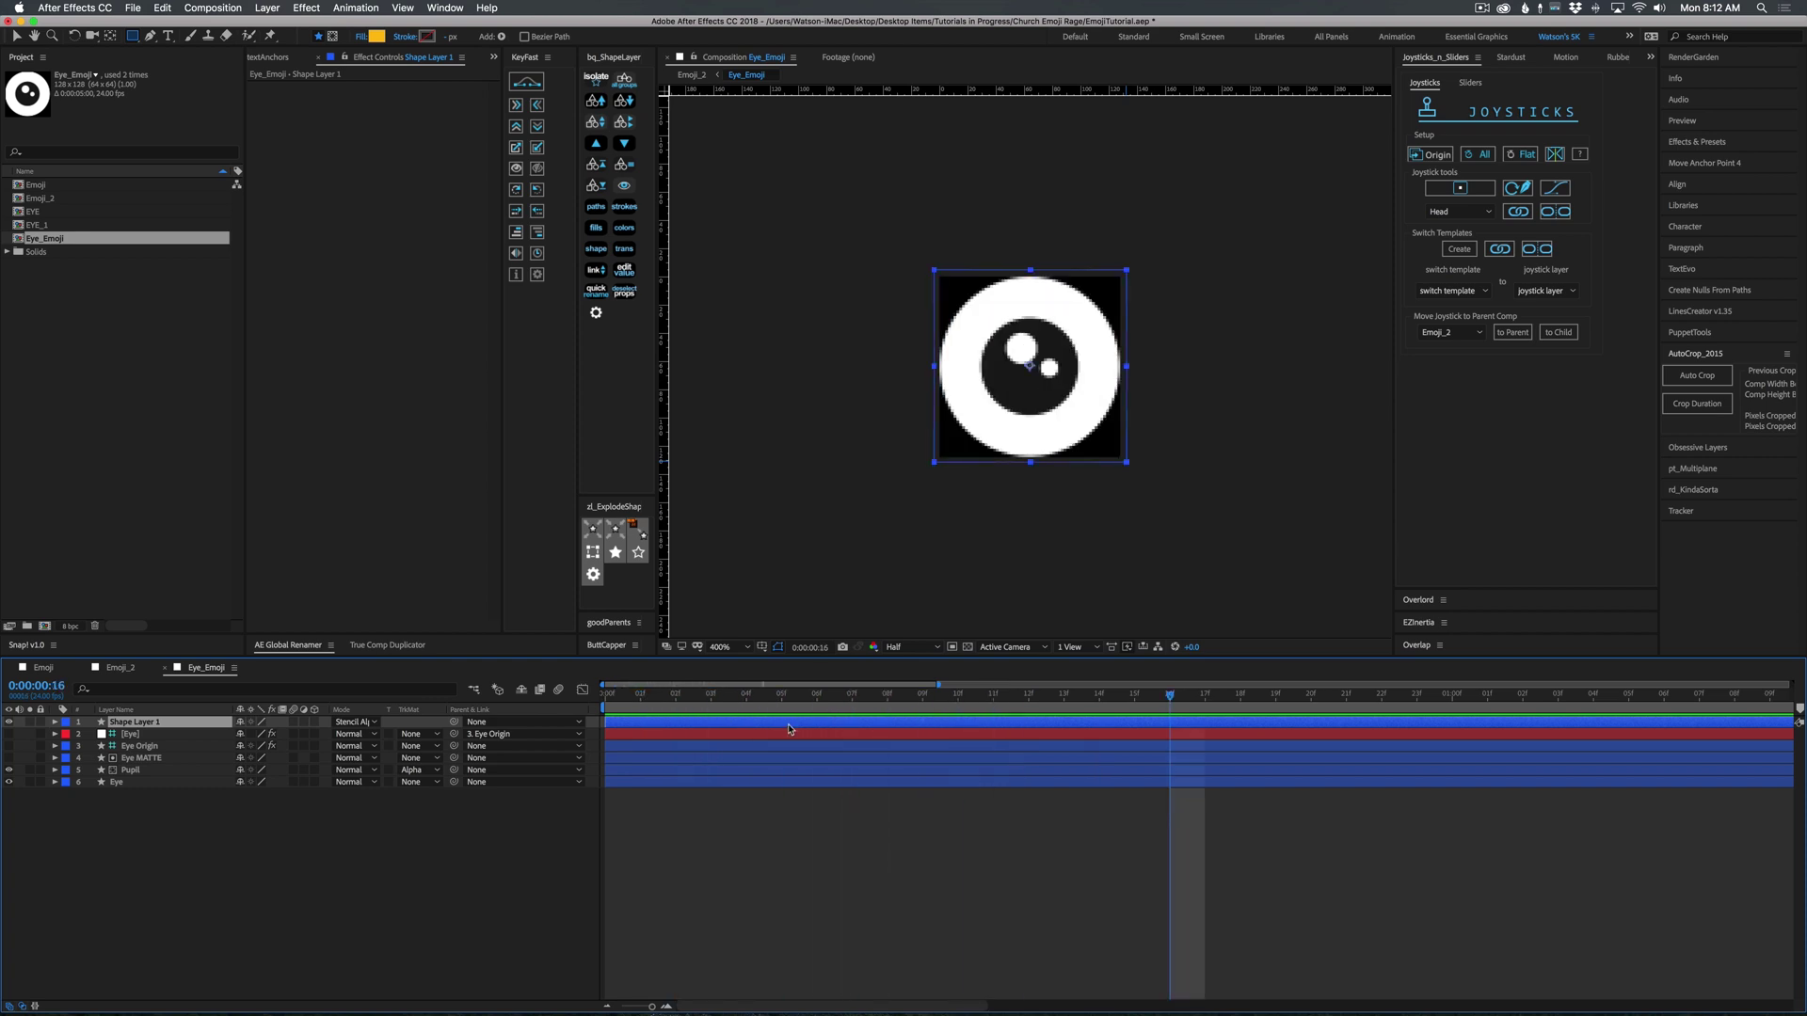
Copy the rectangle's three blink Scale keyframes and paste them at 0:00:00:22.
key(u)
drag(1005, 738, 712, 756)
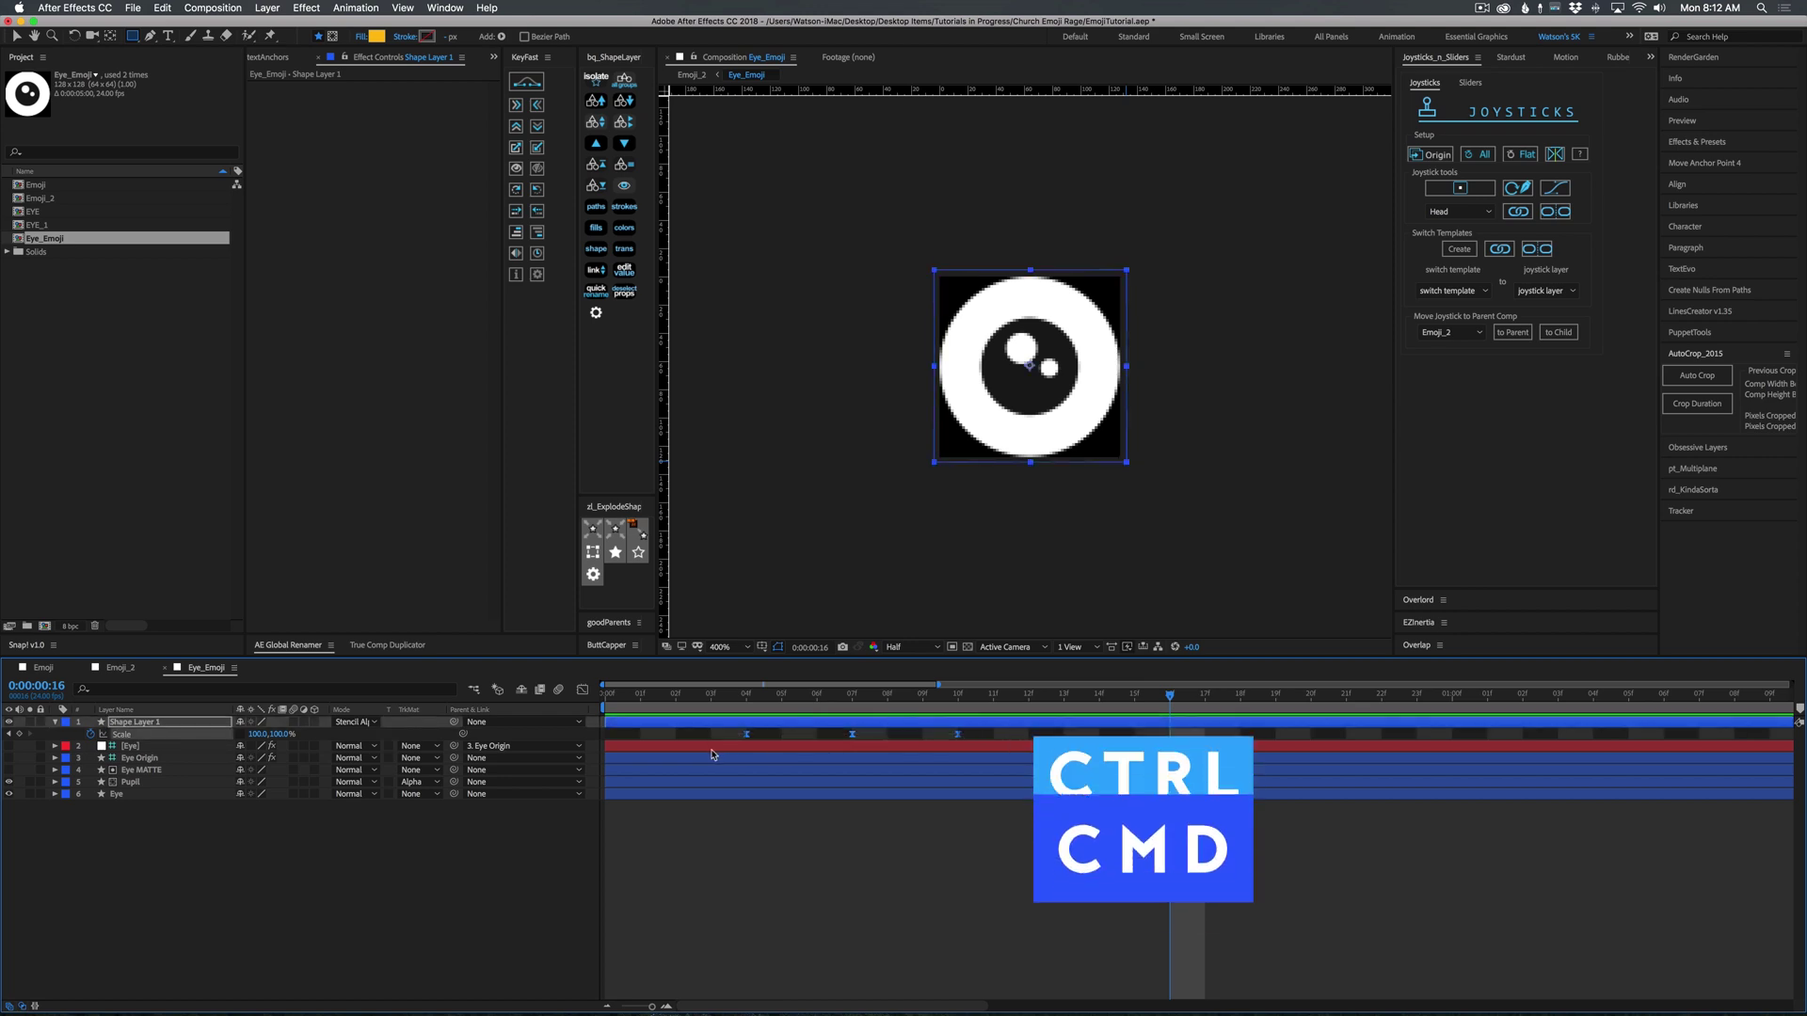
key(super+c)
key(minus)
click(823, 698)
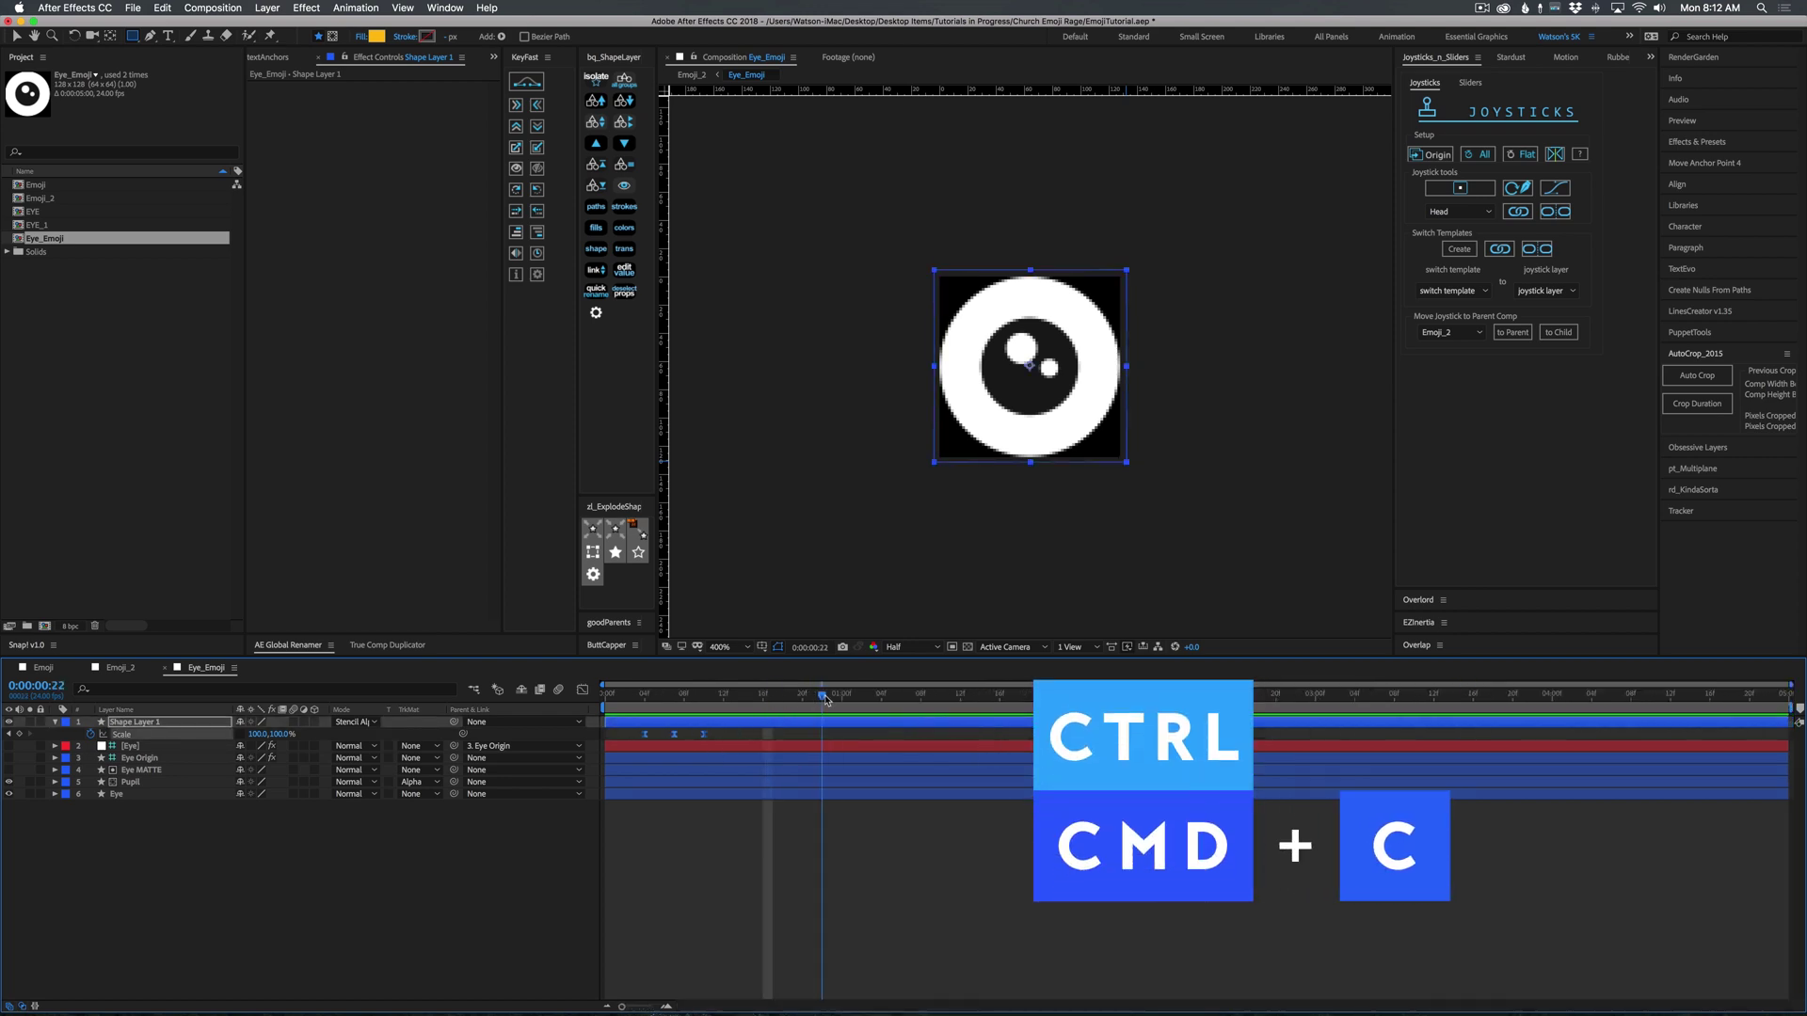
key(super+v)
Paste the blink keyframes at five more irregularly spaced times, the last at 0:00:04:09, and play back the result.
drag(861, 697, 1640, 701)
key(super+v)
key(super+v)
key(super+v)
key(super+v)
click(1599, 880)
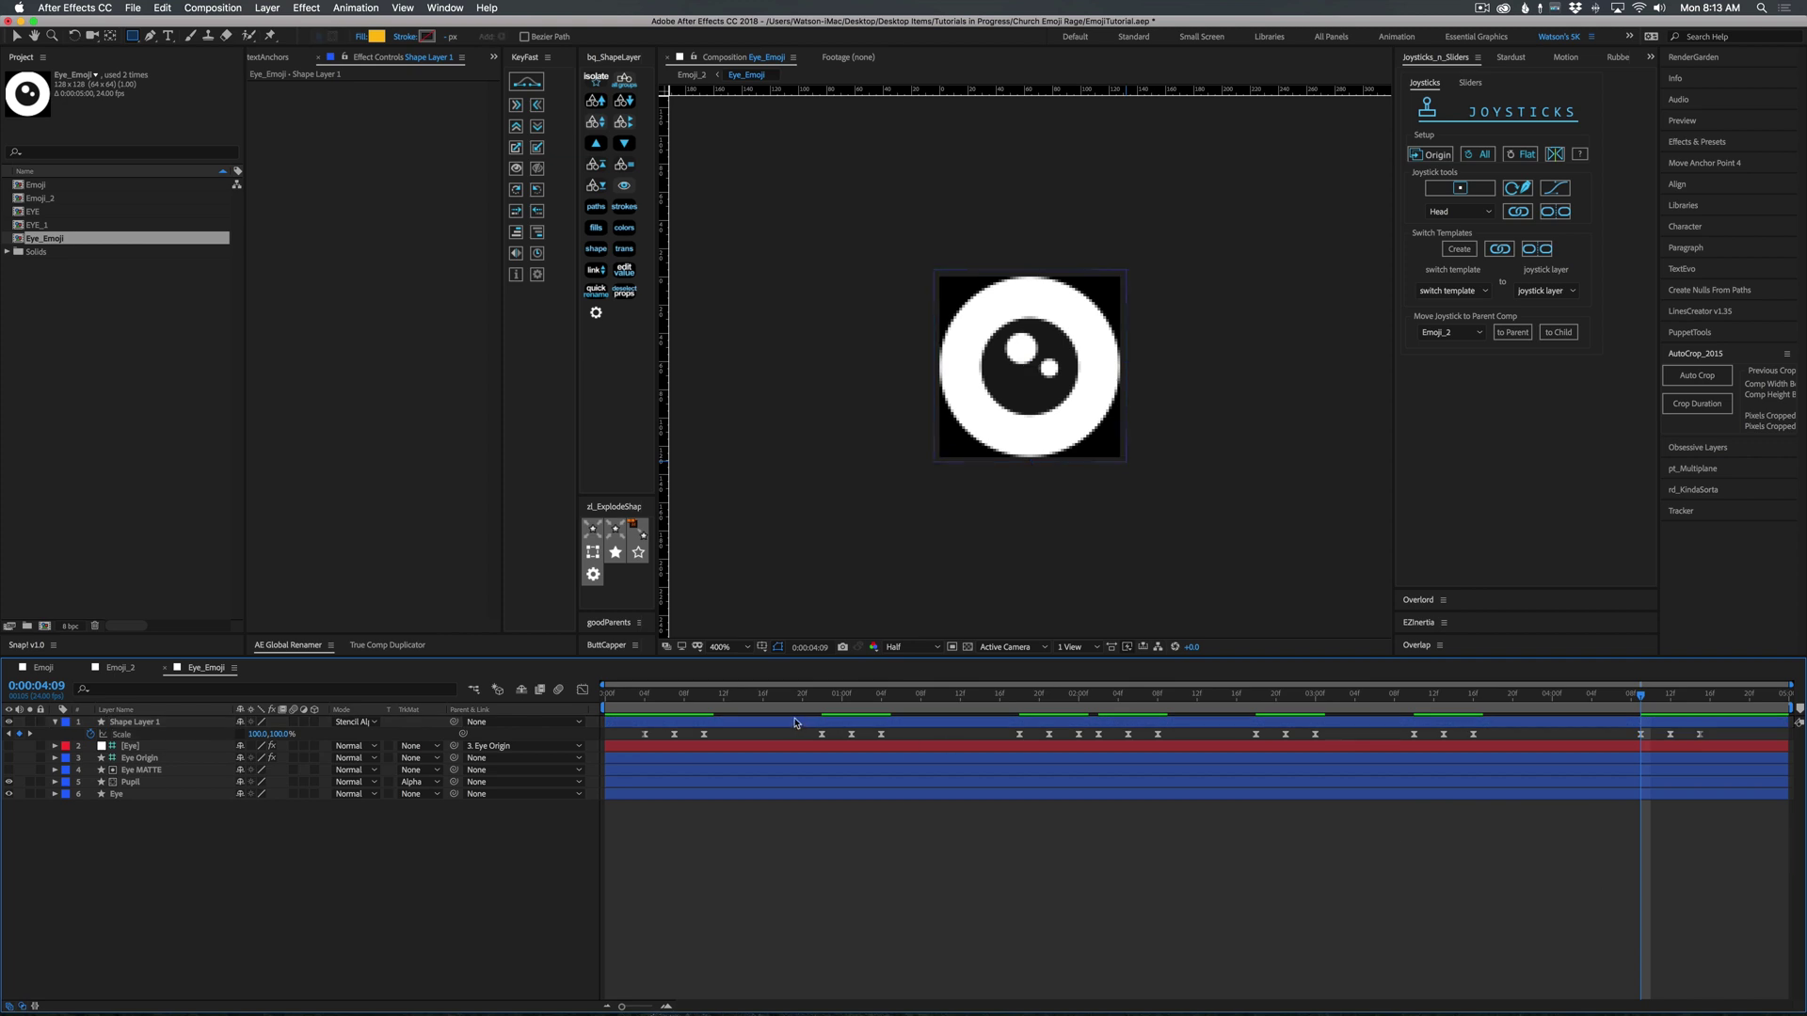
key(Home)
key(space)
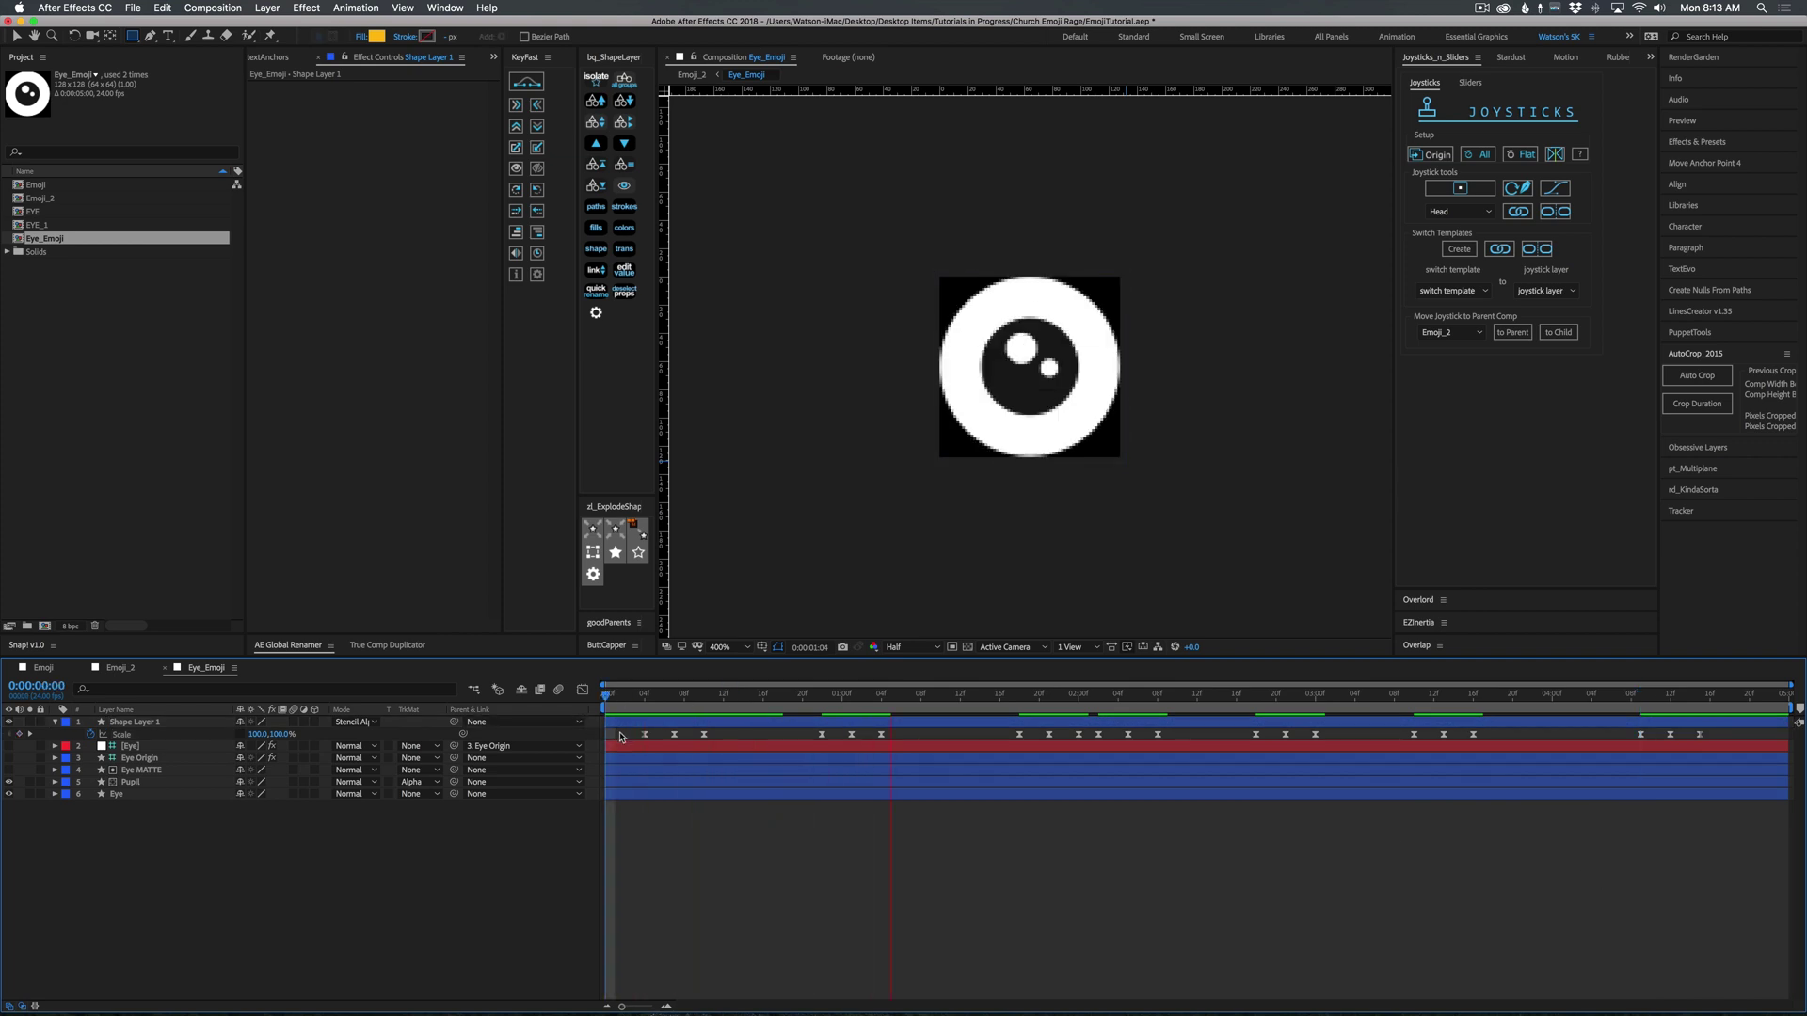
key(space)
Return to the Emoji_2 composition and preview the blinking eyes from the start of the timeline.
click(129, 669)
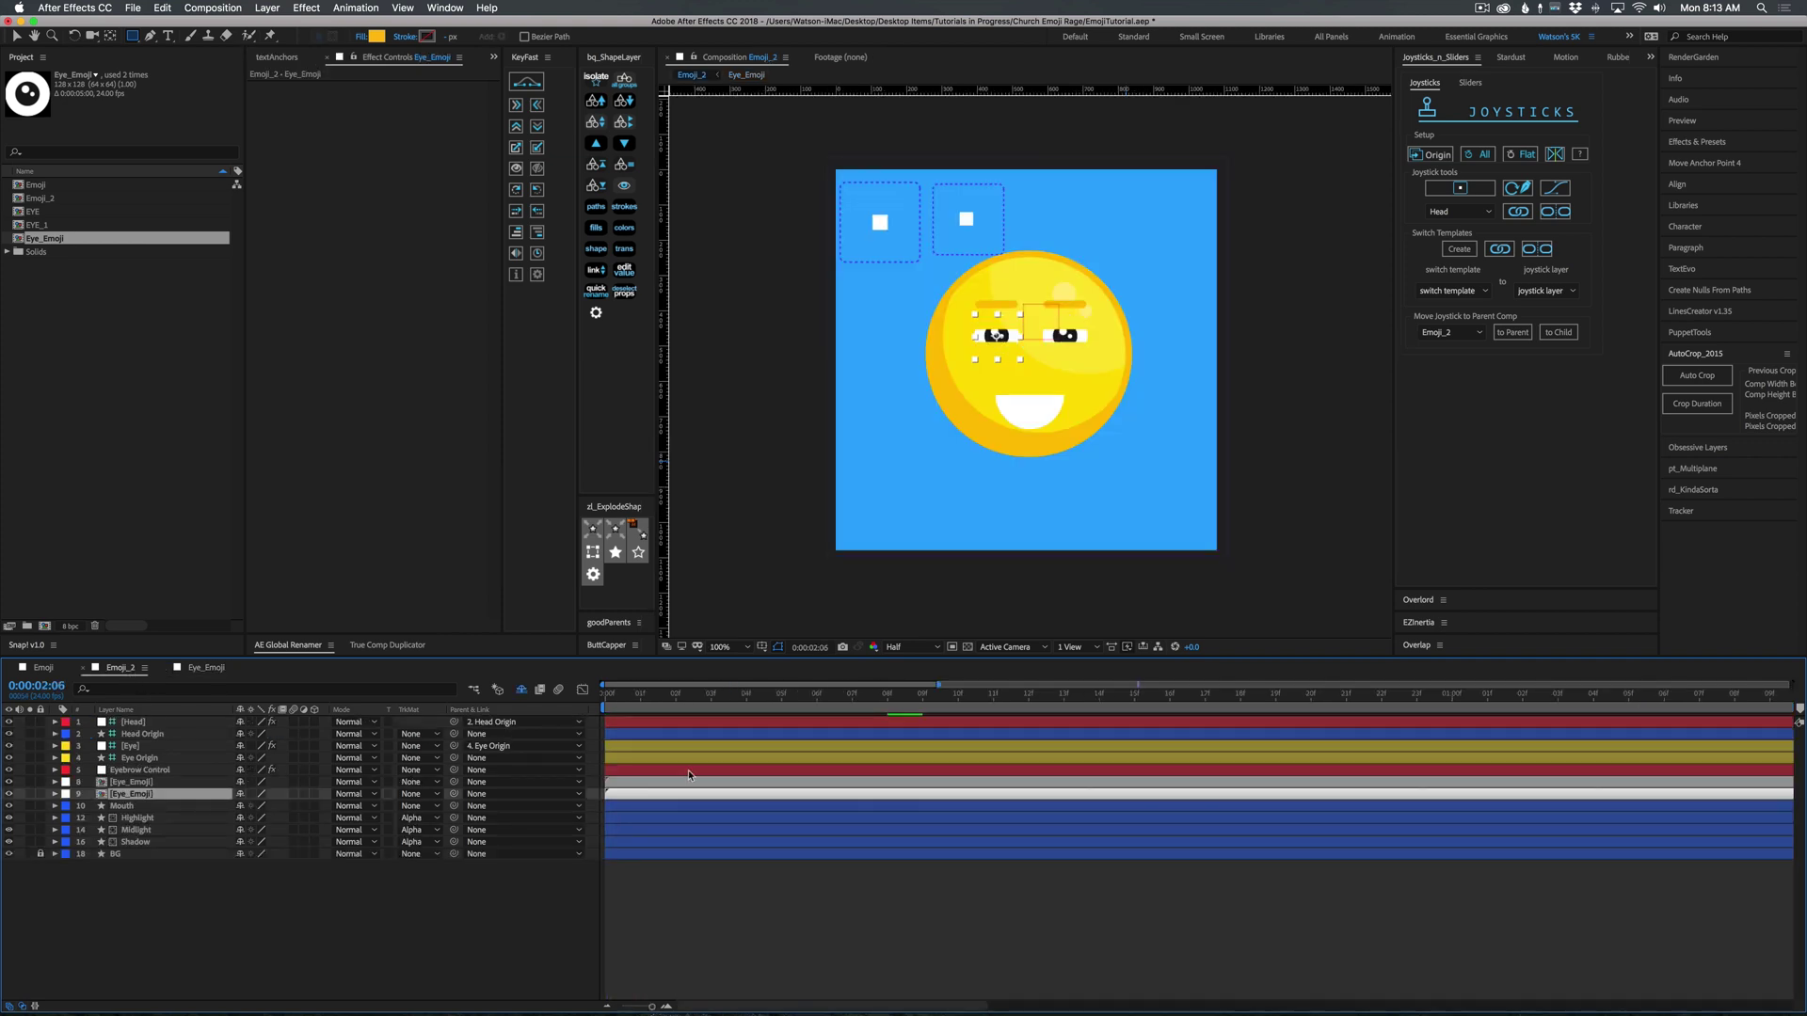
drag(776, 698, 538, 744)
key(space)
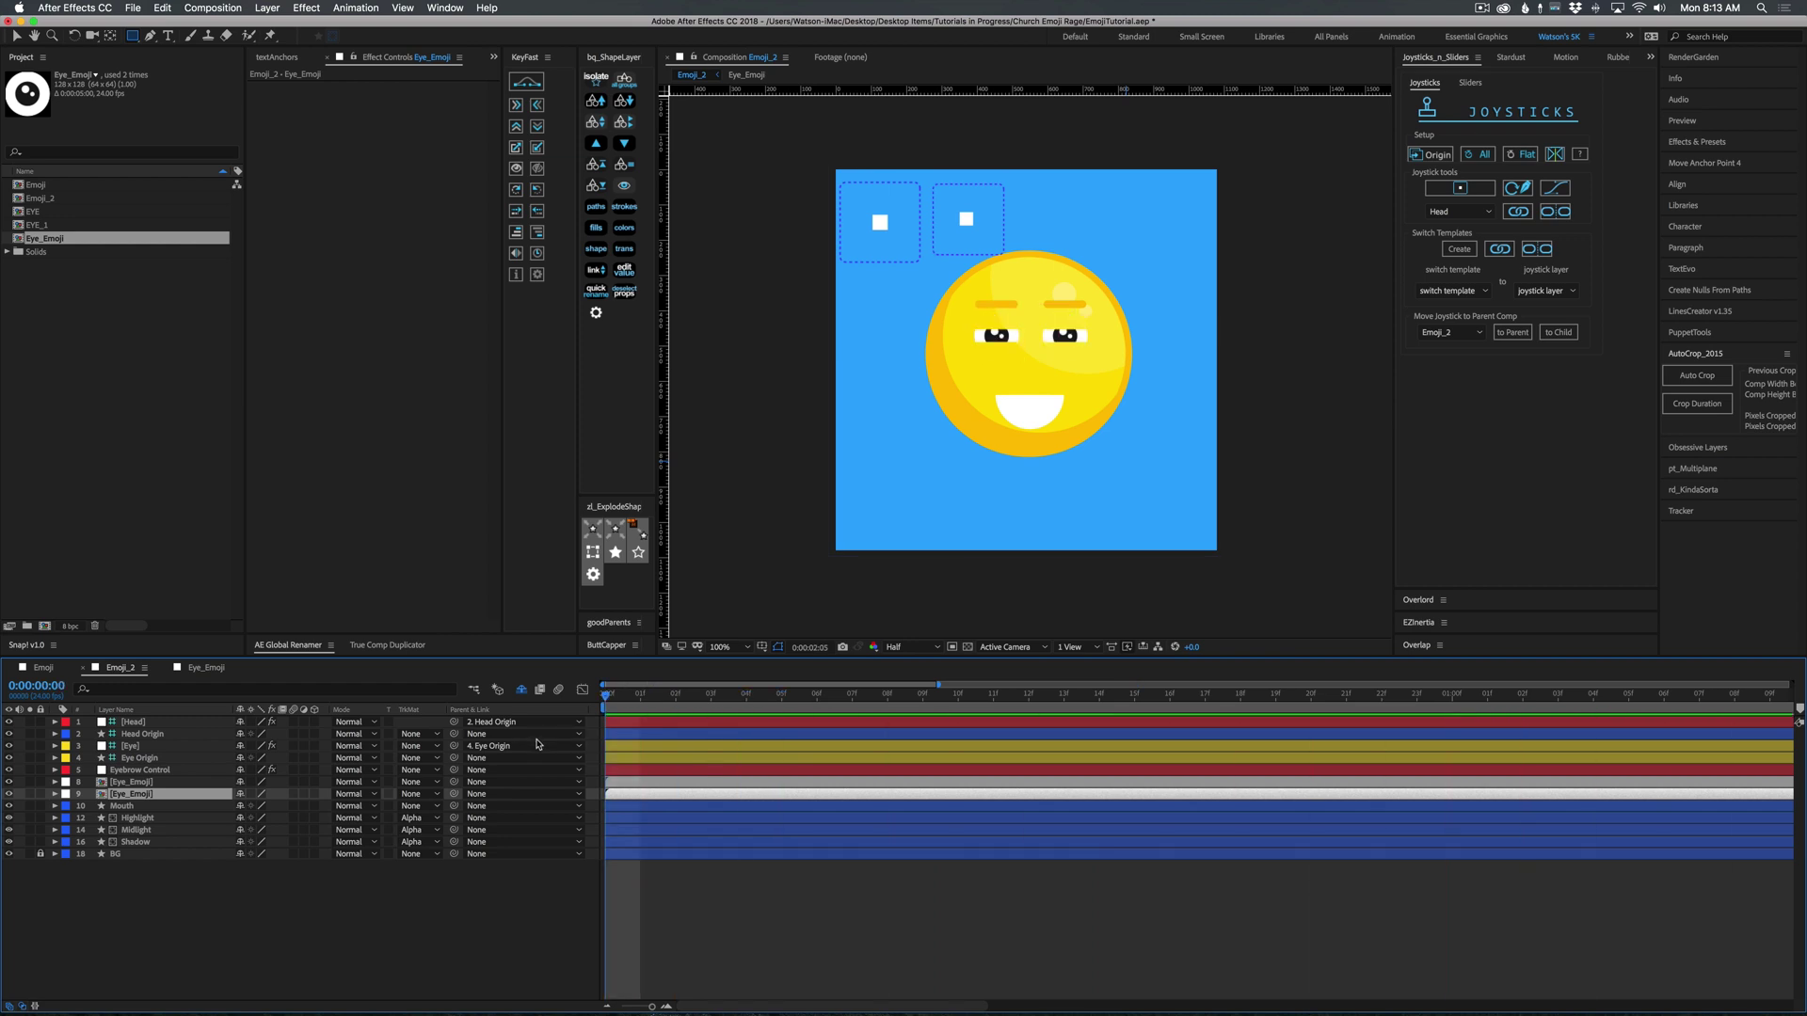
key(space)
key(semicolon)
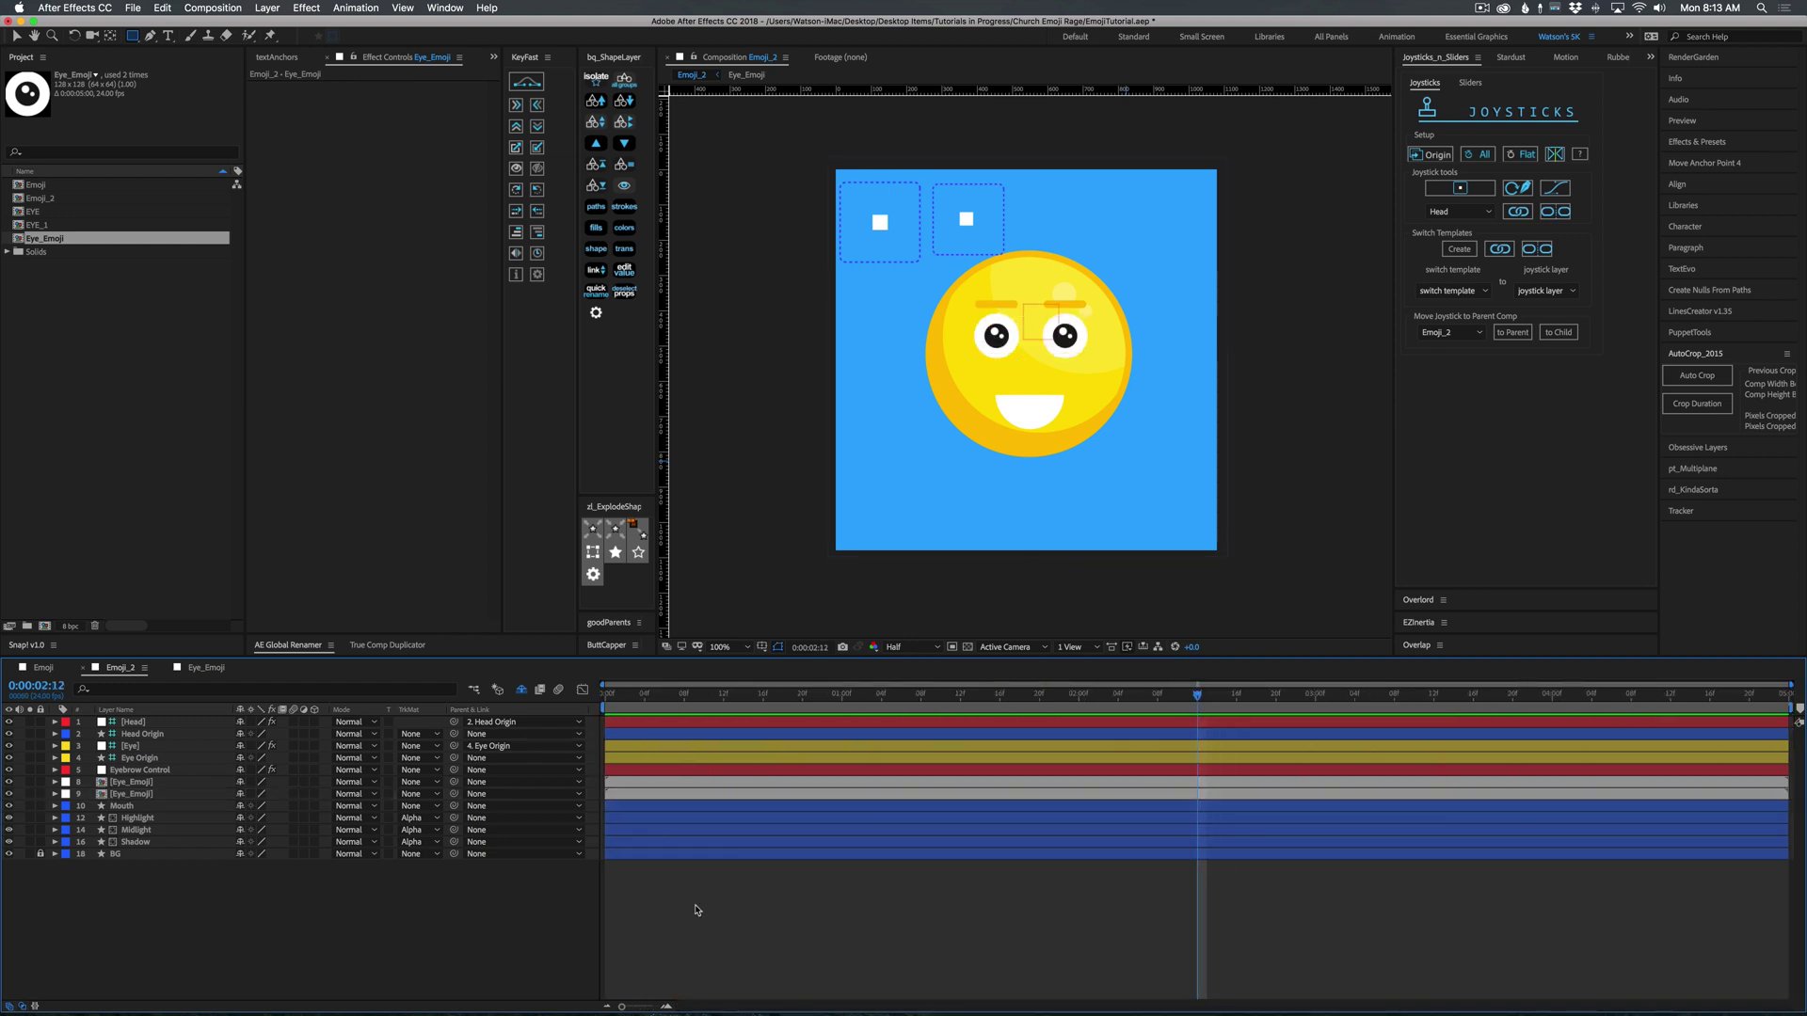
click(694, 923)
key(Home)
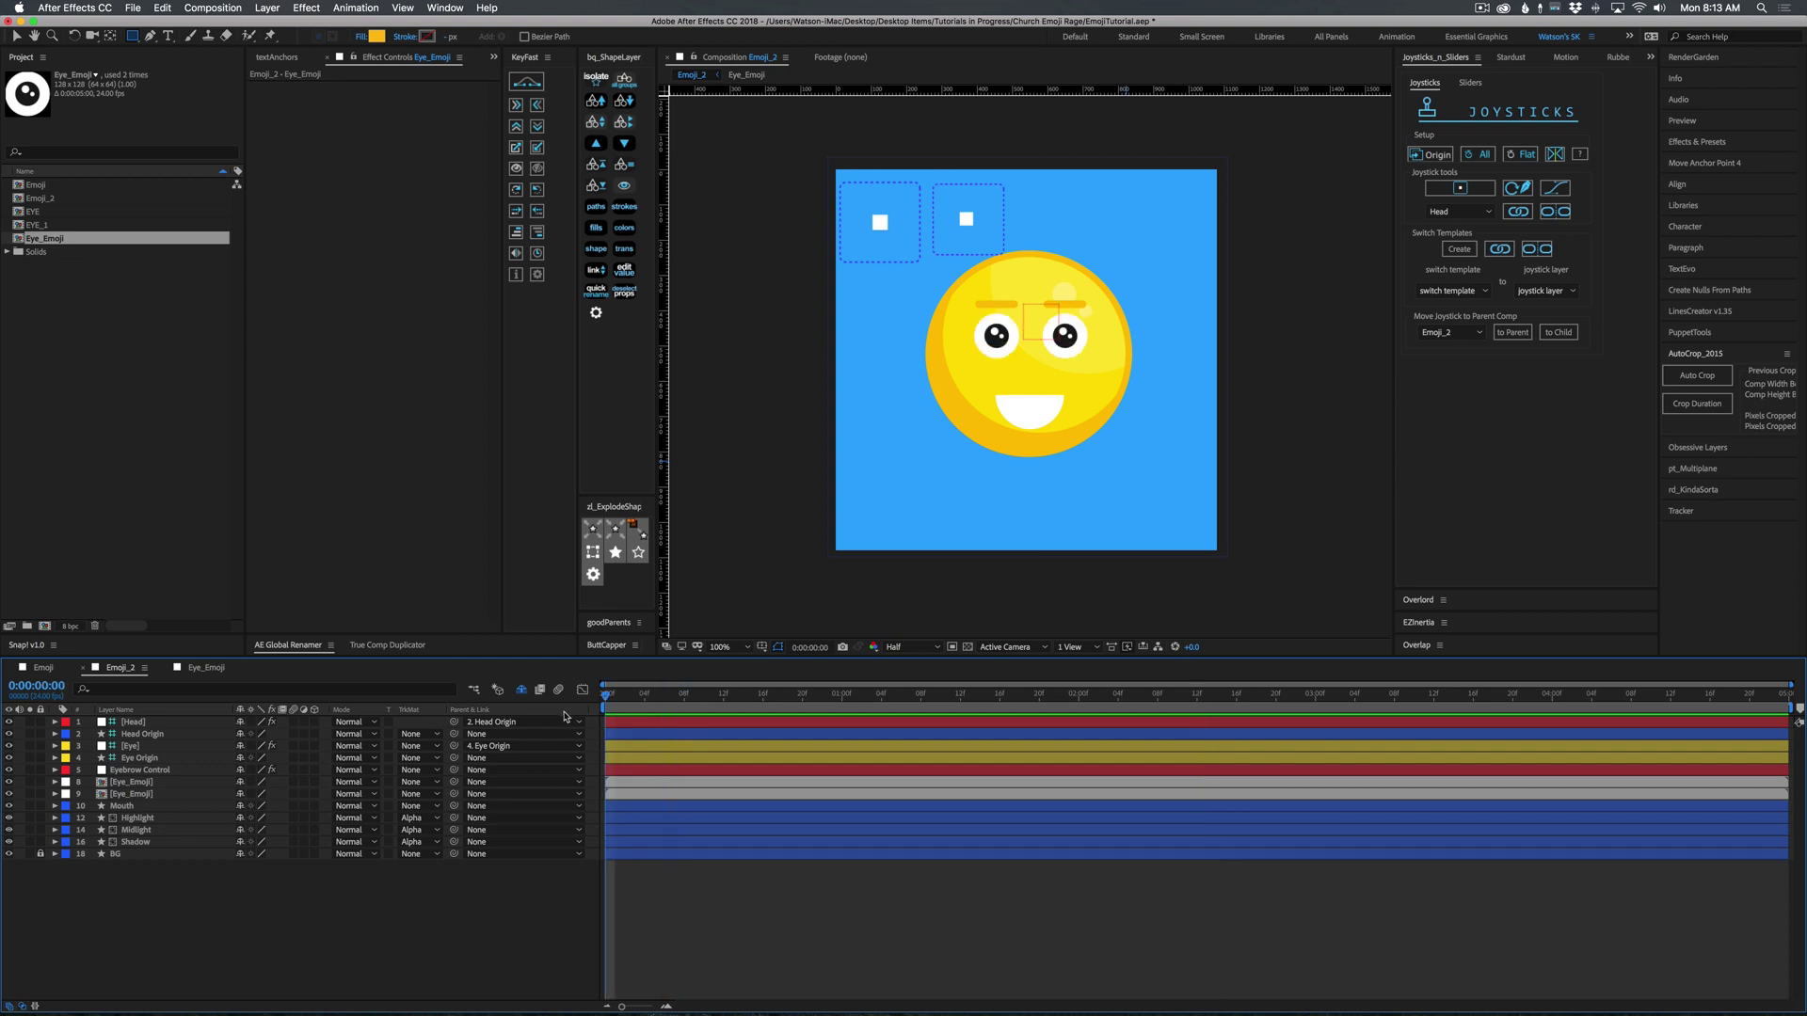
Set the label colour of the Head and Head Origin layers to Lavender, and select the Head controller layer.
click(139, 723)
shift+click(138, 734)
click(65, 735)
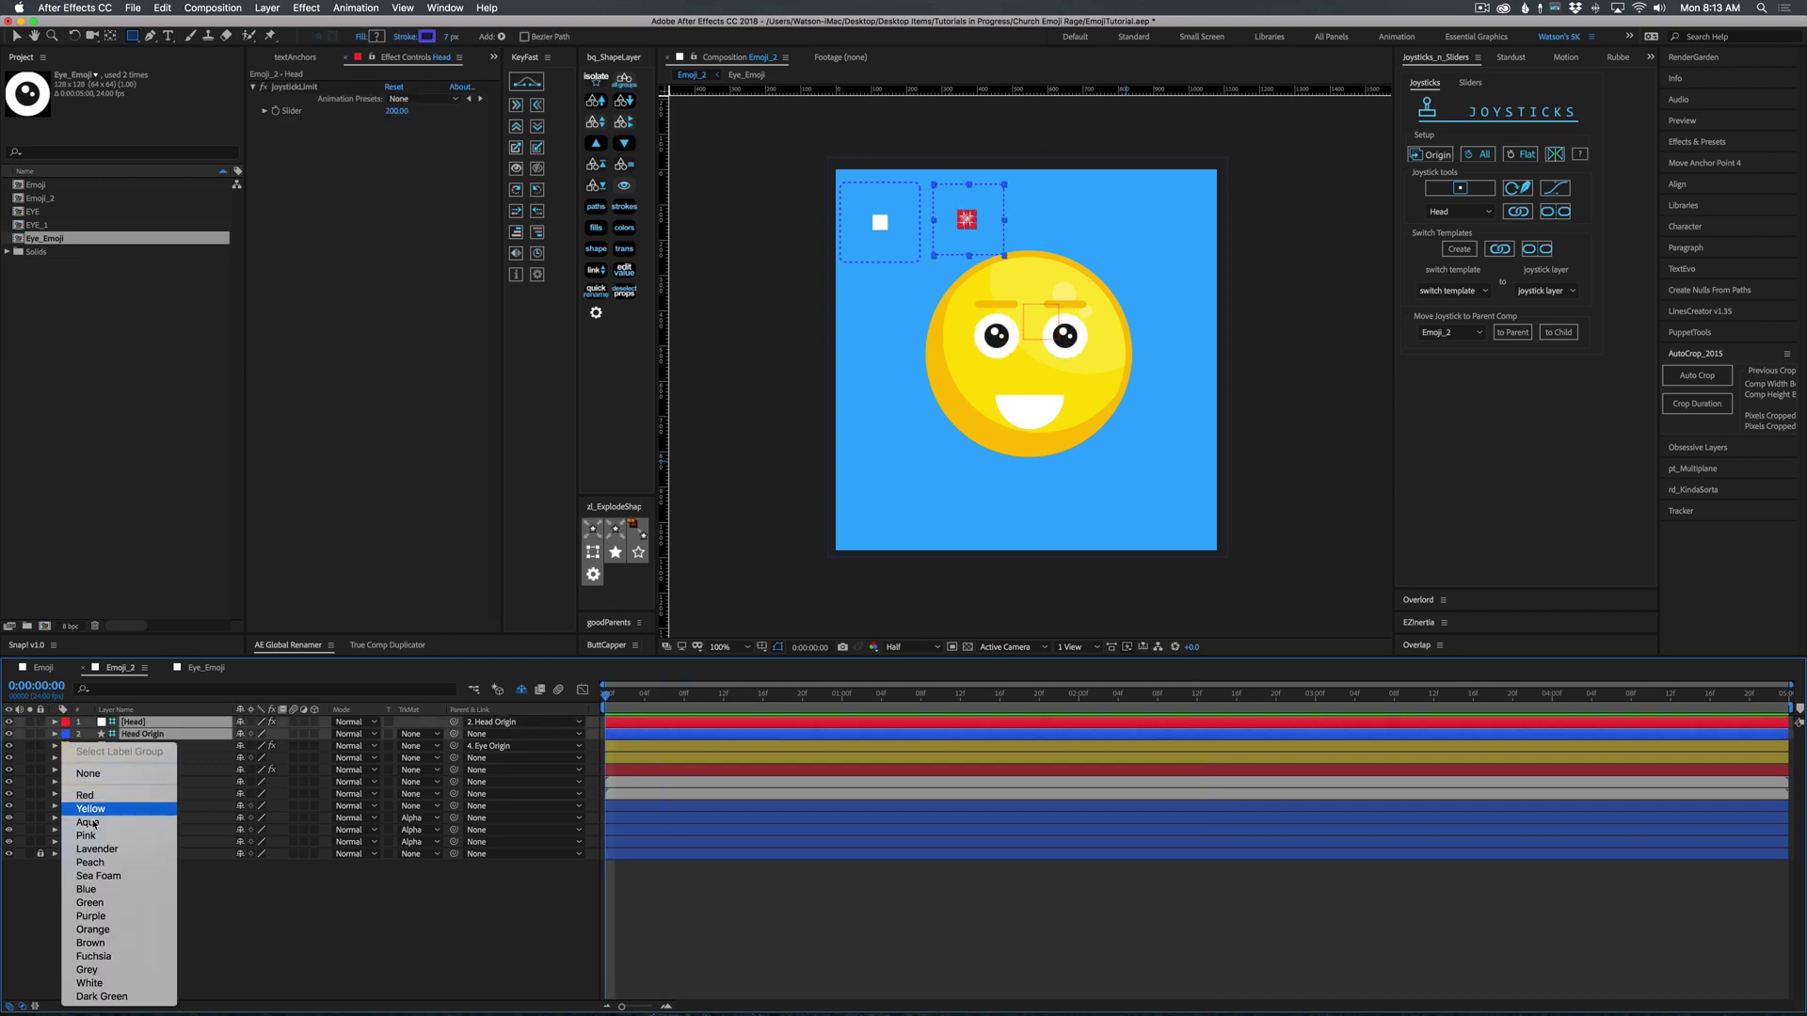
click(93, 848)
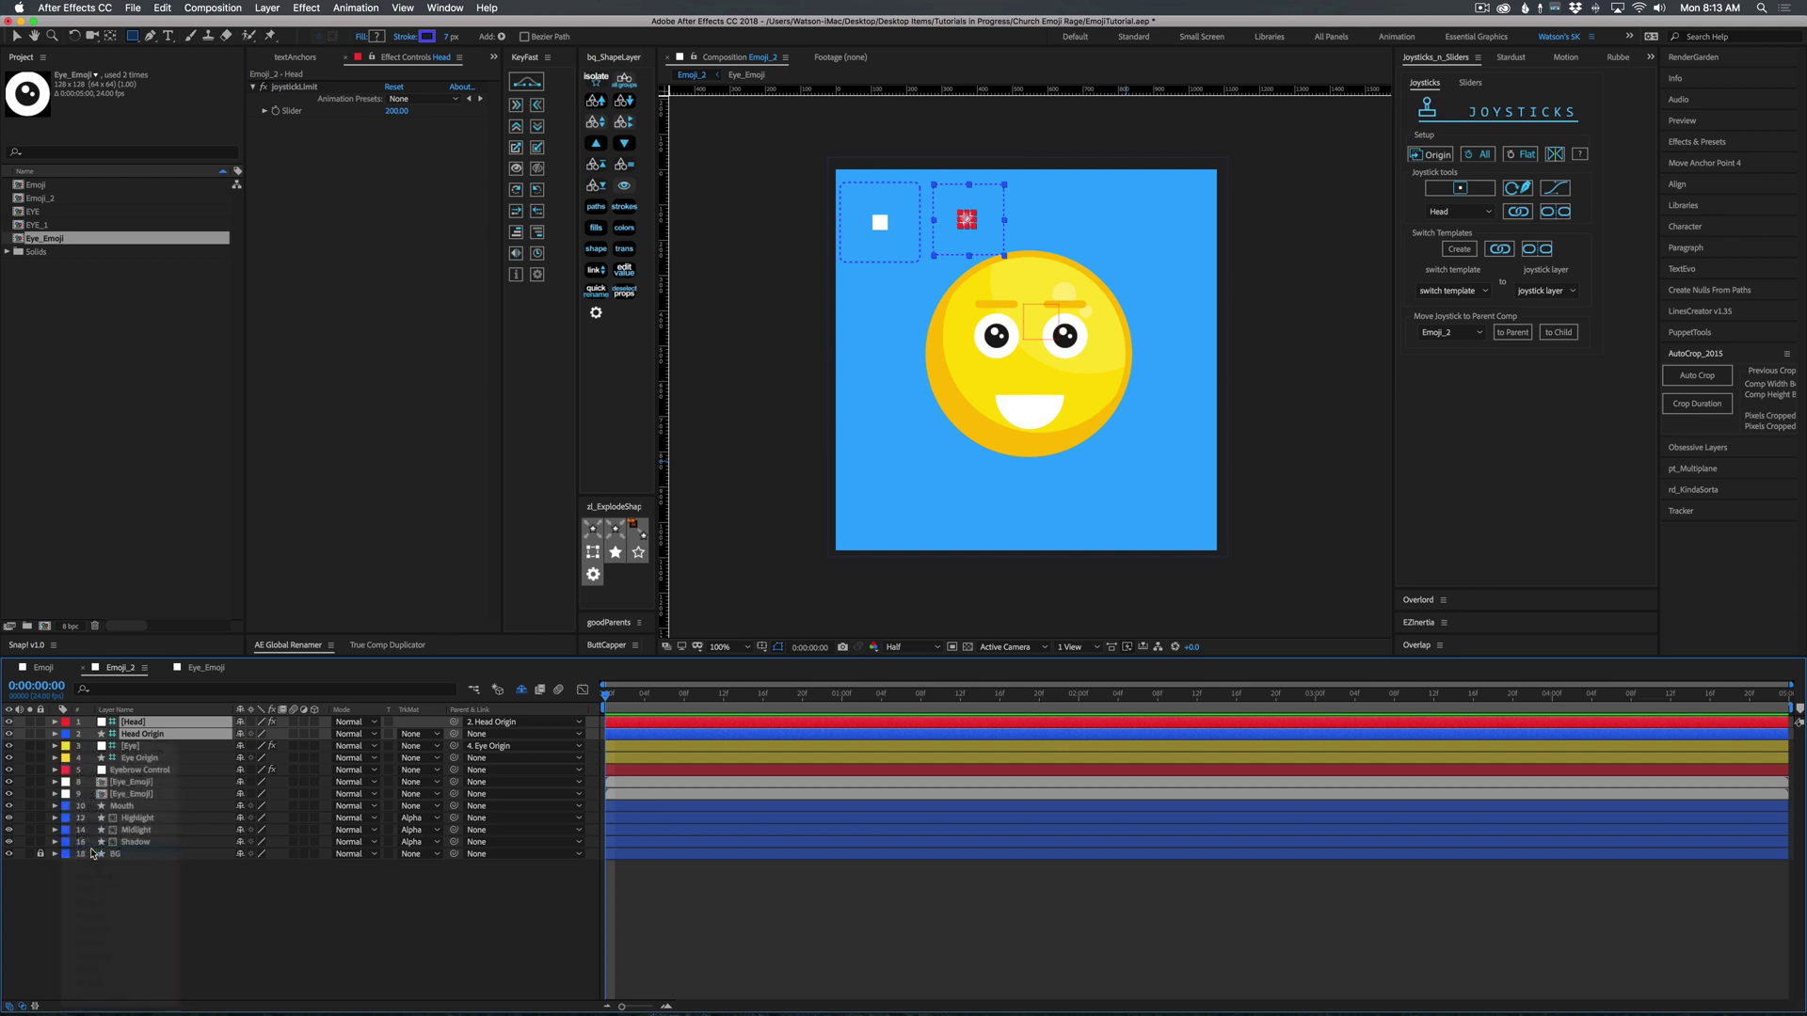
key(F2)
click(141, 734)
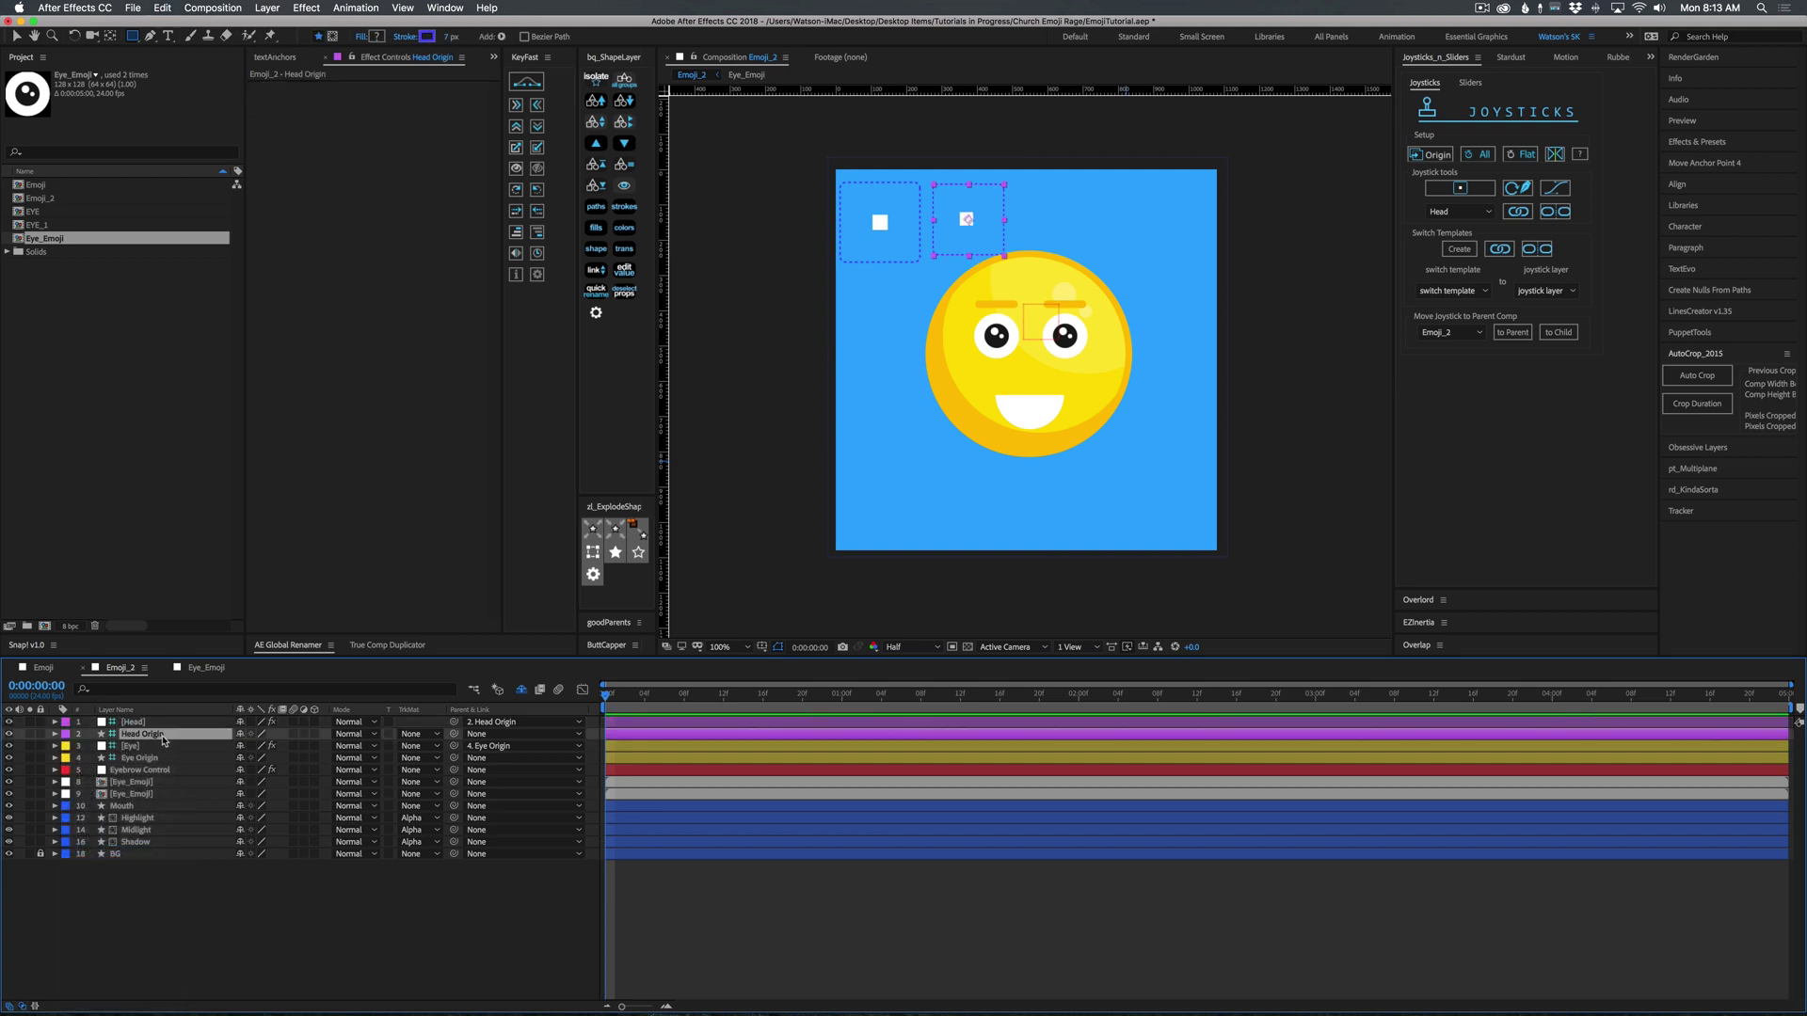
click(146, 722)
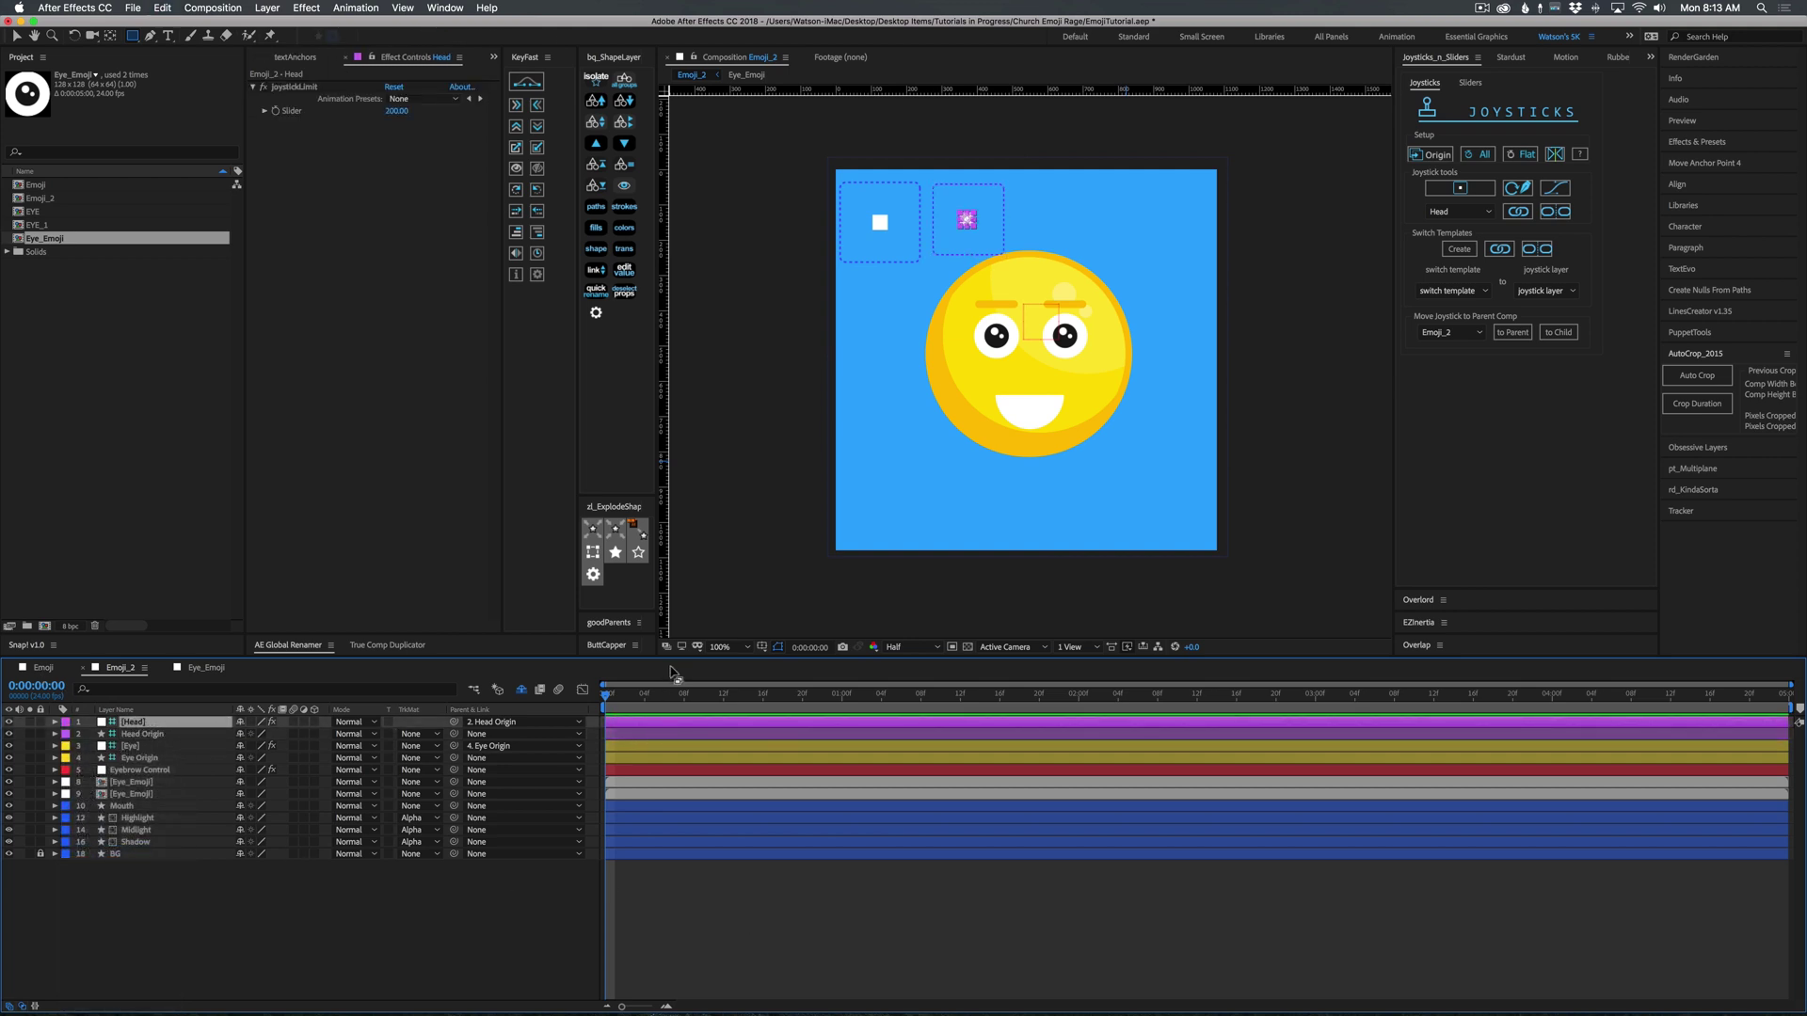
Start keyframing the Head controller's Position at 0:00:00:00 and move it down and to the left, about (-136, 120), at 0:00:00:19.
key(p)
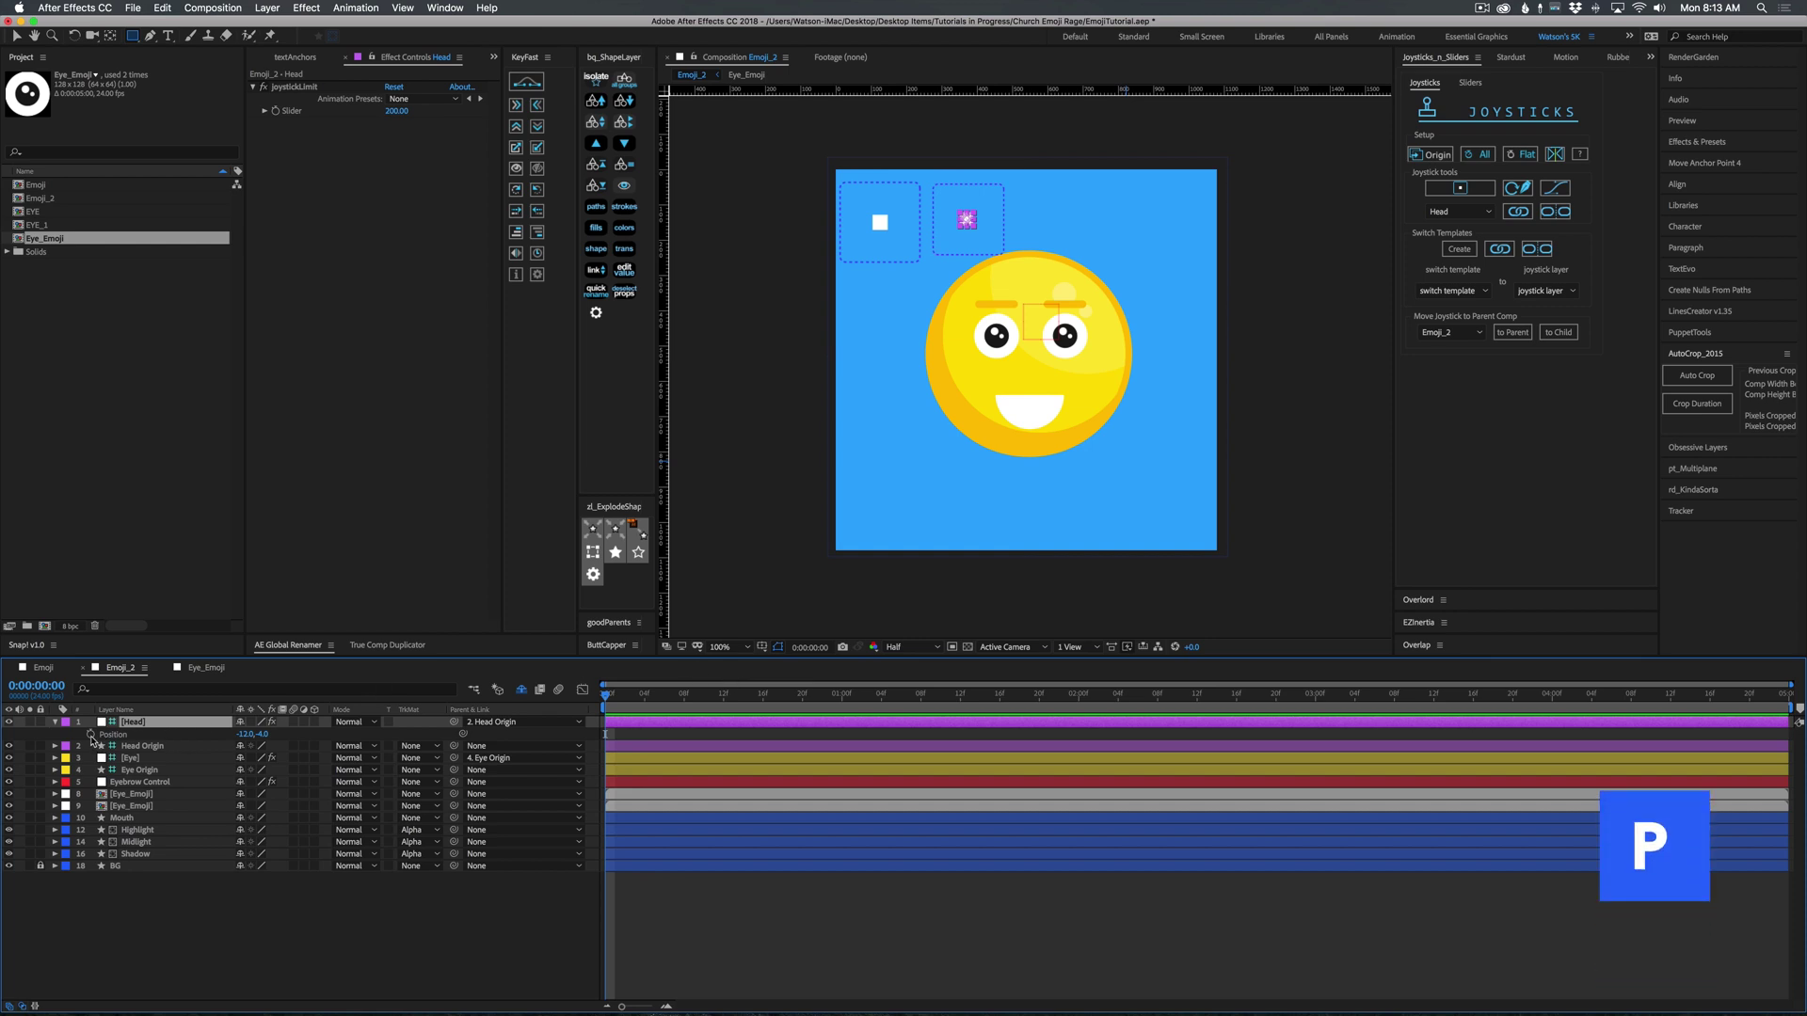
click(91, 734)
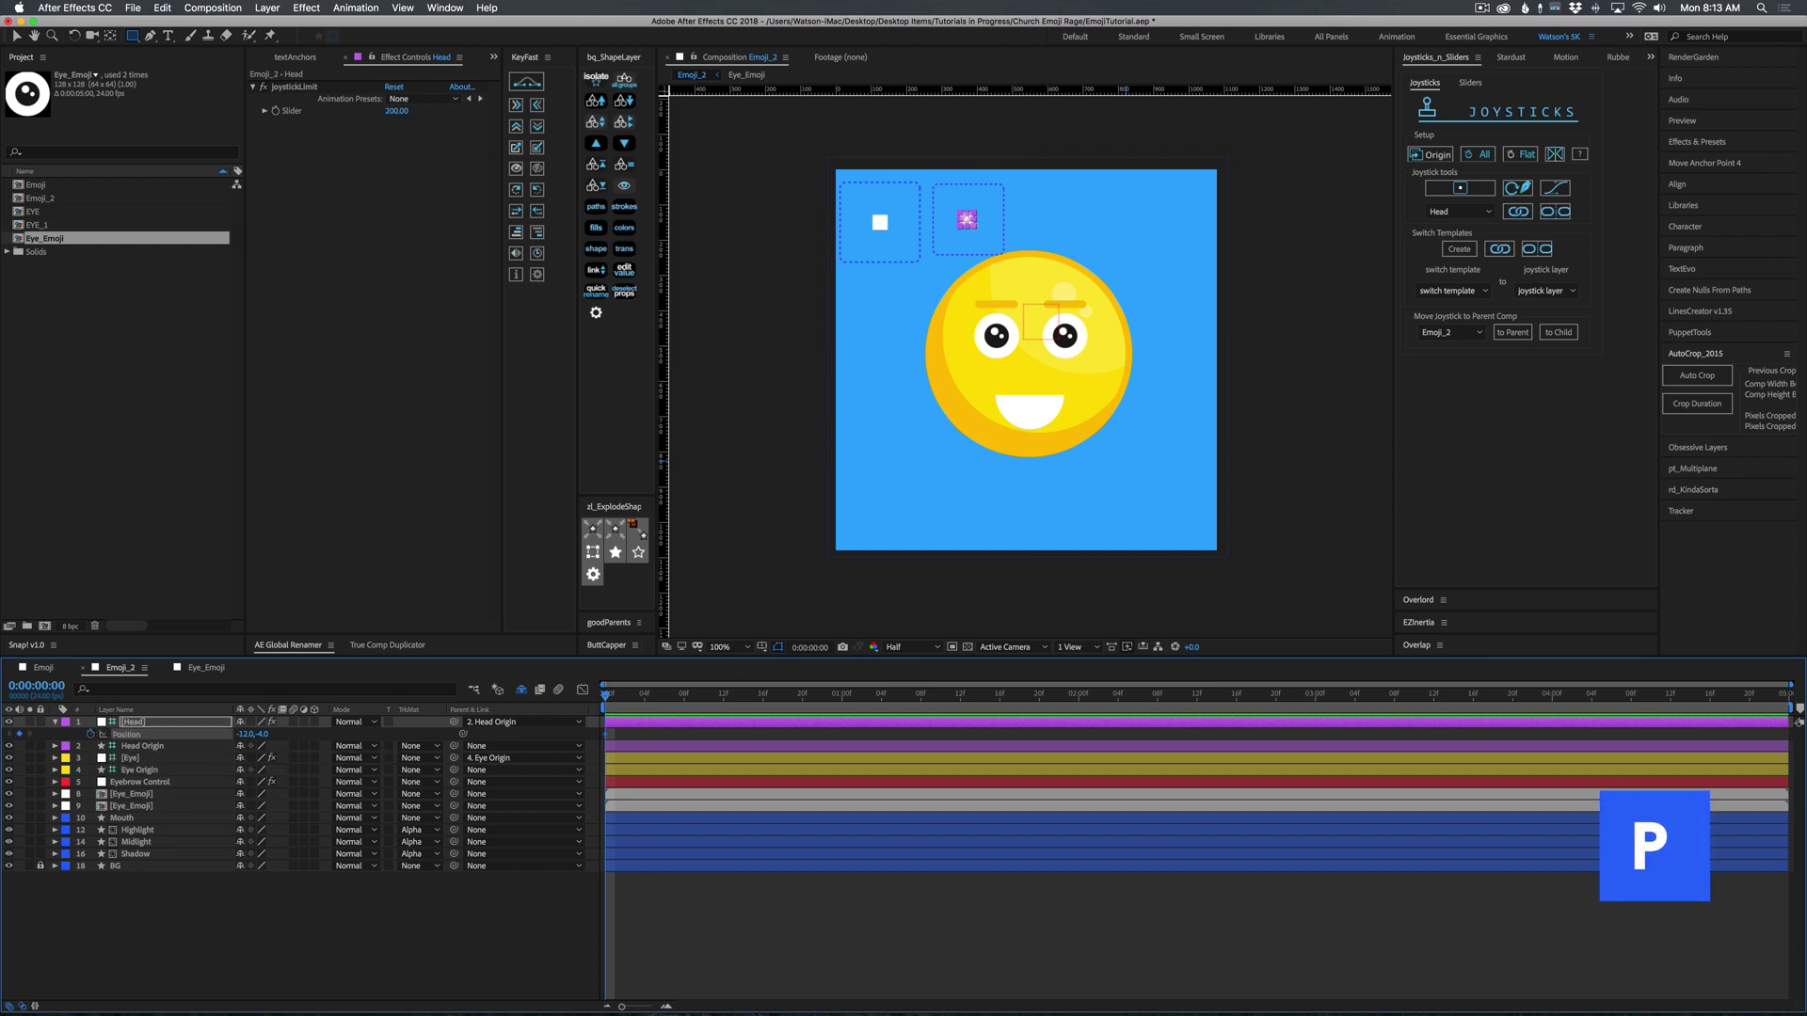
key(v)
drag(631, 698, 793, 706)
drag(966, 222, 944, 241)
Keyframe the Head controller at about (-104, 32), (168, -68) and (124, -12) at 0:00:01:10, 0:00:02:02 and 0:00:02:21.
drag(807, 704, 940, 698)
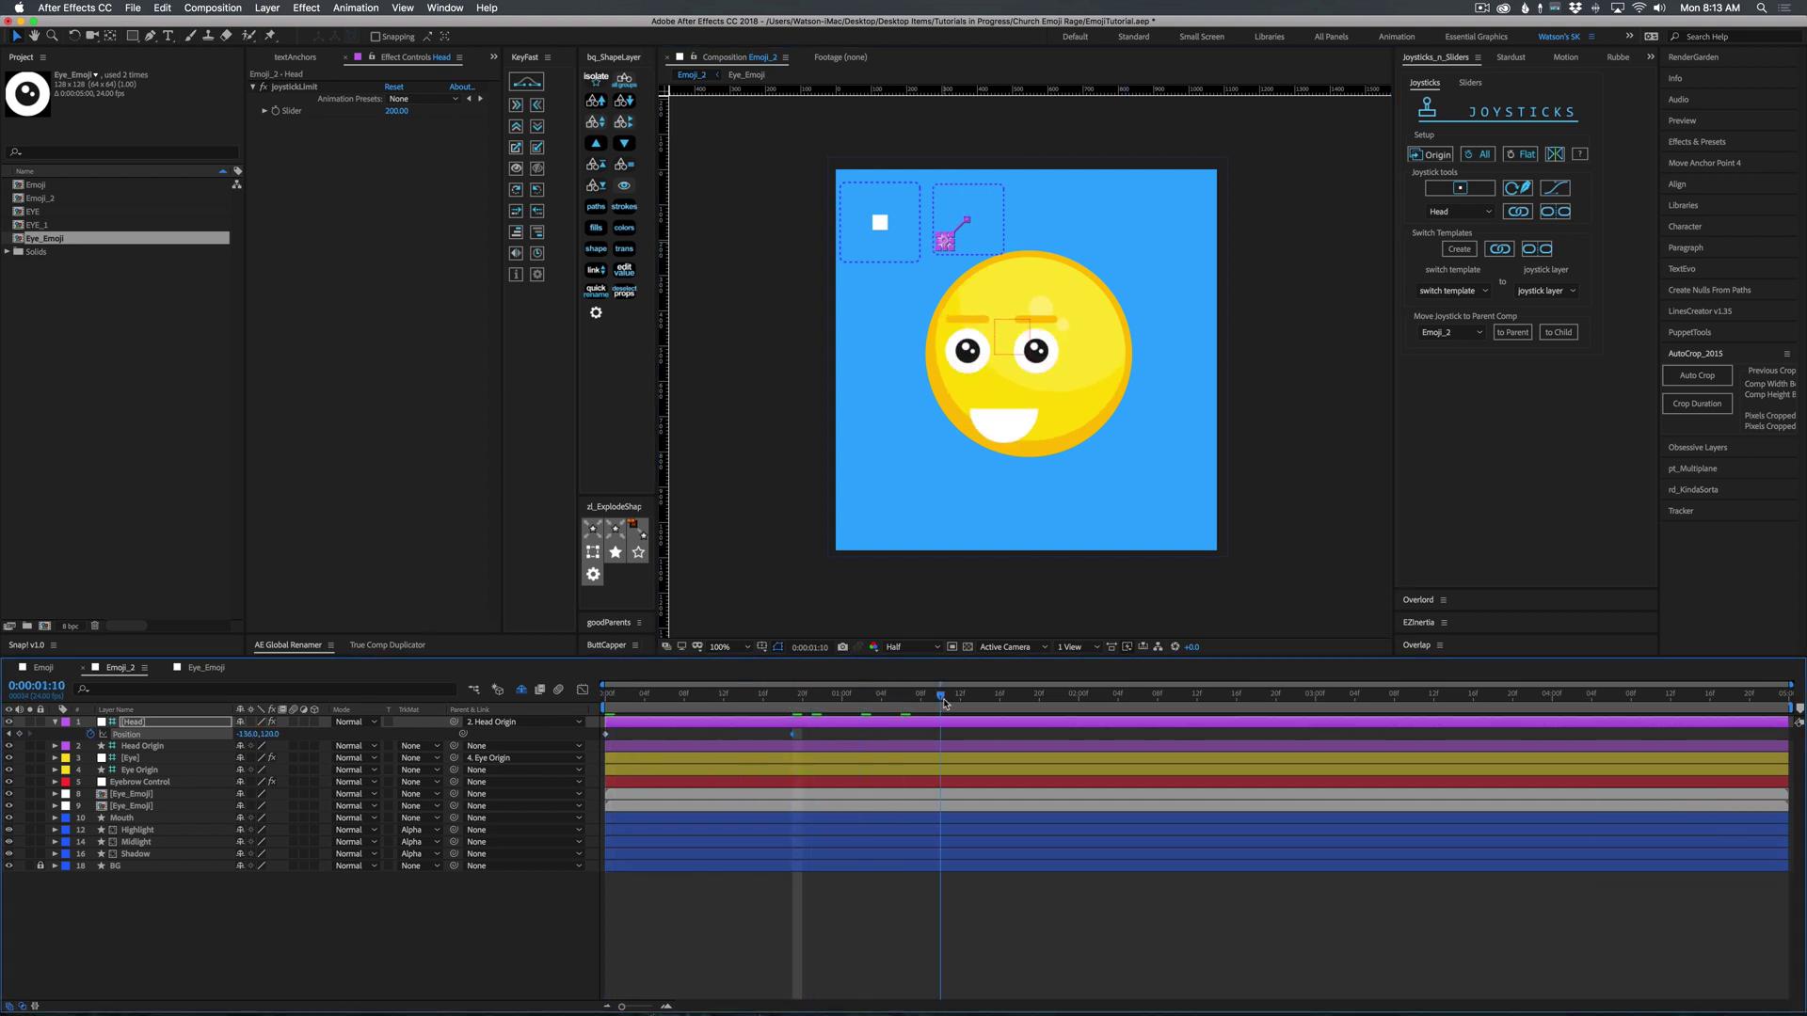
drag(949, 240, 953, 227)
drag(941, 699, 1098, 698)
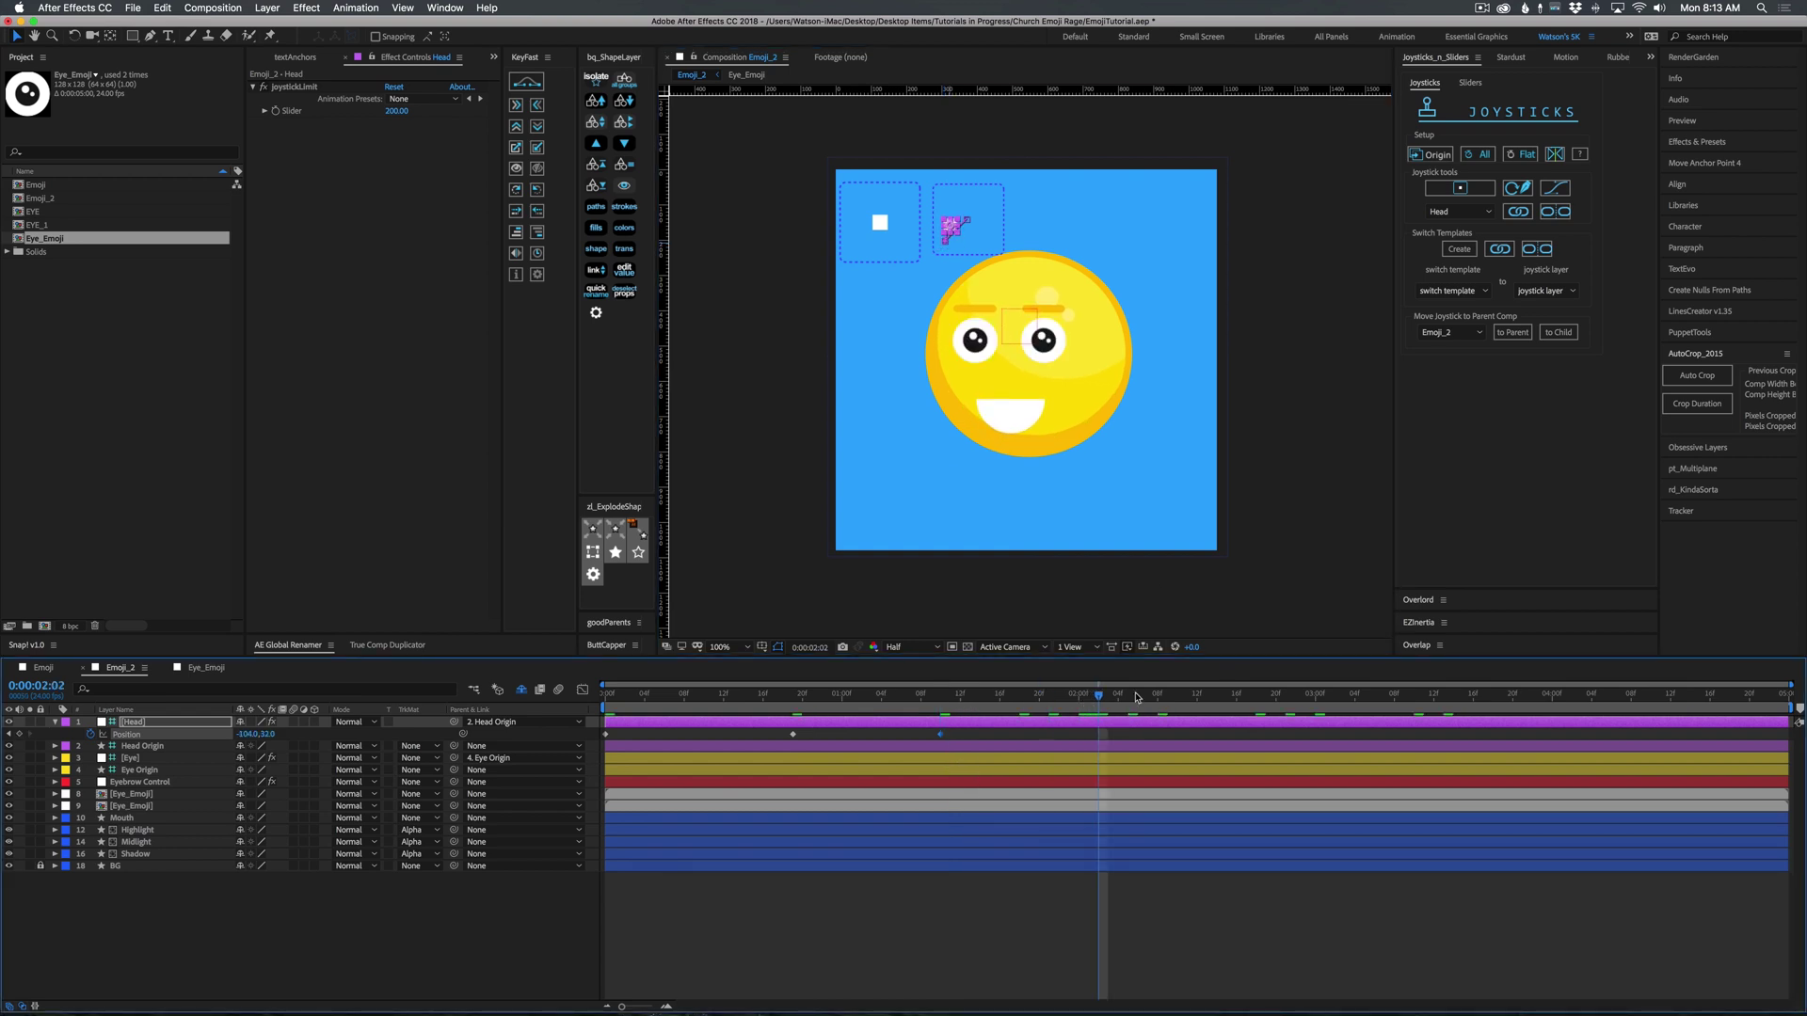
drag(951, 228, 998, 208)
drag(1104, 701, 1285, 698)
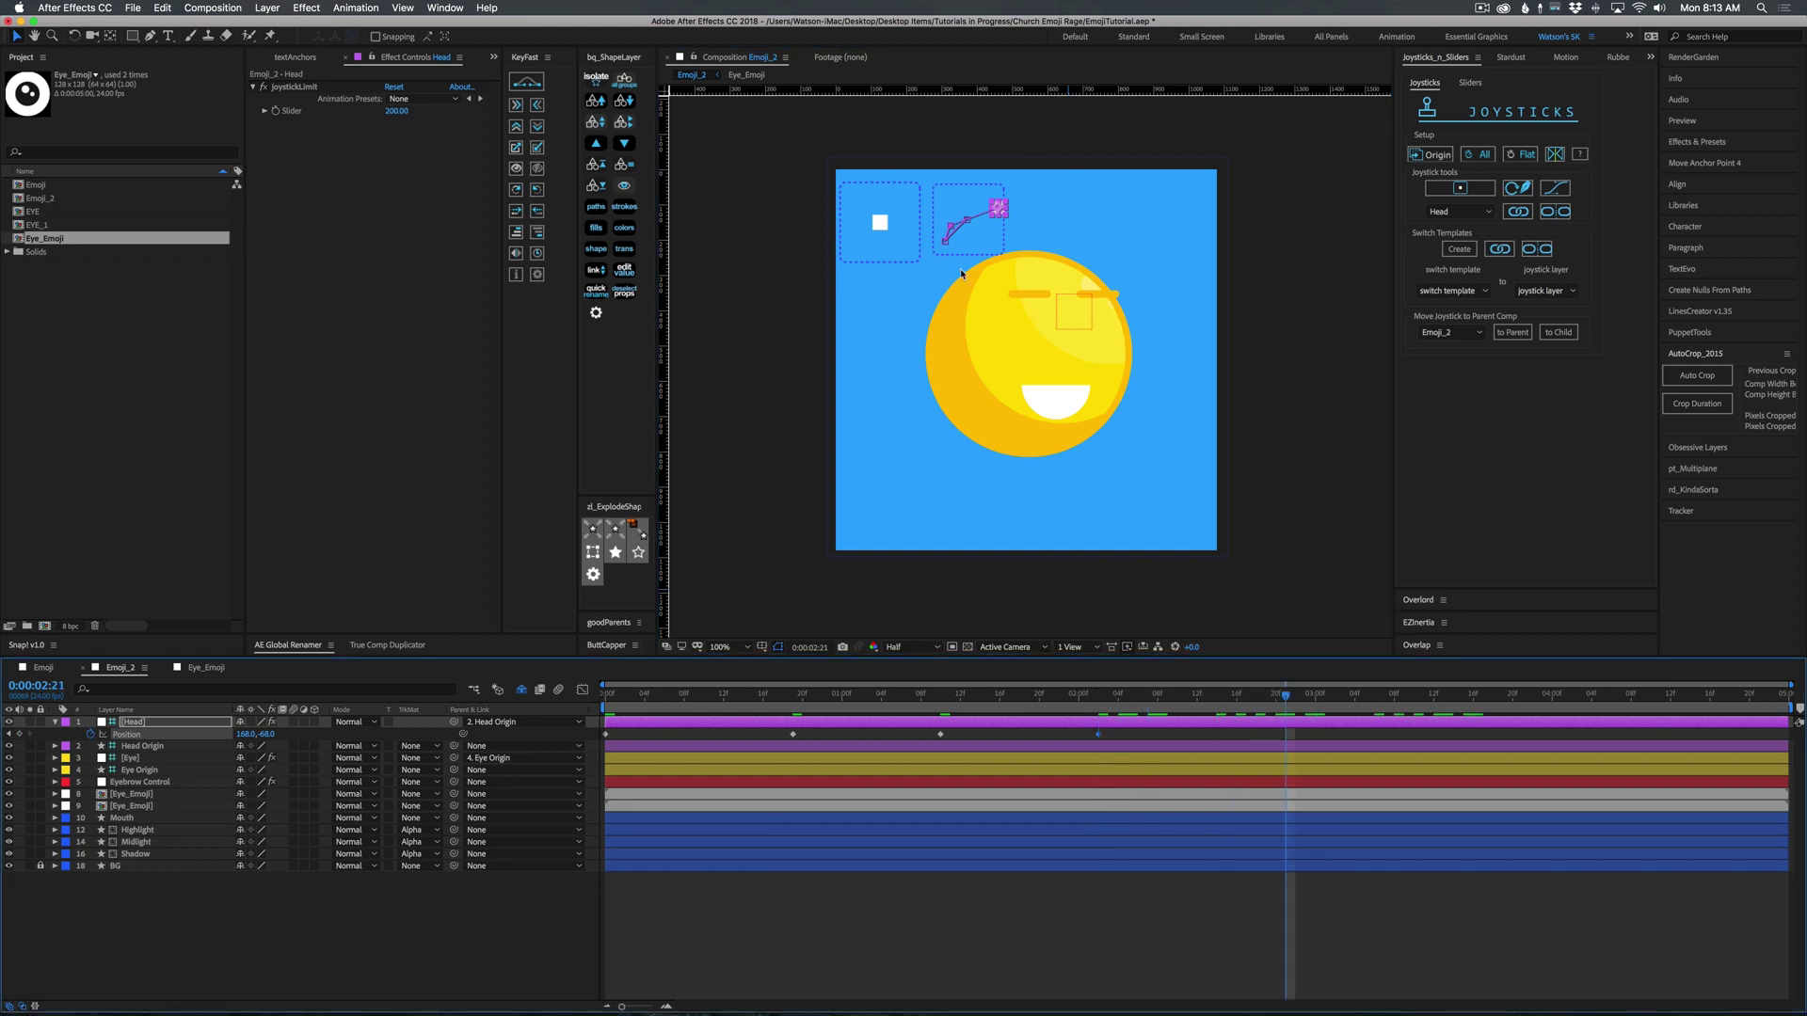
drag(998, 209, 986, 229)
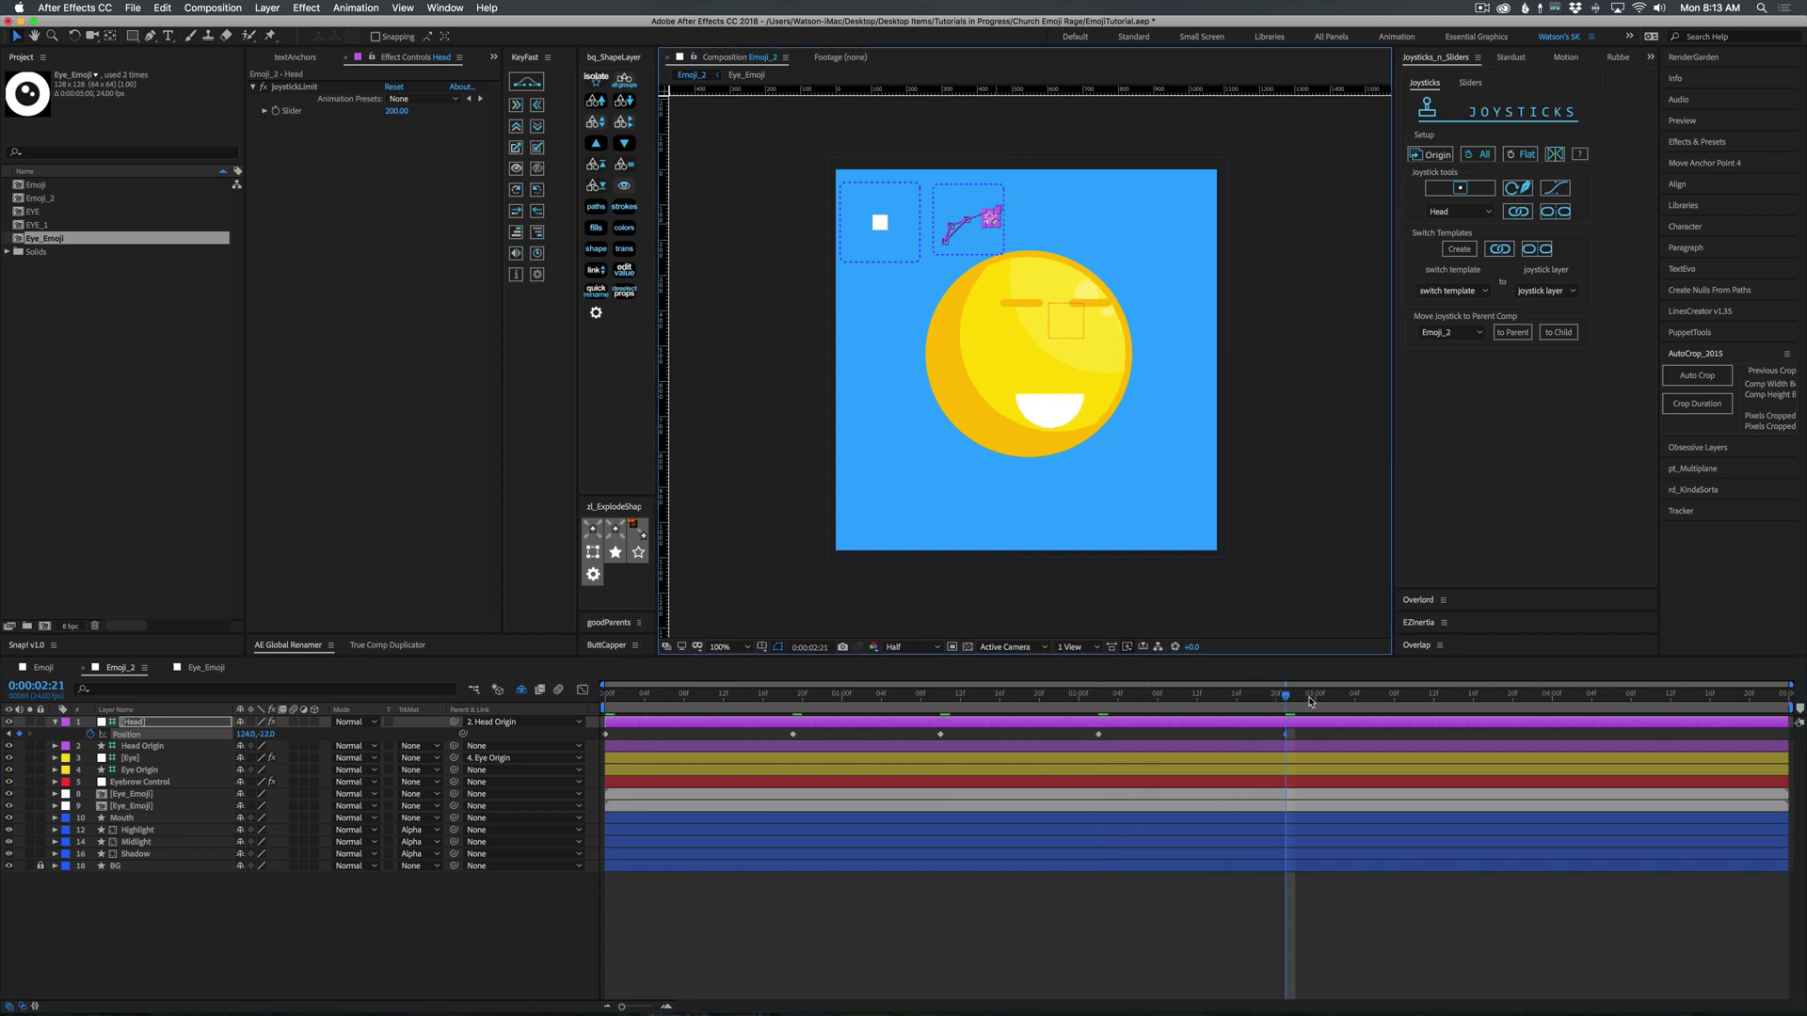
Move the Head controller to about (-88, -124) at 0:00:03:16 and (52, 52) at 0:00:04:06.
drag(1311, 700, 1473, 698)
drag(988, 221, 951, 203)
drag(1474, 696, 1611, 699)
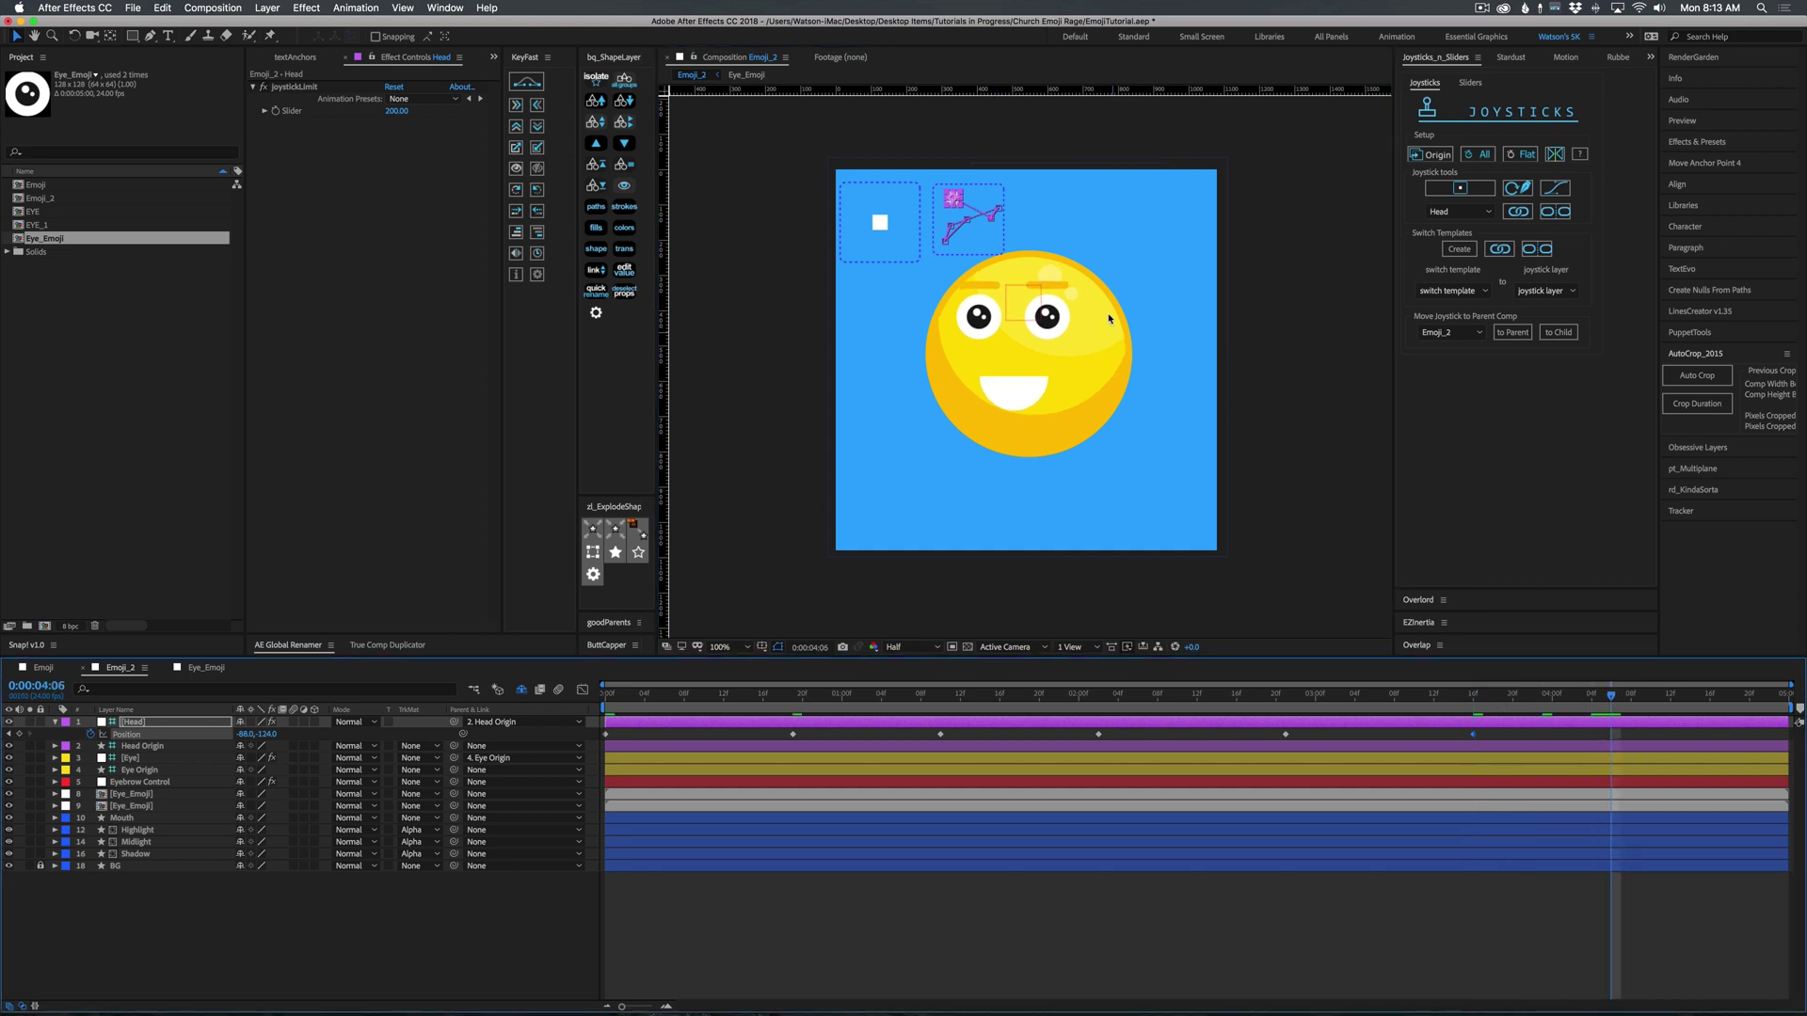
drag(958, 216, 950, 272)
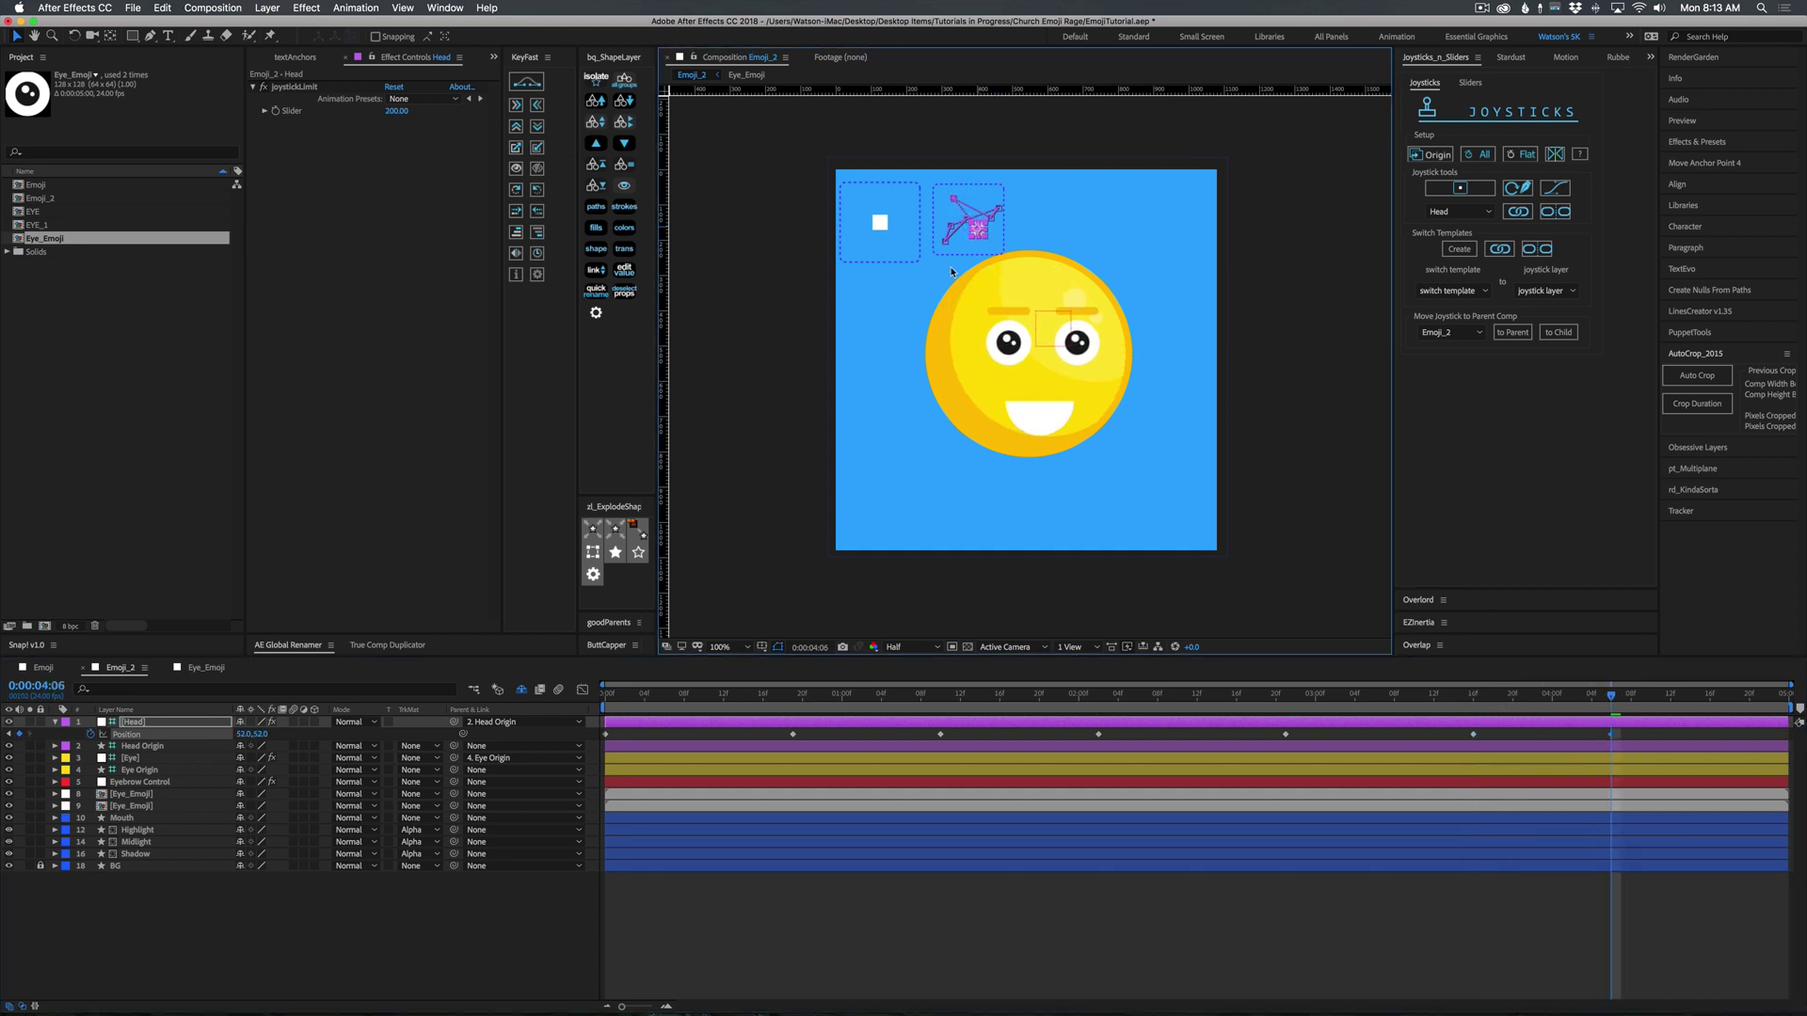
Copy the Head layer's first Position keyframe and paste it at 0:00:04:23.
click(605, 735)
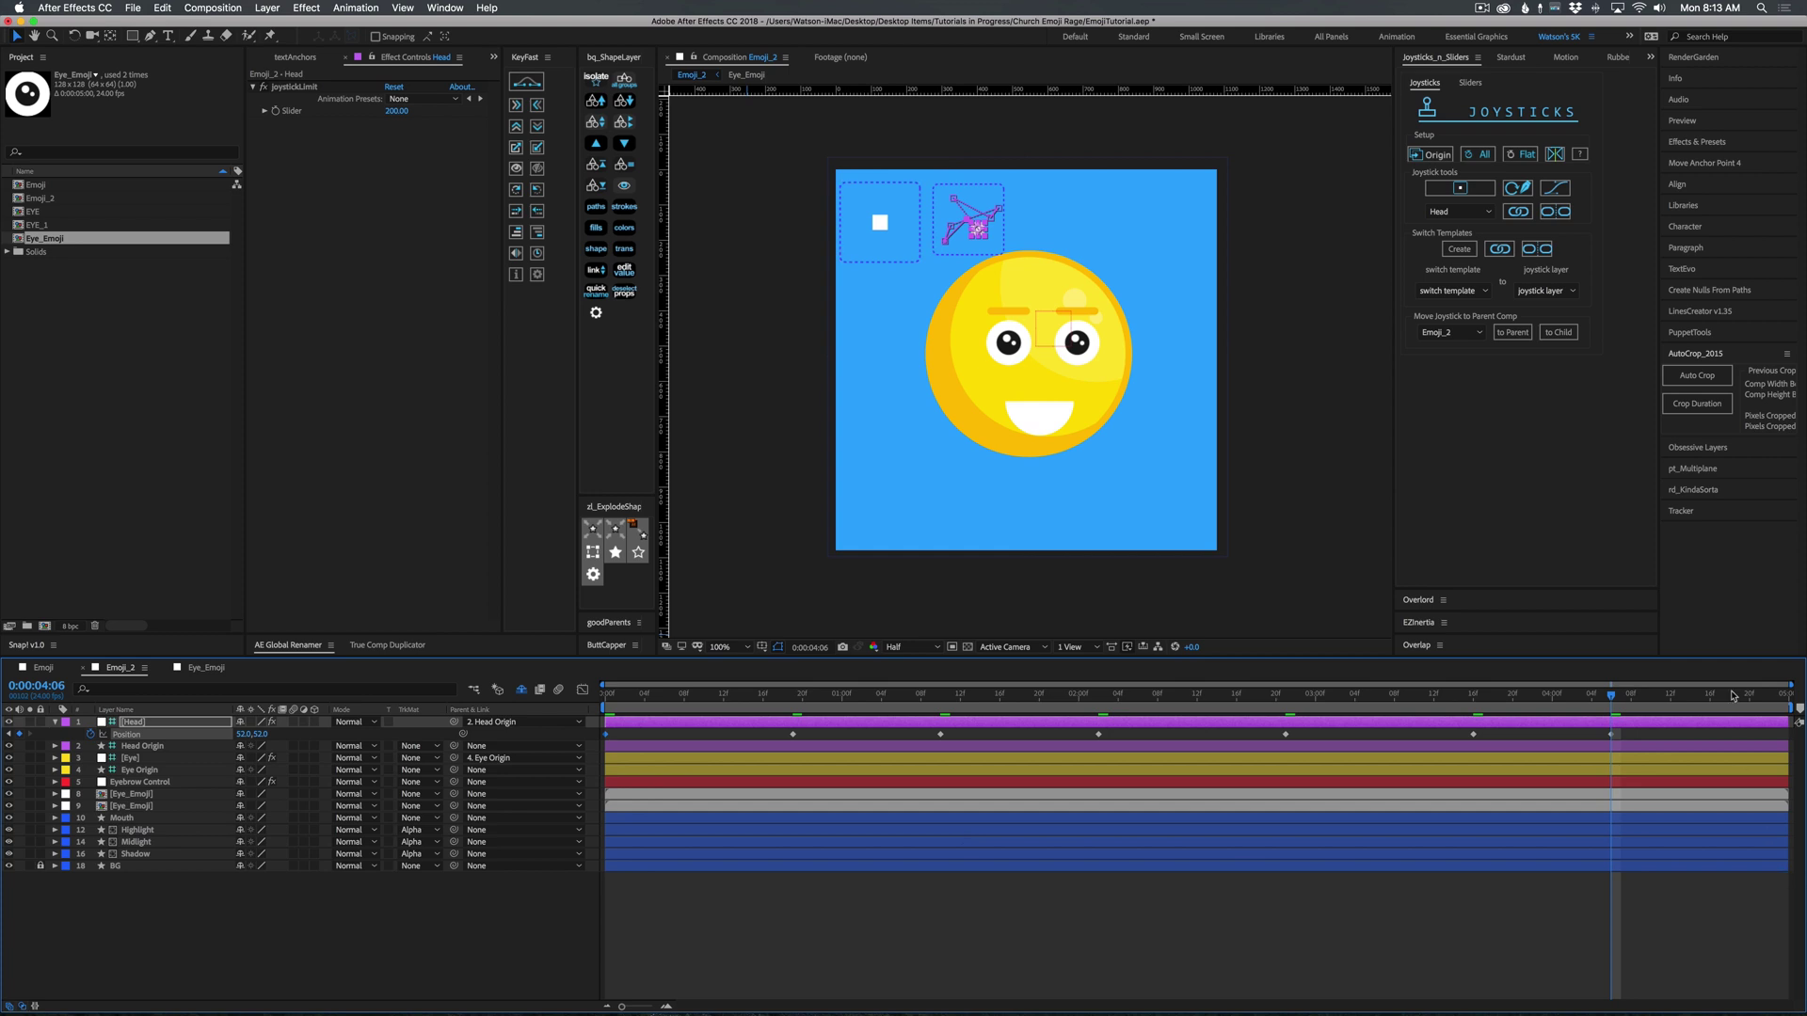
drag(1720, 696, 1778, 701)
key(ctrl+v)
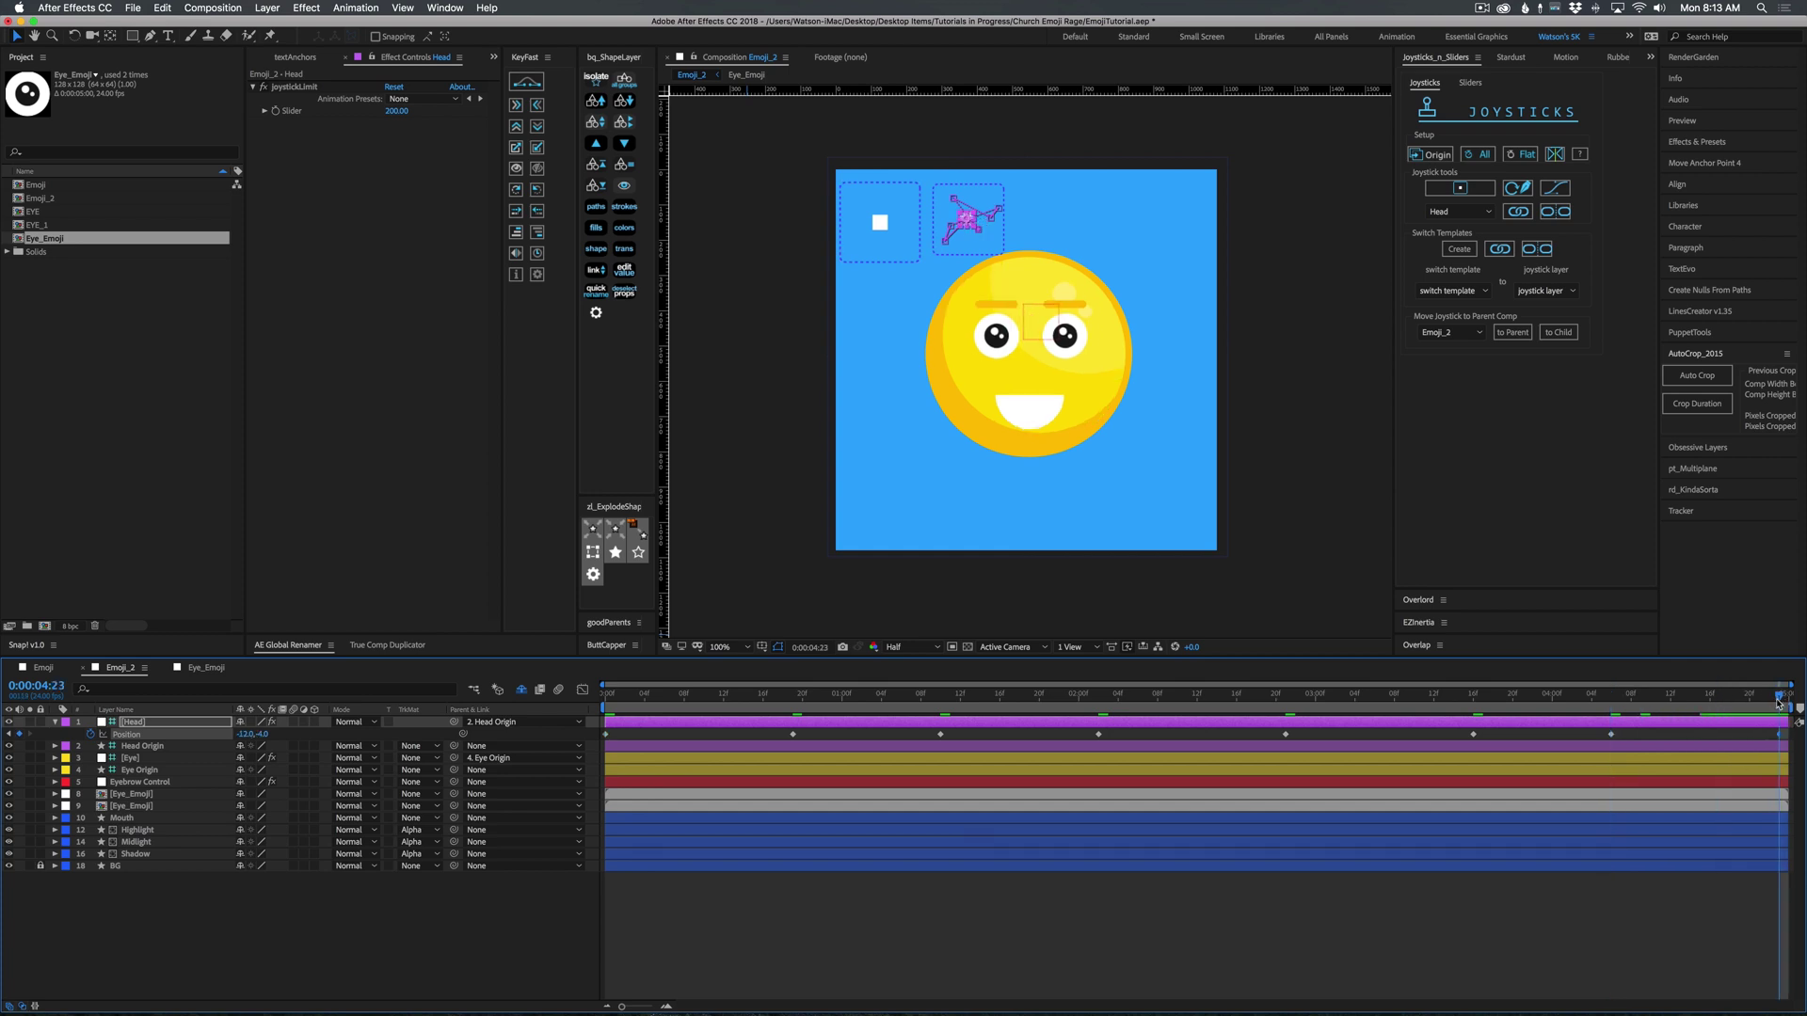
Apply Easy Ease to all Head Position keyframes and set the Motion panel's combined ease speed to 79.
key(Home)
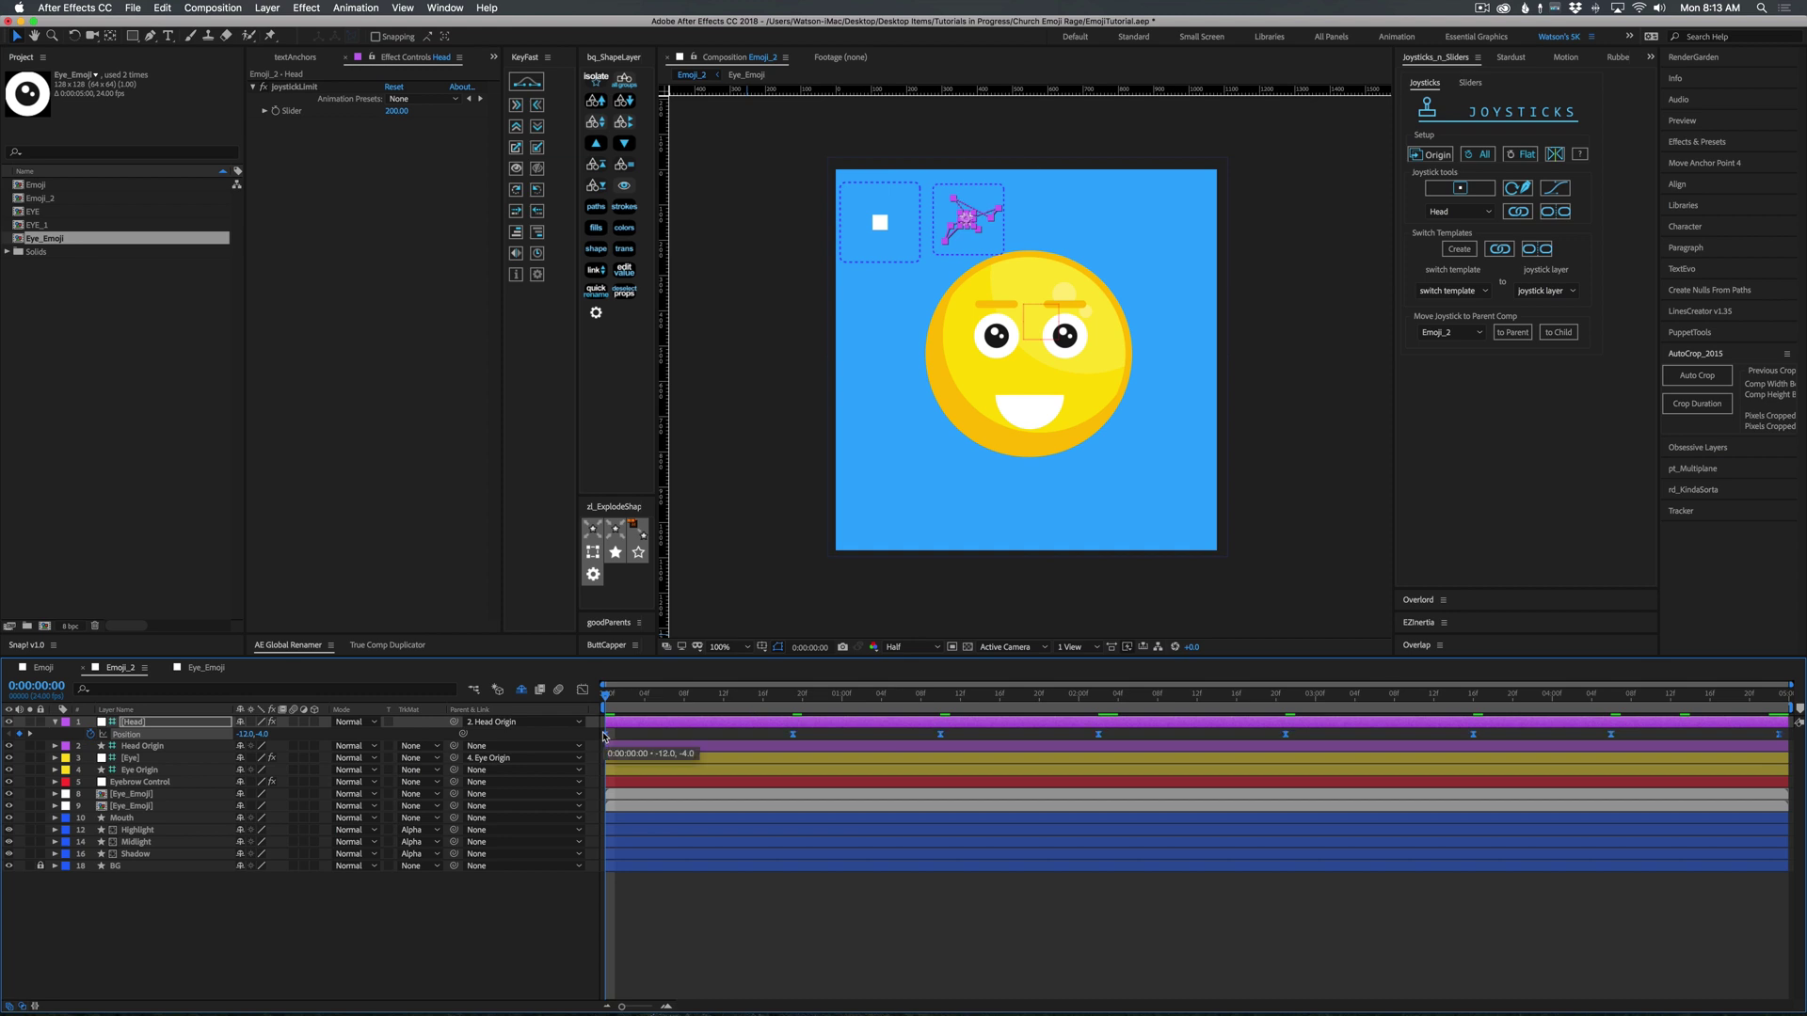
click(1564, 58)
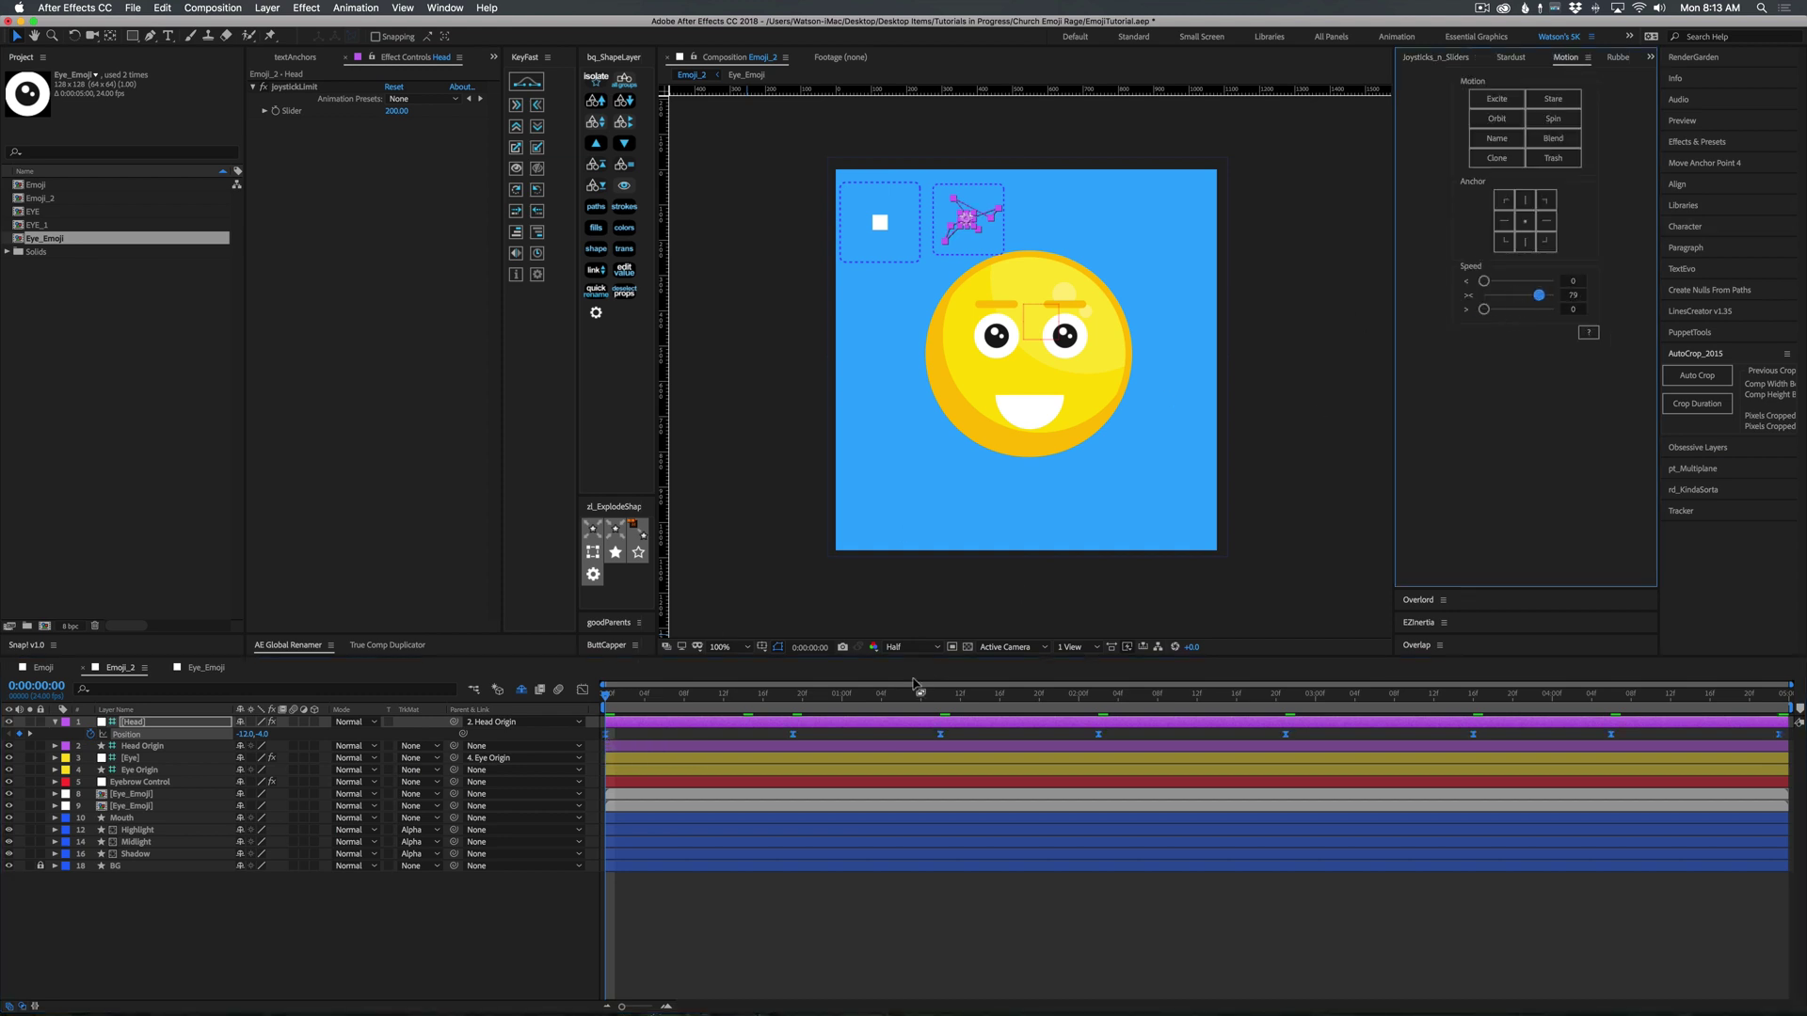
drag(915, 694, 604, 696)
Inspect the Head Position curves in the Graph Editor and preview the head animation.
click(584, 692)
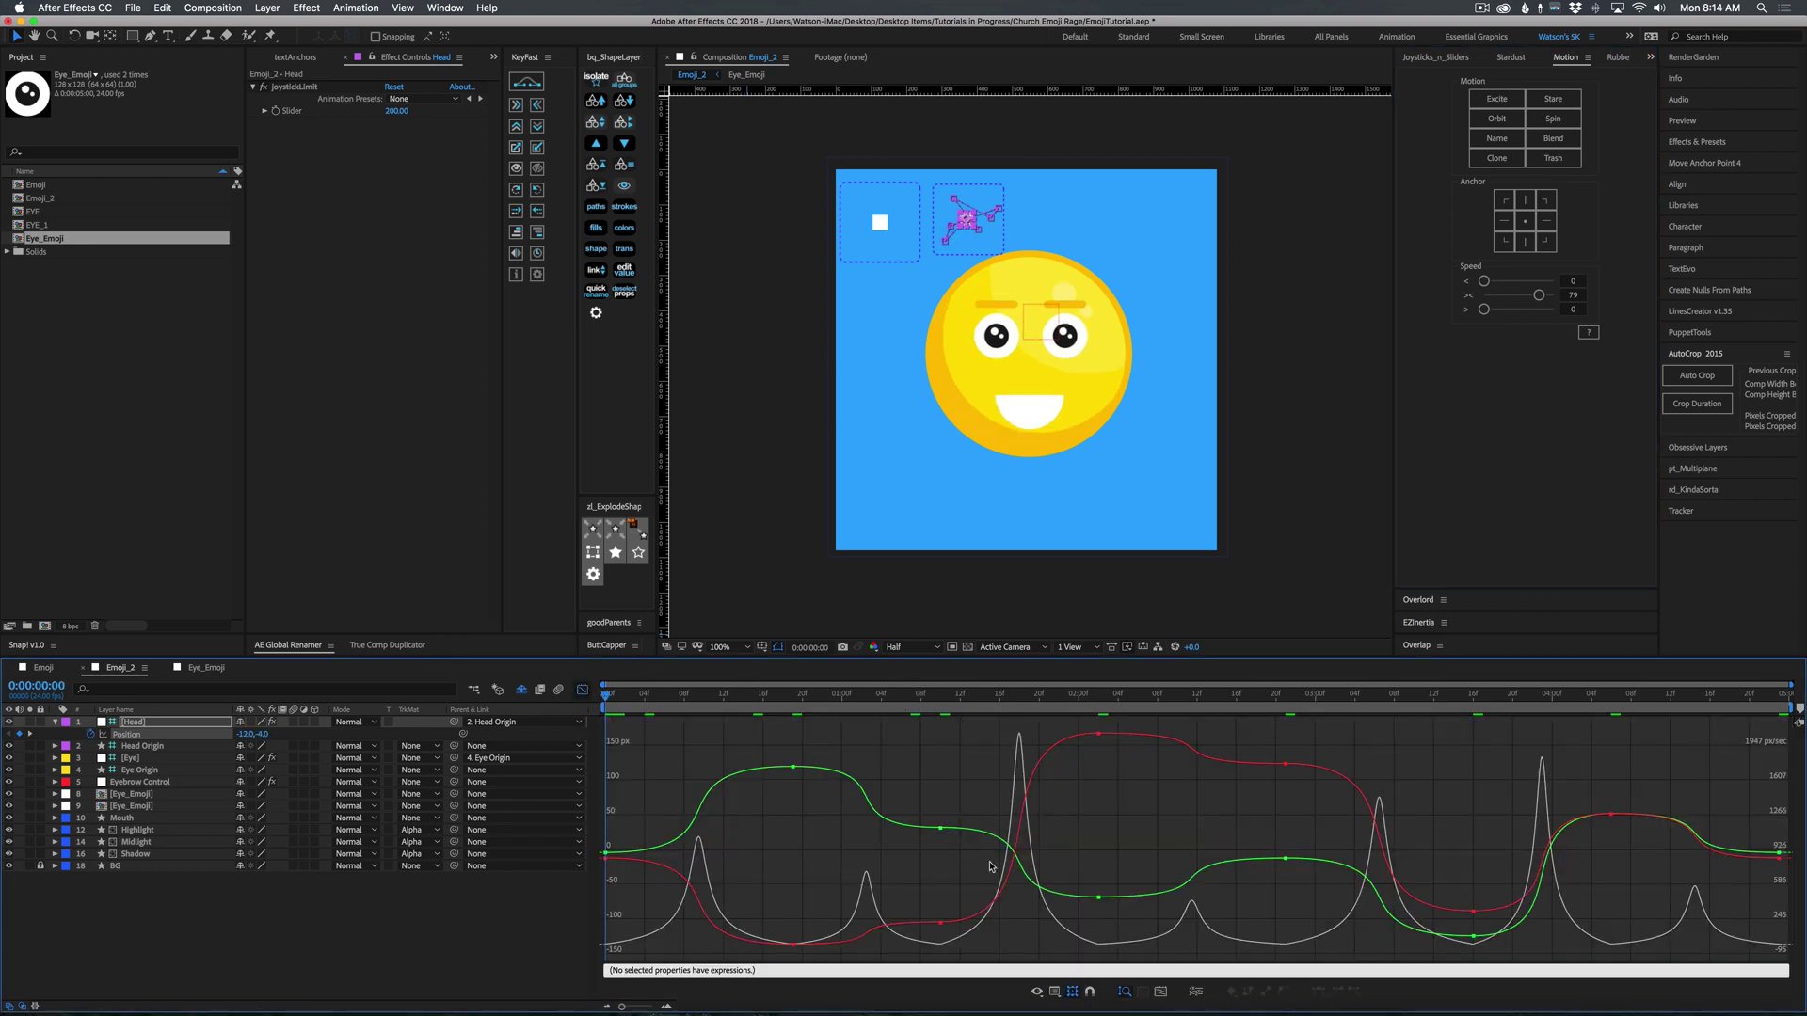
click(584, 692)
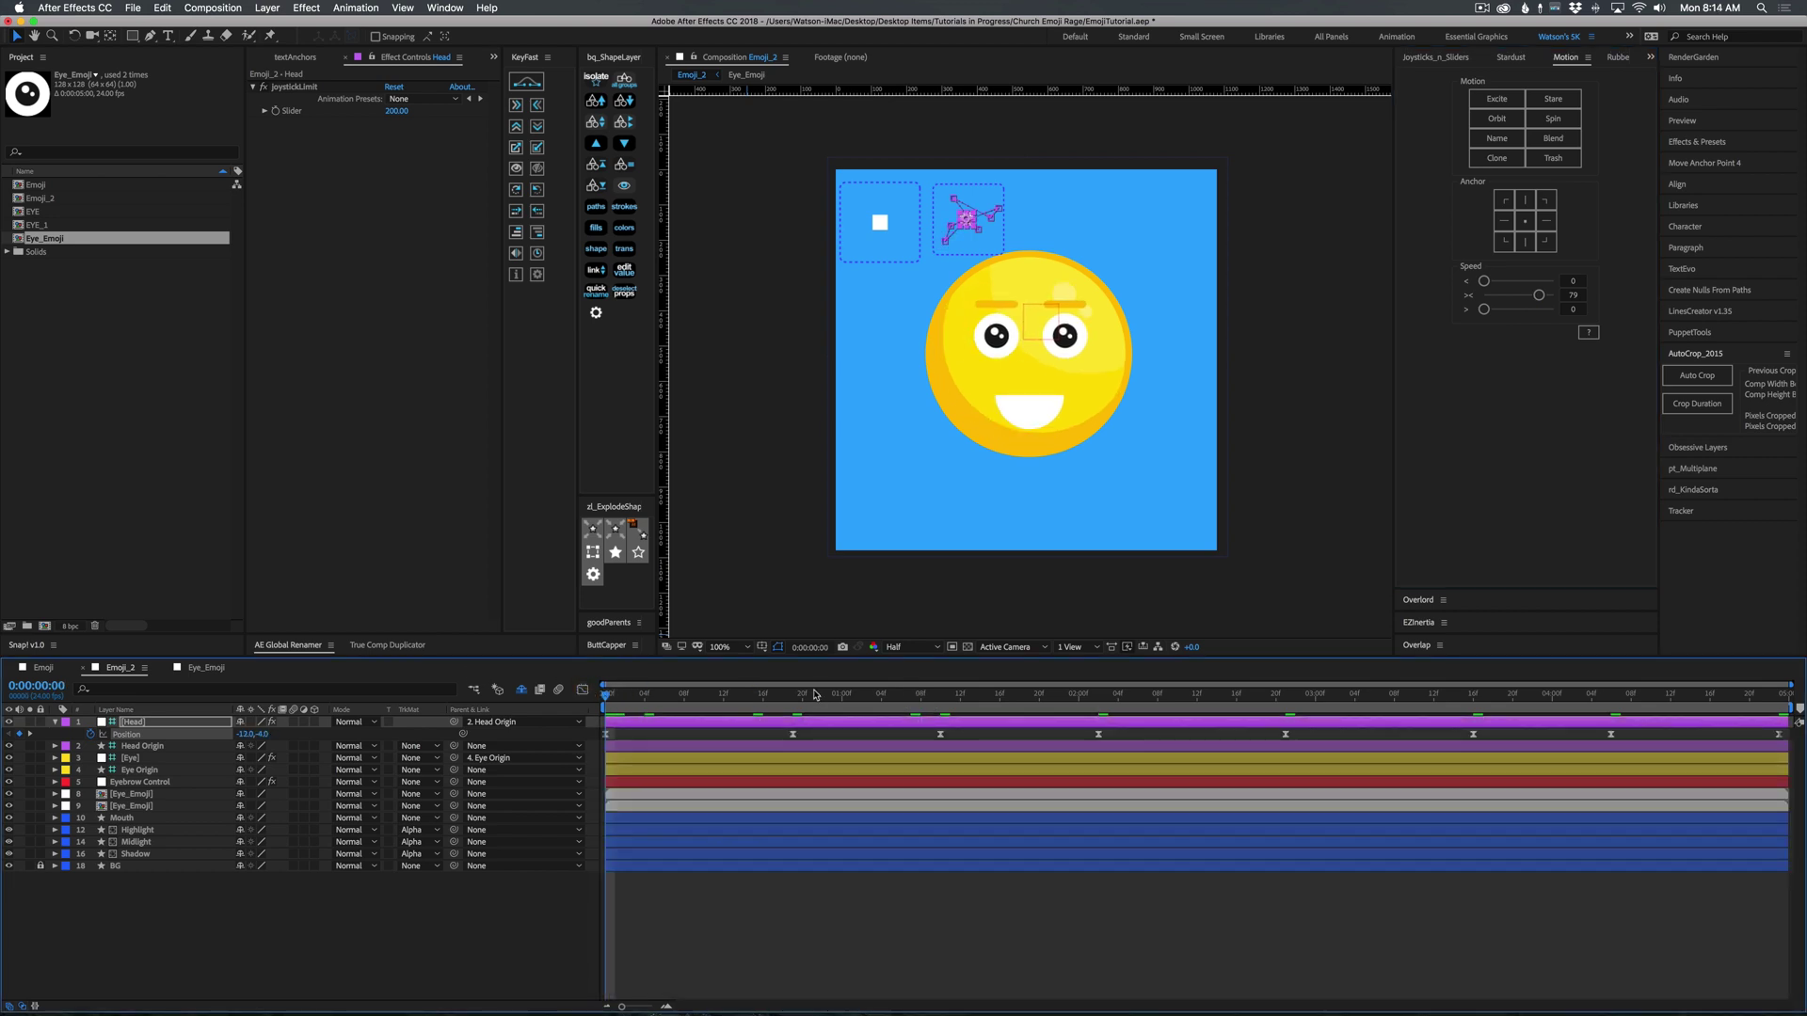
key(space)
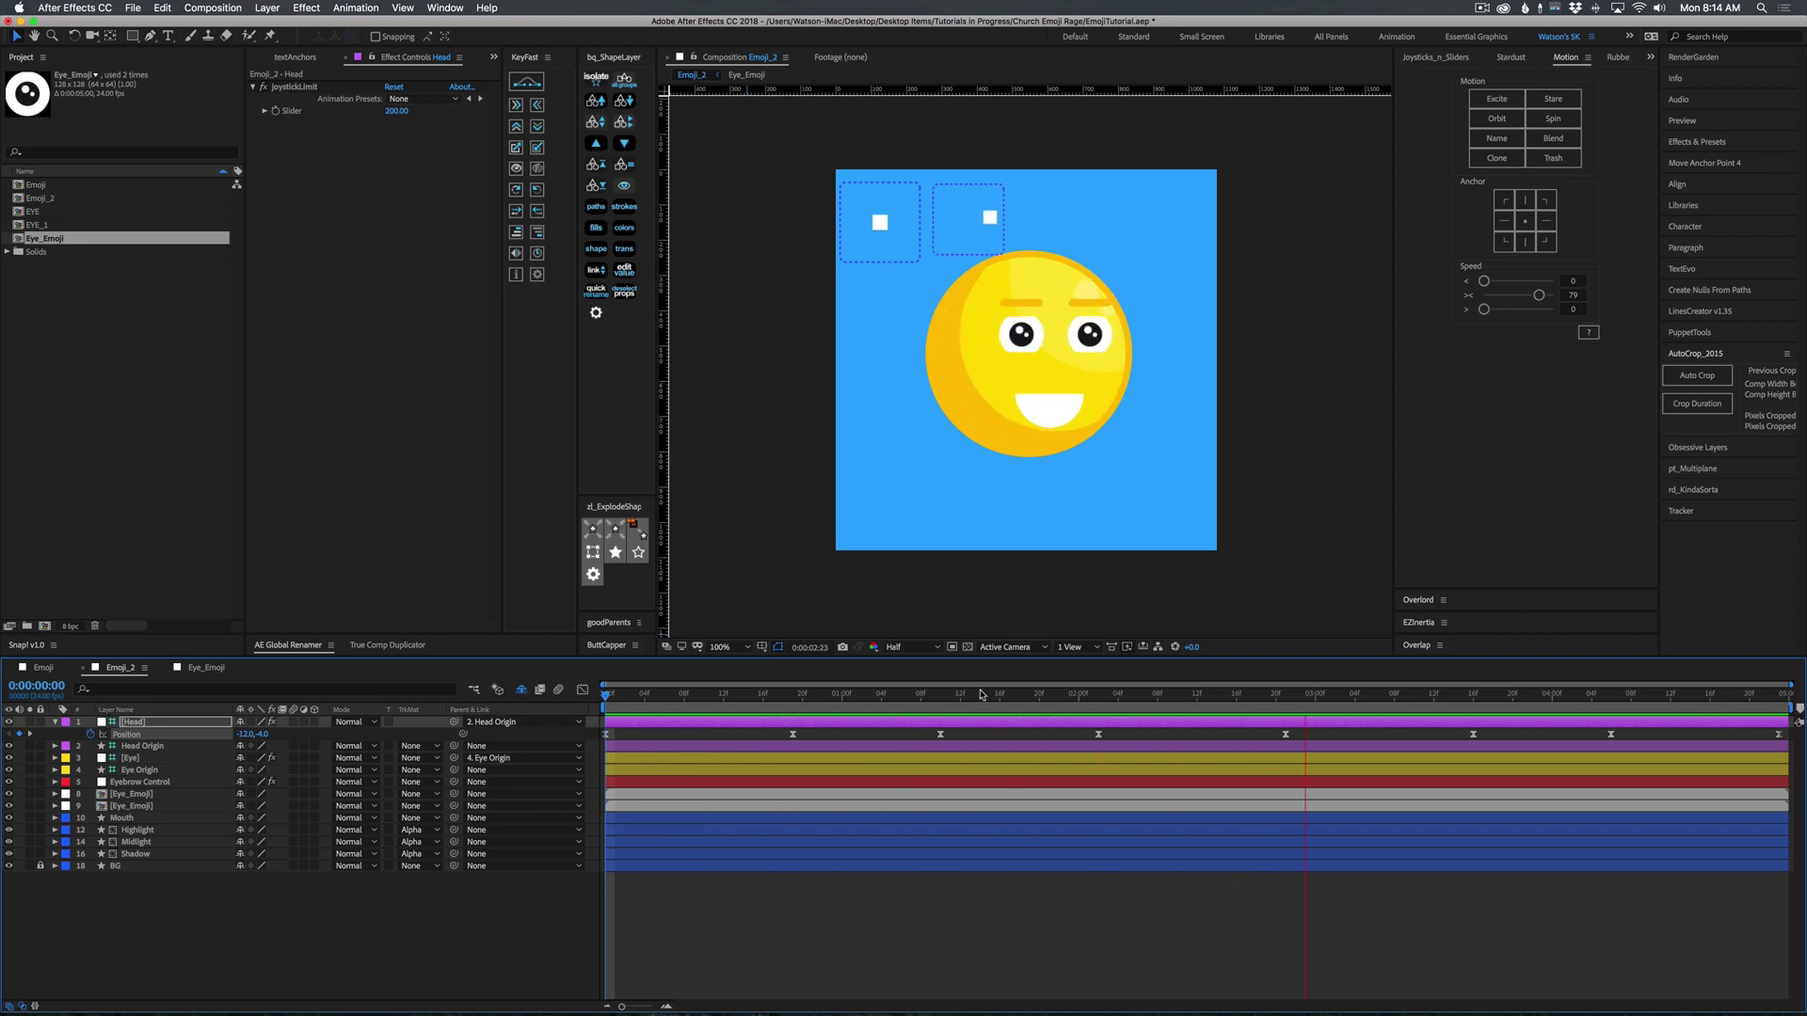
Start keyframing the Eye controller's Position at 0:00:00:00 and move it up and to the right, about (103, -85), at 0:00:00:14.
click(646, 746)
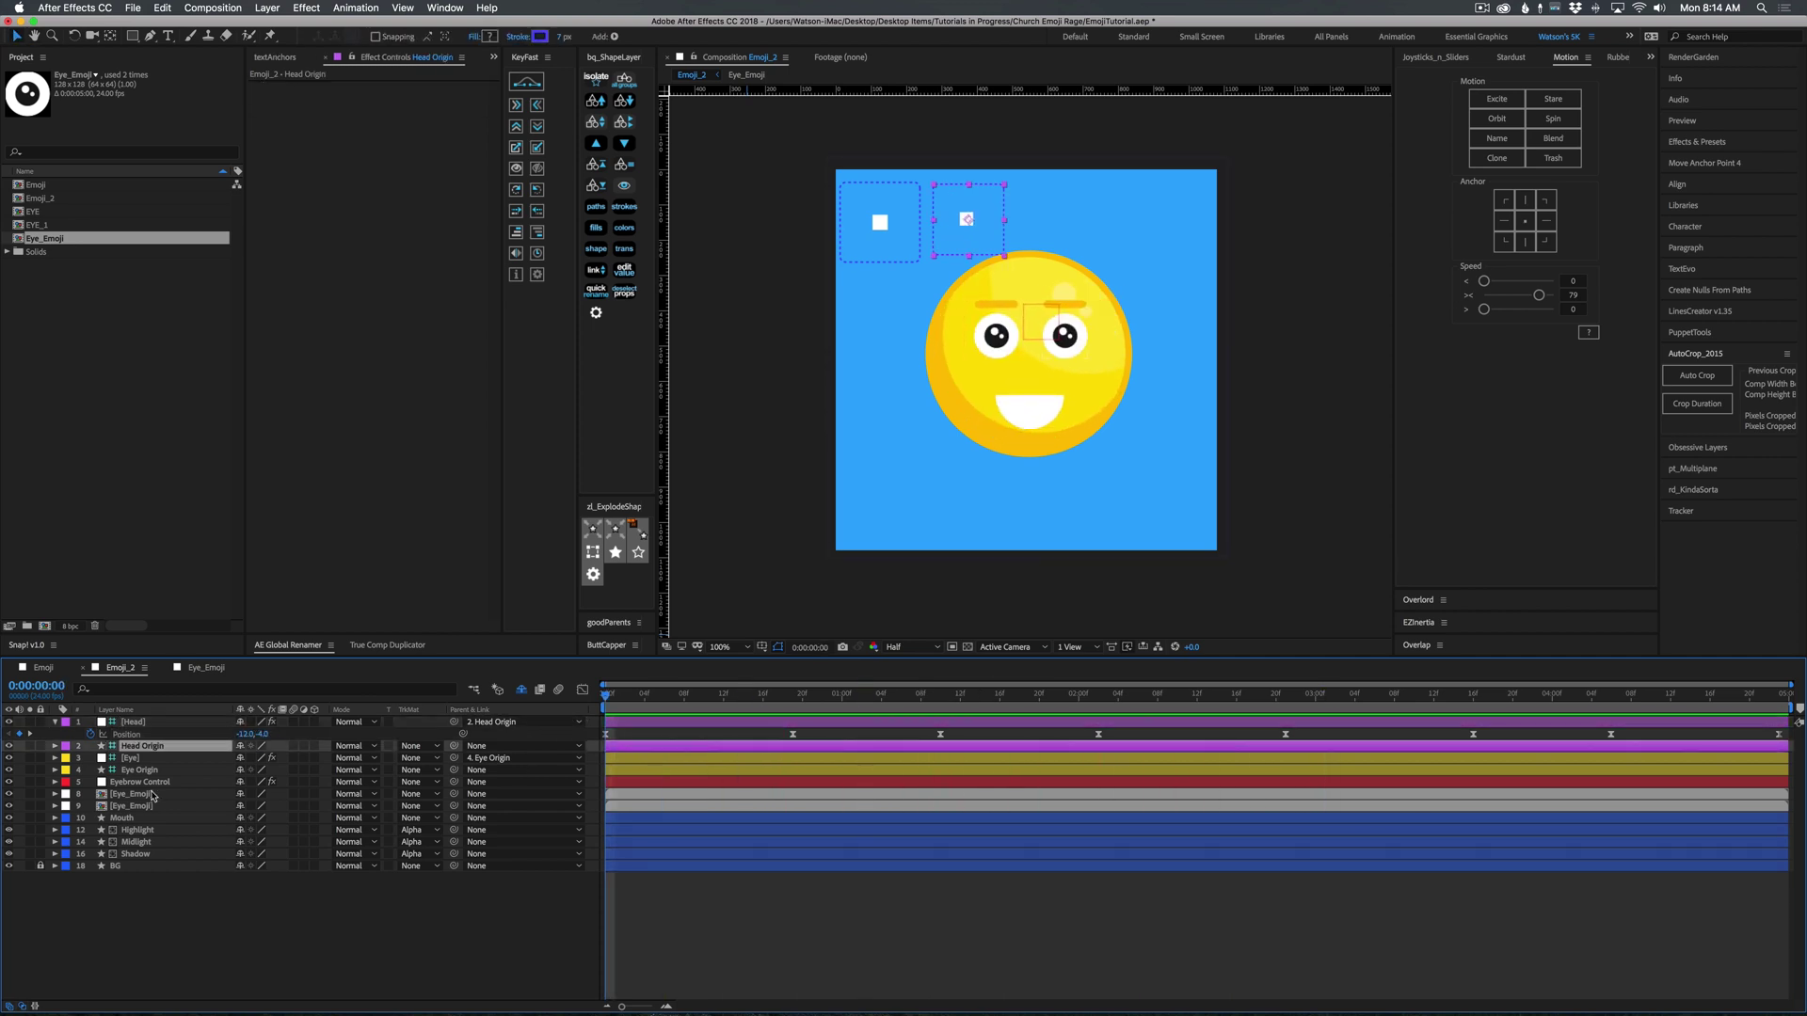
click(133, 758)
key(p)
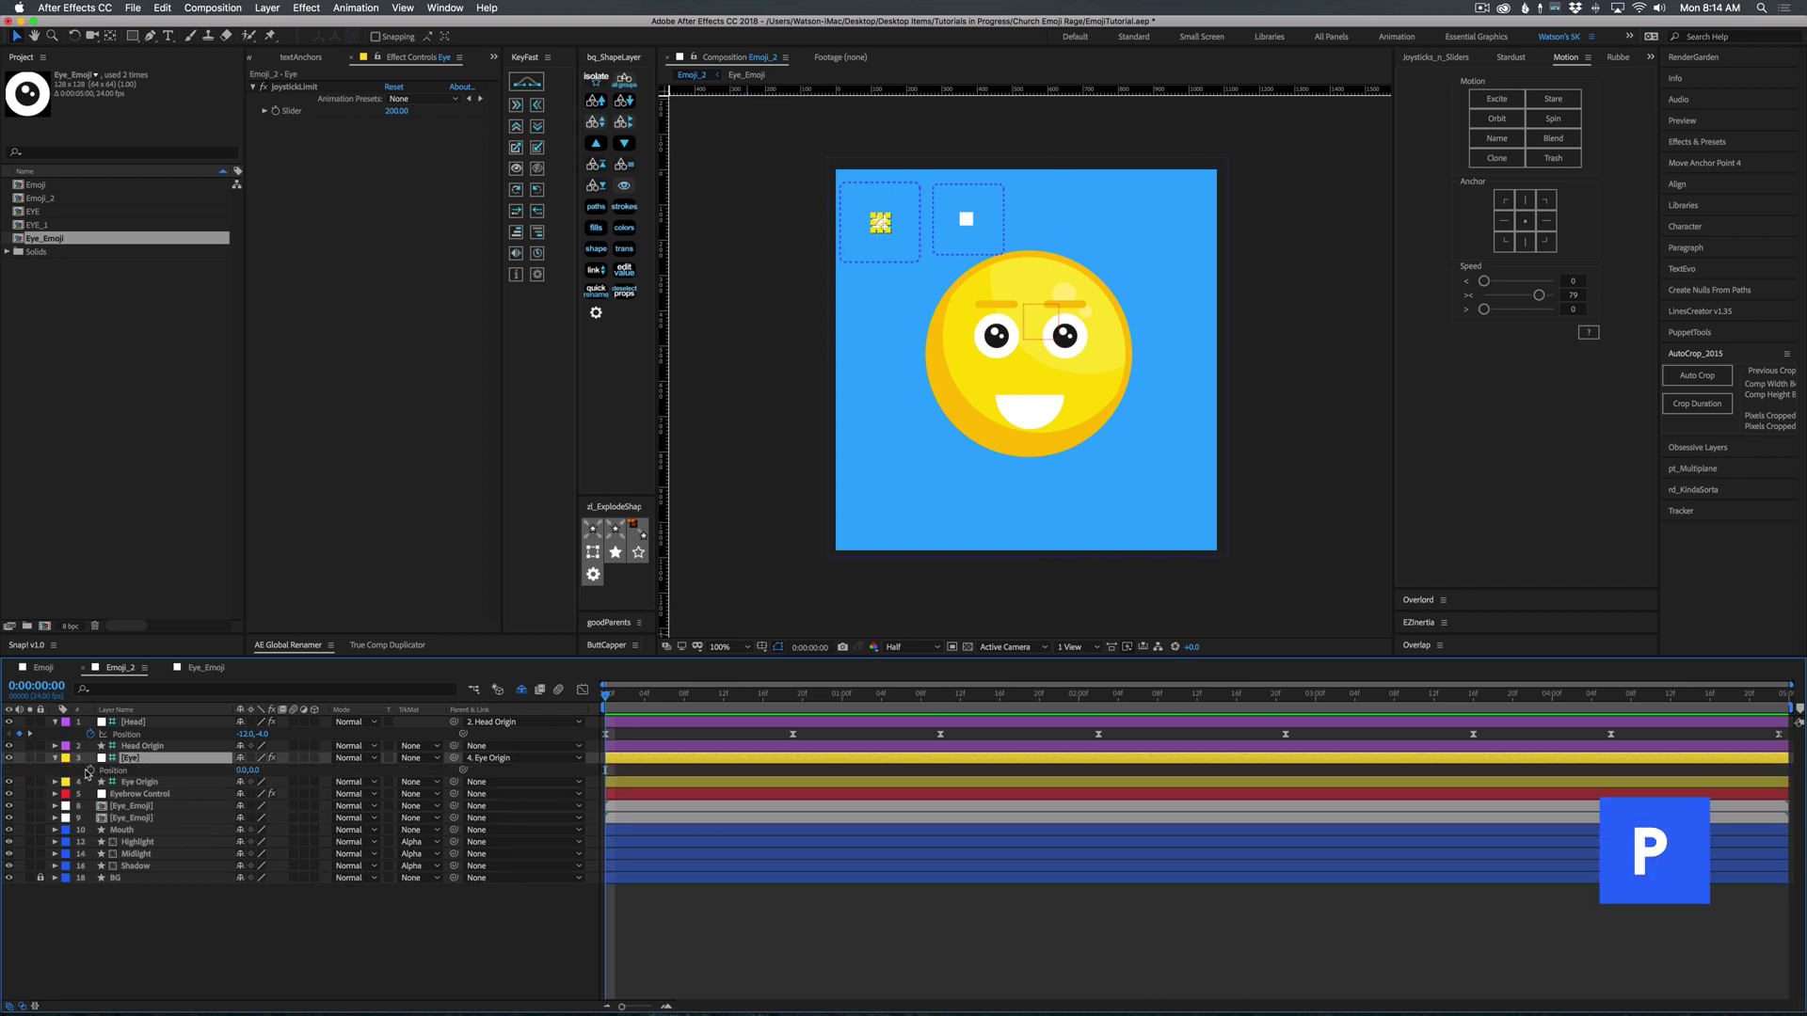
key(space)
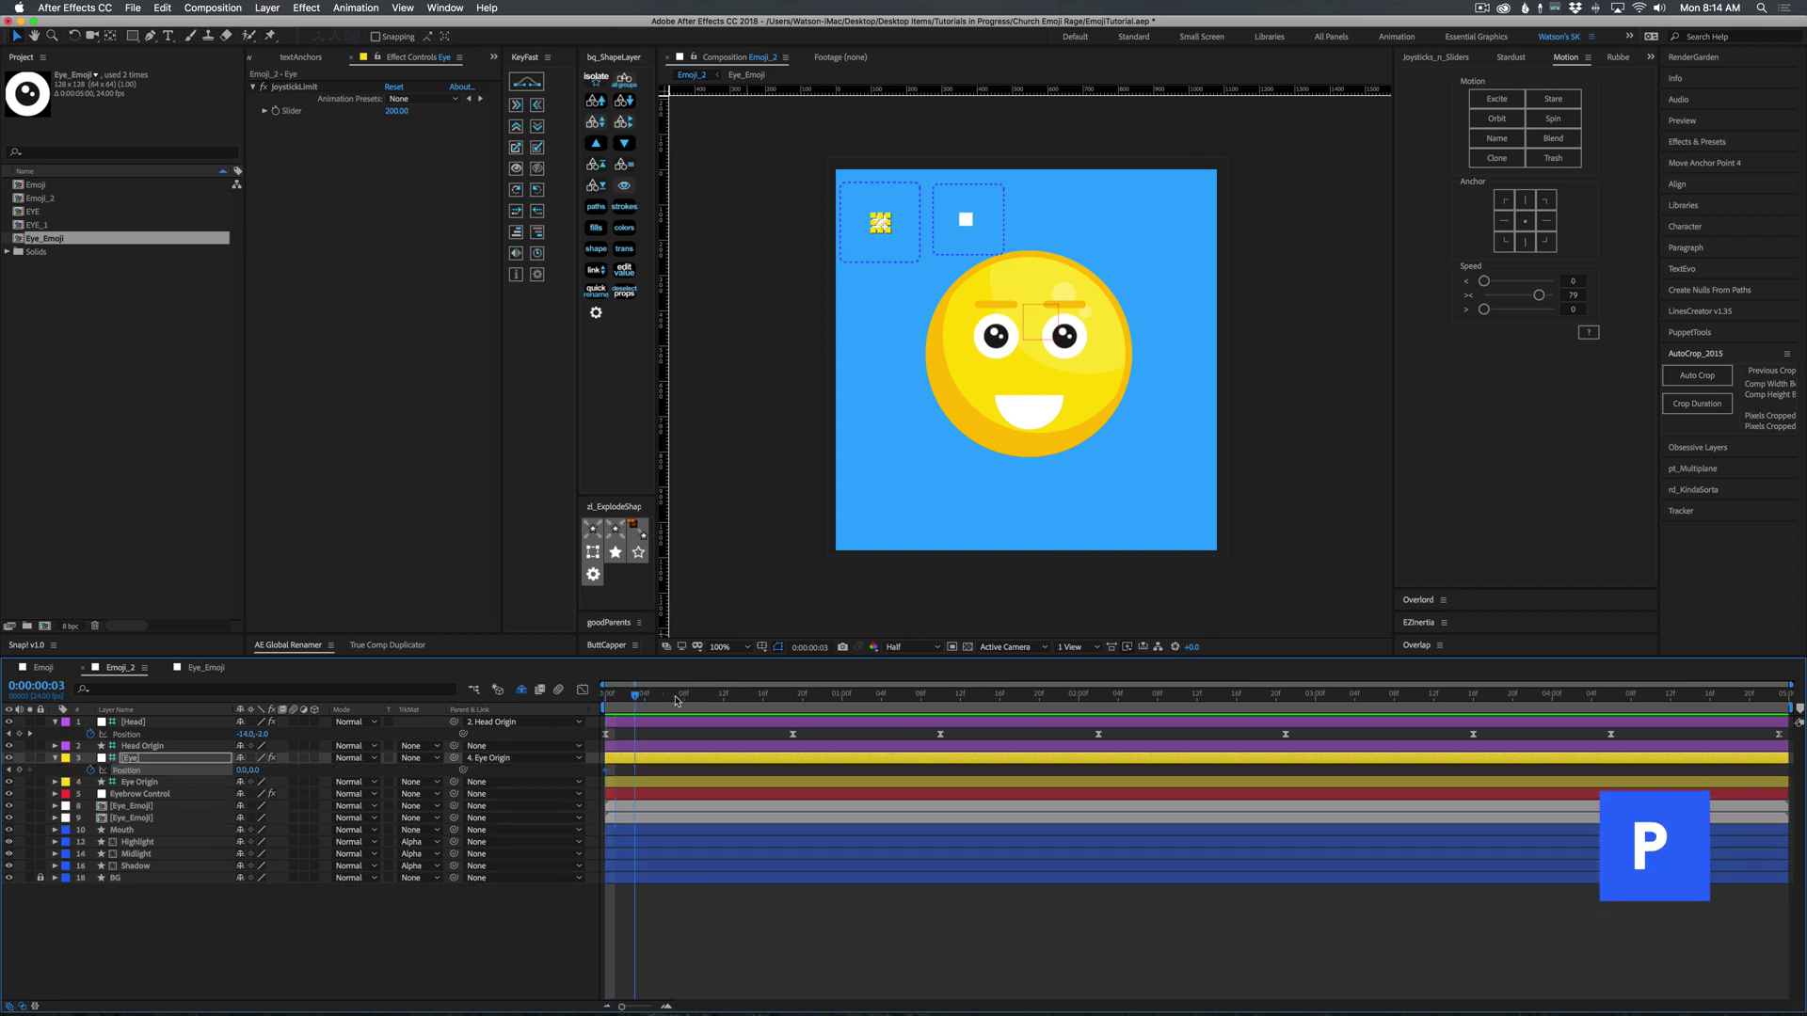
mouse_move(884, 227)
mouse_down()
mouse_move(908, 201)
mouse_move(900, 219)
mouse_up()
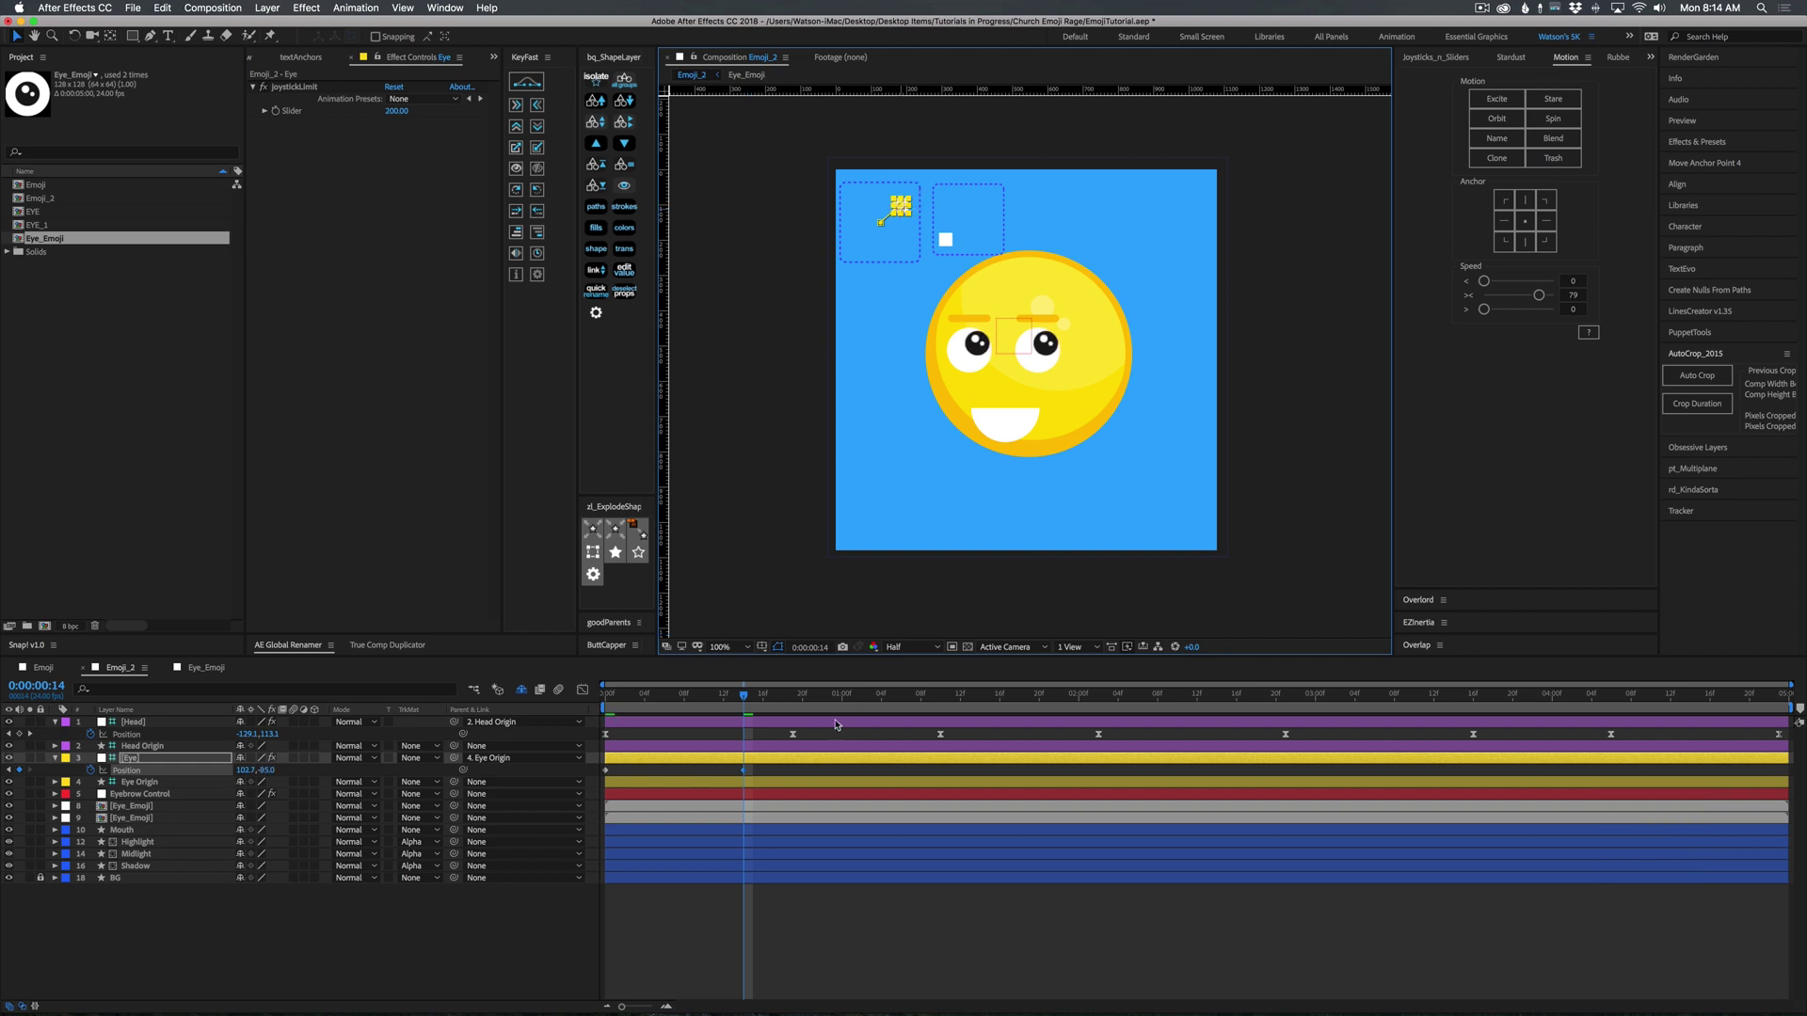
Add an Eye Position keyframe at 0:00:00:10 and delete the one at 0:00:00:14.
key(space)
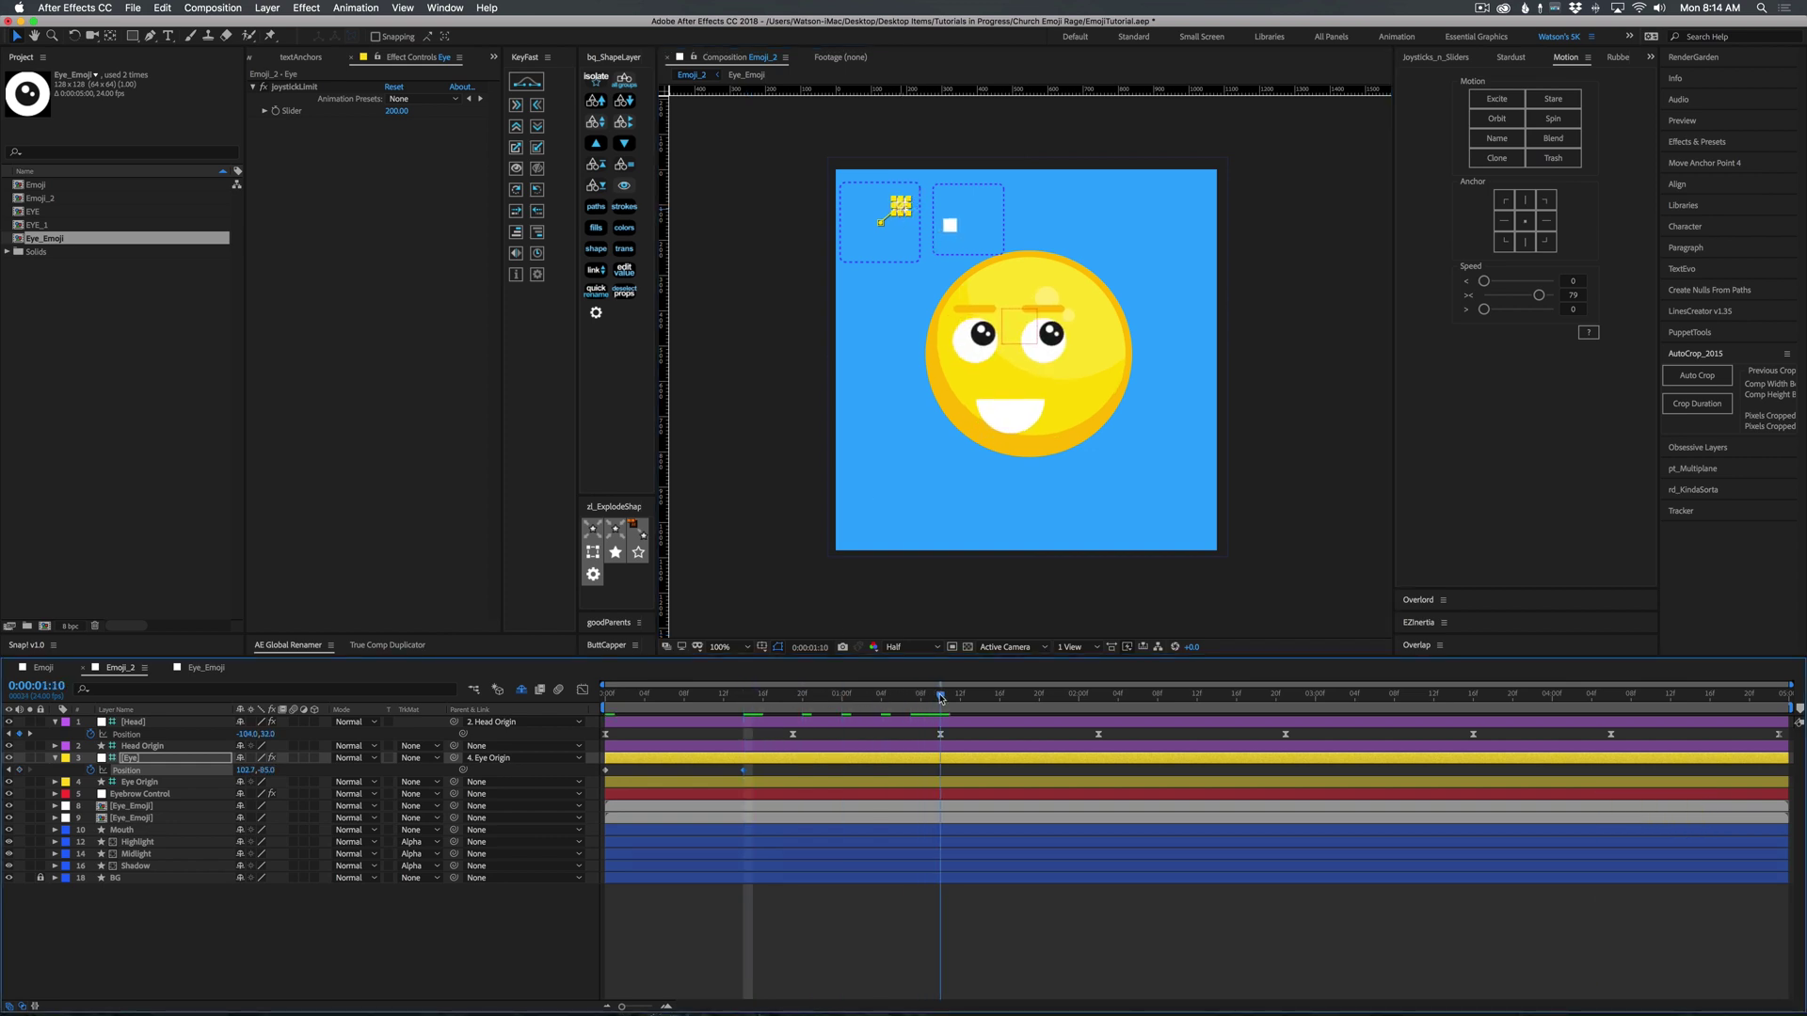
click(20, 769)
click(744, 770)
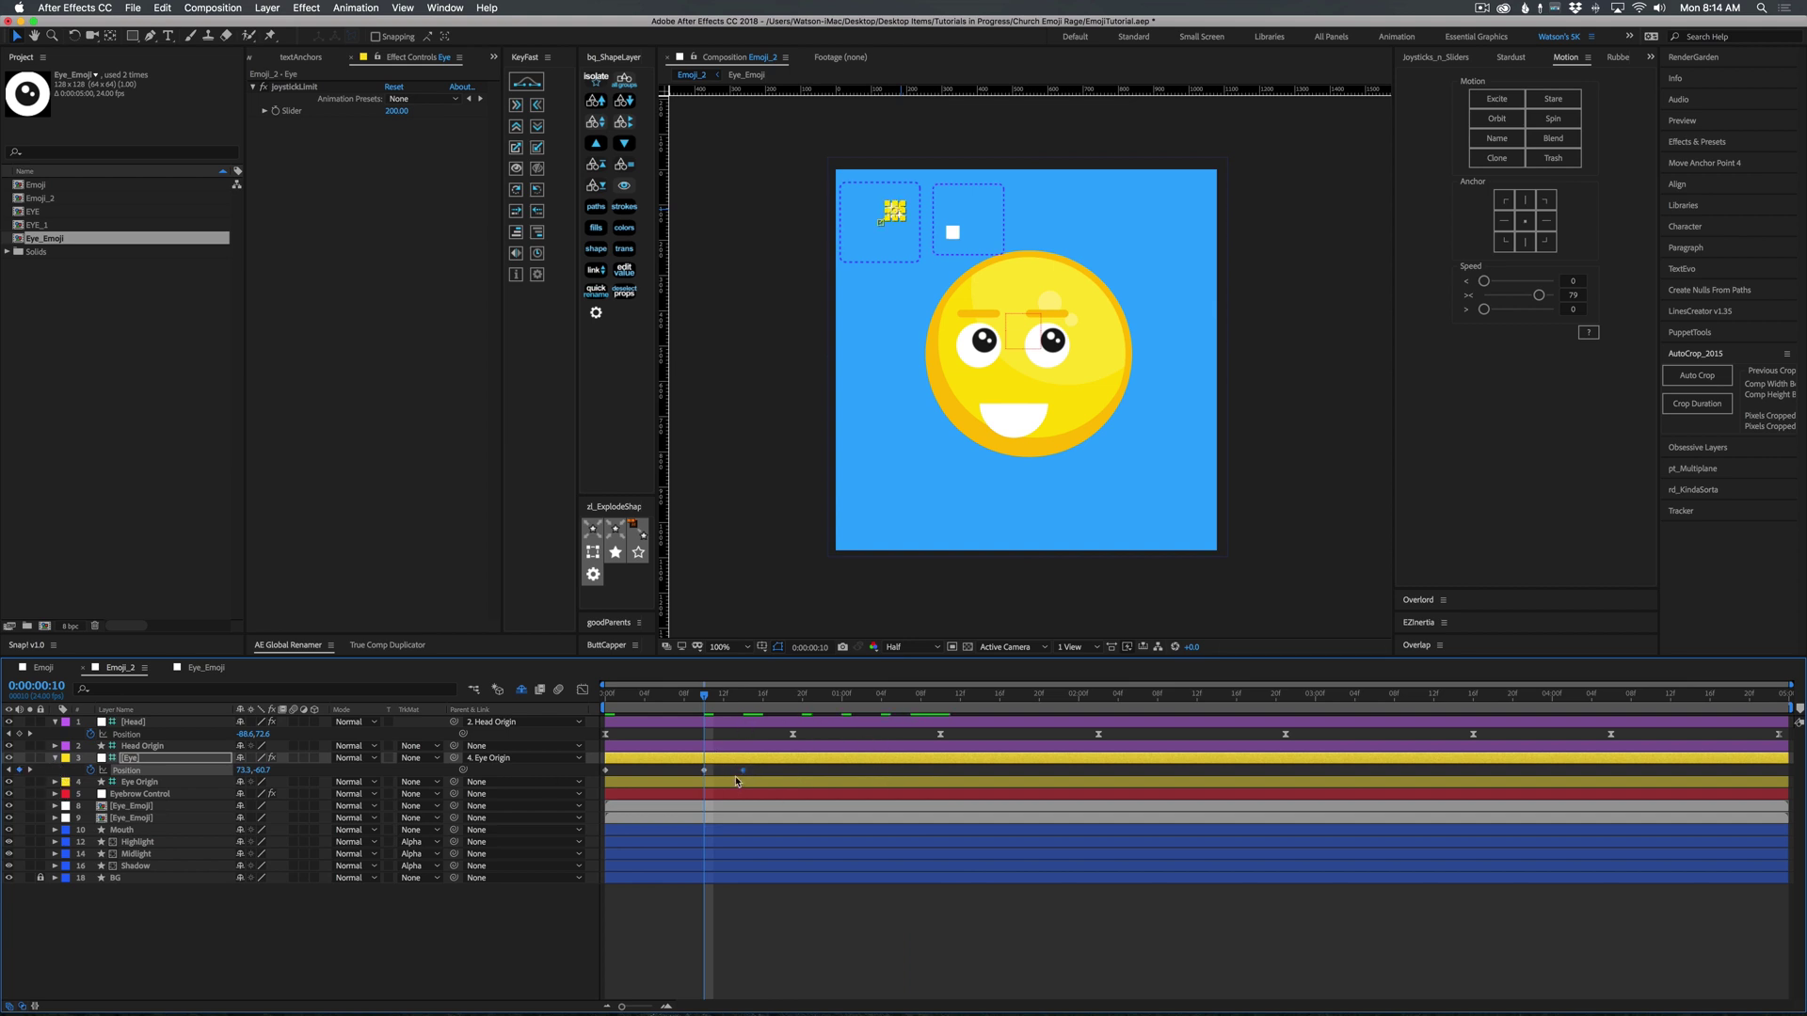
key(Delete)
Hold the Eye controller's position with a keyframe at 0:00:00:18 and move it to the far left of its range at 0:00:01:06.
drag(722, 699, 783, 698)
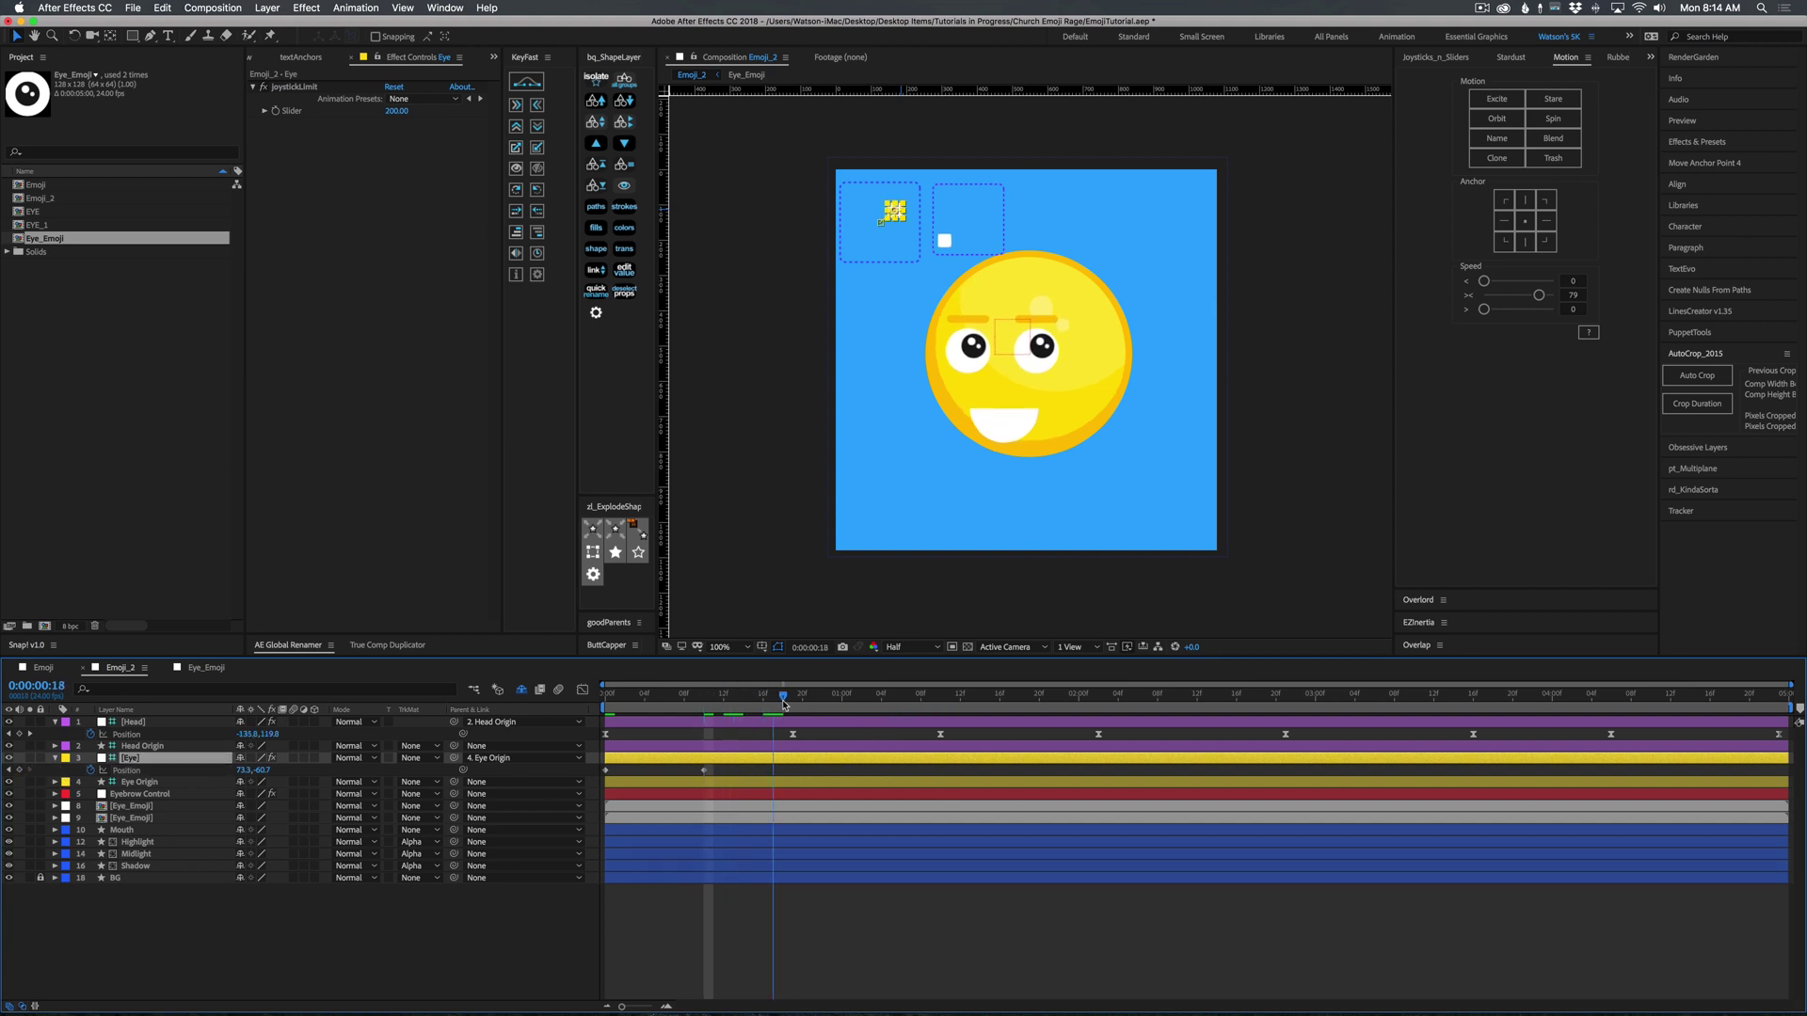
click(20, 770)
key(space)
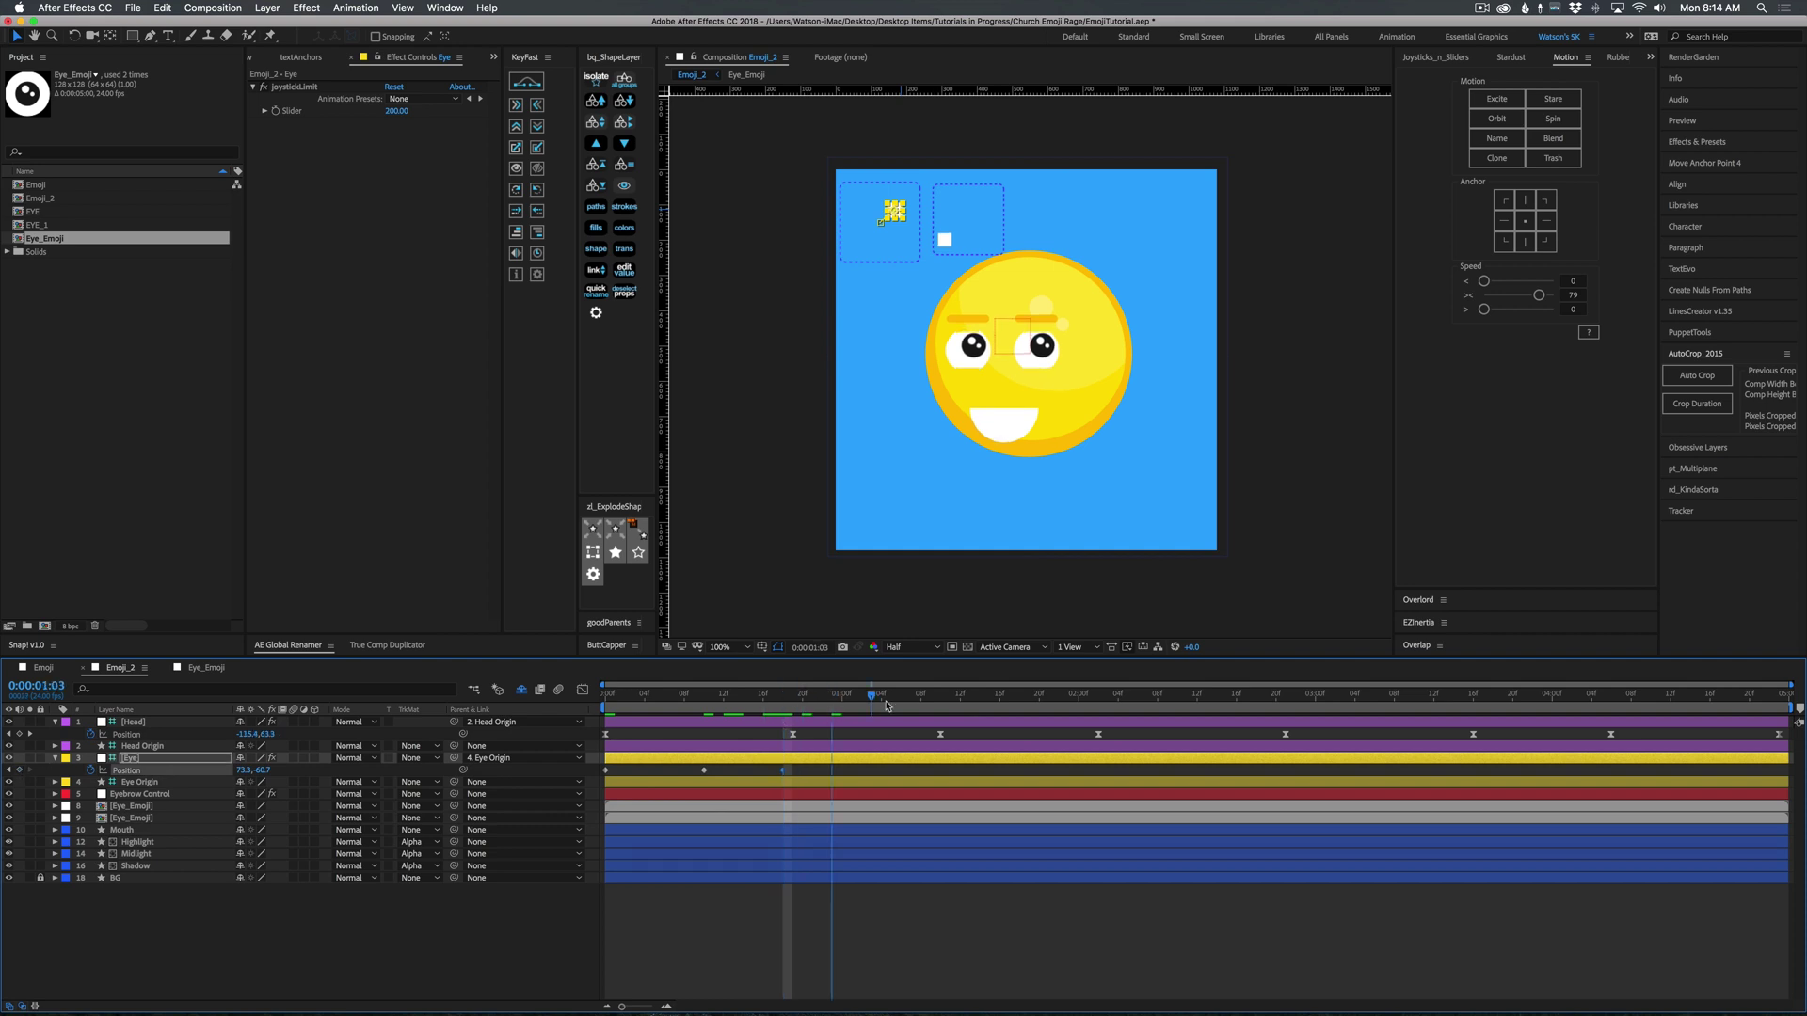
drag(894, 214, 852, 213)
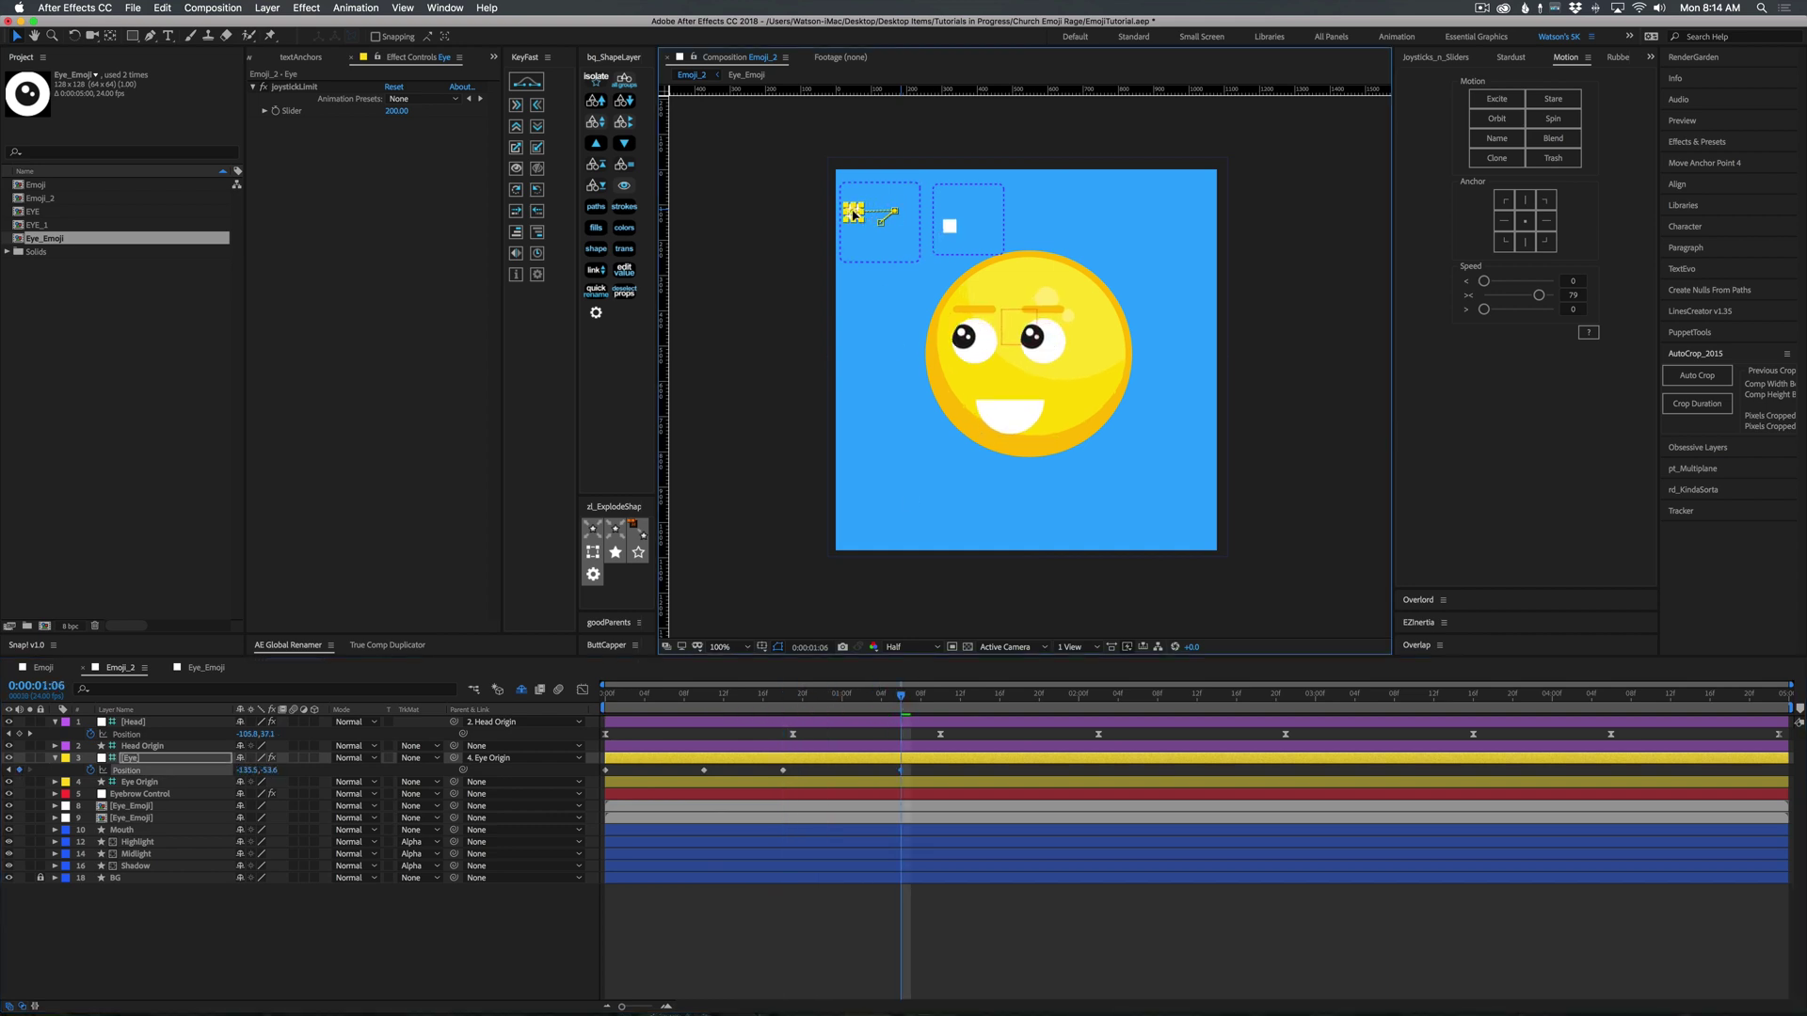
Hold the Eye position with a keyframe at 0:00:01:15, move it to the lower right at 0:00:02:01 and slightly up-right of centre at 0:00:02:18.
drag(921, 697, 1089, 698)
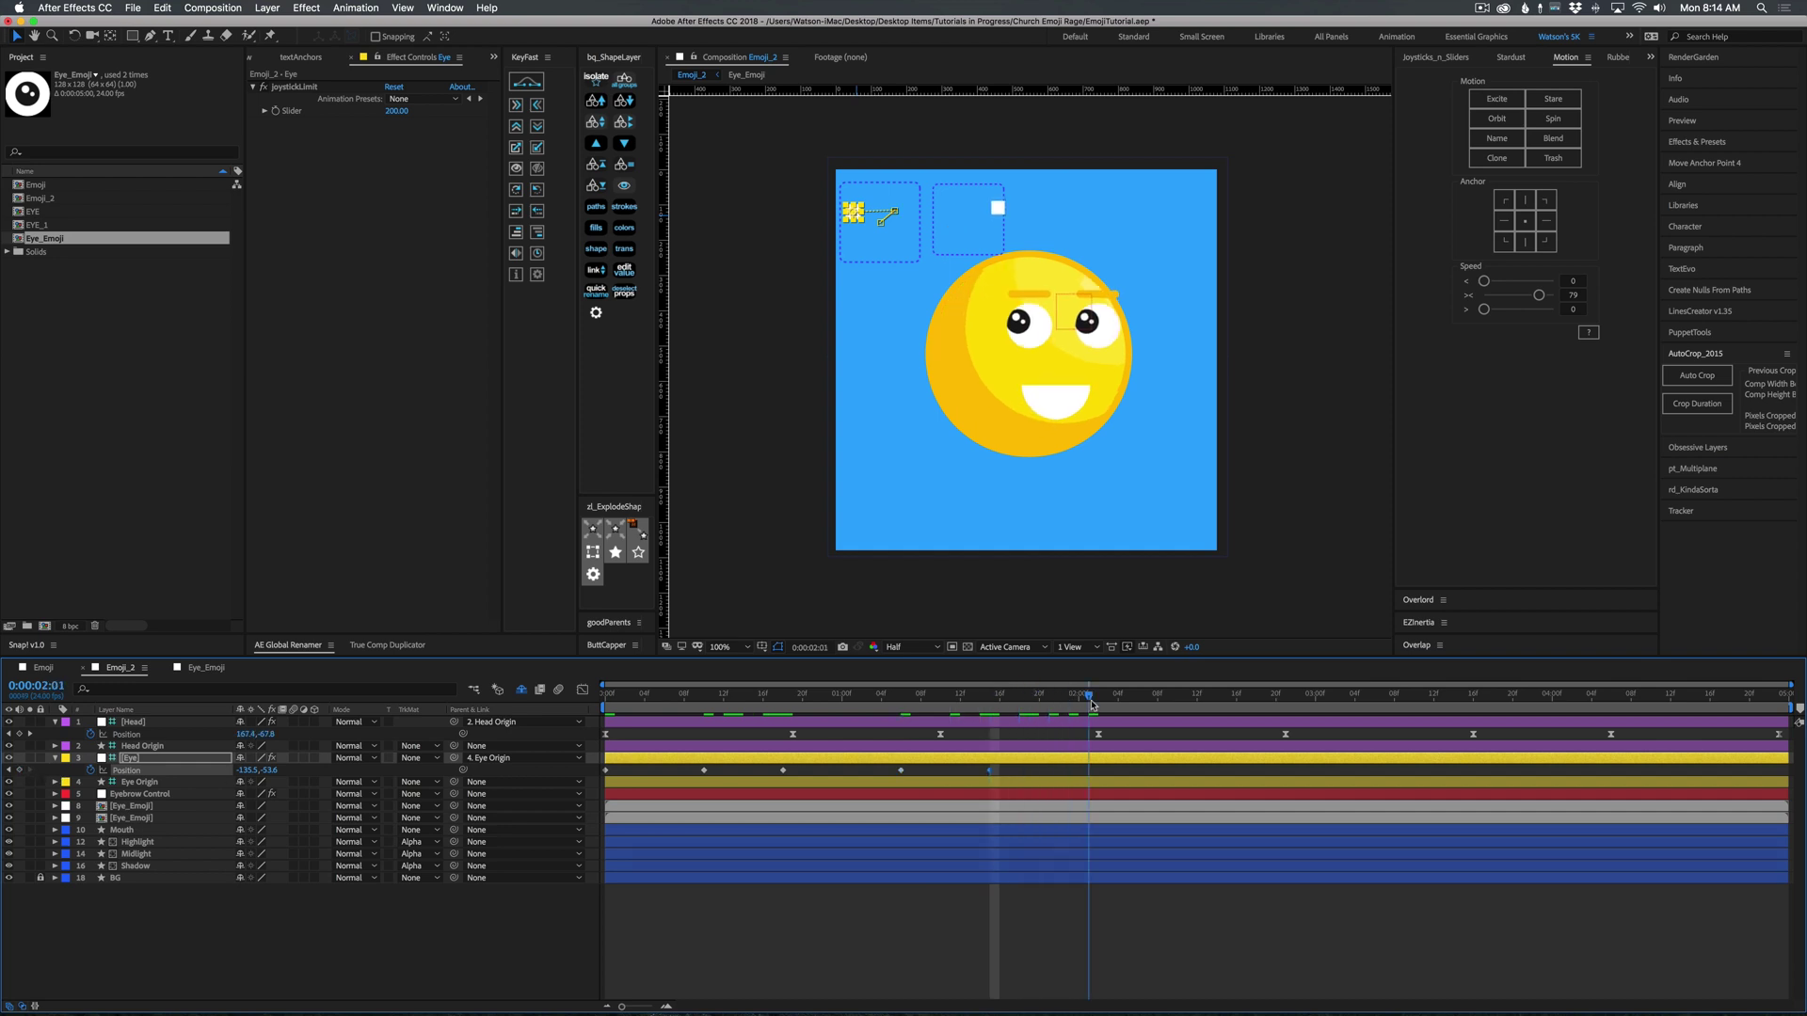
drag(853, 213, 904, 235)
drag(1189, 700, 1256, 697)
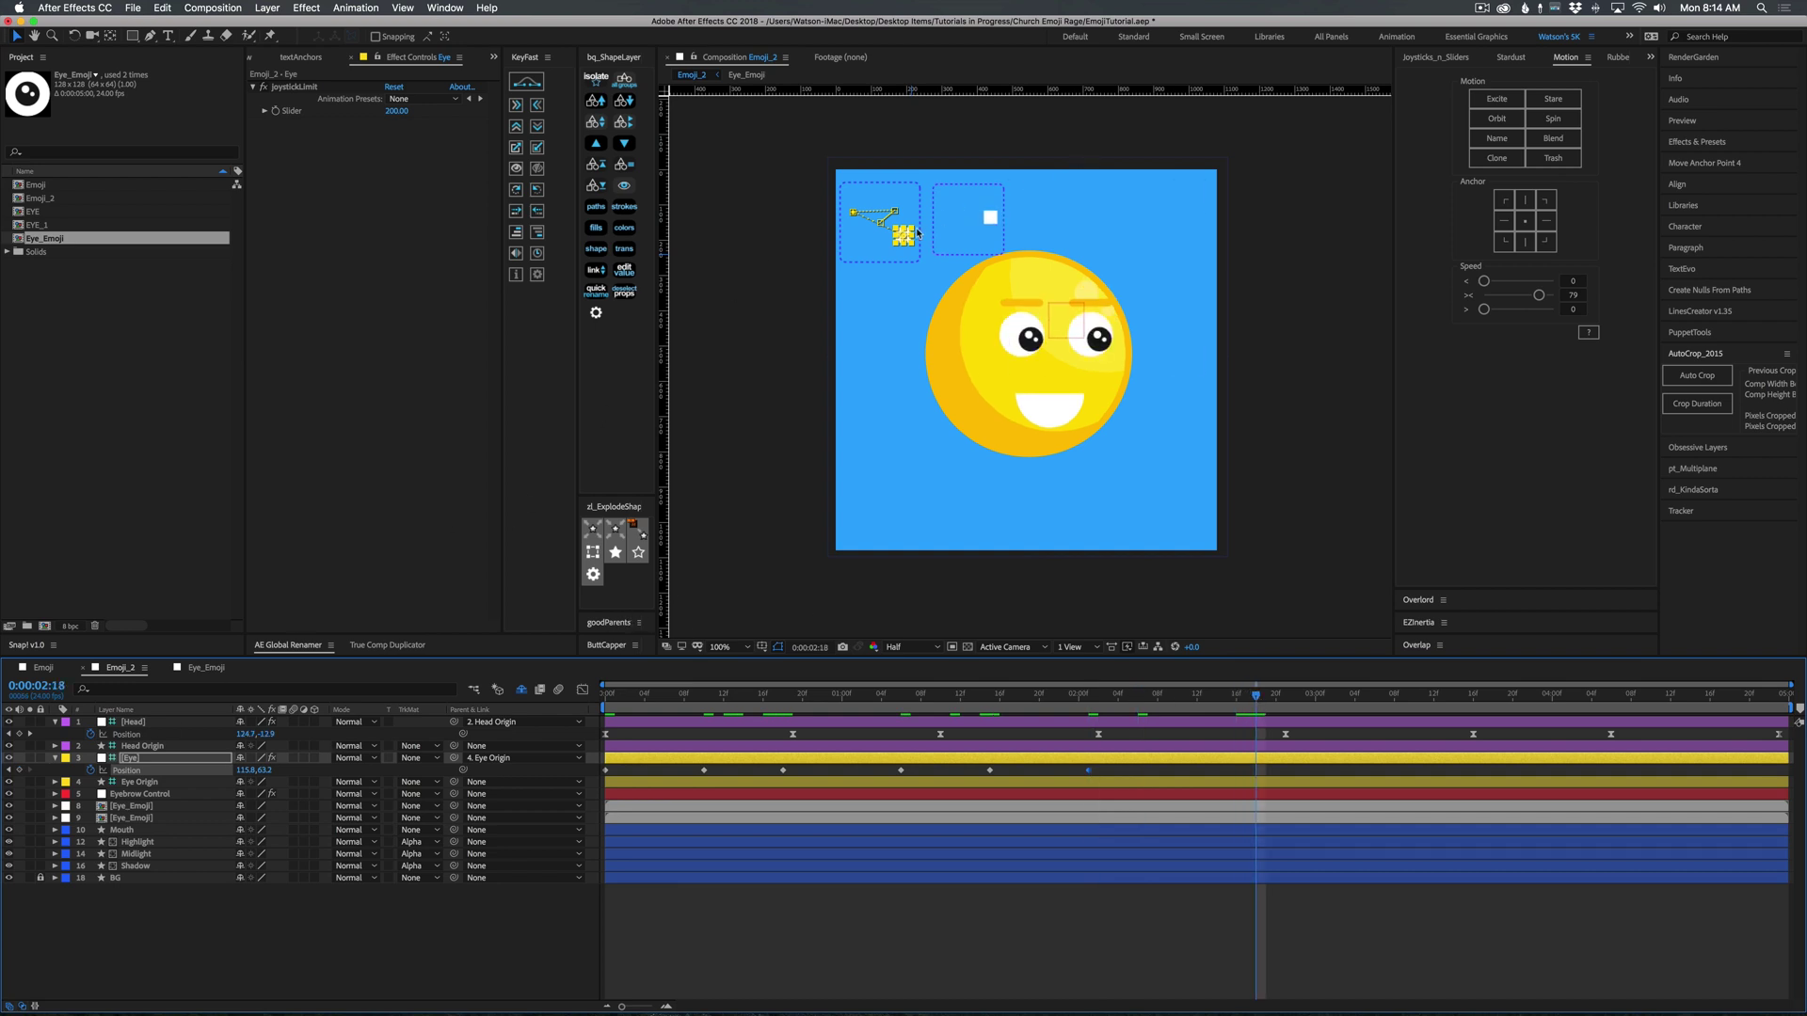
drag(917, 232, 893, 209)
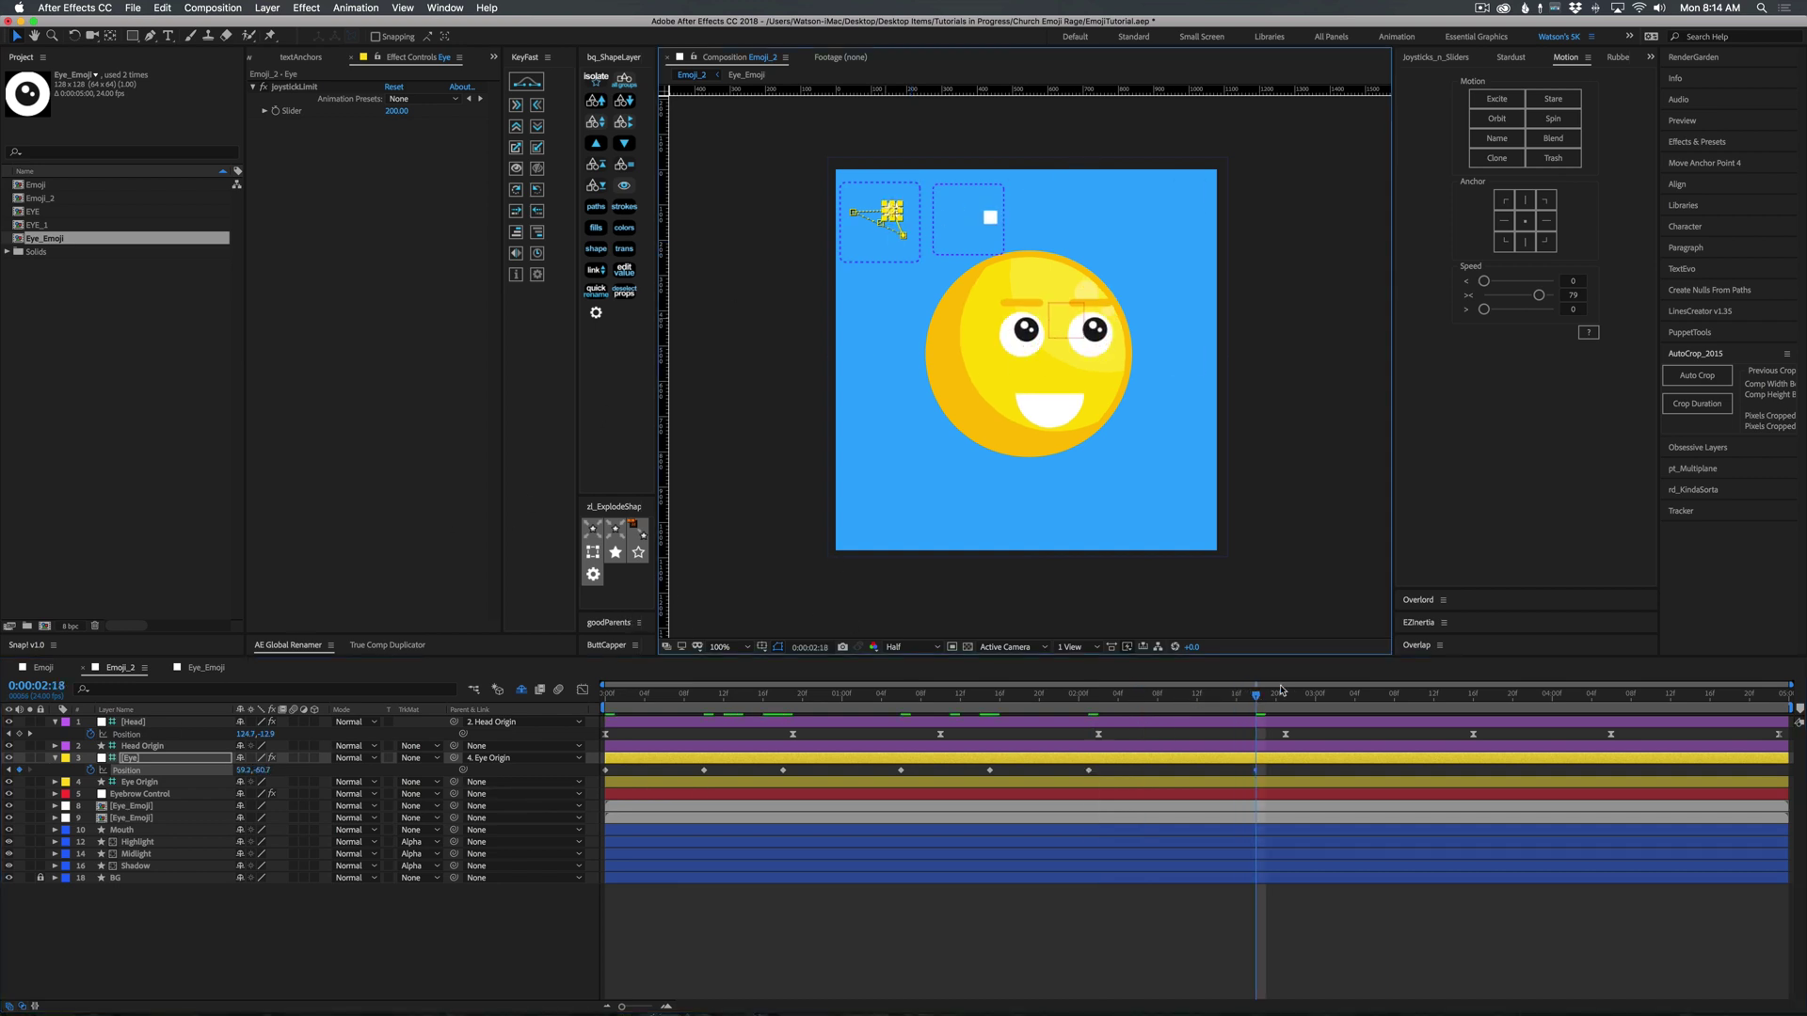
Lower the Eye controller slightly at 0:00:03:08, hold it with a keyframe at 0:00:03:14, and move it left at 0:00:04:05.
drag(1280, 692, 1394, 694)
drag(892, 214, 890, 228)
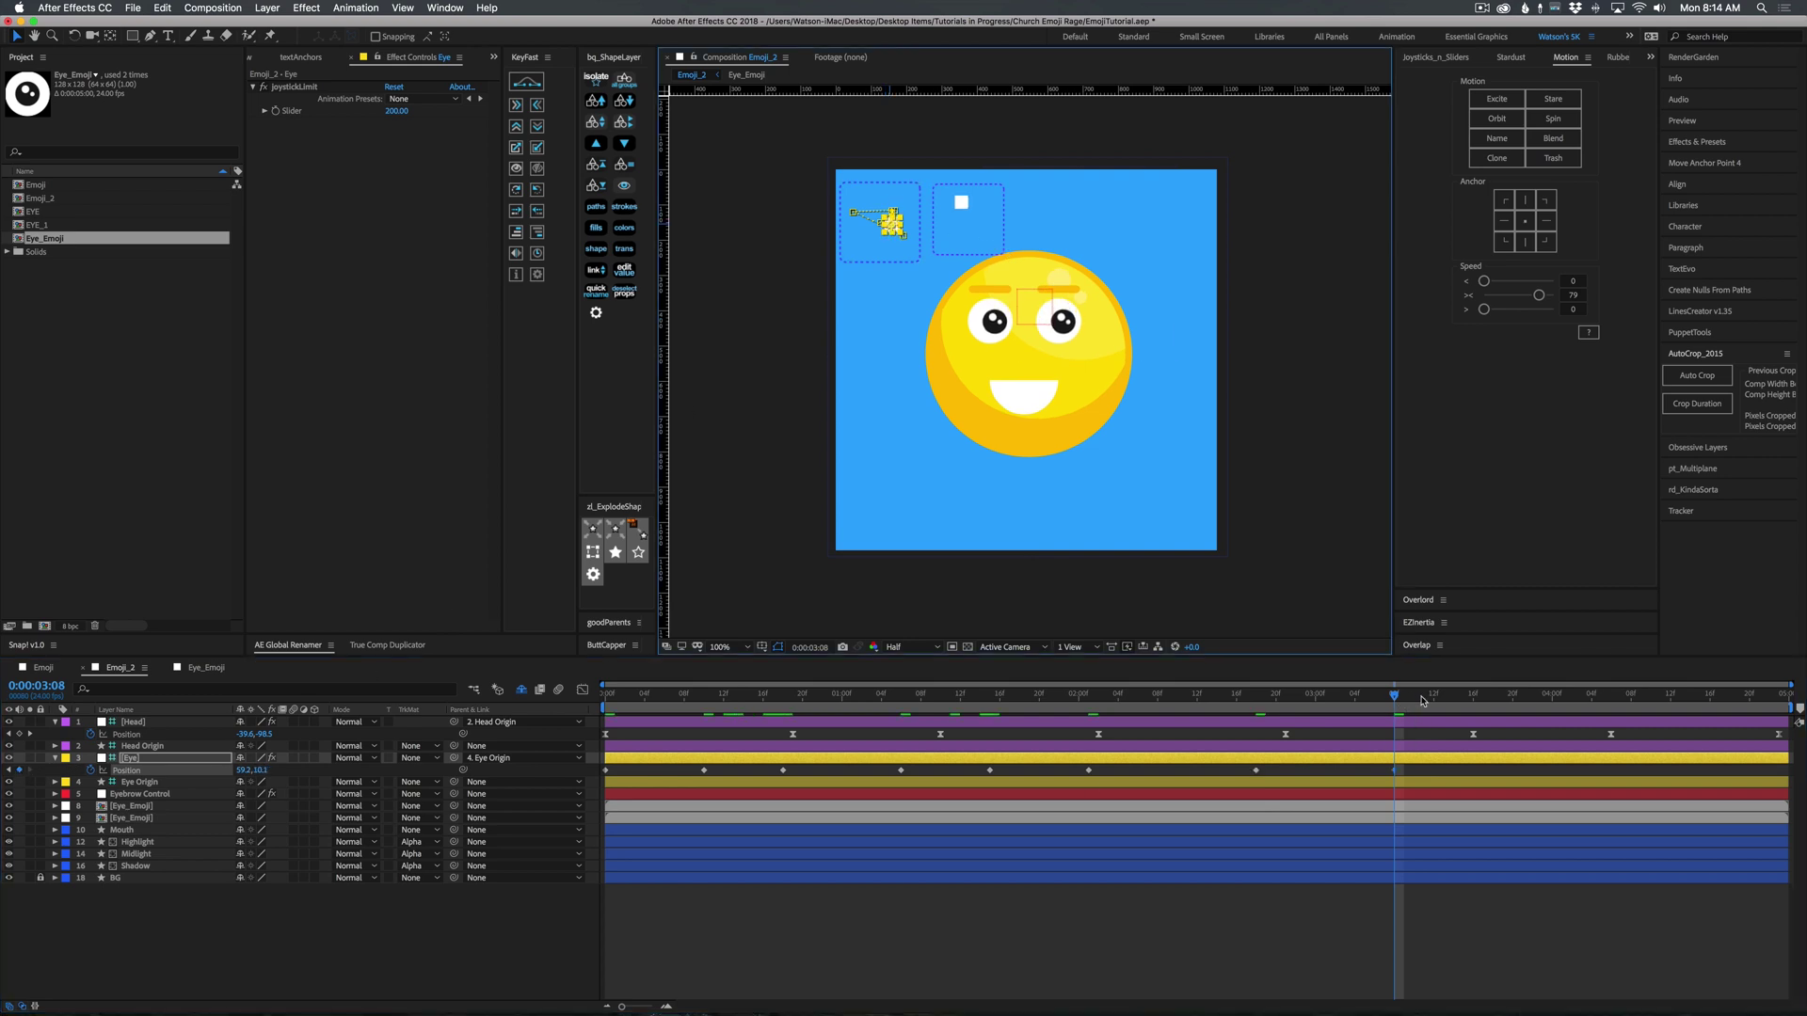
drag(1422, 700, 1454, 693)
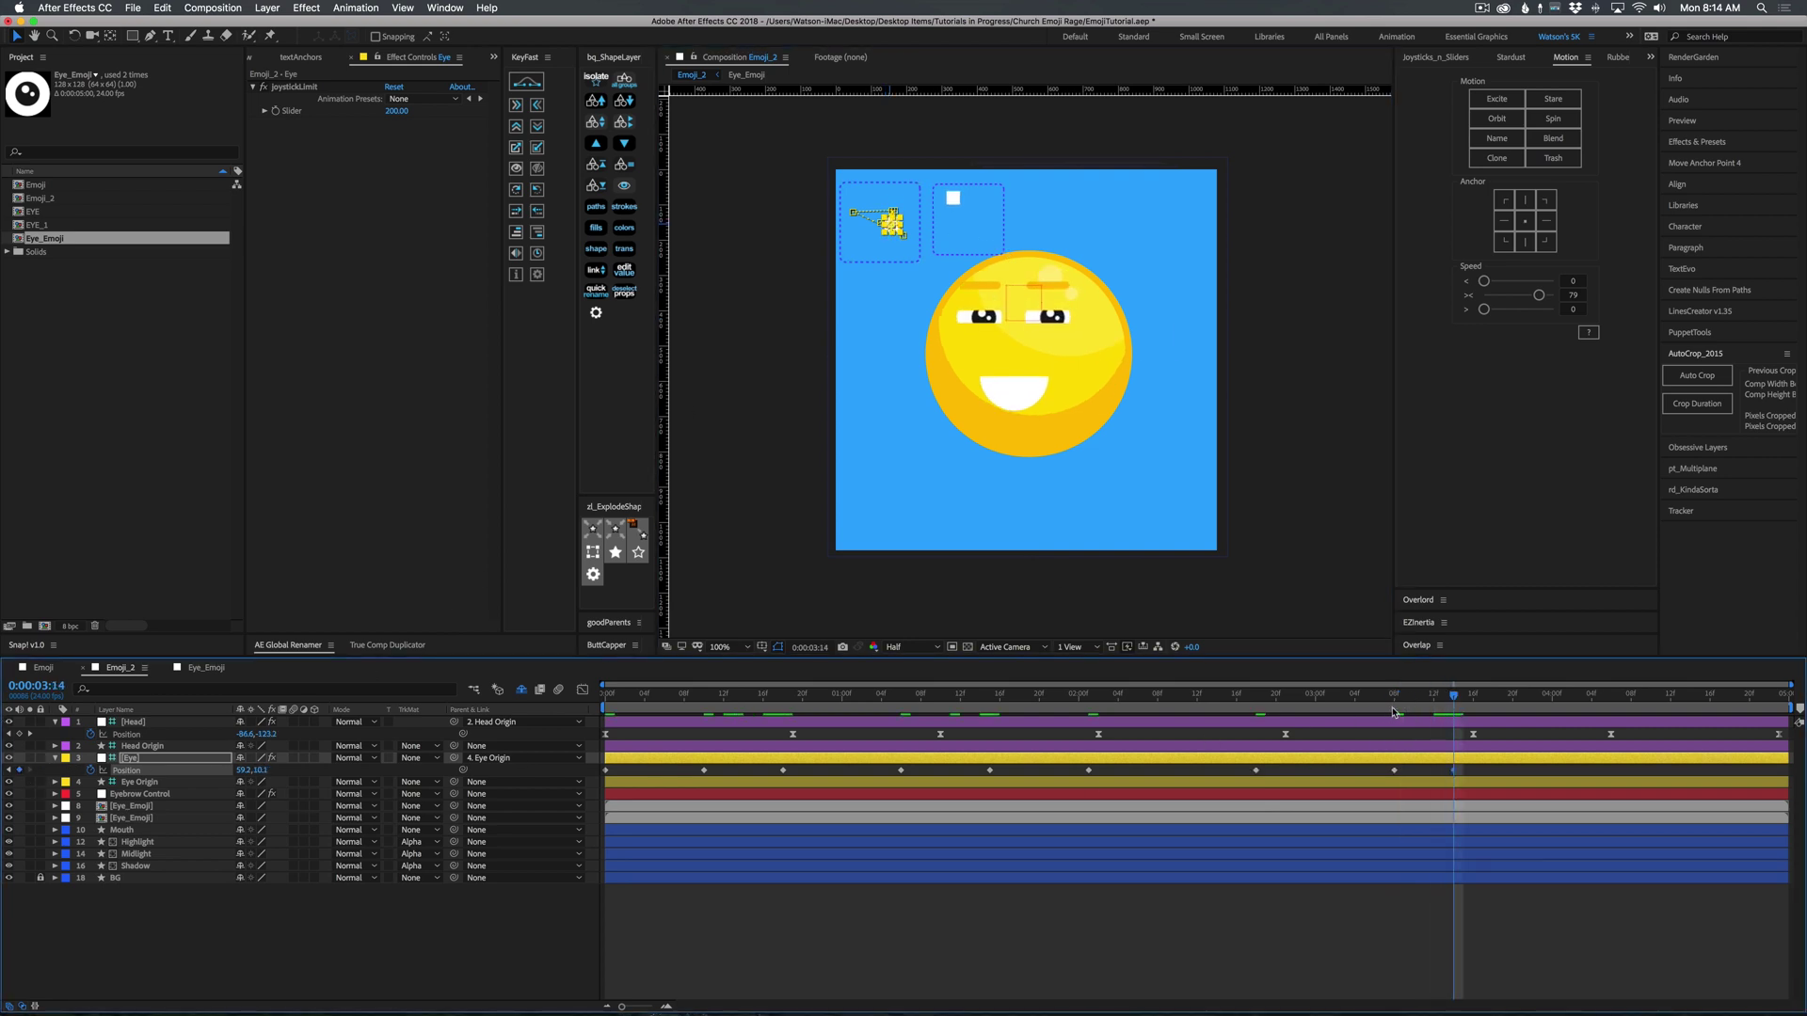
drag(1582, 703, 1601, 694)
drag(897, 231, 854, 223)
Copy the Eye layer's first Position keyframe and paste it at 0:00:04:22.
key(space)
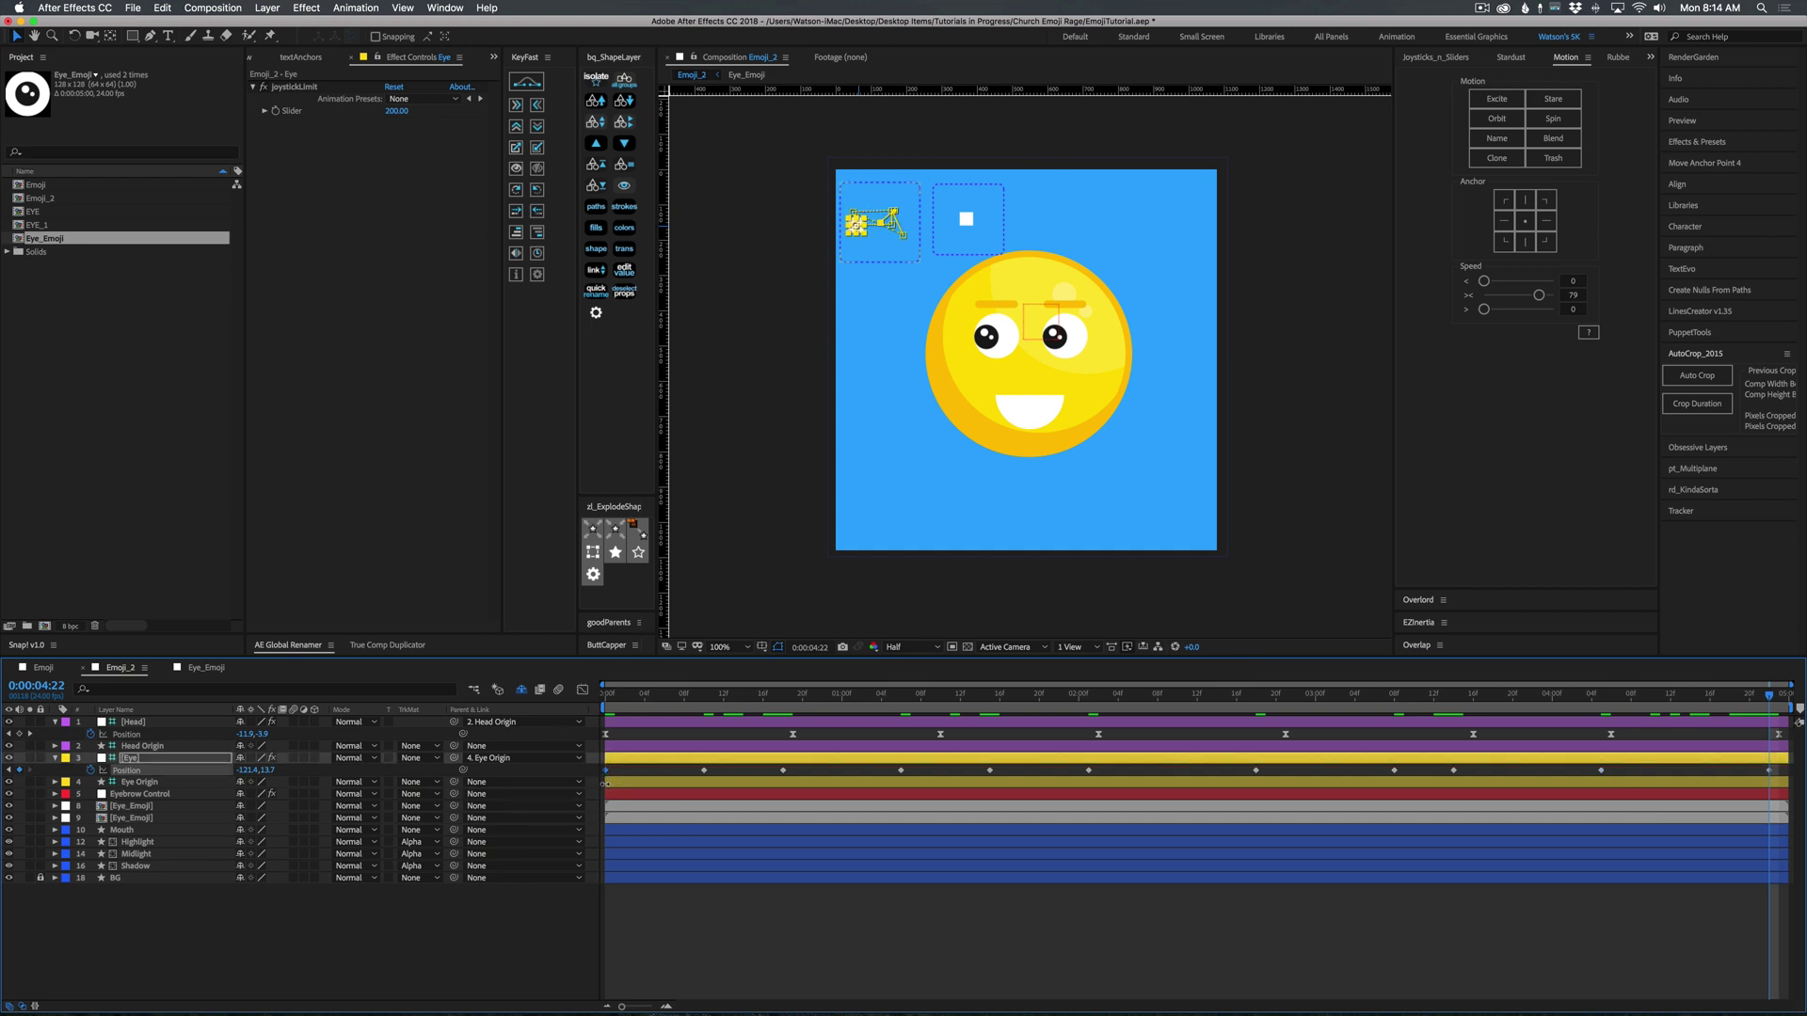
key(super+c)
key(super+v)
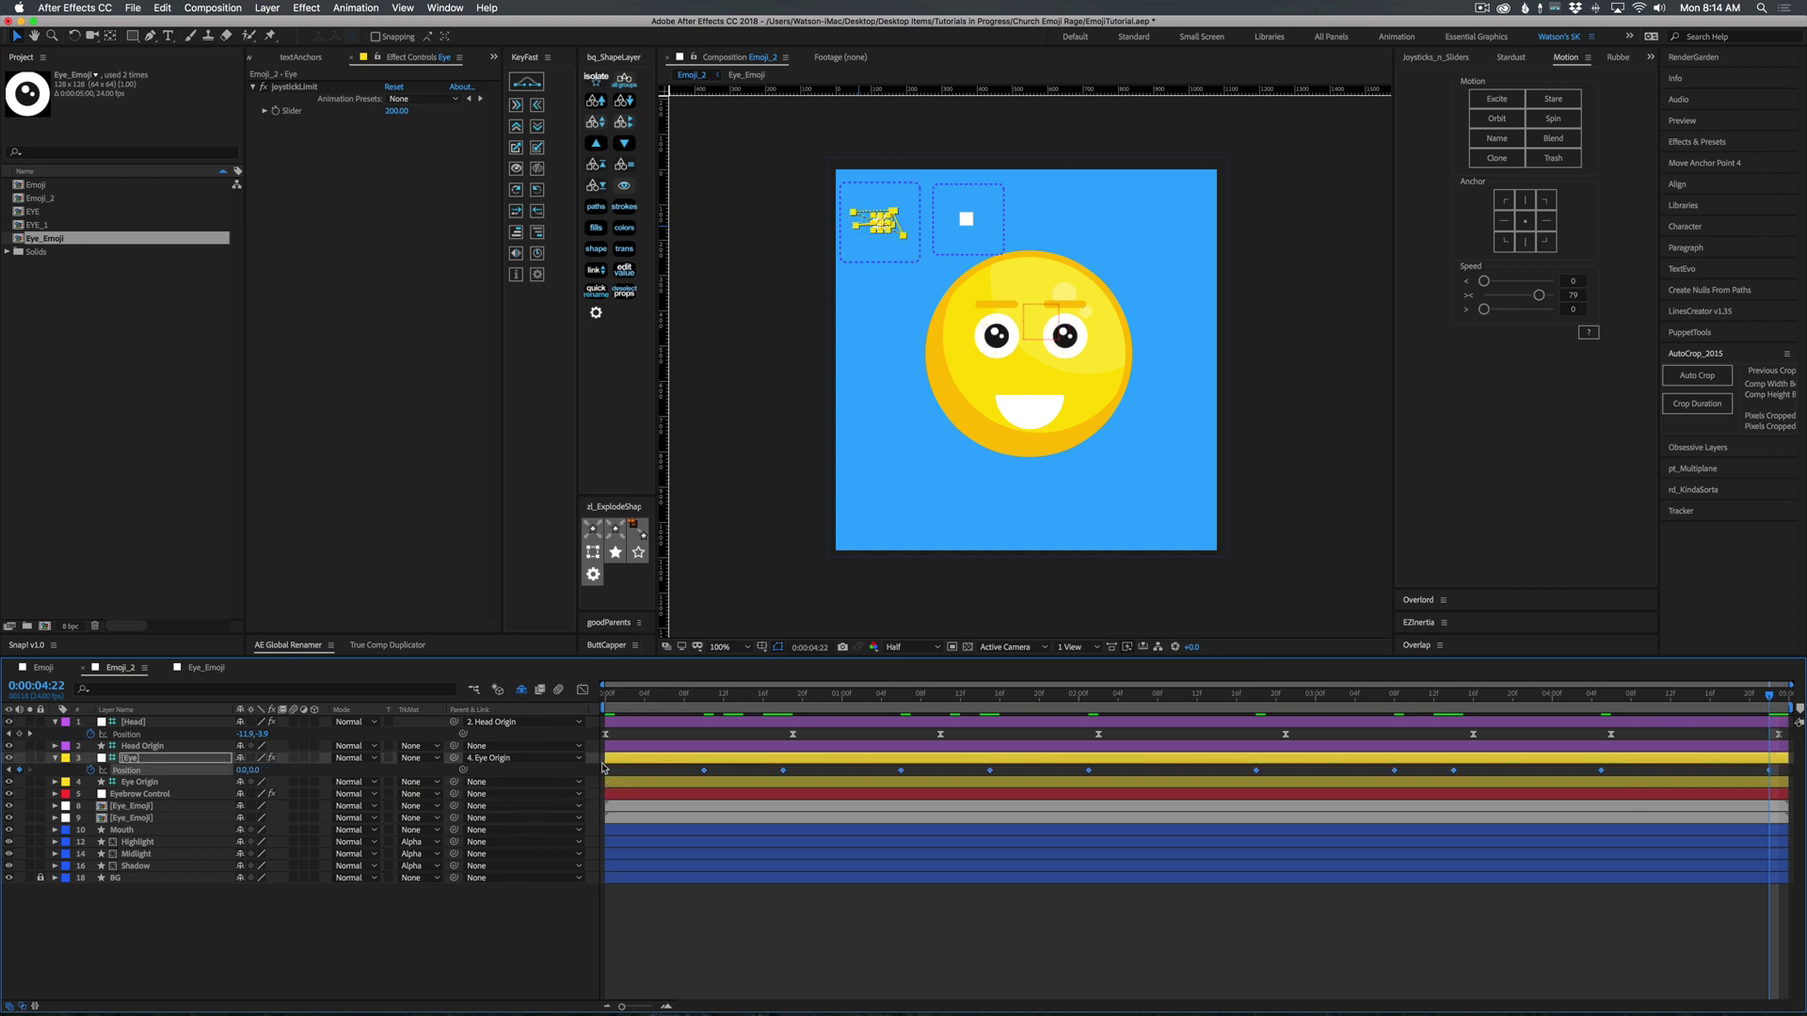
Apply Easy Ease to all Eye Position keyframes and set the Motion panel's combined ease speed to 74.
right_click(606, 772)
mouse_move(678, 909)
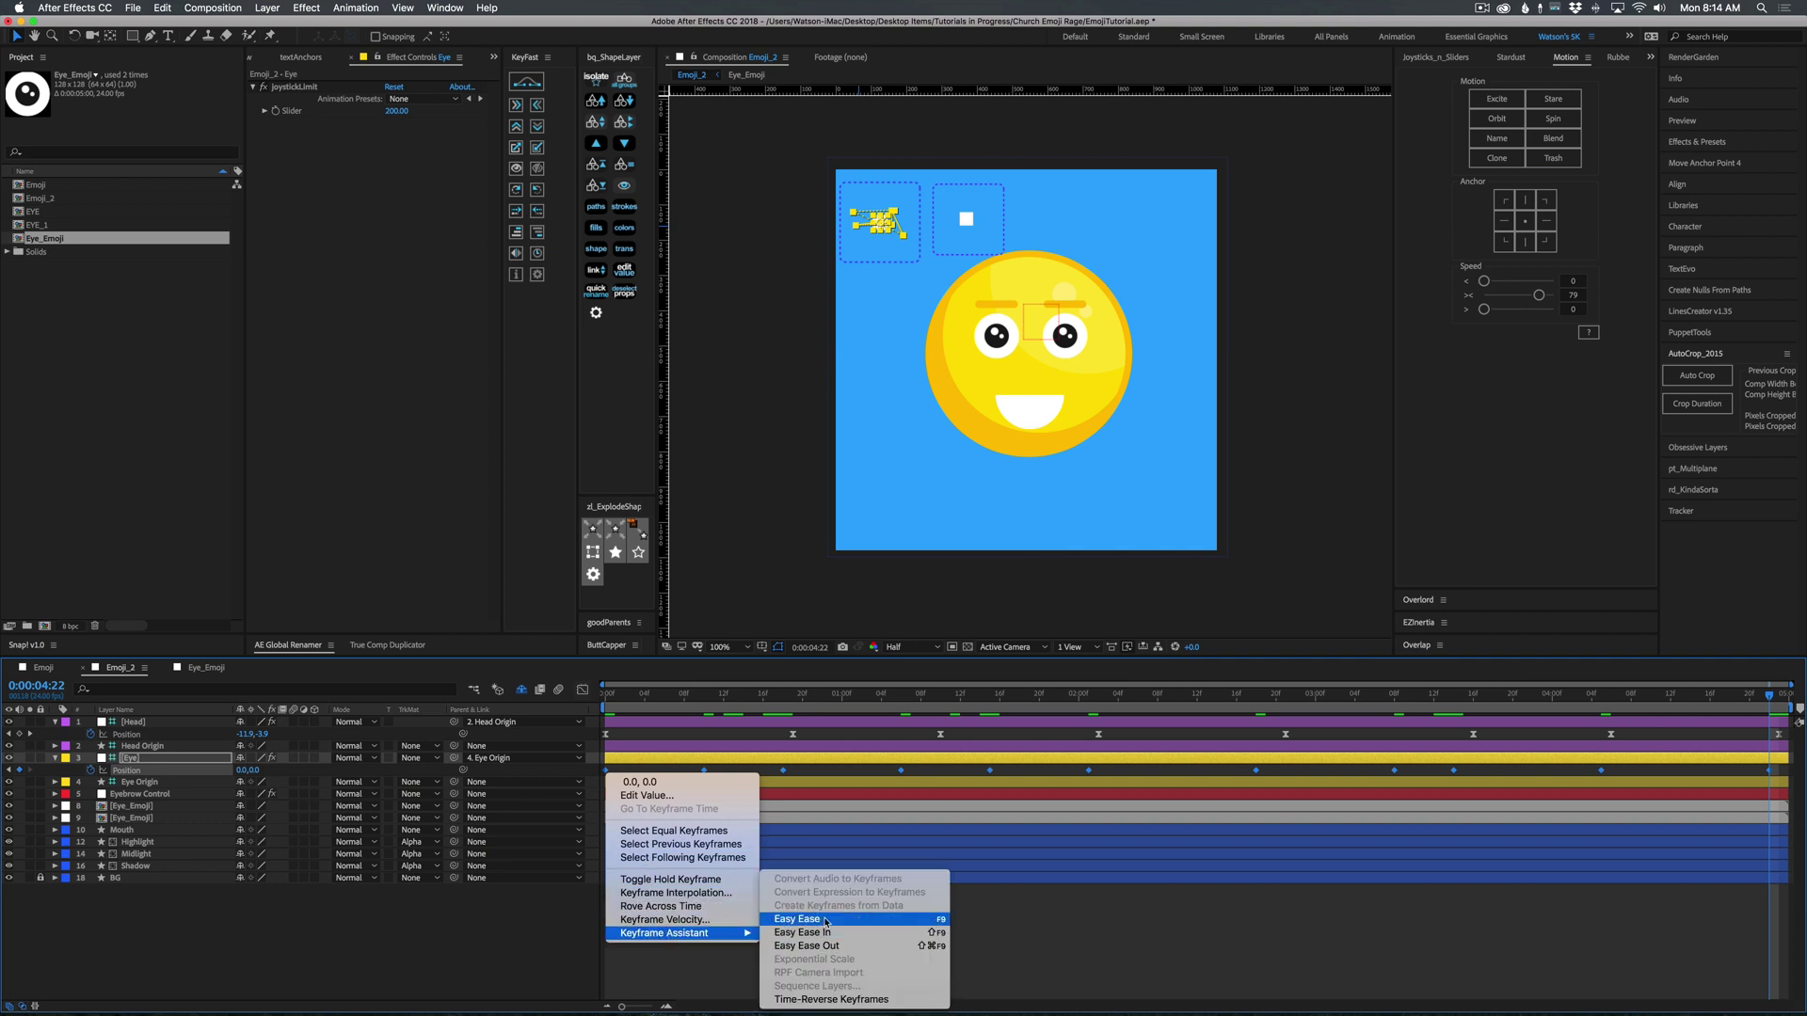
click(821, 924)
drag(1539, 294, 1500, 298)
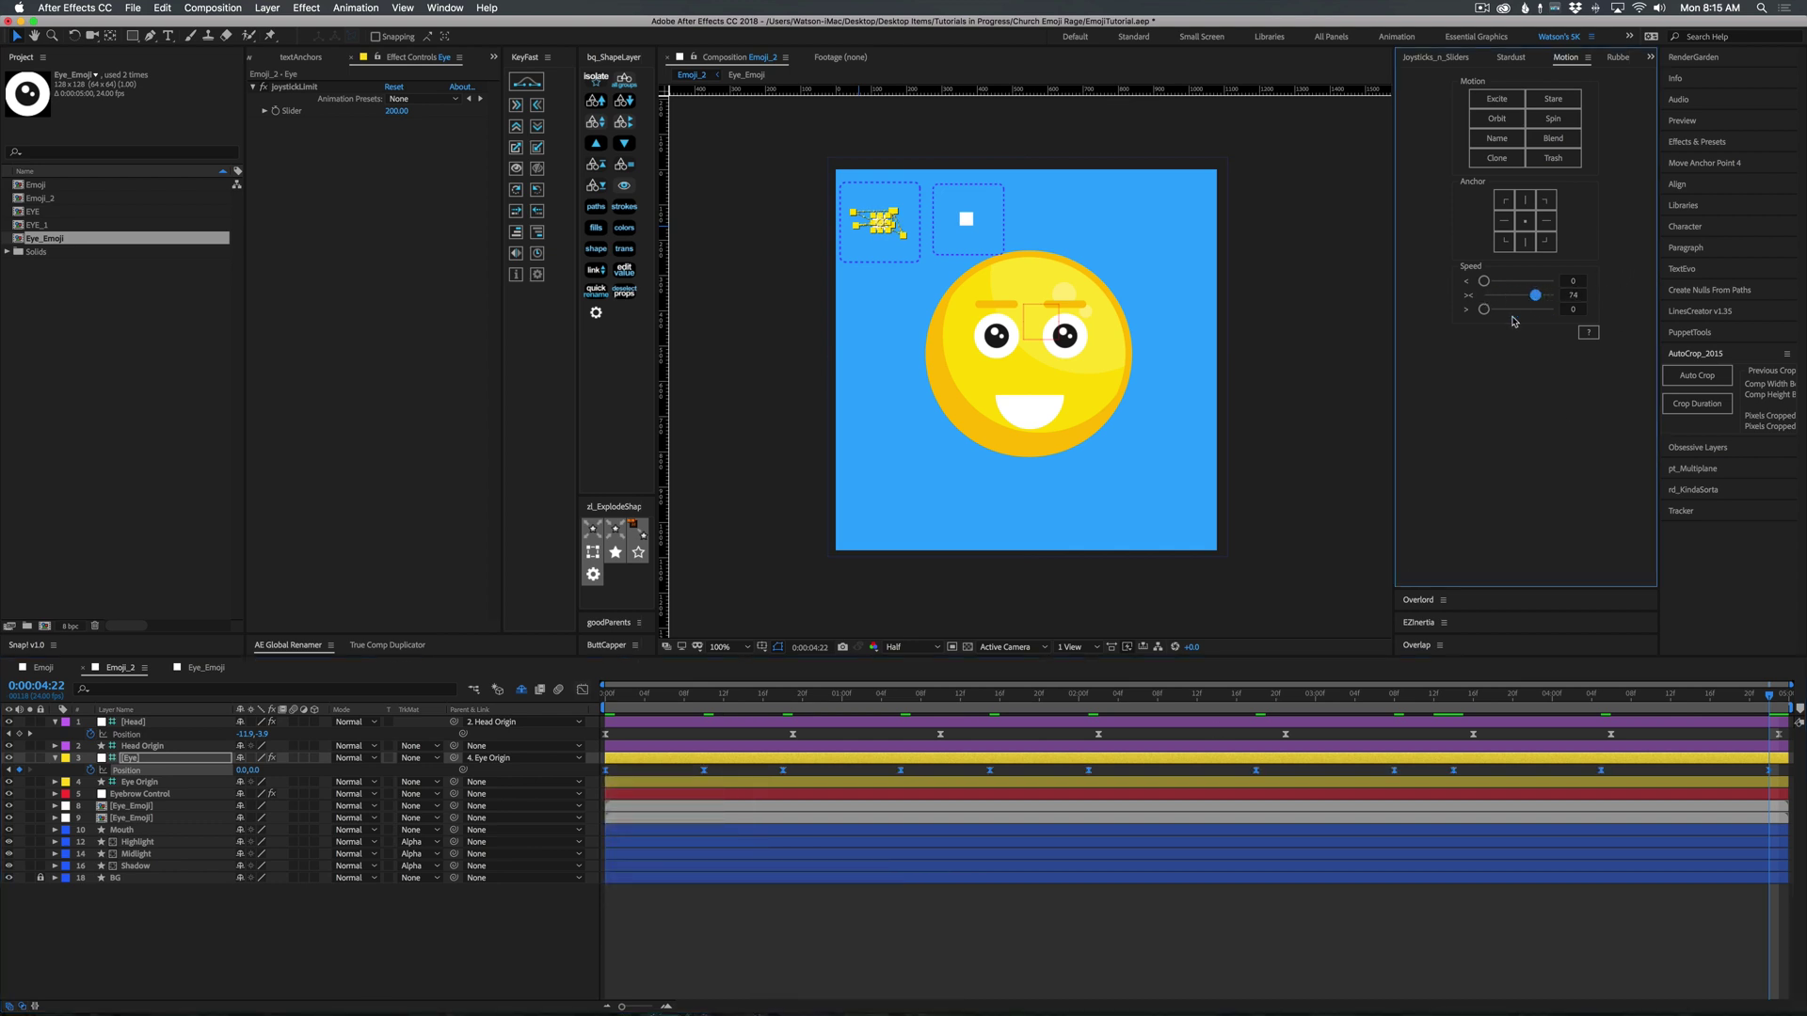
Preview the combined head, eye and blink animation and return to the start of the timeline.
key(space)
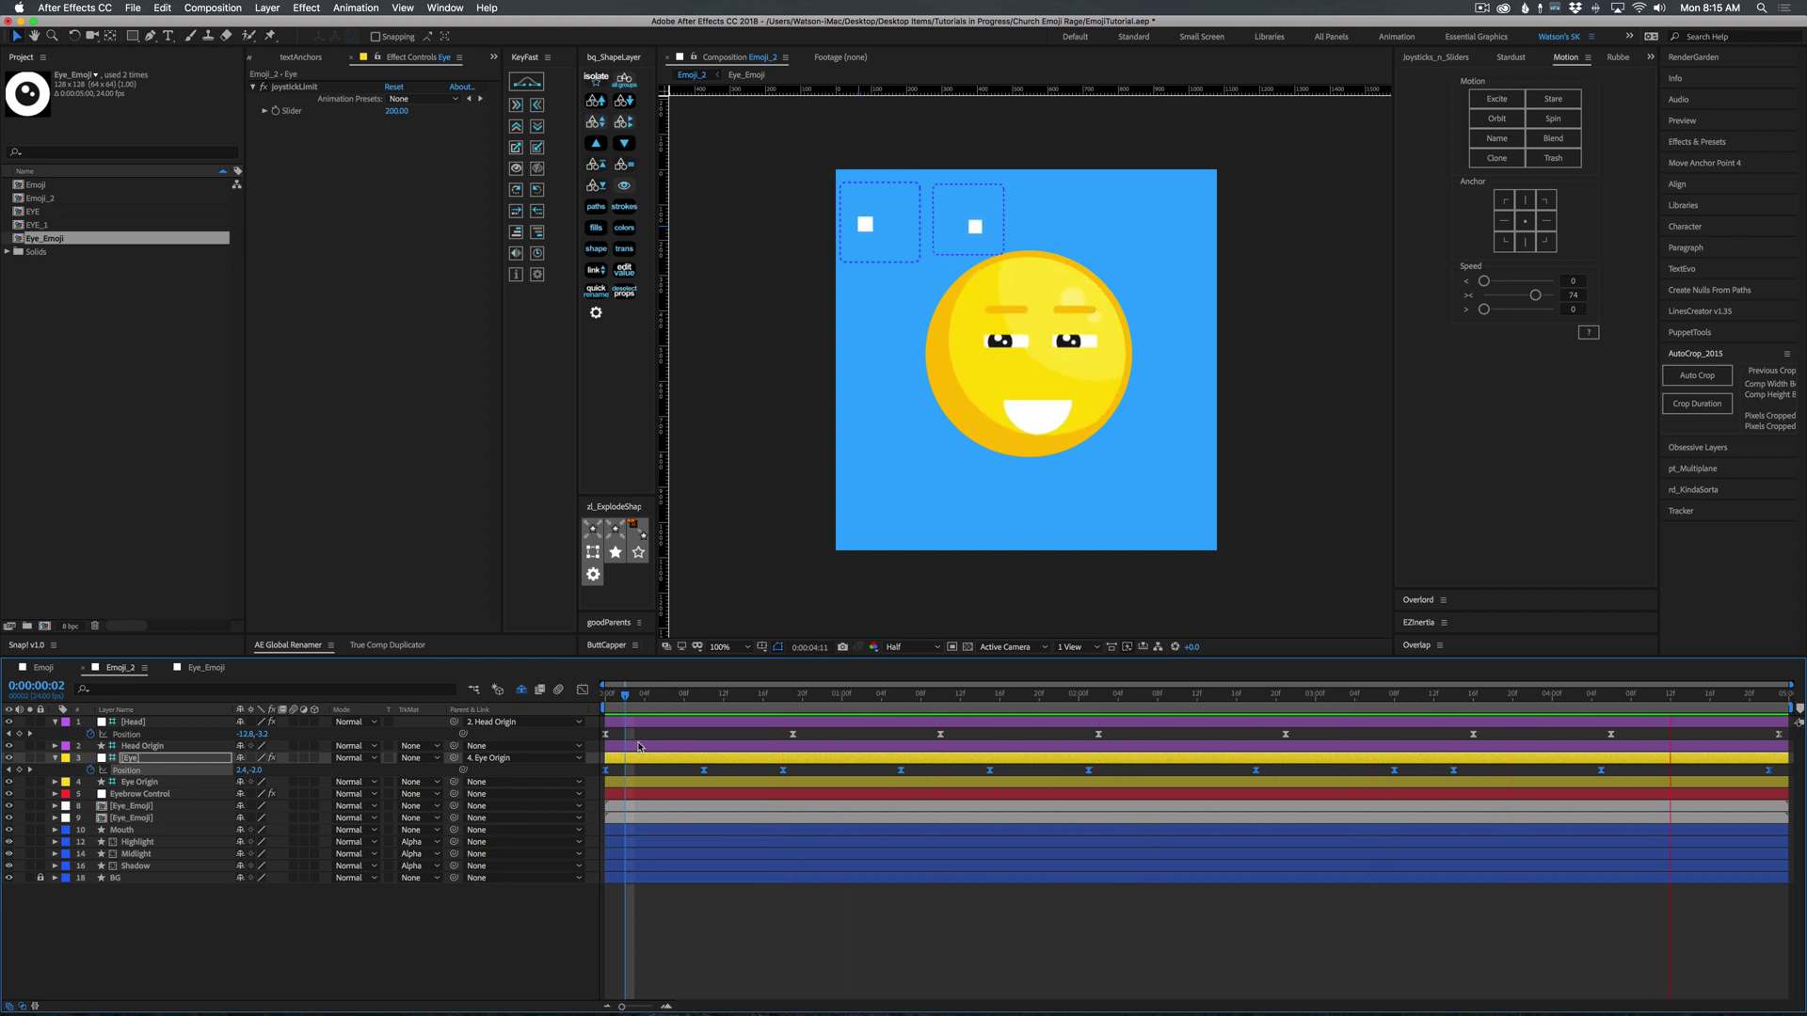
key(space)
drag(627, 695, 584, 745)
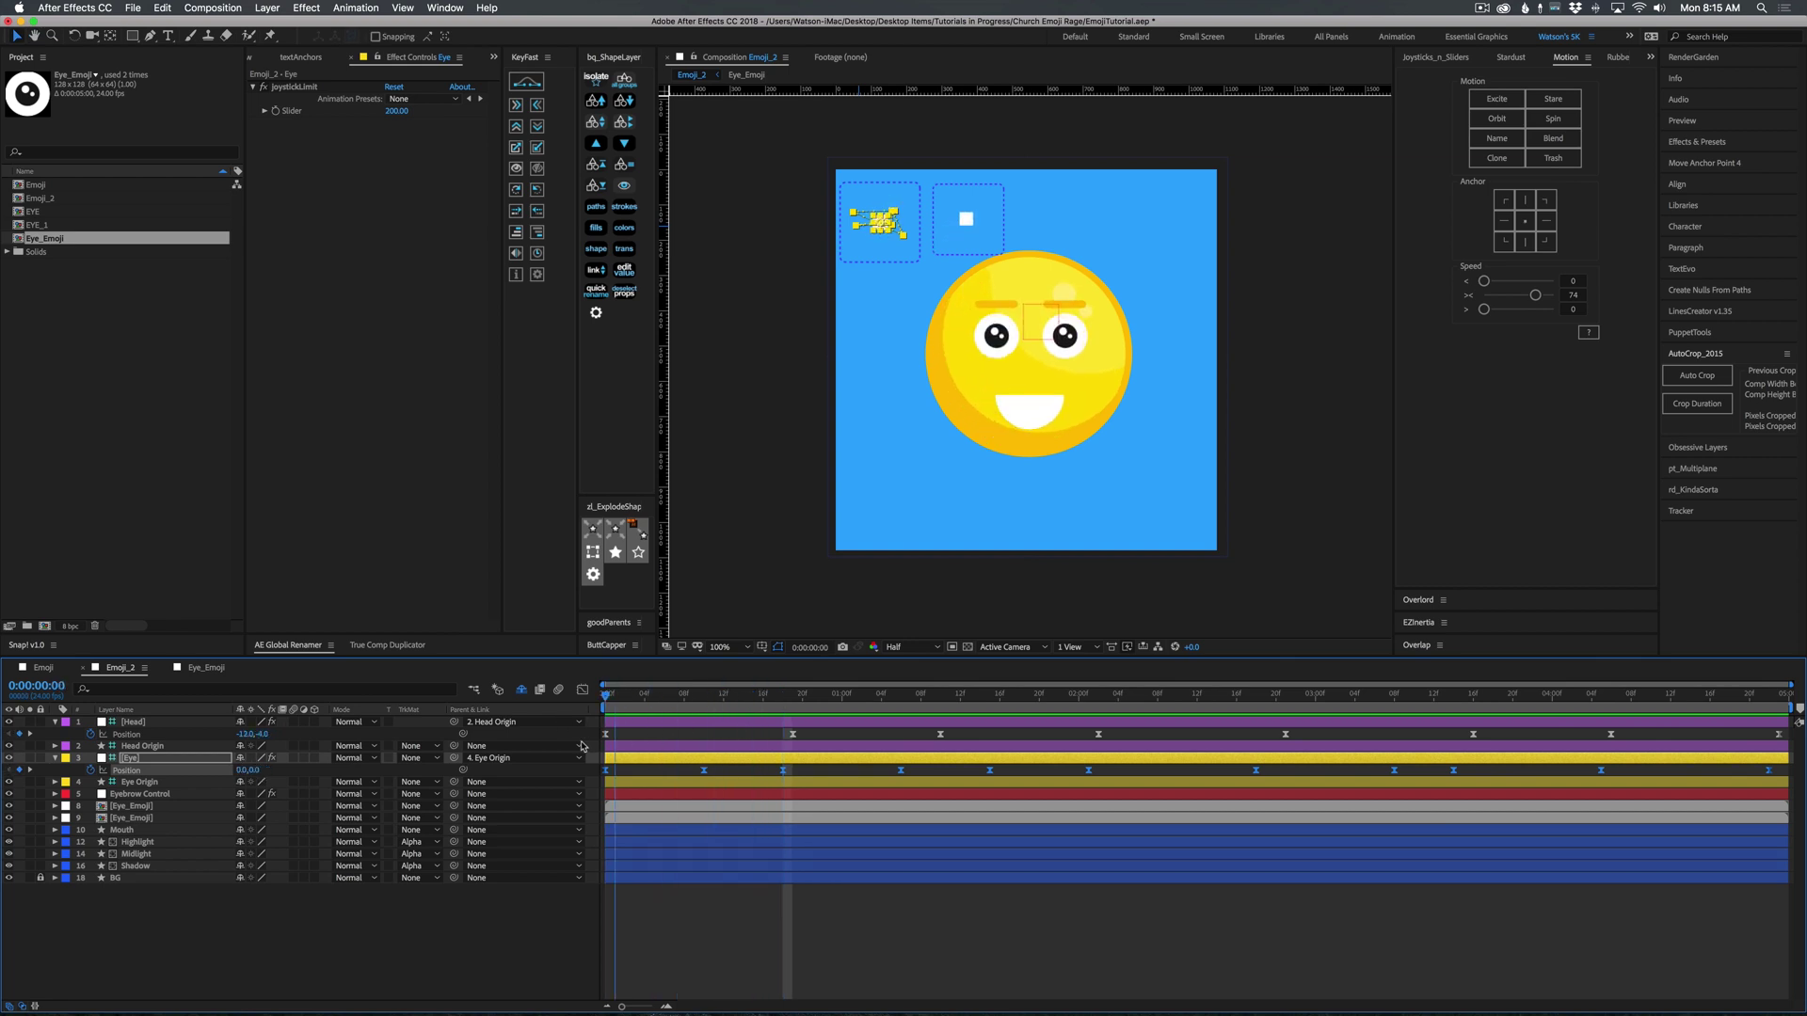
Reveal the Eyebrow Control slider keyframes and, at the timeline start, set Eyebrow L Position to 26 and Eyebrow R Position to 31.
click(161, 797)
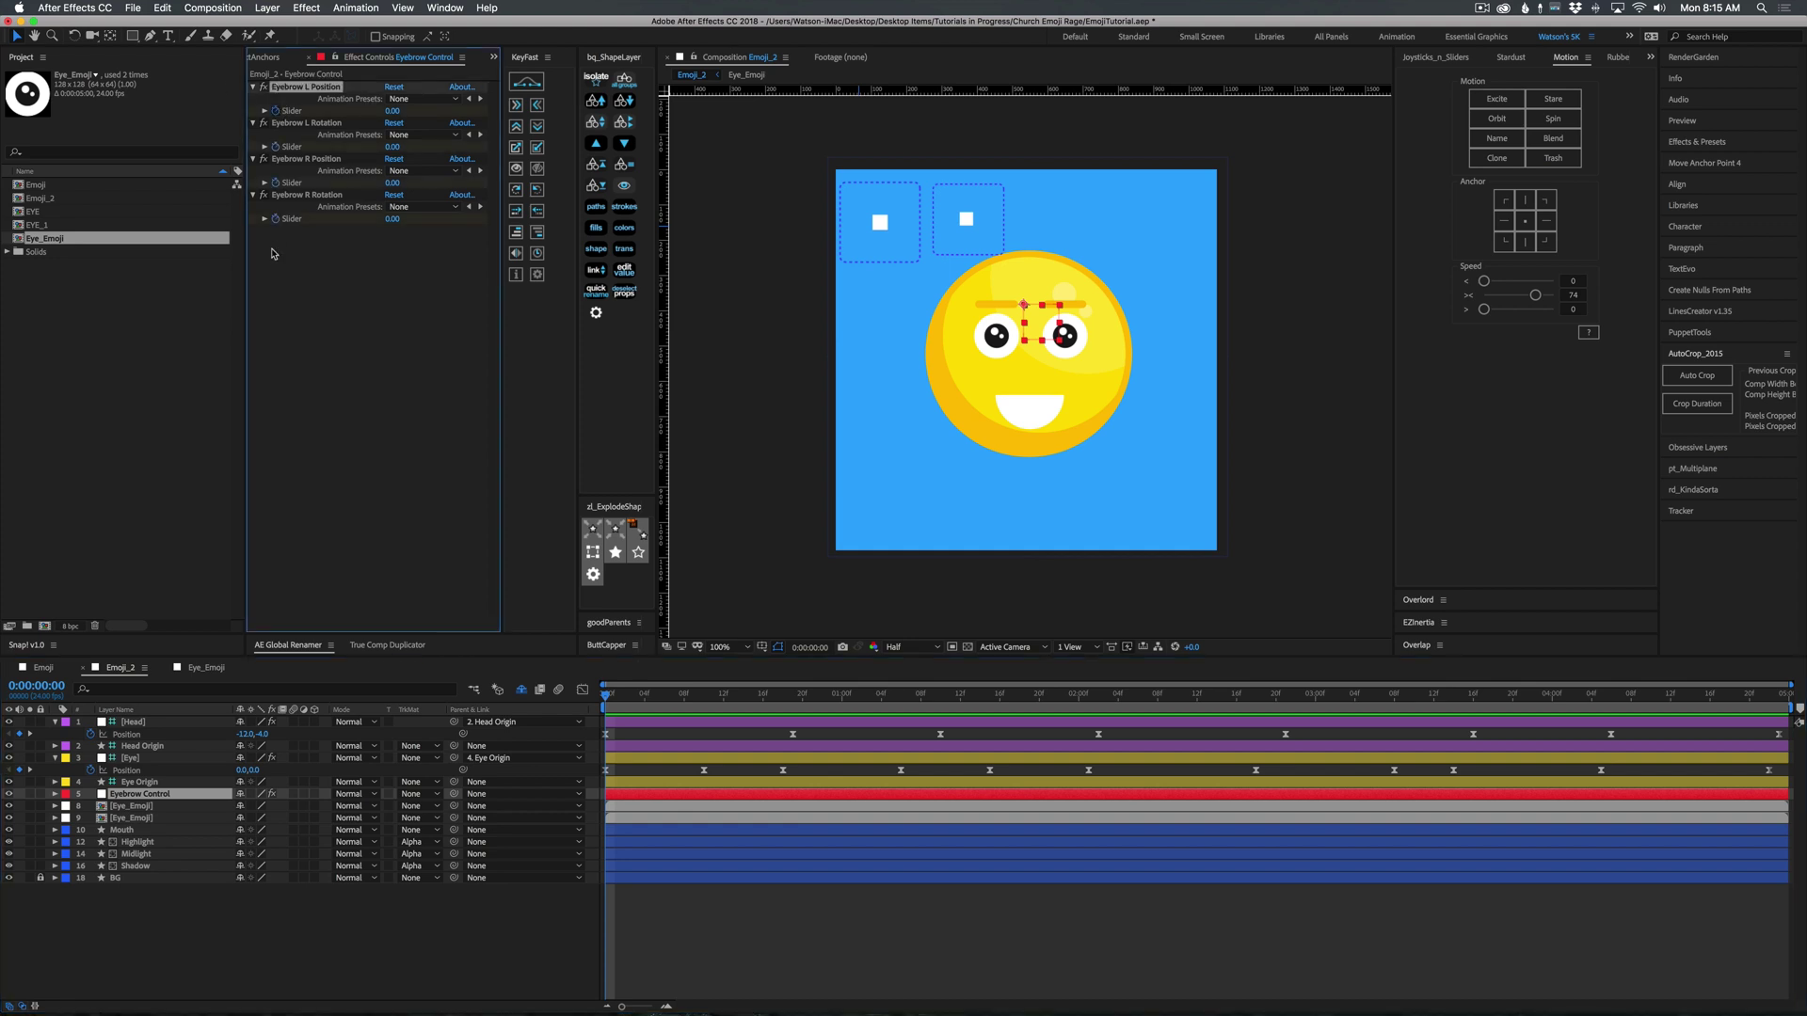
click(306, 195)
key(u)
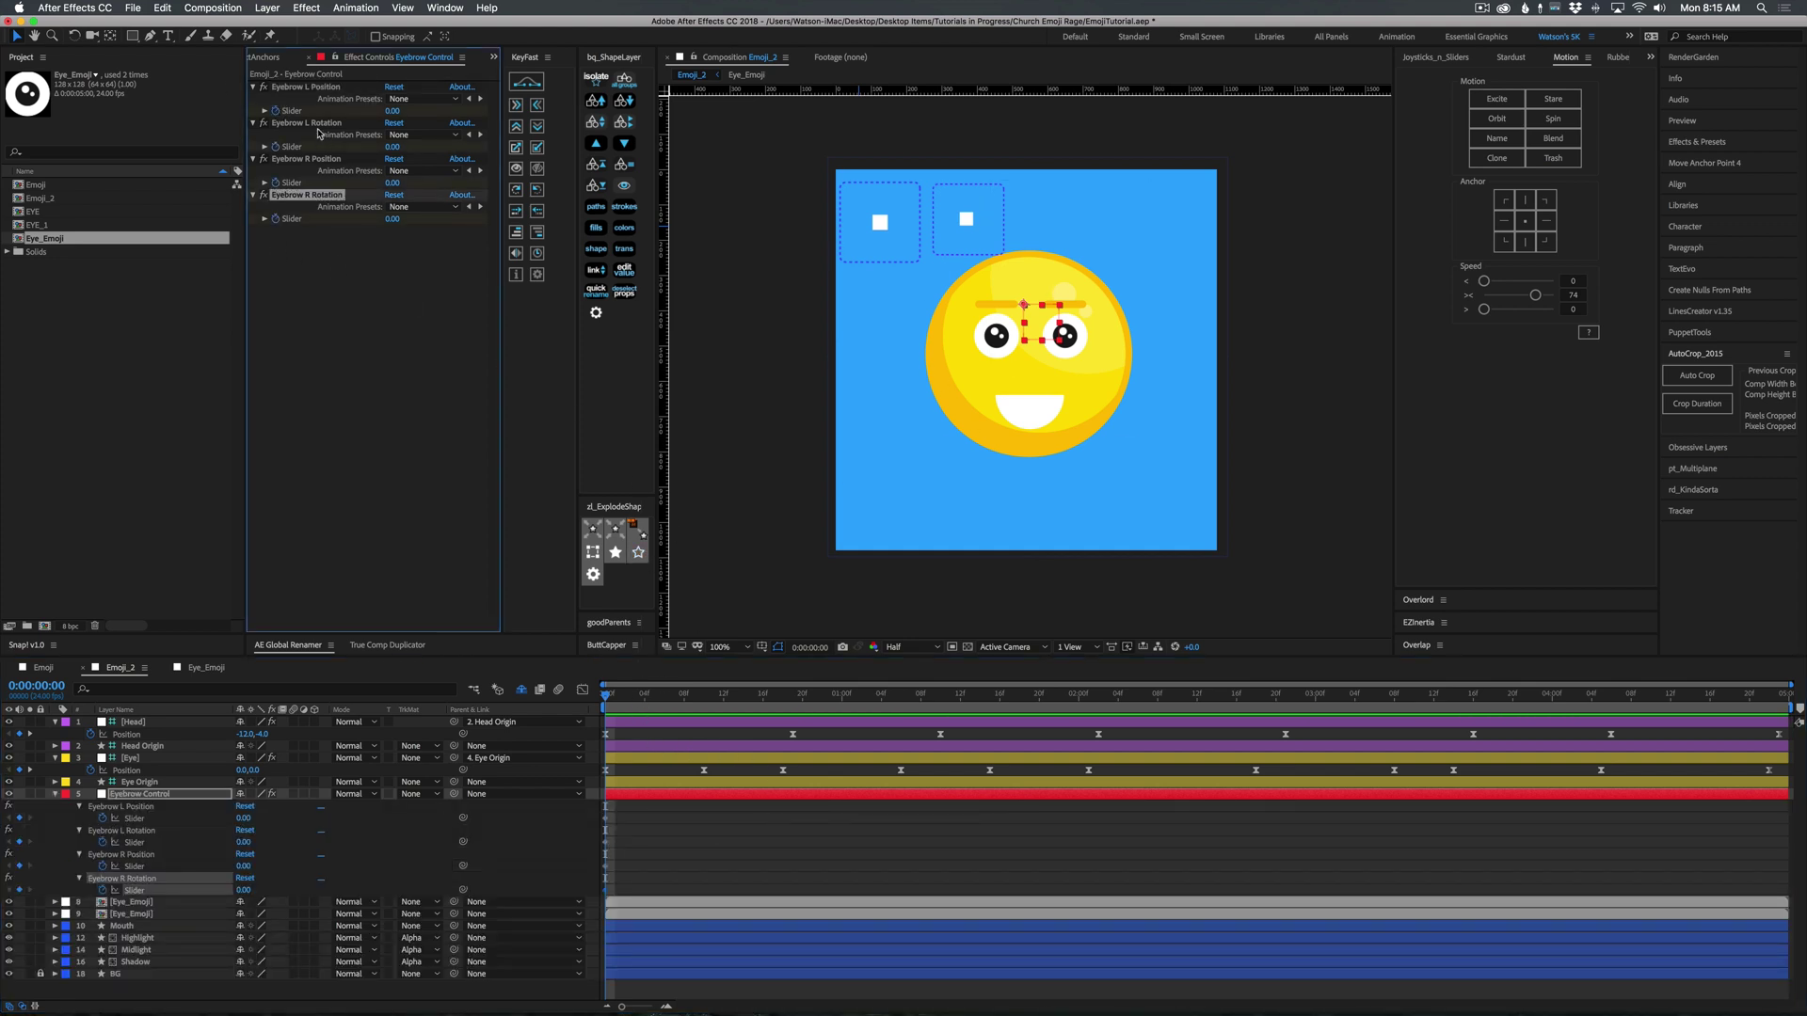
drag(395, 110, 412, 110)
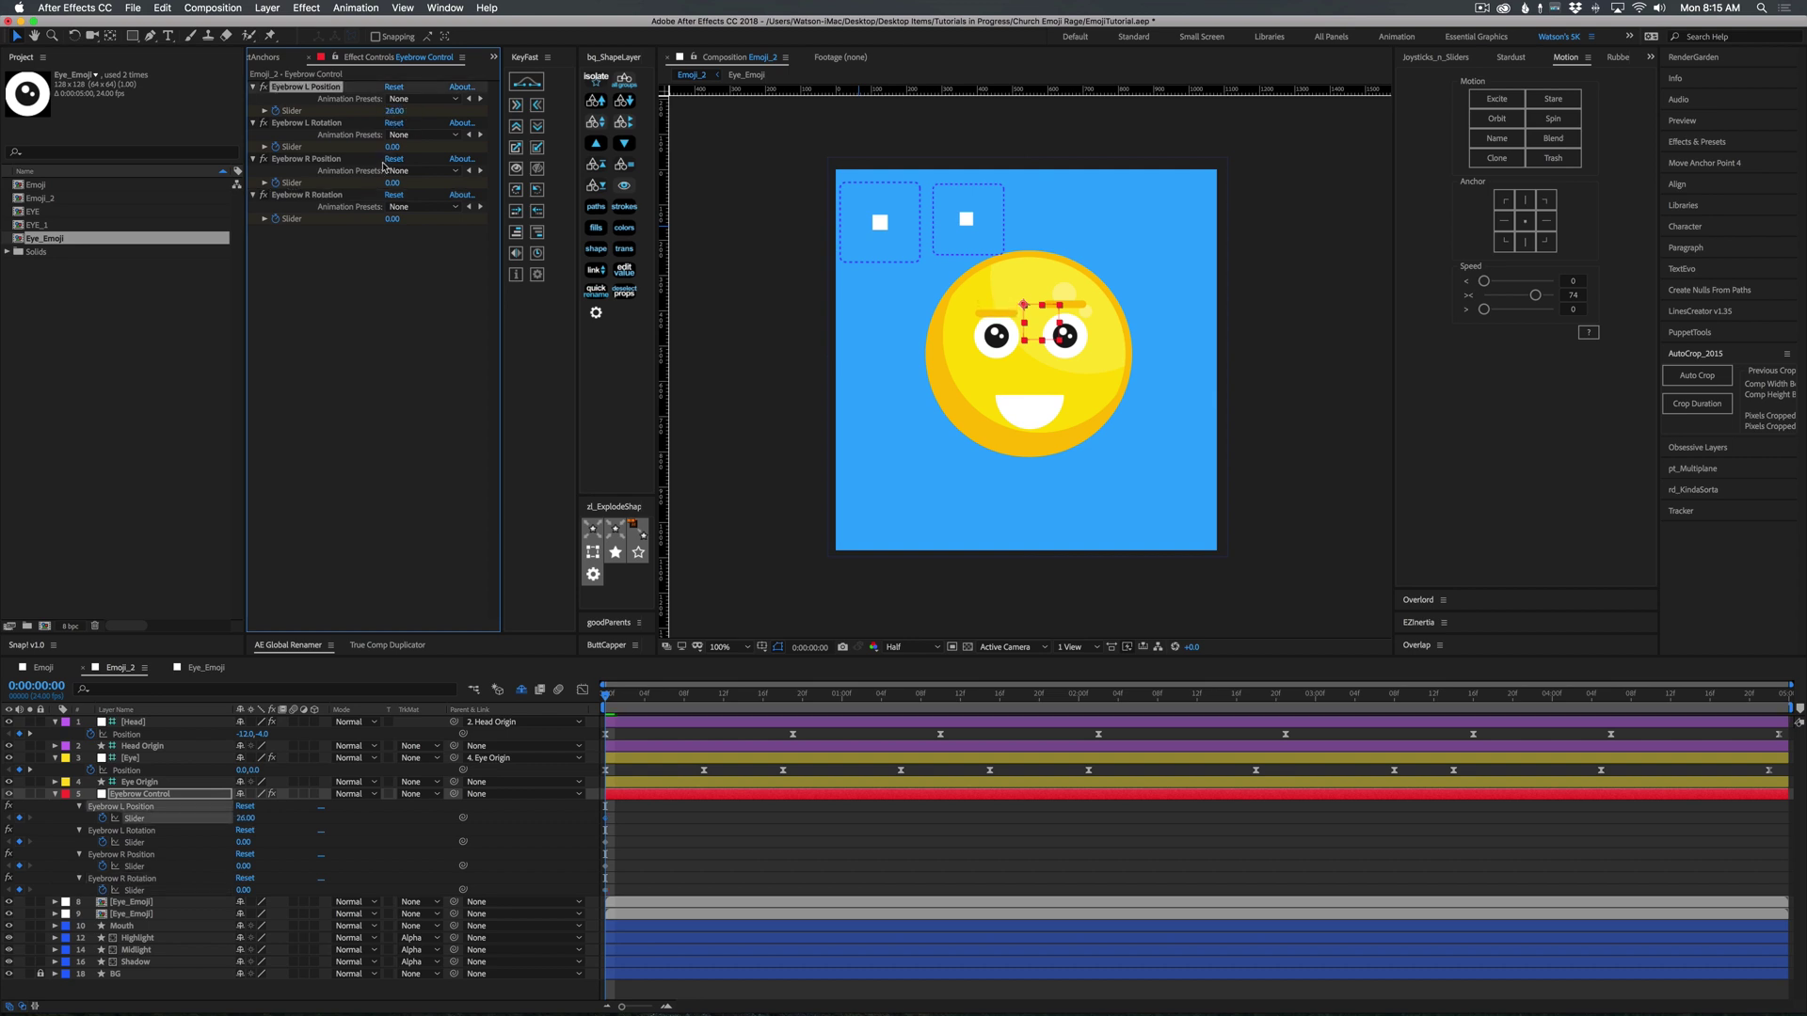
drag(391, 182, 403, 173)
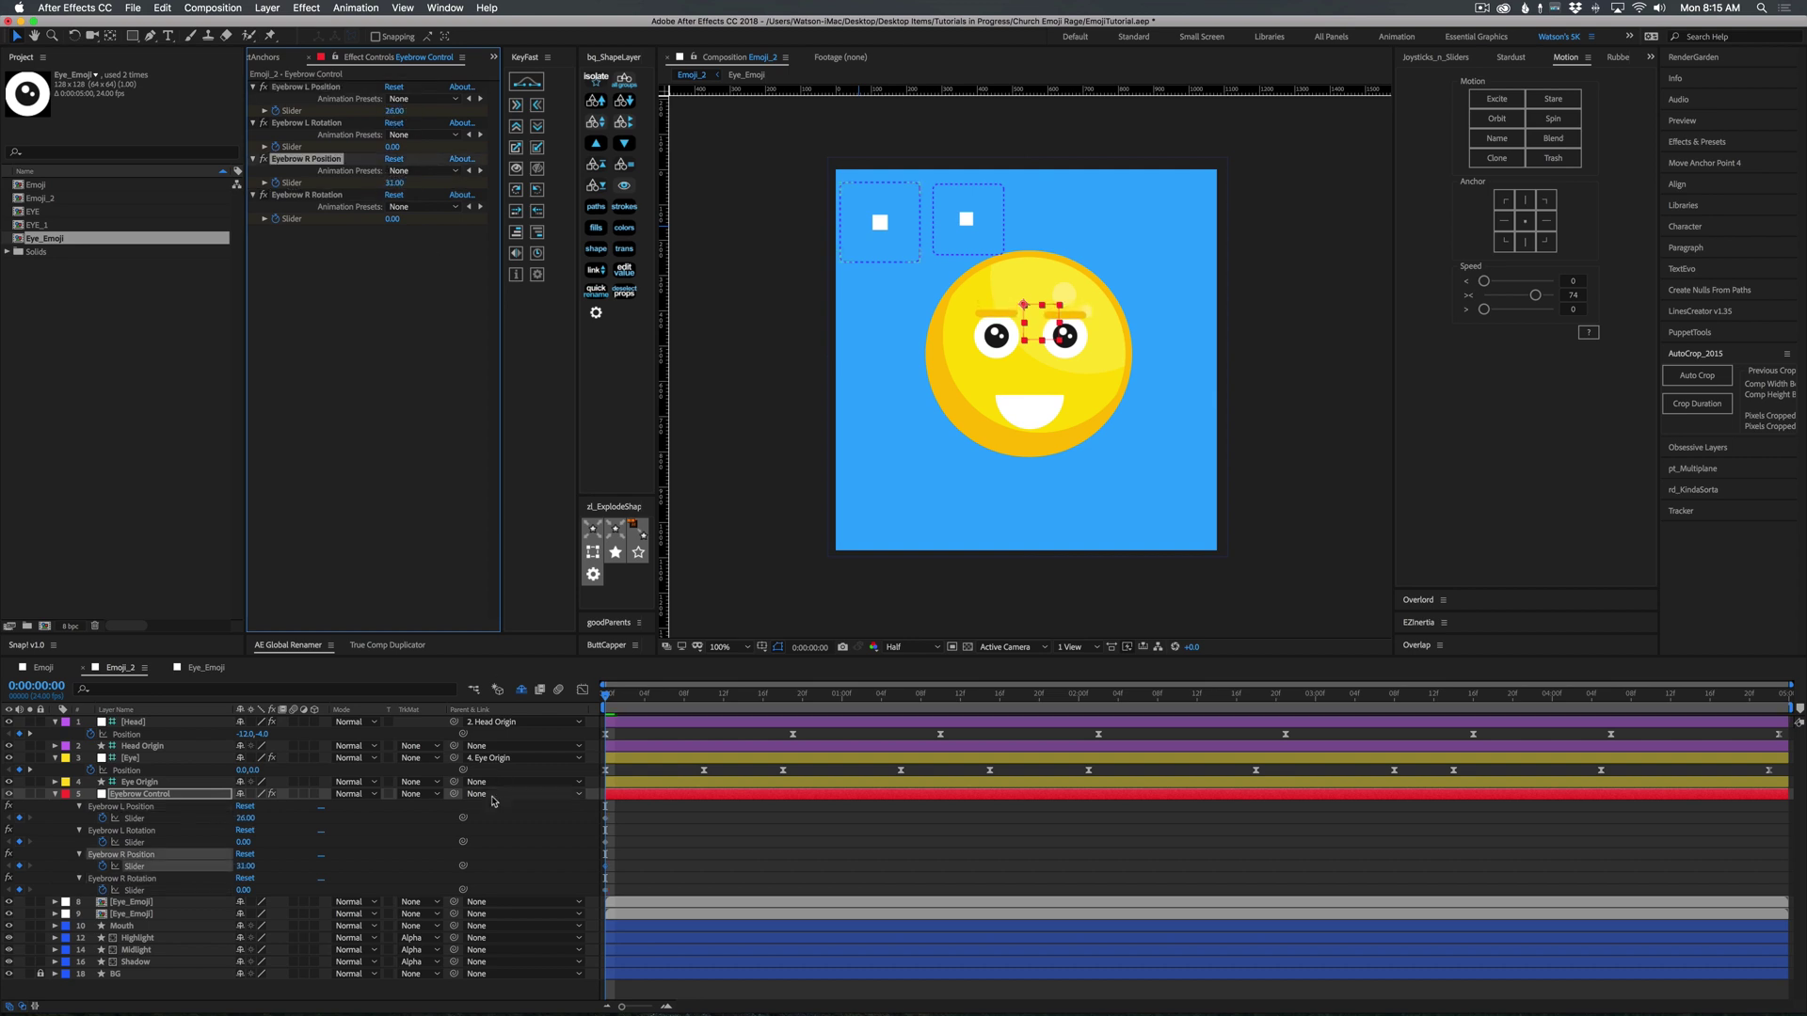
At 0:00:00:15, set Eyebrow L Position to -11, L Rotation to -16, R Position to 11 and R Rotation to 15.
click(693, 696)
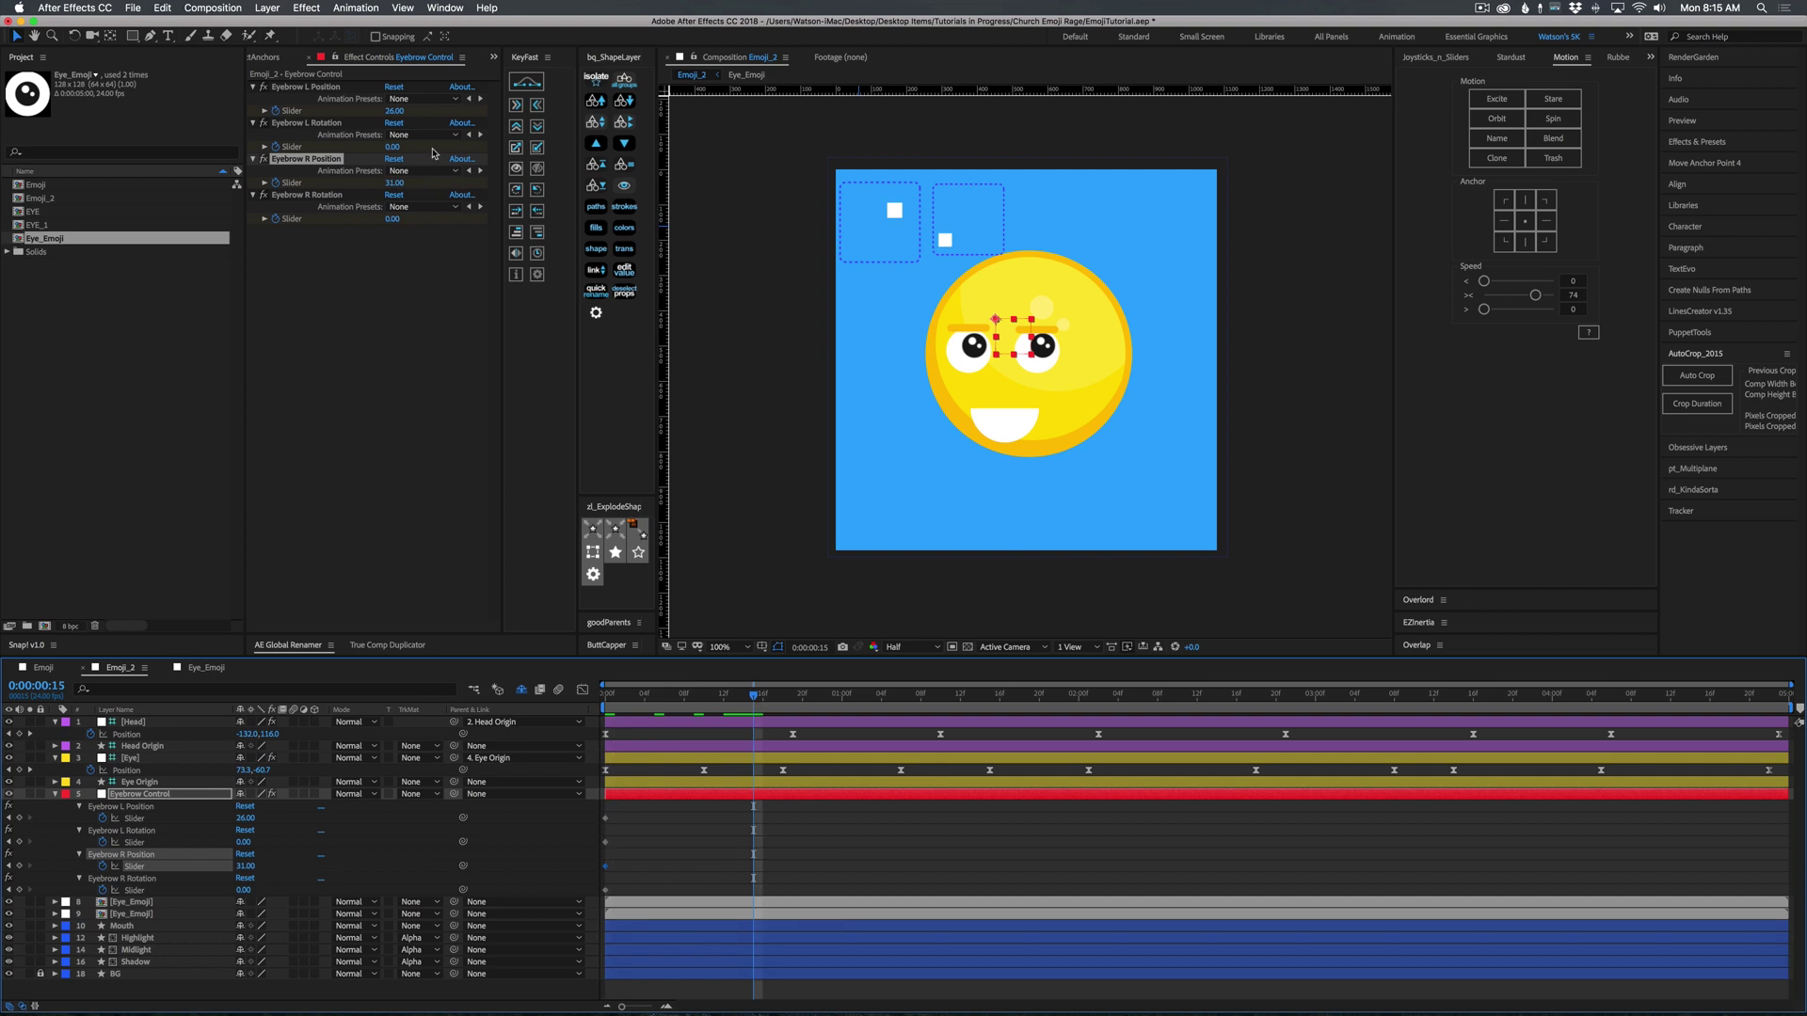
drag(396, 115, 380, 149)
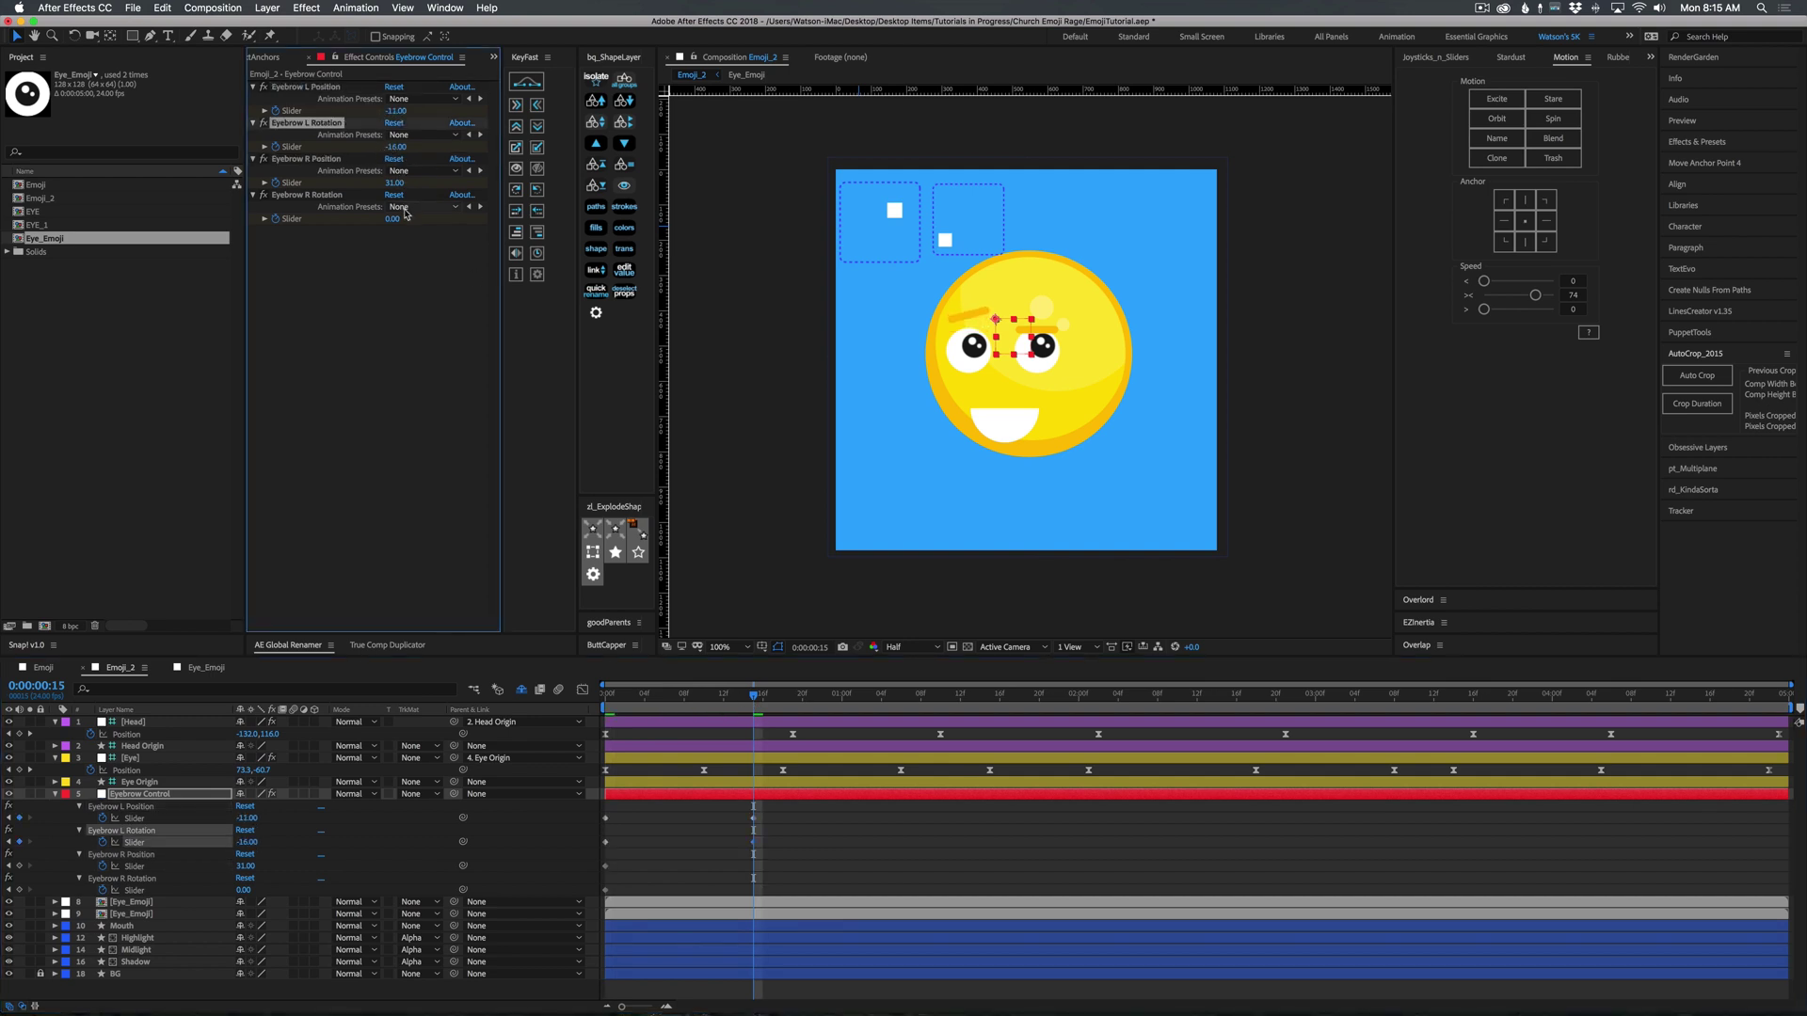
drag(393, 218, 387, 184)
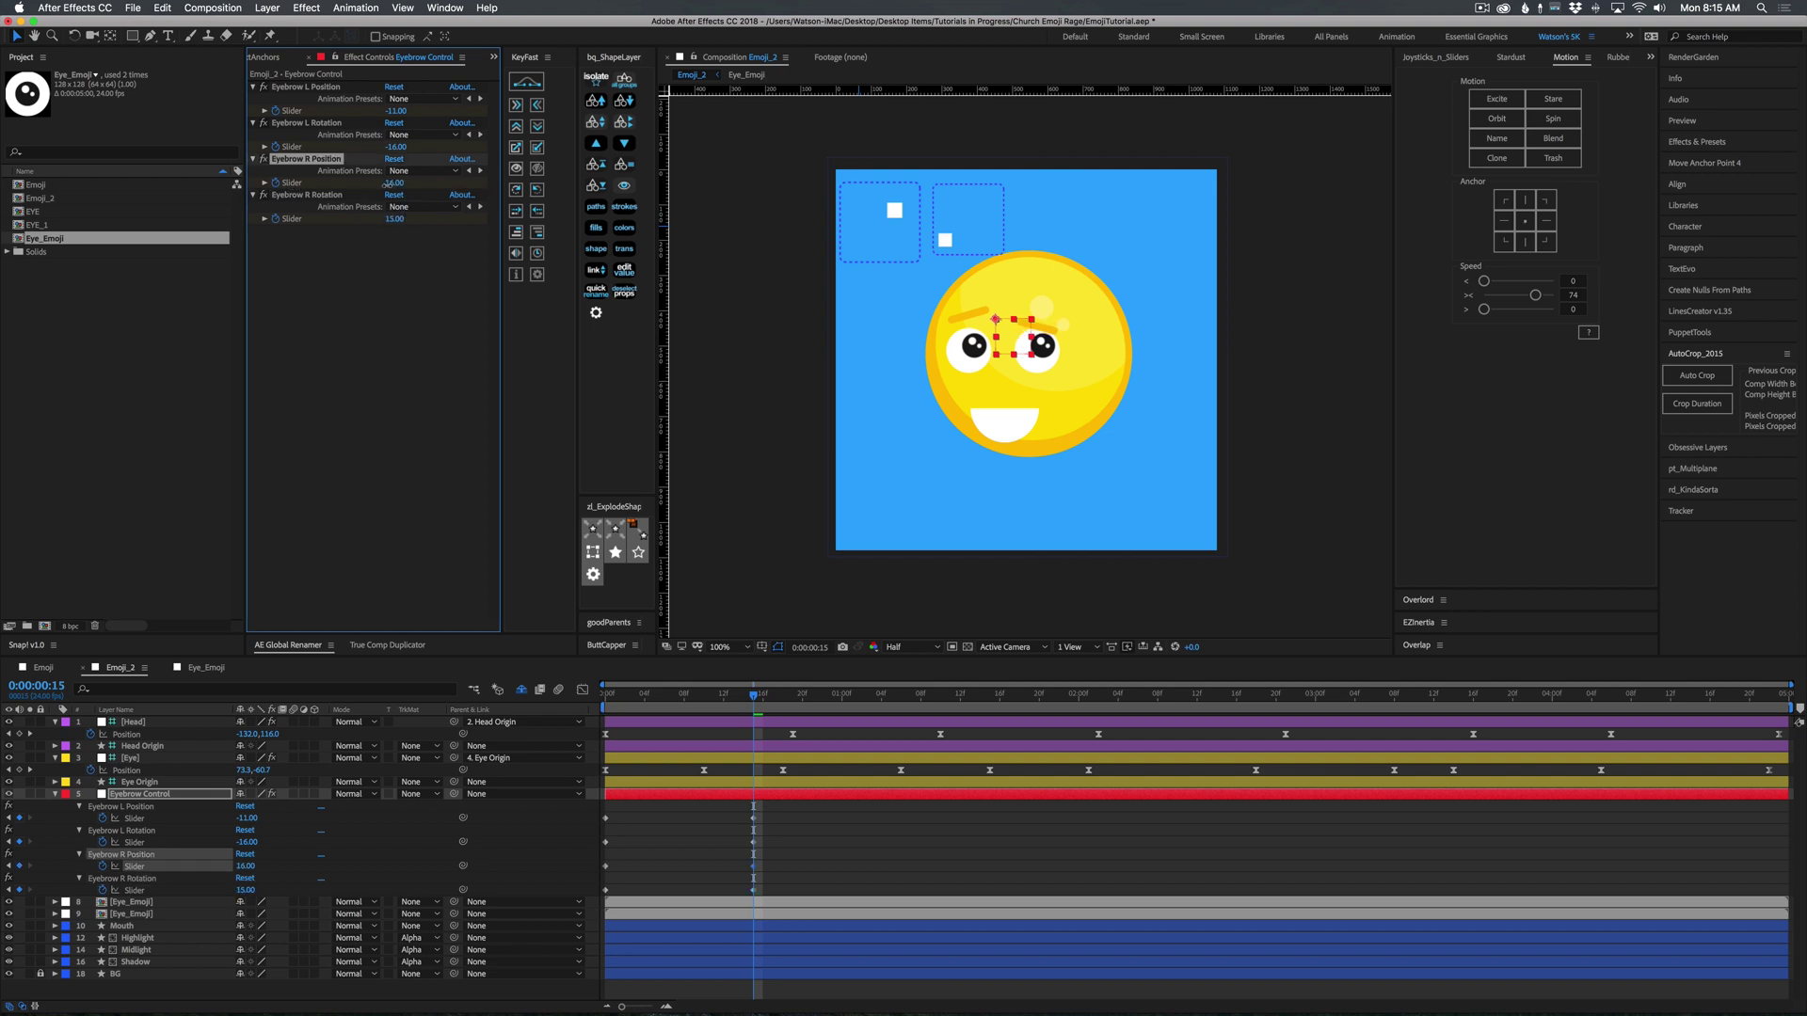
Hold all four Eyebrow Control sliders with keyframes at 0:00:01:02.
click(774, 730)
key(space)
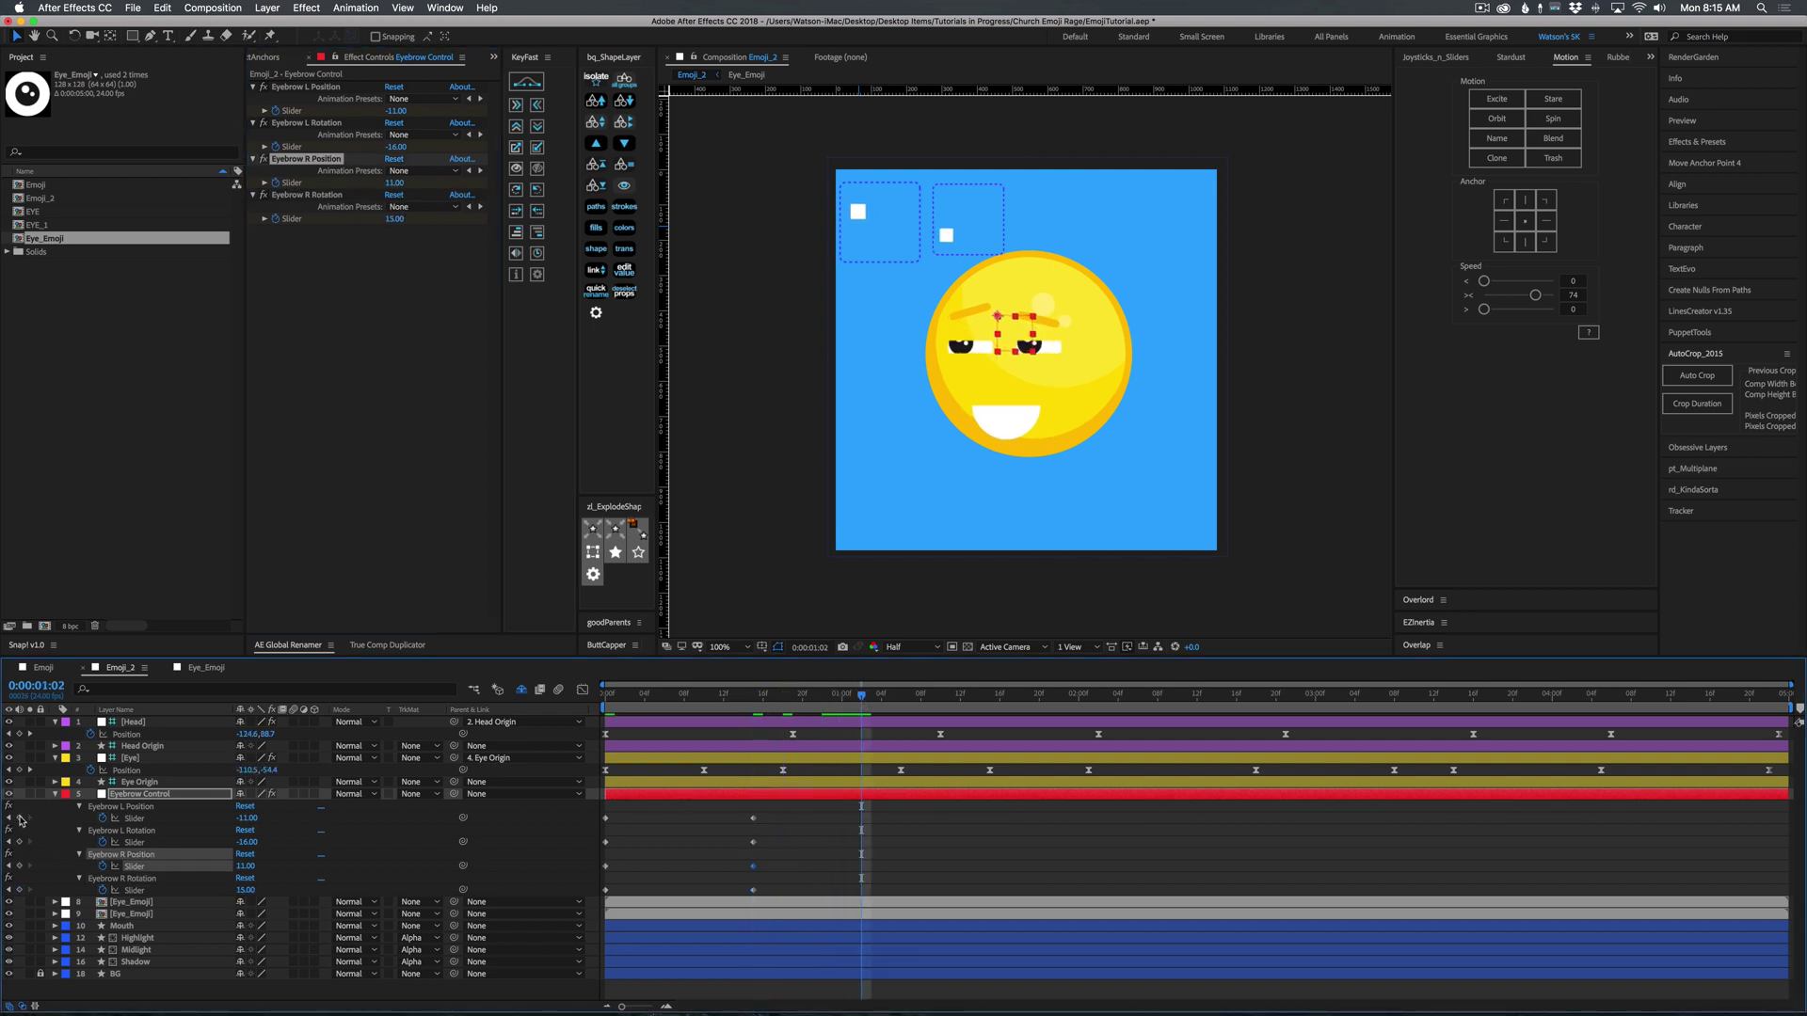
drag(20, 819, 20, 890)
At 0:00:01:19, set Eyebrow L Position to 17, L Rotation to 8, R Position to 20 and R Rotation to -8.
key(space)
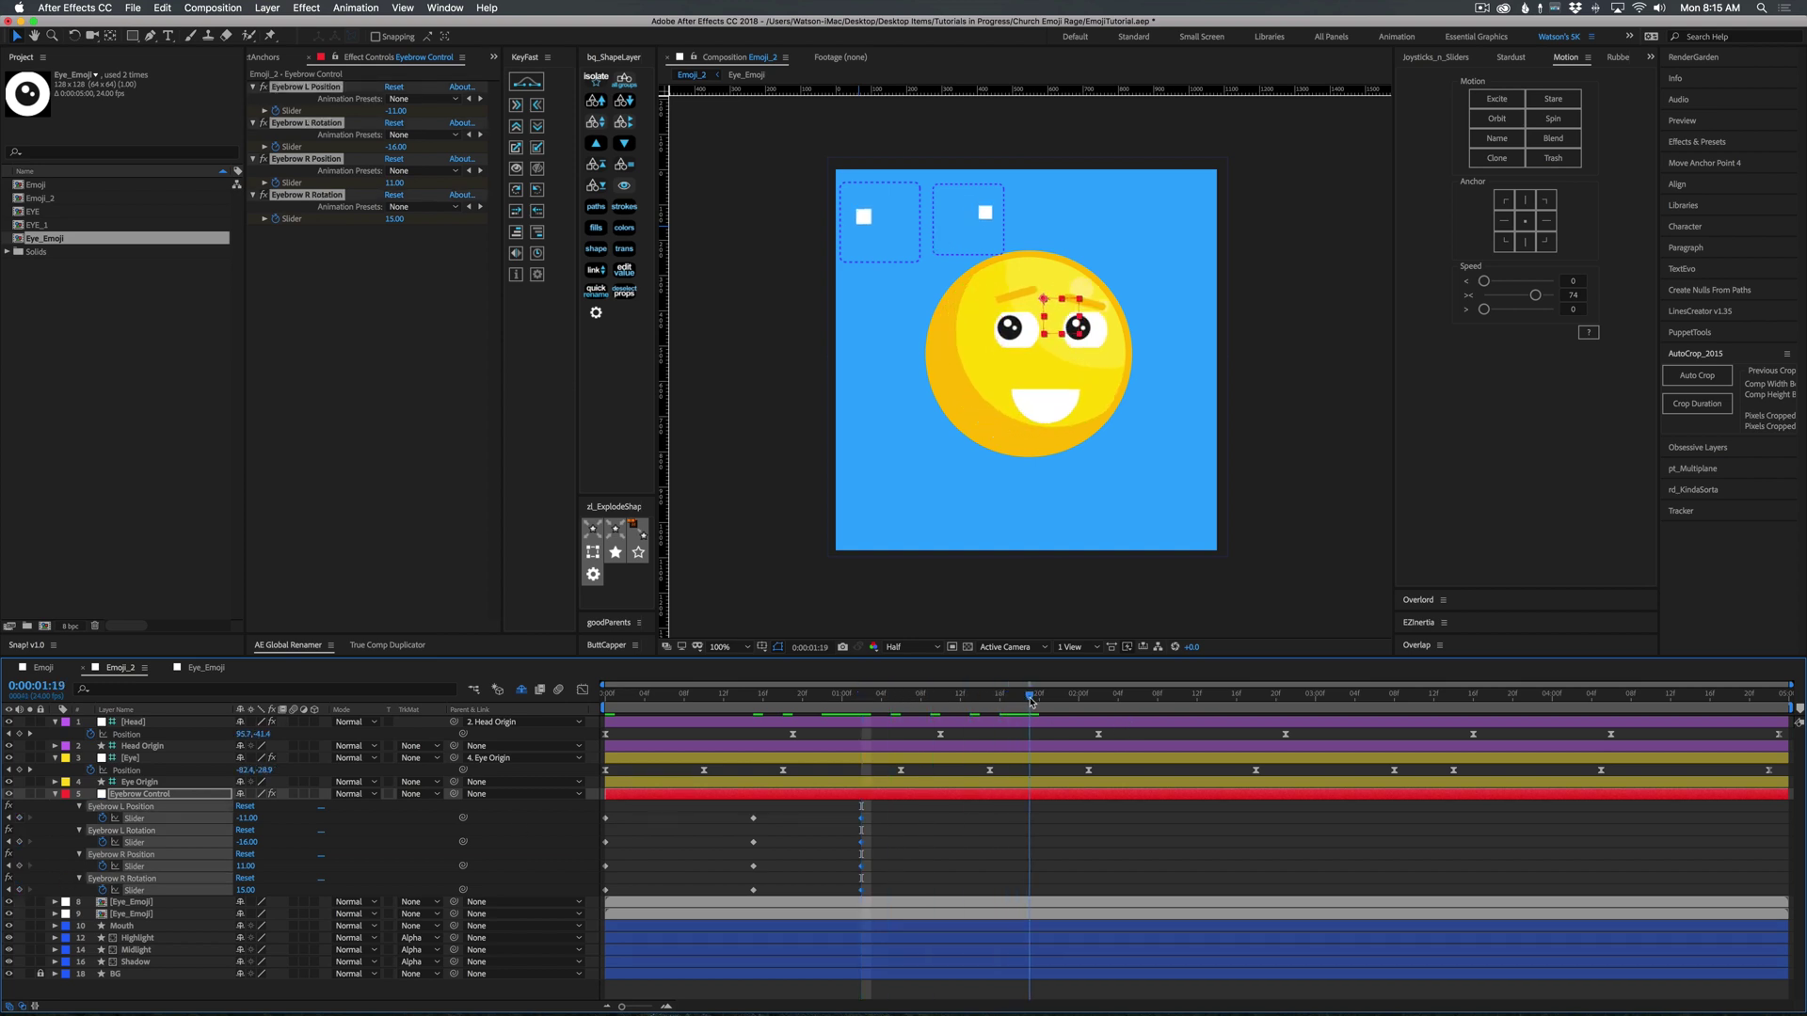
mouse_move(395, 111)
mouse_down()
mouse_move(419, 120)
mouse_move(408, 140)
mouse_up()
click(397, 182)
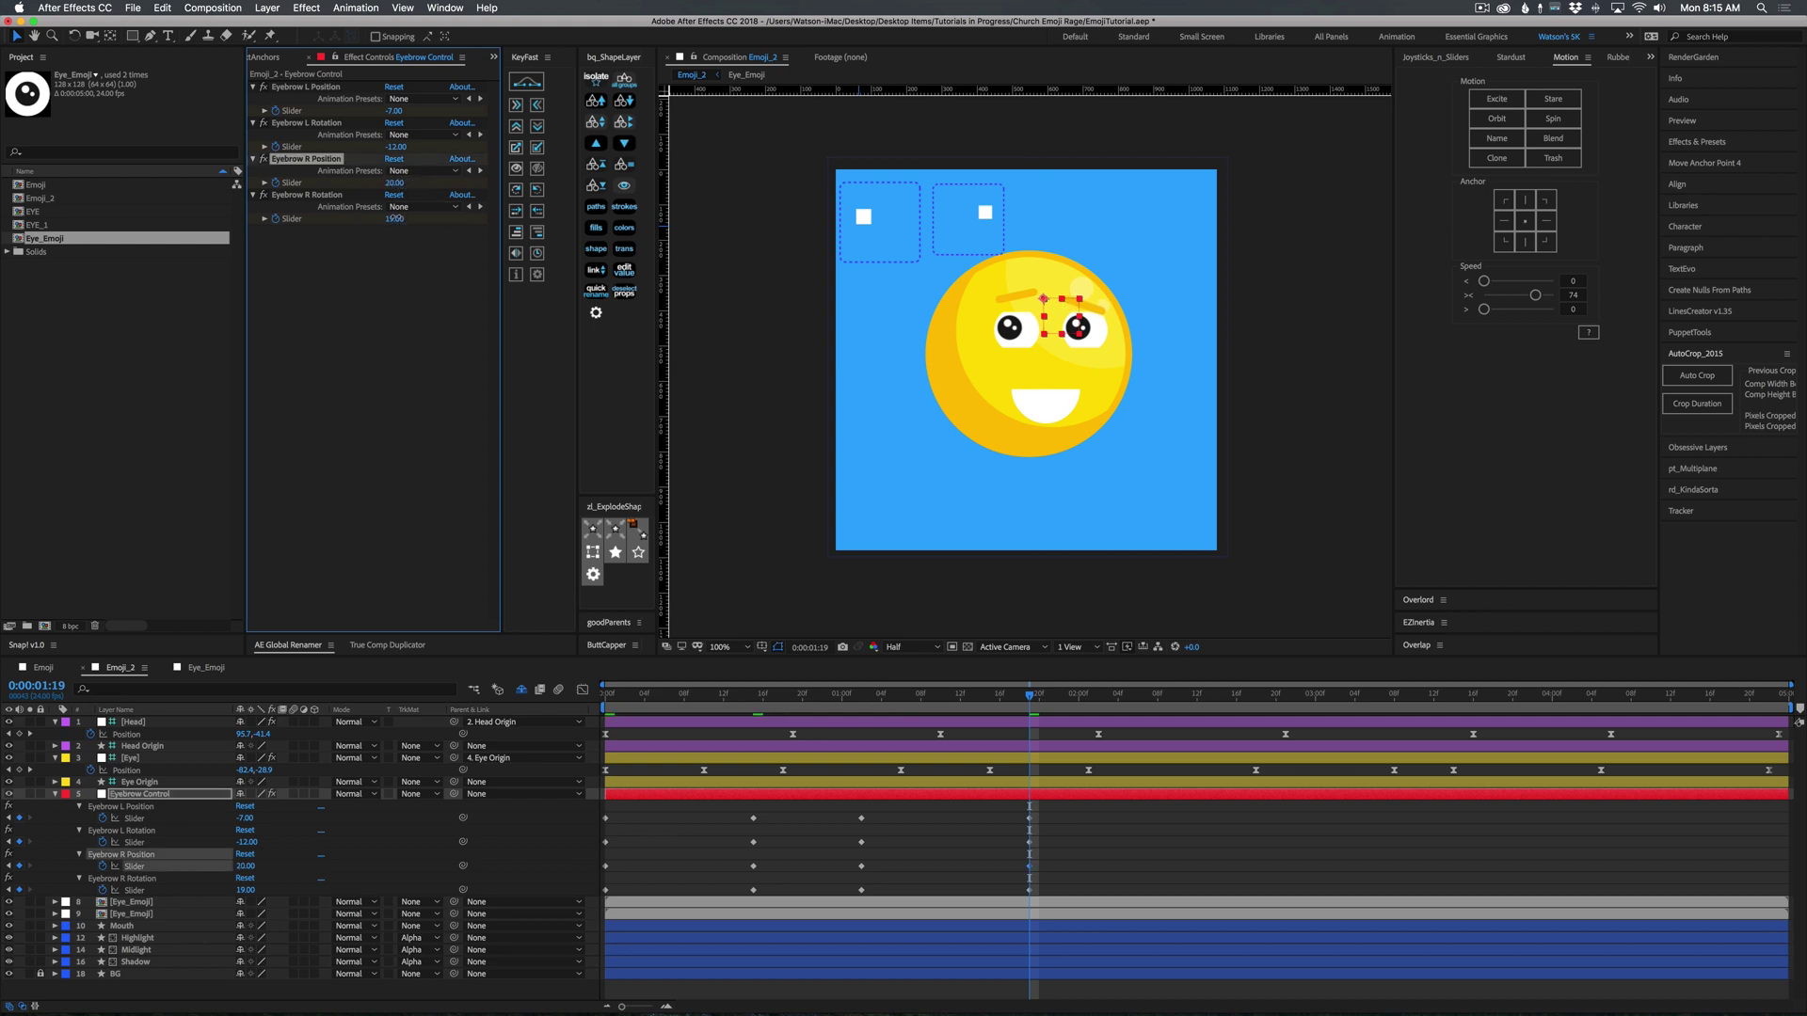
drag(396, 218, 377, 218)
drag(396, 147, 411, 114)
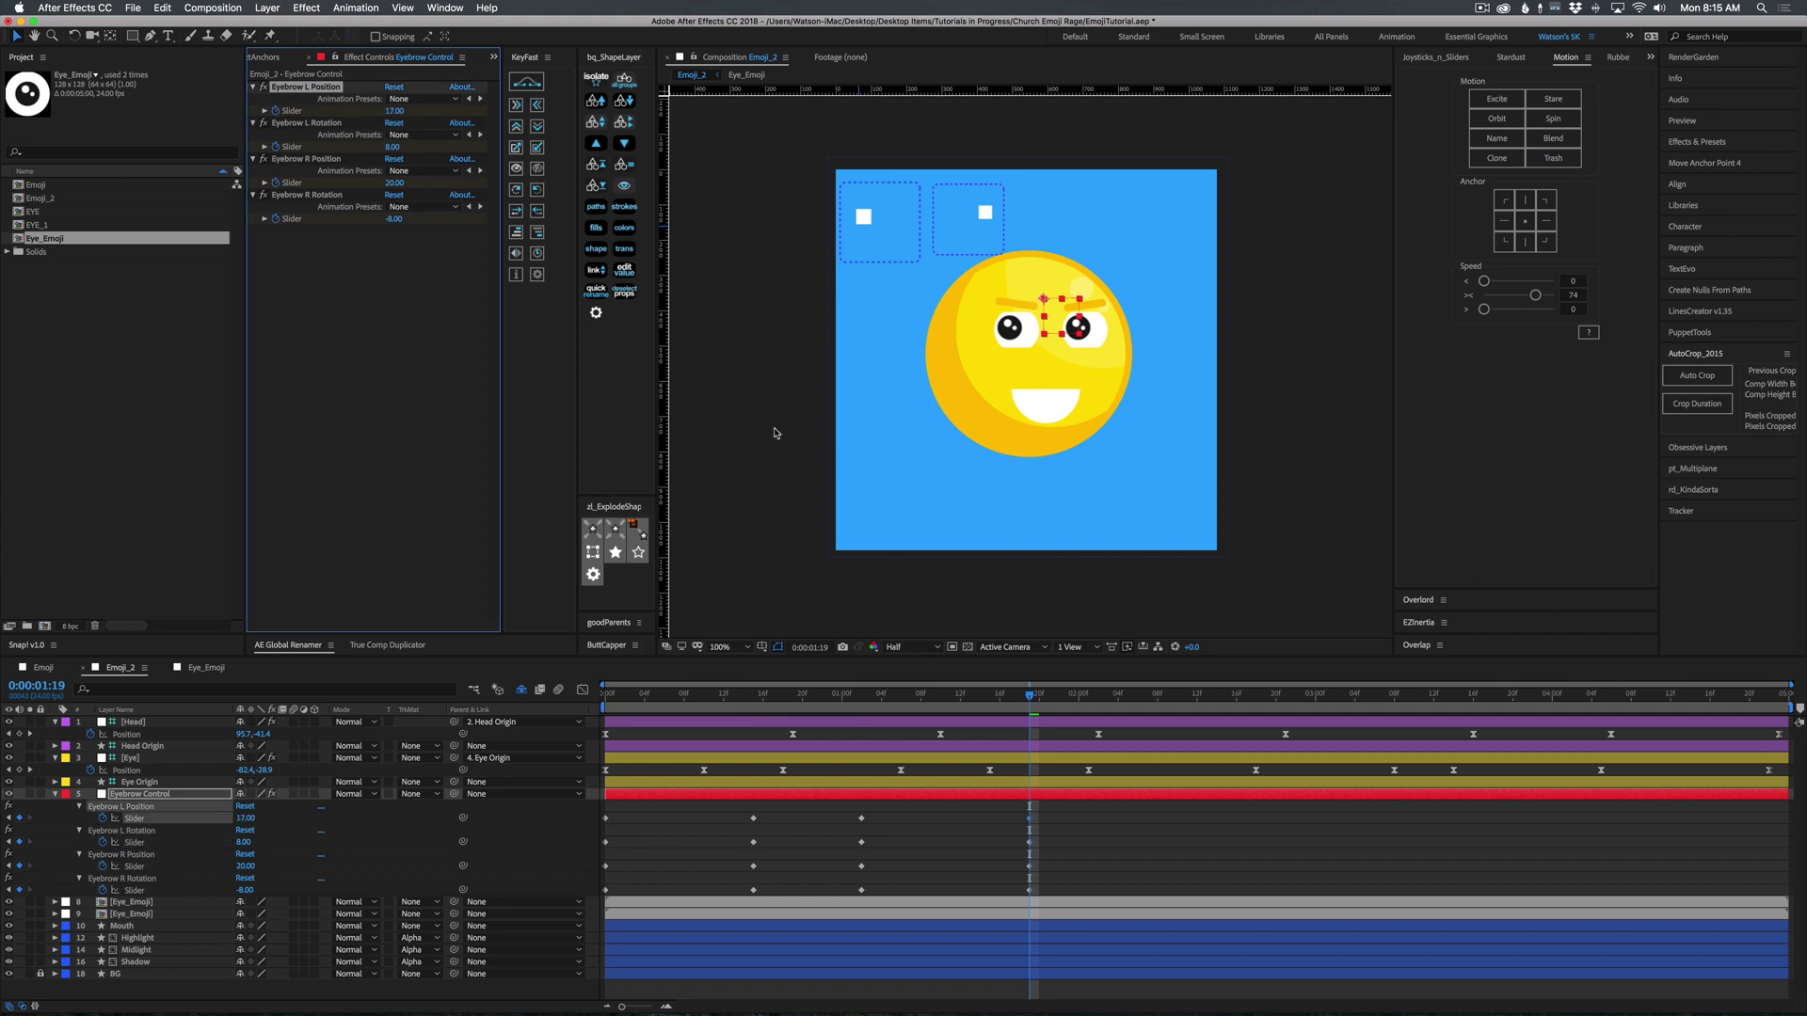
Add hold keyframes for all four Eyebrow Control sliders at 0:00:02:11.
key(space)
key(space)
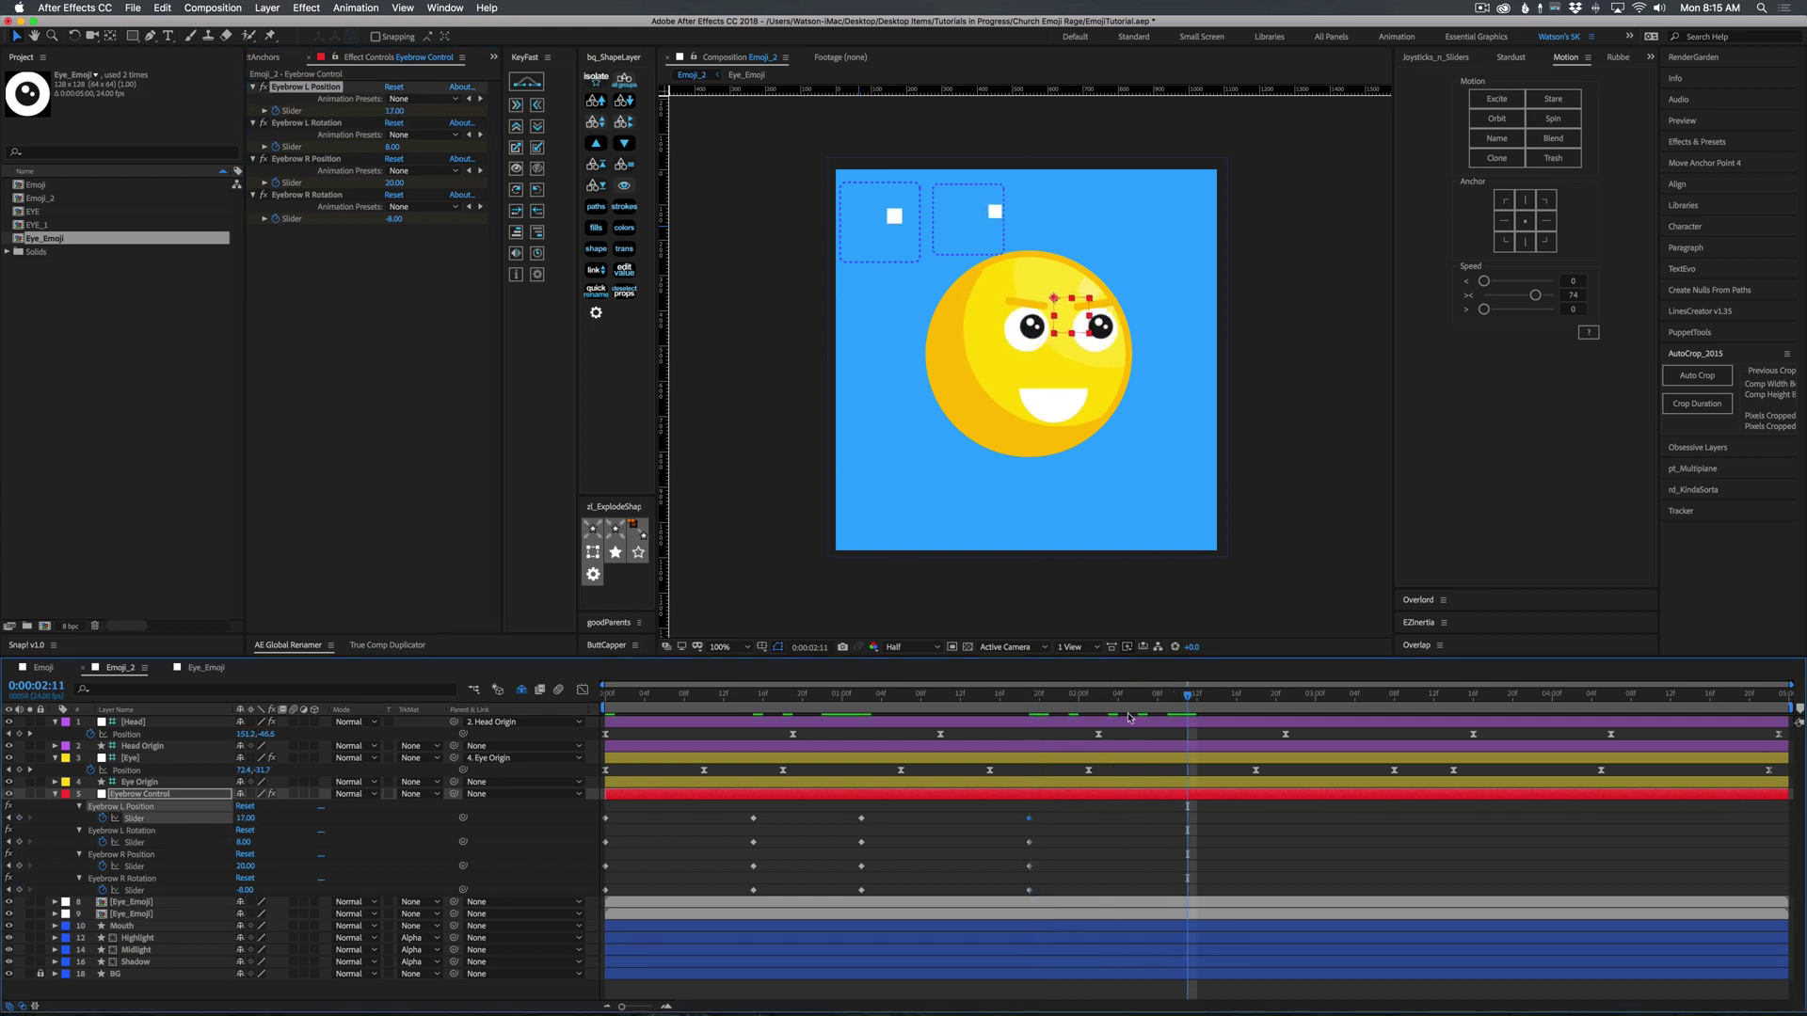
click(19, 842)
click(19, 866)
click(19, 889)
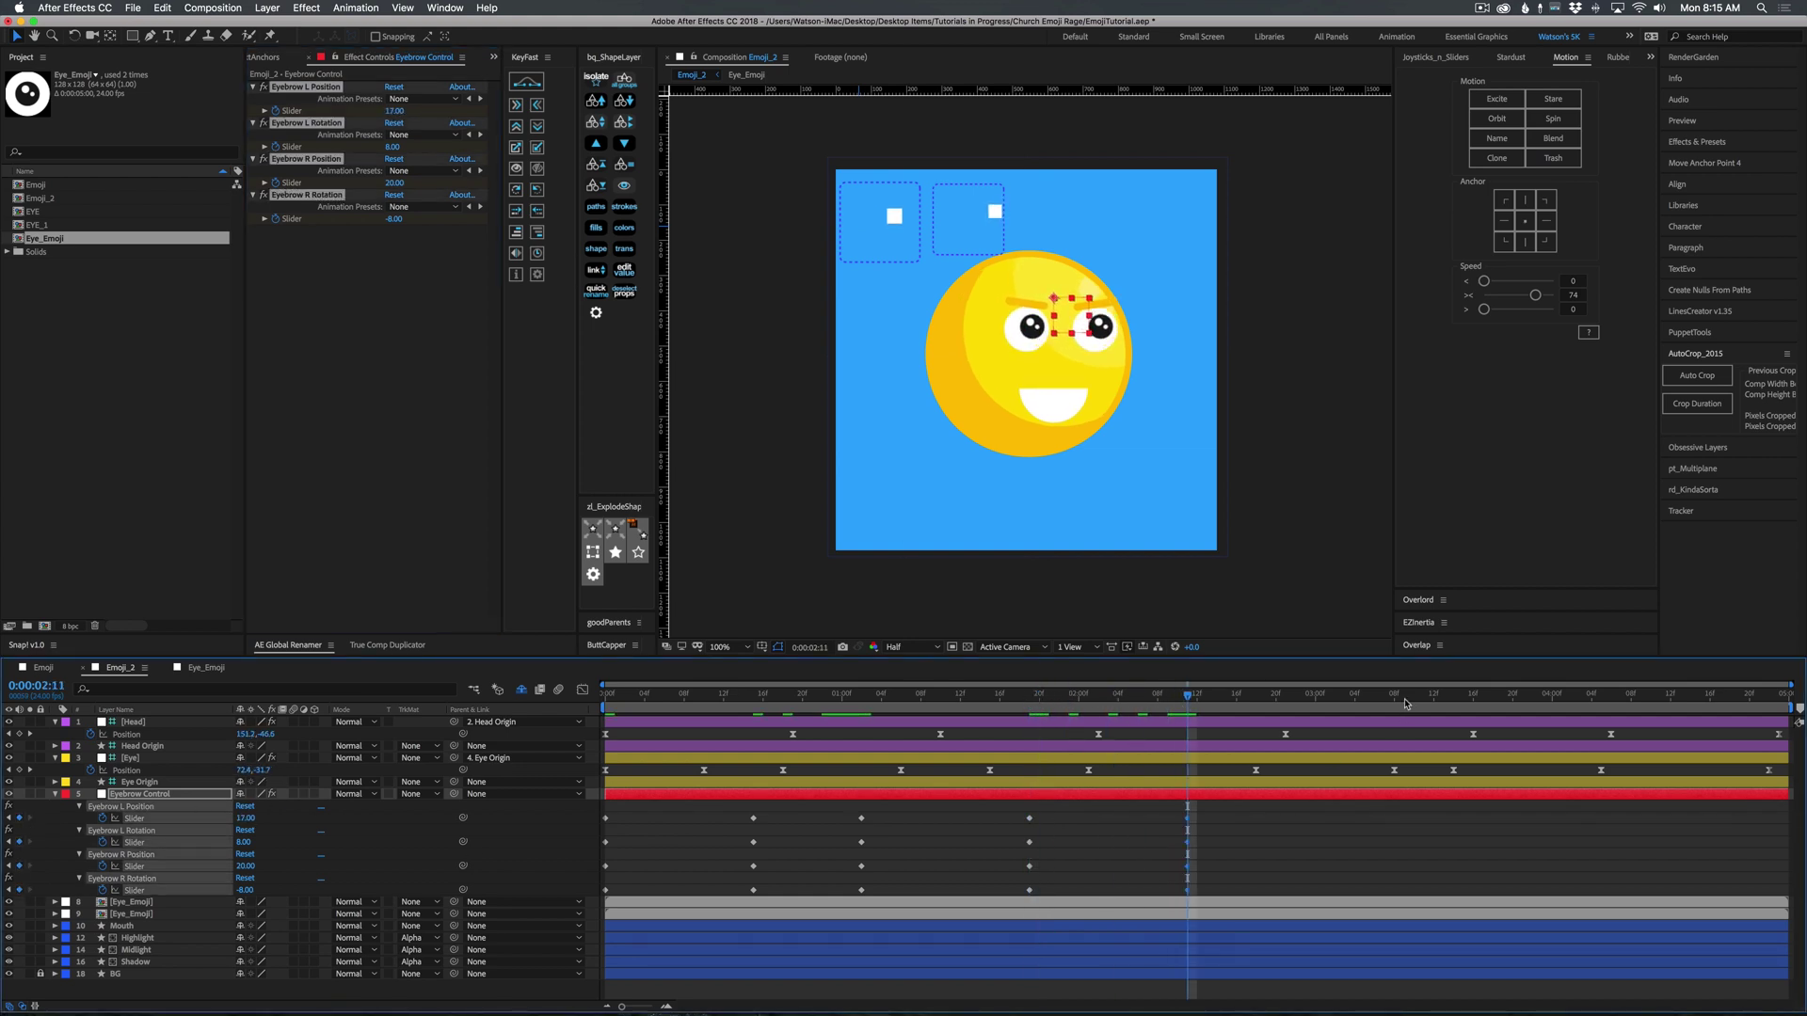
At 0:00:03:01, set Eyebrow L Position to -61, L Rotation to -16, R Position to -4 and R Rotation to 19.
drag(1214, 700, 1324, 701)
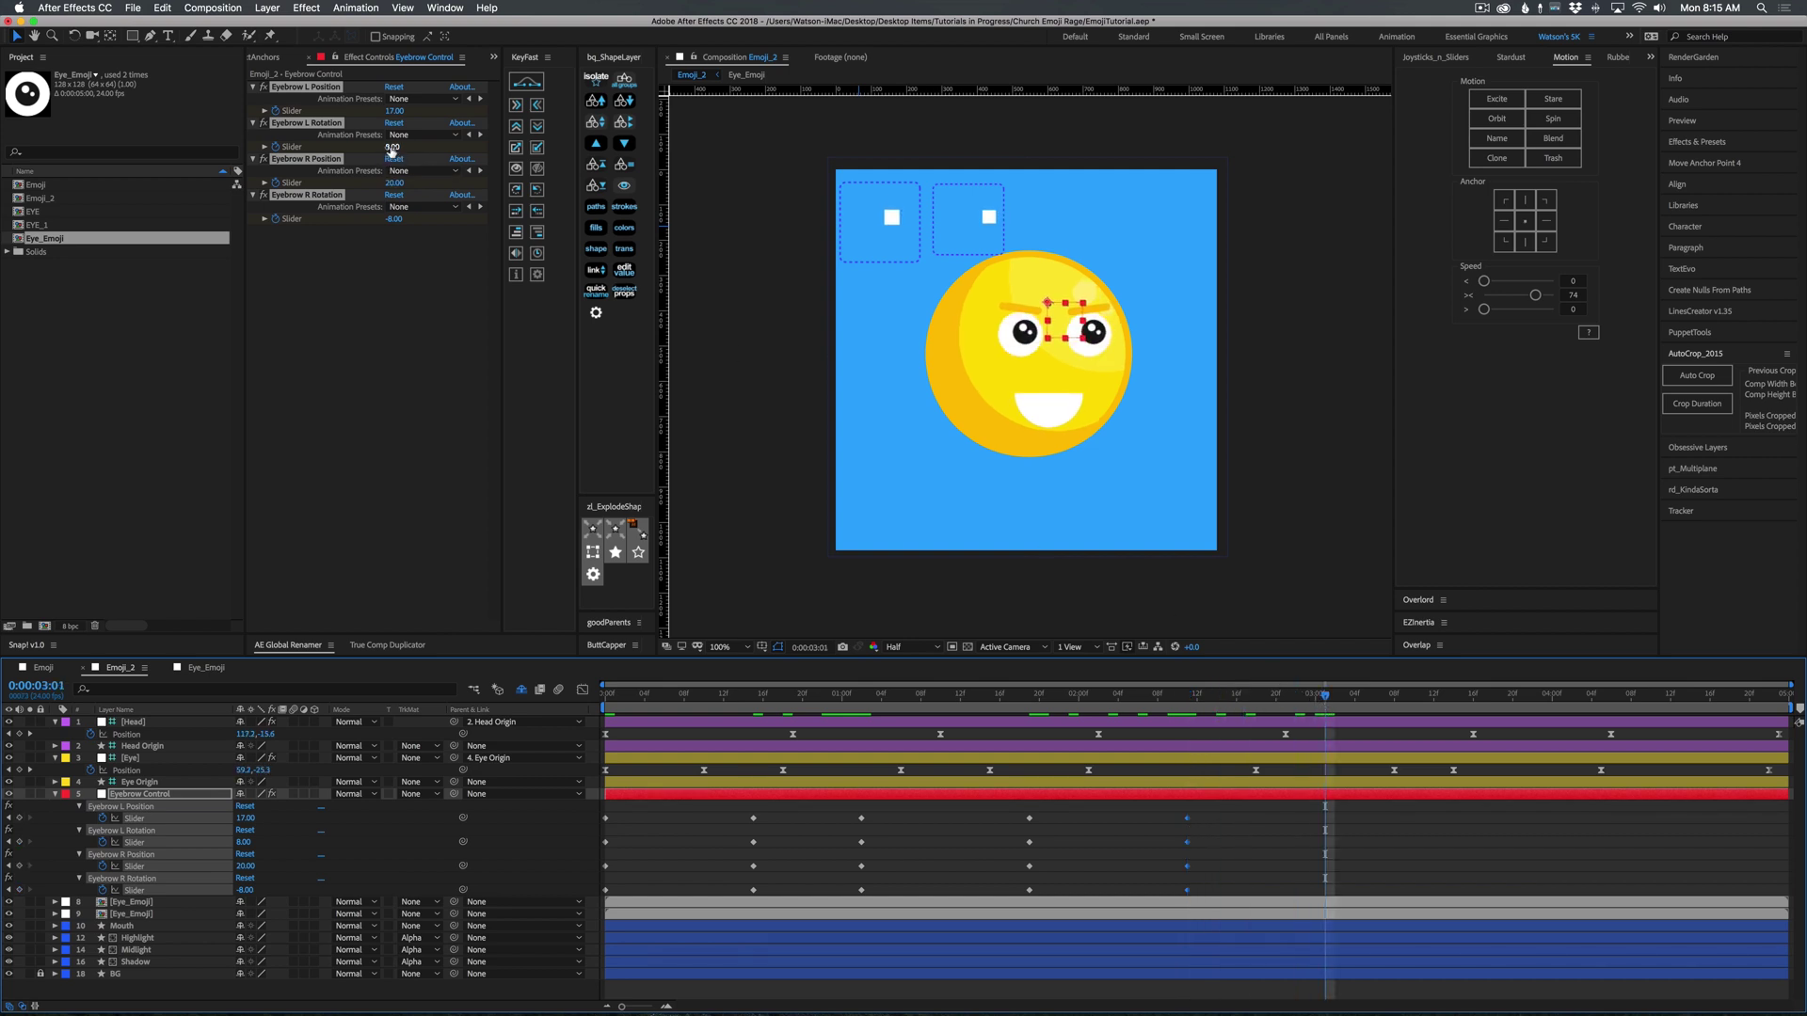
drag(394, 148, 372, 150)
click(394, 247)
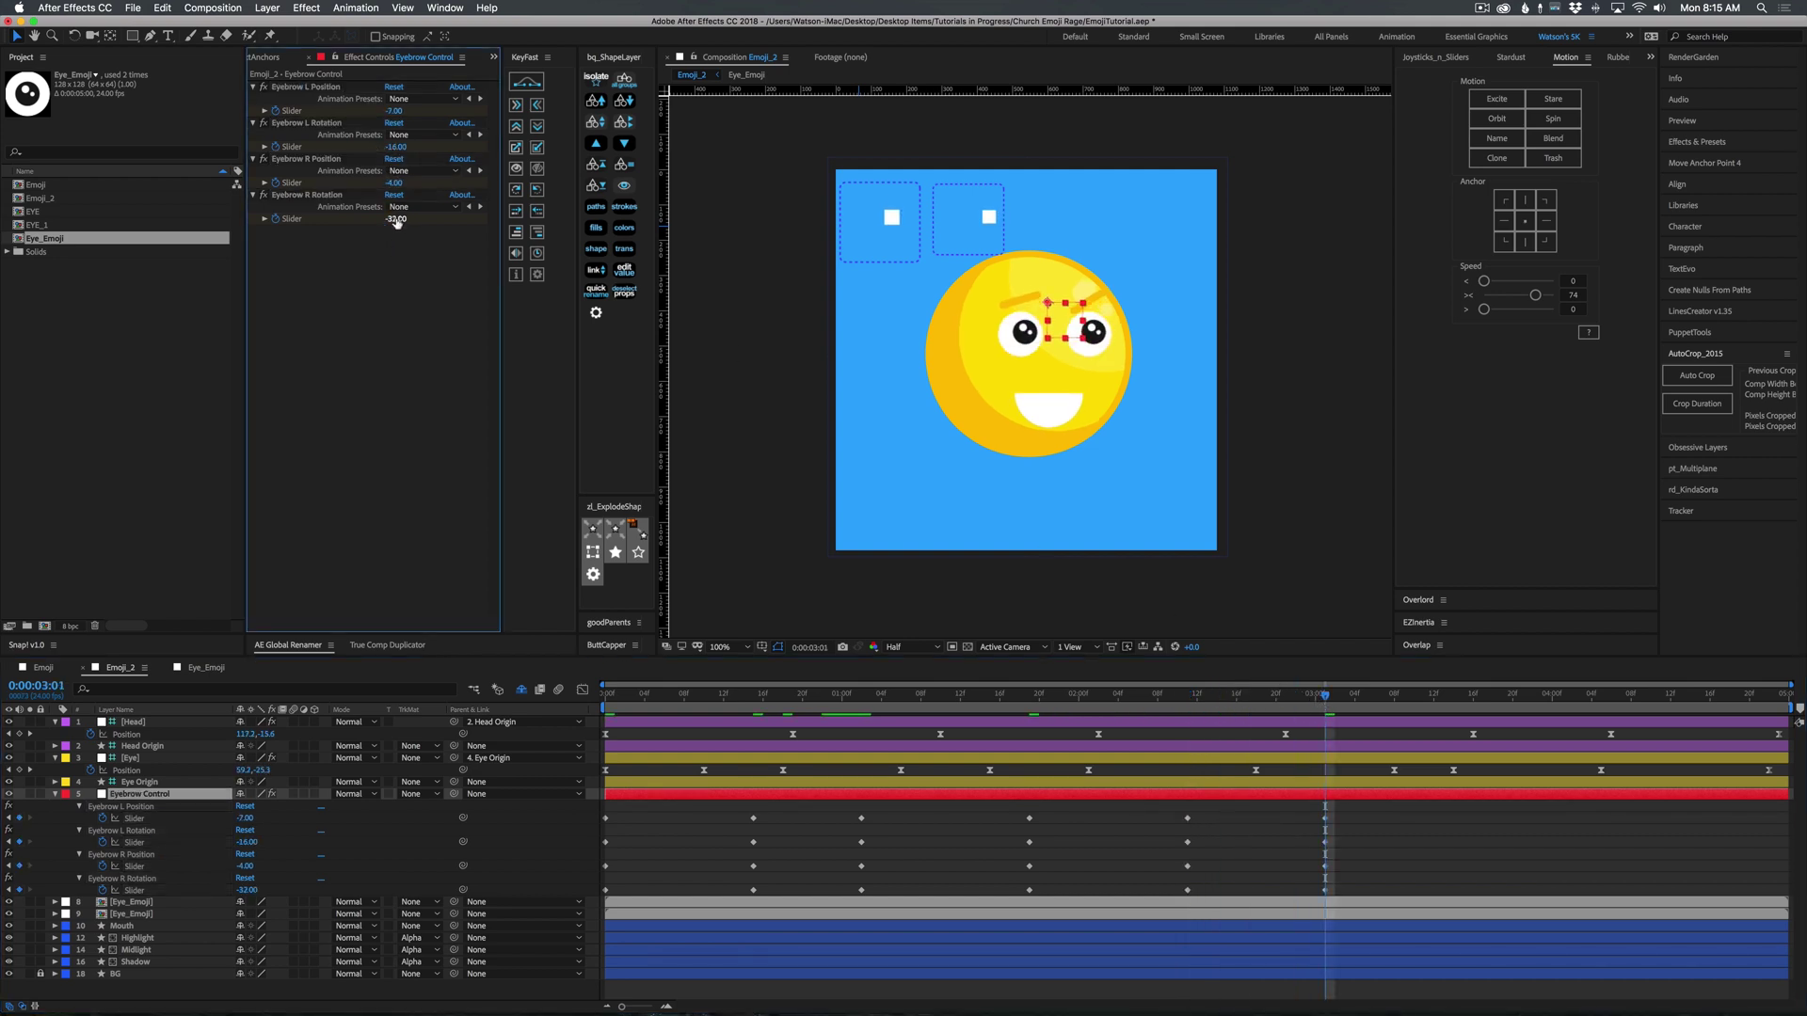
drag(397, 220, 406, 221)
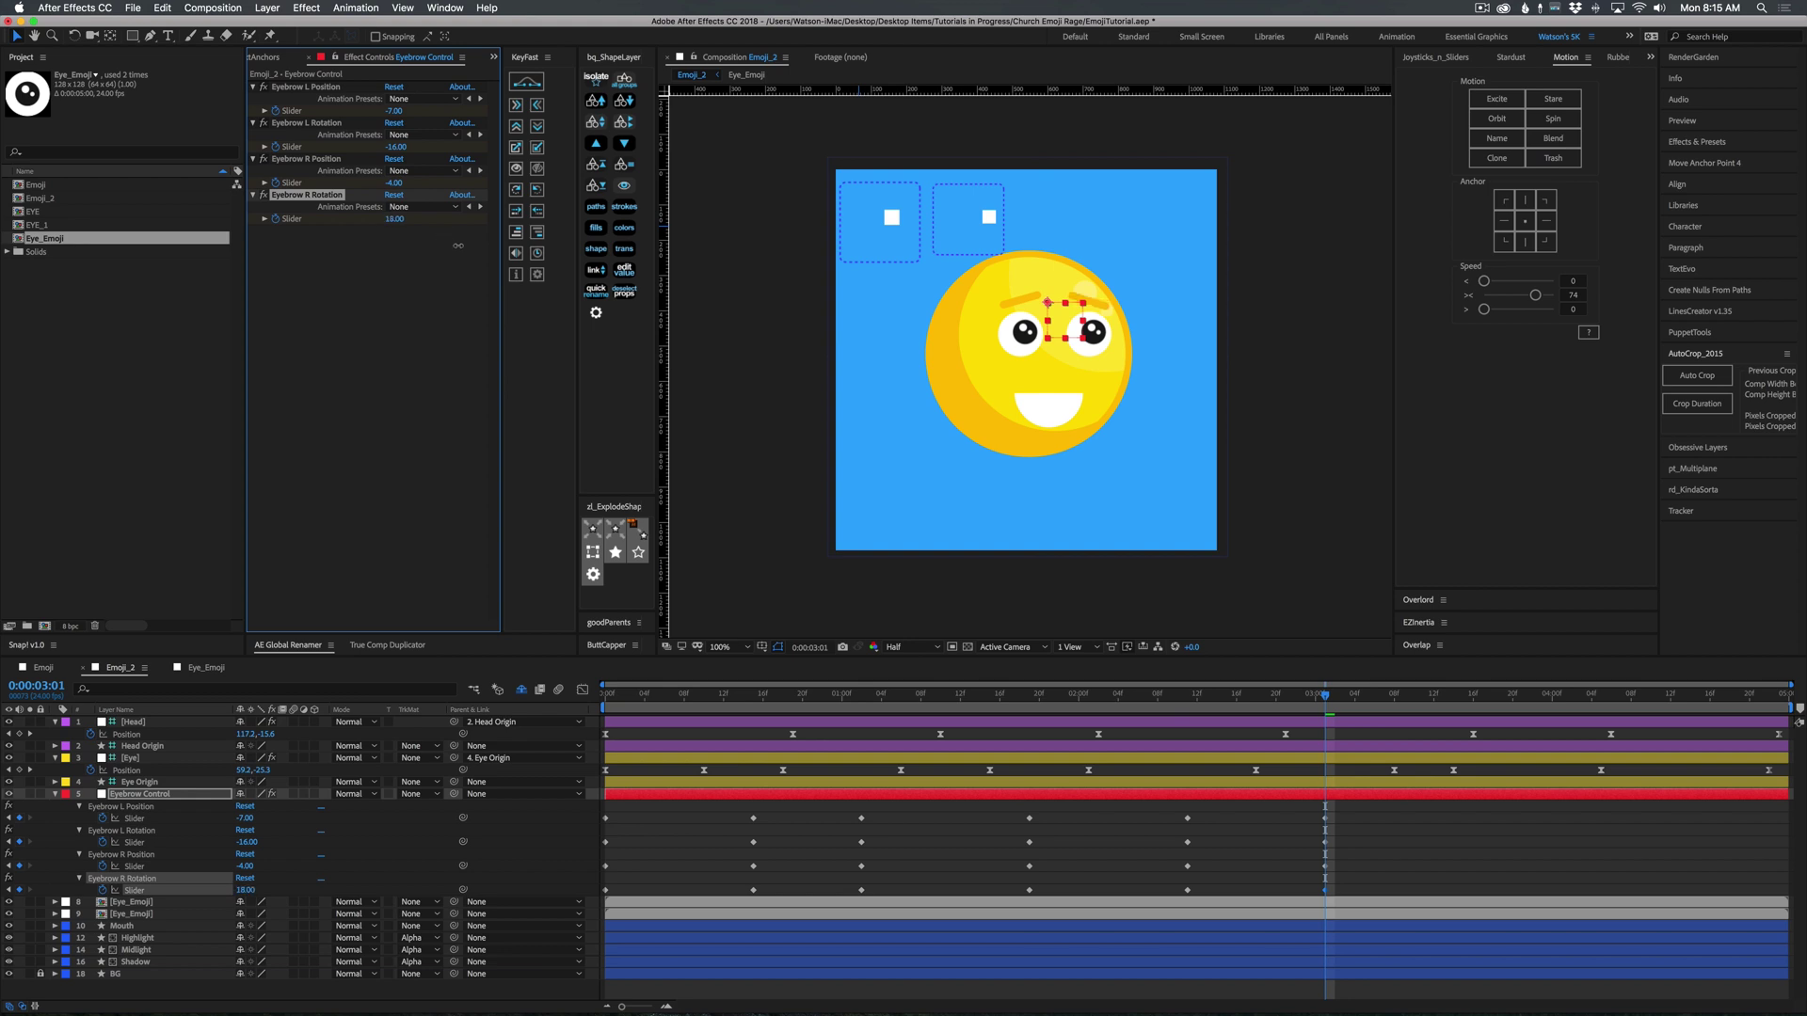
drag(395, 110, 366, 122)
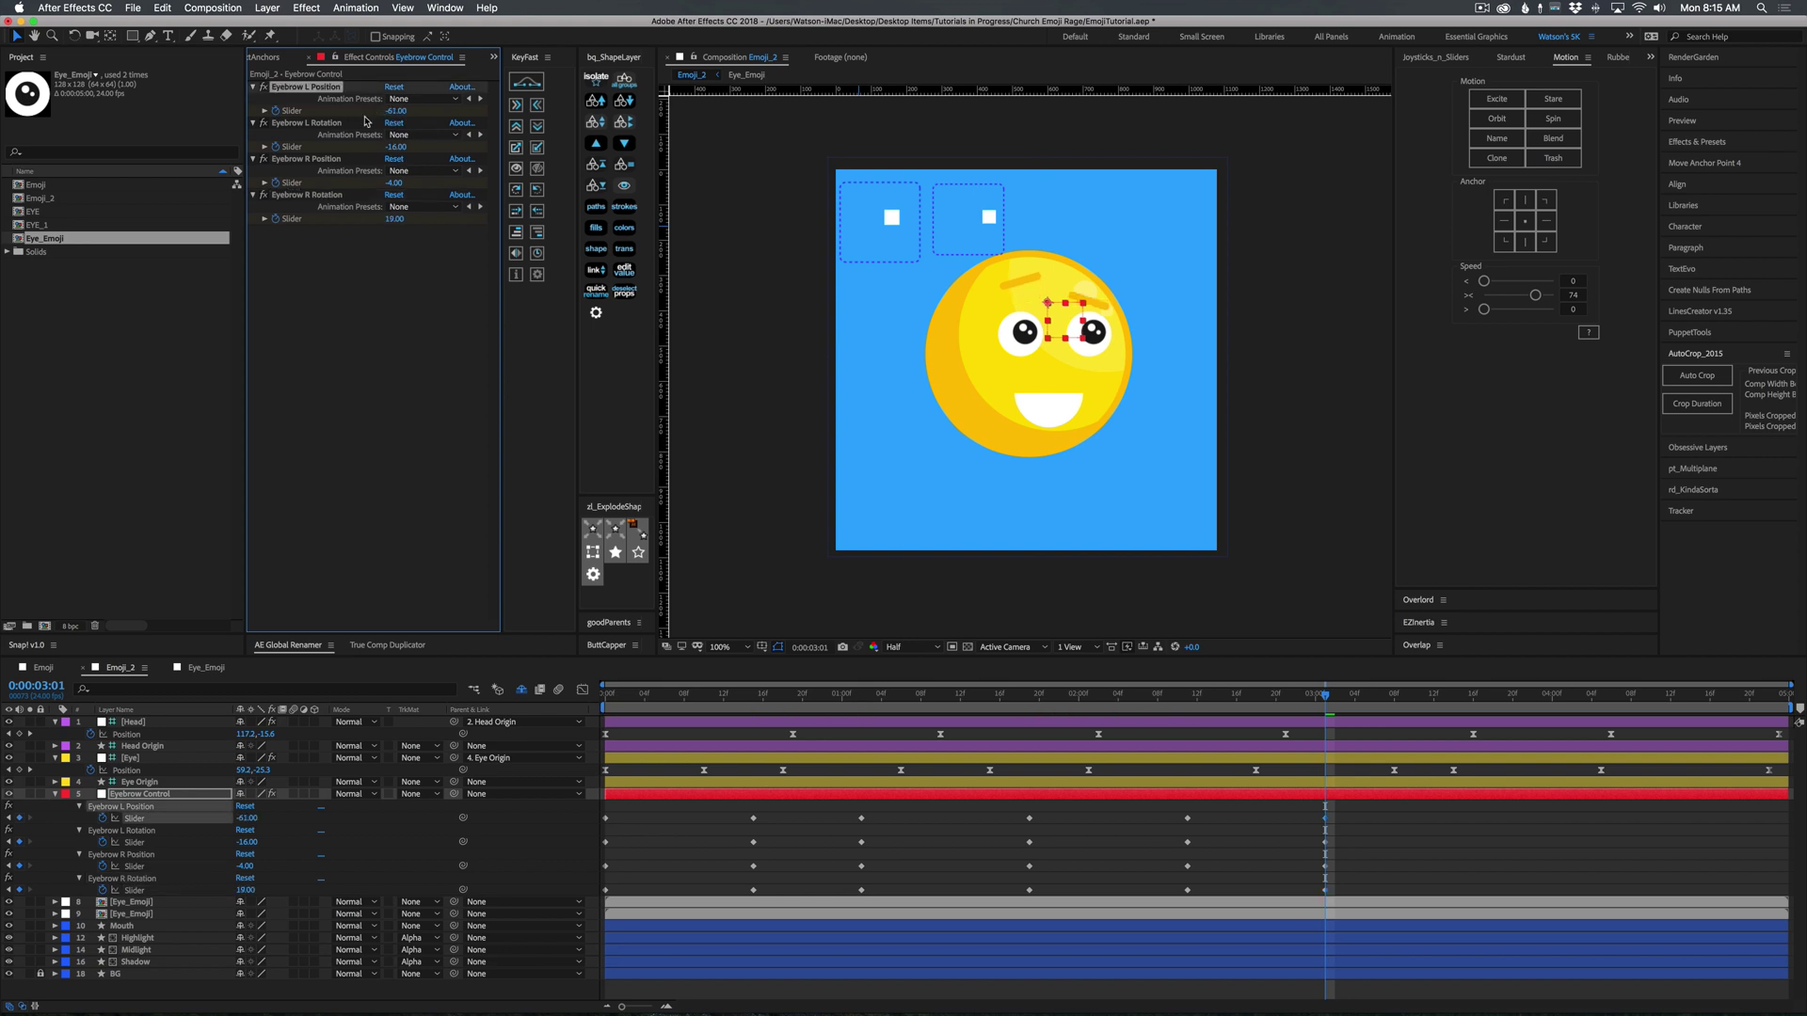
Hold the eyebrow sliders at 0:00:03:16, and at 0:00:04:06 set L Position 11, L Rotation -16, R Position 12 and R Rotation 21.
drag(1361, 704, 1476, 708)
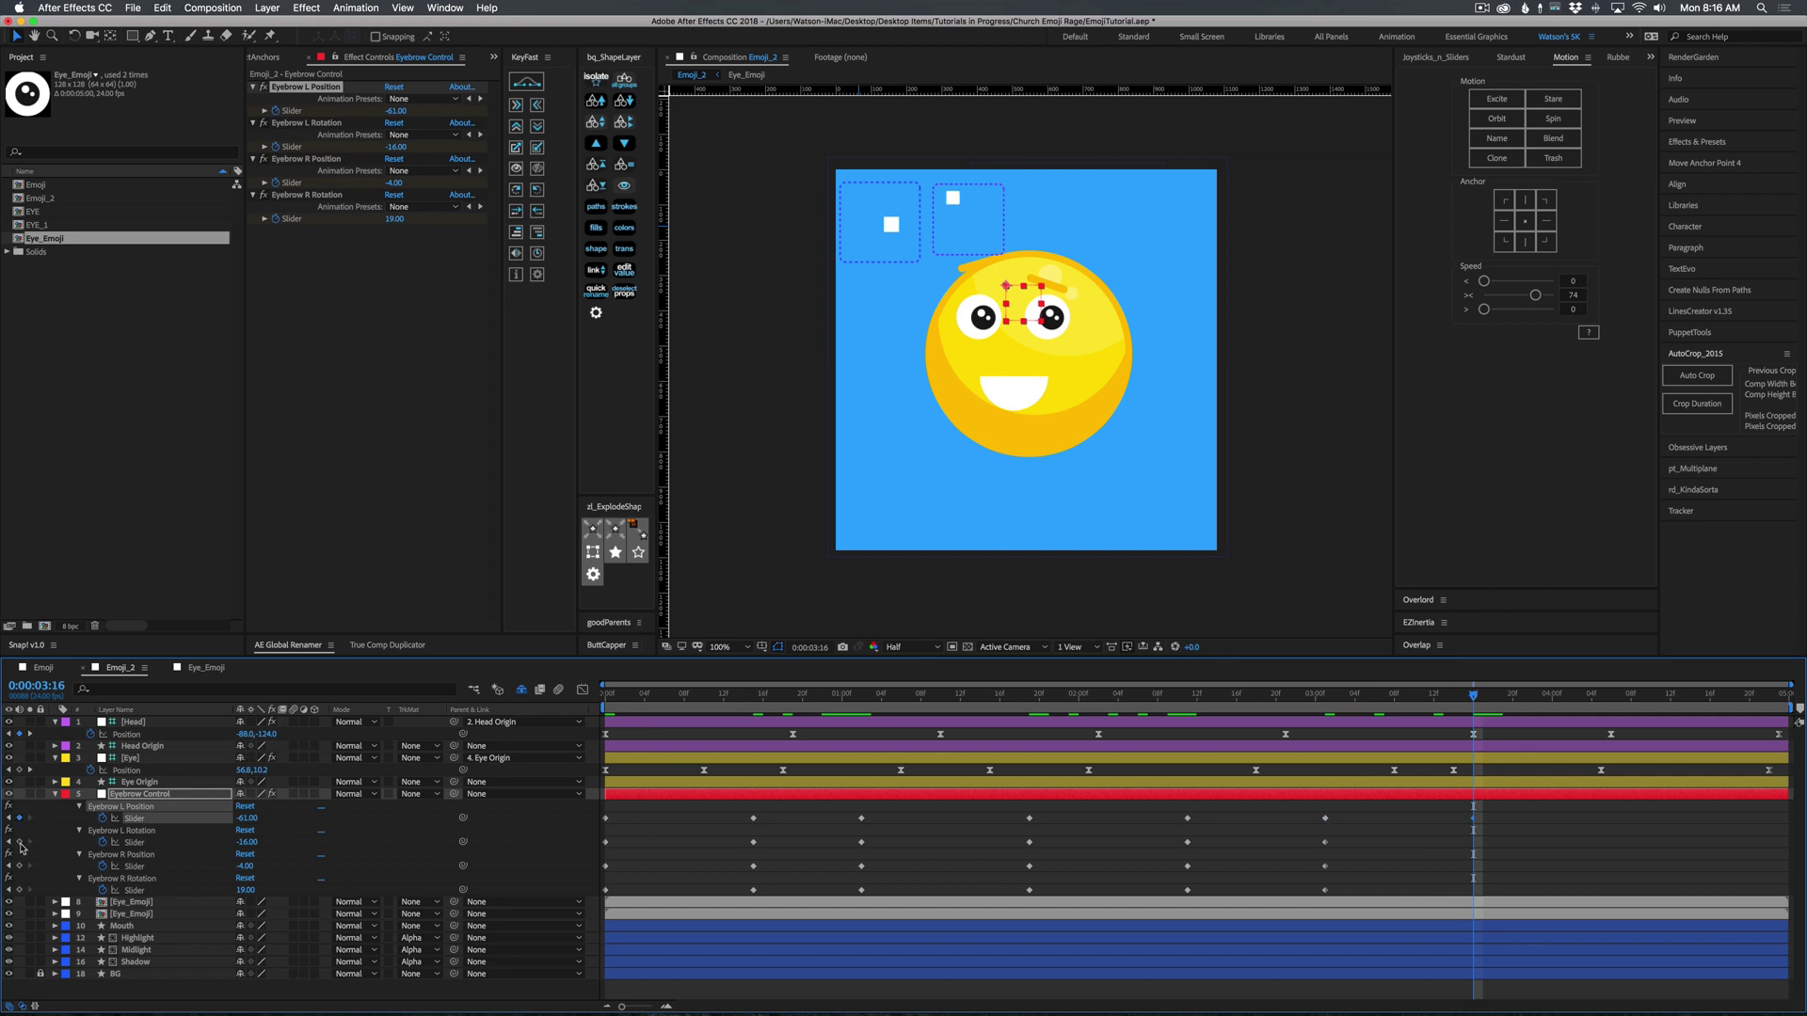
drag(21, 845, 19, 890)
click(1611, 696)
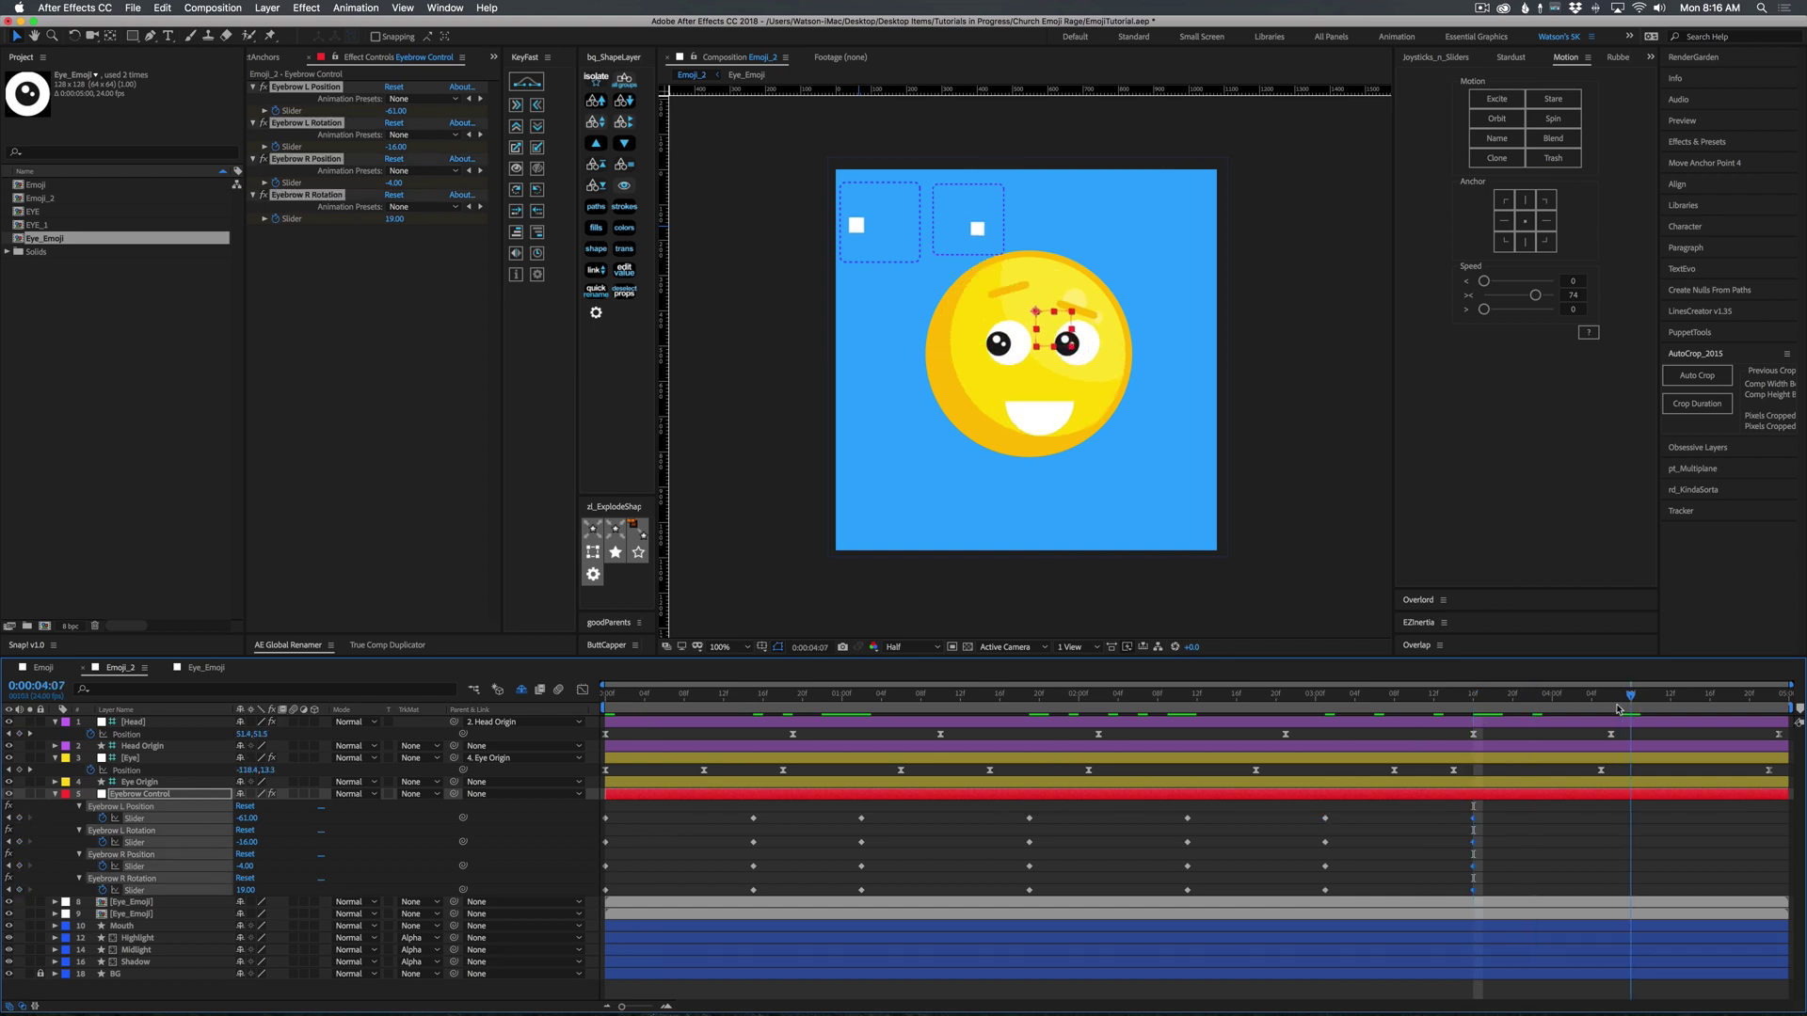
drag(402, 113, 438, 112)
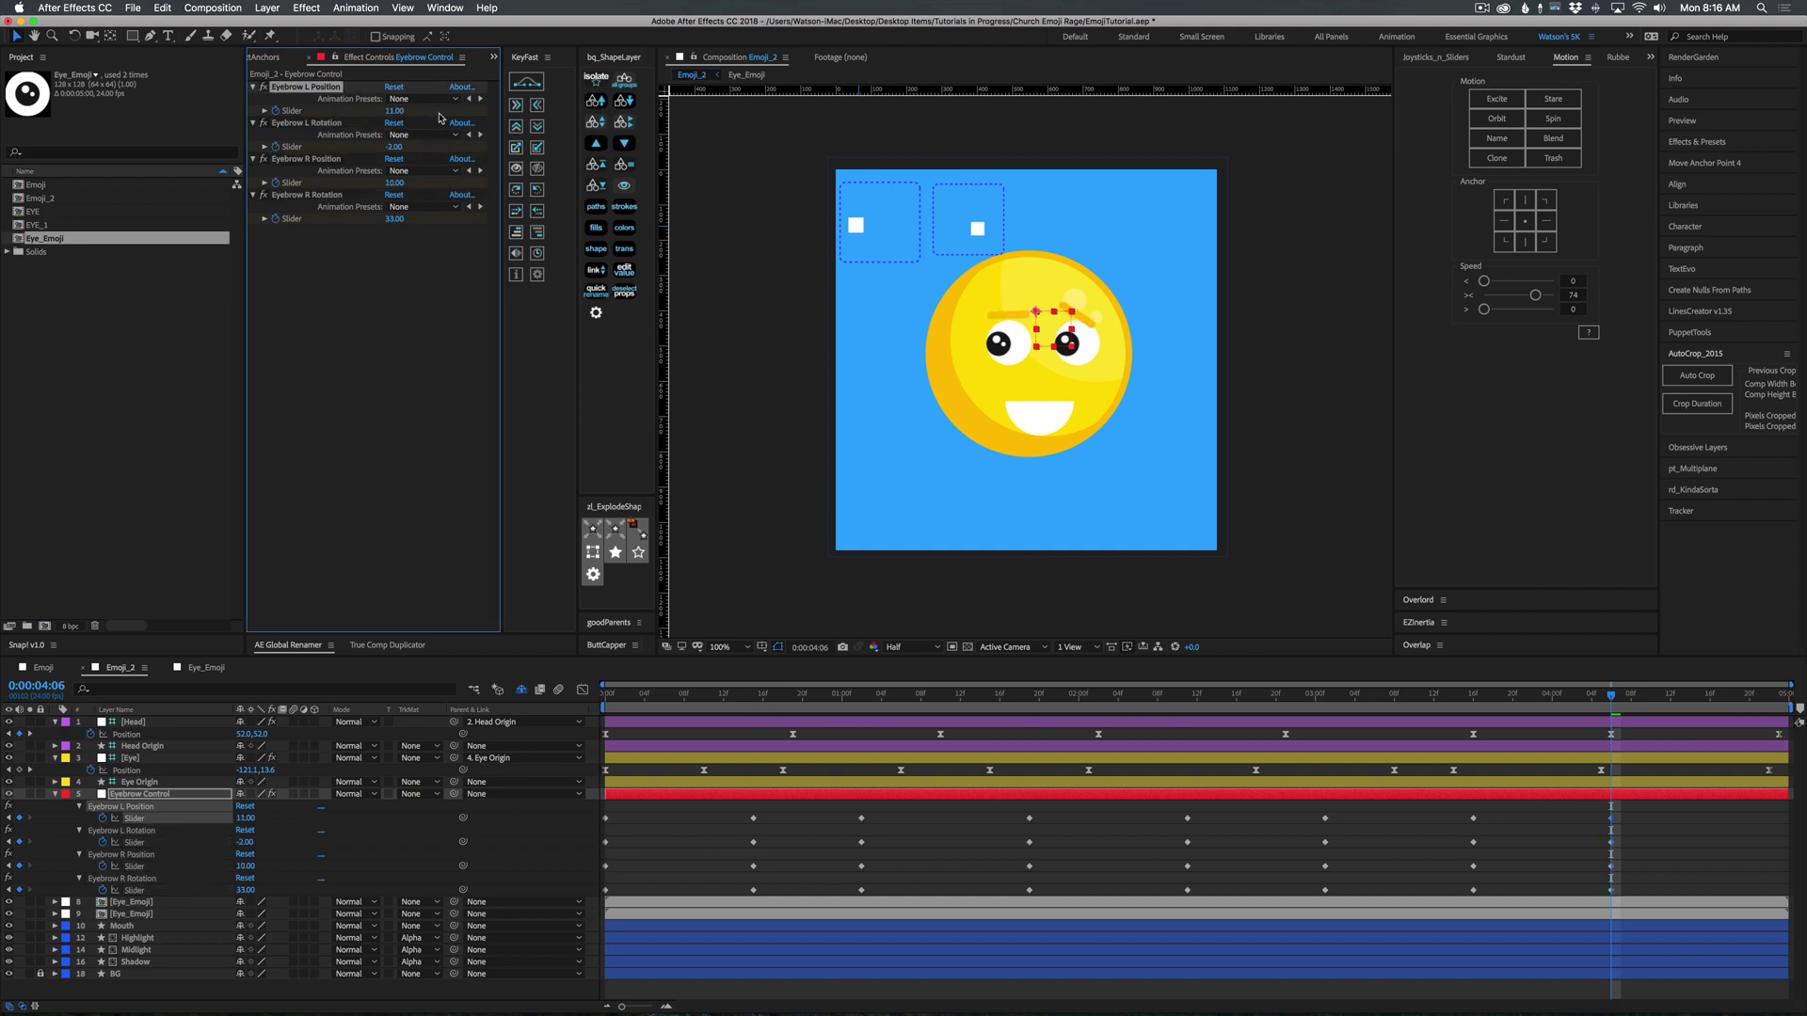
mouse_move(396, 182)
mouse_down()
mouse_move(417, 183)
mouse_move(387, 151)
mouse_up()
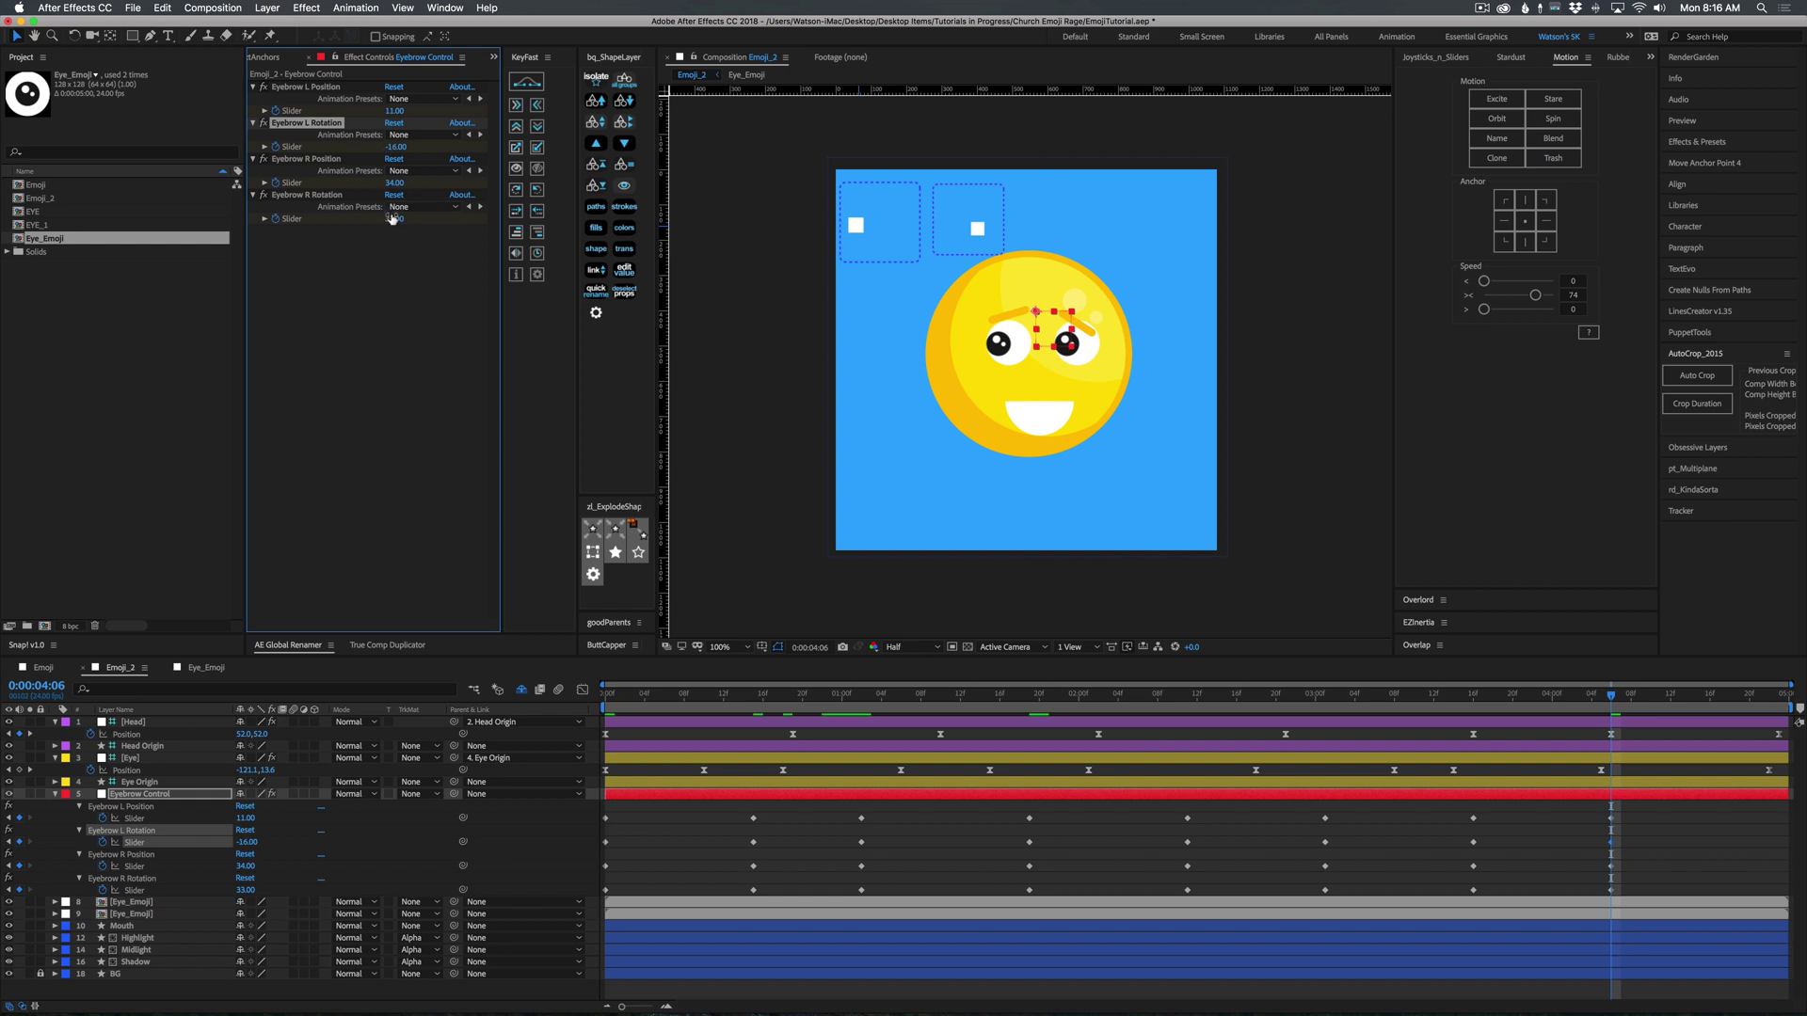
drag(395, 218, 388, 183)
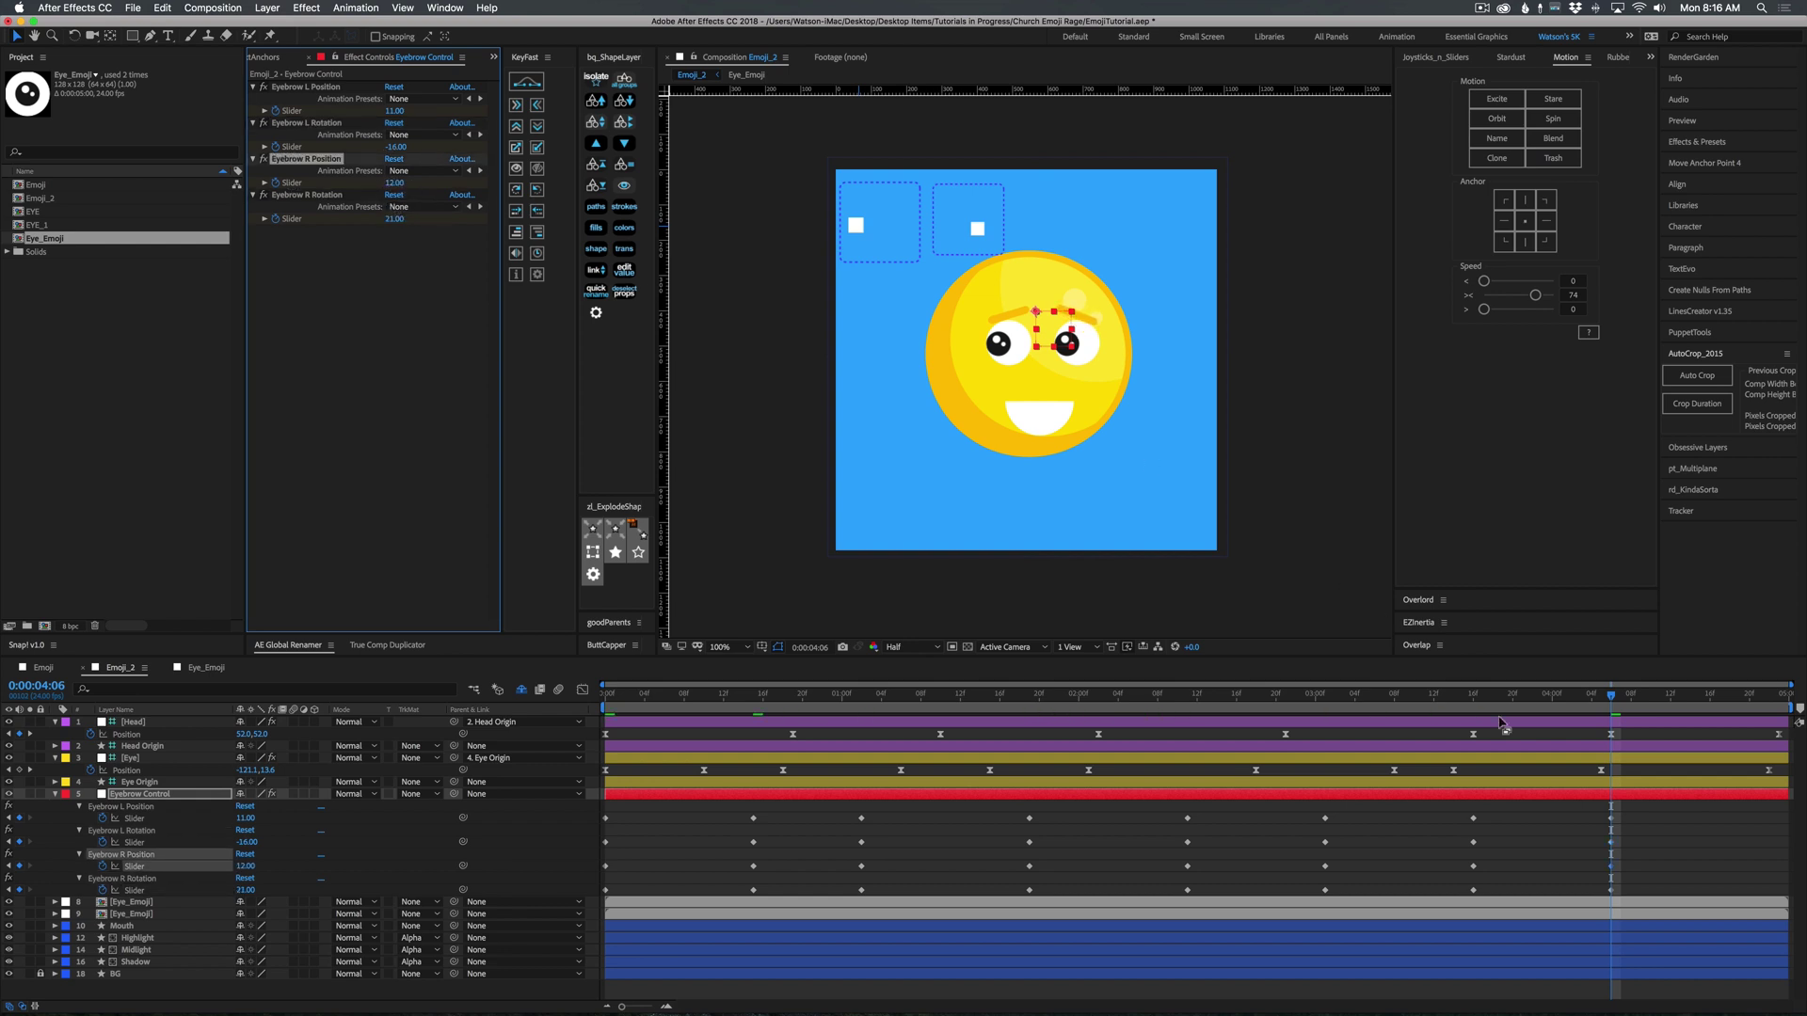
Copy the first keyframes of all four eyebrow sliders and paste them at 0:00:04:22.
drag(1661, 698, 1769, 697)
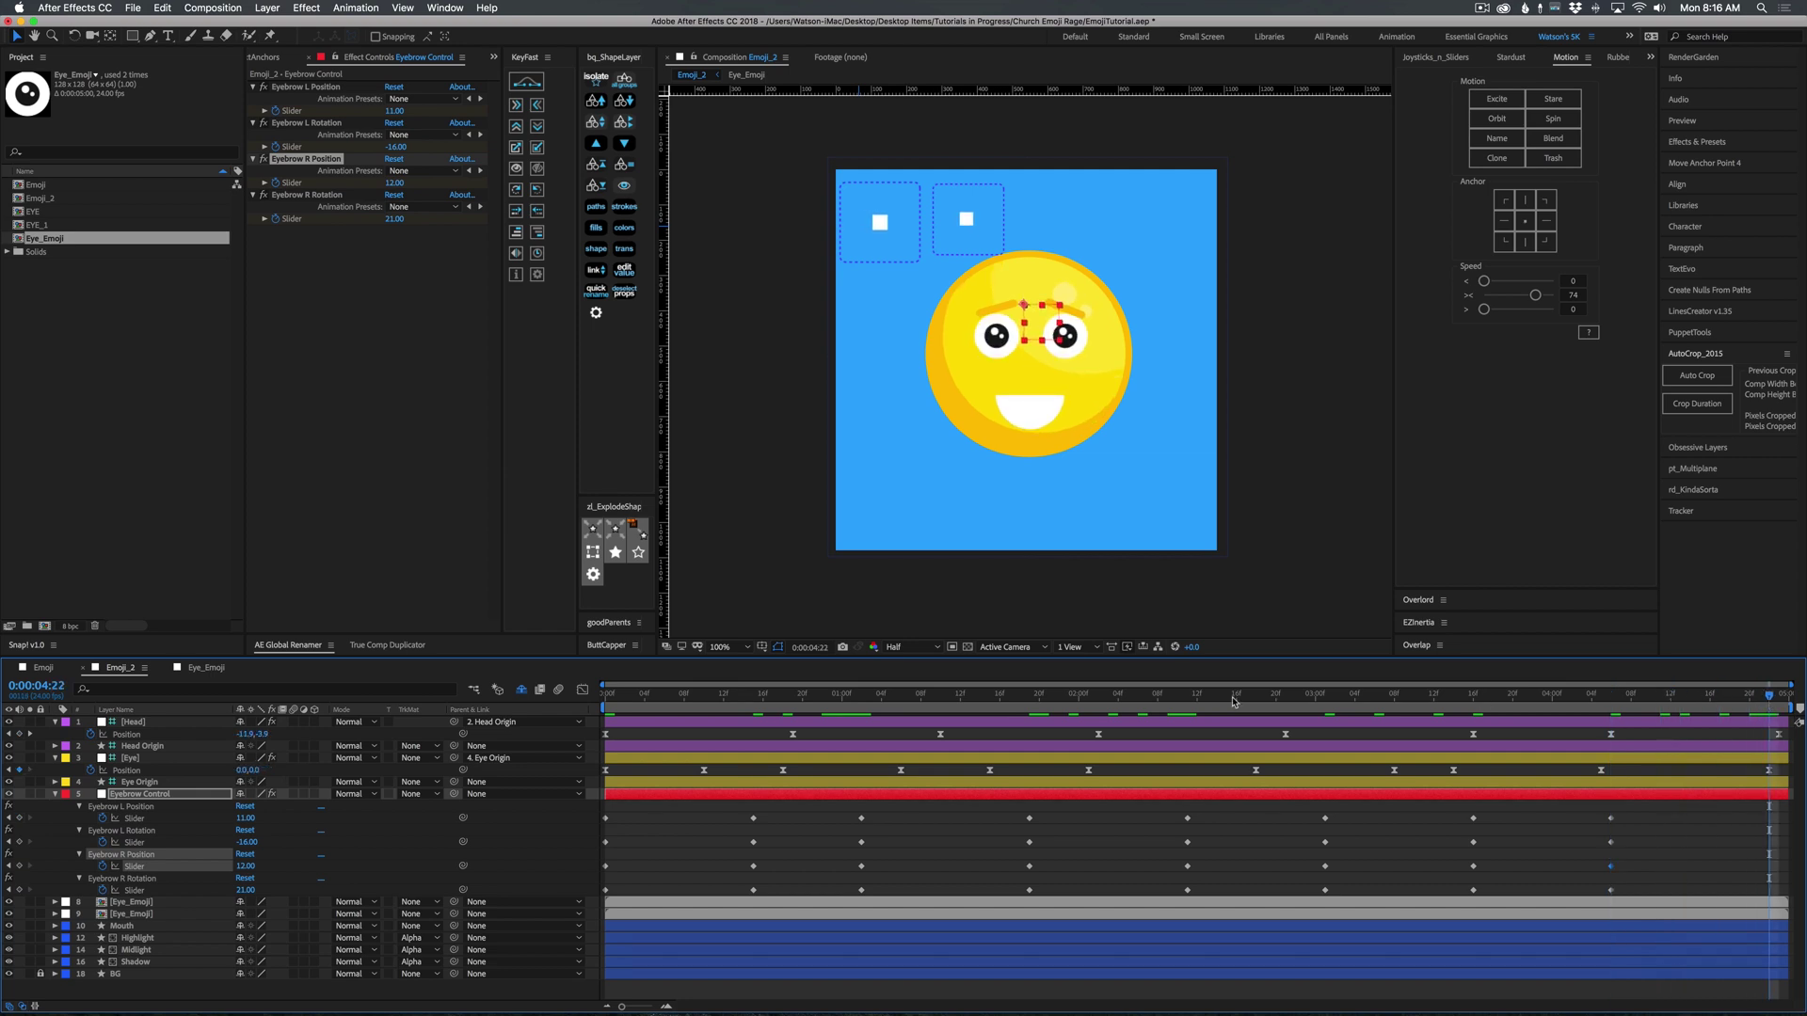
drag(636, 813, 591, 909)
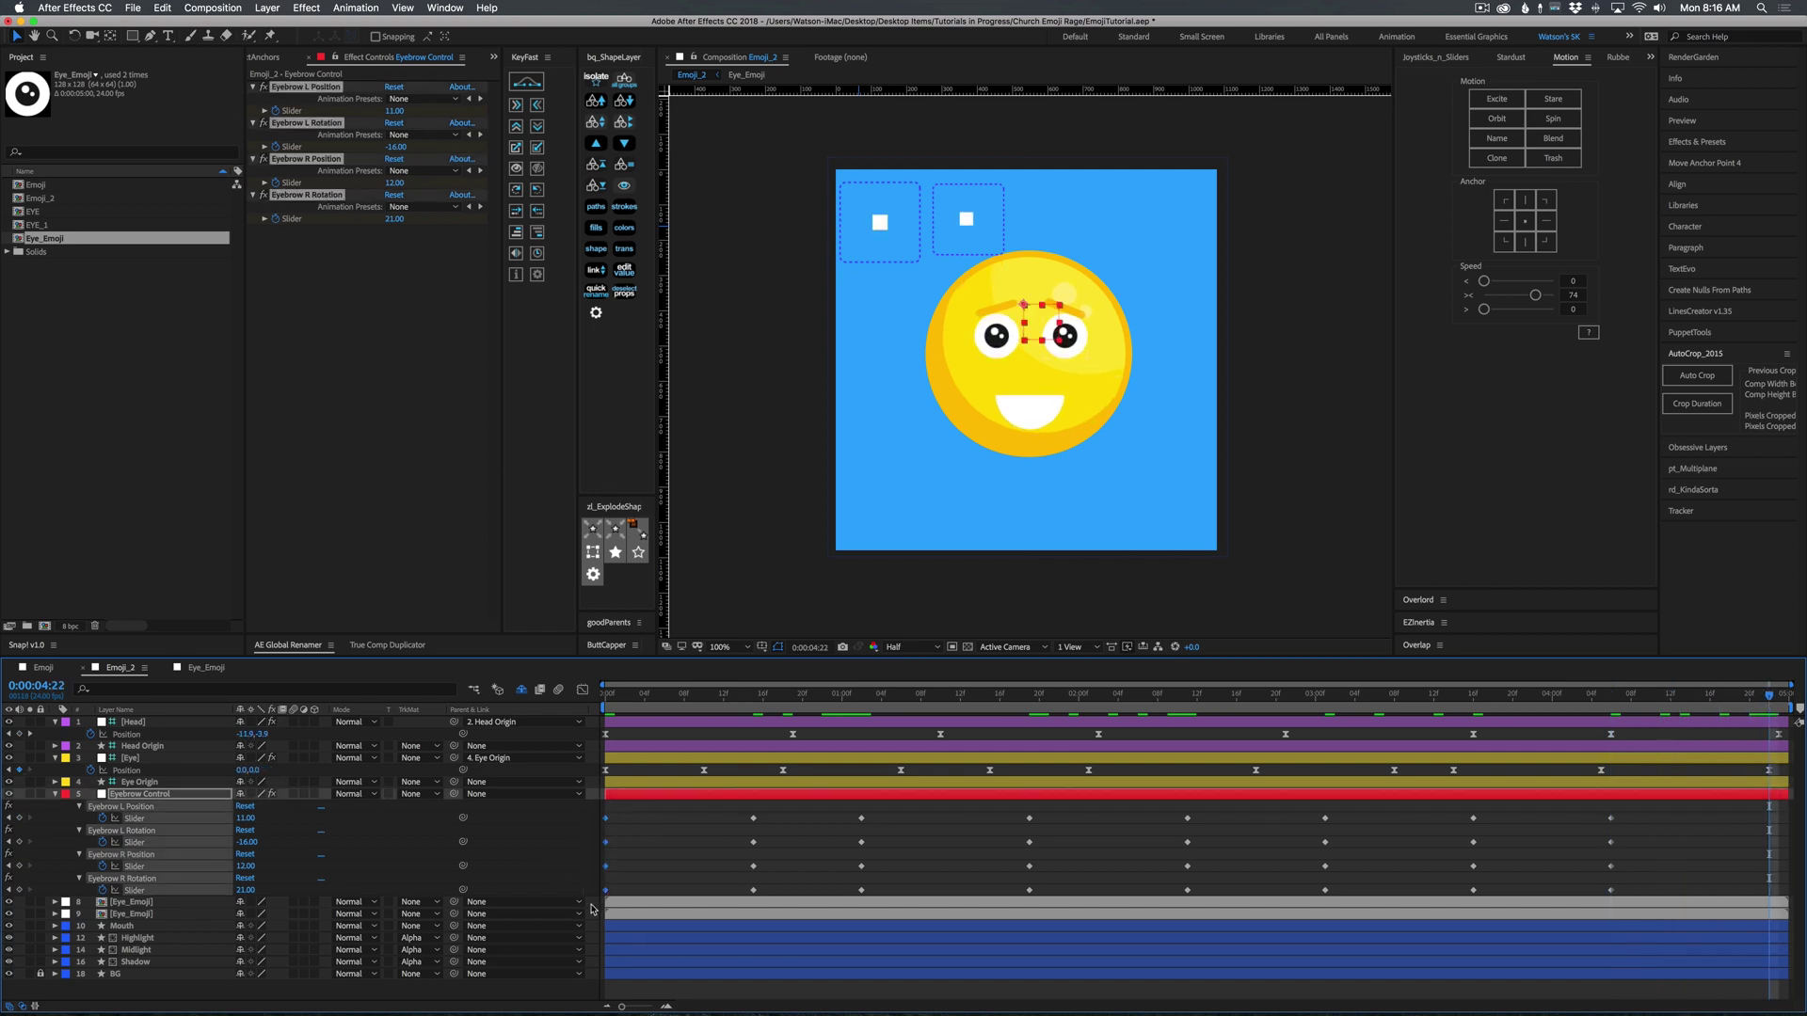
key(ctrl+c)
key(ctrl+v)
click(628, 839)
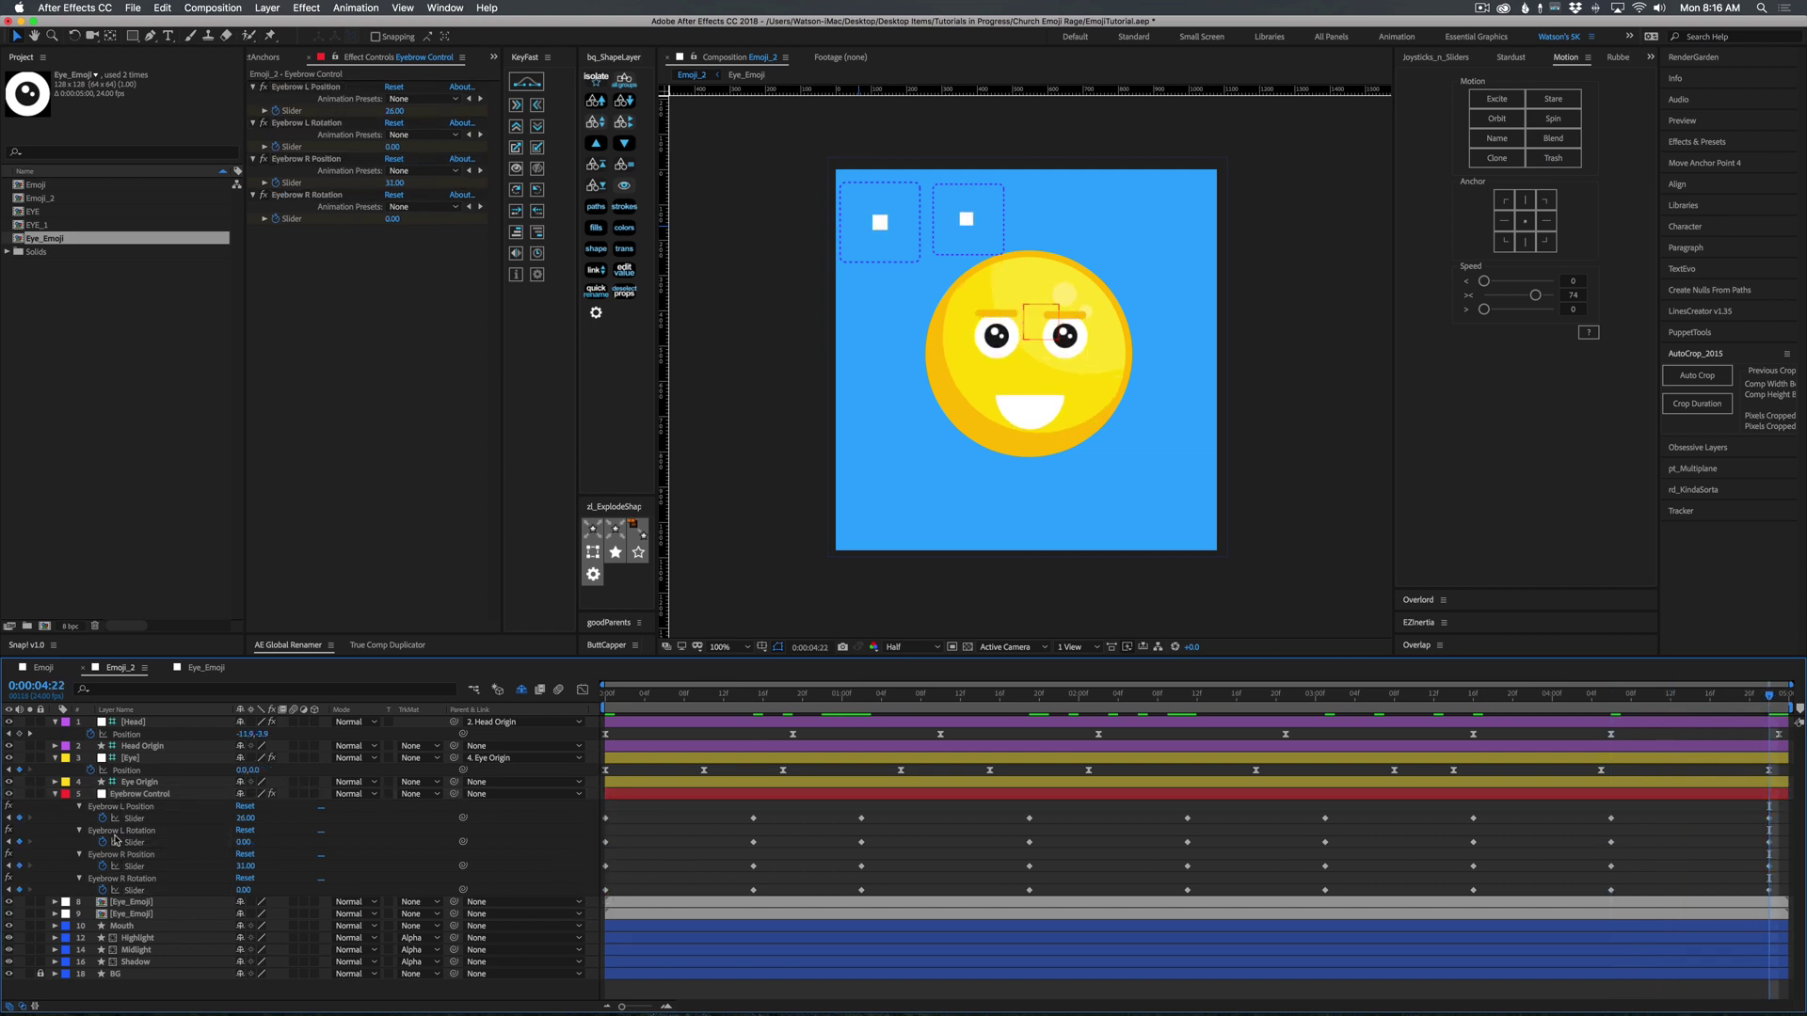
Apply Easy Ease to all eyebrow slider keyframes and set the Motion panel's combined ease speed to 79.
click(120, 807)
shift+click(121, 830)
shift+click(120, 855)
shift+click(120, 878)
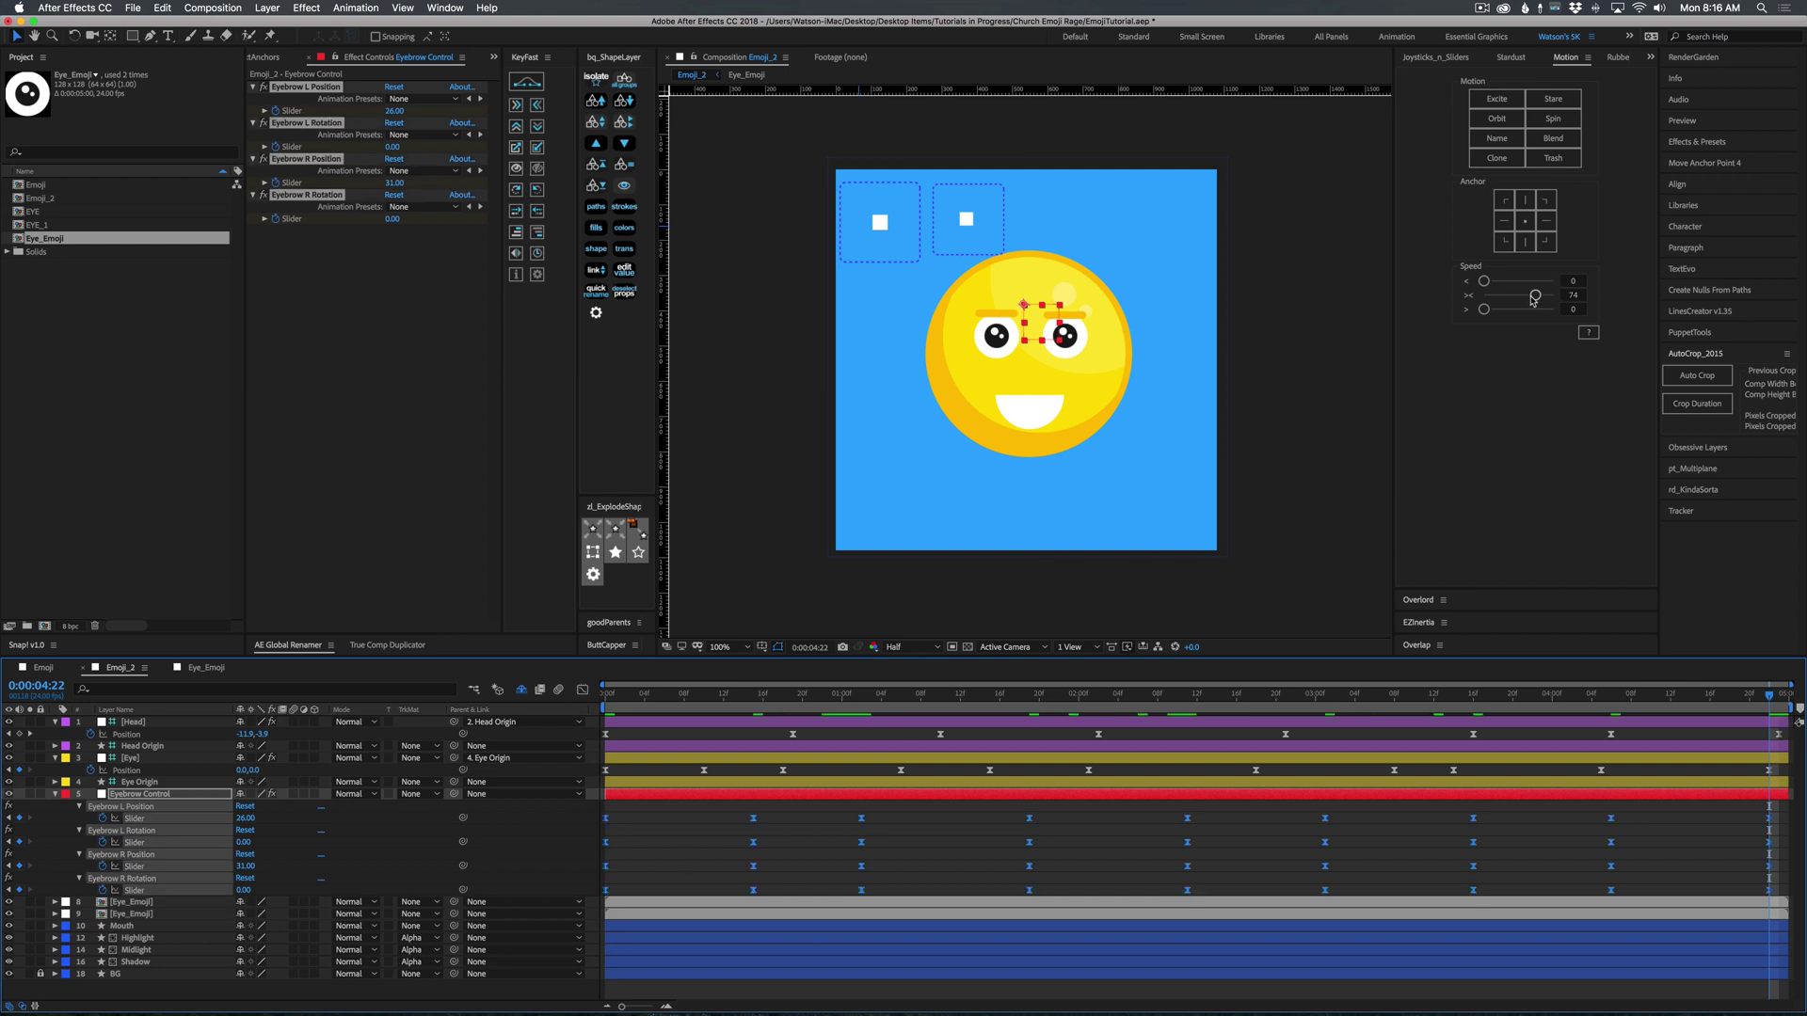
drag(1535, 297, 1534, 299)
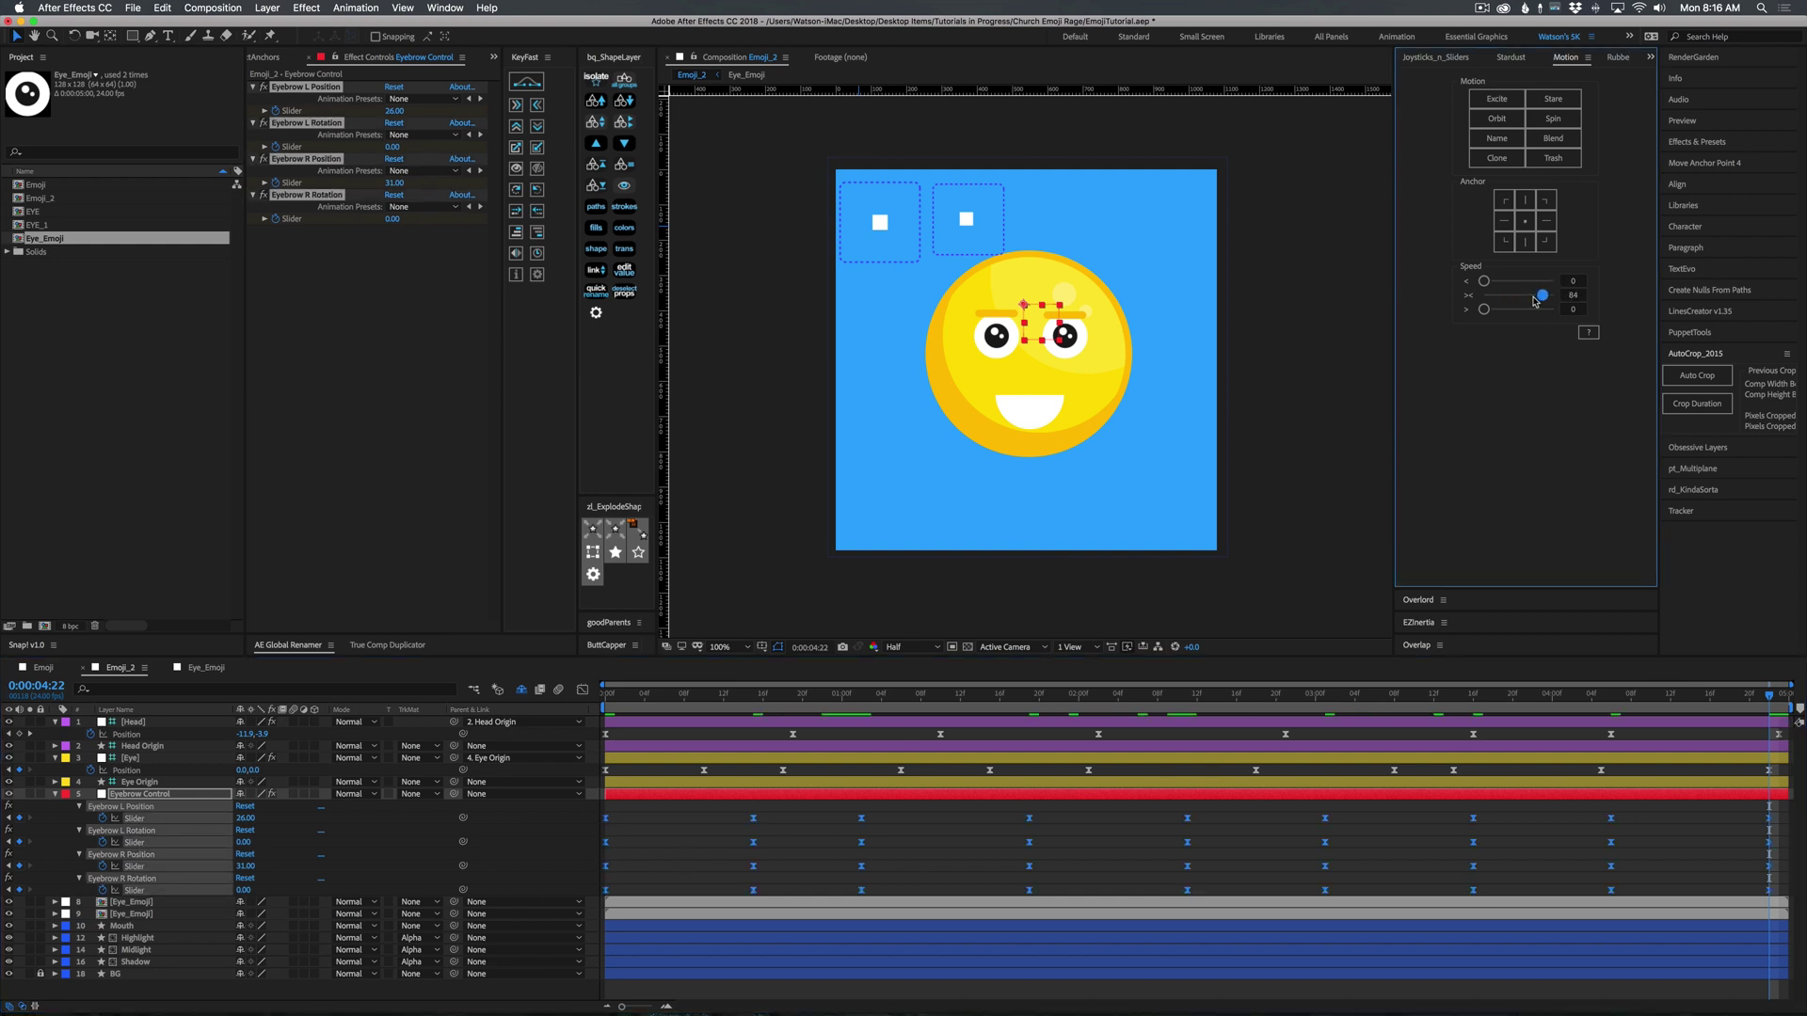
click(1554, 879)
Stagger individual eyebrow Position and Rotation keyframes a few frames earlier or later so the two brows move out of sync.
drag(1738, 696, 1681, 699)
mouse_move(1460, 815)
mouse_down()
mouse_move(1501, 899)
mouse_move(1441, 872)
mouse_move(1474, 843)
mouse_up()
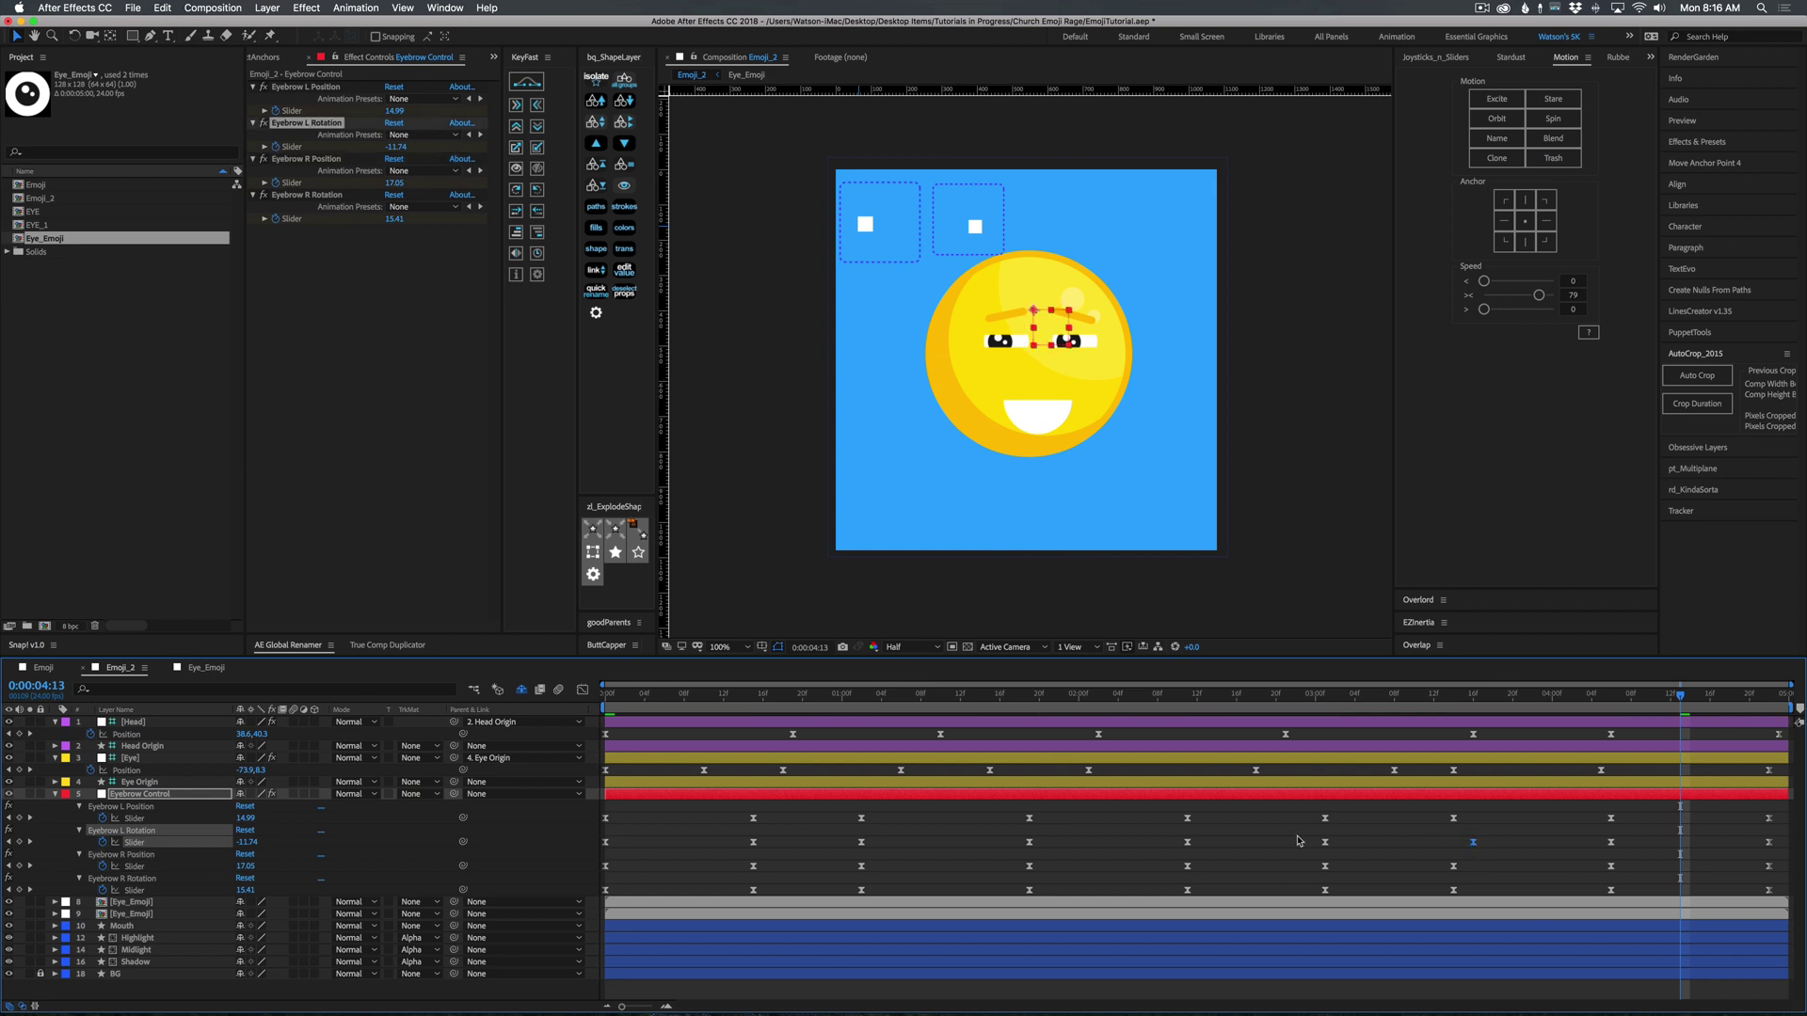
mouse_move(1188, 842)
mouse_down()
mouse_move(1205, 844)
mouse_move(1167, 818)
mouse_up()
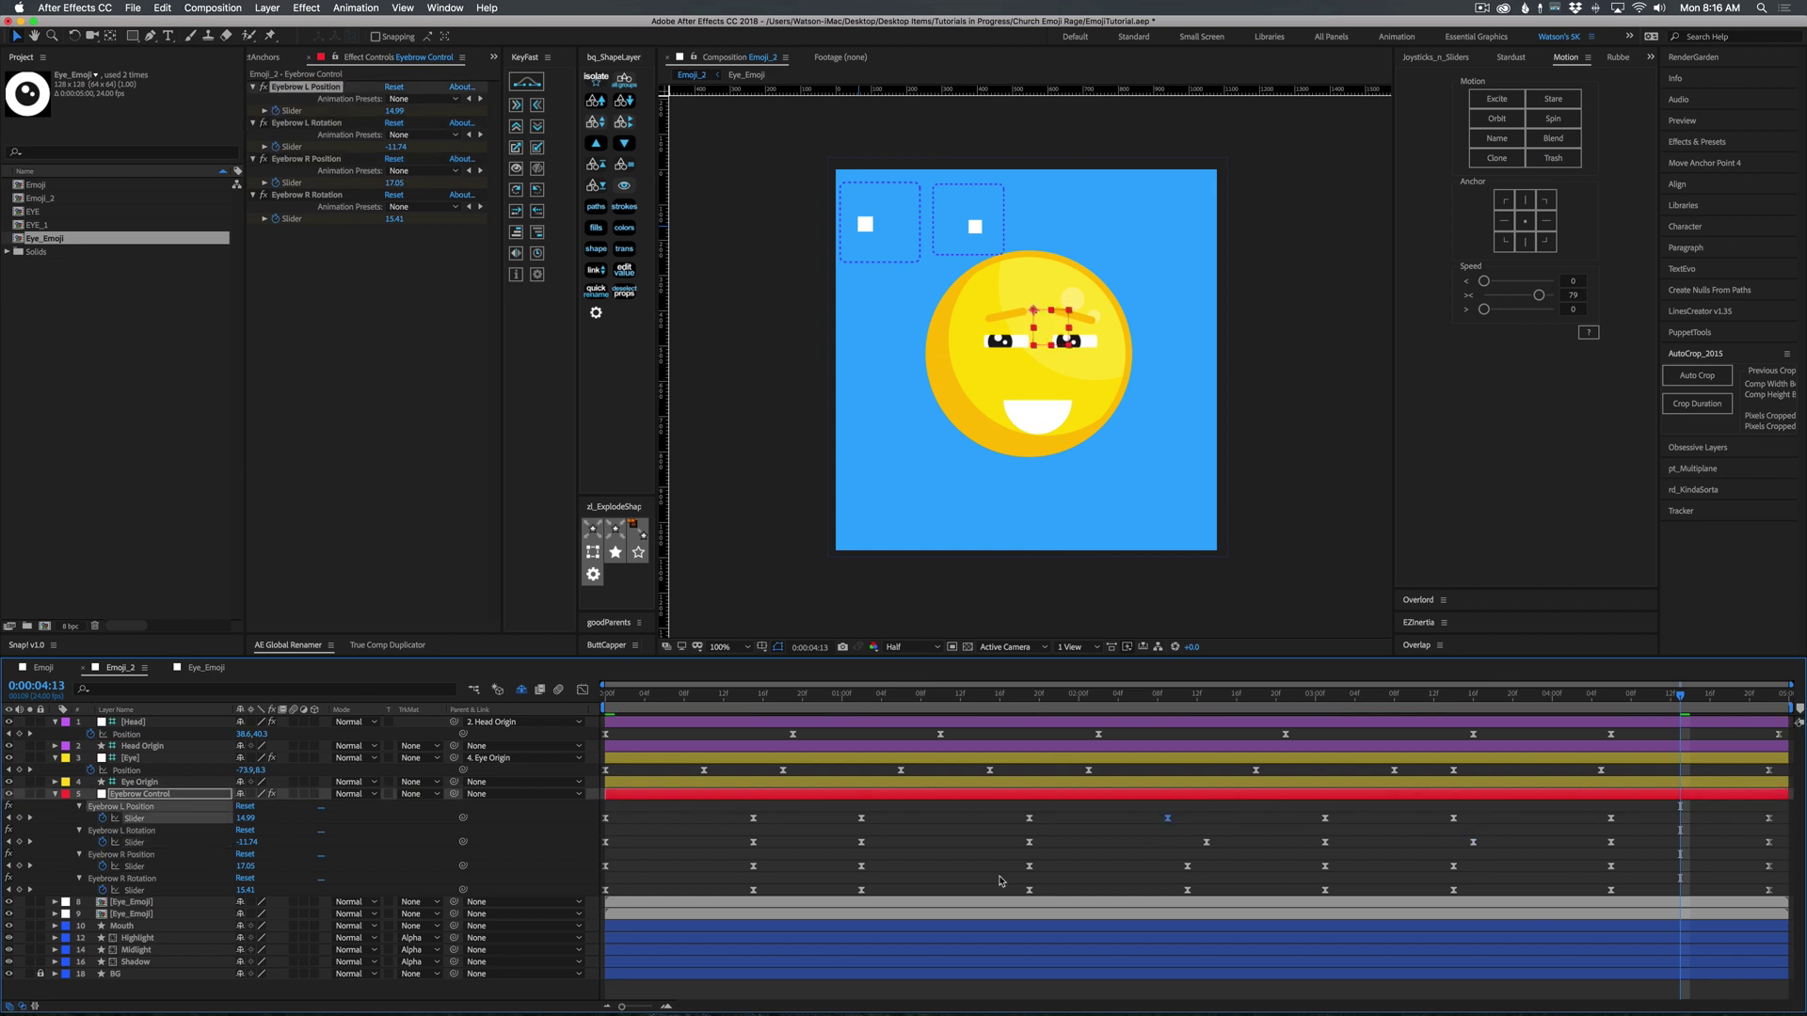
drag(1030, 866, 1049, 866)
drag(861, 889, 852, 892)
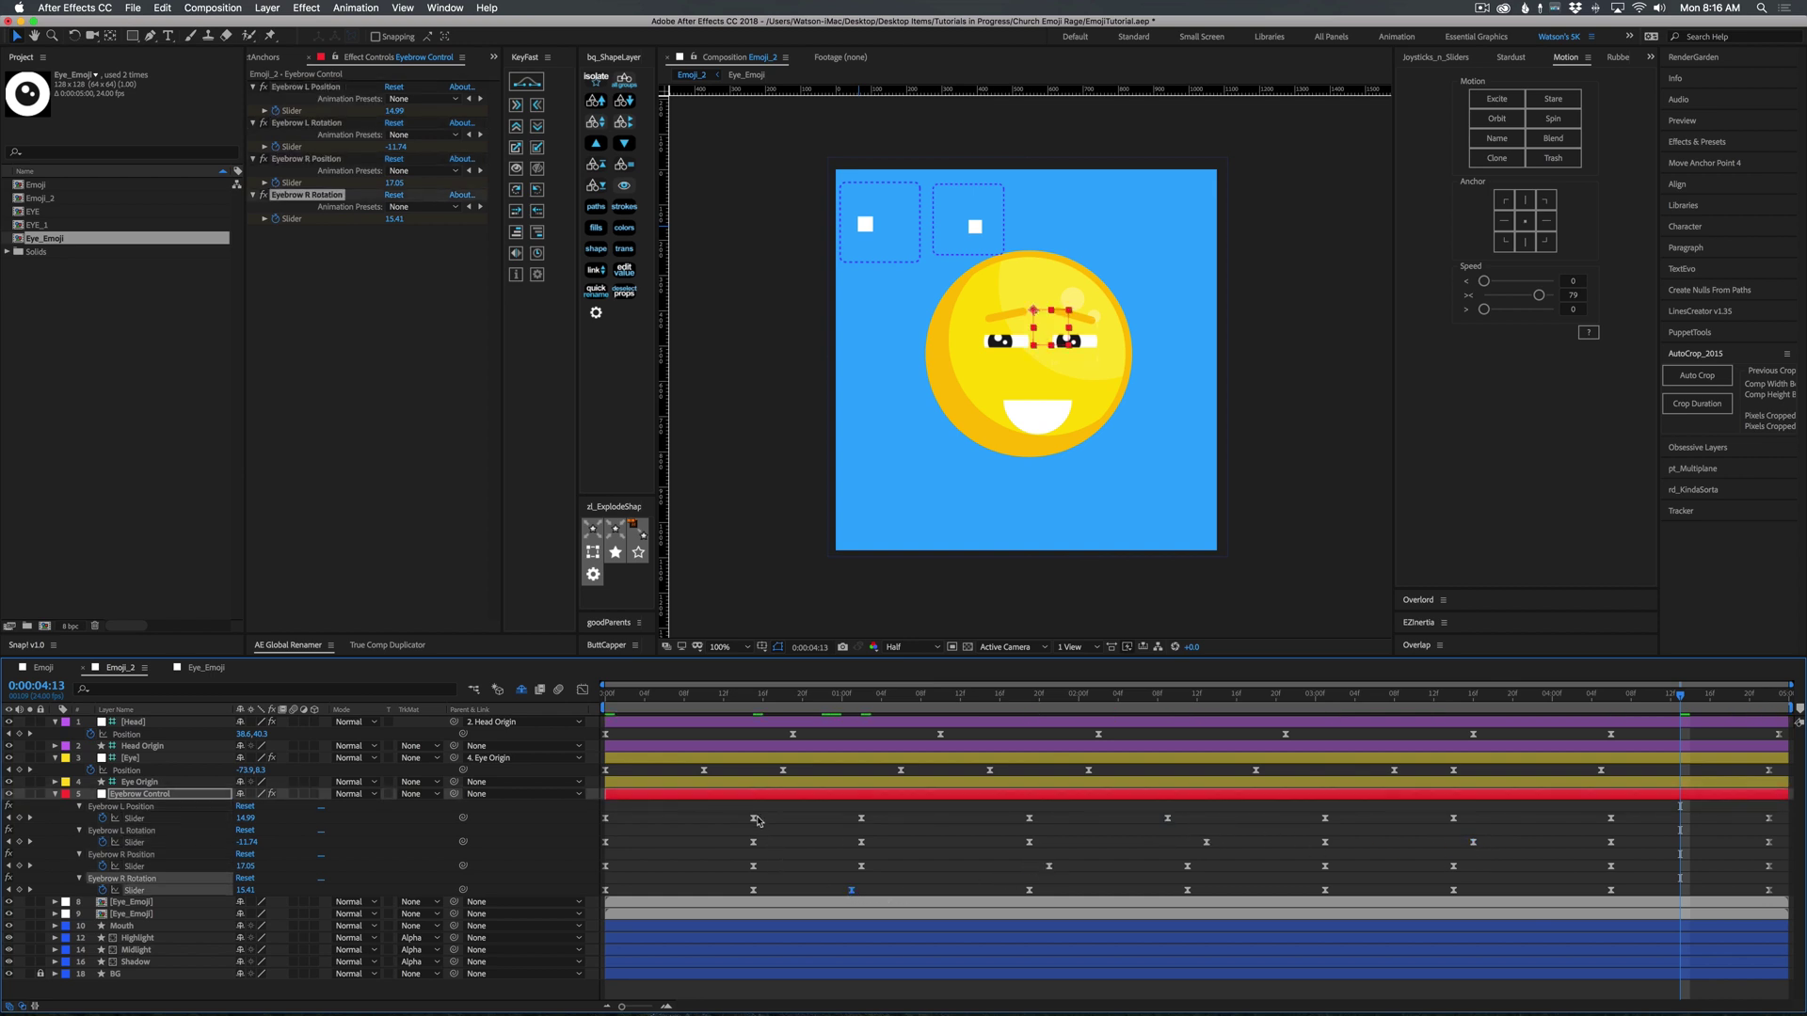
drag(757, 820, 777, 822)
click(607, 866)
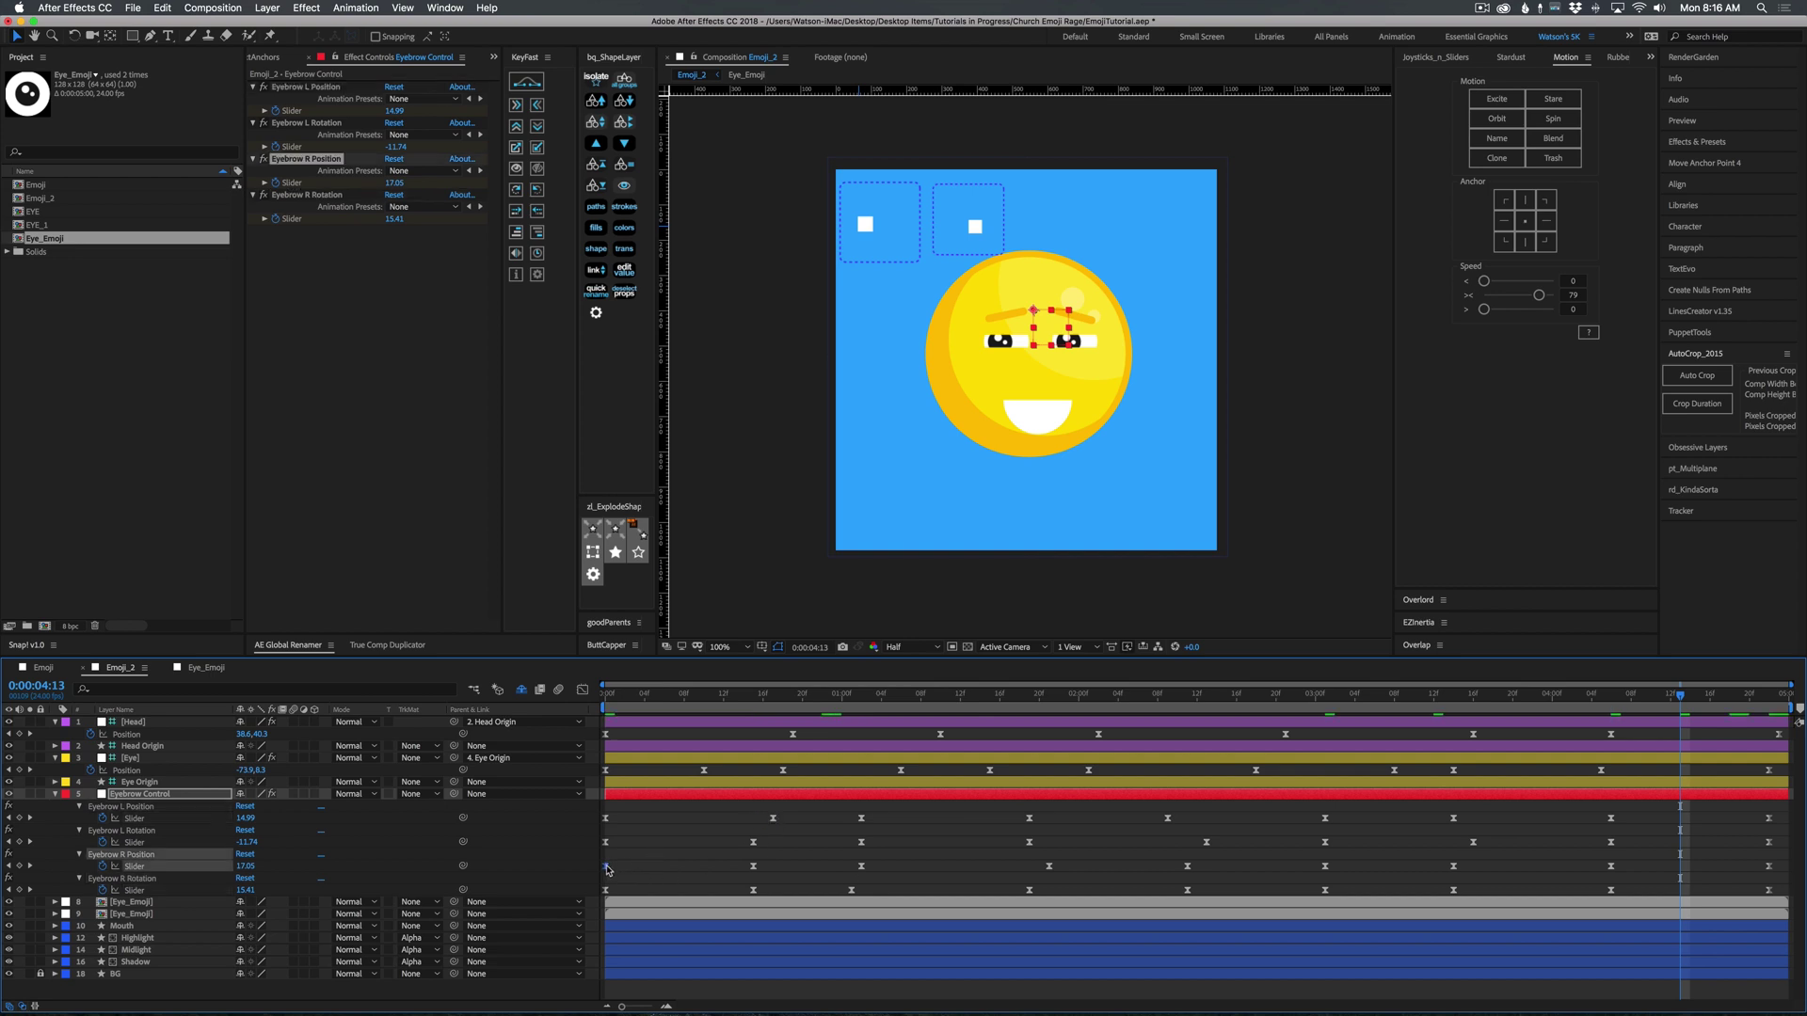
drag(1615, 866, 1592, 820)
drag(1454, 890, 1512, 891)
key(F2)
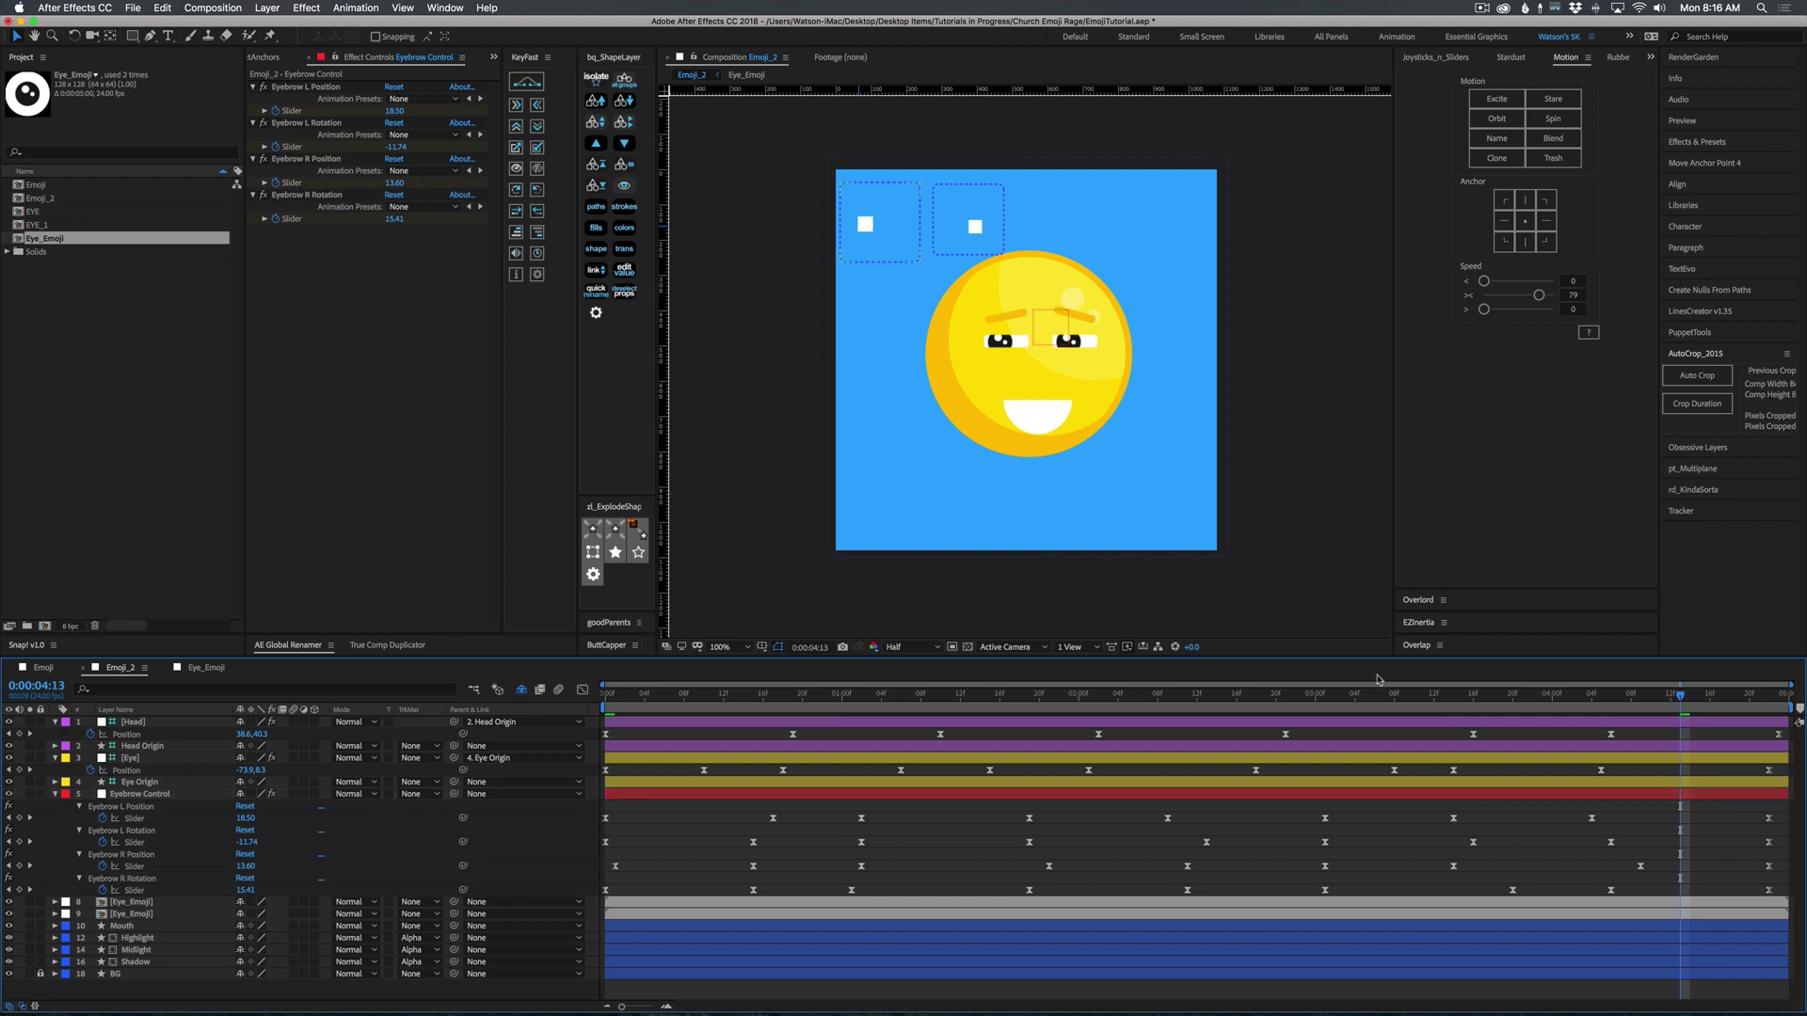
Preview the full animation from the timeline start and collapse the layers' revealed keyframes.
key(Home)
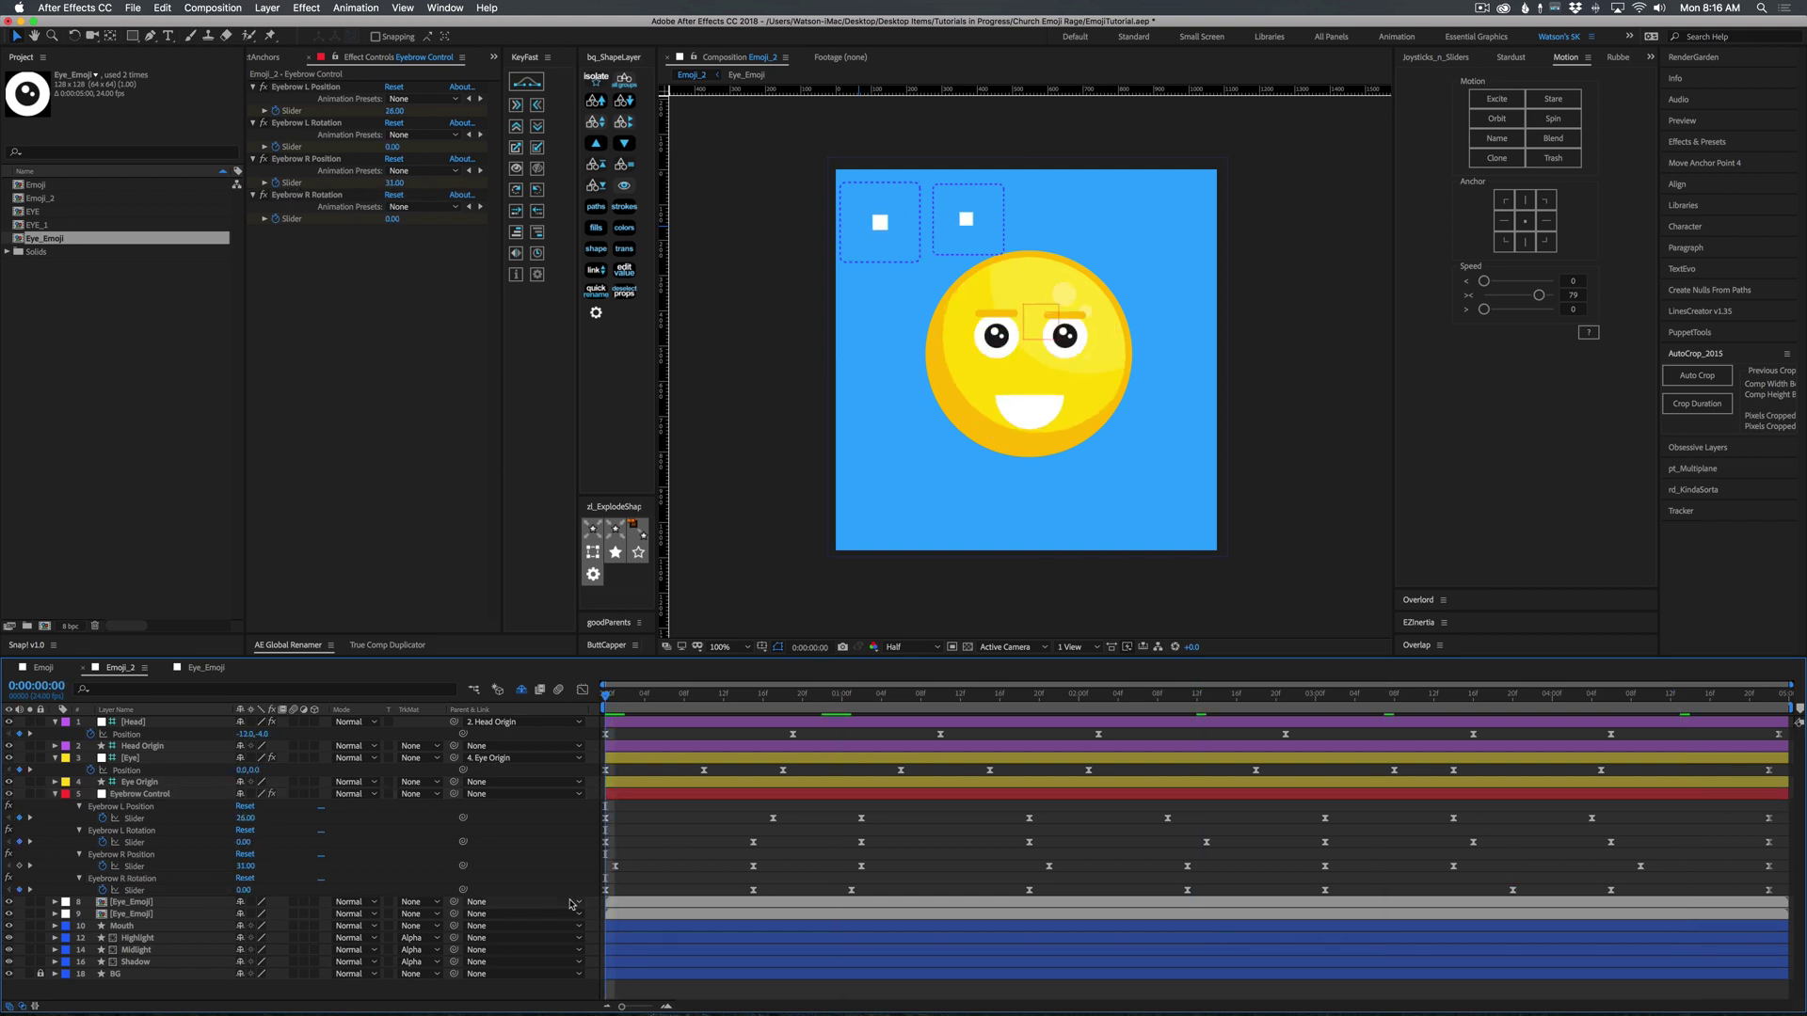
key(space)
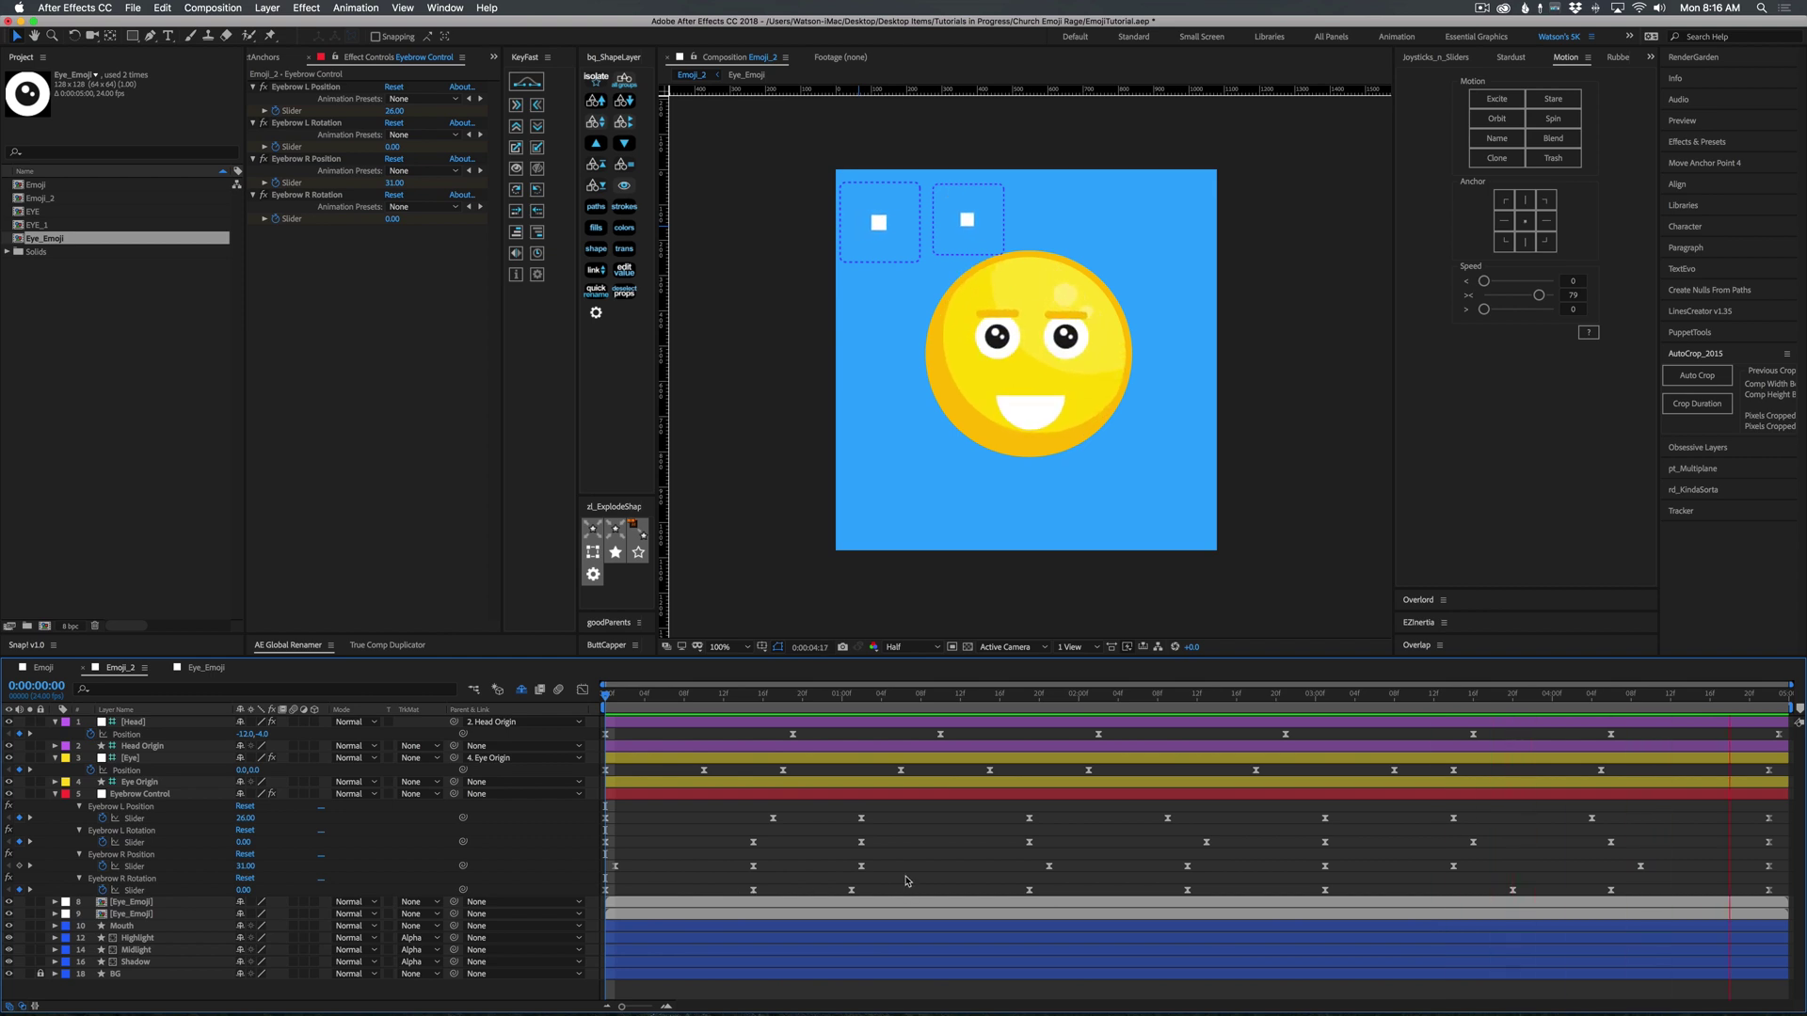
key(space)
key(u)
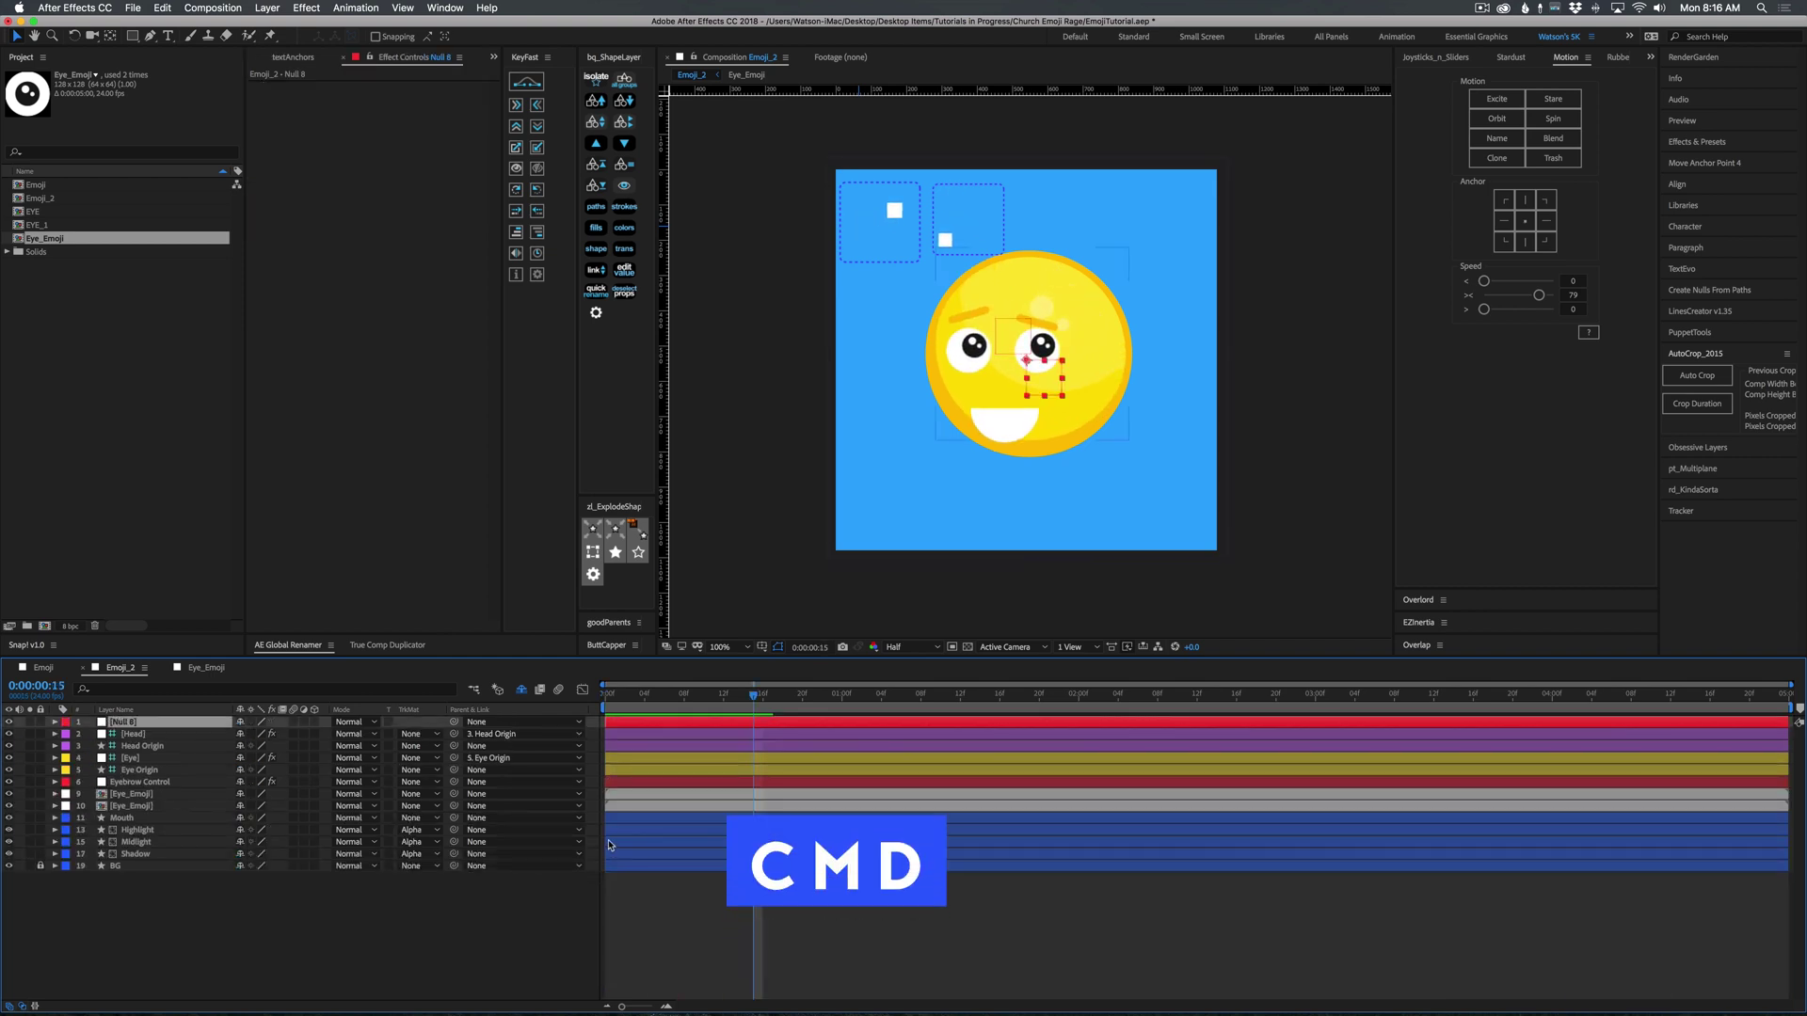
Create a new null object, move it to the base of the face, and name it MASTER.
key(ctrl+super+shift+alt+y)
drag(1050, 380, 1048, 467)
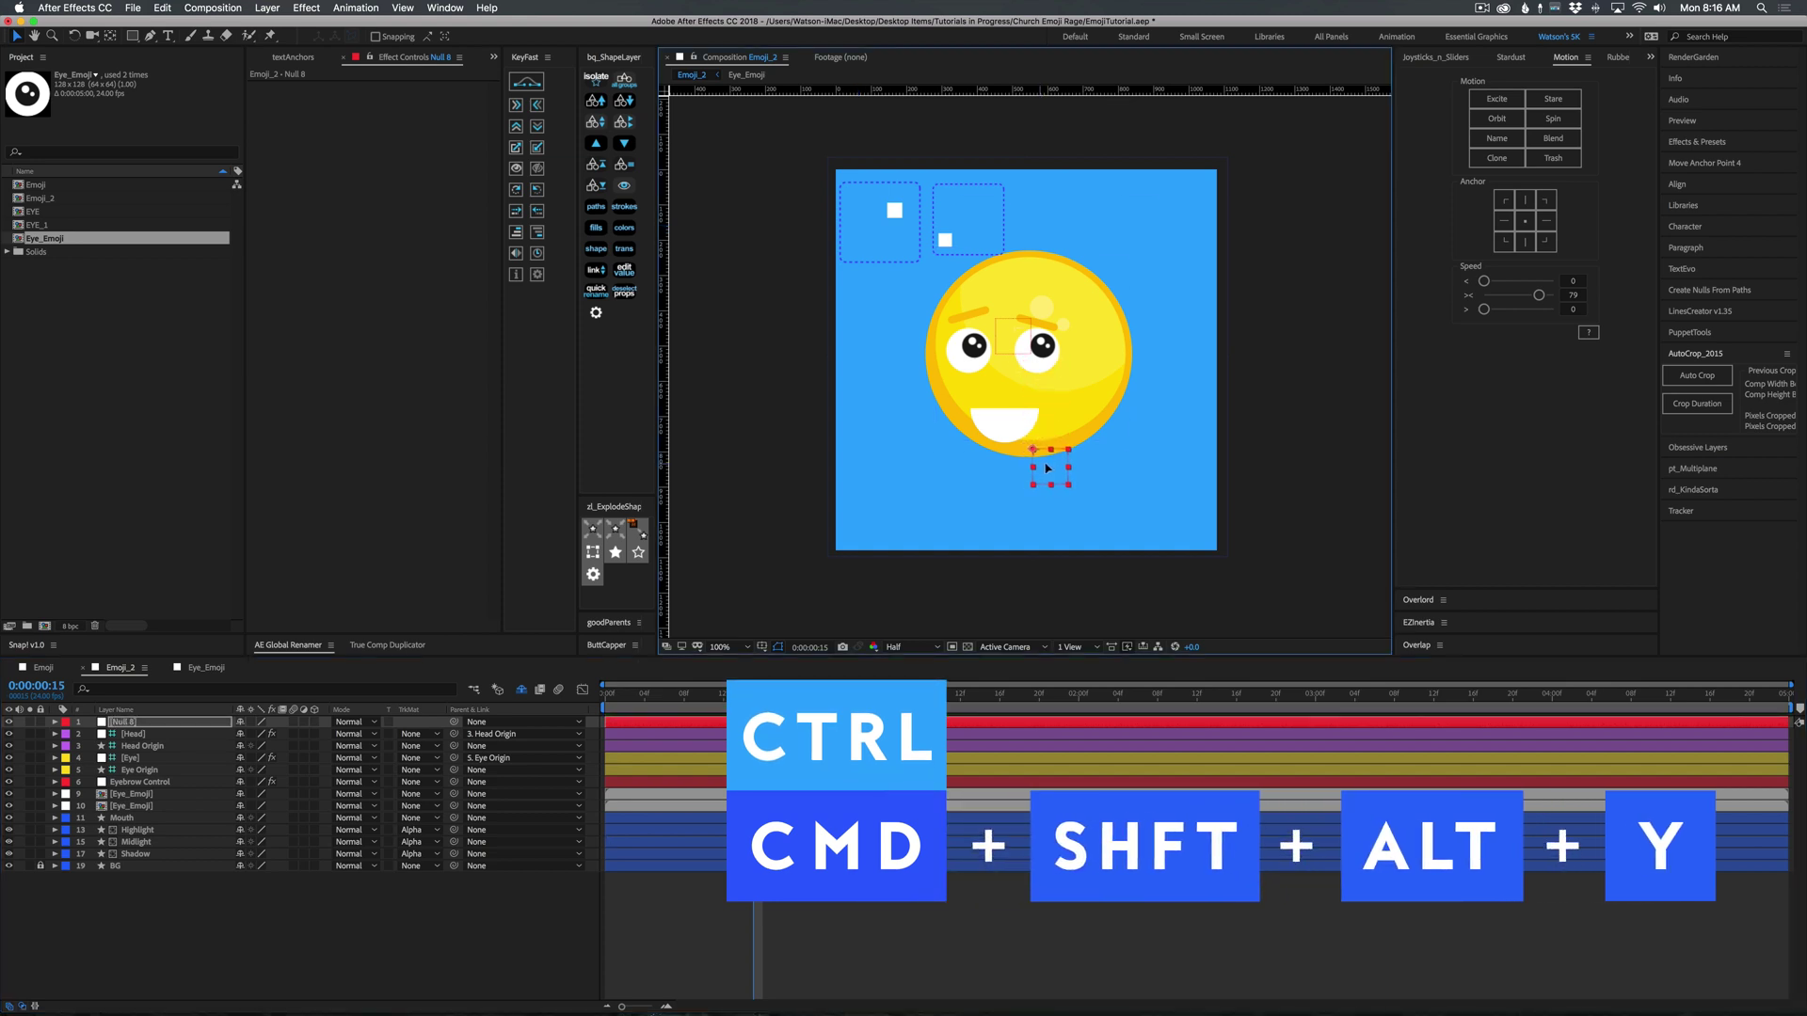
text(MASTER)
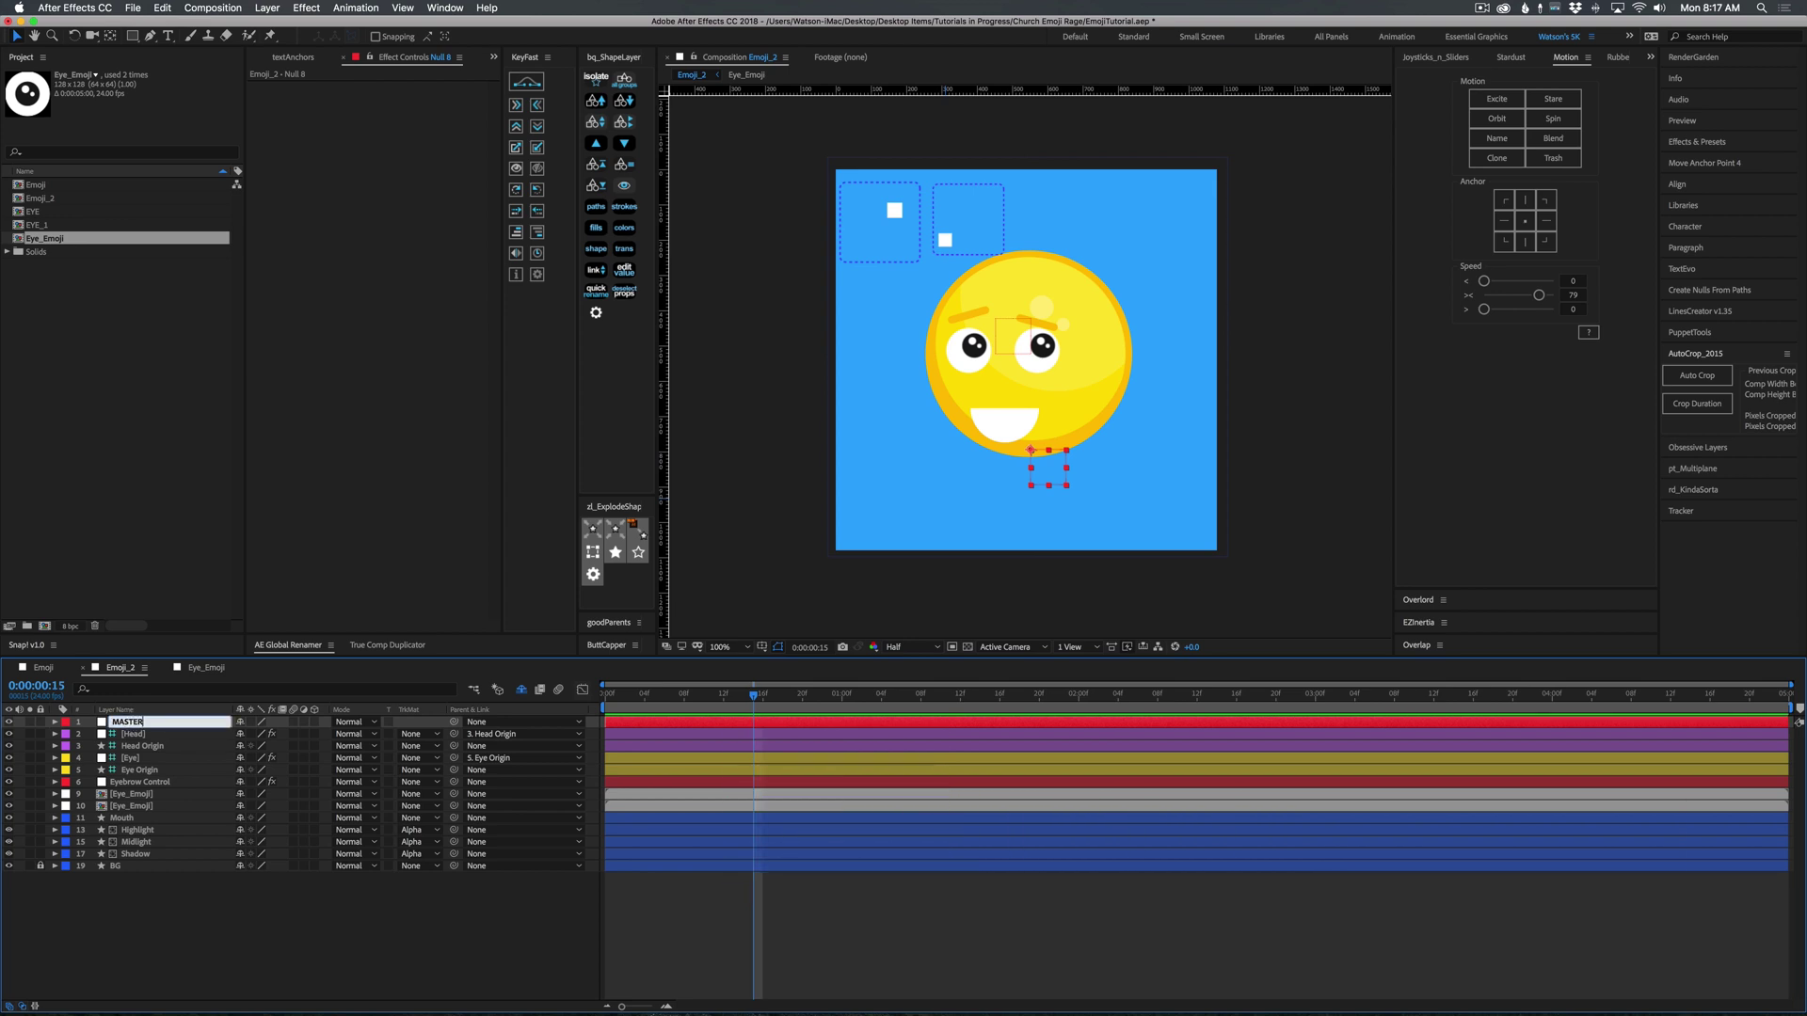
key(Return)
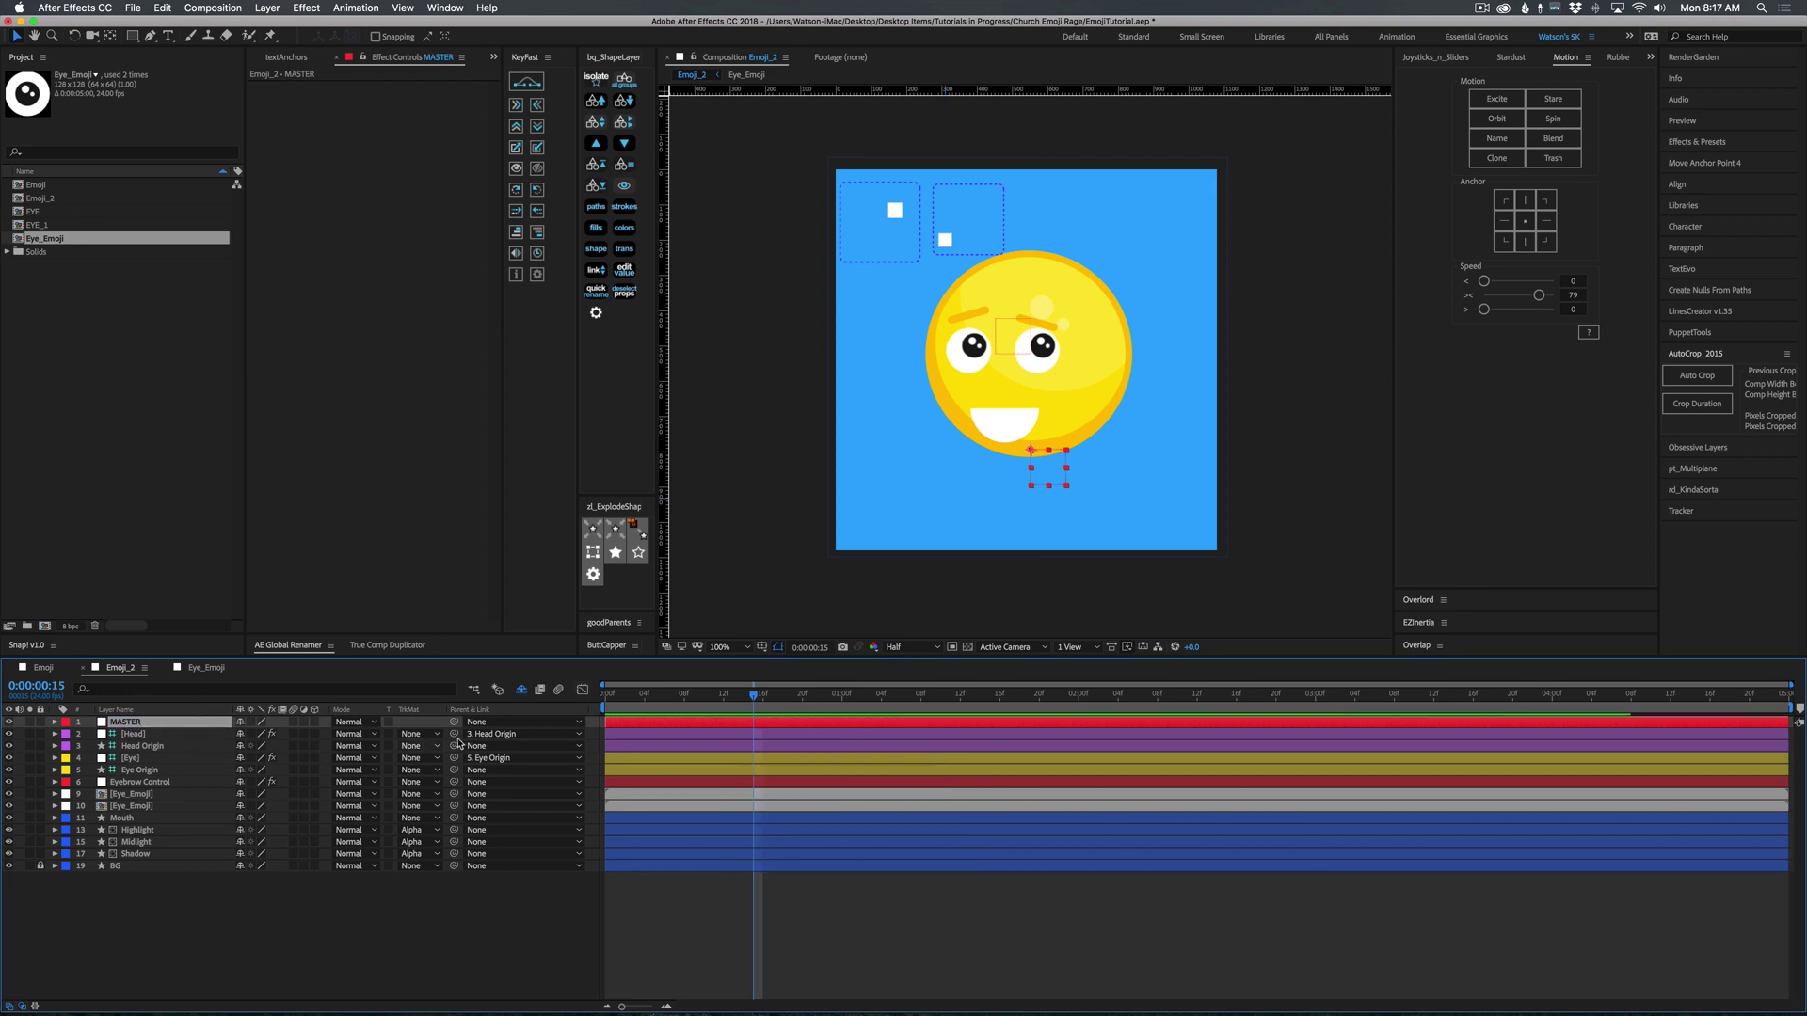
Reveal the shy layers and parent Eyebrow Control, both eyes, Mouth, and all layers down to Base to MASTER.
click(522, 690)
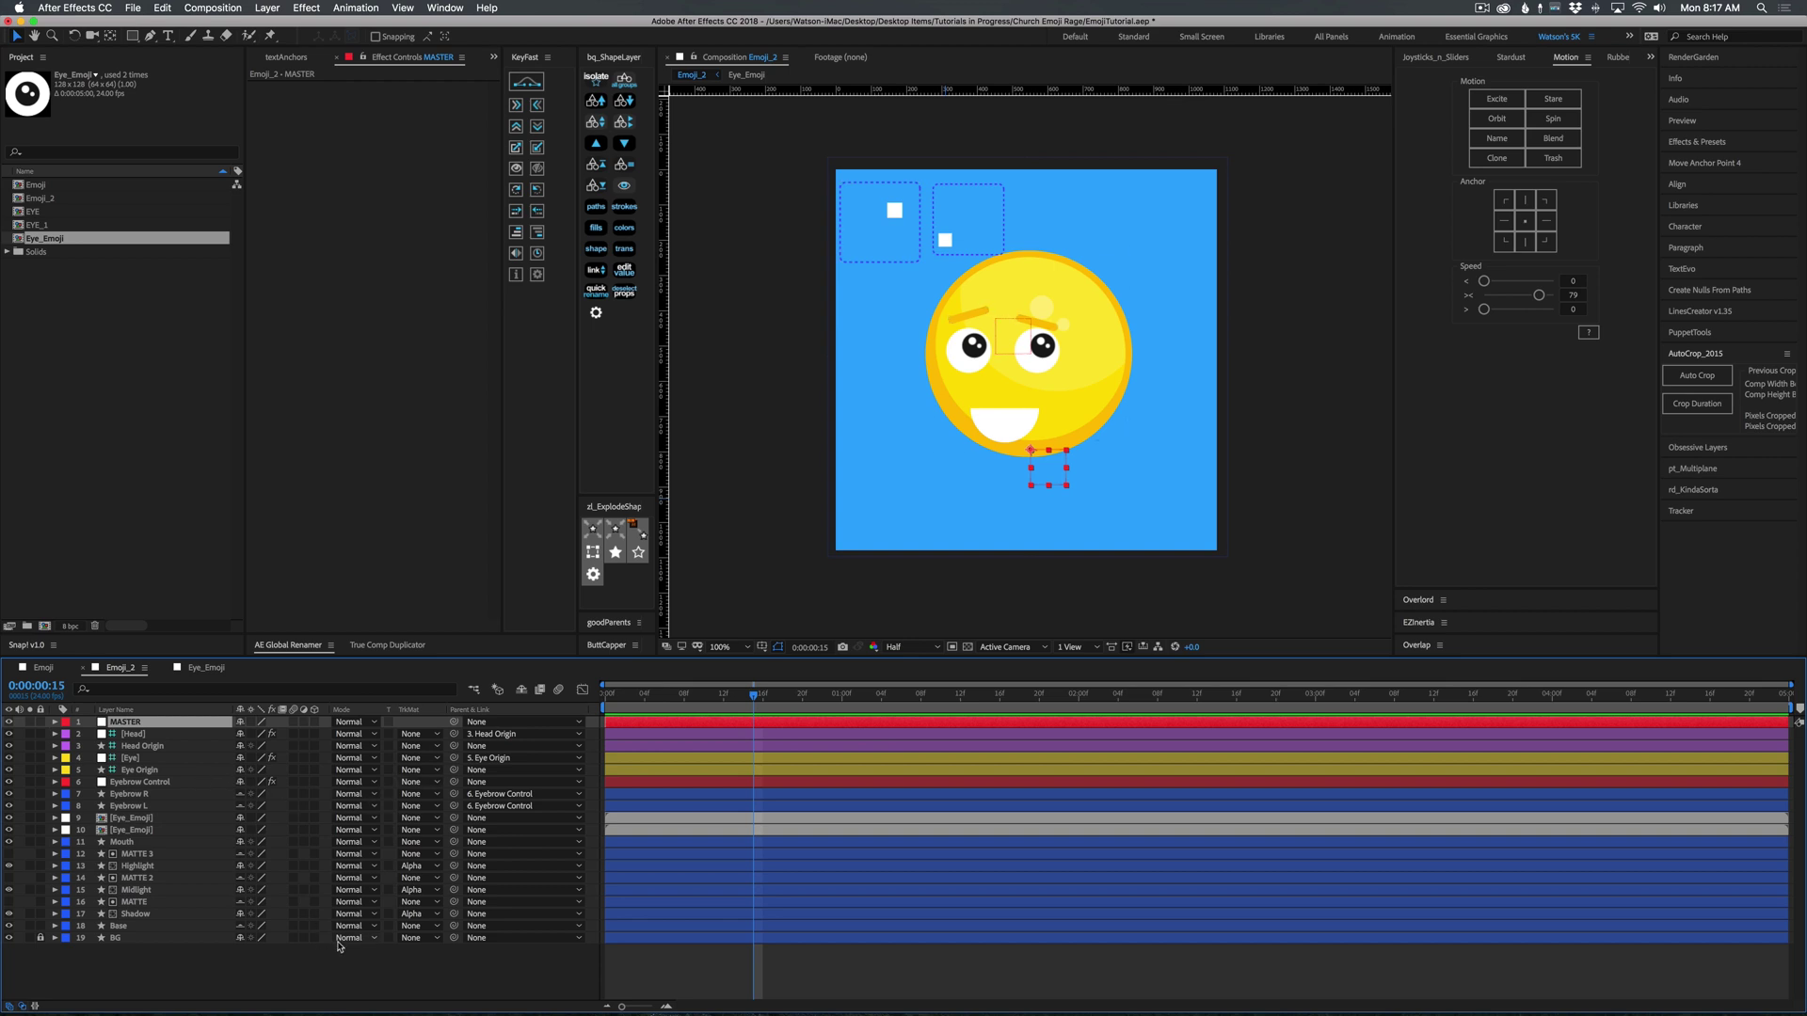
click(143, 819)
shift+click(137, 927)
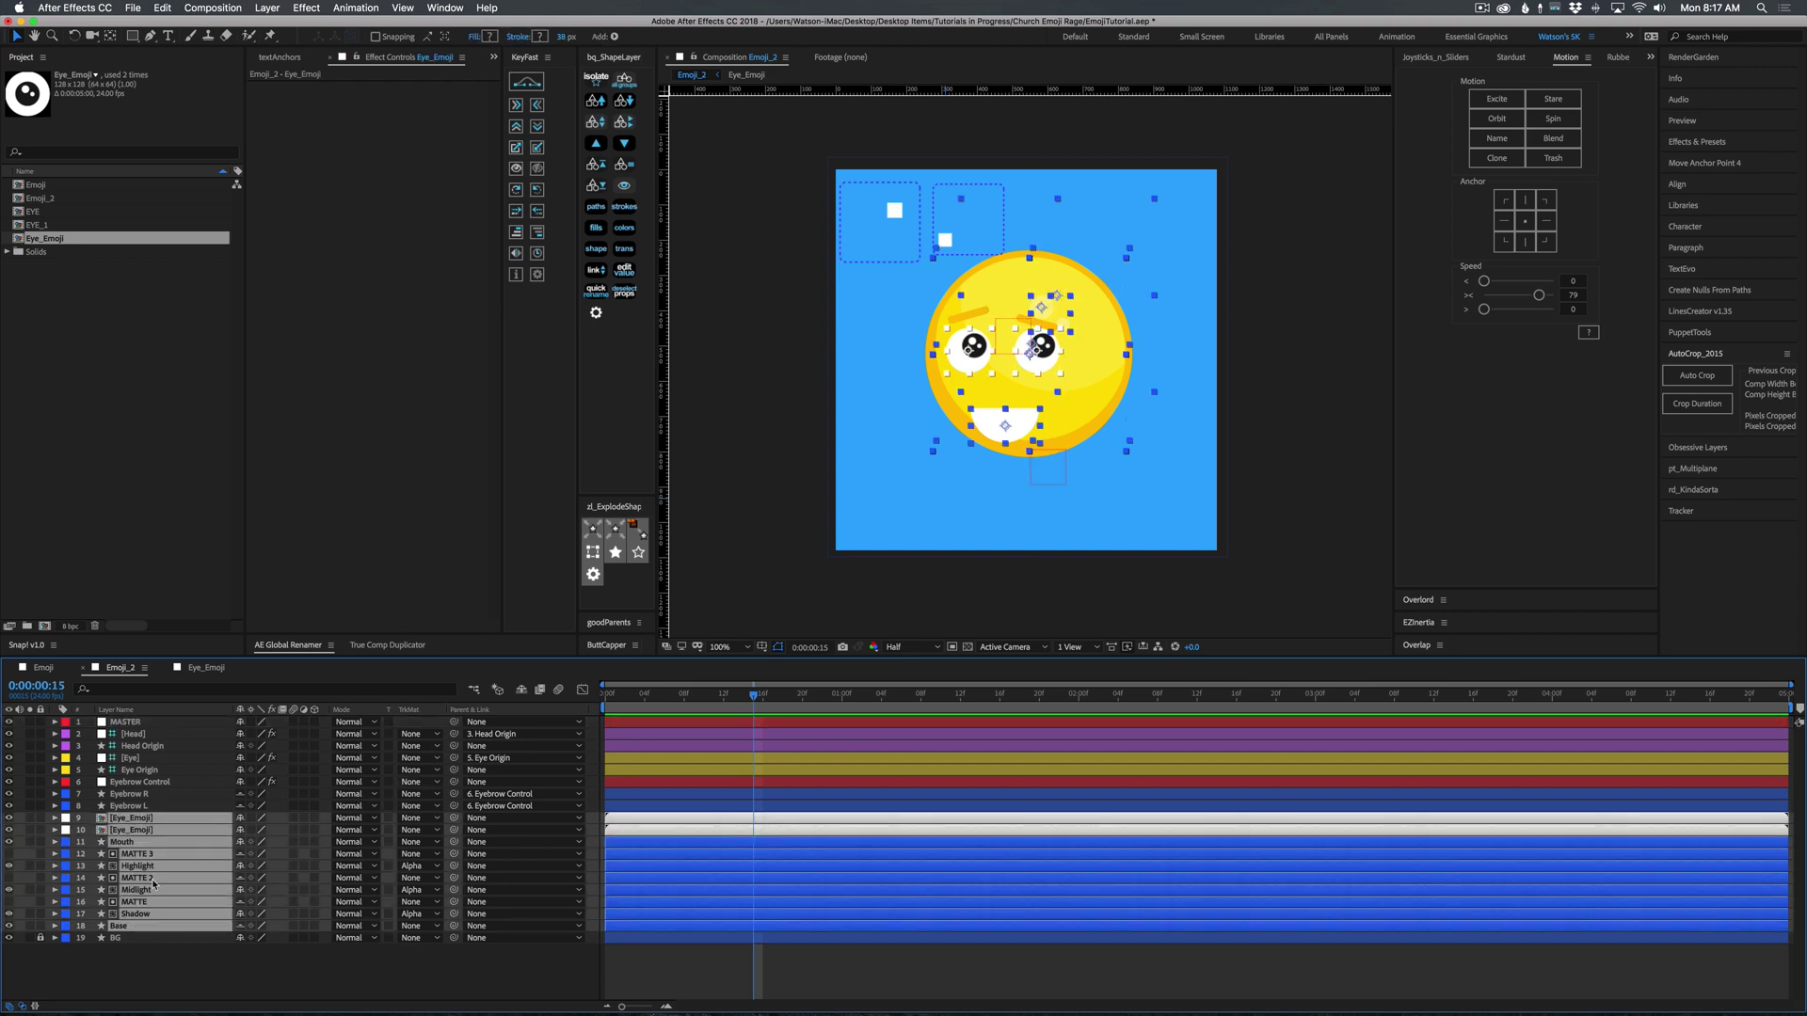
super+click(155, 786)
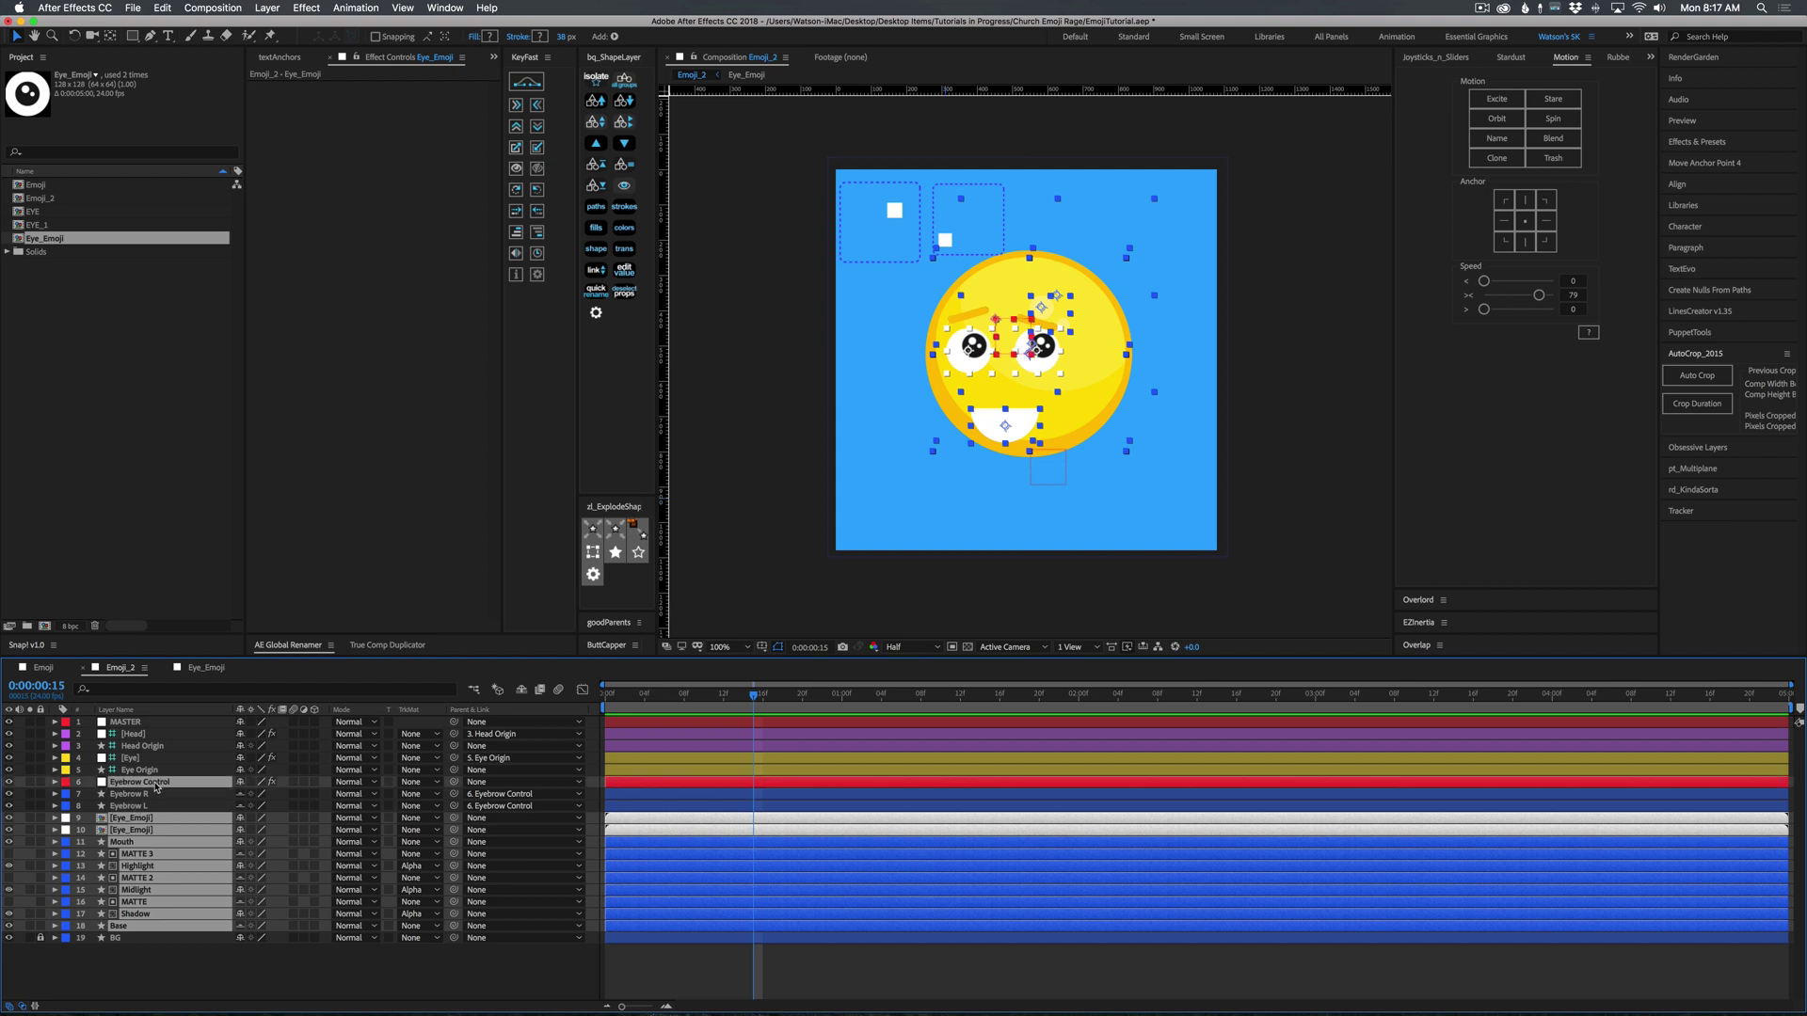
drag(455, 786, 128, 722)
Keyframe MASTER's Rotation at 0° on the first frame and at -6° at 0:00:00:20.
key(r)
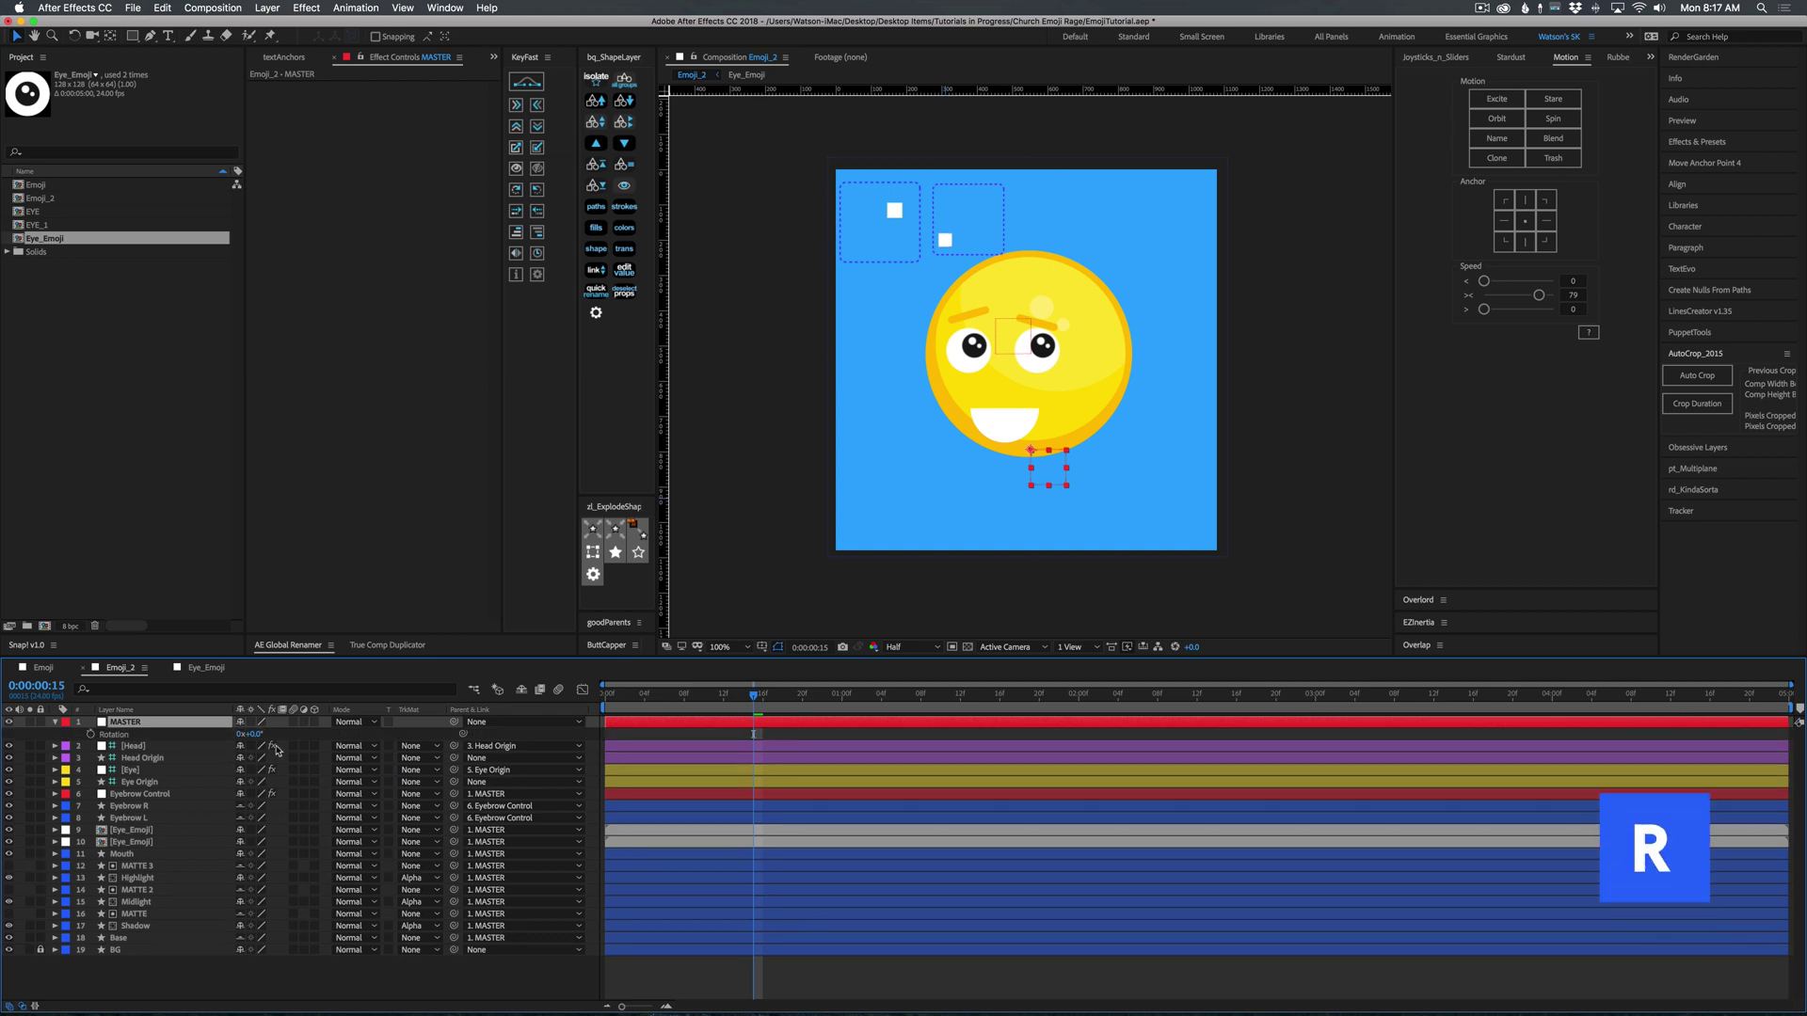
mouse_move(252, 735)
mouse_down()
mouse_move(273, 735)
mouse_move(258, 735)
mouse_up()
key(Home)
click(91, 734)
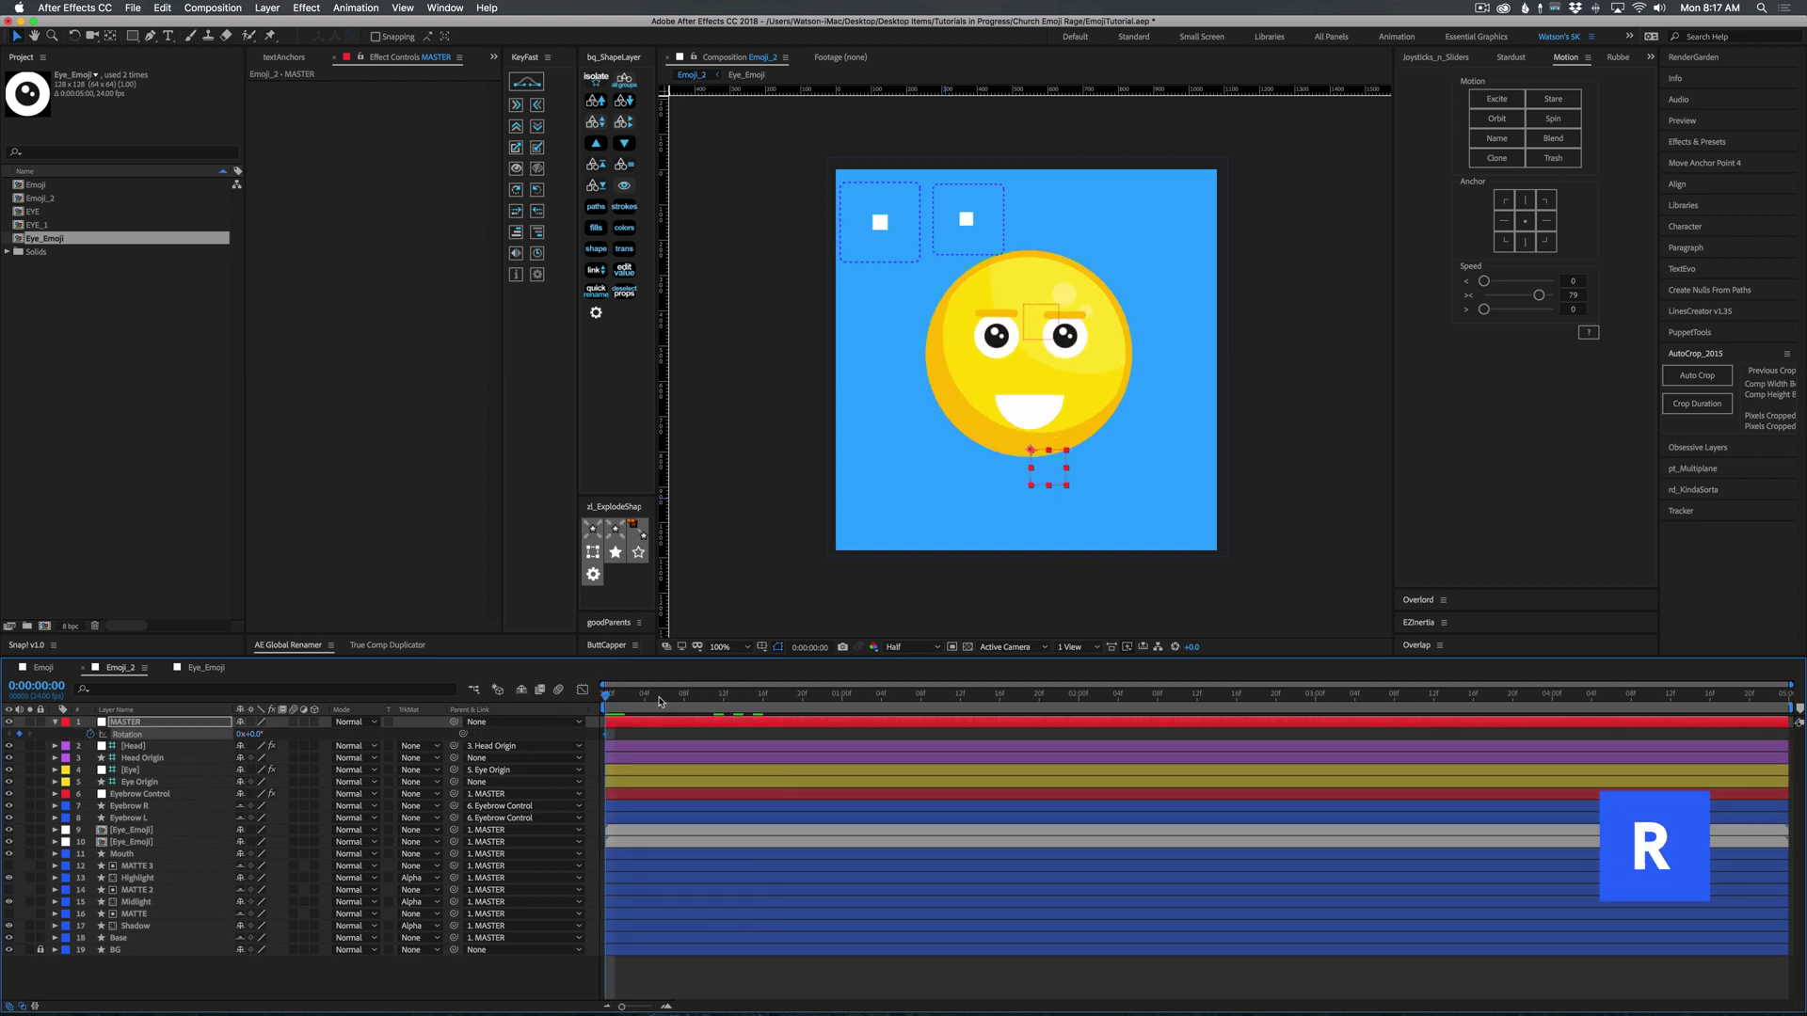
drag(661, 696, 802, 701)
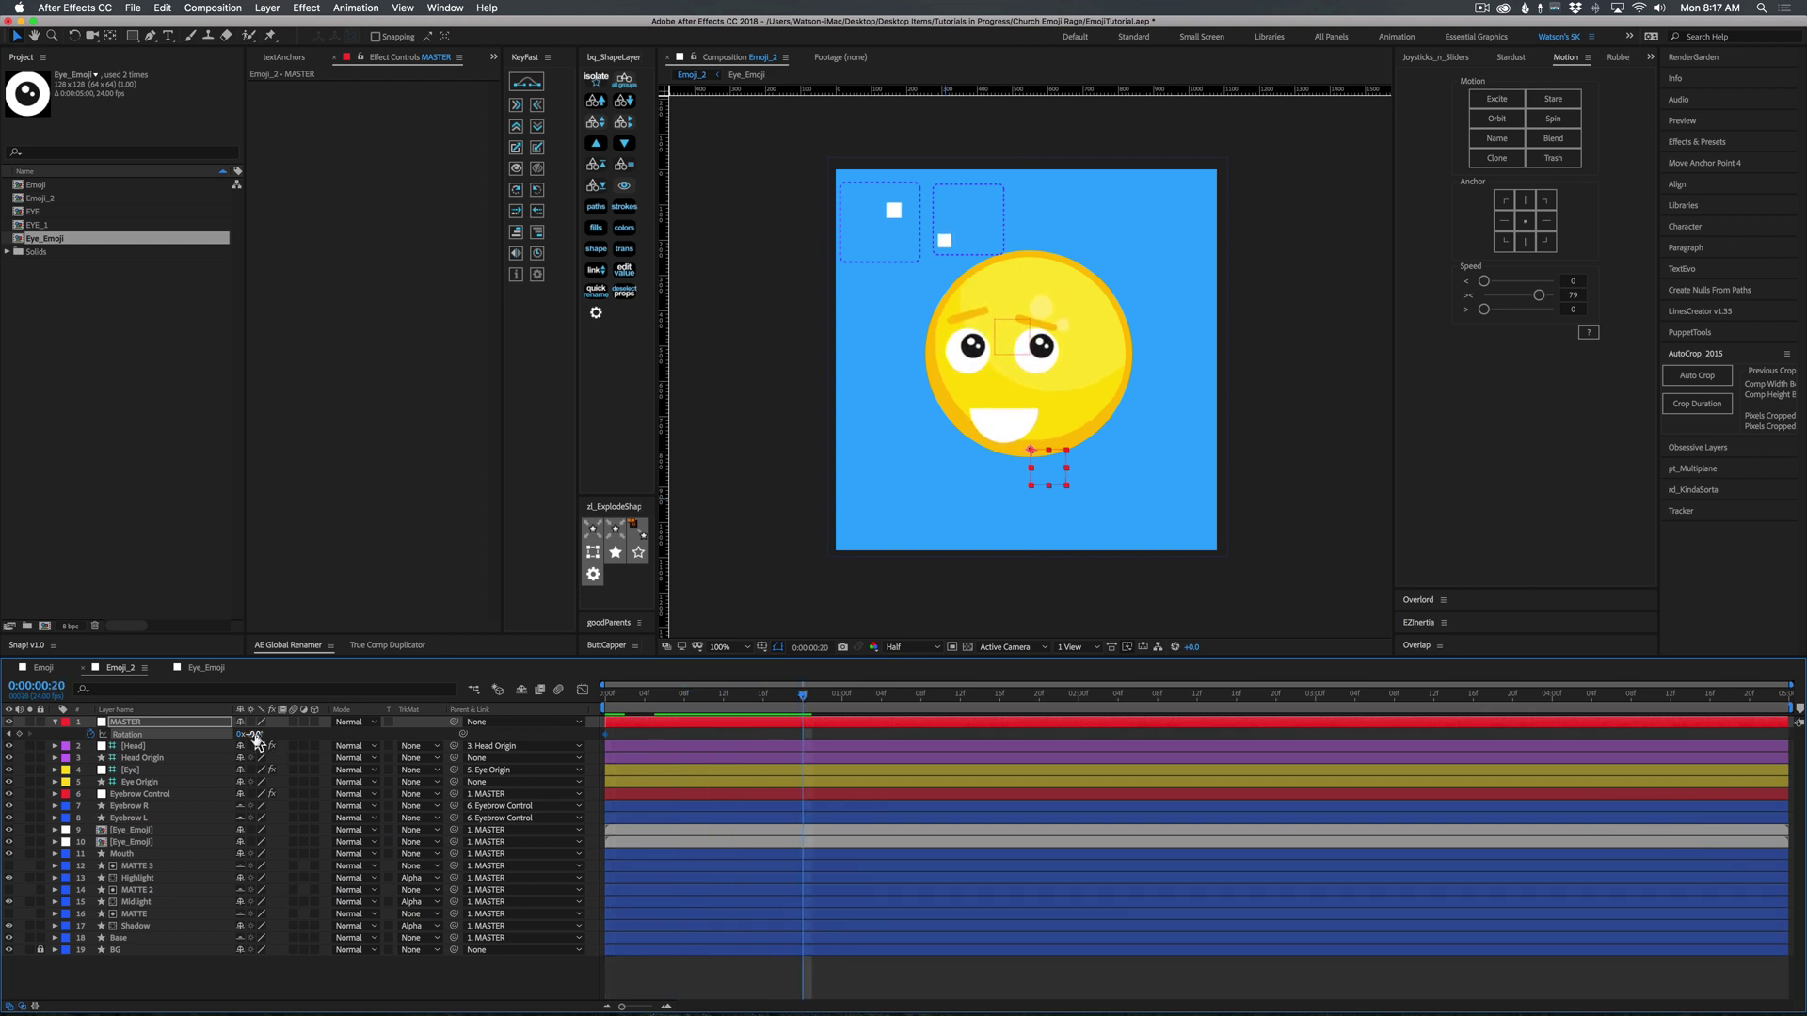
drag(253, 734, 246, 735)
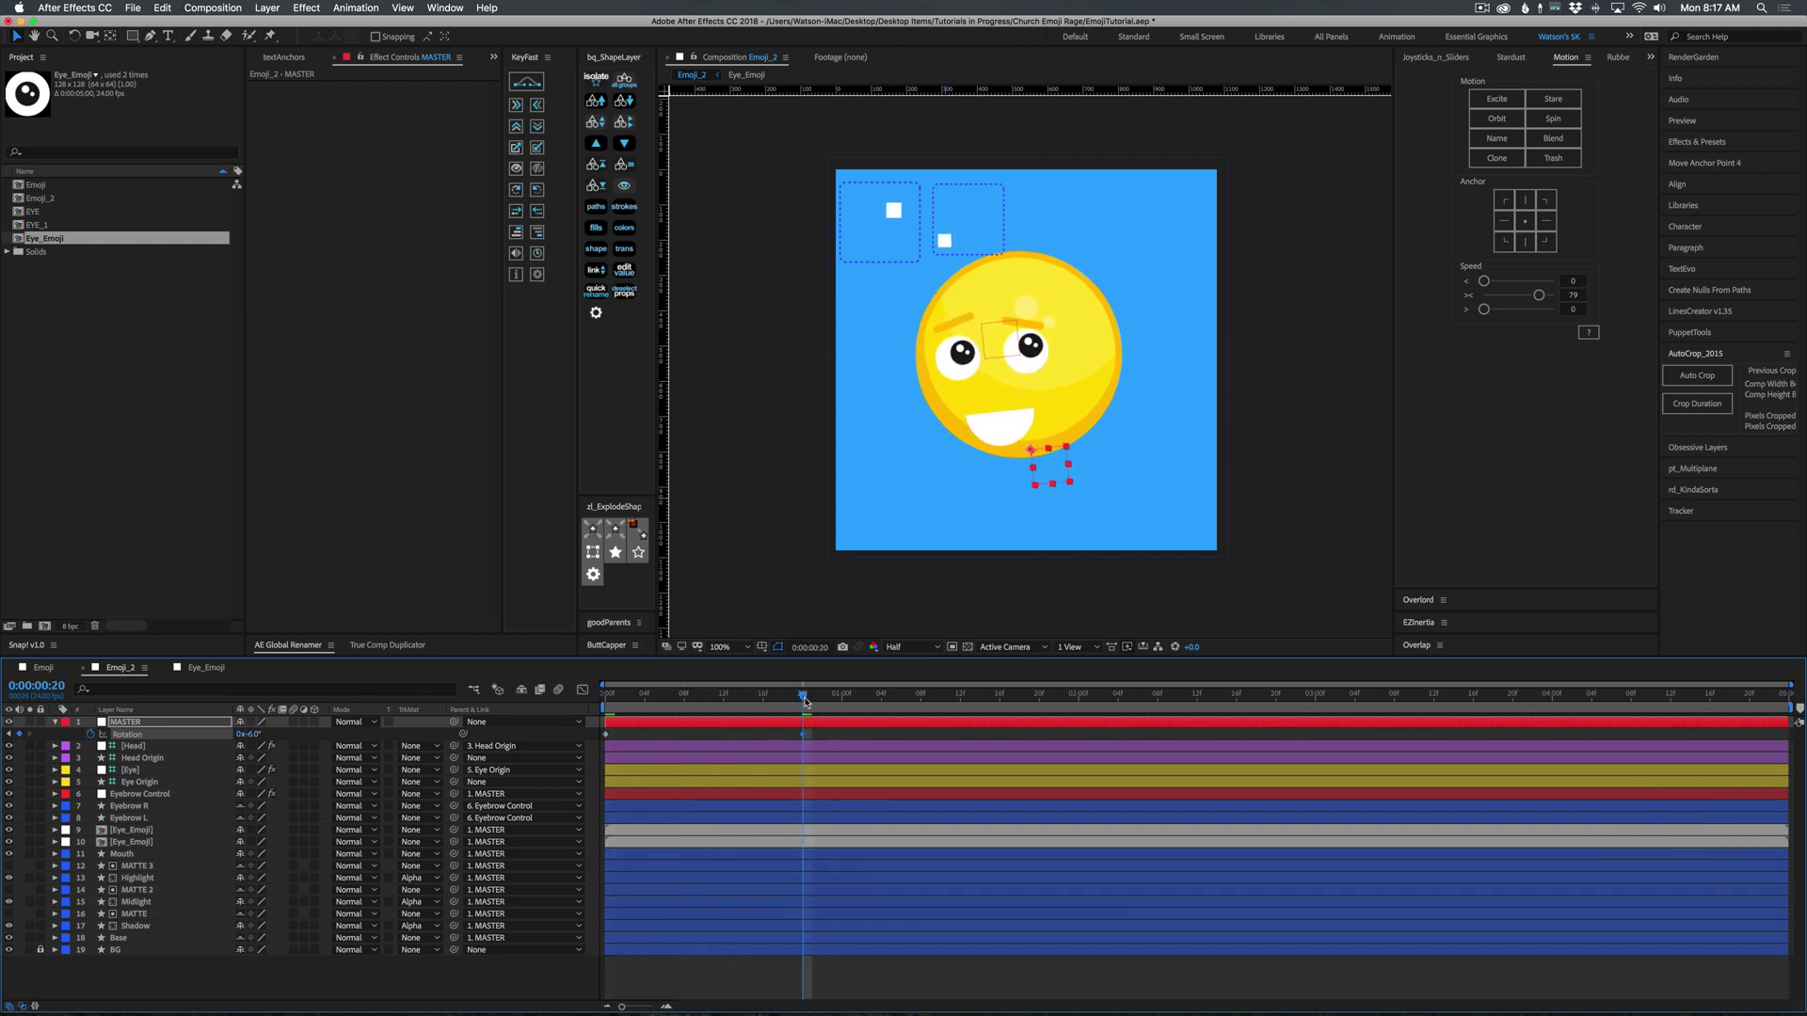
Add MASTER Rotation keyframes of 2° at 0:00:01:07 and 14° at 0:00:02:00, each preceded by a keyframe holding the previous angle.
key(space)
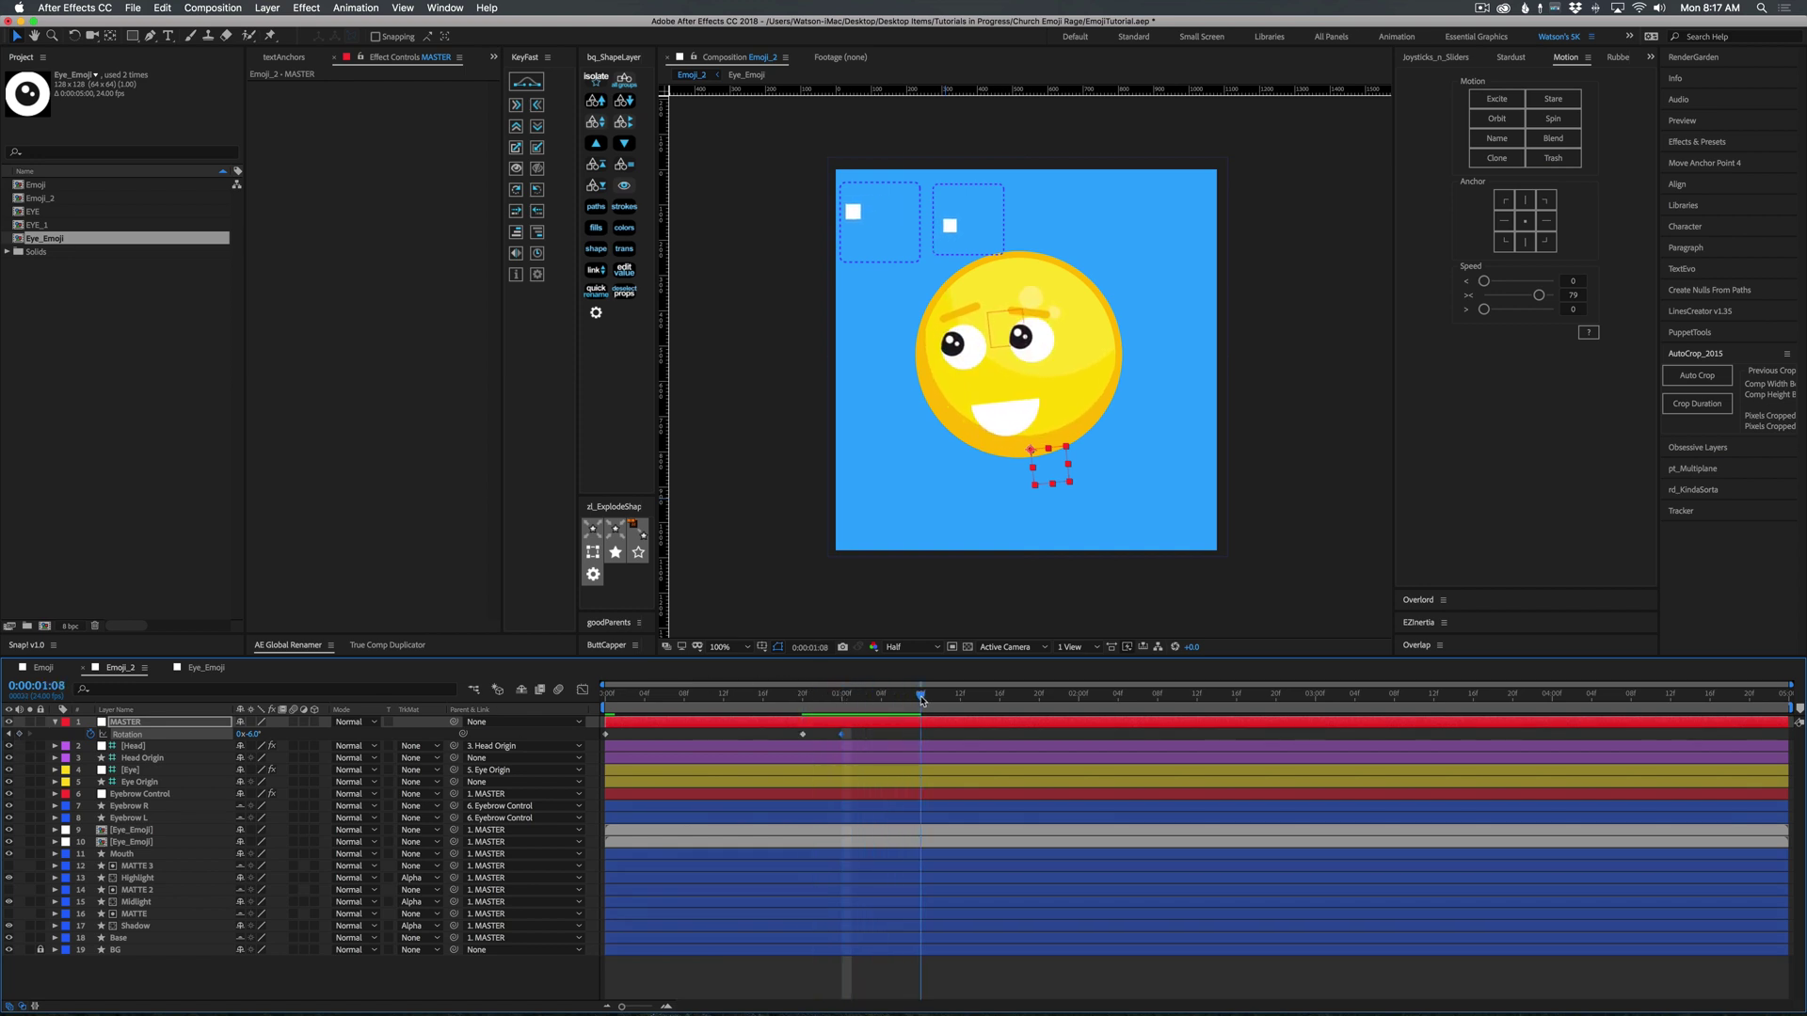
drag(255, 733, 263, 733)
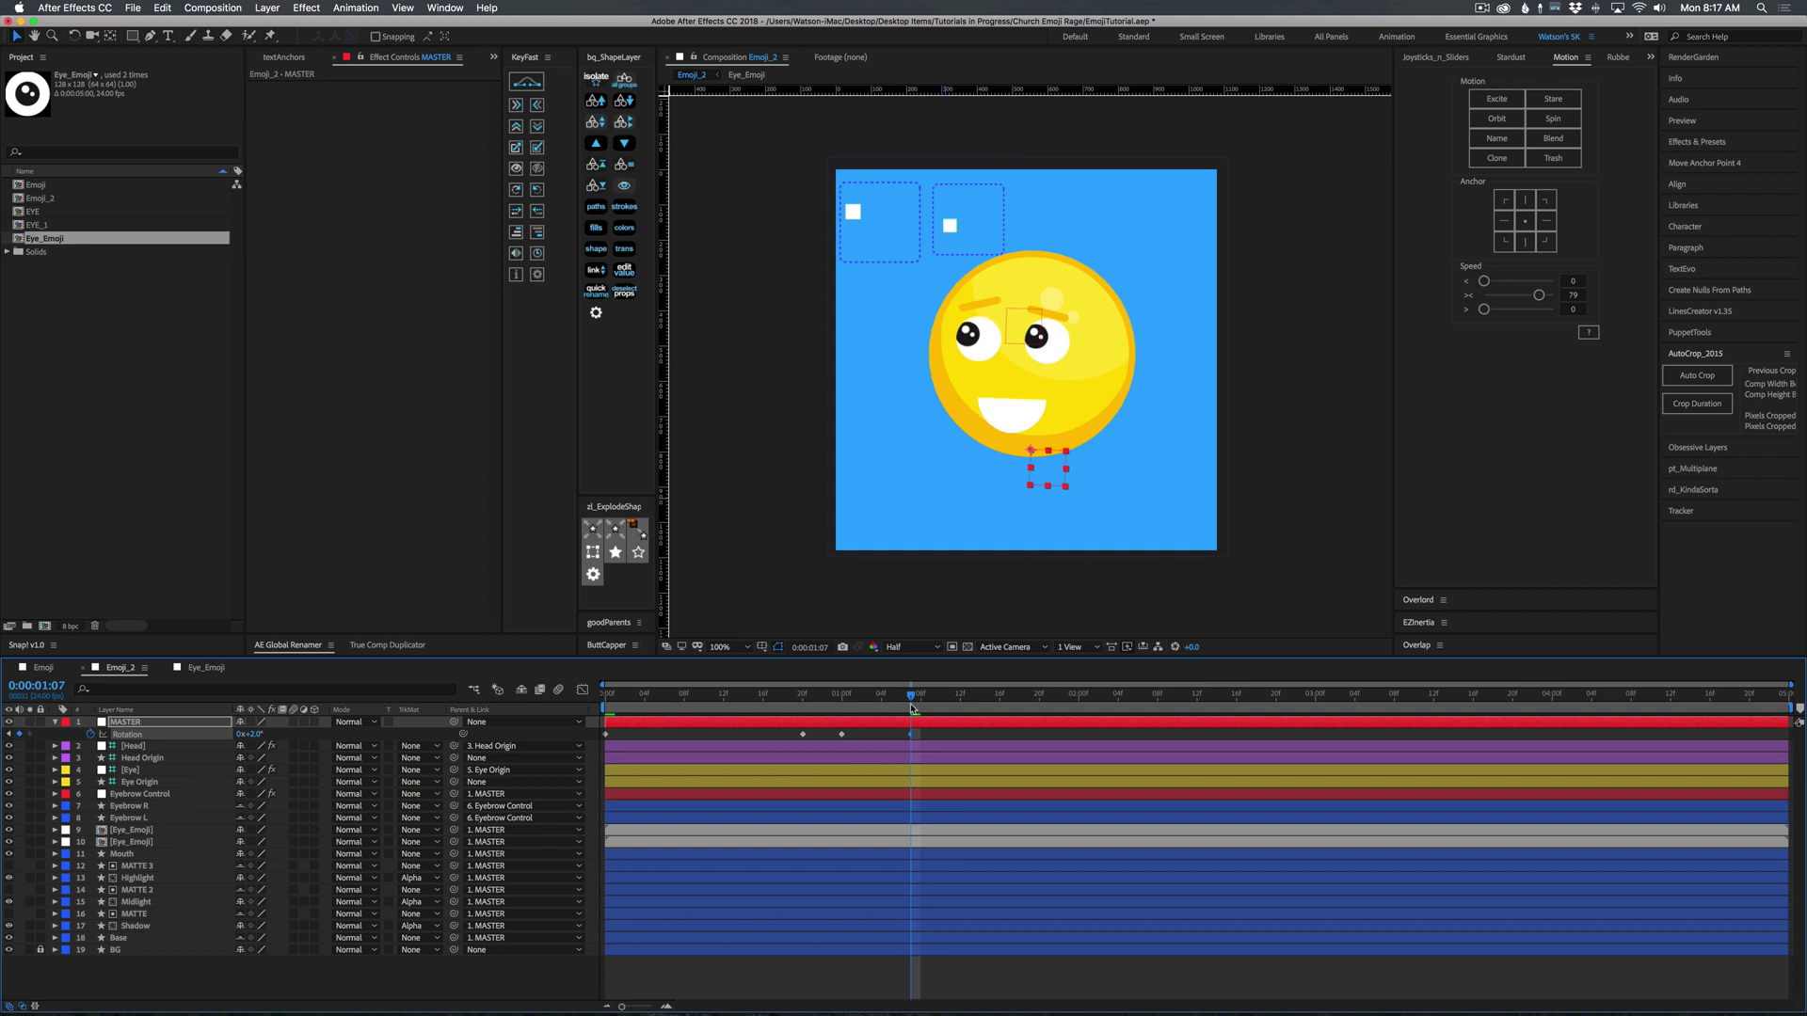
mouse_move(933, 699)
mouse_down()
mouse_move(998, 700)
mouse_move(960, 700)
mouse_up()
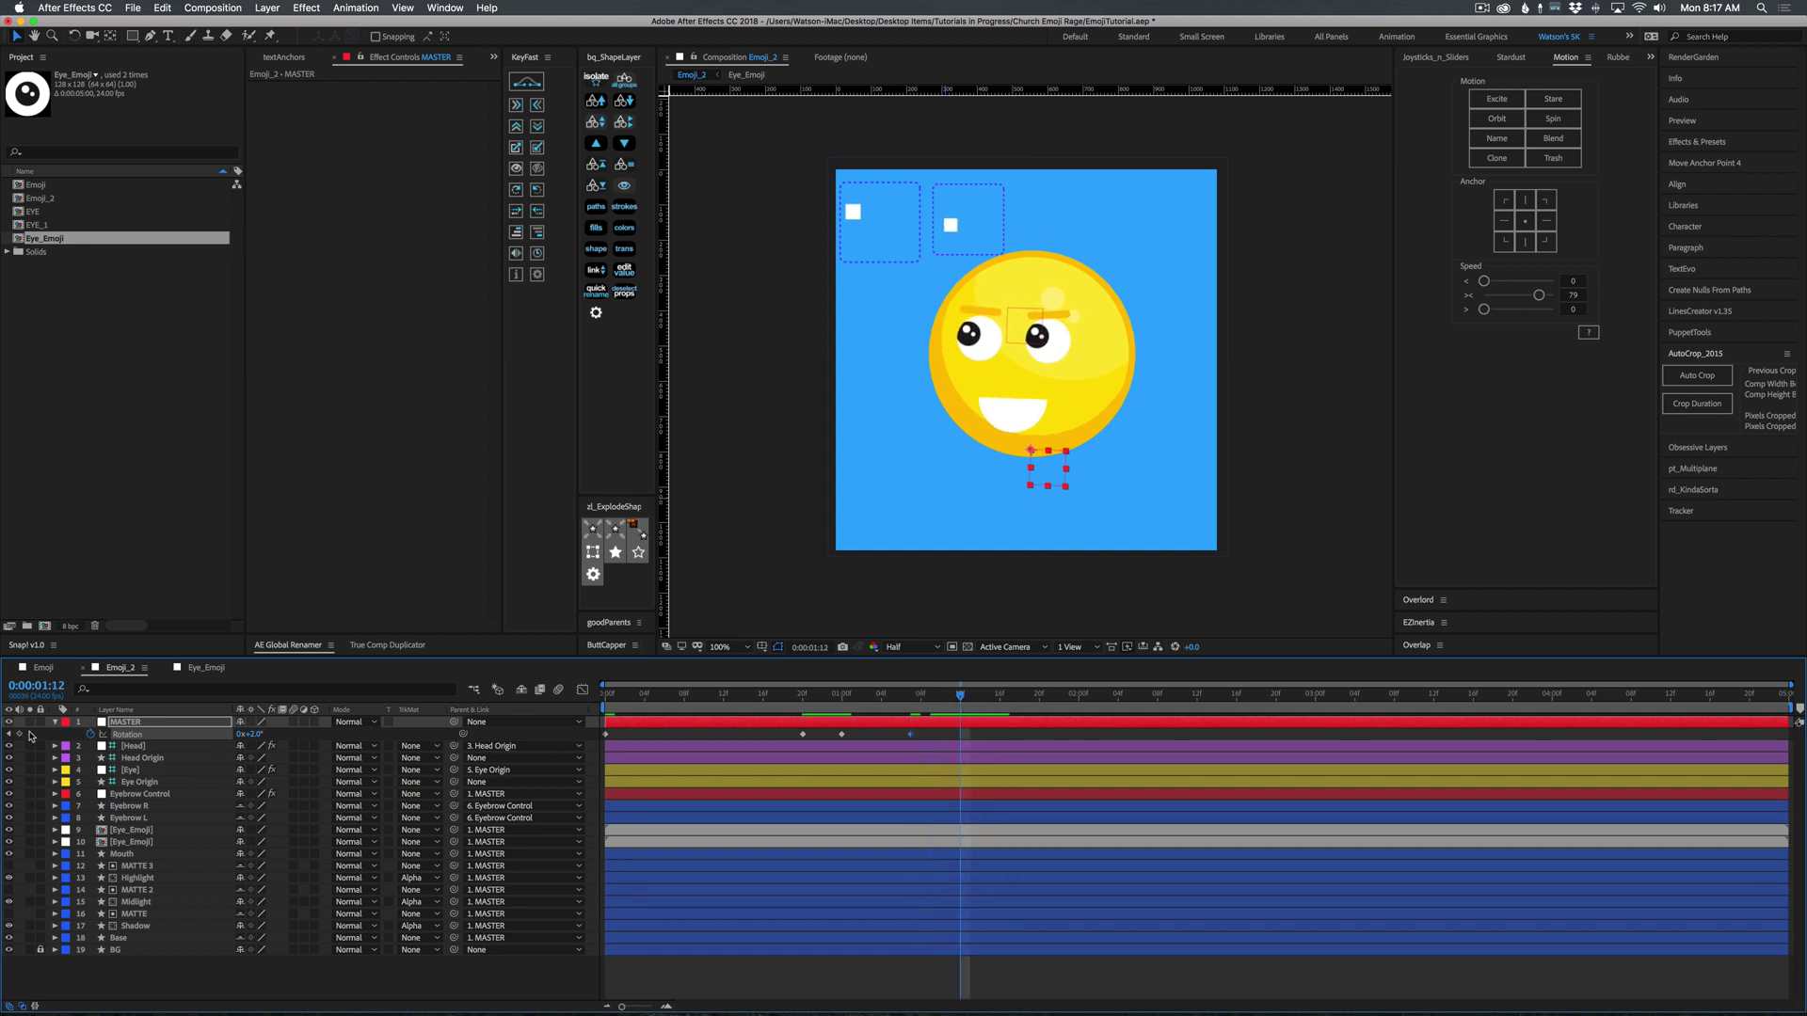
key(space)
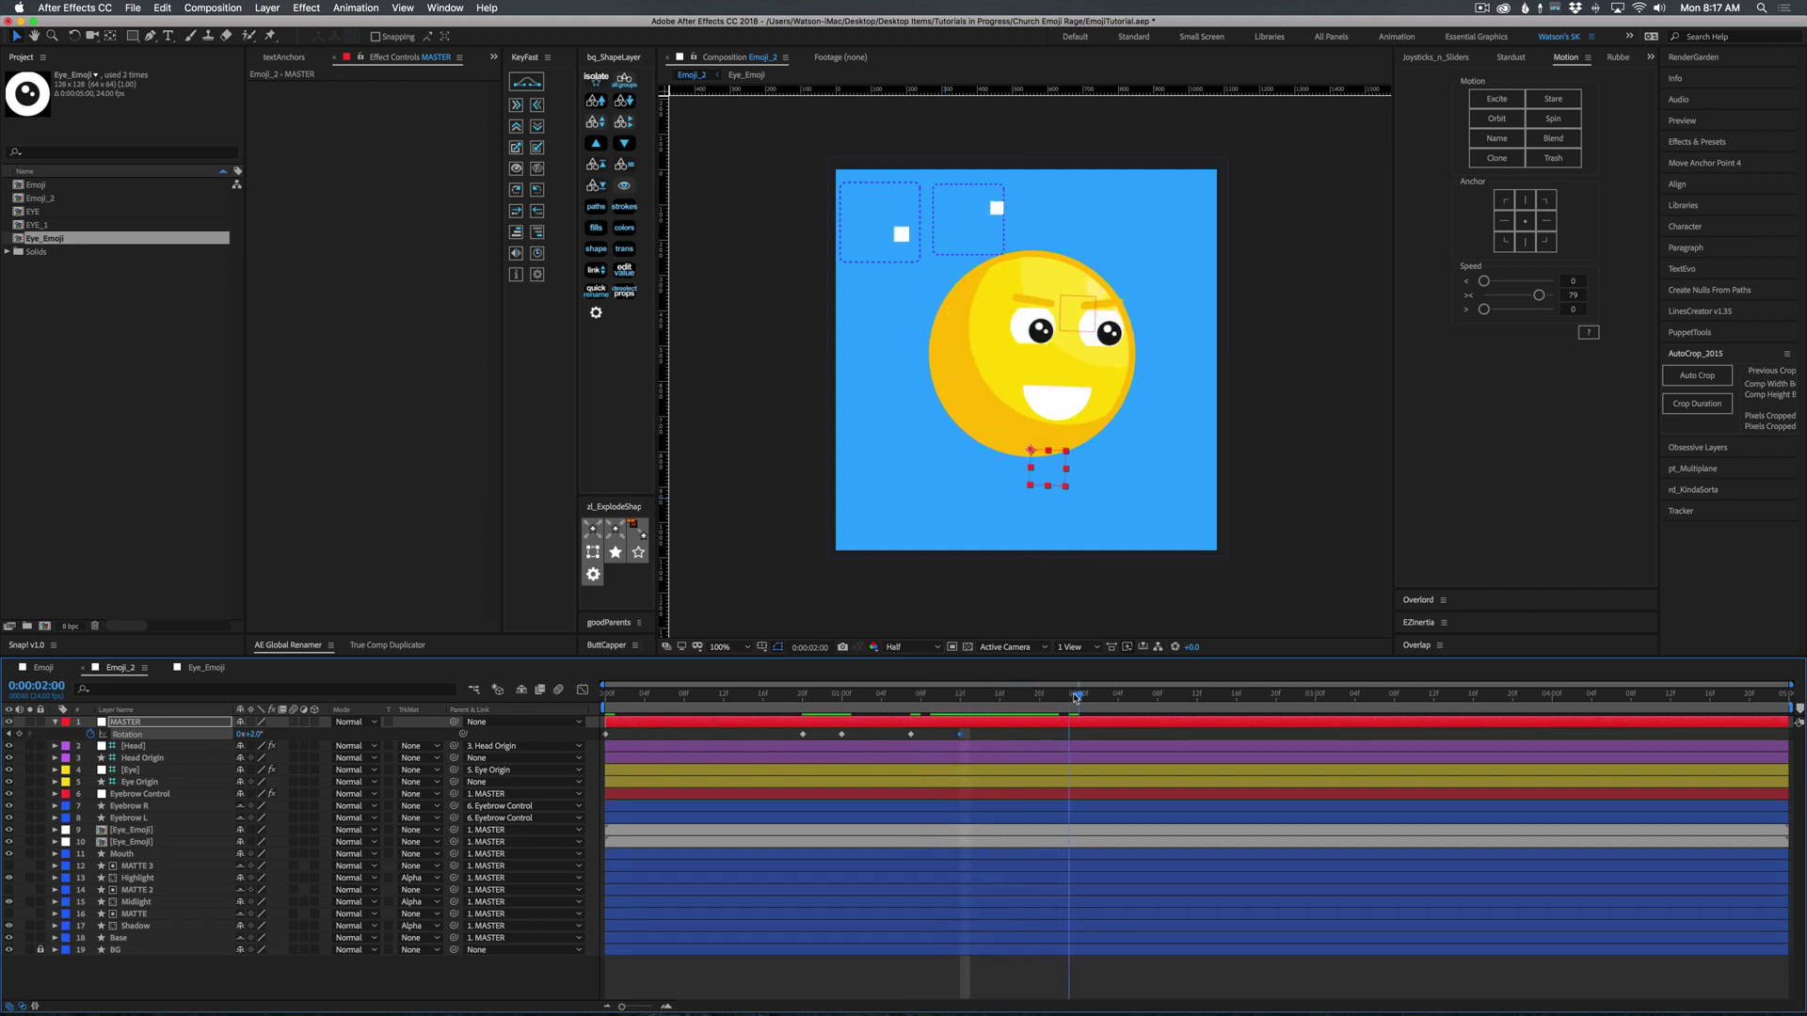
drag(255, 734, 266, 734)
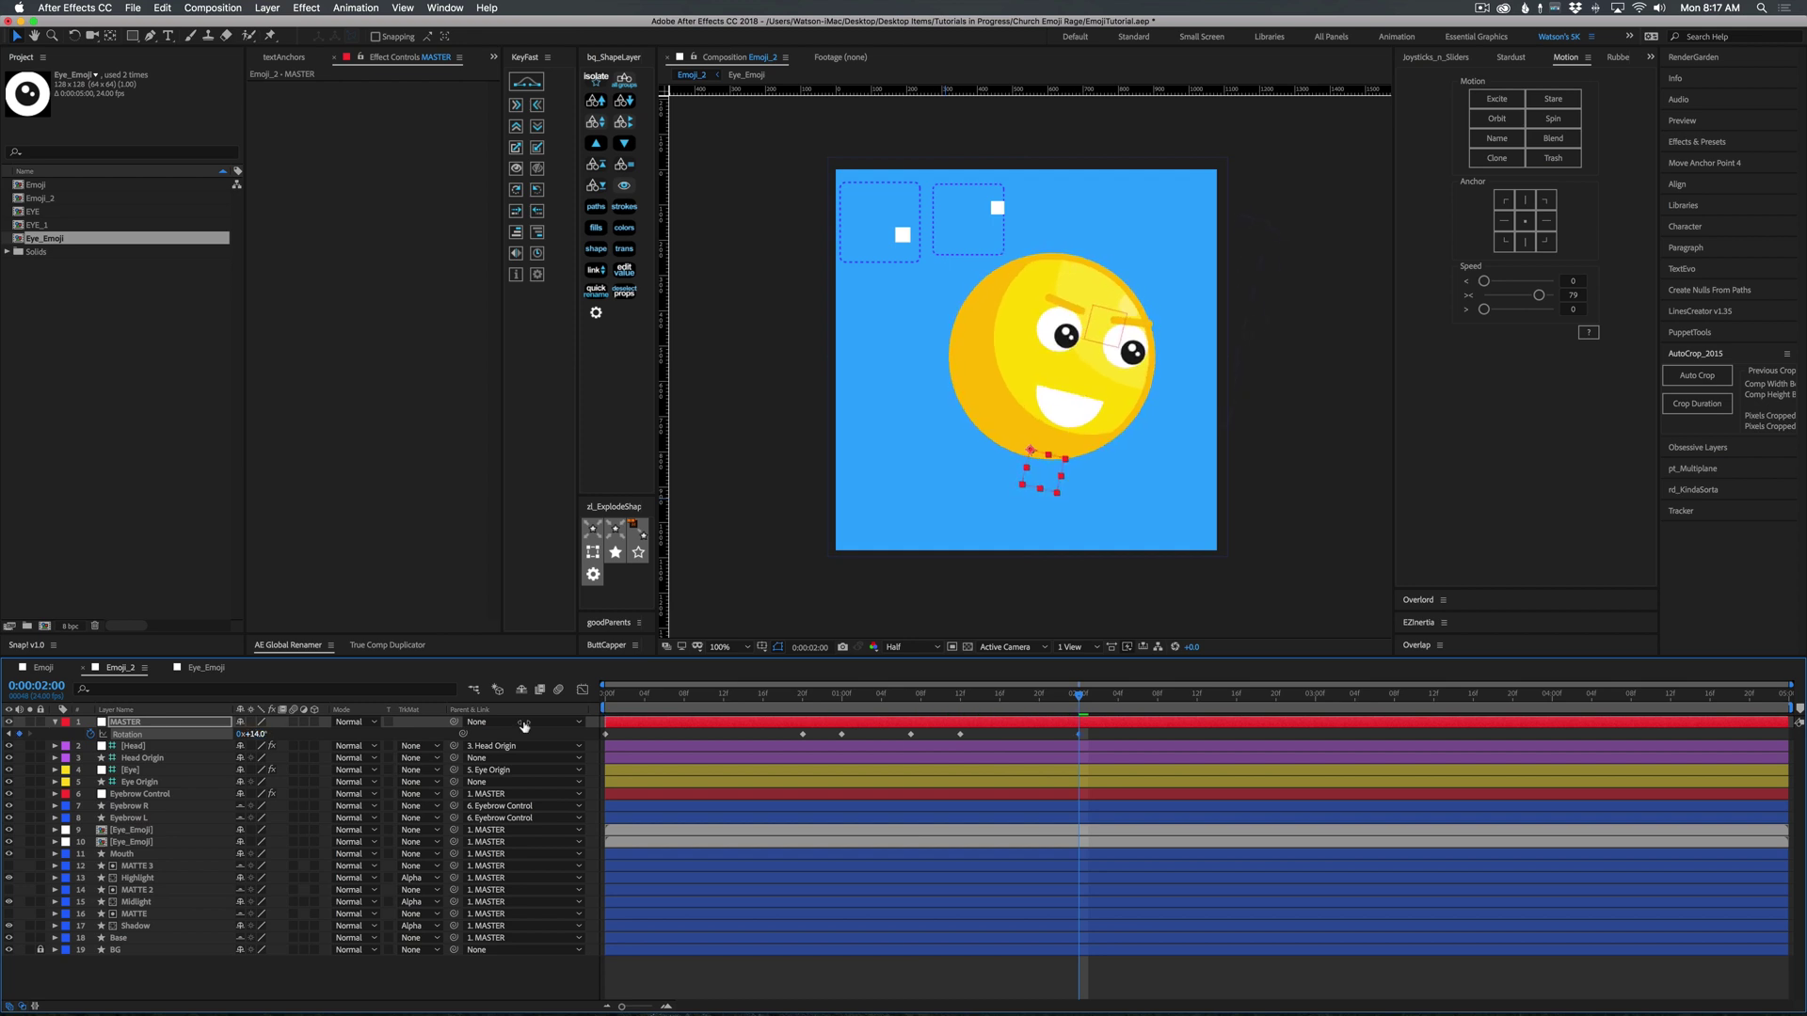
Reduce MASTER's tilt at 0:00:02:18 and set Rotation to -4° at 0:00:03:14, with hold keyframes before each change.
drag(1082, 703, 1258, 699)
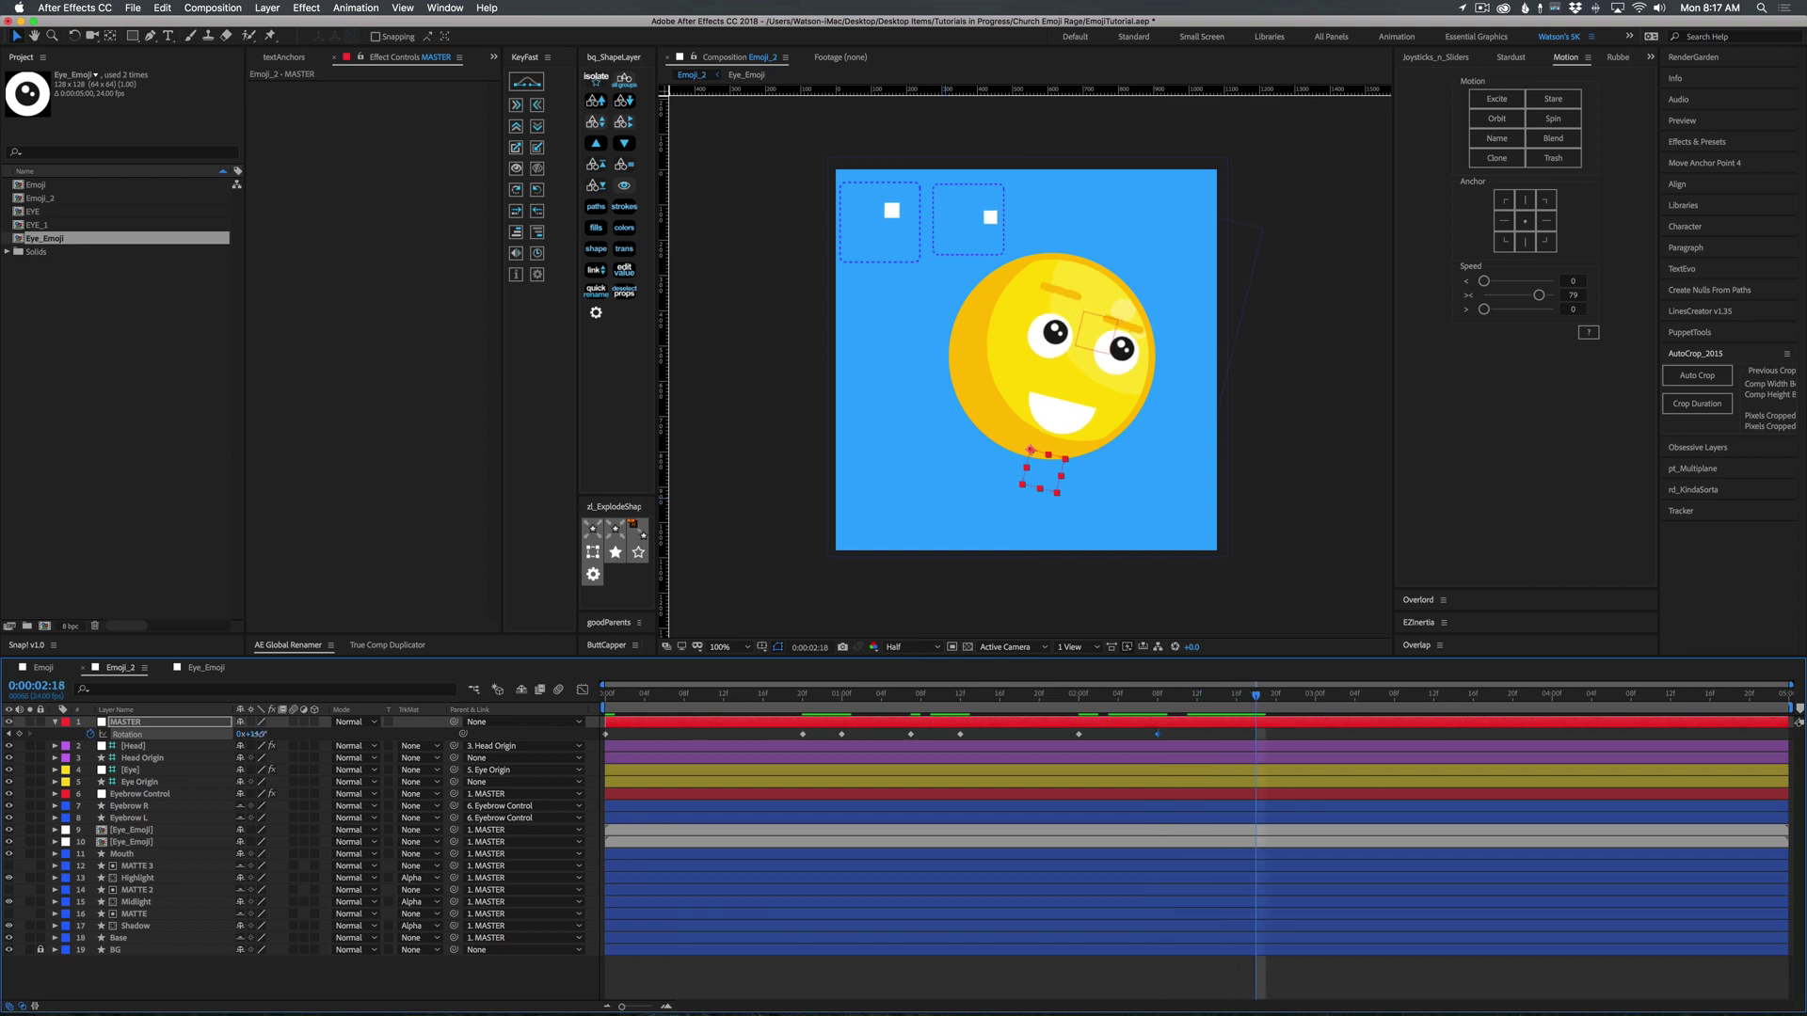
drag(256, 734, 250, 734)
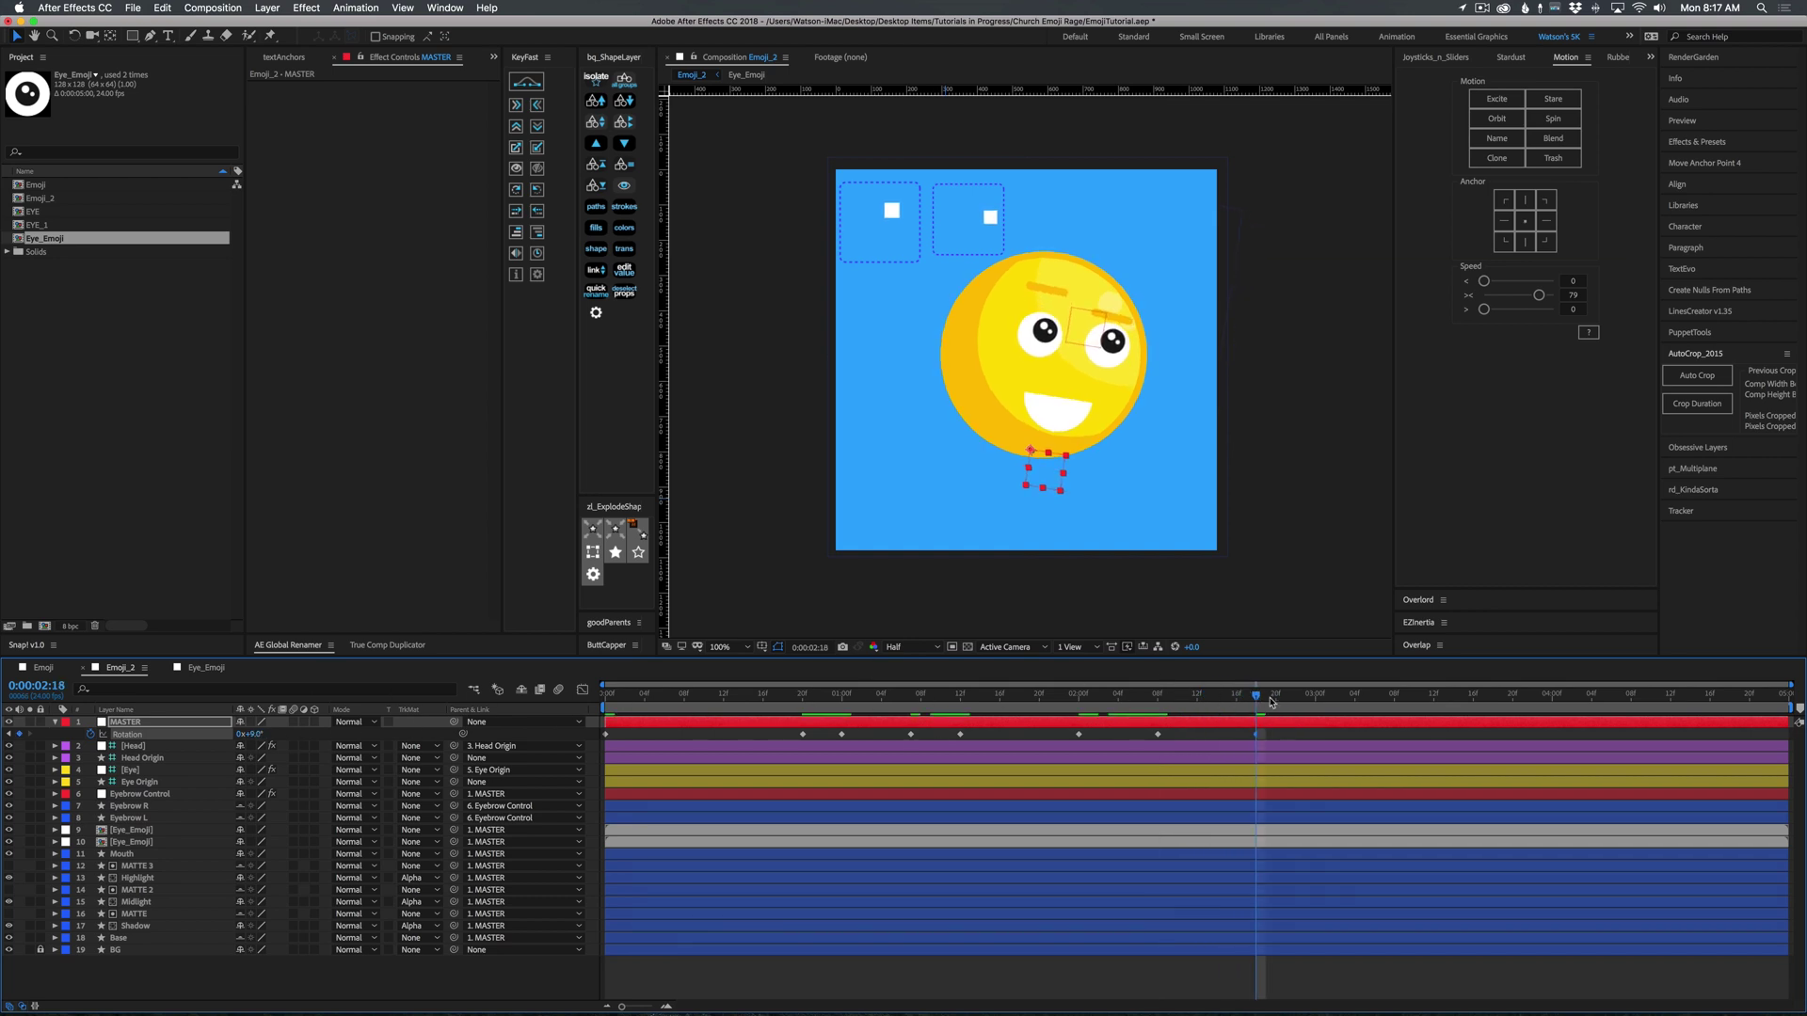
drag(1267, 701, 1454, 697)
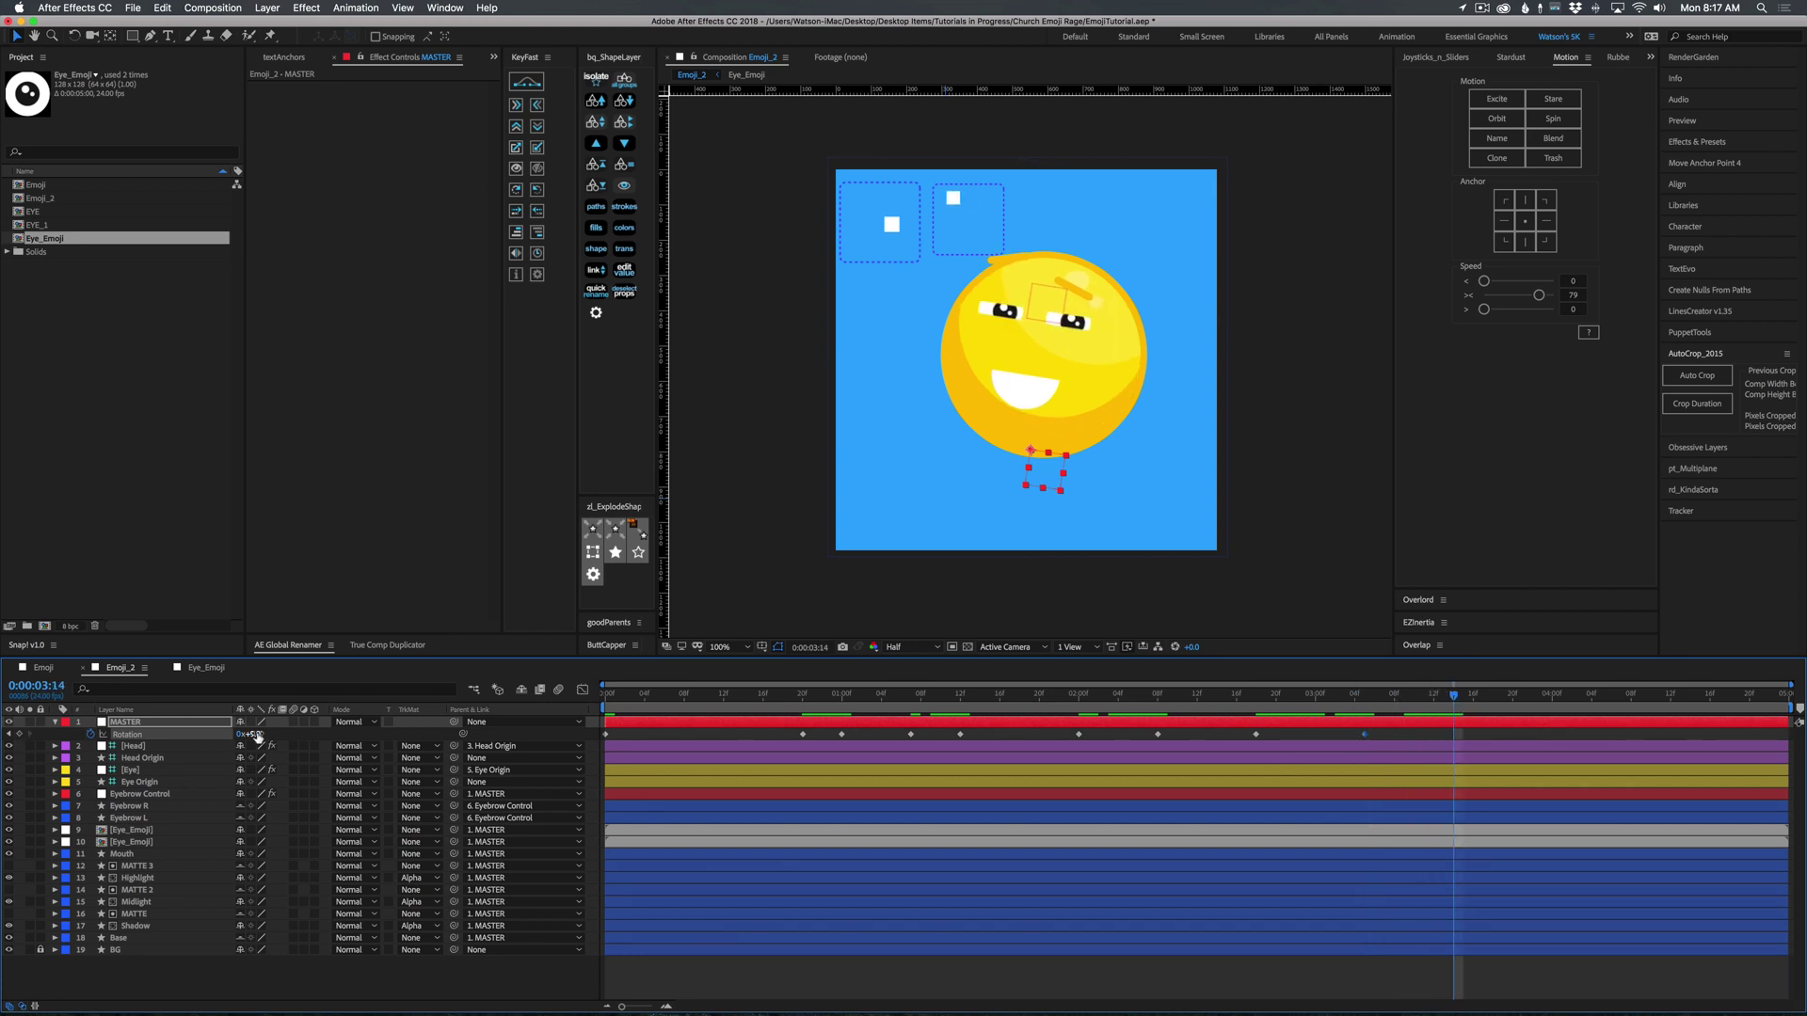
drag(256, 735, 237, 735)
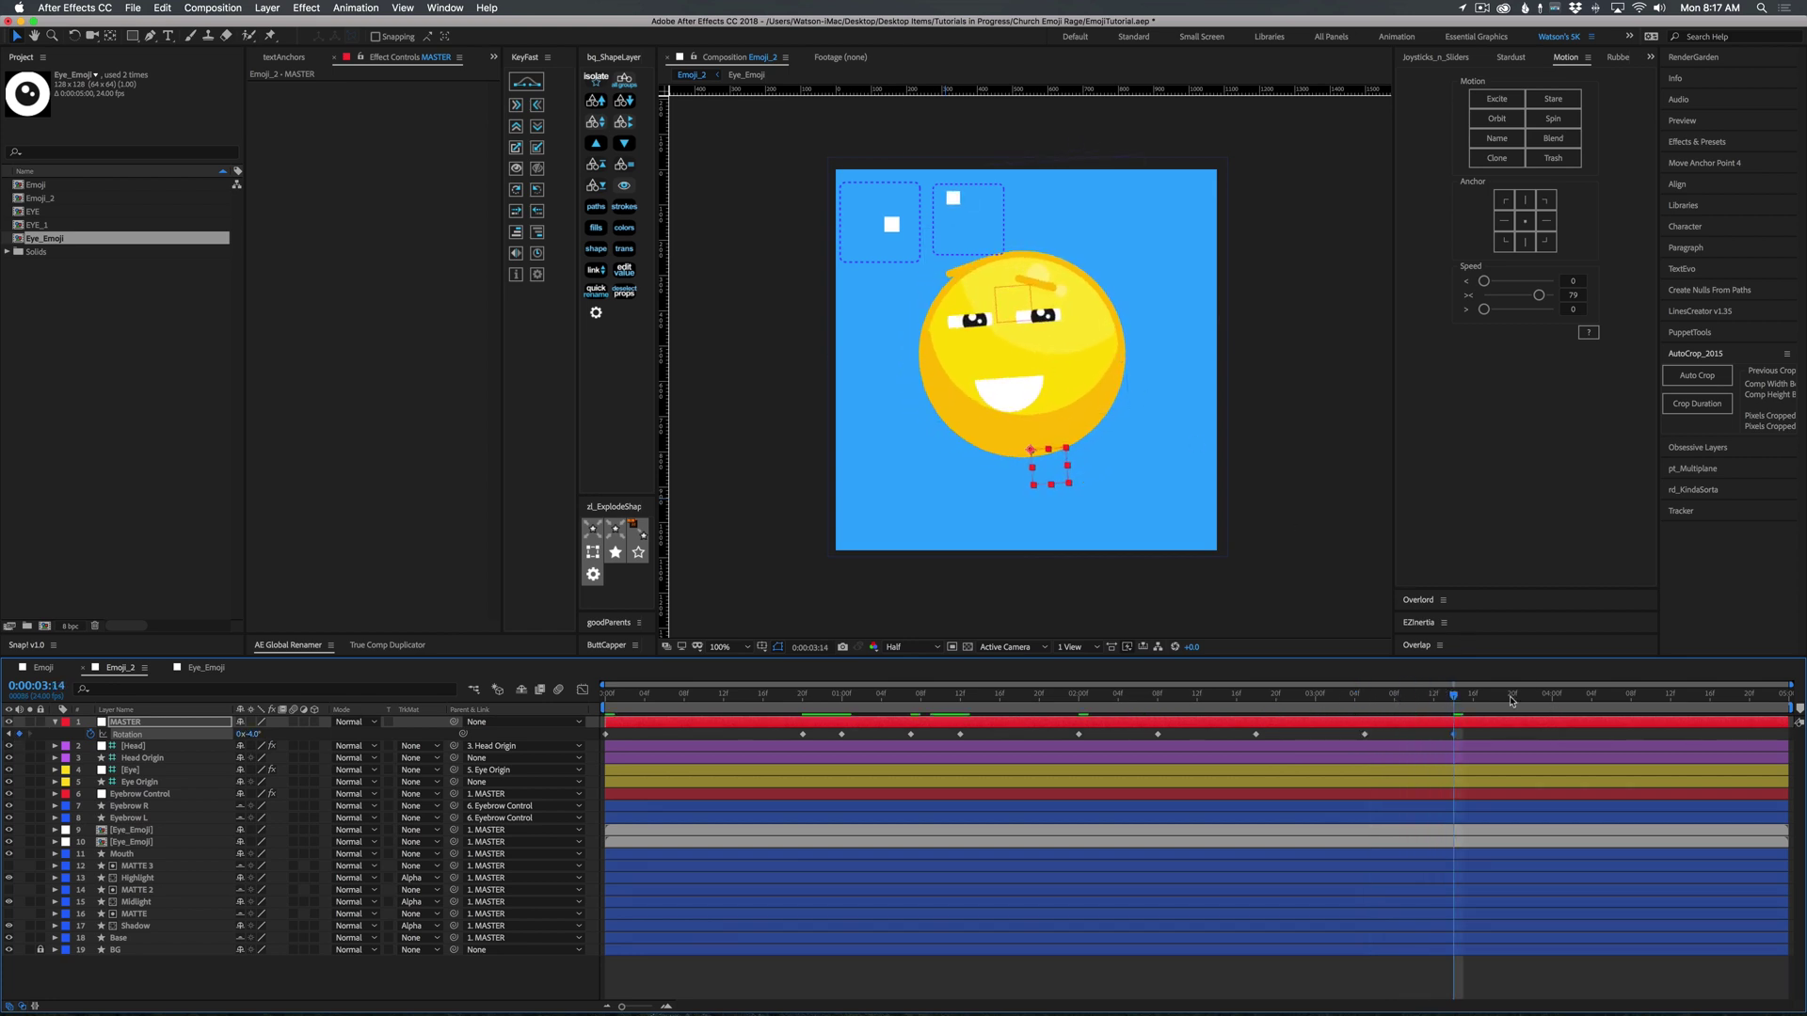
Hold MASTER's -4° Rotation with a keyframe near 0:00:03:21 and set it to 12° at 0:00:04:04.
drag(1466, 697, 1533, 697)
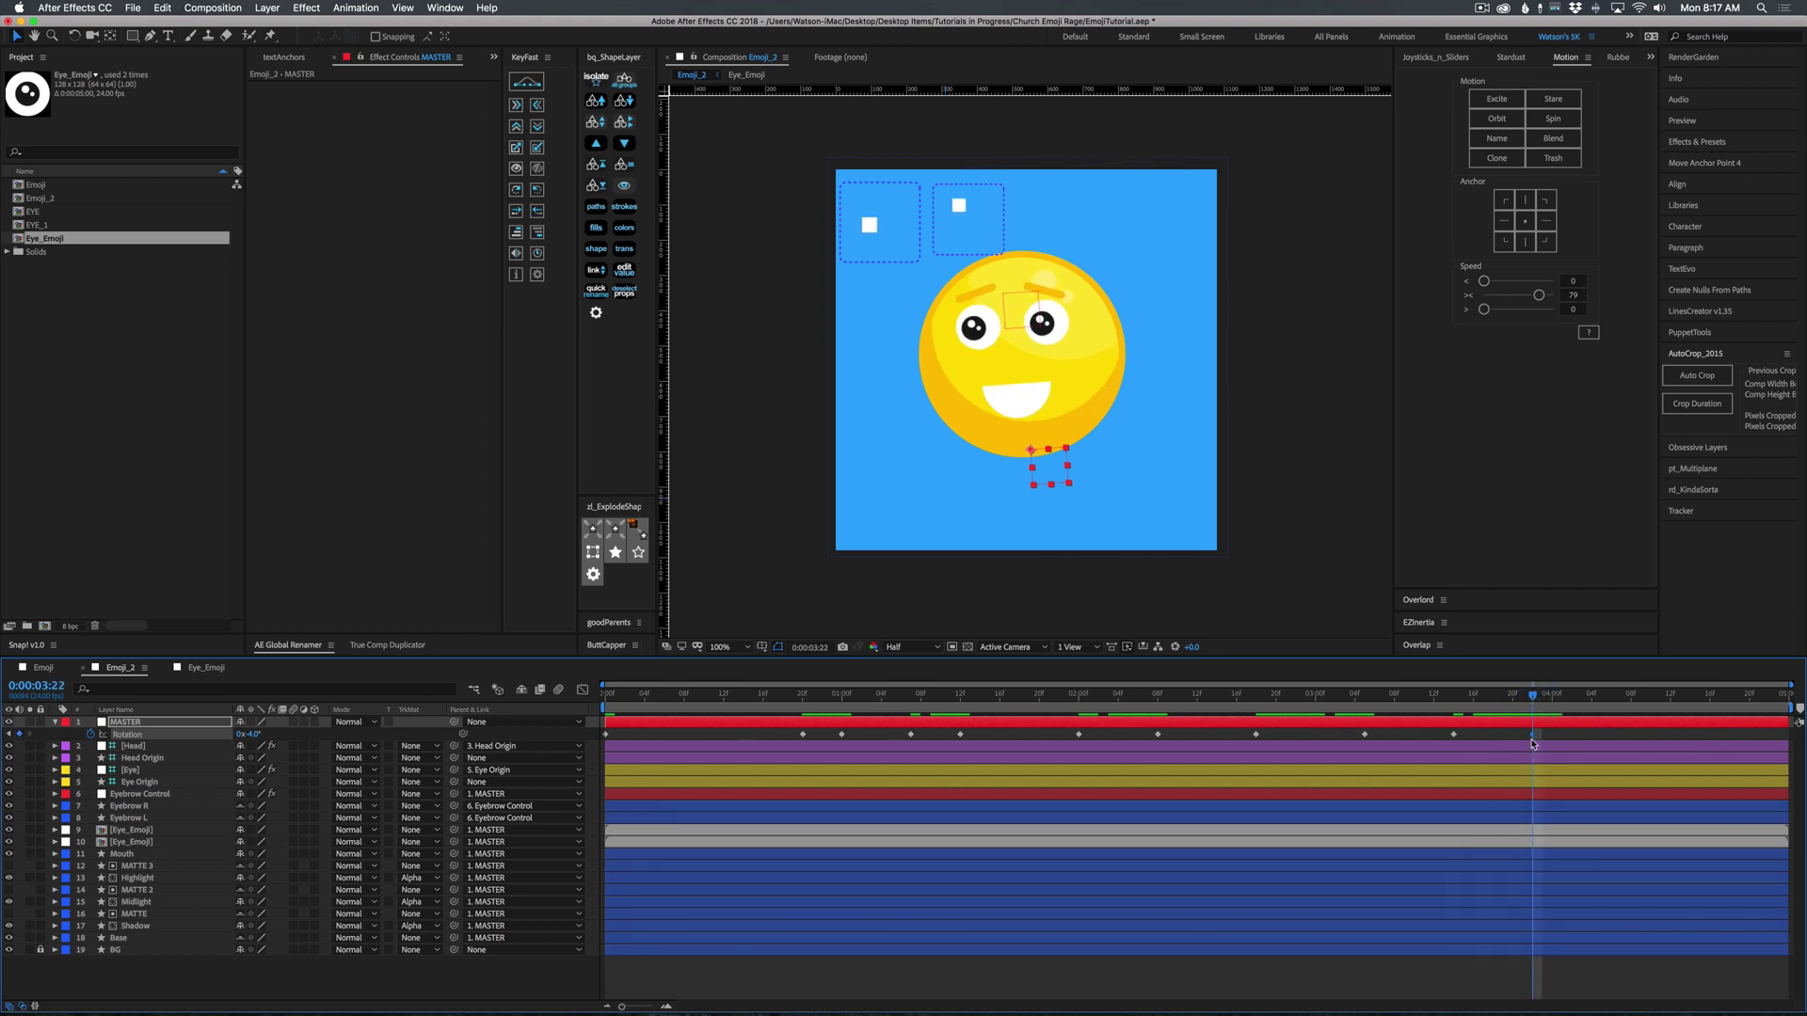
click(1591, 697)
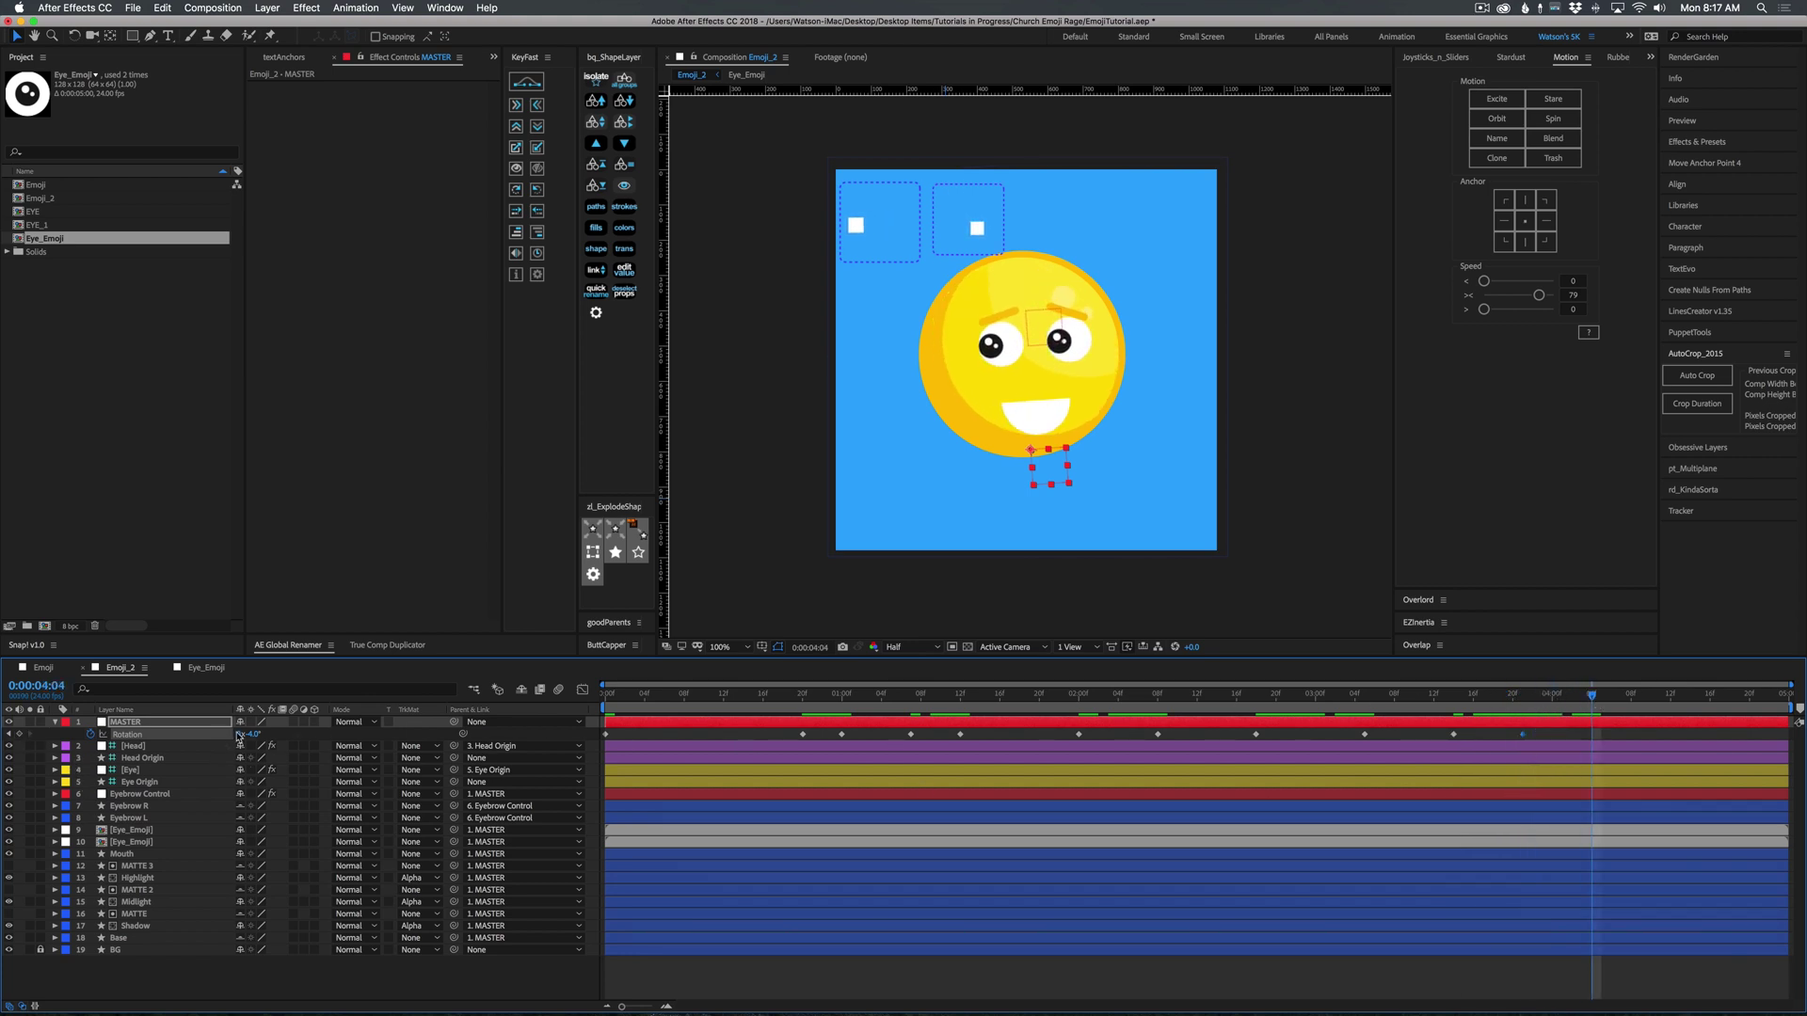
drag(251, 734, 256, 734)
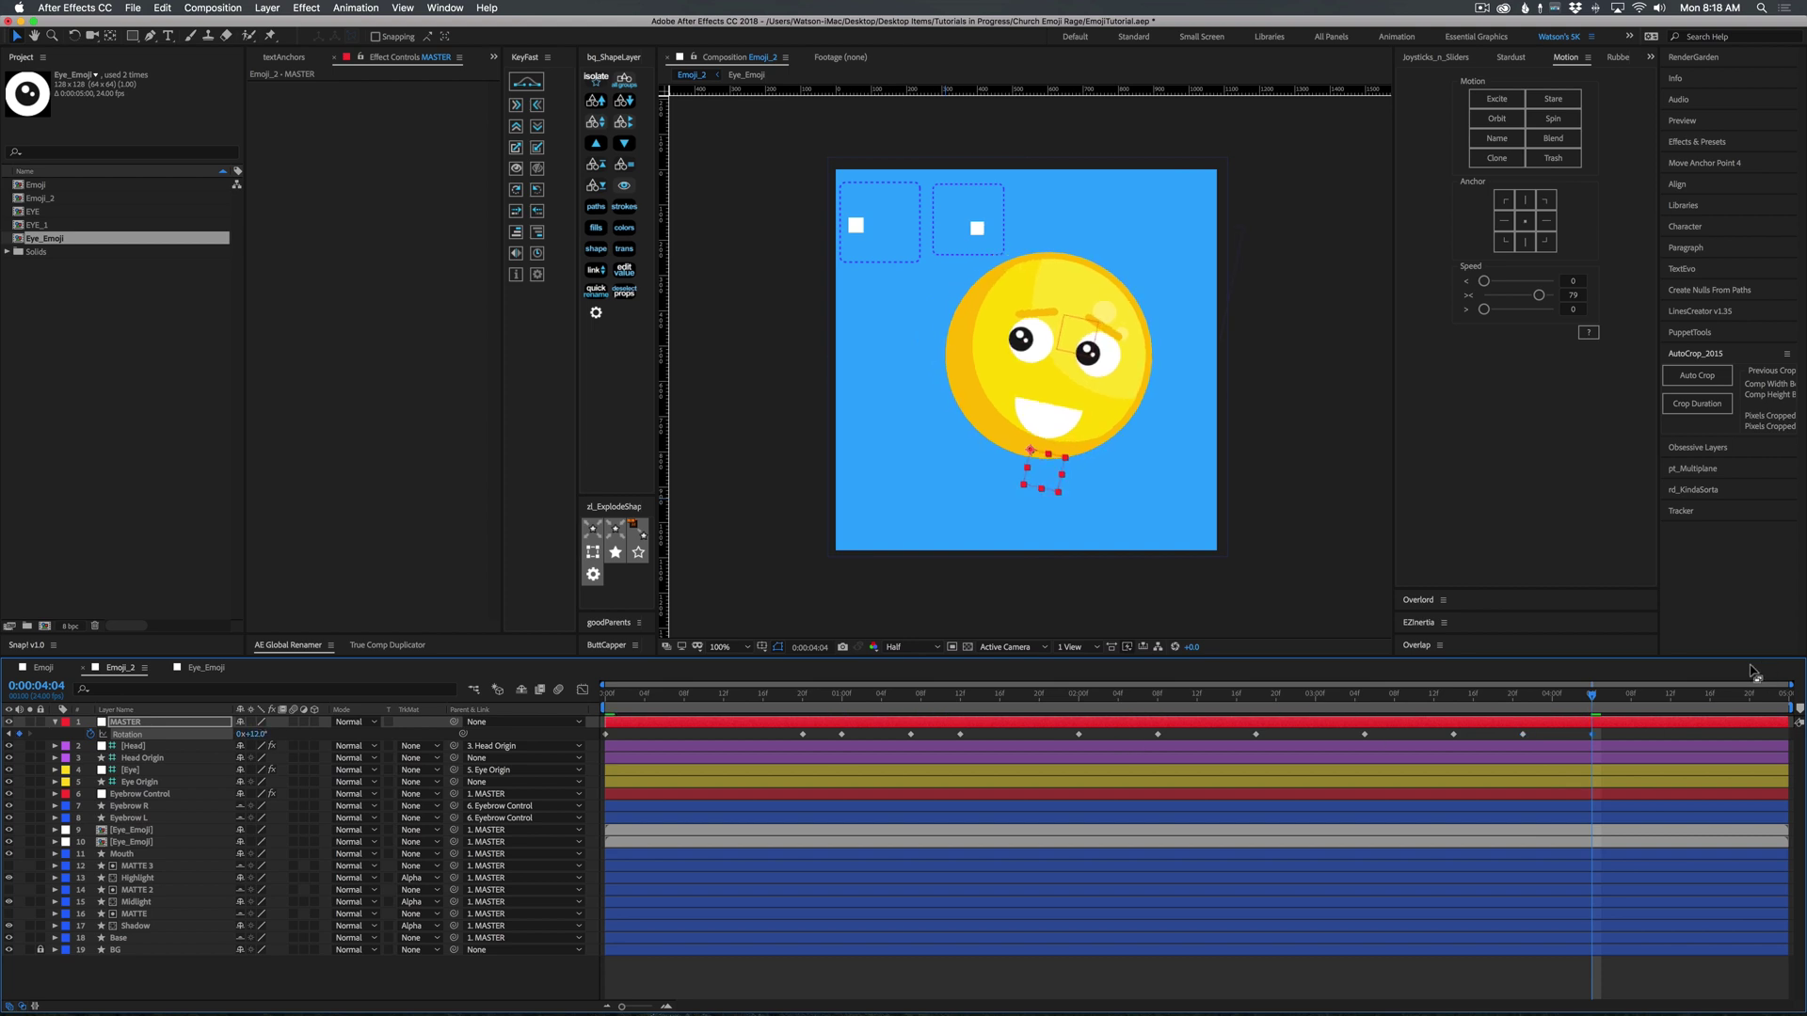
Add a MASTER Rotation hold keyframe at 0:00:04:13 and paste the first keyframe at 0:00:04:23 to loop the motion.
key(space)
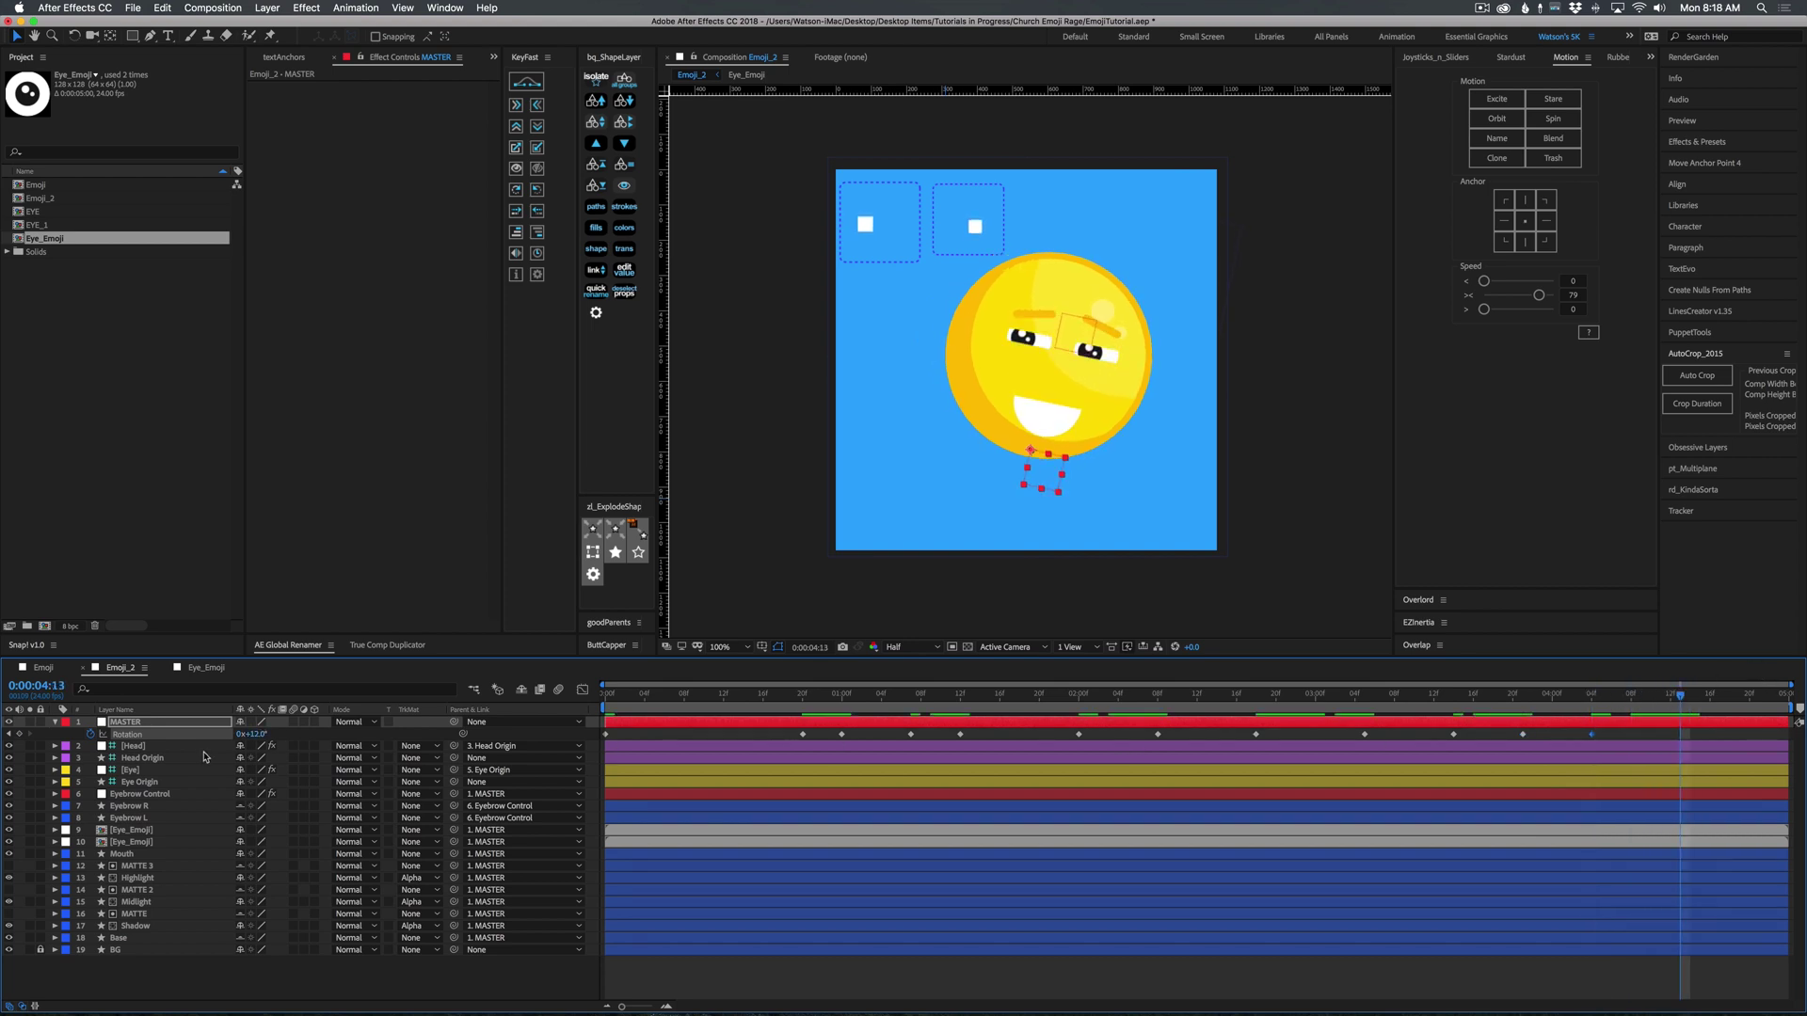
click(19, 734)
key(End)
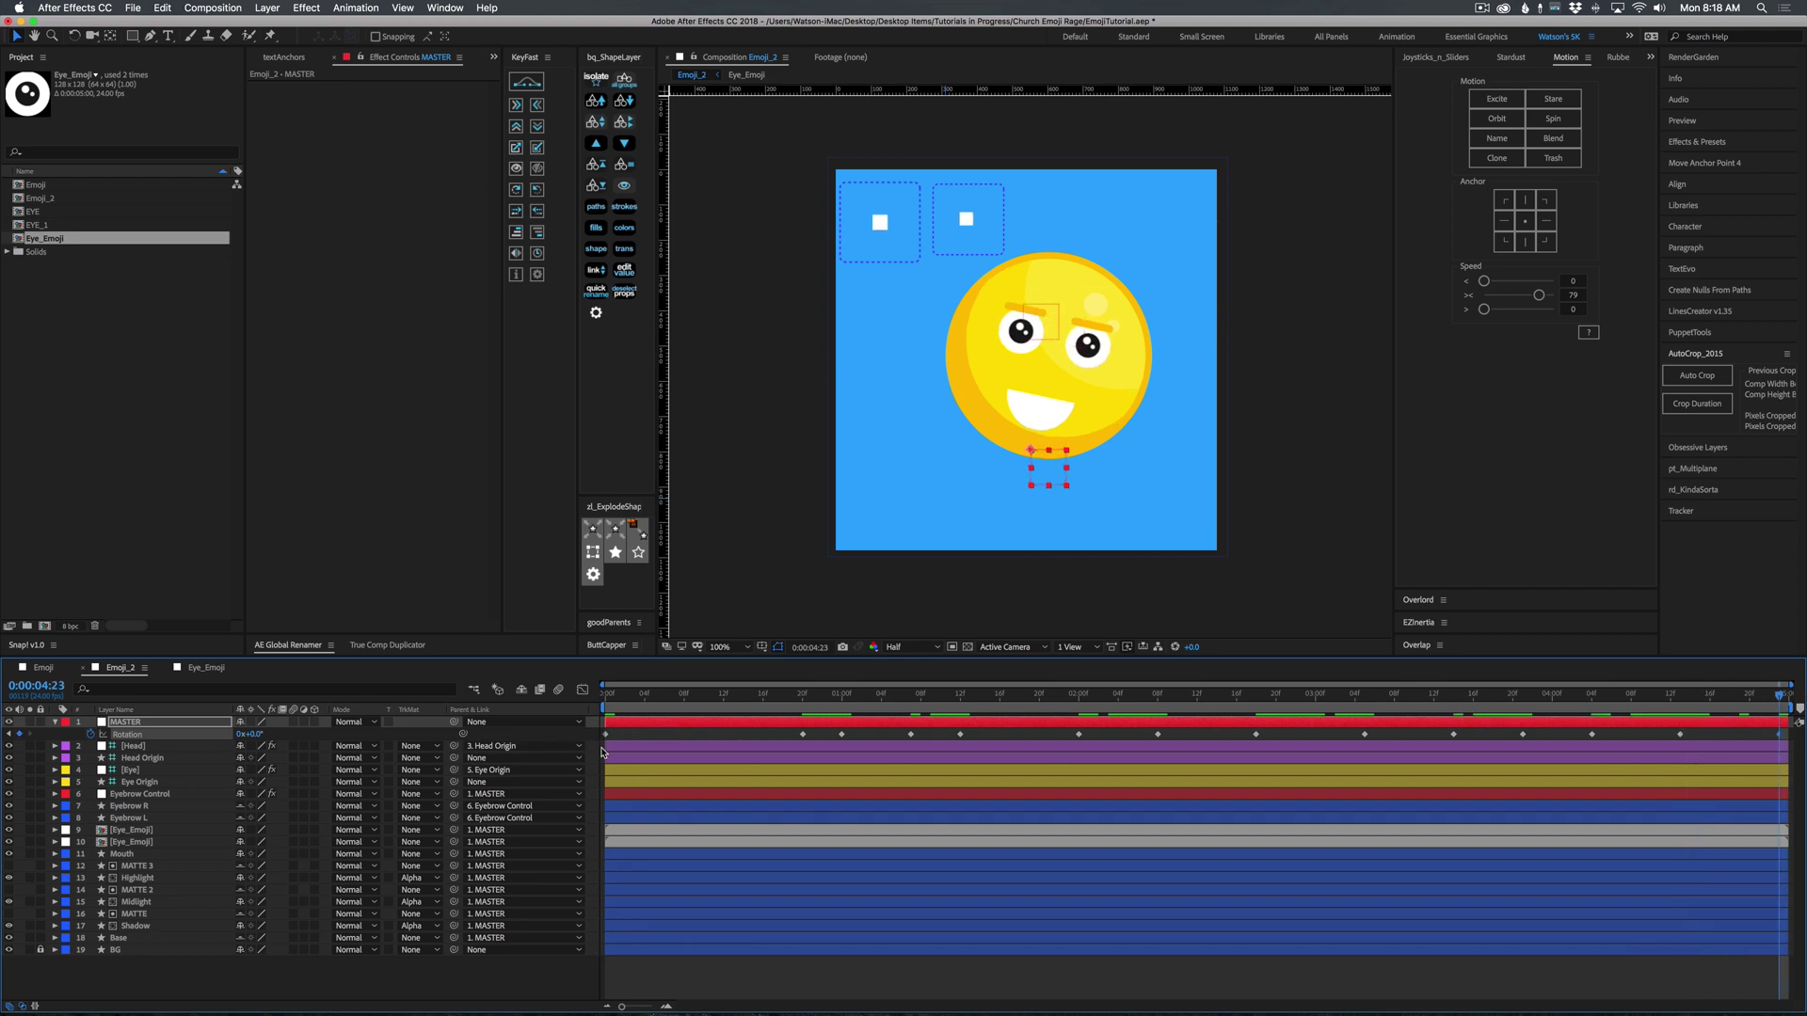
key(ctrl+v)
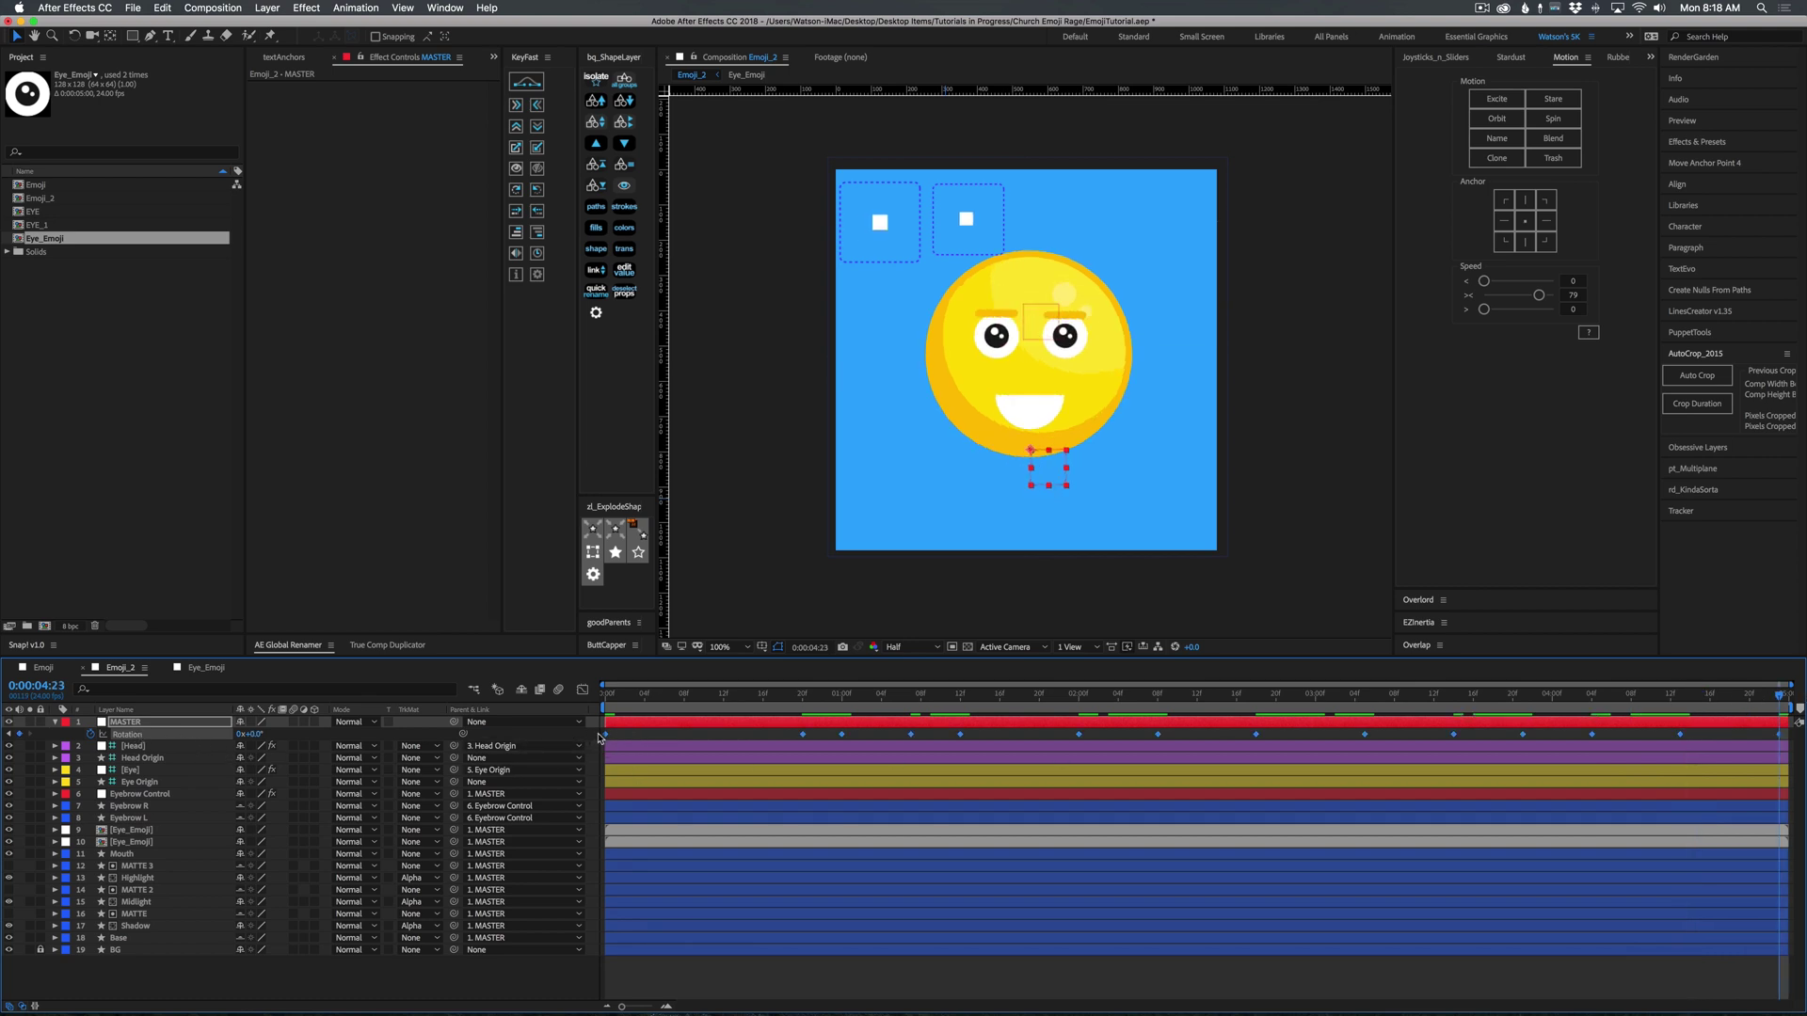
Apply Easy Ease to all MASTER Rotation keyframes and set the Motion panel's combined ease speed to 86.
right_click(606, 734)
mouse_move(715, 906)
click(809, 918)
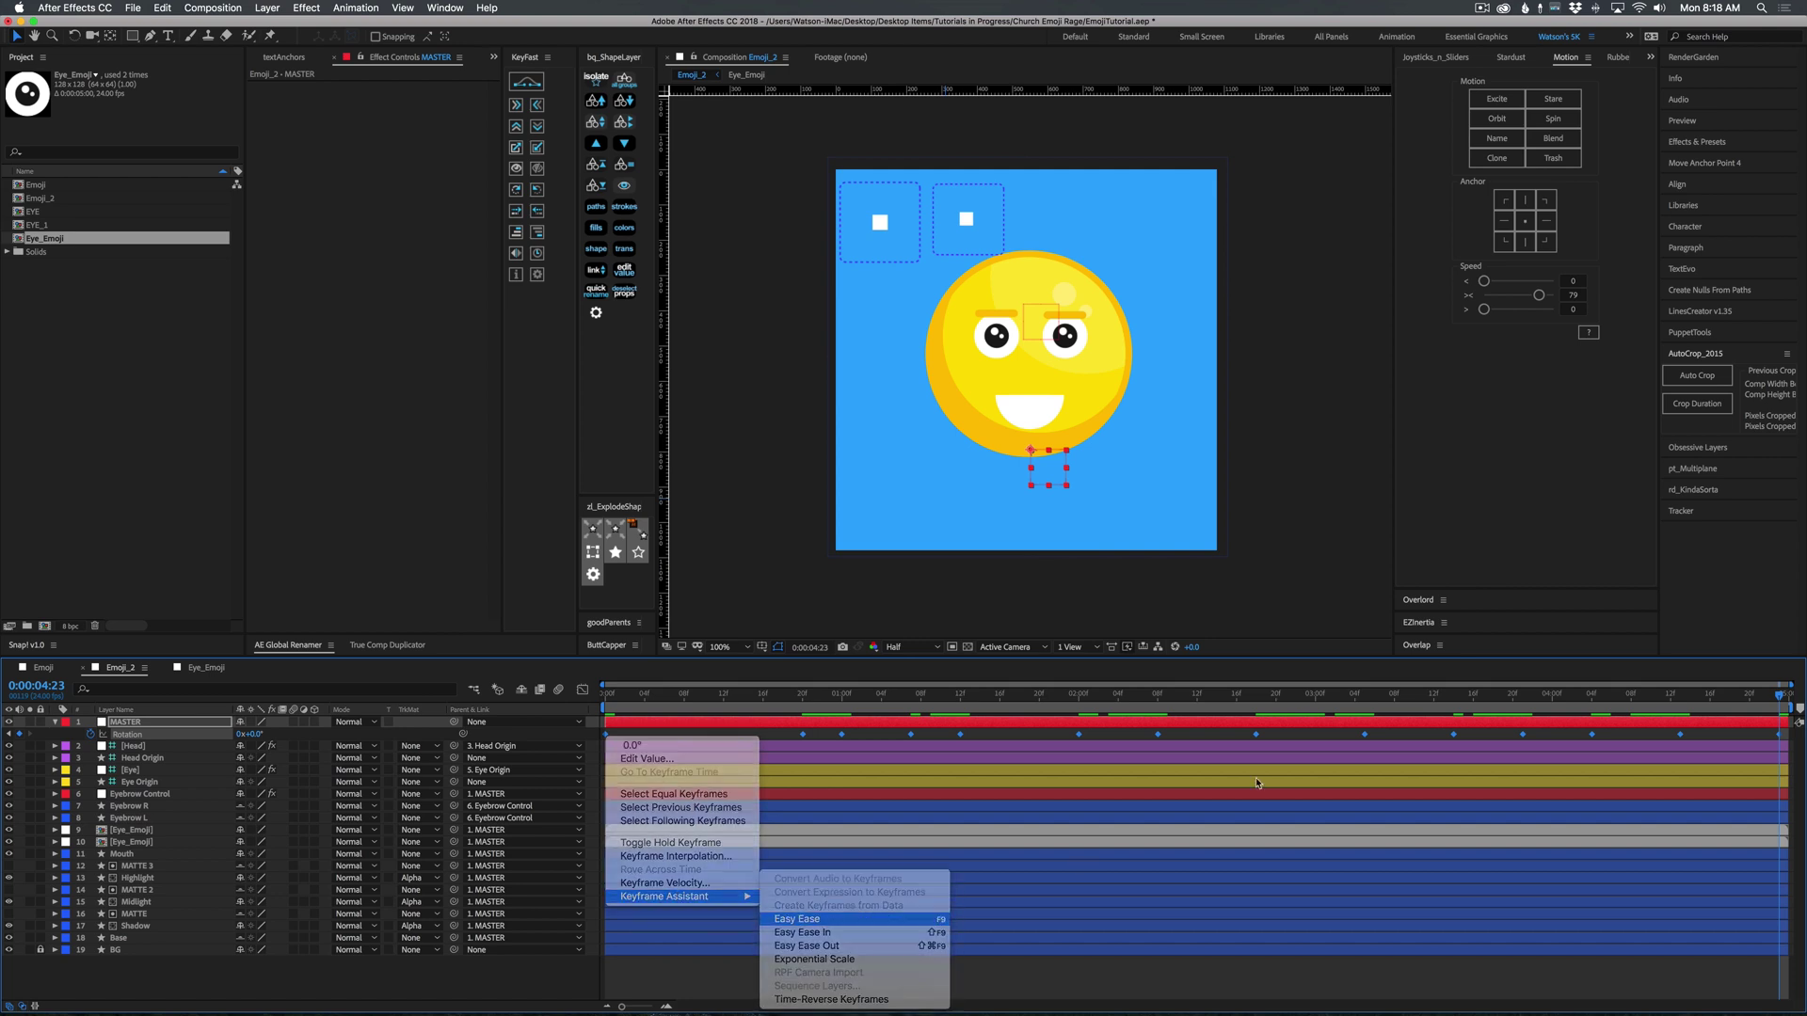
mouse_move(1539, 297)
mouse_down()
mouse_move(1501, 297)
mouse_move(1544, 298)
mouse_up()
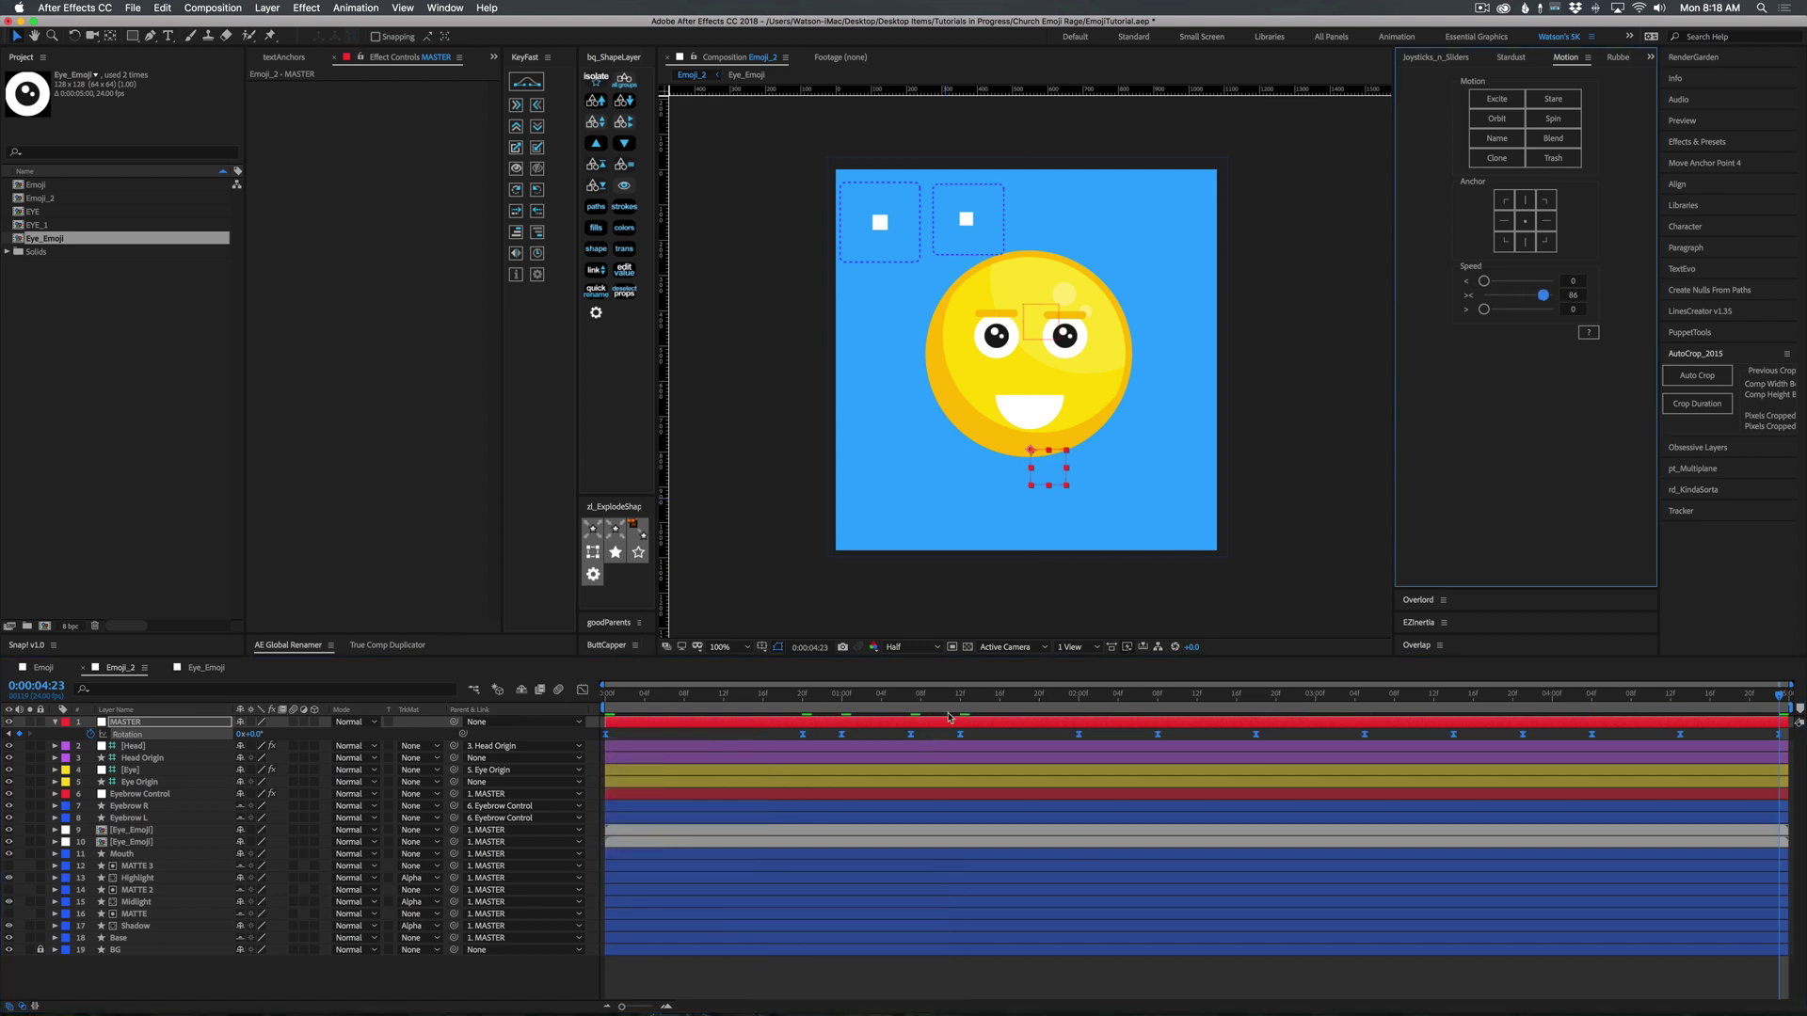
Preview the MASTER rotation animation from the start of the timeline.
drag(659, 695, 453, 756)
key(space)
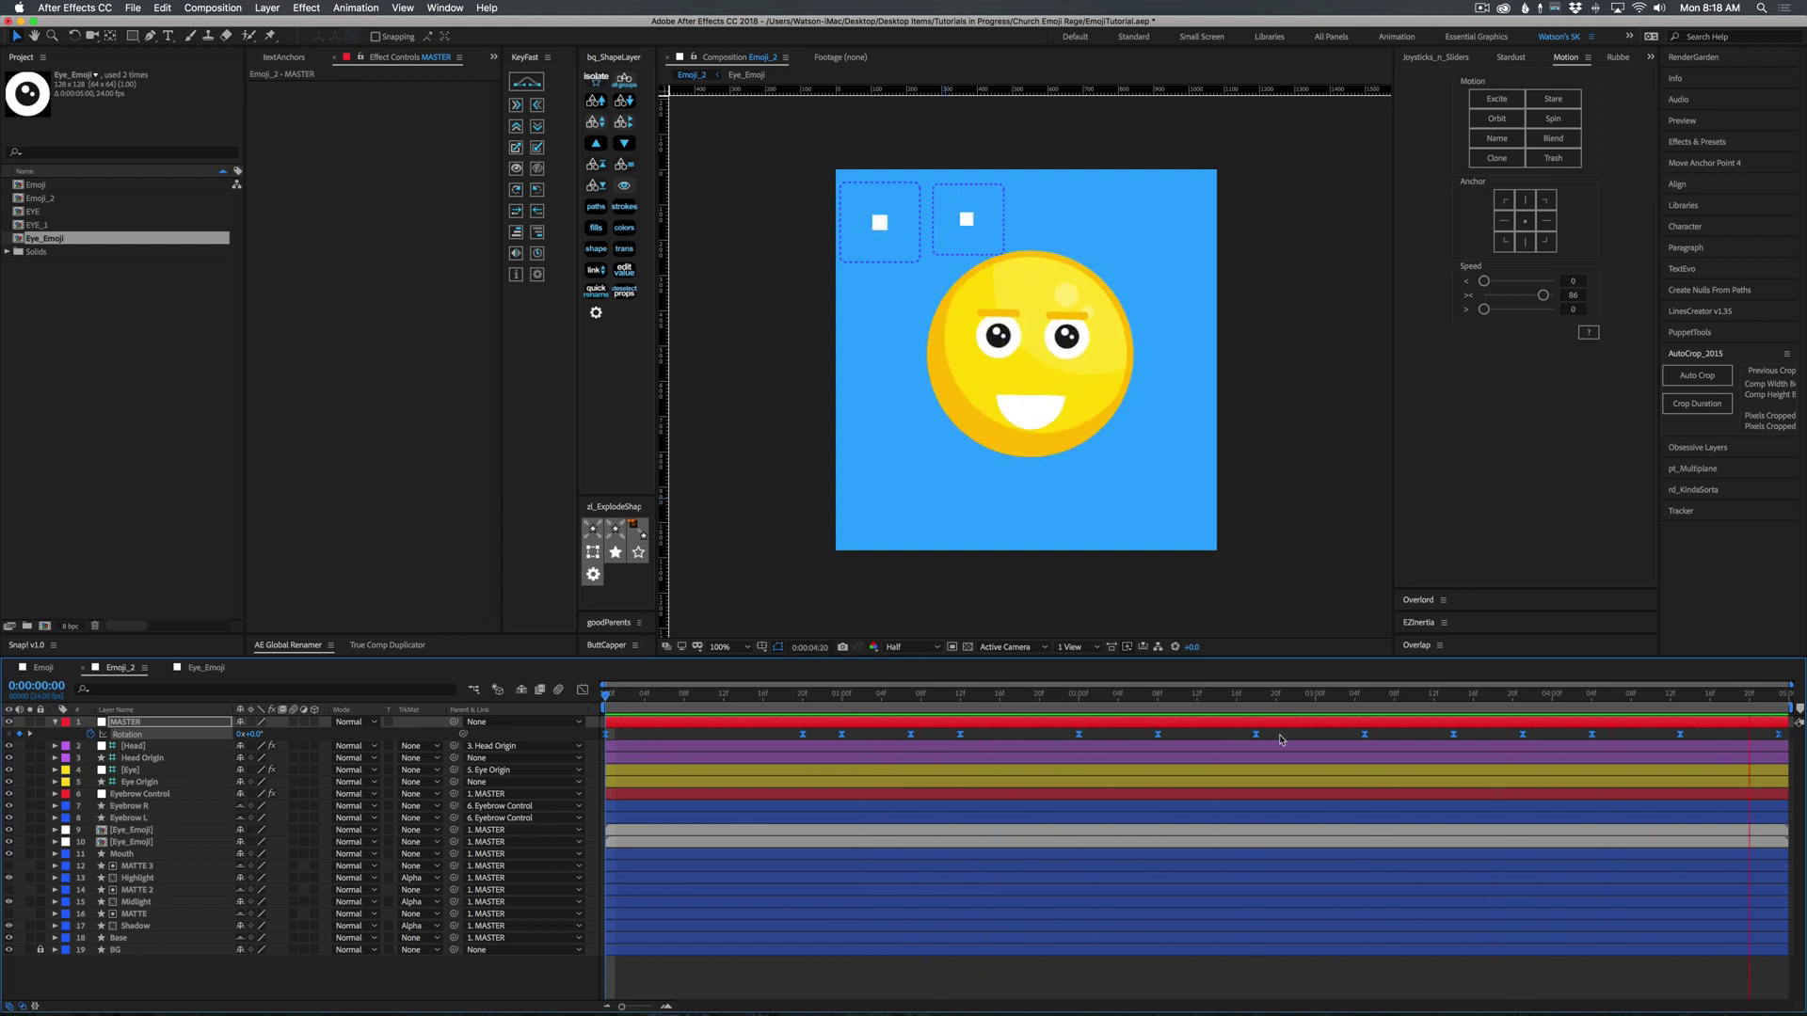
key(space)
Shift several individual MASTER Rotation keyframes one to three frames earlier or later and replay the animation.
drag(1257, 735, 1220, 743)
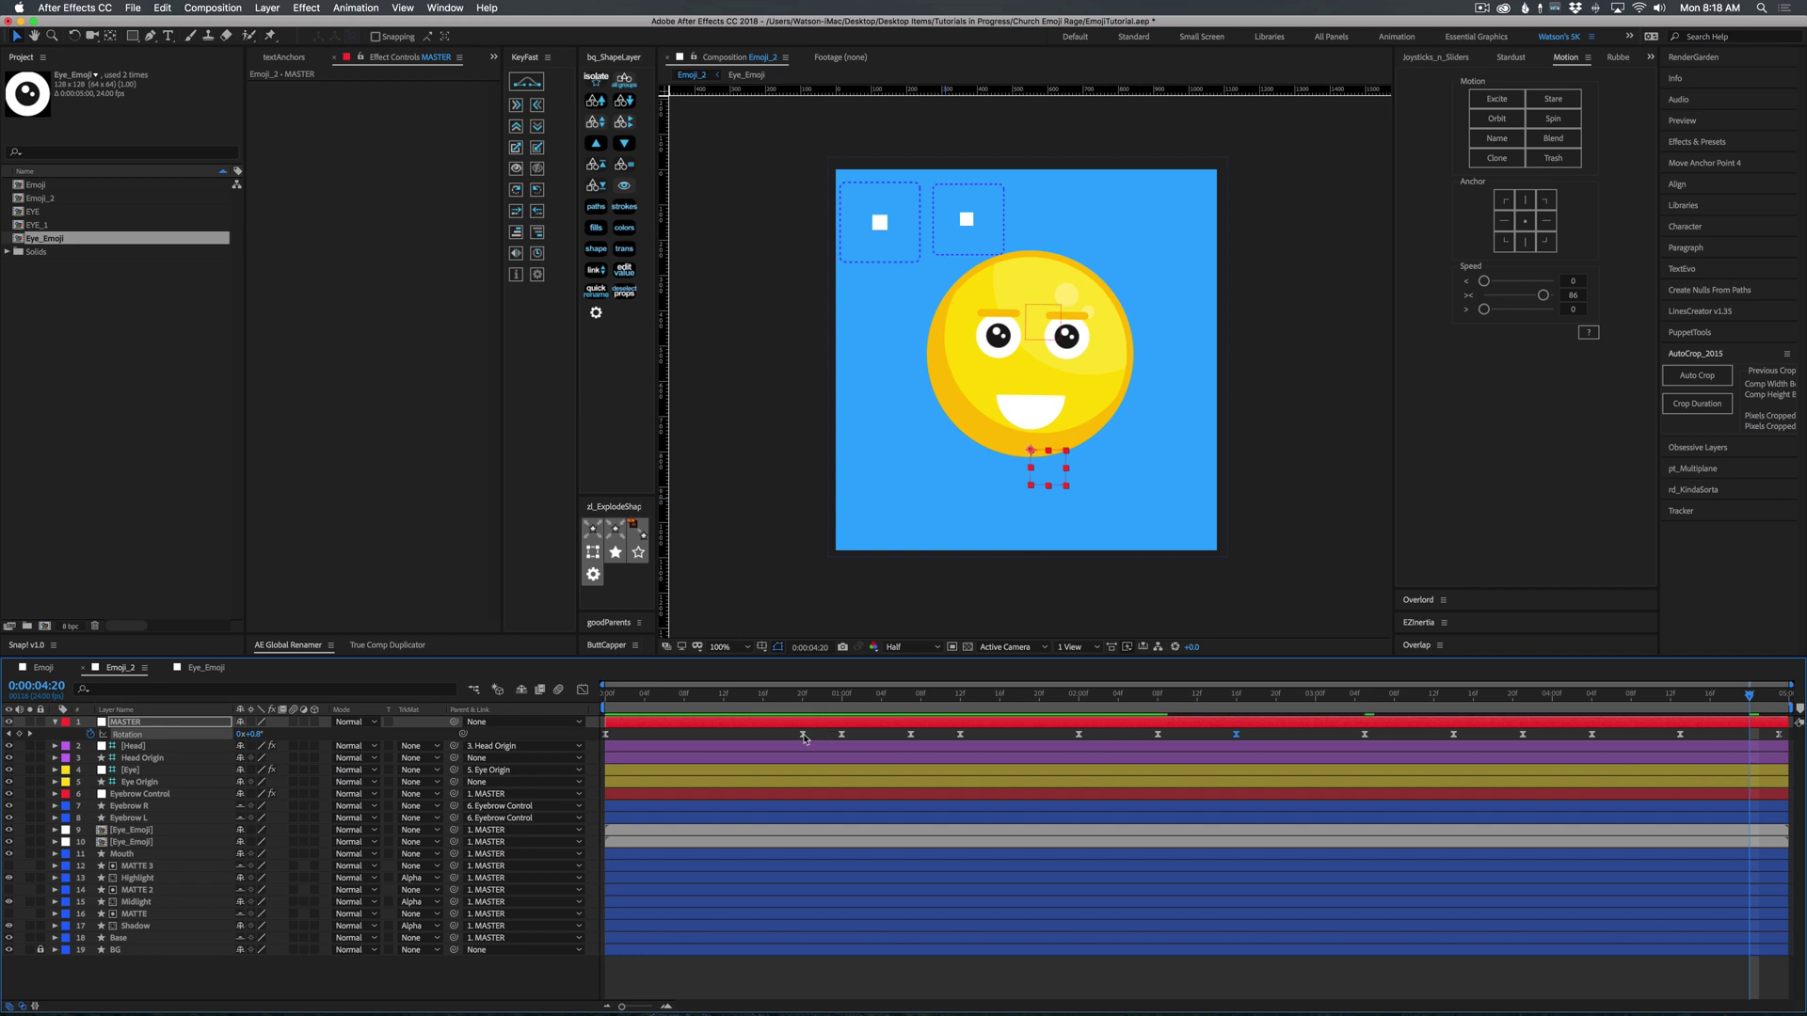
mouse_move(803, 734)
mouse_down()
mouse_move(772, 737)
mouse_move(832, 737)
mouse_up()
drag(1454, 735, 1445, 738)
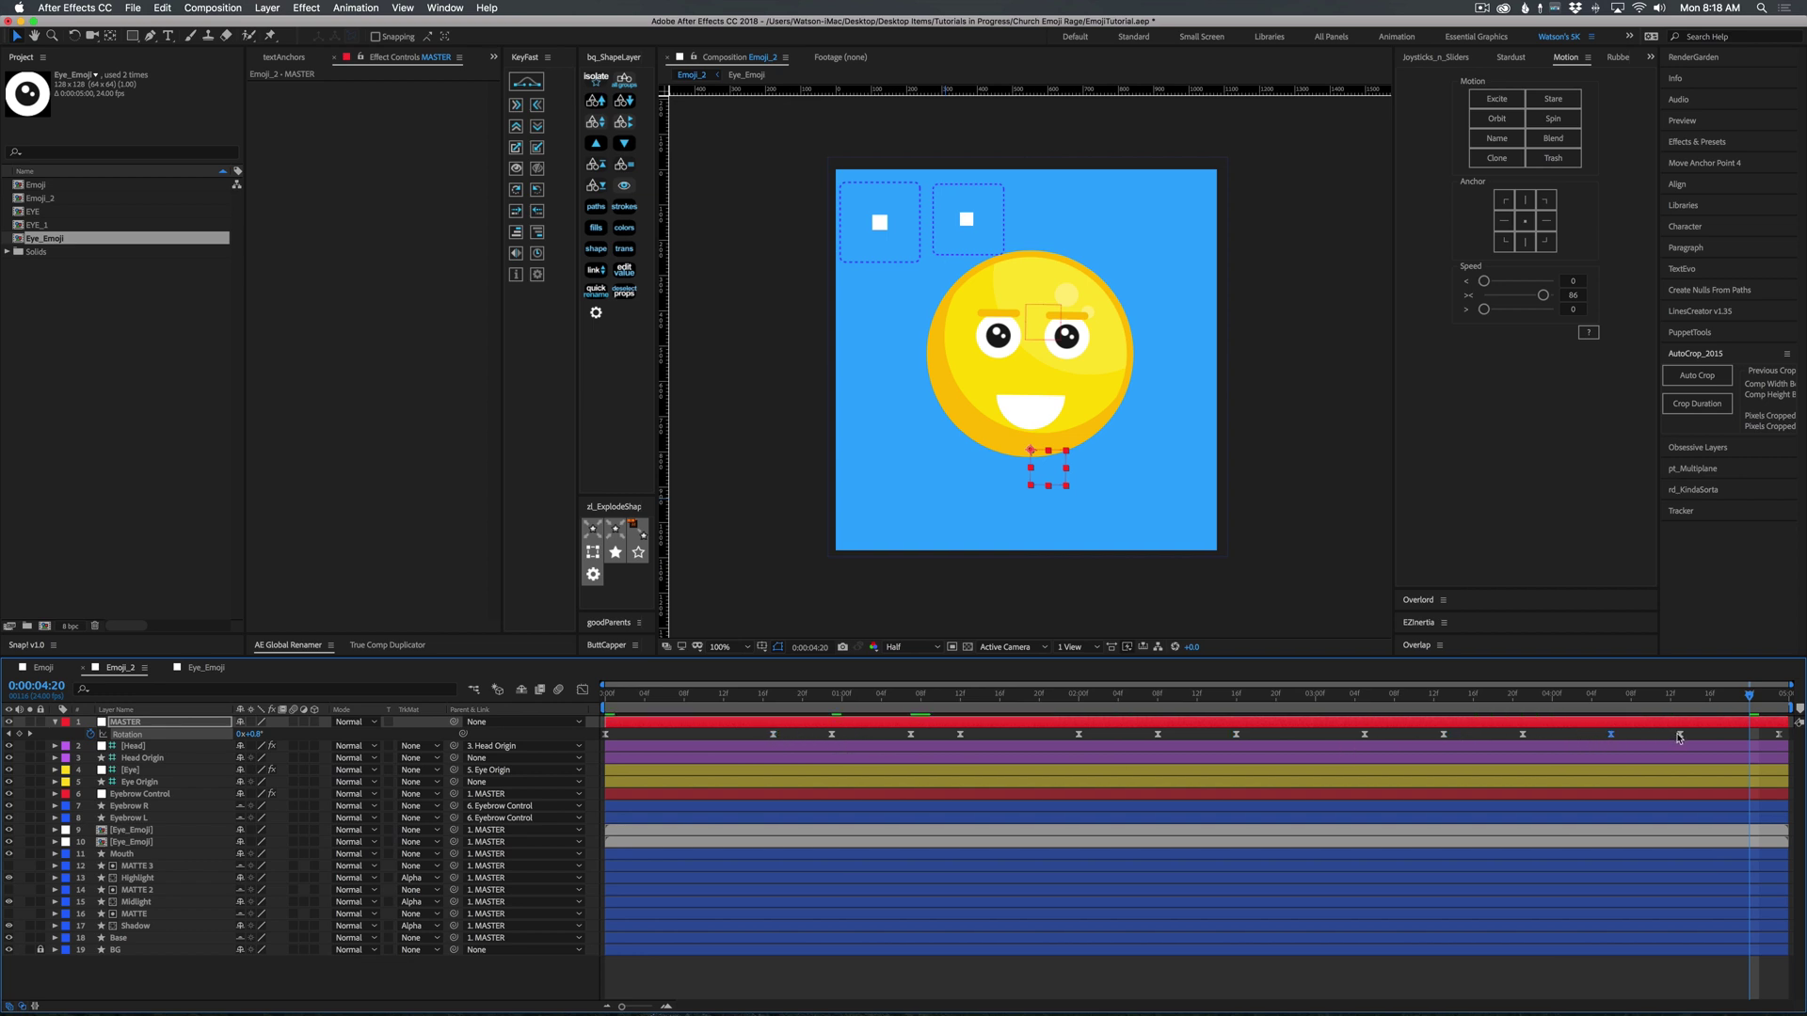
drag(1680, 735, 1690, 736)
key(Home)
key(space)
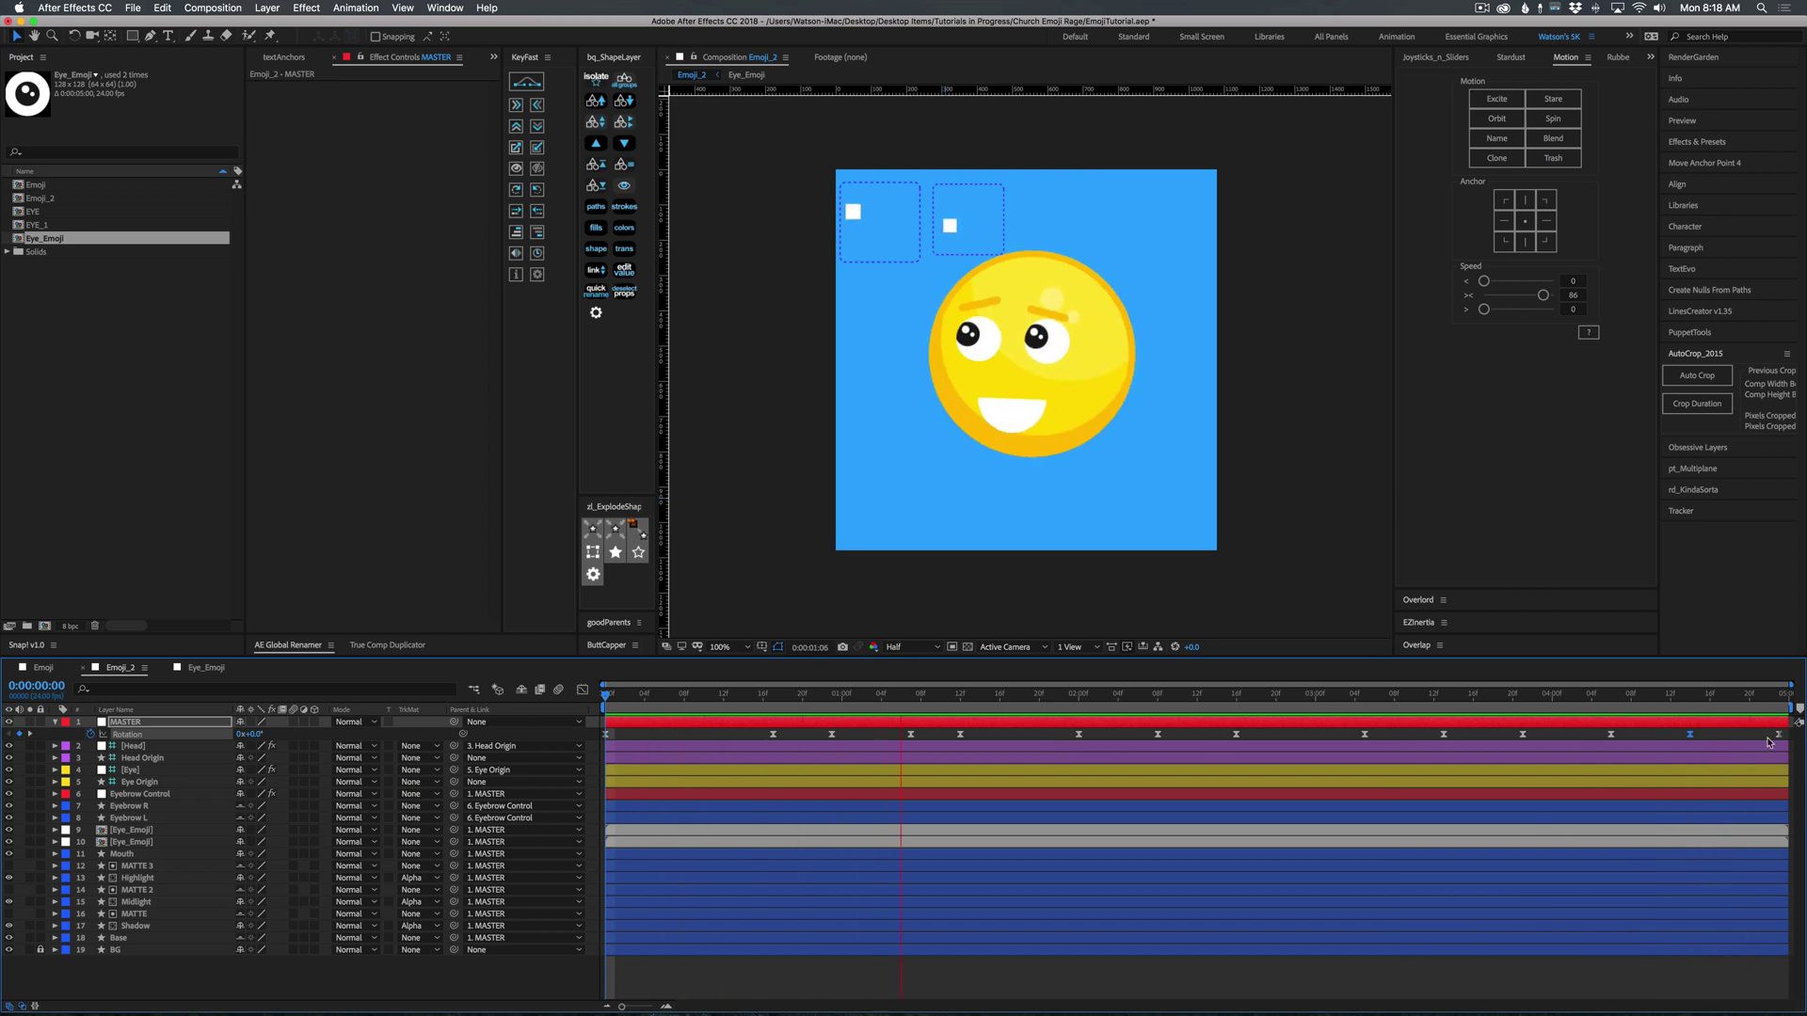
key(space)
Lower the combined ease speed of all MASTER Rotation keyframes to 38 and preview from the first frame.
click(1749, 738)
click(183, 735)
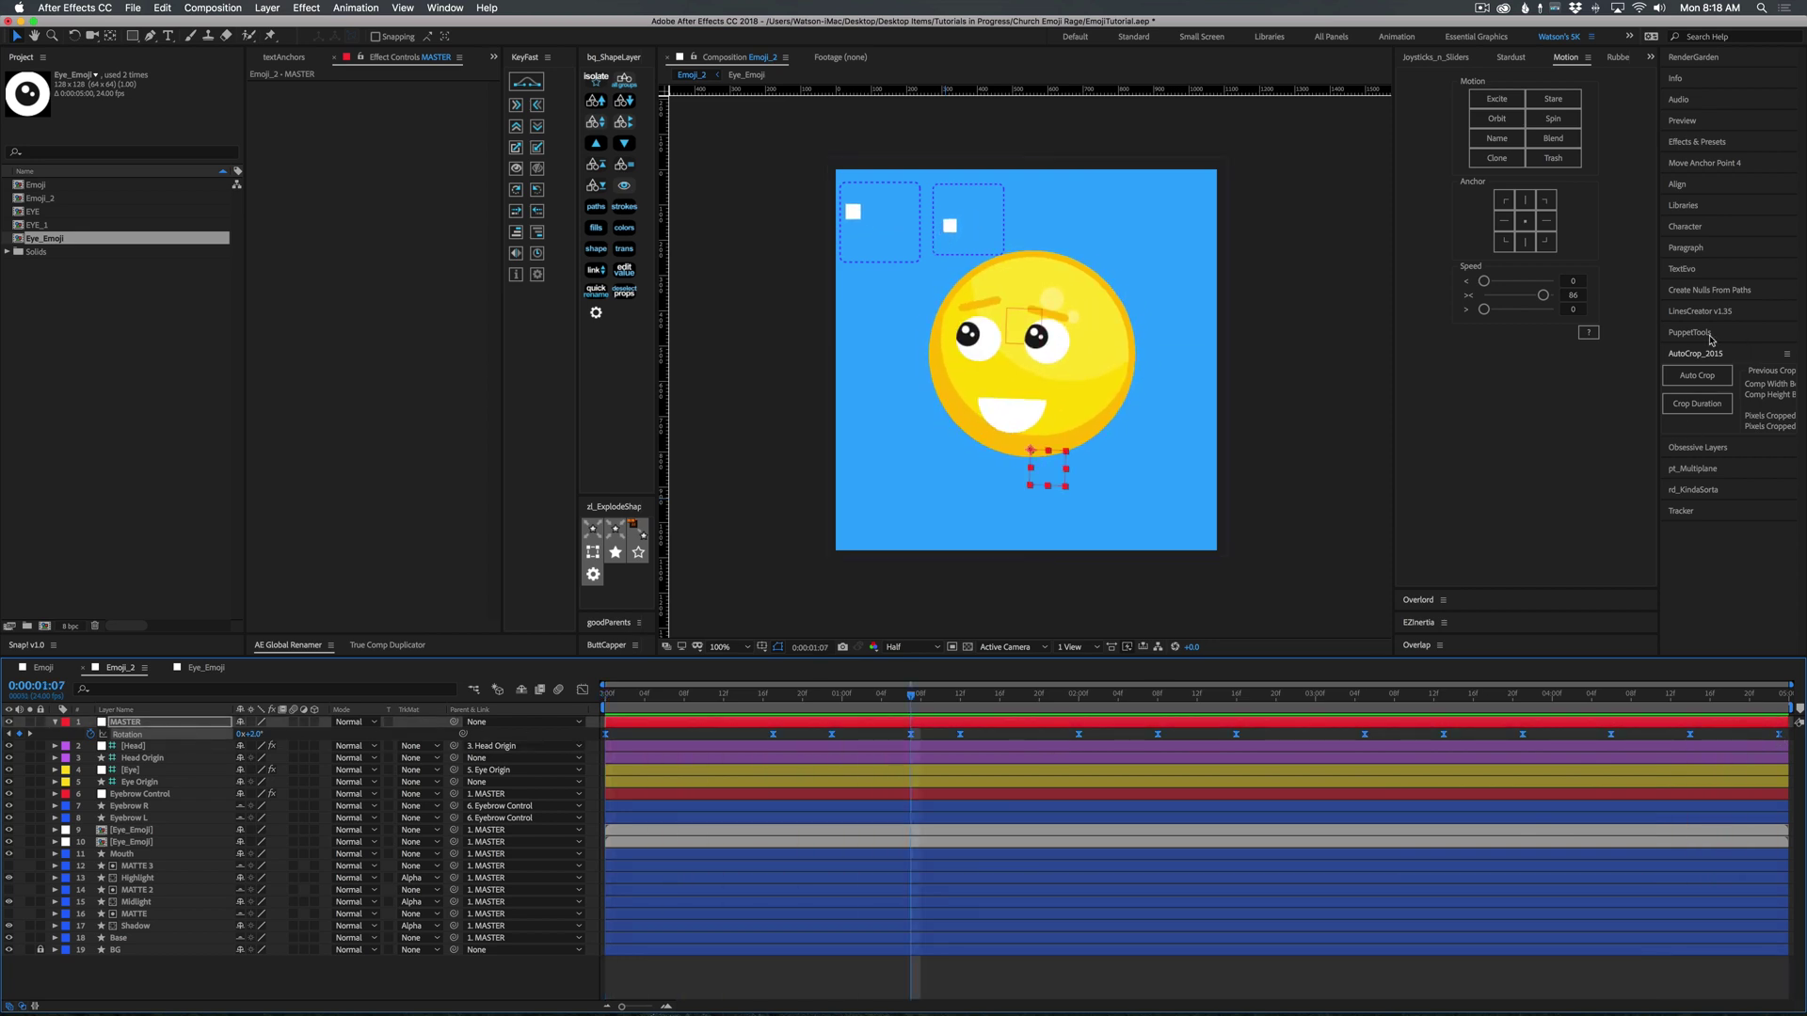
drag(1542, 297, 1509, 298)
click(913, 748)
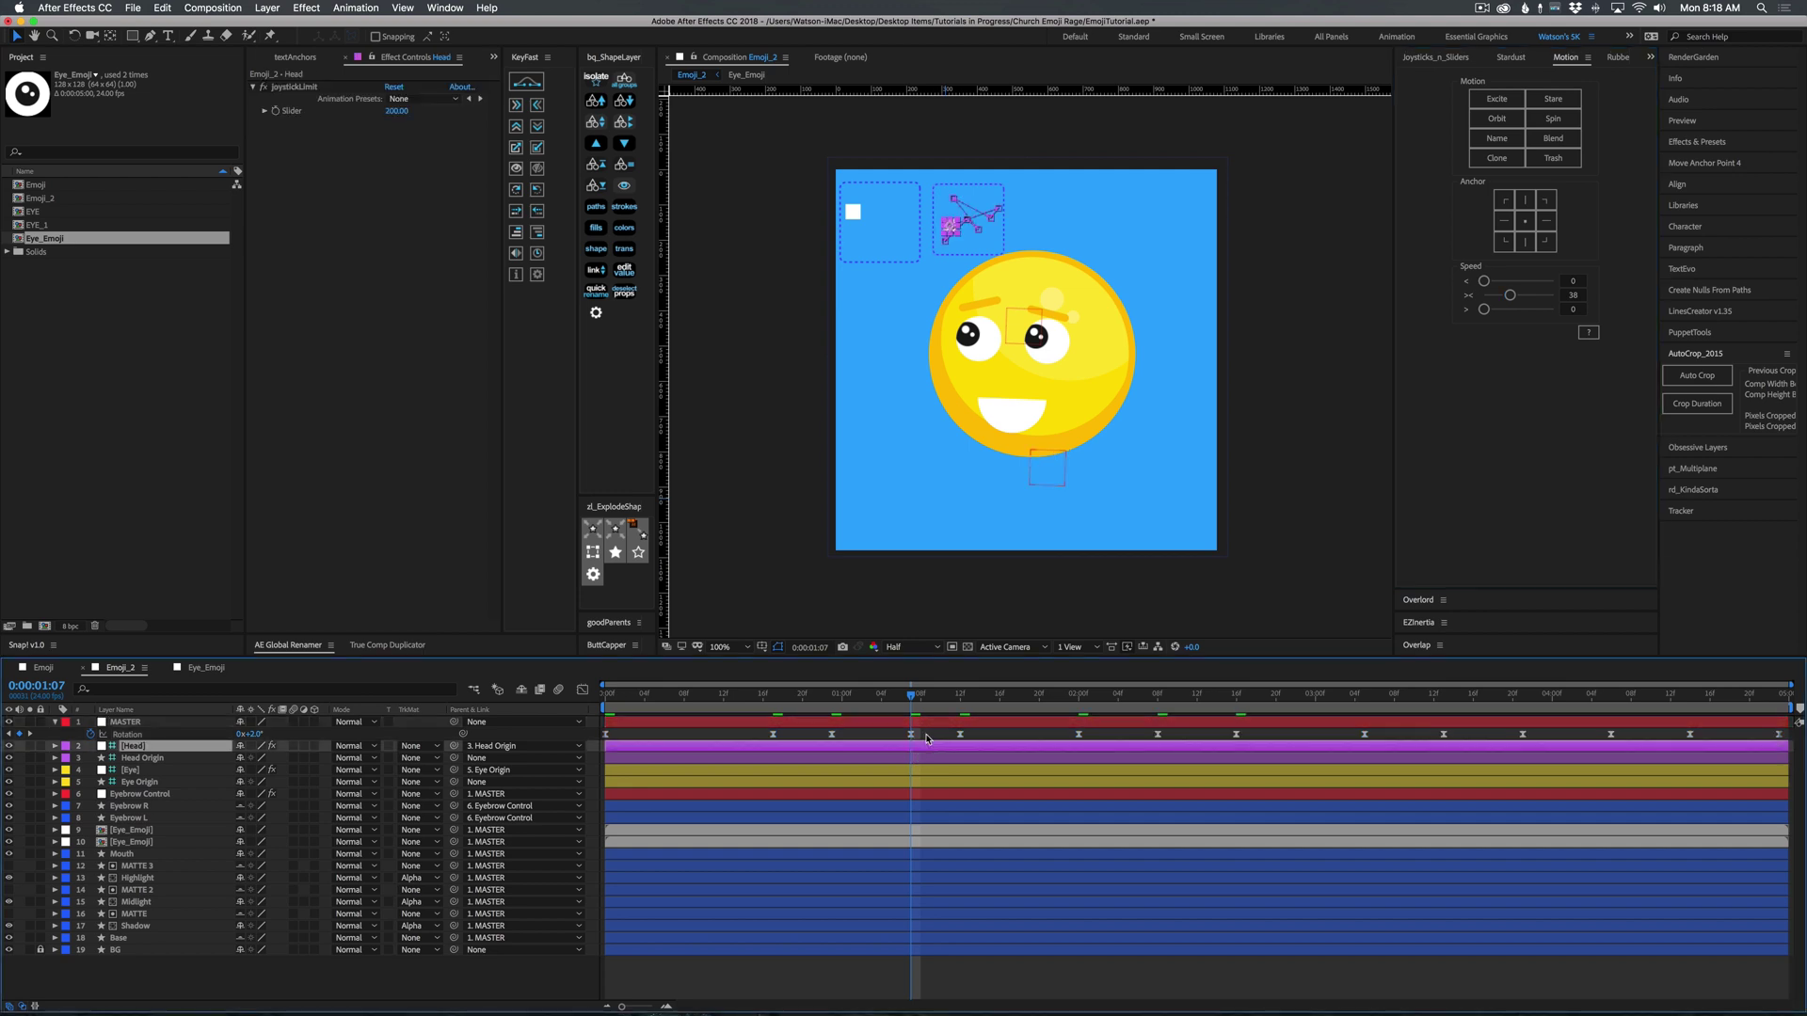
drag(910, 697, 639, 726)
key(space)
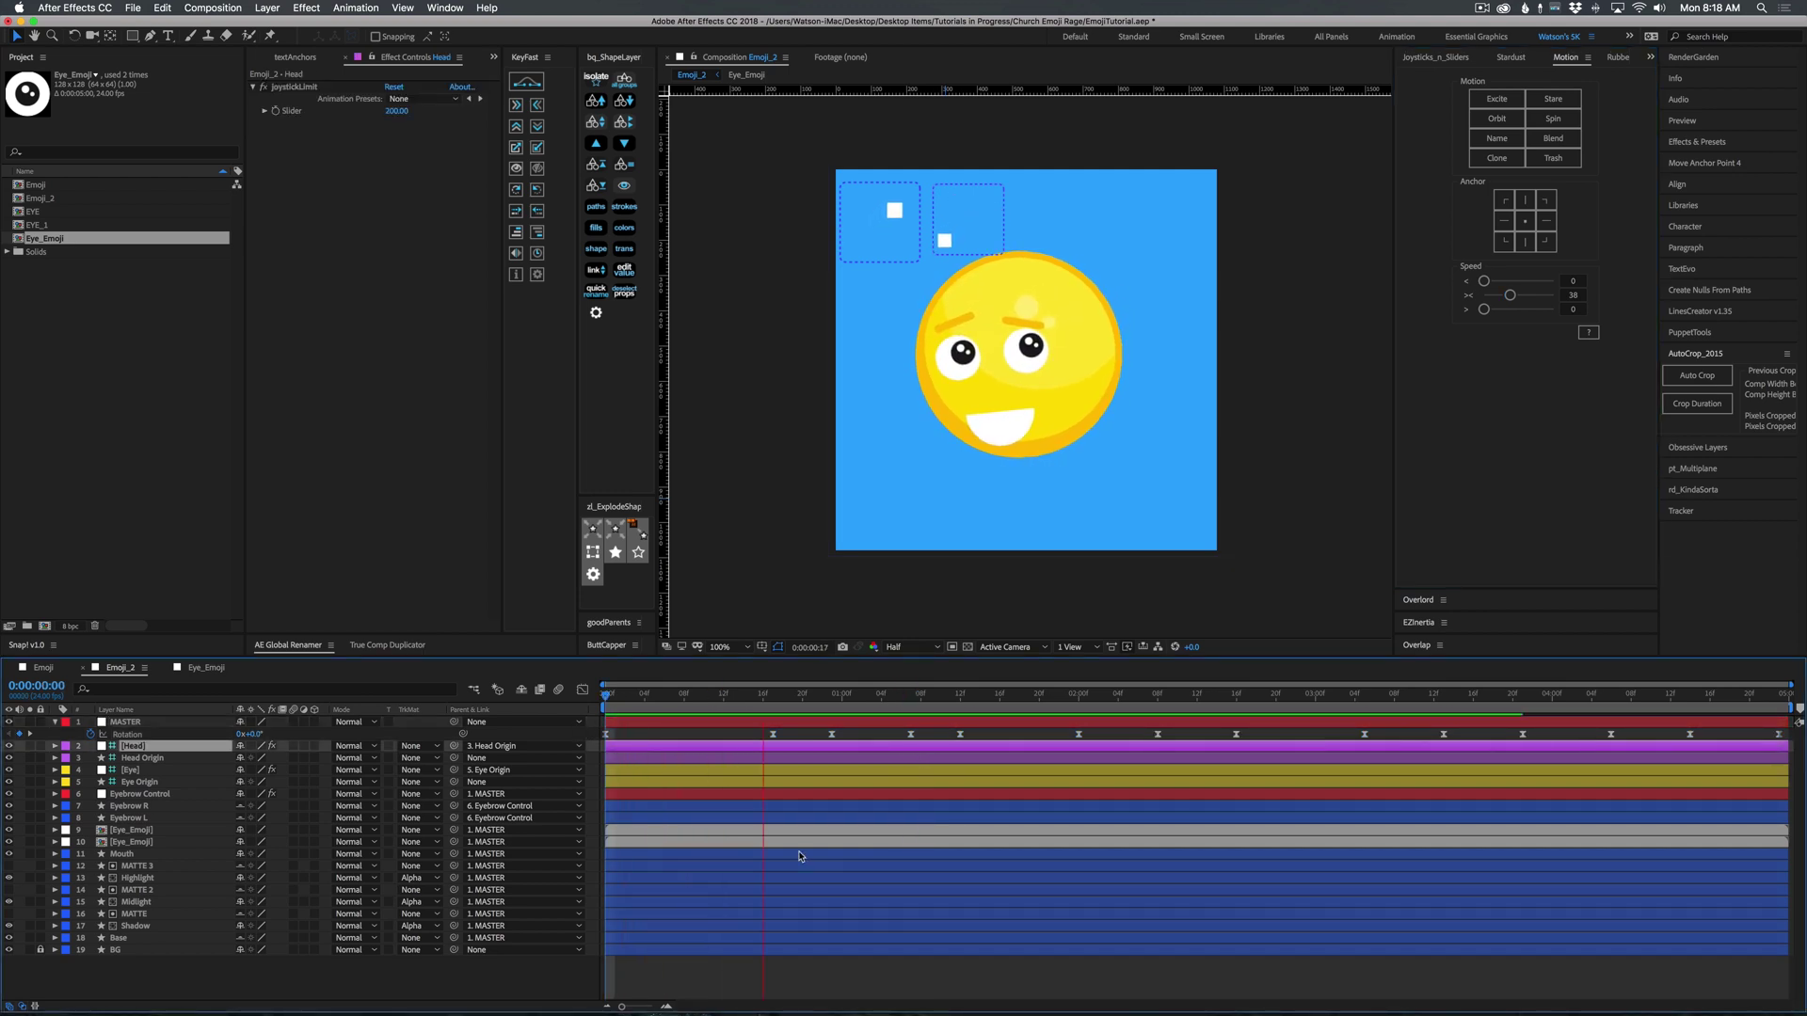